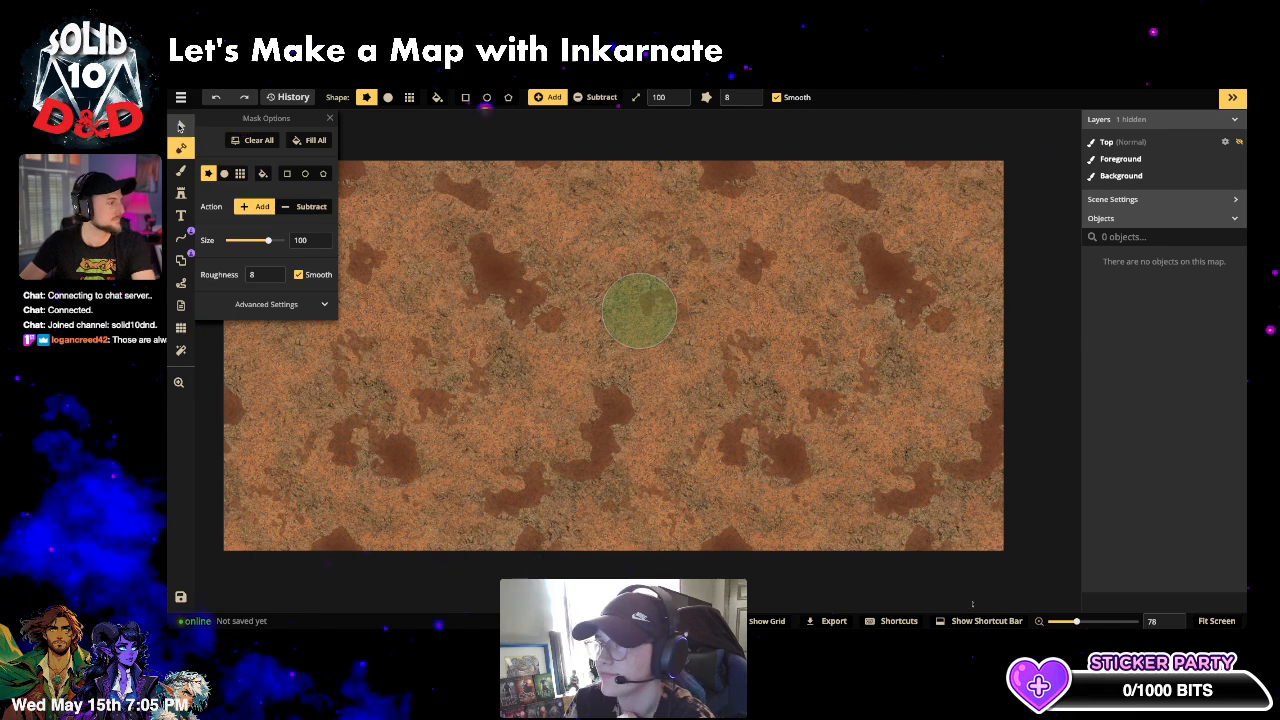
# - Show a square grid of 40 columns by 20 rows over the whole map
pyautogui.click(181, 125)
pyautogui.scroll(-3, 445, 265)
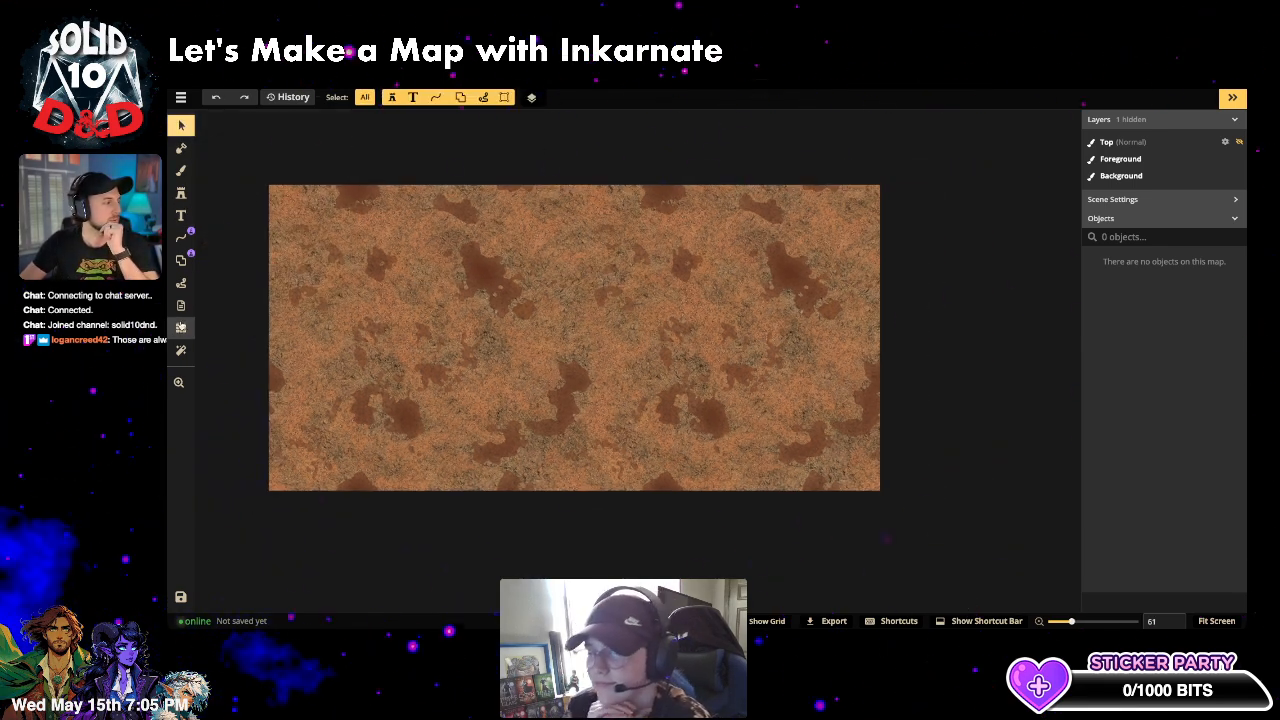
pyautogui.click(181, 327)
pyautogui.click(206, 138)
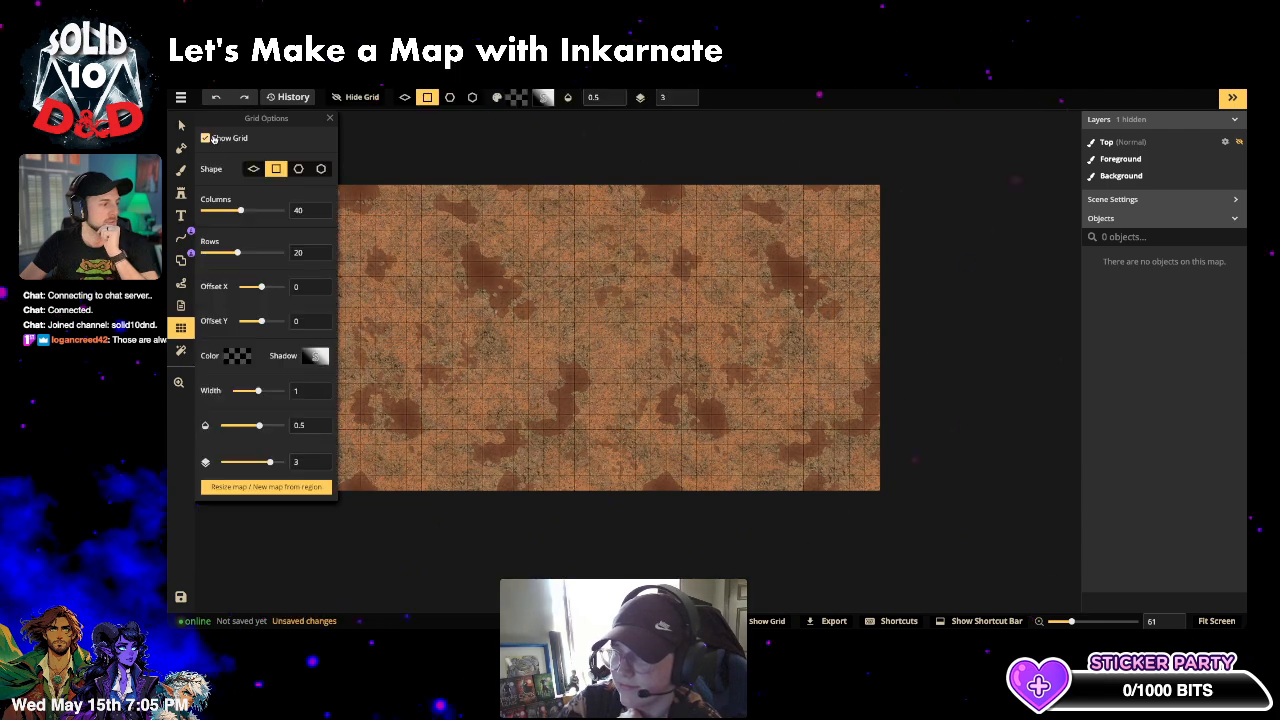
pyautogui.moveTo(592, 320); pyautogui.dragTo(749, 309)
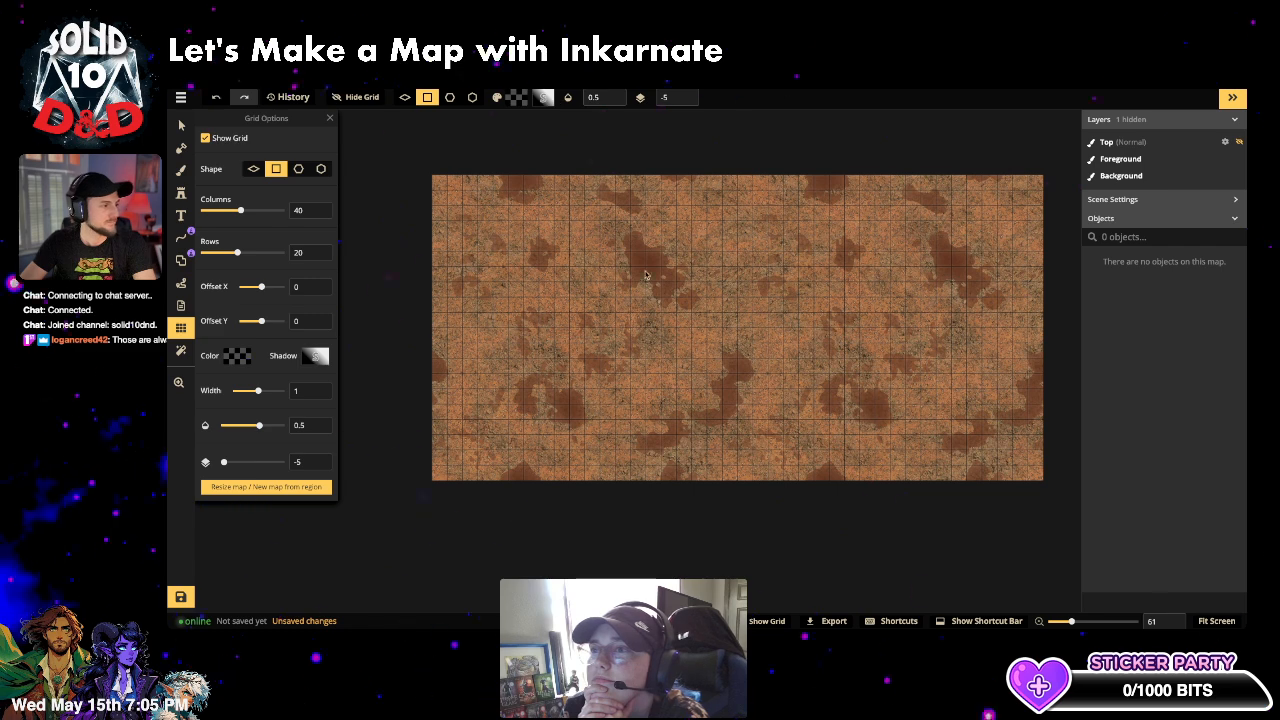
pyautogui.click(180, 148)
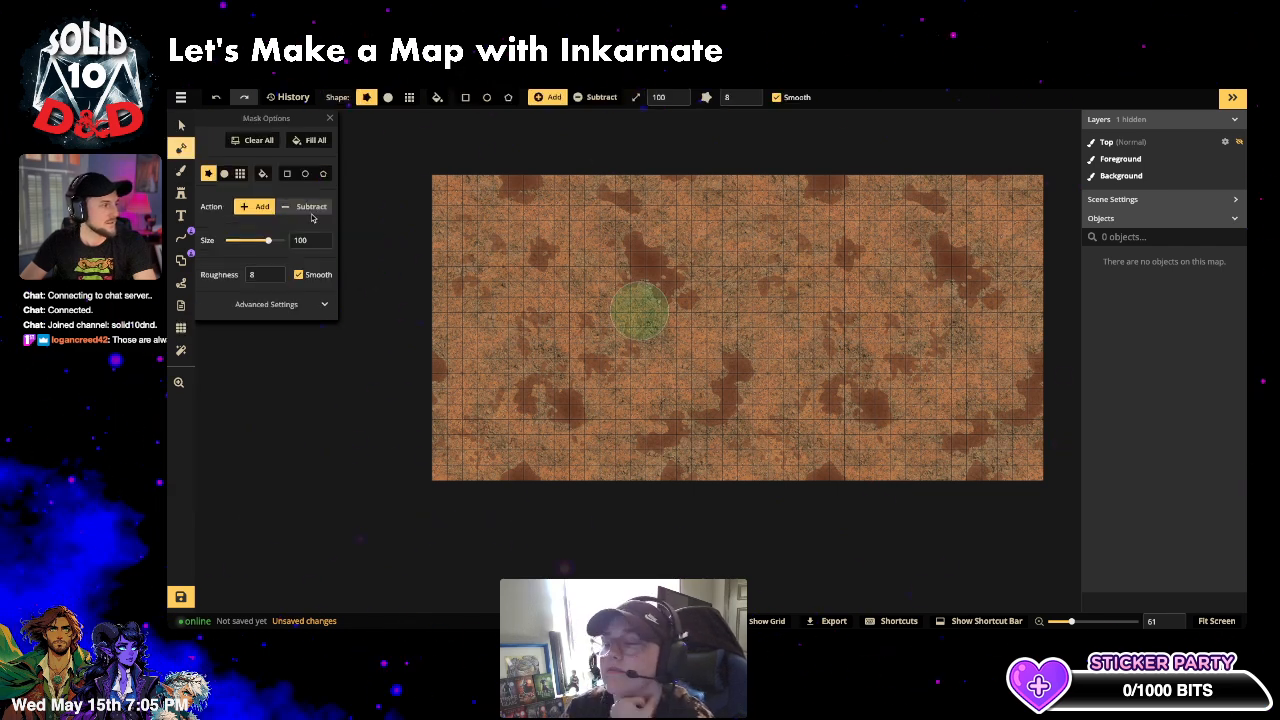
# - Fill the map with grass, then subtract a large curved dirt patch on the right at lower roughness
pyautogui.click(315, 141)
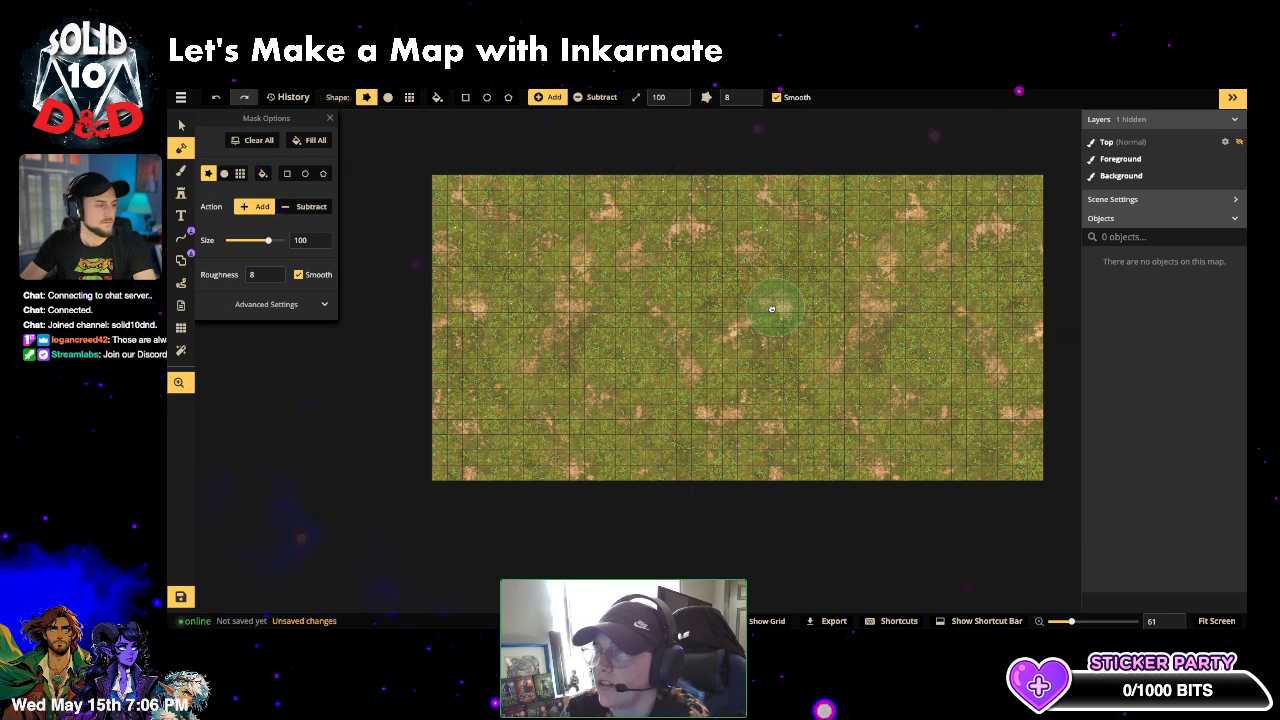
pyautogui.moveTo(772, 309); pyautogui.dragTo(703, 350)
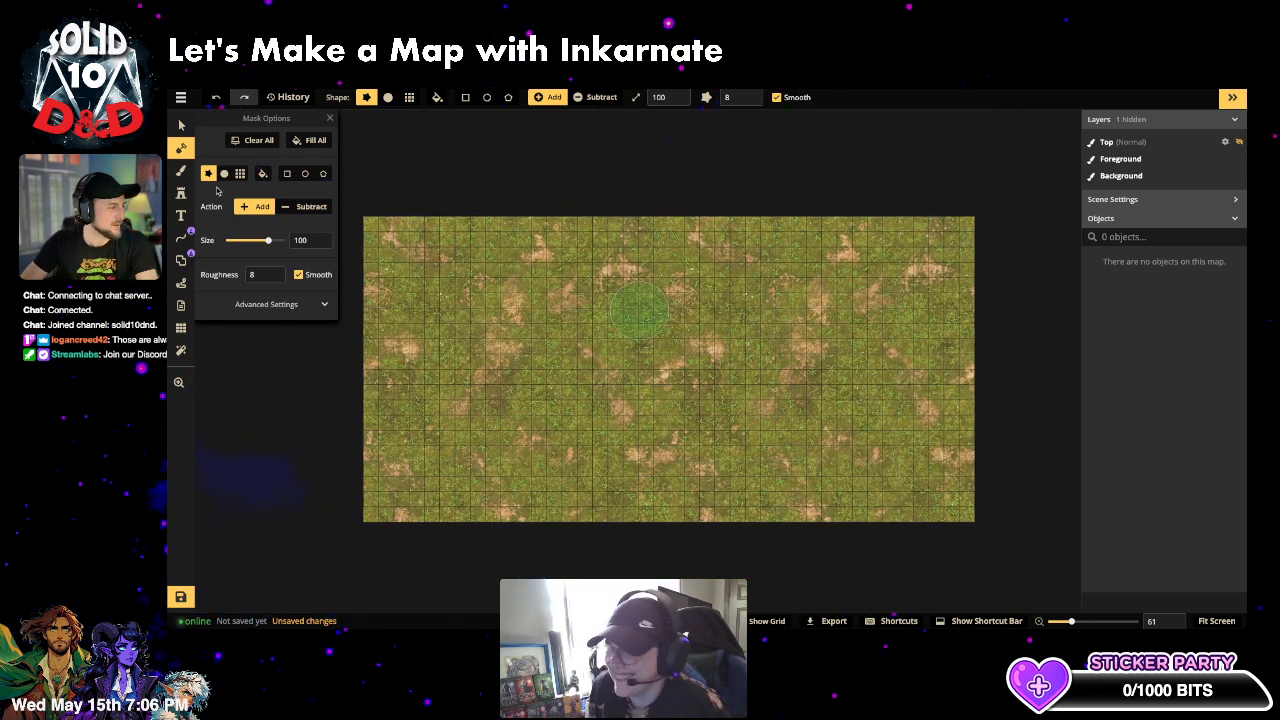
pyautogui.click(304, 207)
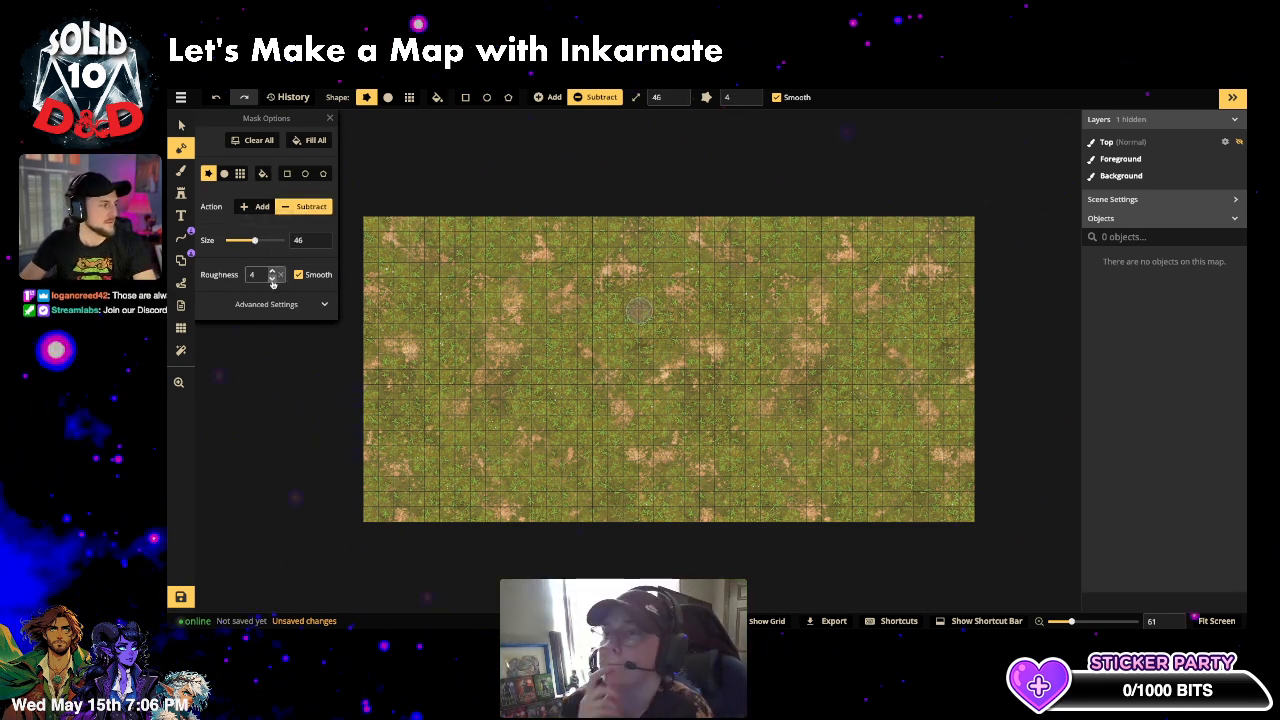
pyautogui.click(272, 280)
pyautogui.click(272, 280)
pyautogui.click(272, 280)
pyautogui.click(272, 280)
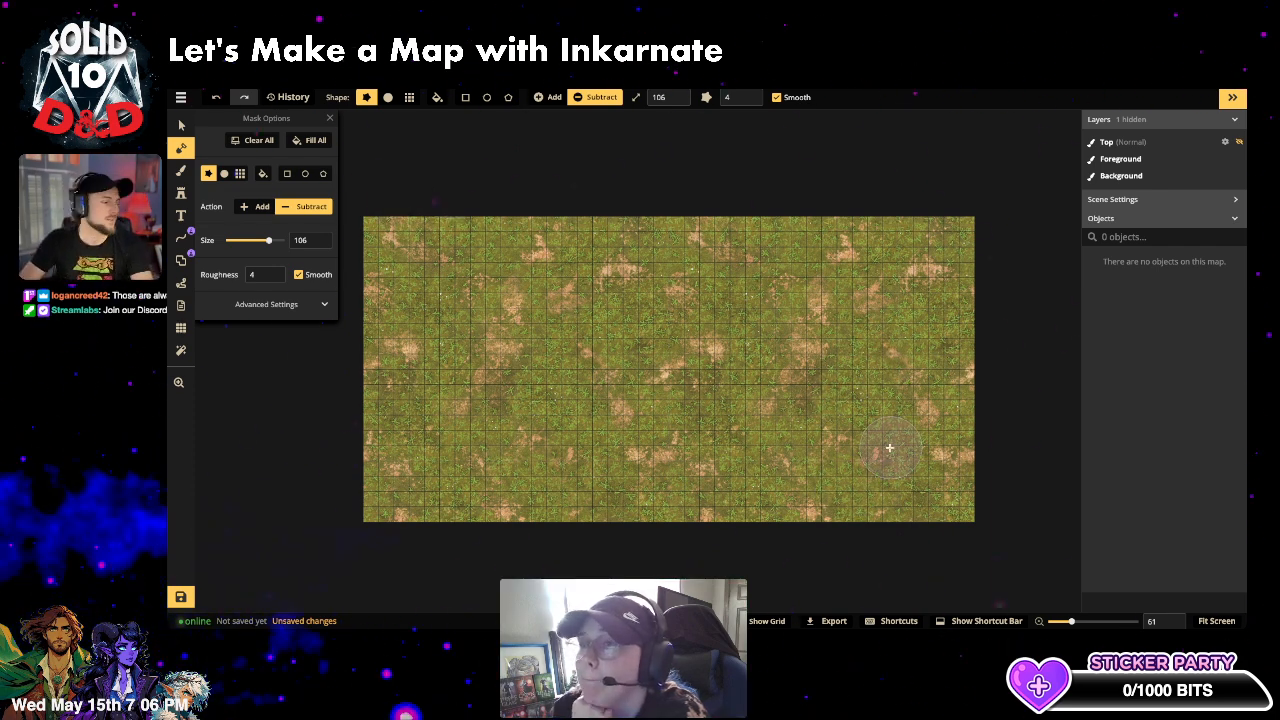
pyautogui.moveTo(842, 448)
pyautogui.mouseDown()
pyautogui.moveTo(889, 378)
pyautogui.moveTo(865, 338)
pyautogui.moveTo(848, 341)
pyautogui.moveTo(845, 380)
pyautogui.moveTo(858, 333)
pyautogui.moveTo(712, 357)
pyautogui.moveTo(695, 385)
pyautogui.moveTo(700, 403)
pyautogui.moveTo(725, 369)
pyautogui.moveTo(783, 358)
pyautogui.moveTo(843, 410)
pyautogui.moveTo(788, 365)
pyautogui.moveTo(654, 393)
pyautogui.moveTo(630, 378)
pyautogui.moveTo(665, 313)
pyautogui.moveTo(722, 284)
pyautogui.moveTo(802, 281)
pyautogui.moveTo(882, 337)
pyautogui.moveTo(867, 446)
pyautogui.mouseUp()
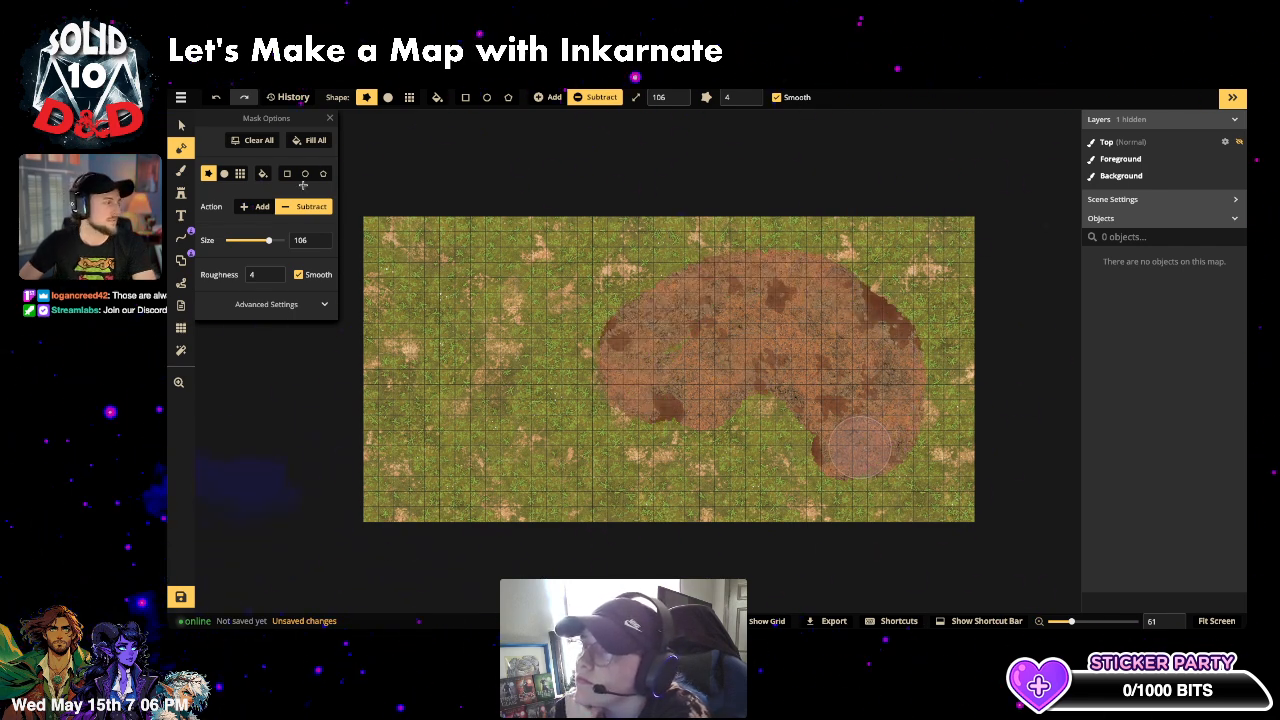
# - Fill the background layer with the dark teal water texture
pyautogui.press('b')
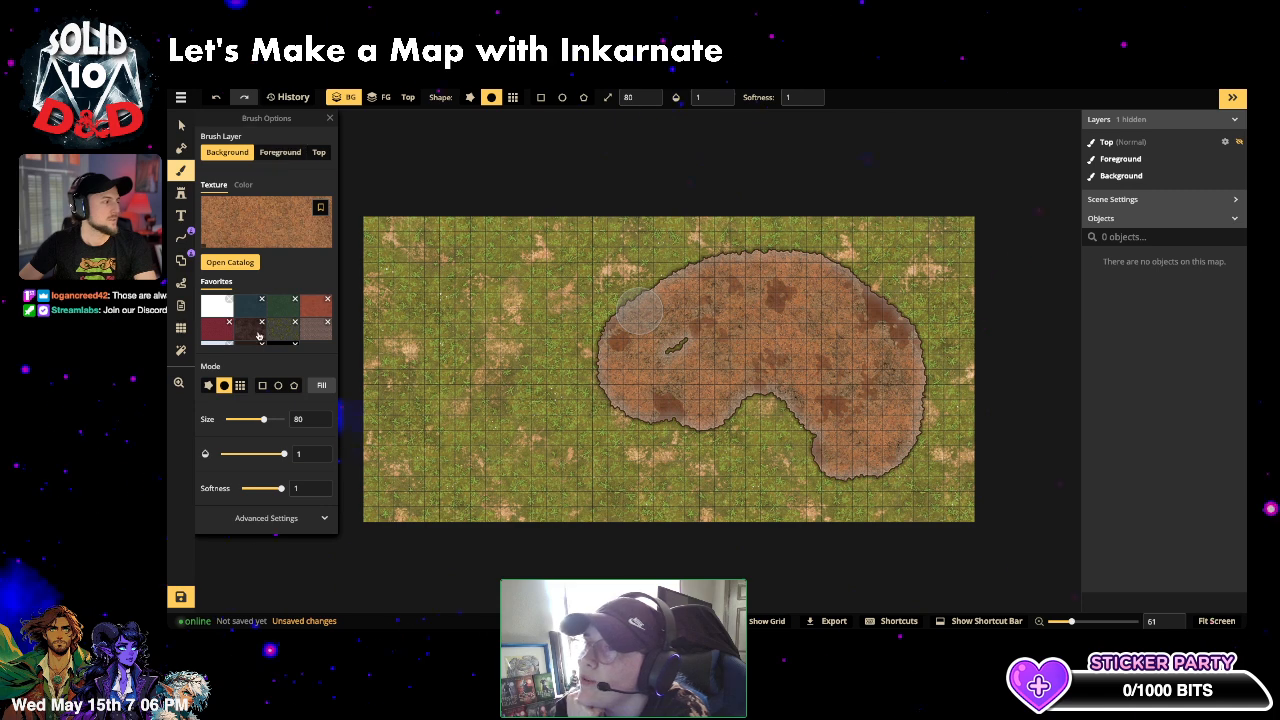
pyautogui.click(250, 305)
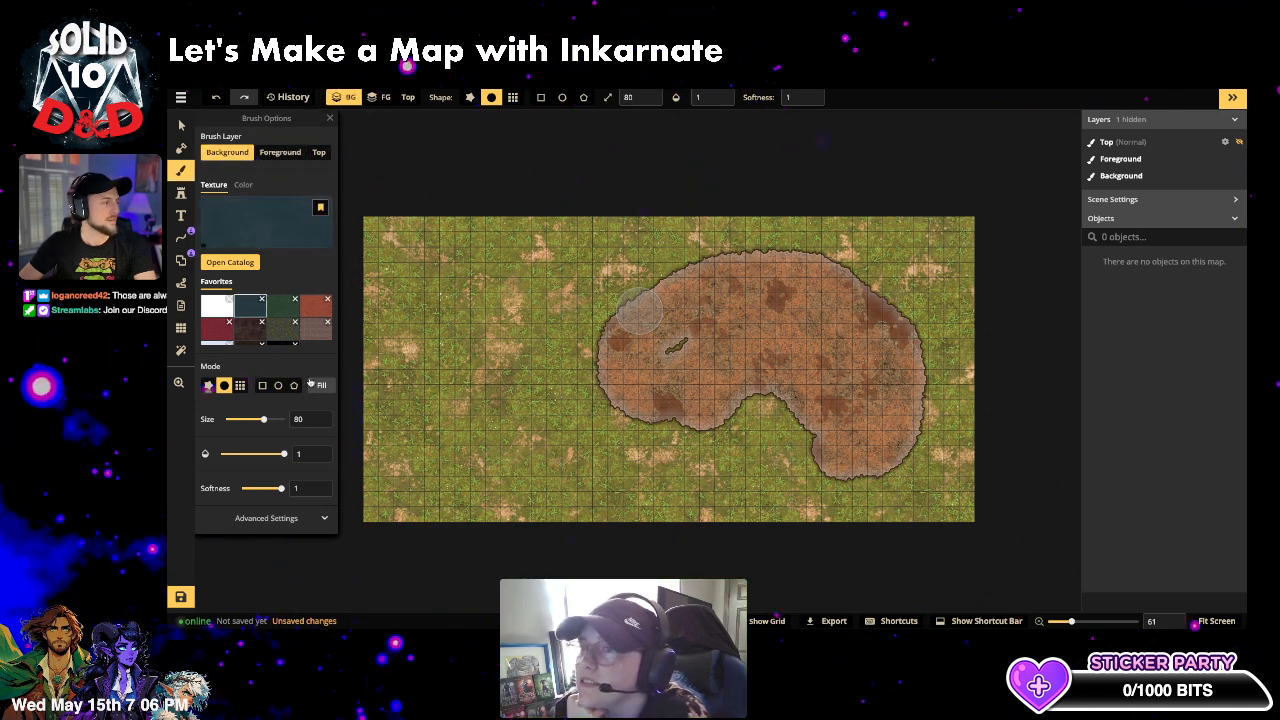
pyautogui.click(318, 385)
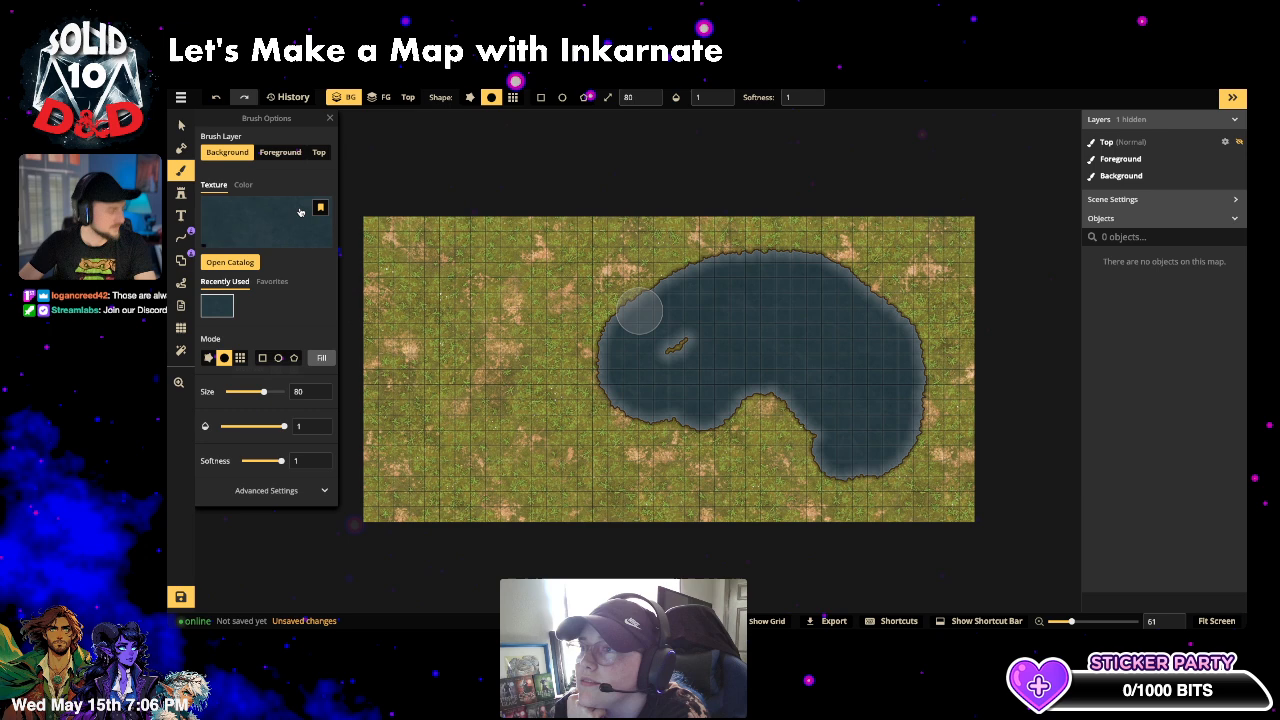
# - Fill the foreground land with the dark green favourite texture
pyautogui.click(268, 153)
pyautogui.click(275, 282)
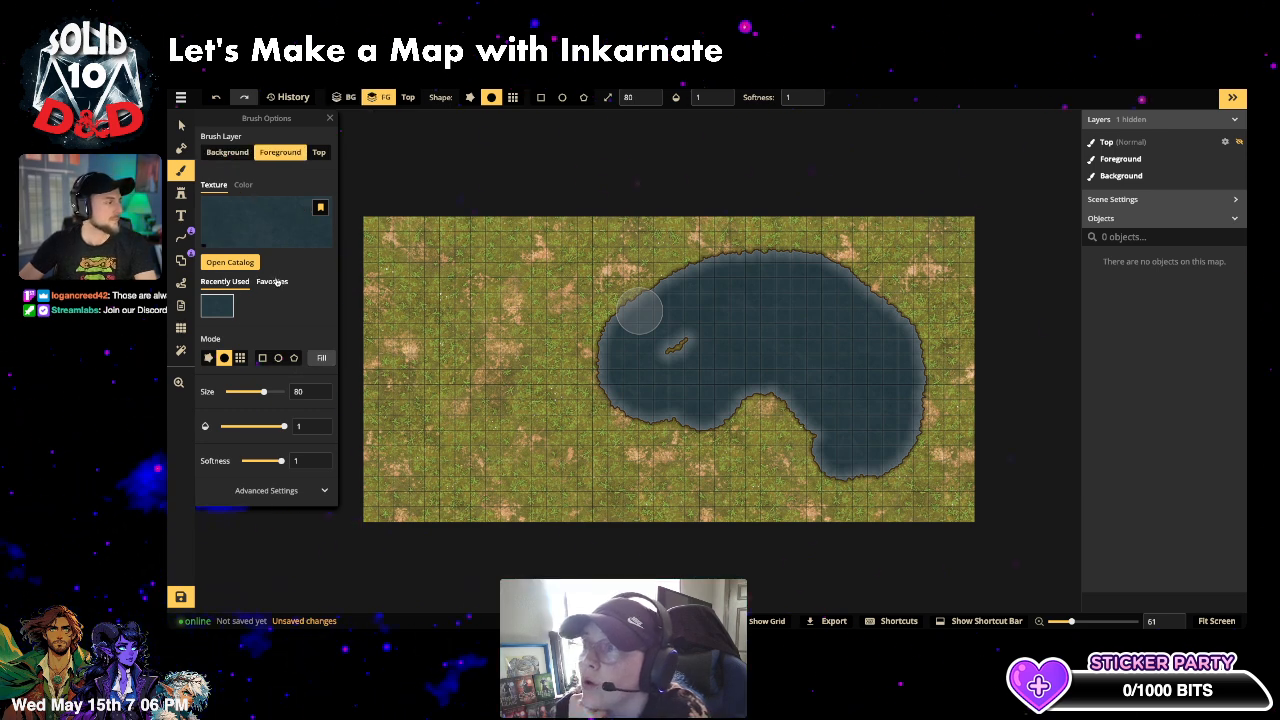
pyautogui.click(292, 315)
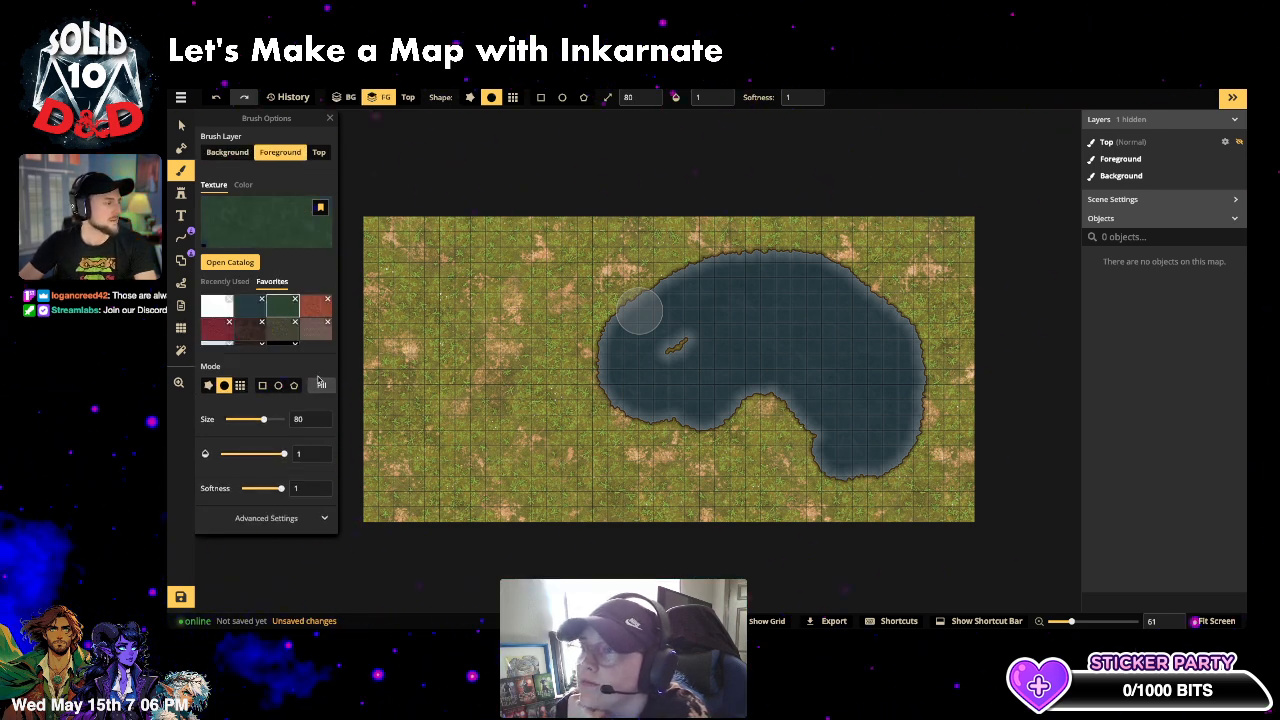
pyautogui.click(321, 384)
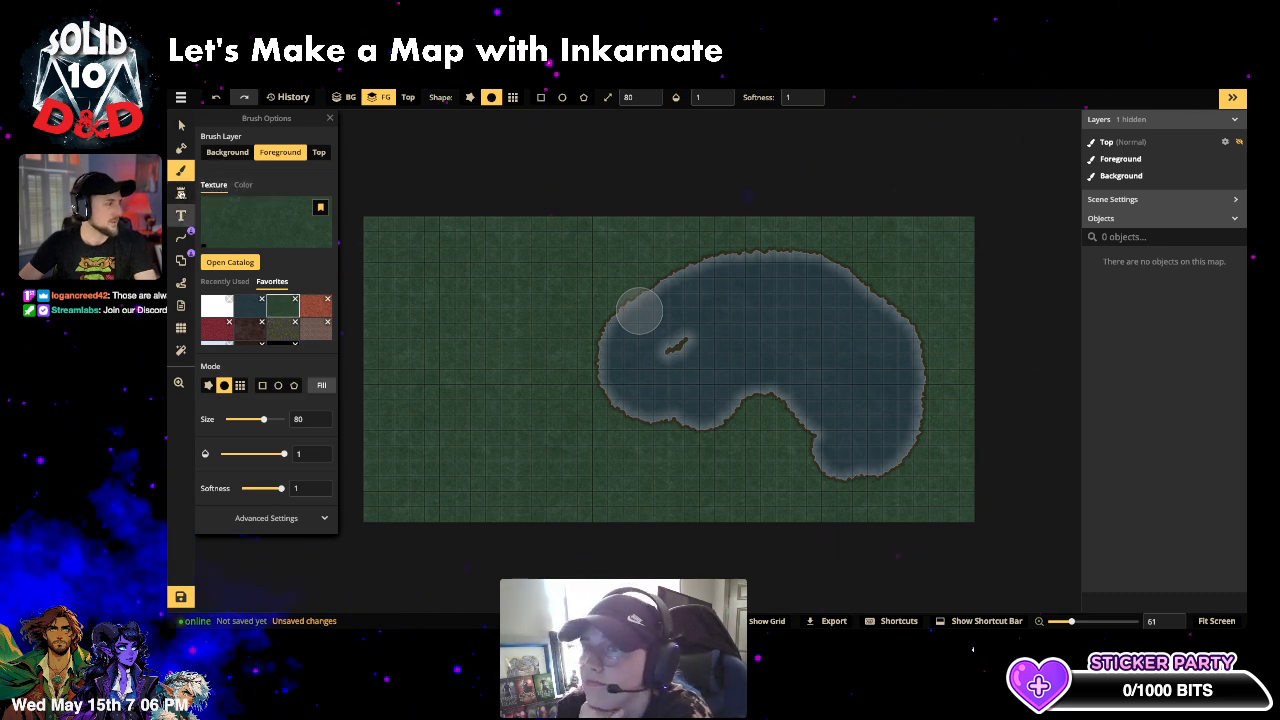
pyautogui.click(181, 148)
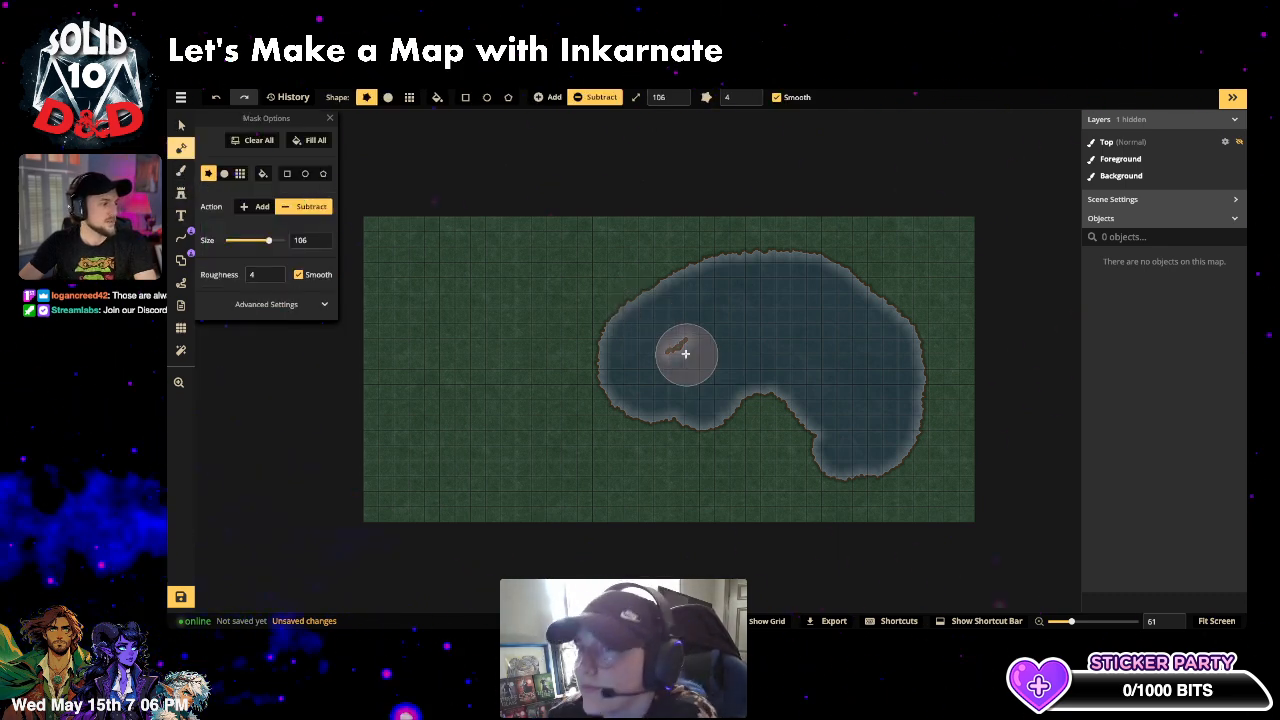
# - Erase the land sliver inside the lake and widen its bottom shore
pyautogui.click(685, 353)
pyautogui.moveTo(848, 452)
pyautogui.mouseDown()
pyautogui.moveTo(891, 451)
pyautogui.moveTo(899, 369)
pyautogui.moveTo(833, 433)
pyautogui.moveTo(798, 385)
pyautogui.moveTo(761, 373)
pyautogui.moveTo(714, 391)
pyautogui.moveTo(571, 307)
pyautogui.moveTo(584, 304)
pyautogui.moveTo(684, 401)
pyautogui.mouseUp()
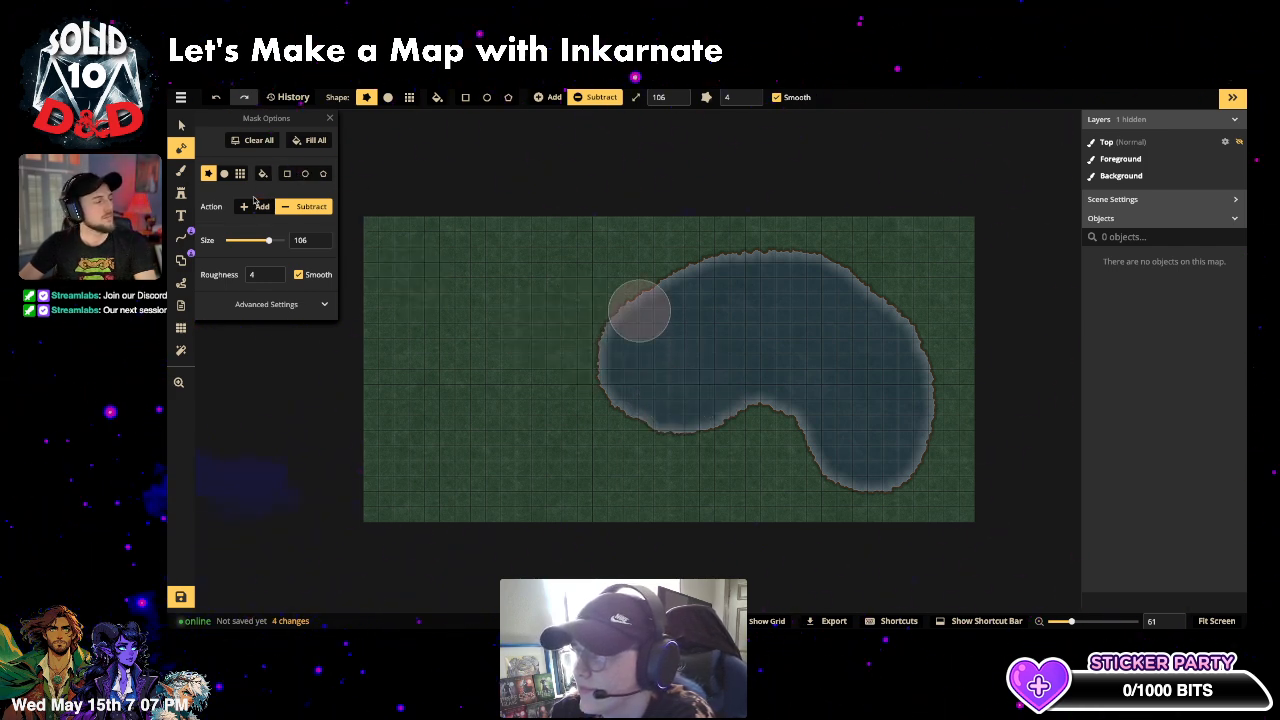
pyautogui.click(255, 207)
# - Add a small grass island in the lake, shaping its edges with a size-43 mask brush
pyautogui.click(793, 345)
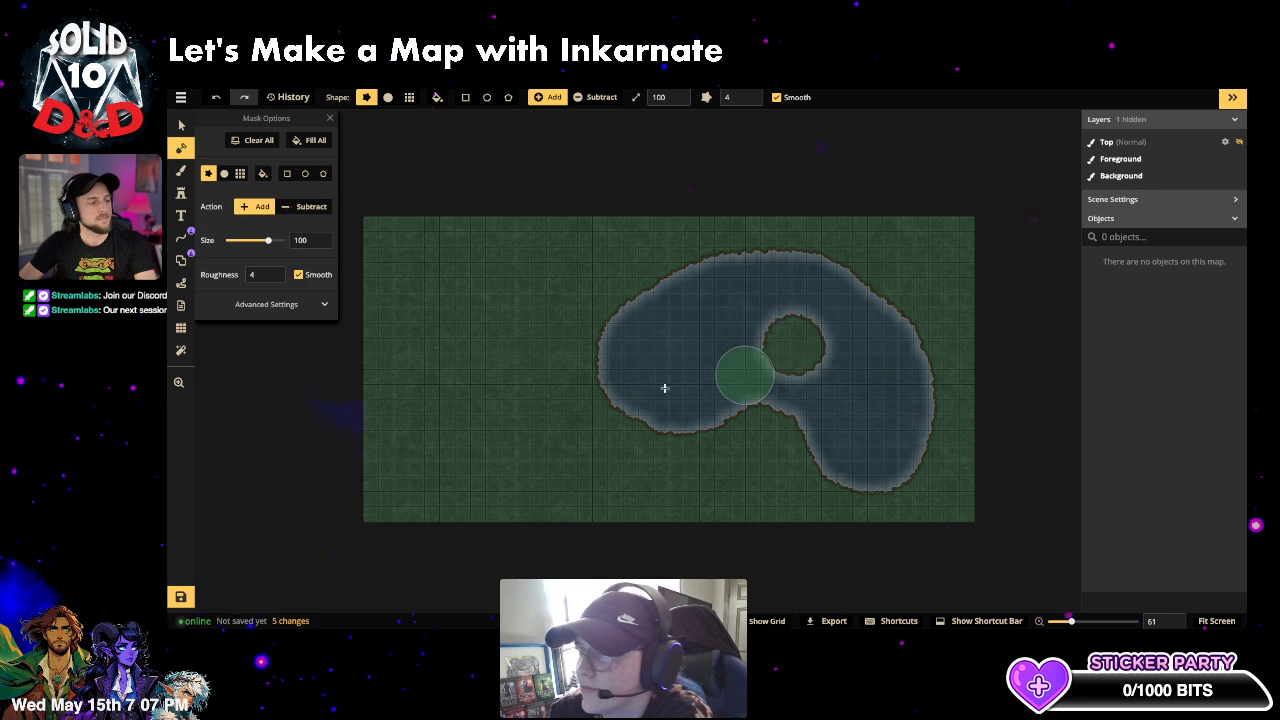
pyautogui.click(254, 241)
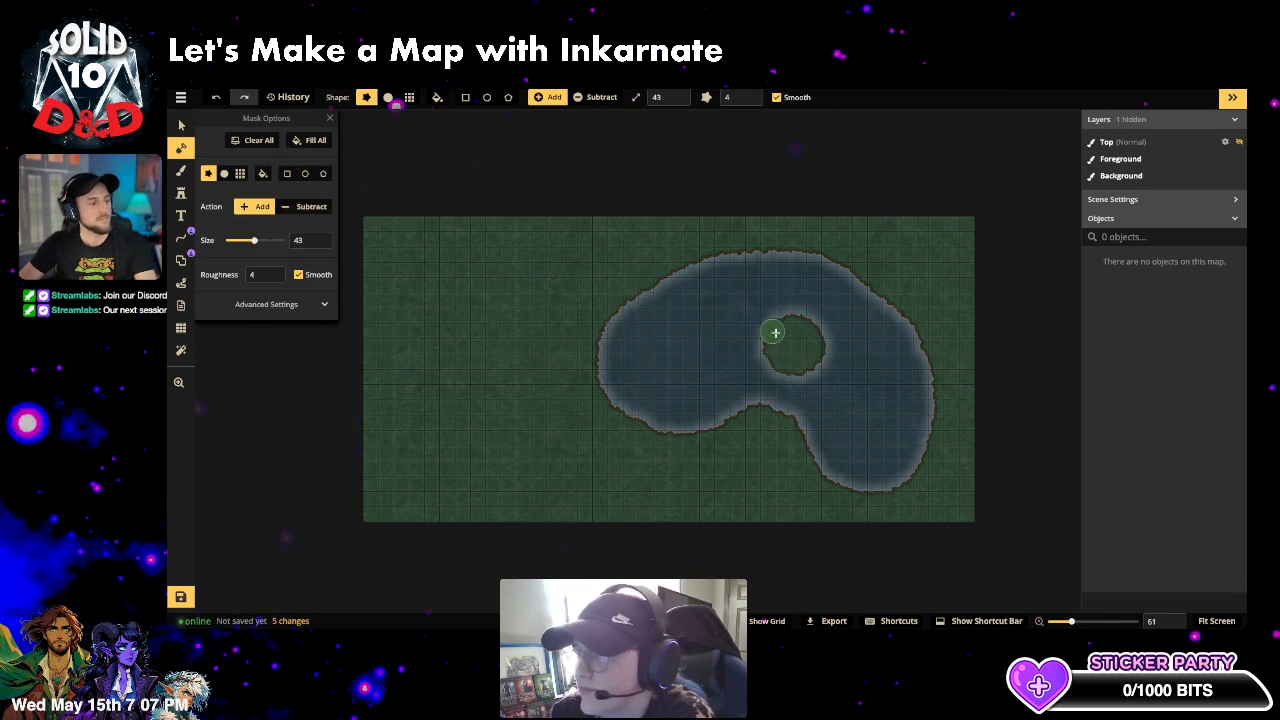
pyautogui.click(772, 327)
pyautogui.click(782, 322)
pyautogui.click(812, 337)
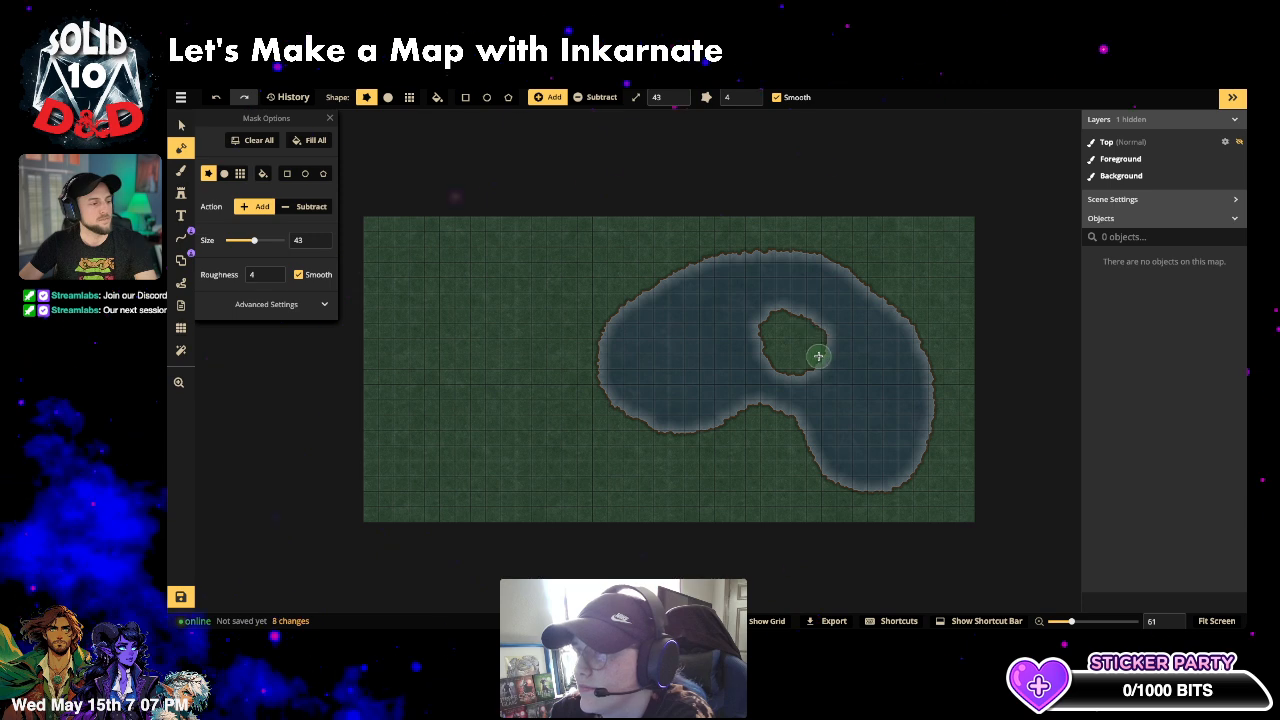
pyautogui.click(819, 357)
pyautogui.click(814, 369)
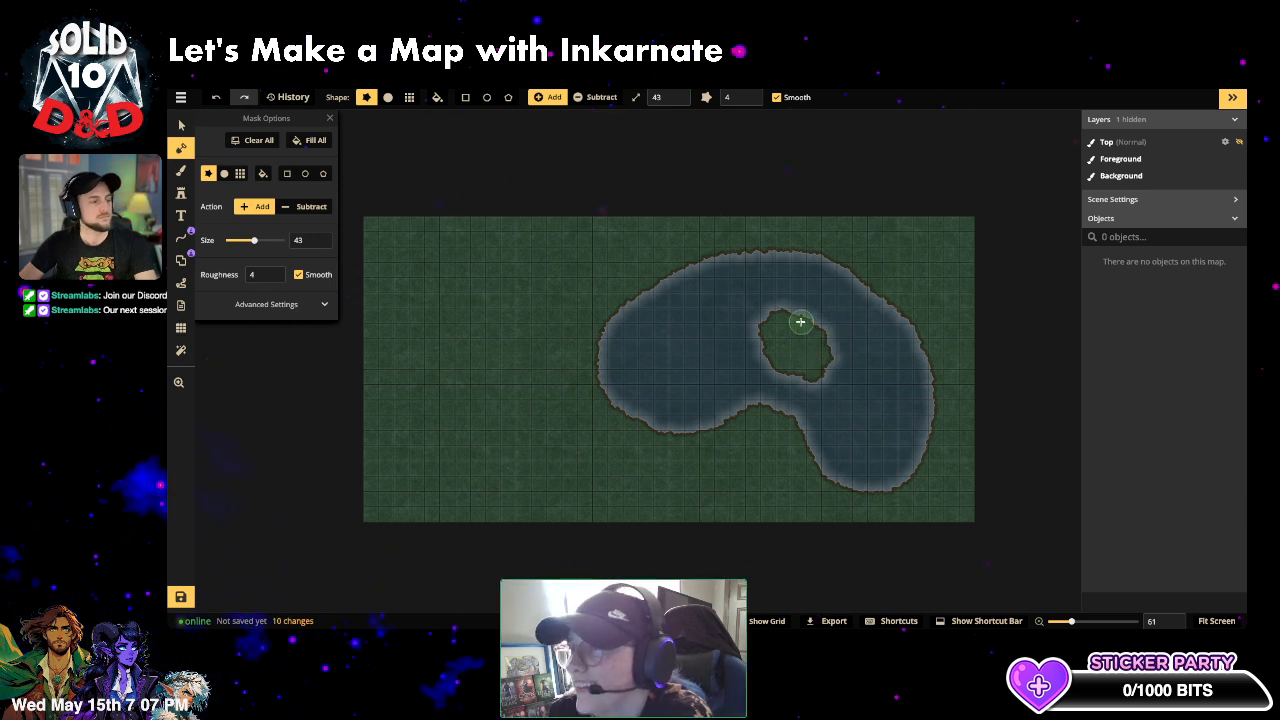
pyautogui.click(801, 323)
pyautogui.click(811, 343)
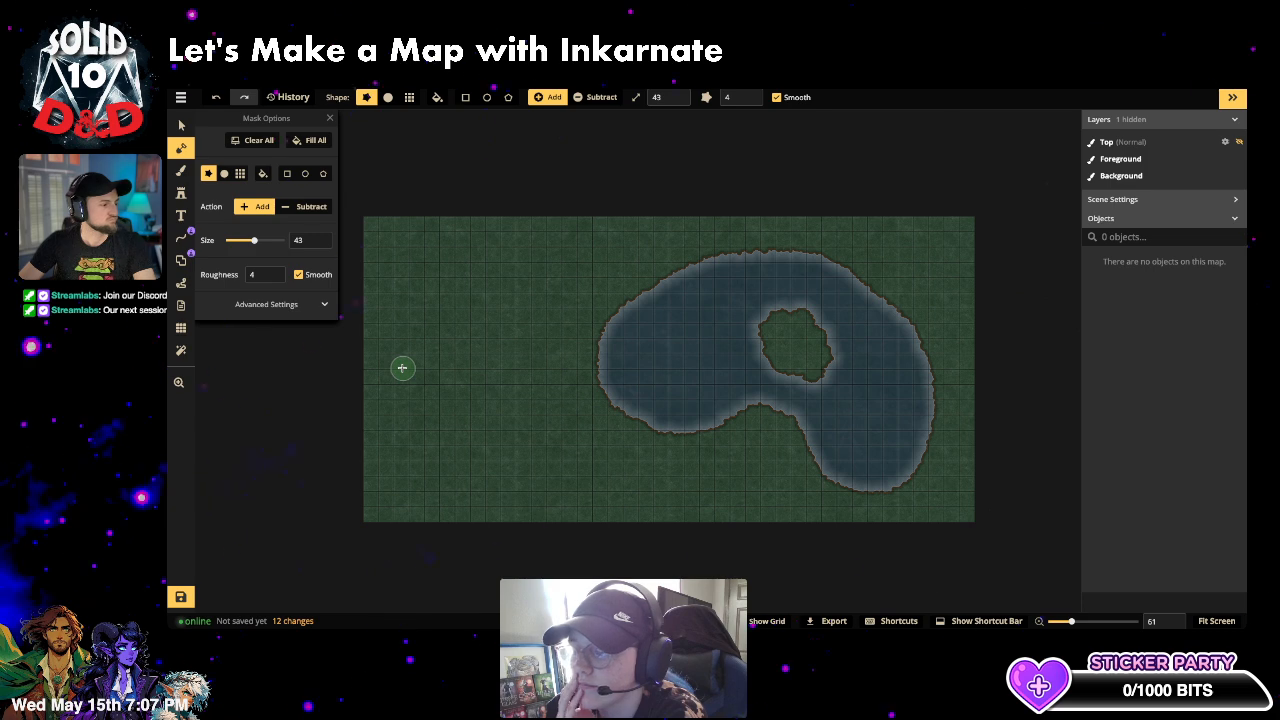
pyautogui.click(306, 306)
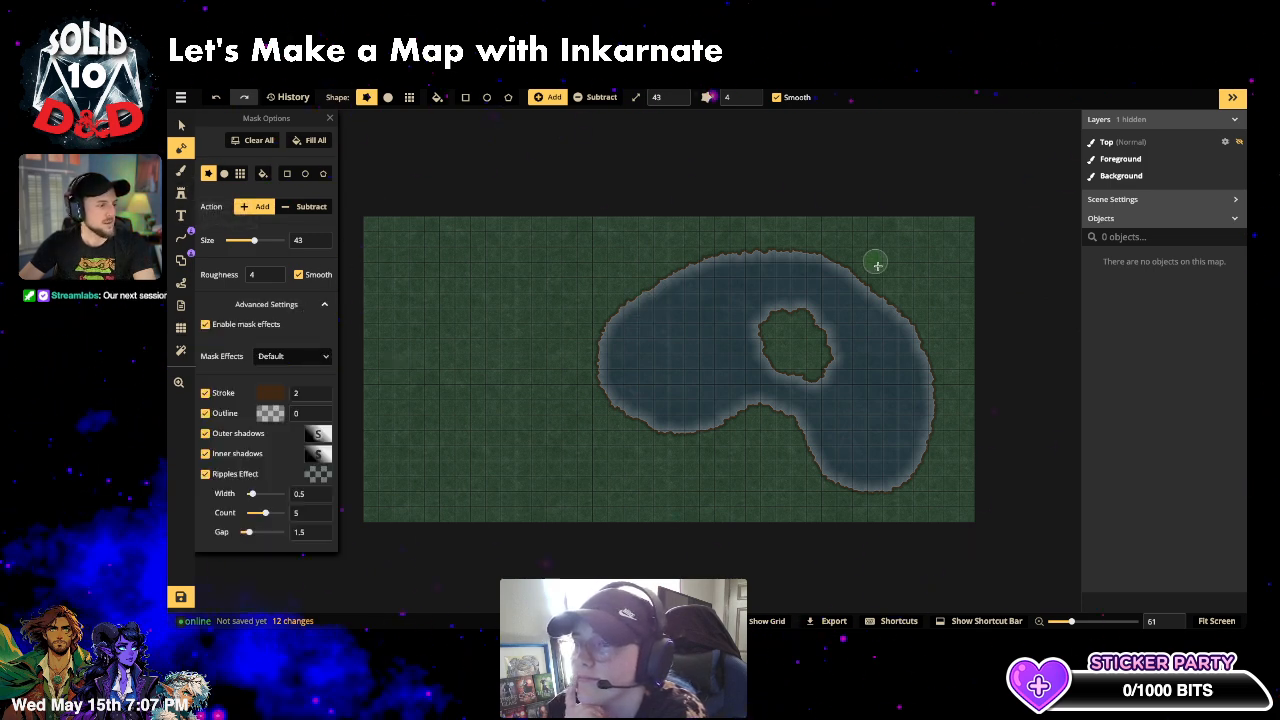
# - Untick Stroke in the mask's Advanced Settings to remove the dark shoreline outline
pyautogui.click(206, 393)
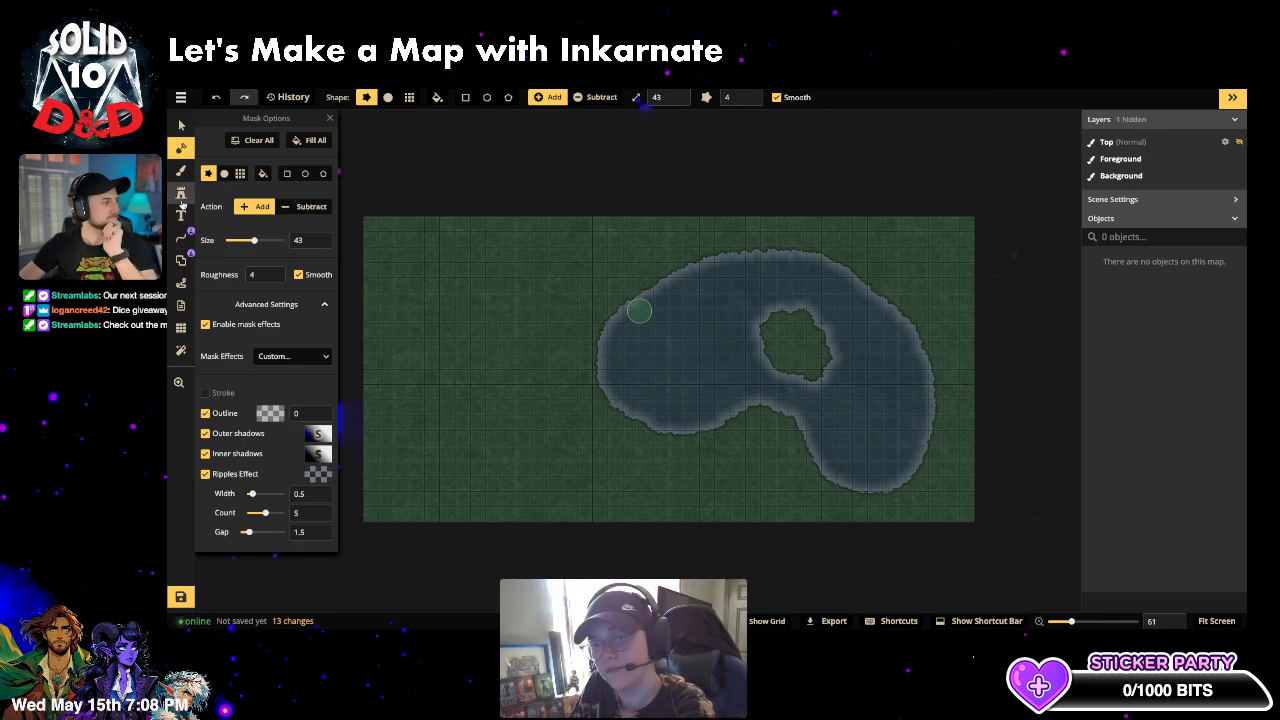
# - Search the texture catalog for 'fey' and choose Blue Fey Grass
pyautogui.click(181, 170)
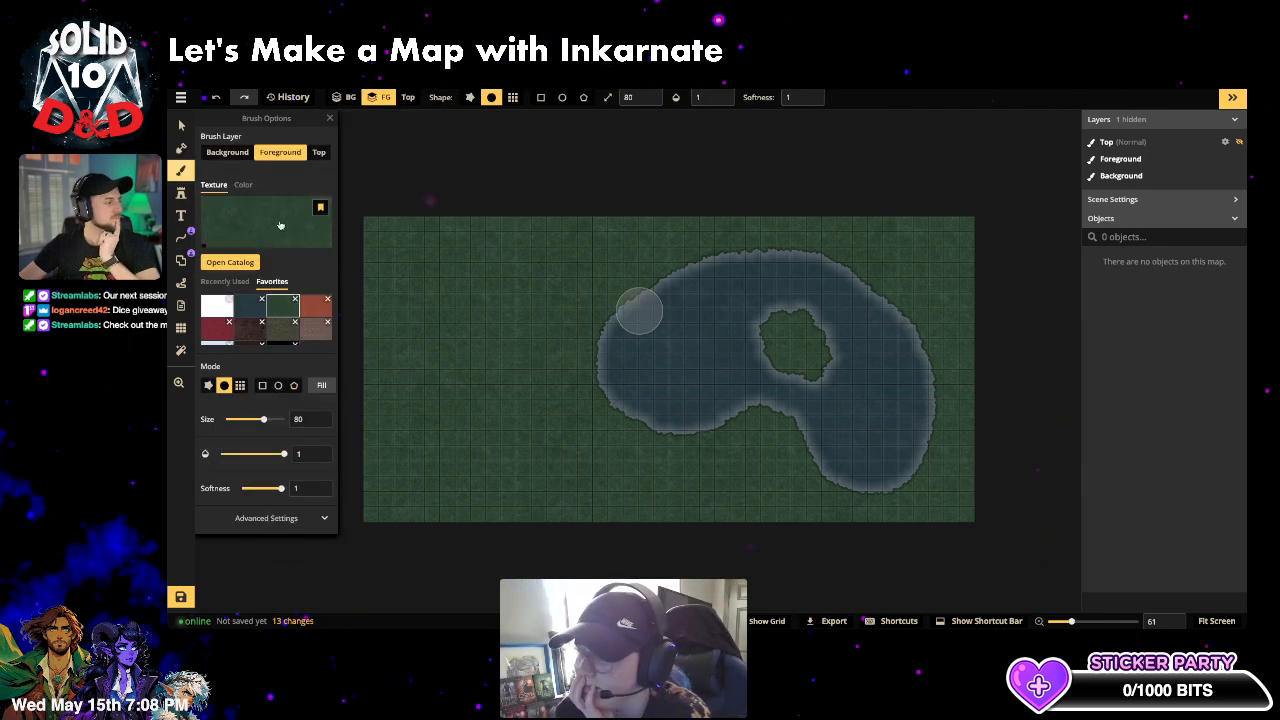
pyautogui.press('f')
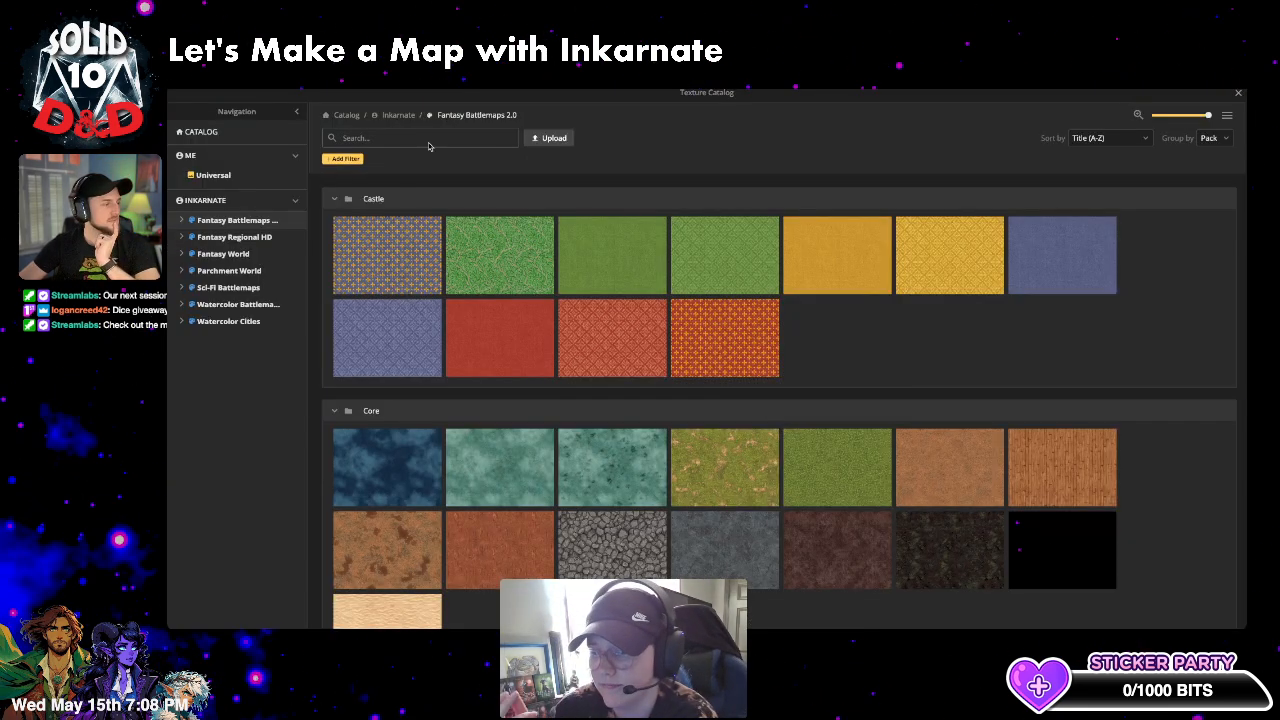
pyautogui.click(414, 132)
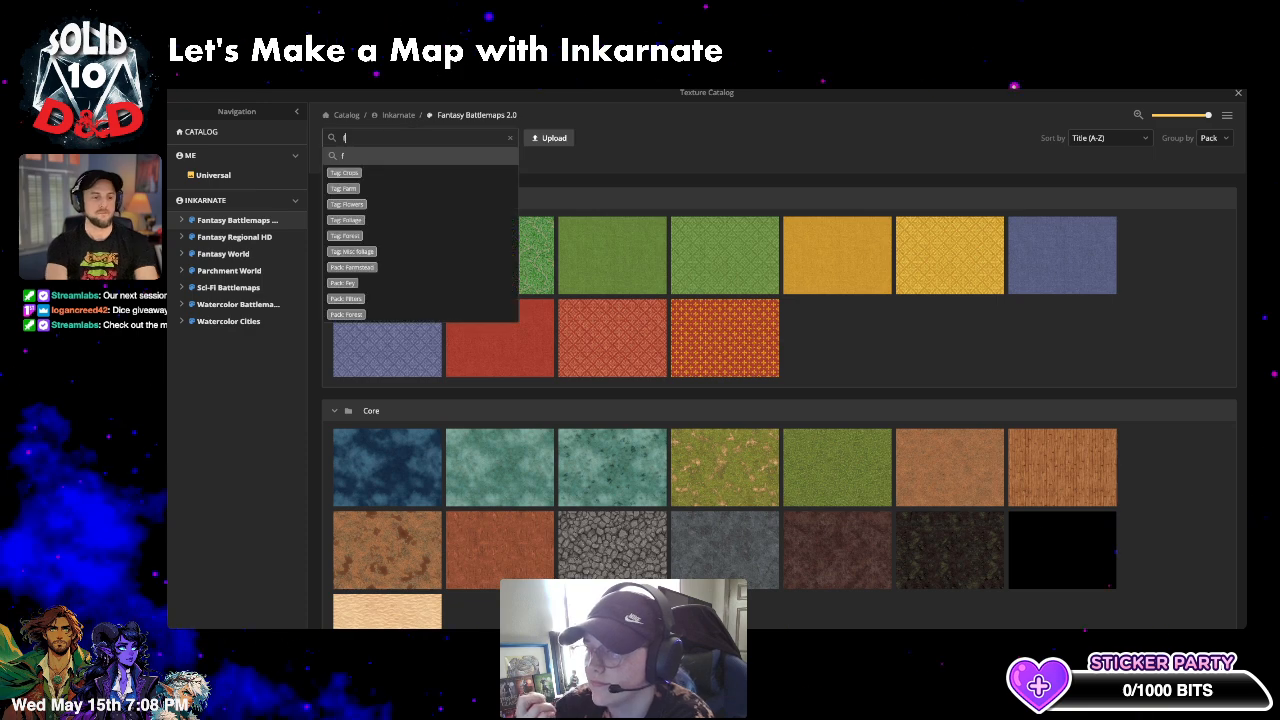
pyautogui.write('fey')
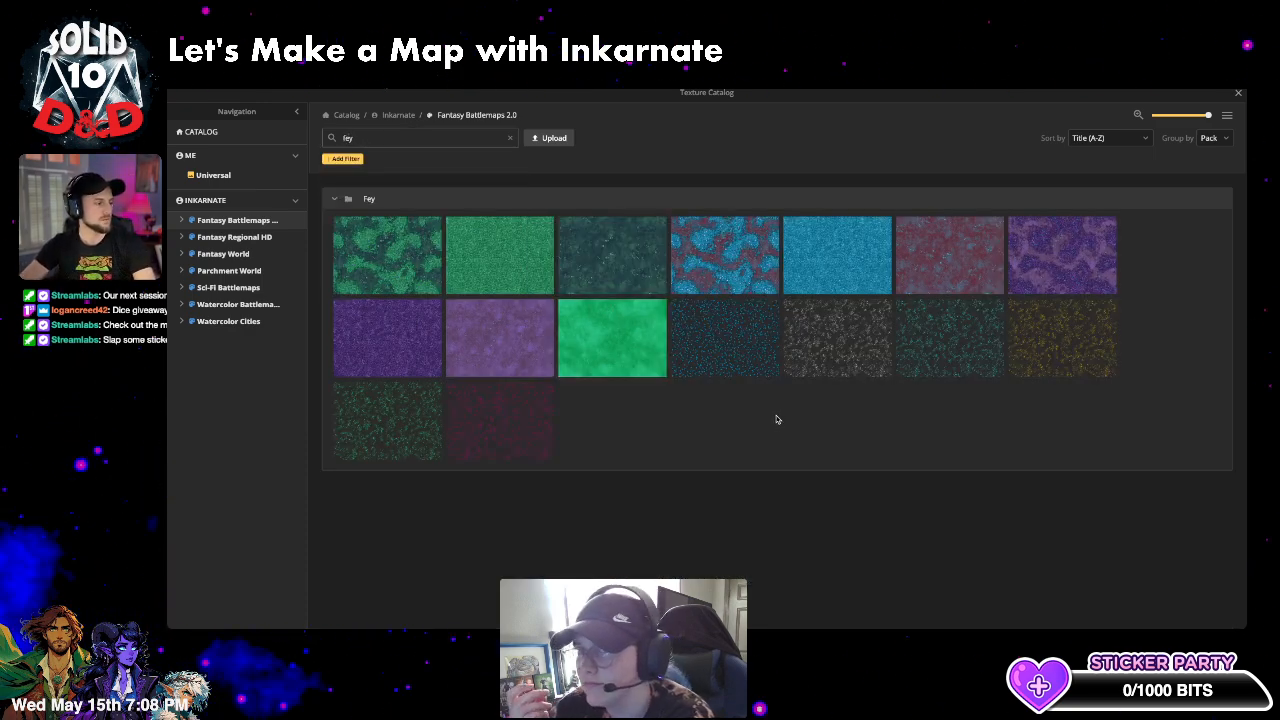
pyautogui.click(758, 260)
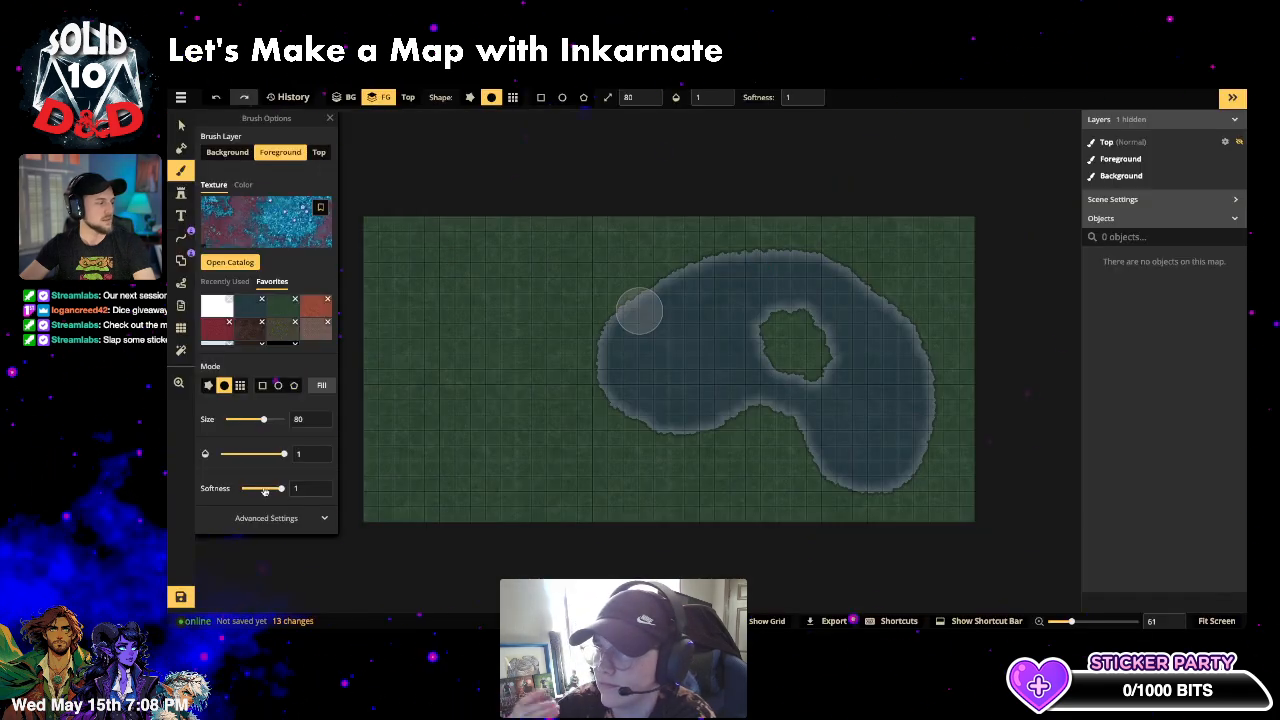
# - Adjust the texture size, set opacity to 0.22, and fill the whole map
pyautogui.click(286, 521)
pyautogui.scroll(-1, 265, 470)
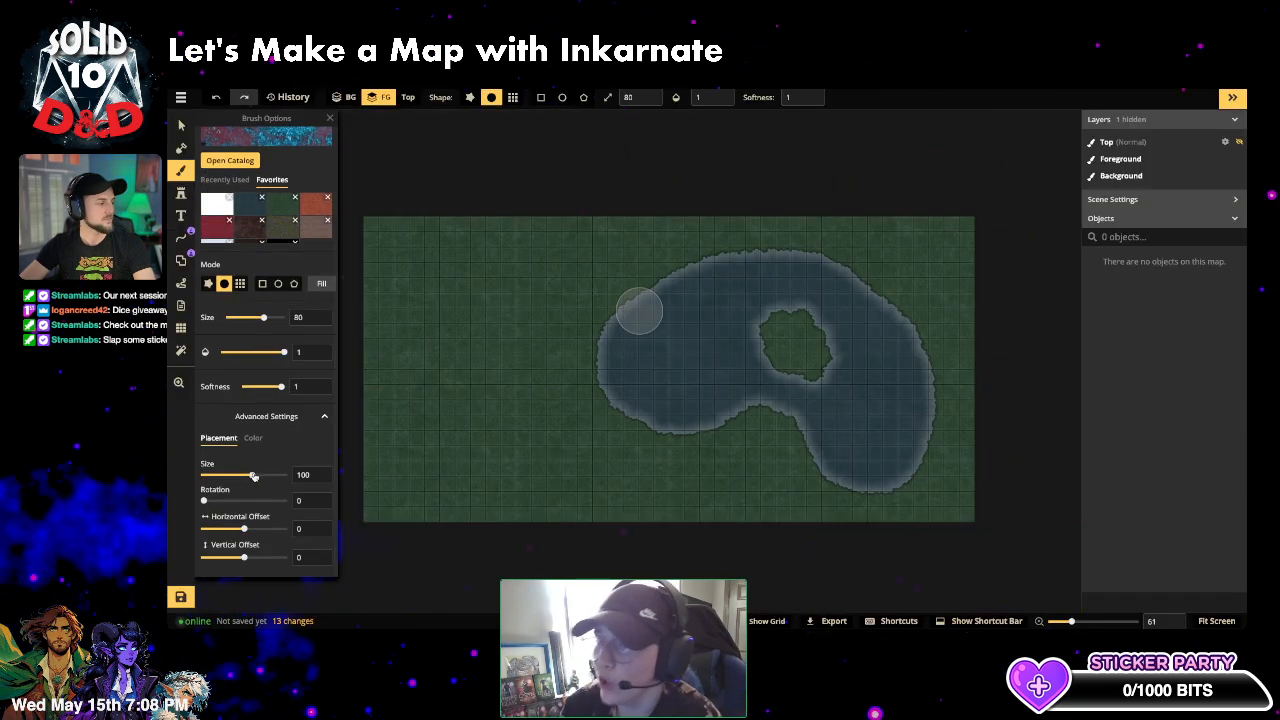
pyautogui.moveTo(255, 476); pyautogui.dragTo(235, 478)
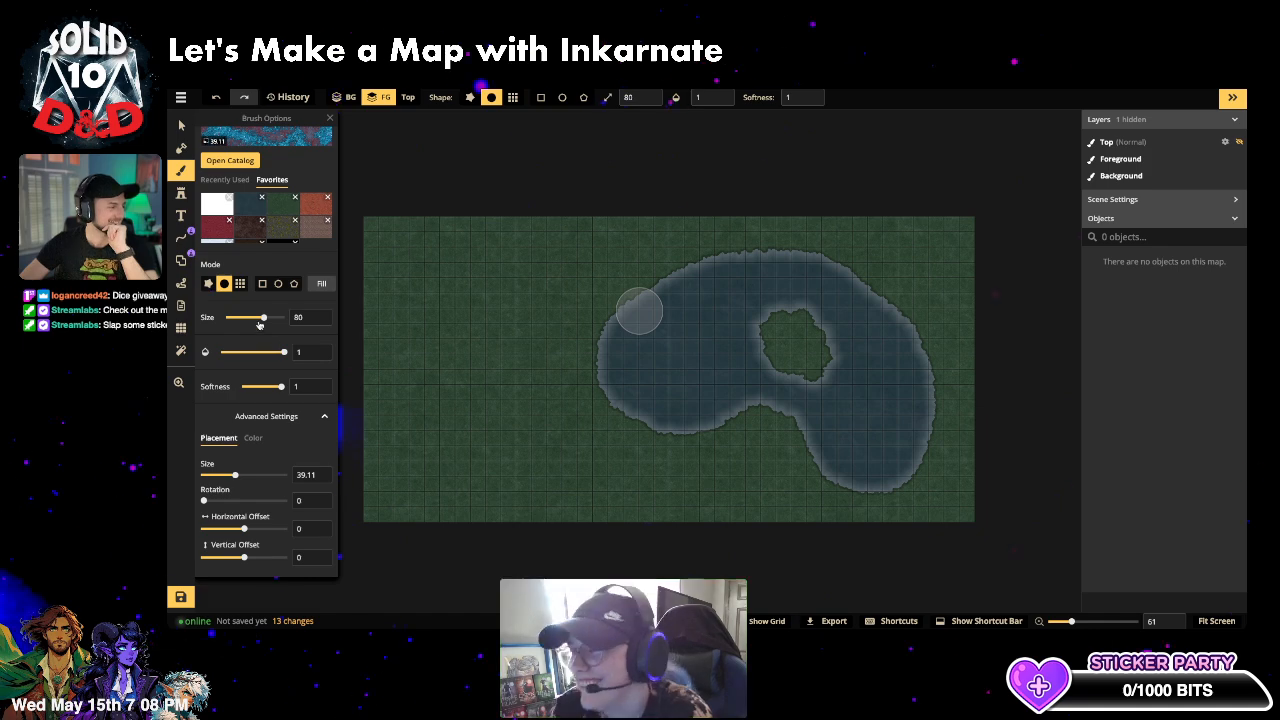
pyautogui.moveTo(271, 353); pyautogui.dragTo(250, 352)
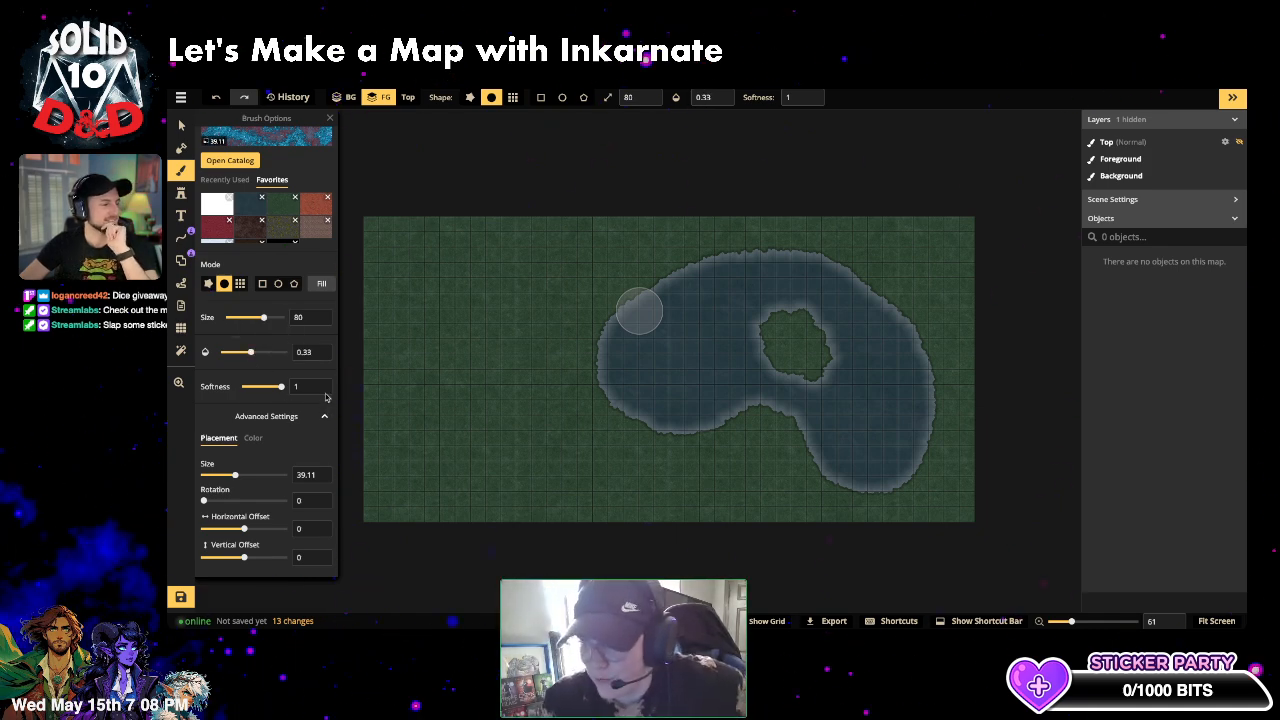
pyautogui.moveTo(250, 352); pyautogui.dragTo(242, 352)
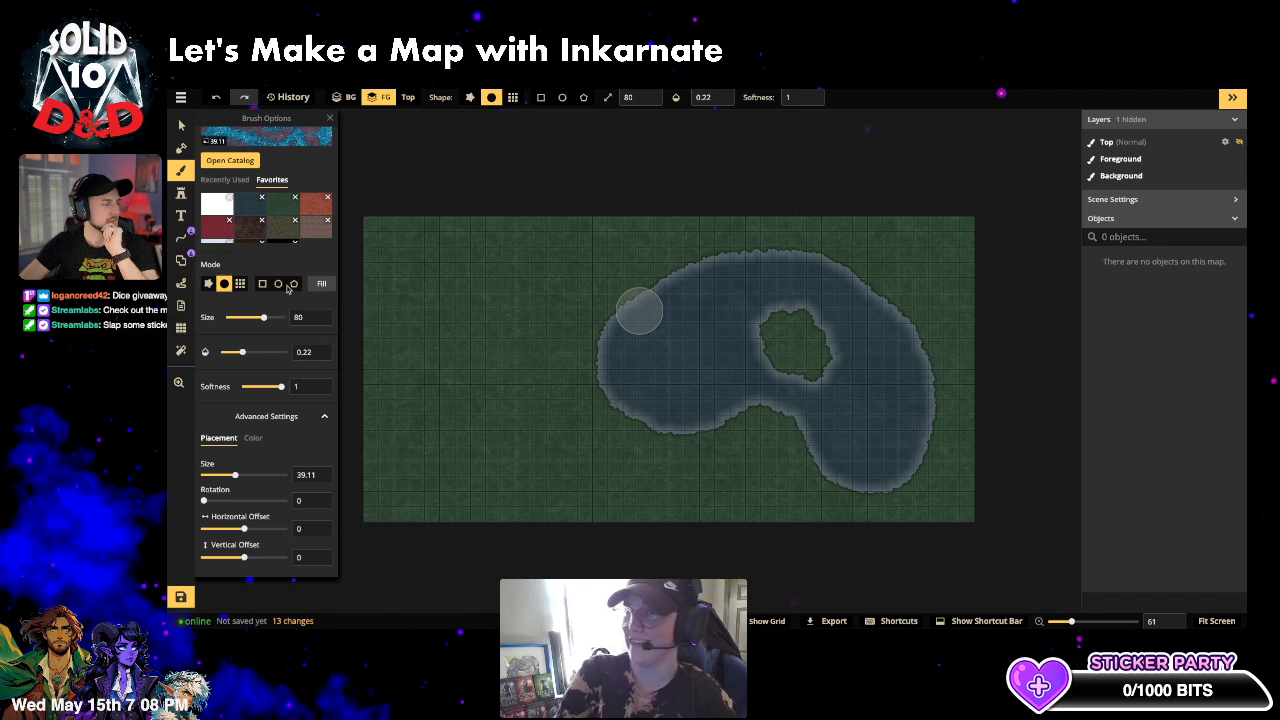
pyautogui.click(324, 284)
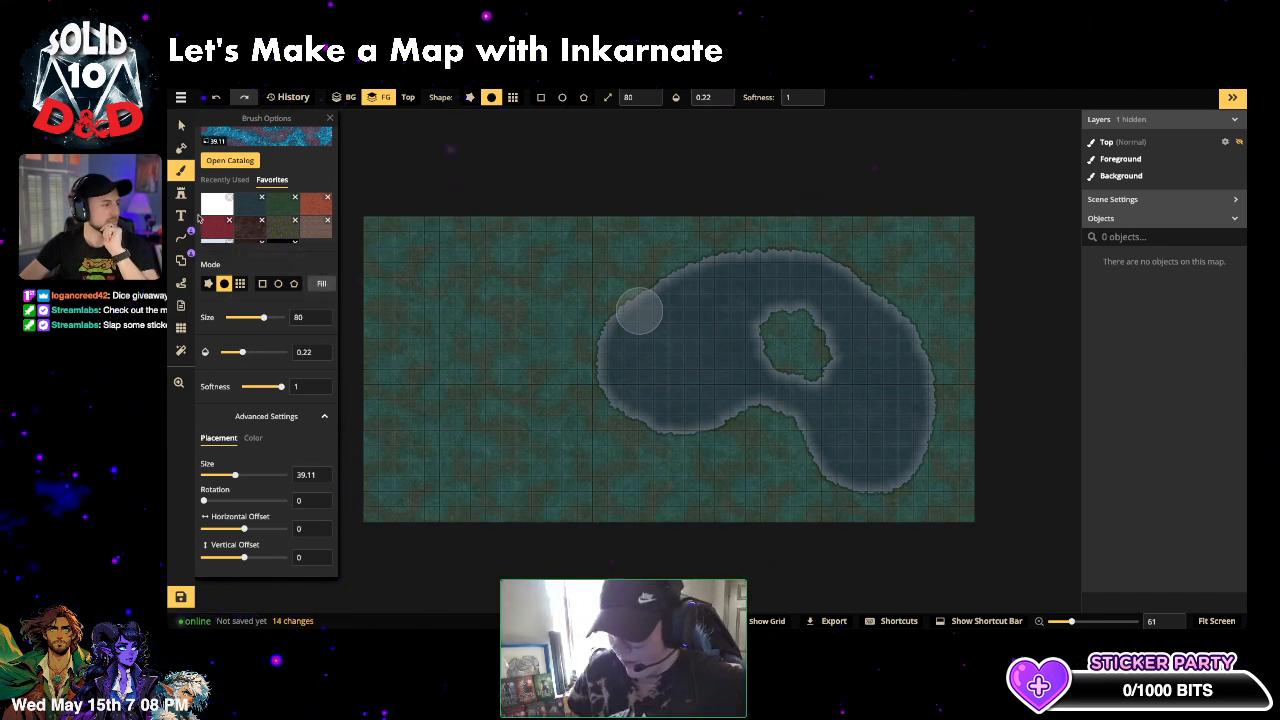
pyautogui.press('m')
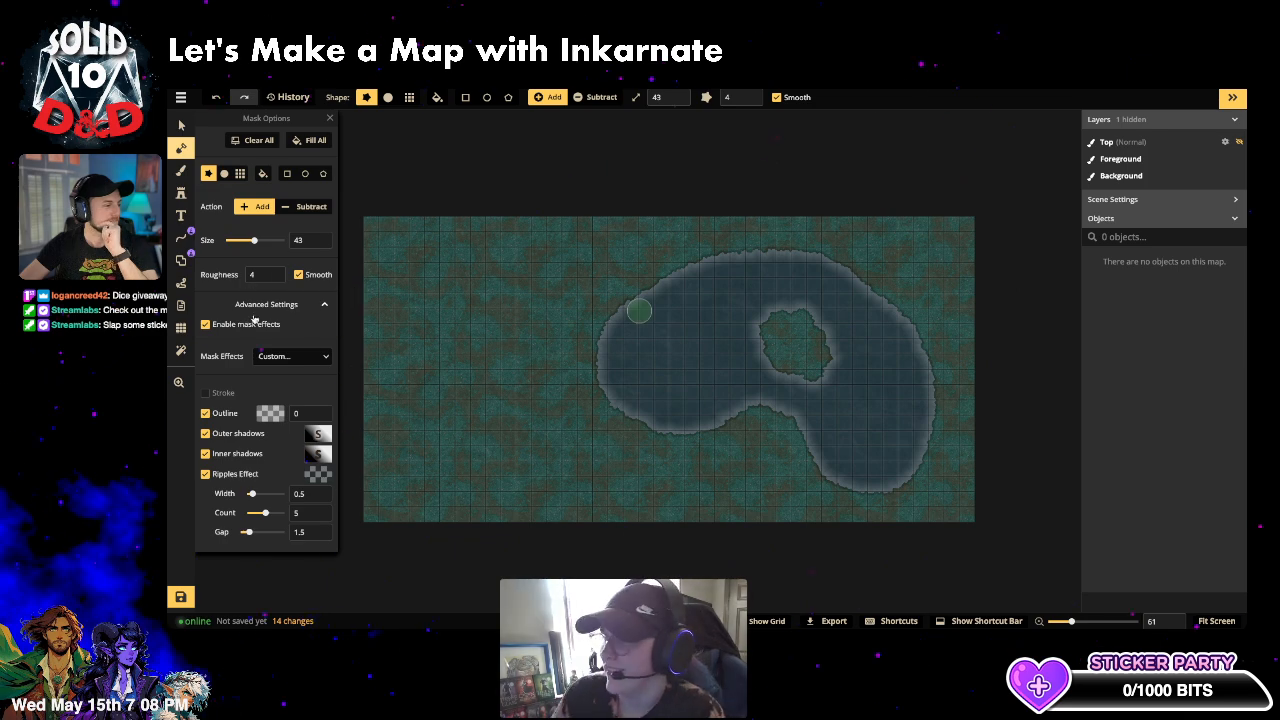
# - Set the lake's outer shadow colour to teal 009186
pyautogui.click(213, 415)
pyautogui.click(218, 416)
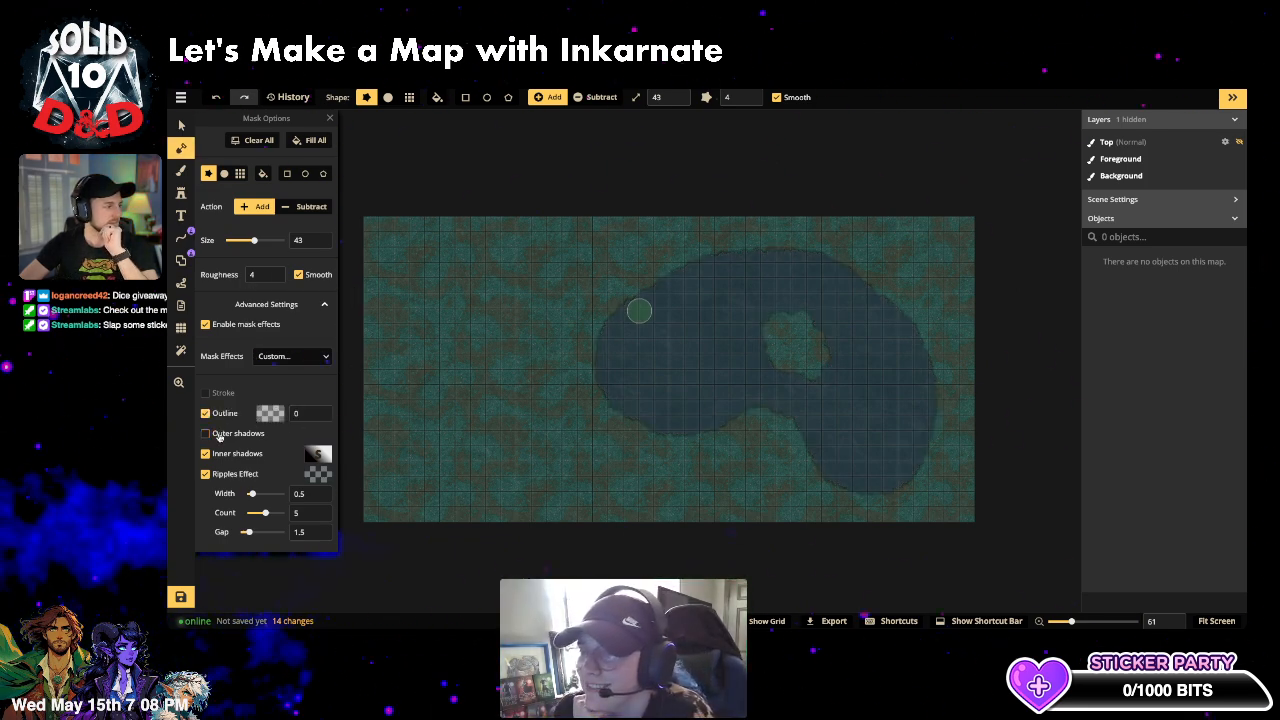
pyautogui.click(318, 435)
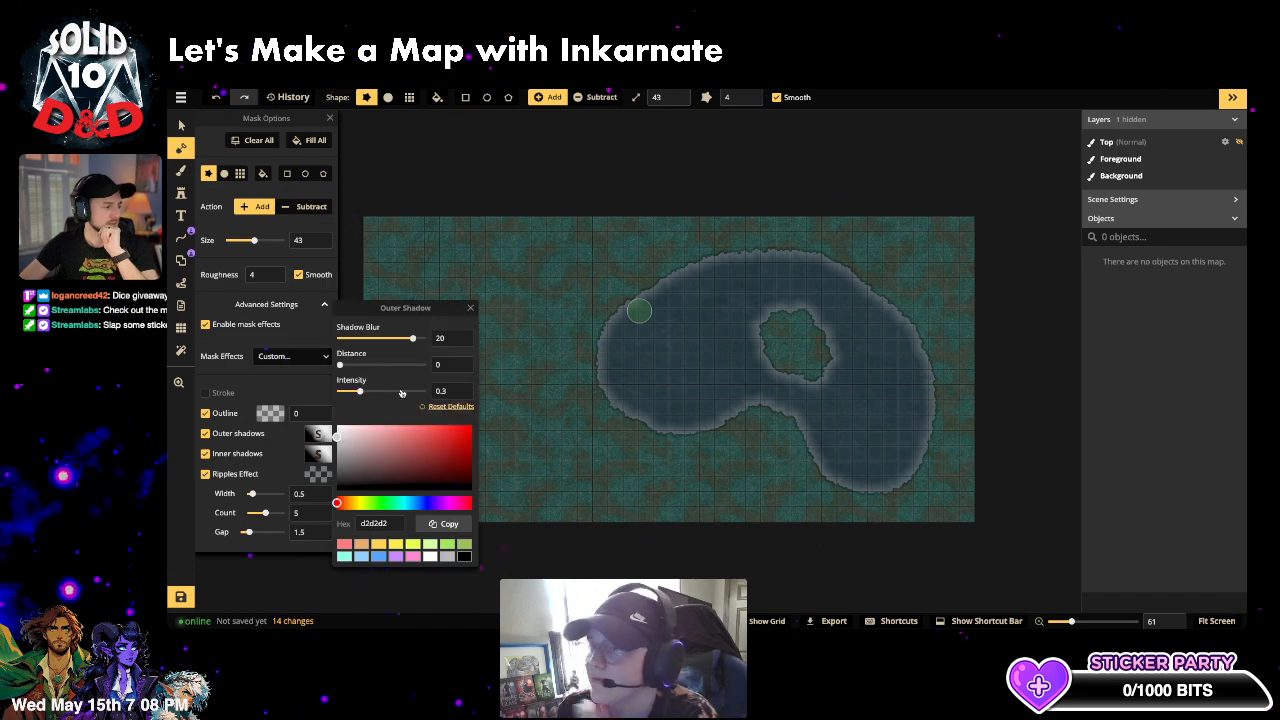
pyautogui.click(464, 557)
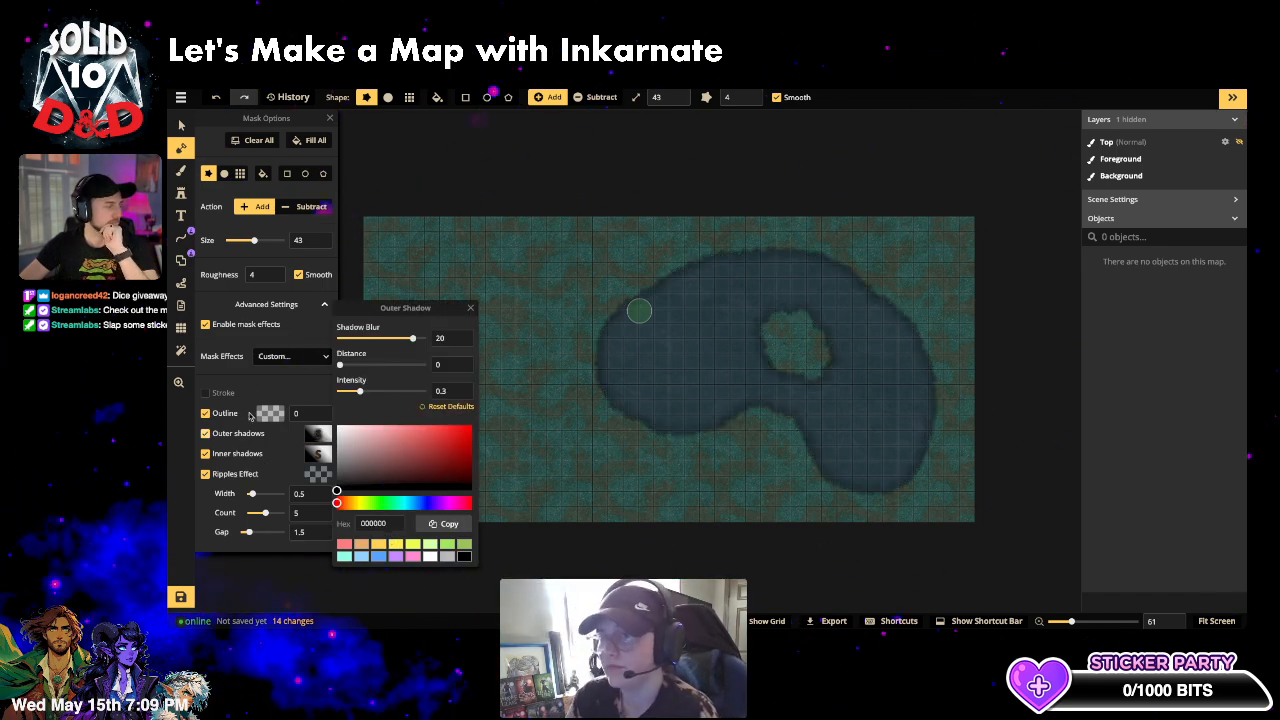
pyautogui.click(402, 502)
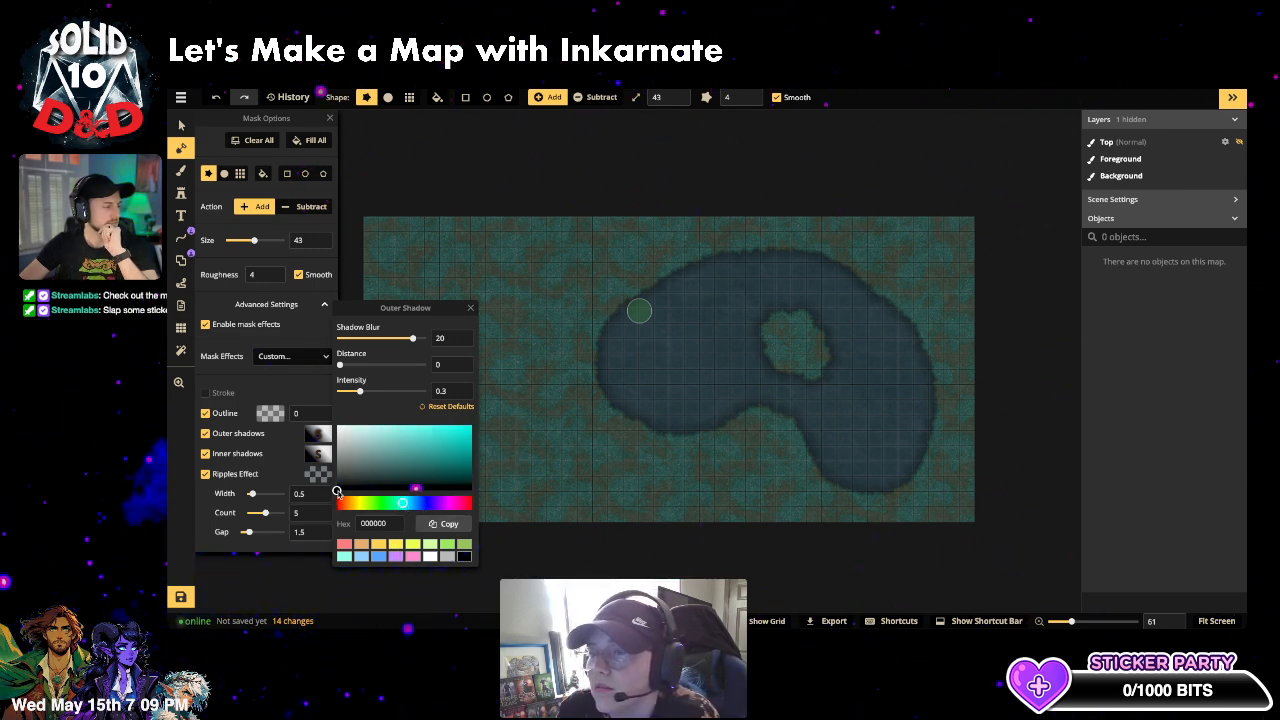
pyautogui.moveTo(337, 492); pyautogui.dragTo(478, 451)
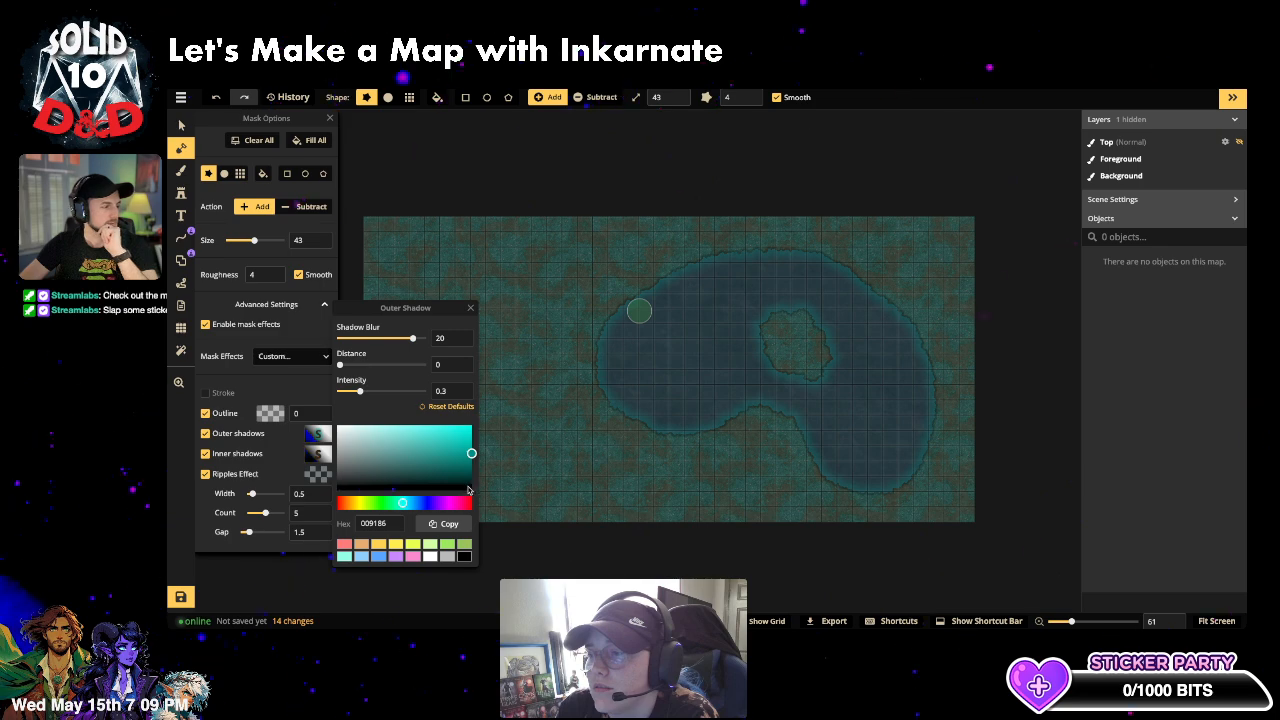
pyautogui.click(183, 171)
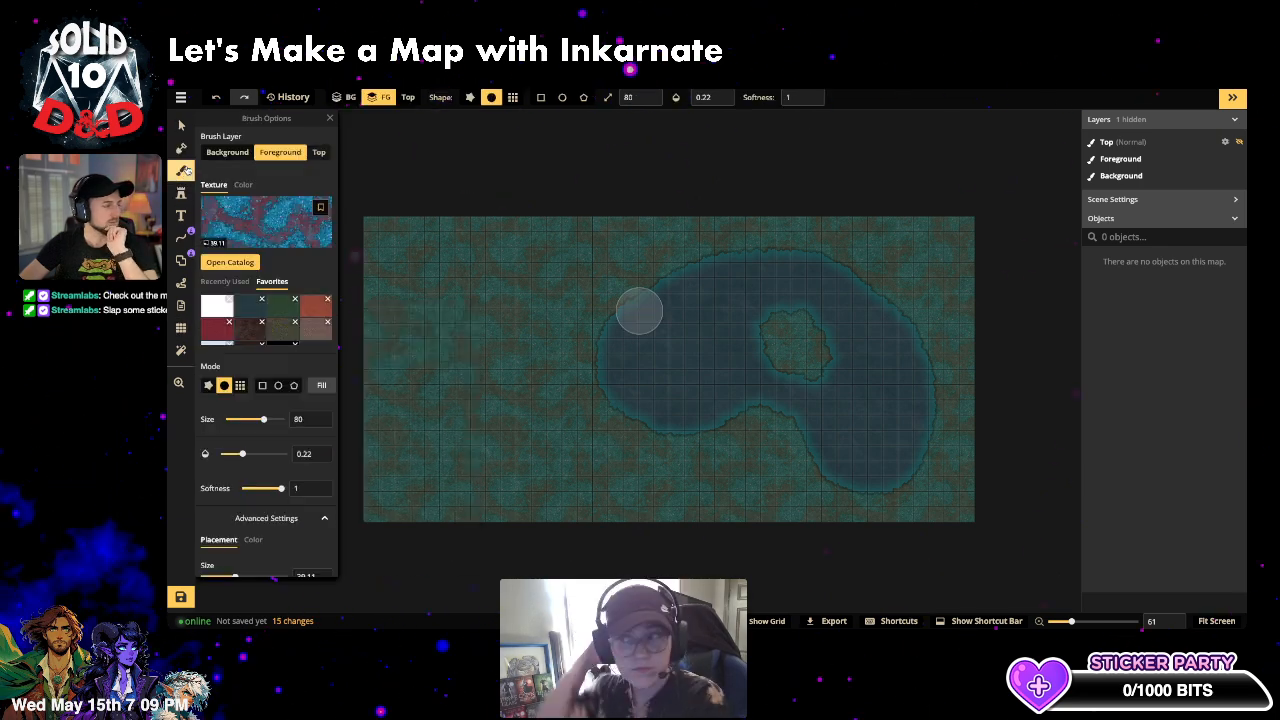
pyautogui.click(268, 229)
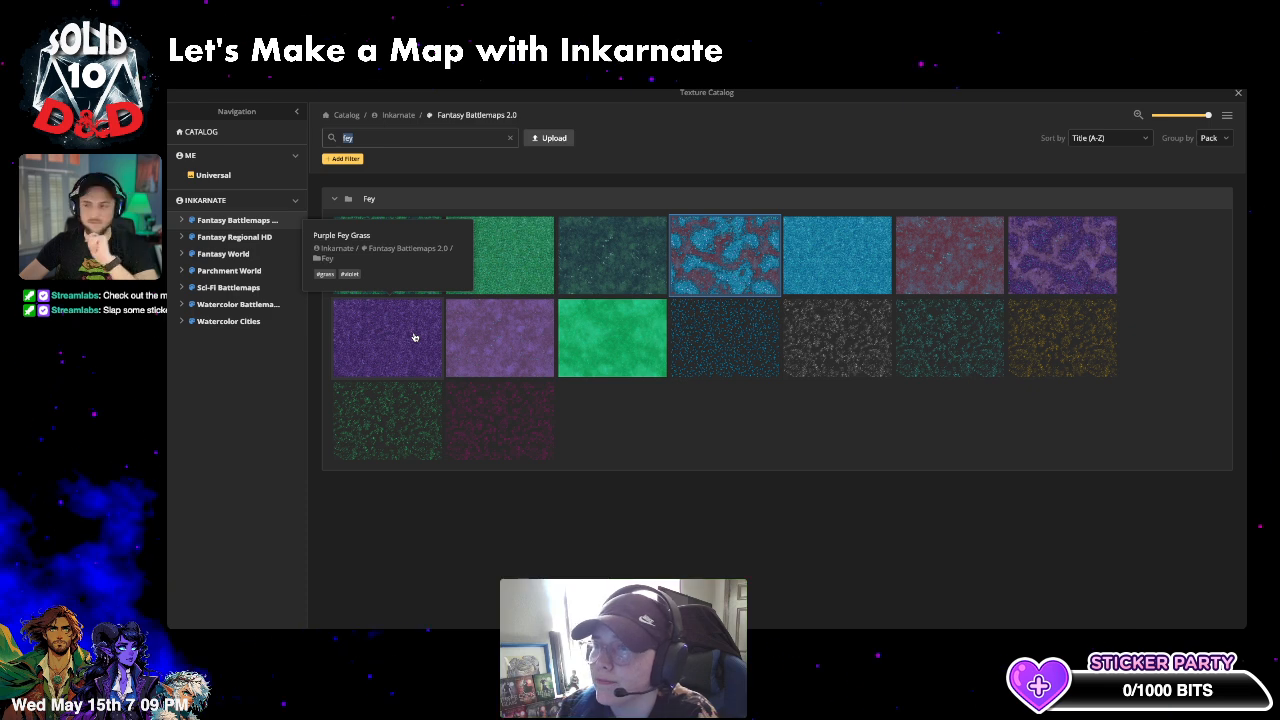
# - Choose the bright green Fey texture and shift its colour hue to 75
pyautogui.click(611, 337)
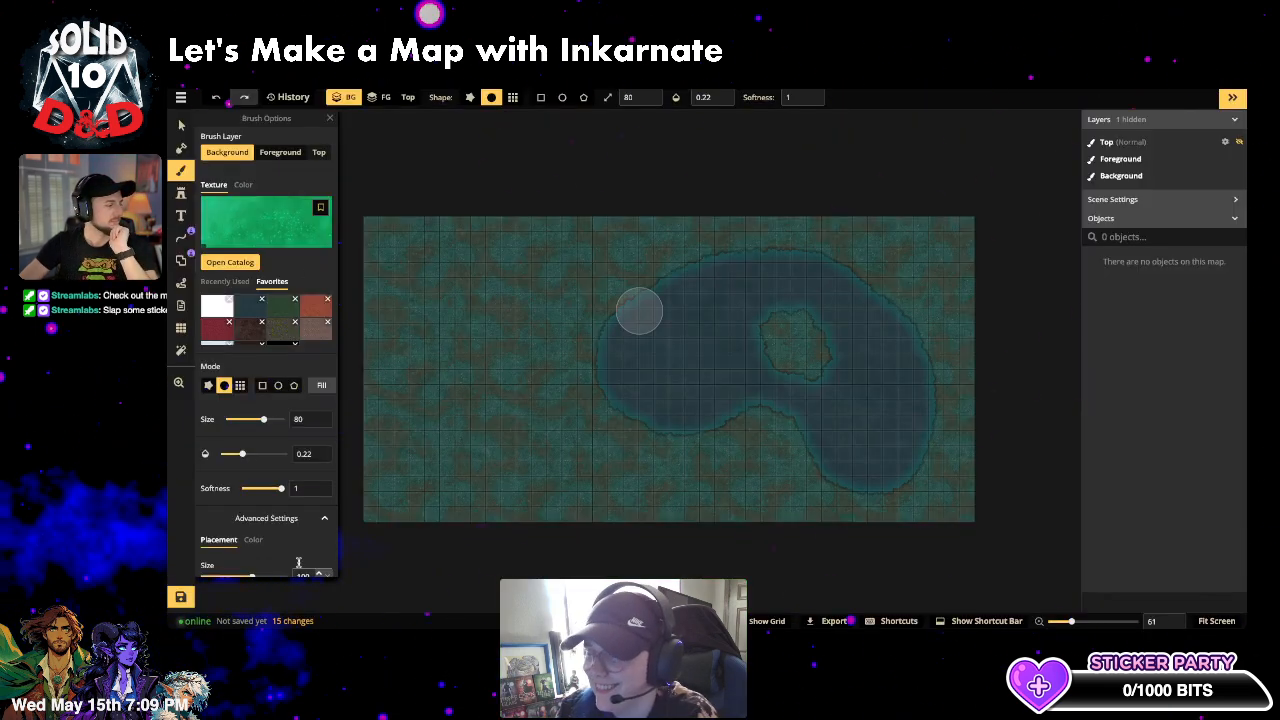
pyautogui.scroll(-2, 262, 500)
pyautogui.click(253, 439)
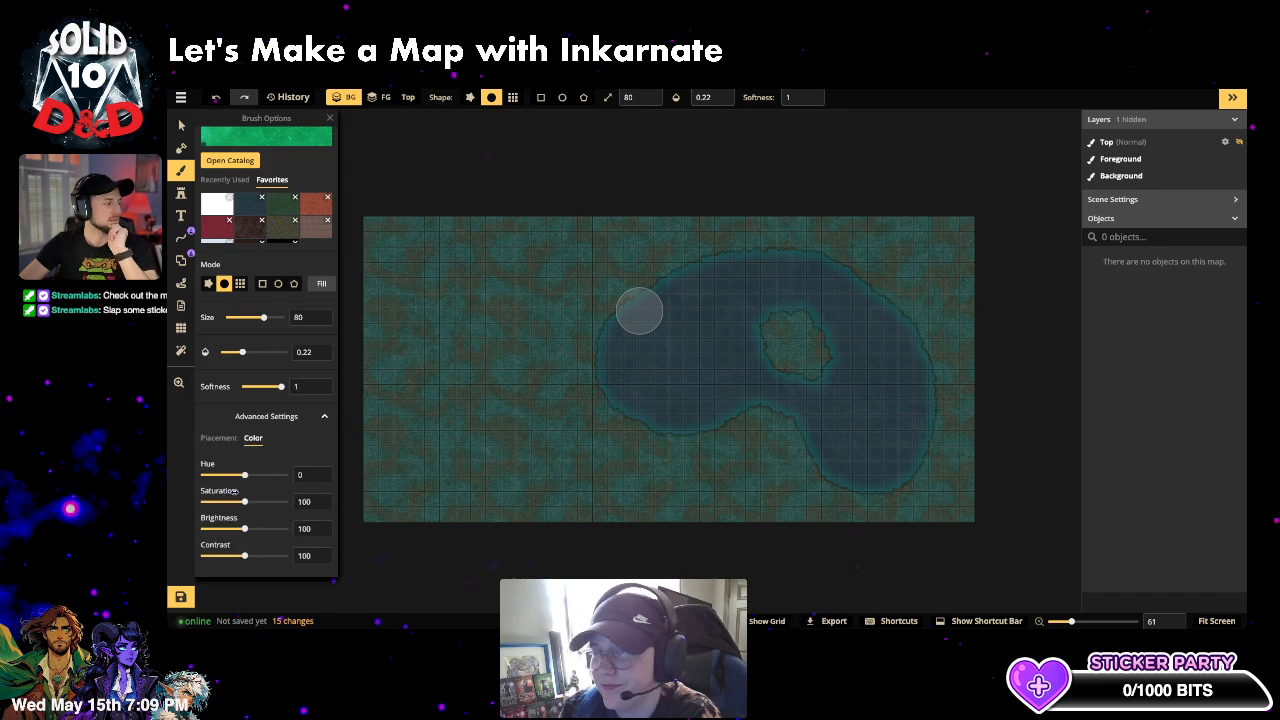
pyautogui.moveTo(244, 479)
pyautogui.mouseDown()
pyautogui.moveTo(207, 479)
pyautogui.moveTo(263, 476)
pyautogui.mouseUp()
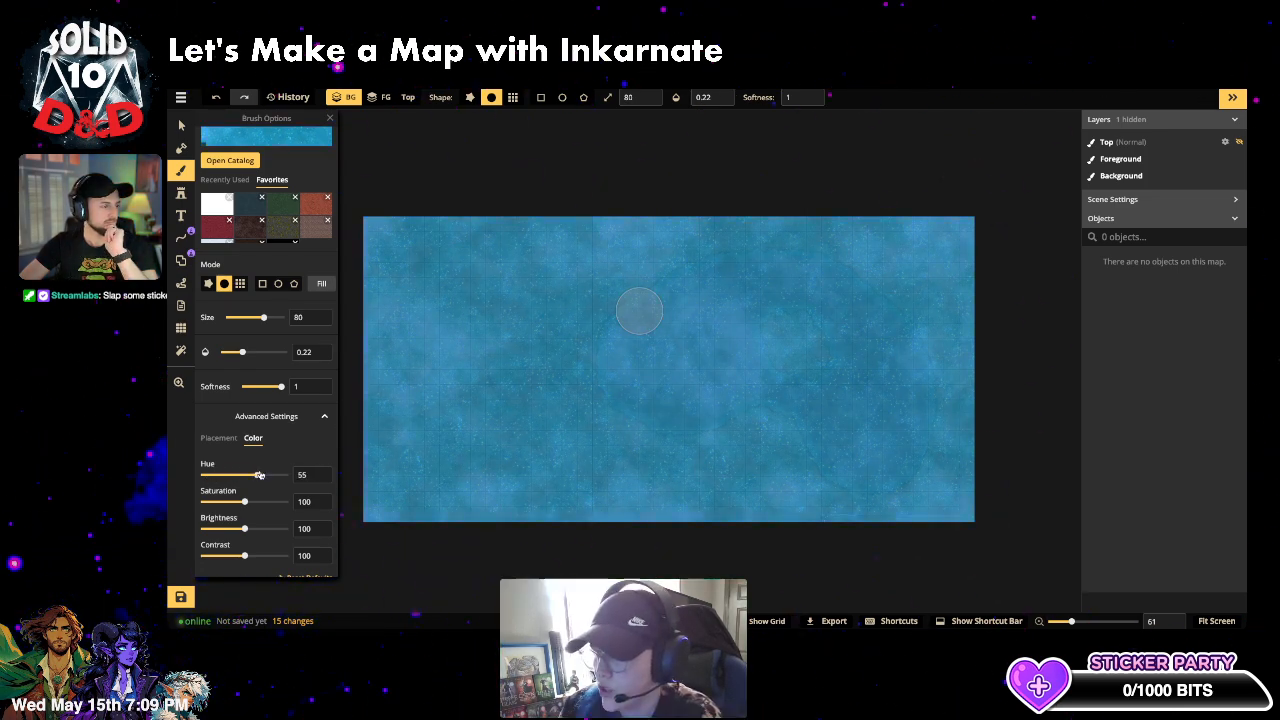
# - Set the texture size to 271.39, saturation to 130 and brightness to 97
pyautogui.click(218, 437)
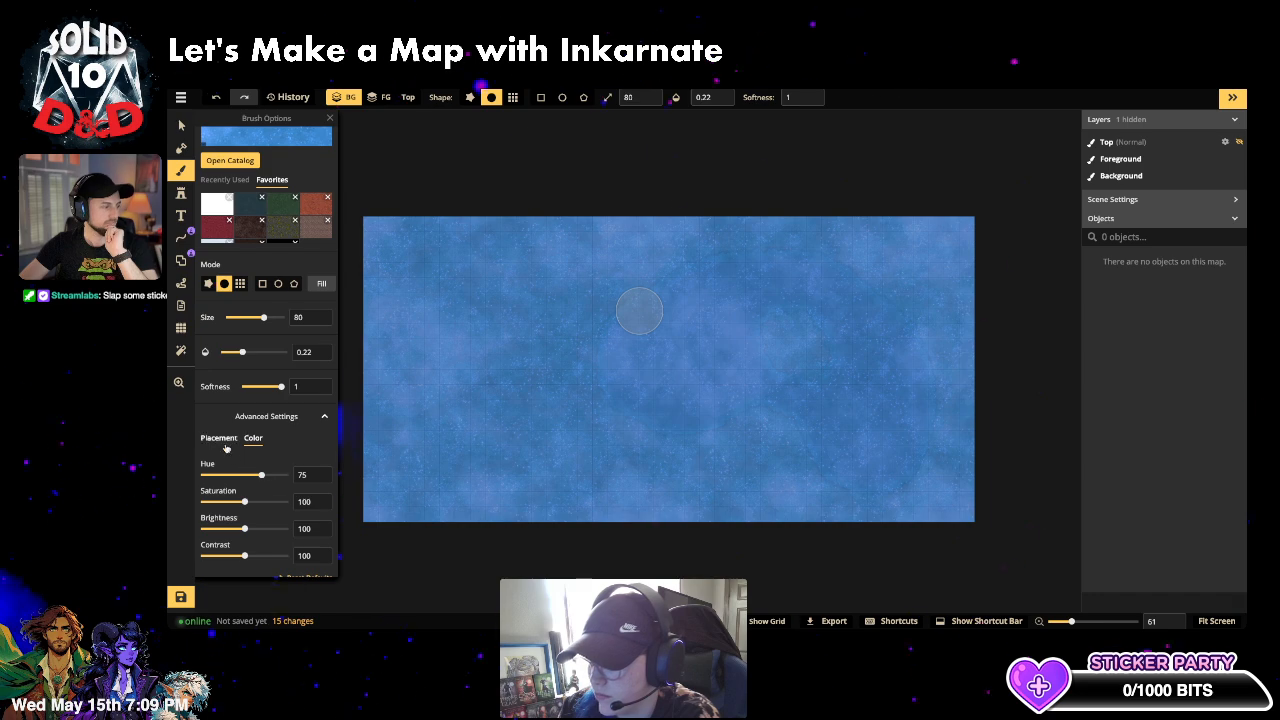
pyautogui.click(222, 475)
pyautogui.moveTo(222, 476); pyautogui.dragTo(271, 481)
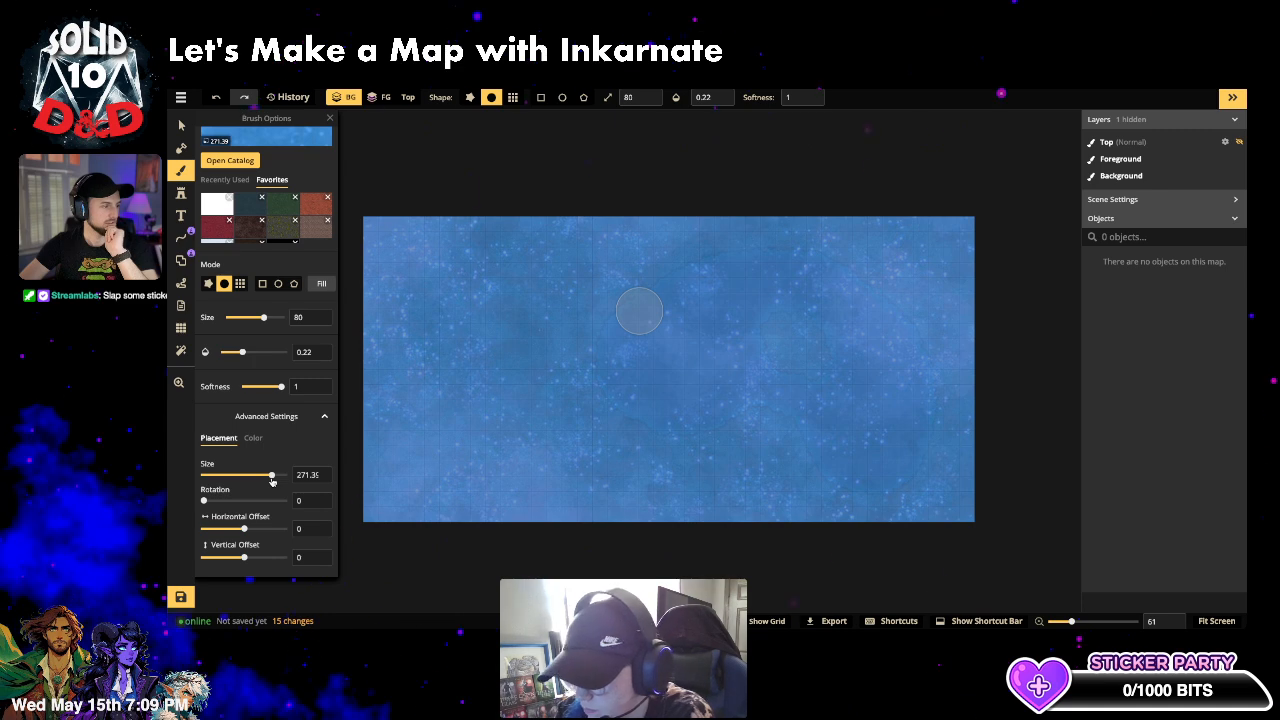
pyautogui.click(253, 438)
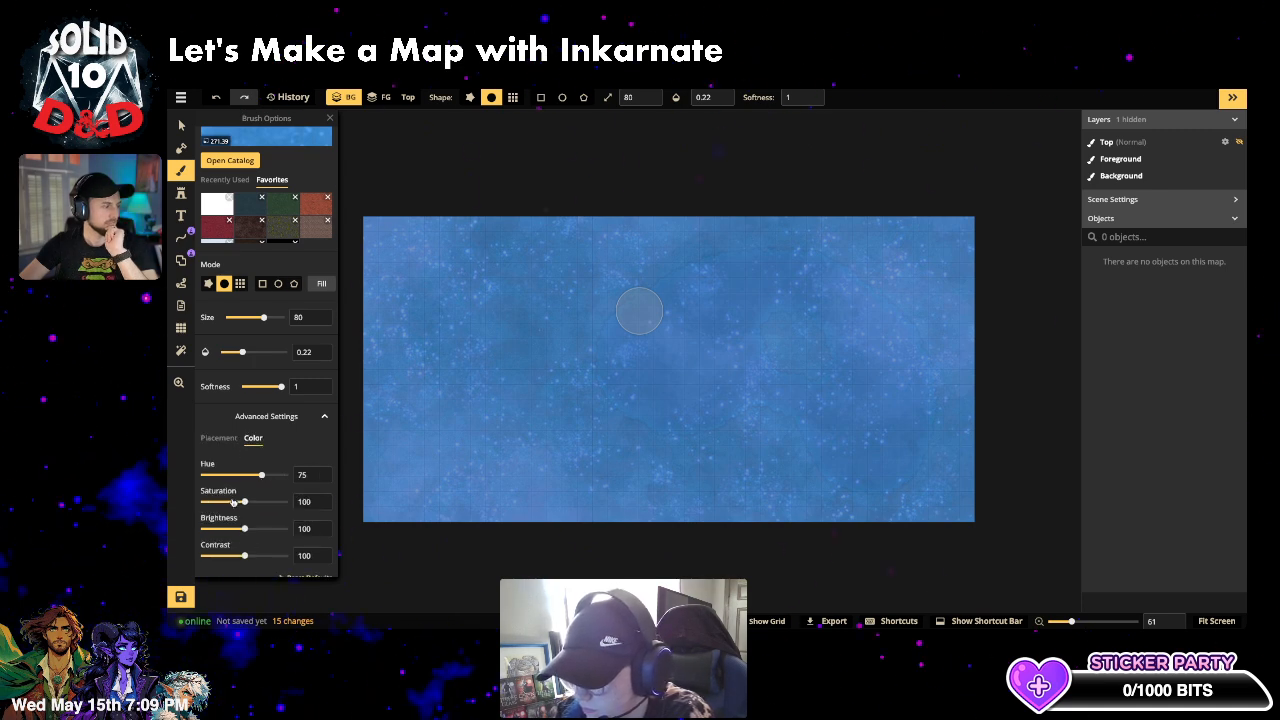
pyautogui.moveTo(257, 503); pyautogui.dragTo(278, 503)
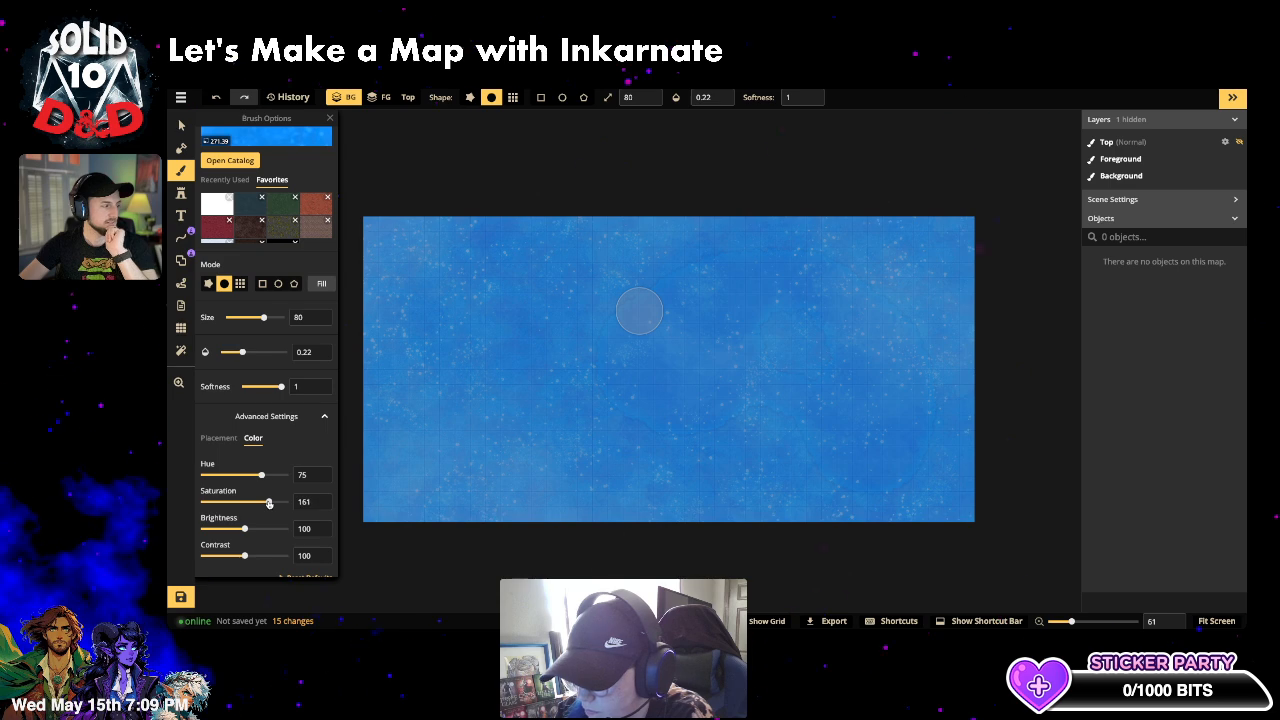
pyautogui.moveTo(244, 532); pyautogui.dragTo(255, 521)
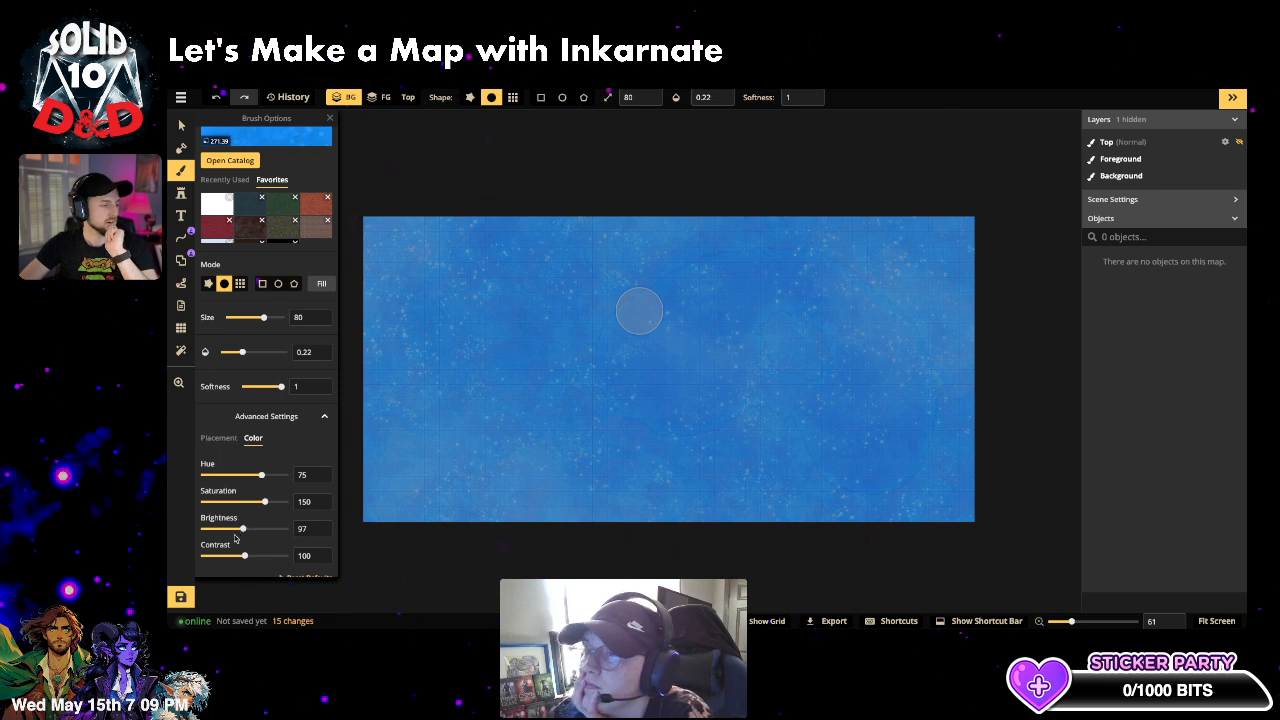
pyautogui.moveTo(264, 501); pyautogui.dragTo(256, 504)
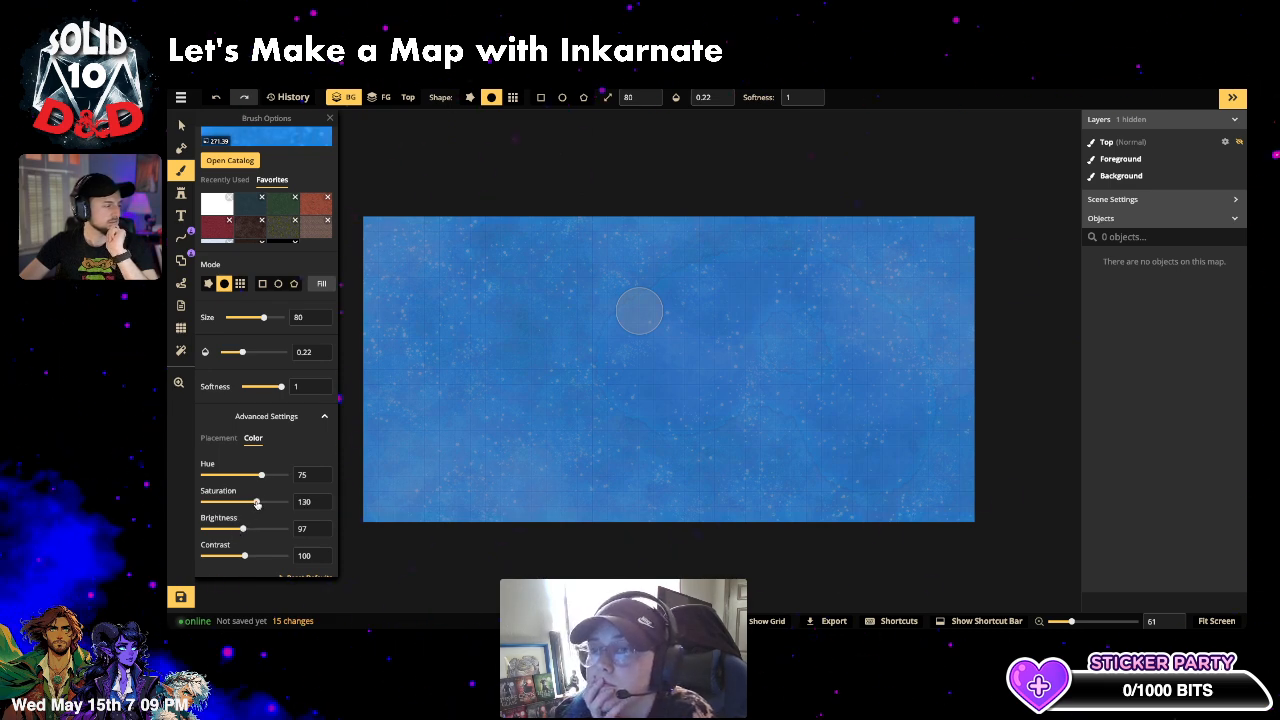
pyautogui.hotkey('ctrl', 'z')
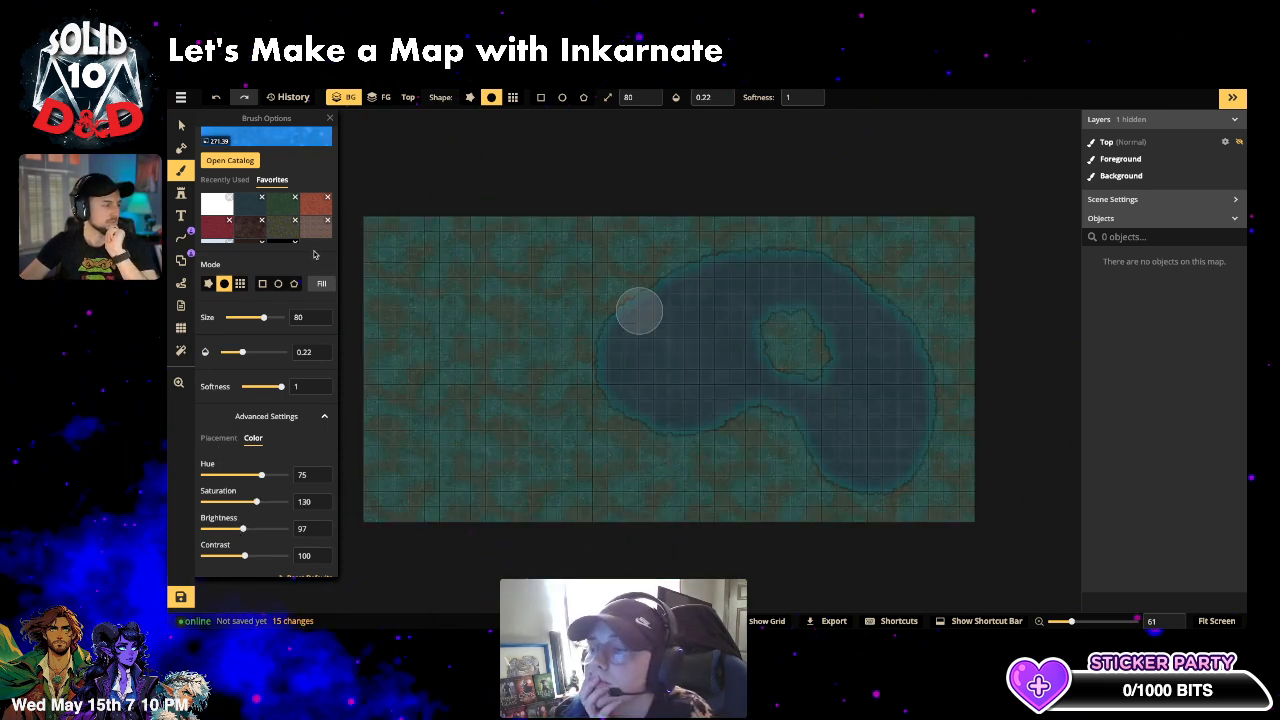
# - Fill the lake twice with the bright blue fey texture
pyautogui.scroll(1, 883, 391)
pyautogui.scroll(2, 255, 152)
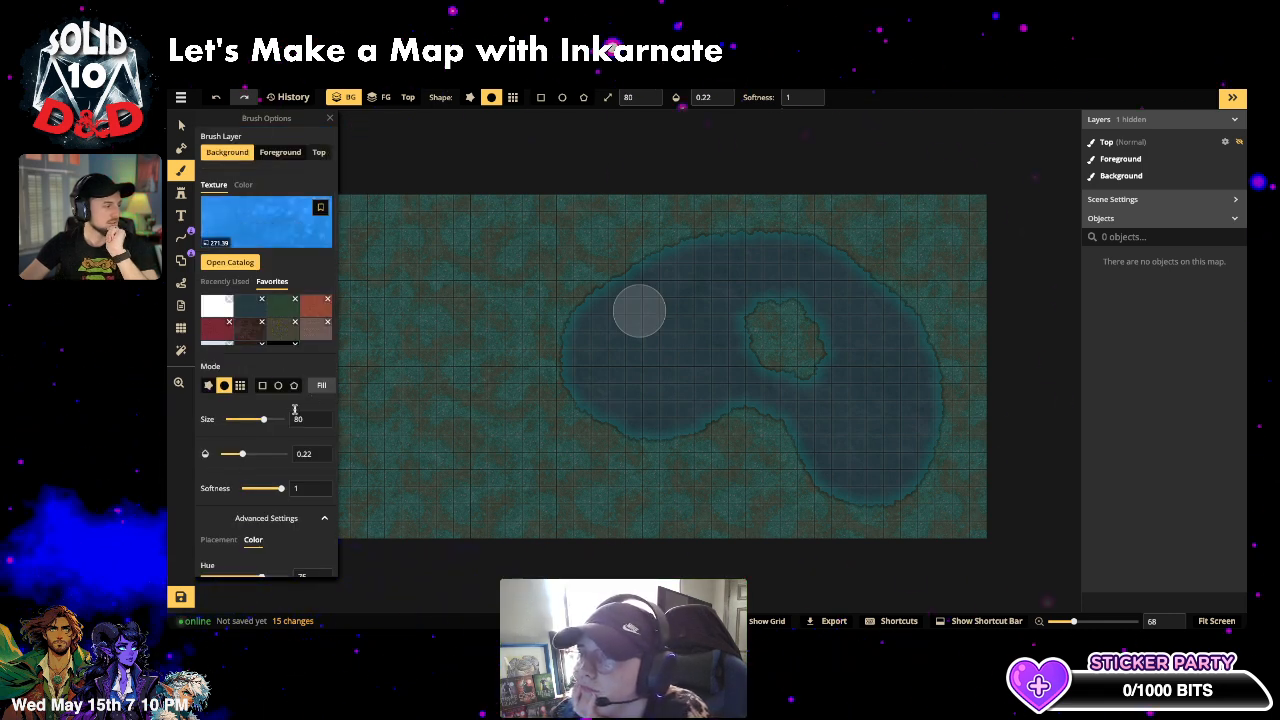
pyautogui.click(323, 386)
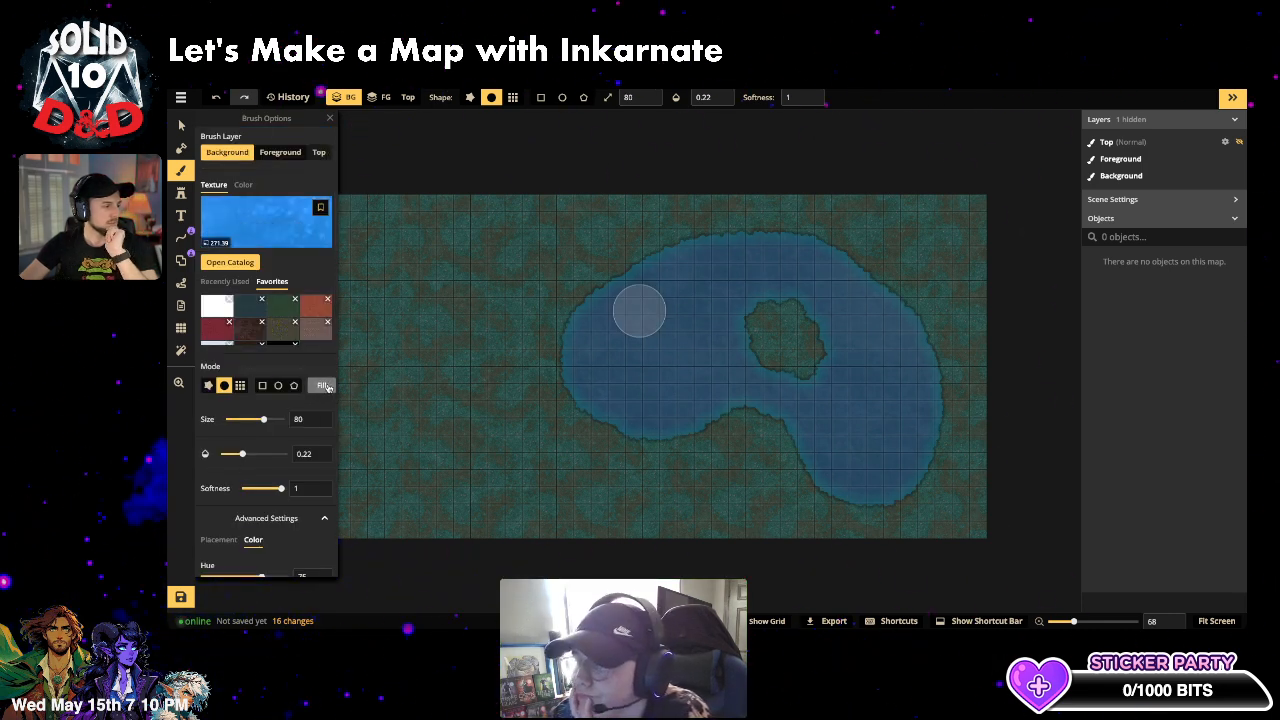
pyautogui.click(323, 386)
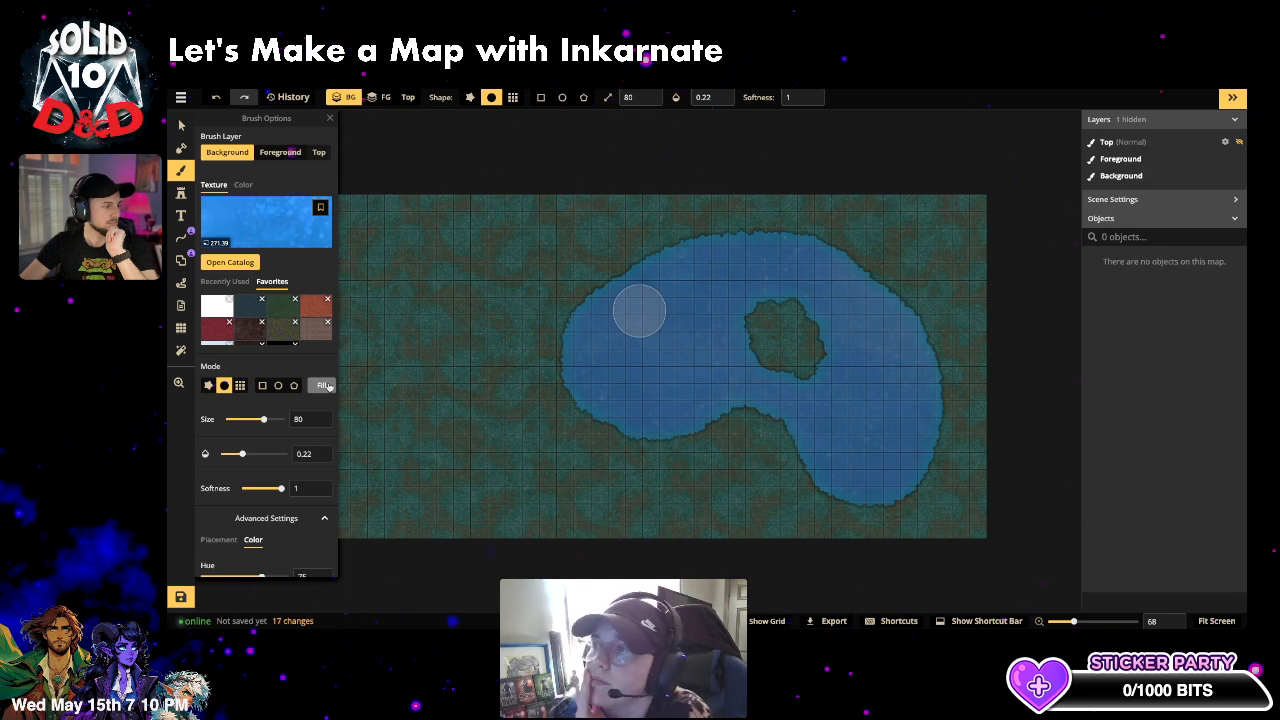
pyautogui.click(278, 213)
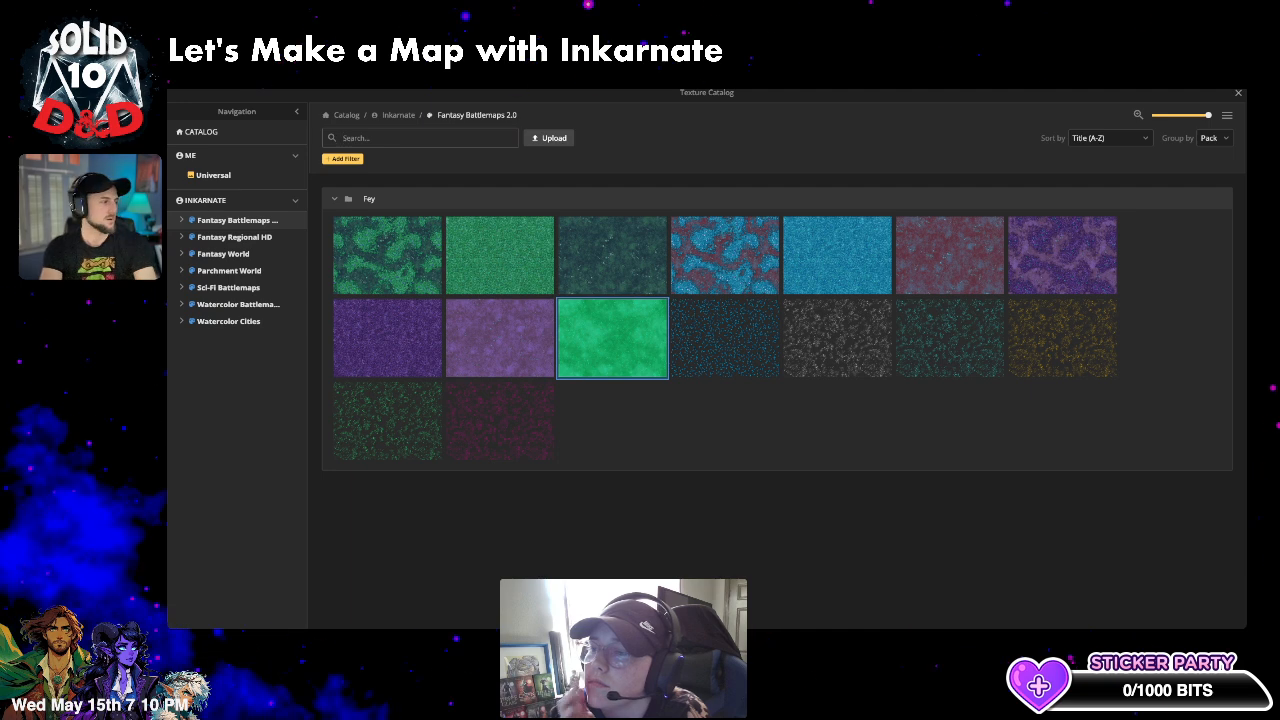
# - Search the catalog for 'oce' and pick an ocean texture from the Pirate pack
pyautogui.write('ocean')
pyautogui.press('Return')
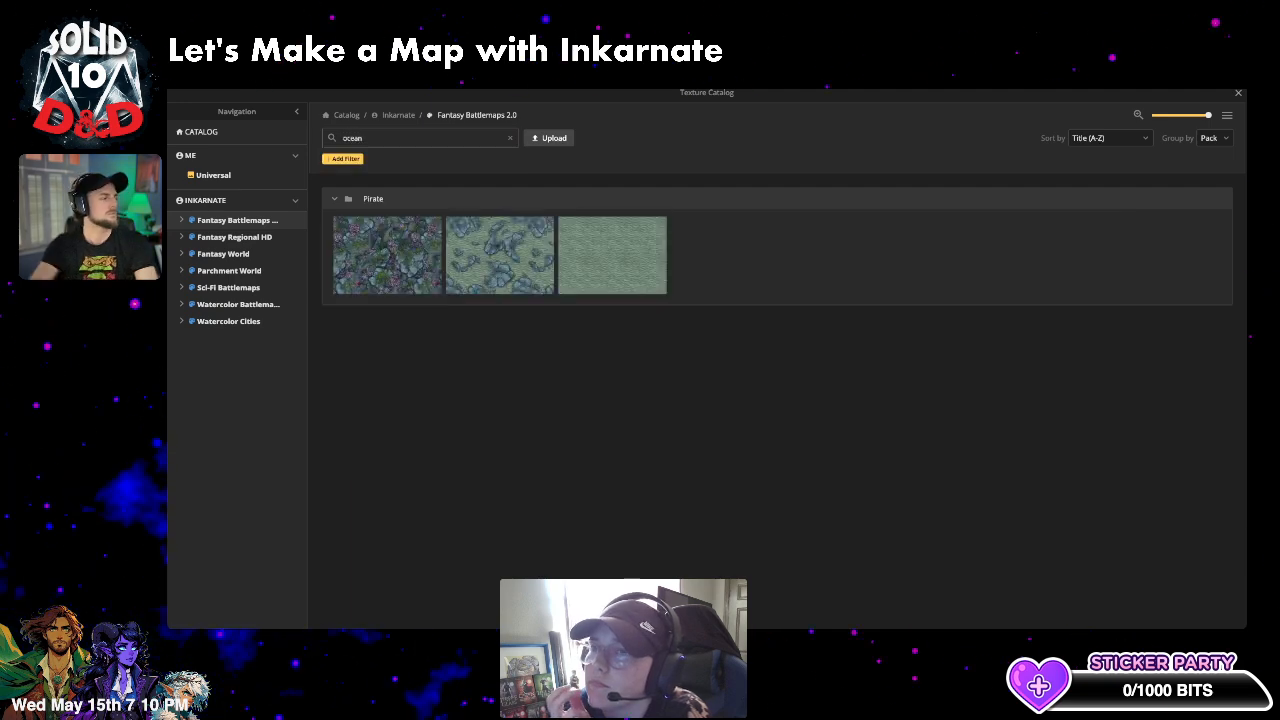
pyautogui.click(499, 240)
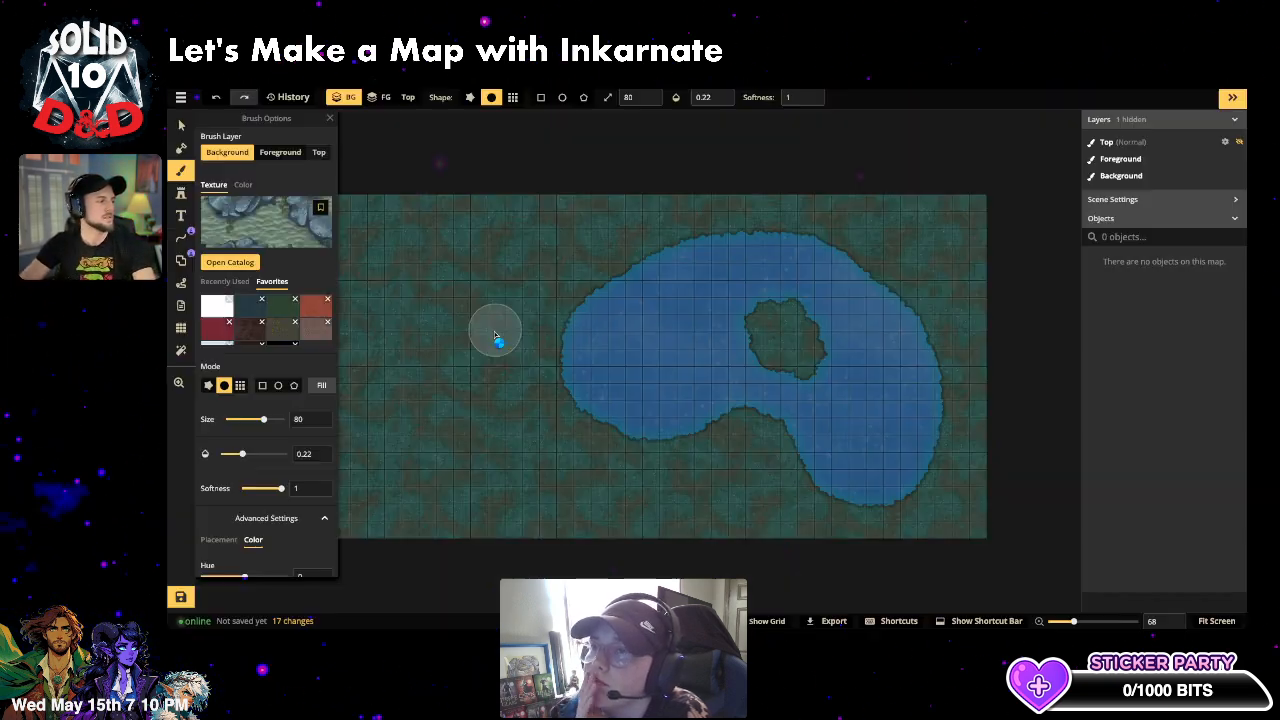
pyautogui.moveTo(264, 420); pyautogui.dragTo(261, 420)
# - Fill the background with the texture at size 28.57 and opacity 0.08
pyautogui.scroll(-2, 255, 480)
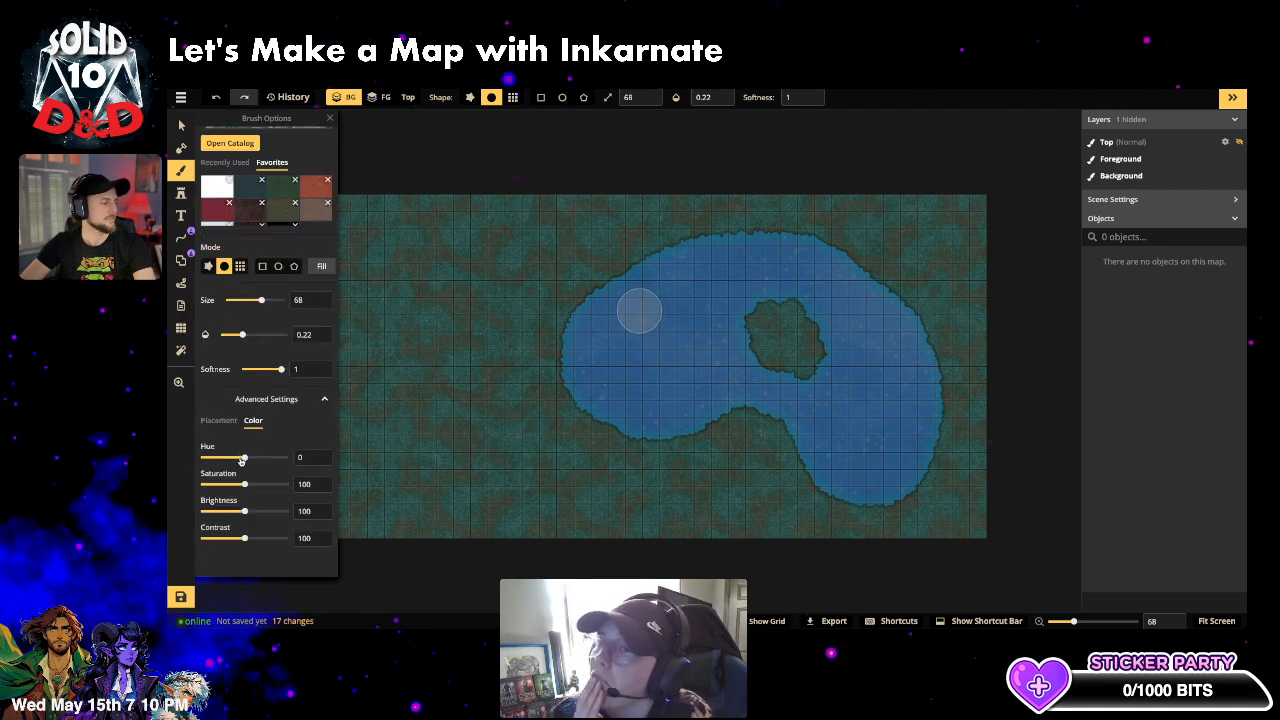
pyautogui.click(218, 420)
pyautogui.scroll(1, 253, 482)
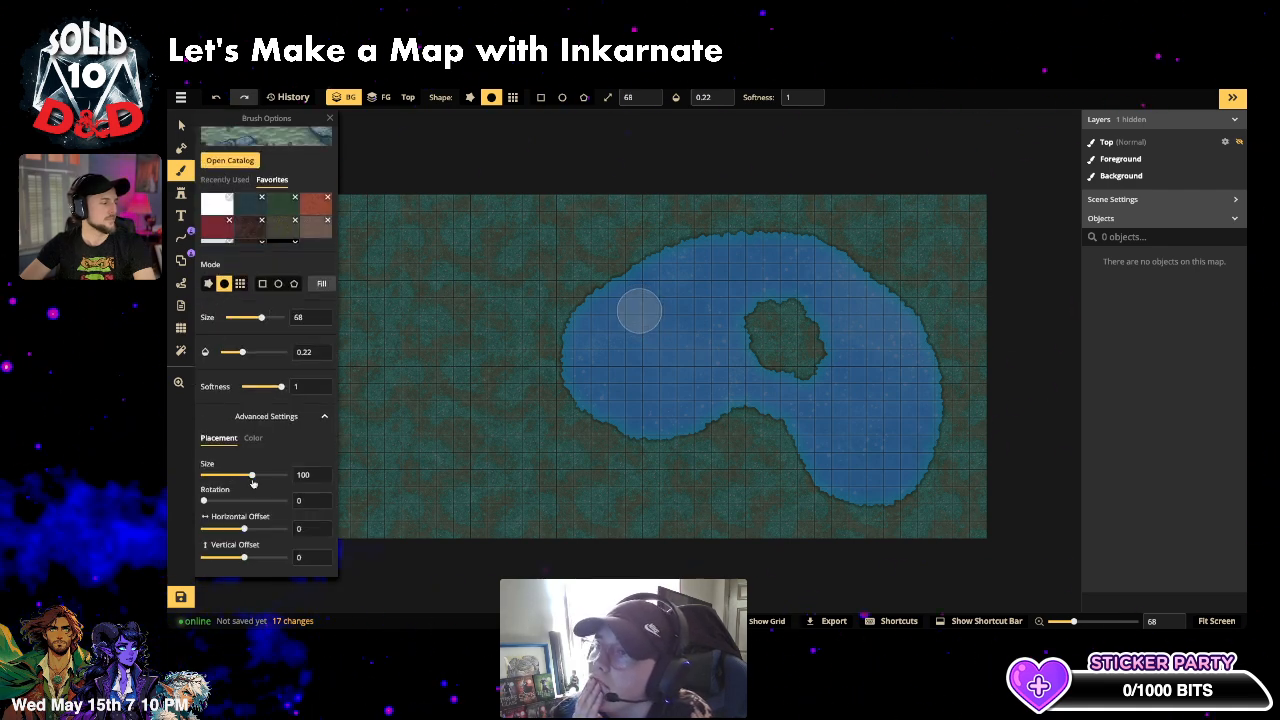
pyautogui.moveTo(252, 478); pyautogui.dragTo(230, 482)
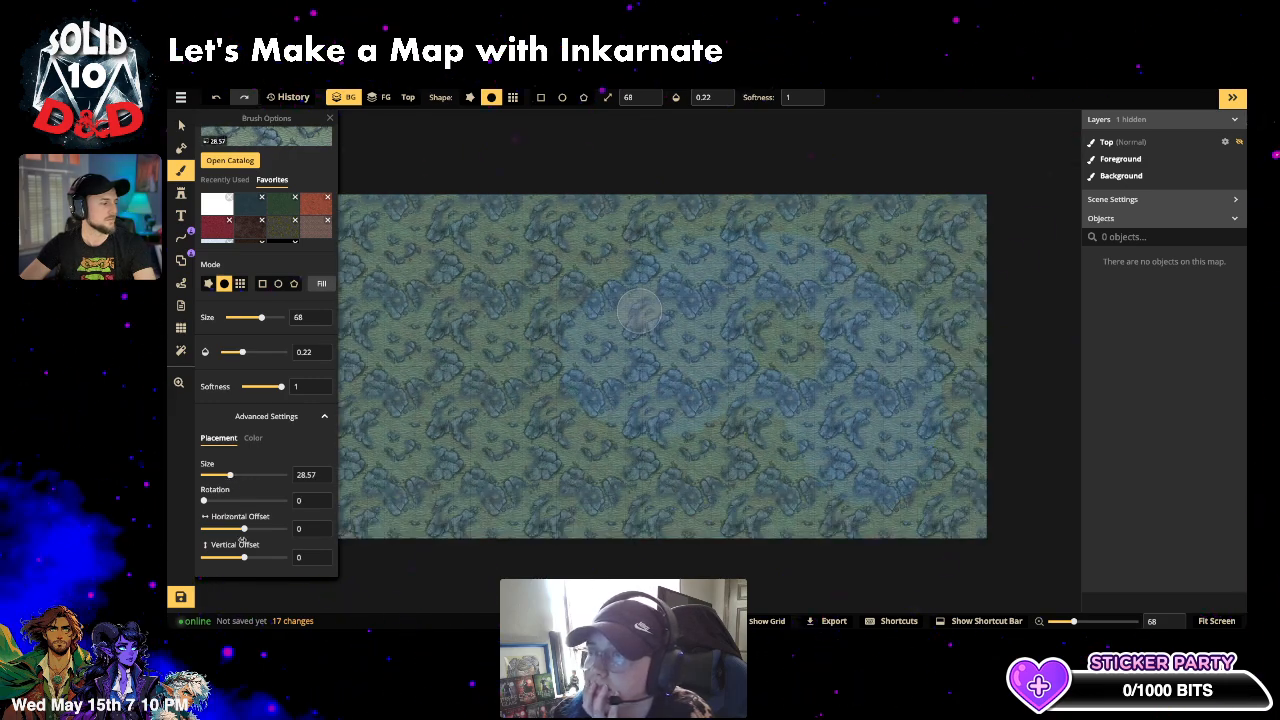
pyautogui.moveTo(242, 352); pyautogui.dragTo(233, 353)
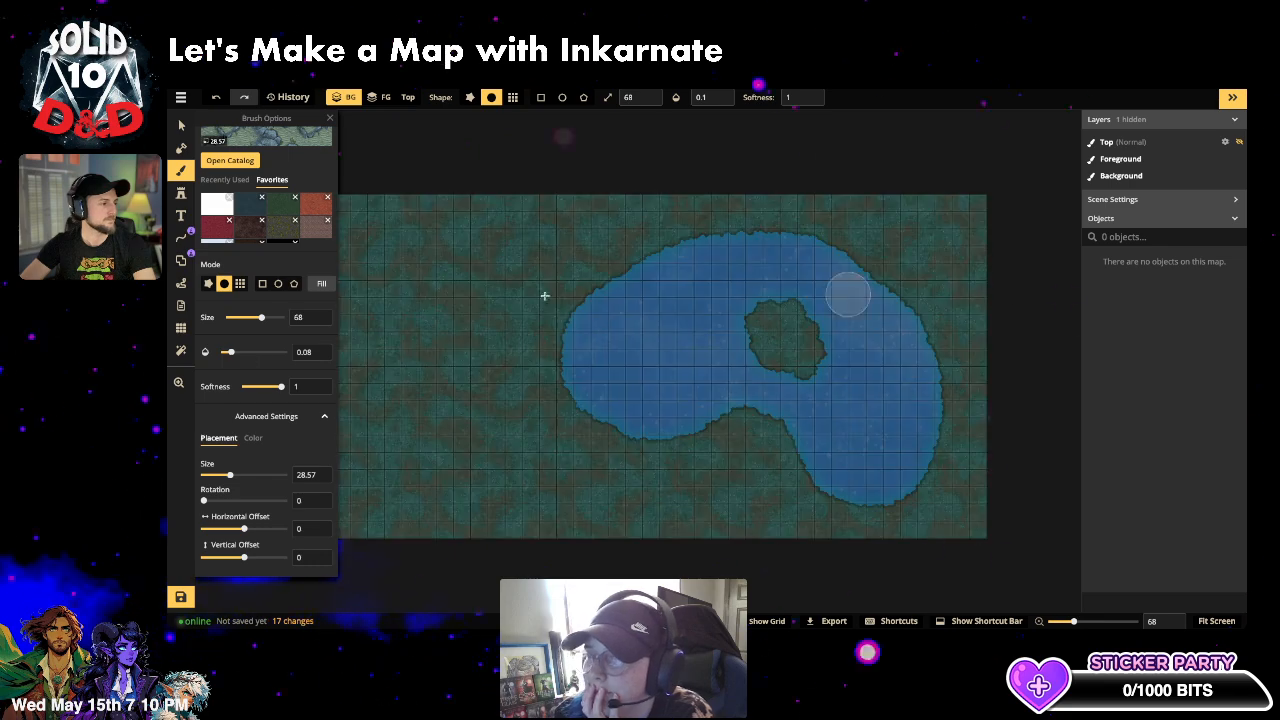
pyautogui.scroll(1, 312, 292)
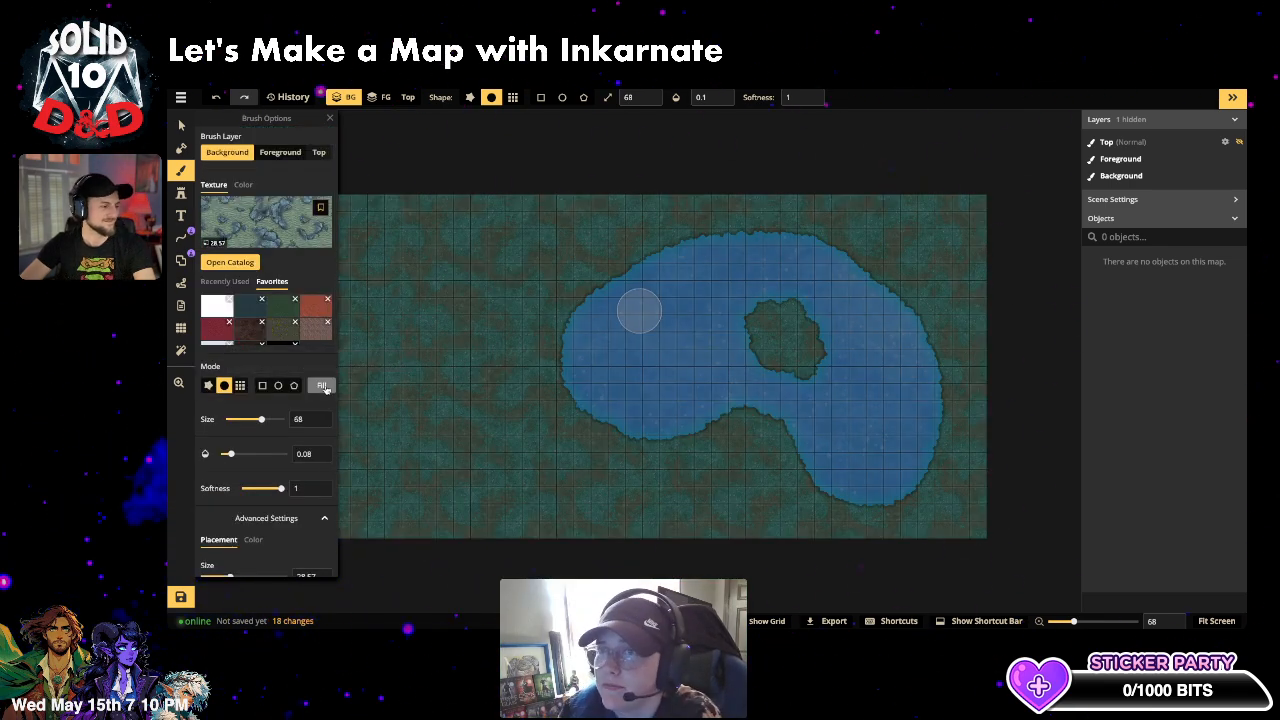
pyautogui.click(323, 386)
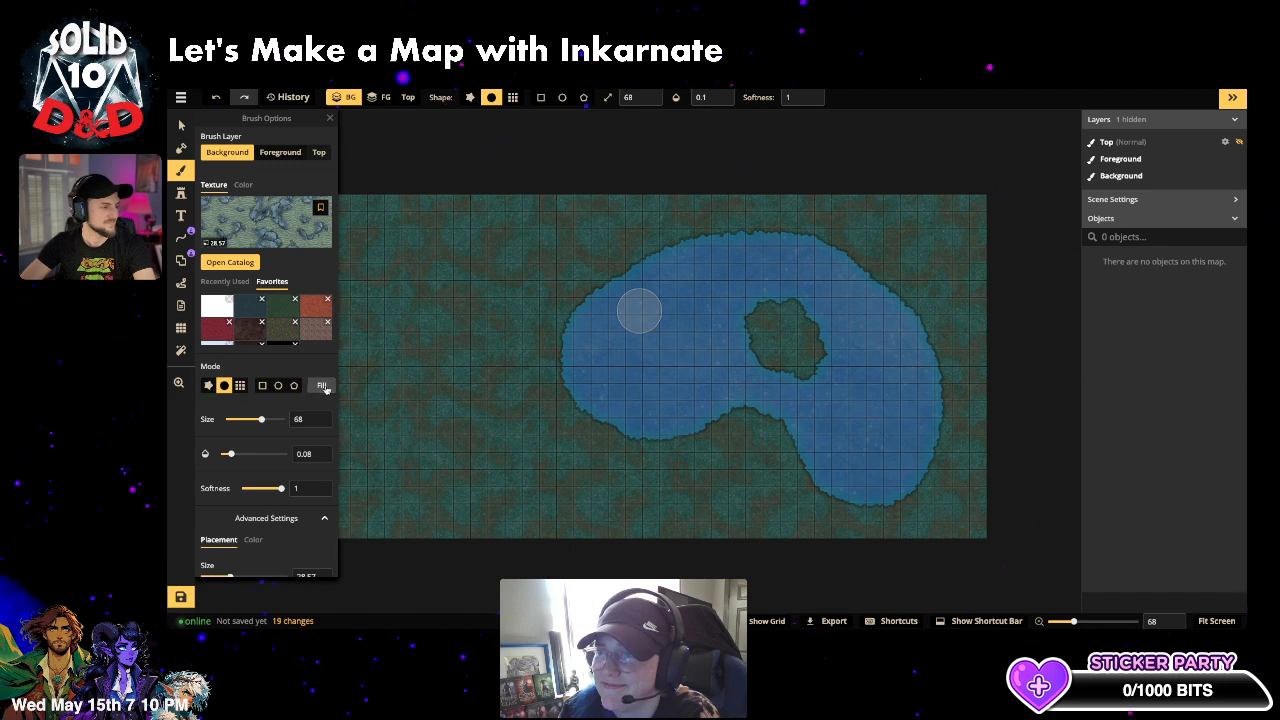
# - Open the texture catalog and close it again without changing the texture
pyautogui.scroll(1, 657, 342)
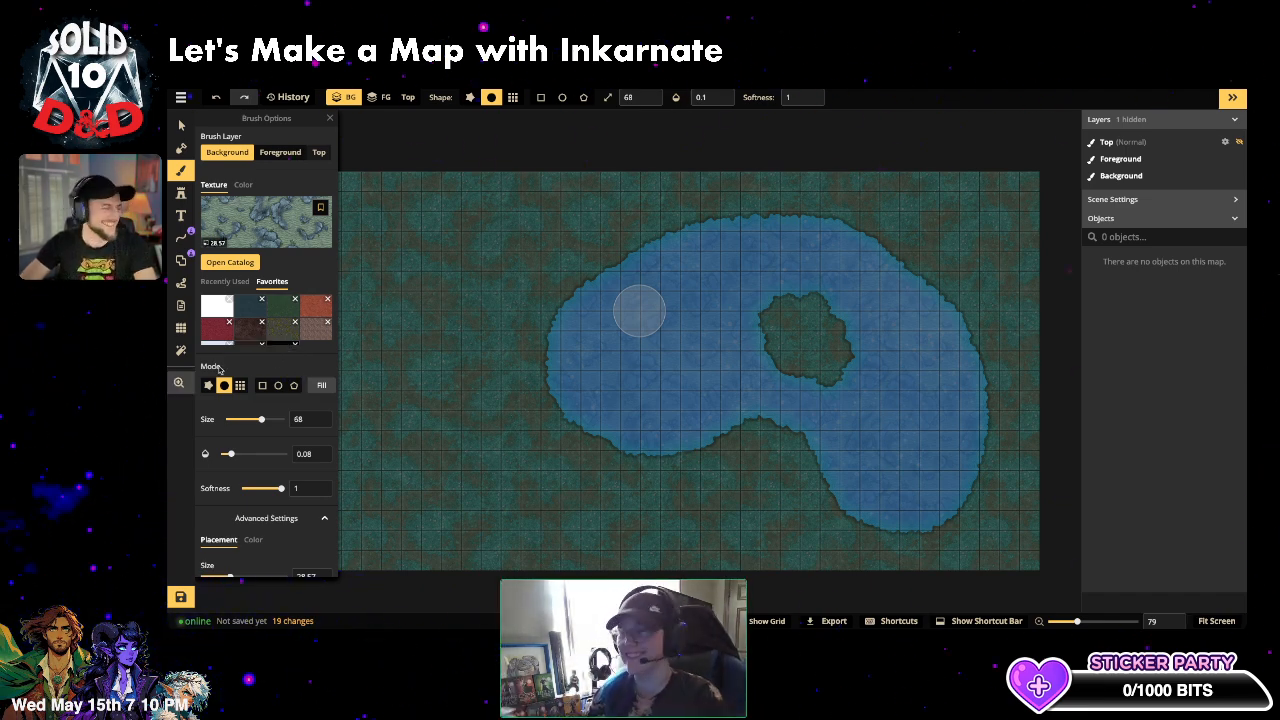
pyautogui.scroll(-1, 268, 314)
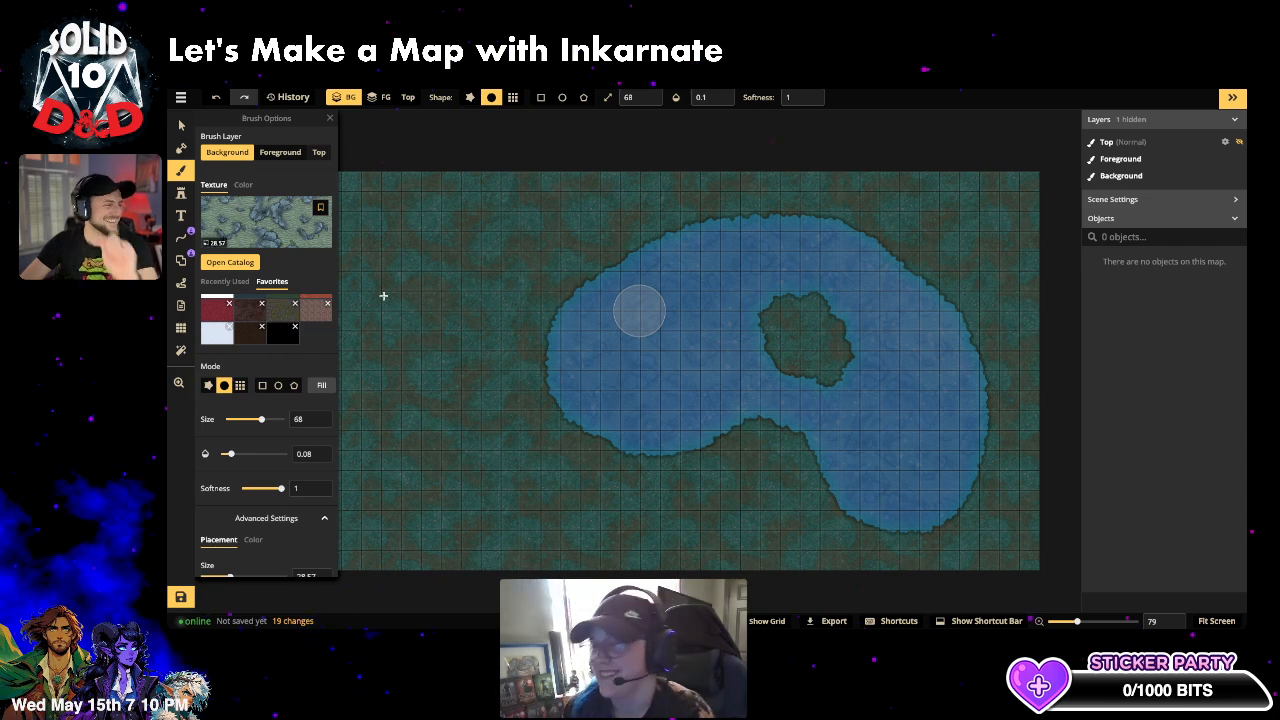
pyautogui.click(254, 233)
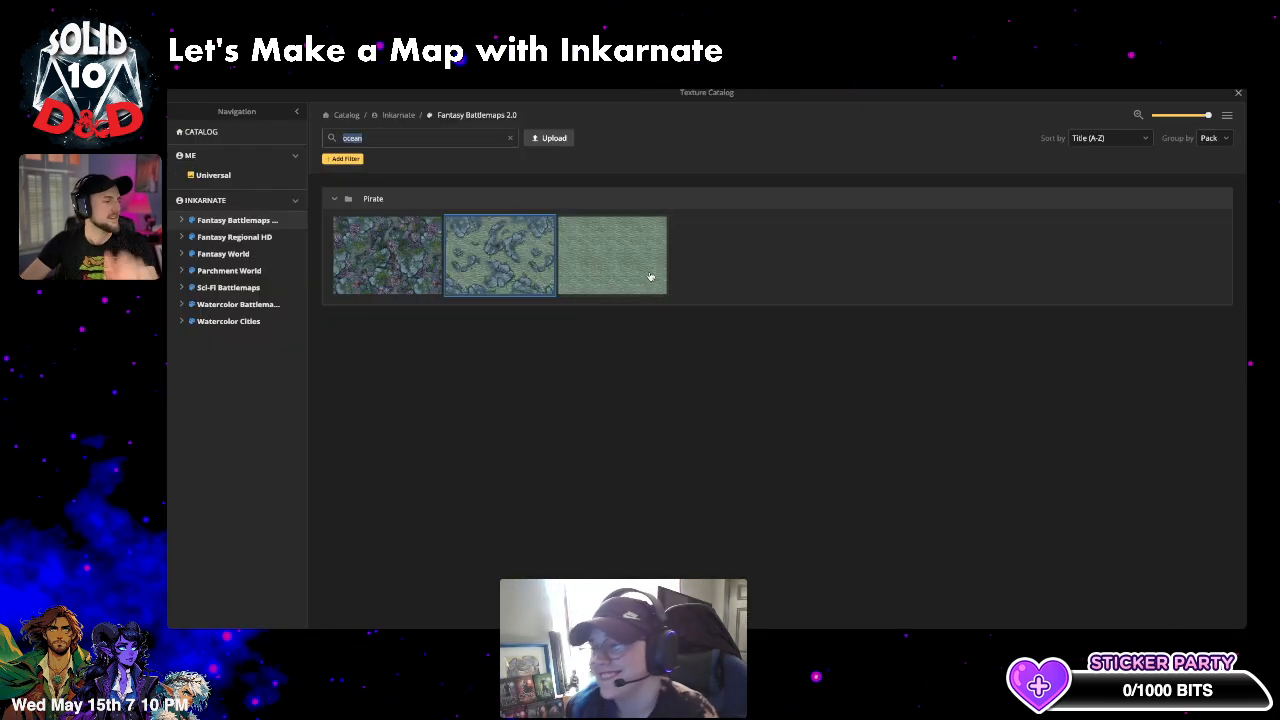
pyautogui.click(1238, 93)
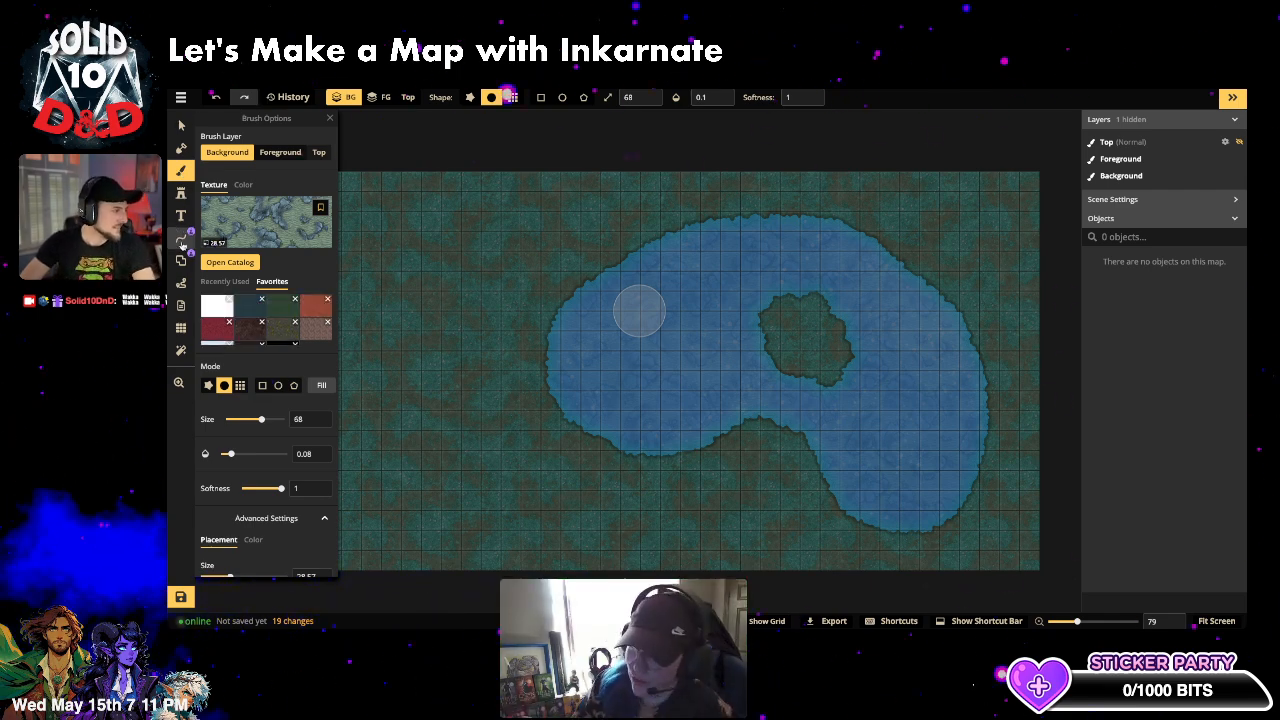
pyautogui.click(181, 234)
# - Search the path catalog for 'hills' (briefly trying 'cliffs') and pick the Gothic Horror hills path
pyautogui.click(277, 180)
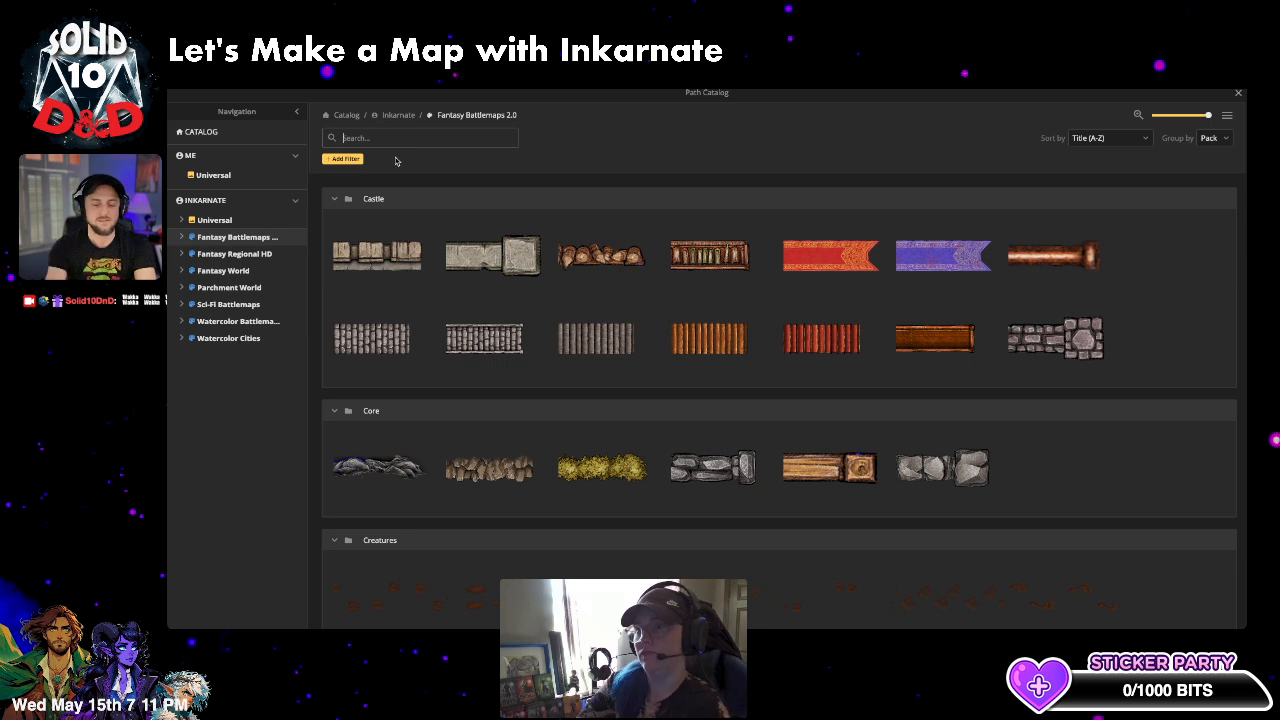
pyautogui.write('hills')
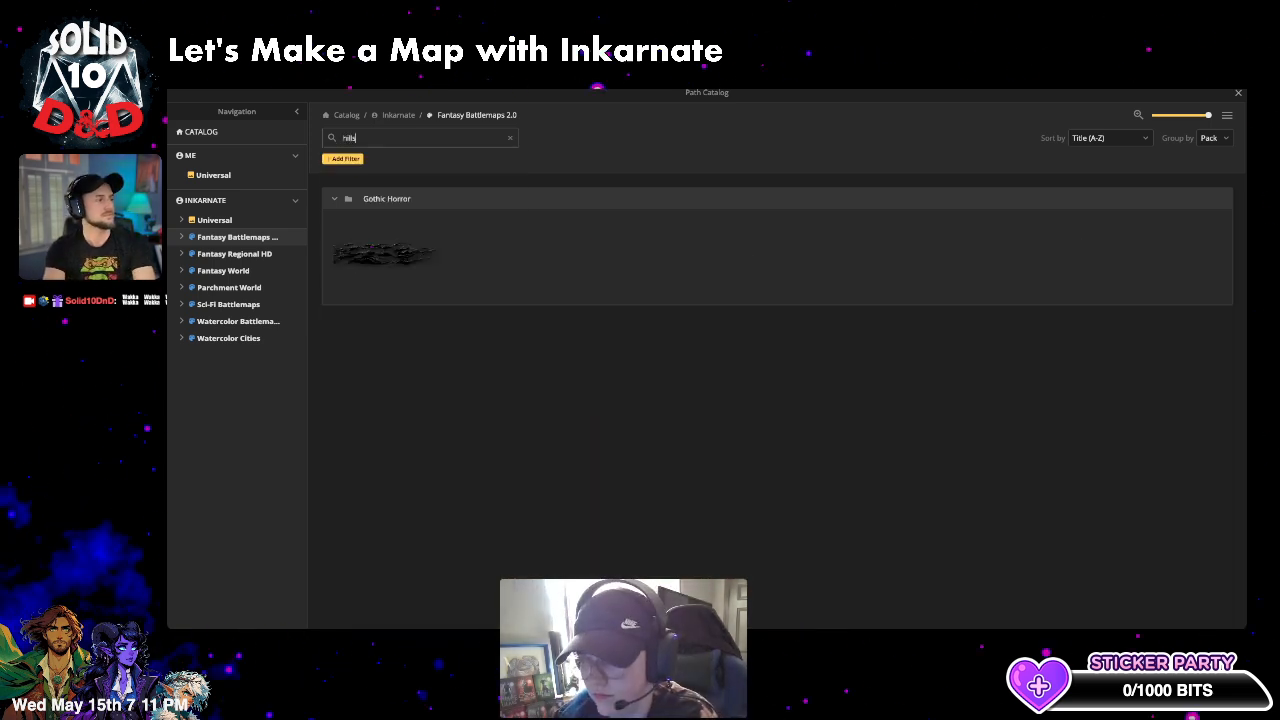
pyautogui.press('BackSpace')
pyautogui.press('BackSpace')
pyautogui.press('BackSpace')
pyautogui.press('BackSpace')
pyautogui.press('BackSpace')
pyautogui.write('cliffs')
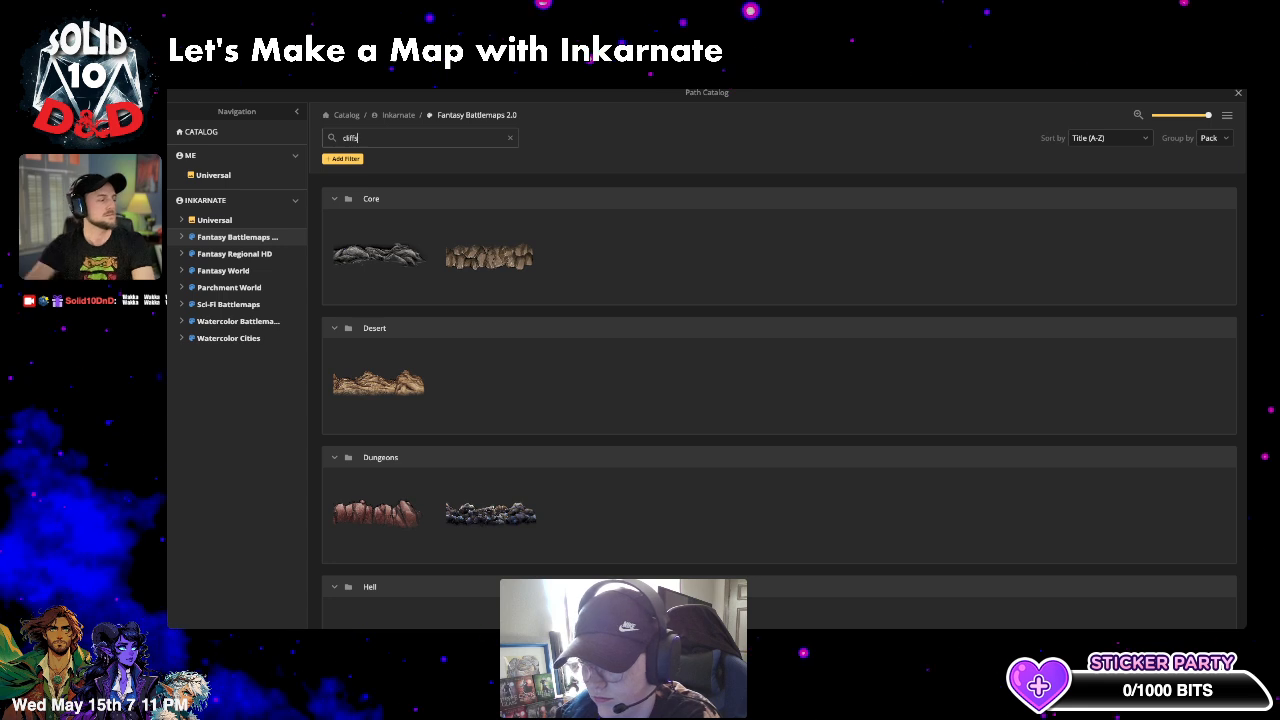
pyautogui.scroll(-1, 534, 363)
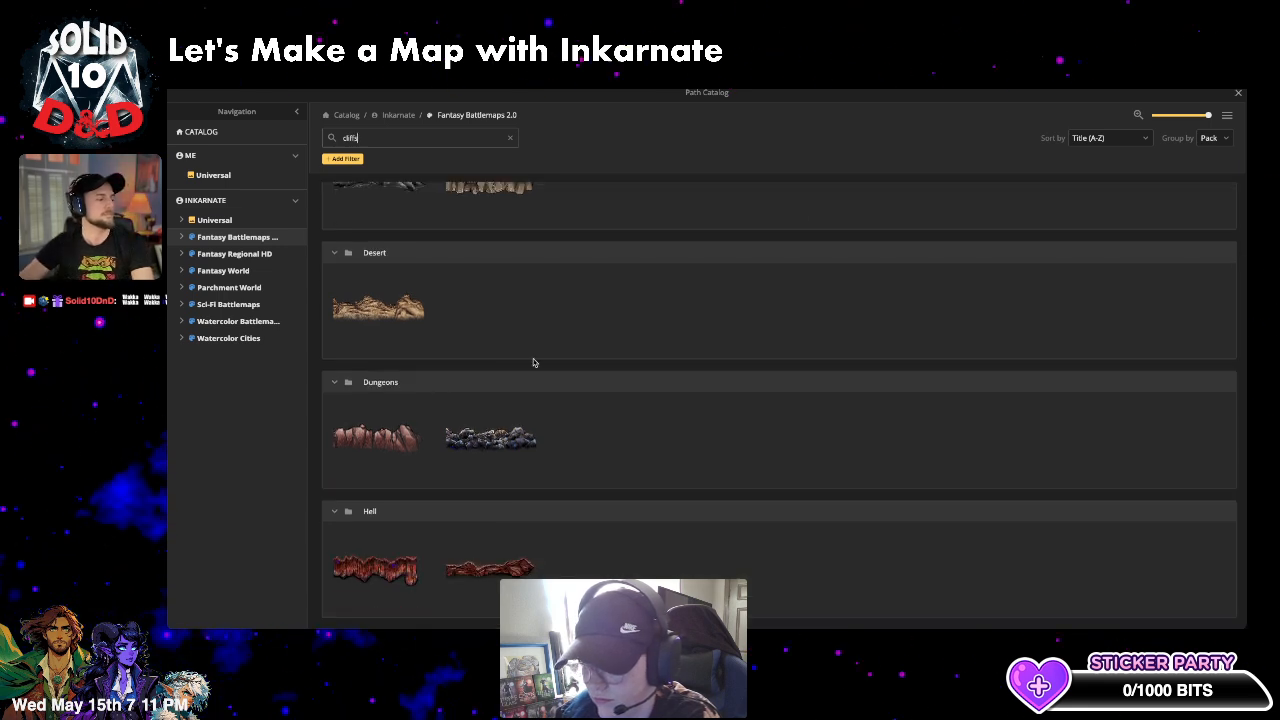
pyautogui.scroll(1, 534, 363)
pyautogui.doubleClick(370, 136)
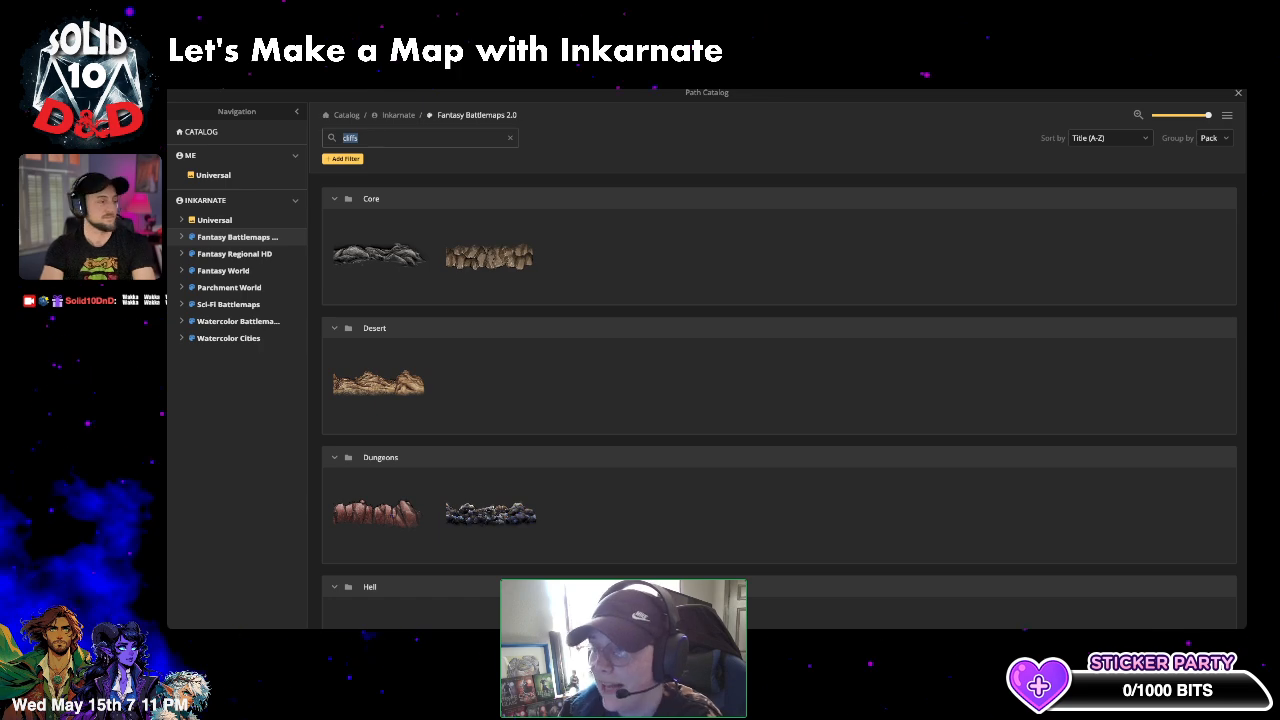
pyautogui.write('hills')
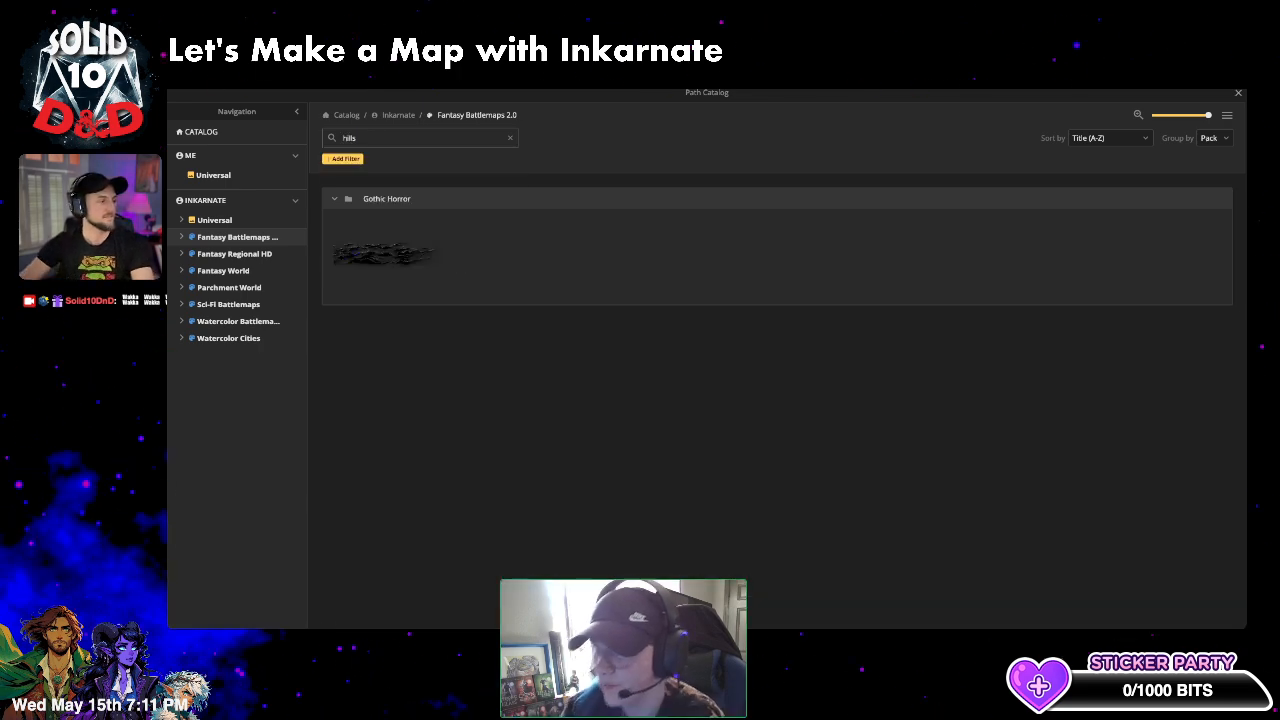
pyautogui.click(382, 255)
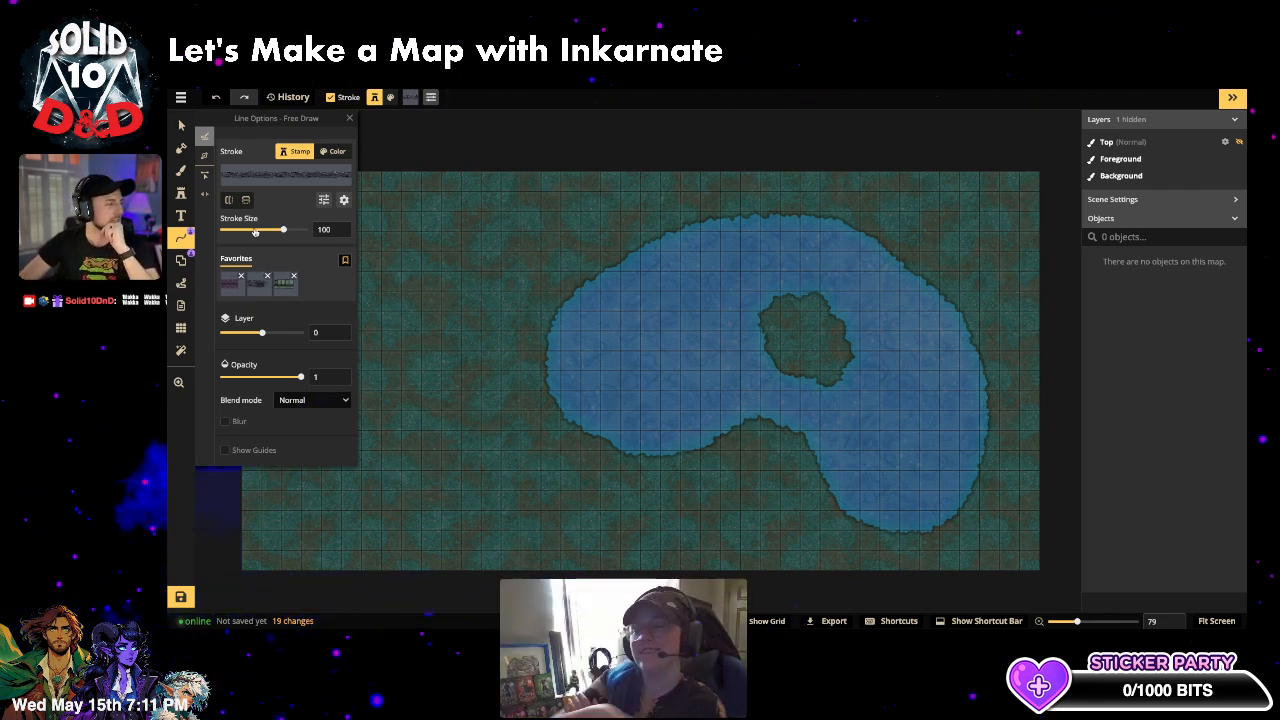
pyautogui.moveTo(485, 223)
pyautogui.mouseDown()
pyautogui.moveTo(545, 365)
pyautogui.moveTo(605, 390)
pyautogui.mouseUp()
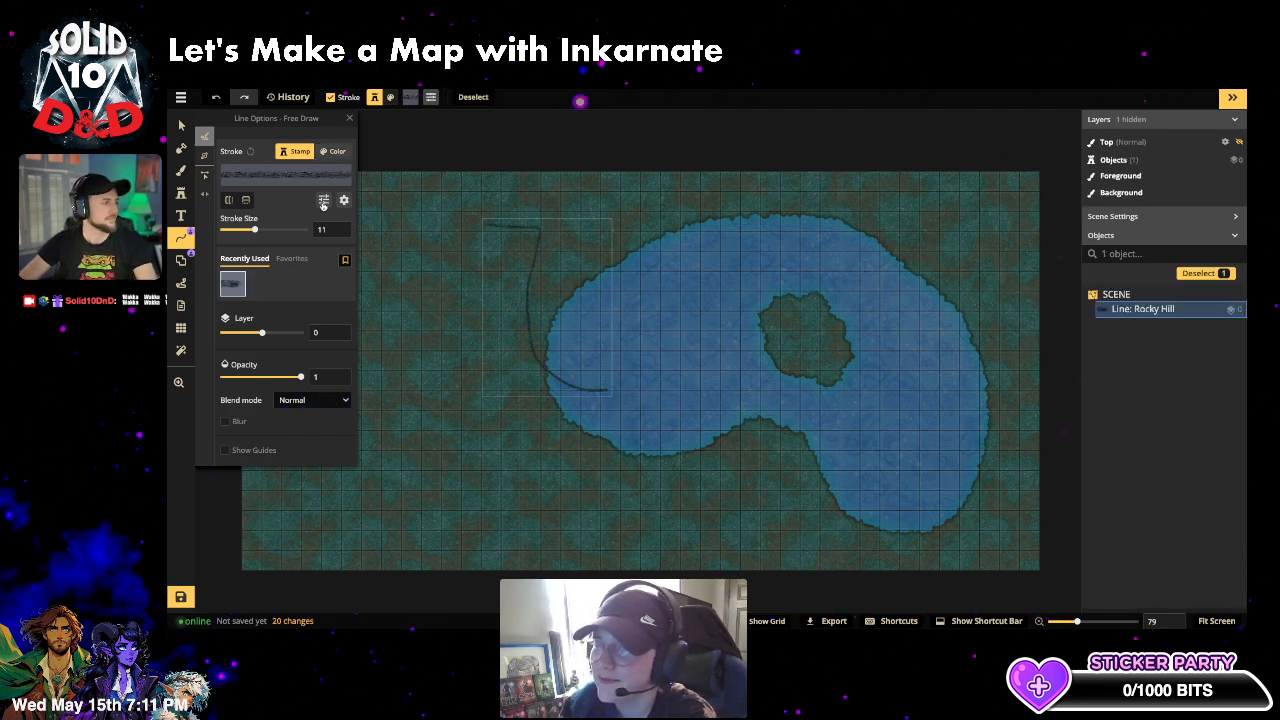
pyautogui.moveTo(254, 229); pyautogui.dragTo(290, 230)
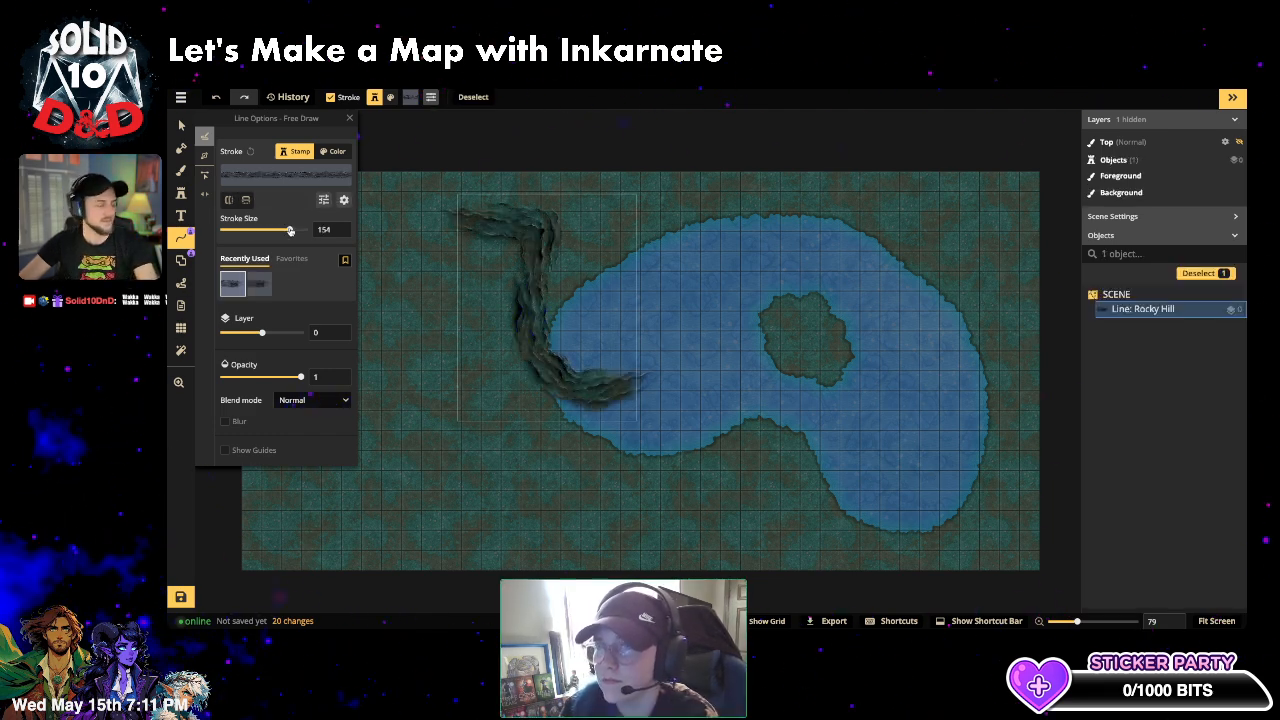
pyautogui.hotkey('ctrl', 'z')
pyautogui.hotkey('ctrl', 'z')
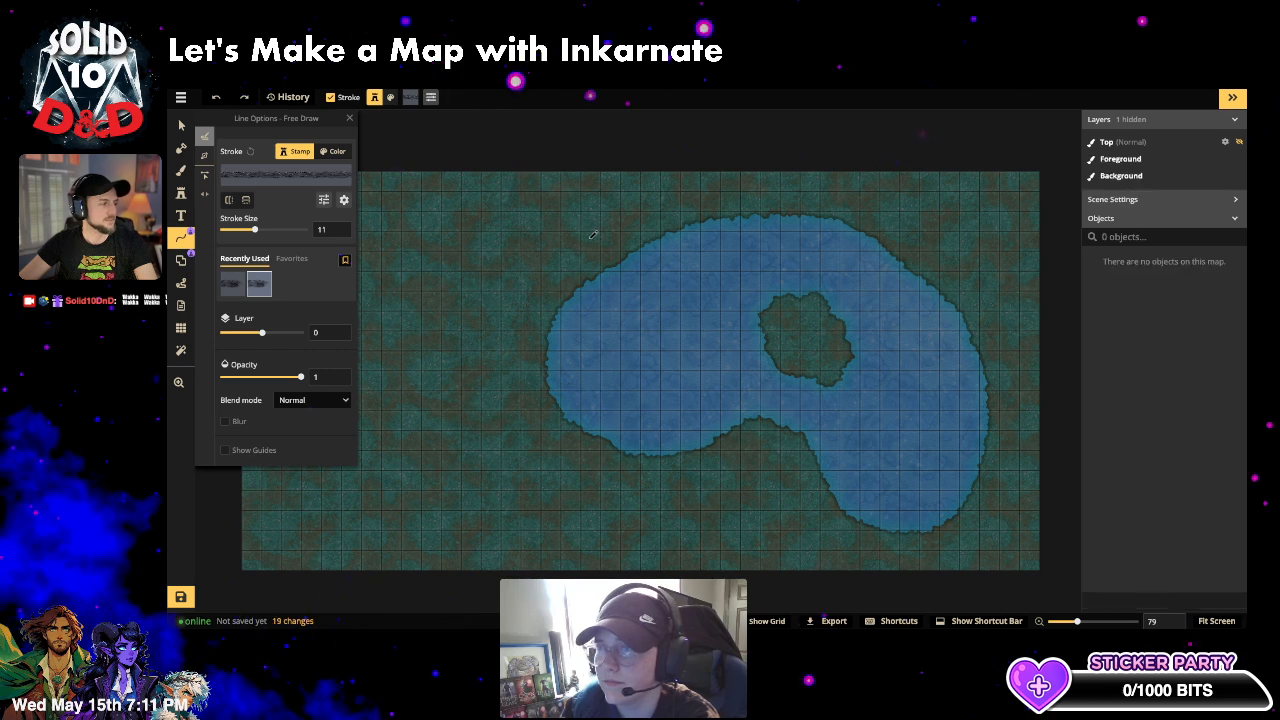
pyautogui.moveTo(254, 229); pyautogui.dragTo(279, 230)
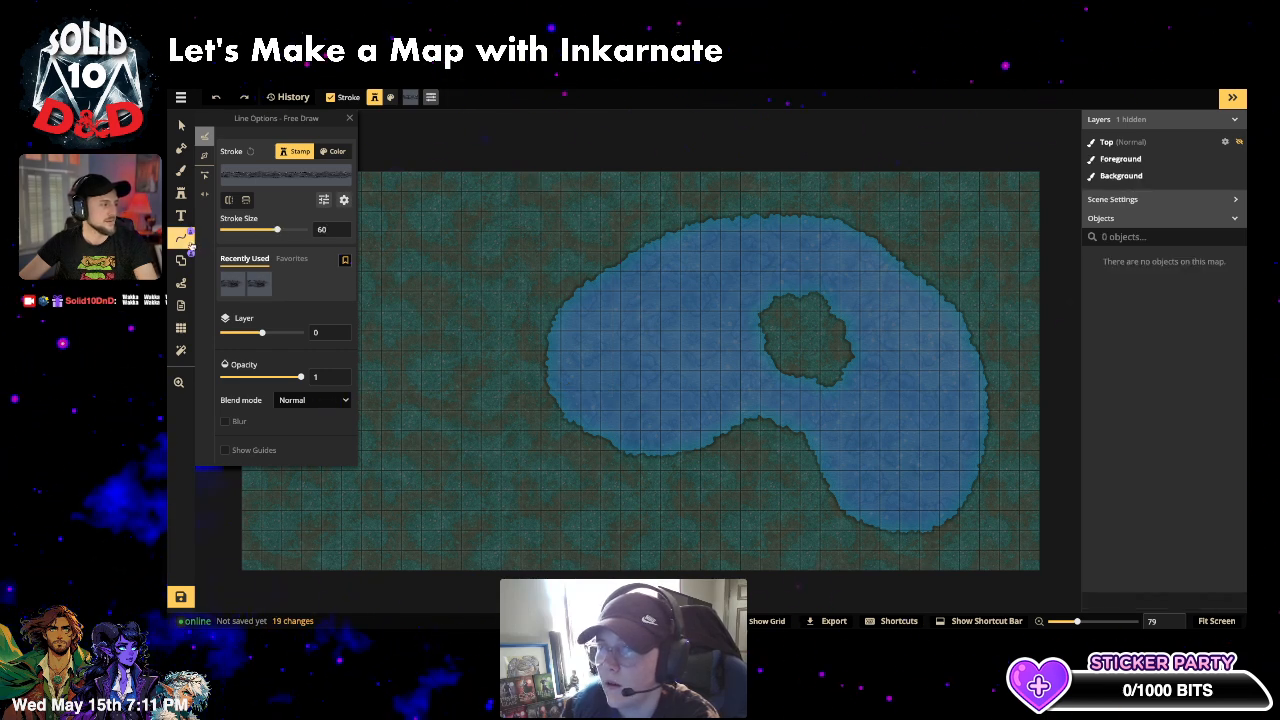
pyautogui.click(283, 231)
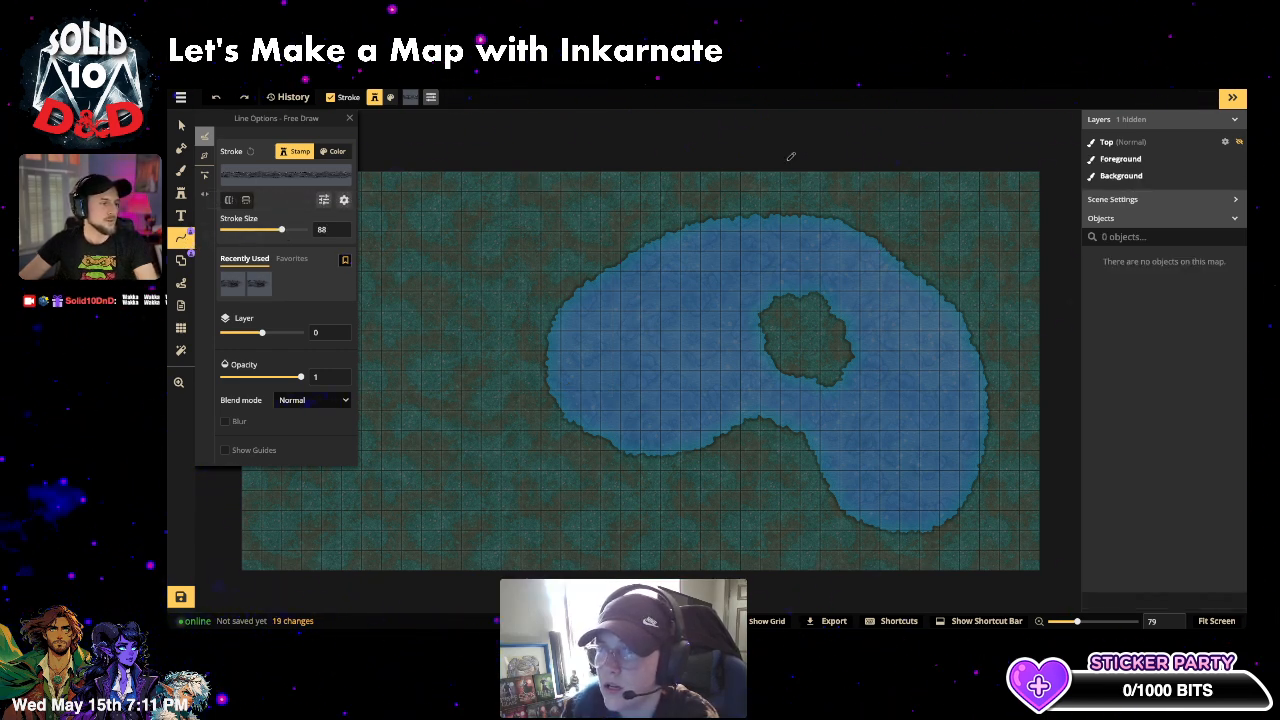
pyautogui.moveTo(628, 179)
pyautogui.mouseDown()
pyautogui.moveTo(675, 202)
pyautogui.moveTo(811, 202)
pyautogui.mouseUp()
pyautogui.moveTo(884, 221)
pyautogui.mouseDown()
pyautogui.moveTo(1005, 374)
pyautogui.moveTo(998, 485)
pyautogui.moveTo(942, 532)
pyautogui.moveTo(790, 513)
pyautogui.moveTo(745, 522)
pyautogui.moveTo(700, 567)
pyautogui.mouseUp()
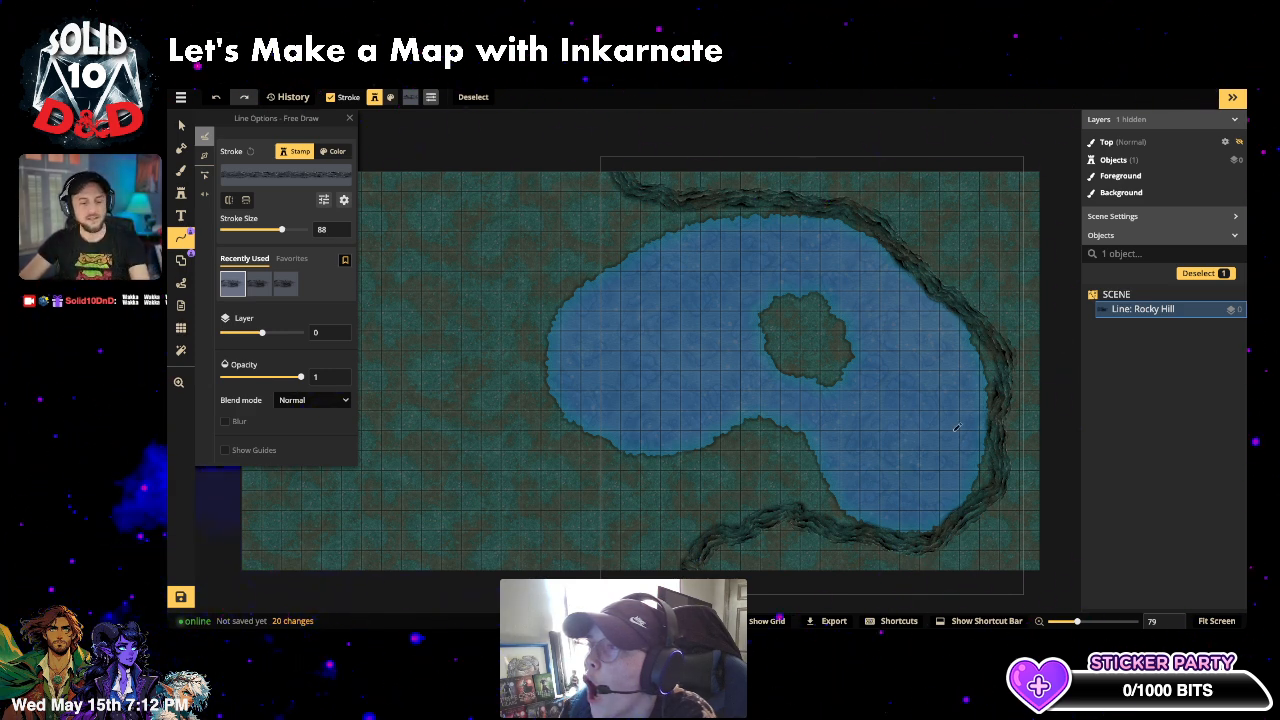
pyautogui.press('Escape')
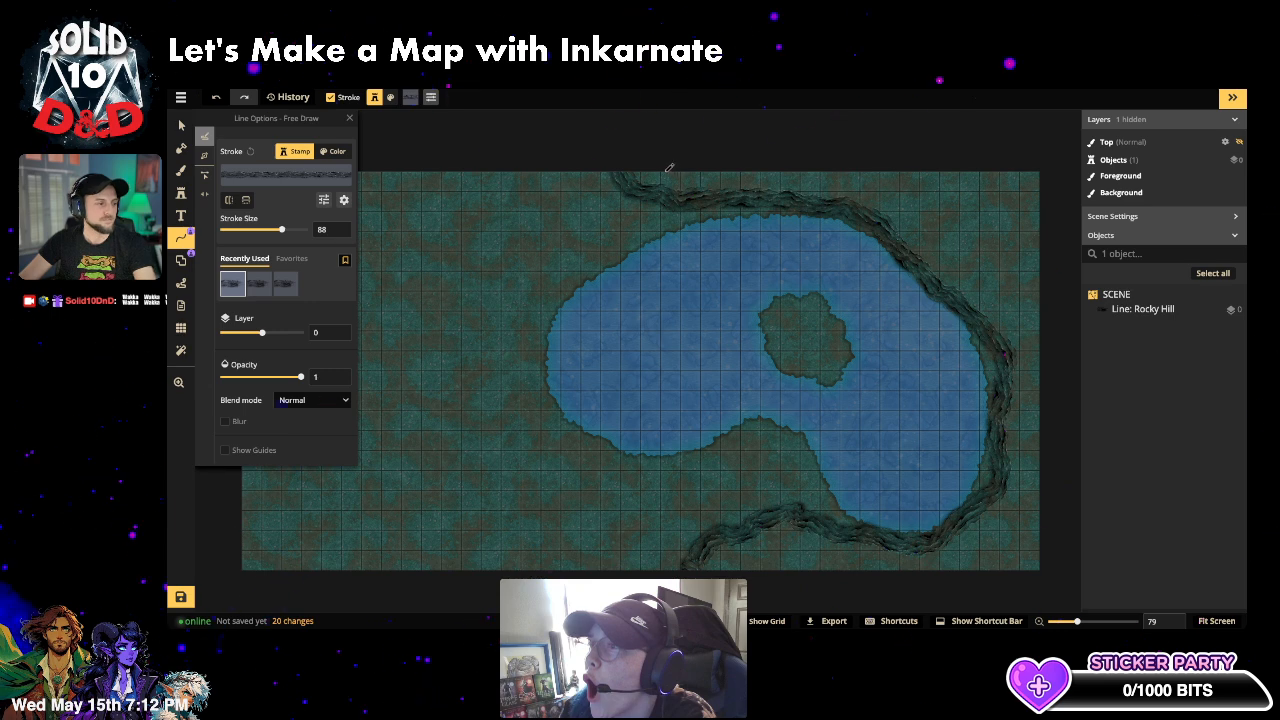
pyautogui.moveTo(740, 178)
pyautogui.mouseDown()
pyautogui.moveTo(855, 205)
pyautogui.moveTo(935, 250)
pyautogui.moveTo(939, 270)
pyautogui.mouseUp()
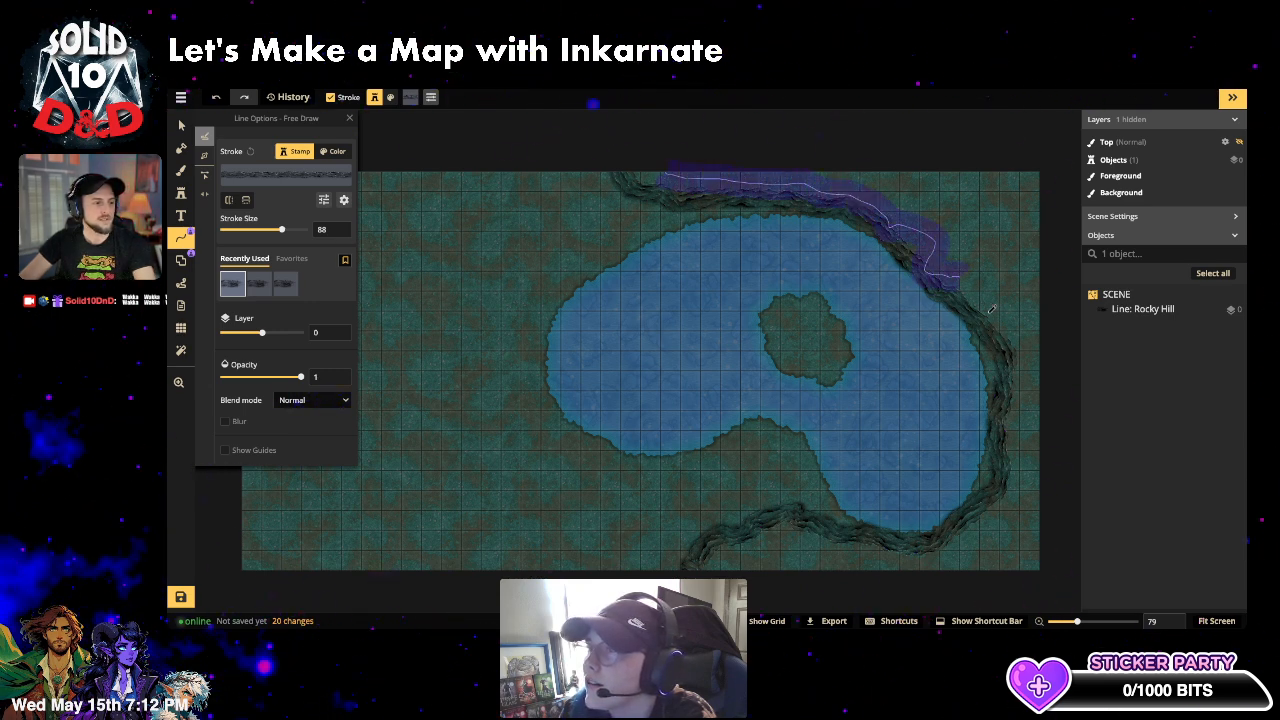
pyautogui.moveTo(992, 310)
pyautogui.mouseDown()
pyautogui.moveTo(1028, 355)
pyautogui.moveTo(1014, 391)
pyautogui.moveTo(1015, 489)
pyautogui.moveTo(987, 527)
pyautogui.moveTo(918, 568)
pyautogui.moveTo(872, 567)
pyautogui.moveTo(807, 528)
pyautogui.moveTo(716, 569)
pyautogui.mouseUp()
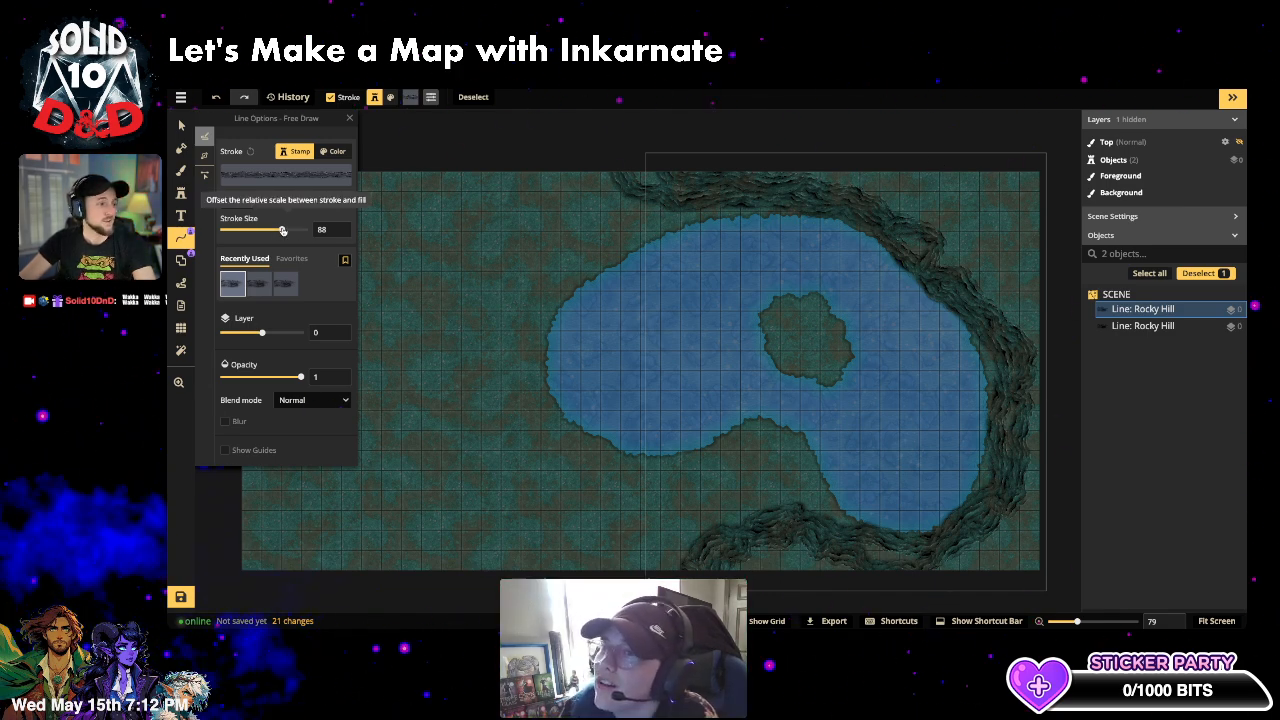
pyautogui.moveTo(283, 230)
pyautogui.mouseDown()
pyautogui.moveTo(325, 231)
pyautogui.moveTo(258, 232)
pyautogui.mouseUp()
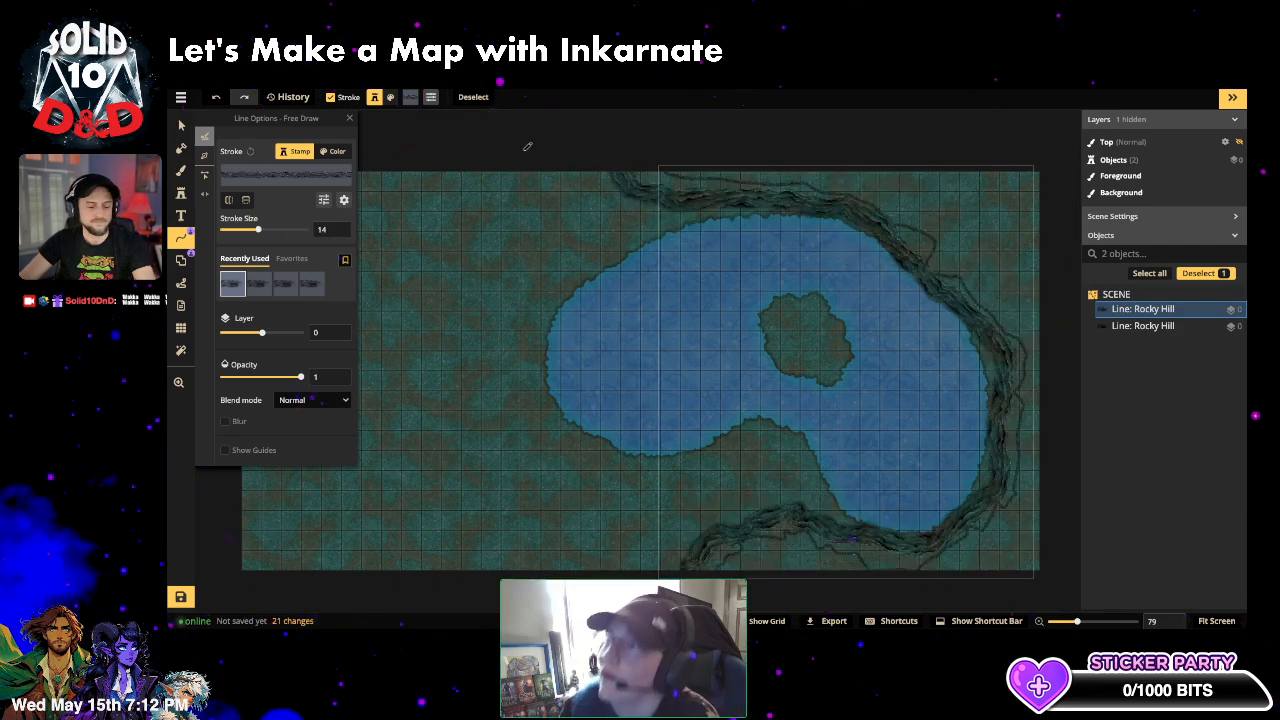
pyautogui.hotkey('ctrl', 'z')
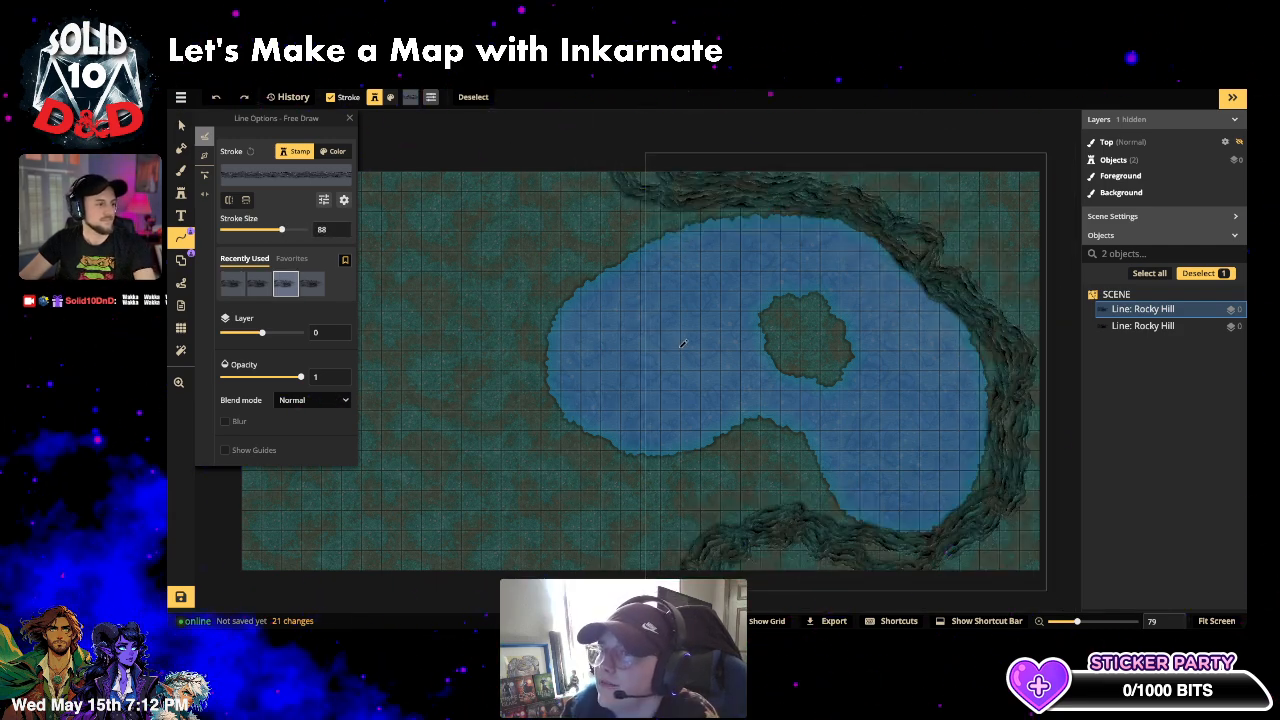
pyautogui.press('Escape')
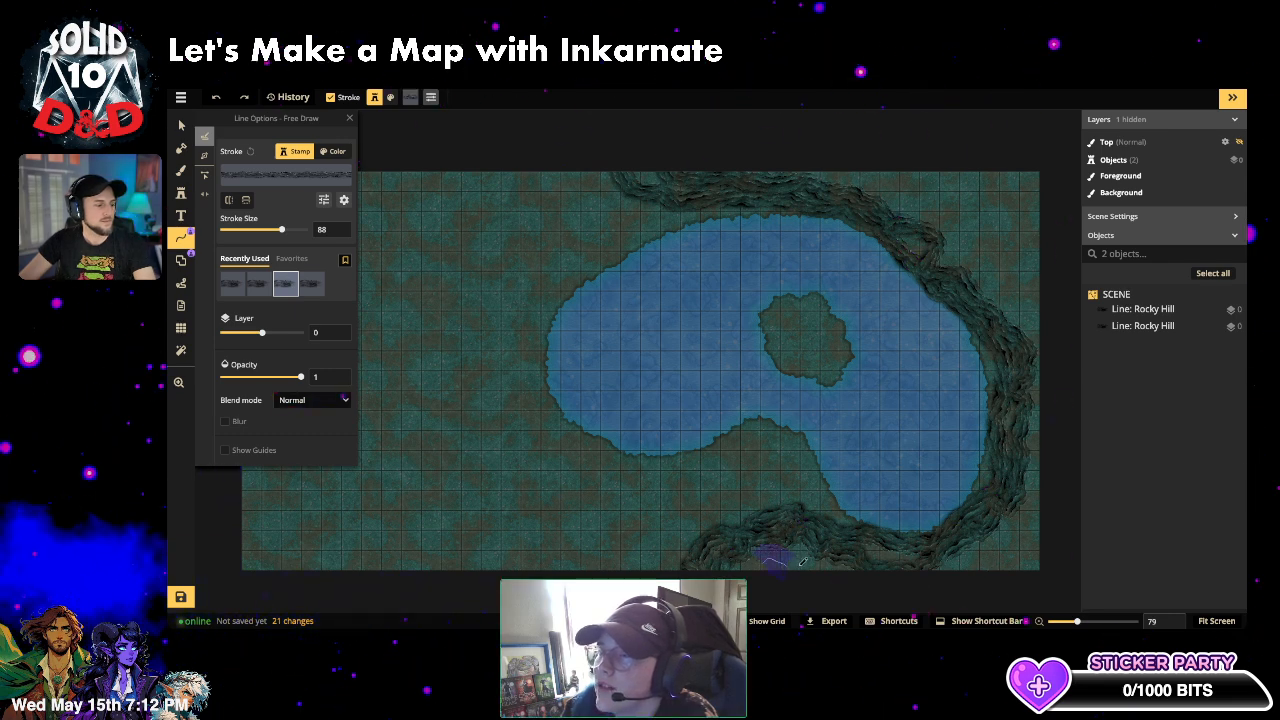
pyautogui.moveTo(802, 562); pyautogui.dragTo(836, 600)
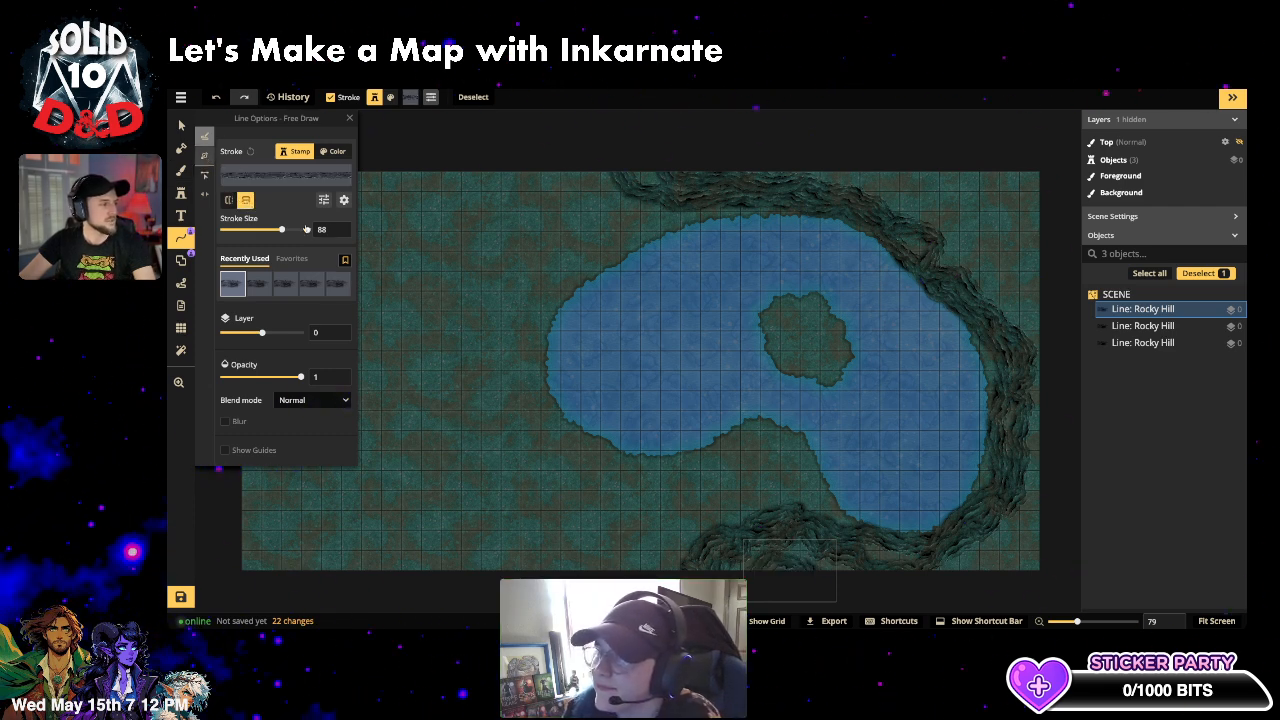
pyautogui.click(204, 155)
pyautogui.click(429, 272)
pyautogui.click(540, 236)
pyautogui.click(671, 326)
pyautogui.click(570, 492)
pyautogui.click(477, 487)
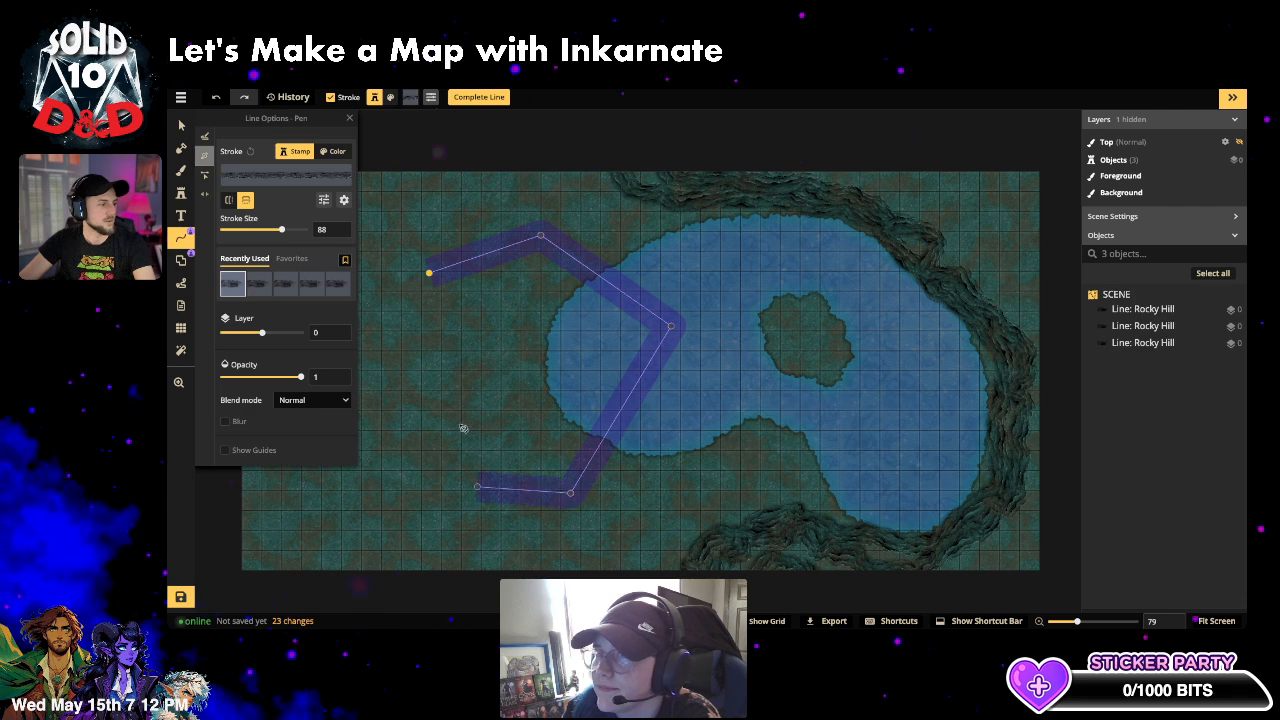
pyautogui.click(429, 272)
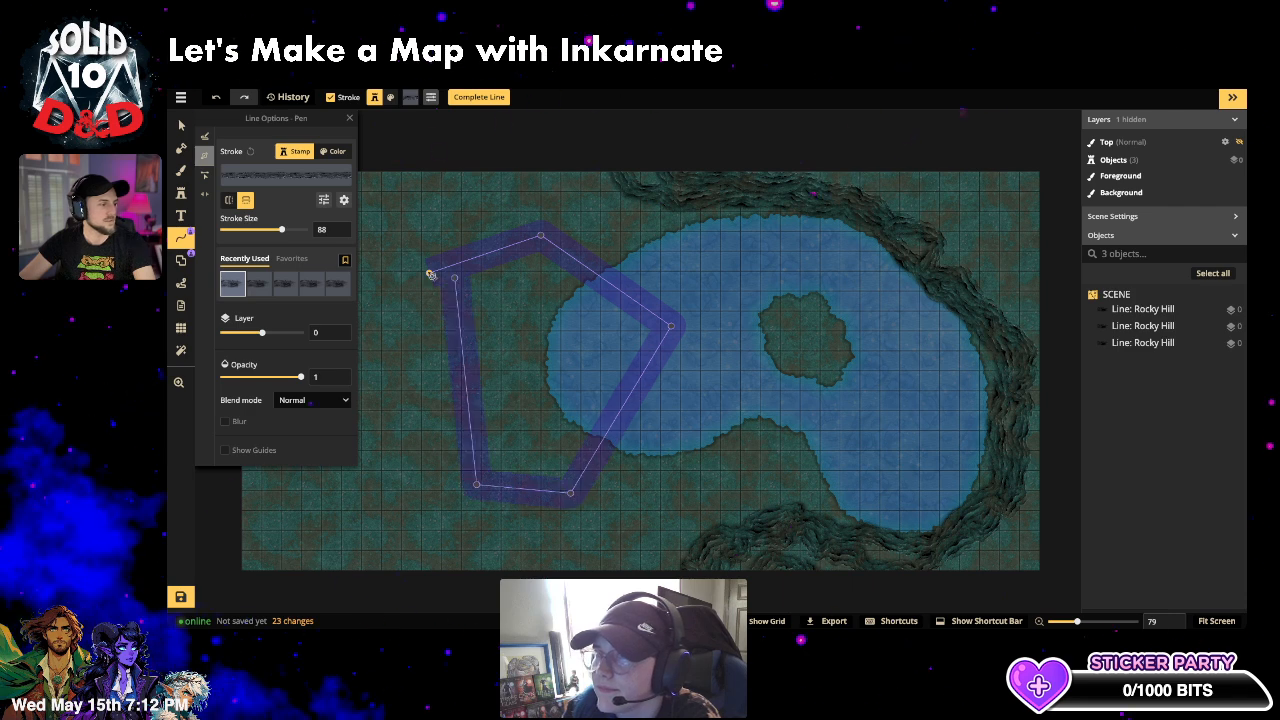
pyautogui.click(482, 97)
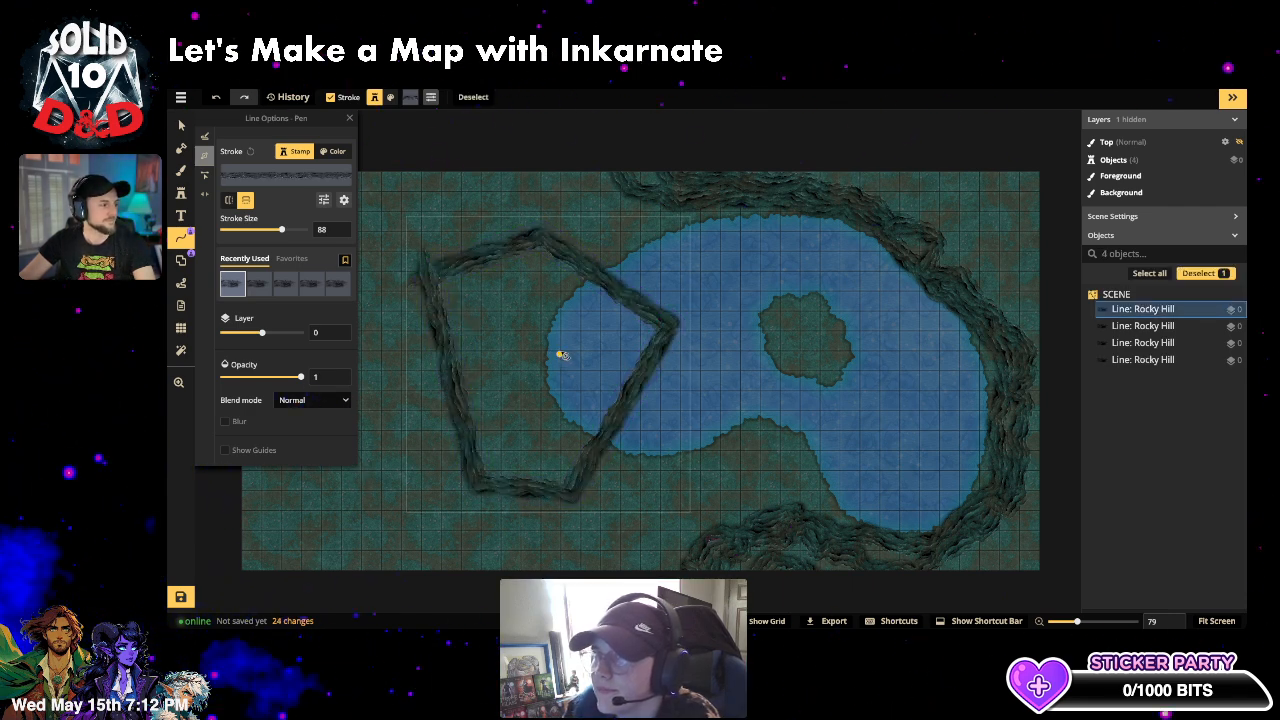
pyautogui.click(581, 478)
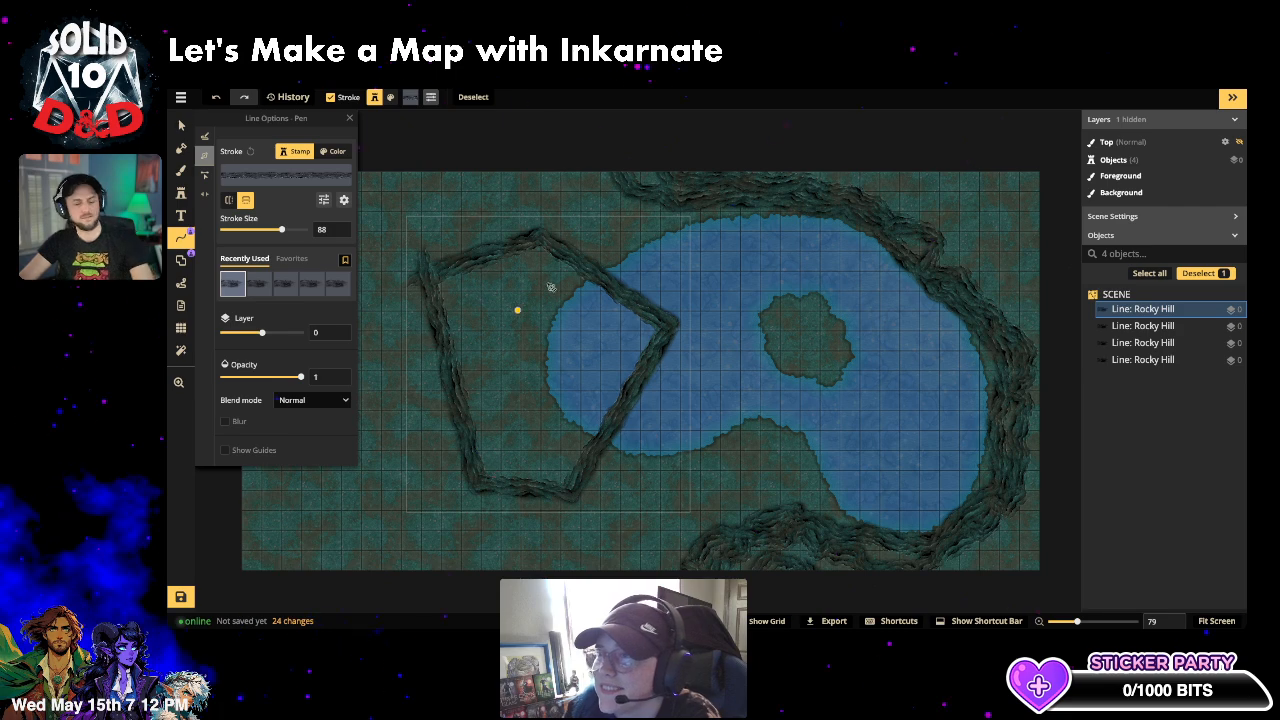
pyautogui.hotkey('ctrl', 'z')
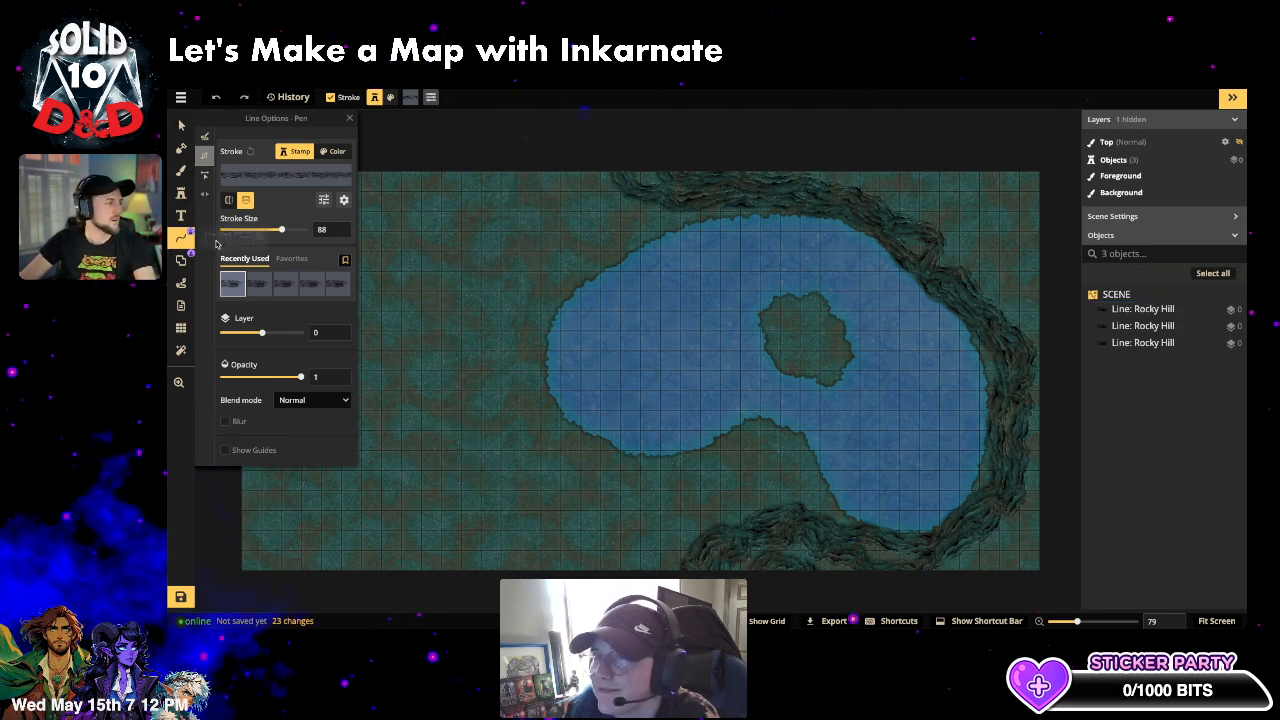
pyautogui.click(182, 260)
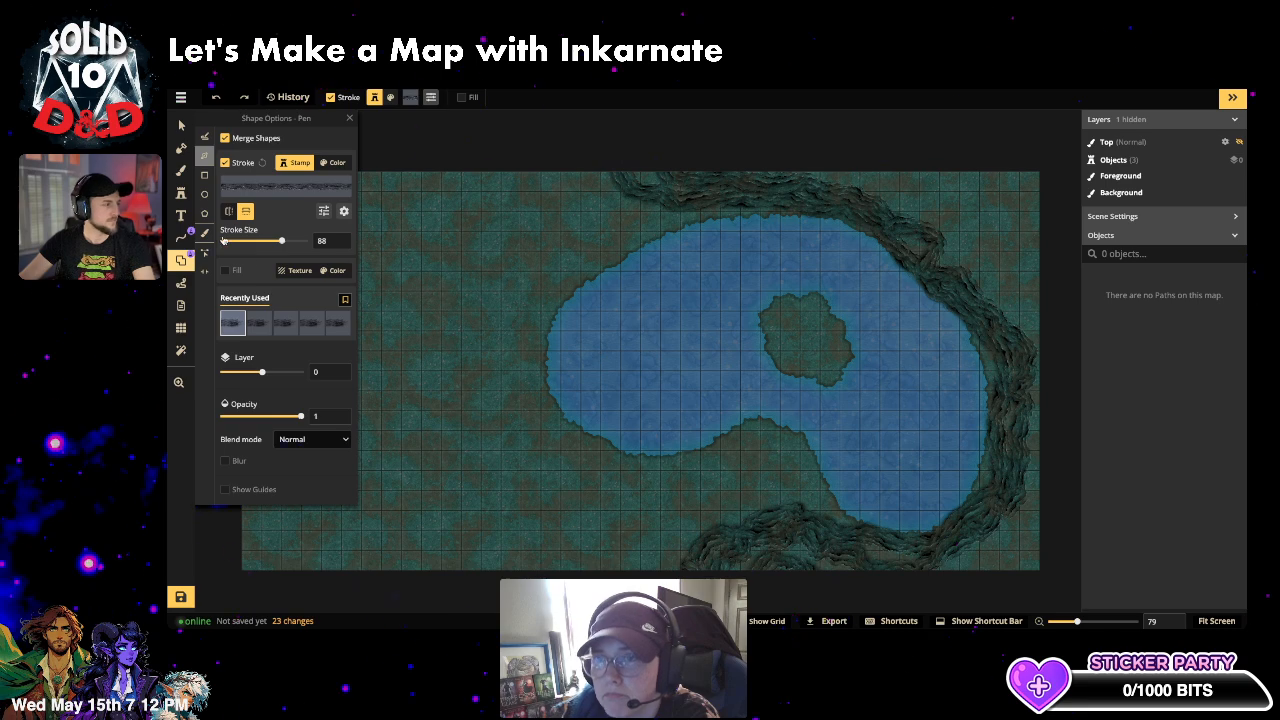
pyautogui.click(204, 175)
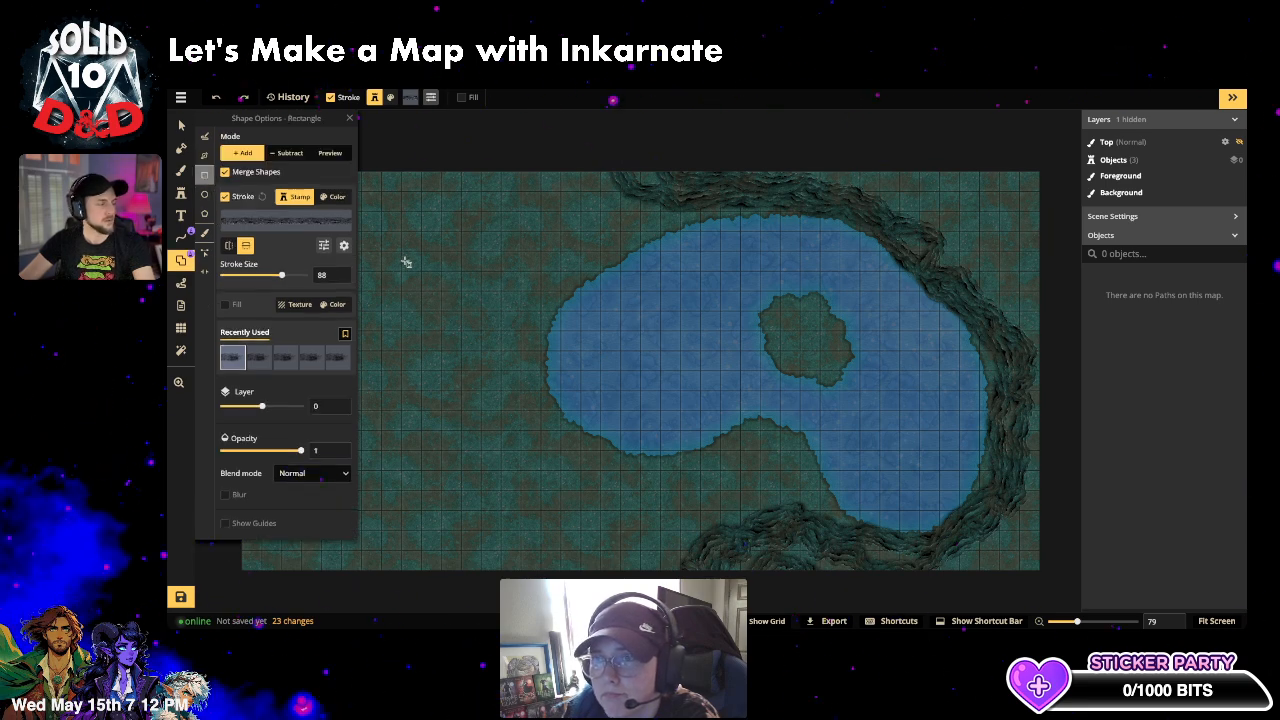
pyautogui.click(273, 232)
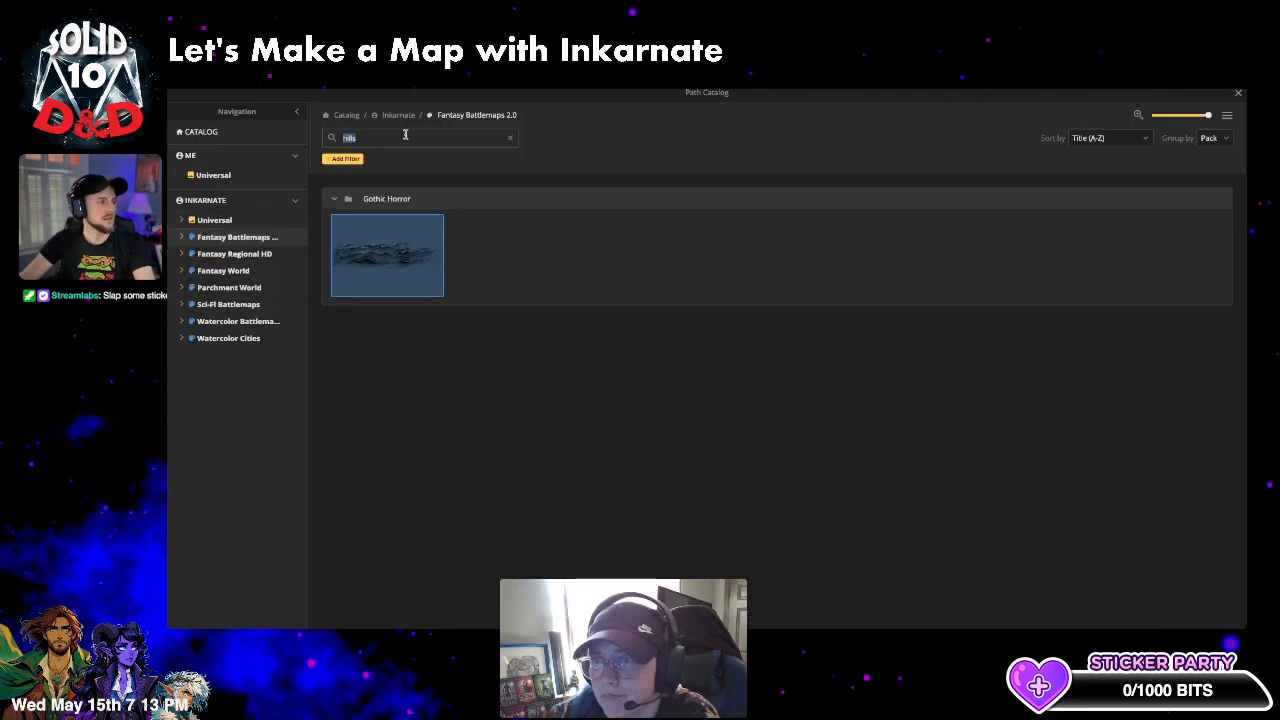
pyautogui.click(511, 140)
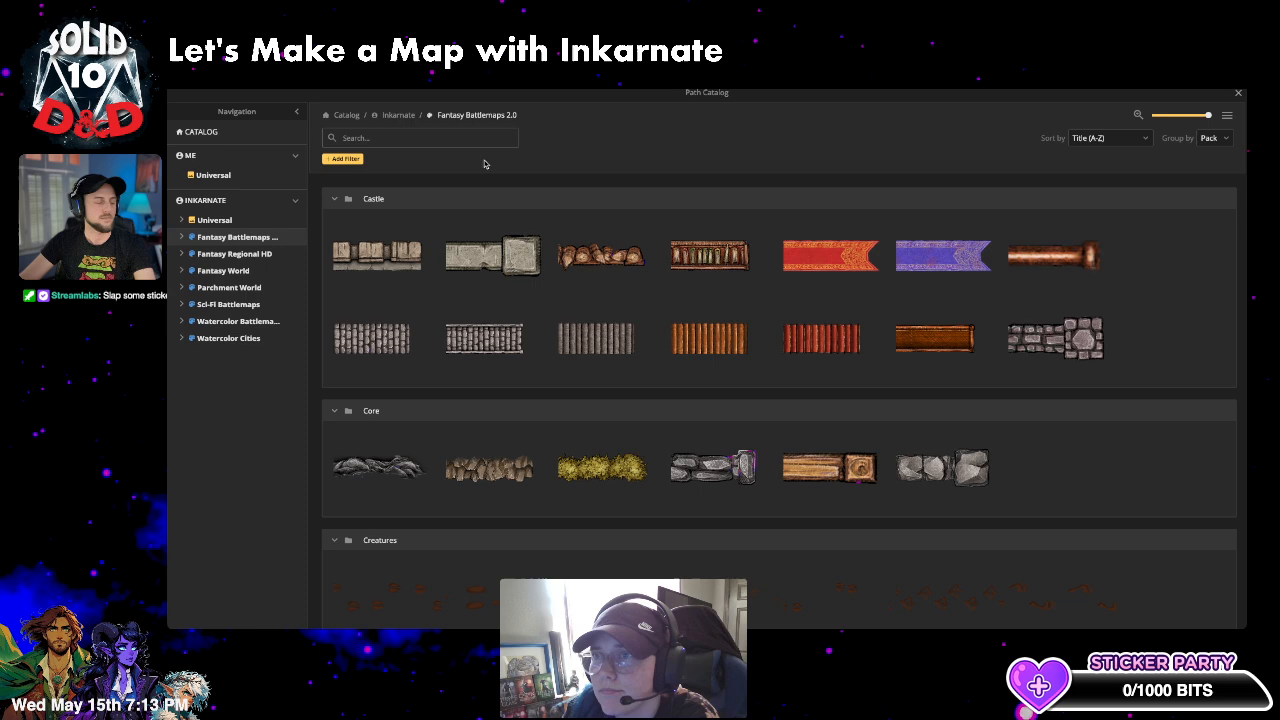
pyautogui.click(411, 250)
pyautogui.moveTo(443, 266); pyautogui.dragTo(622, 442)
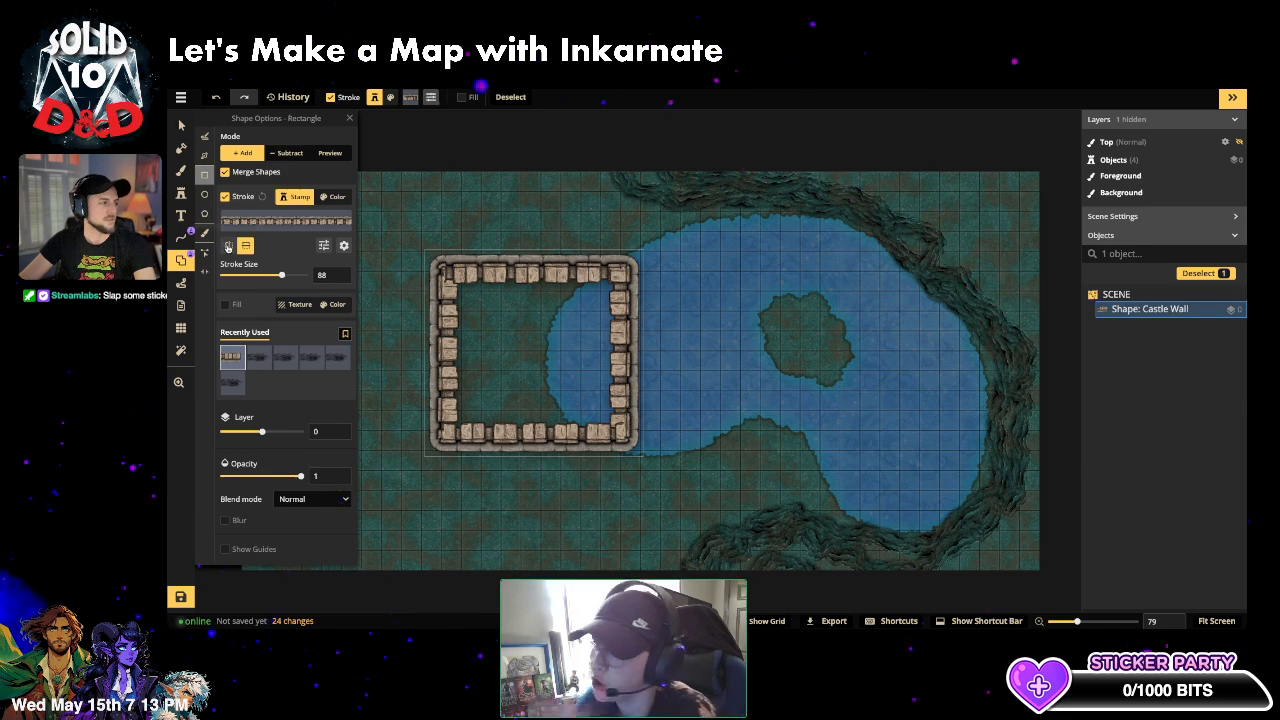
pyautogui.click(228, 246)
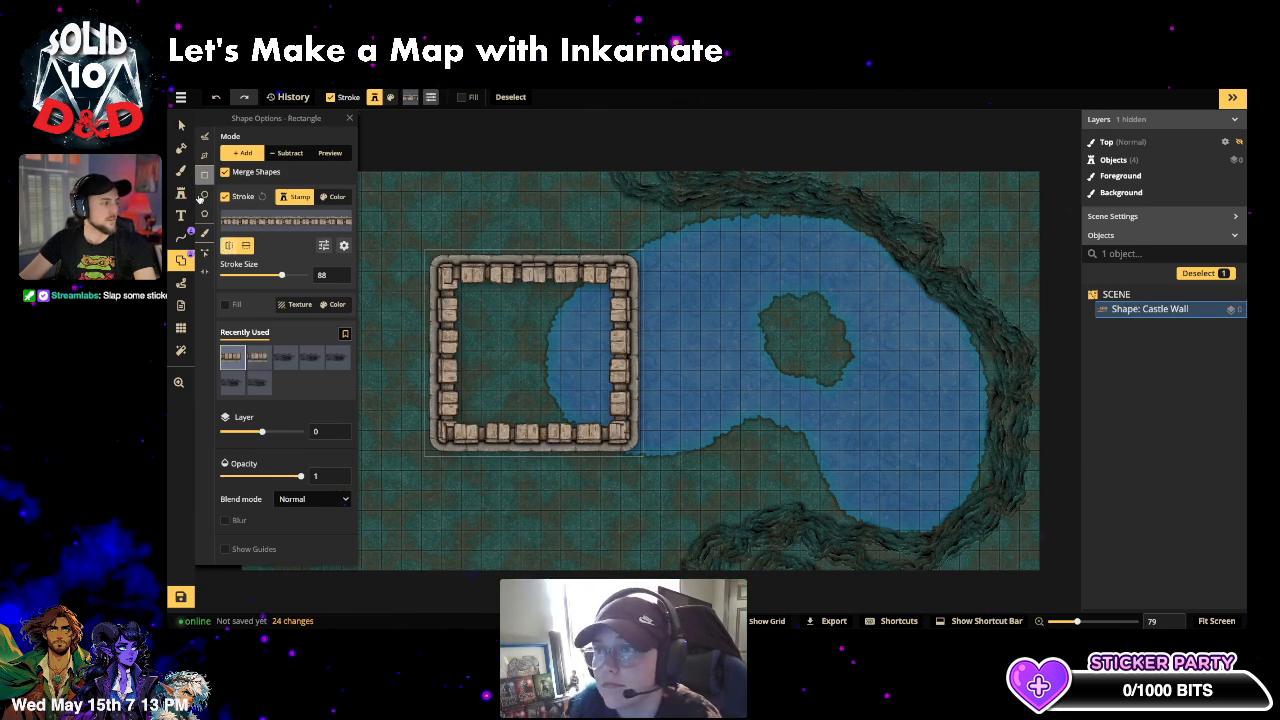
pyautogui.click(204, 270)
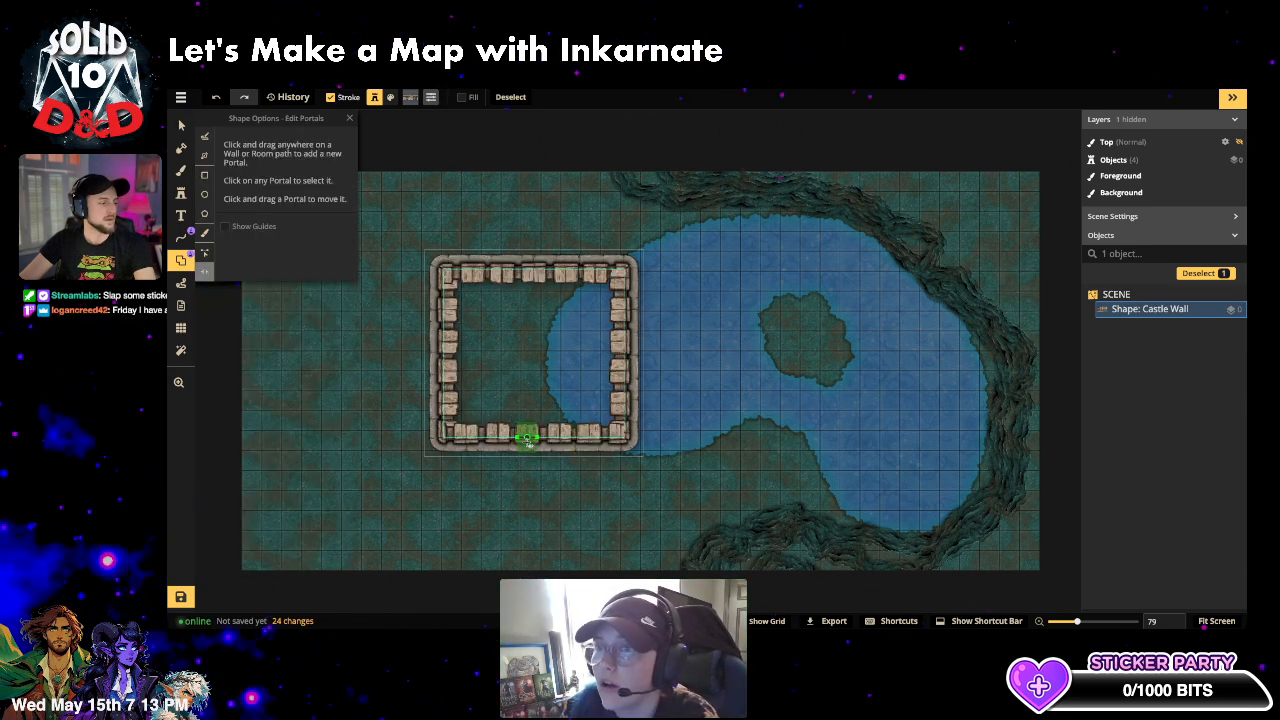
pyautogui.click(525, 440)
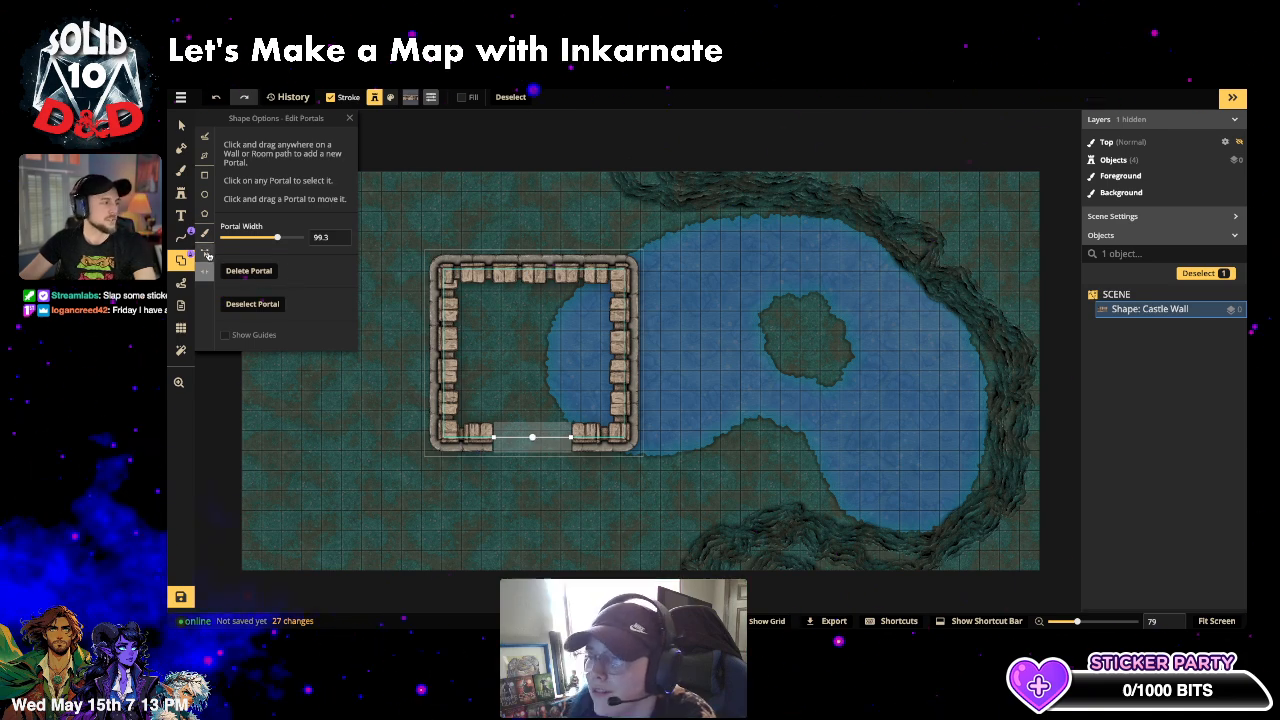
pyautogui.click(204, 253)
pyautogui.moveTo(443, 268); pyautogui.dragTo(500, 312)
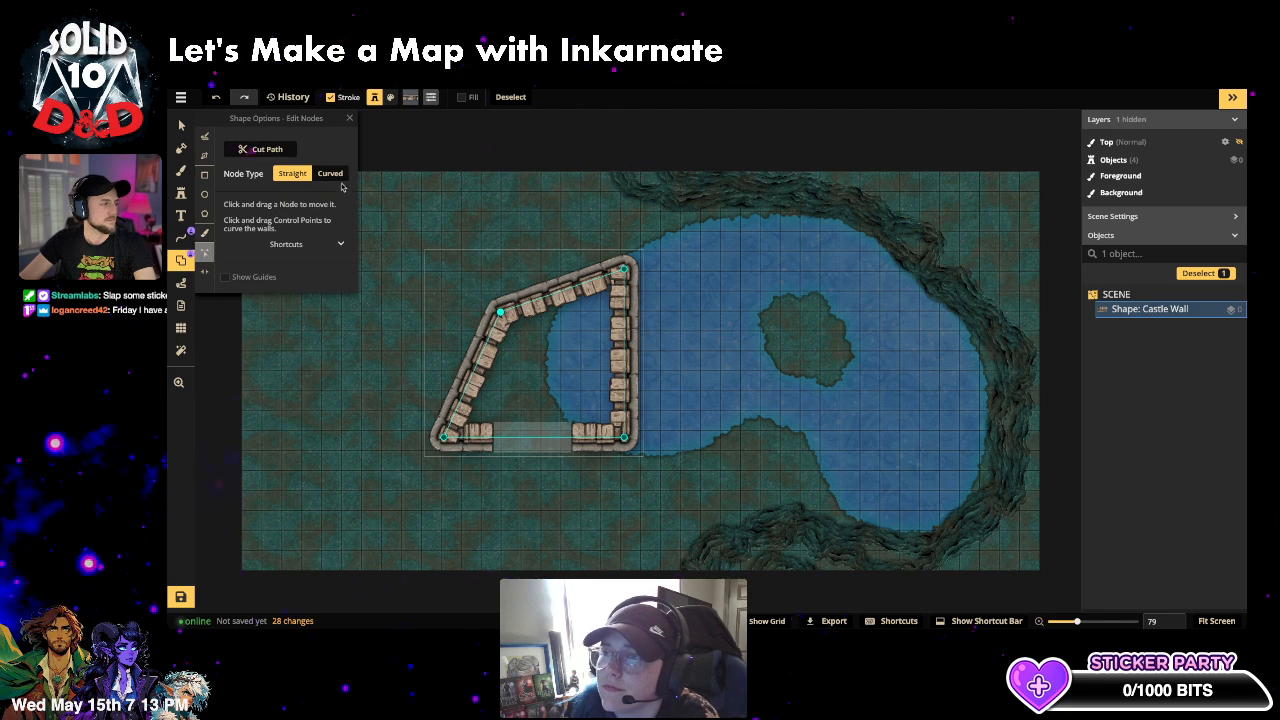
pyautogui.click(555, 295)
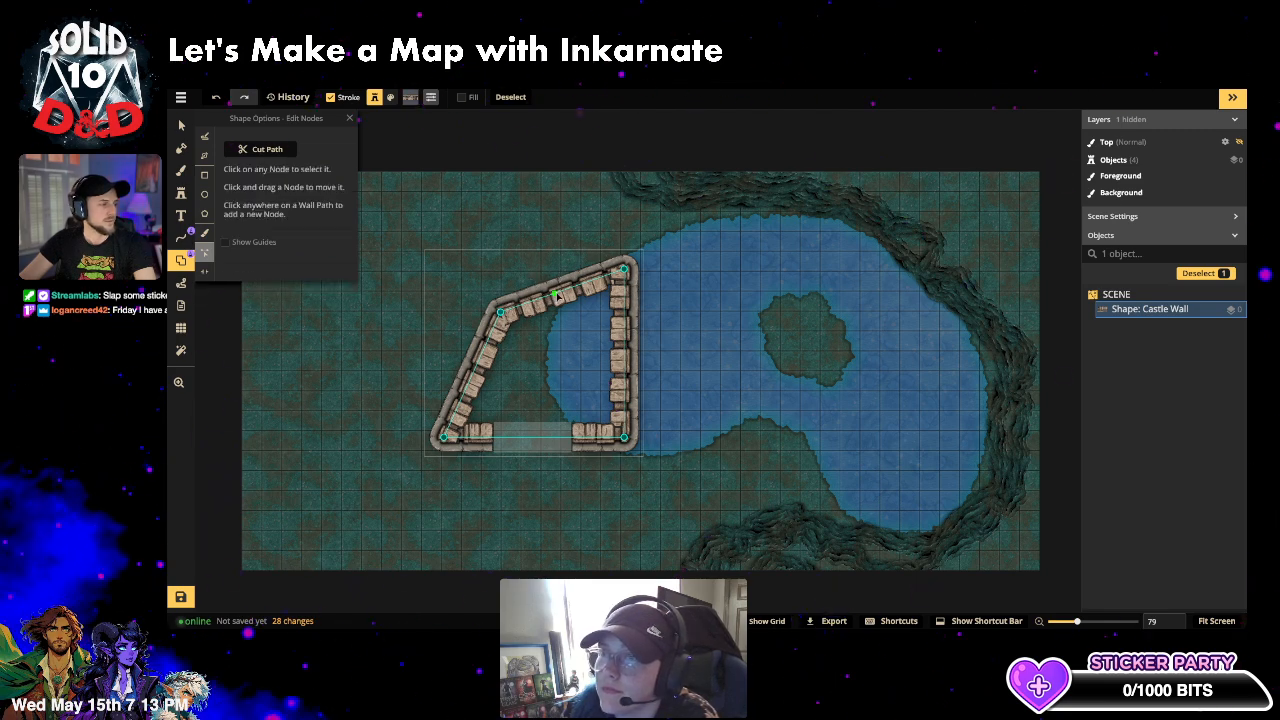
pyautogui.click(558, 293)
pyautogui.moveTo(558, 293); pyautogui.dragTo(484, 236)
pyautogui.click(181, 126)
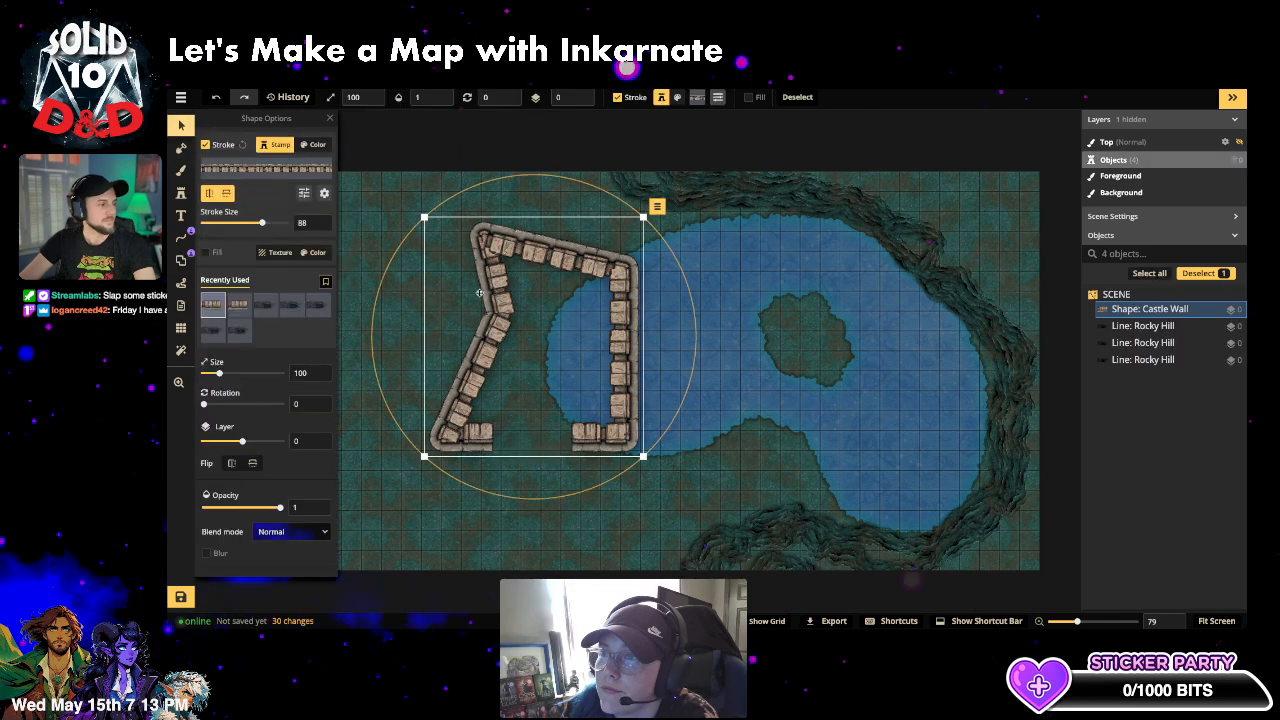
pyautogui.moveTo(509, 315); pyautogui.dragTo(424, 283)
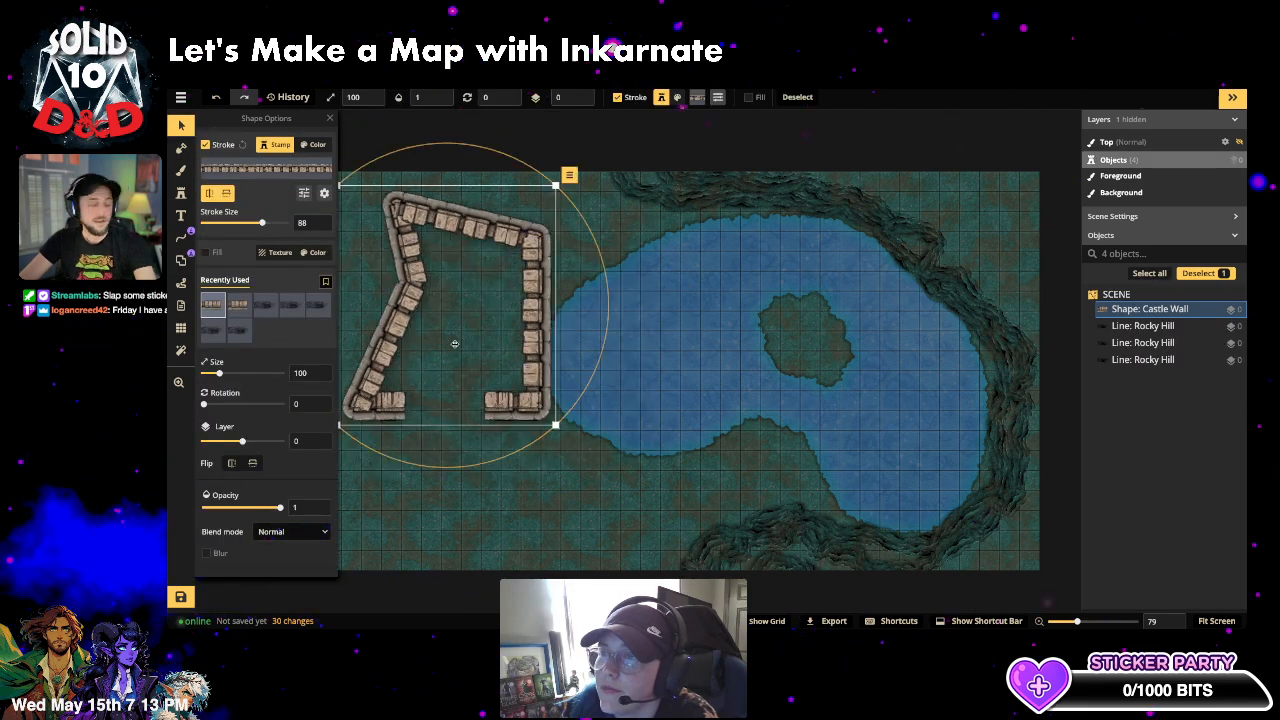
pyautogui.press('Delete')
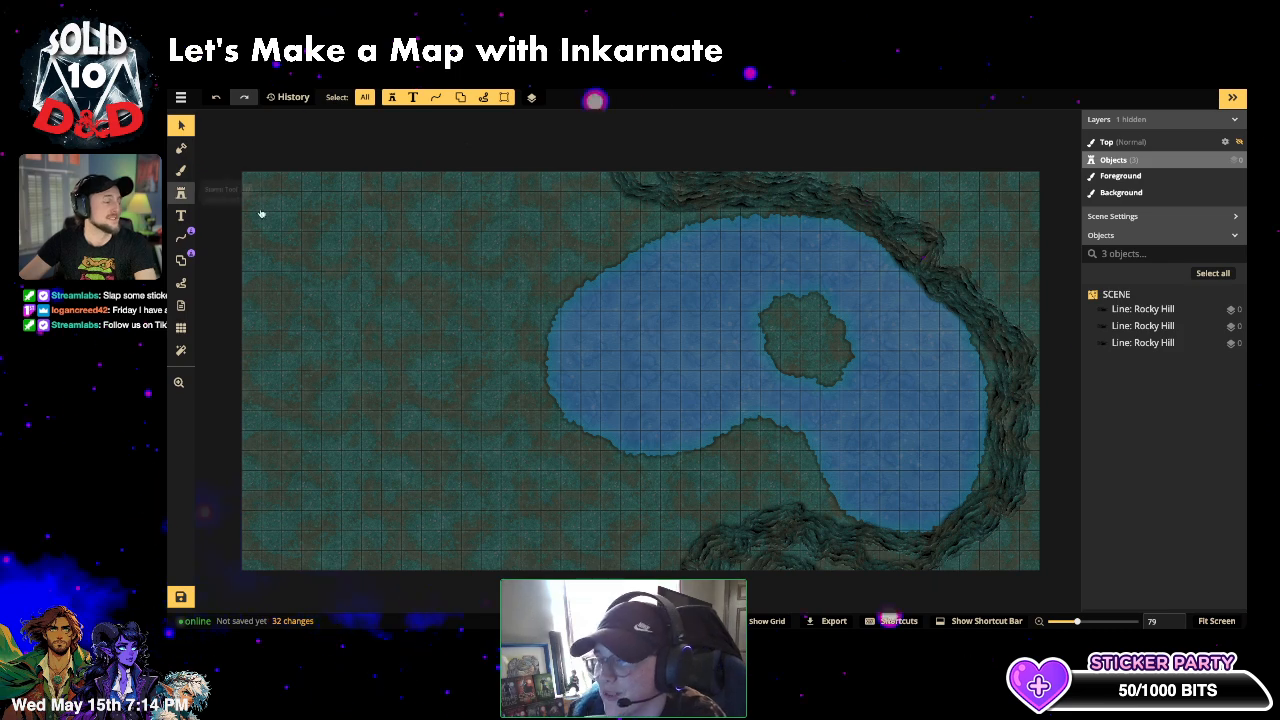
# - Switch to freehand Line drawing and delete the test wall stroke on the right cliff
pyautogui.click(182, 238)
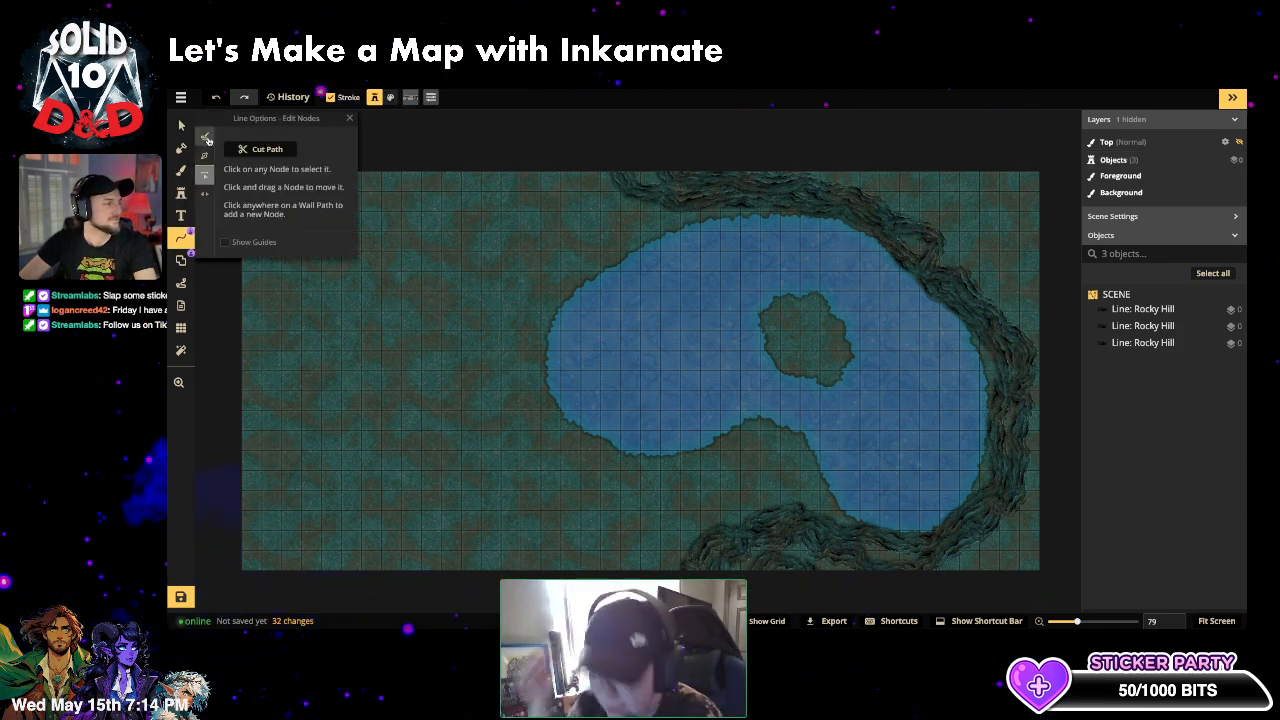
pyautogui.click(205, 138)
pyautogui.moveTo(897, 181)
pyautogui.mouseDown()
pyautogui.moveTo(986, 229)
pyautogui.moveTo(1058, 330)
pyautogui.mouseUp()
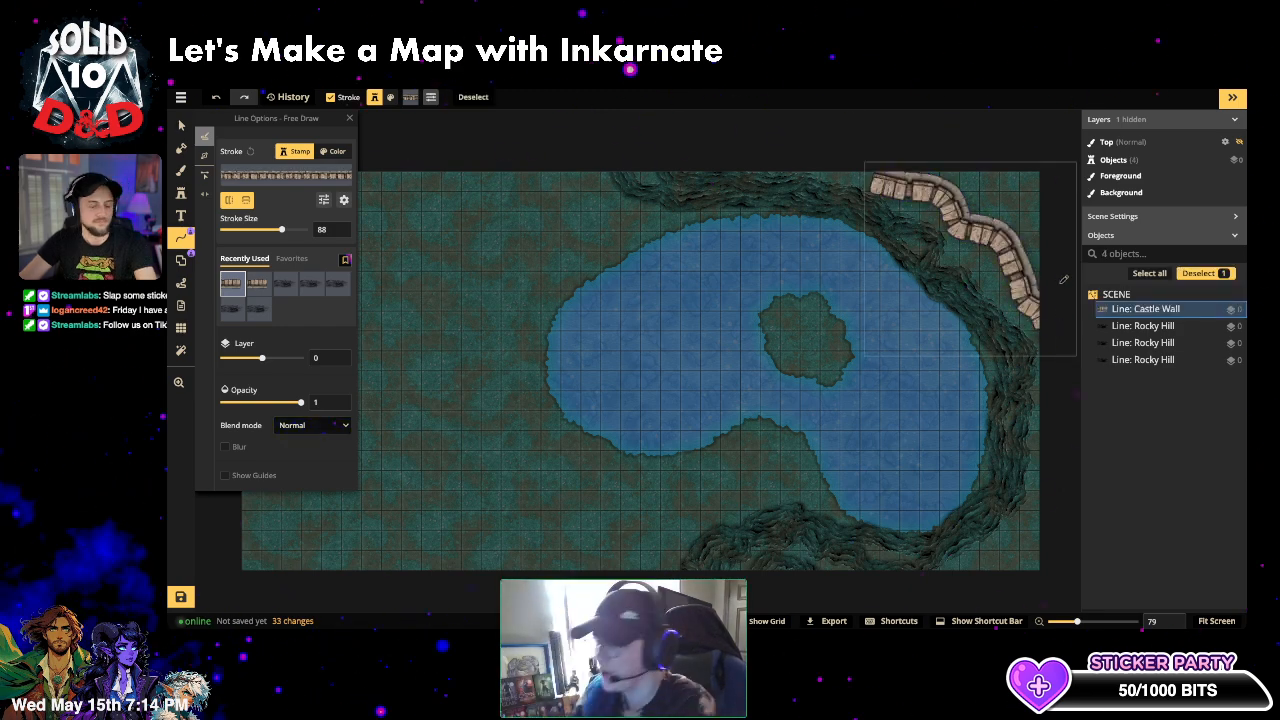
pyautogui.press('Delete')
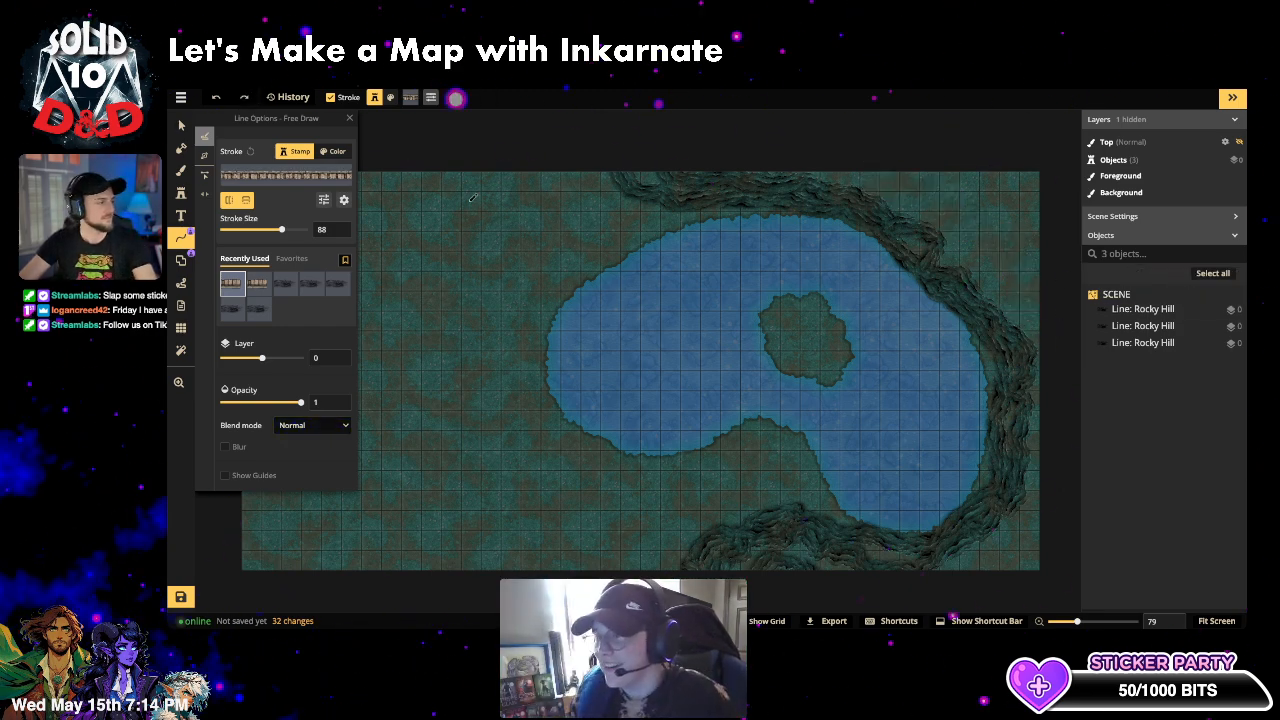
# - Search the path catalog for 'cl', then 'hil', and choose the Hills path style
pyautogui.click(271, 177)
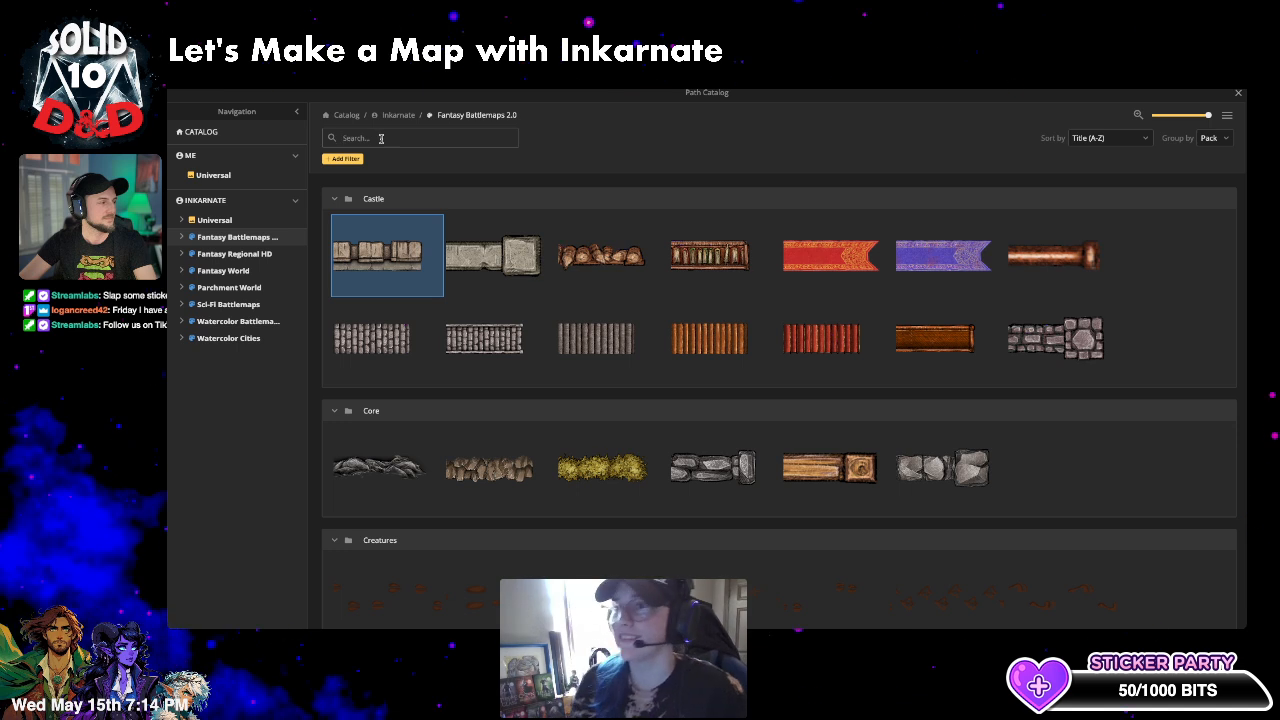
pyautogui.write('cliffs')
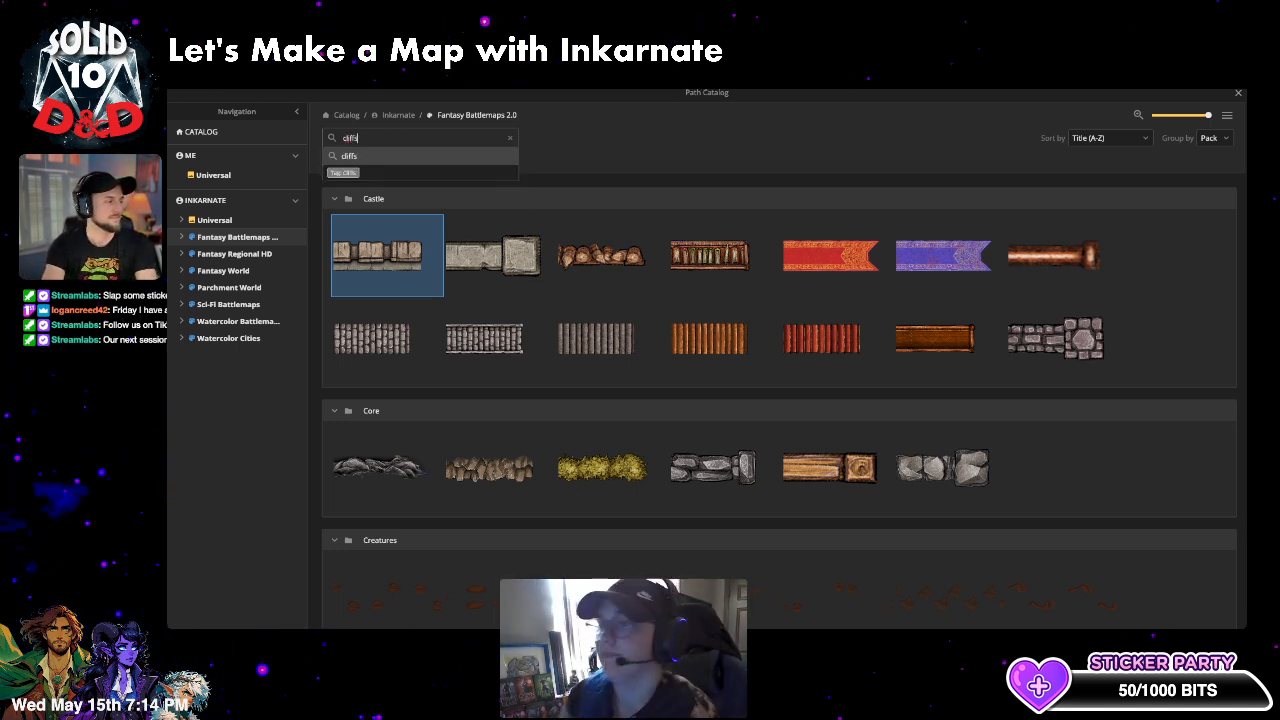
pyautogui.press('Return')
pyautogui.scroll(-1, 583, 321)
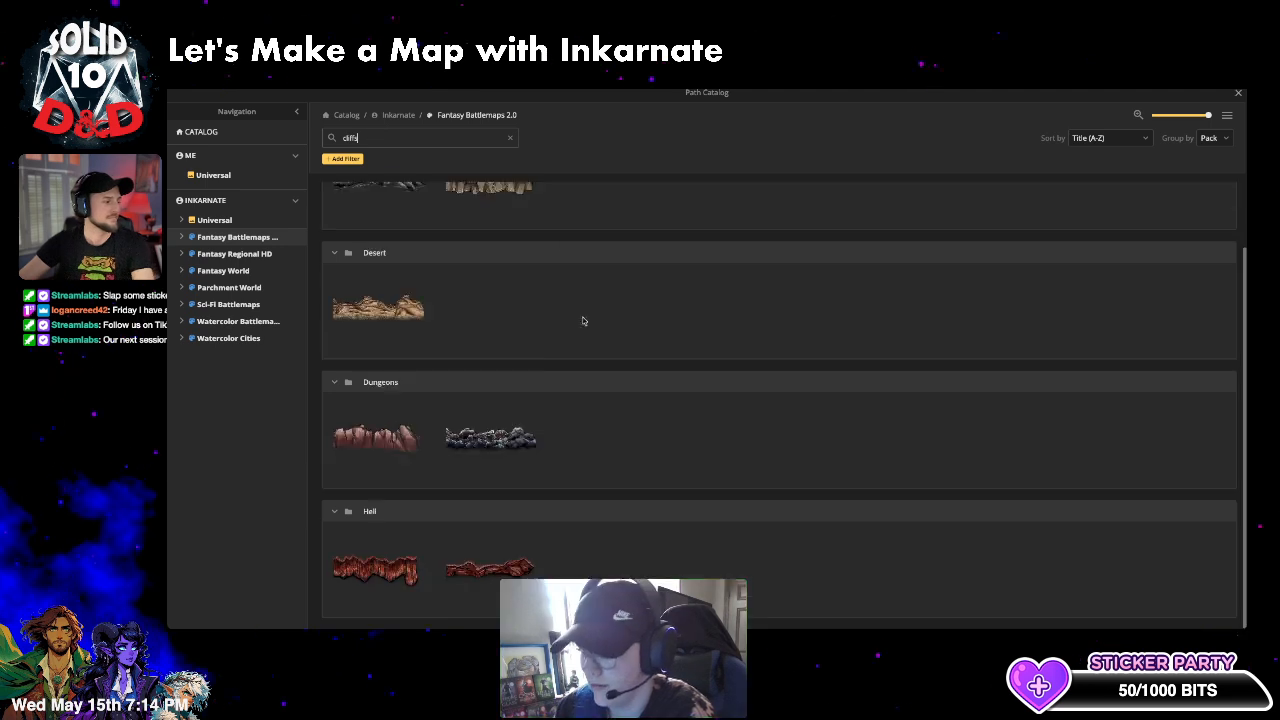
pyautogui.doubleClick(385, 137)
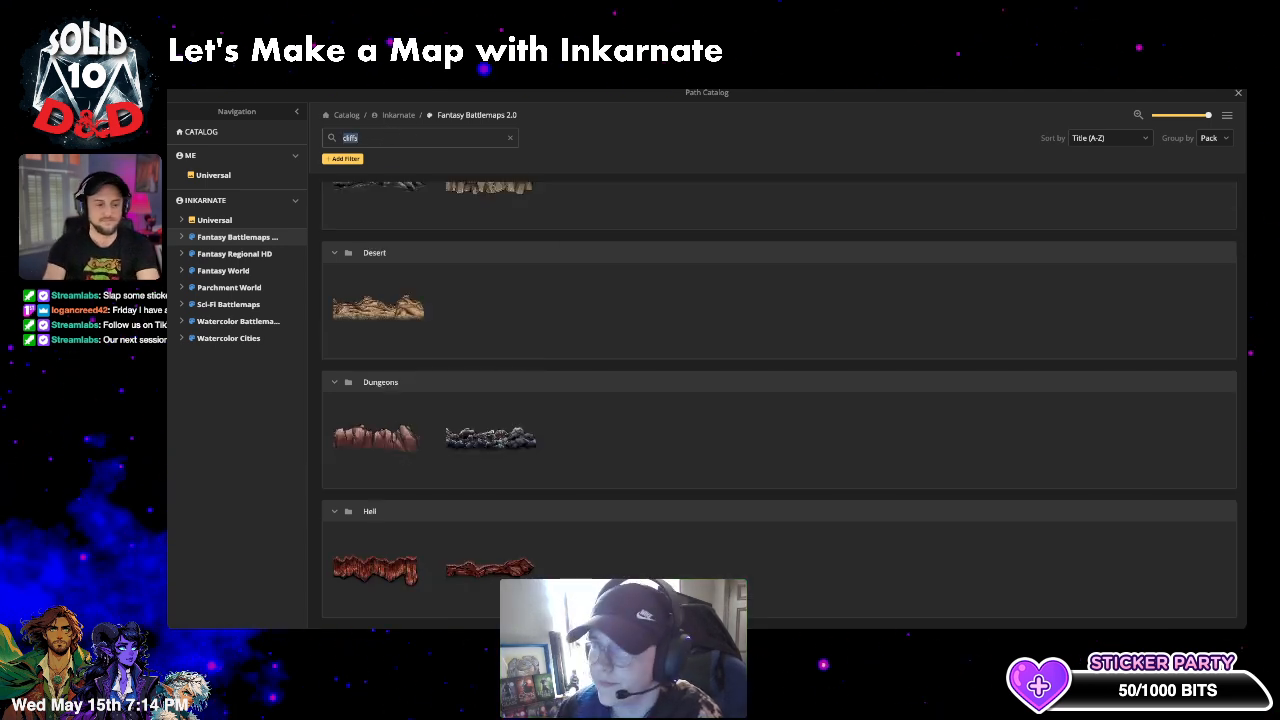
pyautogui.write('hills')
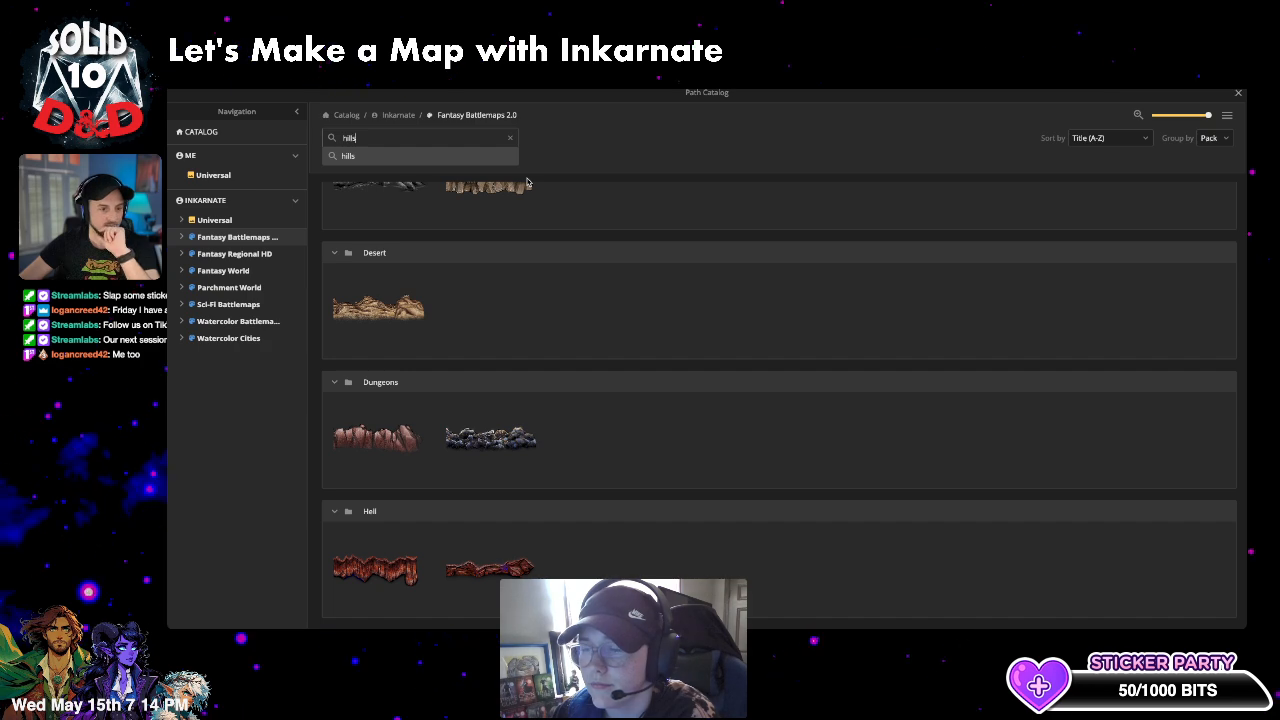
pyautogui.click(370, 155)
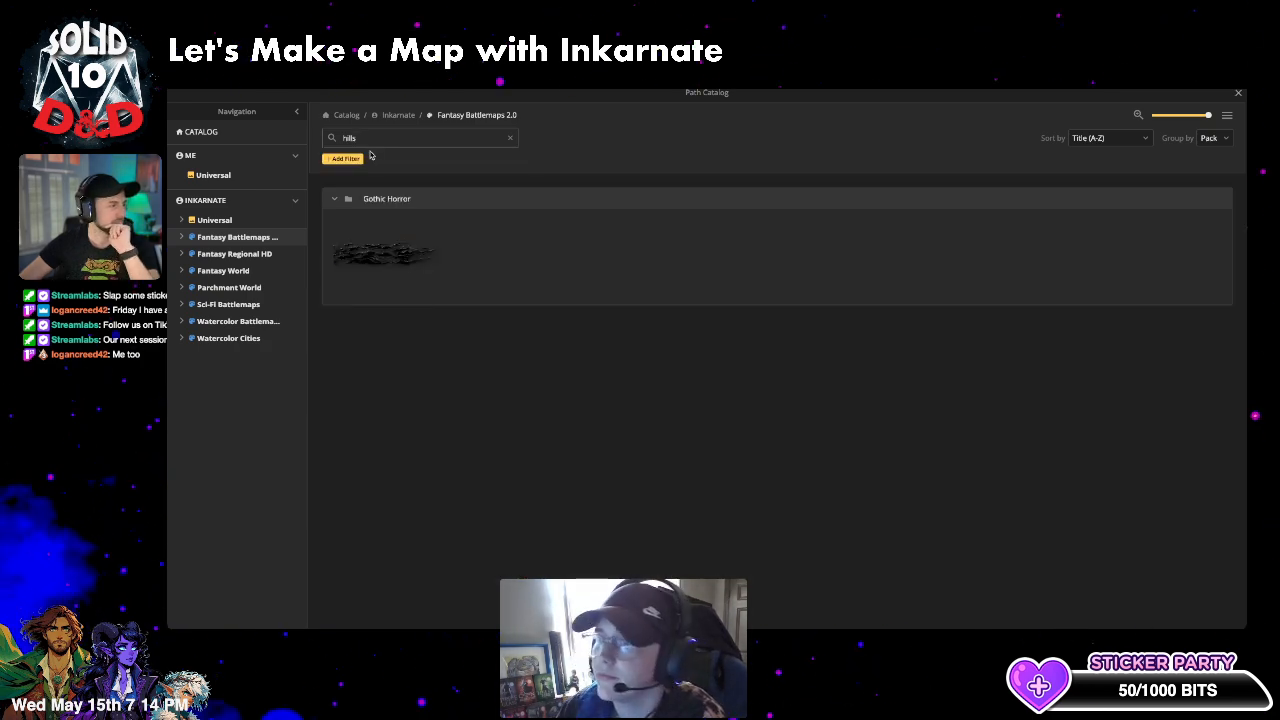
pyautogui.click(412, 260)
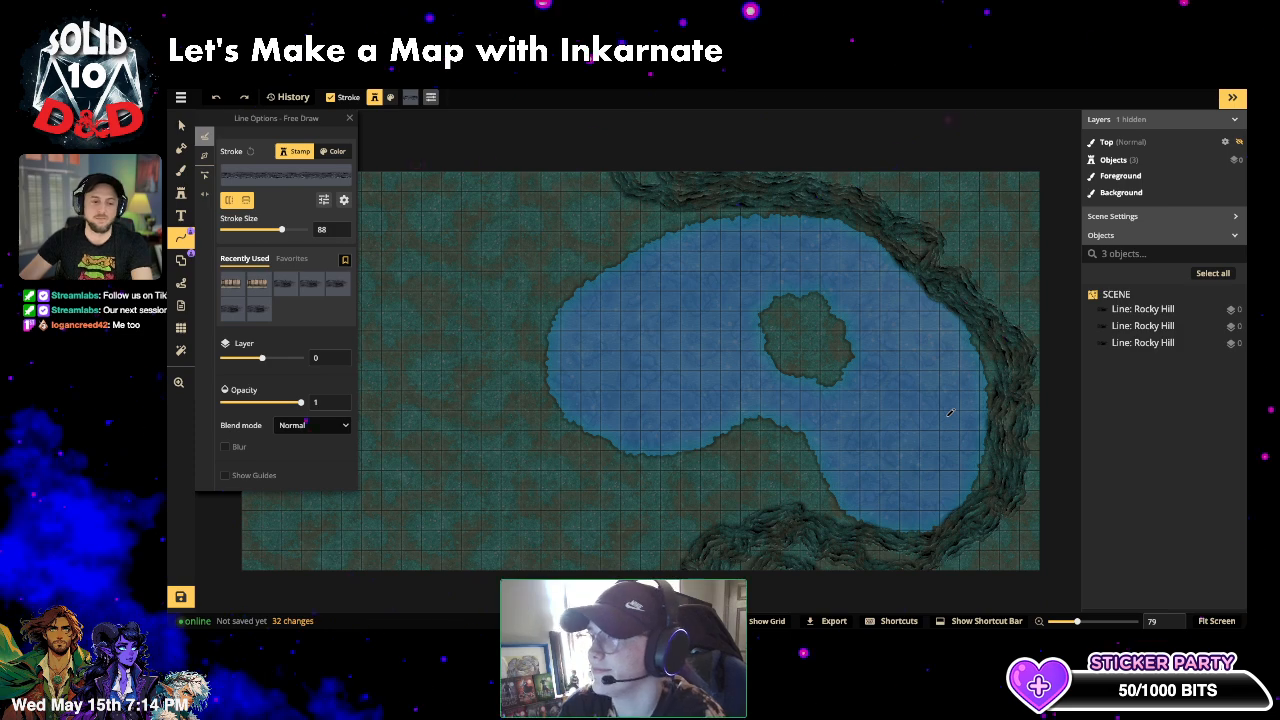
# - Lower the background music volume on the ambient music page and return to the map
pyautogui.hotkey('ctrl', 'Tab')
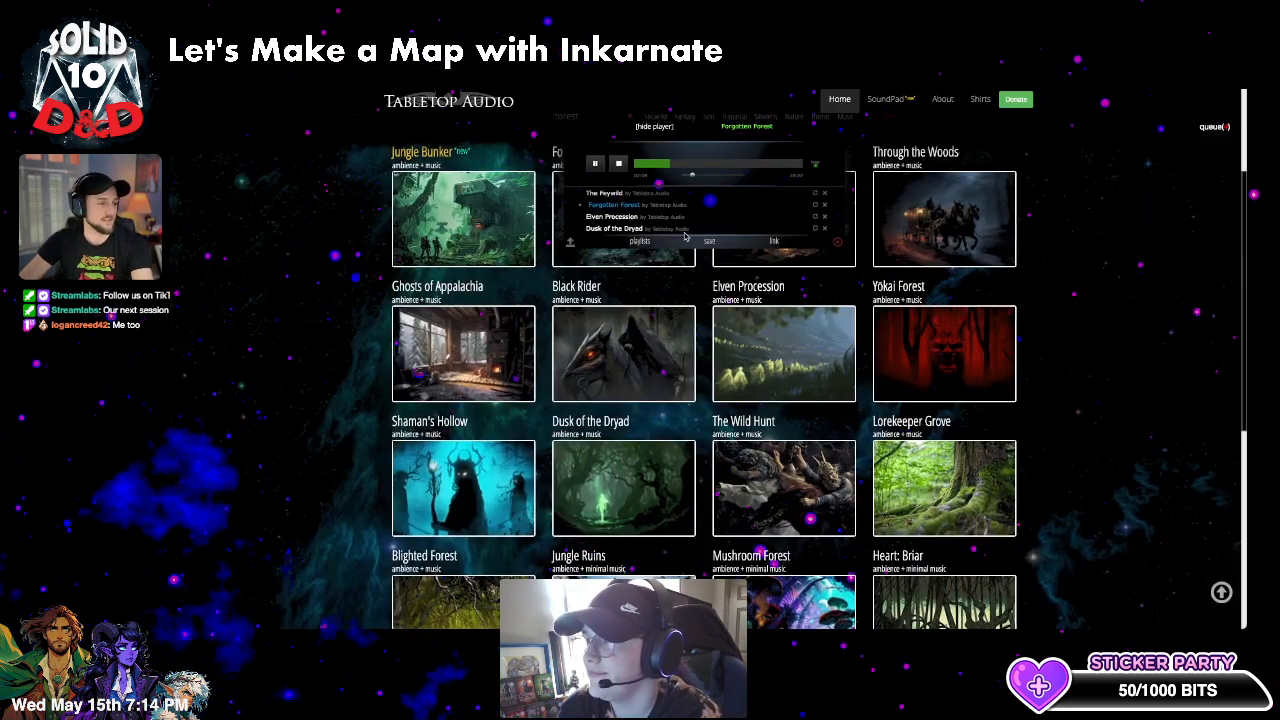
pyautogui.moveTo(701, 178); pyautogui.dragTo(692, 178)
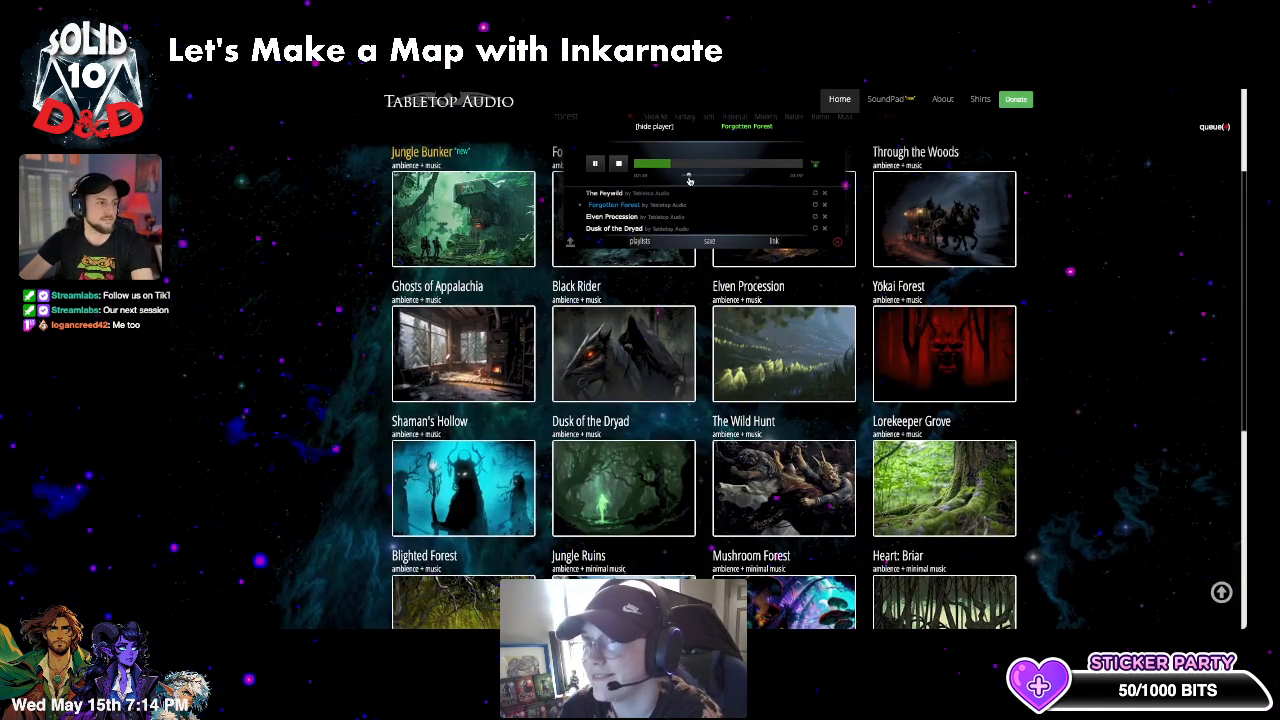
pyautogui.hotkey('ctrl', 'Tab')
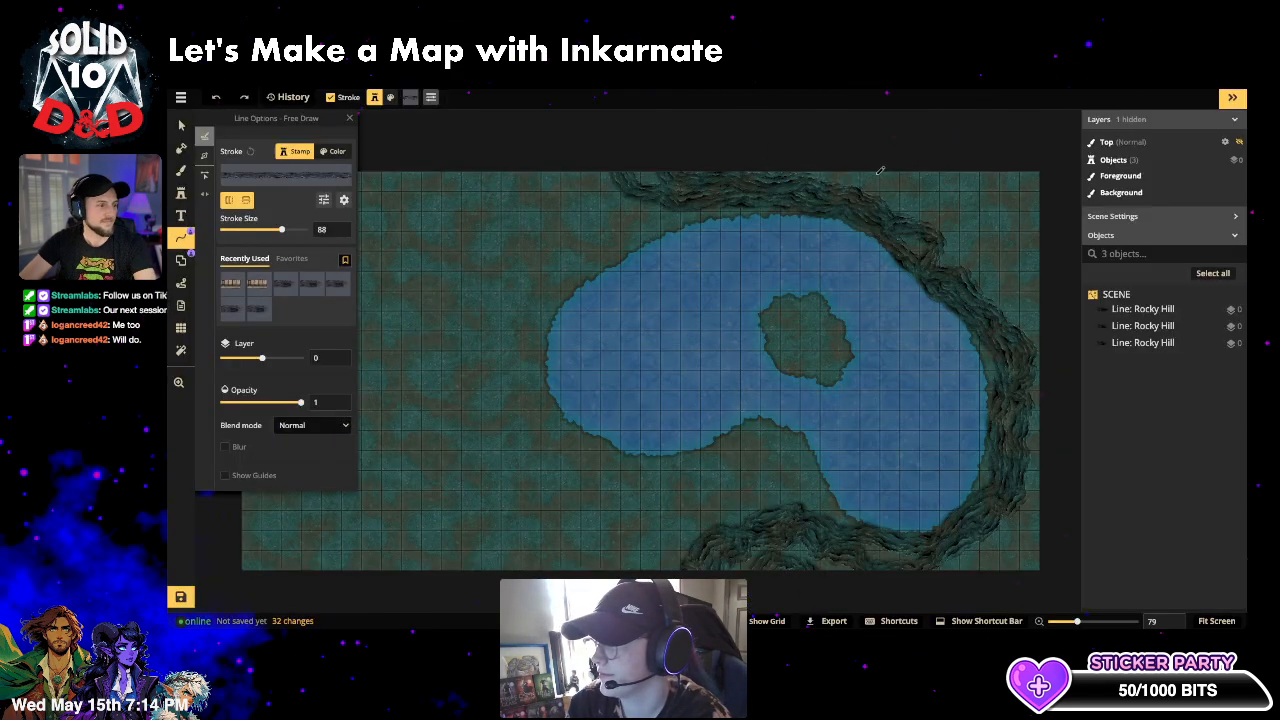
# - Trace two rocky hill lines along the right cliffs and turn off the second line's vertical flip
pyautogui.moveTo(901, 186)
pyautogui.mouseDown()
pyautogui.moveTo(1002, 248)
pyautogui.moveTo(1019, 298)
pyautogui.moveTo(1078, 364)
pyautogui.mouseUp()
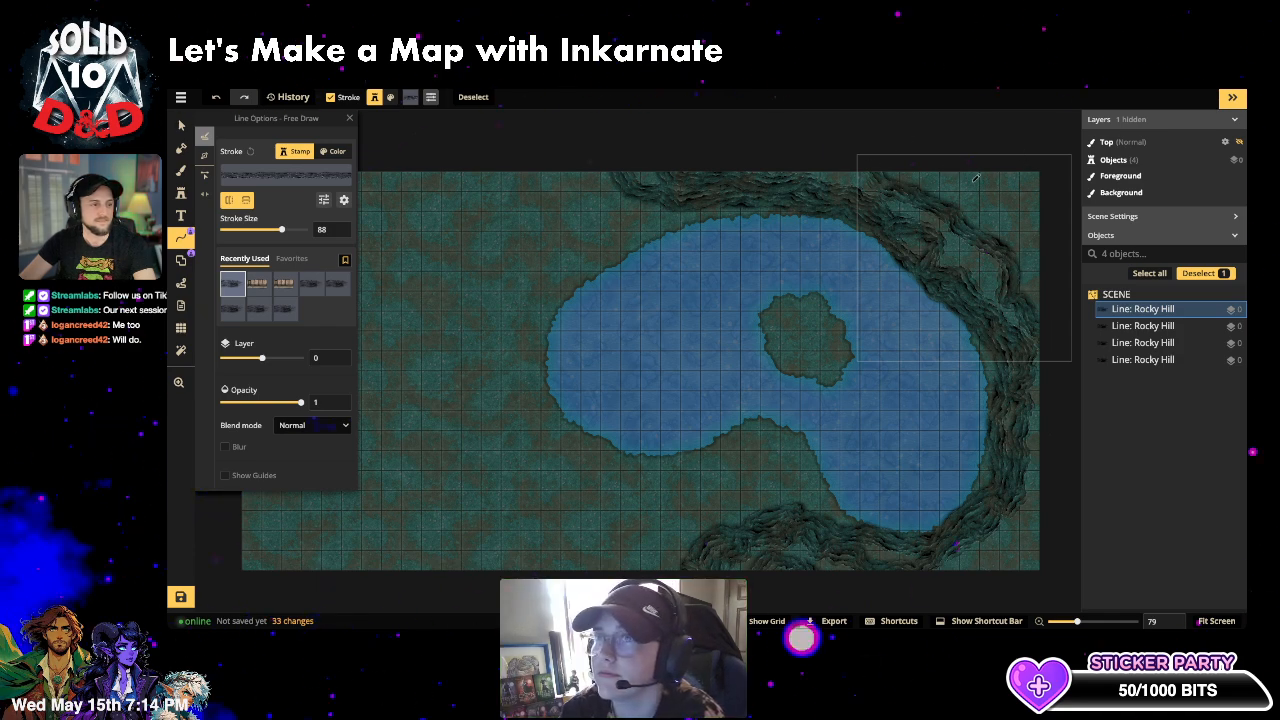
pyautogui.moveTo(1017, 162)
pyautogui.mouseDown()
pyautogui.moveTo(963, 188)
pyautogui.moveTo(1009, 212)
pyautogui.moveTo(1076, 287)
pyautogui.mouseUp()
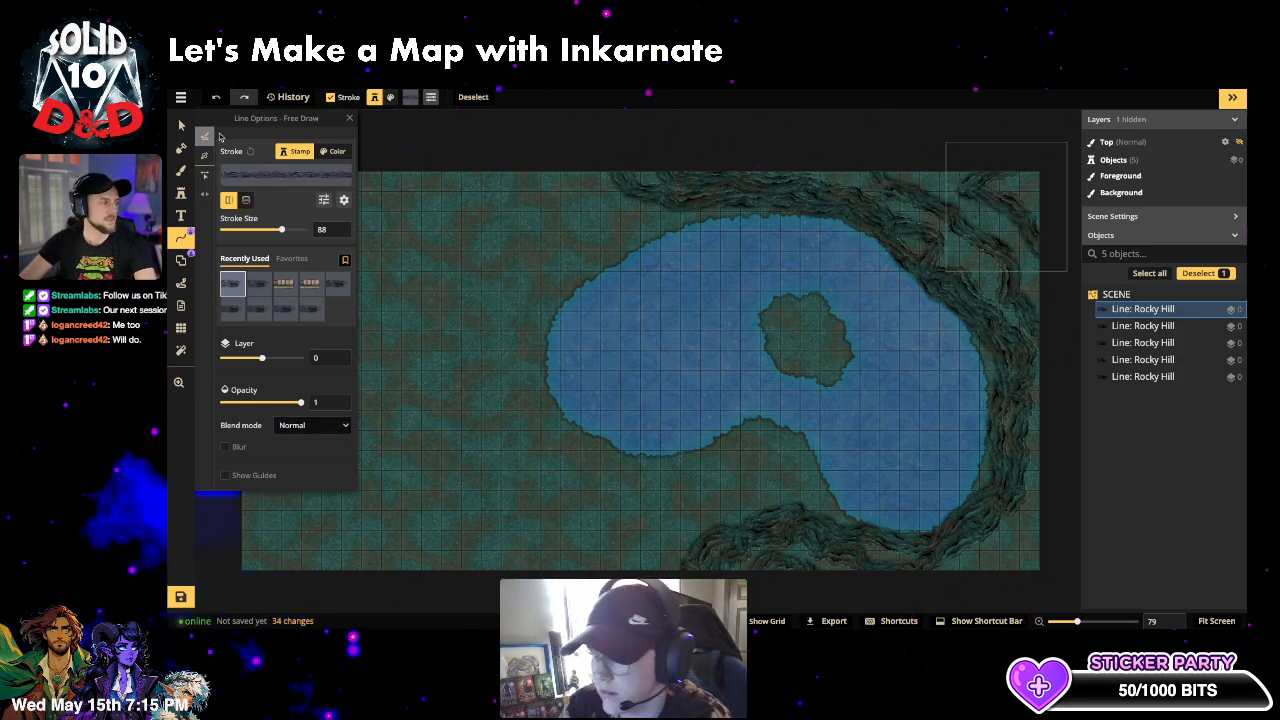
pyautogui.click(181, 124)
pyautogui.click(1142, 325)
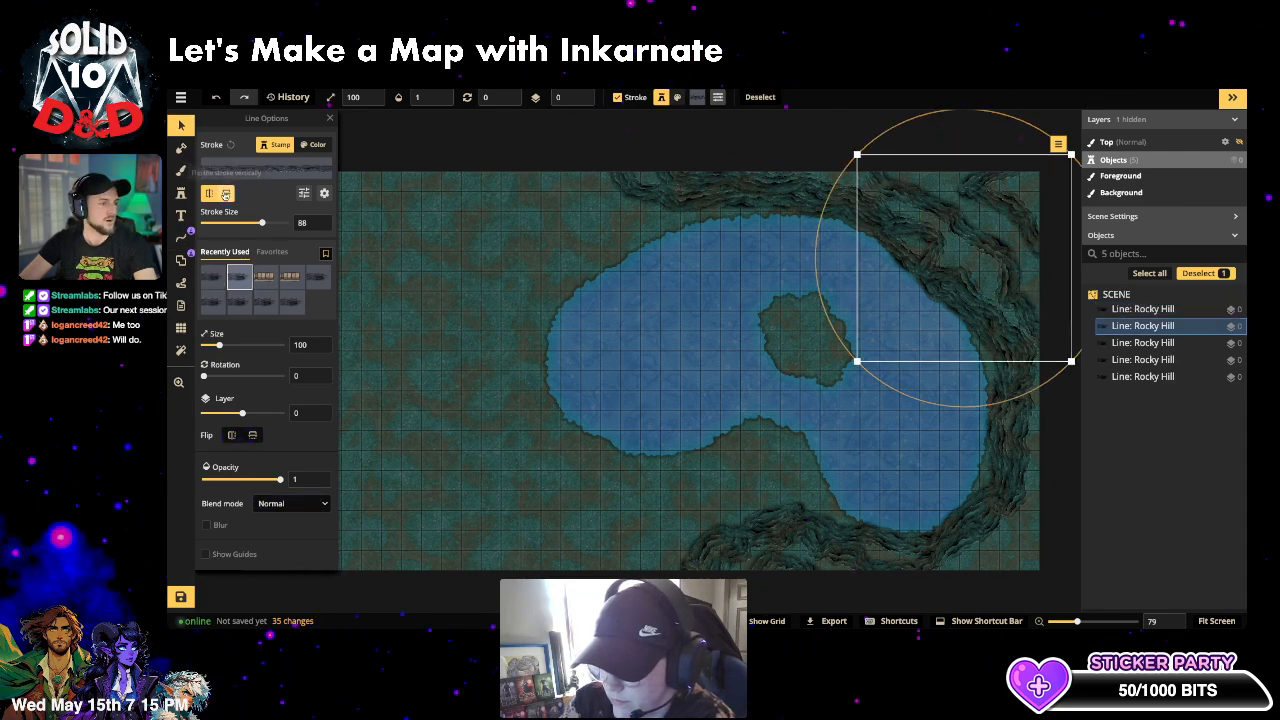
pyautogui.click(226, 194)
# - Draw a rocky ridge left of the lake, then delete both rocky lines on the left
pyautogui.click(181, 238)
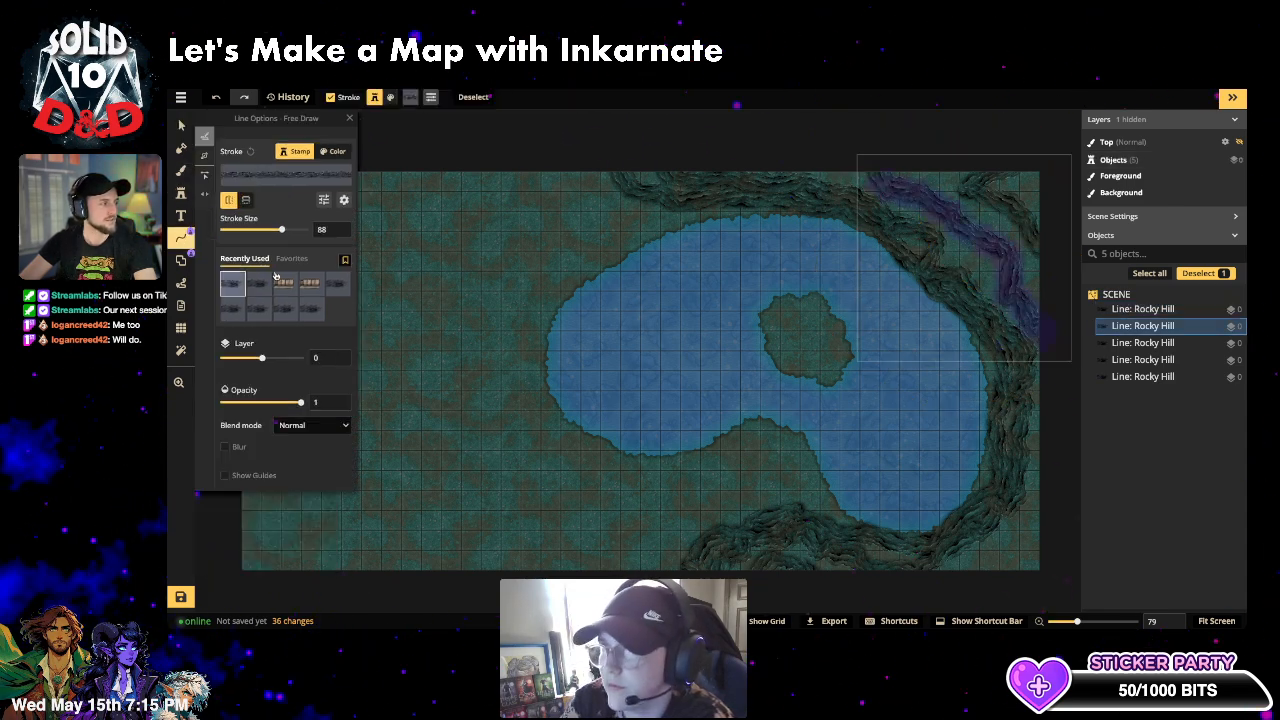
pyautogui.moveTo(430, 222)
pyautogui.mouseDown()
pyautogui.moveTo(472, 366)
pyautogui.moveTo(505, 414)
pyautogui.moveTo(526, 337)
pyautogui.moveTo(483, 205)
pyautogui.mouseUp()
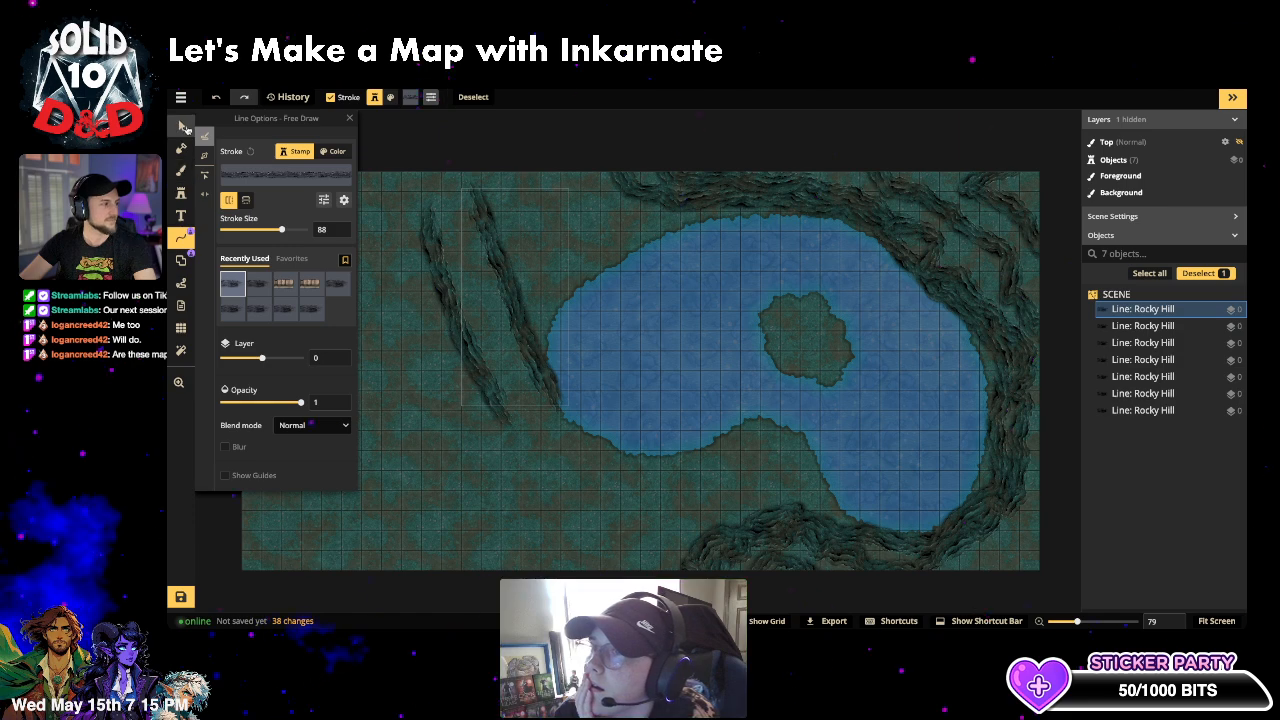
pyautogui.click(182, 125)
pyautogui.click(512, 316)
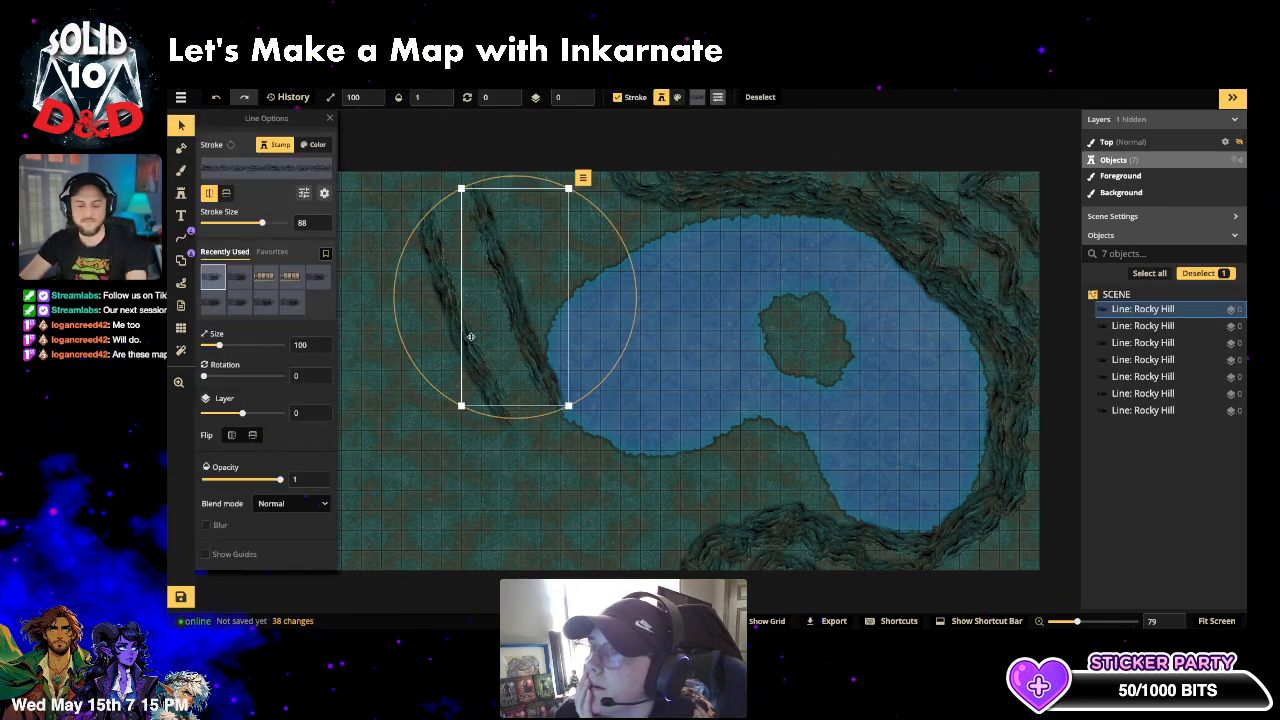
pyautogui.press('Delete')
pyautogui.click(440, 322)
pyautogui.press('Delete')
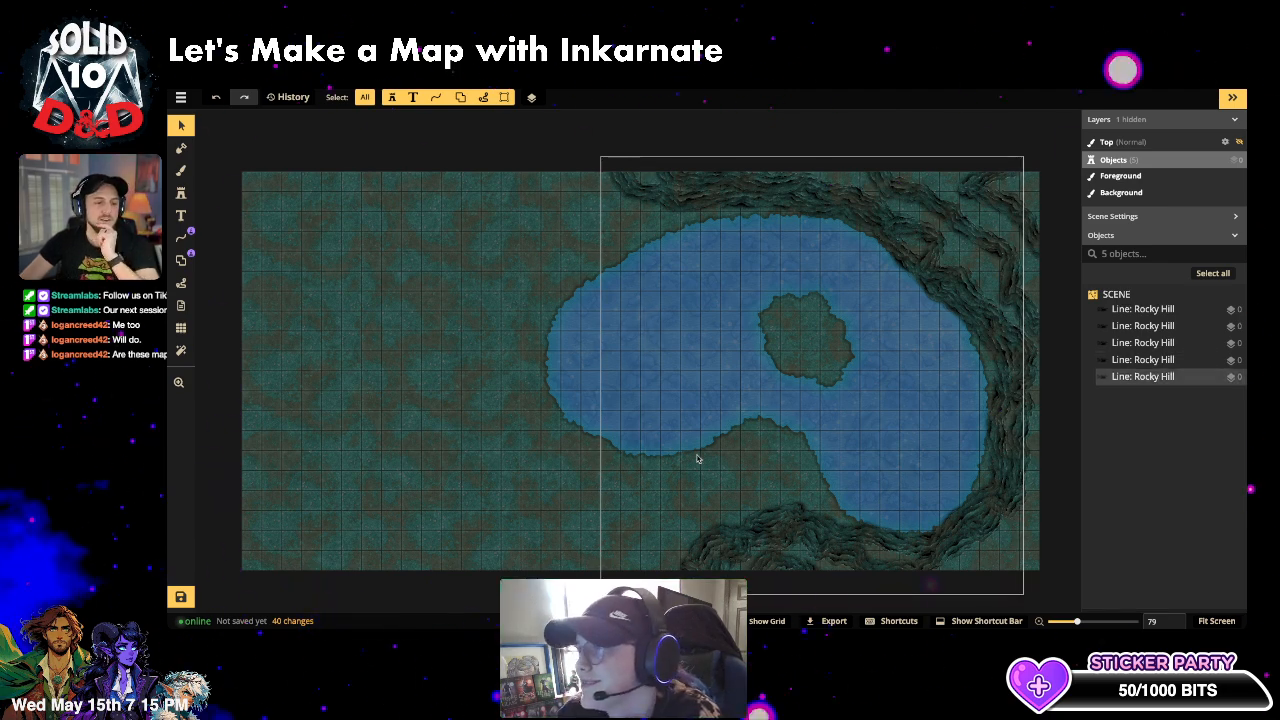
# - Draw a short rocky hill stretch in the bottom-right corner and deselect it
pyautogui.click(181, 193)
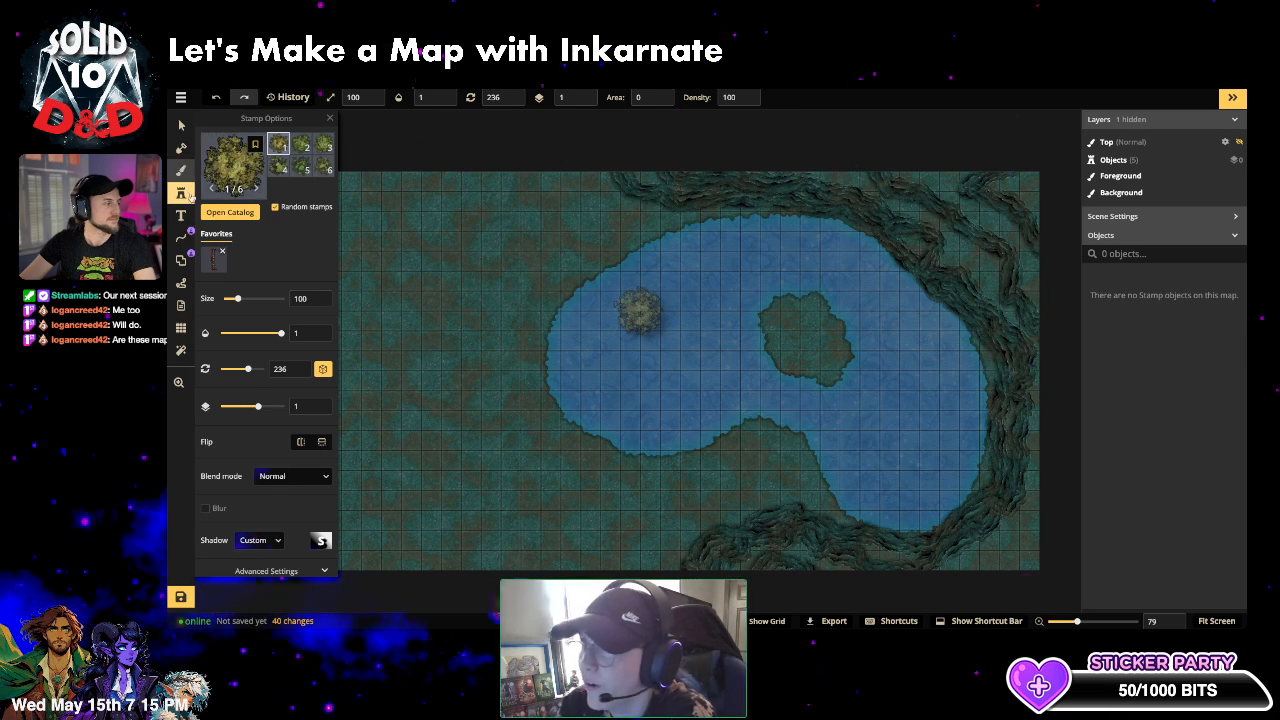
pyautogui.click(182, 239)
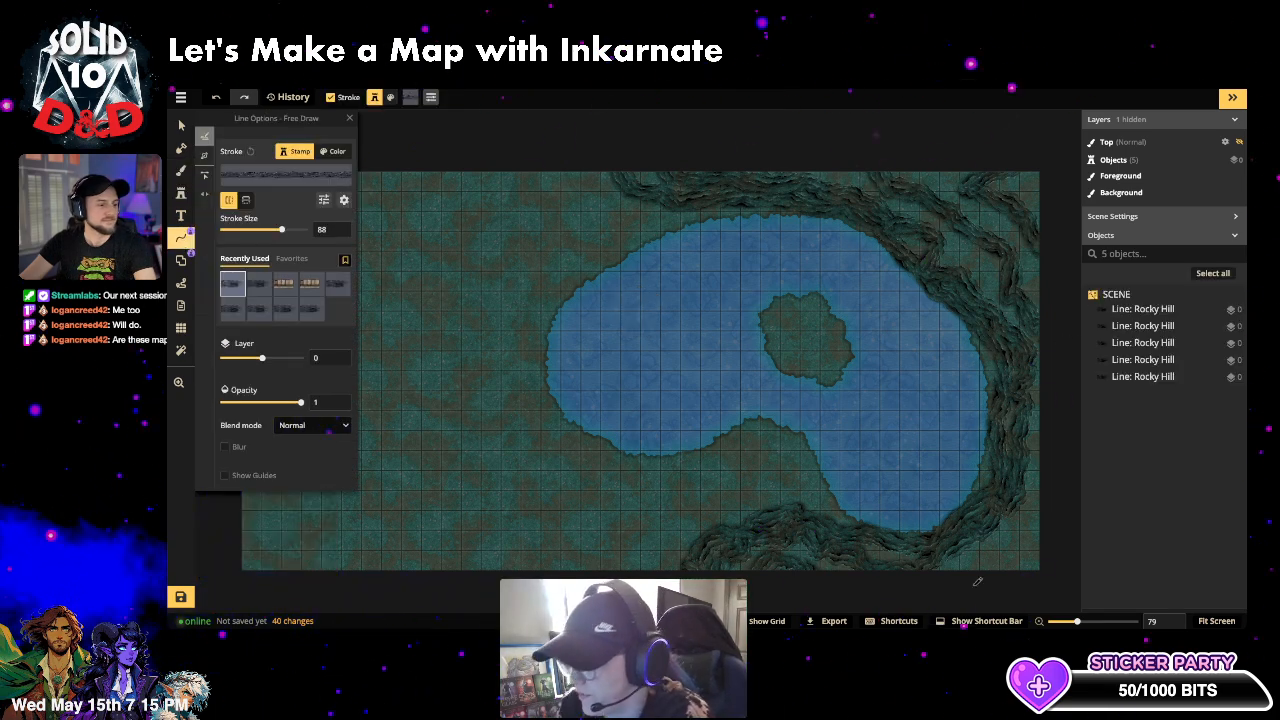
pyautogui.moveTo(1013, 566)
pyautogui.mouseDown()
pyautogui.moveTo(1055, 524)
pyautogui.moveTo(1020, 562)
pyautogui.mouseUp()
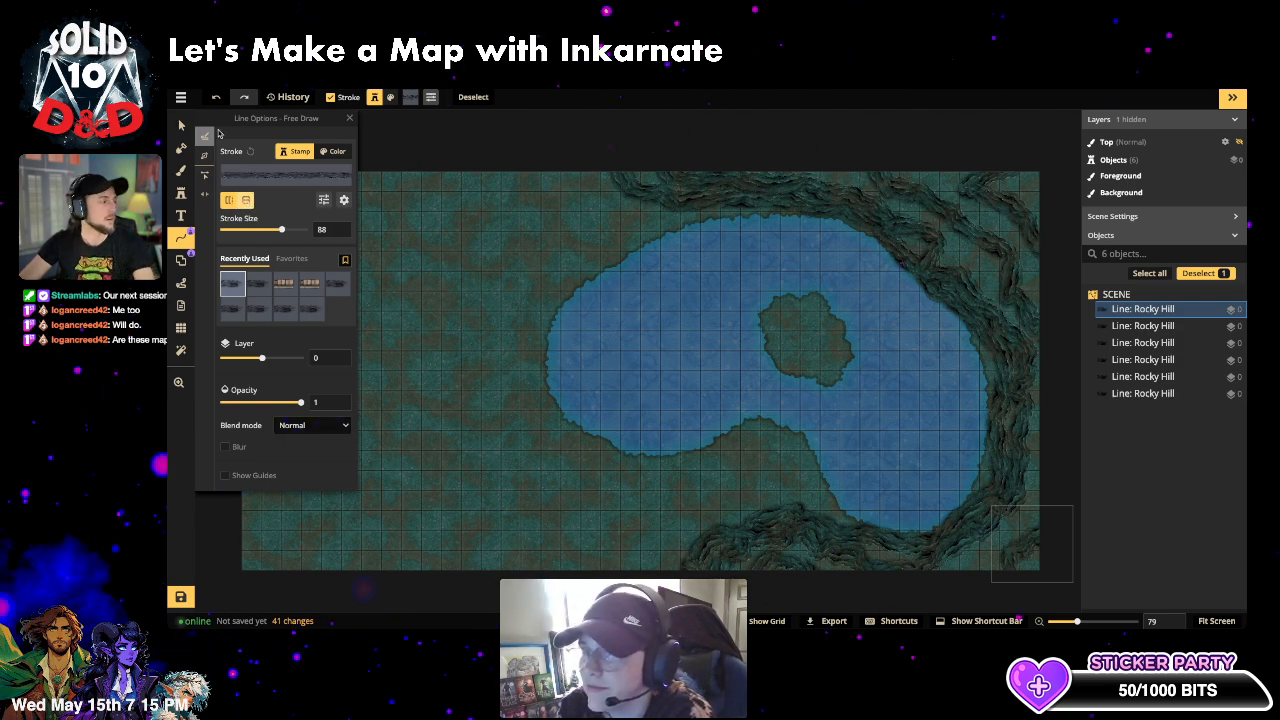
pyautogui.click(180, 126)
pyautogui.click(414, 272)
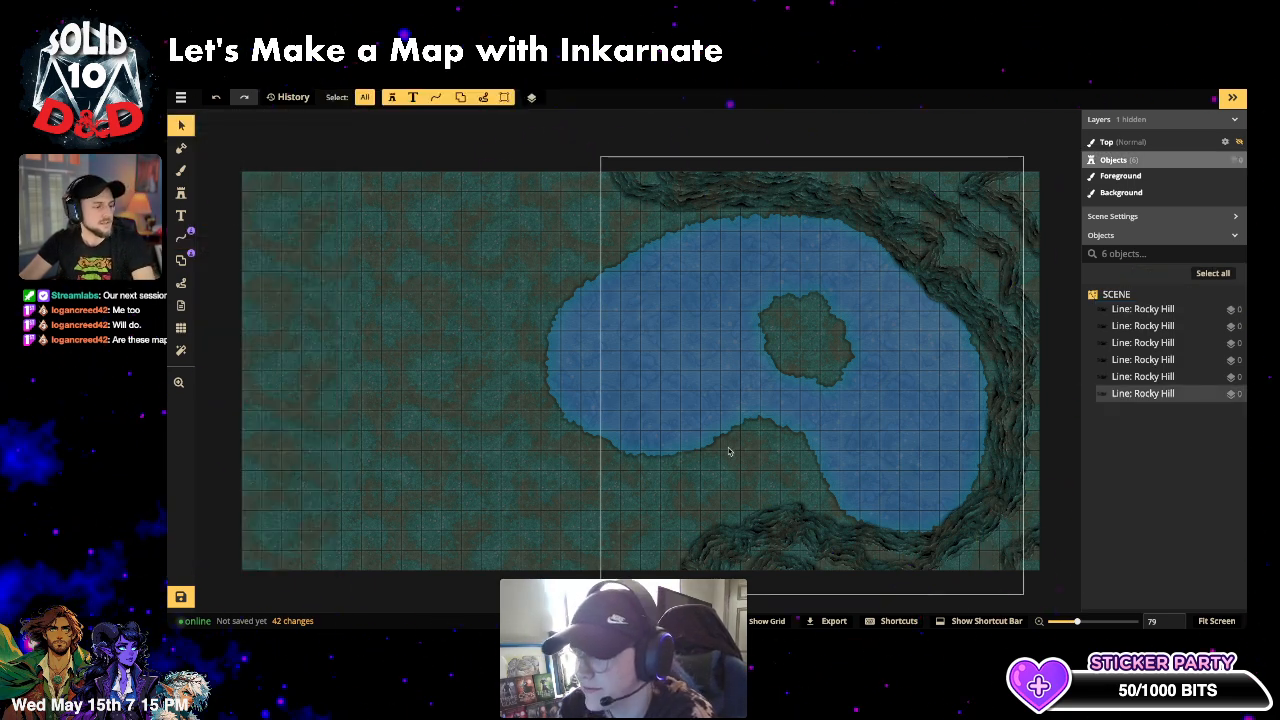
# - Marquee-select the six Rocky Hill lines, group them as 'cliffs' with Ctrl+G, and lock the group
pyautogui.scroll(-1, 641, 432)
pyautogui.click(851, 451)
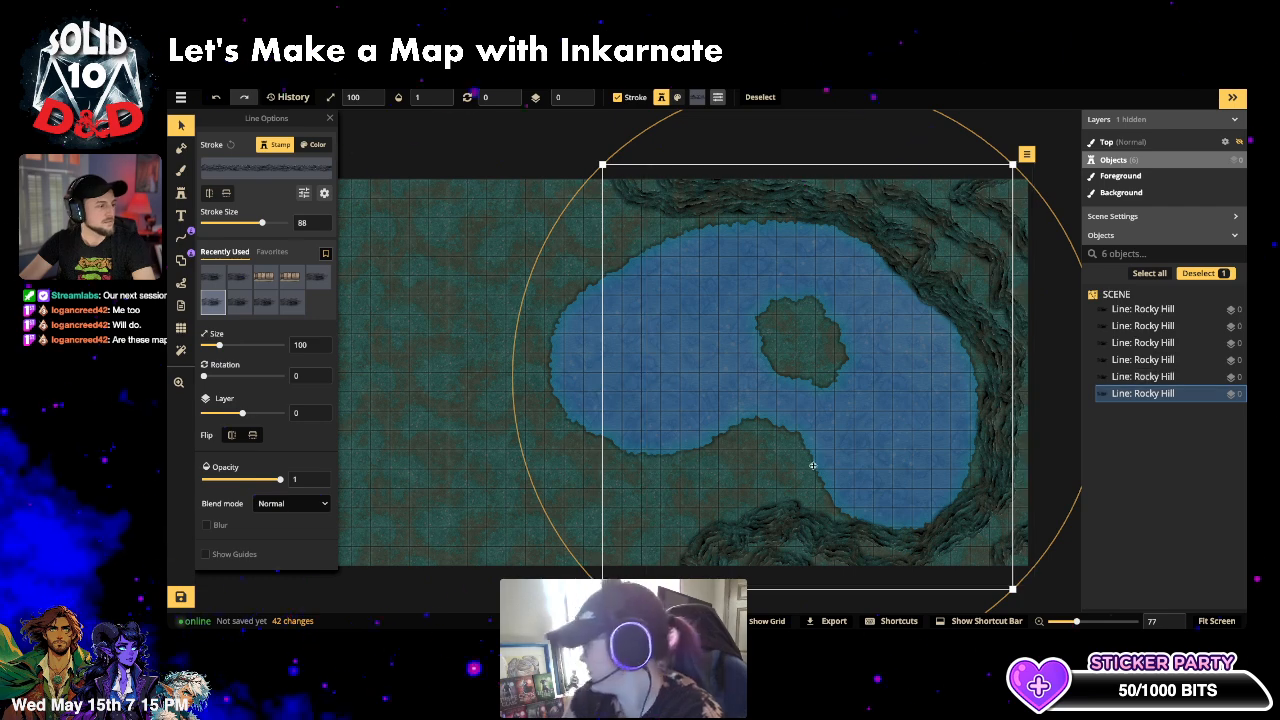
pyautogui.click(460, 266)
pyautogui.moveTo(564, 138); pyautogui.dragTo(1078, 606)
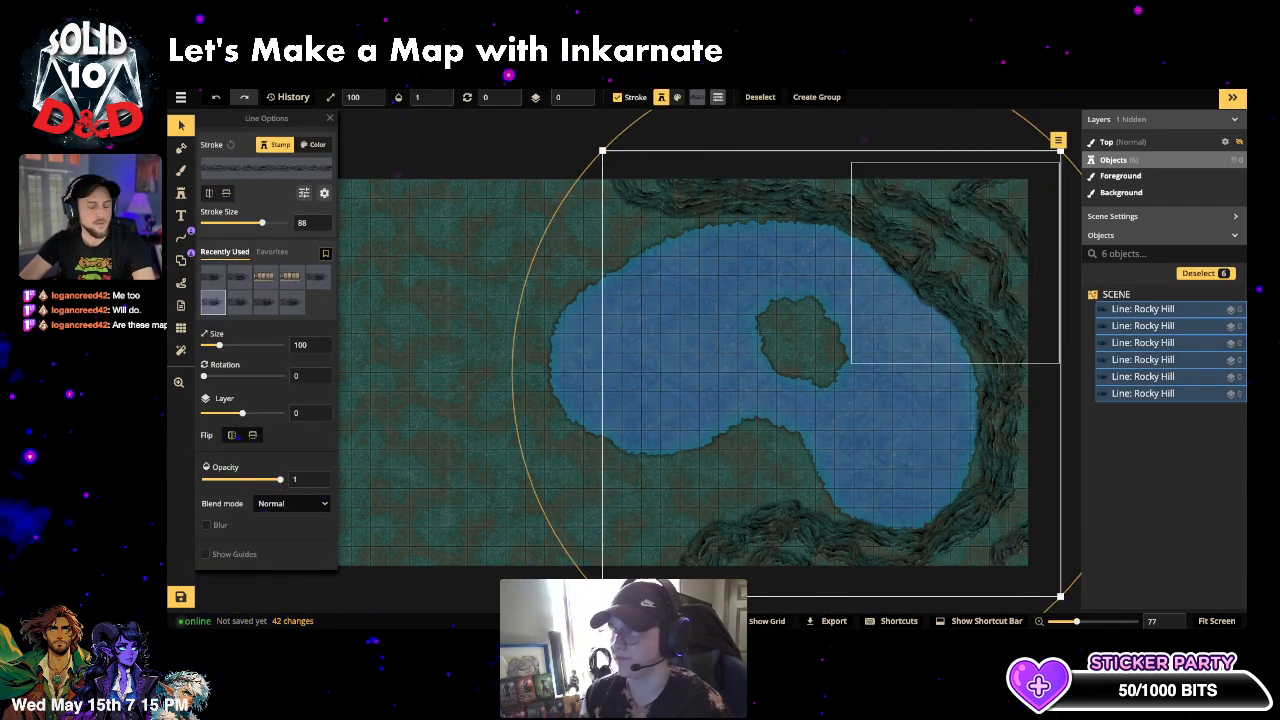
pyautogui.hotkey('ctrl', 'g')
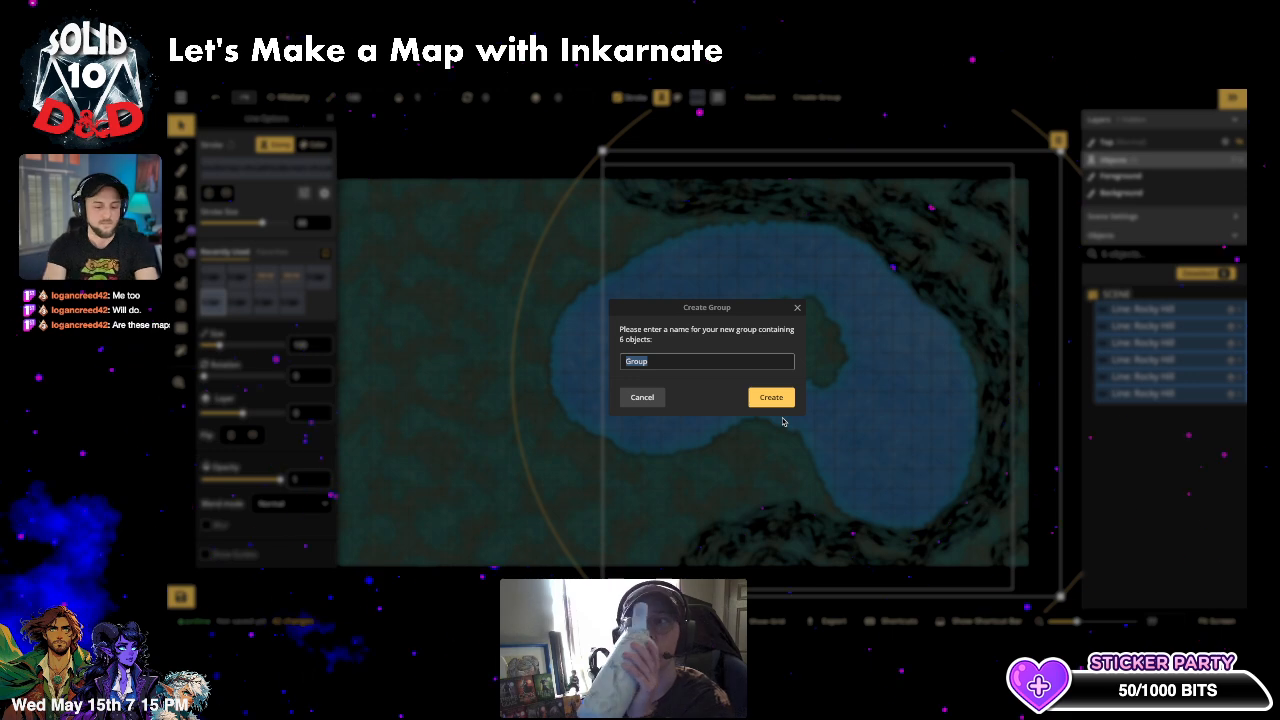
pyautogui.write('cliffs')
pyautogui.press('Return')
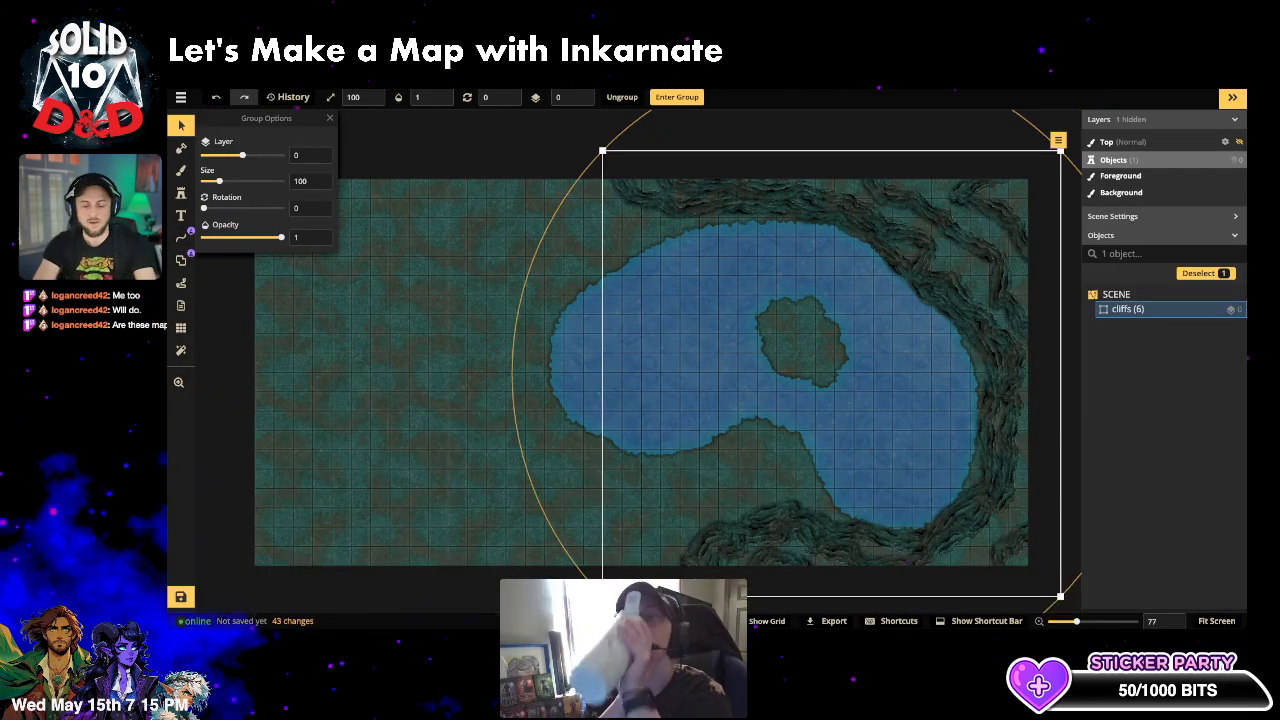
pyautogui.press('l')
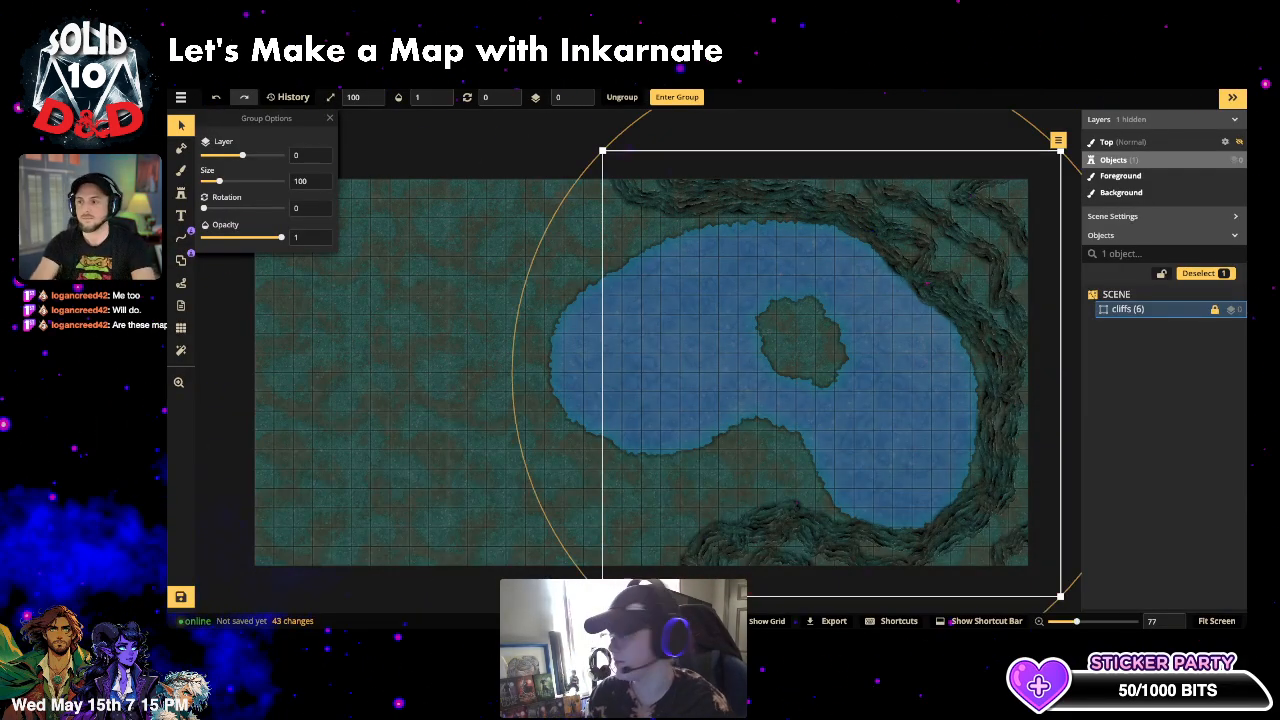
pyautogui.click(607, 372)
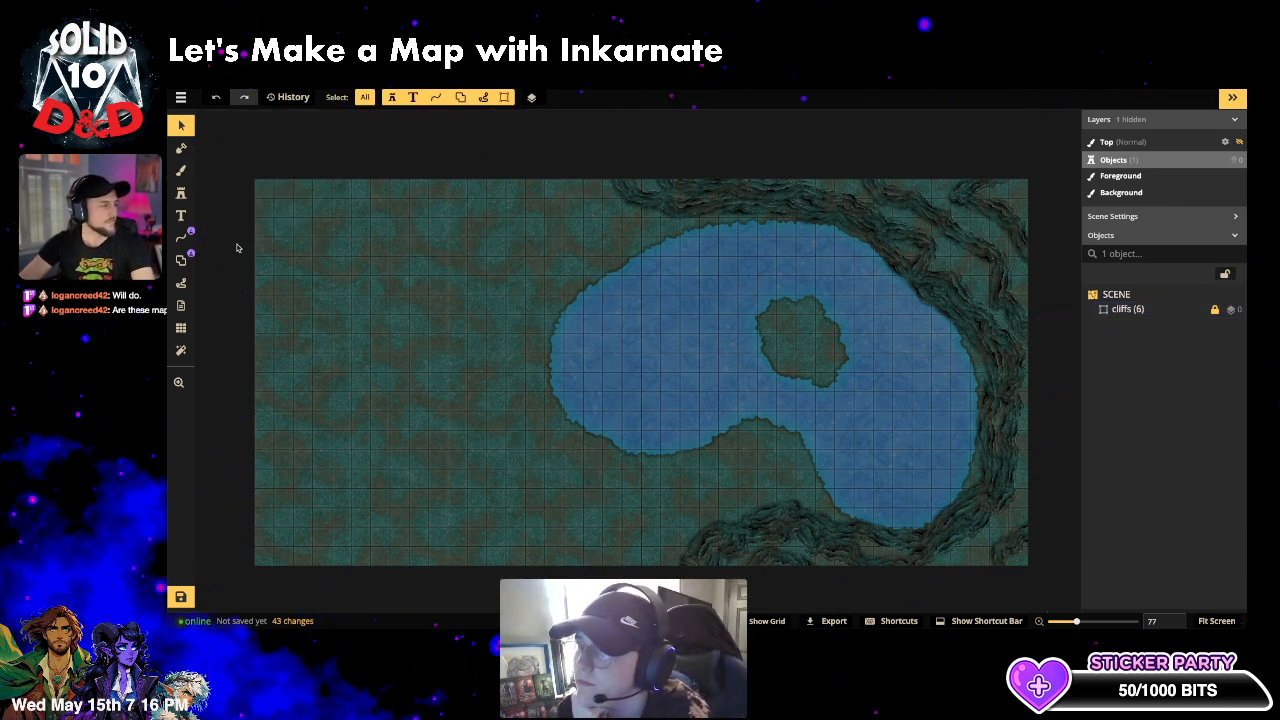
# - Pick the cyan Fey tree stamp from a 'trees' catalog search, then switch to the texture brush
pyautogui.click(181, 213)
pyautogui.click(234, 166)
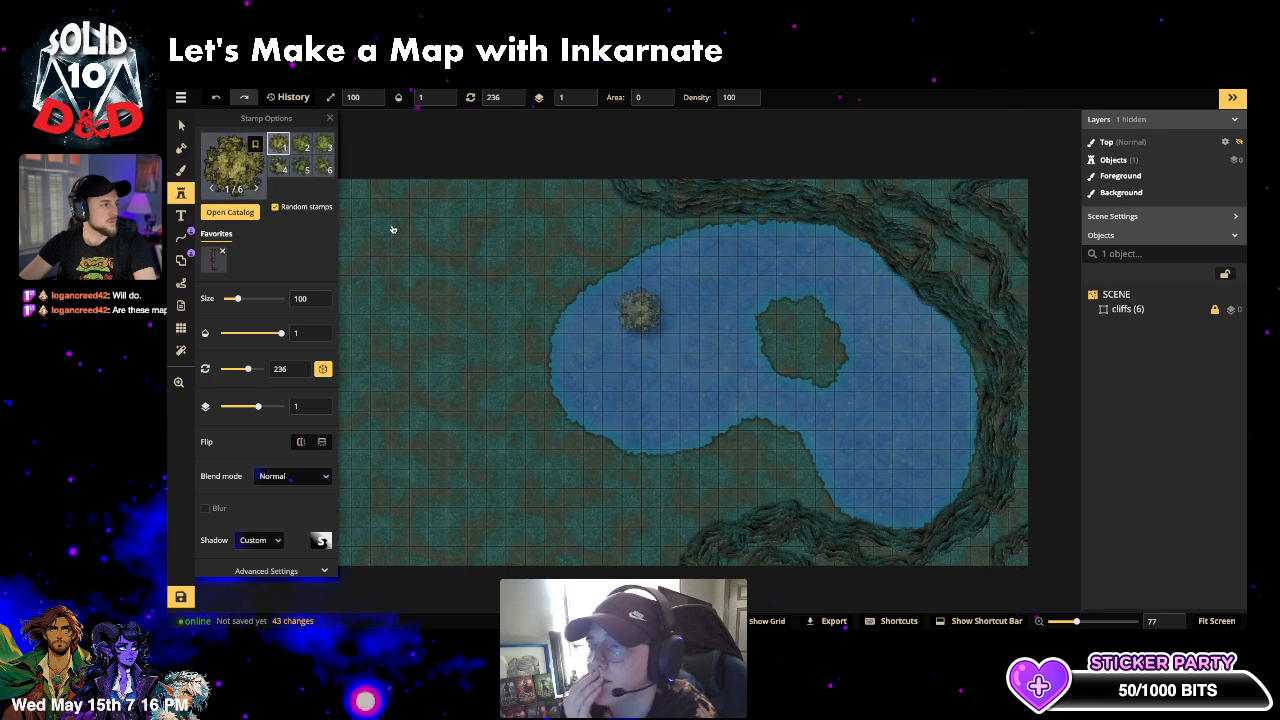
pyautogui.write('tree')
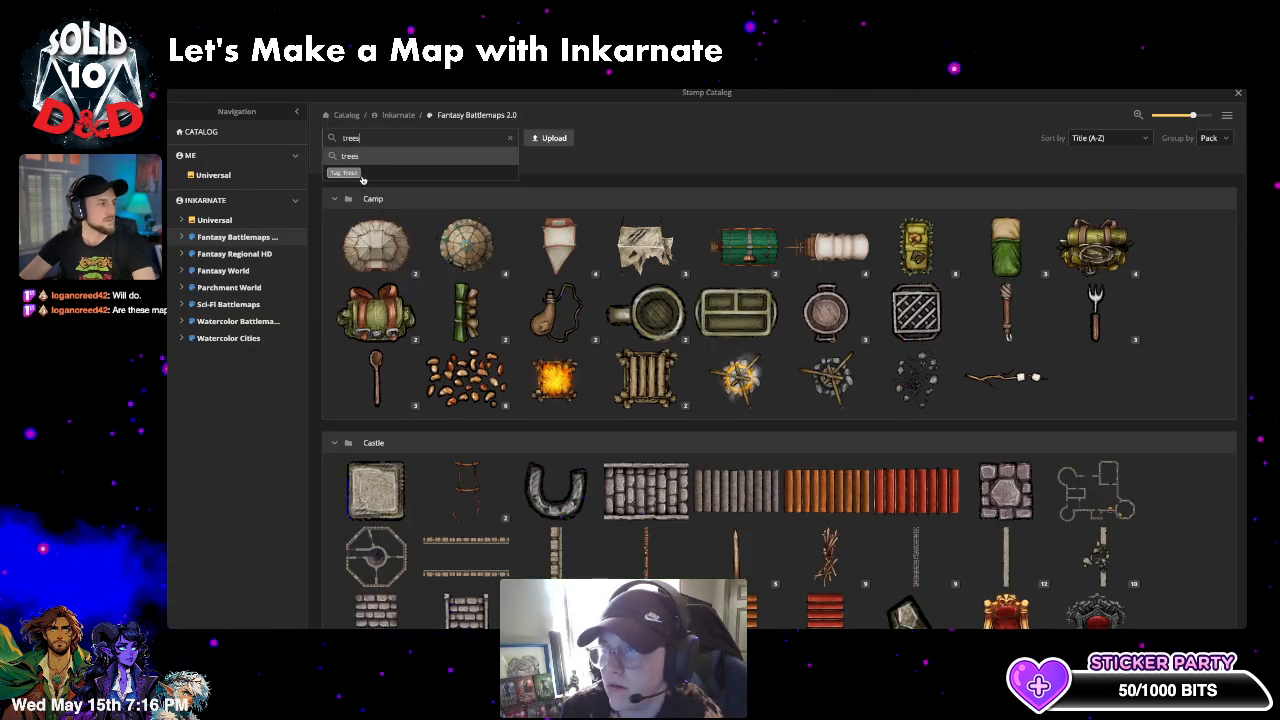
pyautogui.write('s')
pyautogui.click(363, 179)
pyautogui.scroll(-5, 631, 387)
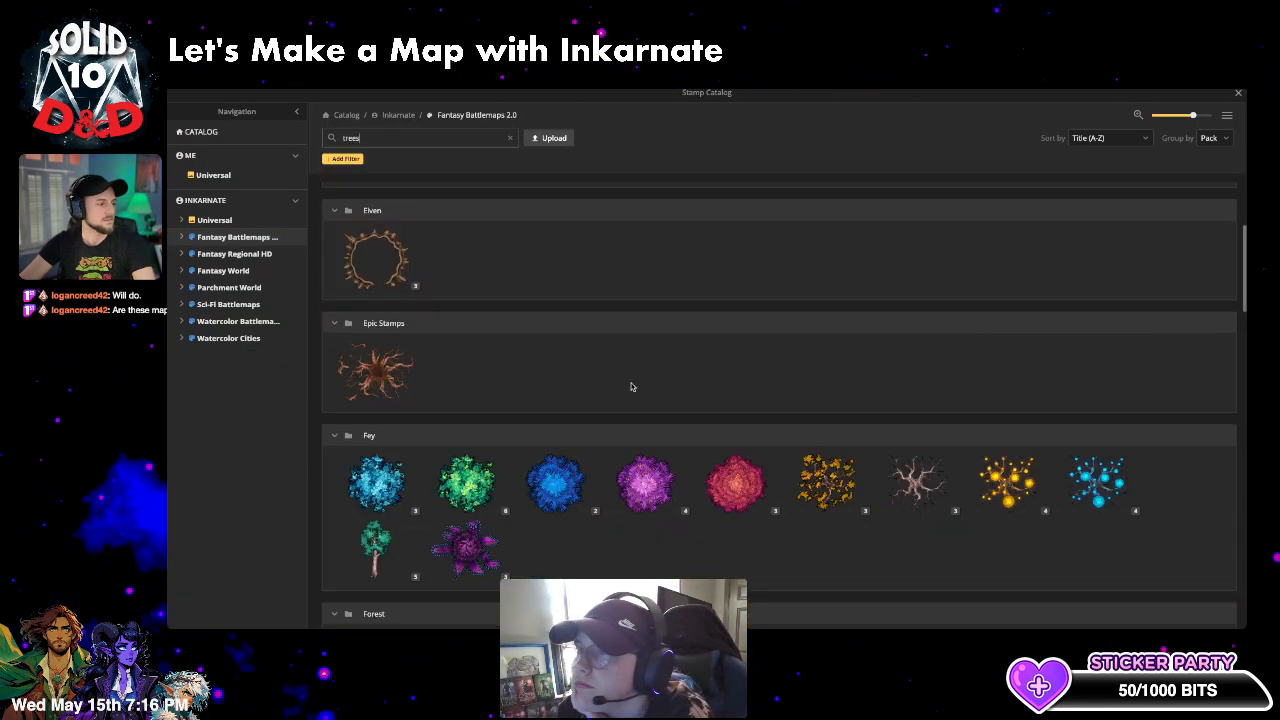
pyautogui.scroll(-3, 631, 387)
pyautogui.scroll(2, 632, 384)
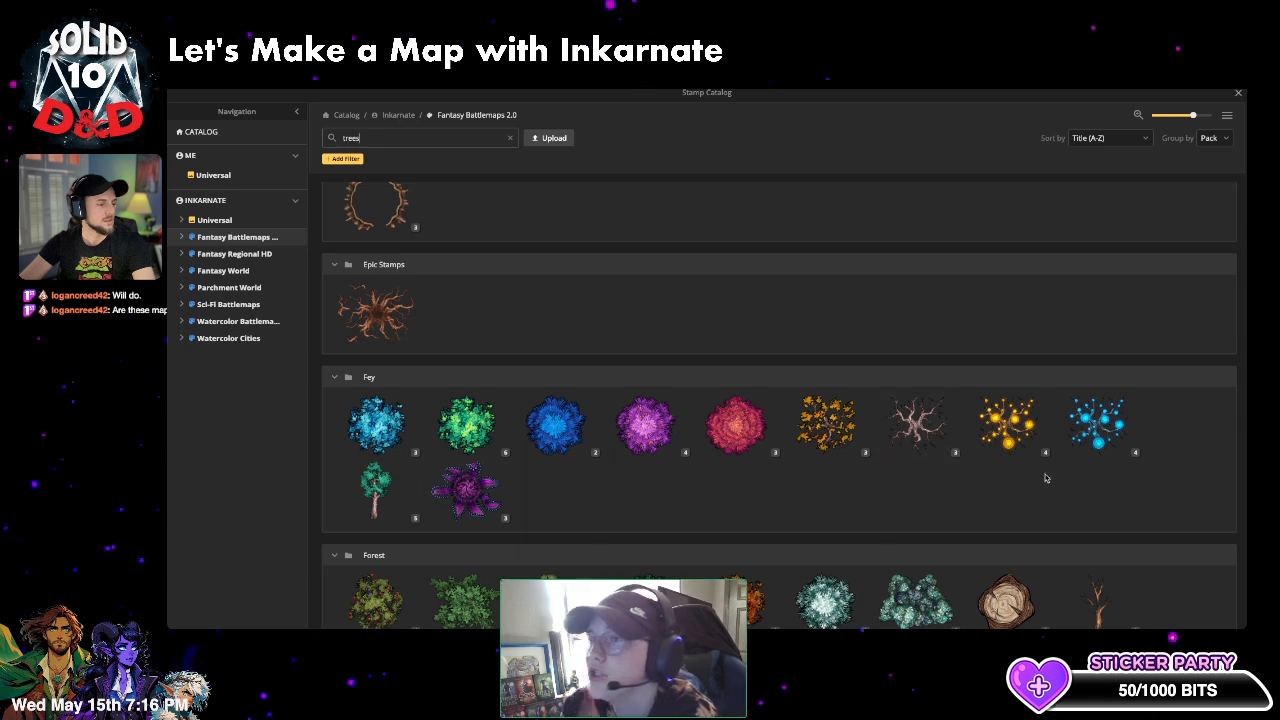
pyautogui.click(1098, 425)
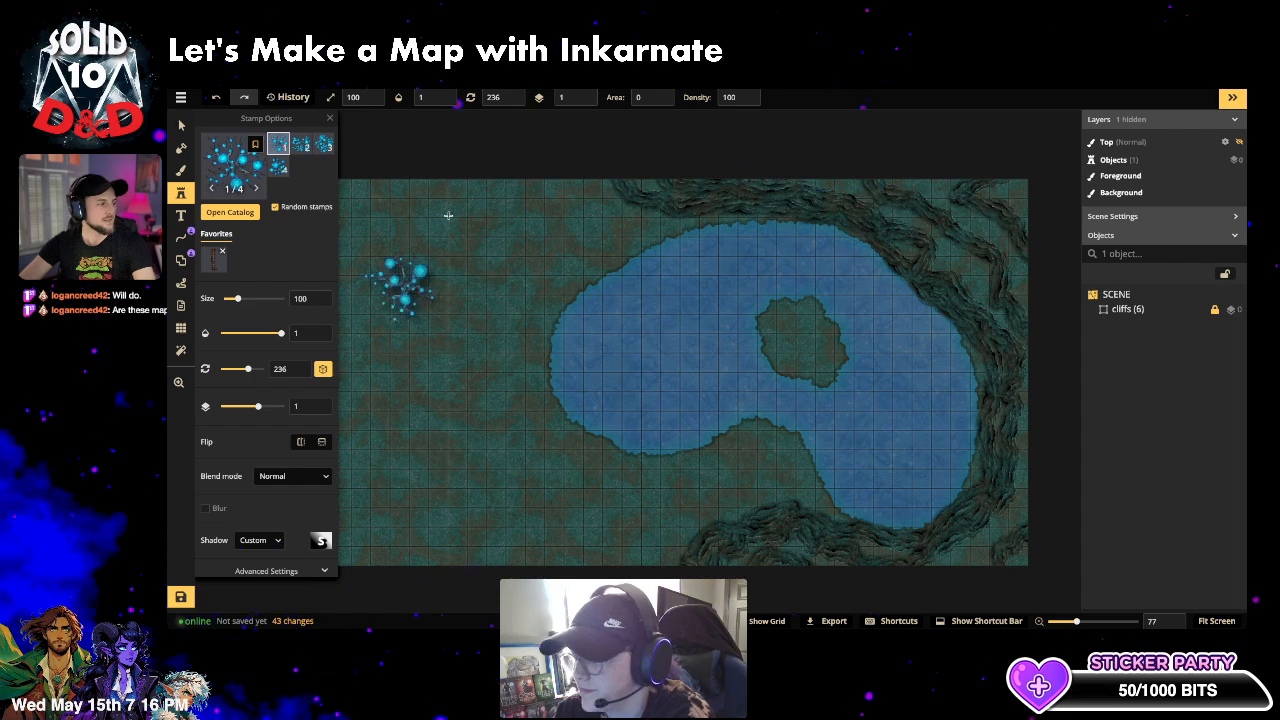
pyautogui.click(640, 310)
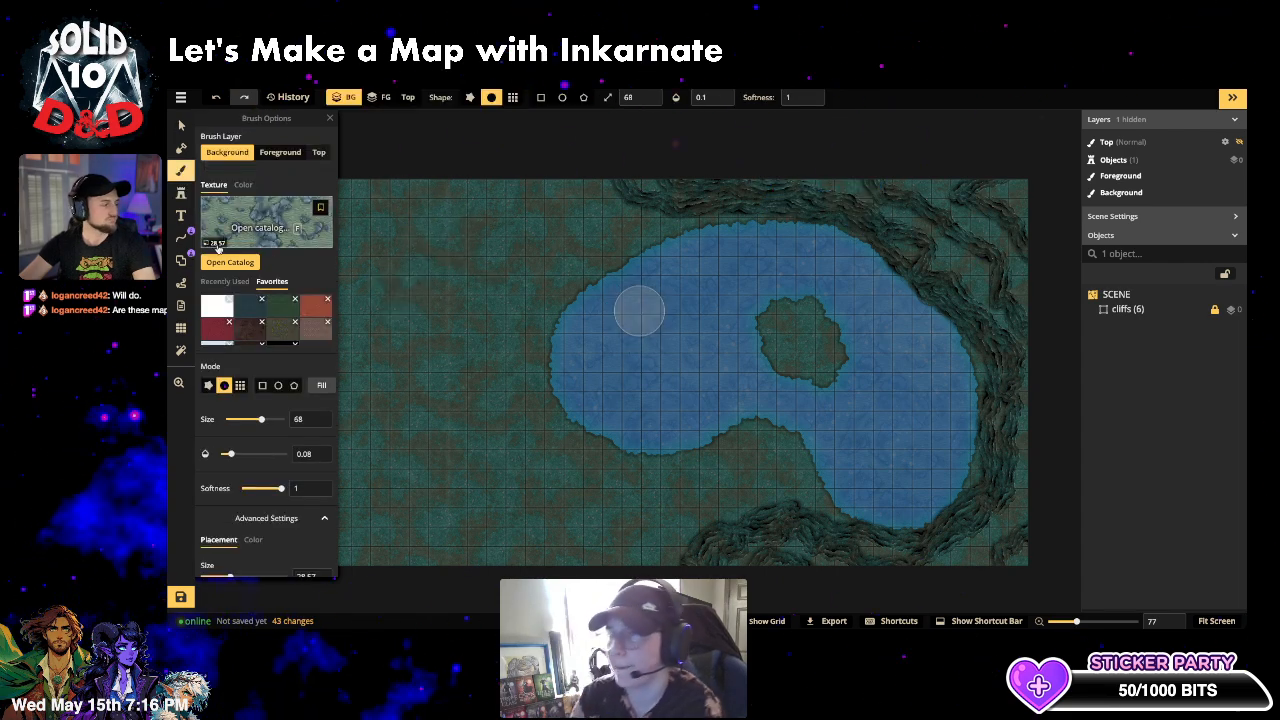
# - Replace the ocean texture search with 'fey' and choose a green Fey texture for the brush
pyautogui.click(281, 228)
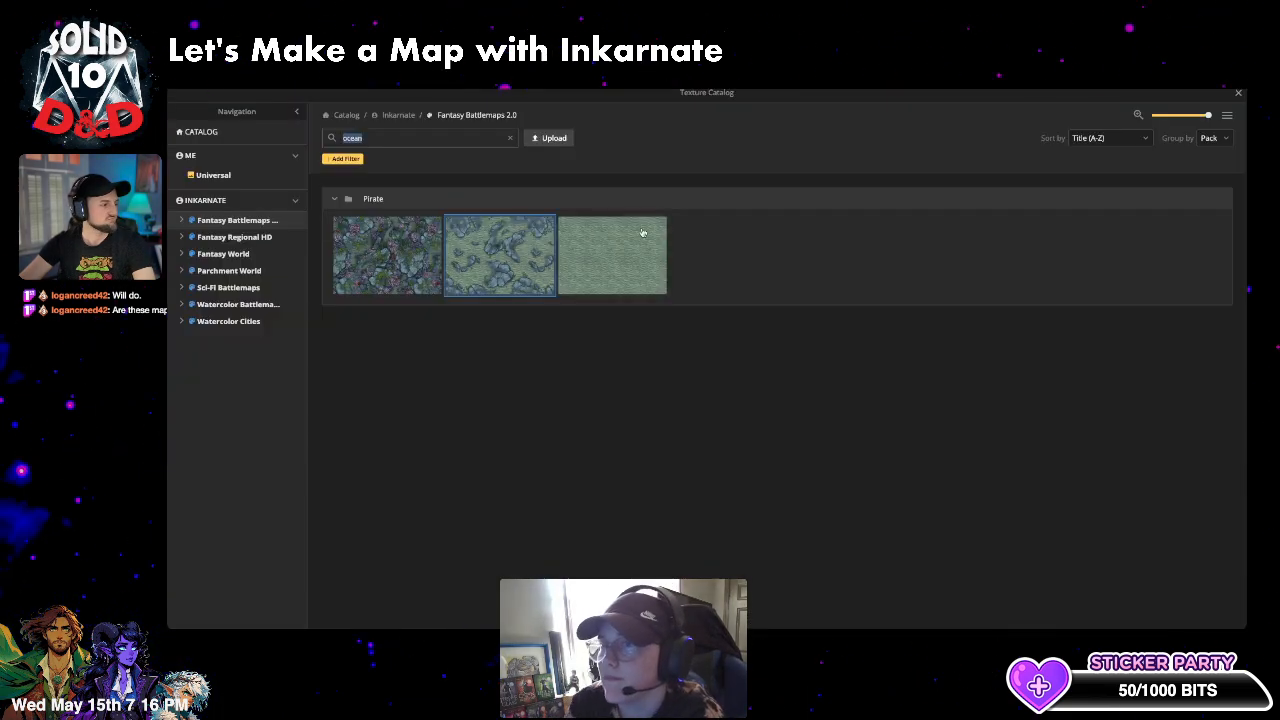
pyautogui.click(510, 139)
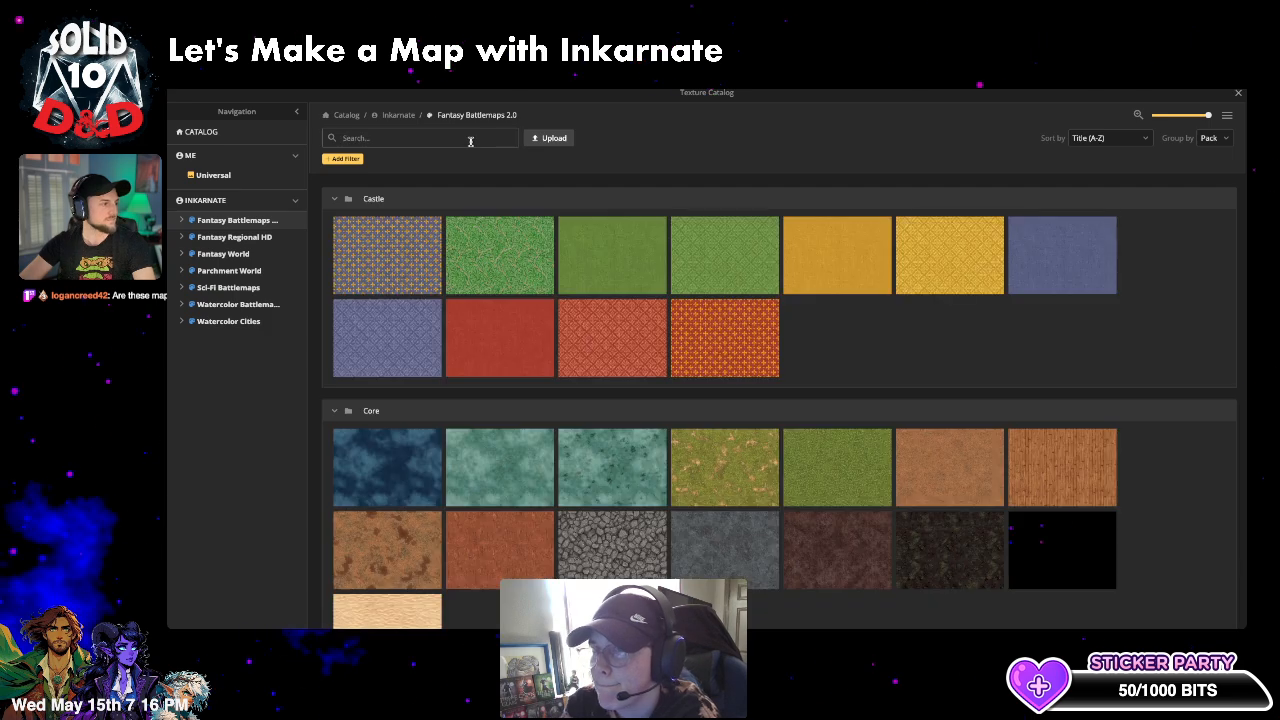
pyautogui.click(476, 141)
pyautogui.write('fey')
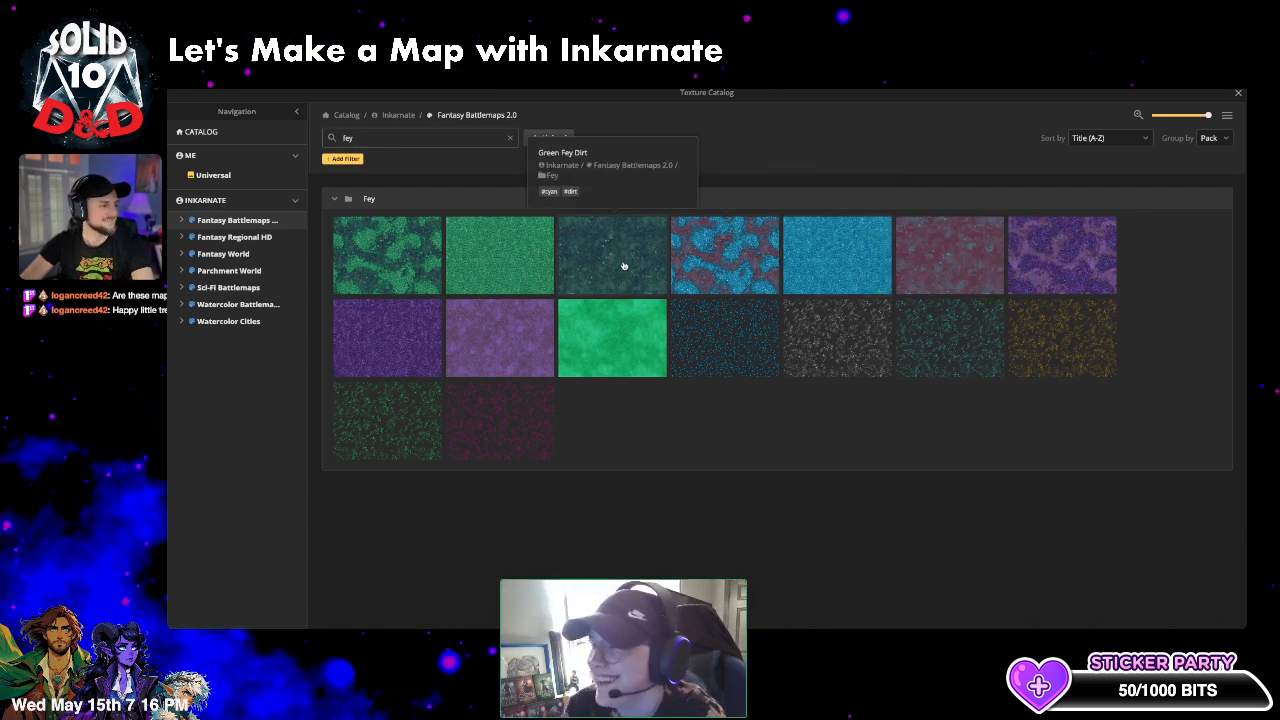
pyautogui.click(423, 272)
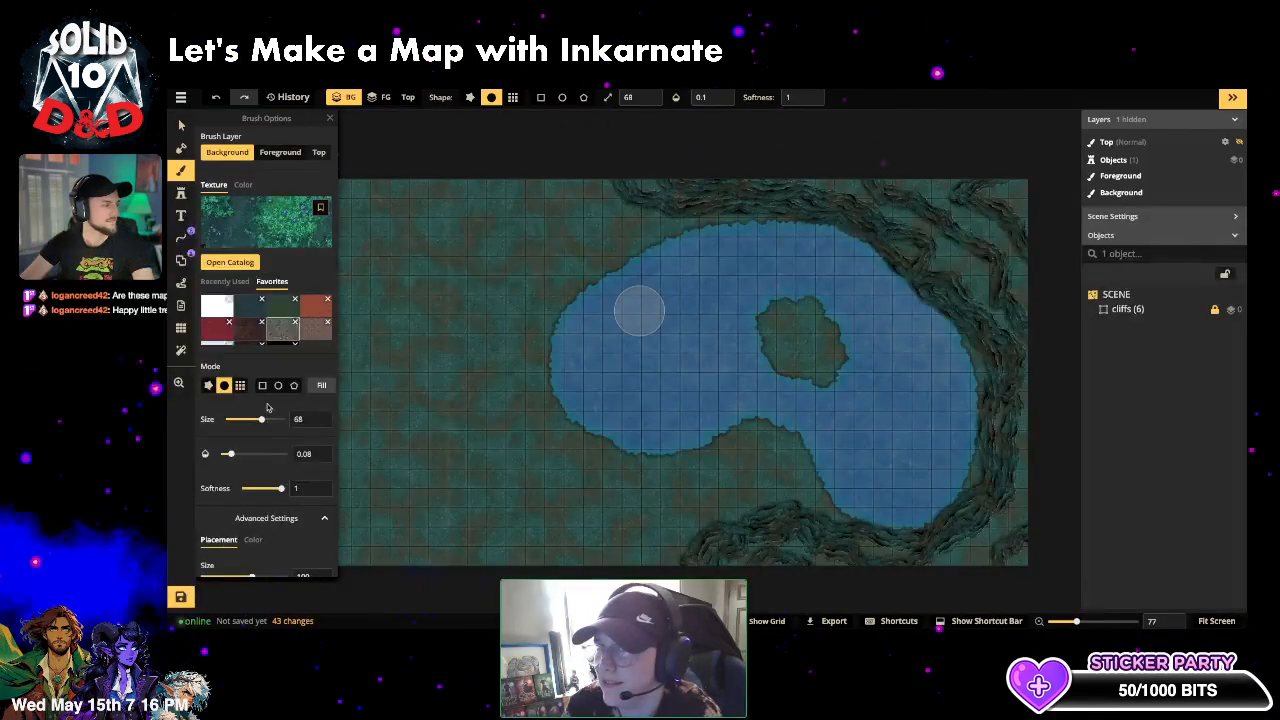
# - Scale the grass texture down to 44.68 and paint onto the Foreground layer
pyautogui.scroll(-1, 268, 535)
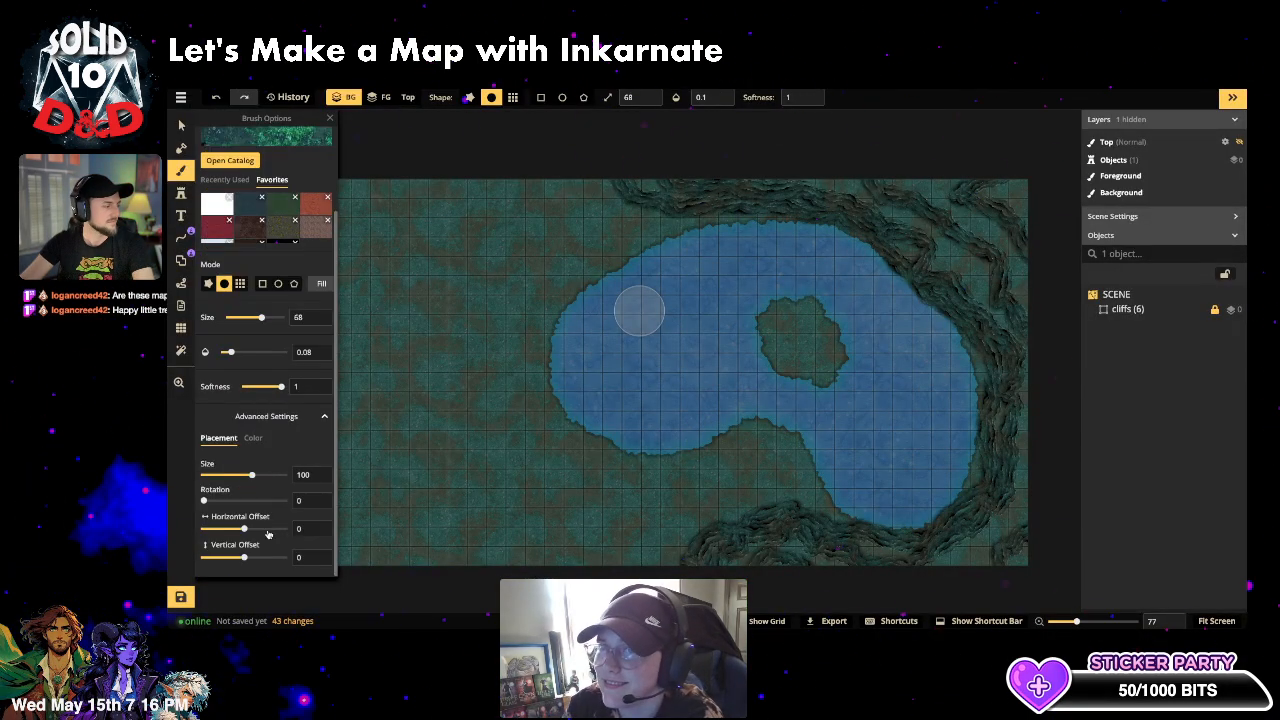
pyautogui.moveTo(252, 476); pyautogui.dragTo(224, 502)
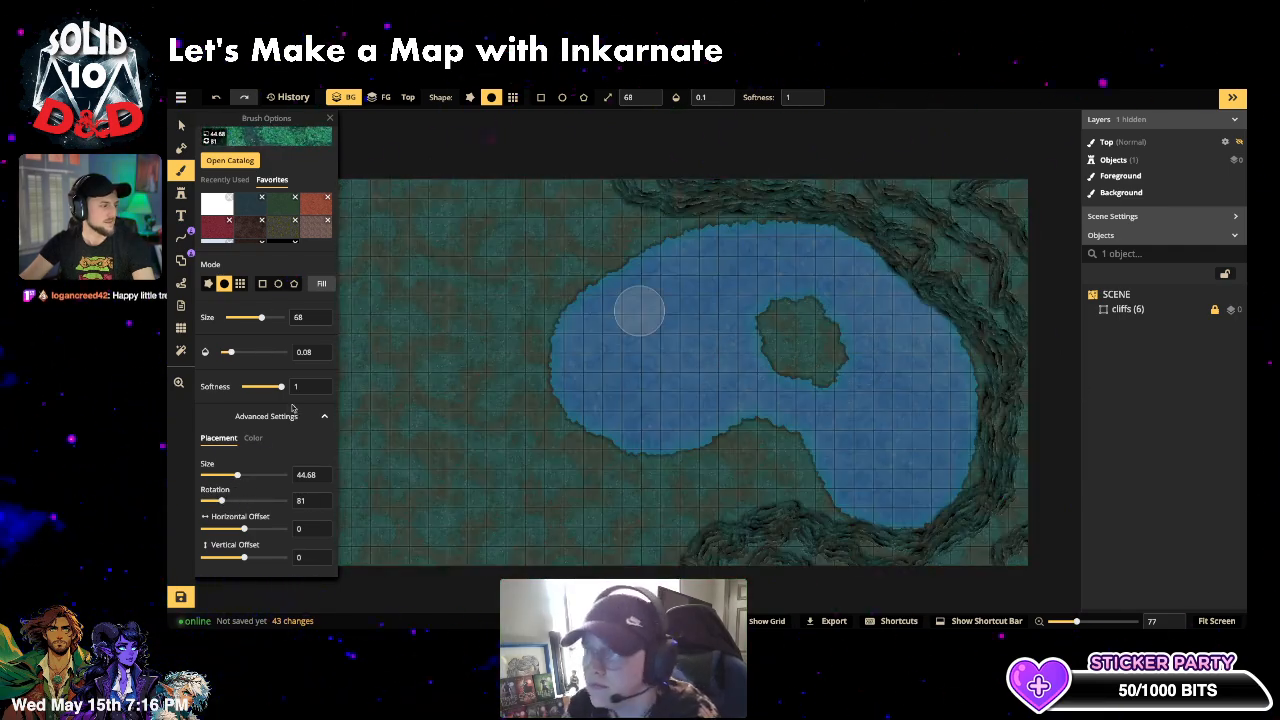
pyautogui.scroll(2, 263, 166)
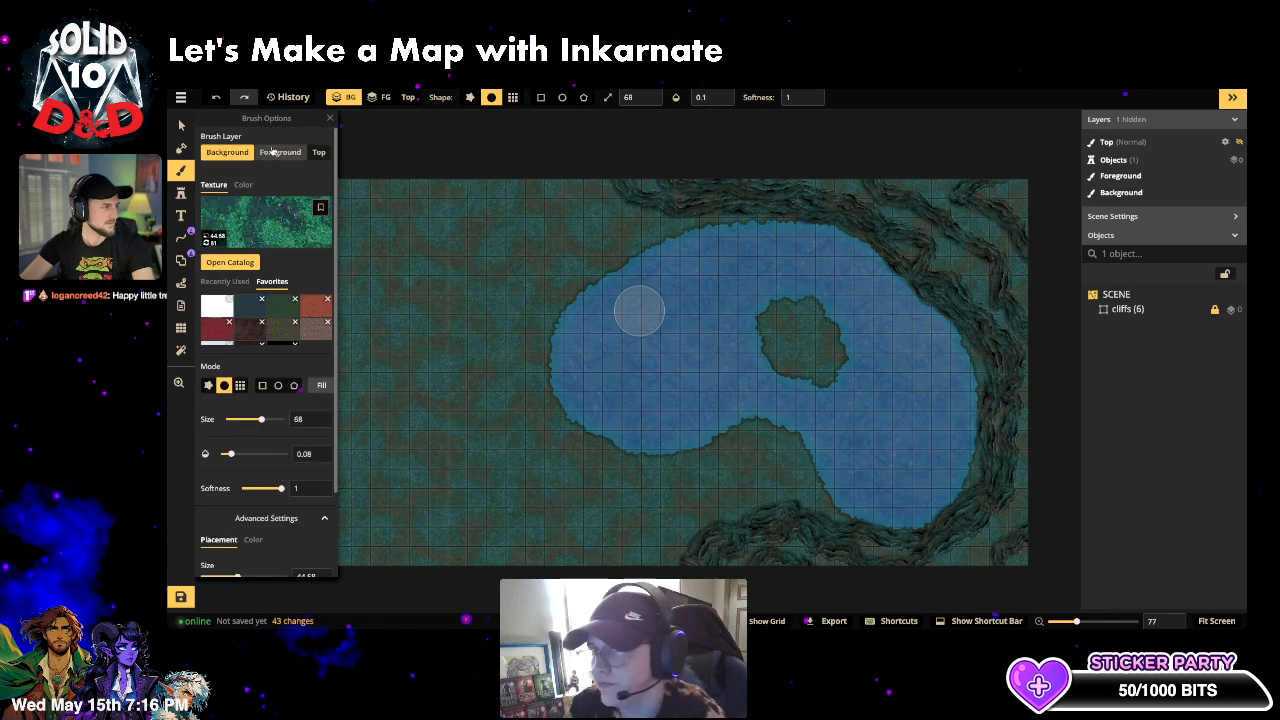
pyautogui.click(280, 152)
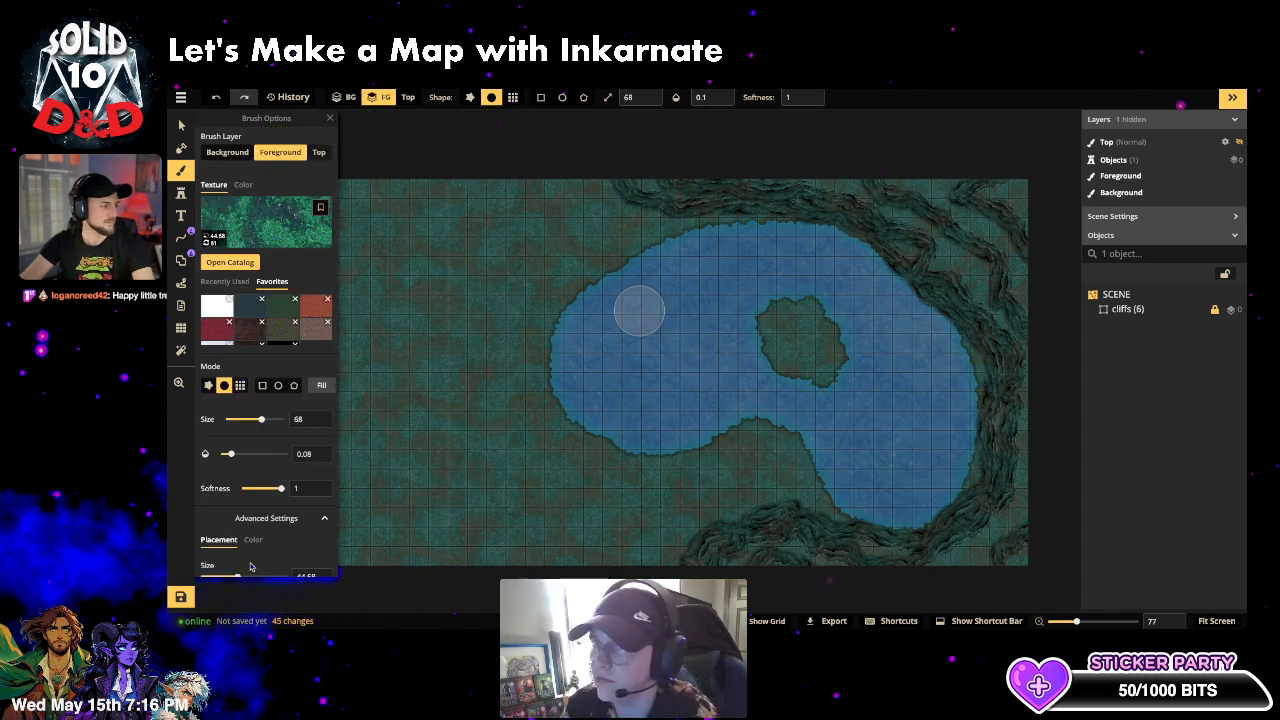
pyautogui.scroll(-2, 252, 557)
# - Rotate the grass texture, raise its opacity, and fill the land with green grass twice
pyautogui.click(244, 524)
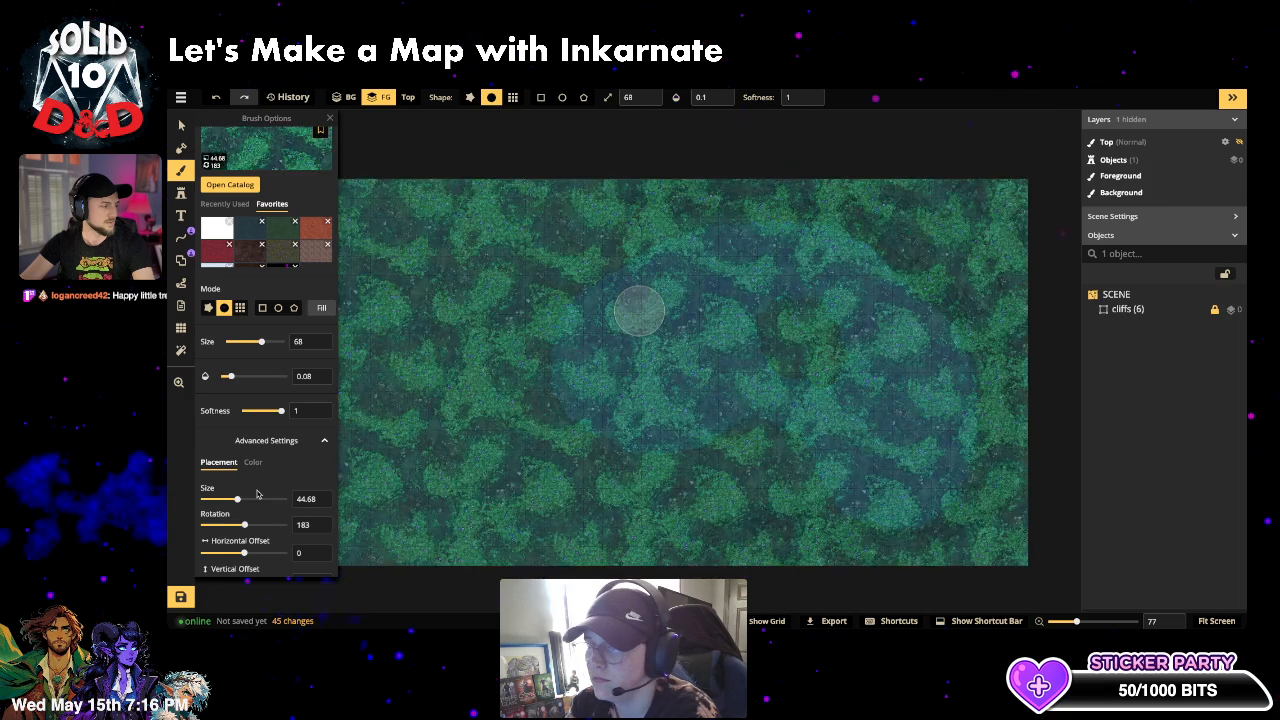
pyautogui.click(321, 308)
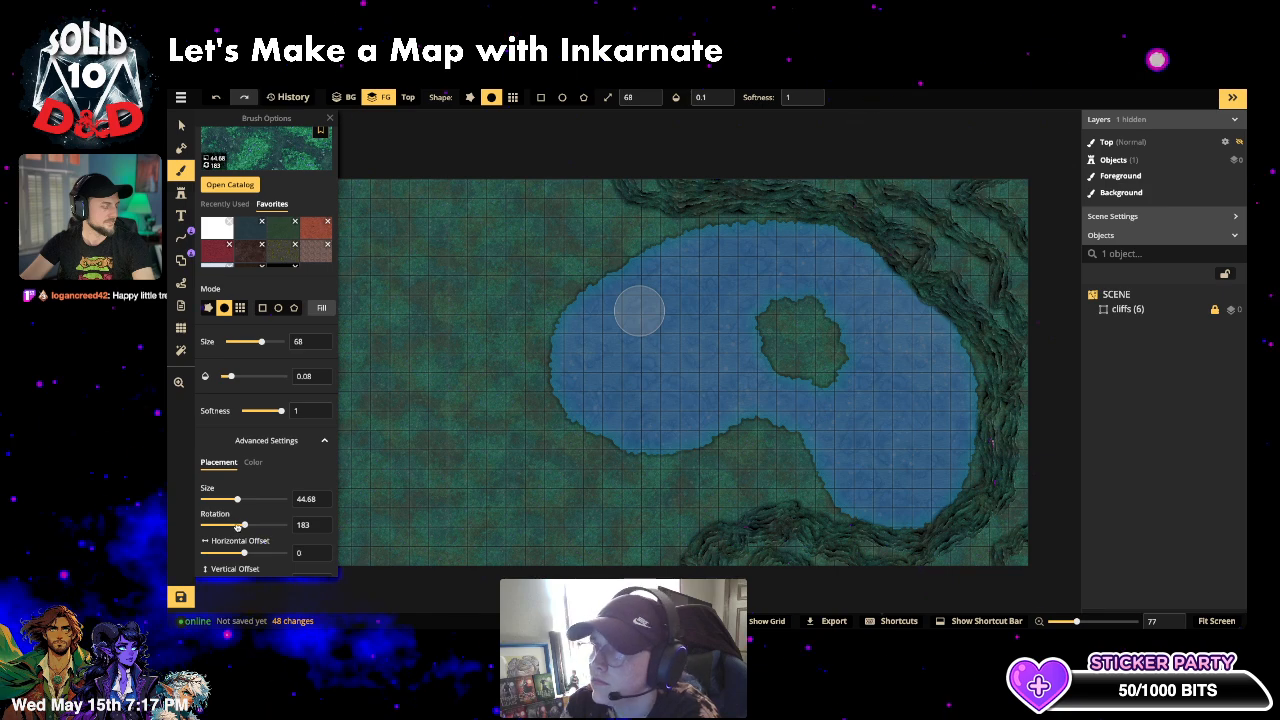
pyautogui.click(216, 525)
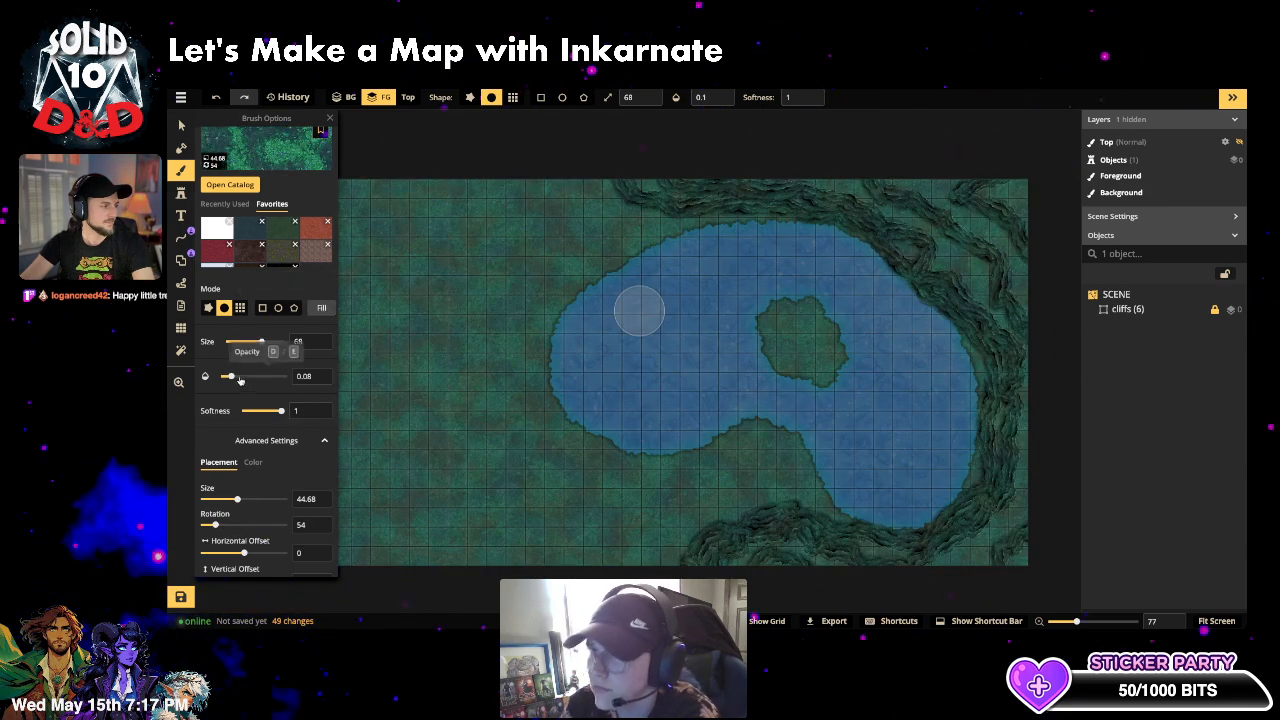
pyautogui.moveTo(229, 376); pyautogui.dragTo(240, 377)
pyautogui.click(321, 308)
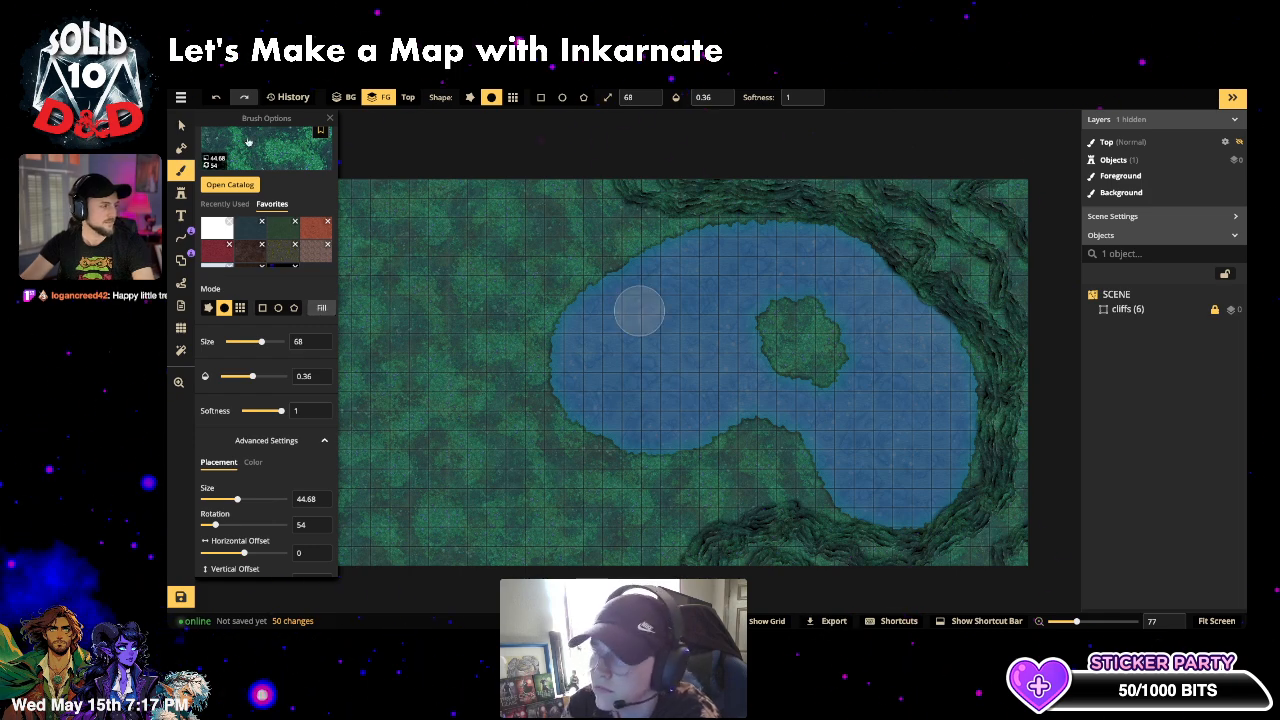
# - Switch the brush to Purple Fey Grass at 0.1 opacity
pyautogui.click(315, 172)
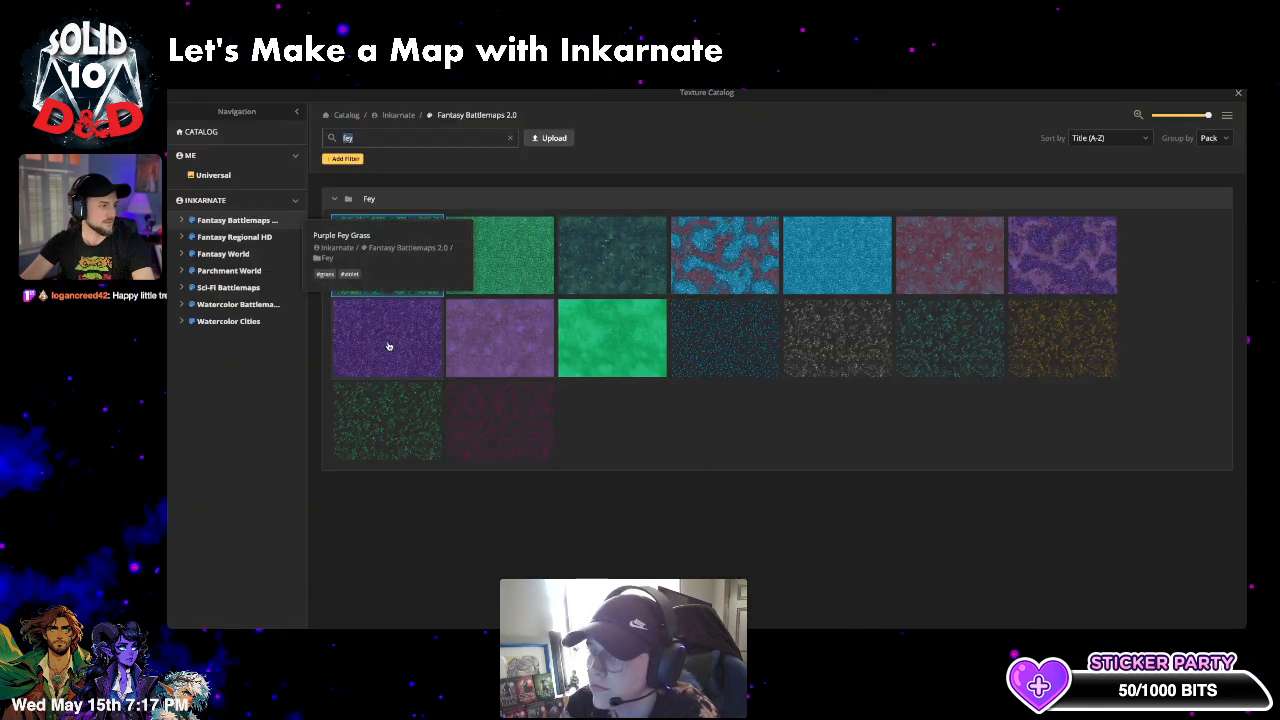
pyautogui.click(389, 346)
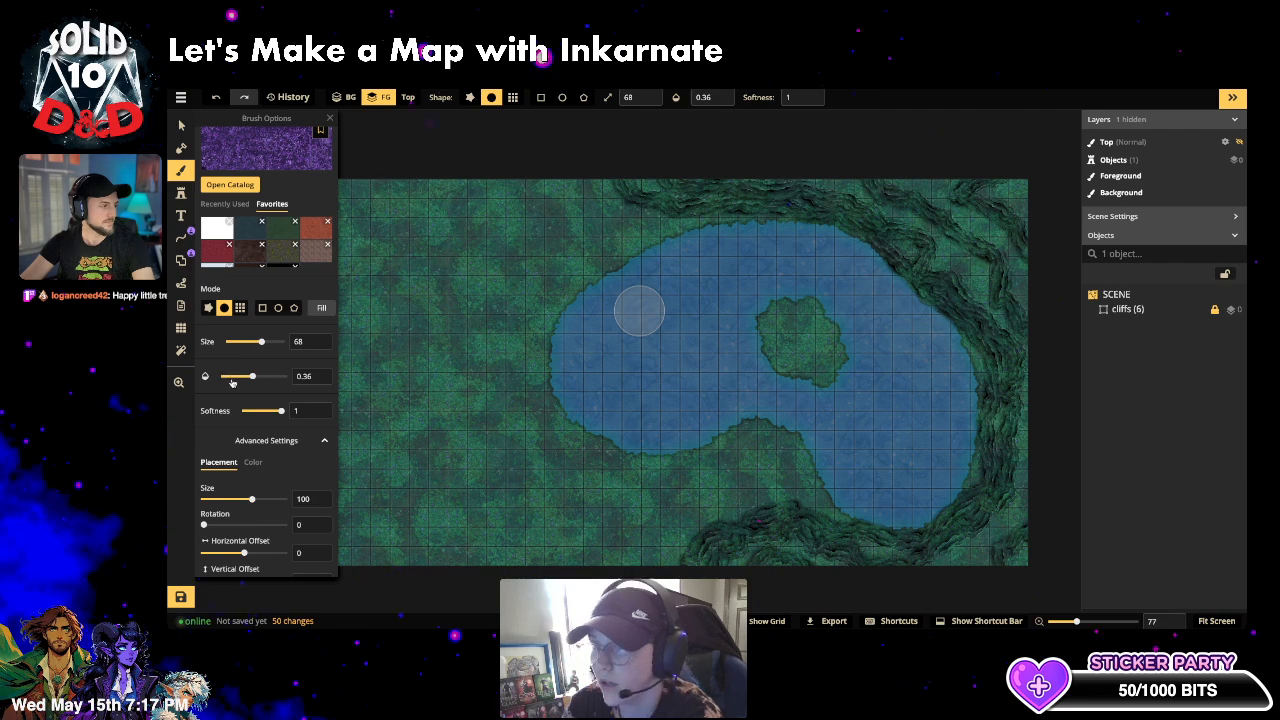
pyautogui.click(231, 378)
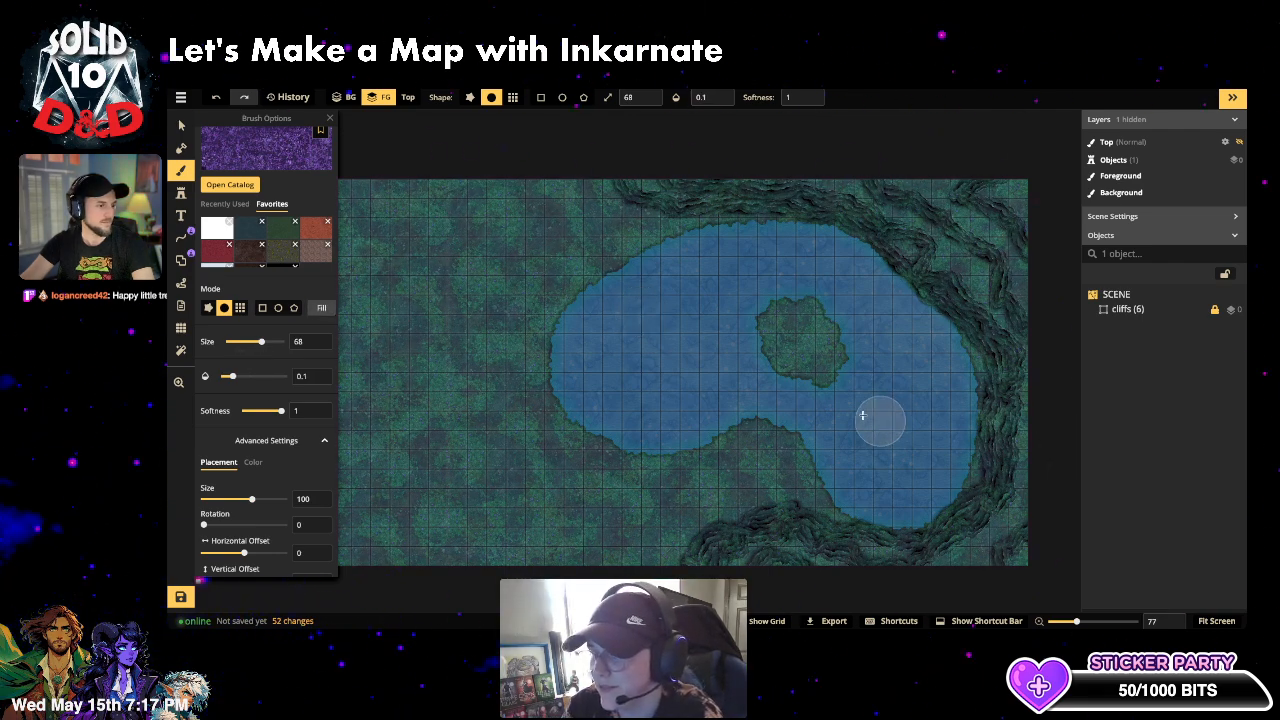
pyautogui.scroll(2, 876, 419)
pyautogui.scroll(-3, 848, 406)
pyautogui.scroll(-2, 751, 428)
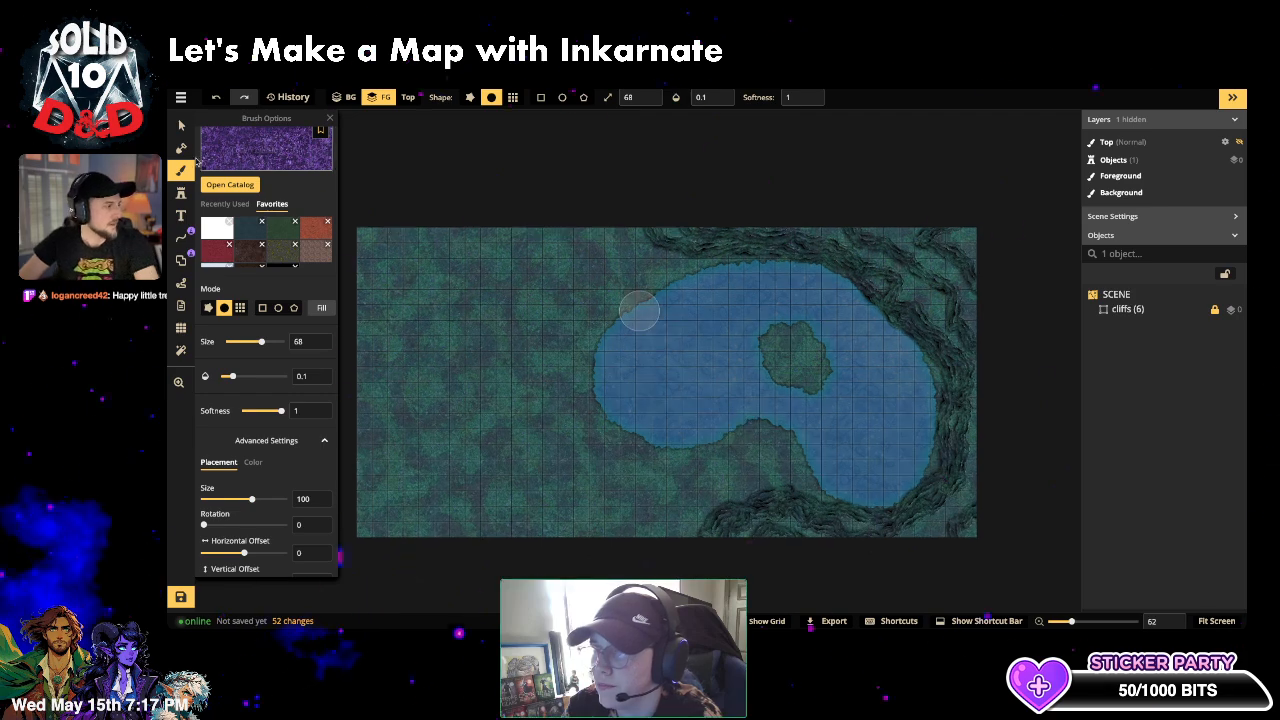
pyautogui.click(181, 192)
pyautogui.click(235, 165)
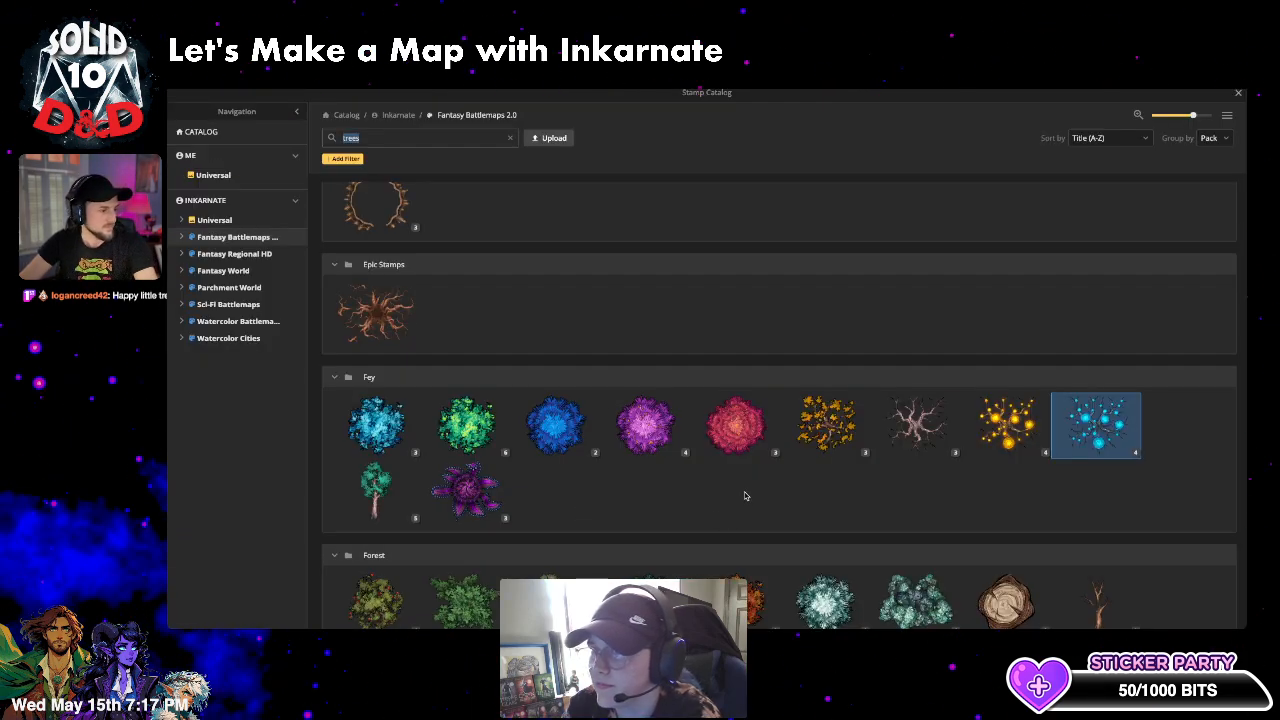
# - Place a purple Violent Delights stamp at size 60 in the map's upper-left corner
pyautogui.scroll(-1, 744, 496)
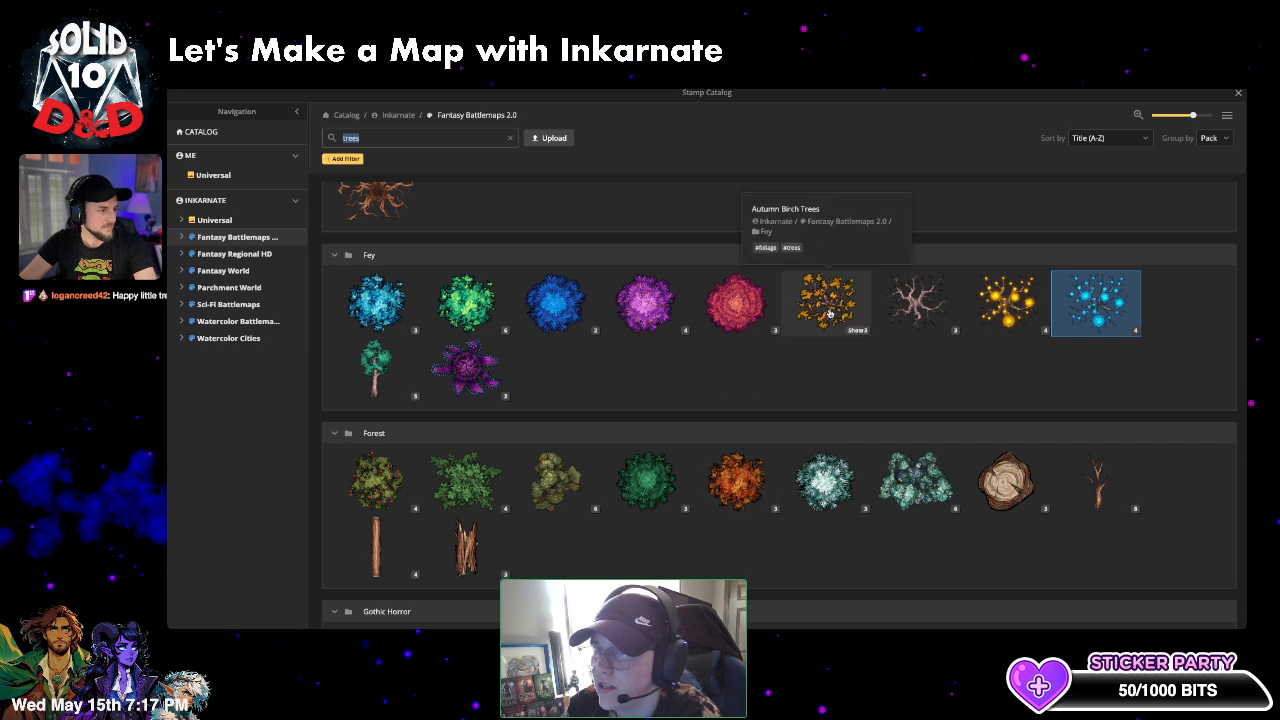
pyautogui.click(494, 398)
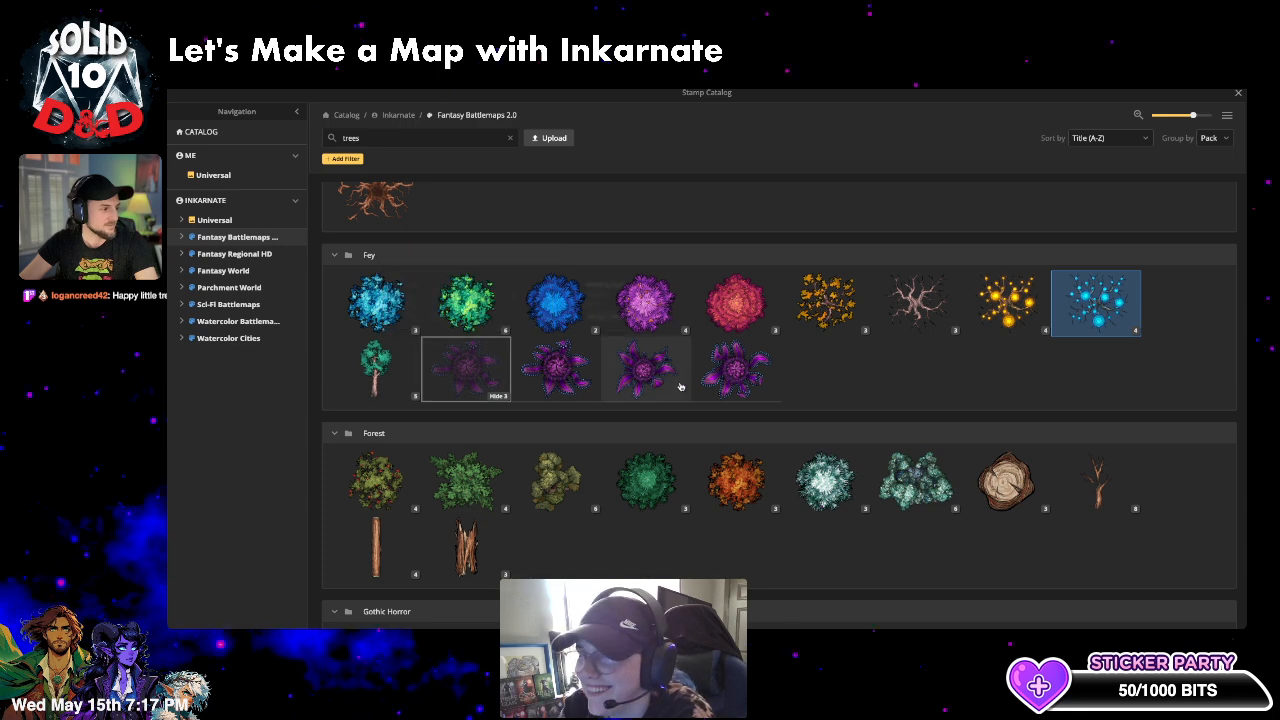
pyautogui.click(715, 384)
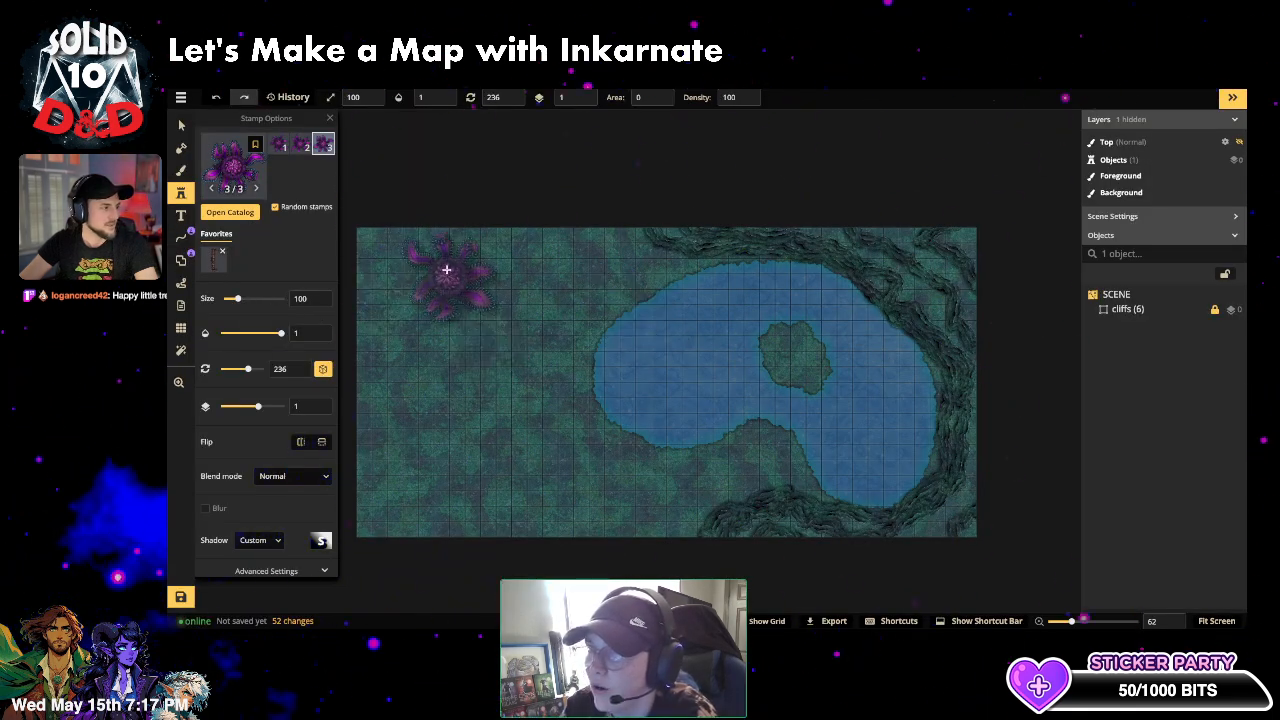
pyautogui.click(640, 310)
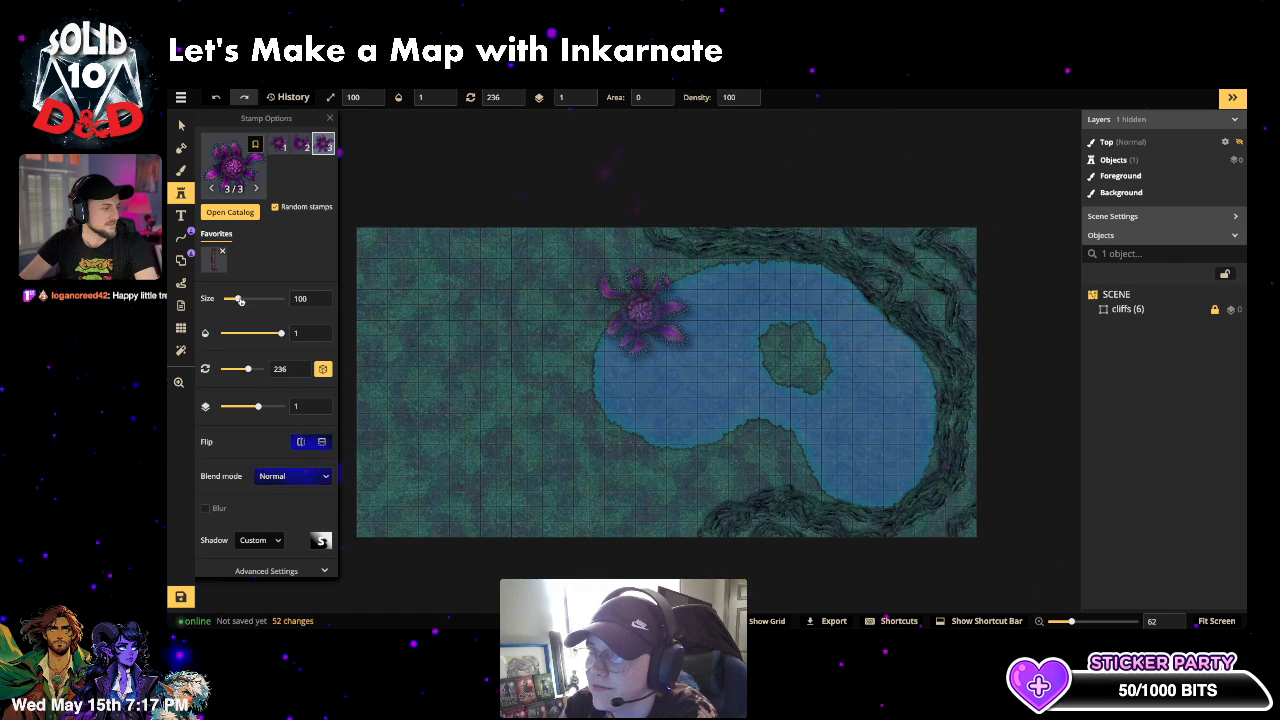
pyautogui.moveTo(240, 300); pyautogui.dragTo(231, 299)
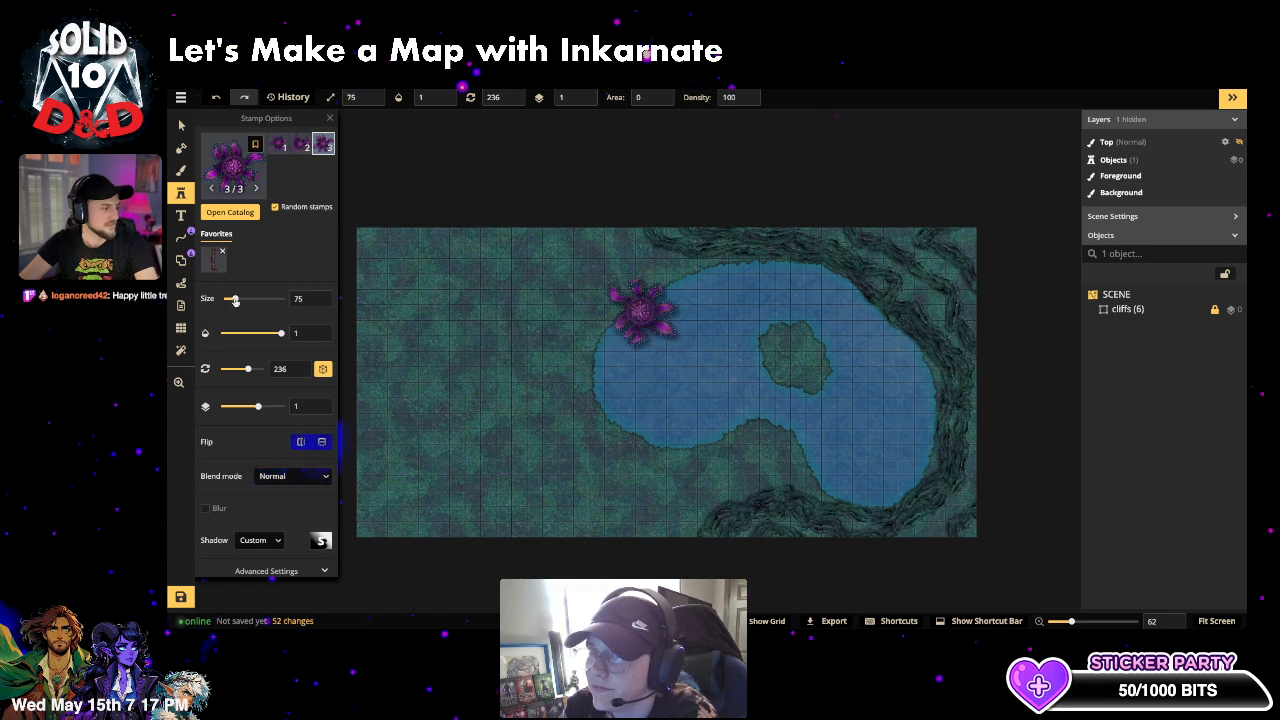
pyautogui.click(415, 268)
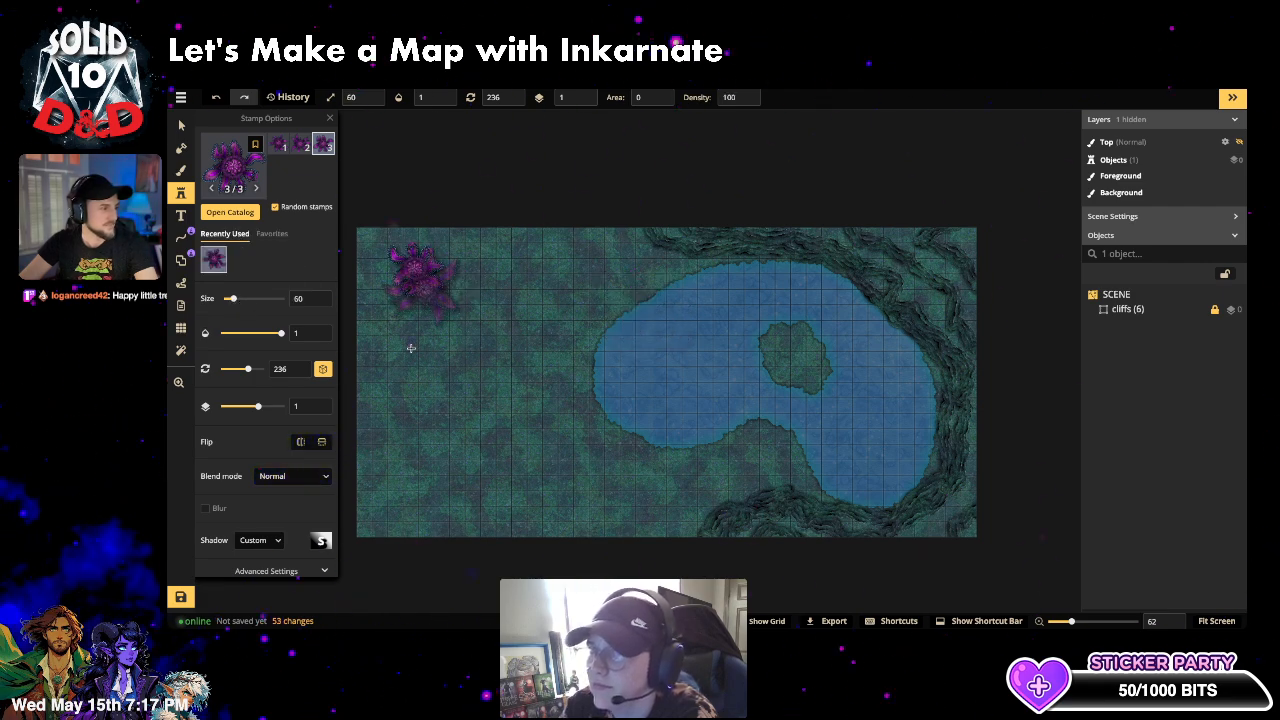
# - Choose the cyan Fey orb-tree stamp, then return to the stamp catalog
pyautogui.click(233, 180)
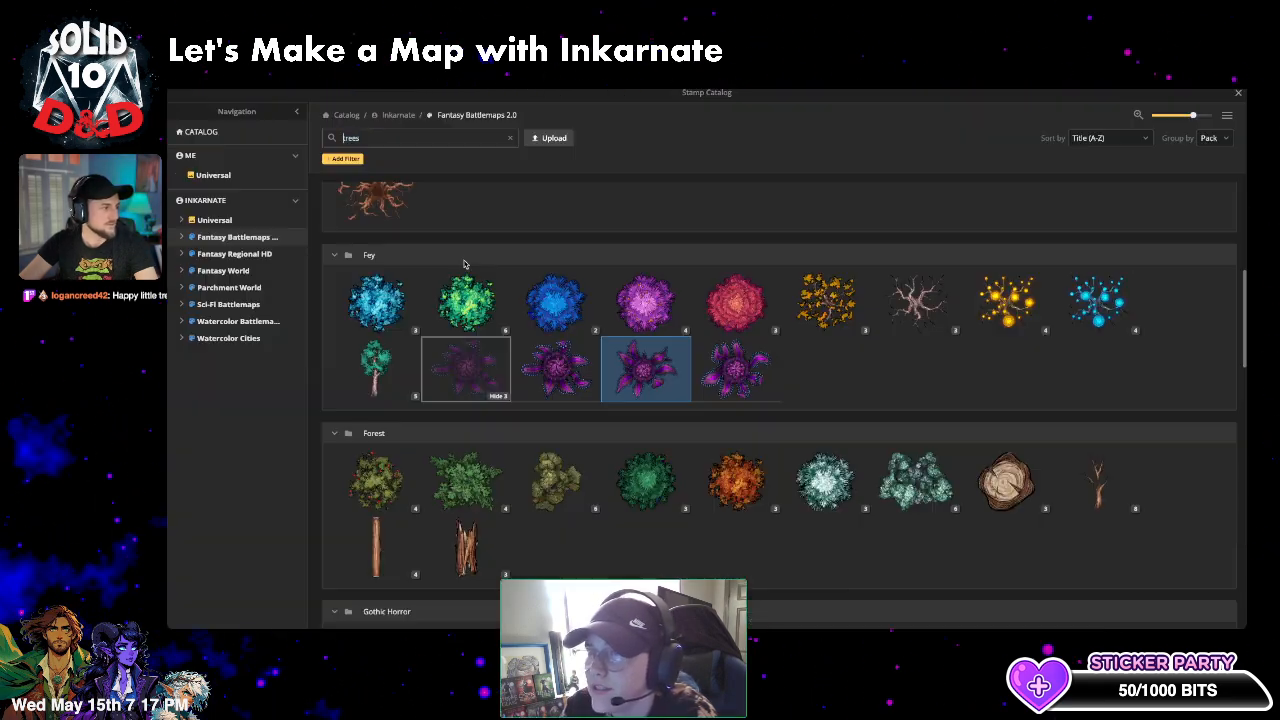
pyautogui.click(1126, 313)
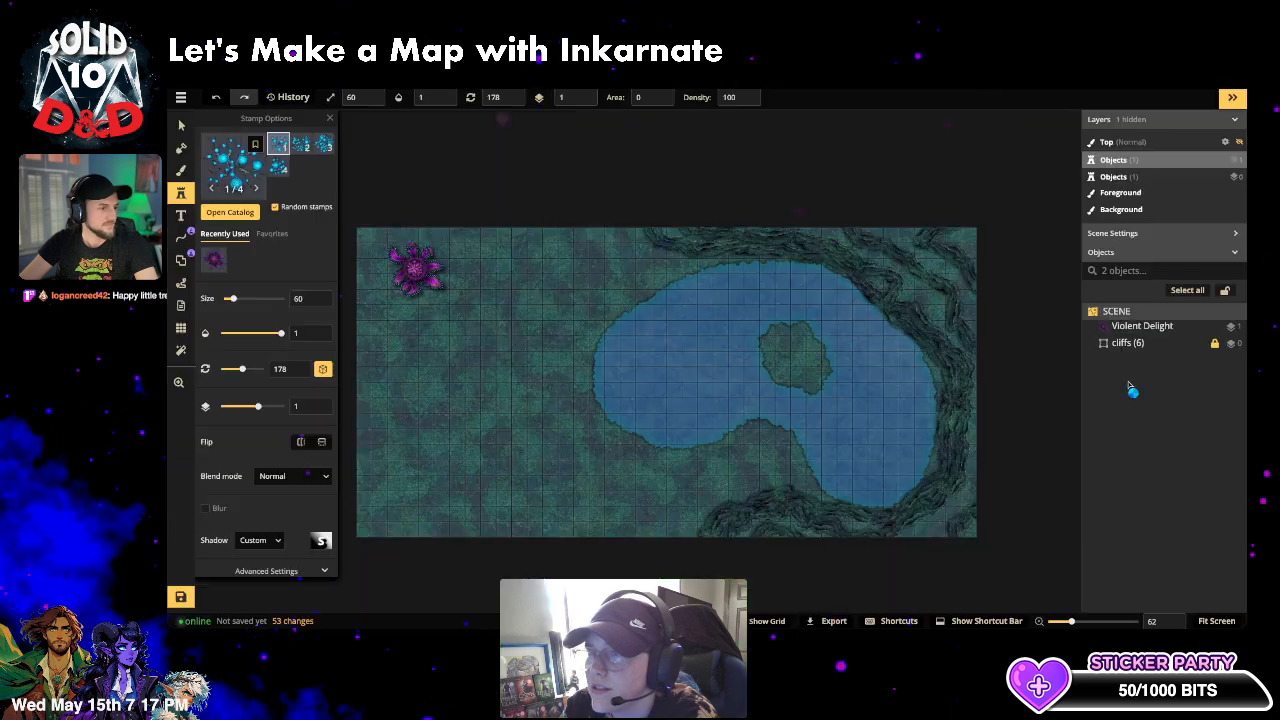
pyautogui.click(246, 186)
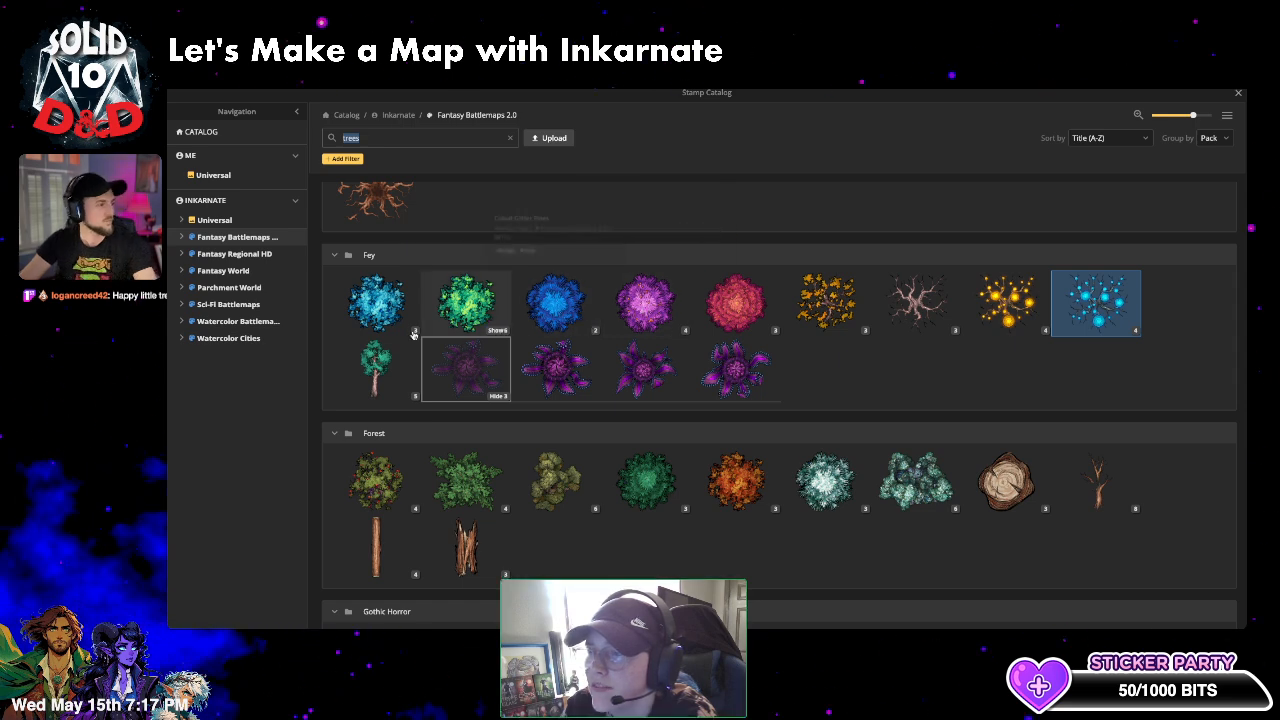
# - Place Fuchsia Glitter Pines on the lake island and the lake's upper-left shore
pyautogui.scroll(3, 500, 319)
pyautogui.scroll(2, 500, 319)
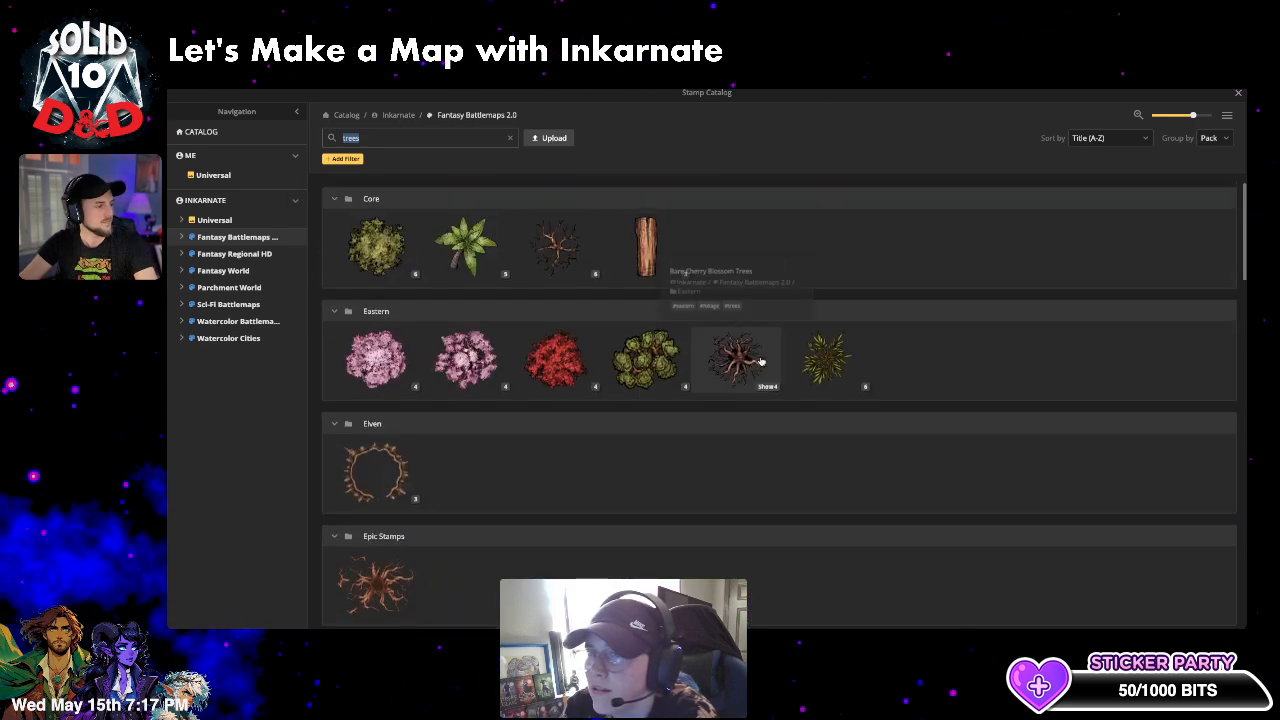
pyautogui.scroll(-6, 680, 354)
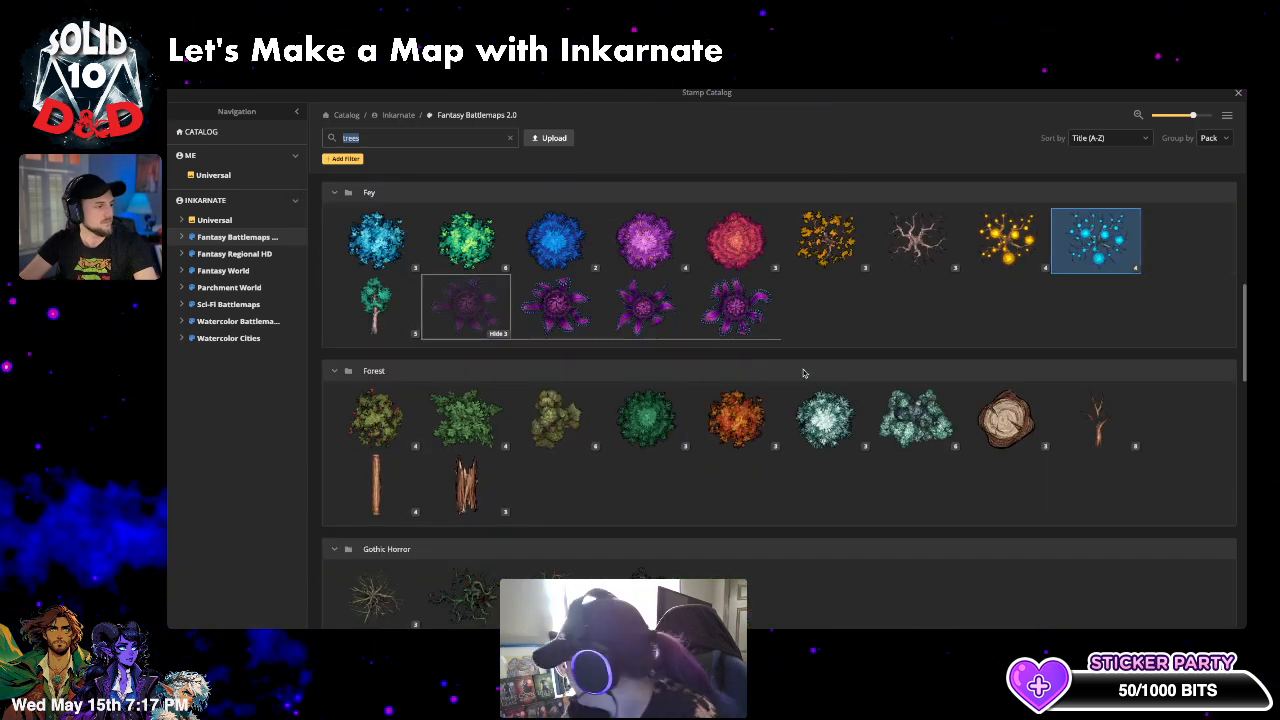
pyautogui.click(866, 266)
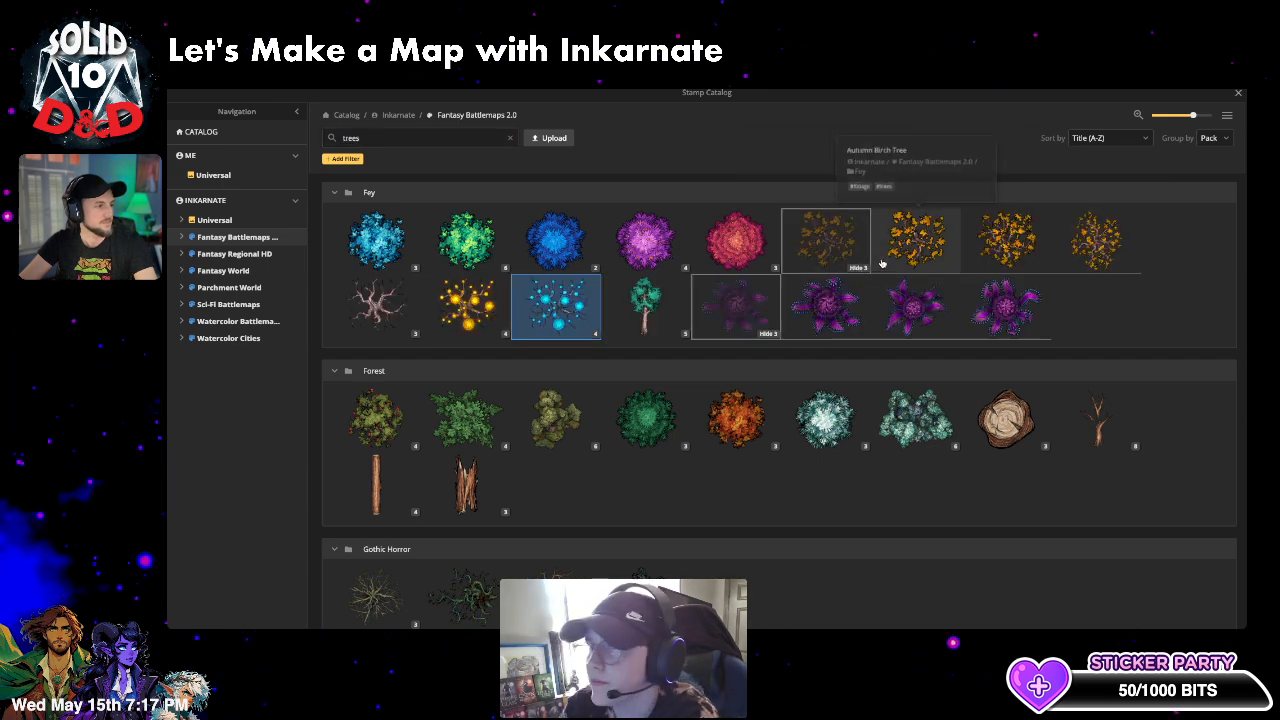
pyautogui.click(716, 258)
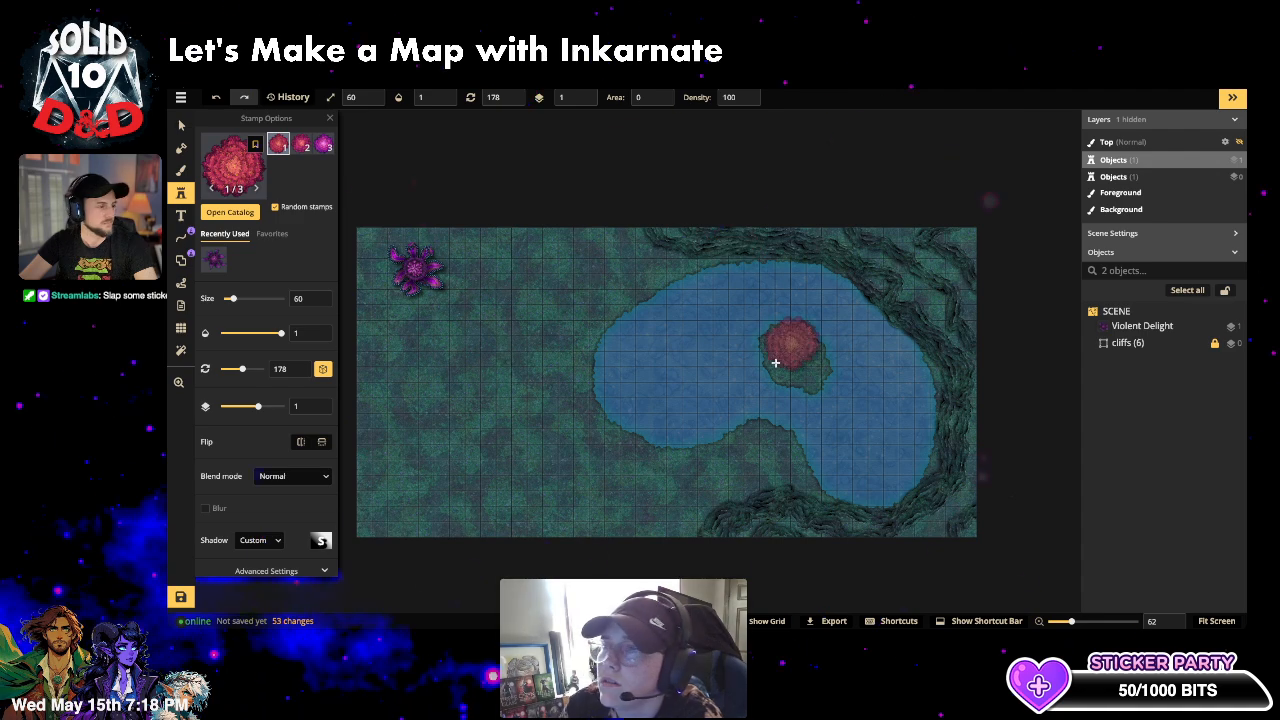
pyautogui.click(789, 349)
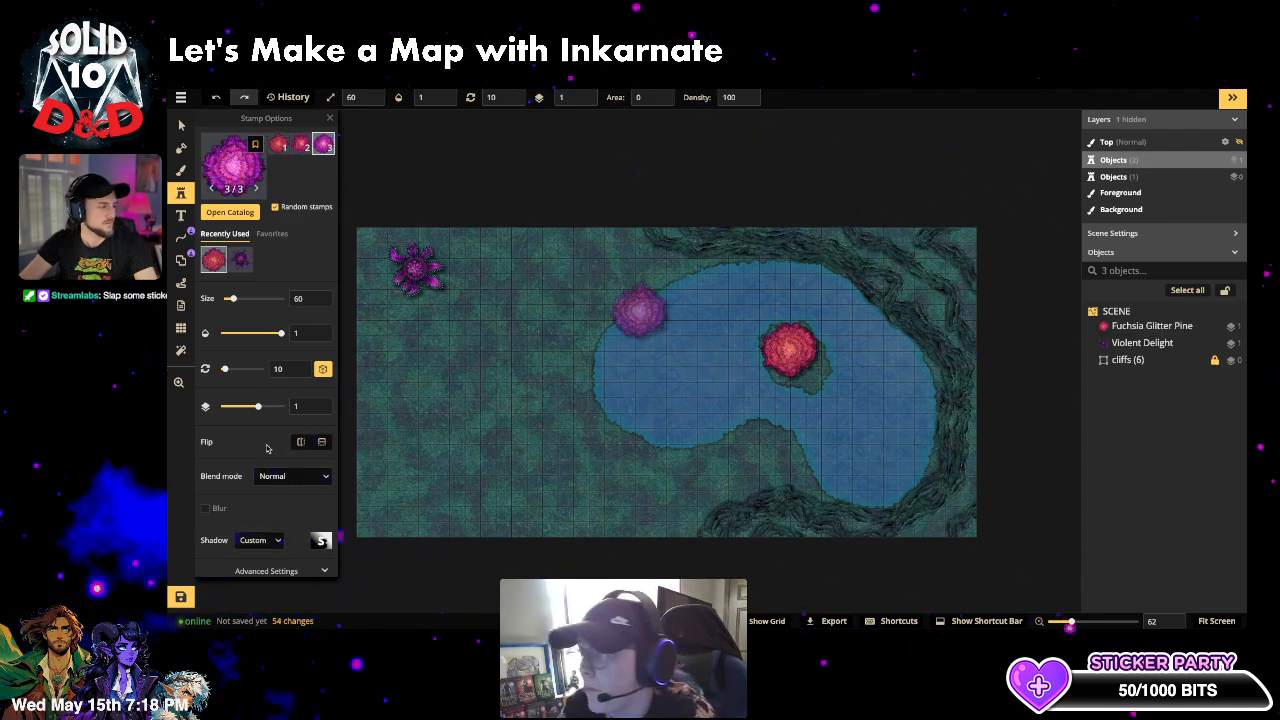
pyautogui.click(638, 311)
# - Set stamping to scatter in clusters with Area raised to 79
pyautogui.scroll(-1, 283, 550)
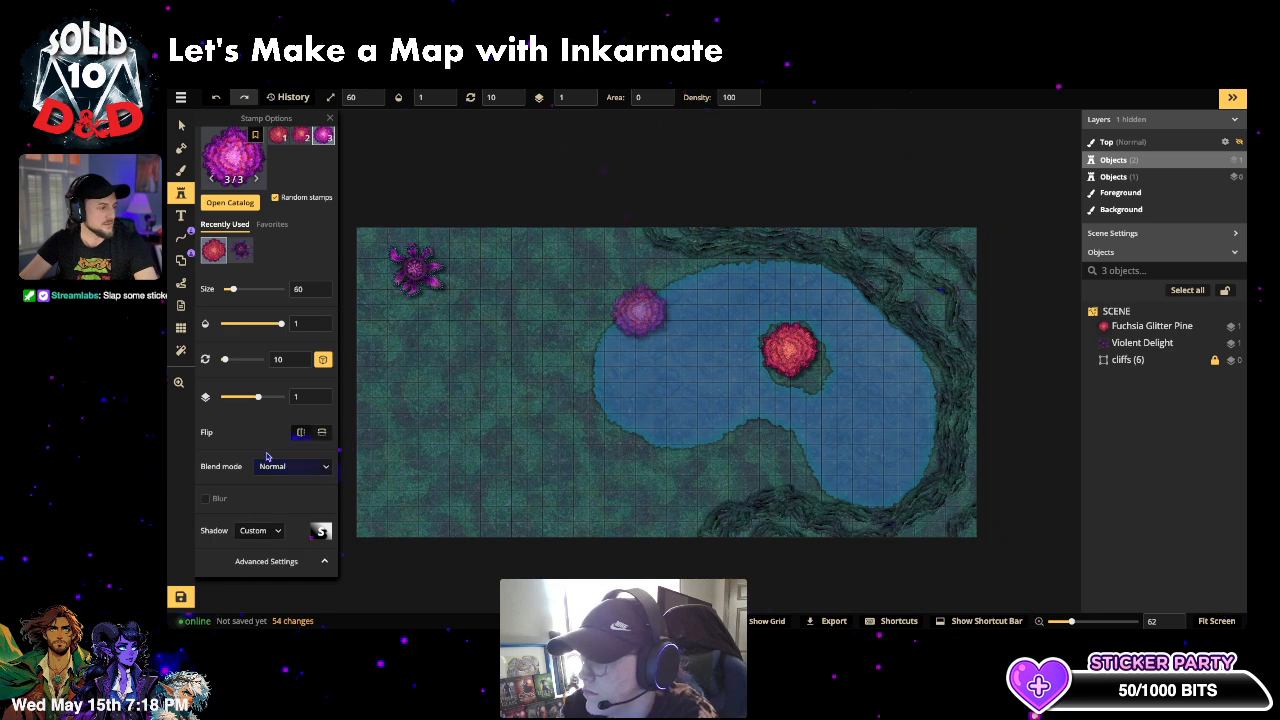
pyautogui.scroll(-3, 266, 456)
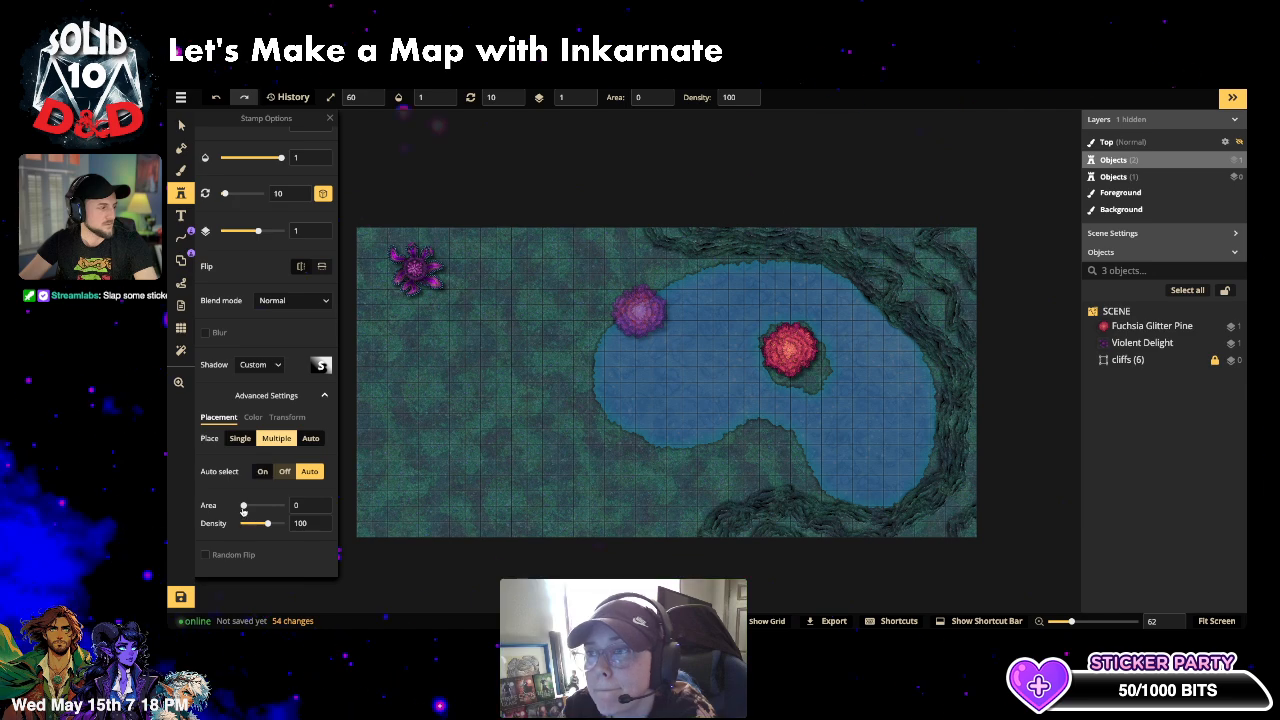
pyautogui.moveTo(243, 509); pyautogui.dragTo(280, 525)
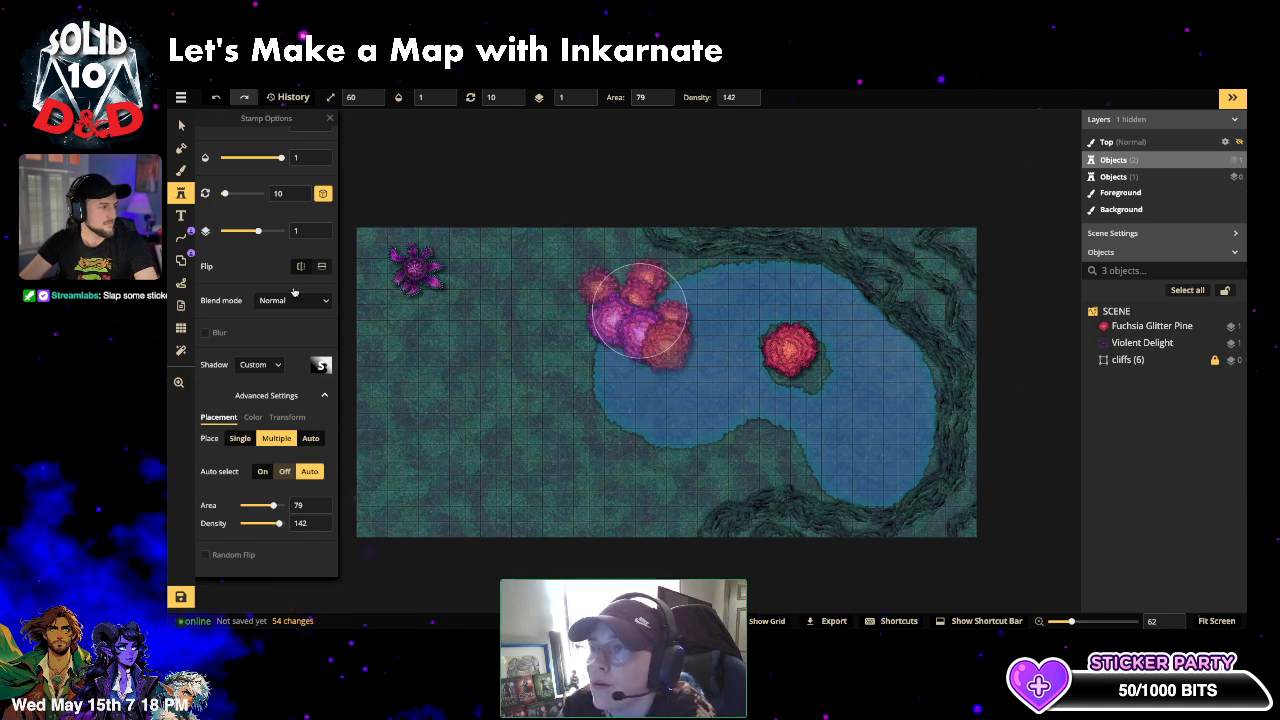
# - Halve the stamp size to 30 and scatter fuchsia pines along the map's upper-left
pyautogui.scroll(3, 265, 173)
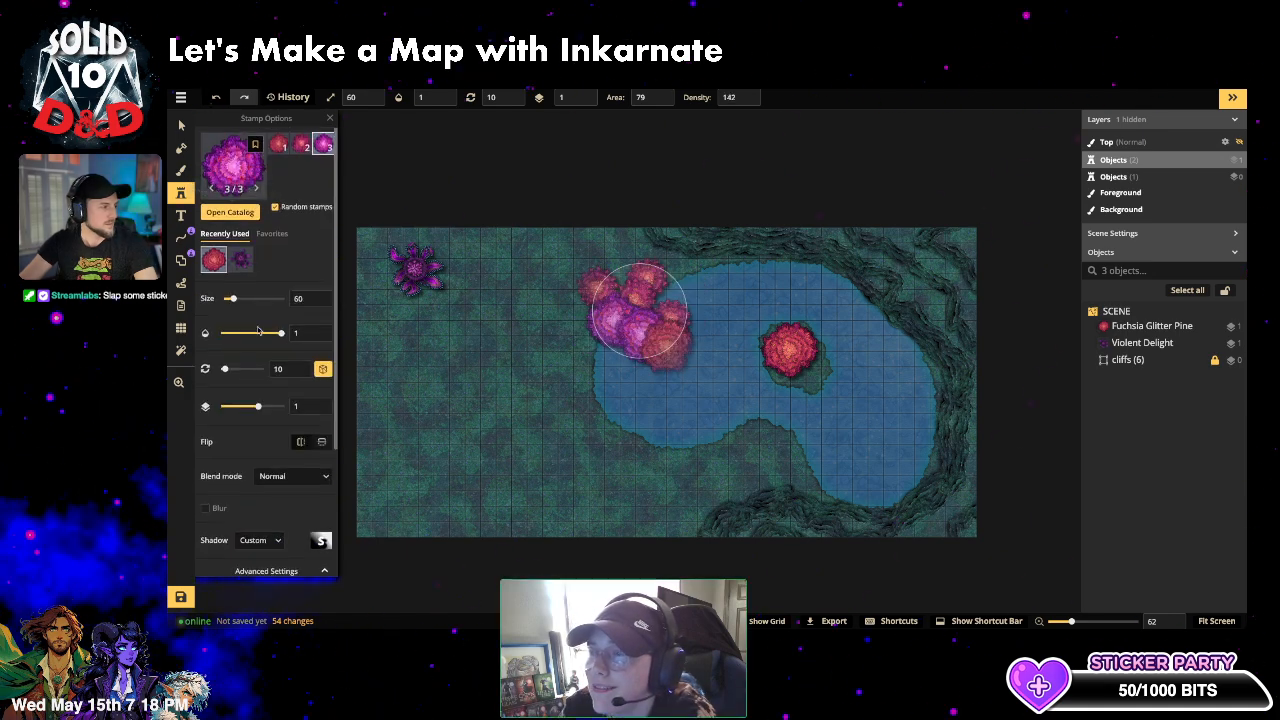
pyautogui.moveTo(232, 299); pyautogui.dragTo(228, 323)
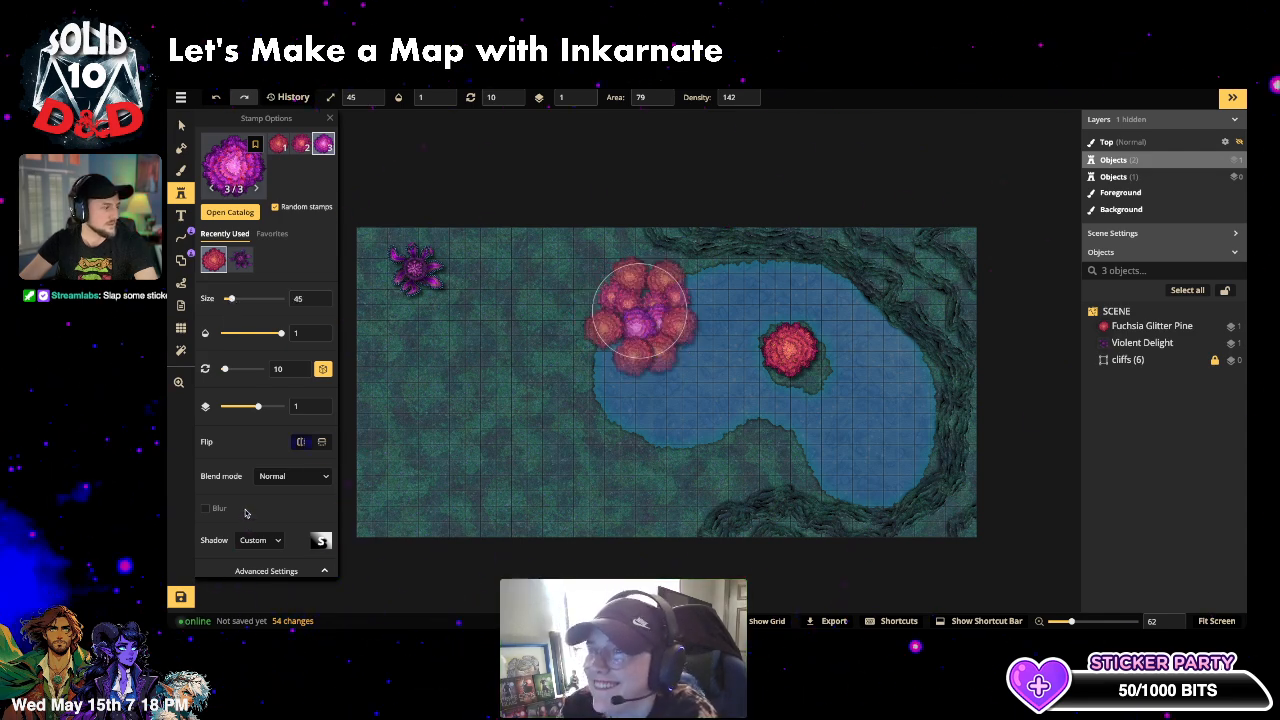
pyautogui.scroll(-3, 245, 512)
pyautogui.moveTo(275, 505); pyautogui.dragTo(255, 532)
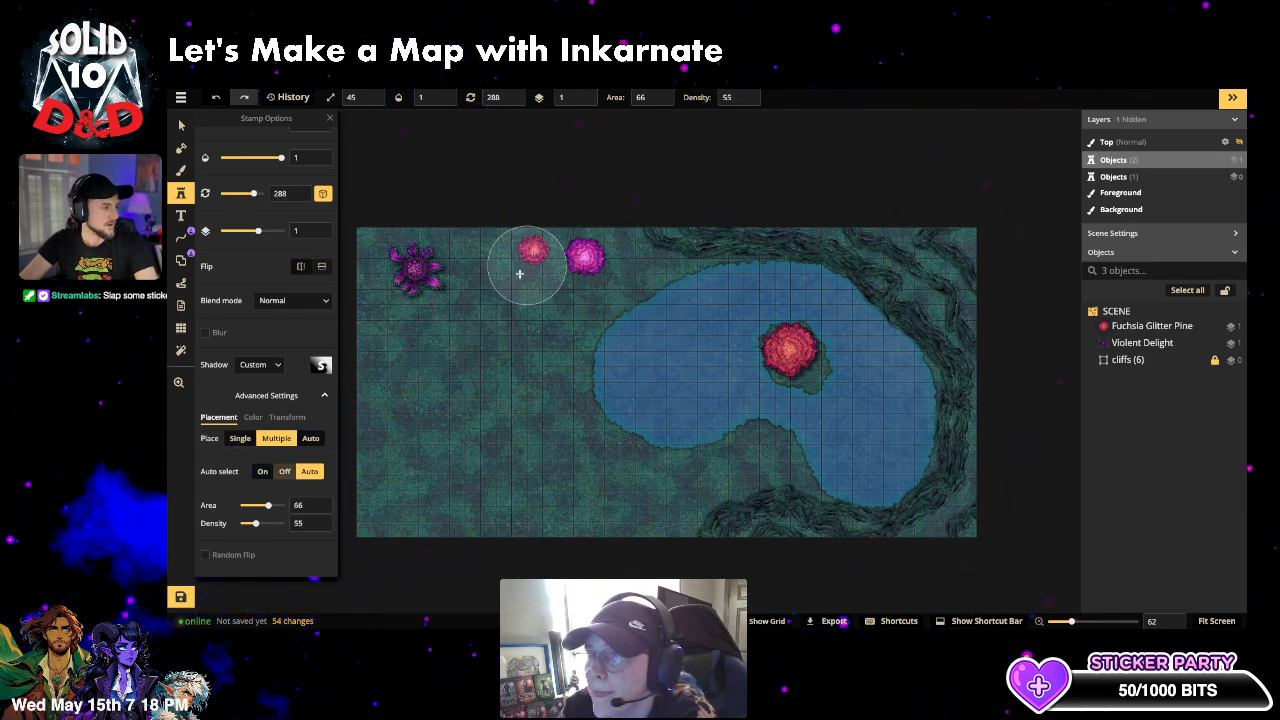
pyautogui.moveTo(519, 273)
pyautogui.mouseDown()
pyautogui.moveTo(444, 349)
pyautogui.moveTo(393, 343)
pyautogui.moveTo(370, 357)
pyautogui.moveTo(390, 376)
pyautogui.moveTo(379, 509)
pyautogui.moveTo(406, 521)
pyautogui.moveTo(451, 499)
pyautogui.moveTo(591, 540)
pyautogui.moveTo(669, 523)
pyautogui.moveTo(689, 494)
pyautogui.moveTo(554, 511)
pyautogui.moveTo(467, 499)
pyautogui.moveTo(423, 531)
pyautogui.moveTo(482, 389)
pyautogui.moveTo(452, 383)
pyautogui.moveTo(454, 240)
pyautogui.moveTo(375, 231)
pyautogui.moveTo(340, 246)
pyautogui.mouseUp()
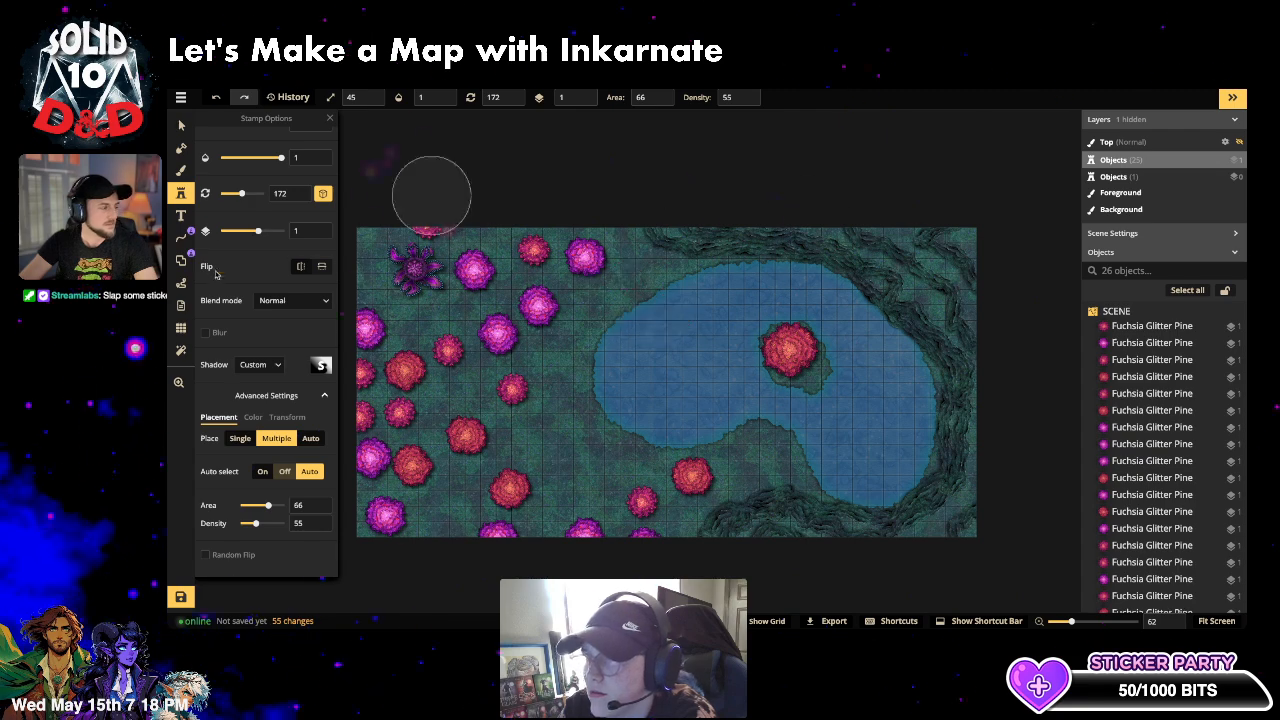
# - Scatter Cobalt Glitter Pines across the upper-left, bottom-left and near the lake top
pyautogui.scroll(3, 243, 175)
pyautogui.click(243, 175)
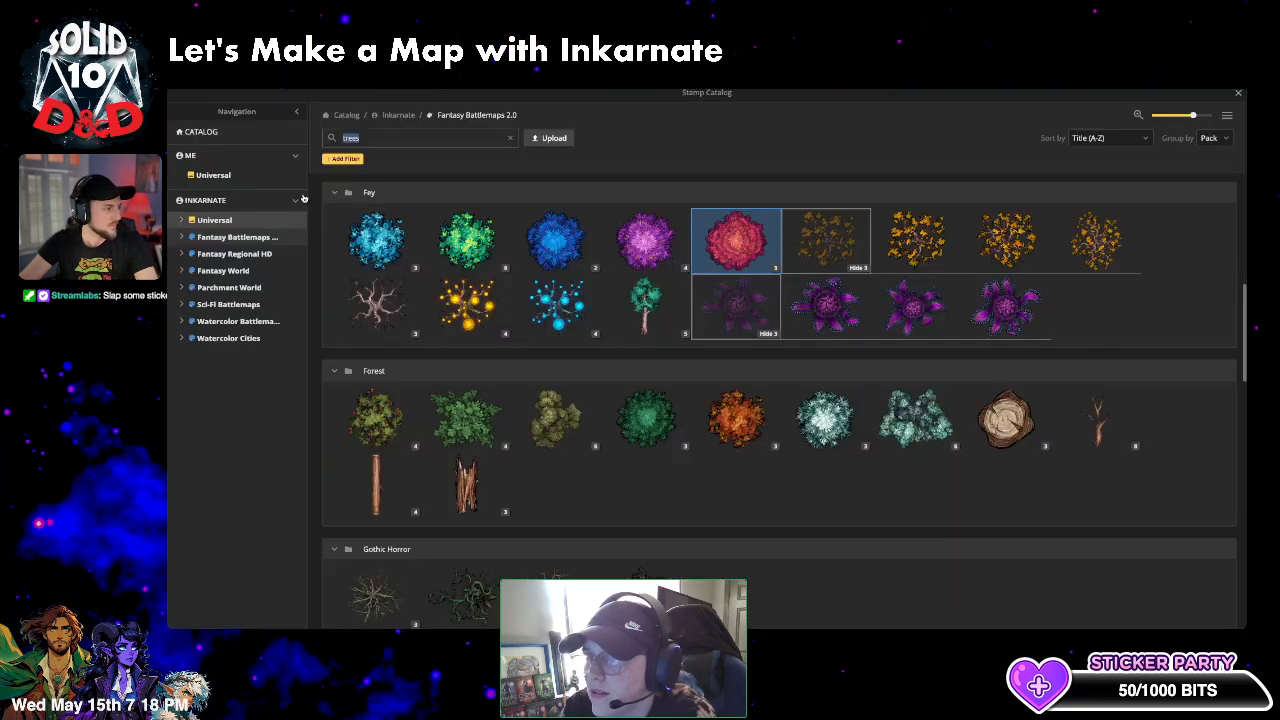
pyautogui.click(557, 237)
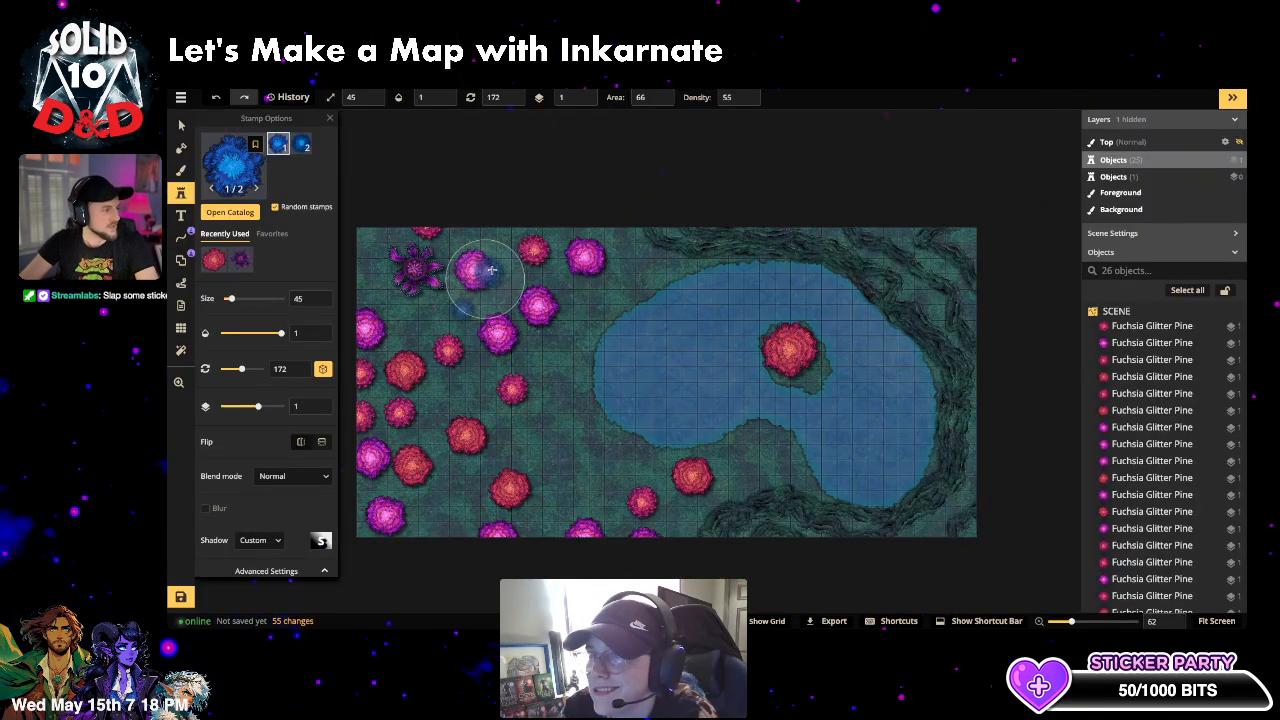
pyautogui.moveTo(503, 278)
pyautogui.mouseDown()
pyautogui.moveTo(480, 321)
pyautogui.moveTo(405, 326)
pyautogui.moveTo(398, 357)
pyautogui.moveTo(430, 392)
pyautogui.mouseUp()
pyautogui.moveTo(412, 453)
pyautogui.mouseDown()
pyautogui.moveTo(451, 524)
pyautogui.moveTo(593, 500)
pyautogui.moveTo(686, 534)
pyautogui.moveTo(620, 515)
pyautogui.mouseUp()
pyautogui.click(640, 310)
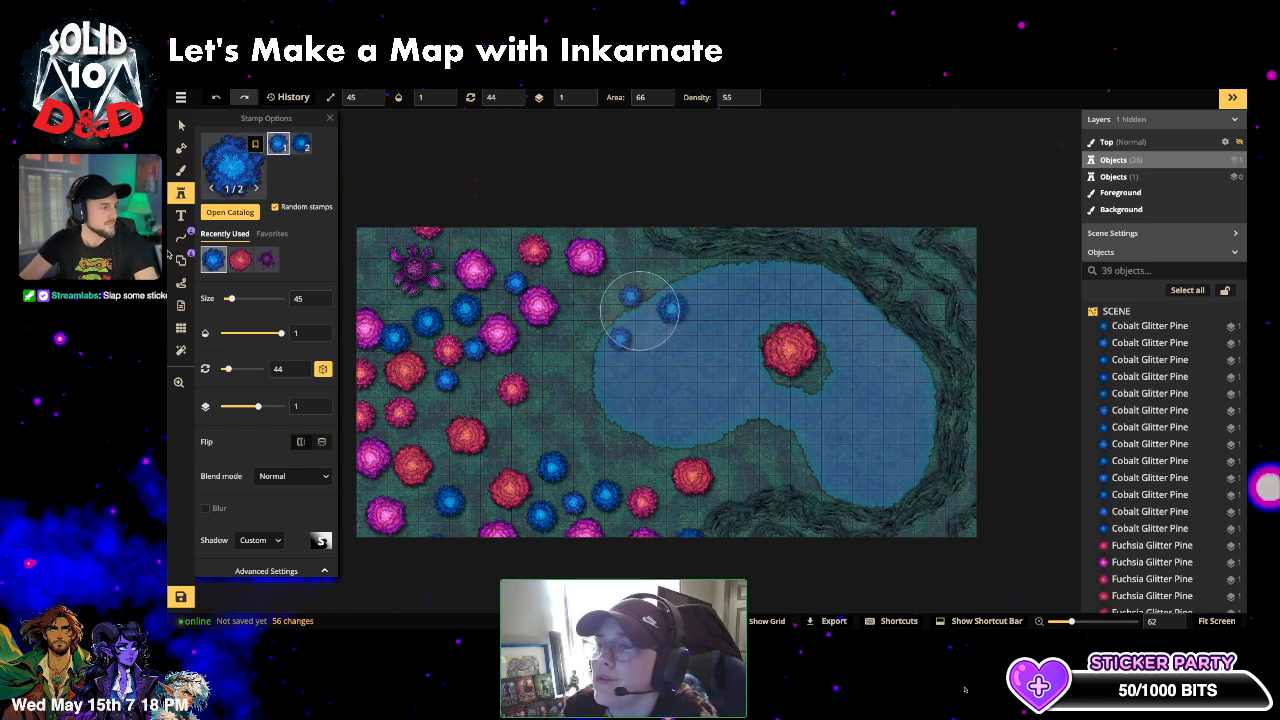
# - Undo the cobalt and fuchsia pine placements with Ctrl+Z
pyautogui.press('v')
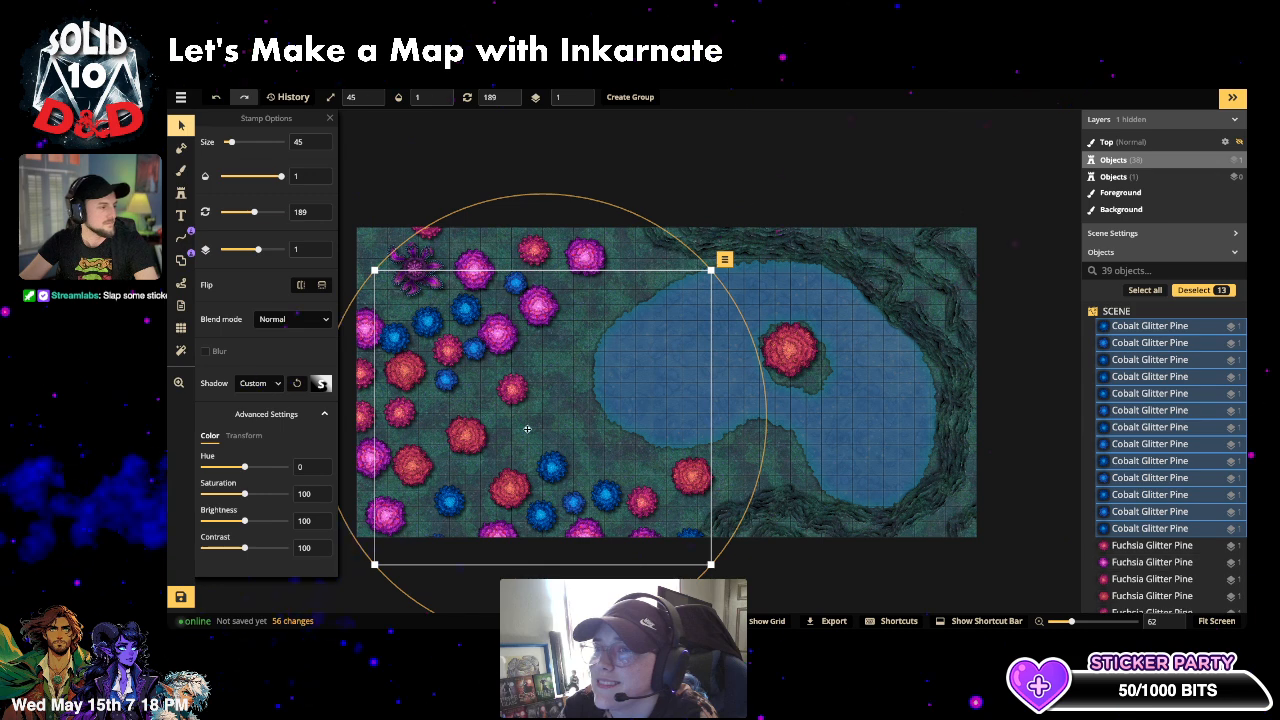
pyautogui.press('Escape')
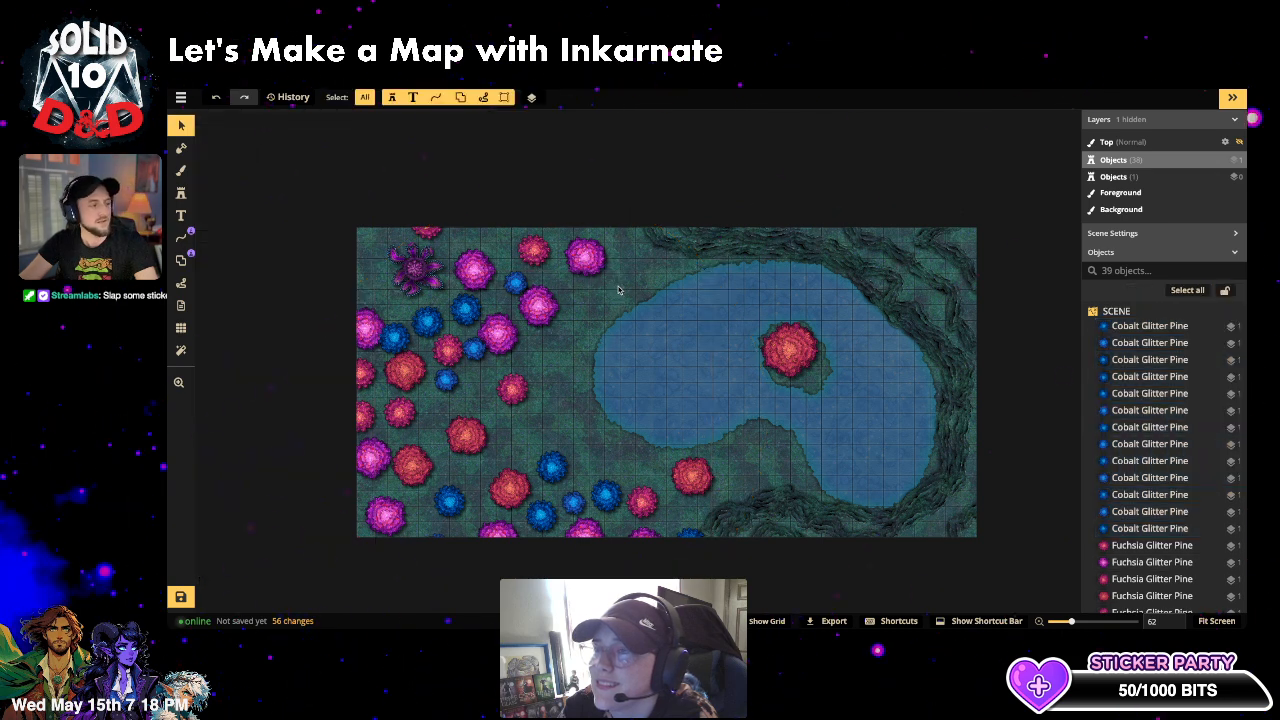
pyautogui.hotkey('ctrl', 'z')
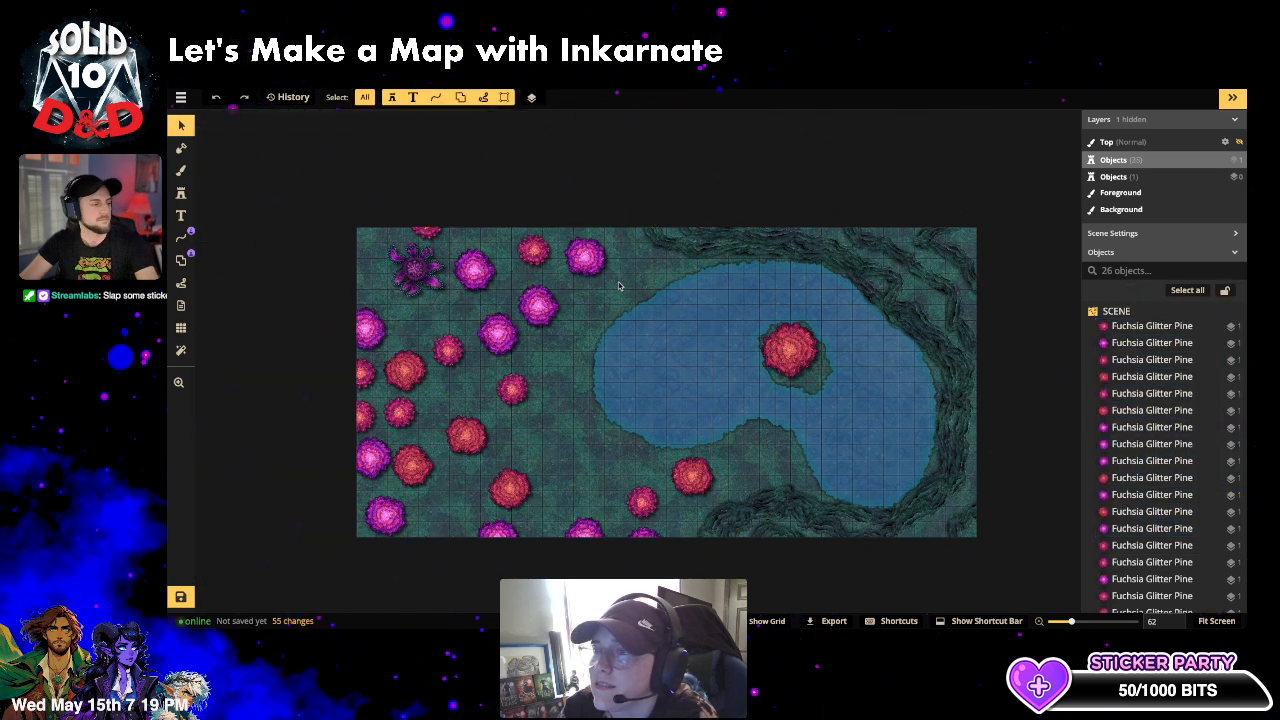
pyautogui.hotkey('ctrl', 'z')
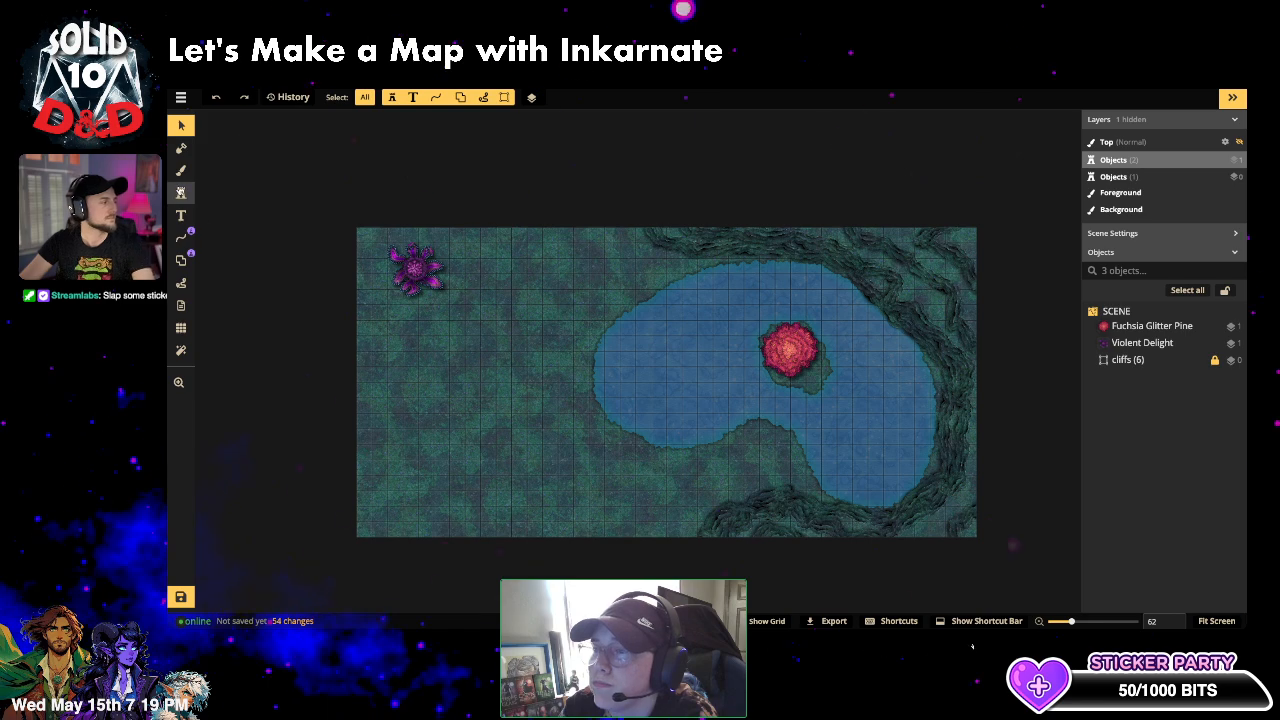
# - Choose the Gold Orb Tree stamp with Single placement at size 100
pyautogui.click(182, 194)
pyautogui.click(220, 176)
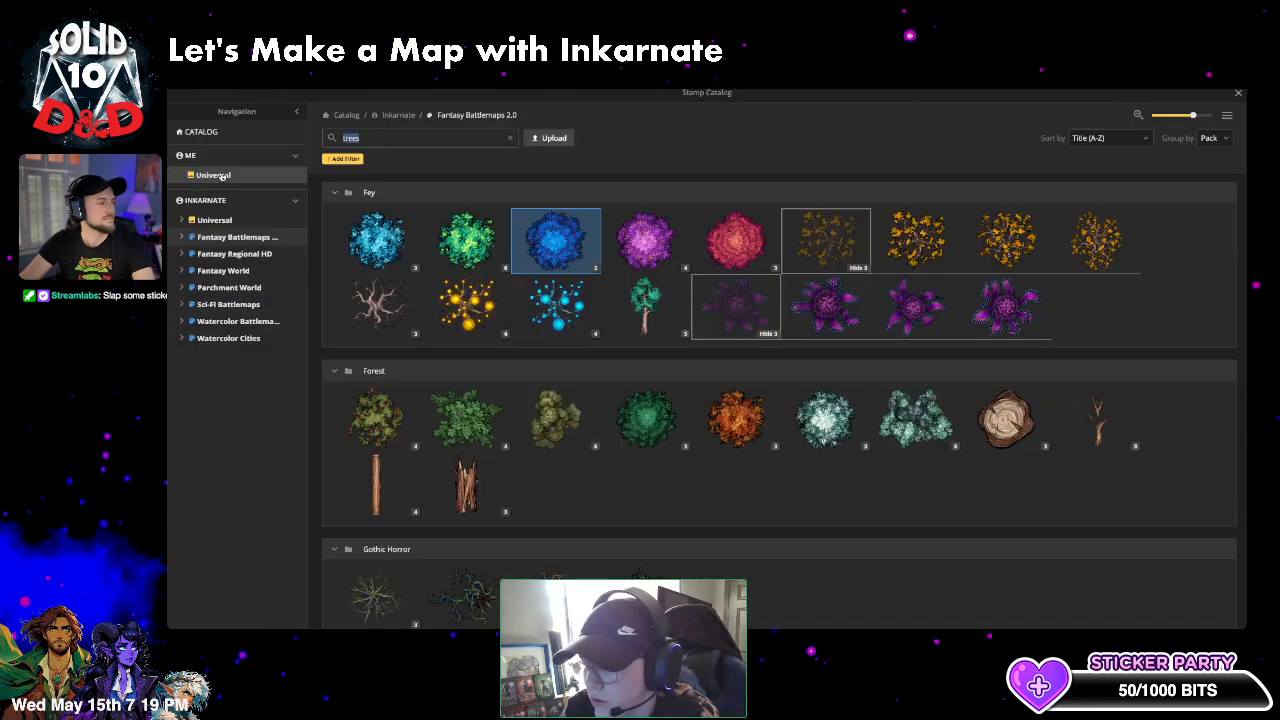
pyautogui.click(466, 305)
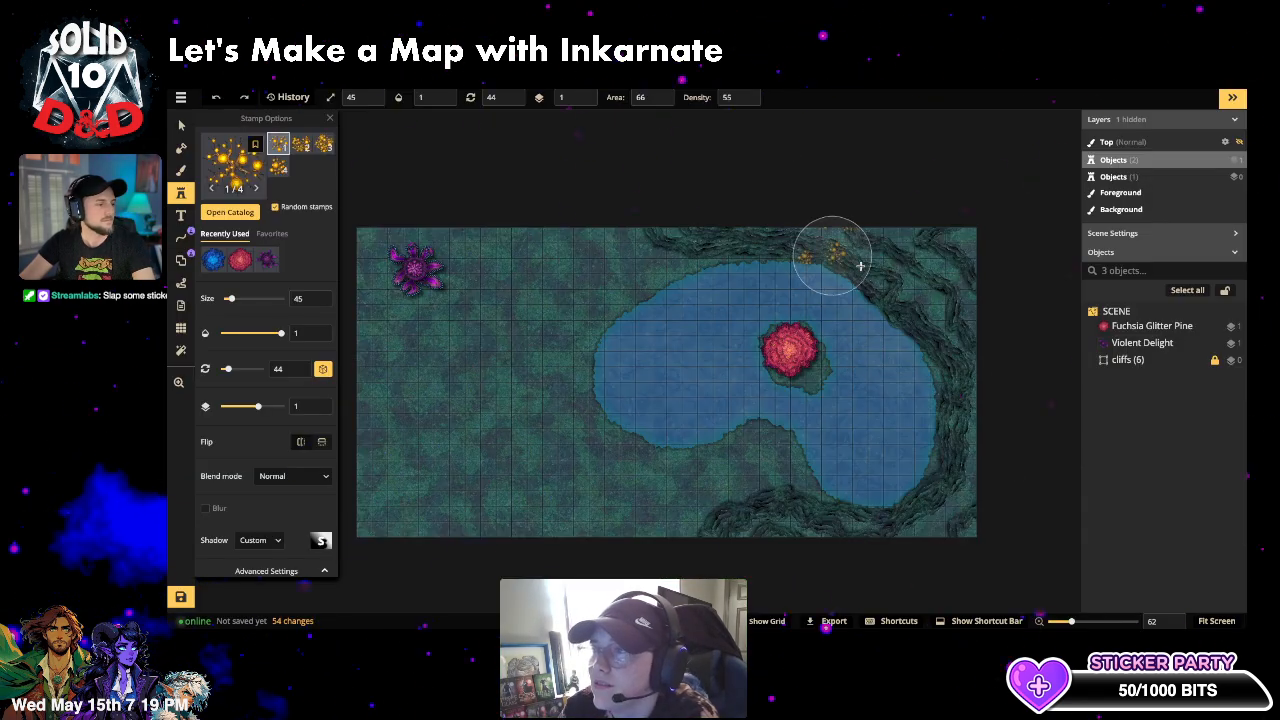
pyautogui.scroll(-3, 265, 450)
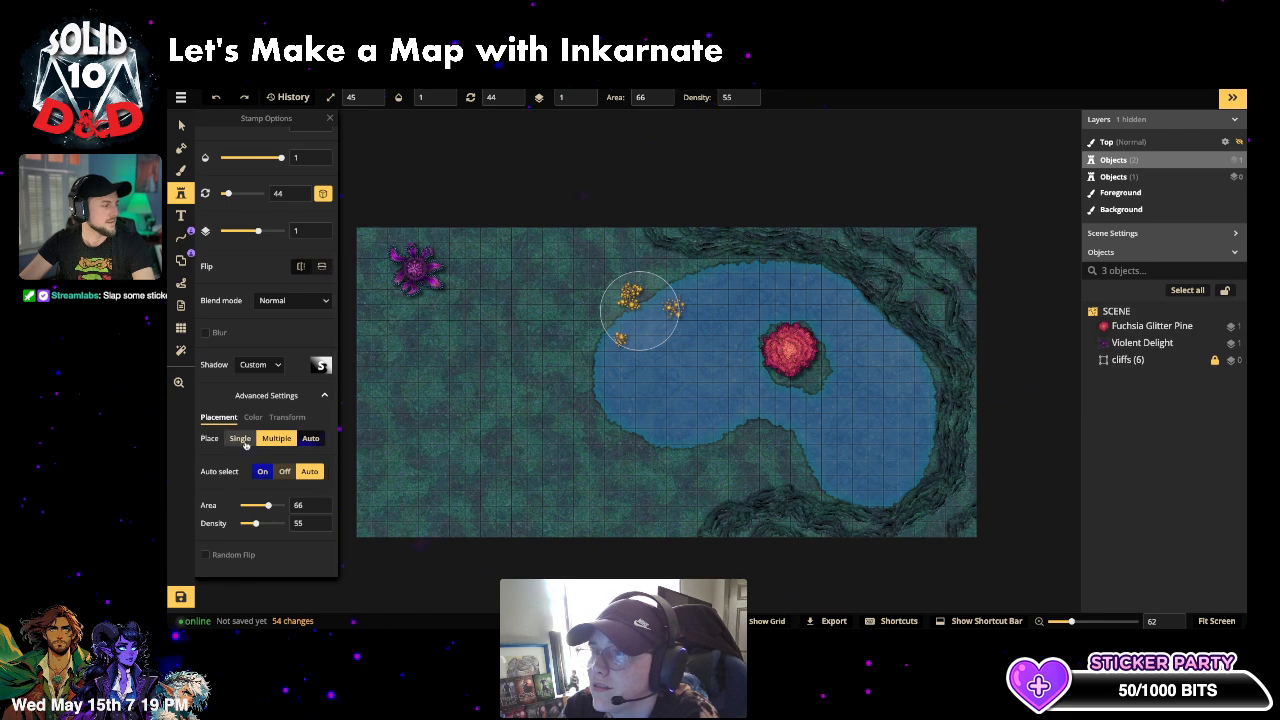
pyautogui.click(245, 444)
pyautogui.scroll(3, 267, 347)
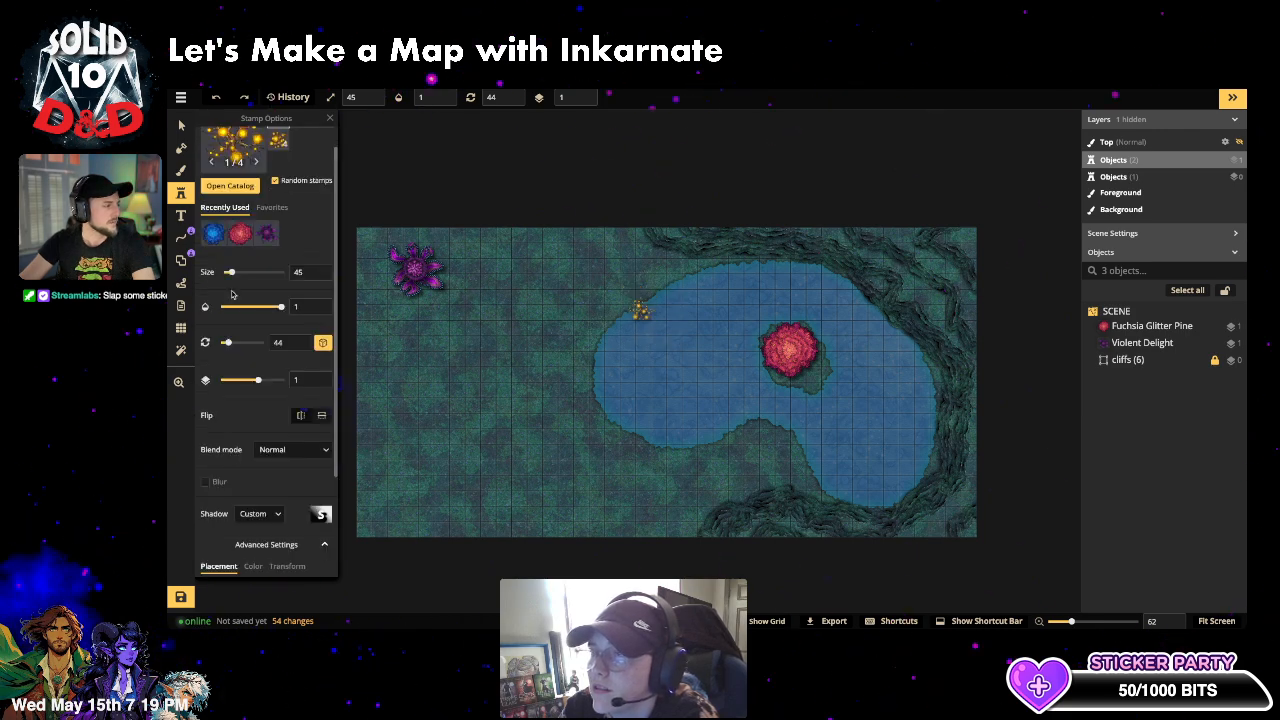
pyautogui.click(239, 273)
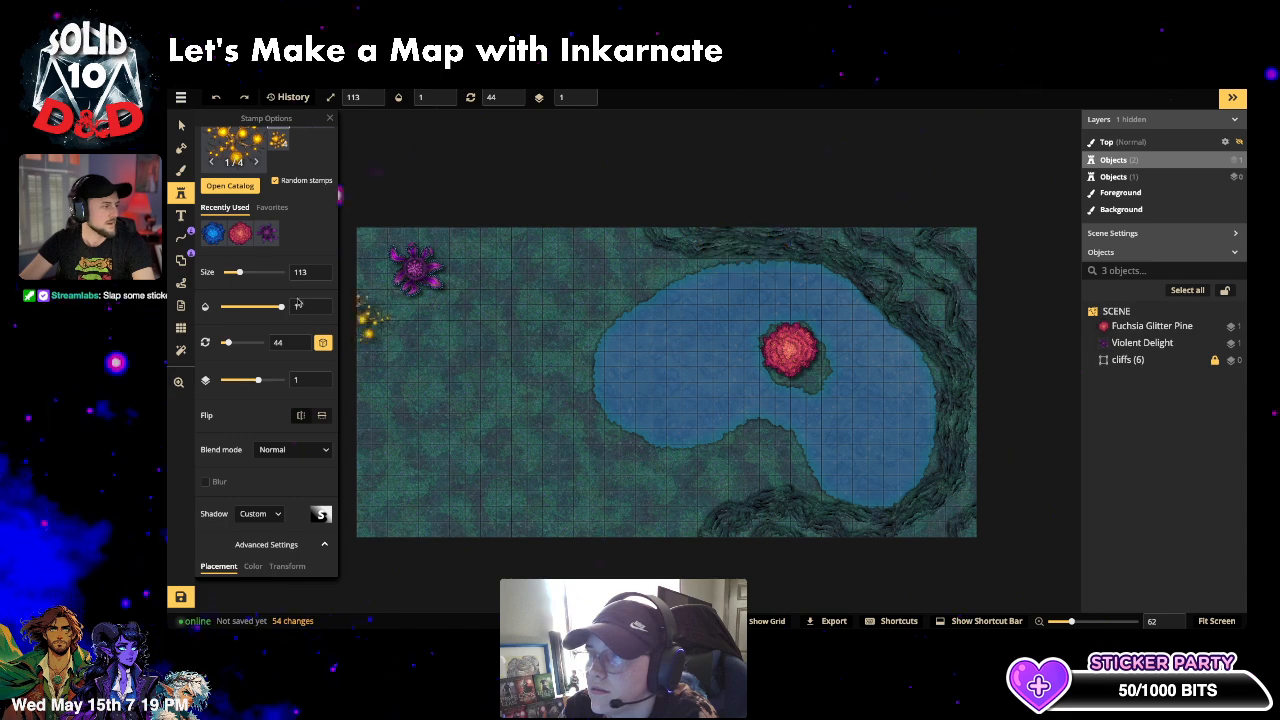
pyautogui.click(238, 272)
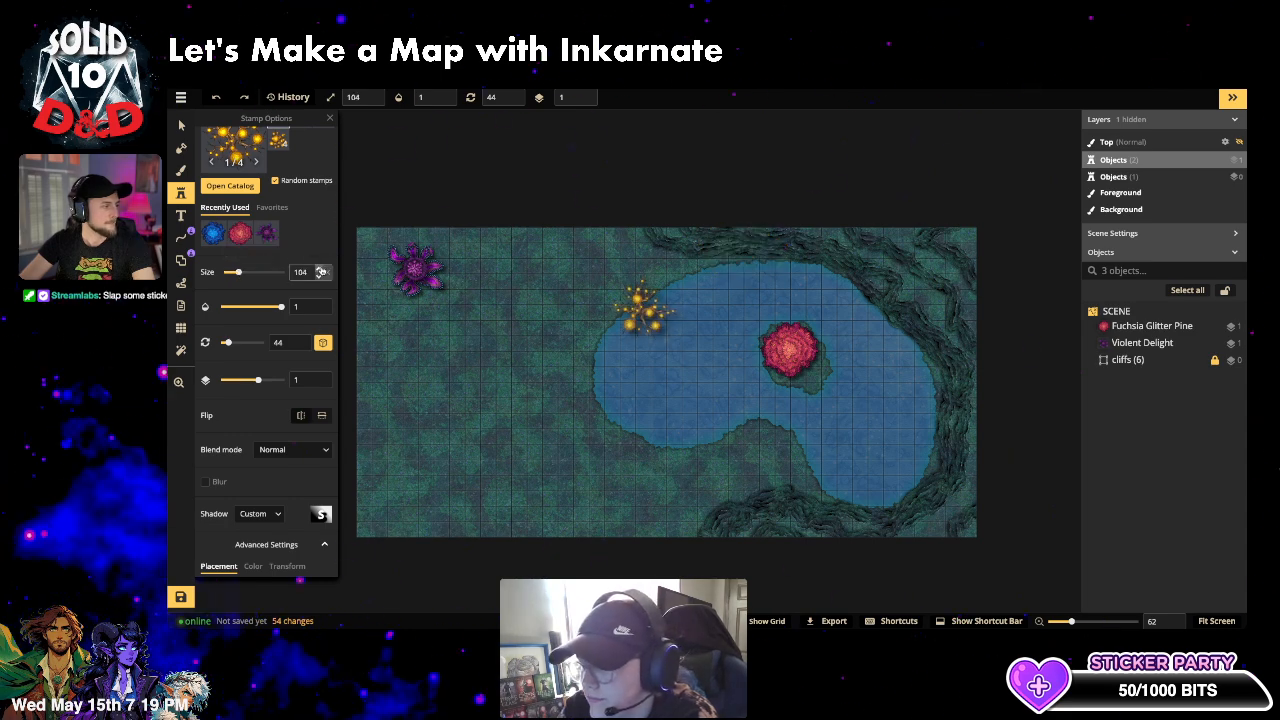
pyautogui.click(321, 279)
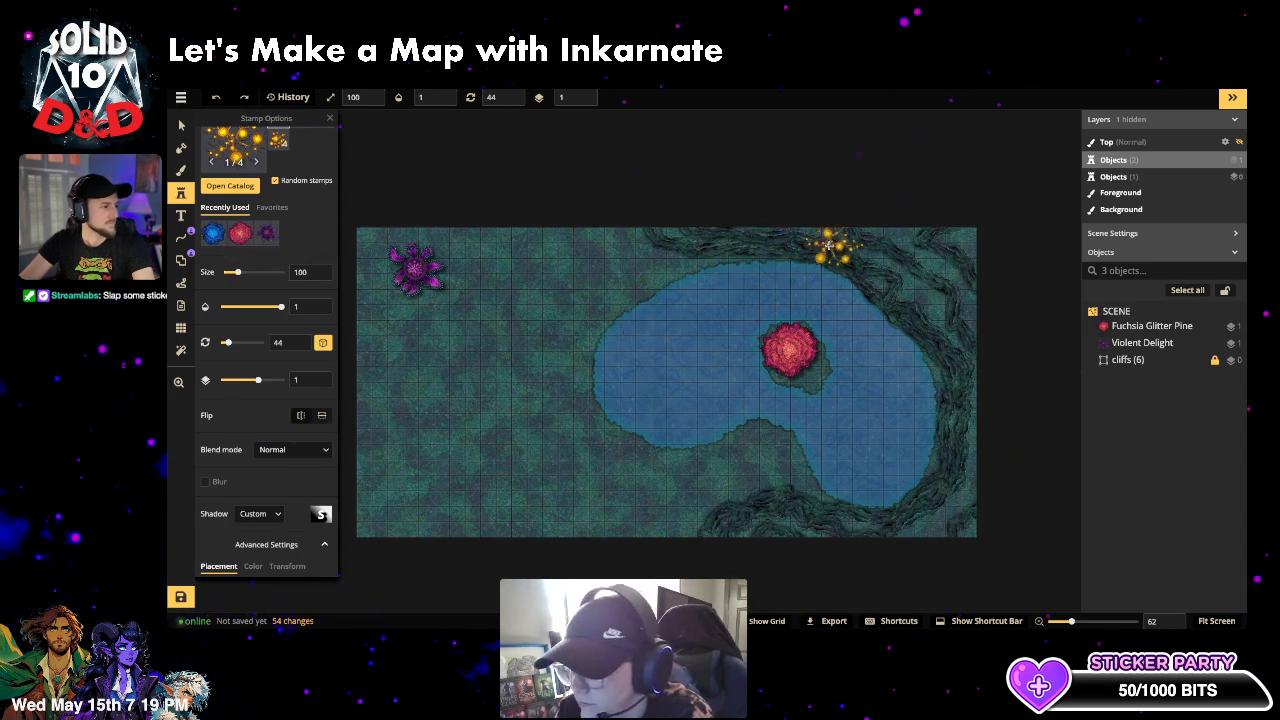
# - Place four Gold Orb Trees along the lake's top, right and bottom cliffs
pyautogui.click(720, 243)
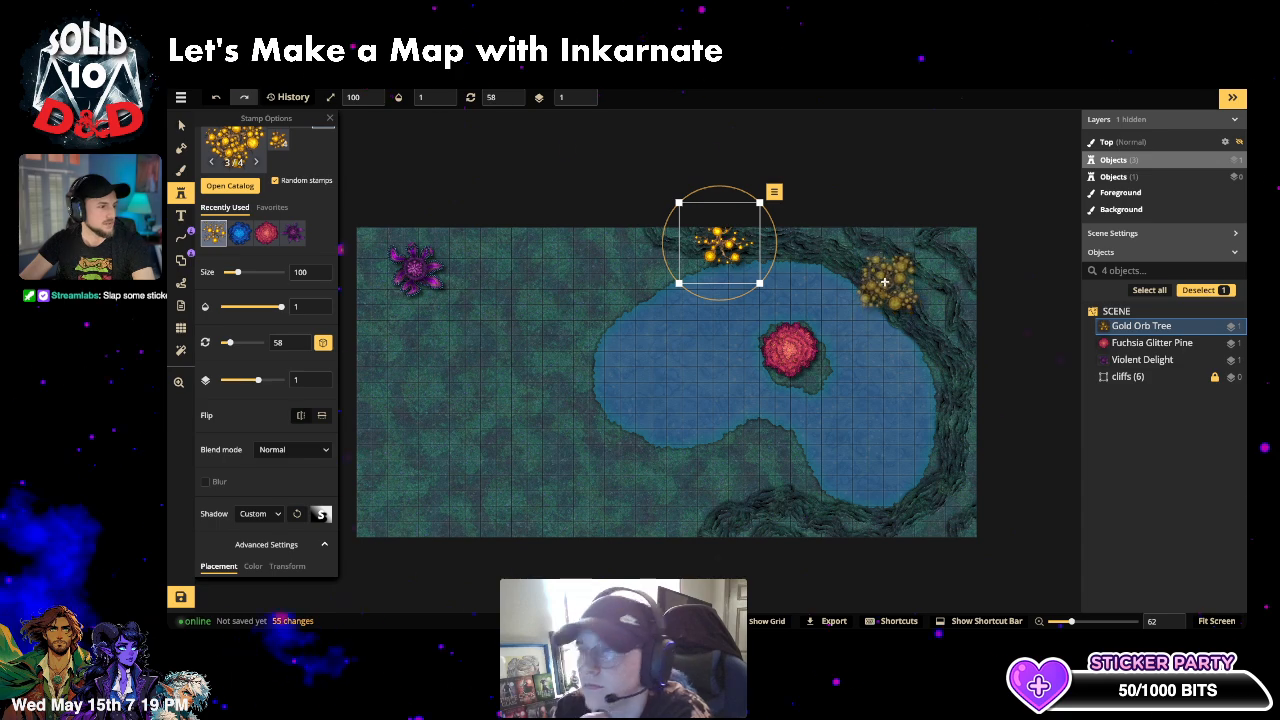
pyautogui.click(886, 285)
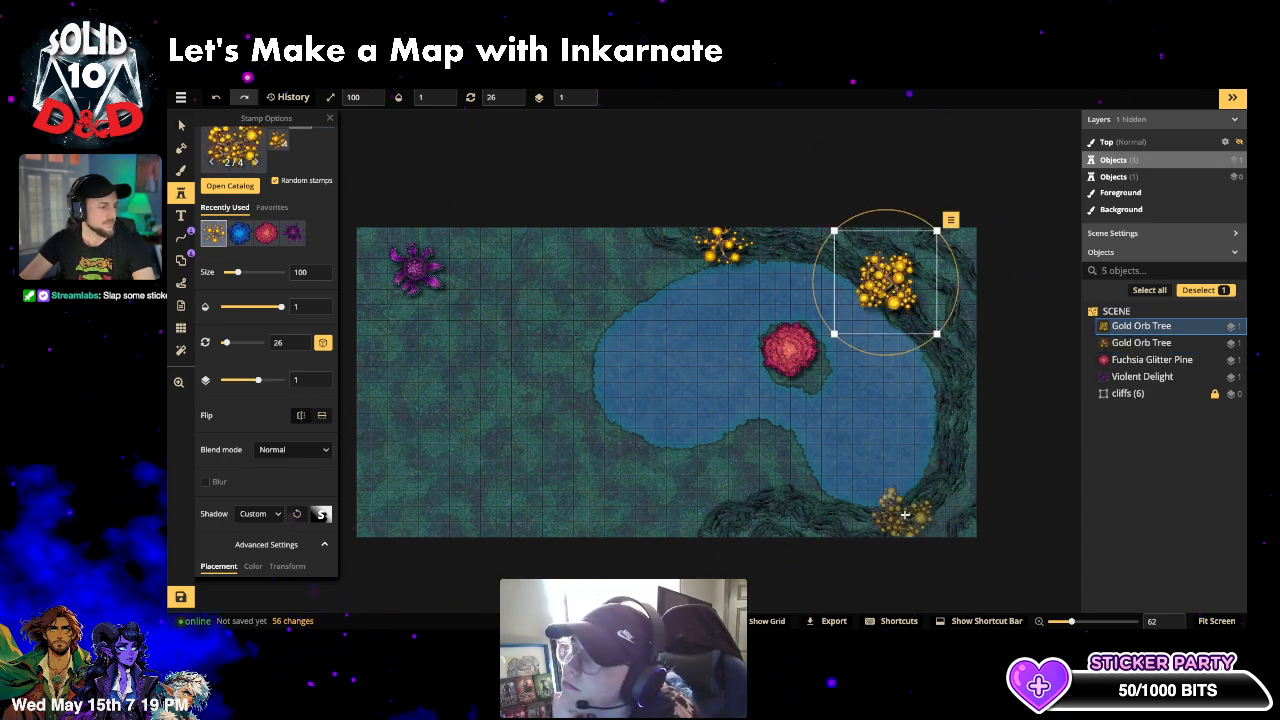
pyautogui.click(913, 506)
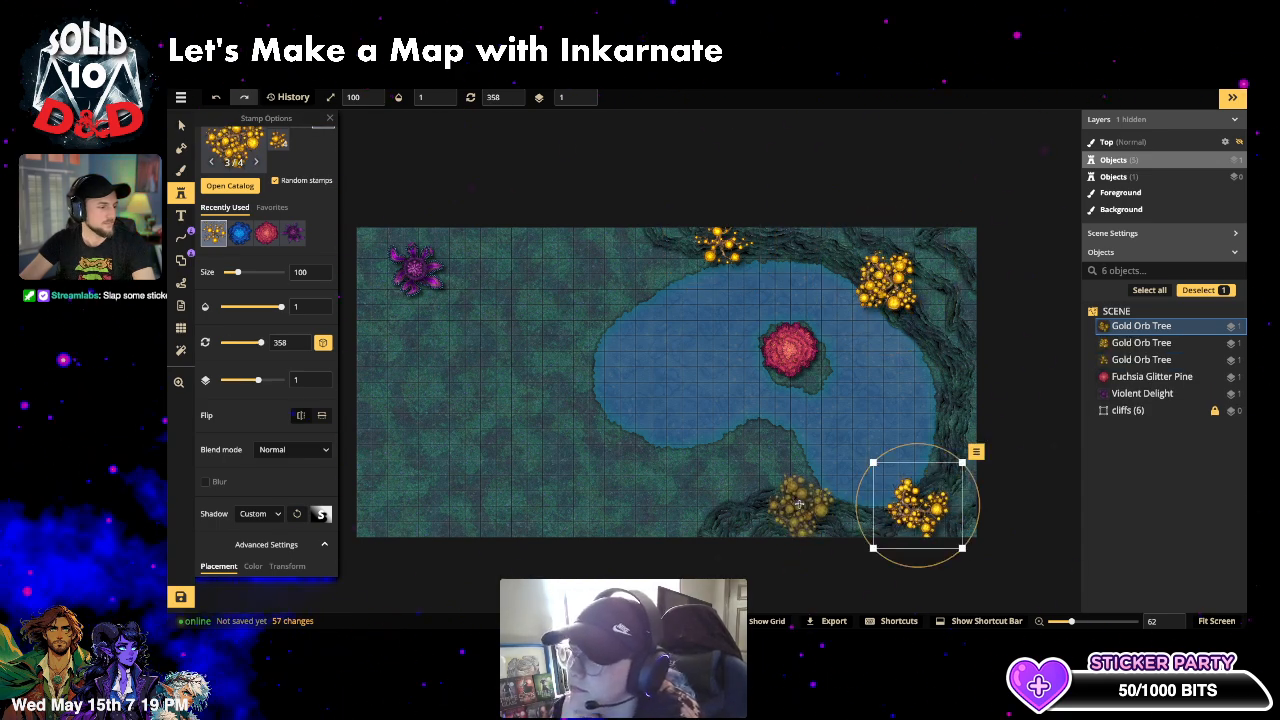
pyautogui.click(801, 505)
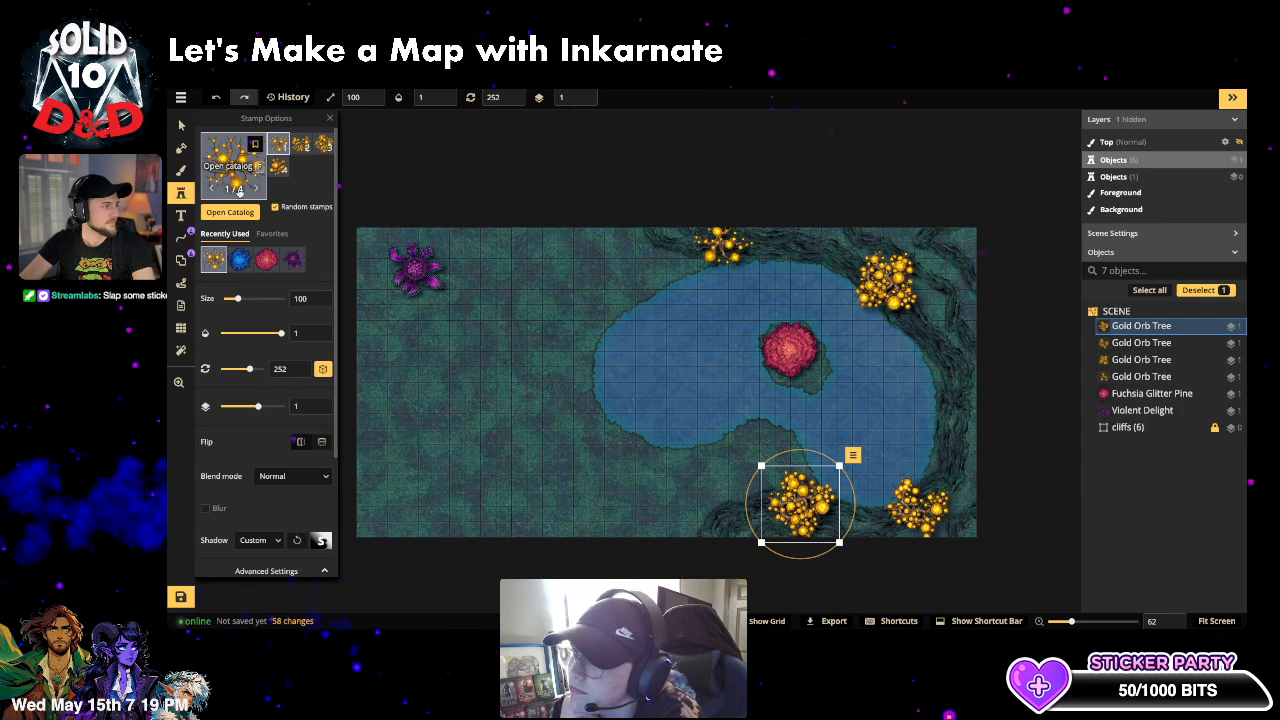
# - Add four Aqua Orb Trees on the top, right and bottom cliffs, then deselect
pyautogui.click(230, 185)
pyautogui.click(570, 306)
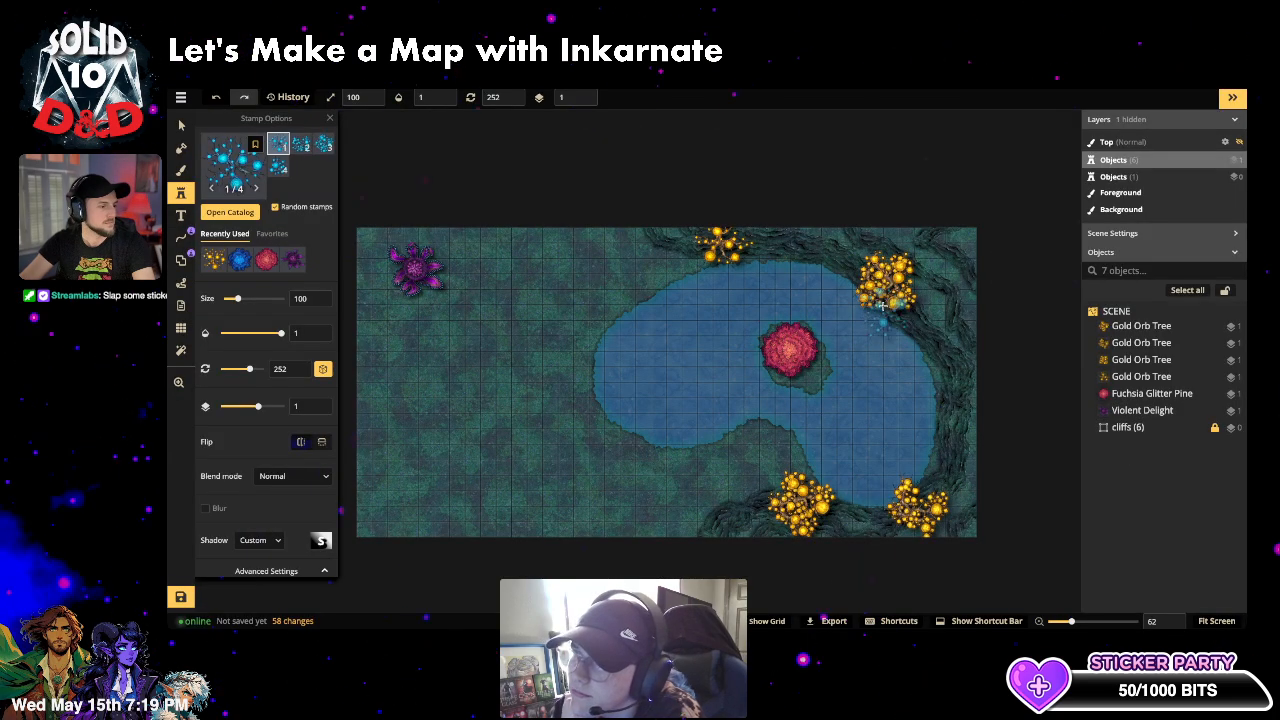
pyautogui.click(926, 317)
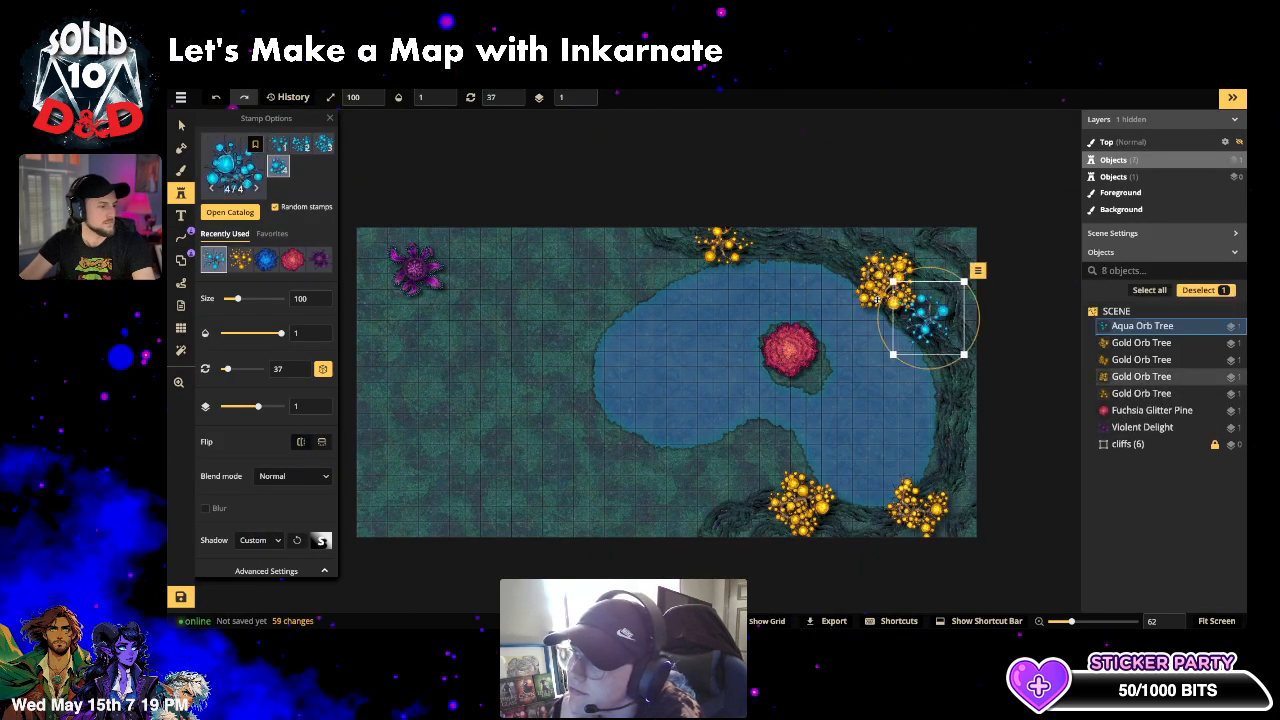
pyautogui.click(835, 240)
pyautogui.click(948, 467)
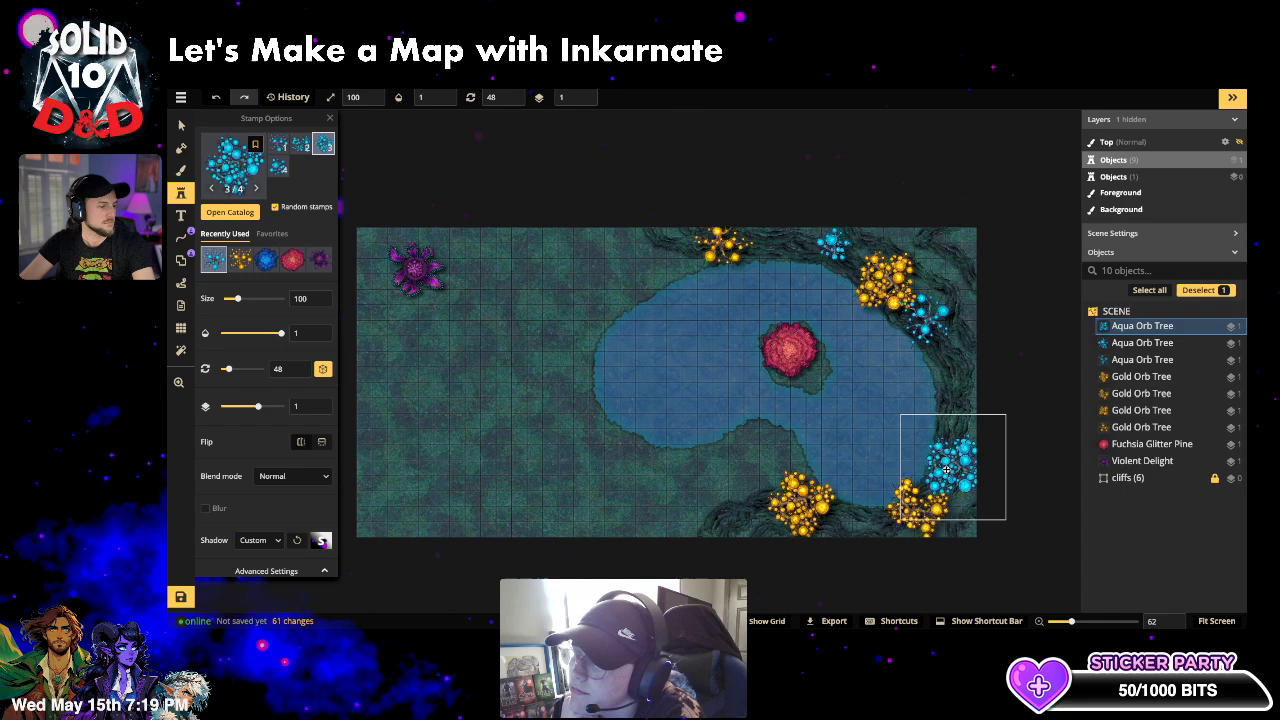
pyautogui.click(738, 518)
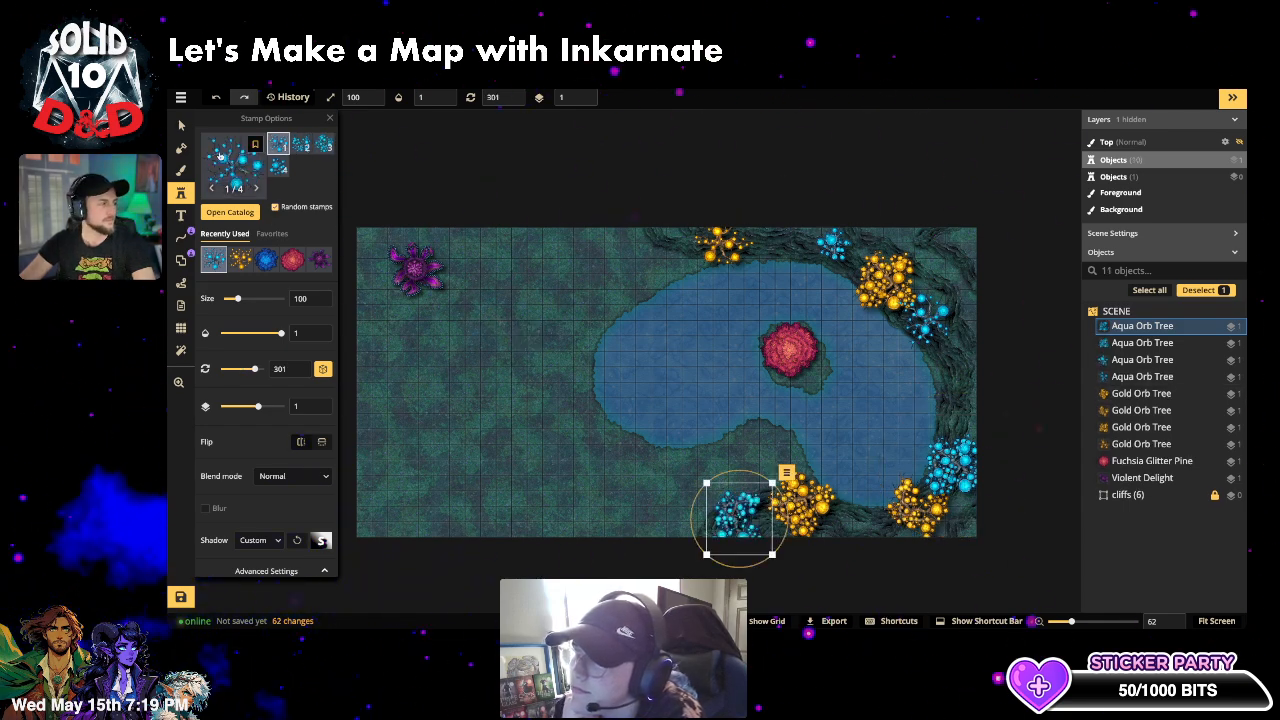
pyautogui.click(181, 126)
pyautogui.click(420, 399)
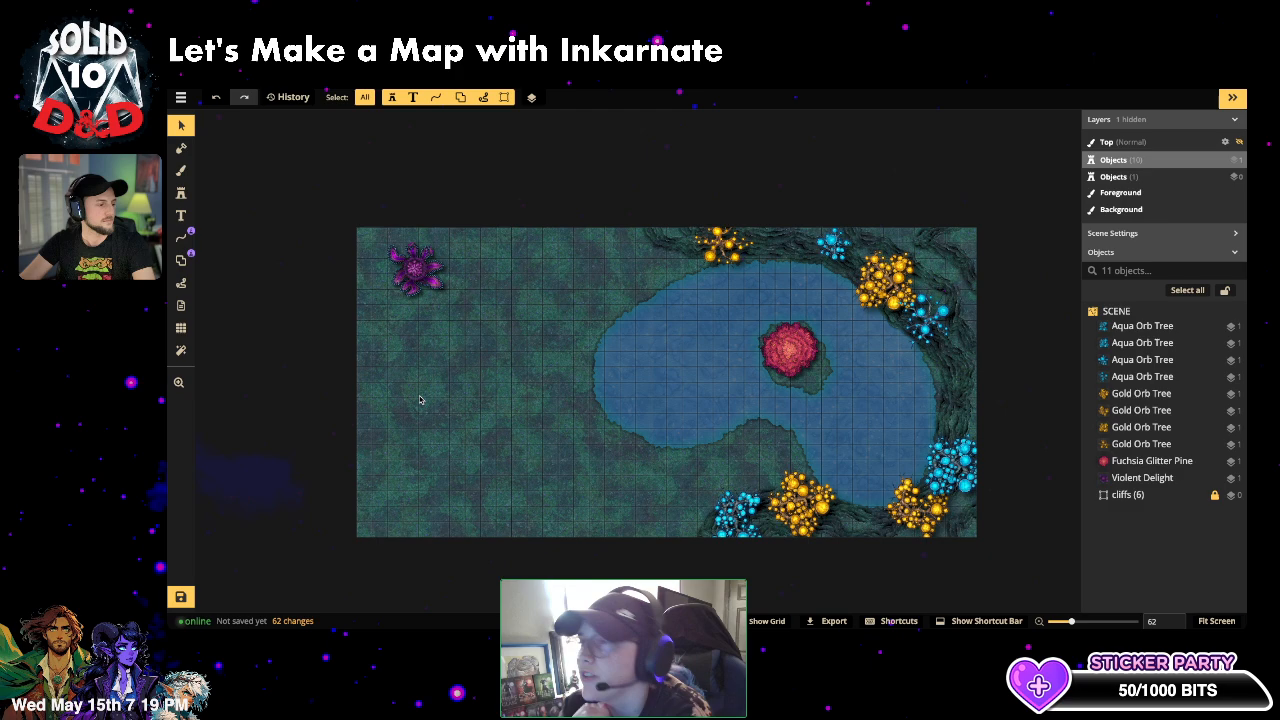
# - Select the purple Violent Delight plant in the top-left corner and delete it
pyautogui.click(183, 172)
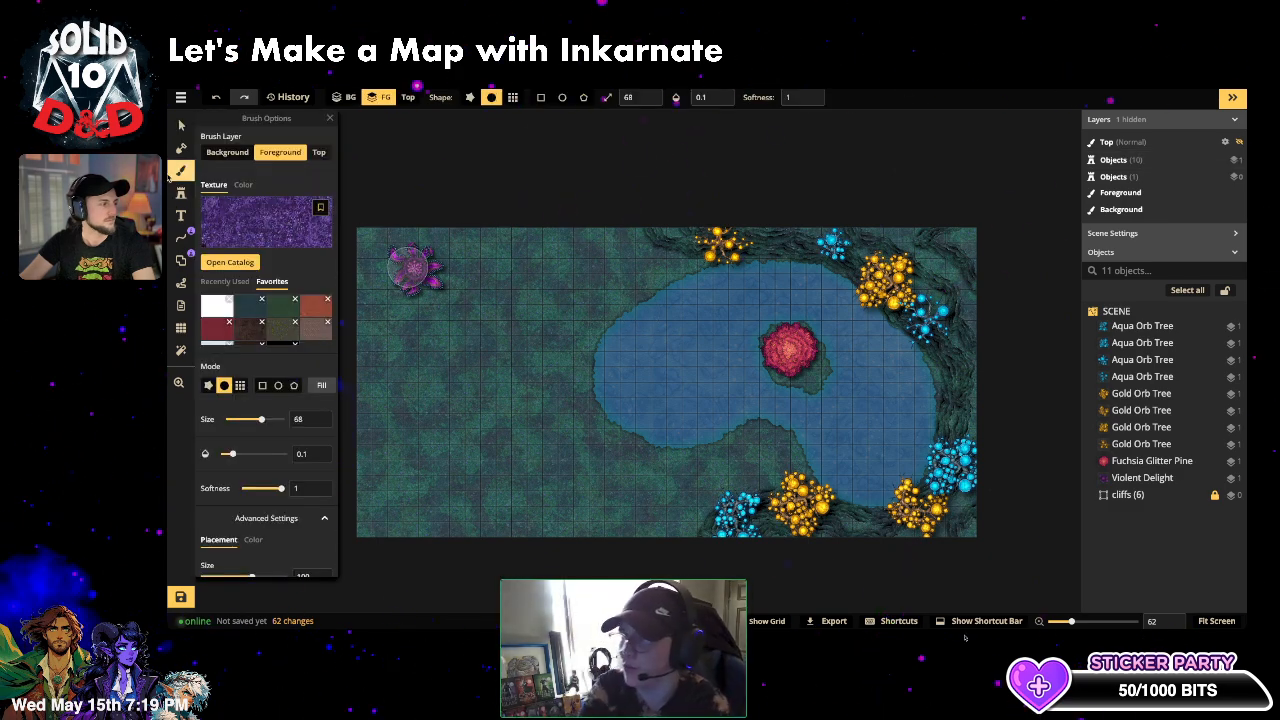
pyautogui.click(183, 172)
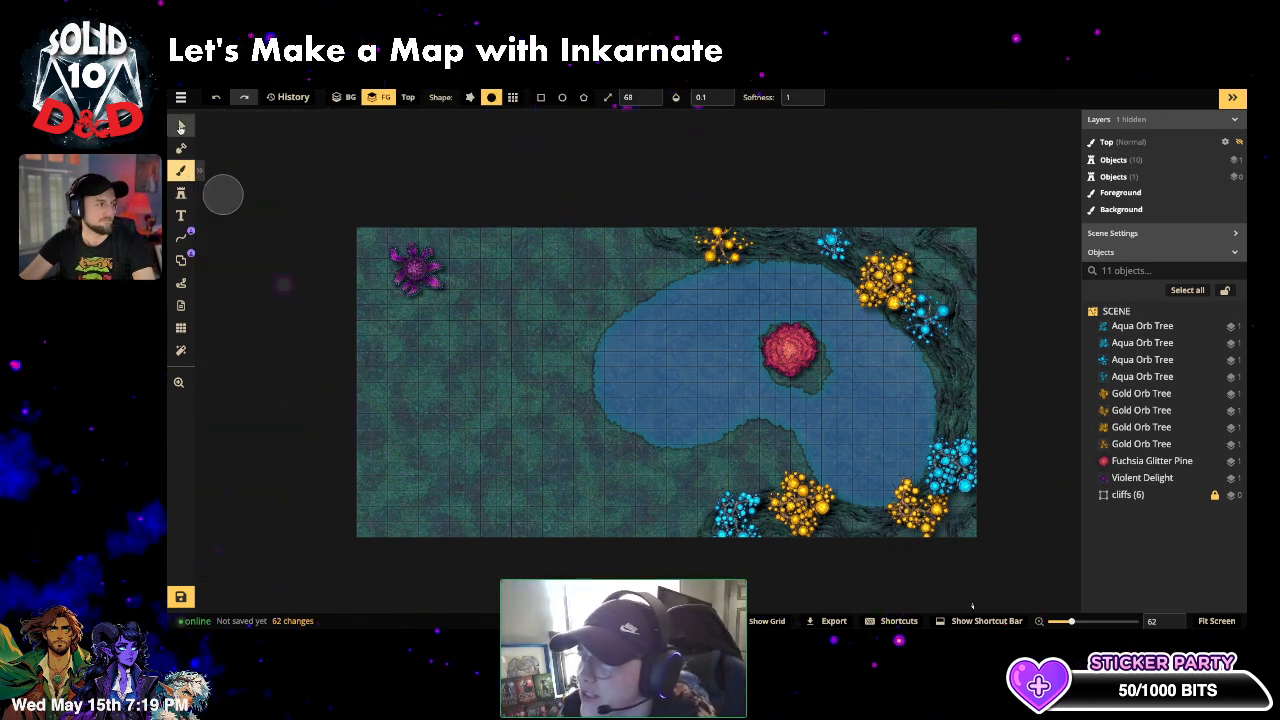
pyautogui.click(181, 126)
pyautogui.click(388, 278)
pyautogui.click(401, 272)
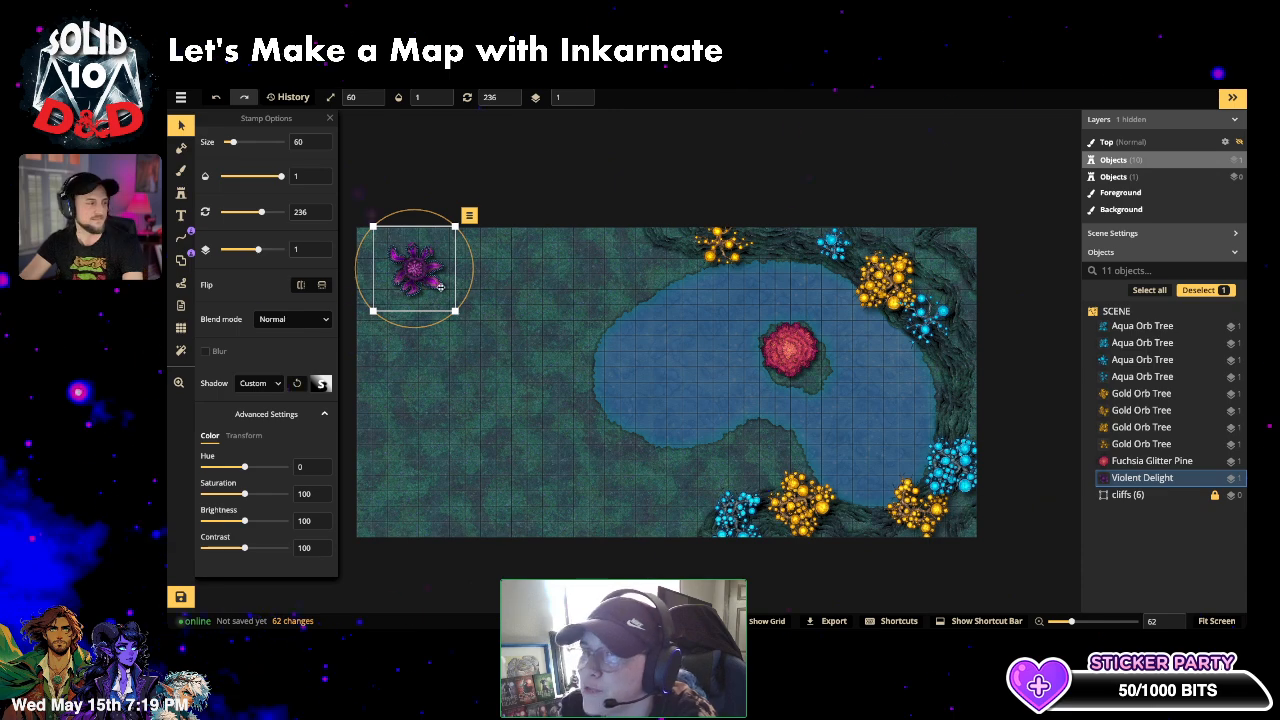
pyautogui.press('Delete')
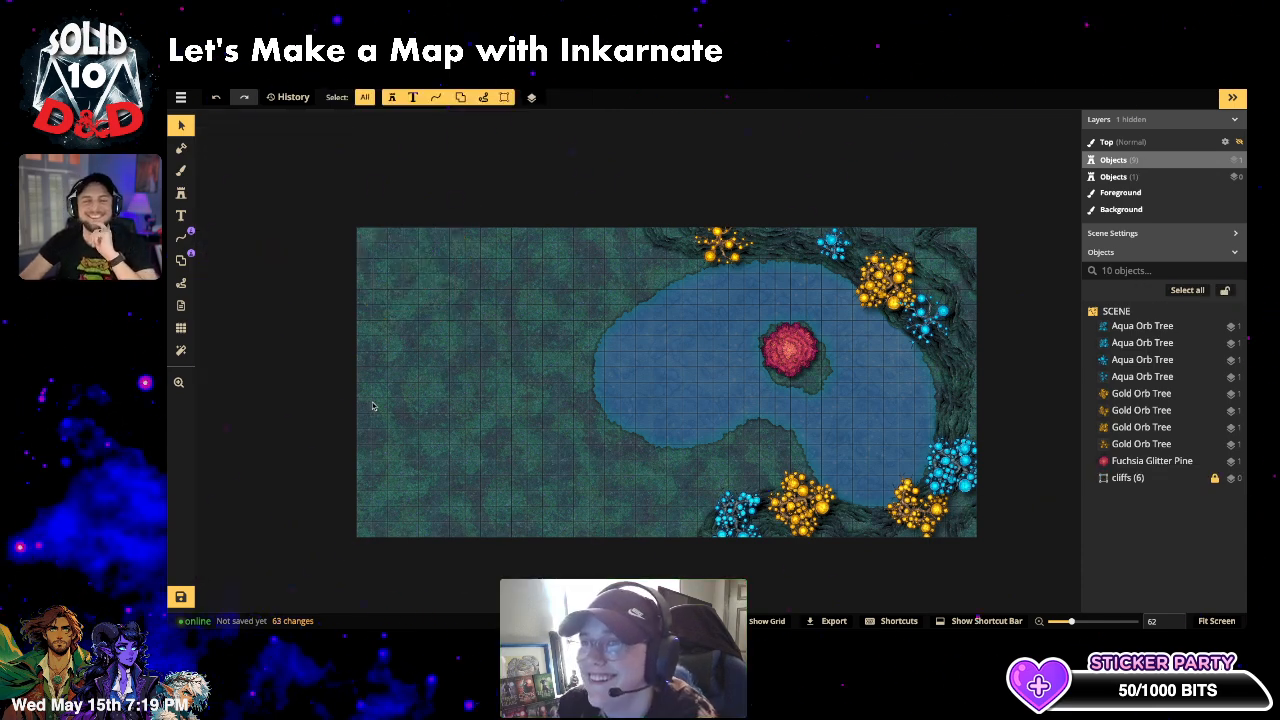
# - Bring up the Brush tool's Texture Catalog
pyautogui.click(184, 195)
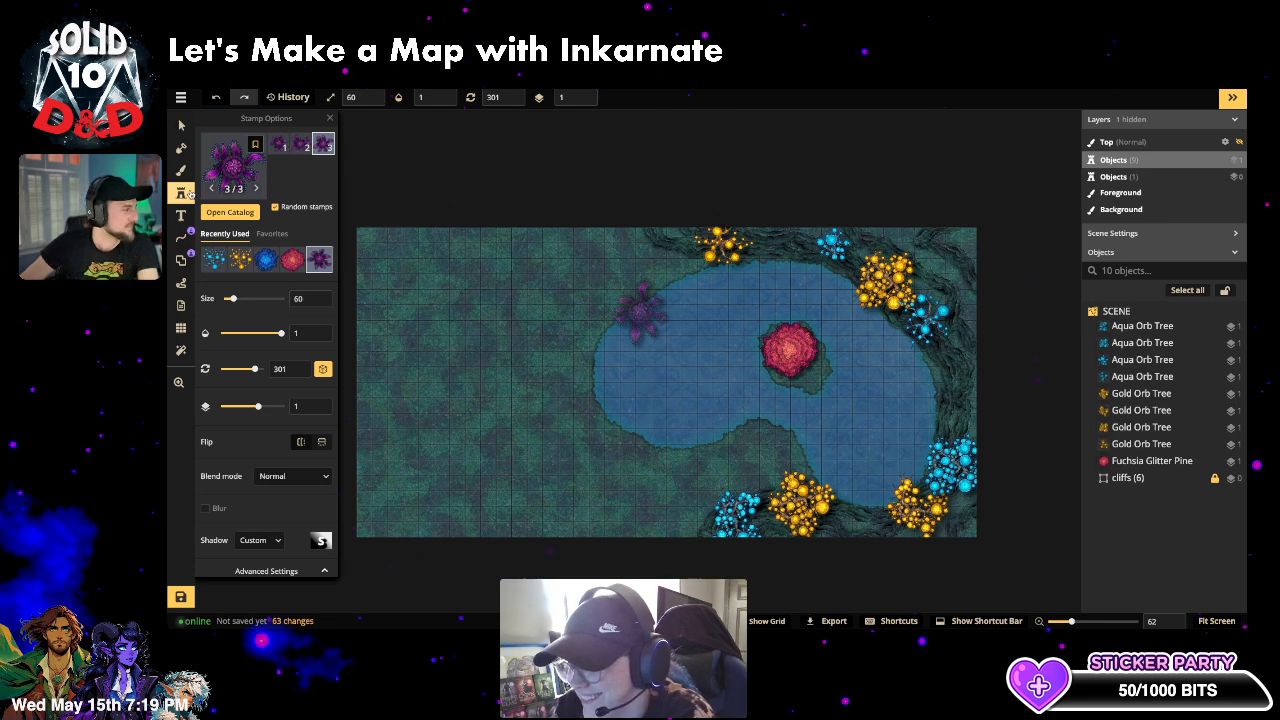
pyautogui.click(182, 172)
pyautogui.click(290, 244)
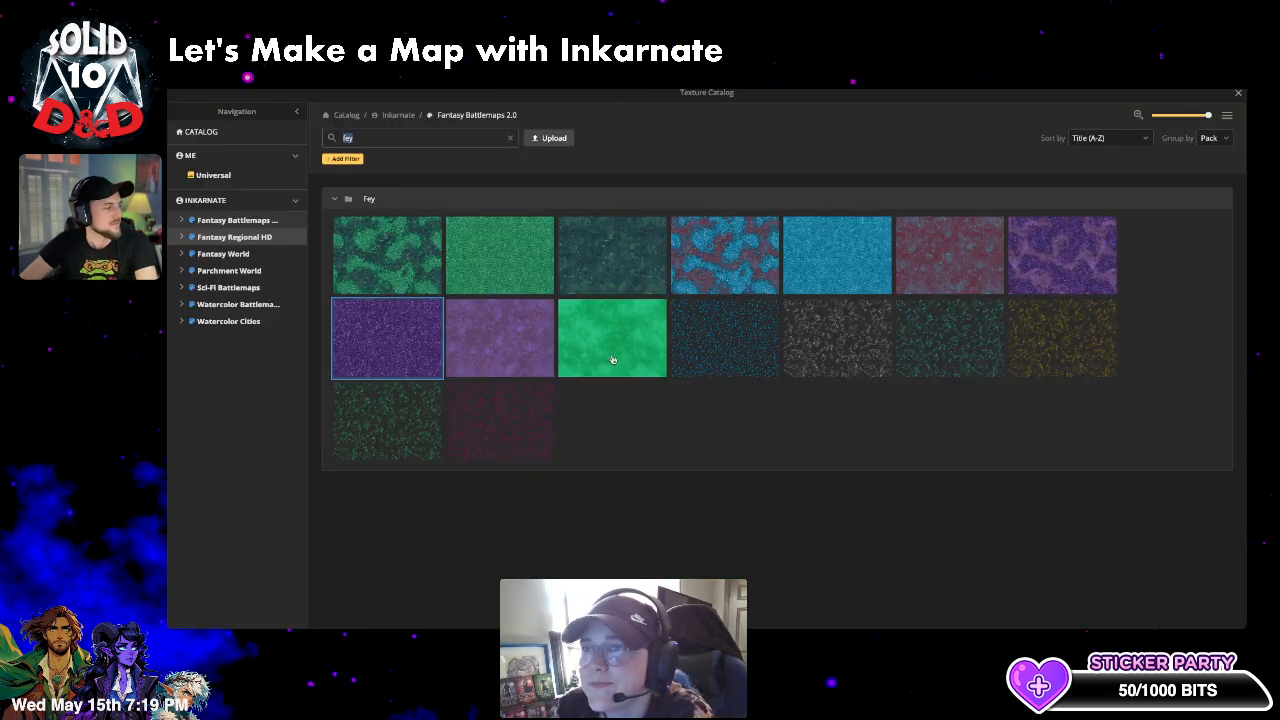
# - Paint a purple Fey-texture path from the top-left corner toward the lake
pyautogui.click(383, 343)
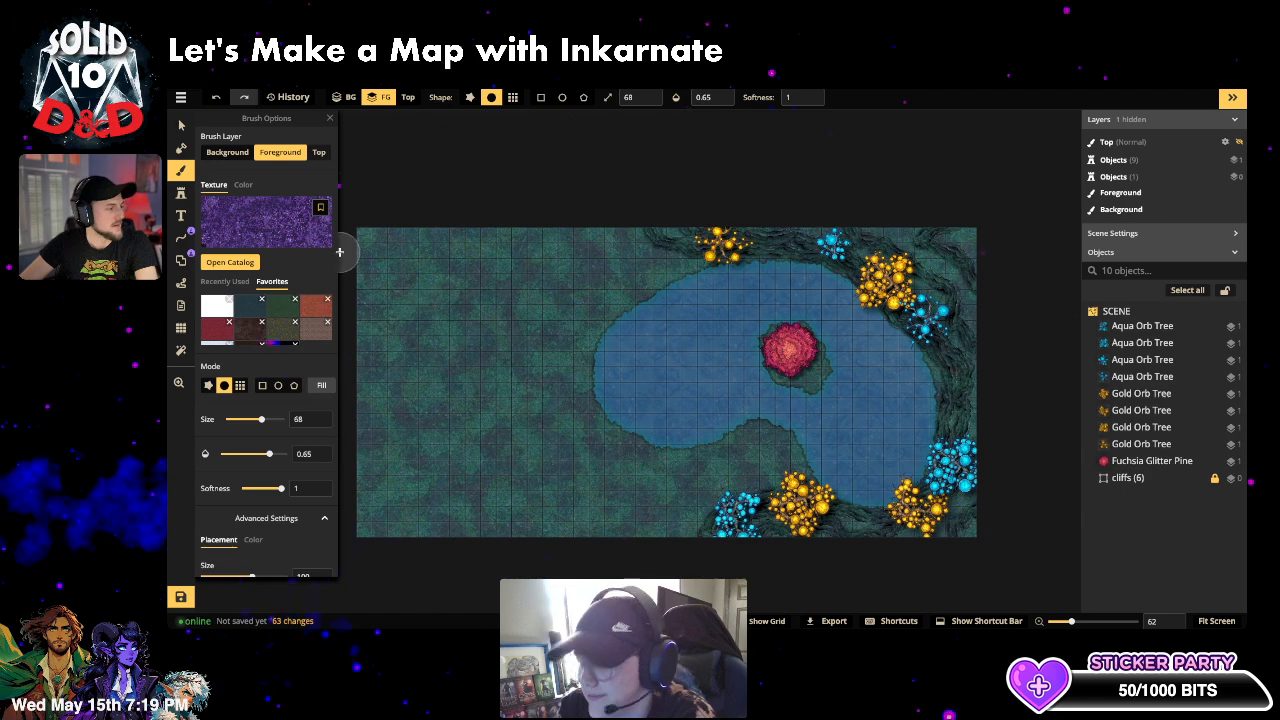
pyautogui.moveTo(349, 250)
pyautogui.mouseDown()
pyautogui.moveTo(472, 338)
pyautogui.moveTo(500, 385)
pyautogui.mouseUp()
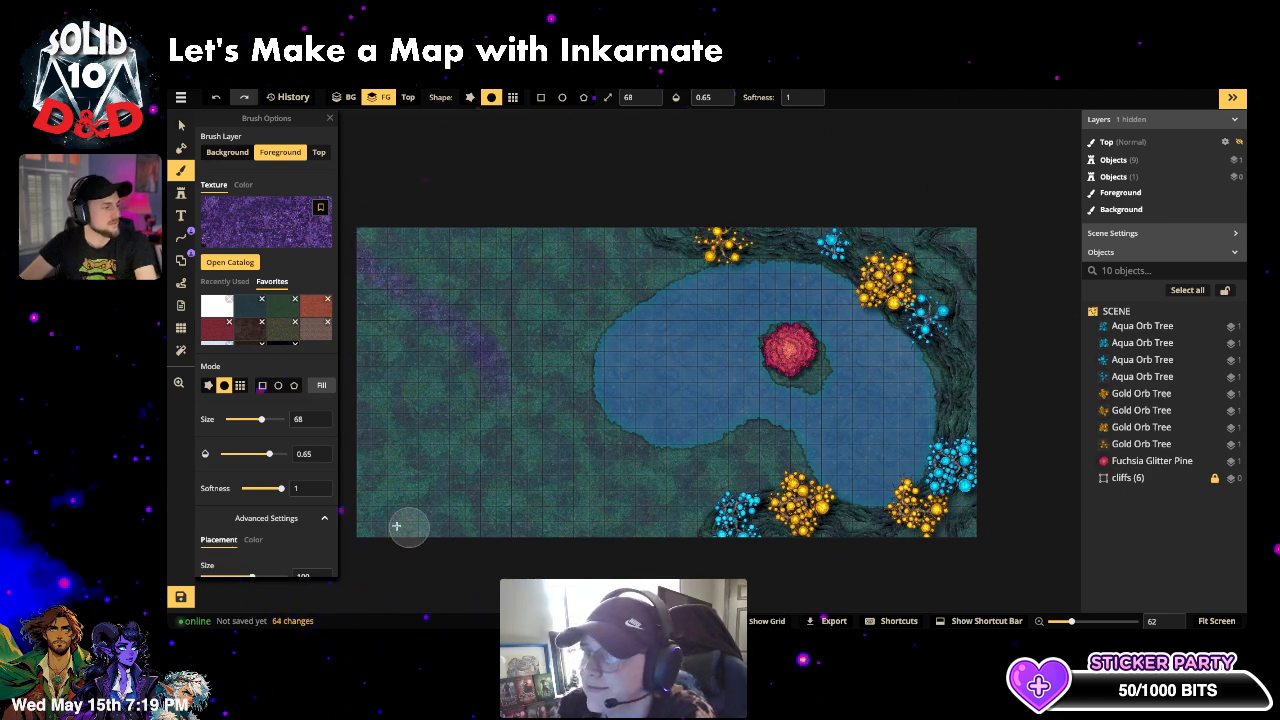
pyautogui.hotkey('ctrl', 'z')
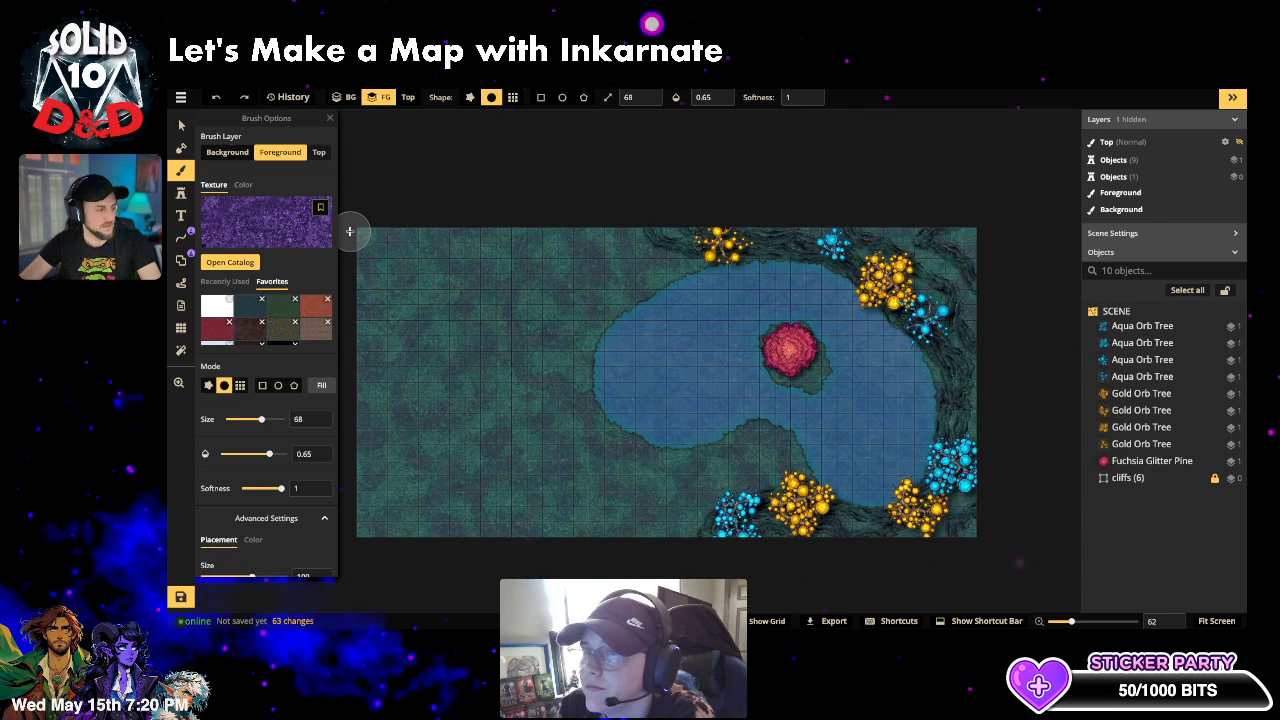
pyautogui.moveTo(349, 231)
pyautogui.mouseDown()
pyautogui.moveTo(360, 265)
pyautogui.moveTo(414, 318)
pyautogui.moveTo(487, 357)
pyautogui.moveTo(610, 482)
pyautogui.moveTo(714, 484)
pyautogui.moveTo(768, 438)
pyautogui.mouseUp()
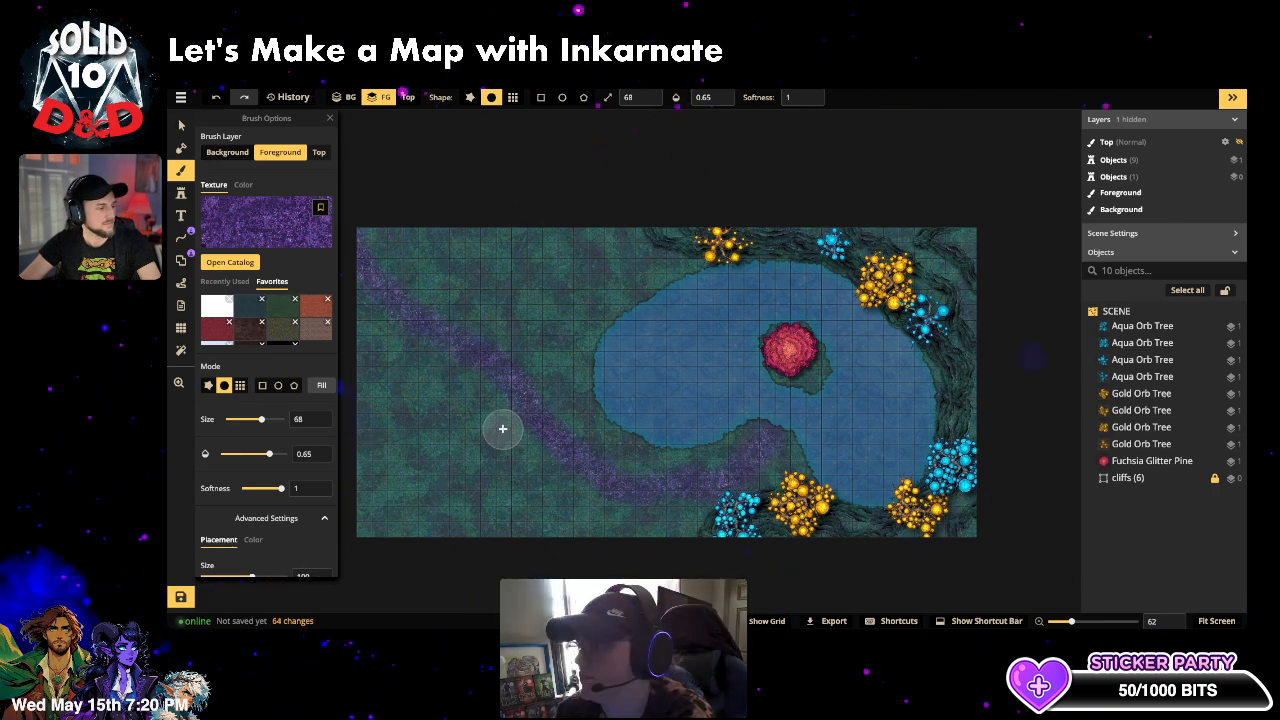
# - Add a purple branch down to the bottom-left and dab purple at the junction
pyautogui.moveTo(500, 428)
pyautogui.mouseDown()
pyautogui.moveTo(414, 458)
pyautogui.moveTo(370, 514)
pyautogui.moveTo(366, 557)
pyautogui.mouseUp()
pyautogui.scroll(3, 466, 431)
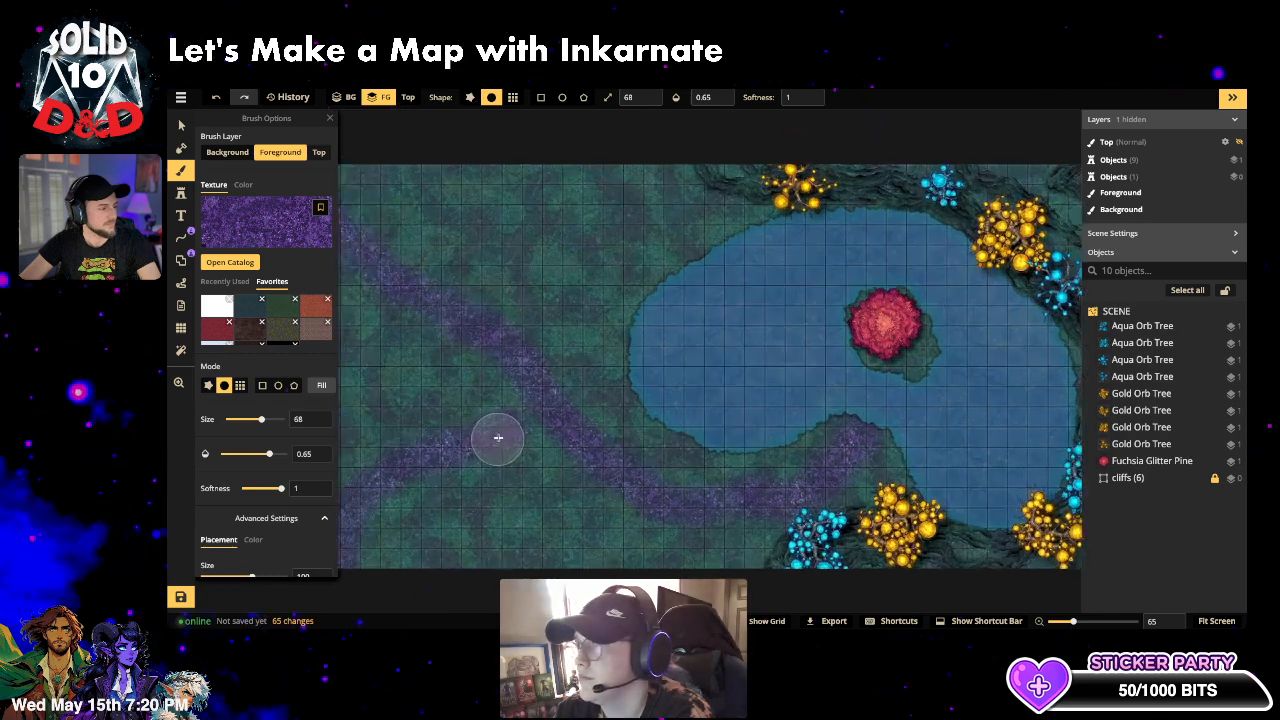
pyautogui.scroll(3, 498, 437)
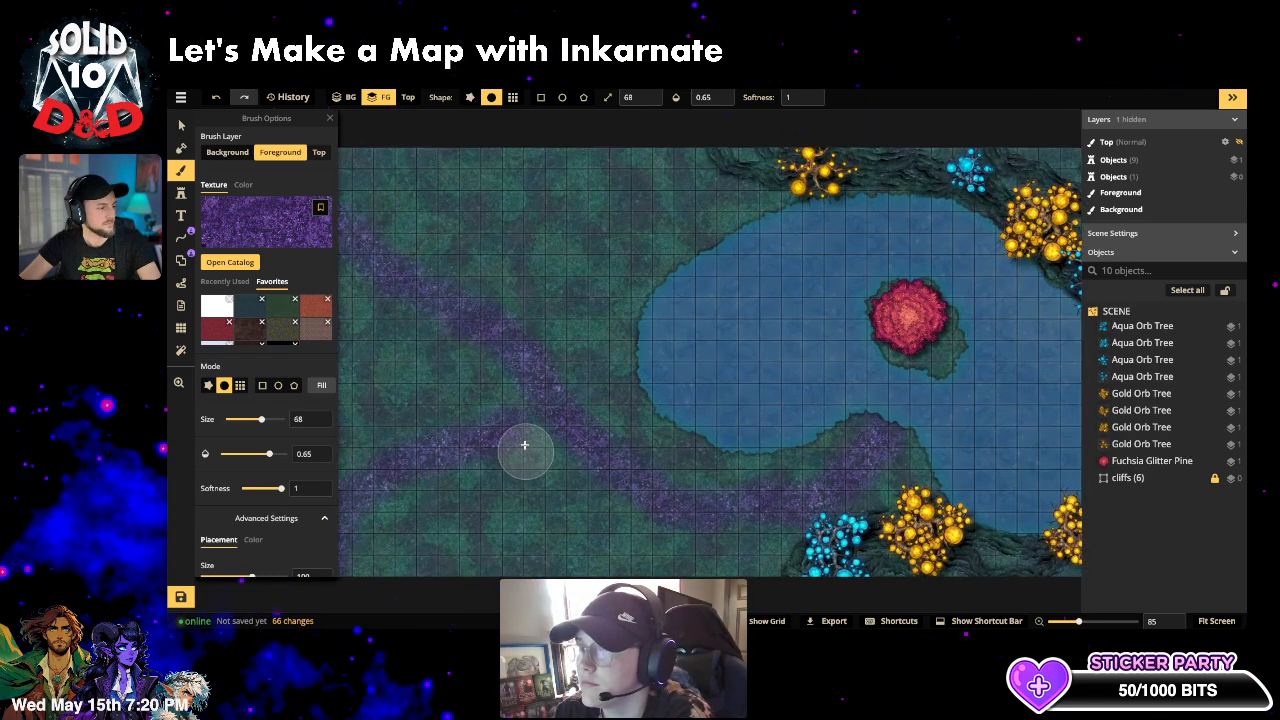
pyautogui.click(524, 421)
pyautogui.click(532, 415)
pyautogui.scroll(-3, 400, 466)
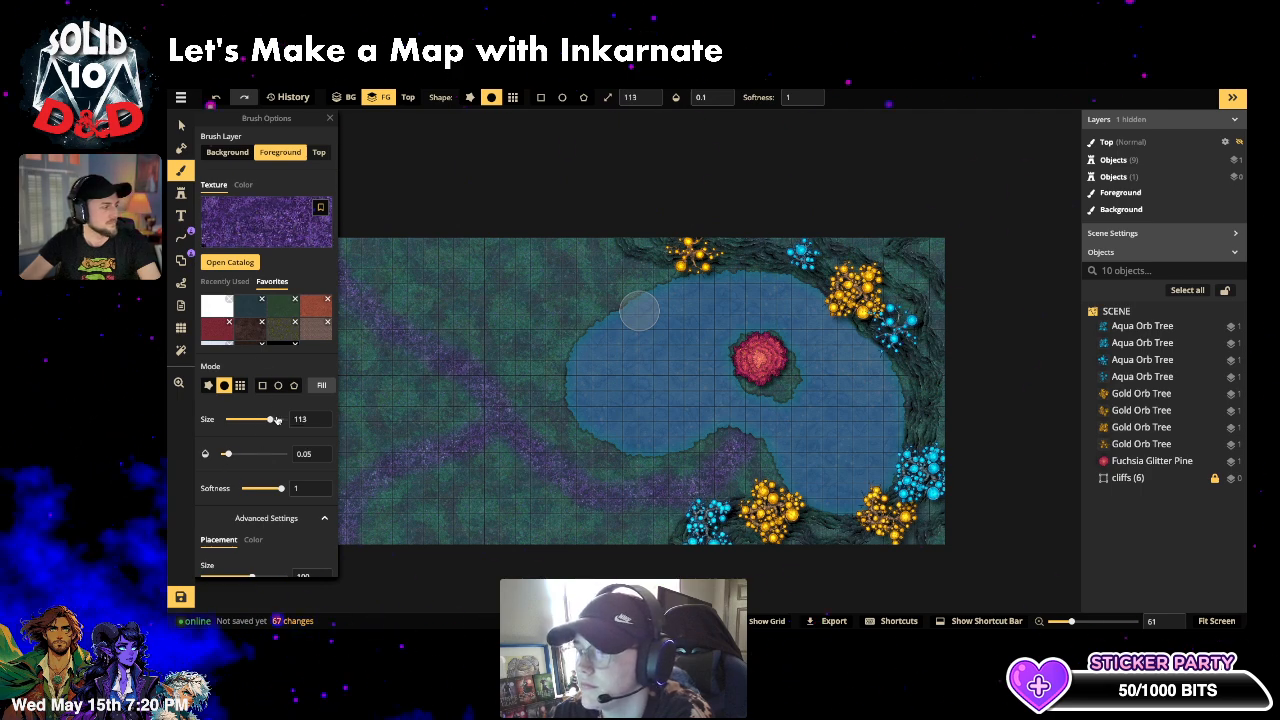
# - Sweep a size-157, 0.13-opacity purple wash over the ground and along both path branches
pyautogui.click(277, 420)
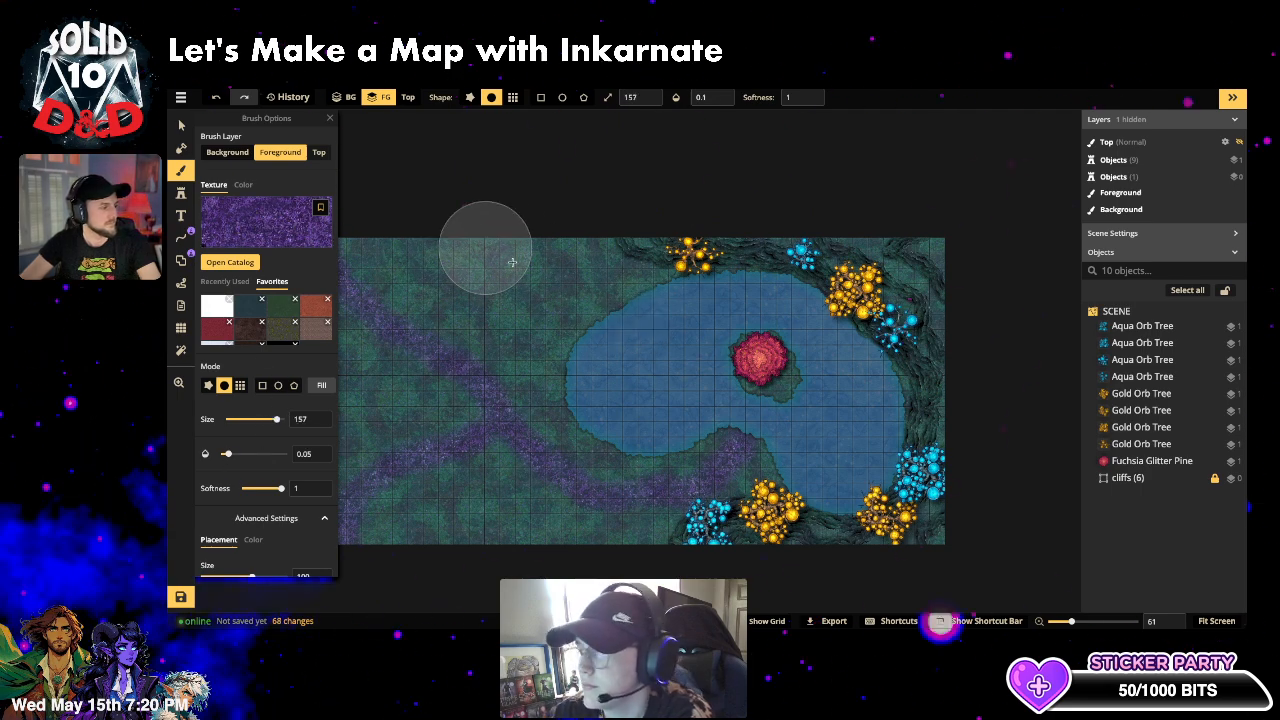
pyautogui.moveTo(512, 262)
pyautogui.mouseDown()
pyautogui.moveTo(629, 289)
pyautogui.moveTo(439, 267)
pyautogui.moveTo(552, 339)
pyautogui.moveTo(626, 351)
pyautogui.moveTo(586, 290)
pyautogui.moveTo(594, 236)
pyautogui.moveTo(631, 269)
pyautogui.moveTo(669, 269)
pyautogui.moveTo(538, 273)
pyautogui.moveTo(700, 239)
pyautogui.moveTo(439, 278)
pyautogui.moveTo(638, 273)
pyautogui.moveTo(510, 287)
pyautogui.moveTo(643, 311)
pyautogui.mouseUp()
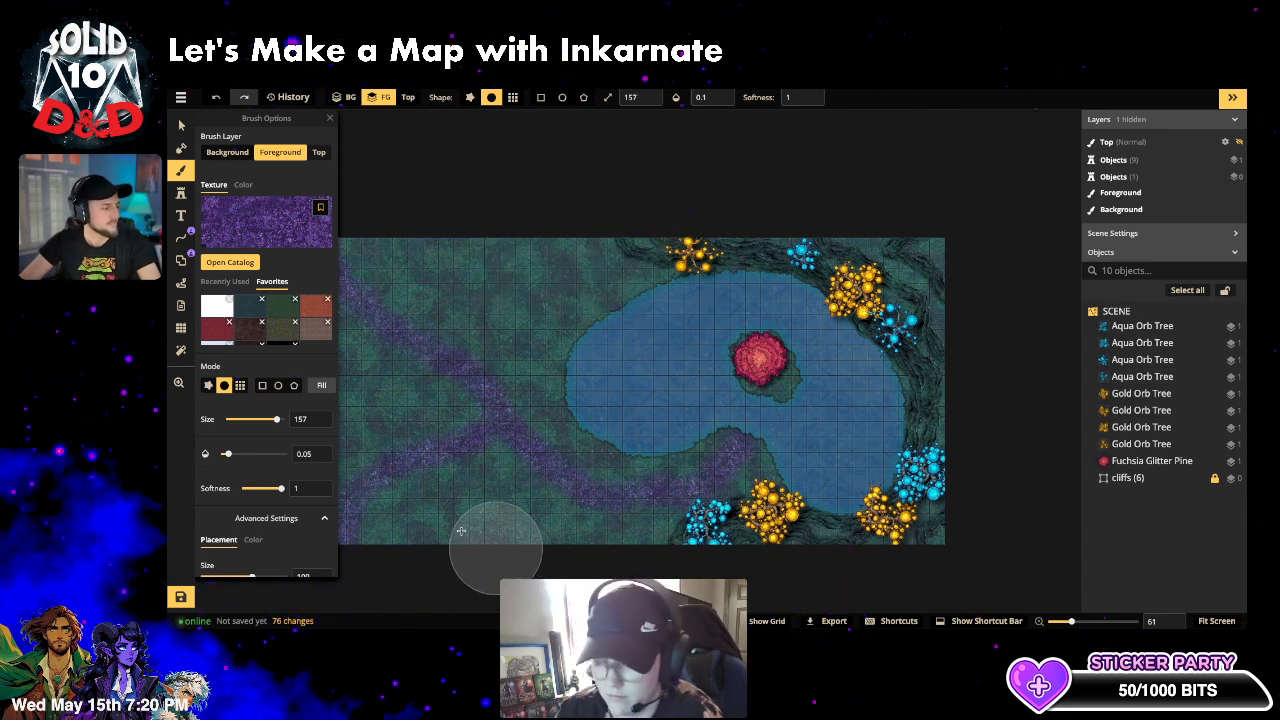
pyautogui.moveTo(233, 455); pyautogui.dragTo(236, 454)
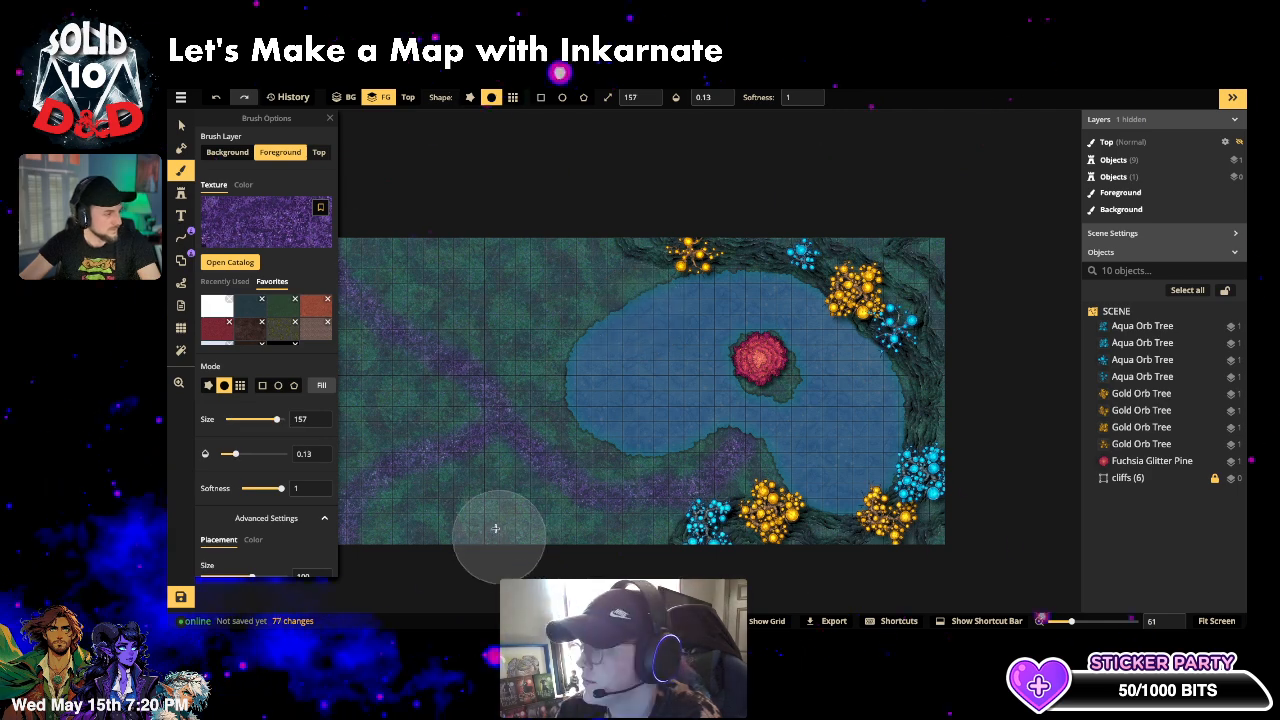
pyautogui.moveTo(481, 507)
pyautogui.mouseDown()
pyautogui.moveTo(382, 622)
pyautogui.moveTo(394, 542)
pyautogui.moveTo(469, 463)
pyautogui.moveTo(566, 438)
pyautogui.mouseUp()
pyautogui.moveTo(381, 520)
pyautogui.mouseDown()
pyautogui.moveTo(386, 466)
pyautogui.moveTo(451, 394)
pyautogui.moveTo(406, 348)
pyautogui.mouseUp()
pyautogui.moveTo(315, 287)
pyautogui.mouseDown()
pyautogui.moveTo(371, 294)
pyautogui.moveTo(576, 529)
pyautogui.moveTo(811, 480)
pyautogui.mouseUp()
pyautogui.moveTo(679, 548); pyautogui.dragTo(867, 529)
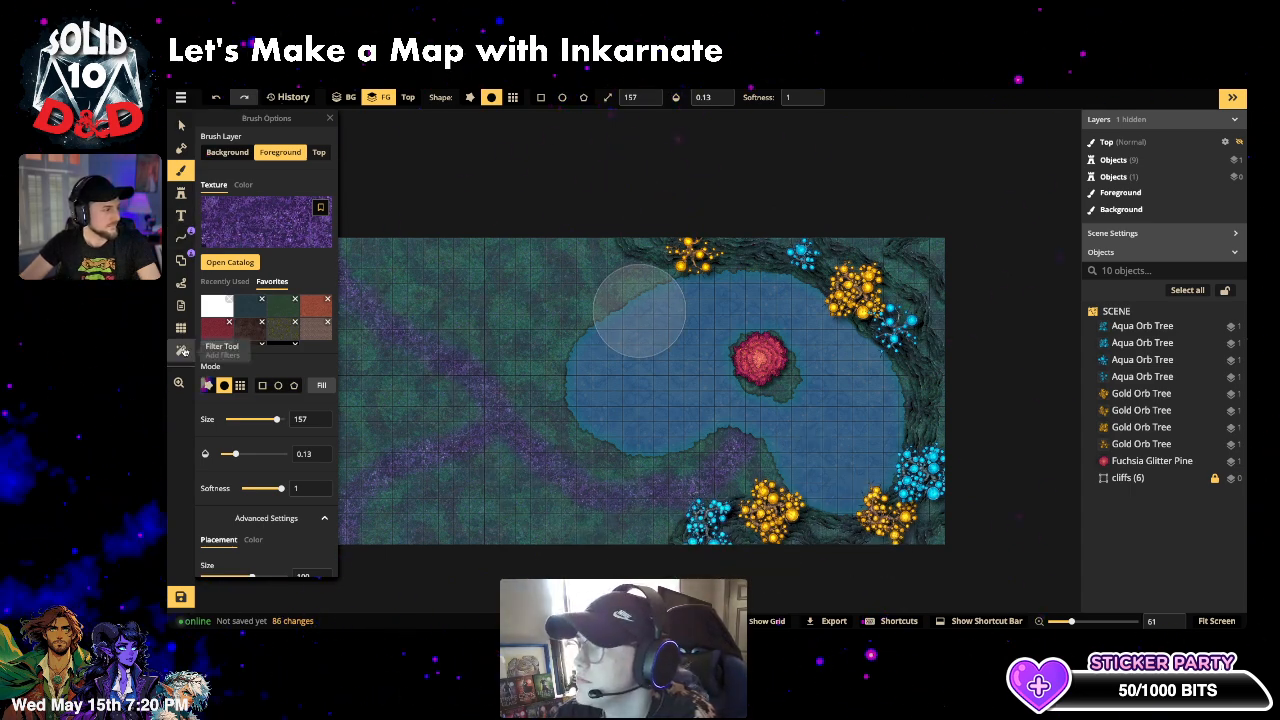
# - Load the gold sparkle Fey texture on the Top layer at size 177 and adjust its pattern scale
pyautogui.click(260, 232)
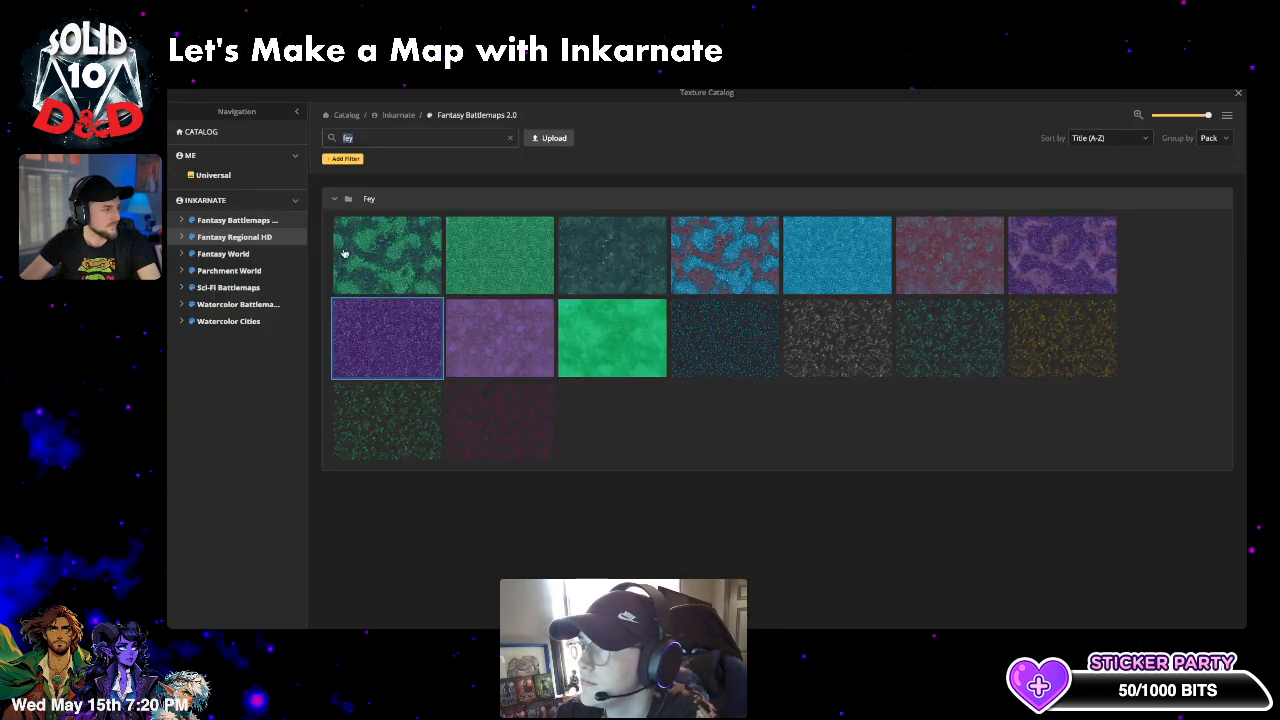
pyautogui.click(1063, 336)
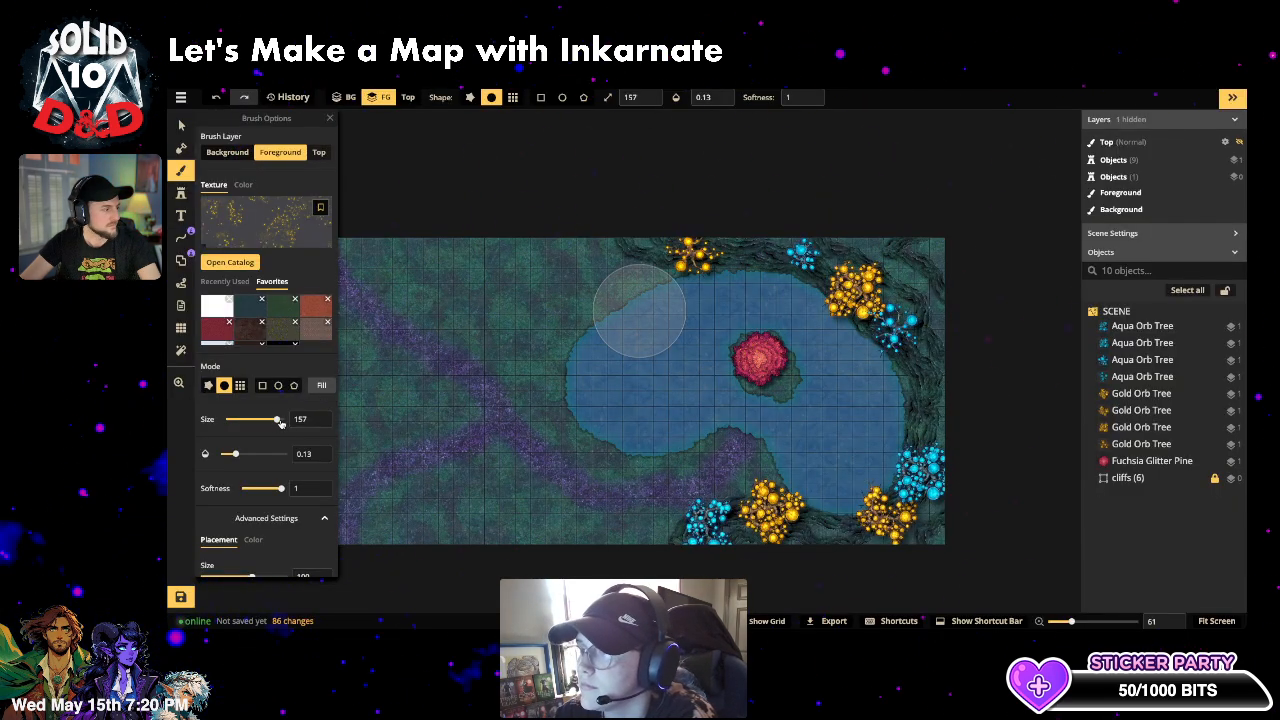
pyautogui.moveTo(279, 420); pyautogui.dragTo(282, 420)
pyautogui.click(312, 151)
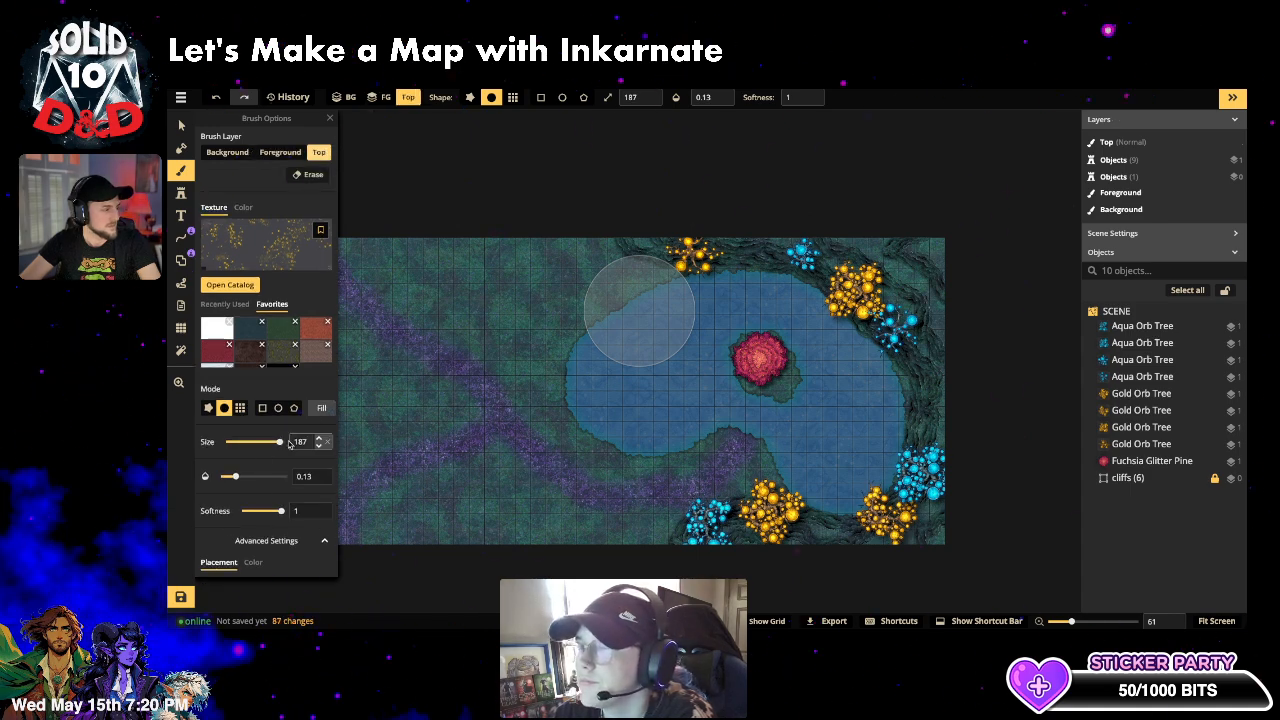
pyautogui.moveTo(281, 443); pyautogui.dragTo(280, 445)
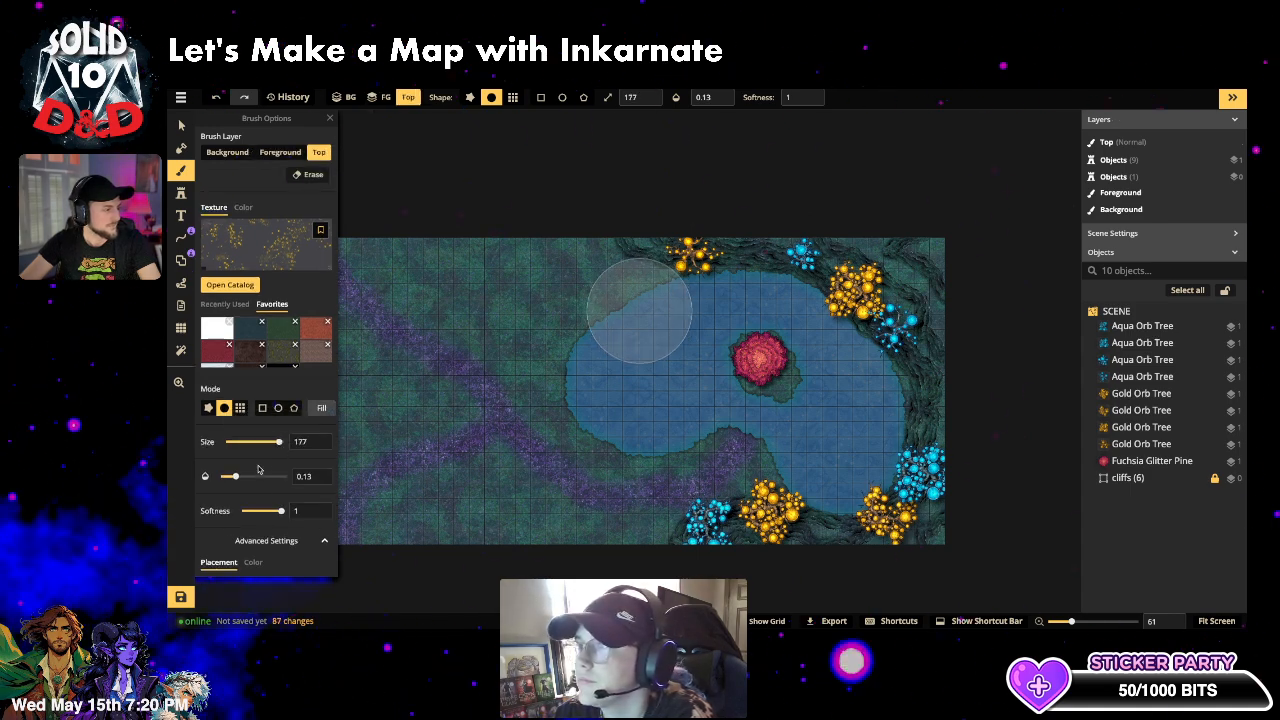
pyautogui.scroll(-1, 258, 469)
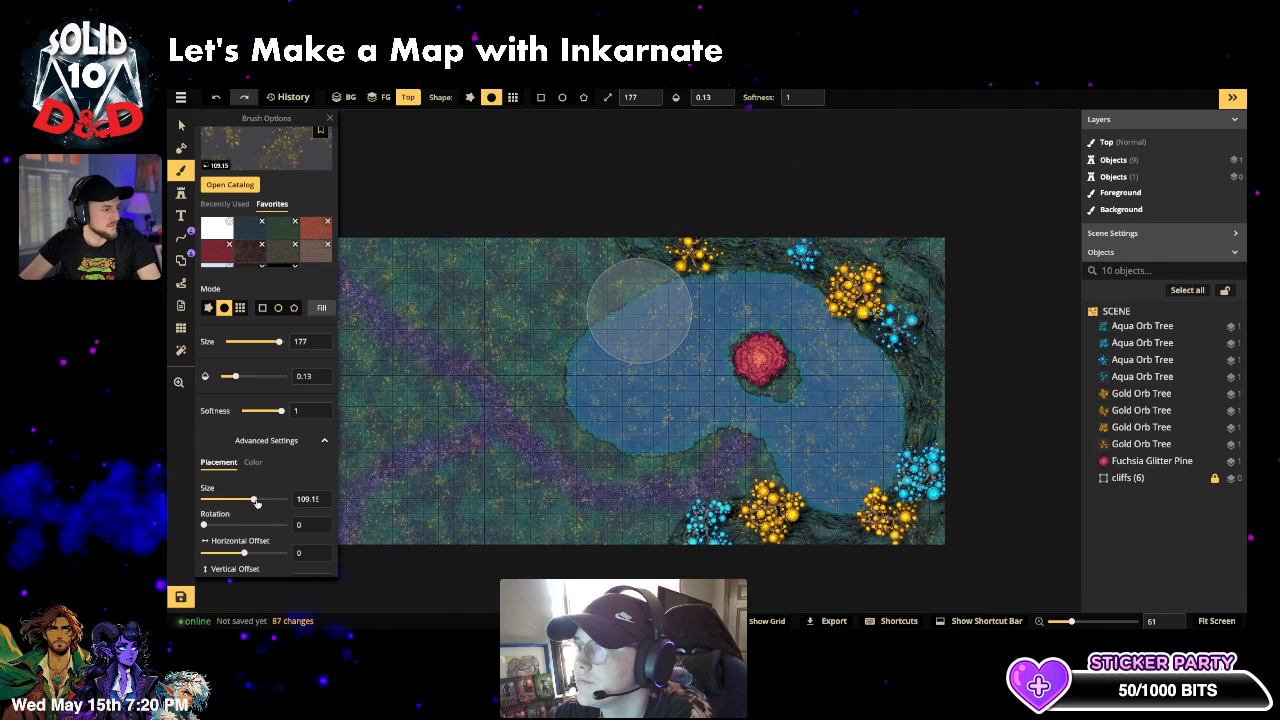
pyautogui.moveTo(250, 506); pyautogui.dragTo(270, 505)
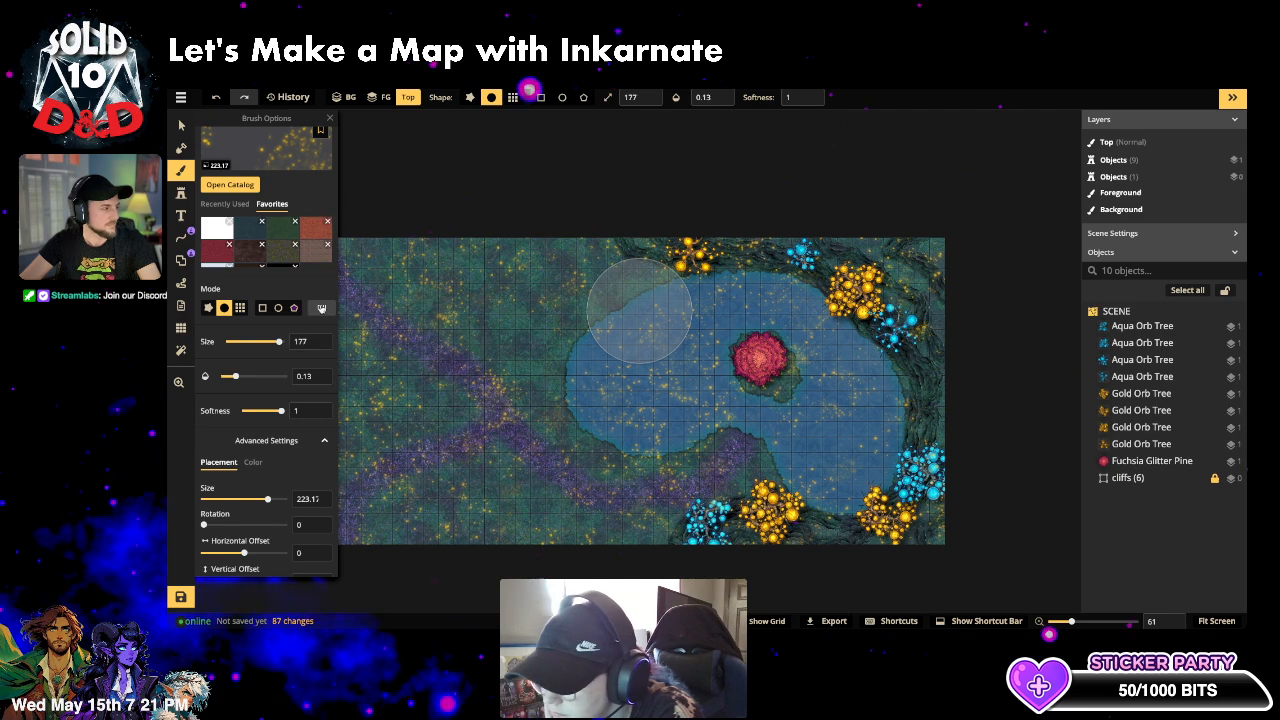
# - Fill the whole map with gold sparkle at 0.74 opacity
pyautogui.click(321, 308)
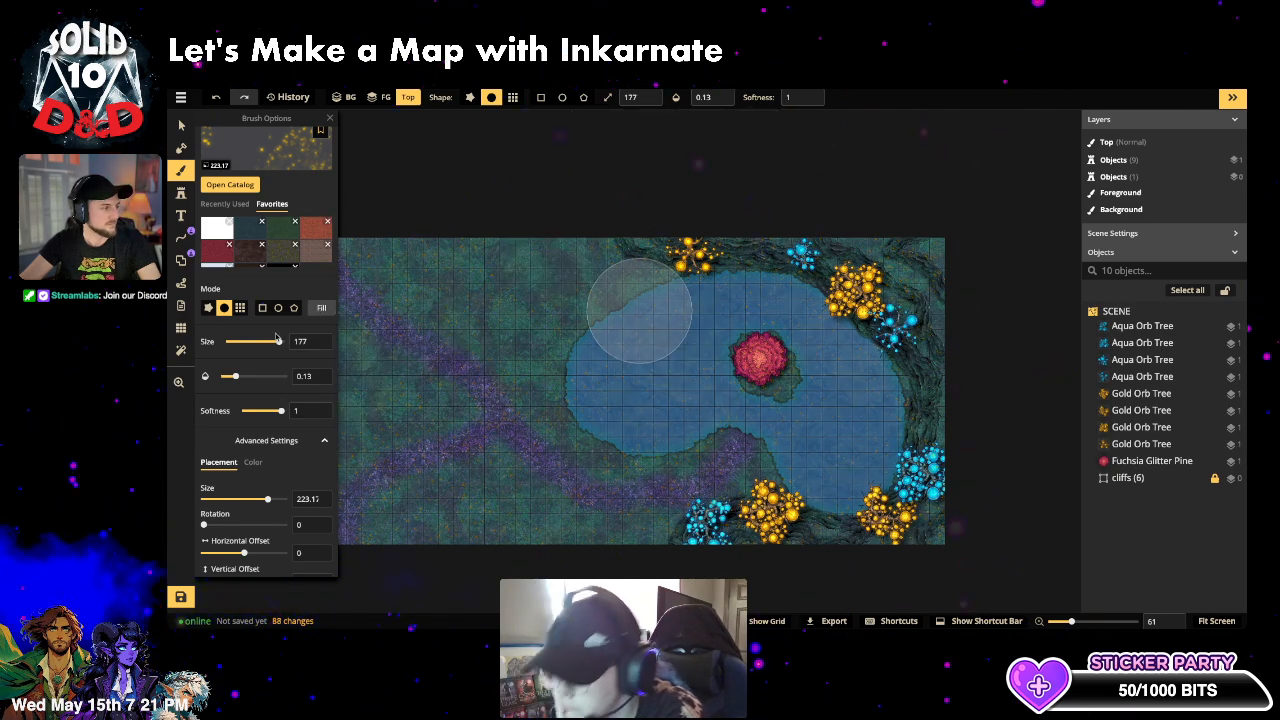
pyautogui.scroll(2, 297, 181)
pyautogui.click(321, 409)
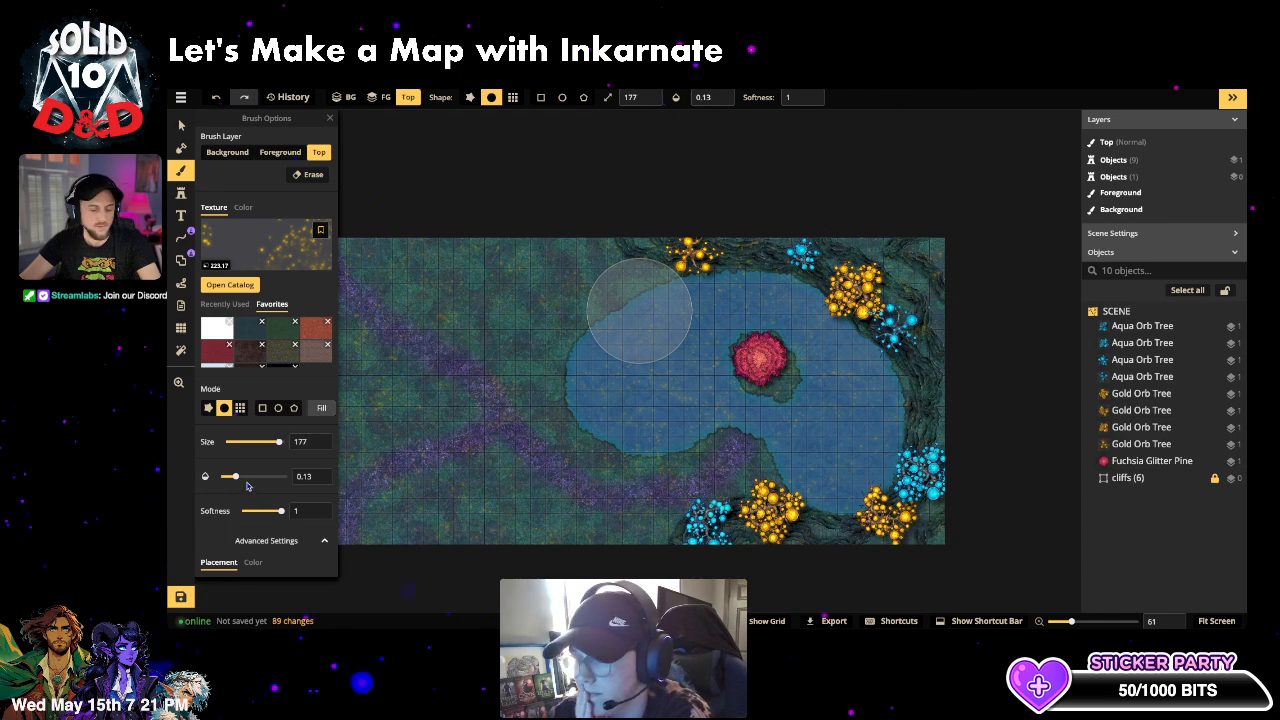
pyautogui.moveTo(247, 485); pyautogui.dragTo(275, 478)
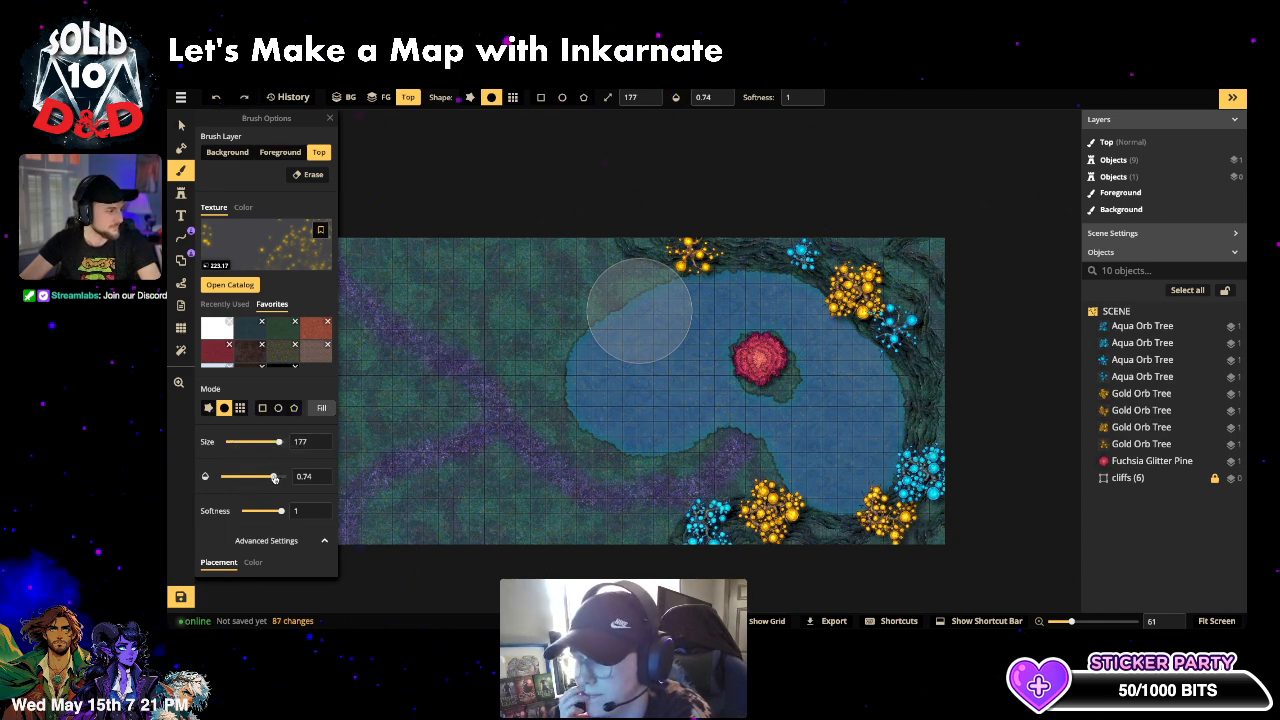
pyautogui.click(323, 409)
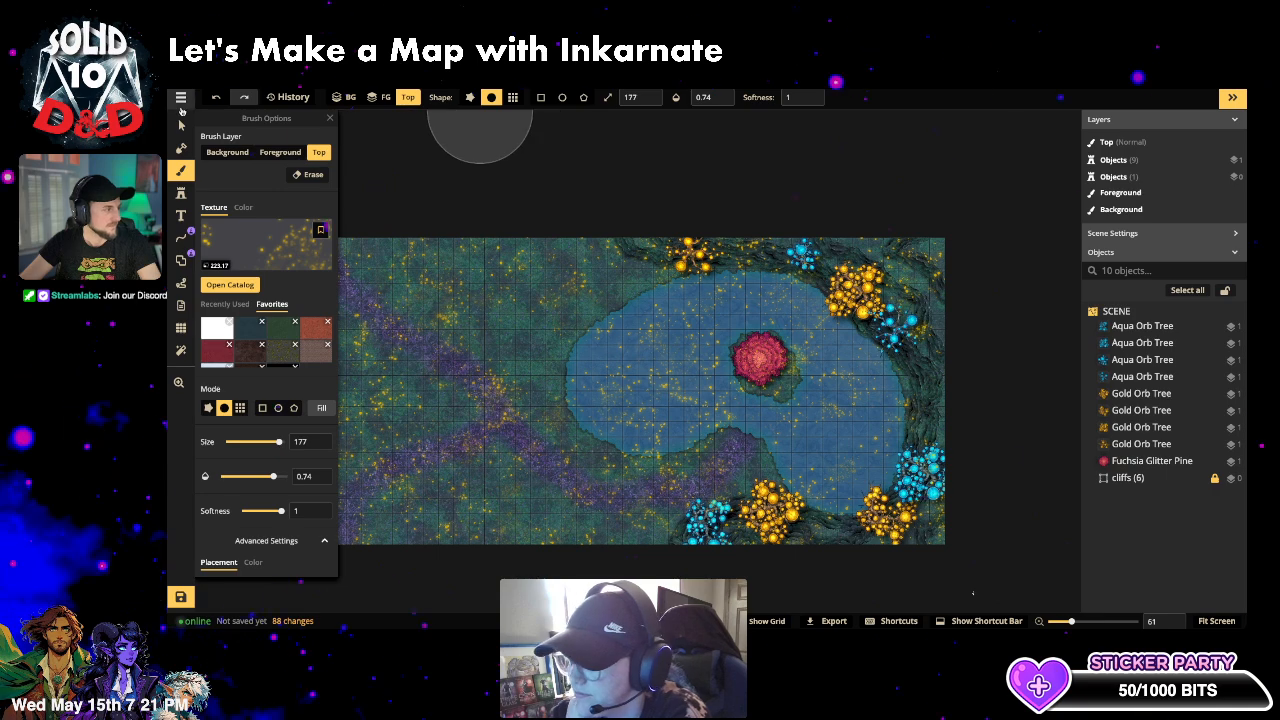
pyautogui.click(181, 124)
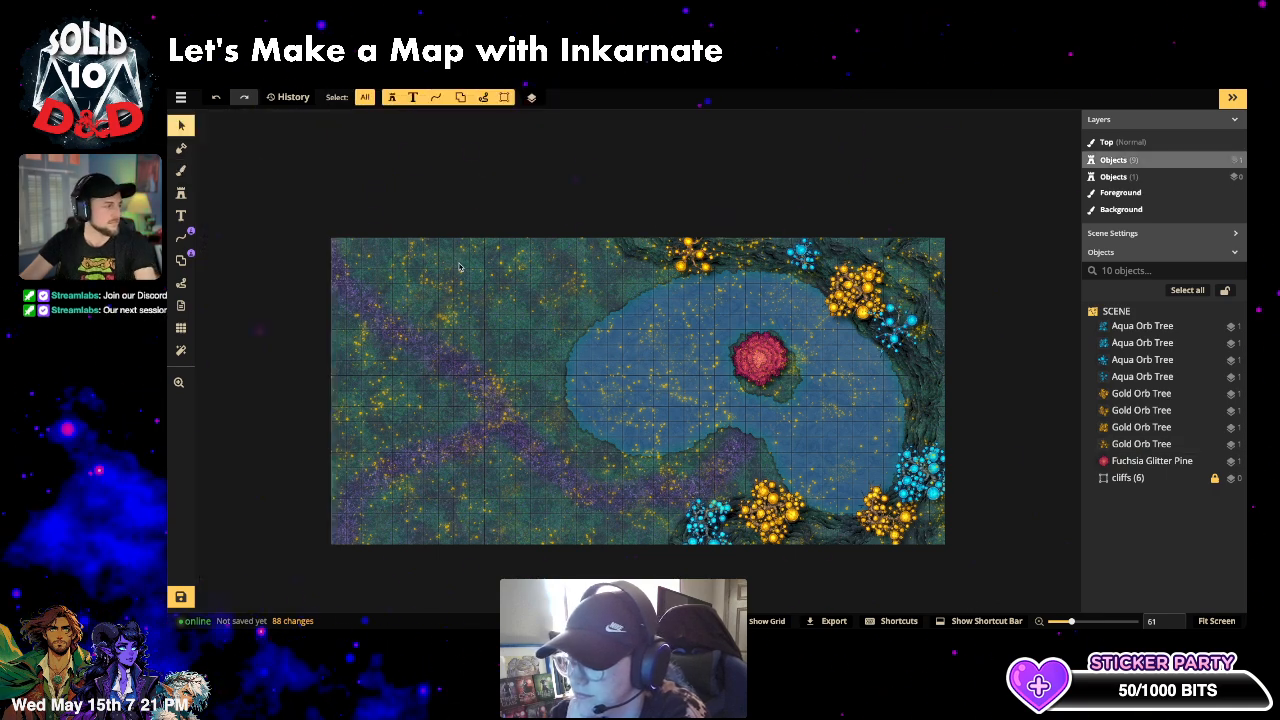
# - Select the Fuchsia Glitter Pine, move it to a lower layer, then undo that and deselect
pyautogui.scroll(1, 459, 267)
pyautogui.click(766, 362)
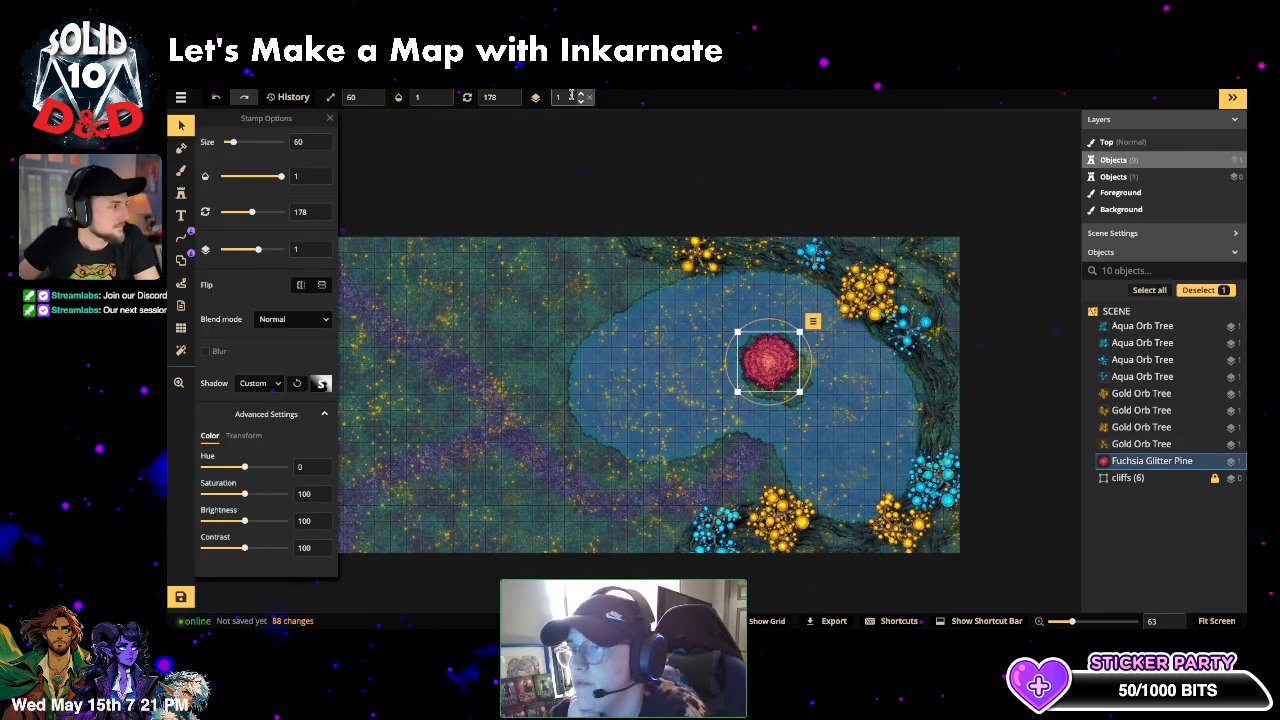
pyautogui.click(582, 101)
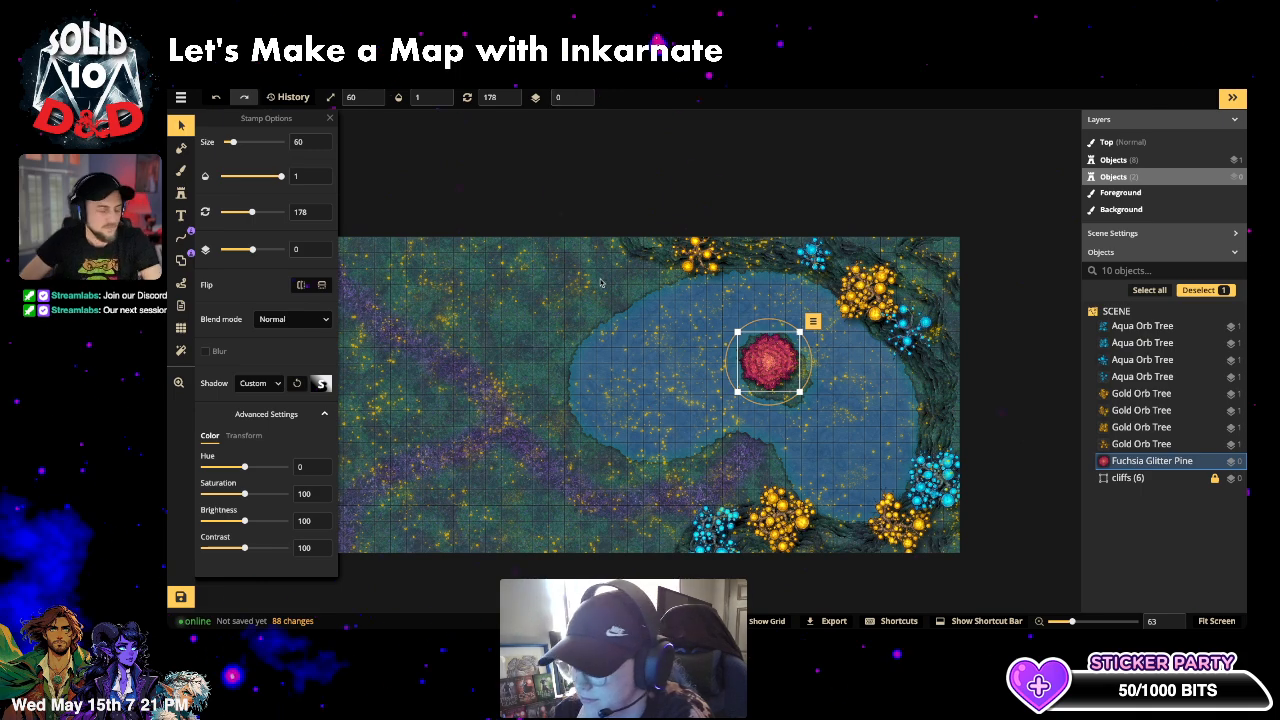
pyautogui.hotkey('ctrl', 'z')
pyautogui.click(479, 338)
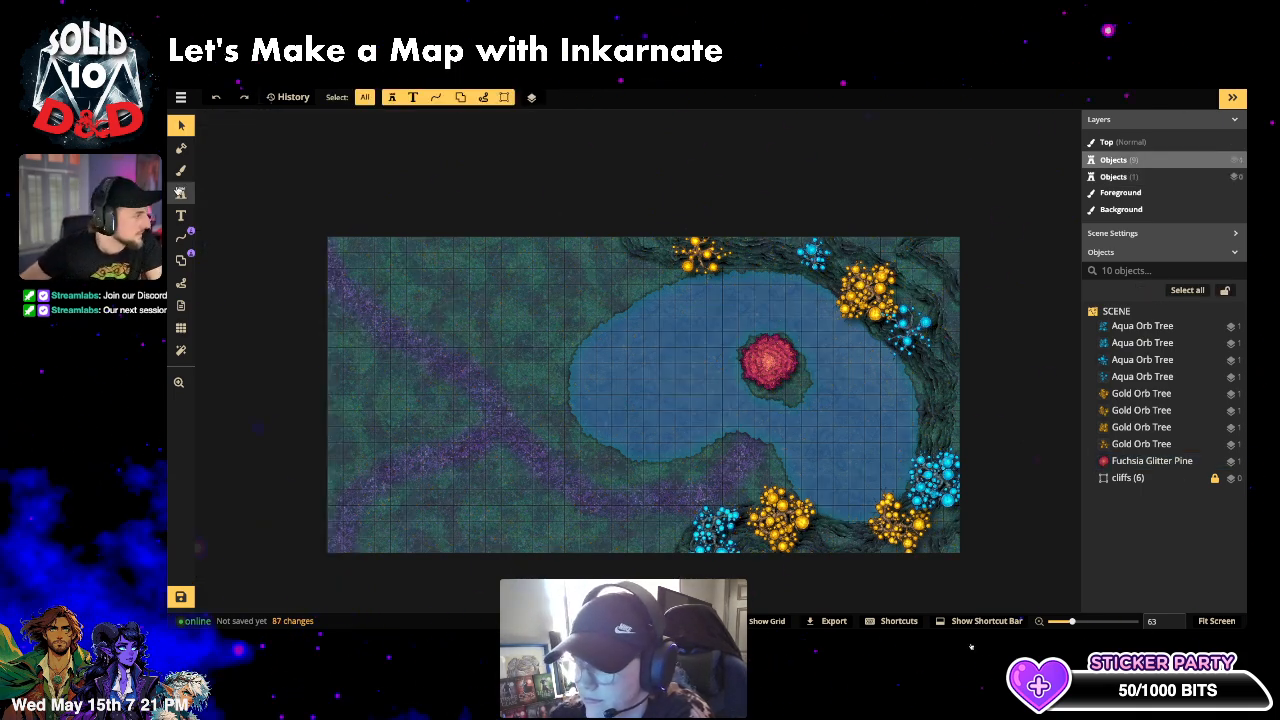
# - Add a second gold sparkle fill with the pattern shifted horizontally by 7
pyautogui.click(181, 170)
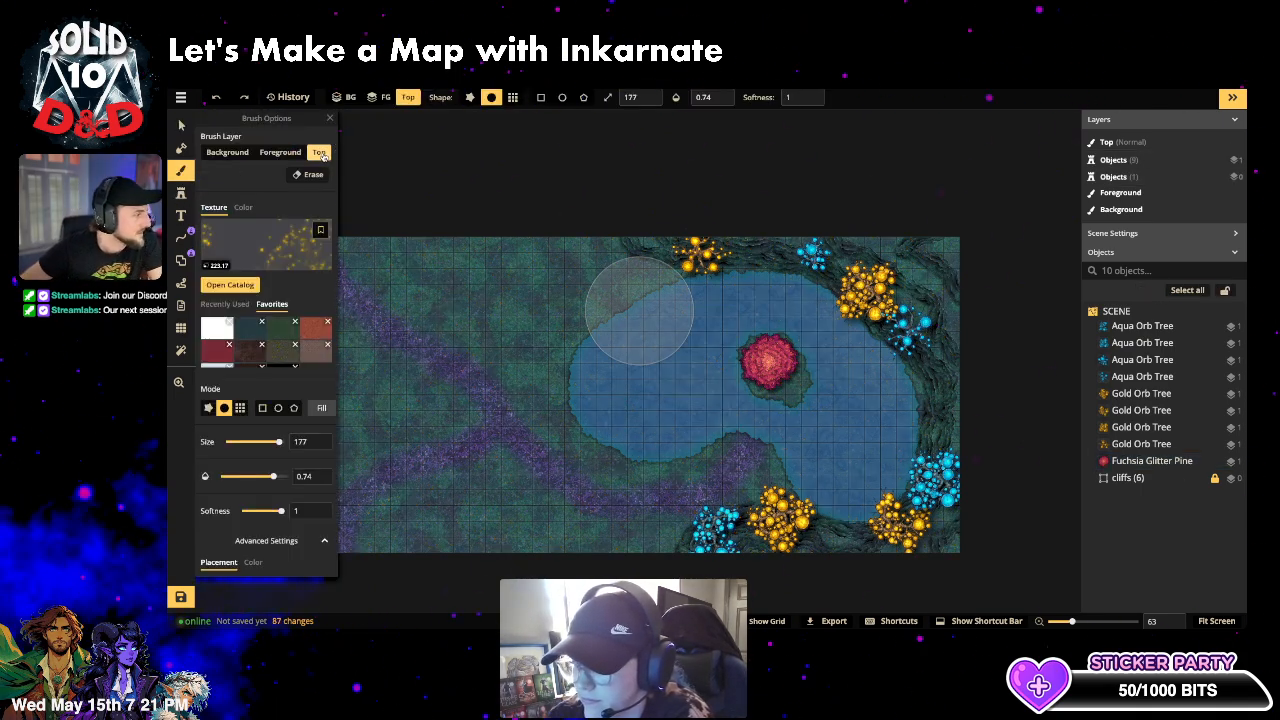
pyautogui.click(322, 408)
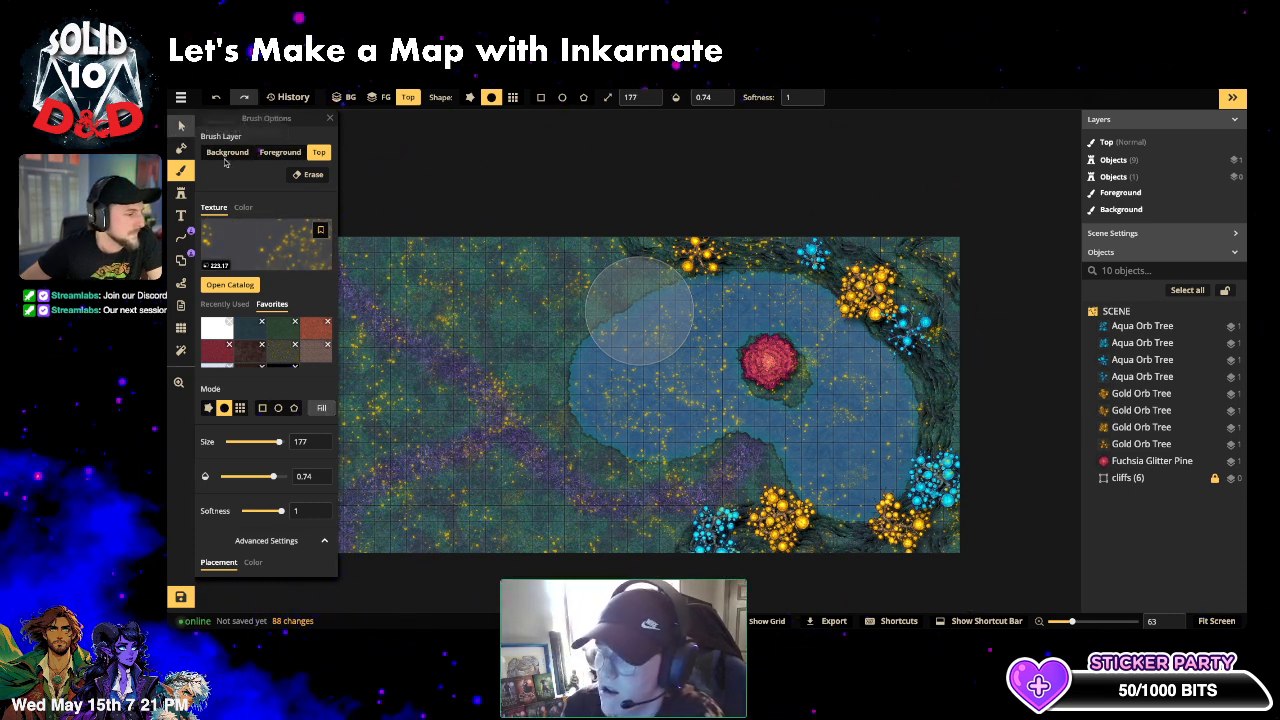
pyautogui.click(181, 126)
pyautogui.hotkey('ctrl', 'z')
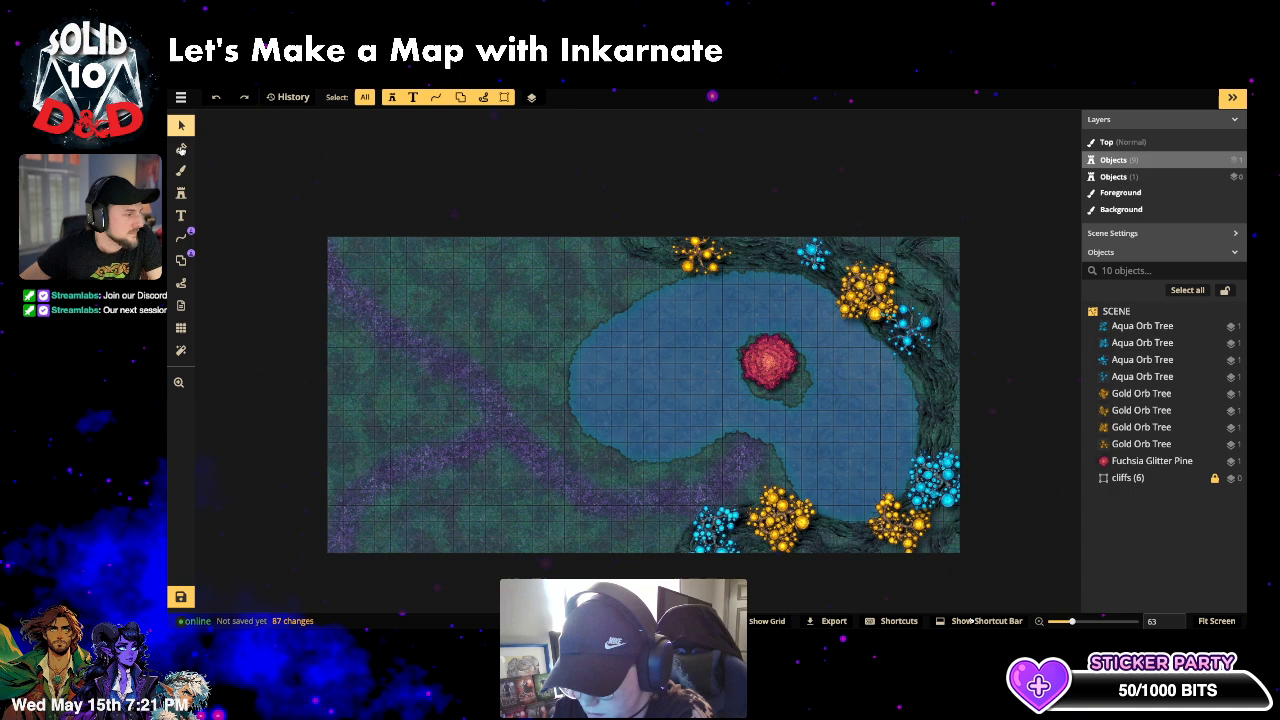
pyautogui.click(181, 170)
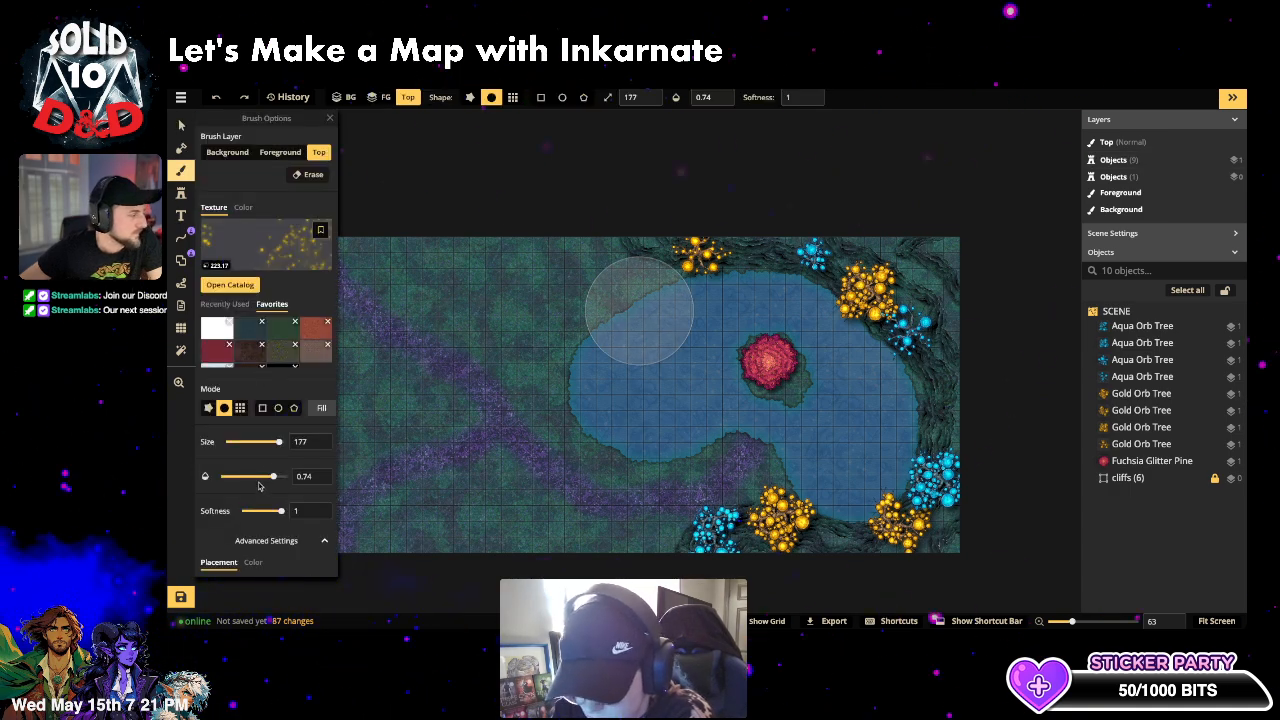
pyautogui.scroll(-2, 258, 486)
pyautogui.moveTo(243, 531); pyautogui.dragTo(248, 533)
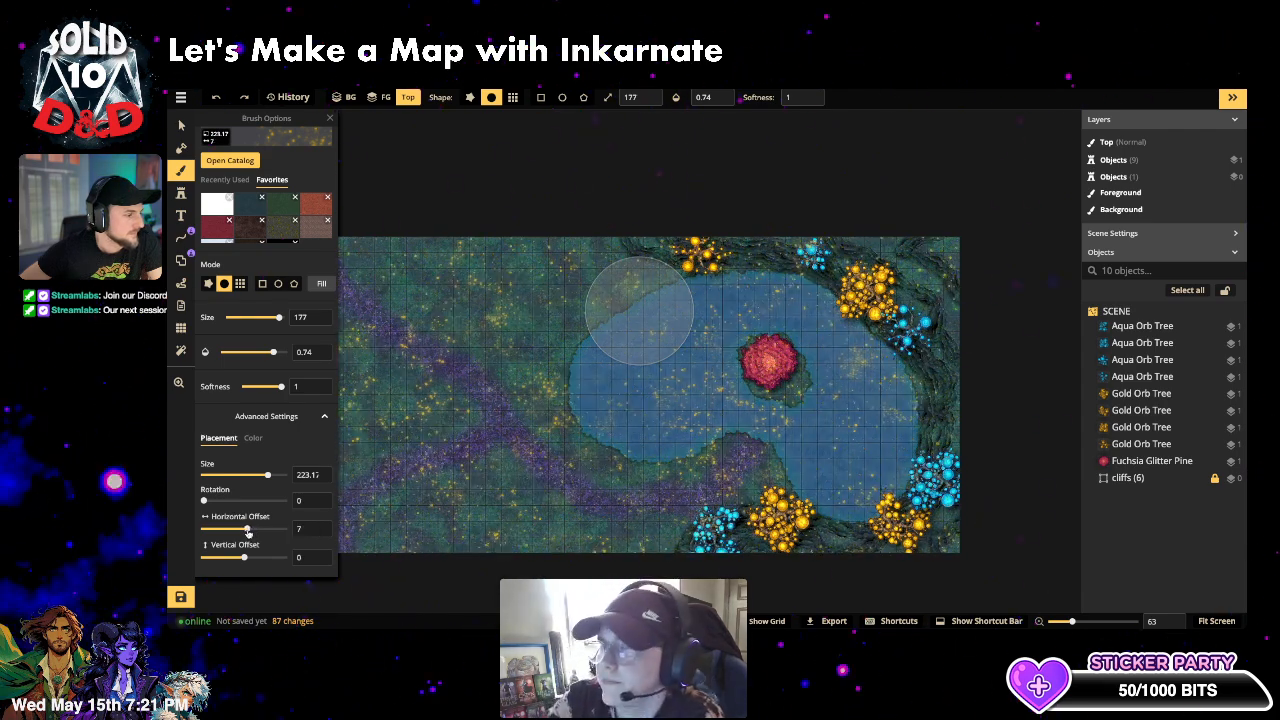
pyautogui.click(320, 284)
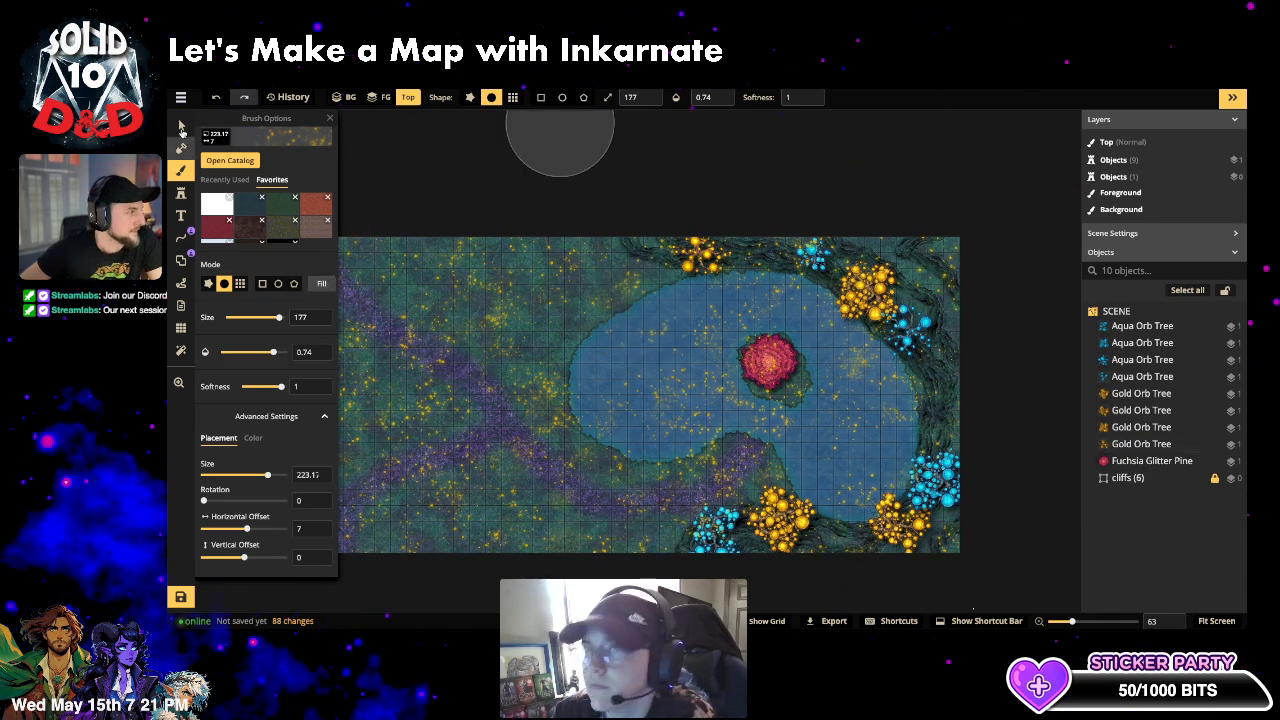
pyautogui.click(181, 127)
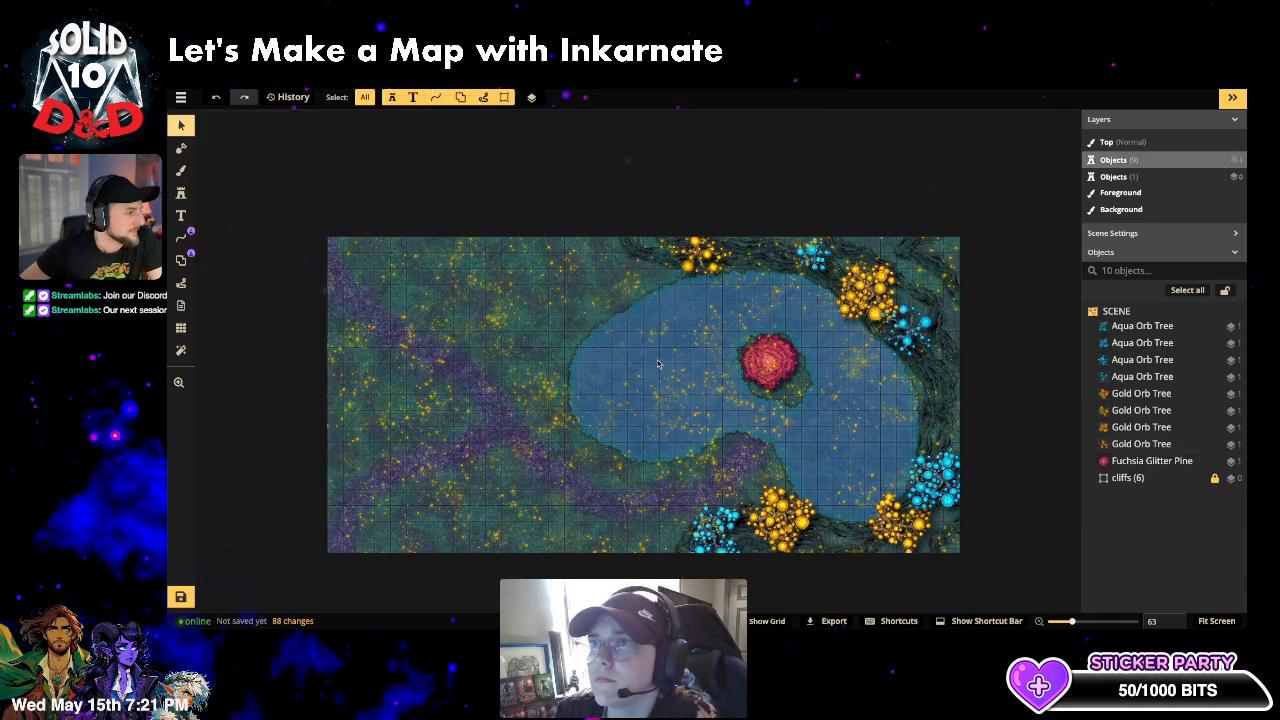
pyautogui.click(182, 193)
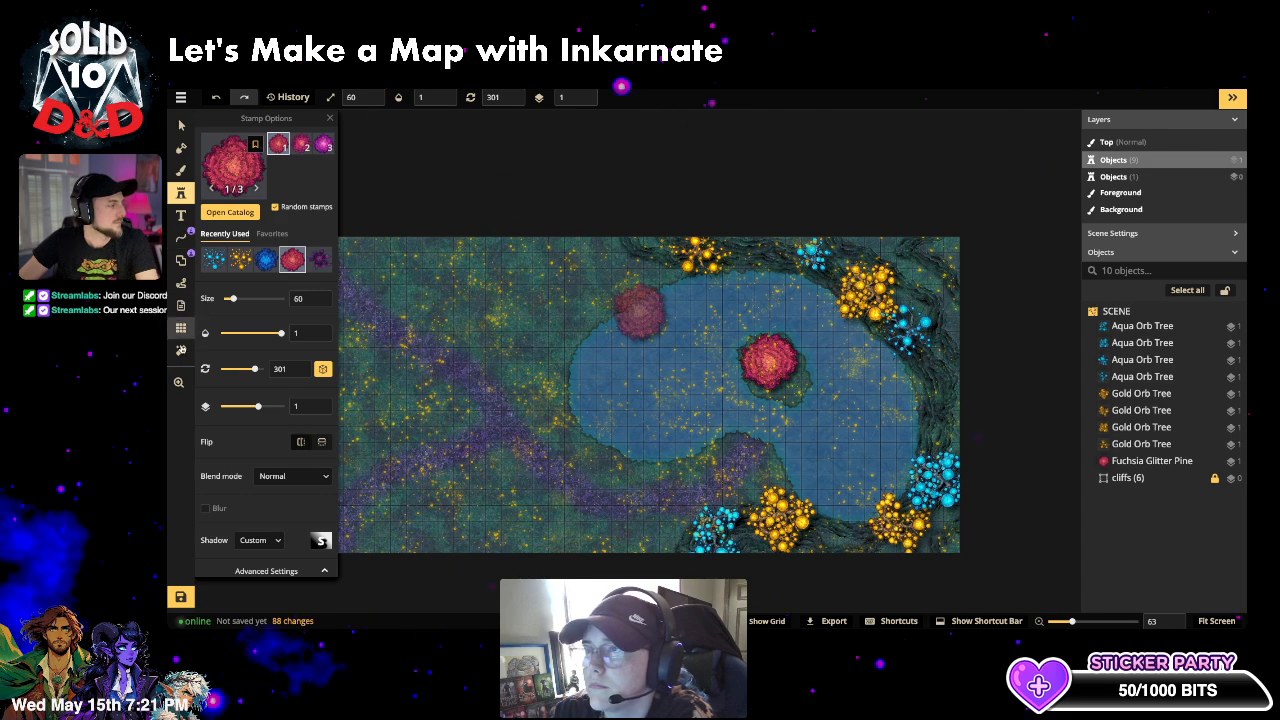
# - Add the Texture > Night filter over the entire map
pyautogui.click(181, 350)
pyautogui.click(266, 160)
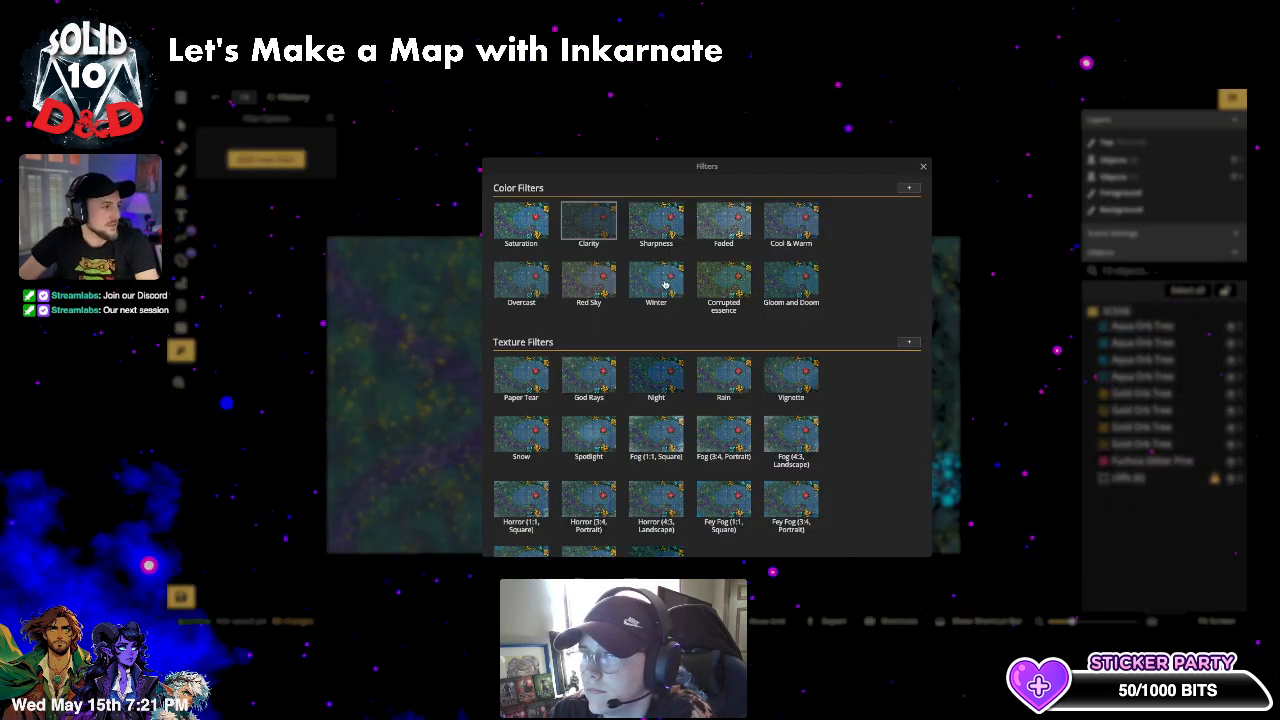
pyautogui.scroll(-1, 875, 225)
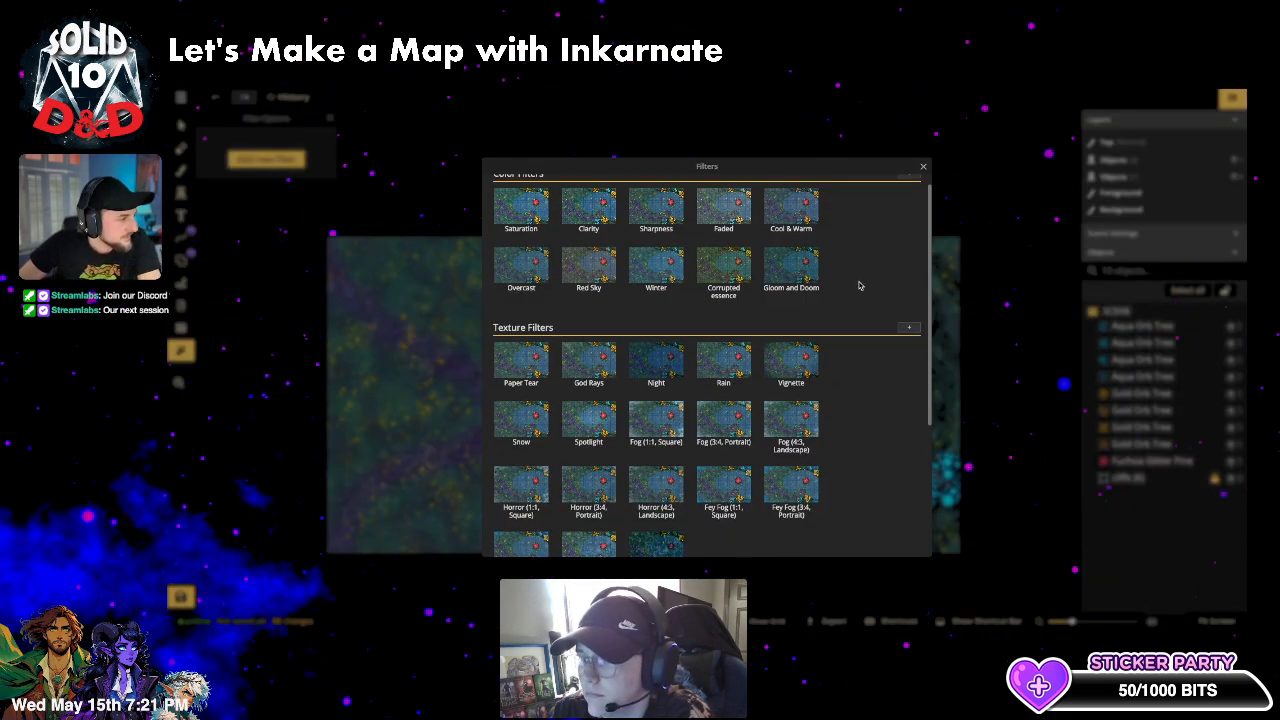
pyautogui.scroll(-1, 833, 326)
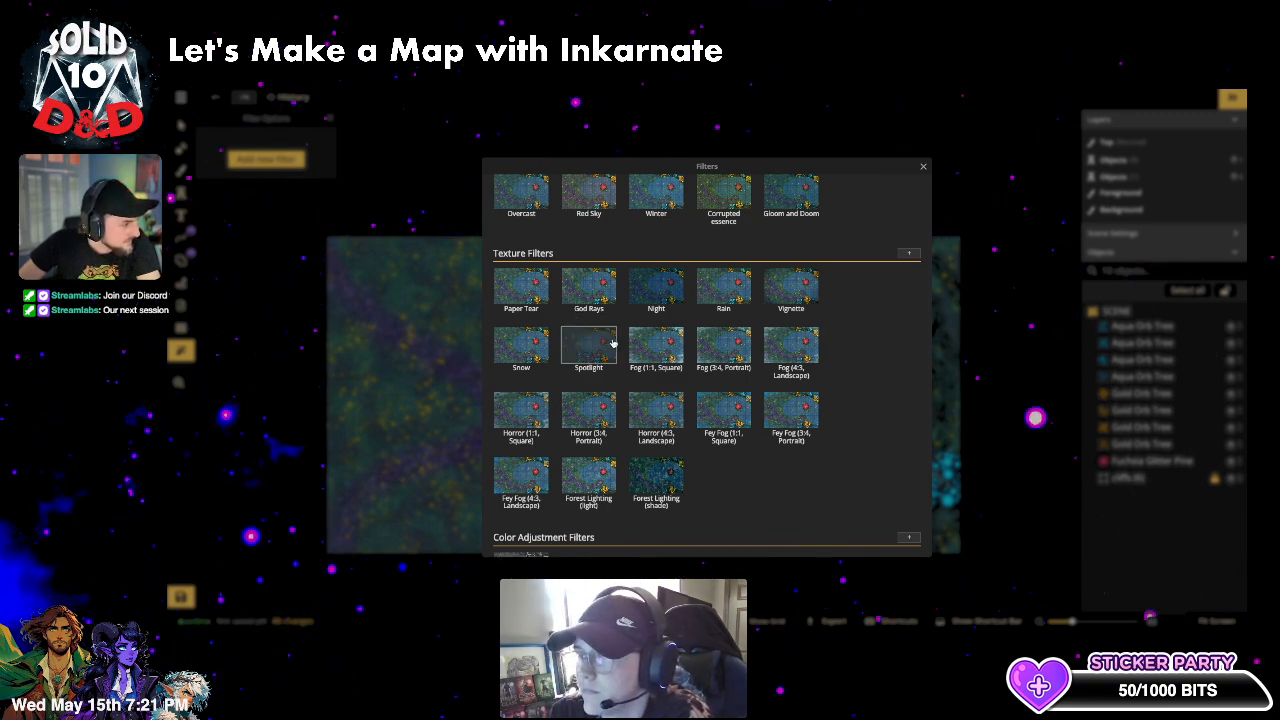
pyautogui.scroll(-1, 716, 410)
pyautogui.scroll(-2, 790, 434)
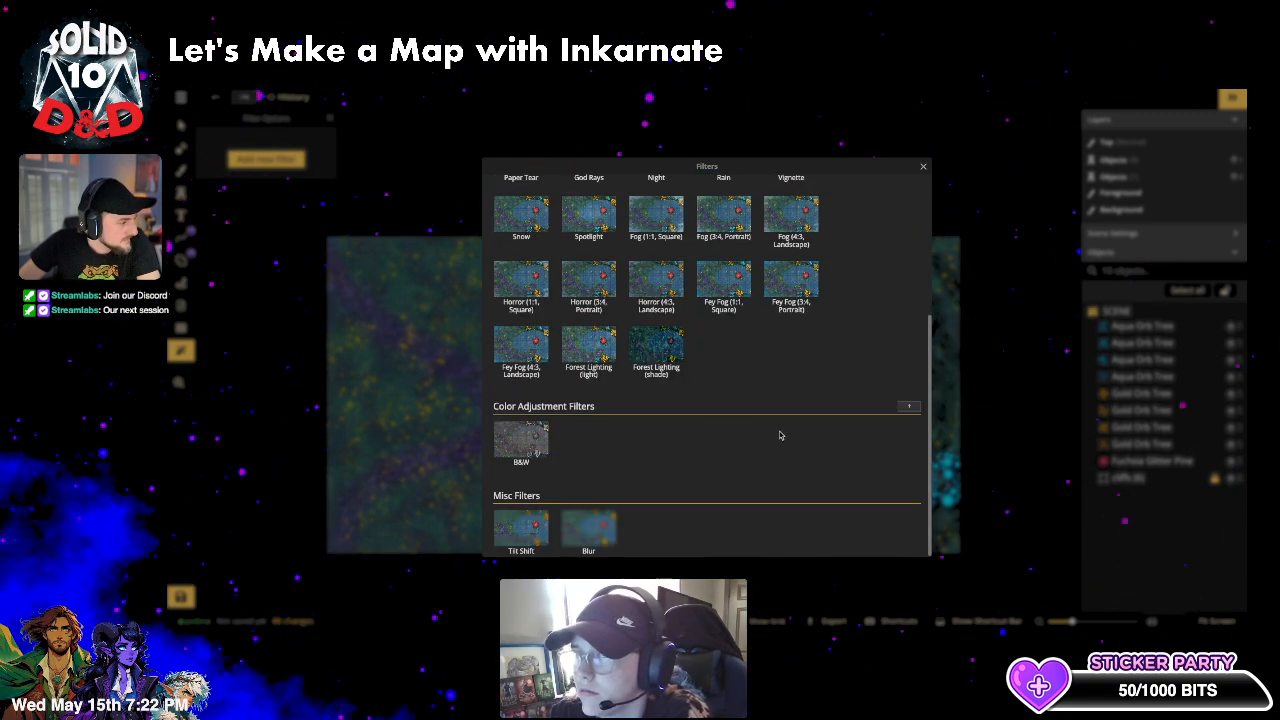
pyautogui.scroll(4, 770, 428)
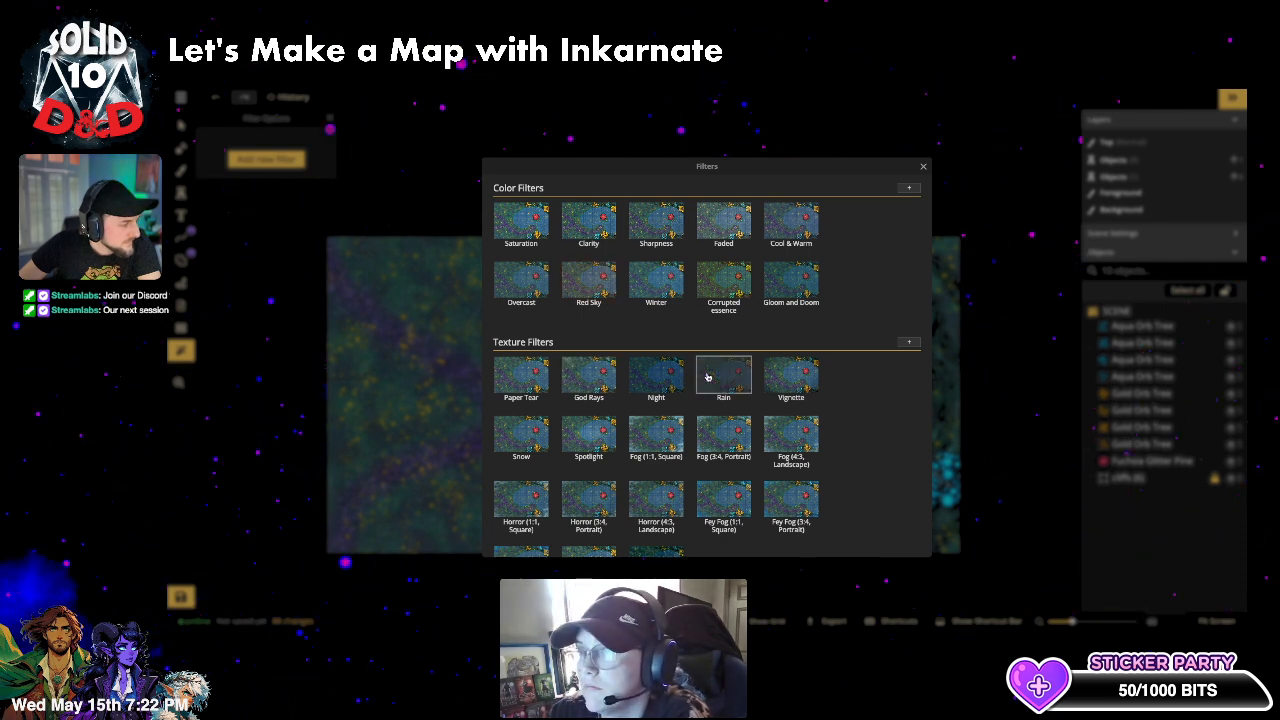
pyautogui.click(655, 374)
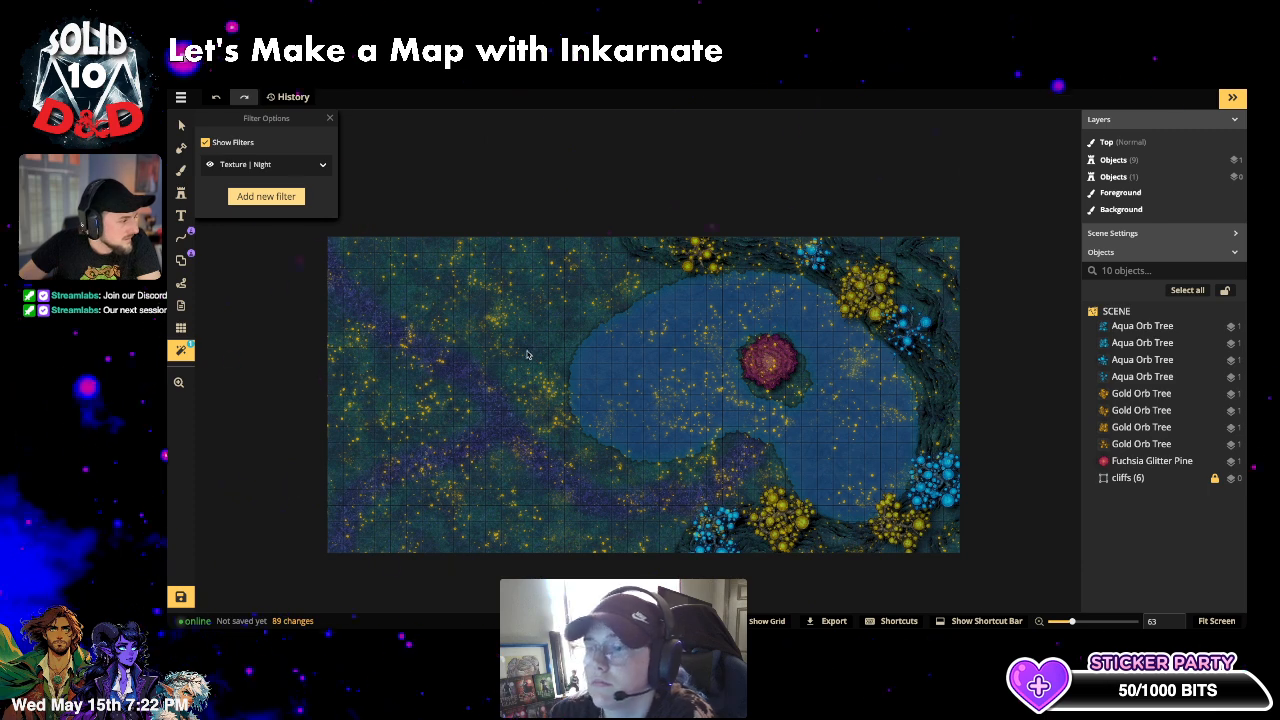
# - Move the Night filter beneath the trees and lower its opacity to 0.3
pyautogui.click(320, 166)
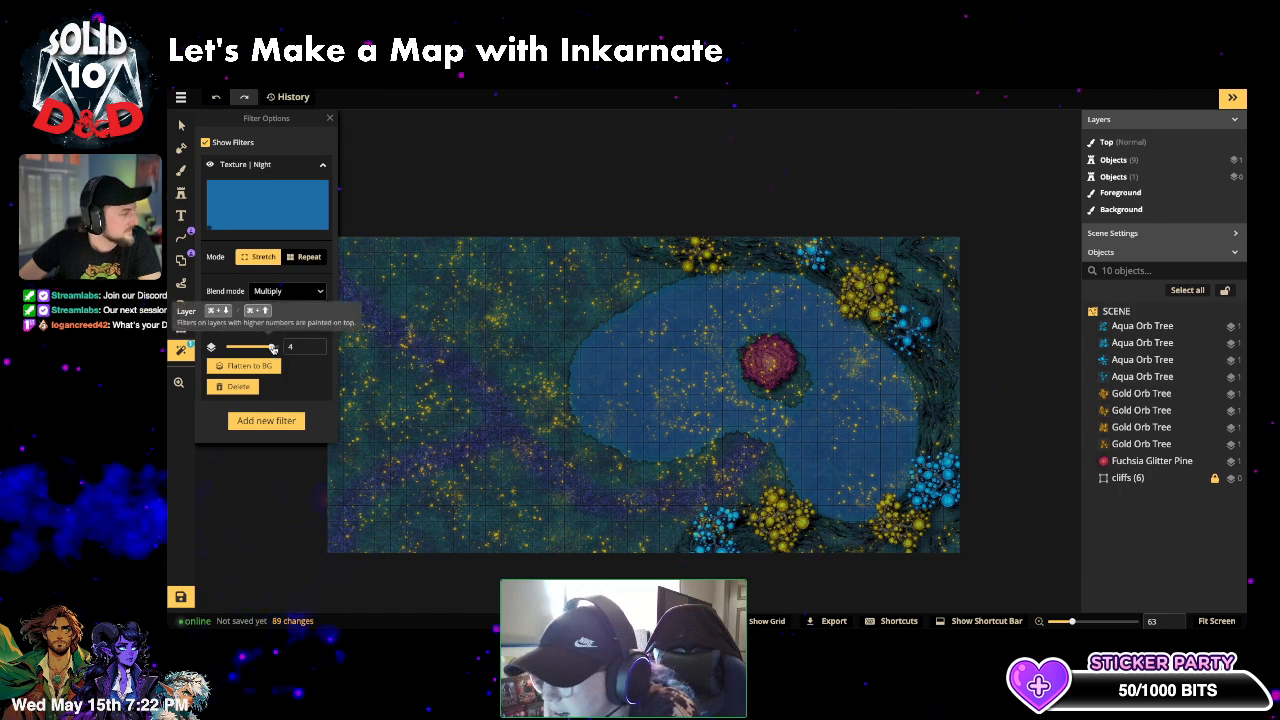
pyautogui.moveTo(256, 347)
pyautogui.mouseDown()
pyautogui.moveTo(241, 347)
pyautogui.moveTo(267, 347)
pyautogui.mouseUp()
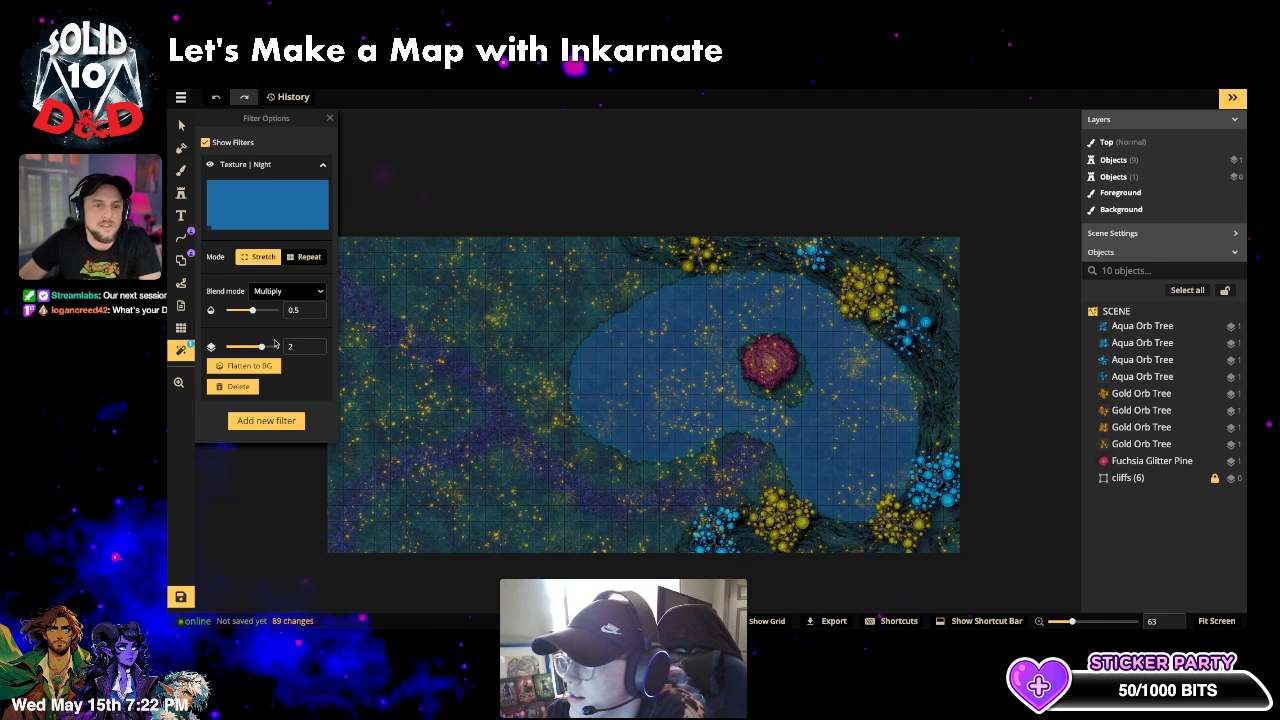
pyautogui.moveTo(252, 310); pyautogui.dragTo(245, 311)
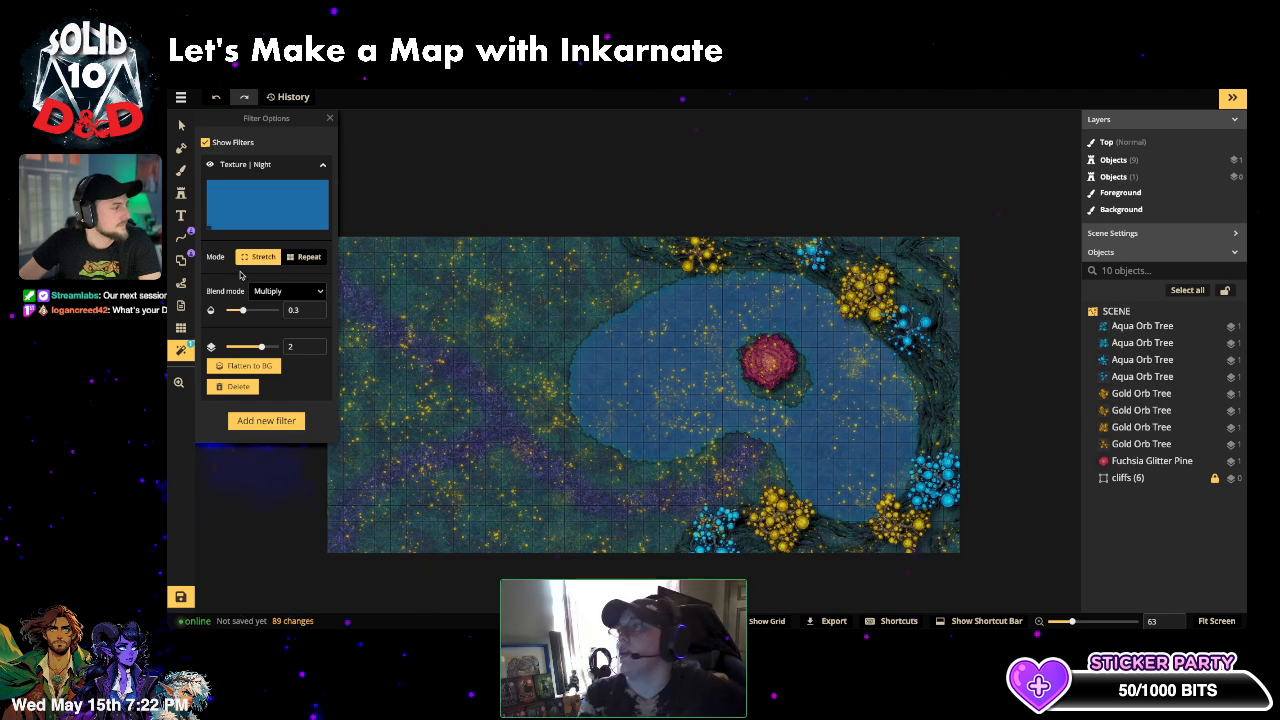
pyautogui.click(182, 126)
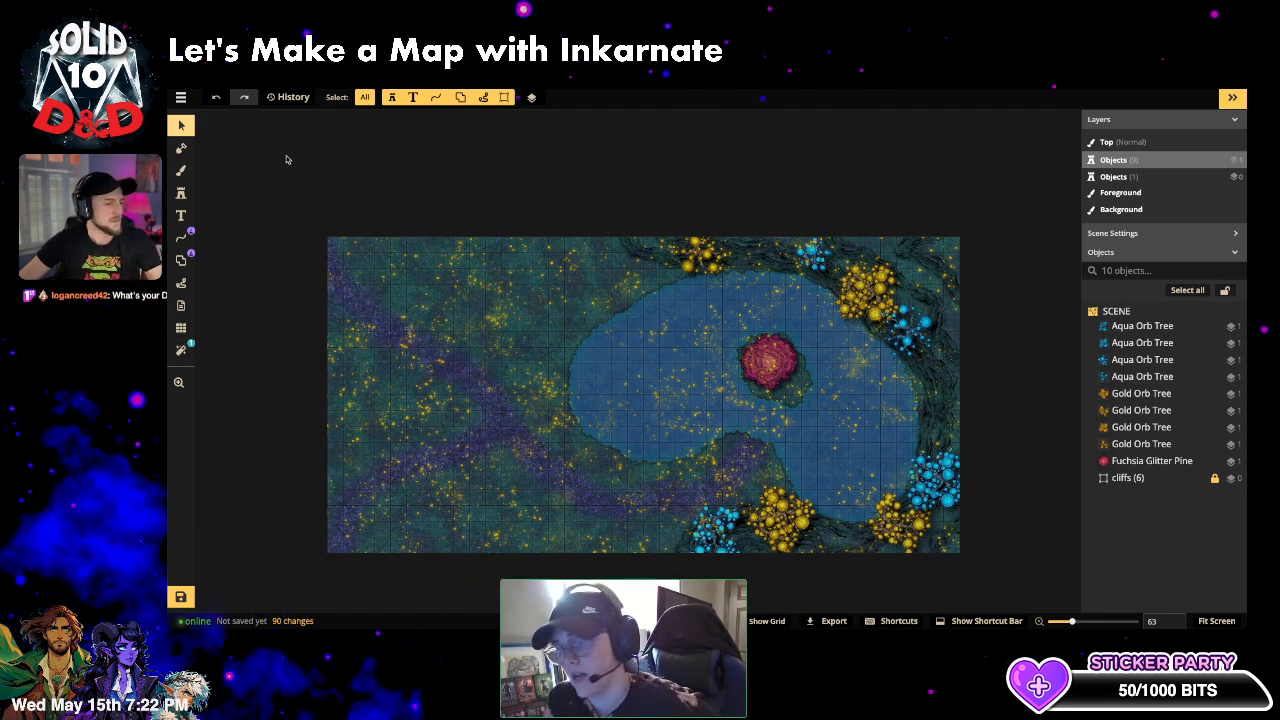
pyautogui.click(182, 193)
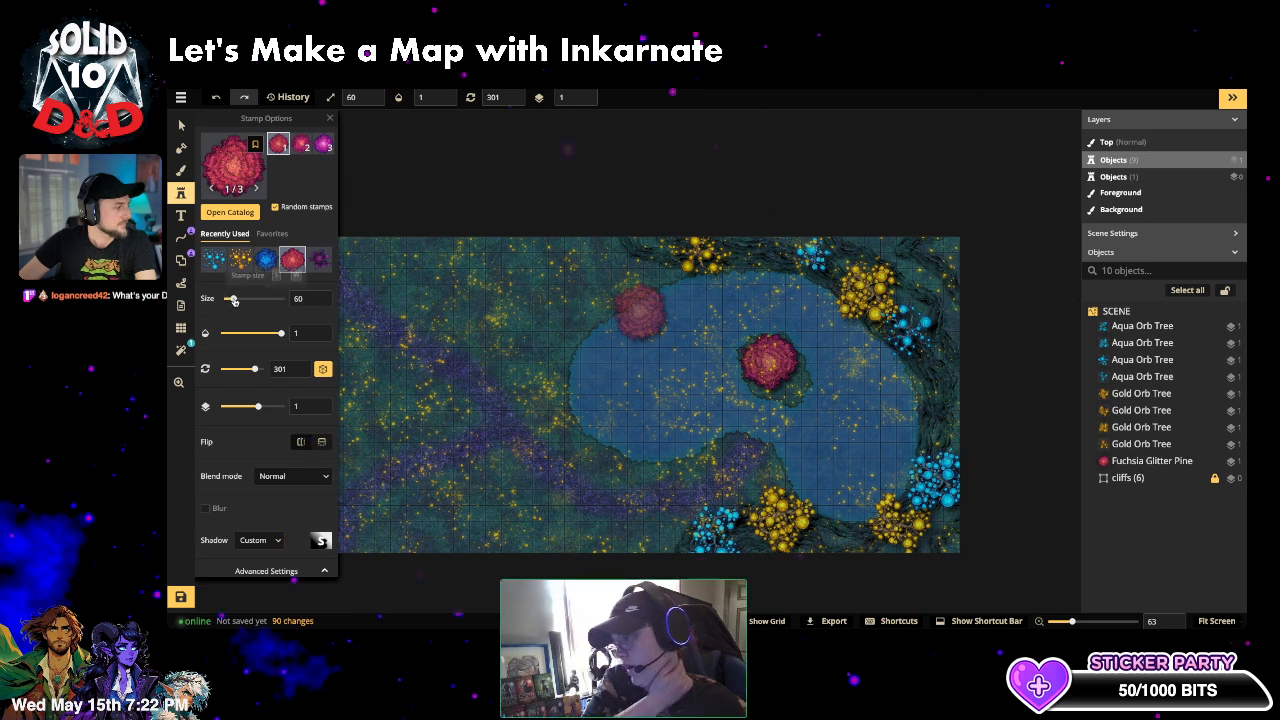
# - Shrink the fuchsia pine stamp to 50 and place pines along the top and upper-left
pyautogui.moveTo(233, 300); pyautogui.dragTo(233, 299)
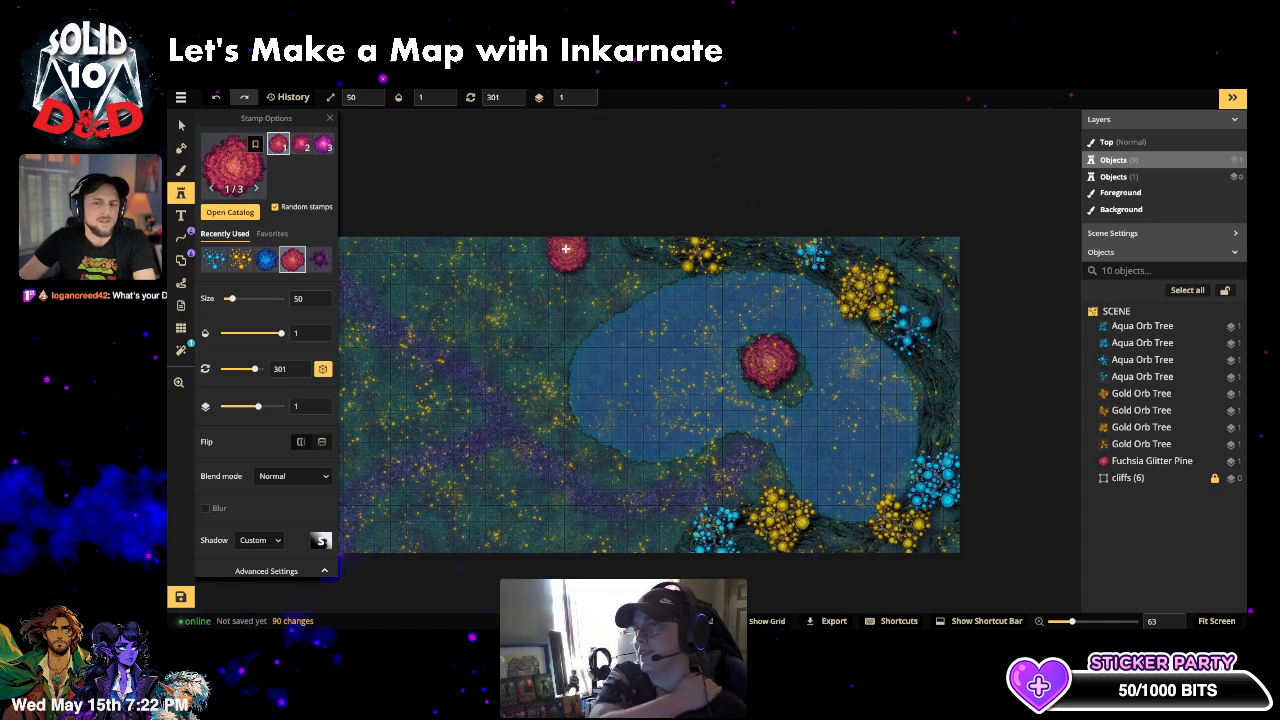
pyautogui.click(324, 145)
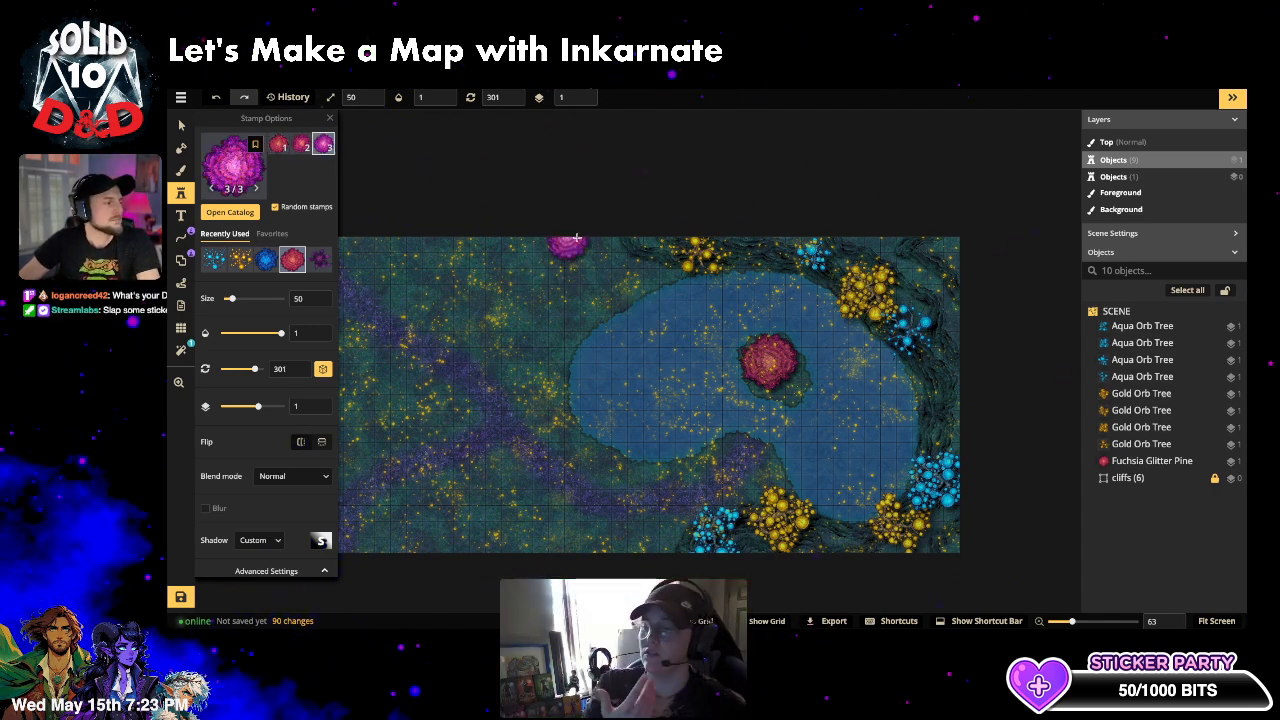
pyautogui.click(583, 238)
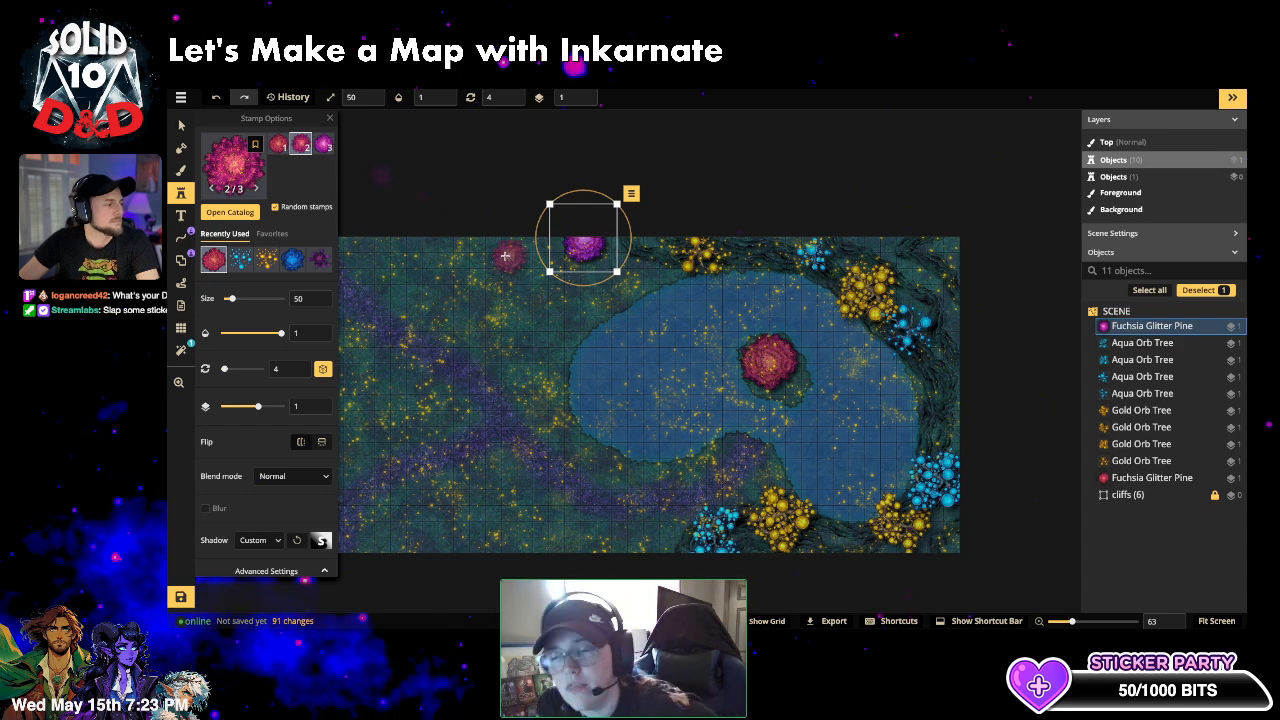
pyautogui.click(504, 254)
pyautogui.click(408, 256)
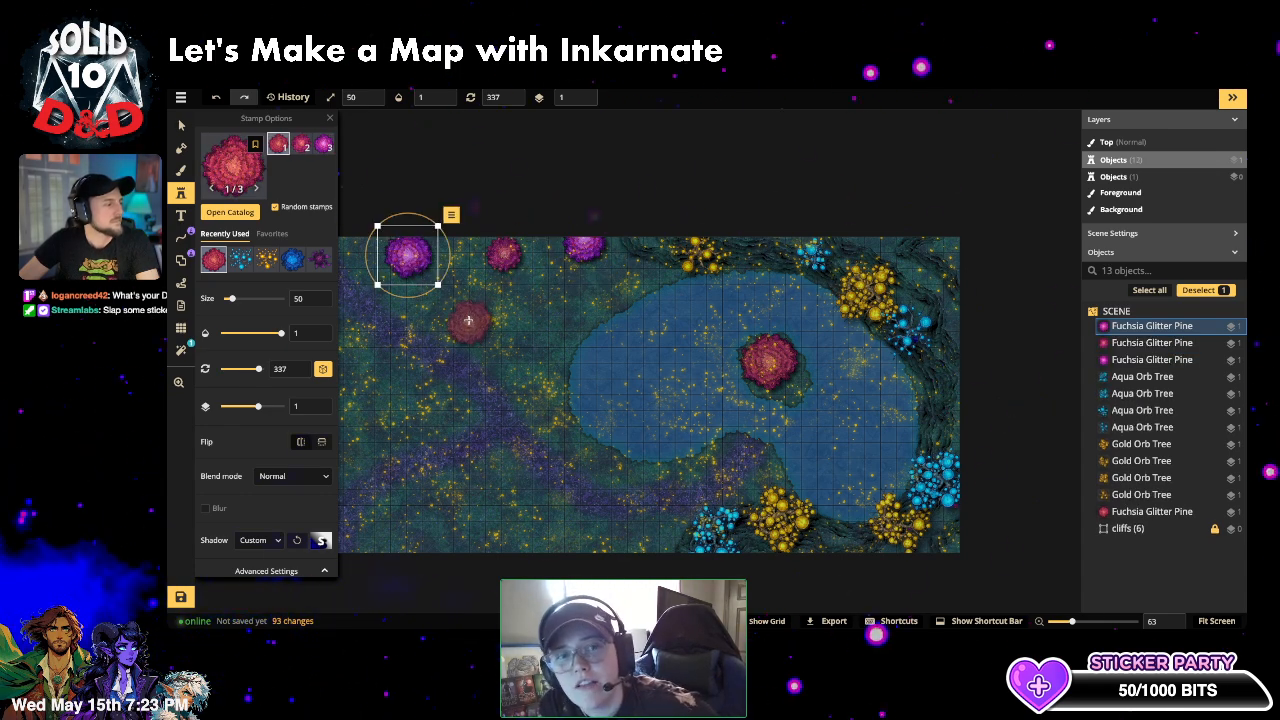
pyautogui.click(469, 318)
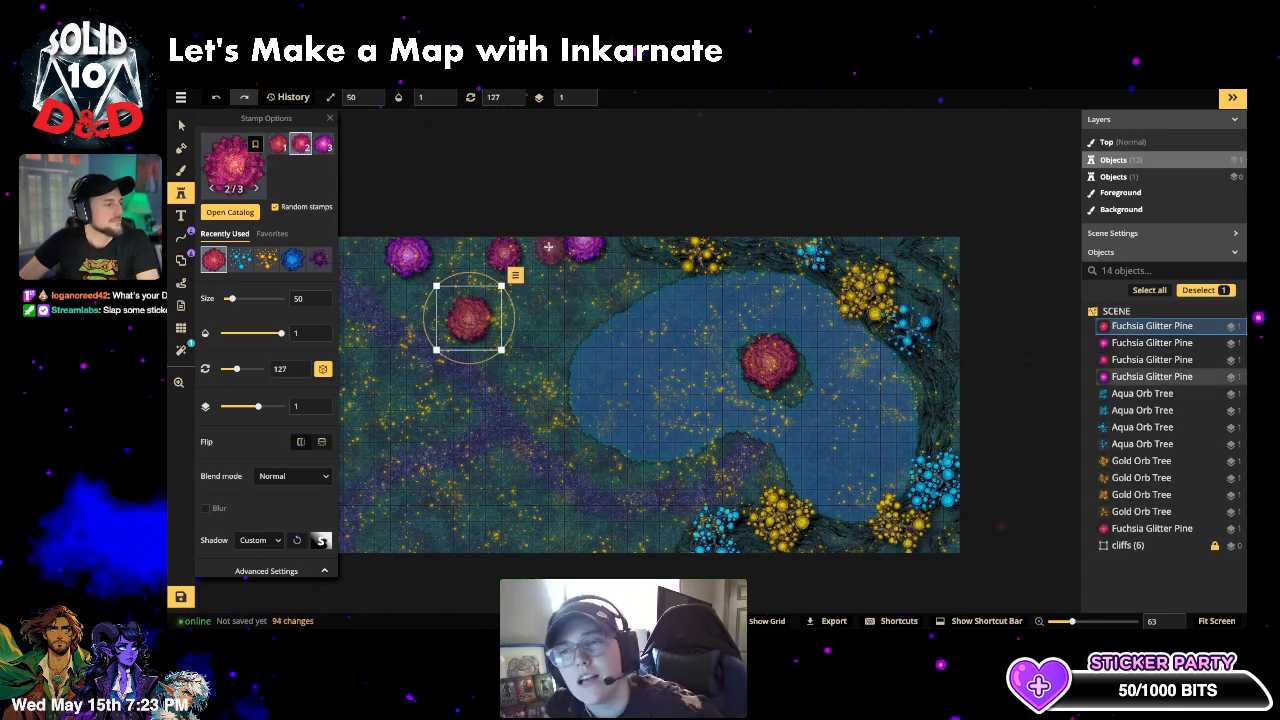
pyautogui.click(546, 248)
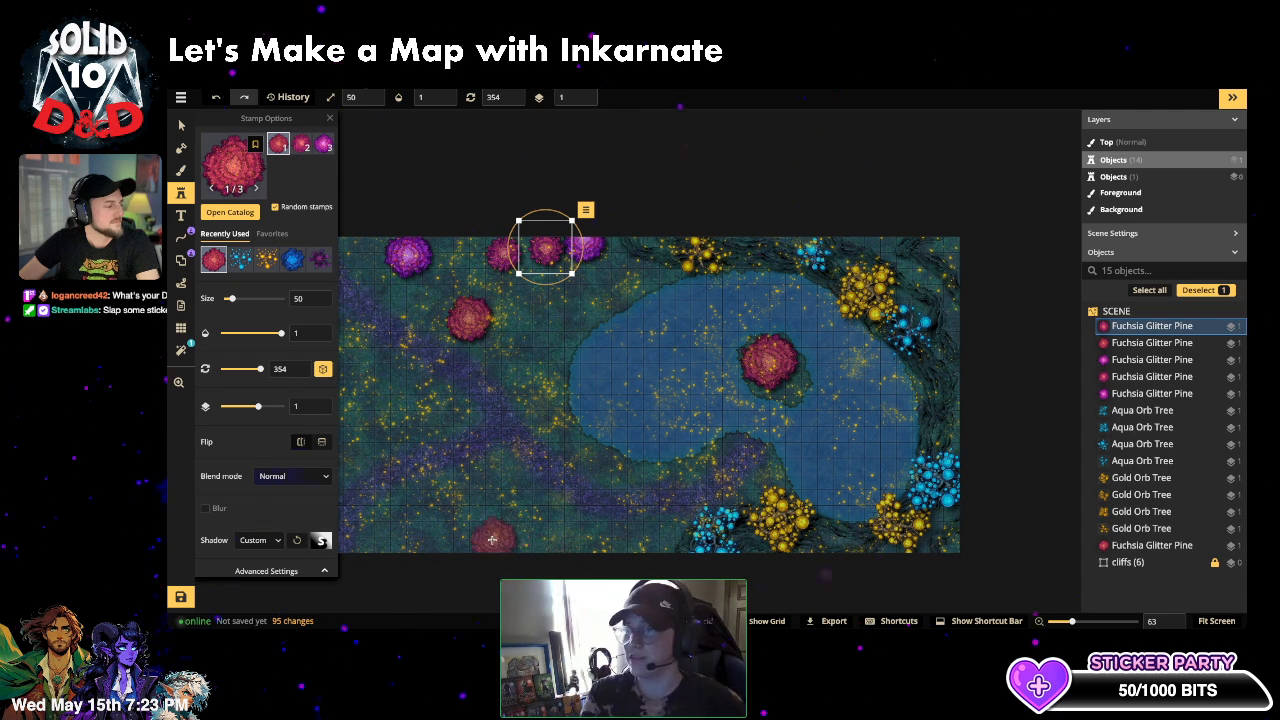
# - Place more fuchsia glitter pines along the bottom edge and the left edge
pyautogui.click(493, 537)
pyautogui.click(416, 535)
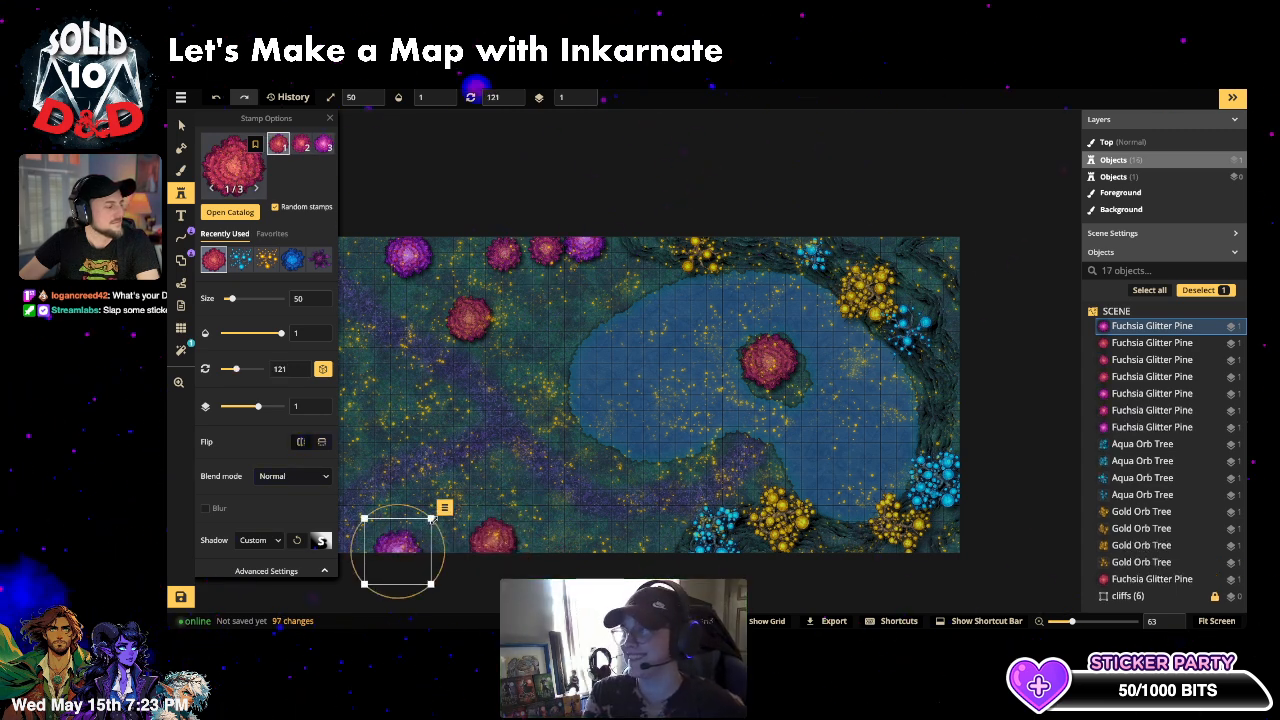
pyautogui.click(607, 547)
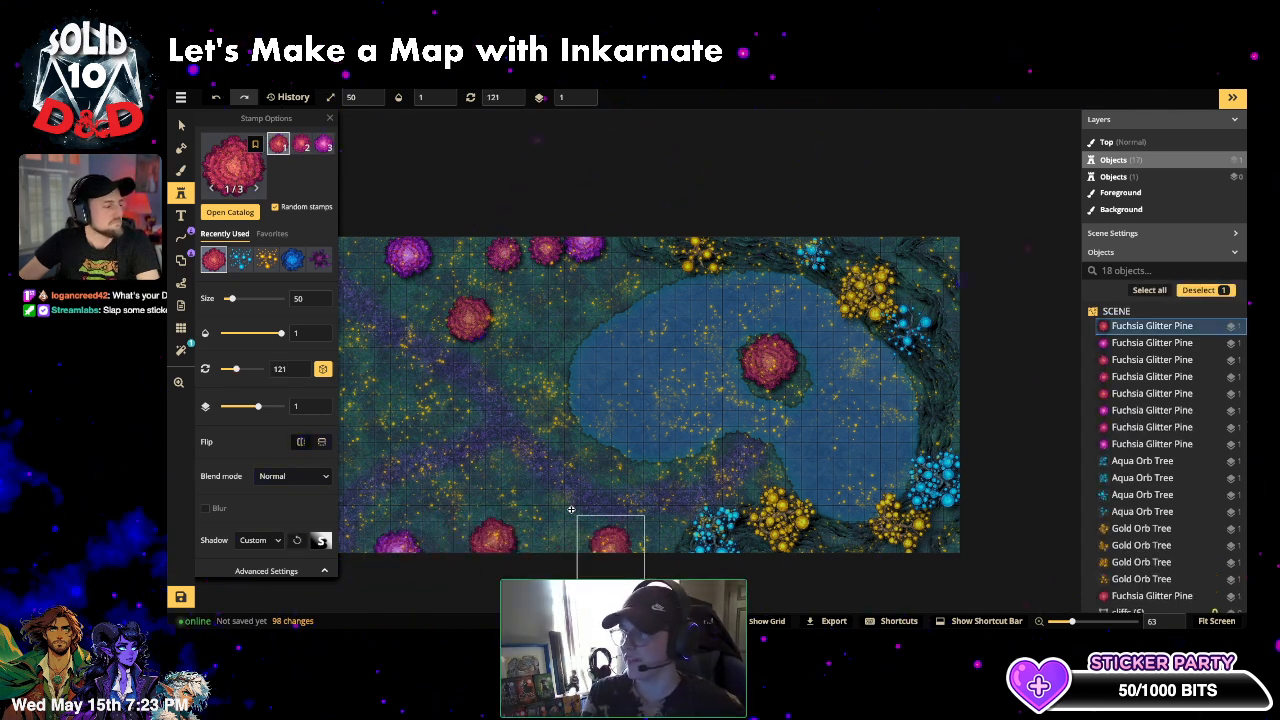
pyautogui.click(533, 530)
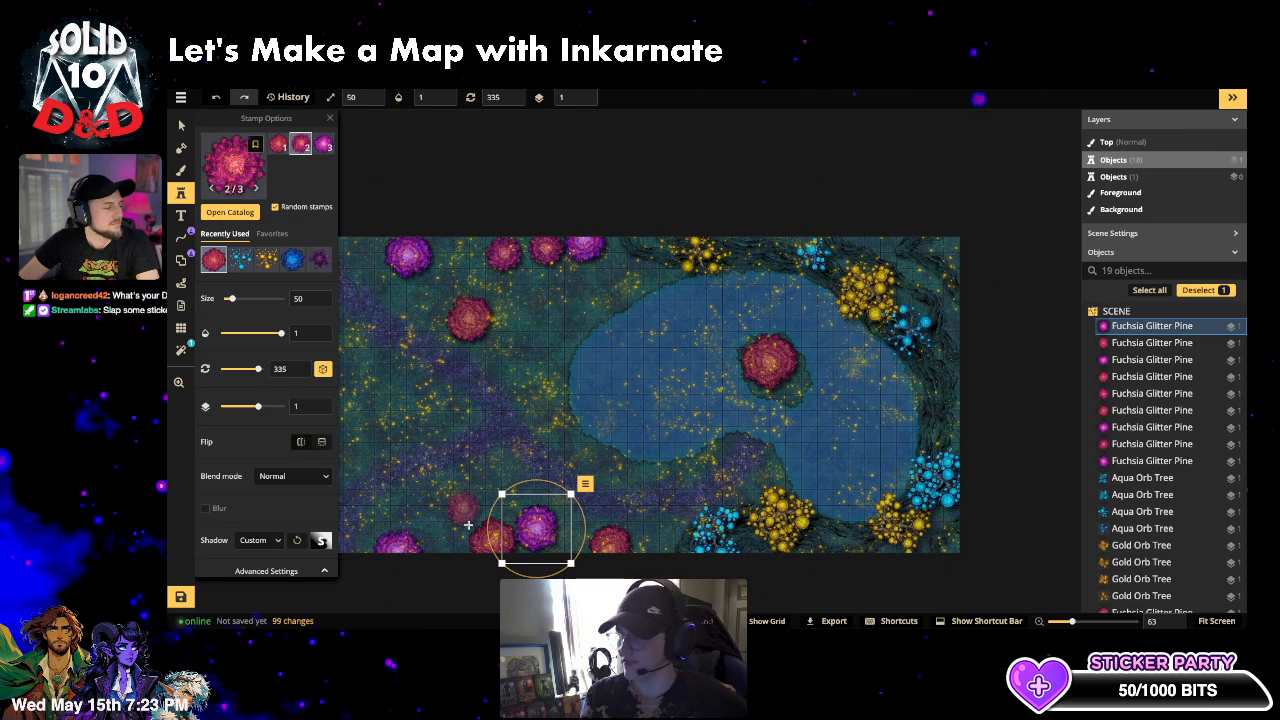
pyautogui.click(470, 515)
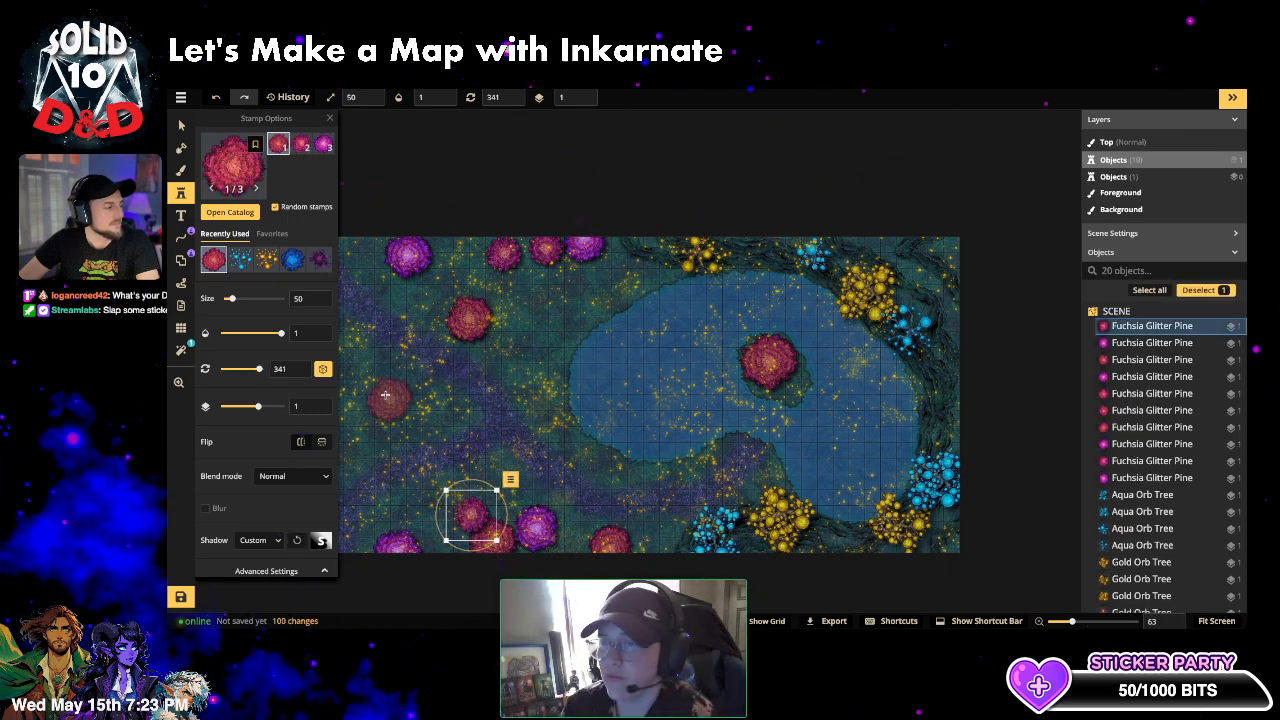
pyautogui.click(347, 350)
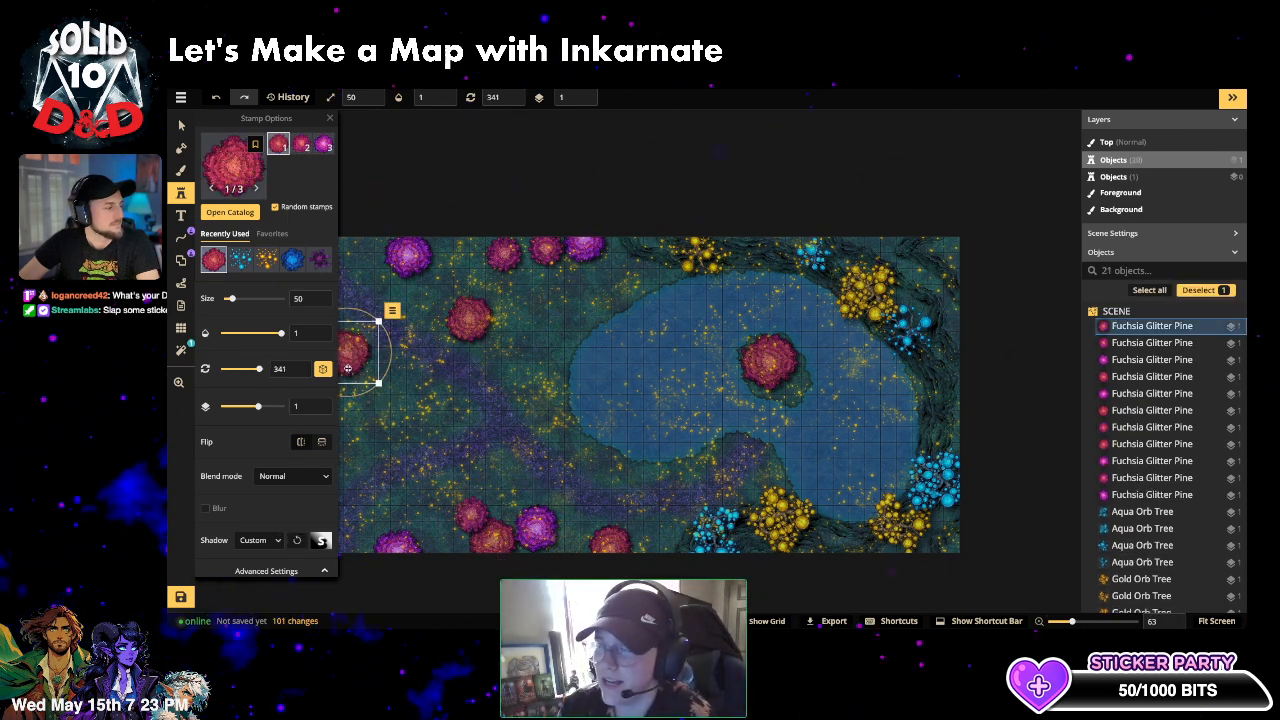
pyautogui.click(348, 453)
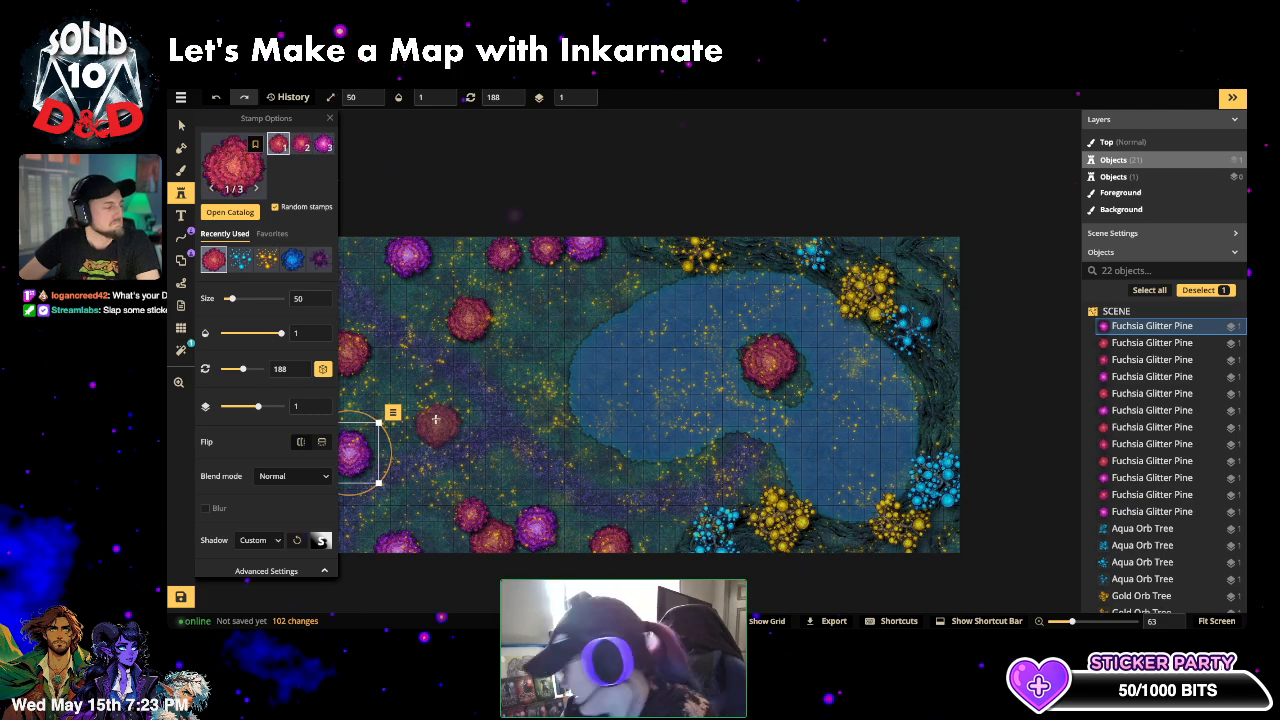
pyautogui.click(380, 402)
pyautogui.click(232, 165)
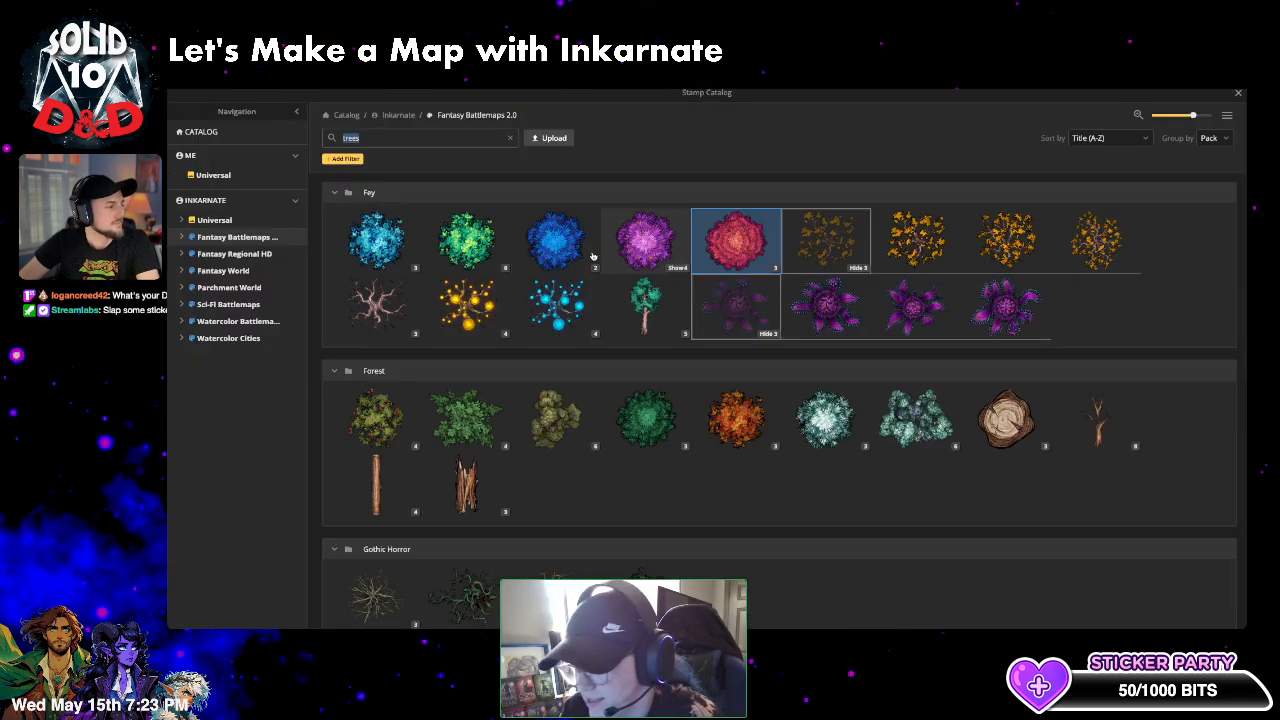
# - Place three Cobalt Glitter Pines on the left side and top-left
pyautogui.click(560, 242)
pyautogui.click(380, 437)
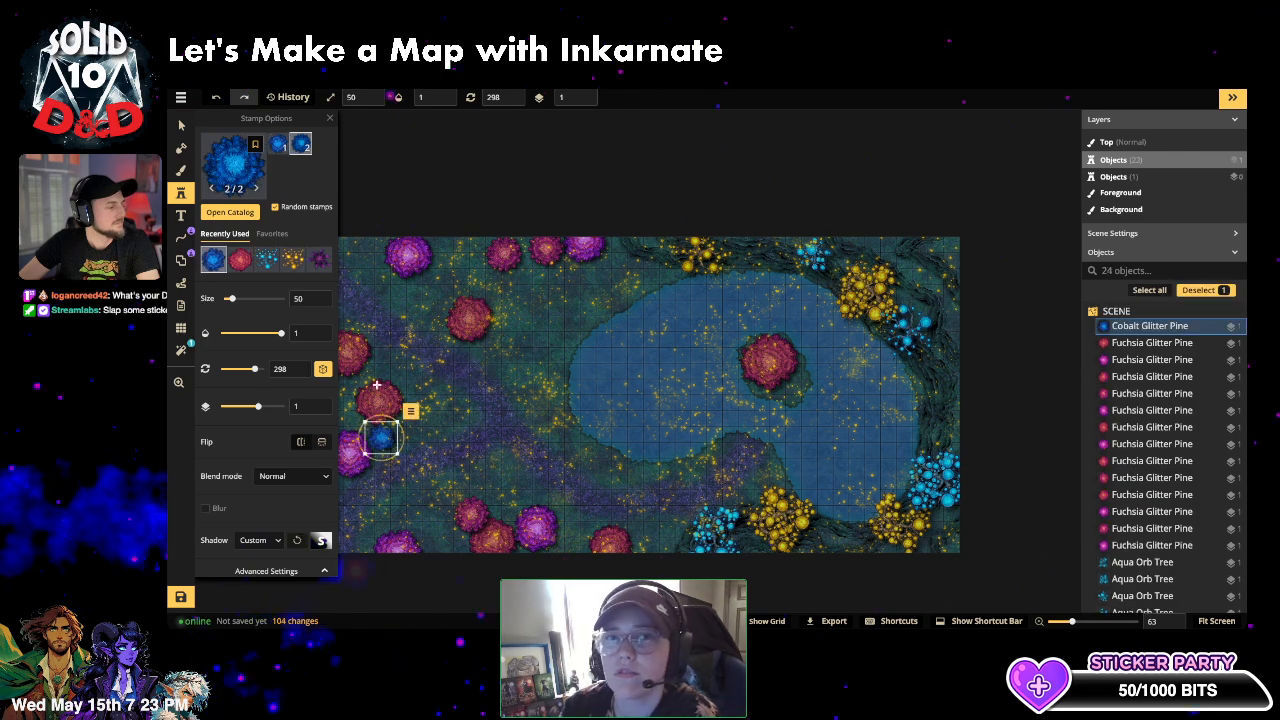
pyautogui.click(378, 369)
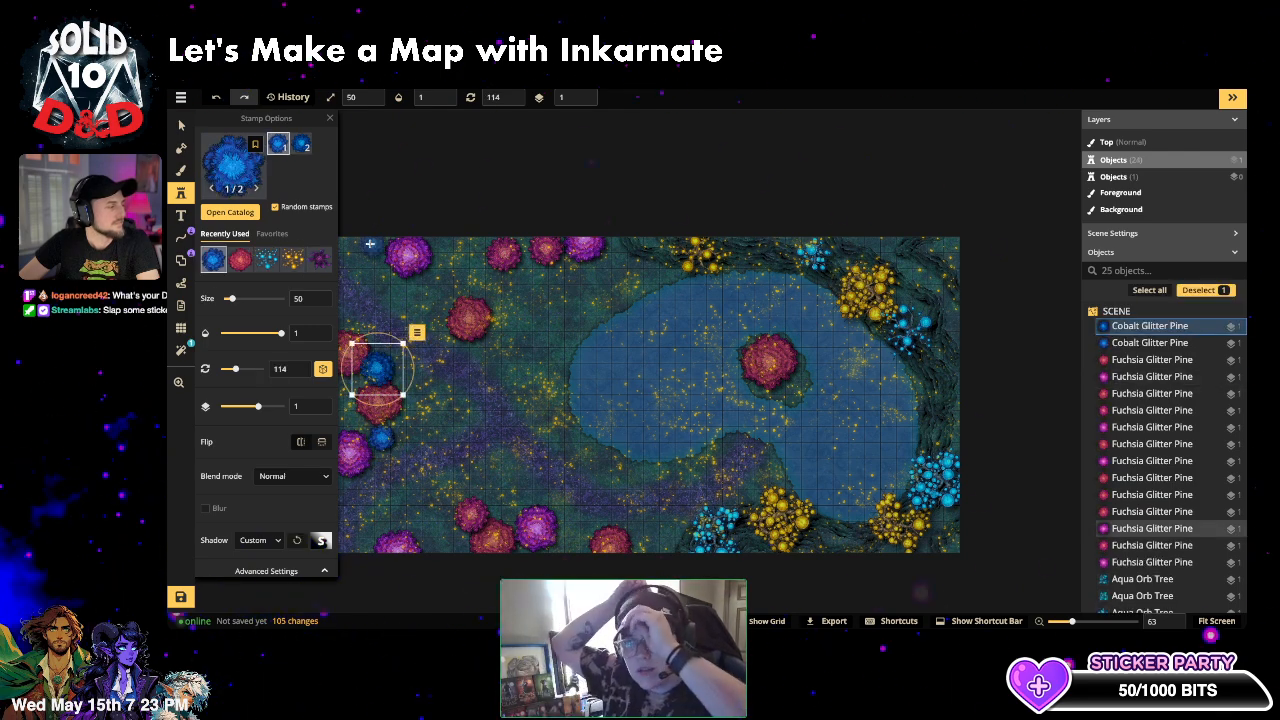
pyautogui.click(370, 246)
# - Choose the cyan Azure Phosphor Oak stamp and make it much larger
pyautogui.click(240, 166)
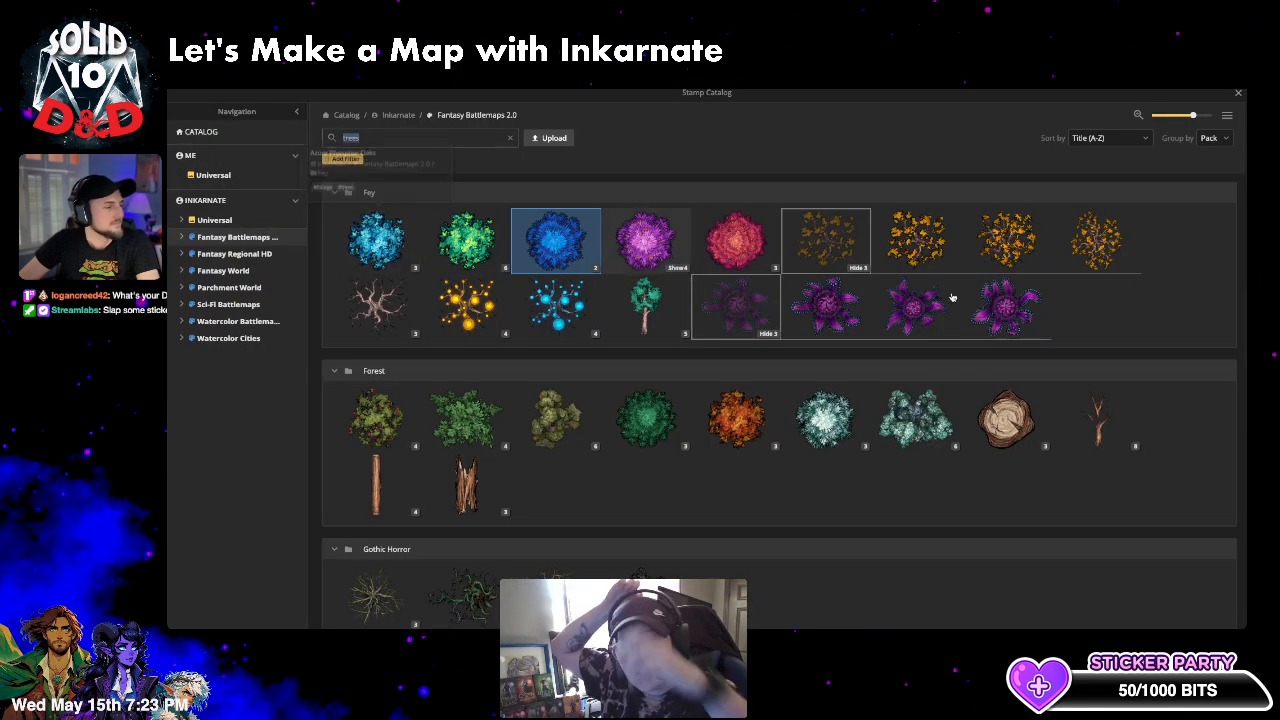
pyautogui.click(765, 334)
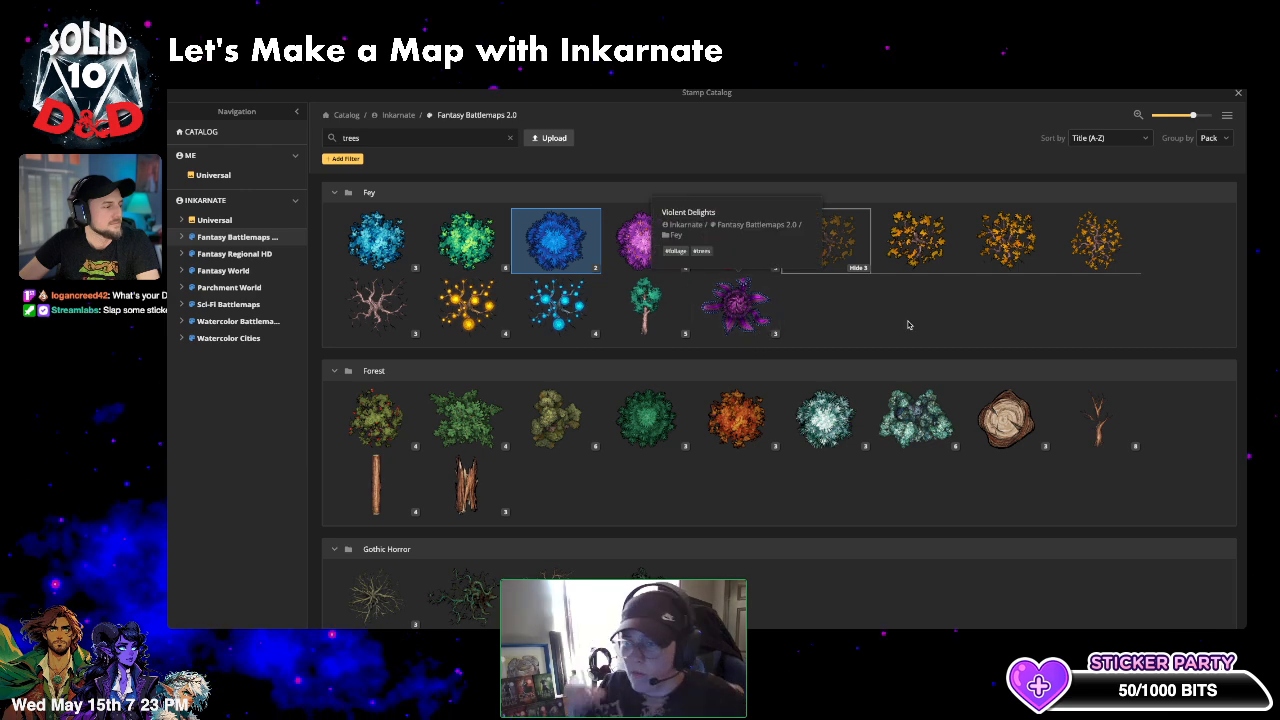
pyautogui.click(858, 269)
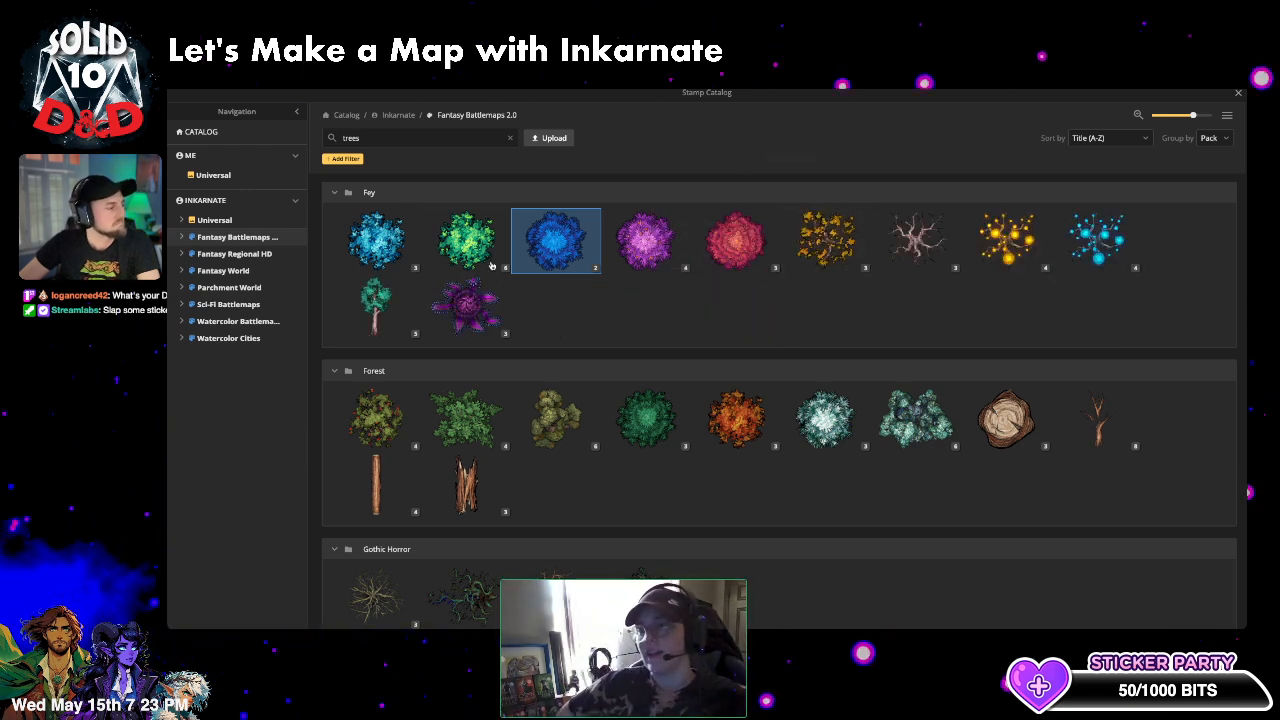
pyautogui.click(376, 240)
pyautogui.click(453, 273)
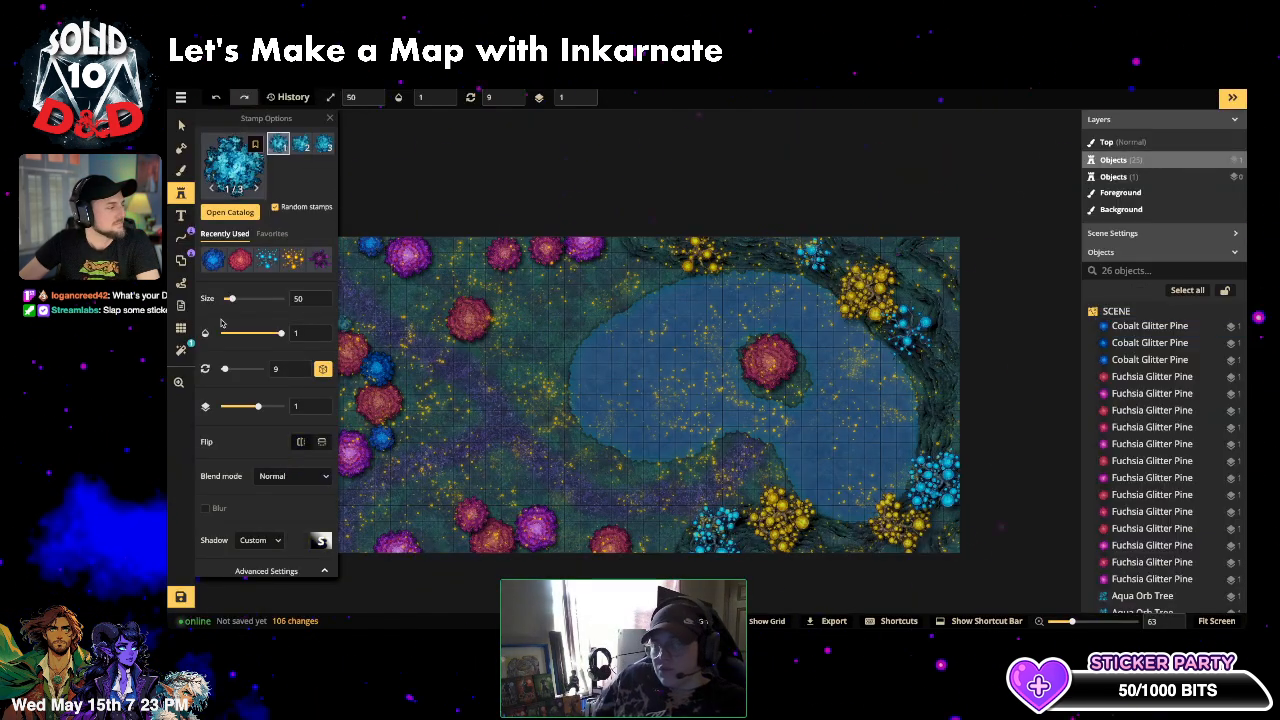
pyautogui.moveTo(231, 299); pyautogui.dragTo(247, 301)
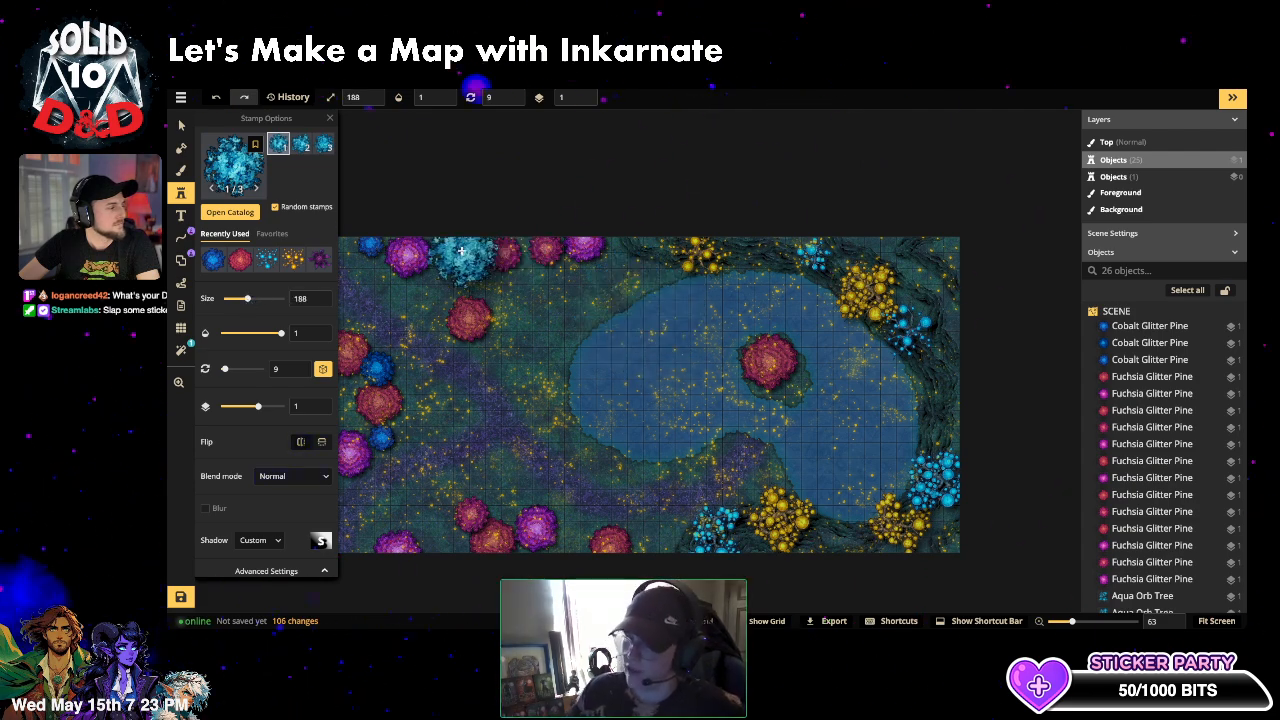
# - Stamp five Azure Phosphor Oaks along the top edge, left edge and lower left
pyautogui.click(459, 253)
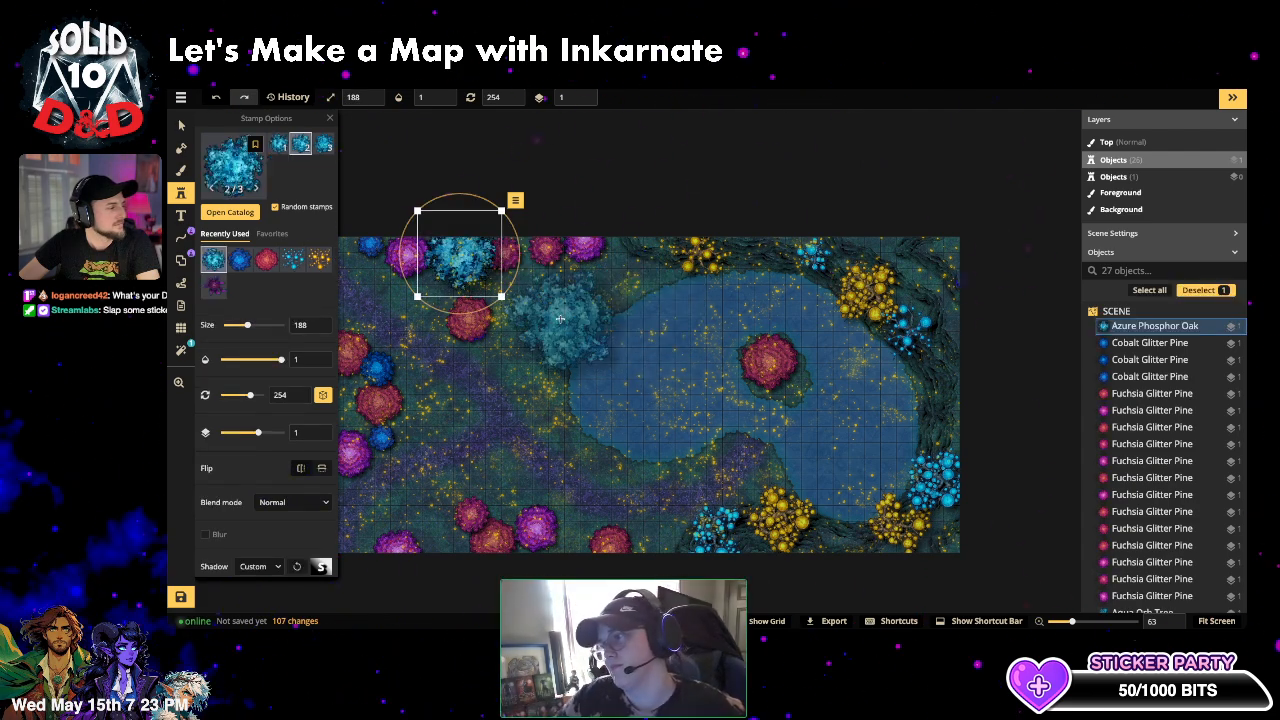
pyautogui.click(537, 300)
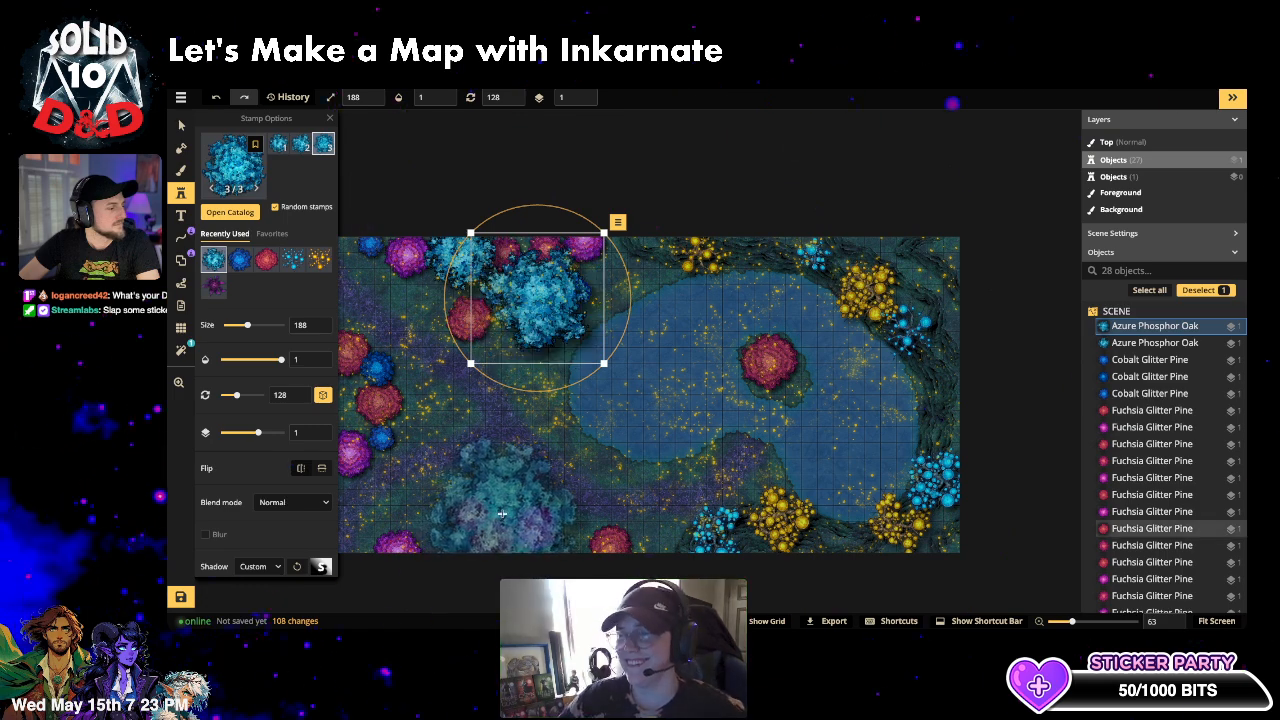
pyautogui.moveTo(245, 328); pyautogui.dragTo(238, 327)
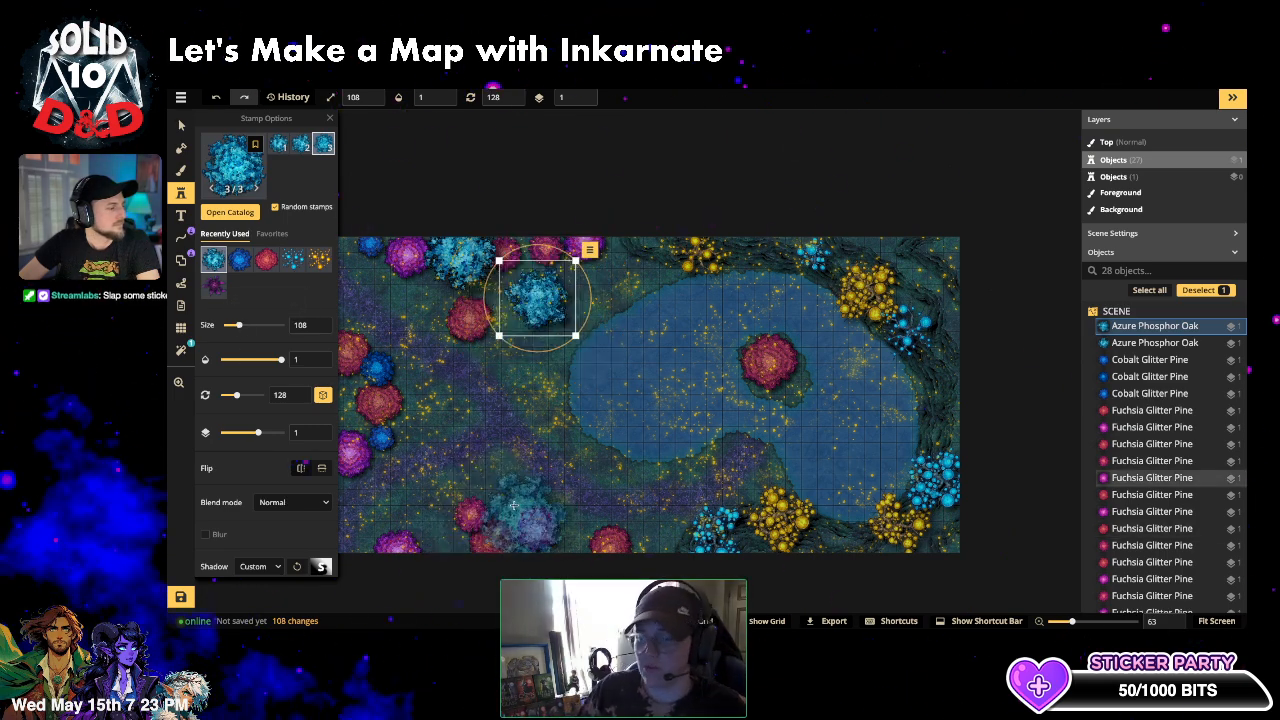
pyautogui.click(507, 493)
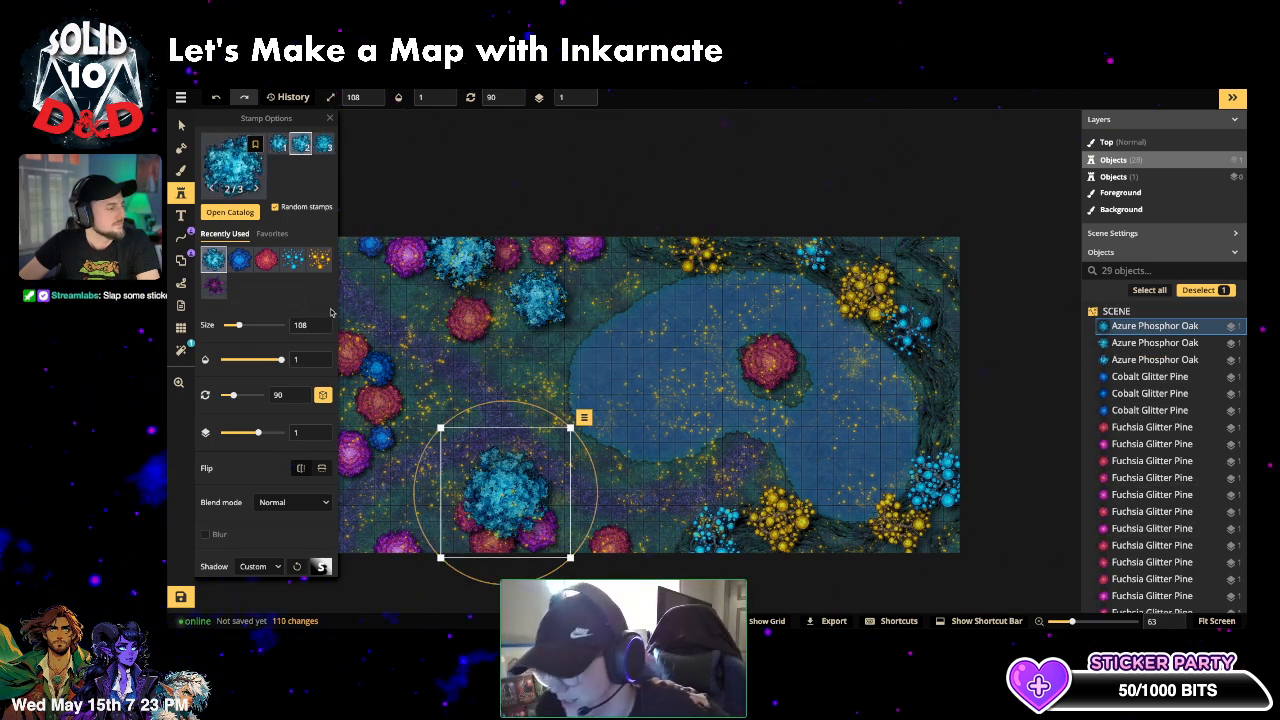
pyautogui.click(362, 398)
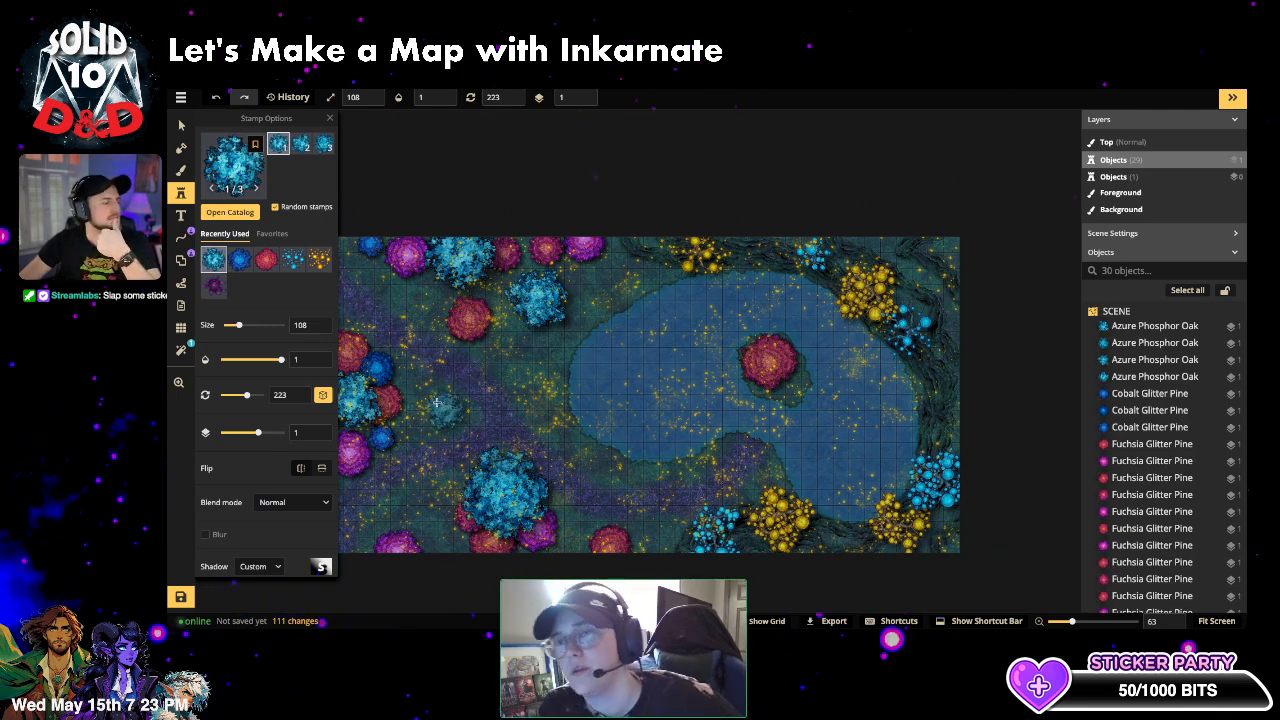
pyautogui.click(410, 383)
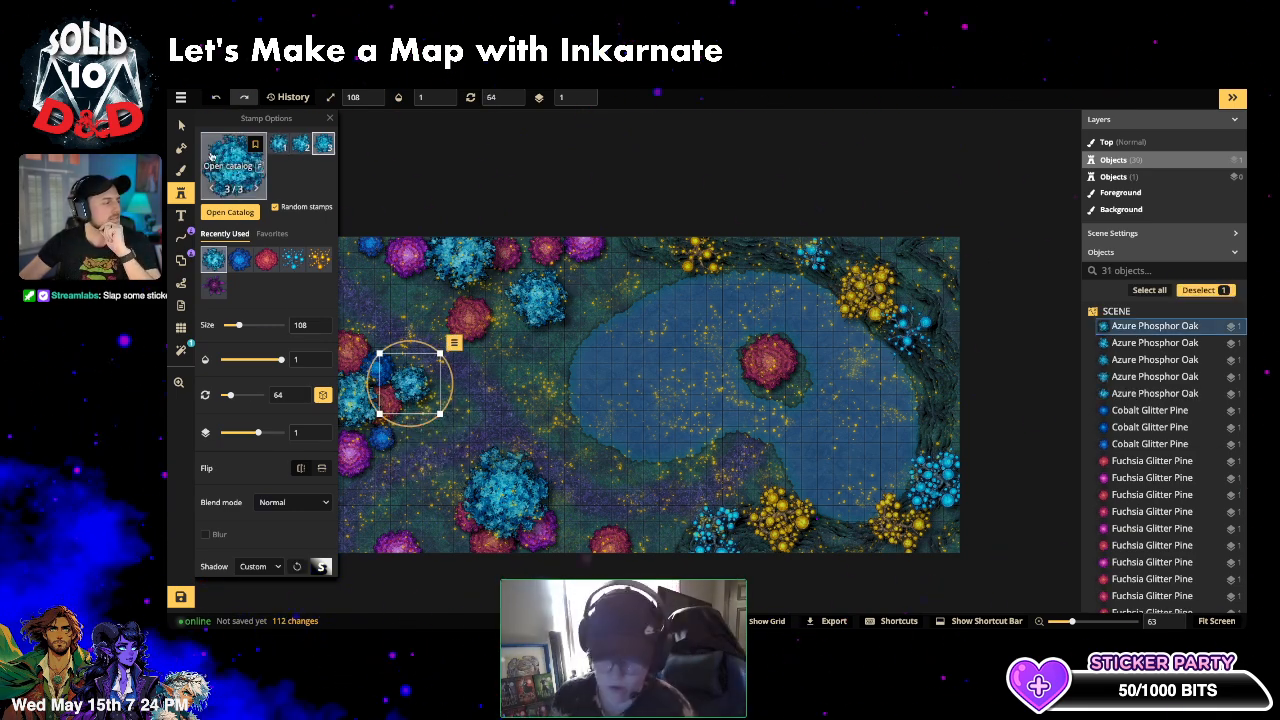
pyautogui.click(181, 126)
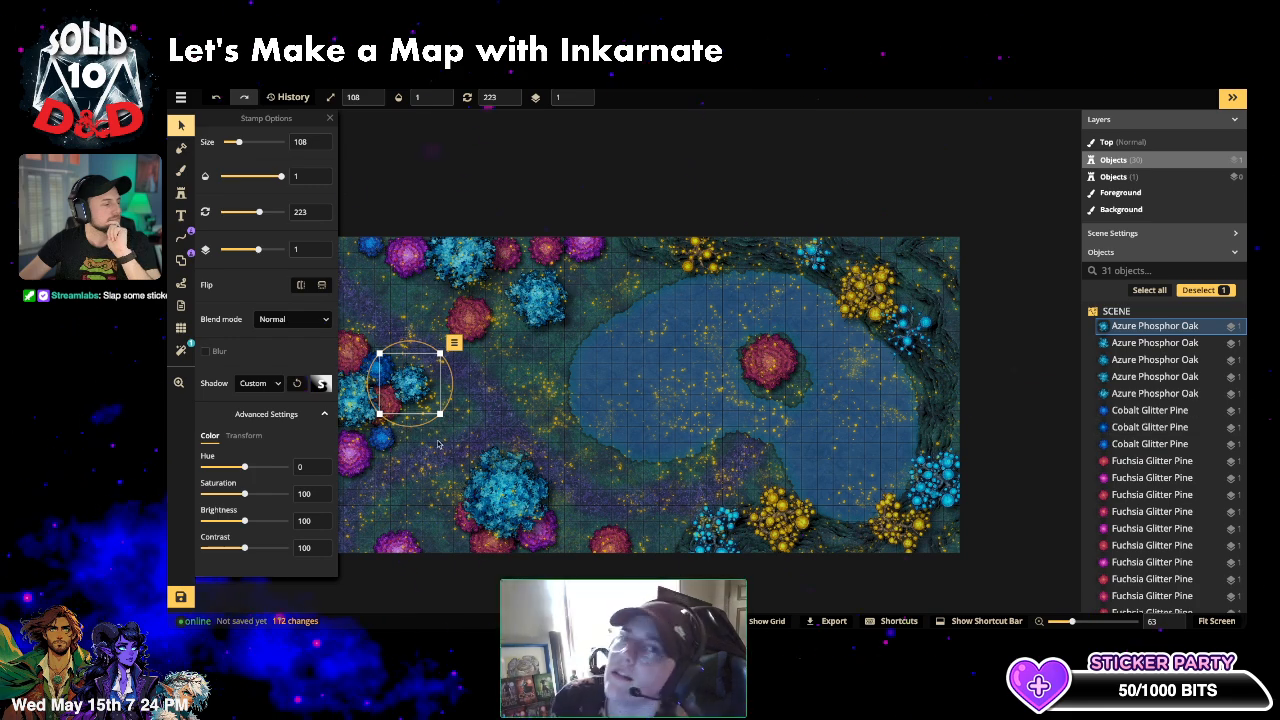
# - Raise the left-edge Fuchsia Glitter Pine to object layer 2, above the Azure Phosphor Oak
pyautogui.click(388, 401)
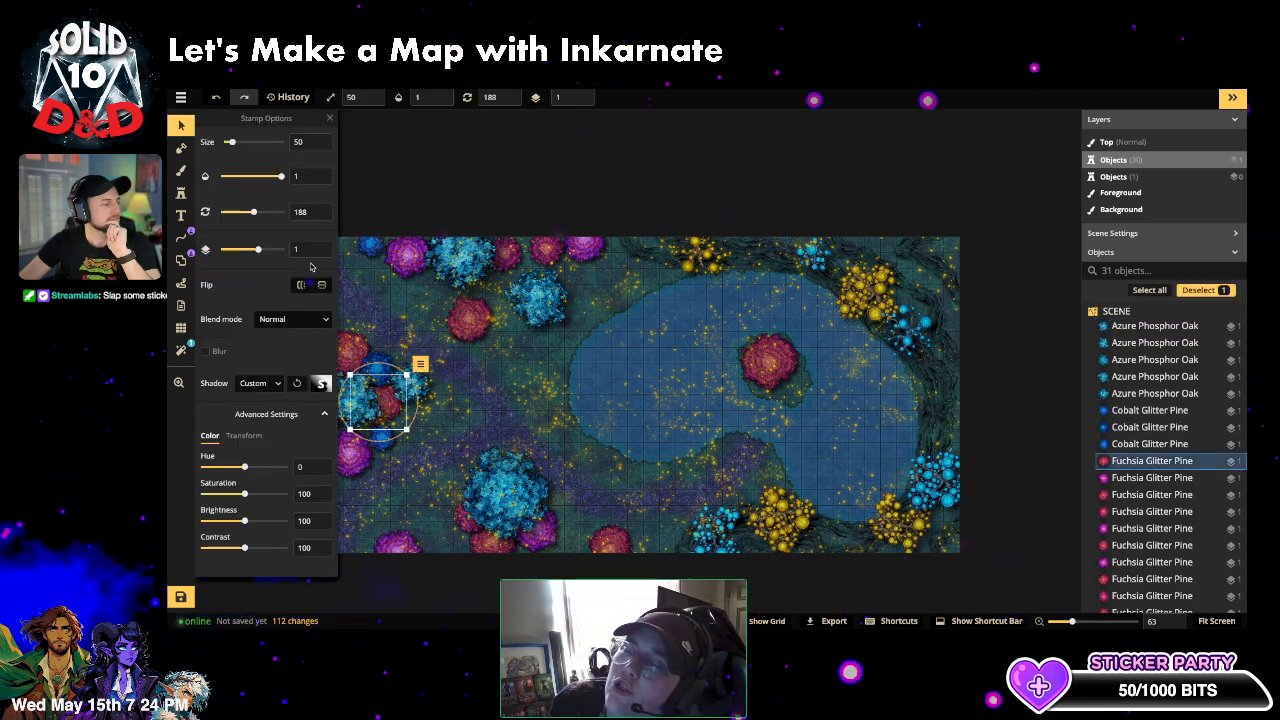
pyautogui.click(584, 95)
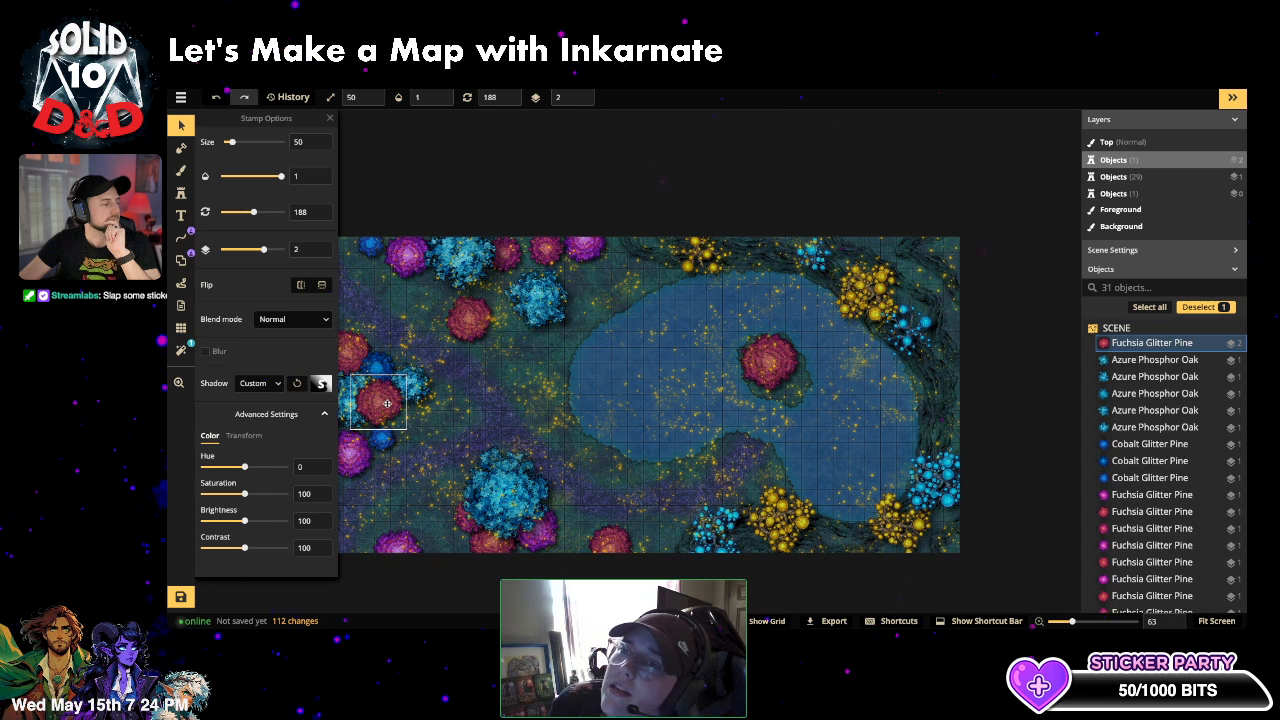
pyautogui.press('Escape')
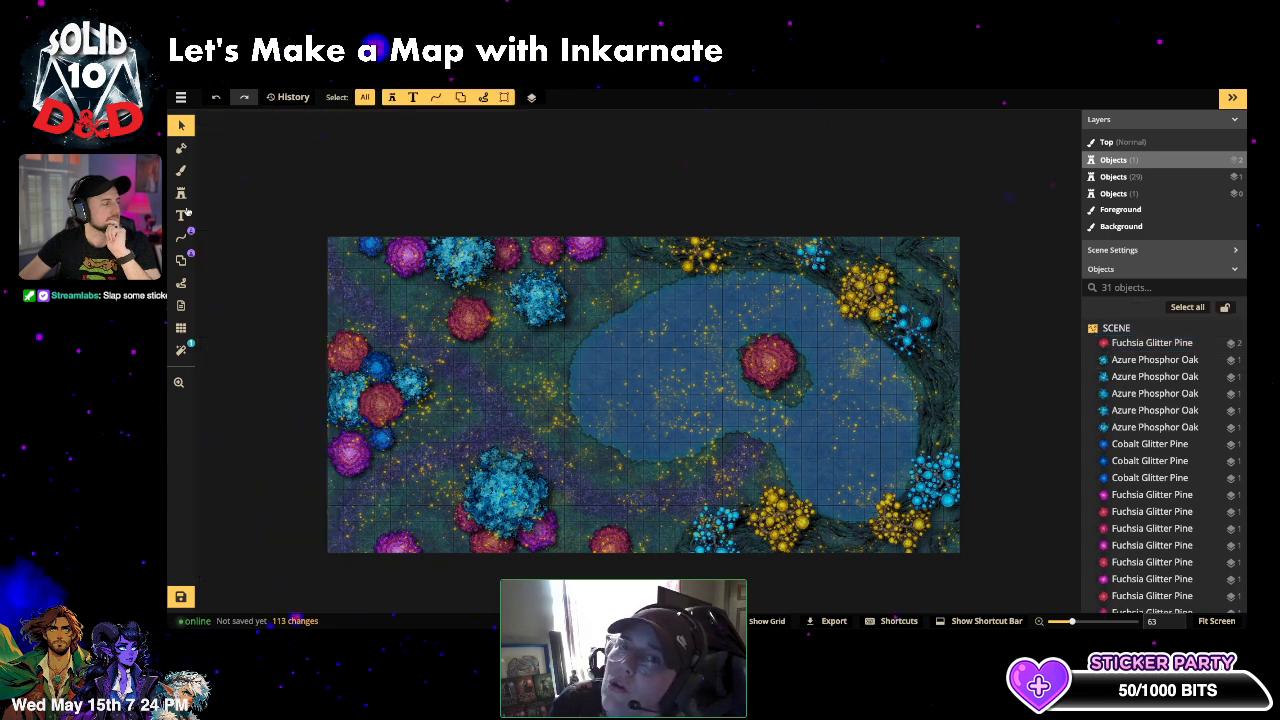
pyautogui.press('s')
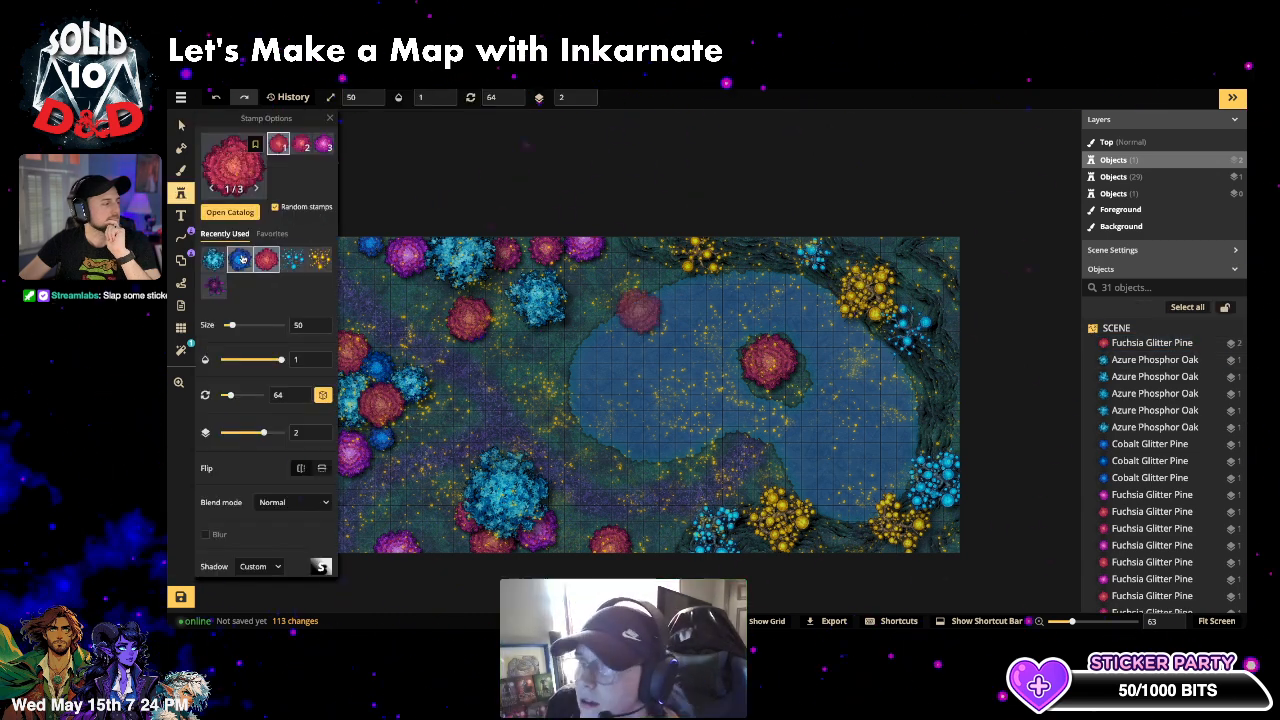
# - Choose the cyan Azure Phosphor Oak from recent stamps, enlarge it, and stamp one near the lake's top
pyautogui.click(246, 266)
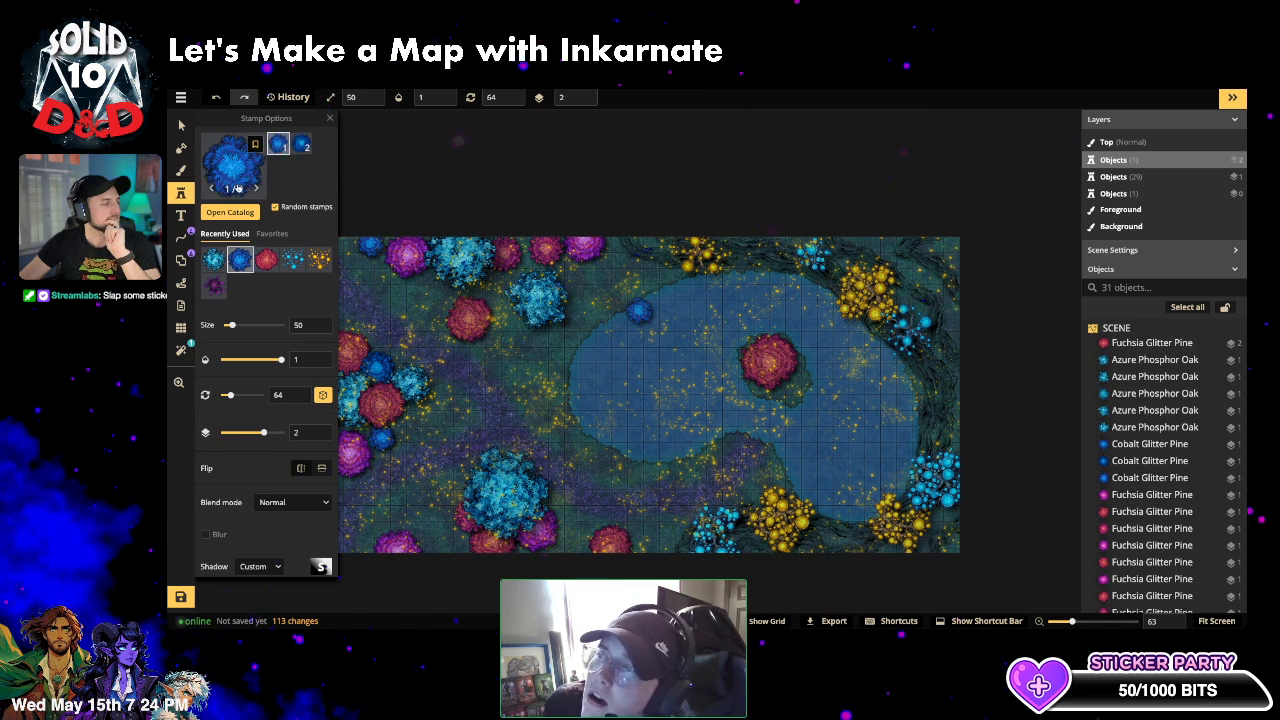
pyautogui.click(213, 260)
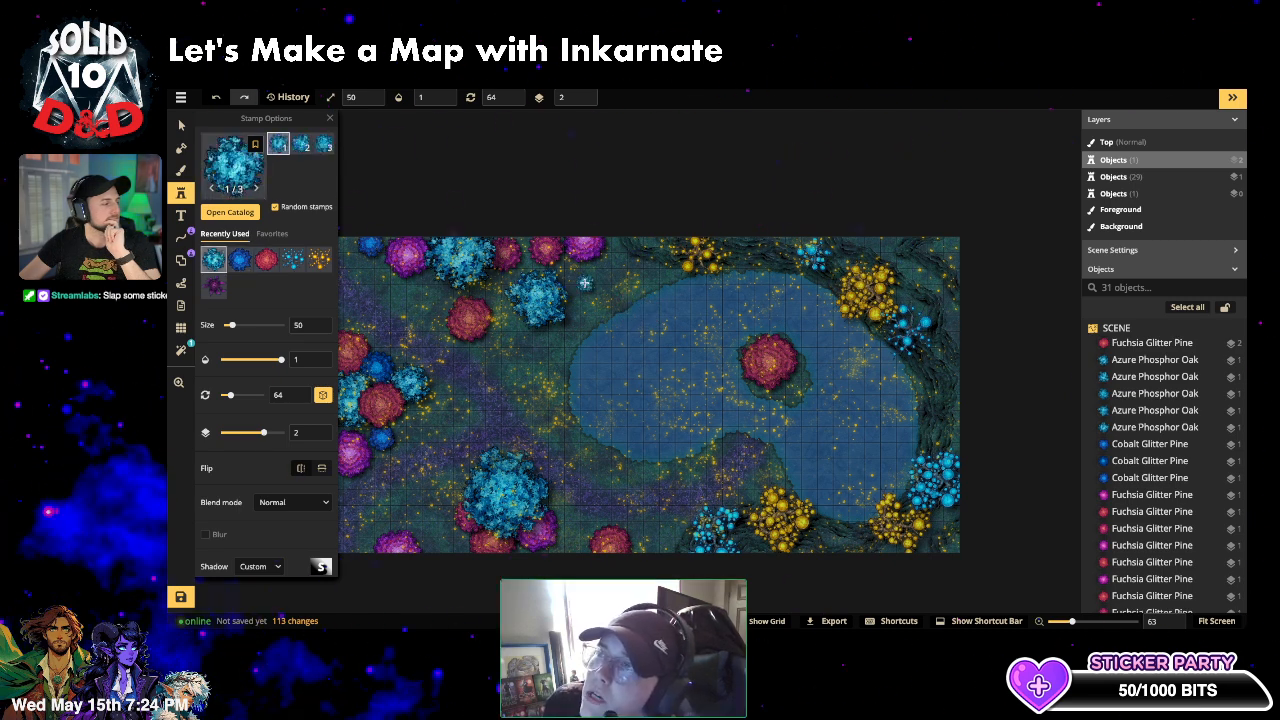
pyautogui.click(248, 327)
pyautogui.moveTo(249, 327); pyautogui.dragTo(244, 327)
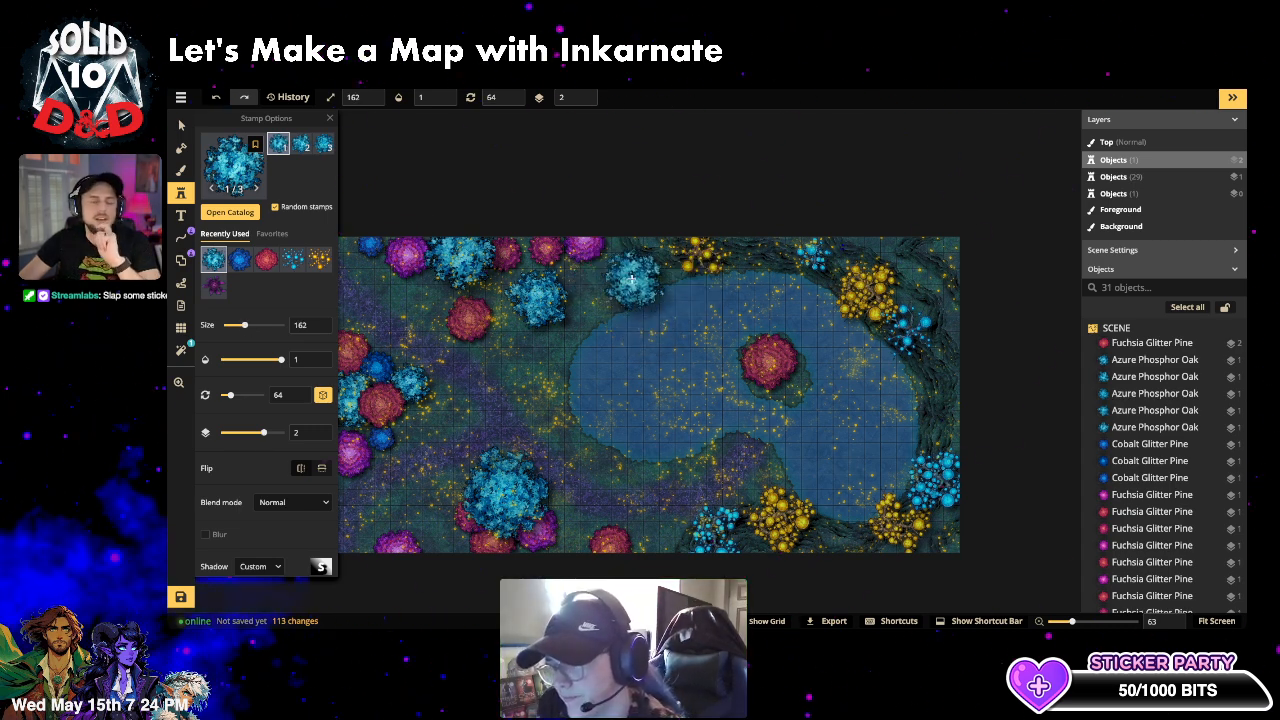
pyautogui.click(640, 308)
# - Stamp a slightly smaller, size-108 cyan oak at the map's bottom edge, then open the stamp catalog
pyautogui.moveTo(244, 326); pyautogui.dragTo(240, 327)
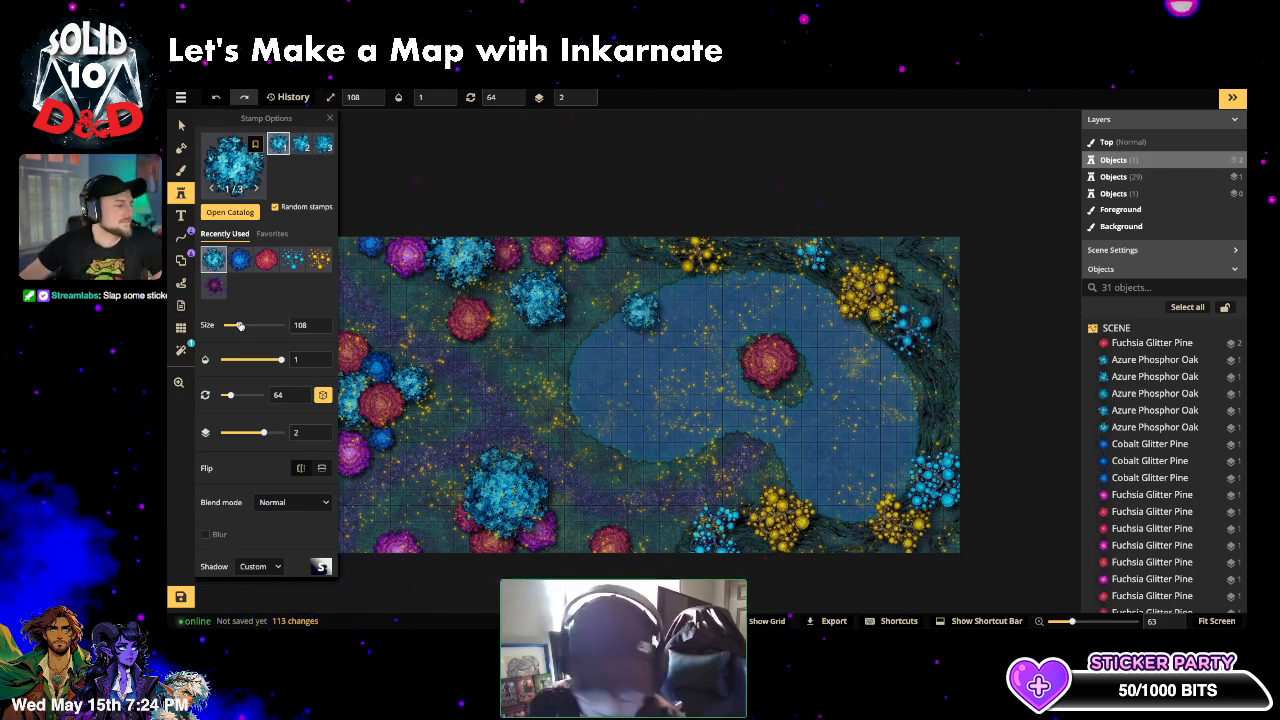
pyautogui.click(569, 544)
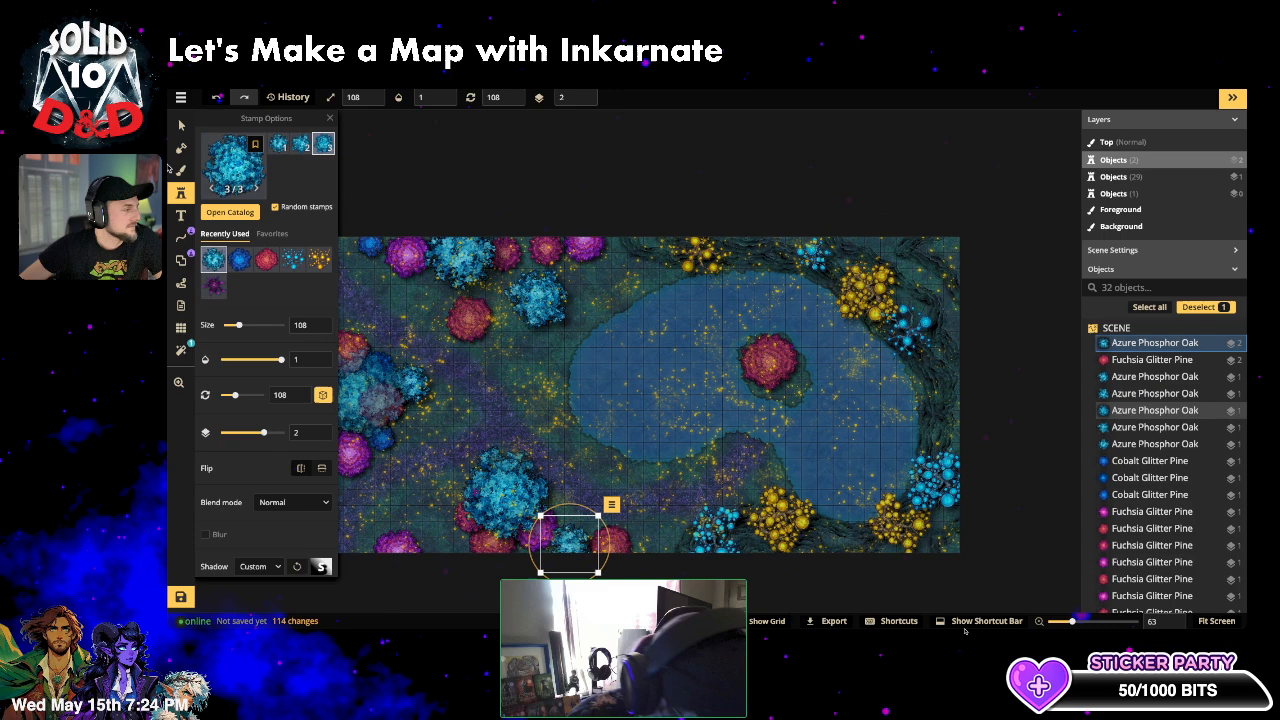
pyautogui.click(234, 174)
pyautogui.click(462, 140)
# - Replace the catalog search with 'bushes' and scroll down to the Fey bush stamps
pyautogui.doubleClick(432, 144)
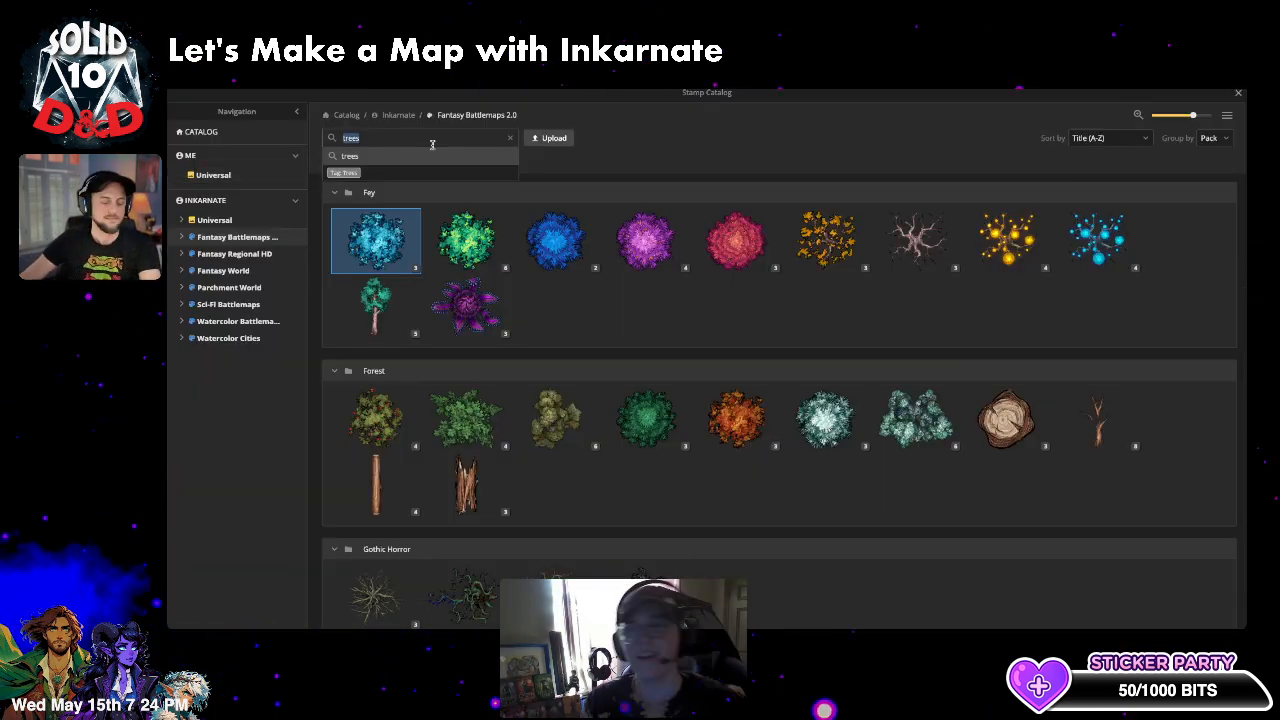
pyautogui.write('bushes')
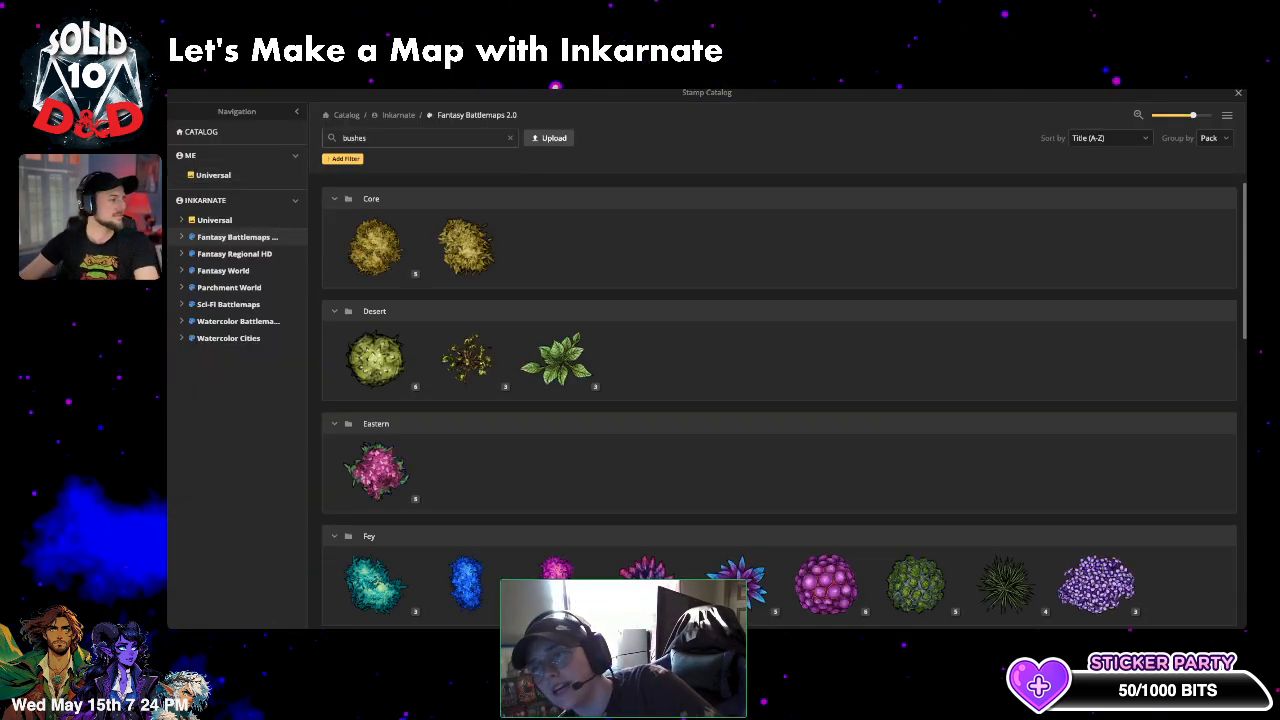
pyautogui.scroll(-1, 582, 303)
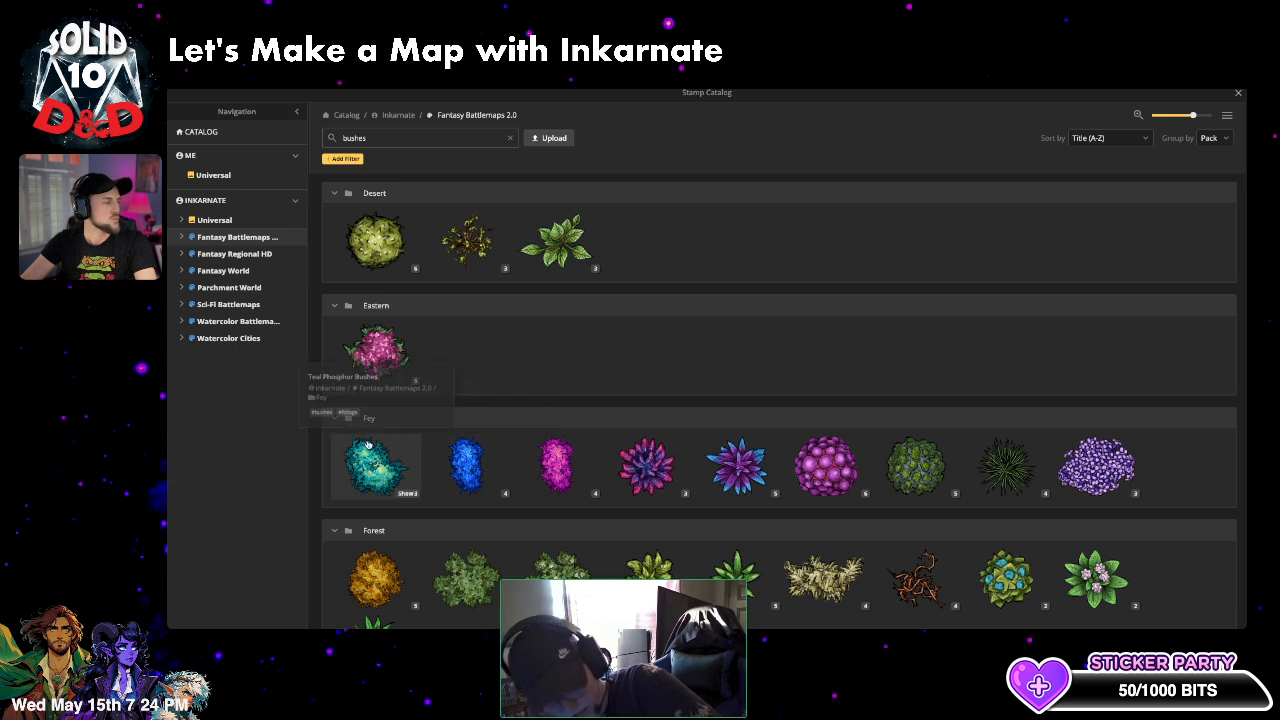
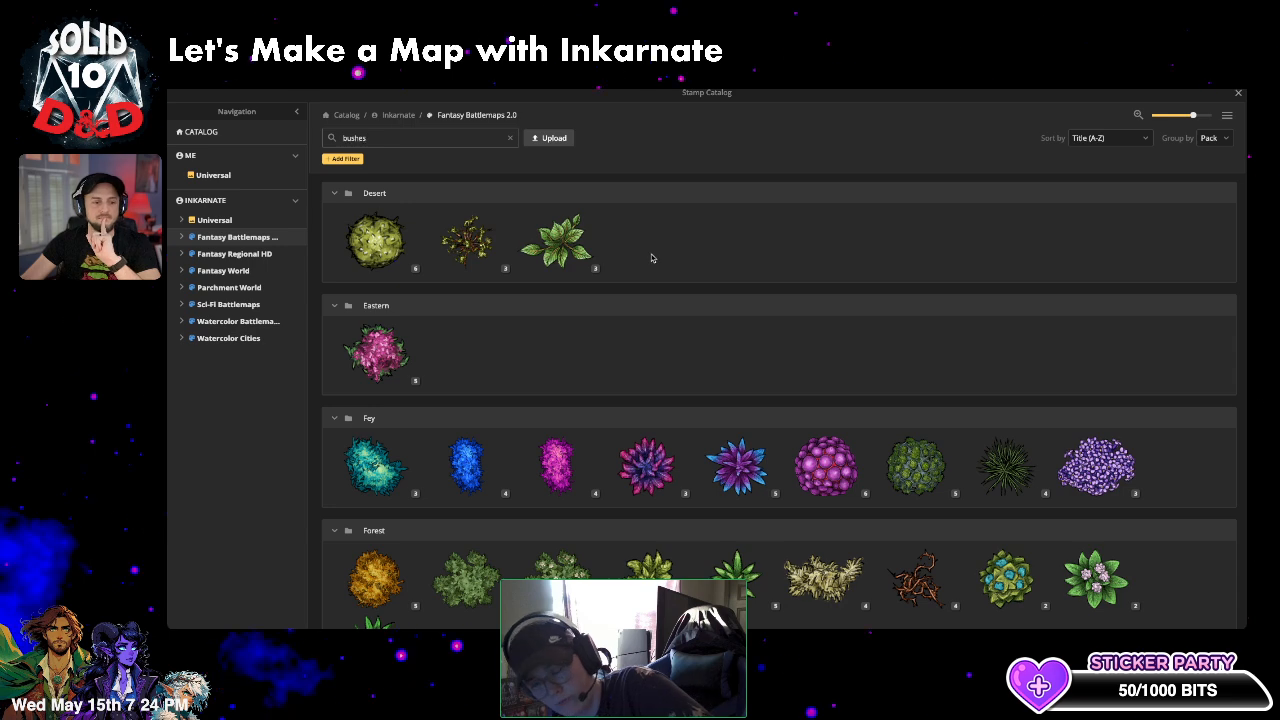
# - Stamp a purple Frivolous Fern at the top edge, a blue one on the right shore, and a purple one by the yellow trees
pyautogui.click(645, 465)
pyautogui.scroll(2, 785, 268)
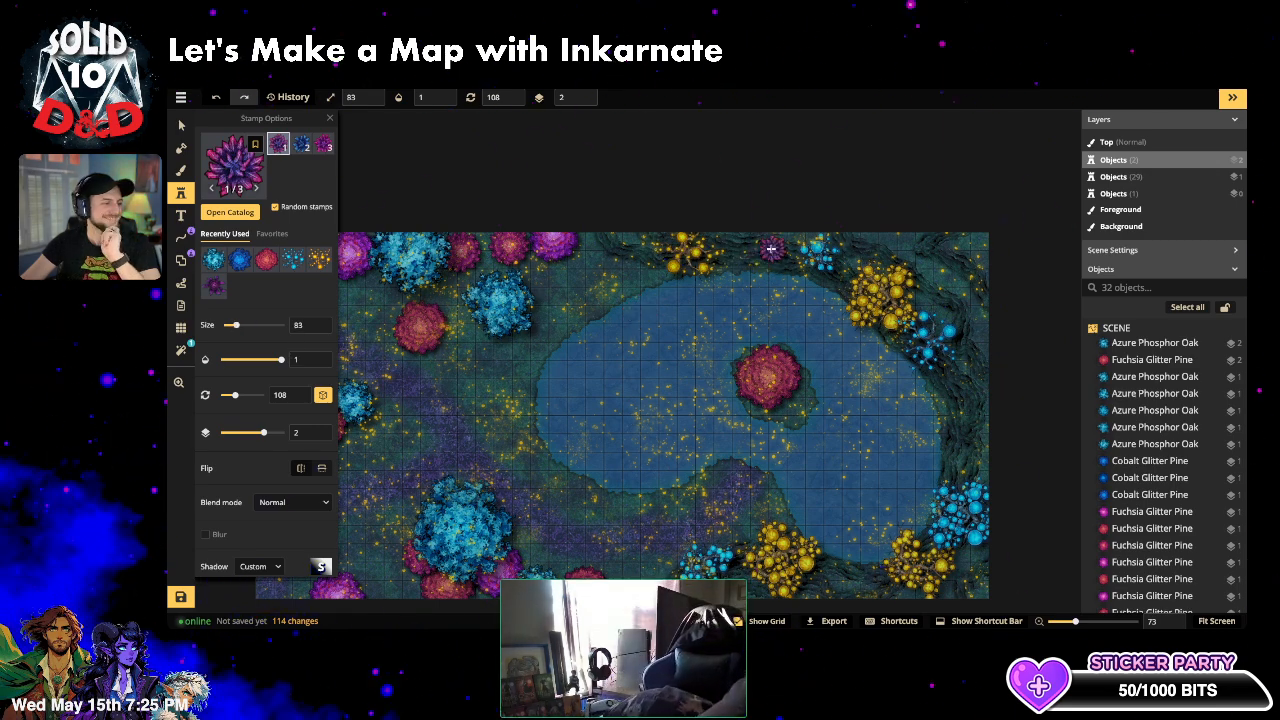
pyautogui.click(768, 252)
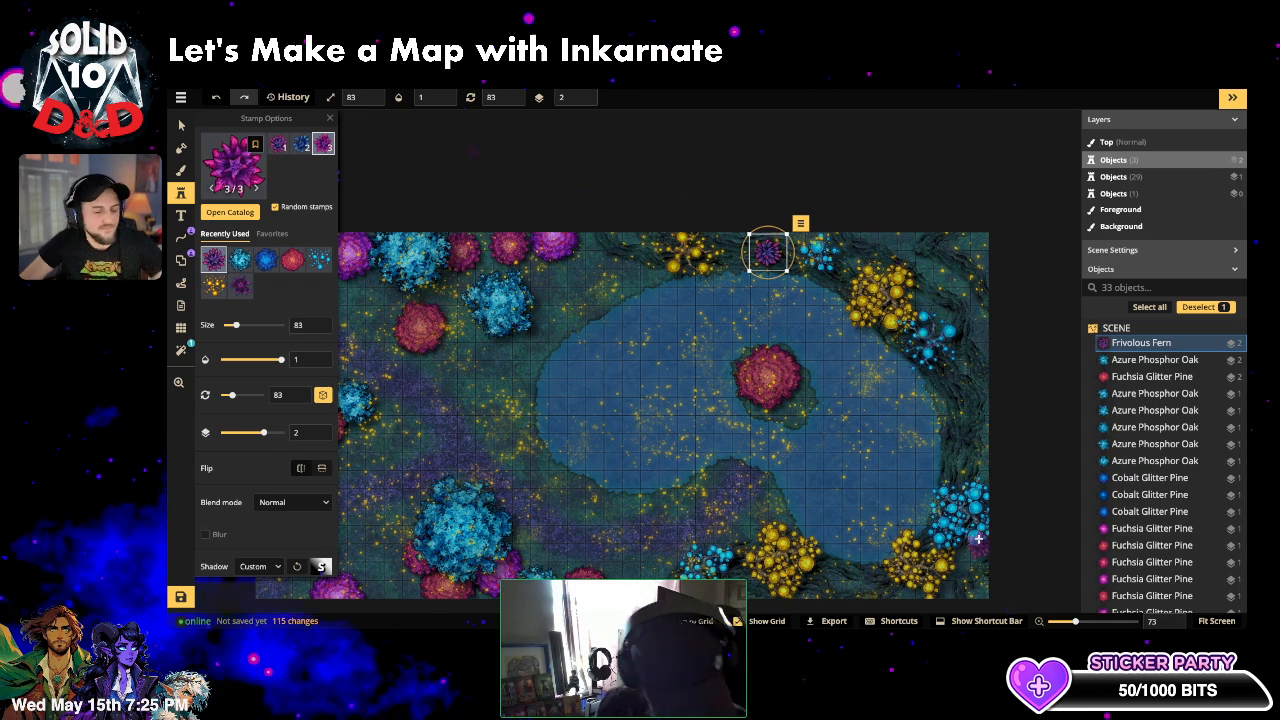
pyautogui.click(1008, 518)
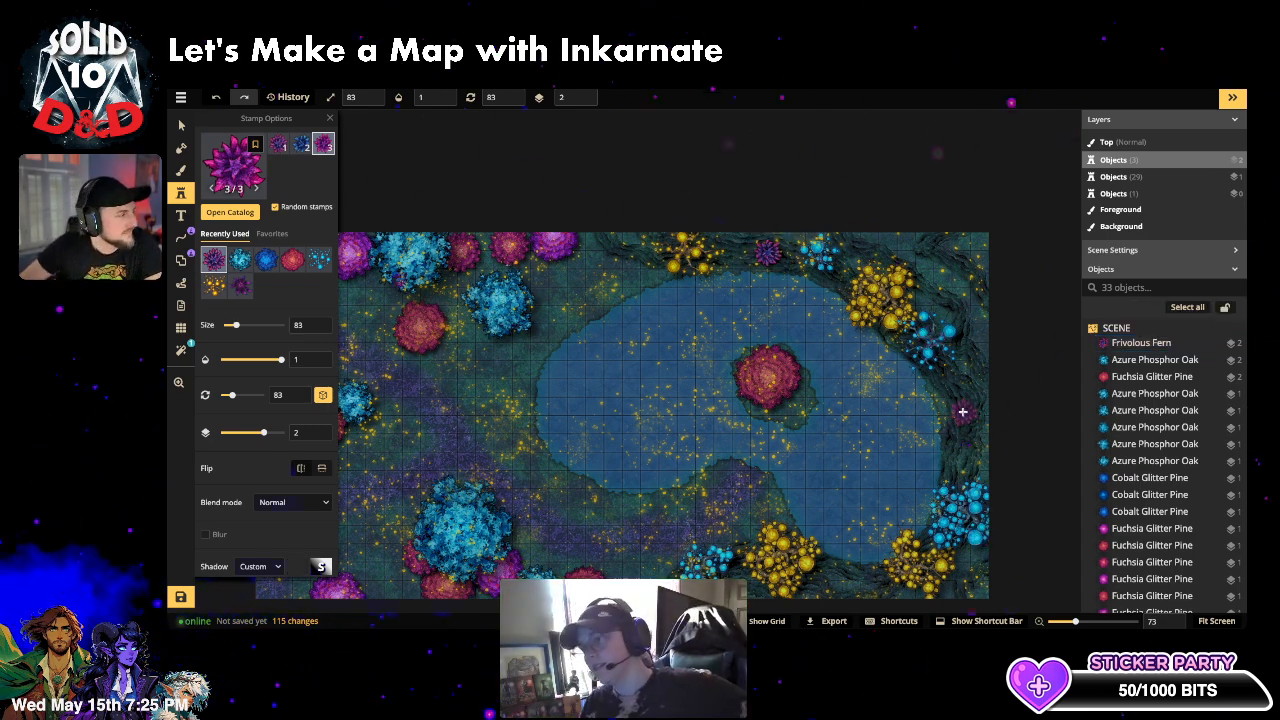
pyautogui.click(301, 145)
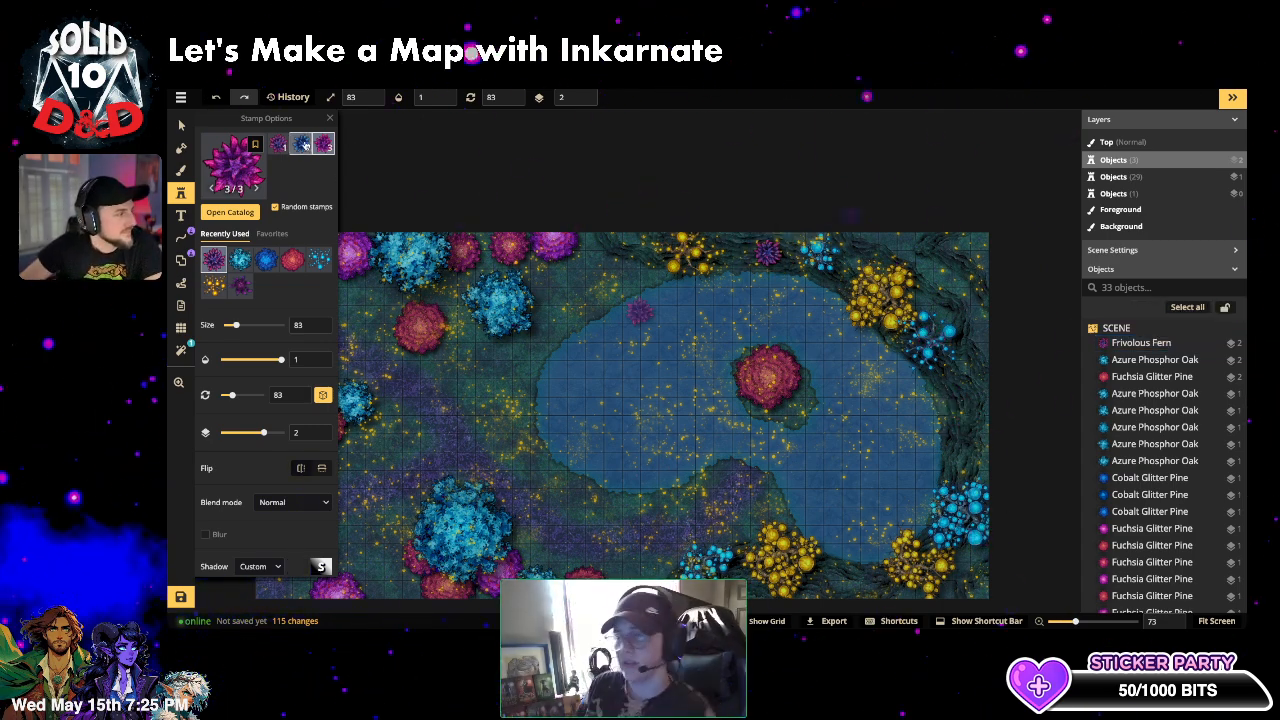
pyautogui.click(962, 404)
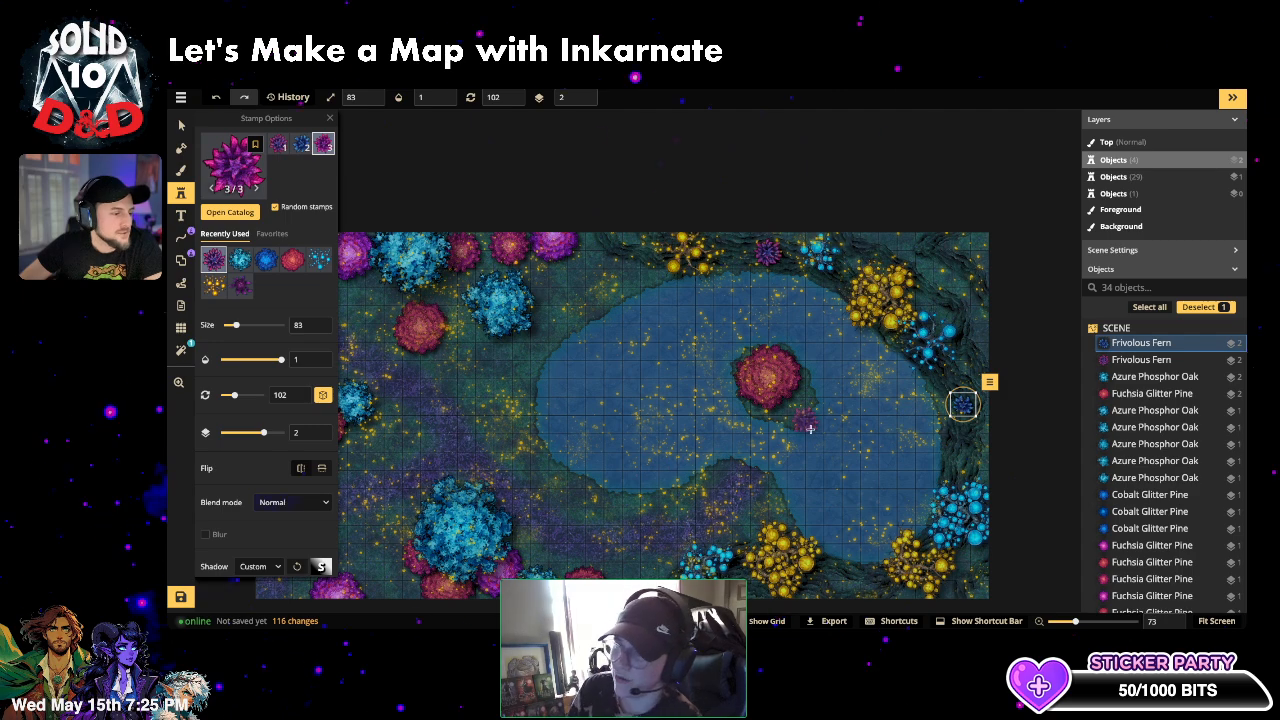
pyautogui.click(837, 577)
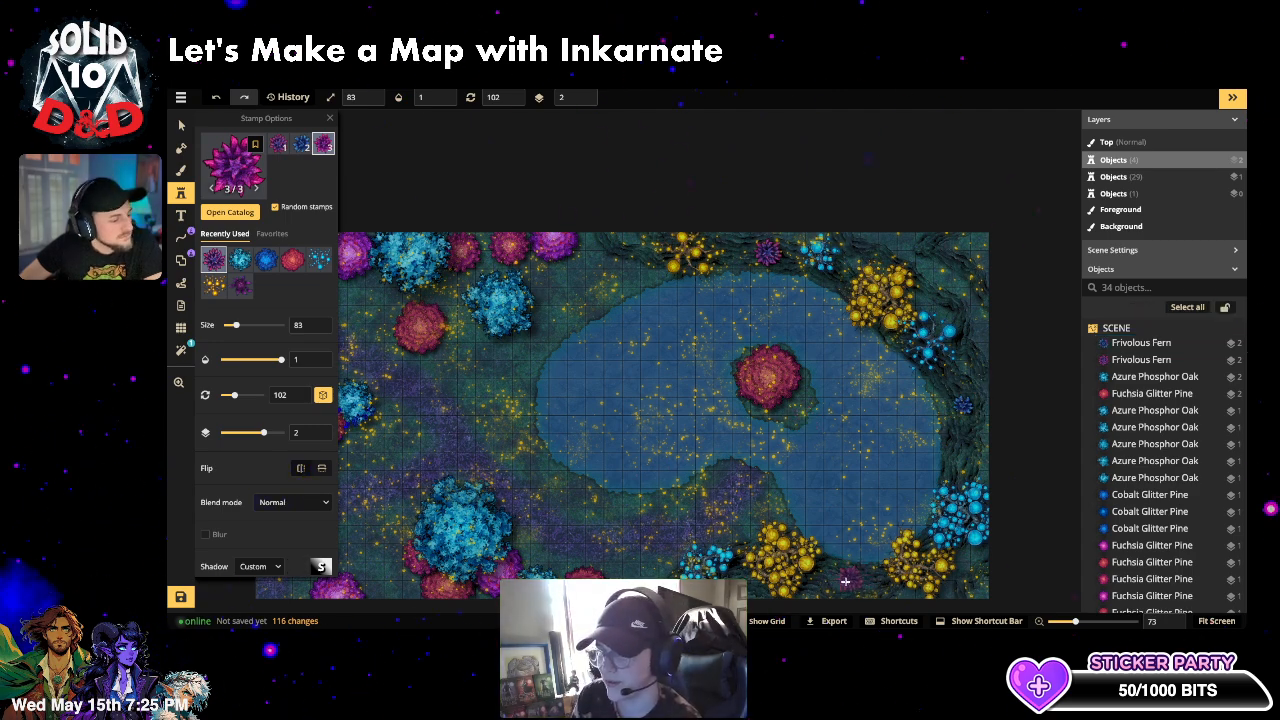
pyautogui.click(844, 582)
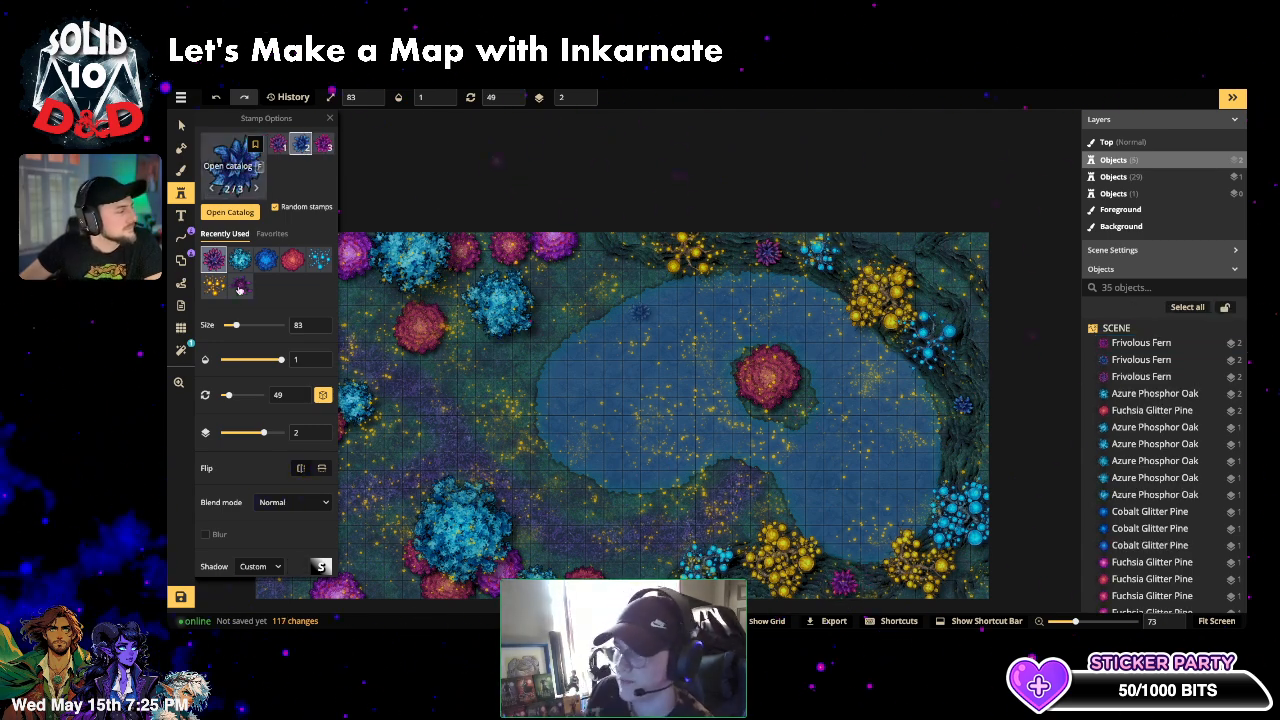
pyautogui.click(243, 165)
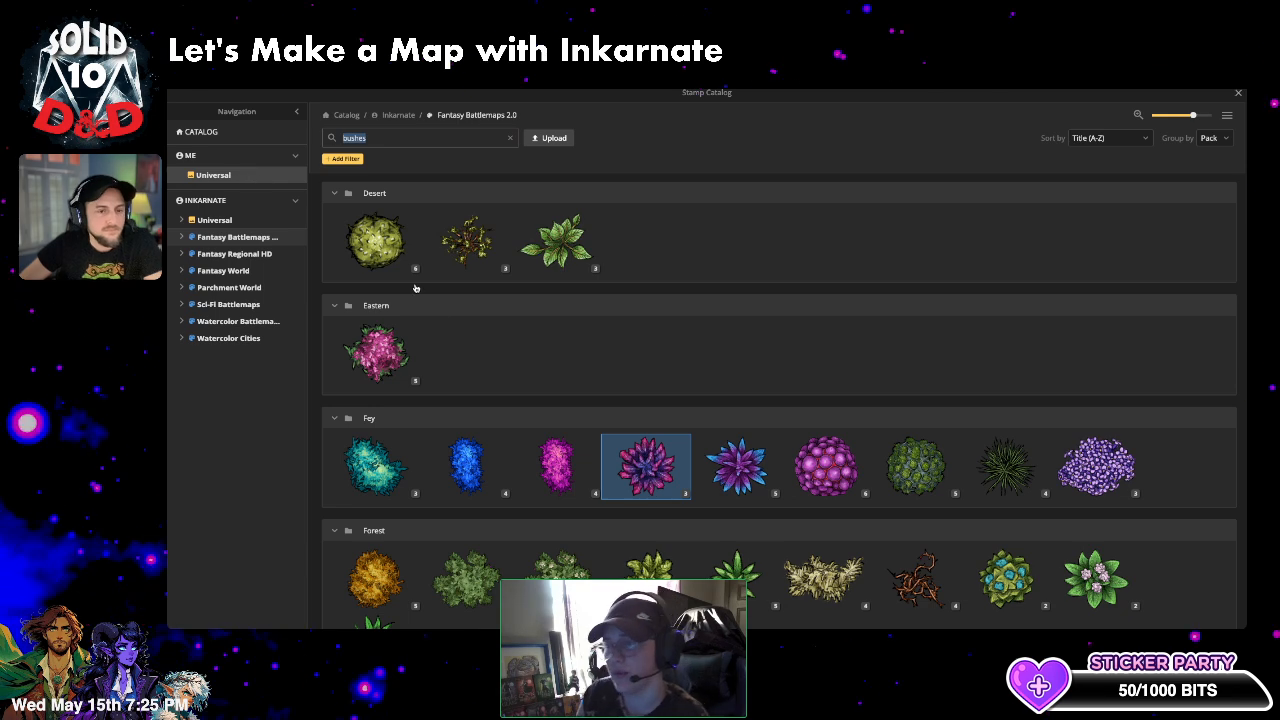
# - Pick the blue spiky fern stamp and place another one on the map
pyautogui.scroll(-1, 416, 288)
pyautogui.click(735, 328)
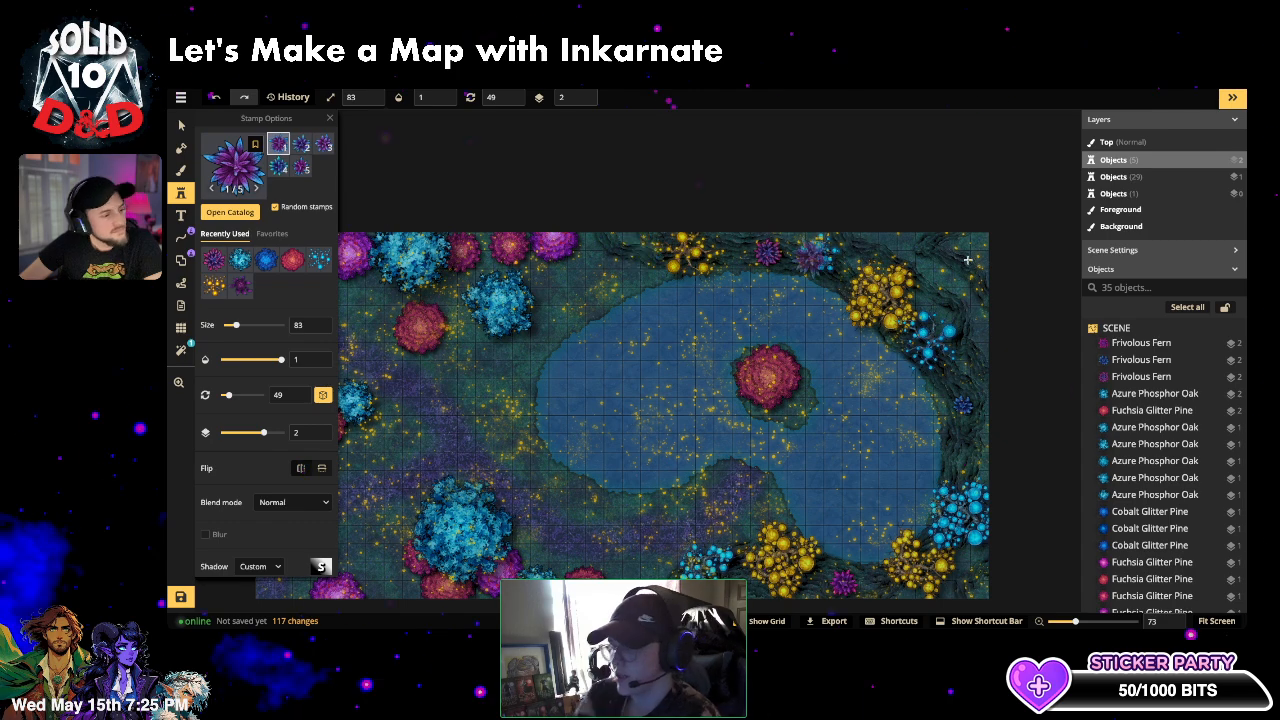
pyautogui.click(640, 311)
# - Choose Azure Phosphor Bushes from the catalog, test-place and delete one at the top, then pan the view
pyautogui.click(218, 168)
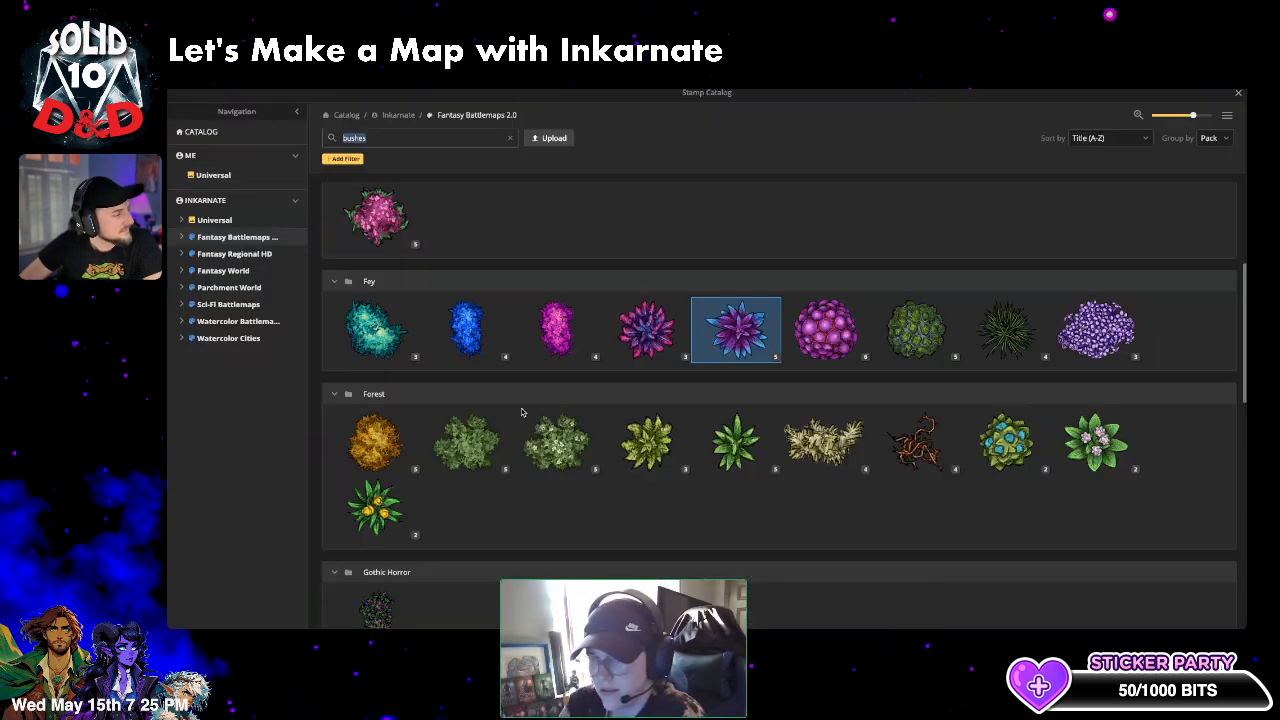
pyautogui.click(495, 356)
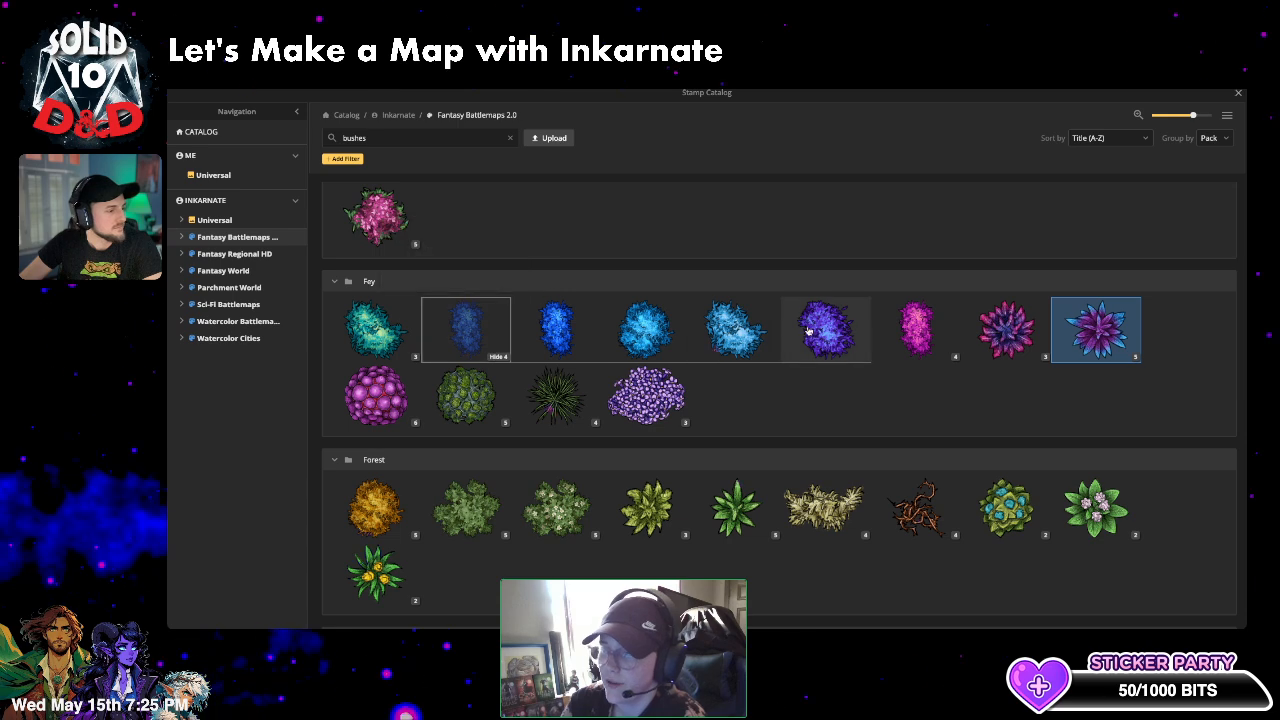
pyautogui.click(808, 331)
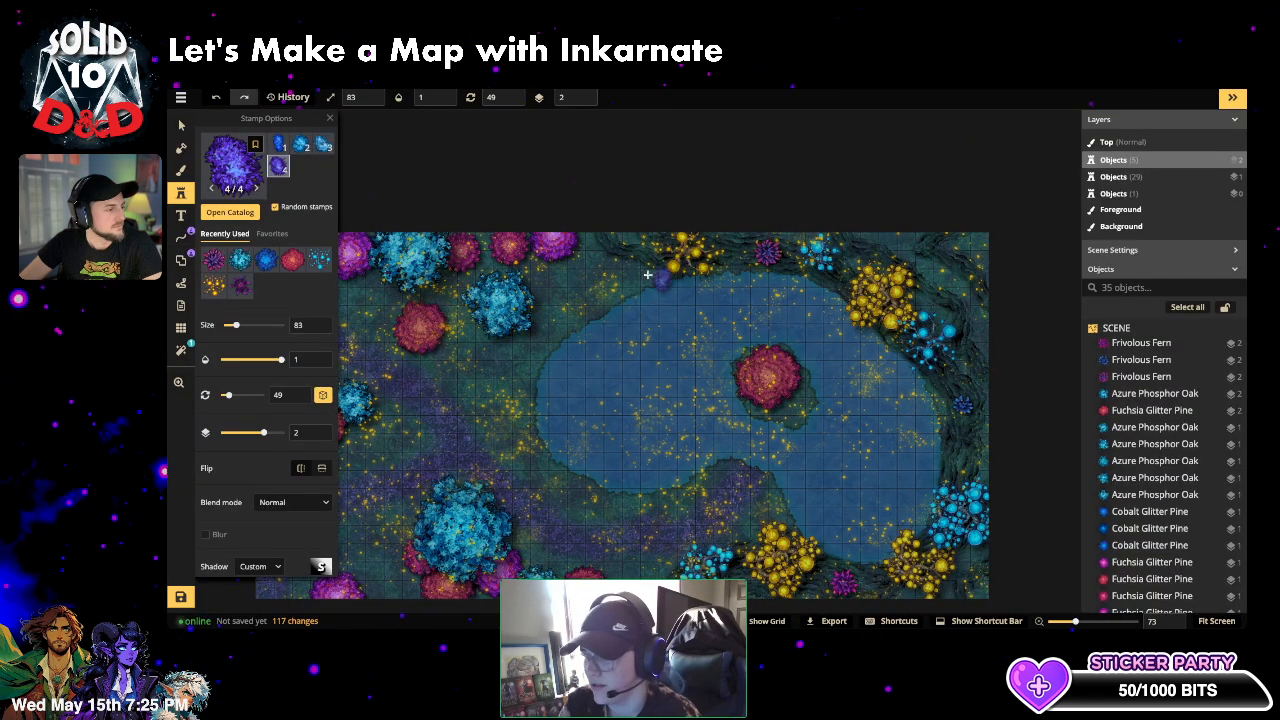
pyautogui.click(594, 254)
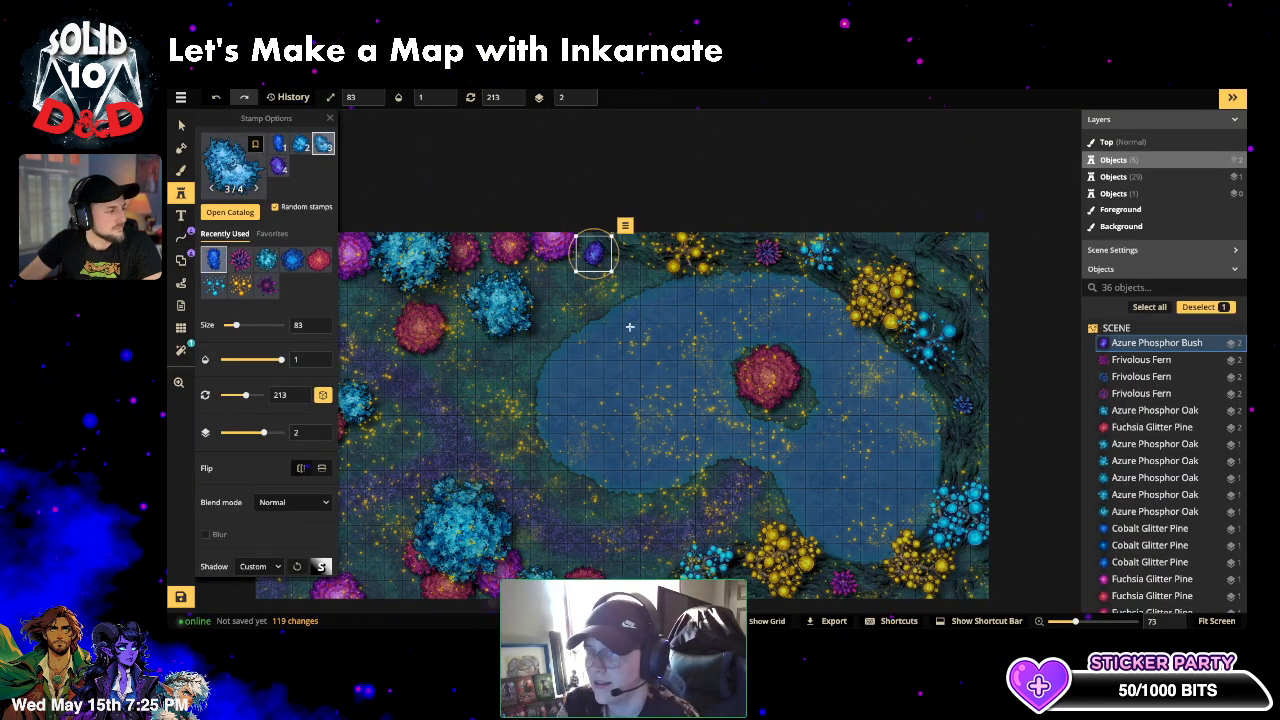
pyautogui.press('Delete')
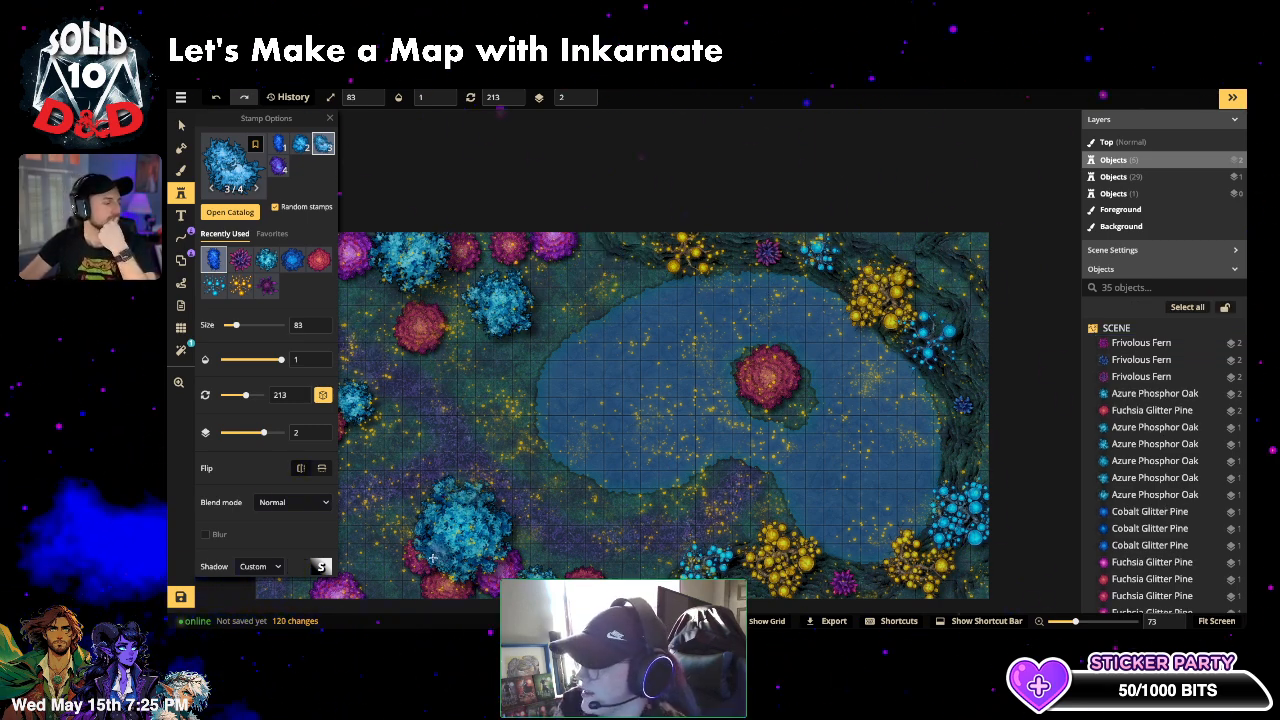
pyautogui.scroll(-2, 462, 548)
pyautogui.press('space')
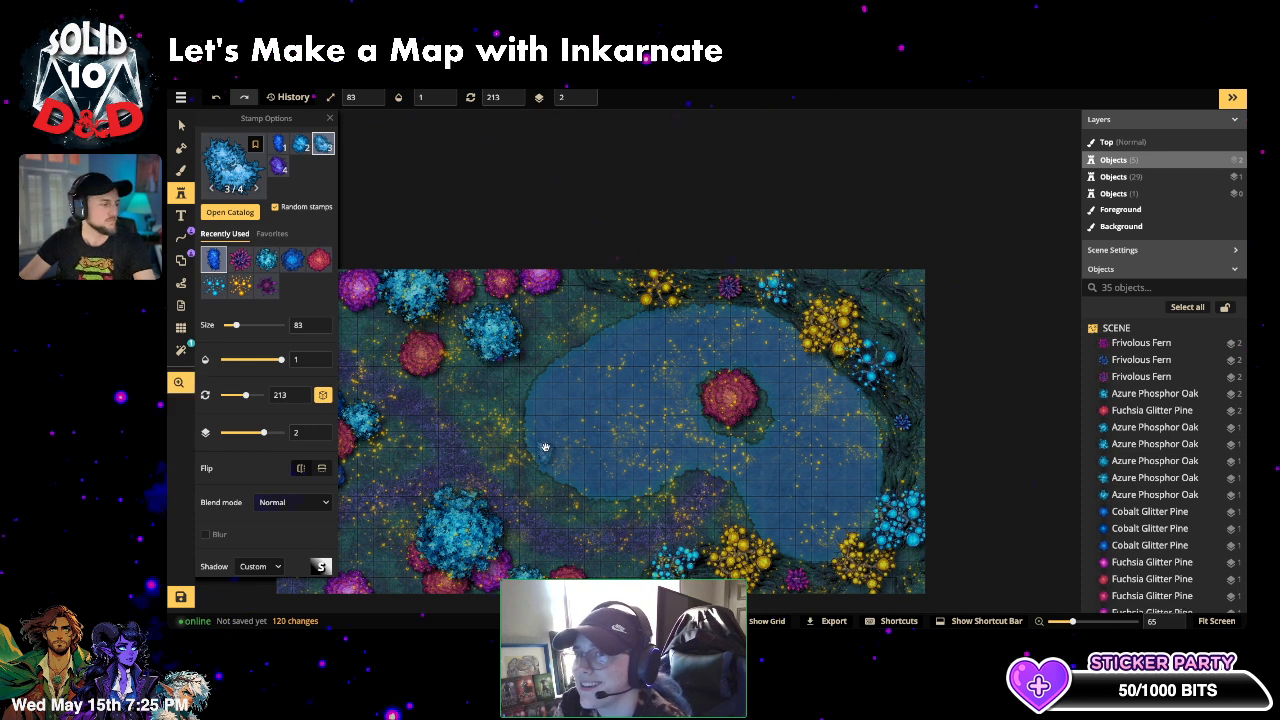
pyautogui.moveTo(546, 453); pyautogui.dragTo(649, 403)
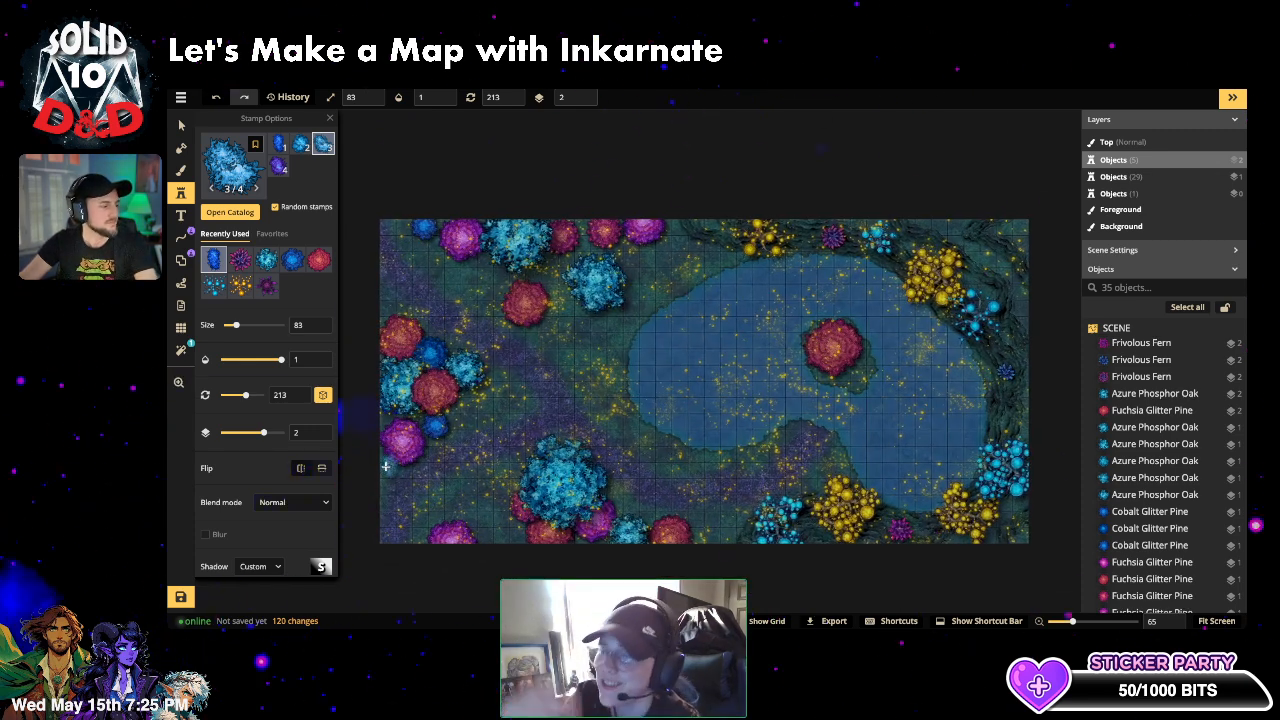
# - Stamp a blue bush at the map's left edge and lower it to layer -1
pyautogui.click(383, 462)
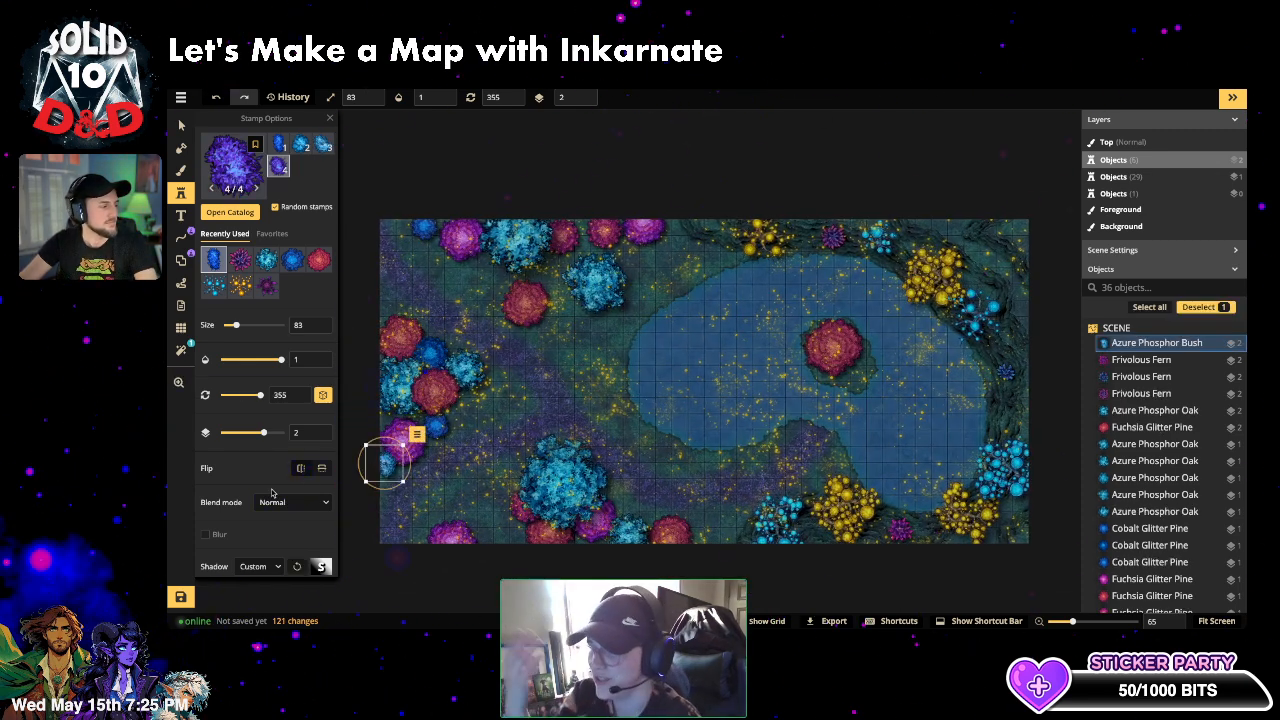
pyautogui.click(584, 101)
pyautogui.click(584, 101)
pyautogui.click(584, 101)
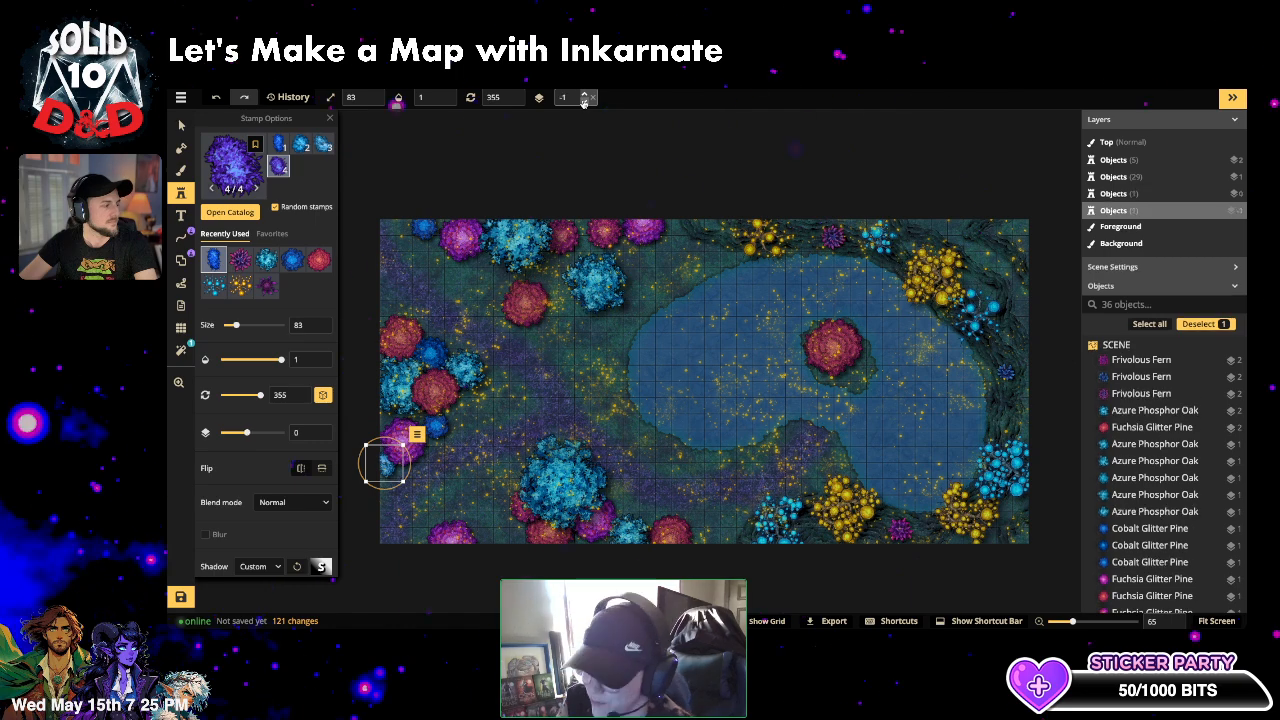
pyautogui.click(345, 344)
# - Add more blue bushes among the left trees, beside the red tree, and along the top and bottom edges
pyautogui.click(383, 323)
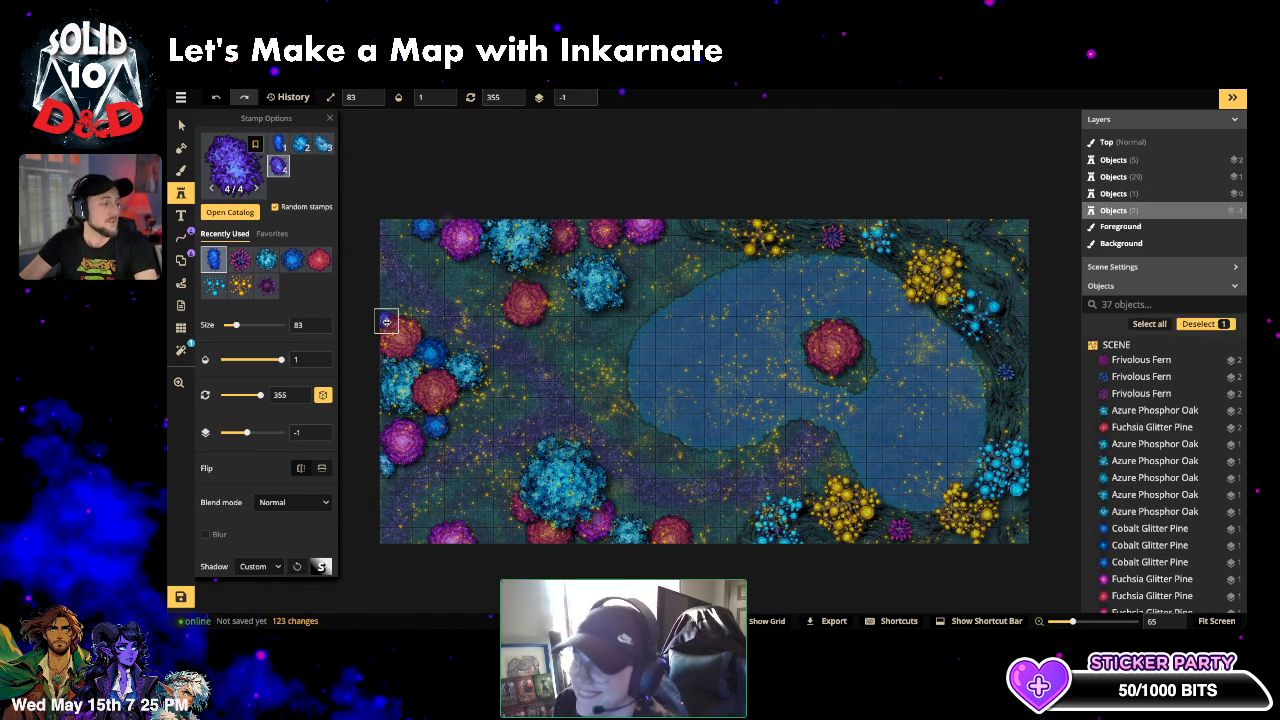
pyautogui.click(434, 235)
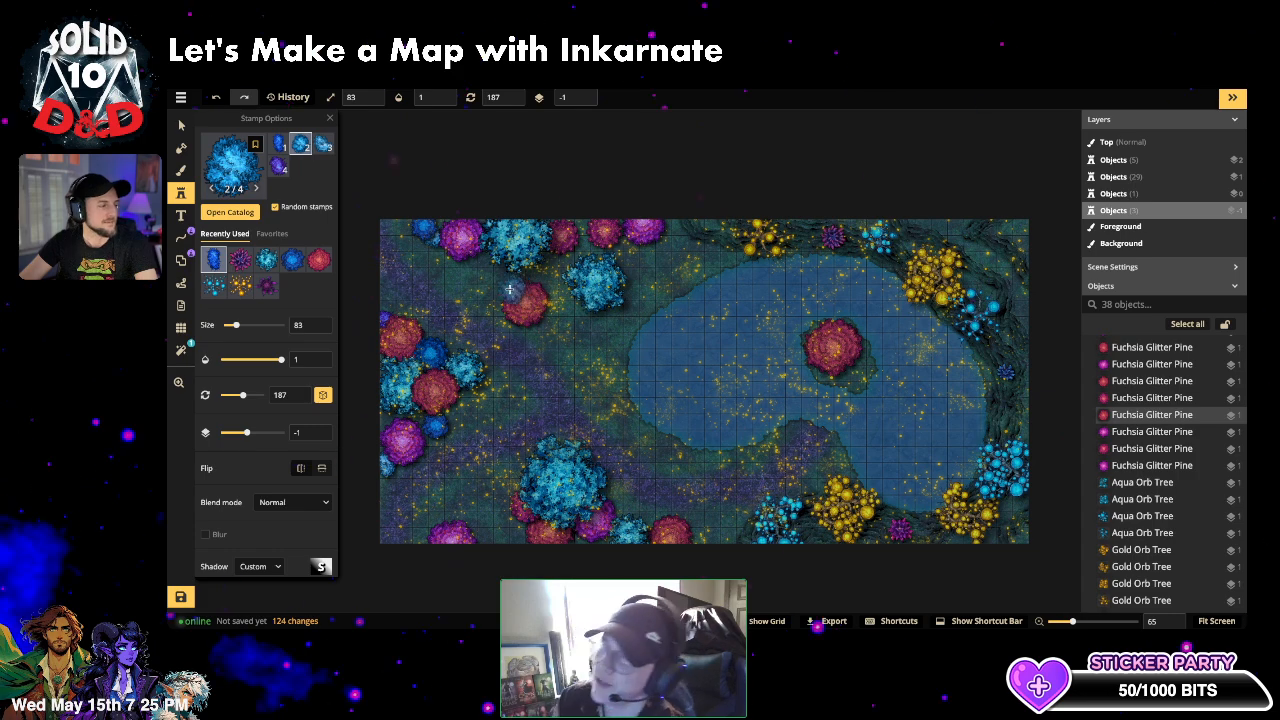
pyautogui.click(509, 288)
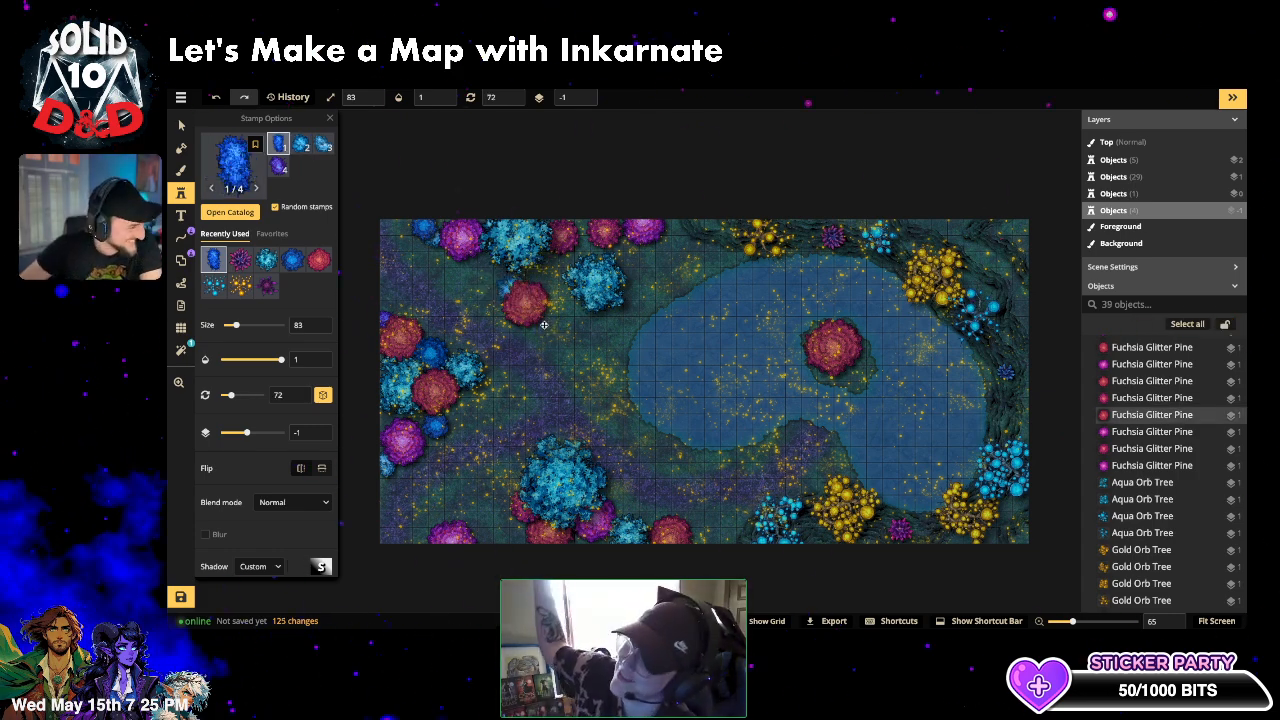
pyautogui.click(544, 325)
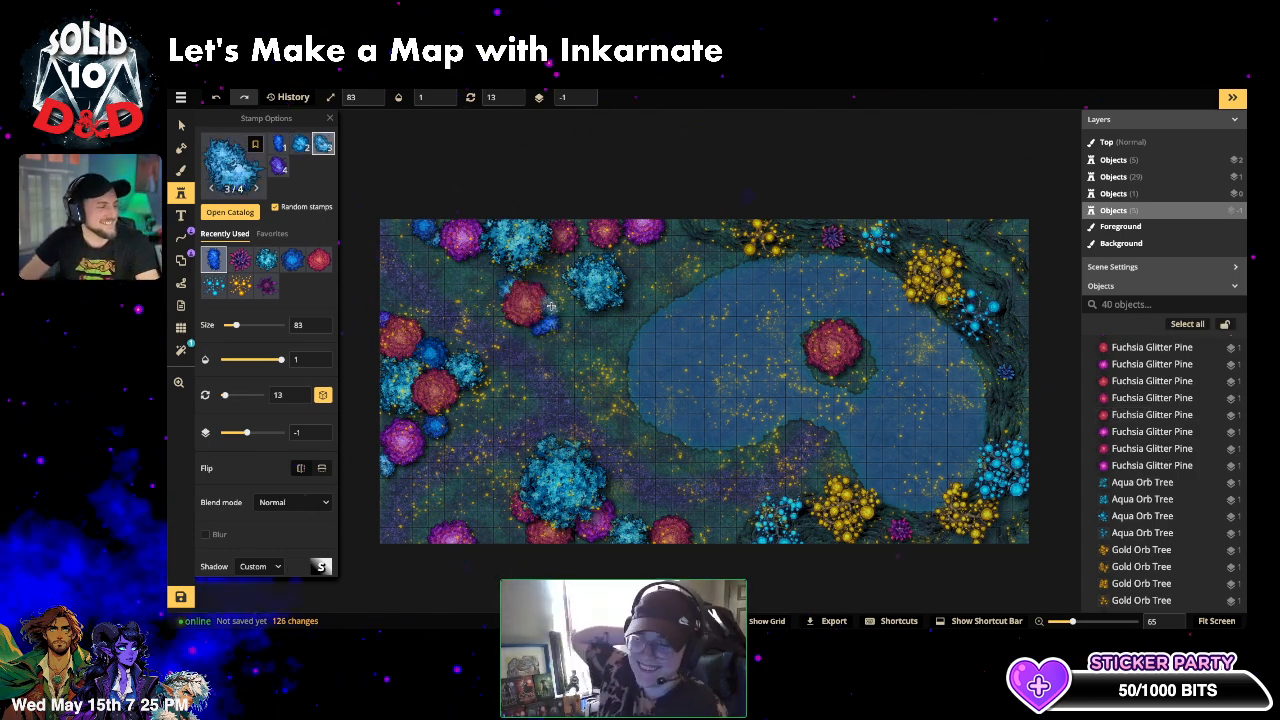
pyautogui.click(628, 236)
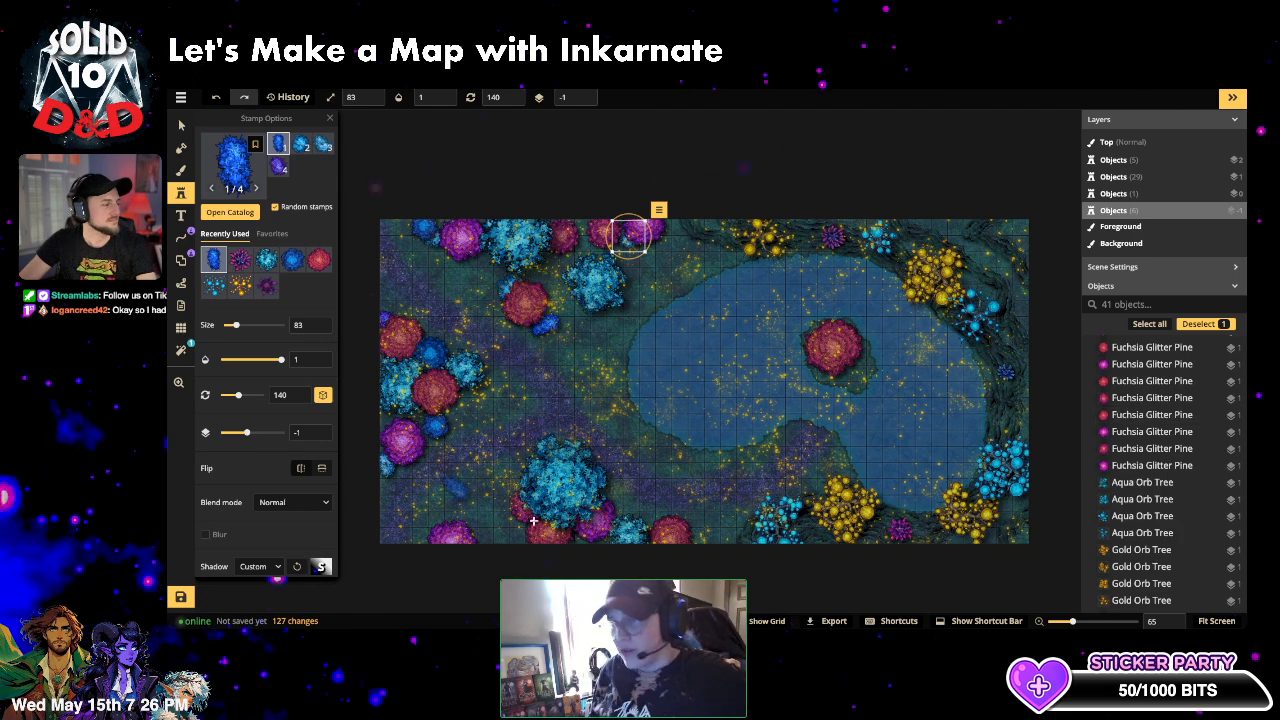
pyautogui.click(578, 538)
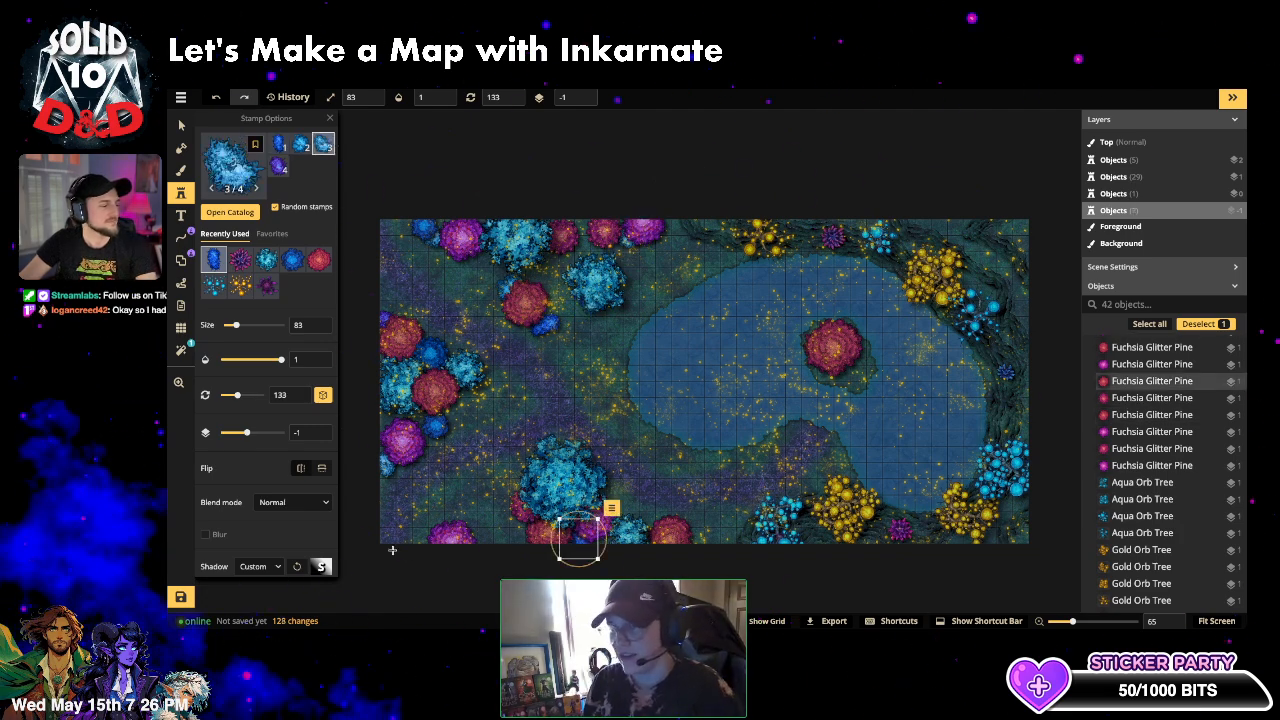
pyautogui.click(668, 228)
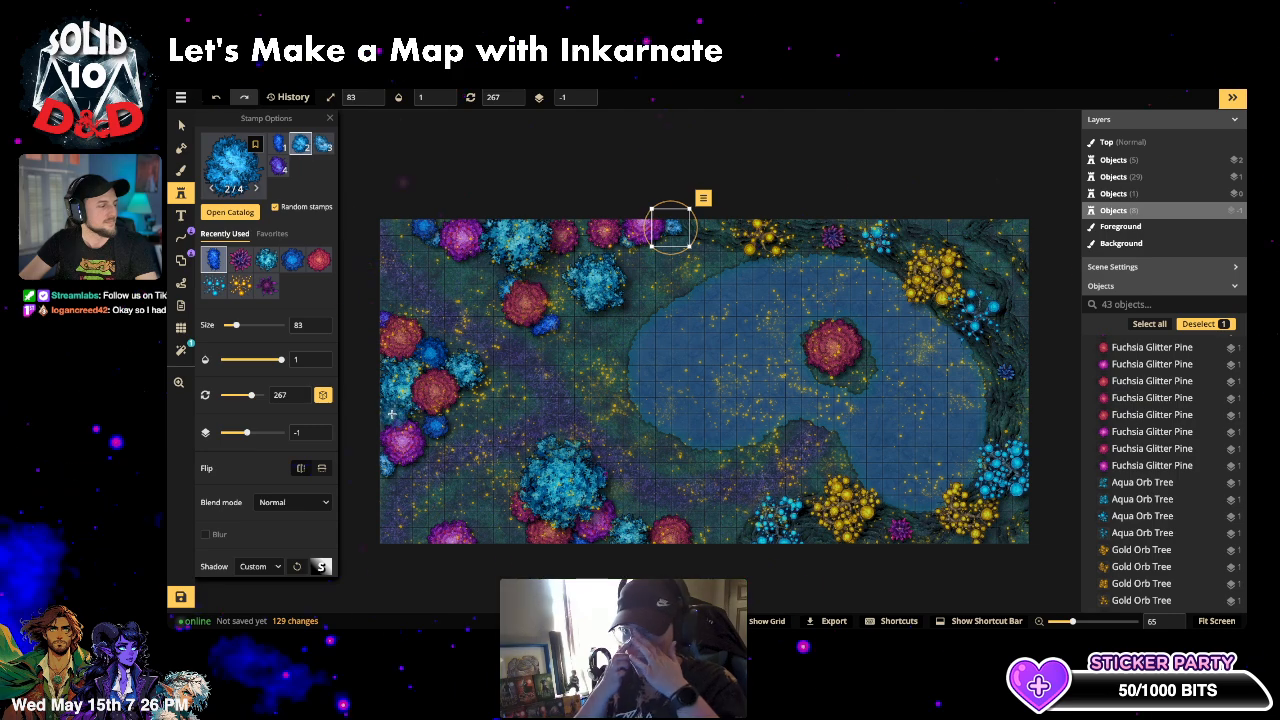
pyautogui.click(231, 176)
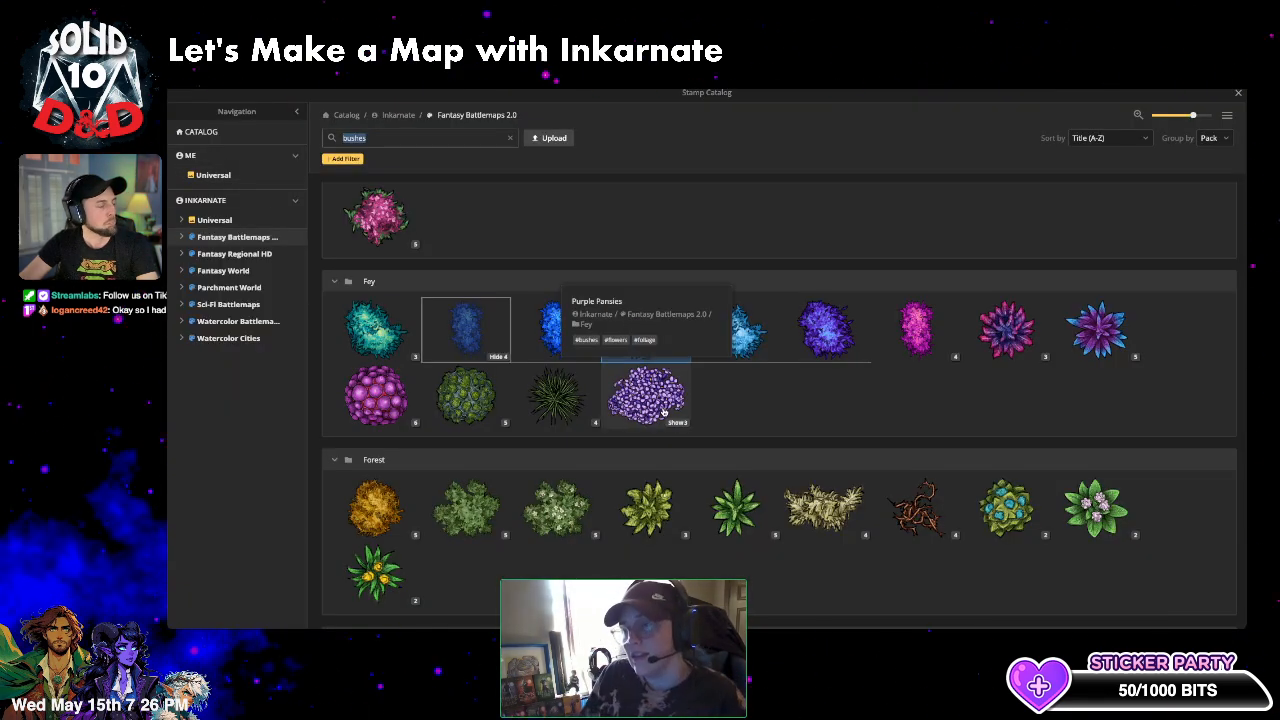
# - Stamp a shrunken green Fey bush in the lake at layer -5, Luminosity blend, 0.45 opacity
pyautogui.click(466, 393)
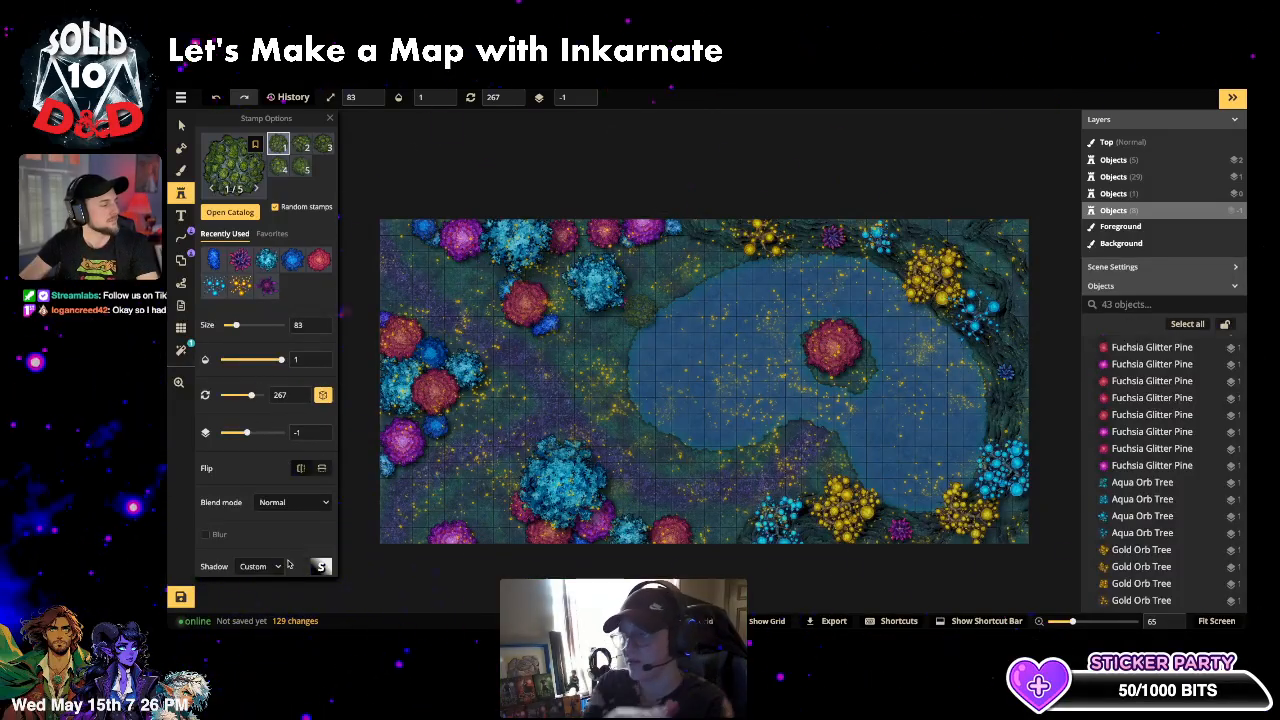
pyautogui.moveTo(246, 432); pyautogui.dragTo(223, 432)
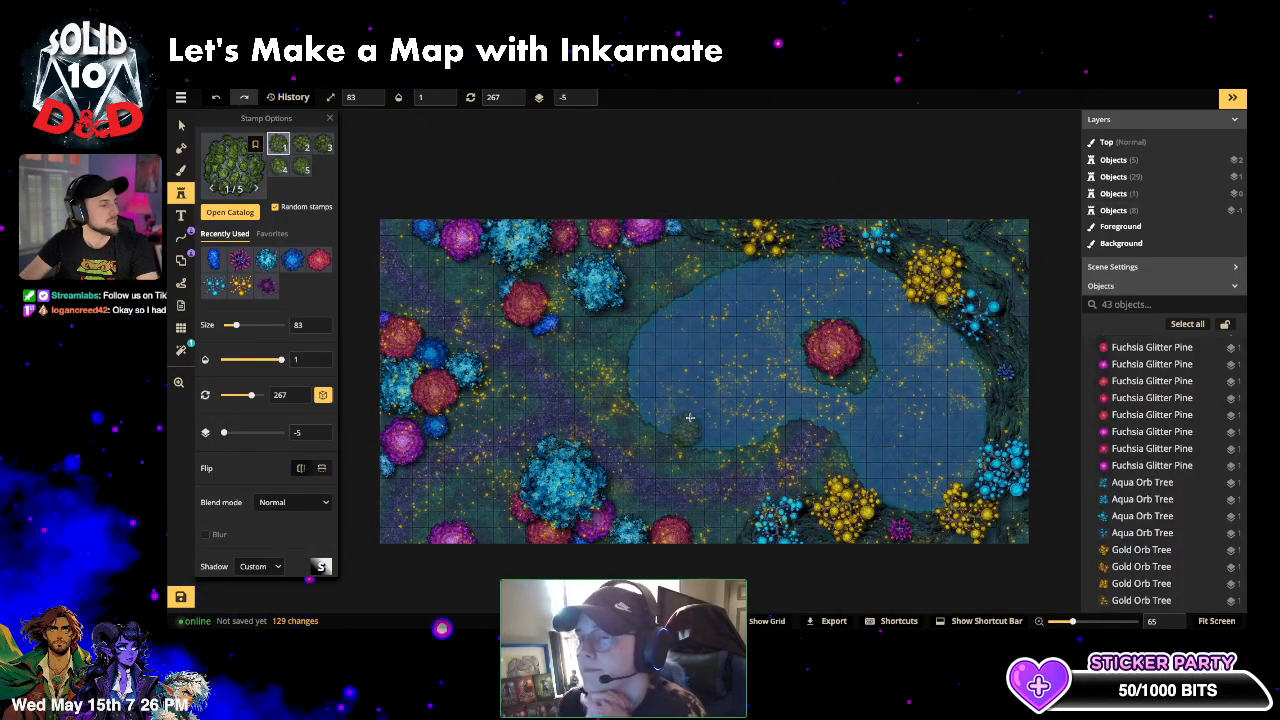
pyautogui.click(293, 502)
pyautogui.scroll(-5, 260, 470)
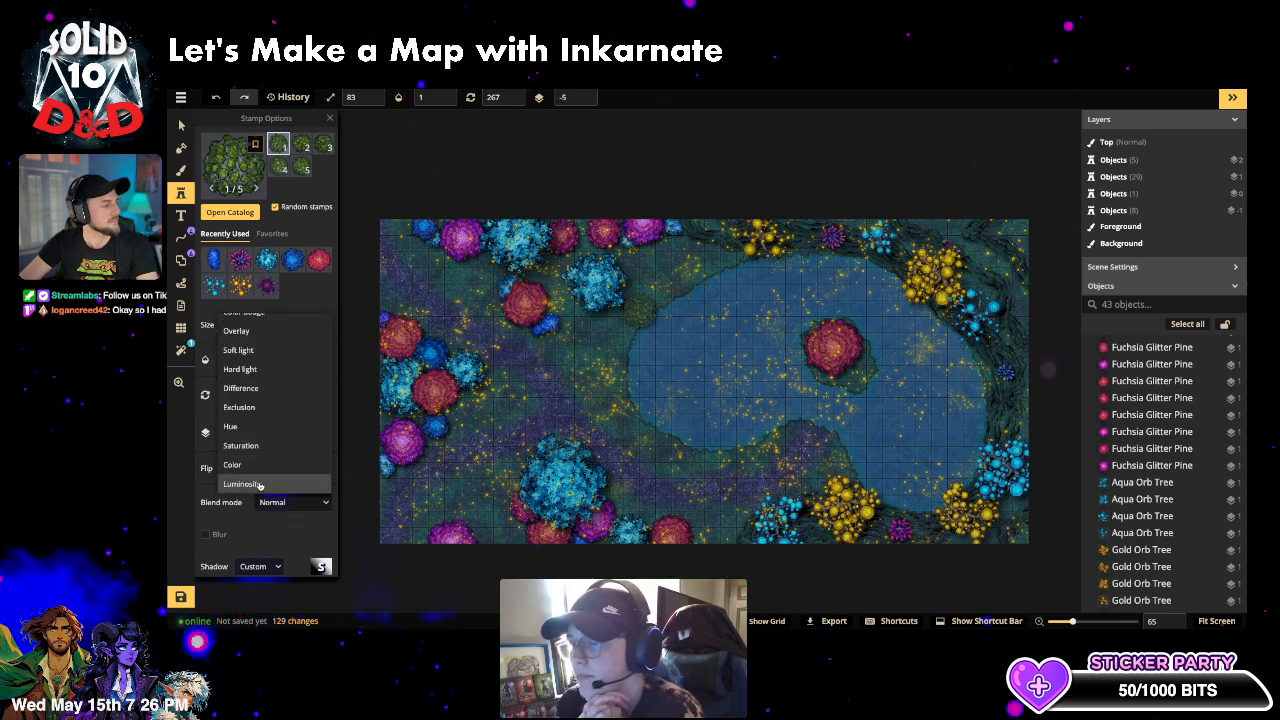
pyautogui.click(258, 484)
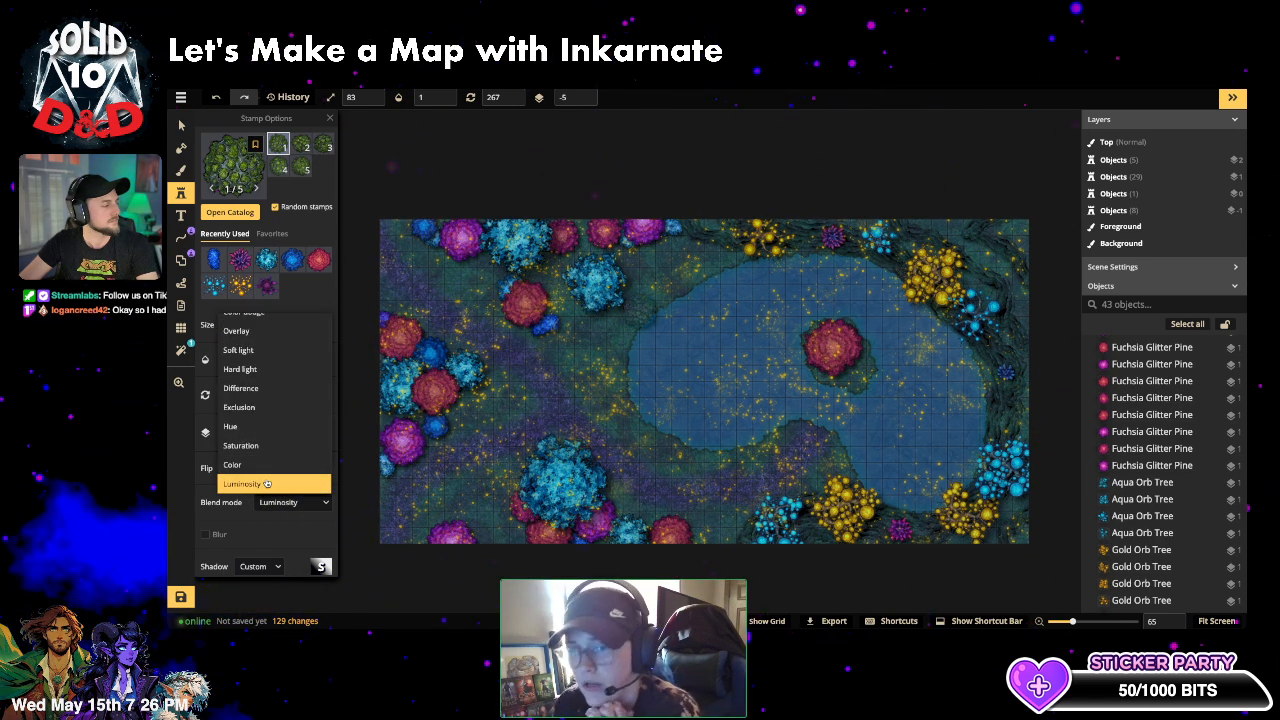
pyautogui.click(201, 490)
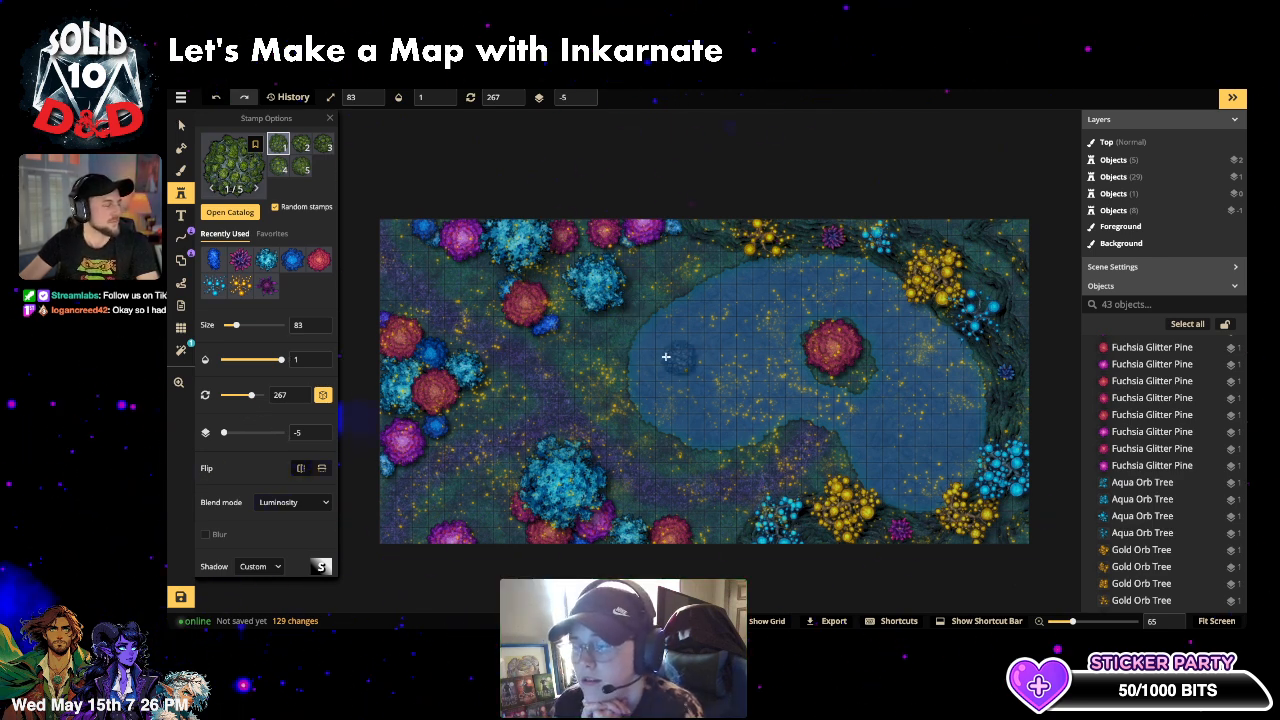
pyautogui.moveTo(281, 359); pyautogui.dragTo(256, 359)
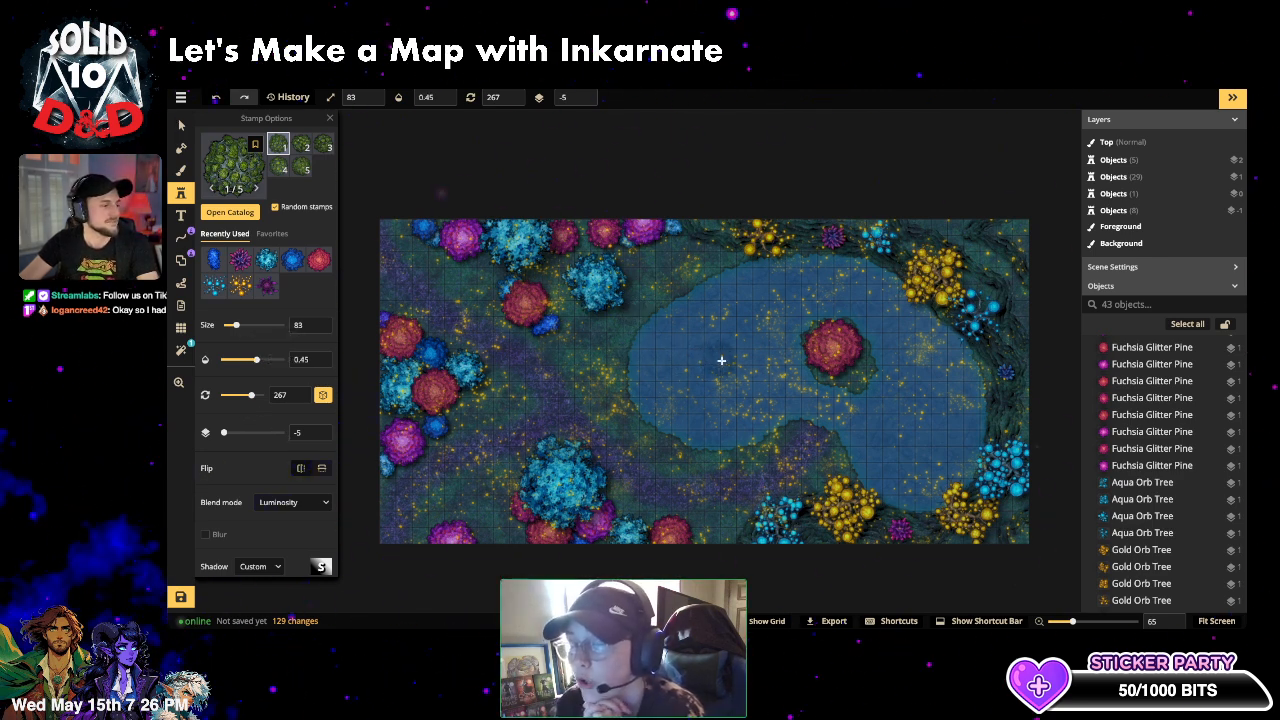
pyautogui.click(703, 343)
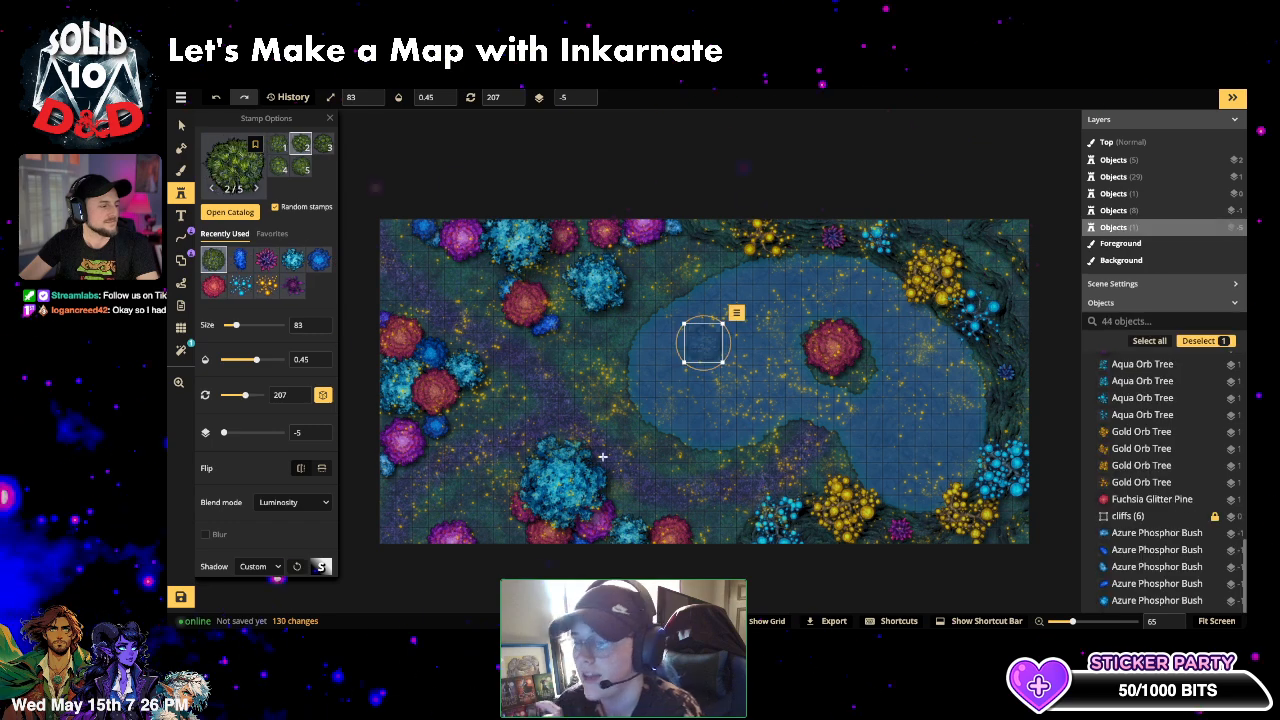
pyautogui.moveTo(723, 361); pyautogui.dragTo(820, 298)
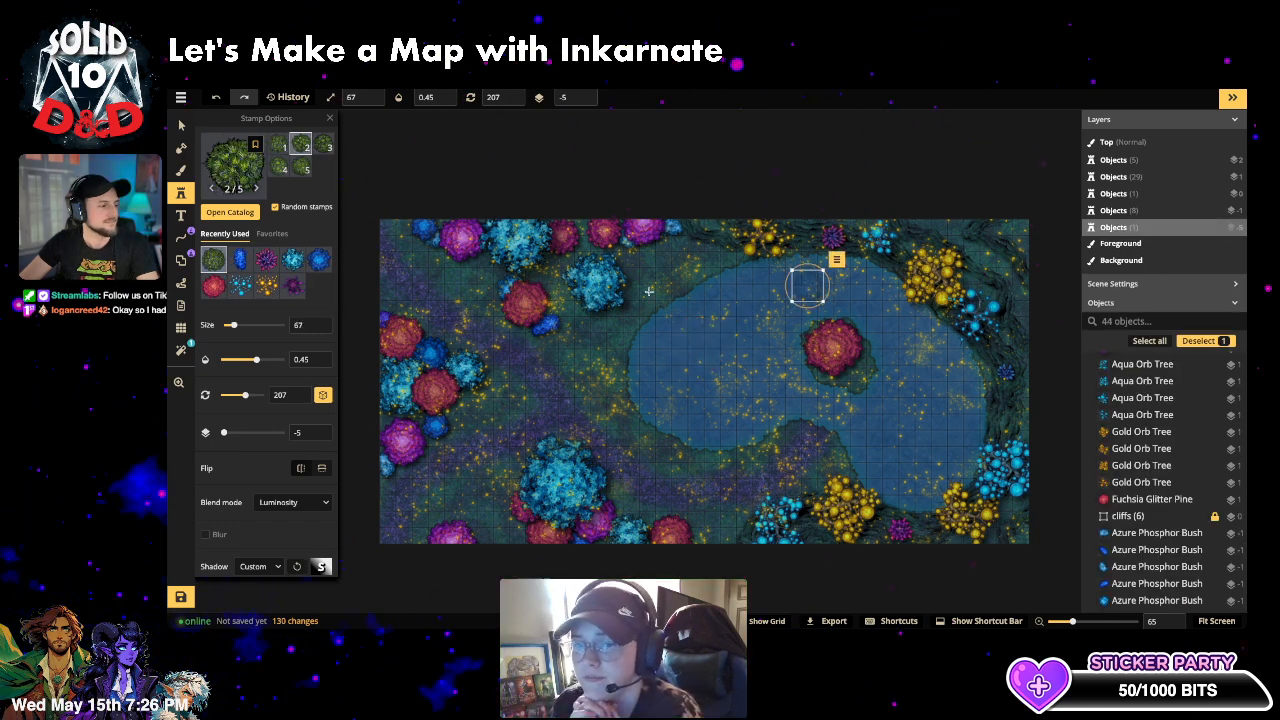
# - Pick the Jungle Cliff path style via a 'jungle' catalog search, undoing a test stroke
pyautogui.click(181, 236)
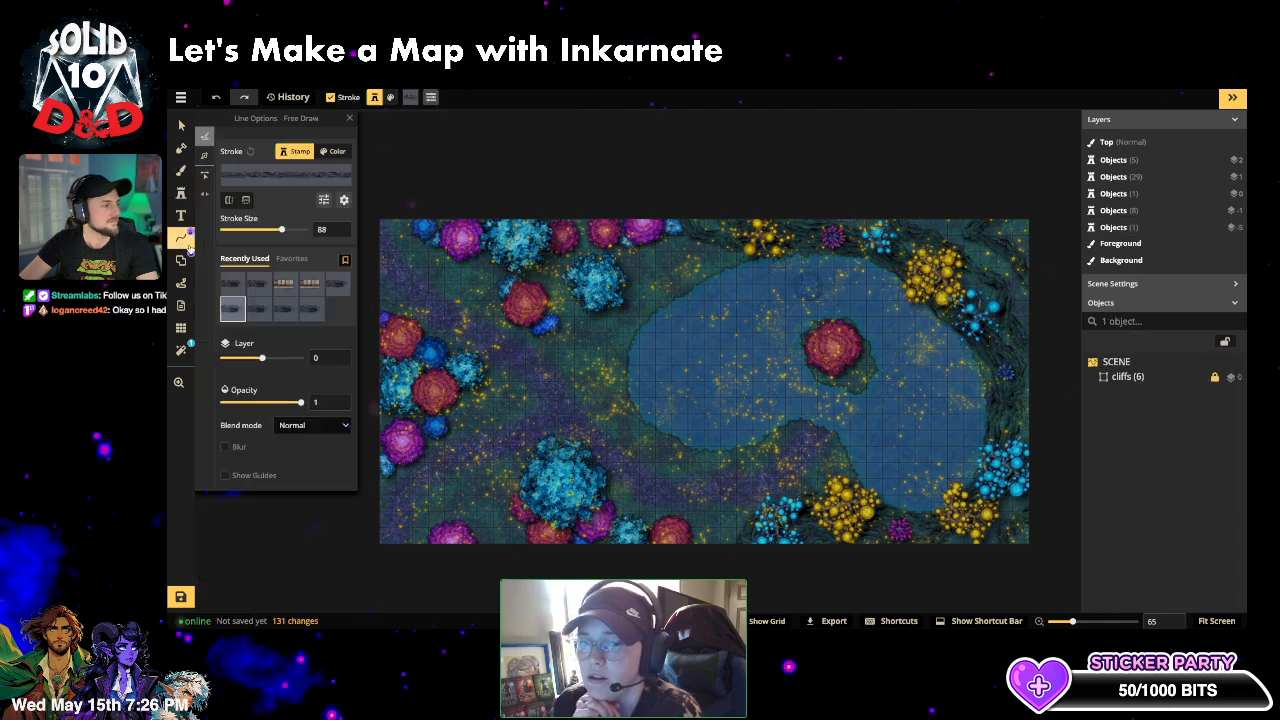
pyautogui.click(273, 167)
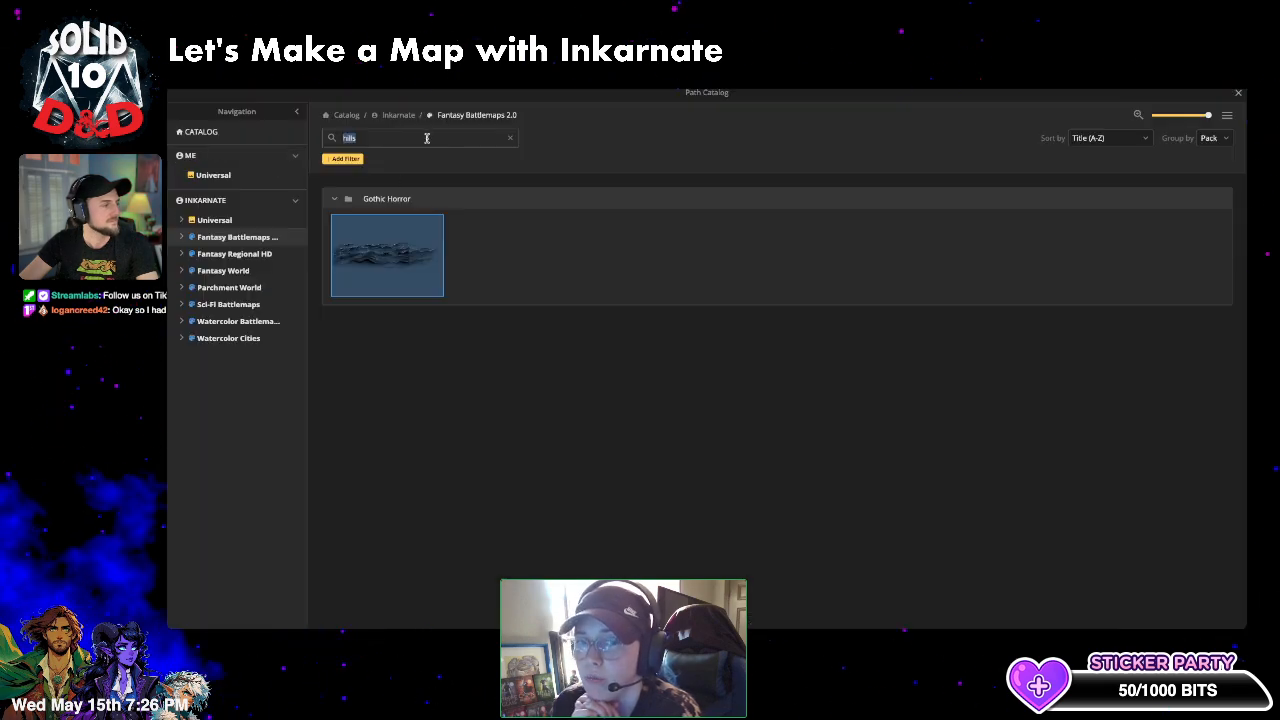
pyautogui.click(510, 139)
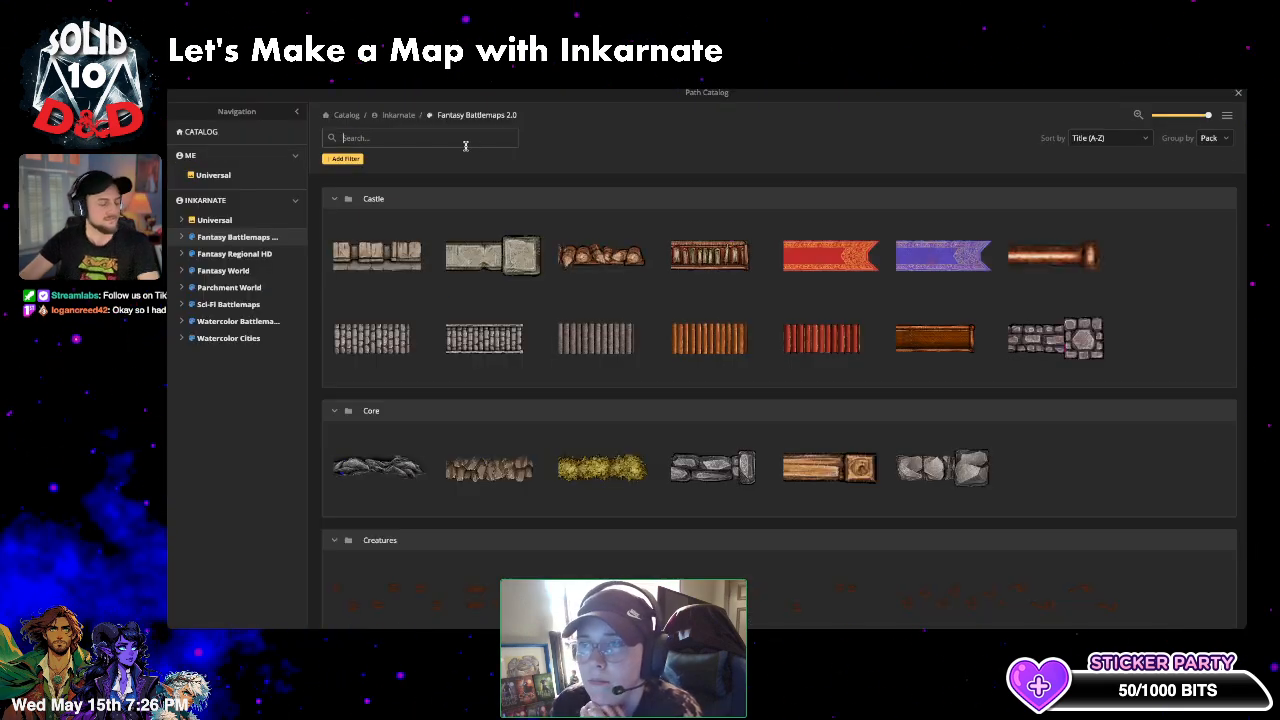
pyautogui.write('jungle')
pyautogui.press('Return')
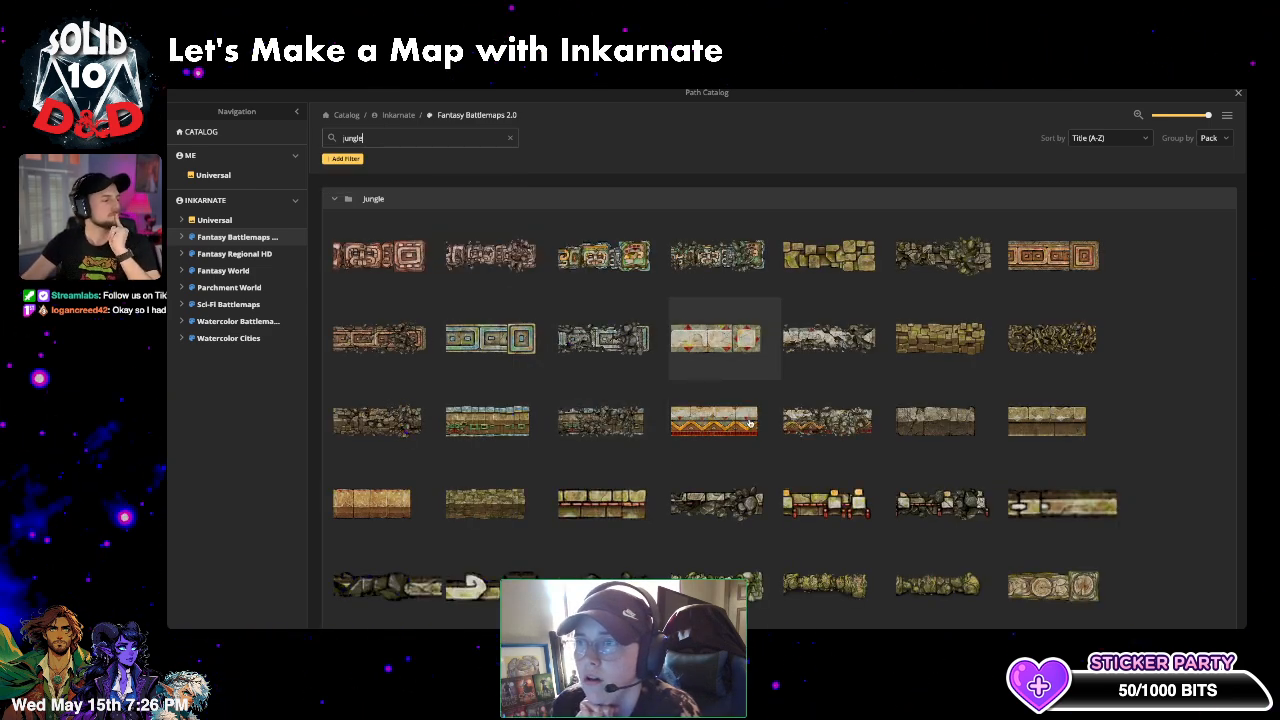
pyautogui.scroll(-3, 1065, 413)
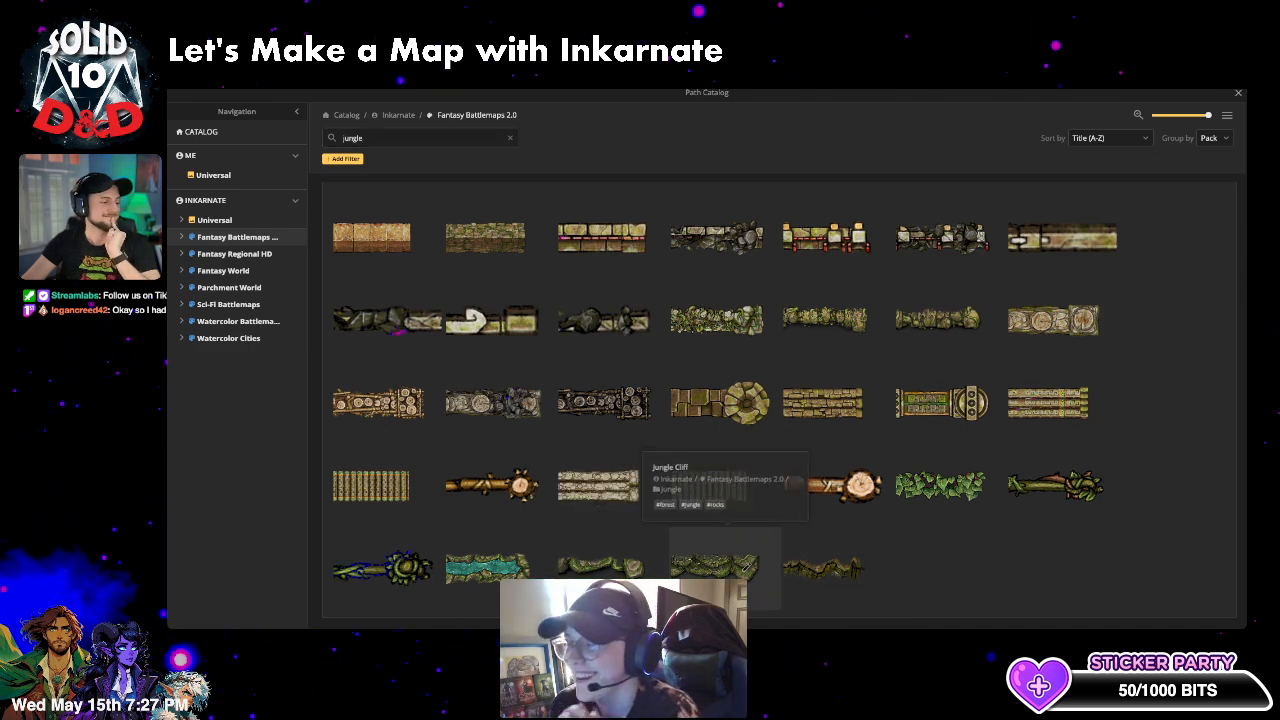
pyautogui.click(743, 575)
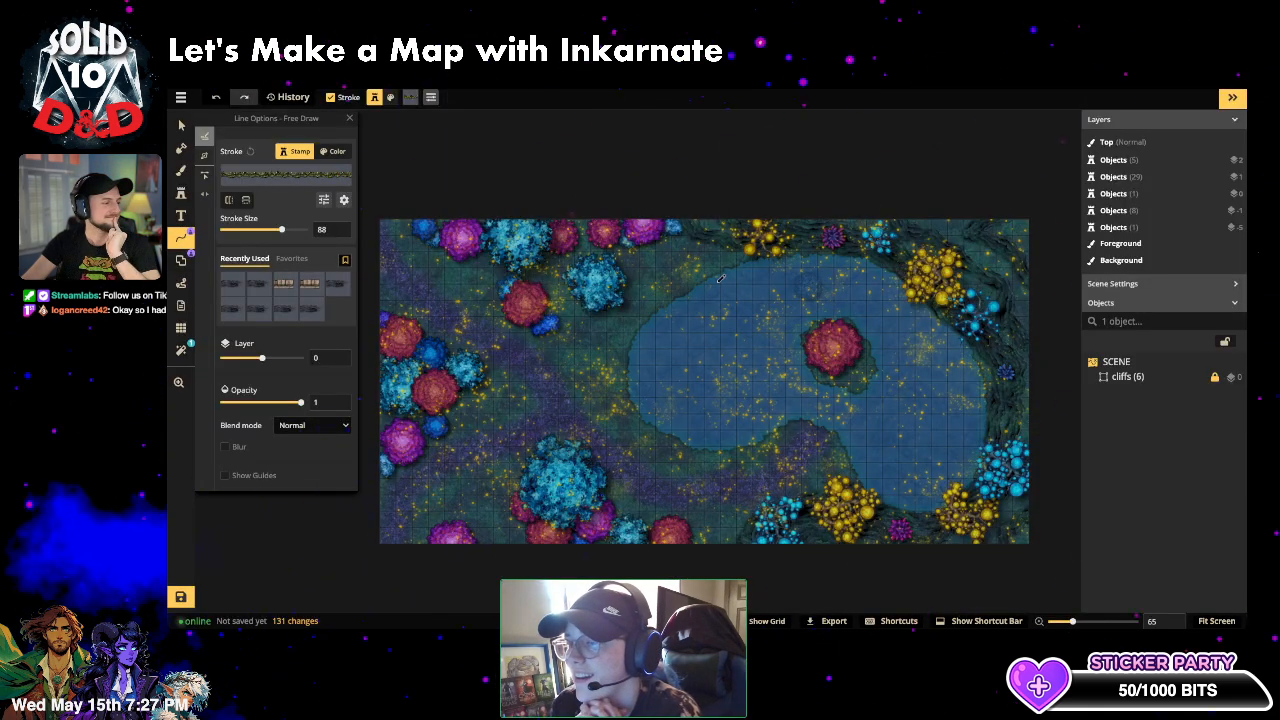
pyautogui.moveTo(720, 273)
pyautogui.mouseDown()
pyautogui.moveTo(684, 290)
pyautogui.moveTo(690, 325)
pyautogui.moveTo(735, 290)
pyautogui.mouseUp()
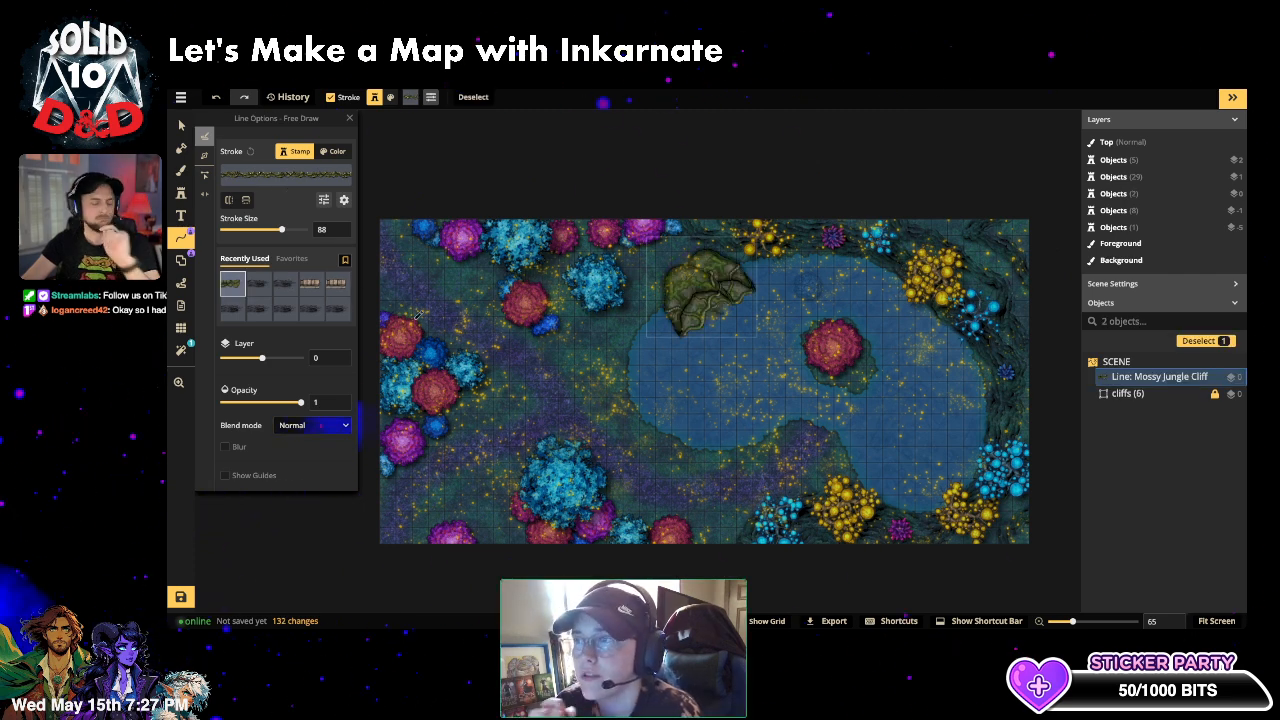
pyautogui.hotkey('ctrl', 'z')
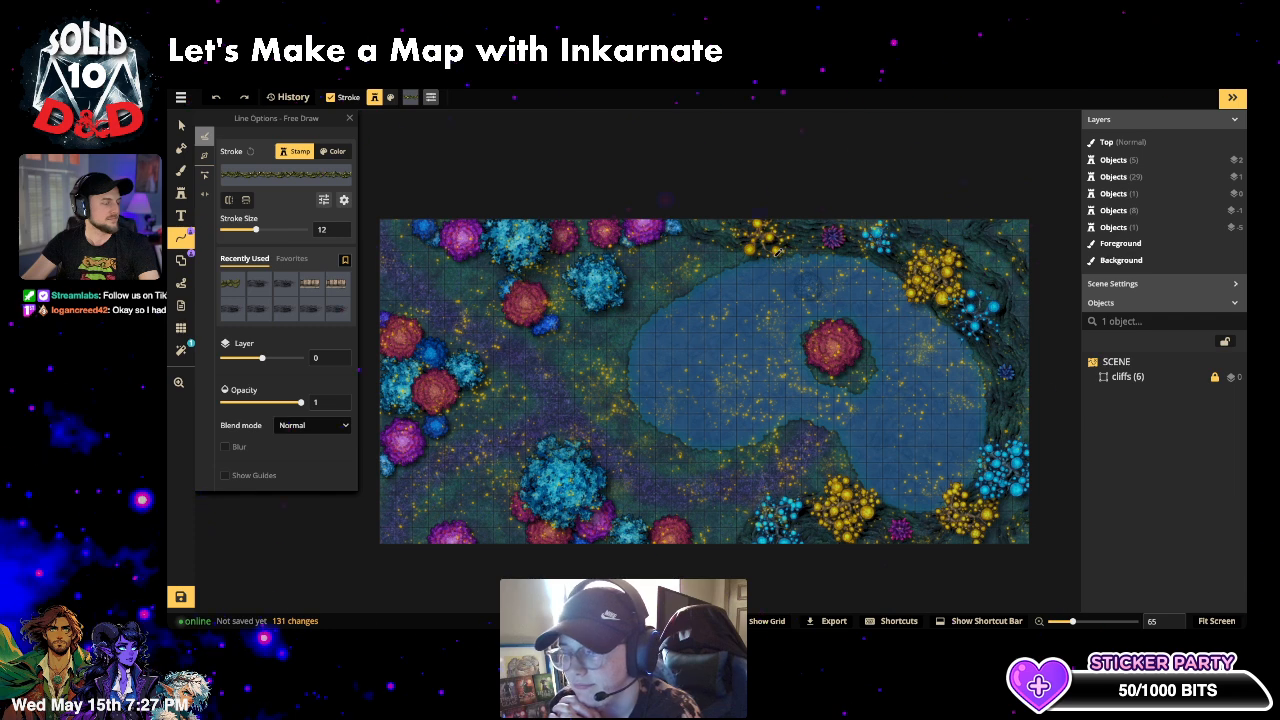
# - Trace the cliff line around the lake's upper-left, lower and right shores, then flip it
pyautogui.moveTo(746, 264)
pyautogui.mouseDown()
pyautogui.moveTo(652, 317)
pyautogui.moveTo(629, 360)
pyautogui.moveTo(634, 405)
pyautogui.moveTo(677, 436)
pyautogui.mouseUp()
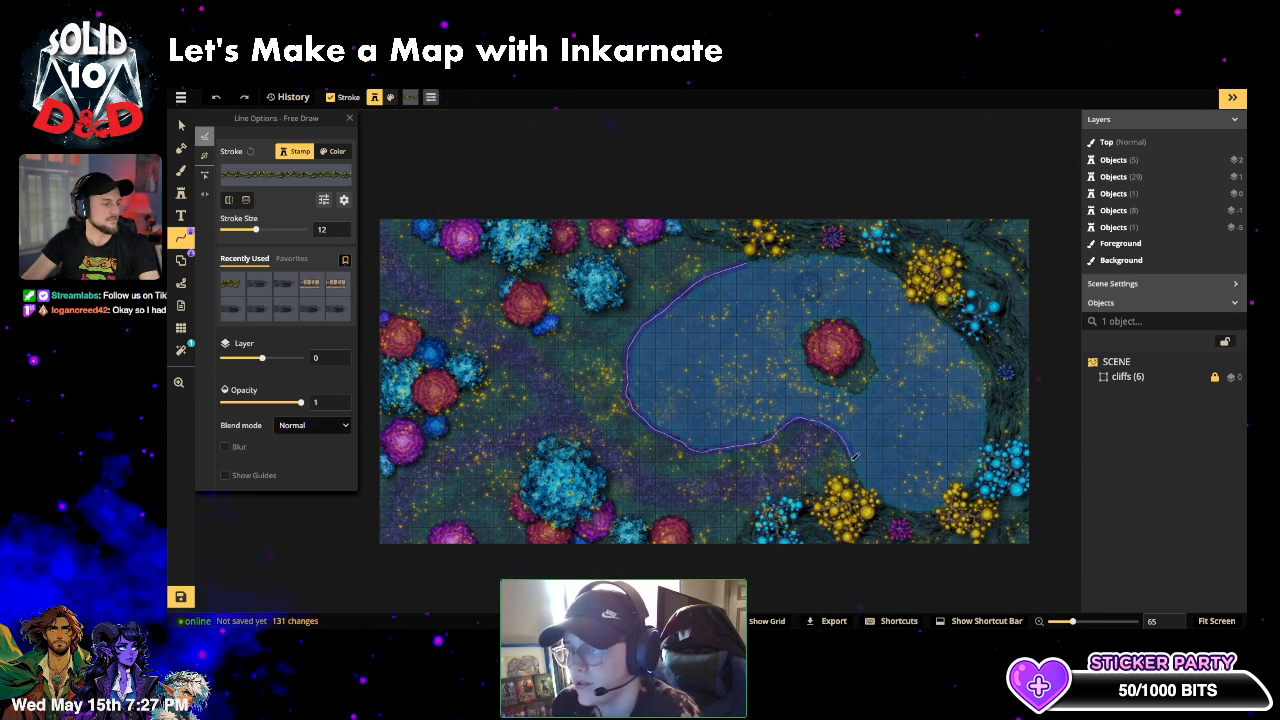
pyautogui.moveTo(866, 480); pyautogui.dragTo(936, 509)
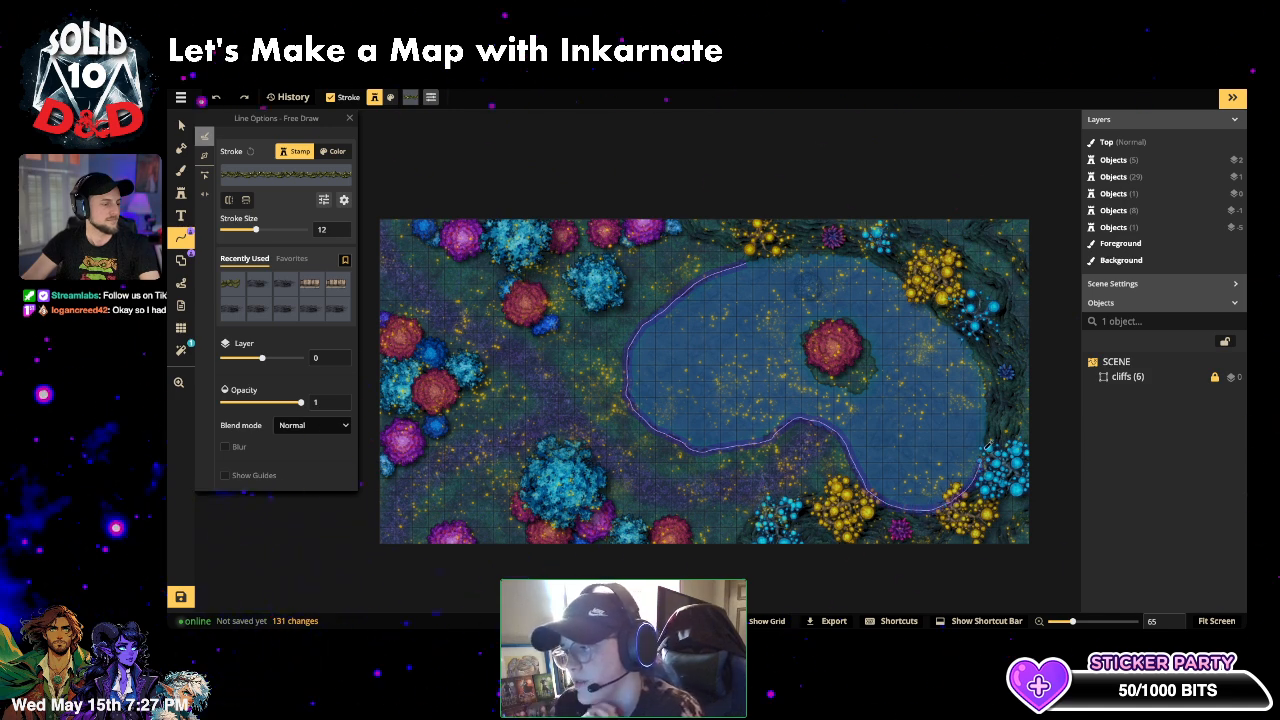
pyautogui.moveTo(990, 398)
pyautogui.mouseDown()
pyautogui.moveTo(952, 318)
pyautogui.moveTo(860, 248)
pyautogui.moveTo(742, 261)
pyautogui.mouseUp()
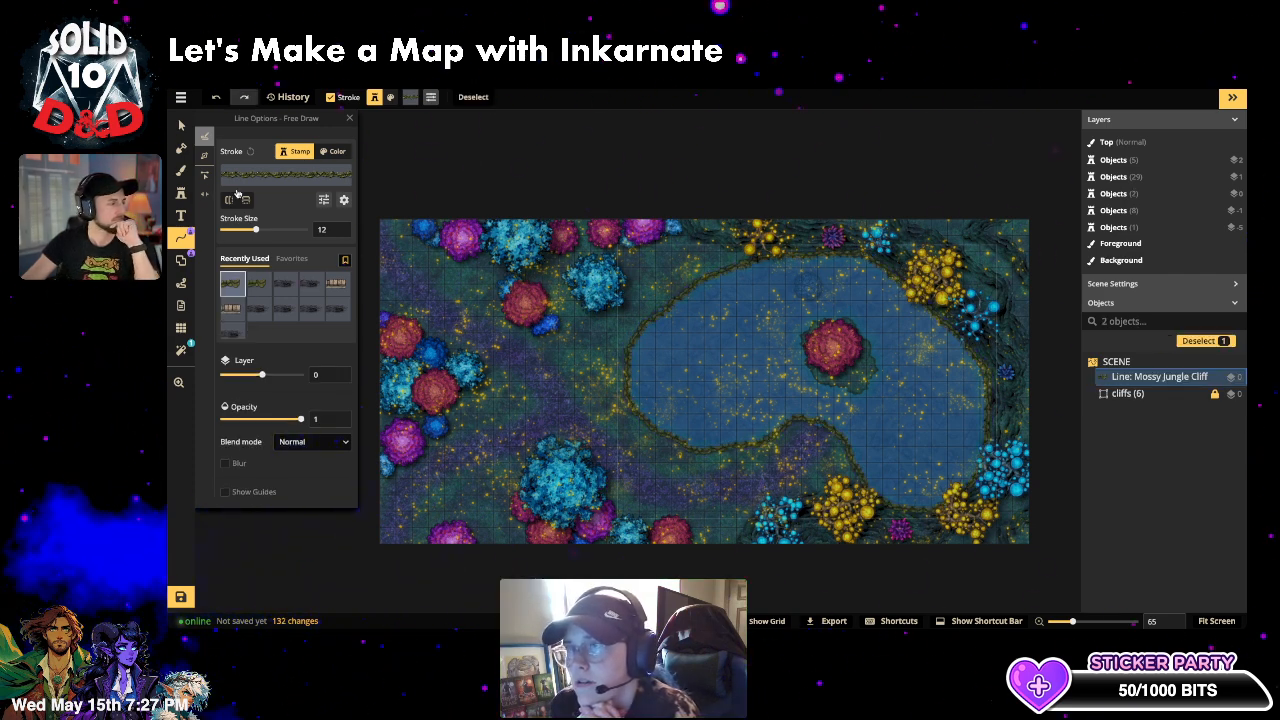
pyautogui.click(246, 201)
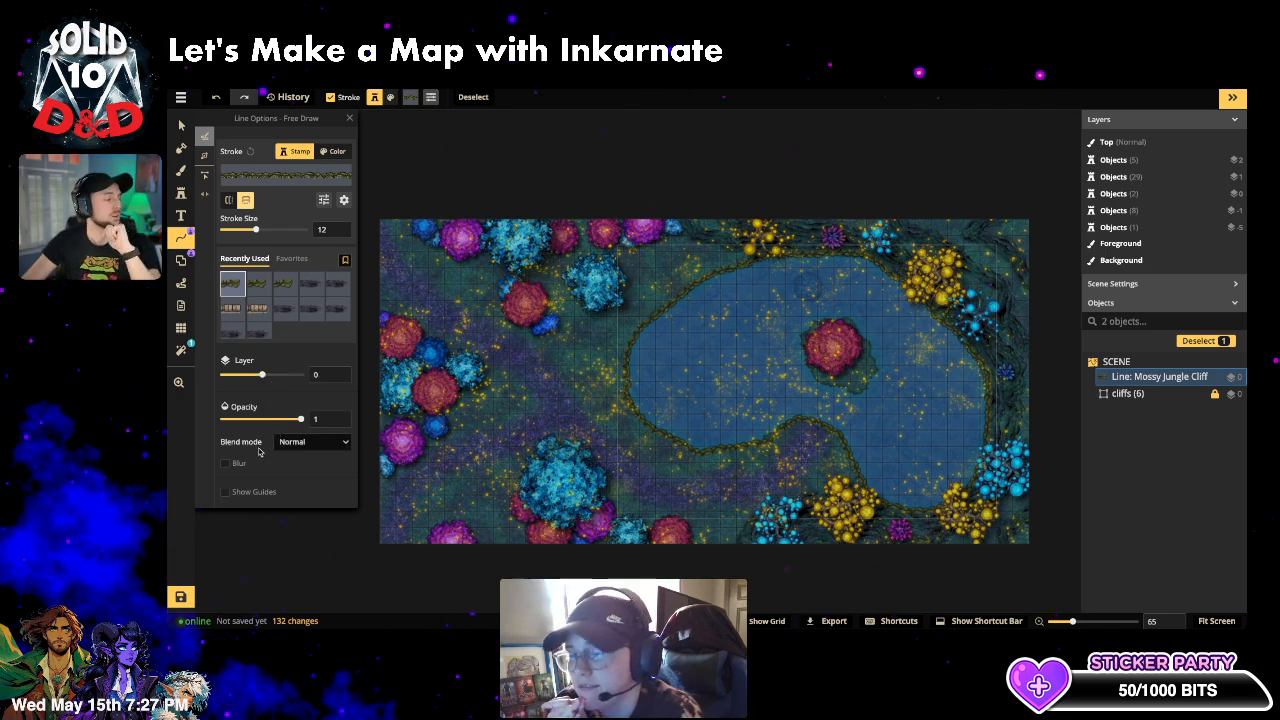
# - Set the cliff line's blend mode to Luminosity
pyautogui.click(300, 441)
pyautogui.click(289, 410)
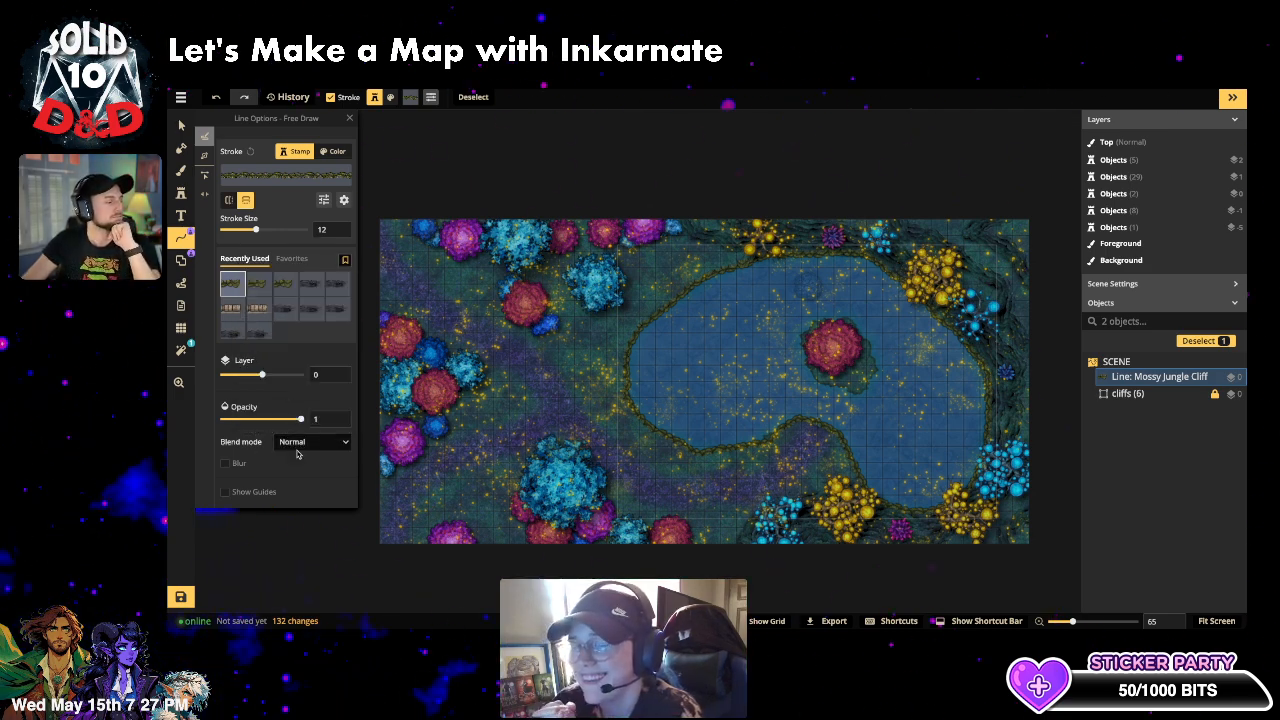
pyautogui.click(298, 441)
pyautogui.scroll(-5, 272, 425)
pyautogui.click(272, 425)
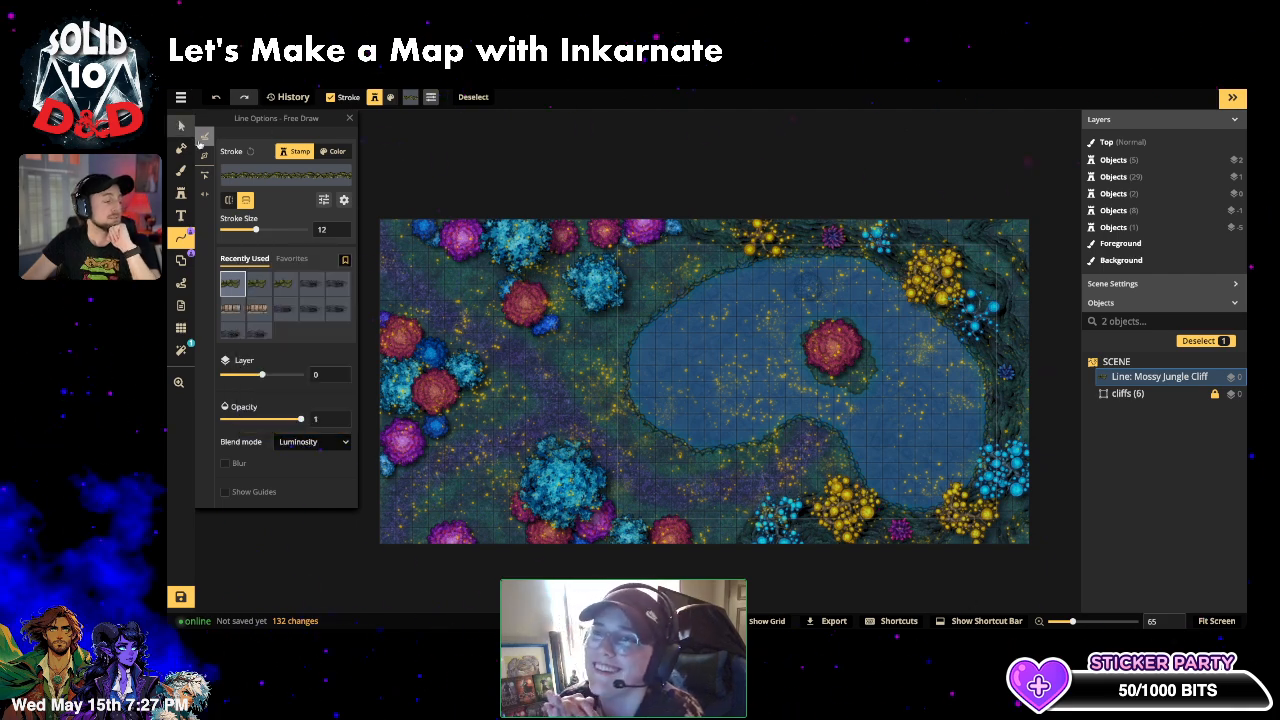
pyautogui.click(181, 125)
pyautogui.scroll(5, 611, 425)
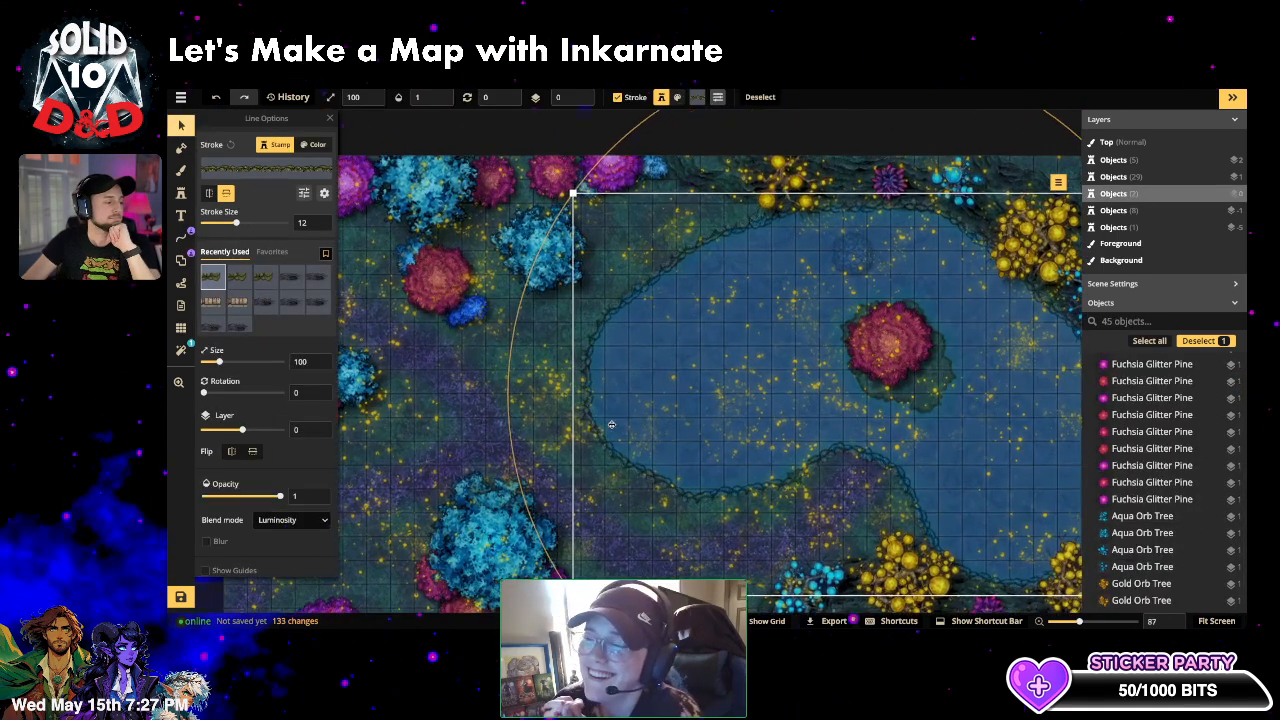
# - Select and deselect the shoreline cliff line to inspect it, zooming the view out
pyautogui.scroll(2, 651, 425)
pyautogui.click(462, 348)
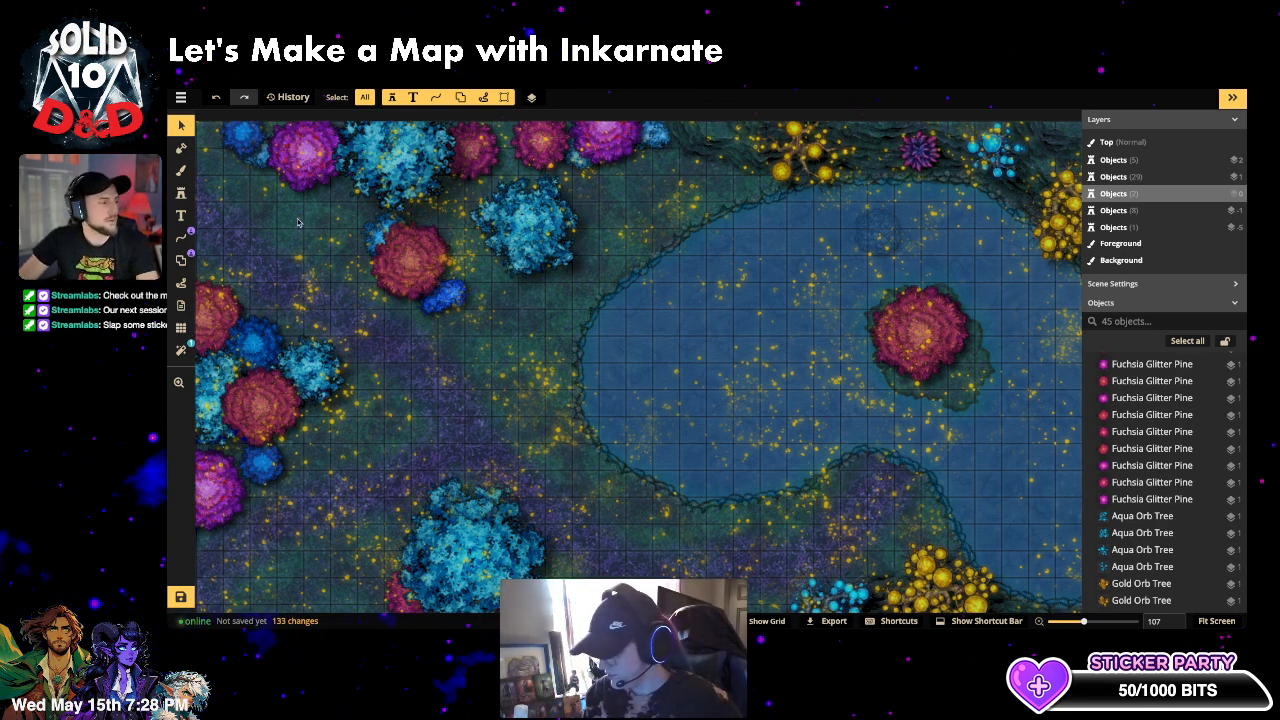
pyautogui.scroll(-2, 673, 401)
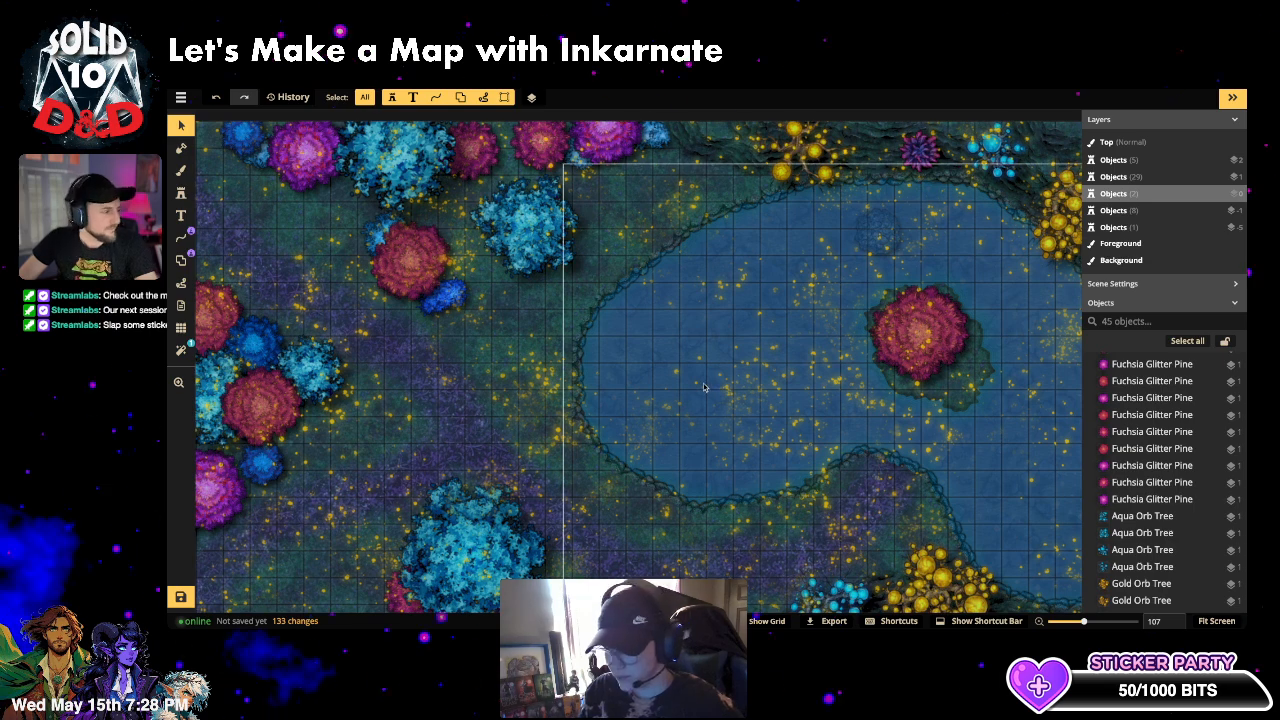
pyautogui.scroll(-1, 673, 401)
pyautogui.click(658, 407)
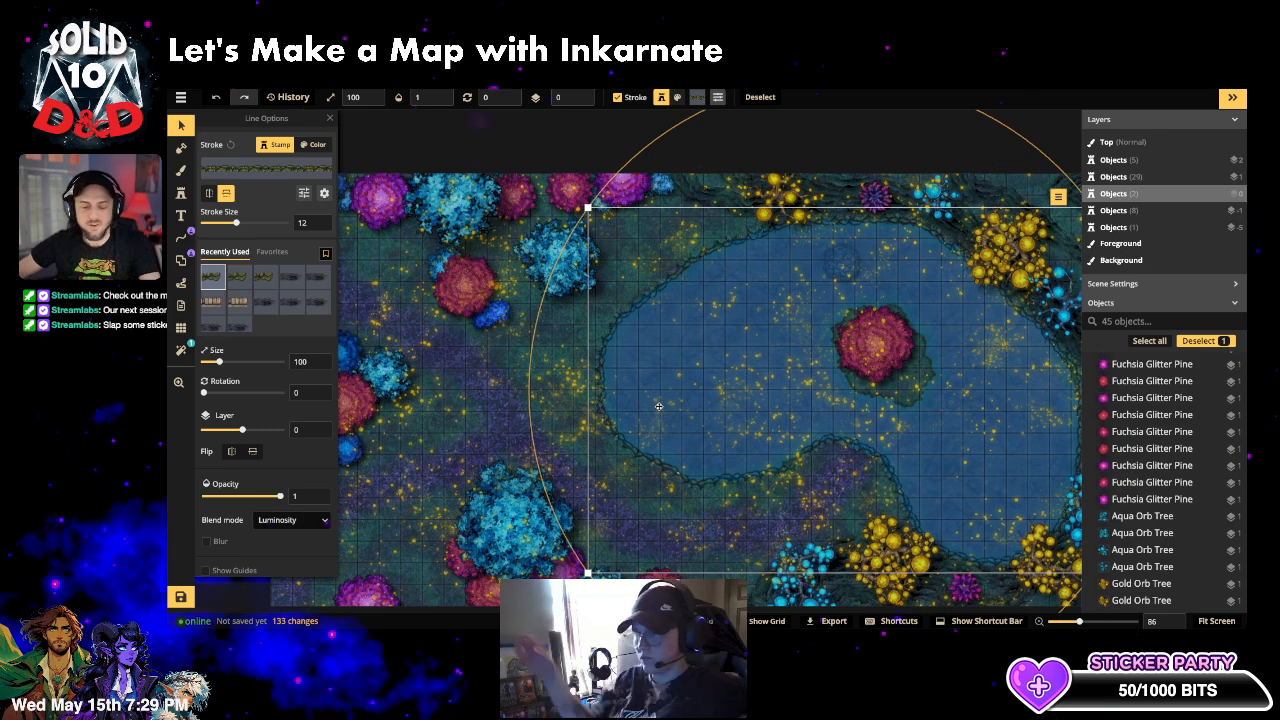
pyautogui.click(659, 407)
pyautogui.click(596, 374)
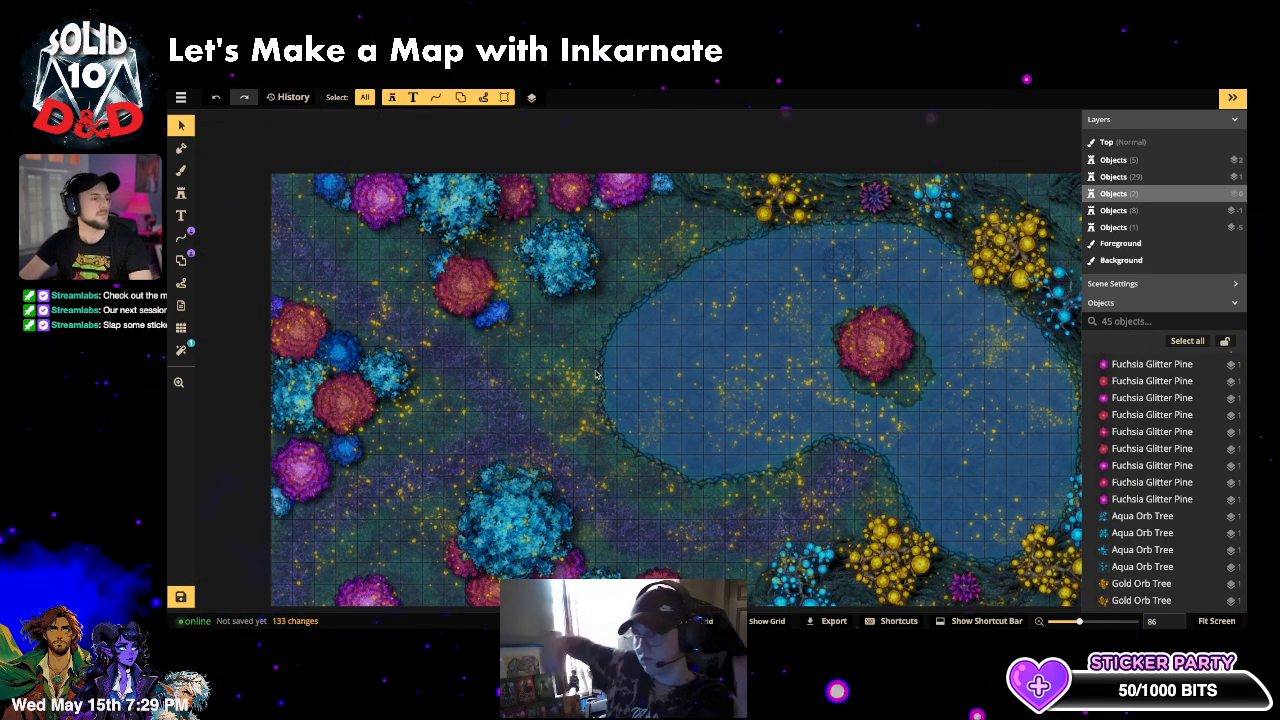
pyautogui.scroll(-3, 596, 374)
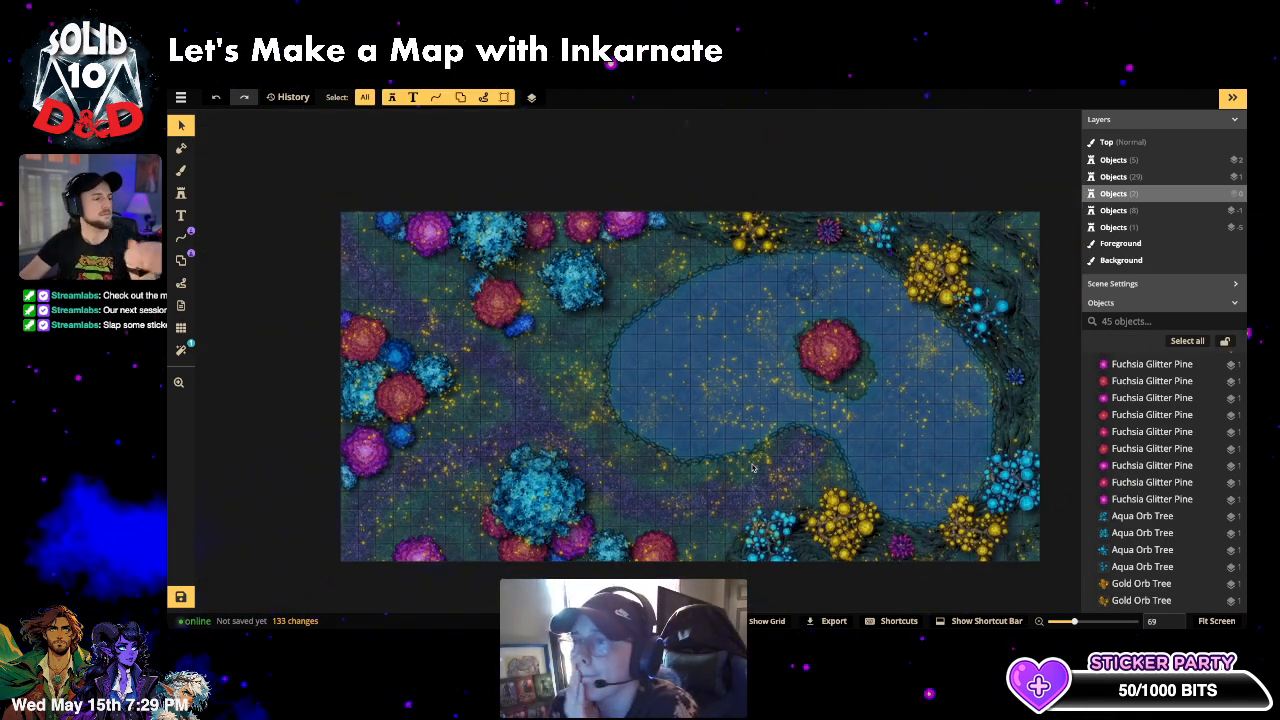
pyautogui.click(181, 192)
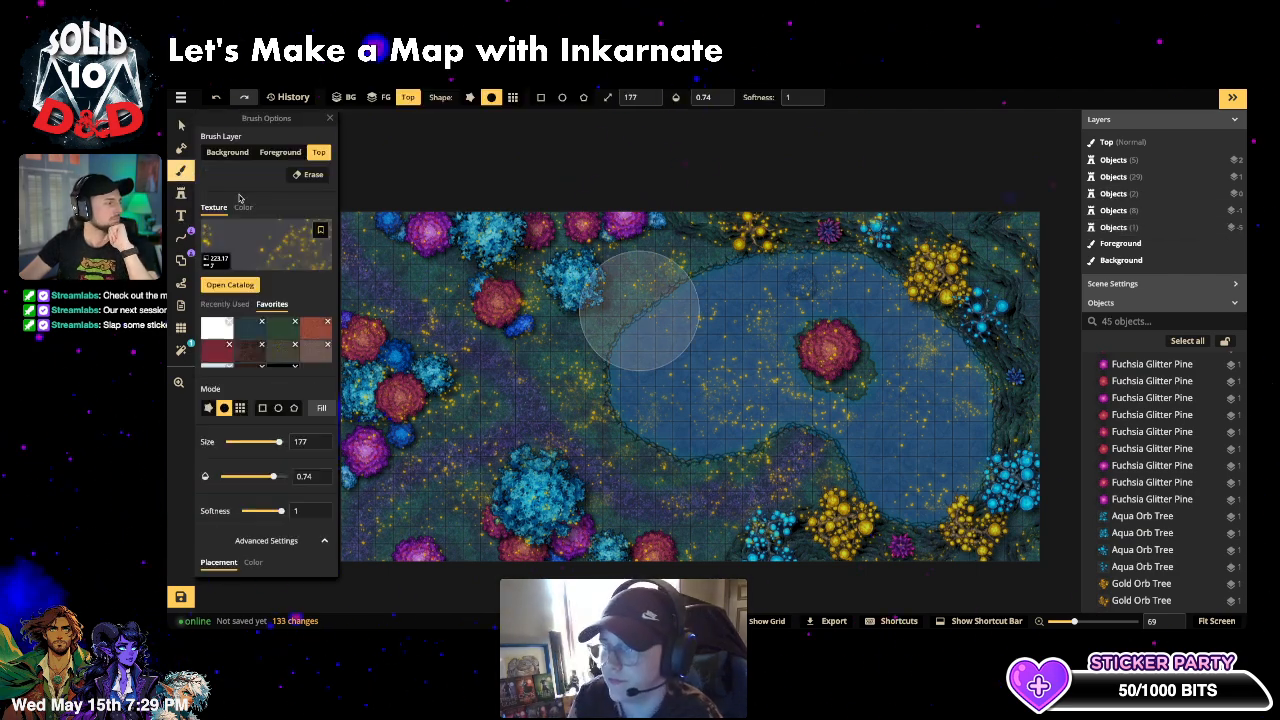
# - Switch to the brush and filter its texture catalog with a 'water' search
pyautogui.press('b')
pyautogui.click(280, 261)
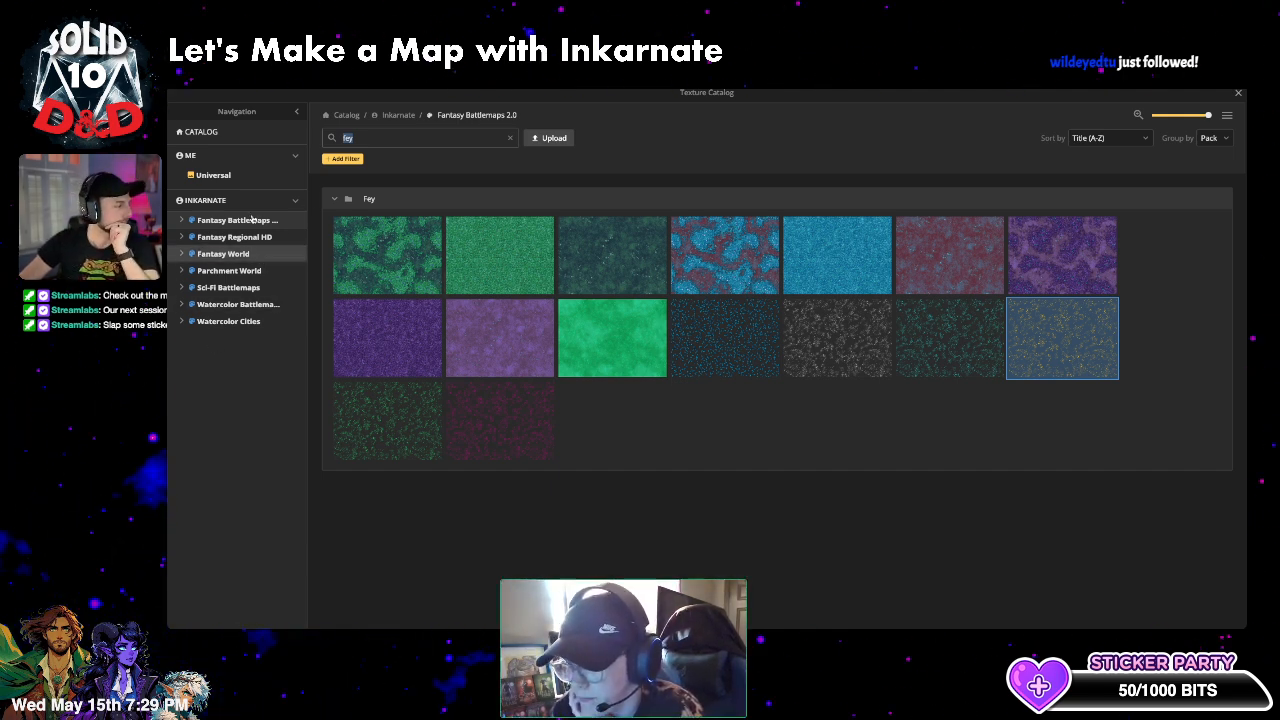
pyautogui.click(513, 139)
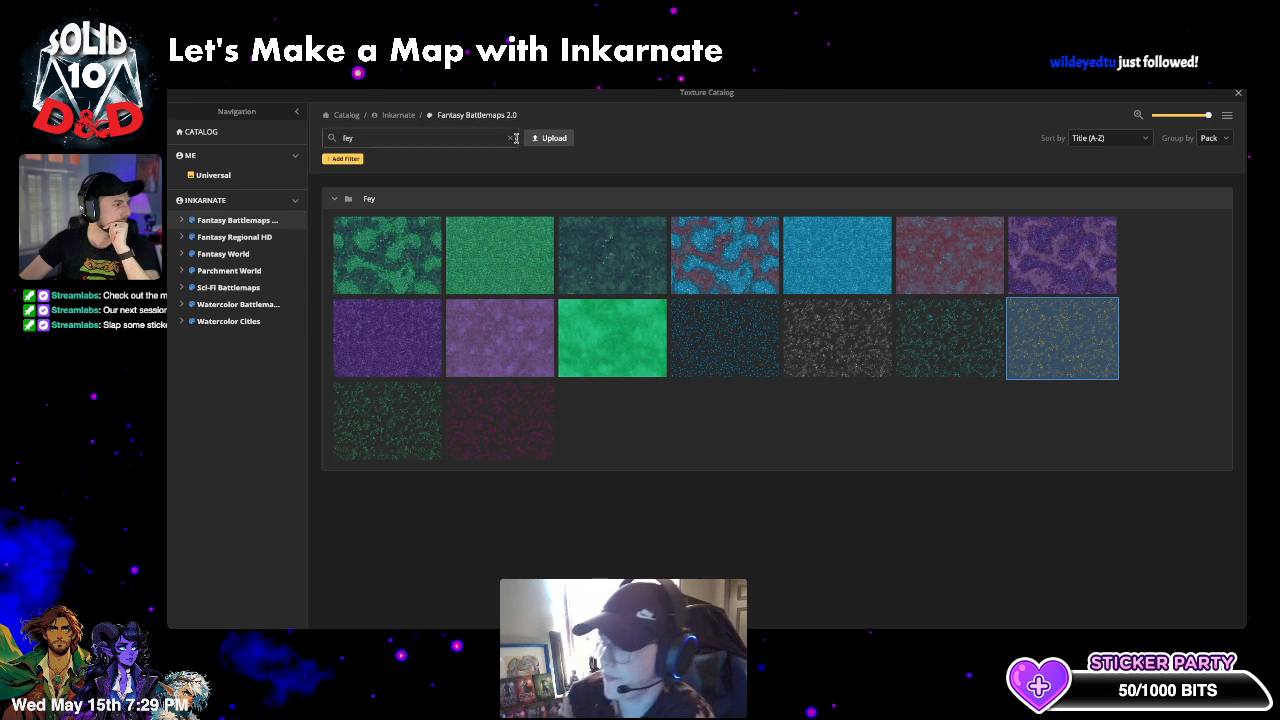
pyautogui.click(511, 138)
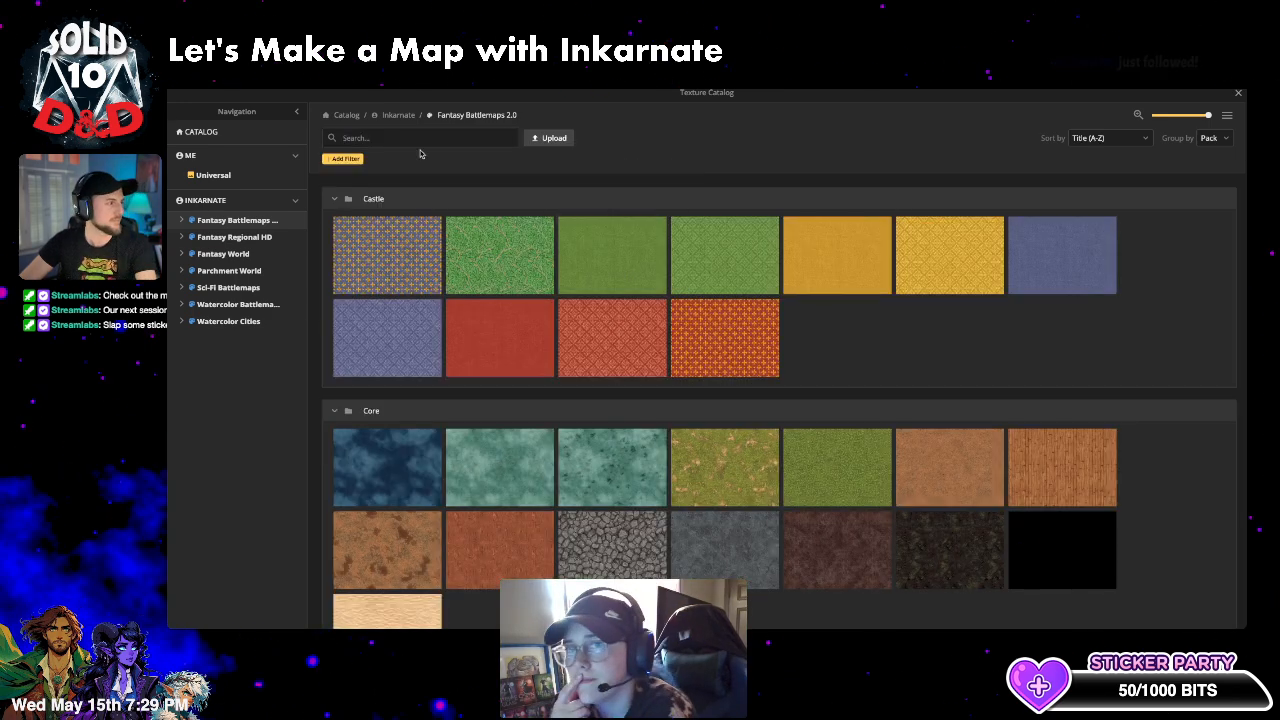
pyautogui.write('wate')
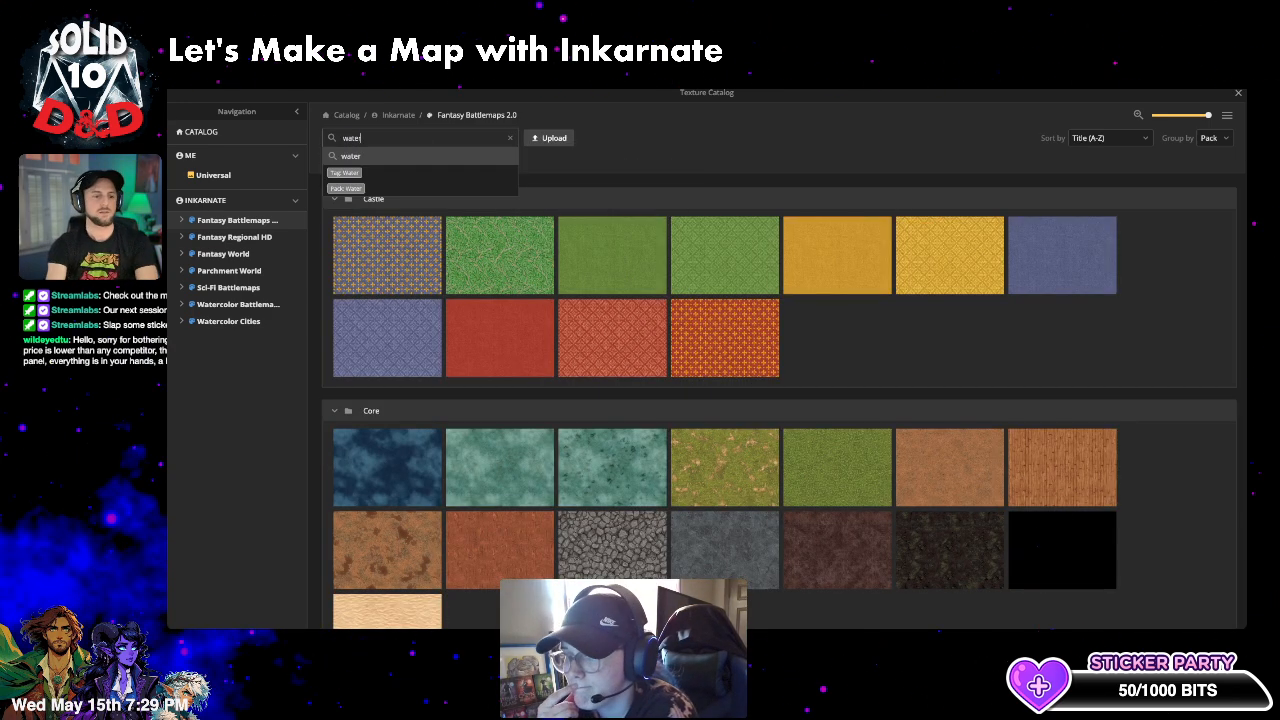
pyautogui.write('r')
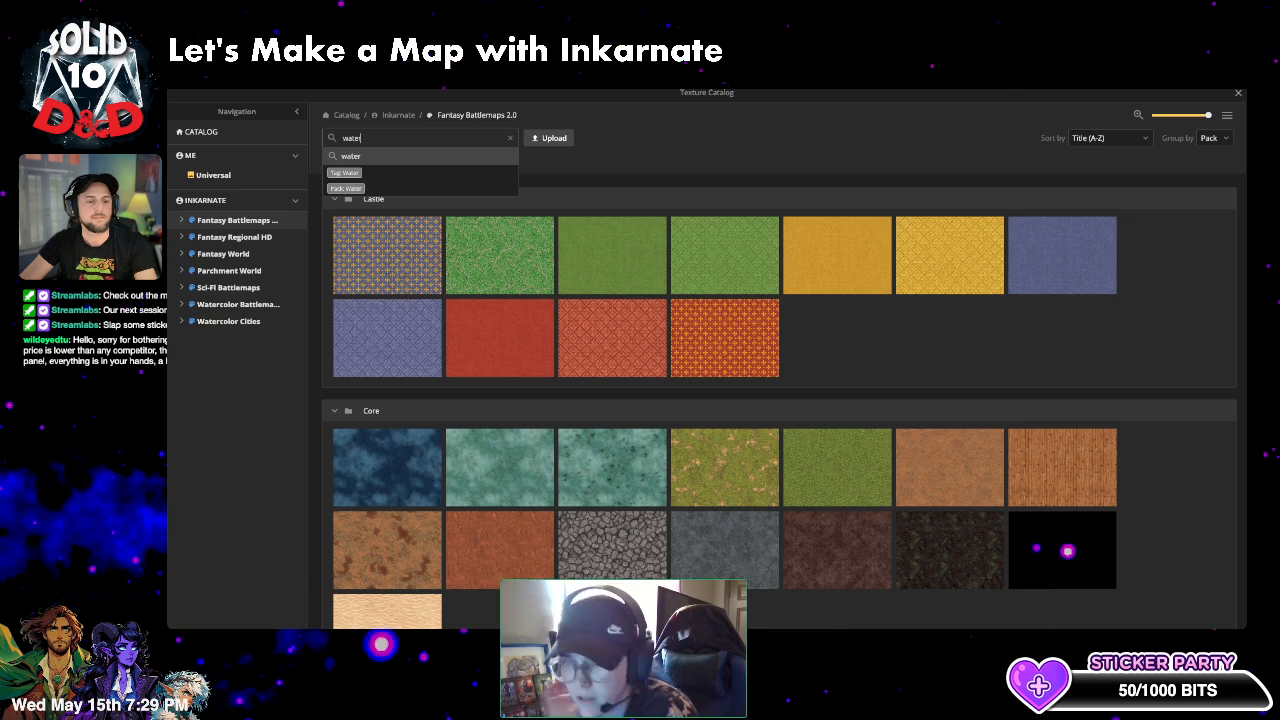
pyautogui.press('Return')
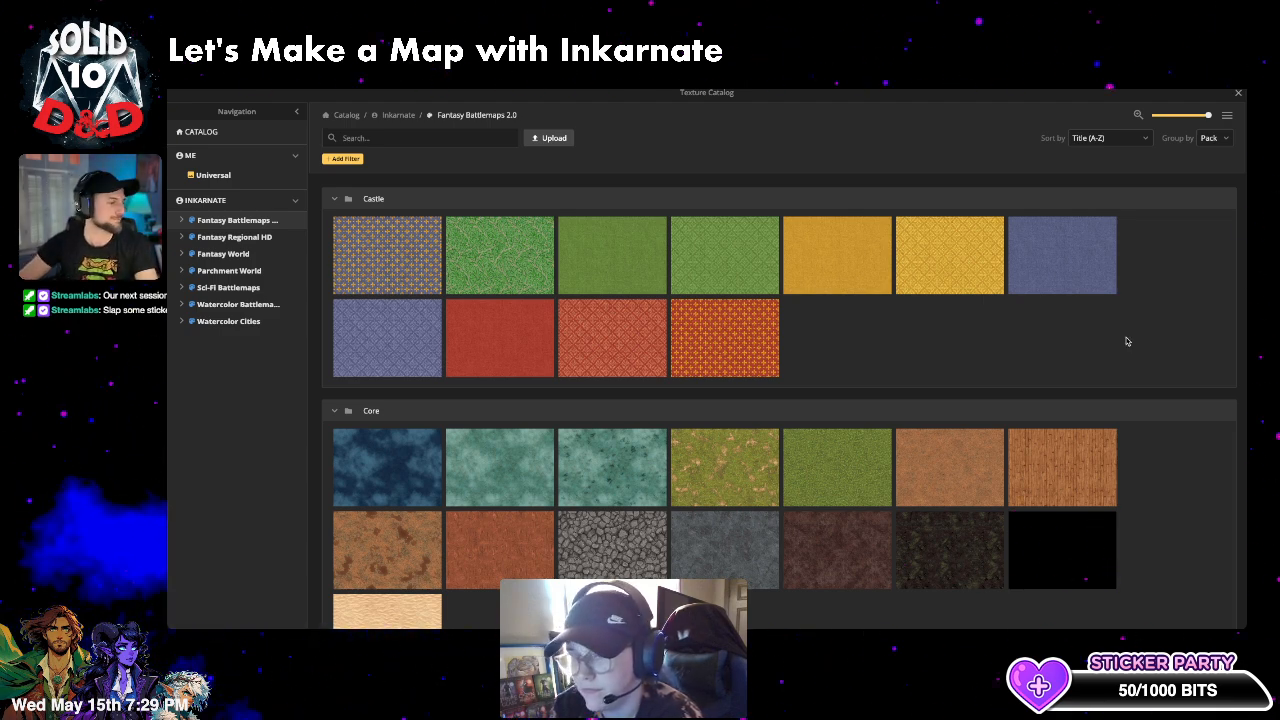
pyautogui.scroll(-2, 600, 348)
pyautogui.scroll(3, 564, 349)
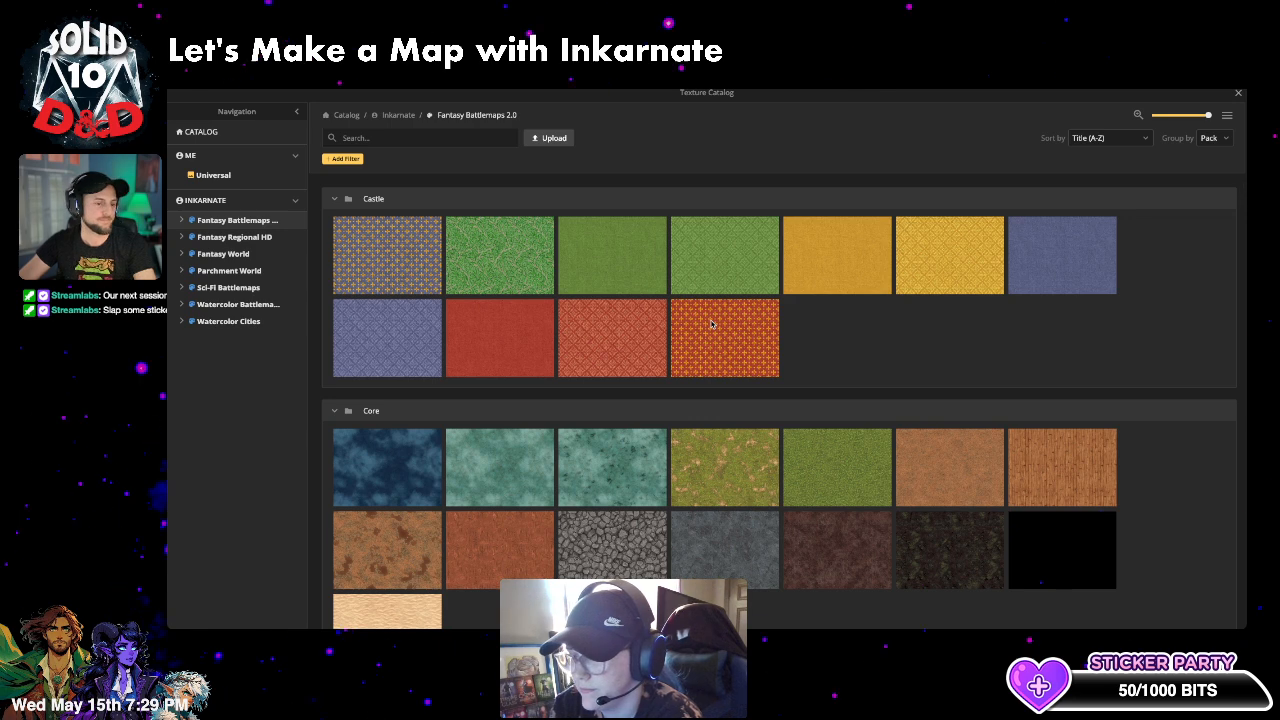
pyautogui.click(360, 138)
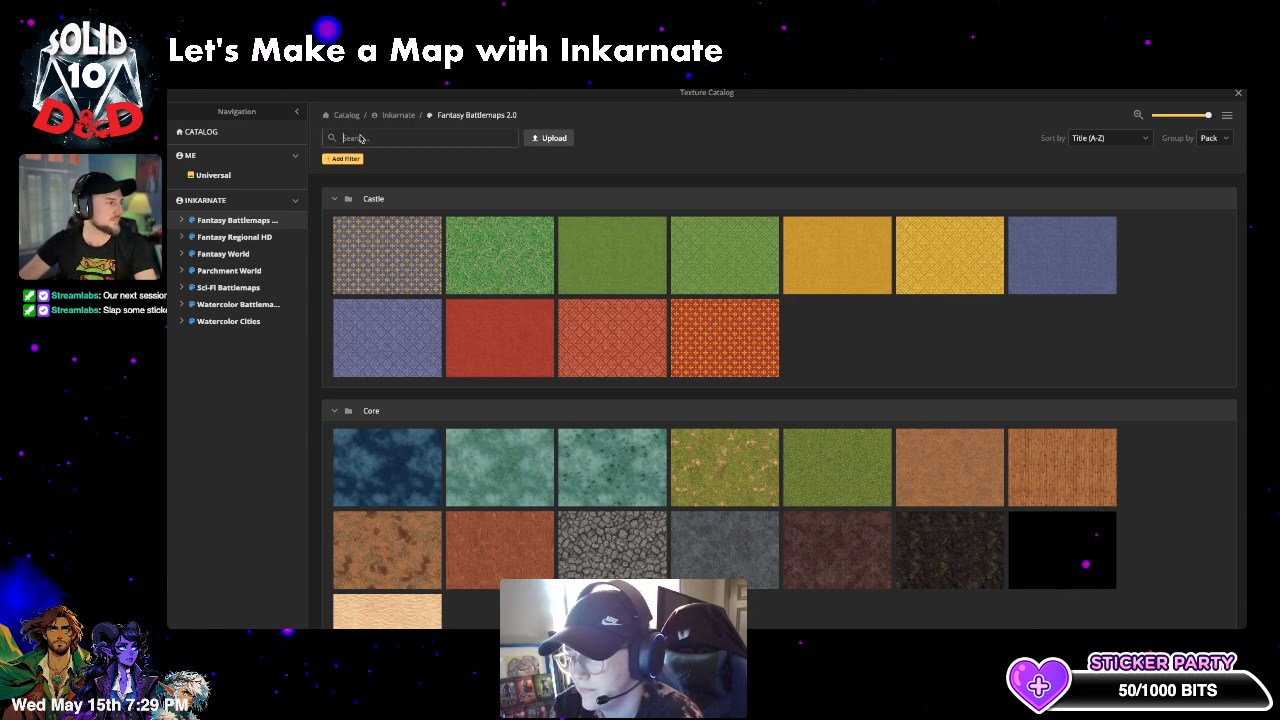
pyautogui.write('water')
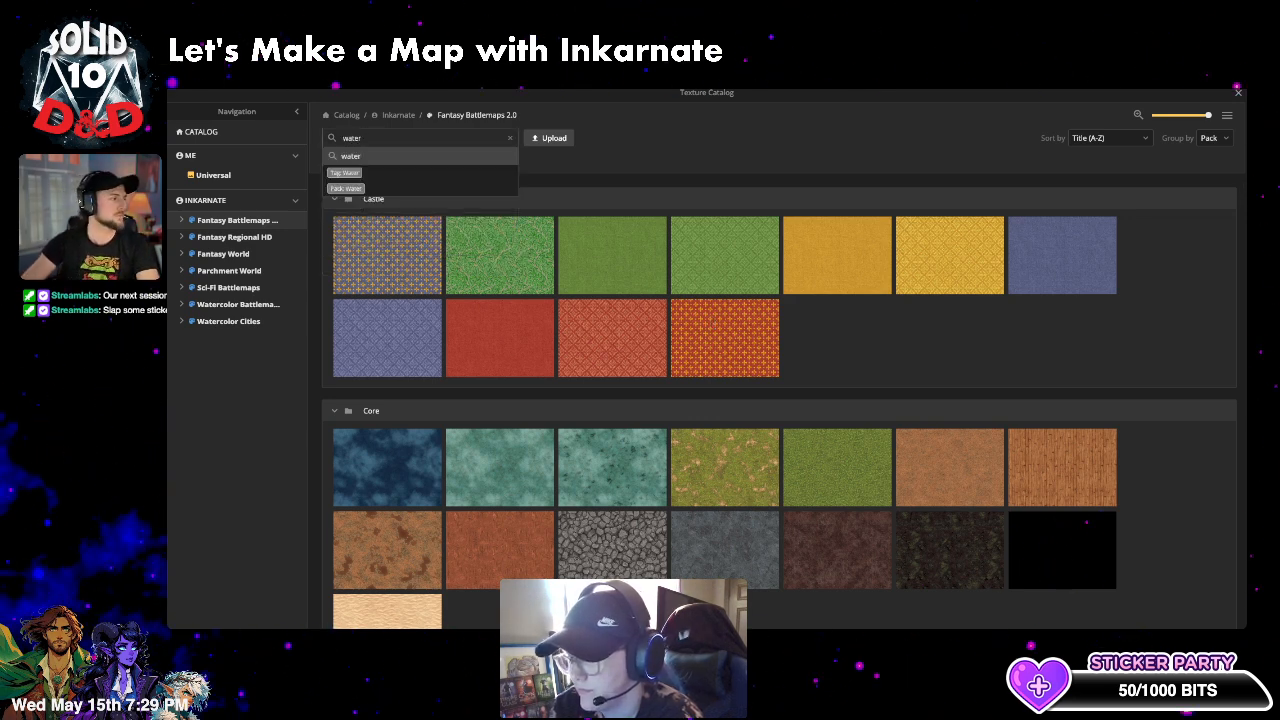
pyautogui.press('Return')
# - Pick the white swirl texture from the Jungle group for the brush
pyautogui.scroll(-1, 771, 266)
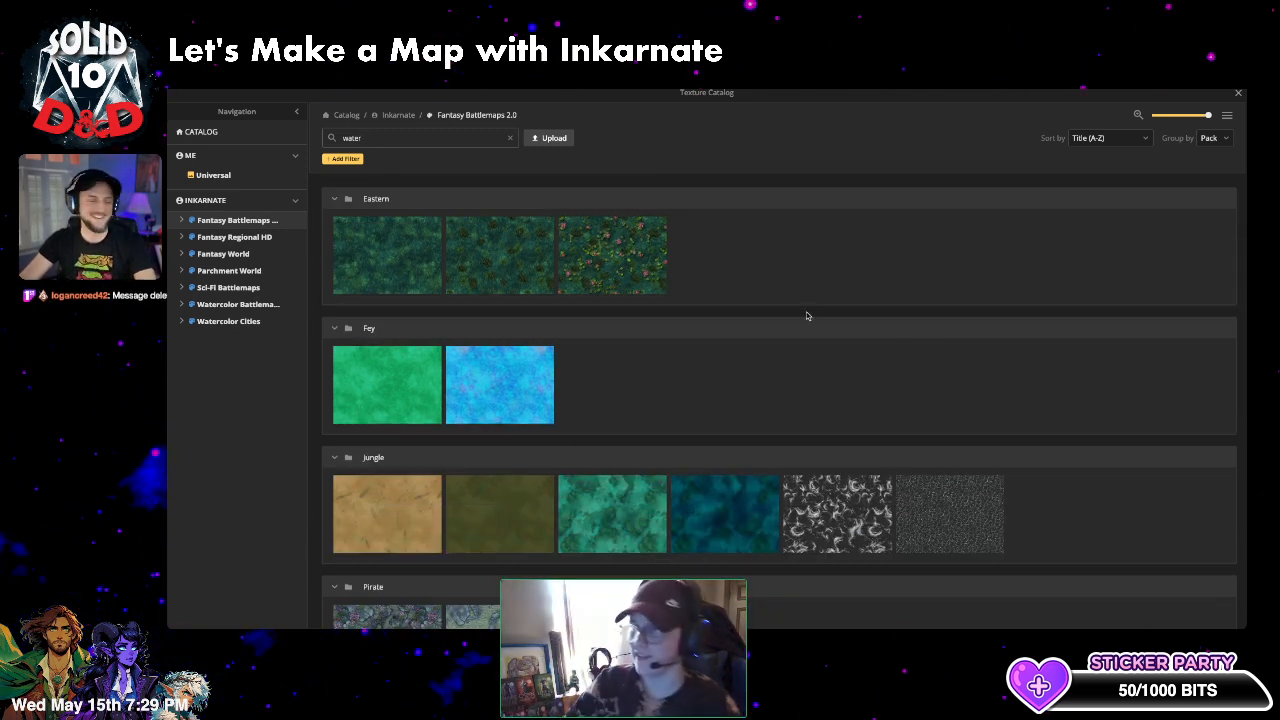
pyautogui.scroll(-2, 794, 371)
pyautogui.scroll(1, 797, 370)
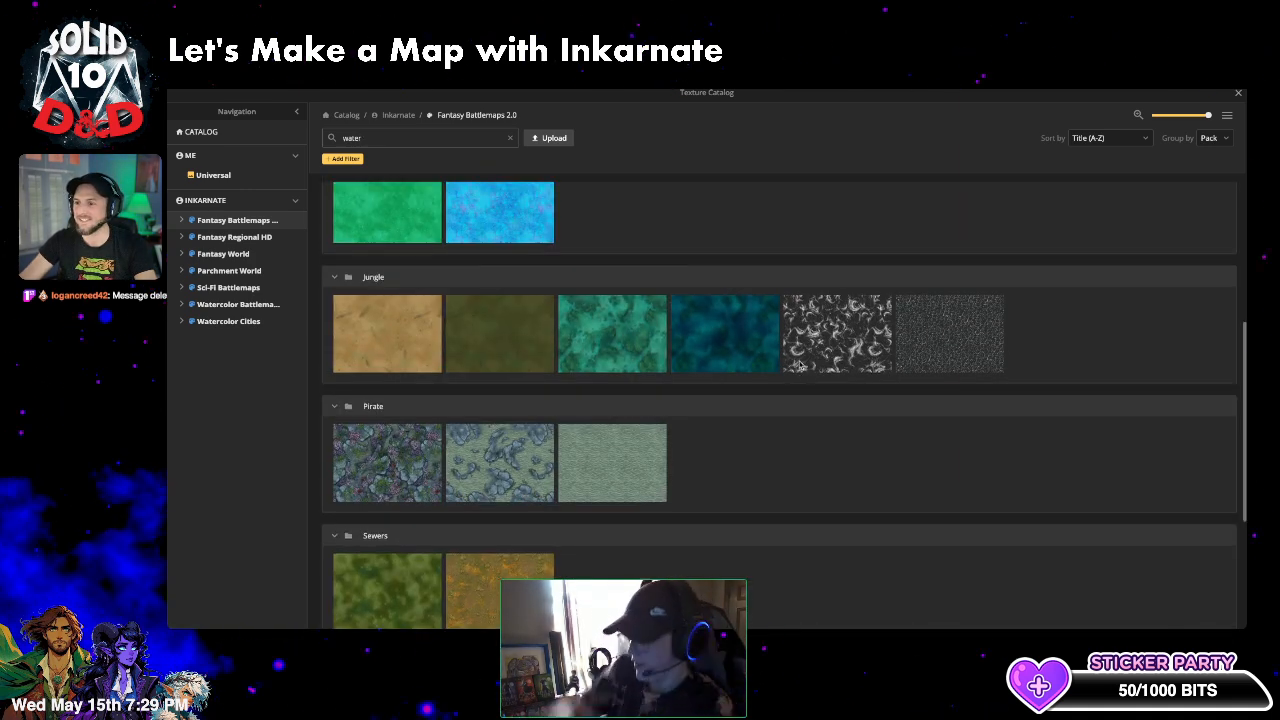
pyautogui.scroll(1, 799, 365)
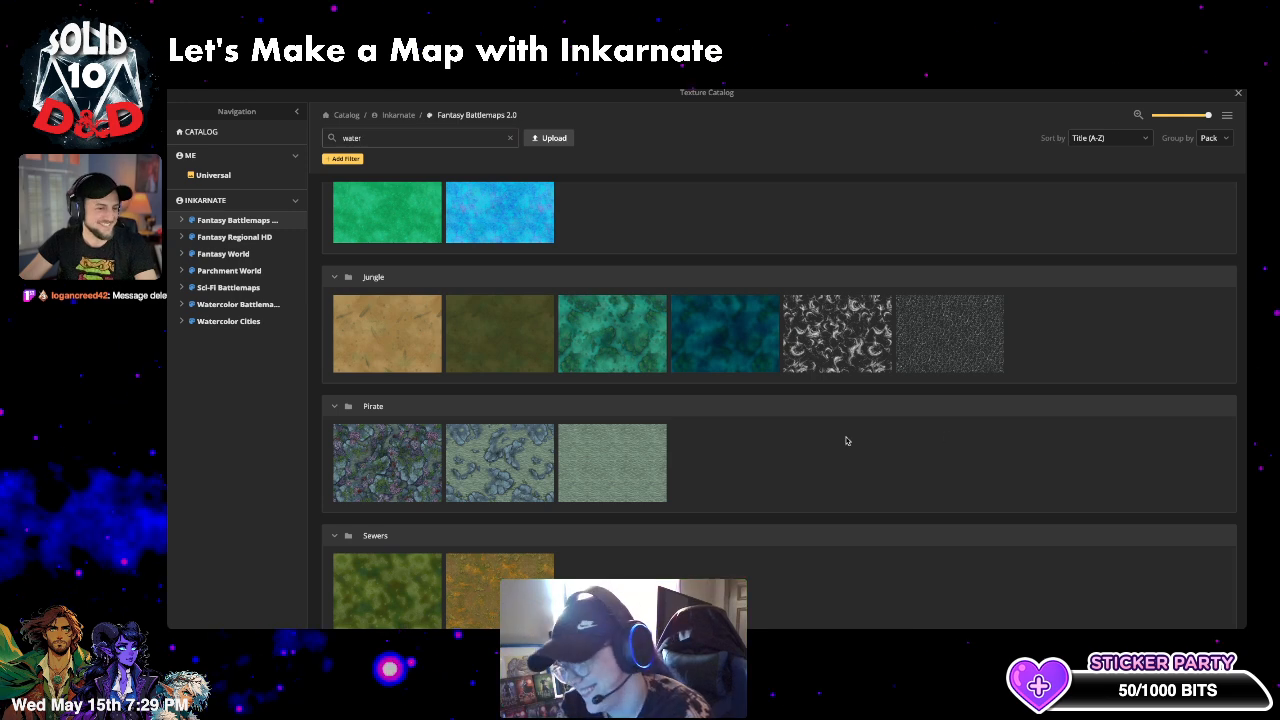
pyautogui.scroll(-2, 600, 345)
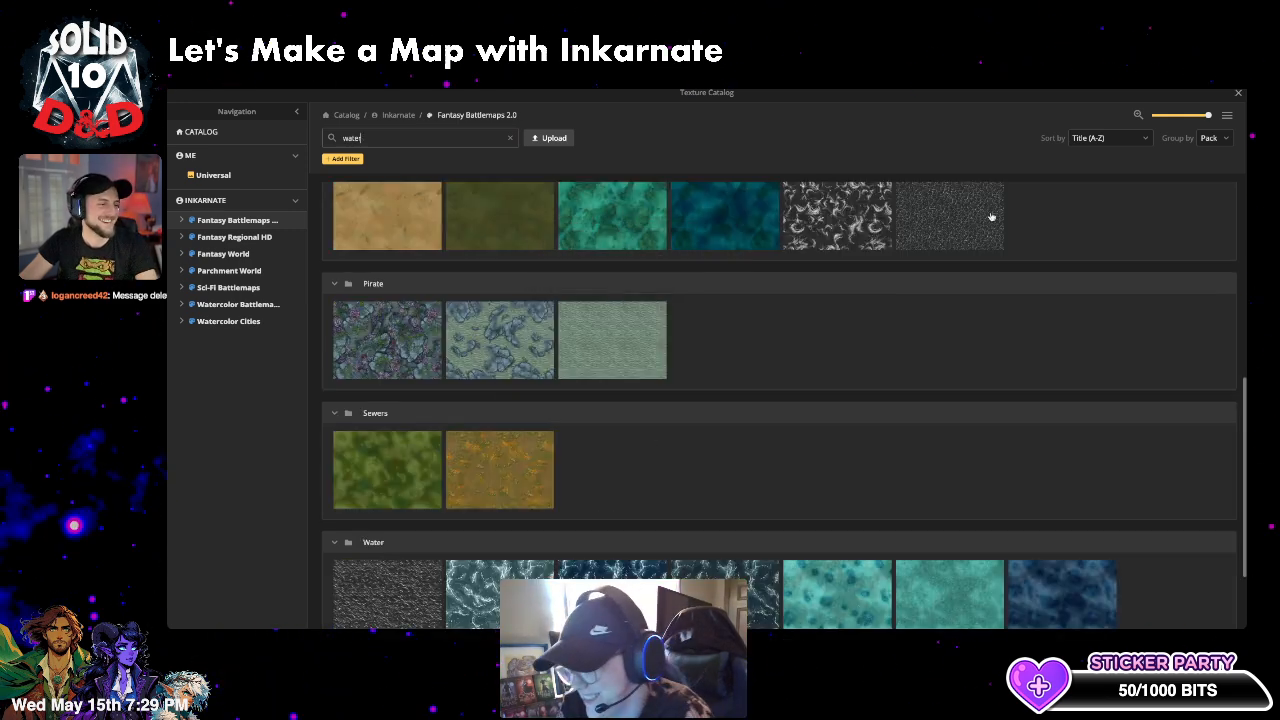
pyautogui.click(836, 215)
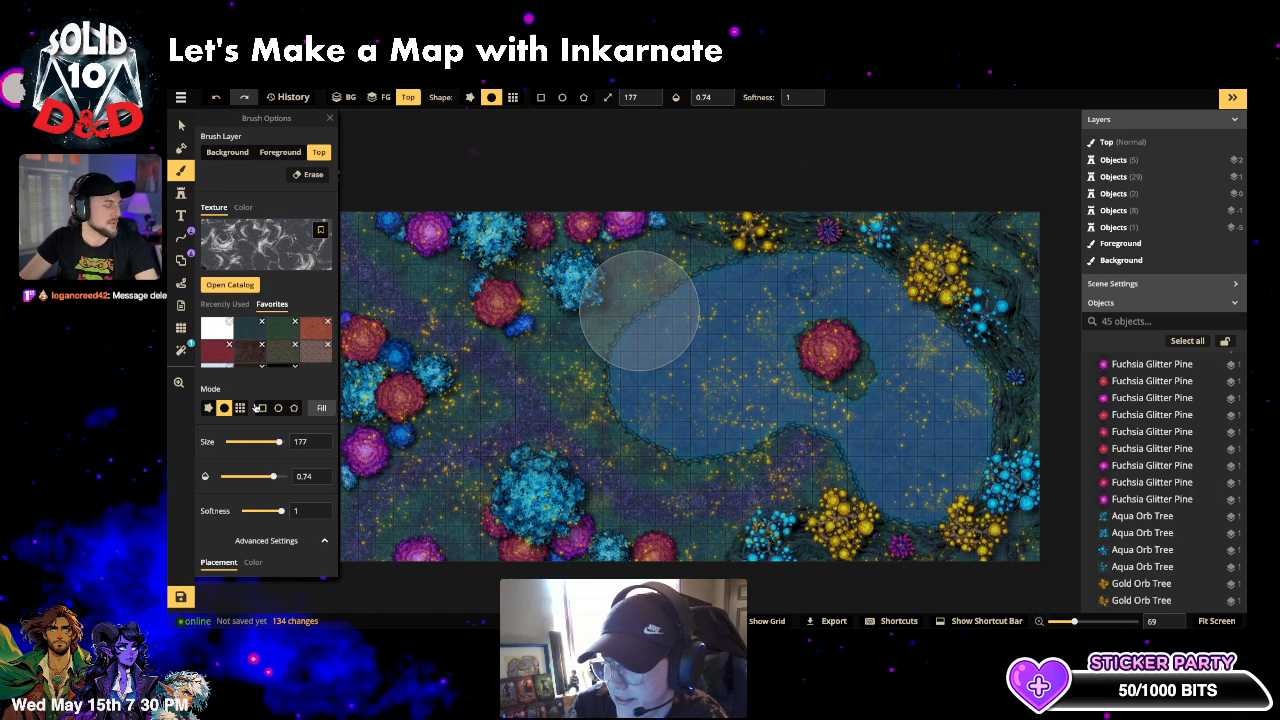
# - Lower brush opacity to 0.33, enlarge the texture scale to about 397, and reopen the texture catalog
pyautogui.scroll(-2, 255, 400)
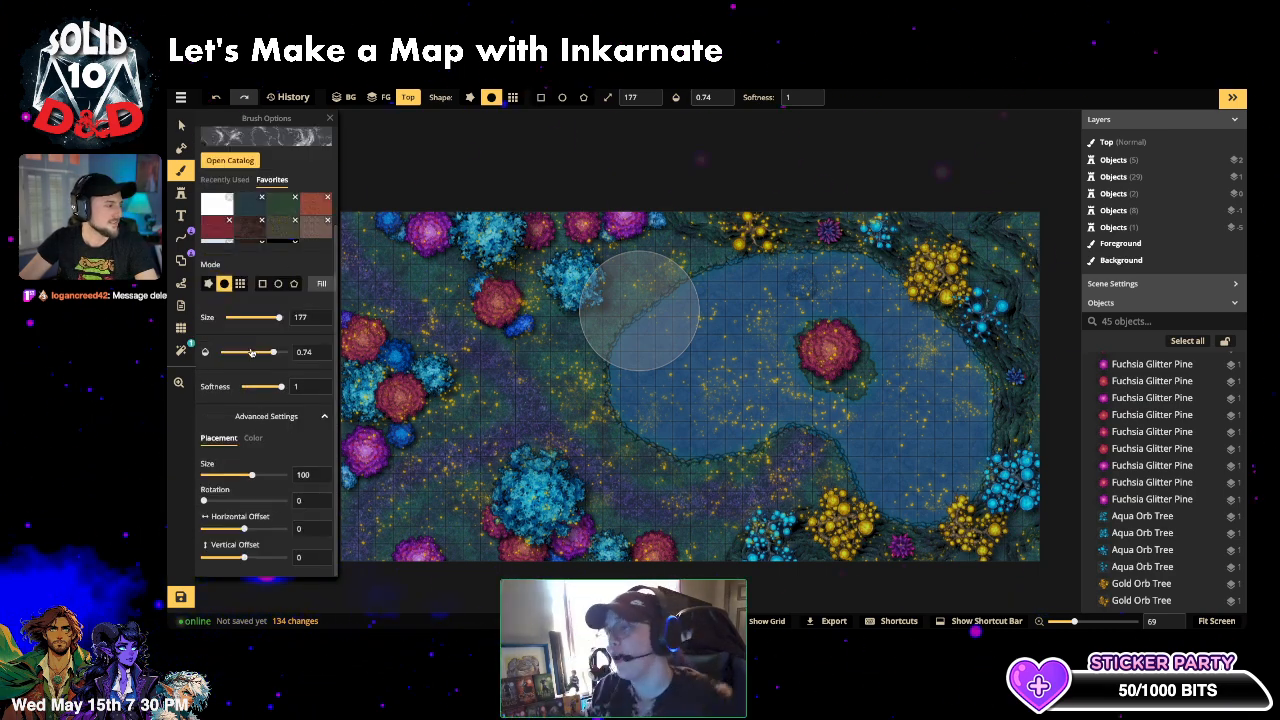
pyautogui.moveTo(273, 351); pyautogui.dragTo(250, 351)
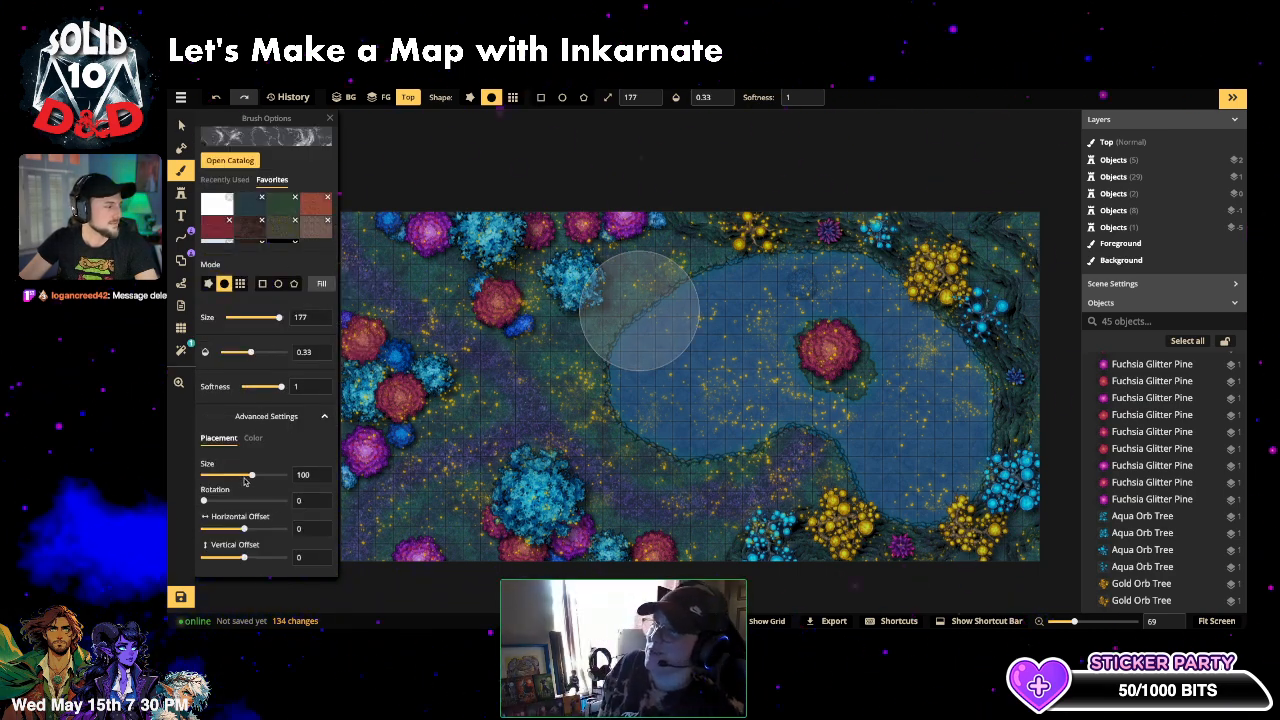
pyautogui.moveTo(254, 477); pyautogui.dragTo(280, 479)
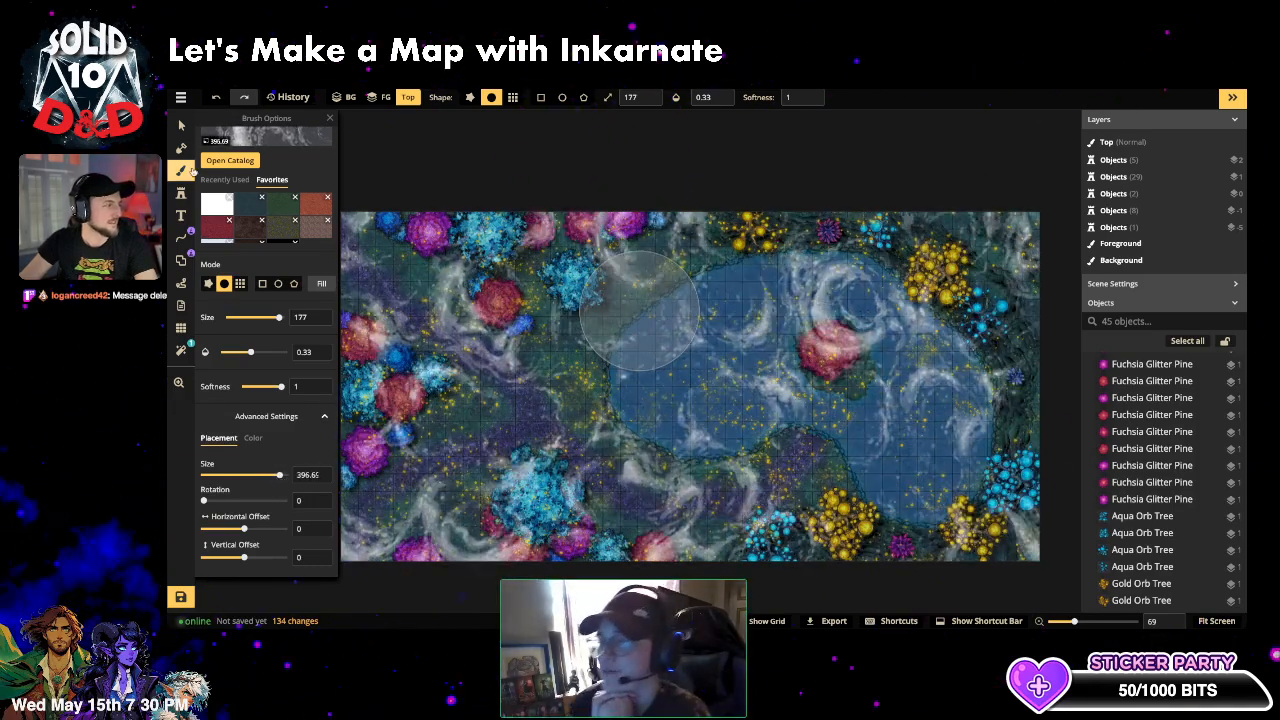
pyautogui.click(193, 171)
pyautogui.click(193, 172)
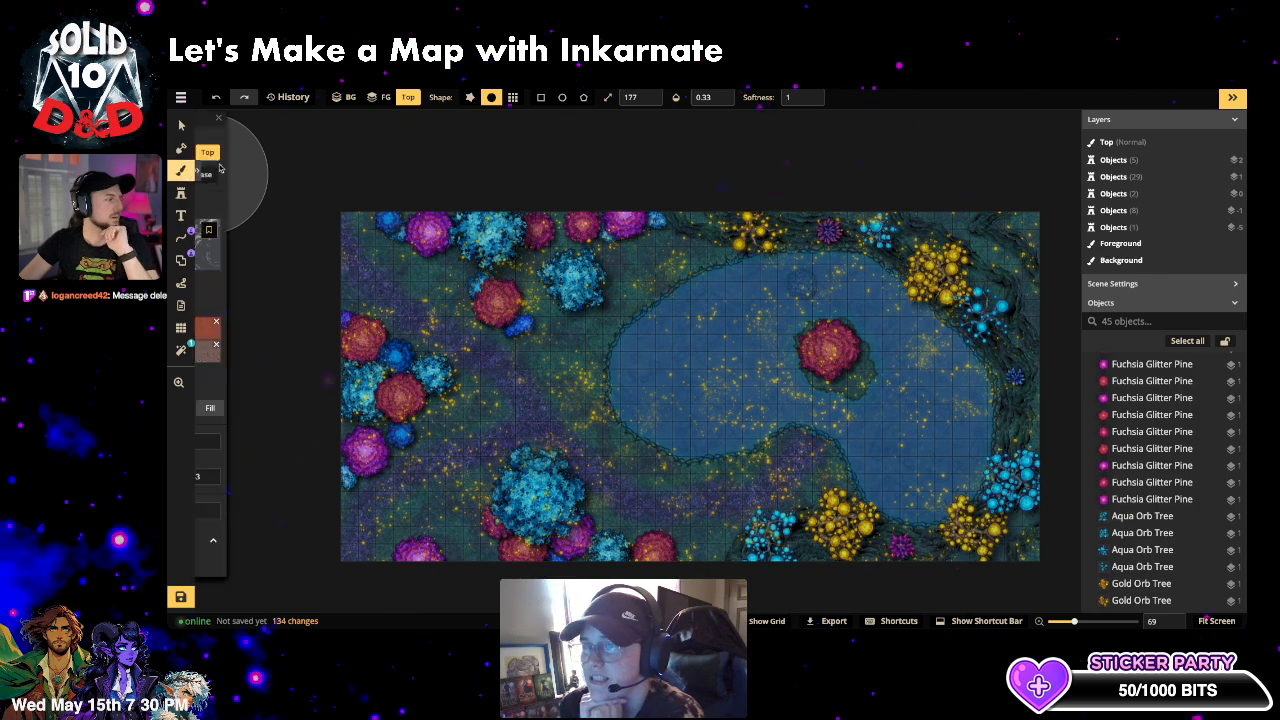
pyautogui.click(270, 244)
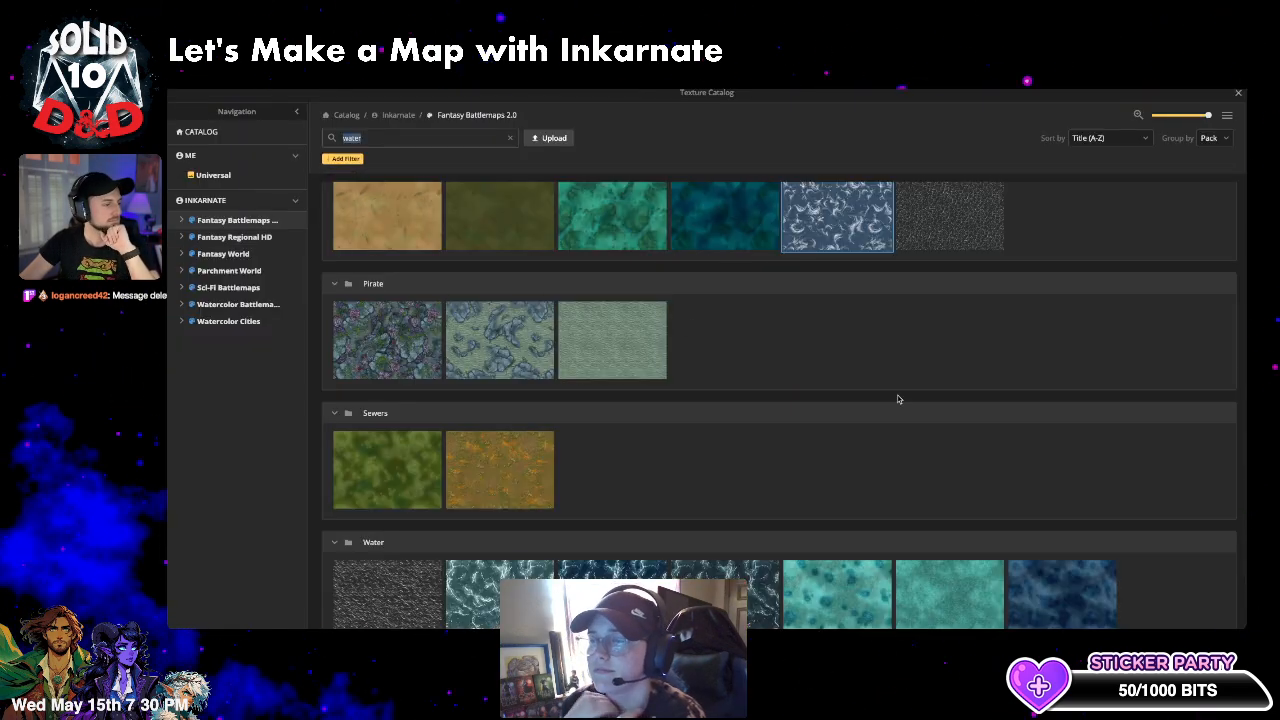
pyautogui.scroll(-1, 940, 354)
pyautogui.scroll(2, 723, 240)
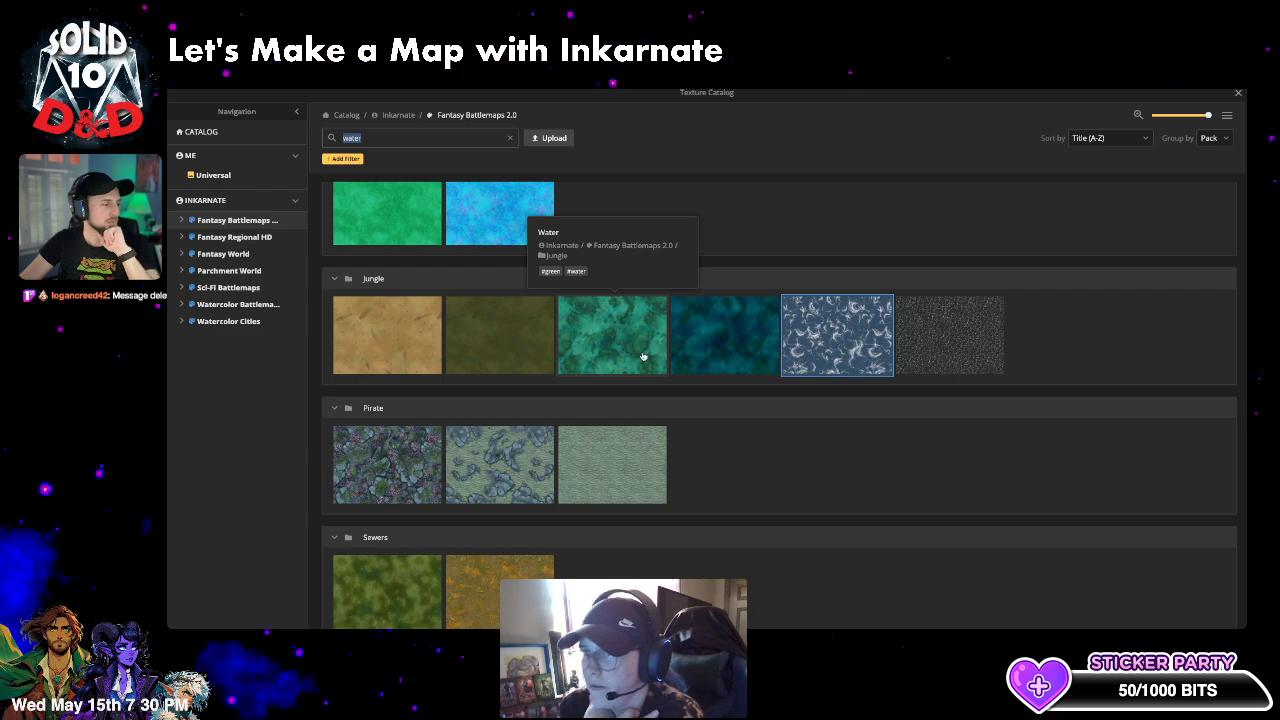
pyautogui.scroll(-2, 643, 356)
pyautogui.scroll(5, 600, 500)
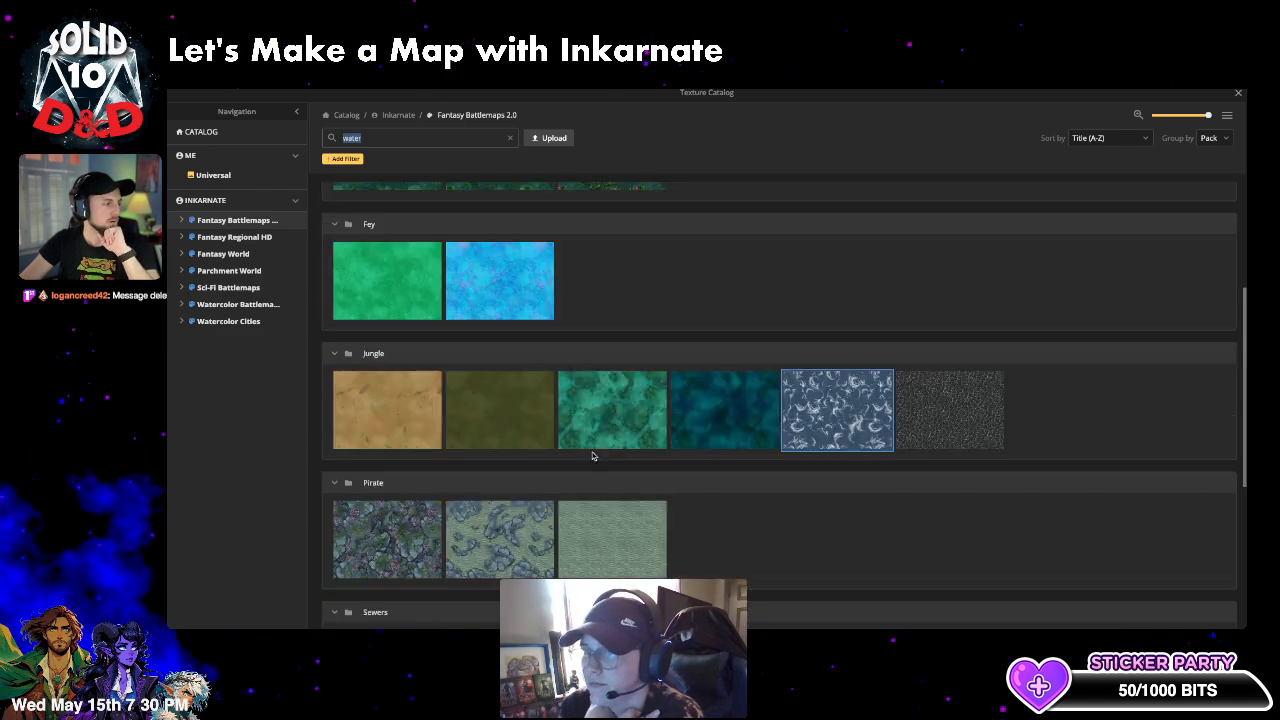
# - Use the flowery Eastern texture with brush size 77 and slightly lower opacity
pyautogui.click(652, 382)
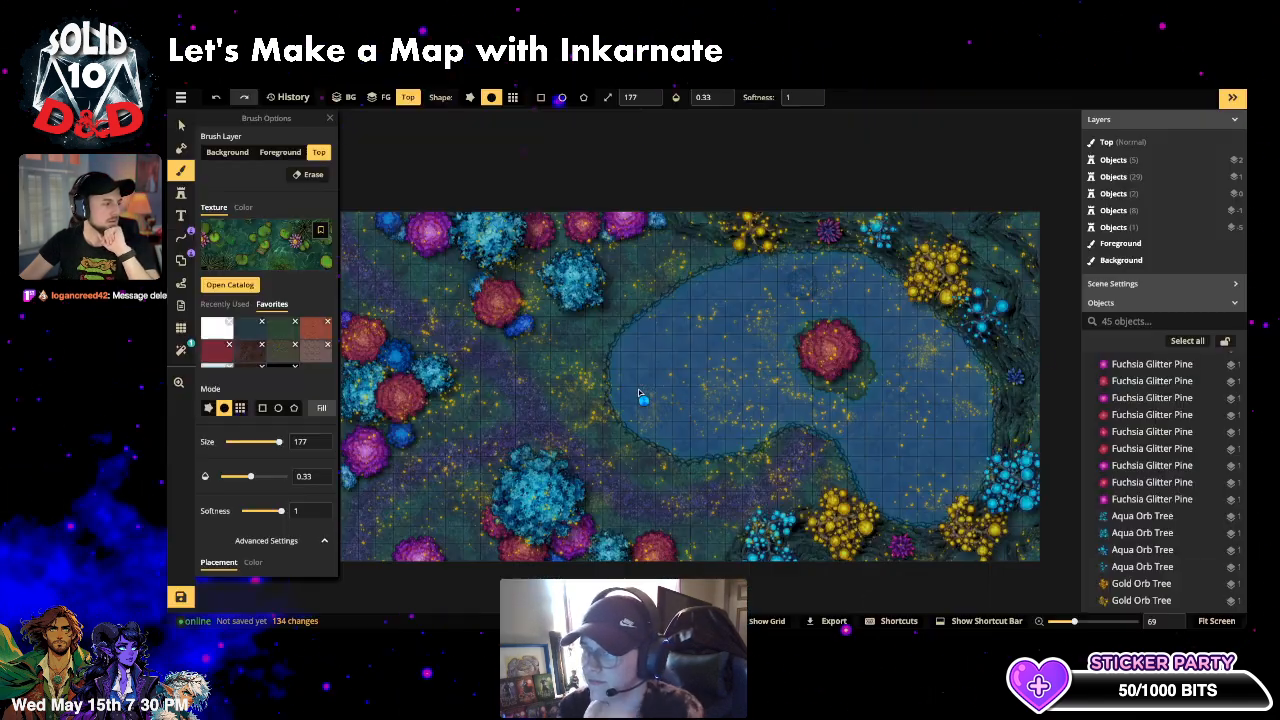
pyautogui.scroll(1, 660, 367)
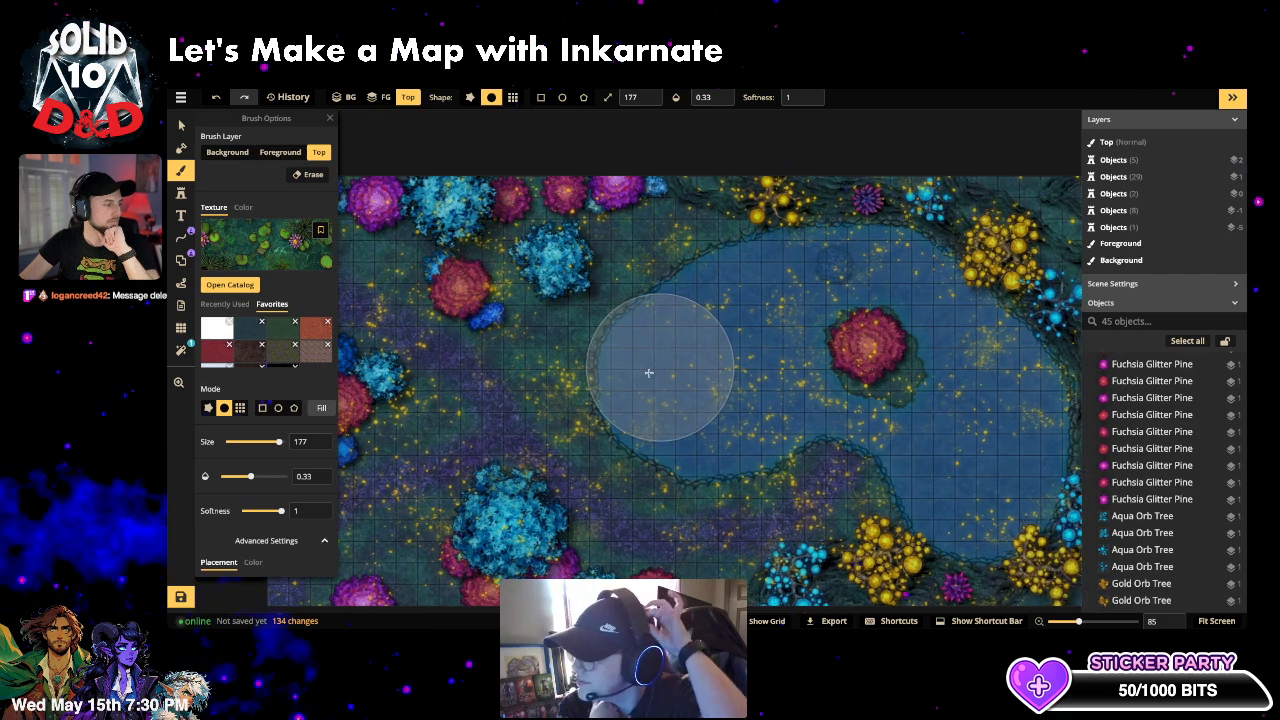
pyautogui.click(264, 443)
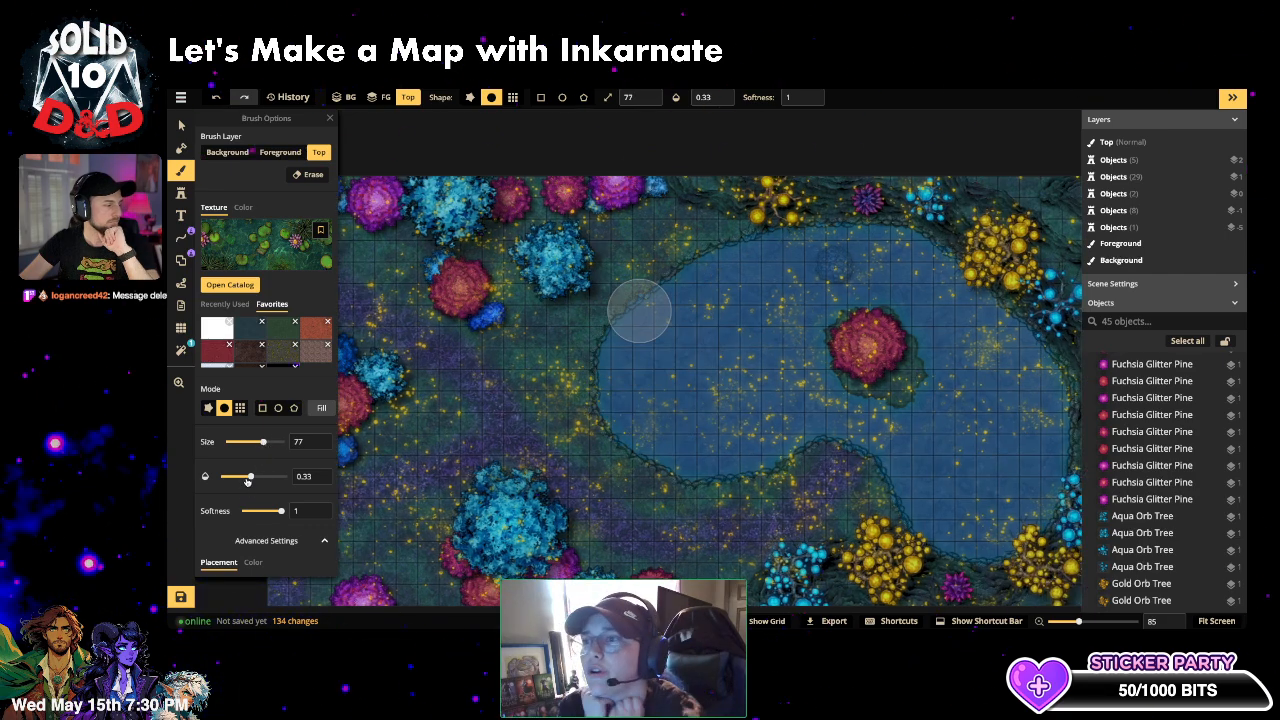
pyautogui.moveTo(249, 478); pyautogui.dragTo(259, 480)
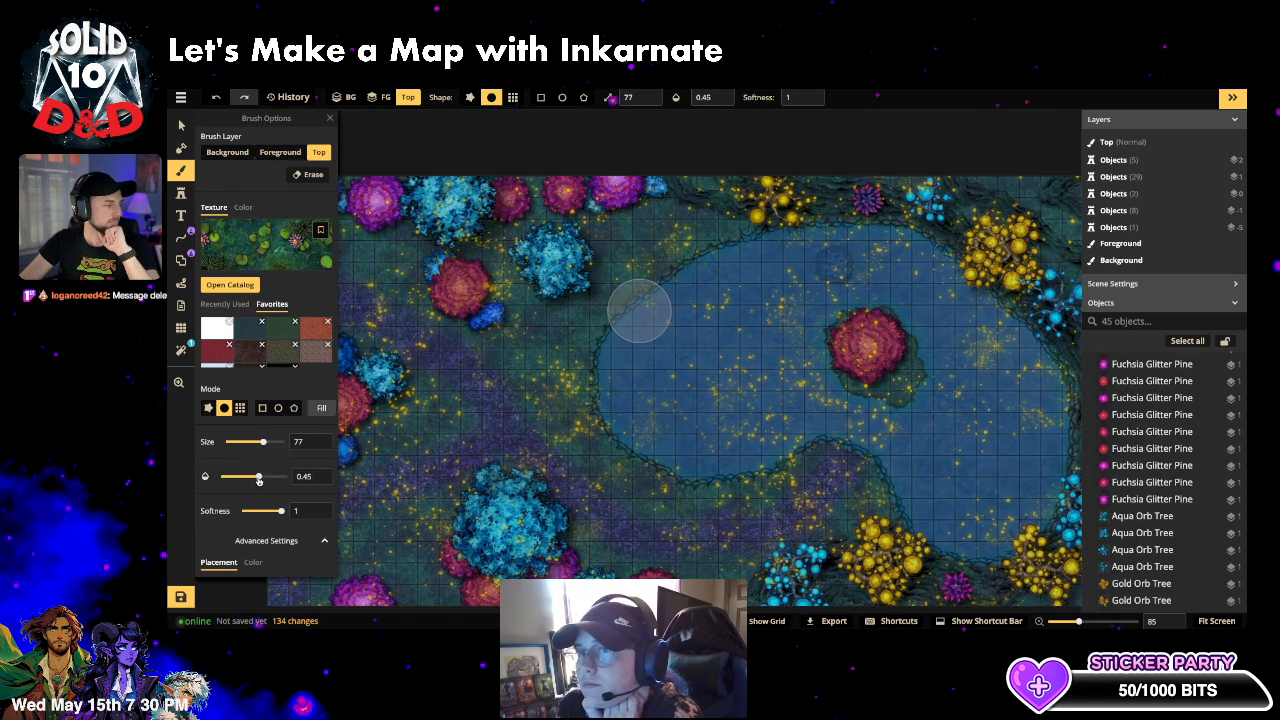
pyautogui.scroll(-2, 248, 485)
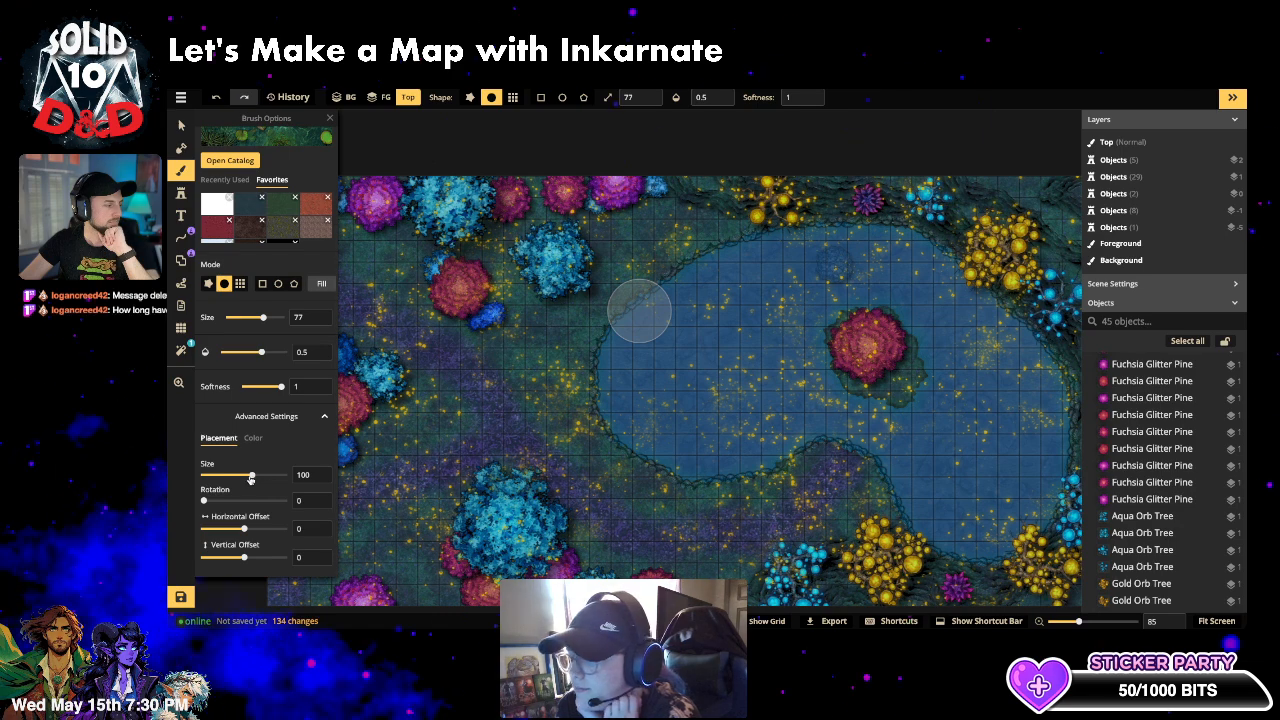
pyautogui.click(253, 439)
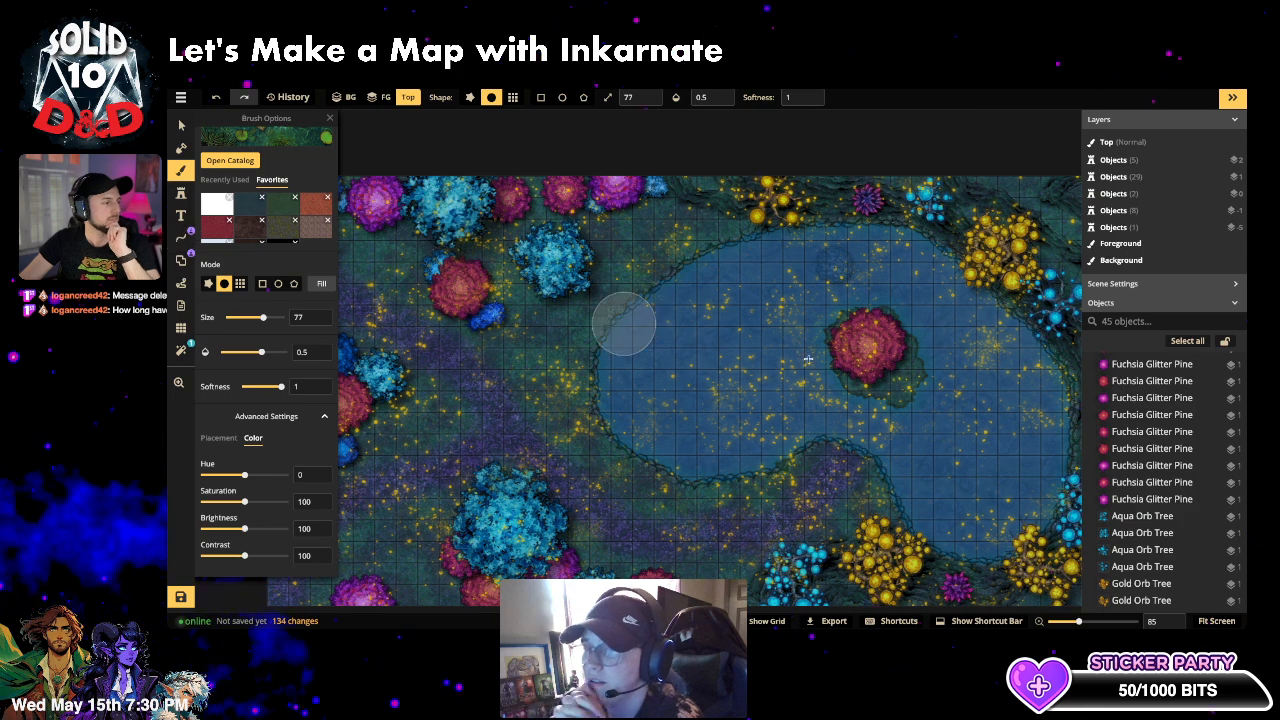
# - Paint a test lily-pad stroke on the background layer down the lake's left side, then undo it
pyautogui.scroll(3, 259, 171)
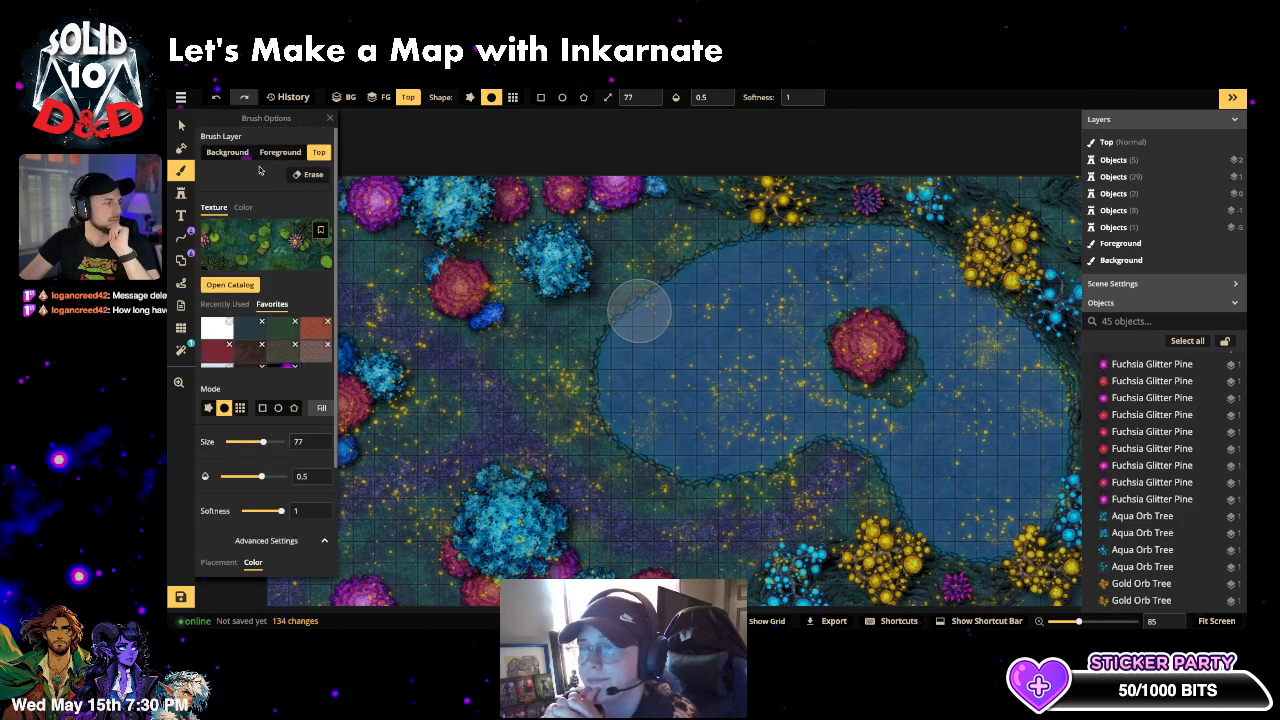
pyautogui.click(227, 152)
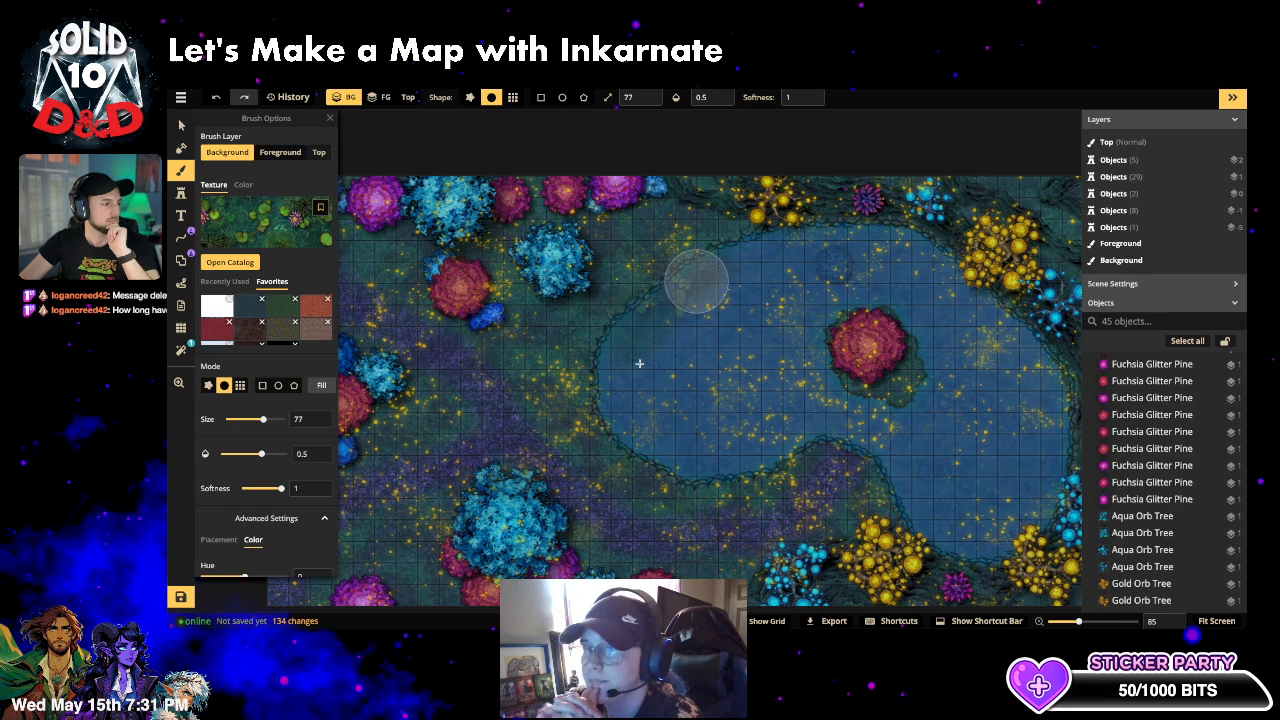
pyautogui.moveTo(690, 285); pyautogui.dragTo(624, 382)
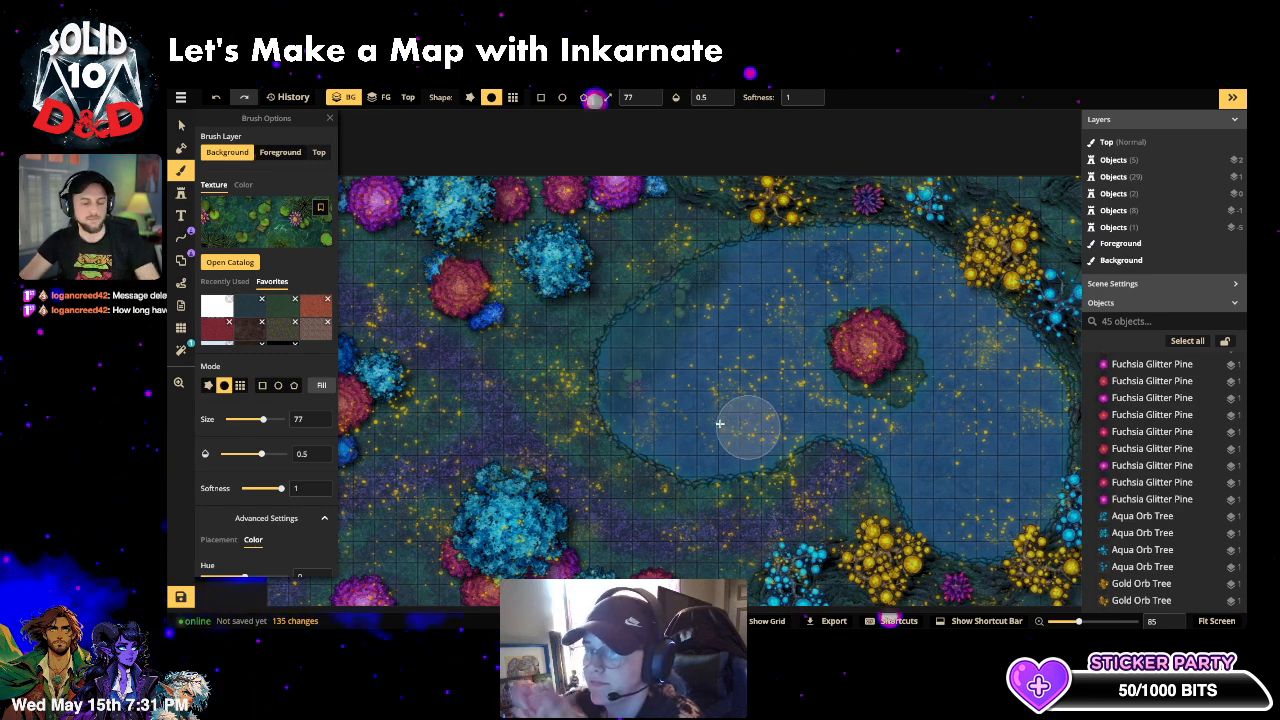
pyautogui.hotkey('ctrl', 'z')
# - Shrink the brush texture placement scale to about 49
pyautogui.moveTo(263, 419); pyautogui.dragTo(240, 420)
pyautogui.scroll(-2, 240, 505)
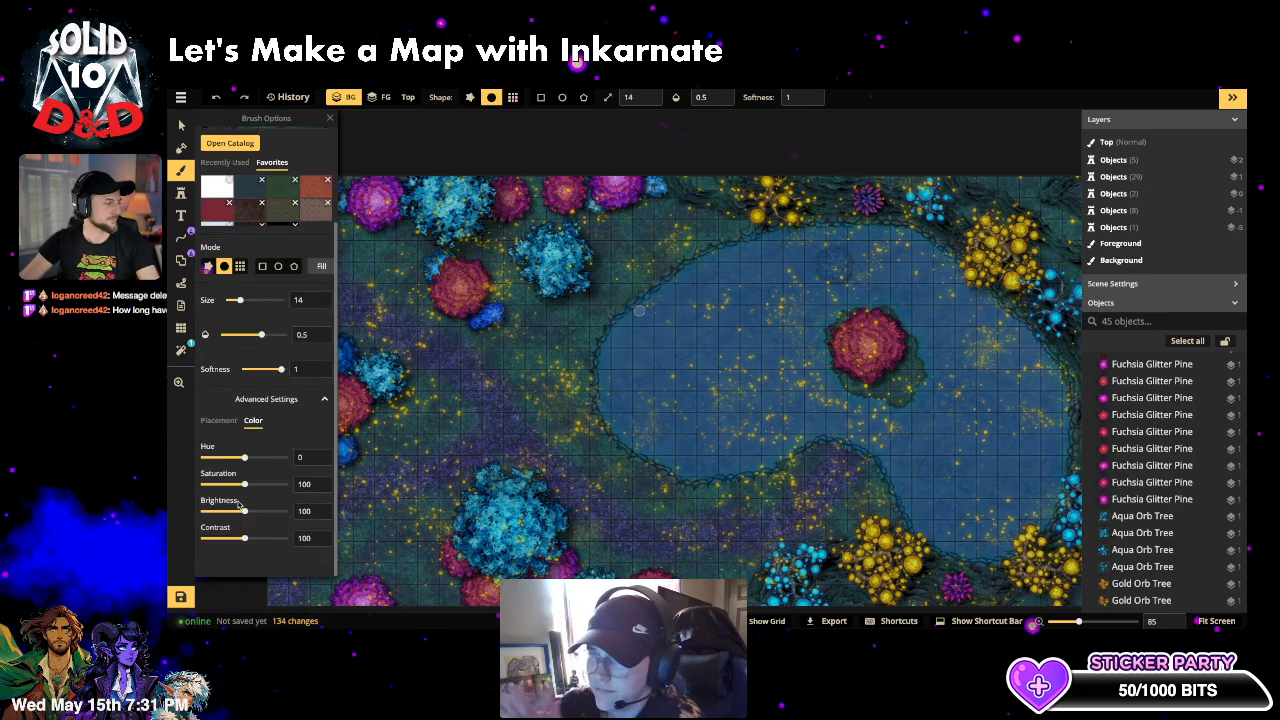
pyautogui.click(218, 421)
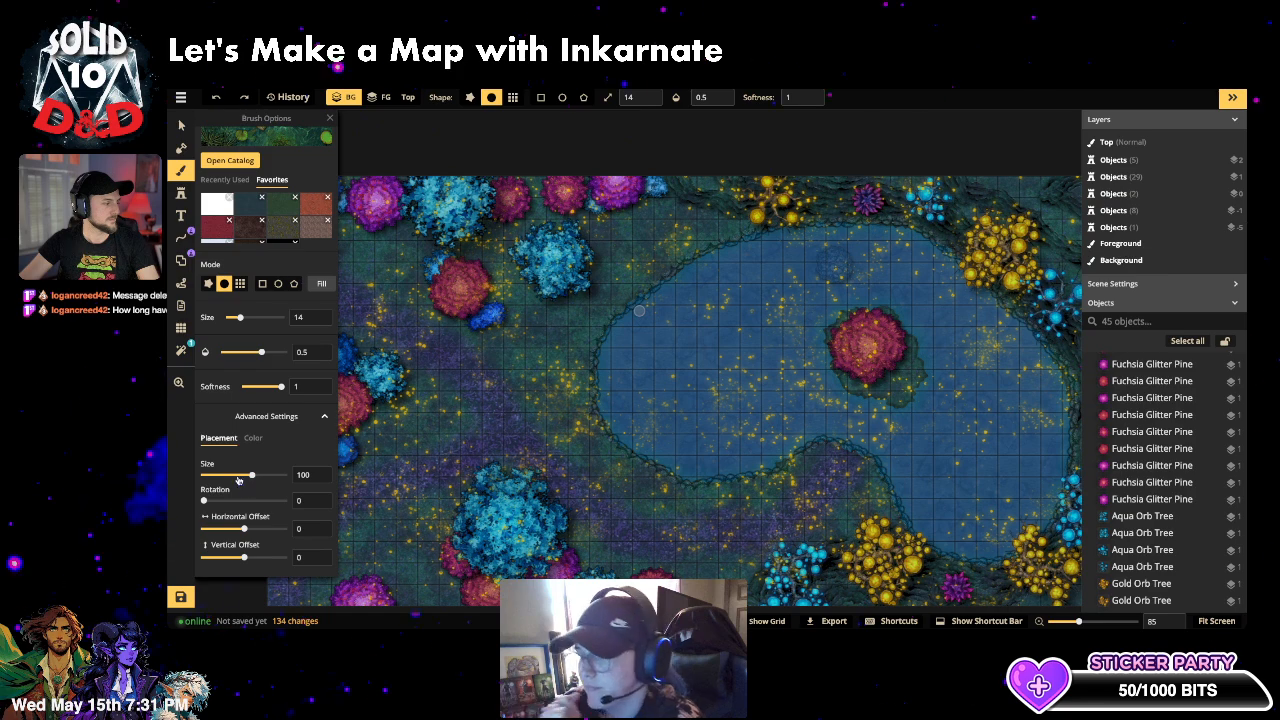
pyautogui.click(238, 477)
pyautogui.moveTo(238, 479); pyautogui.dragTo(241, 479)
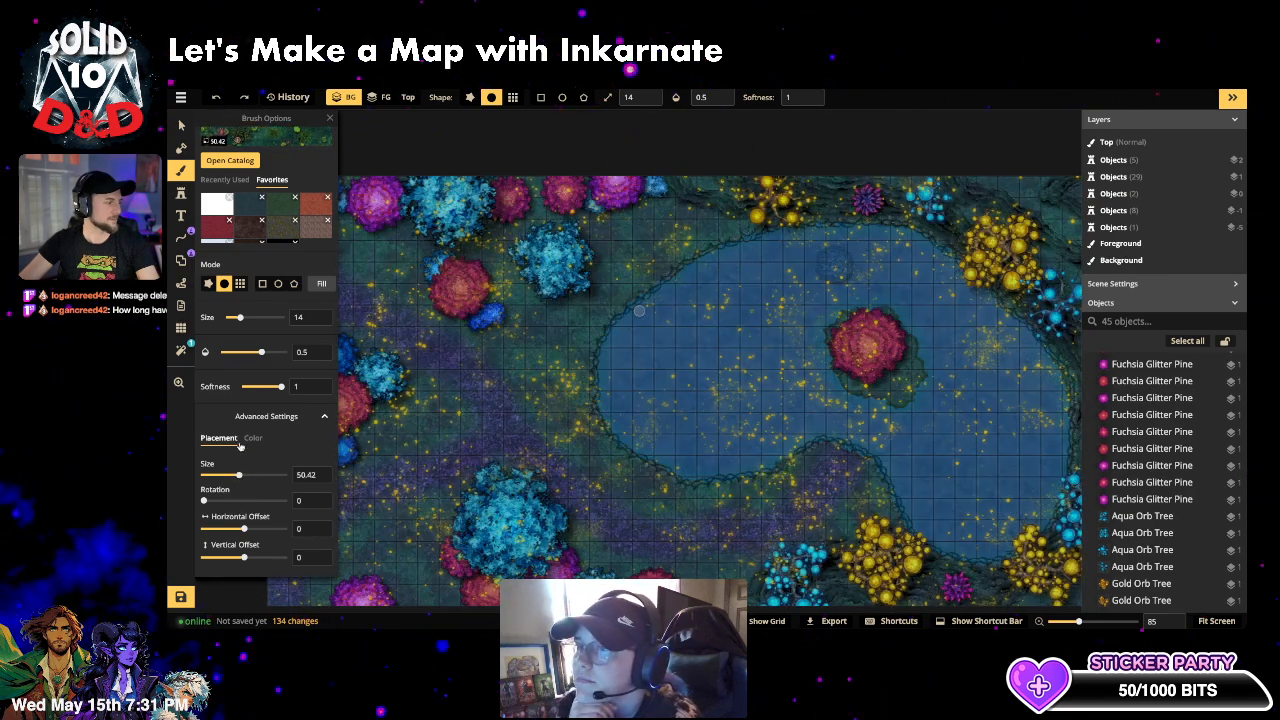
pyautogui.scroll(2, 254, 439)
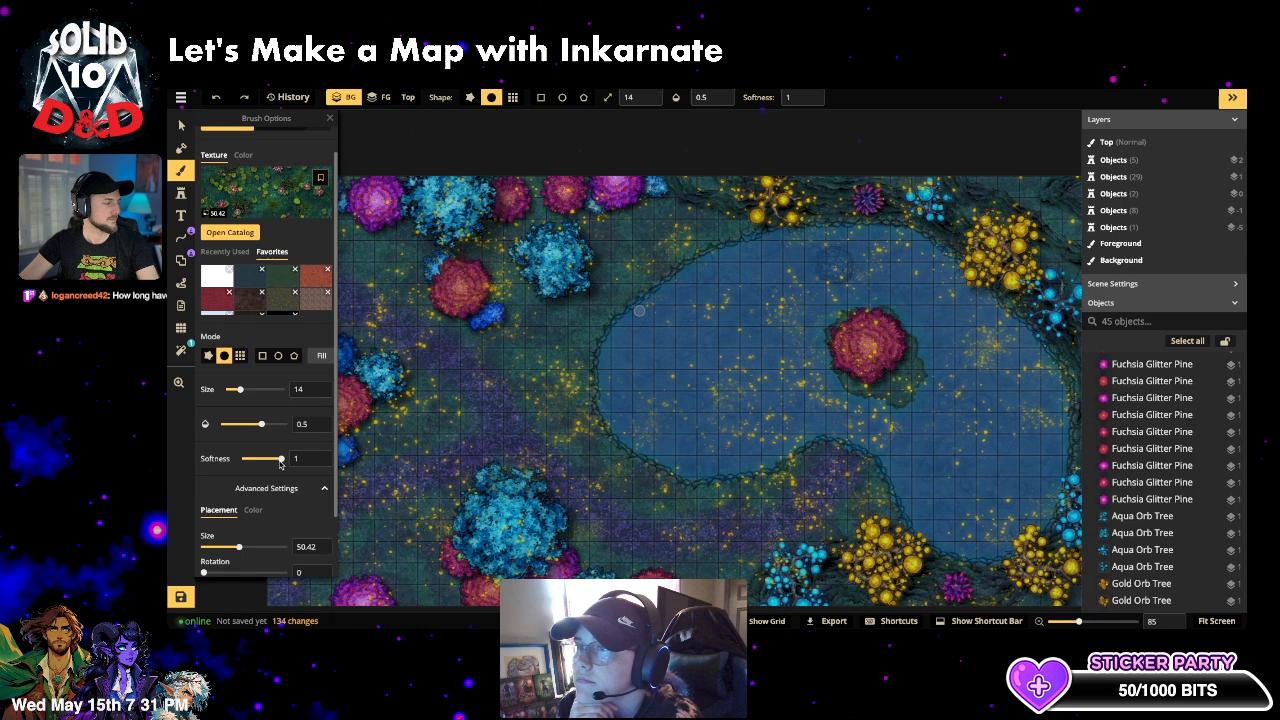
# - Try a rough-edged brush at size 57 on the pond's upper-right edge, then undo it
pyautogui.click(267, 390)
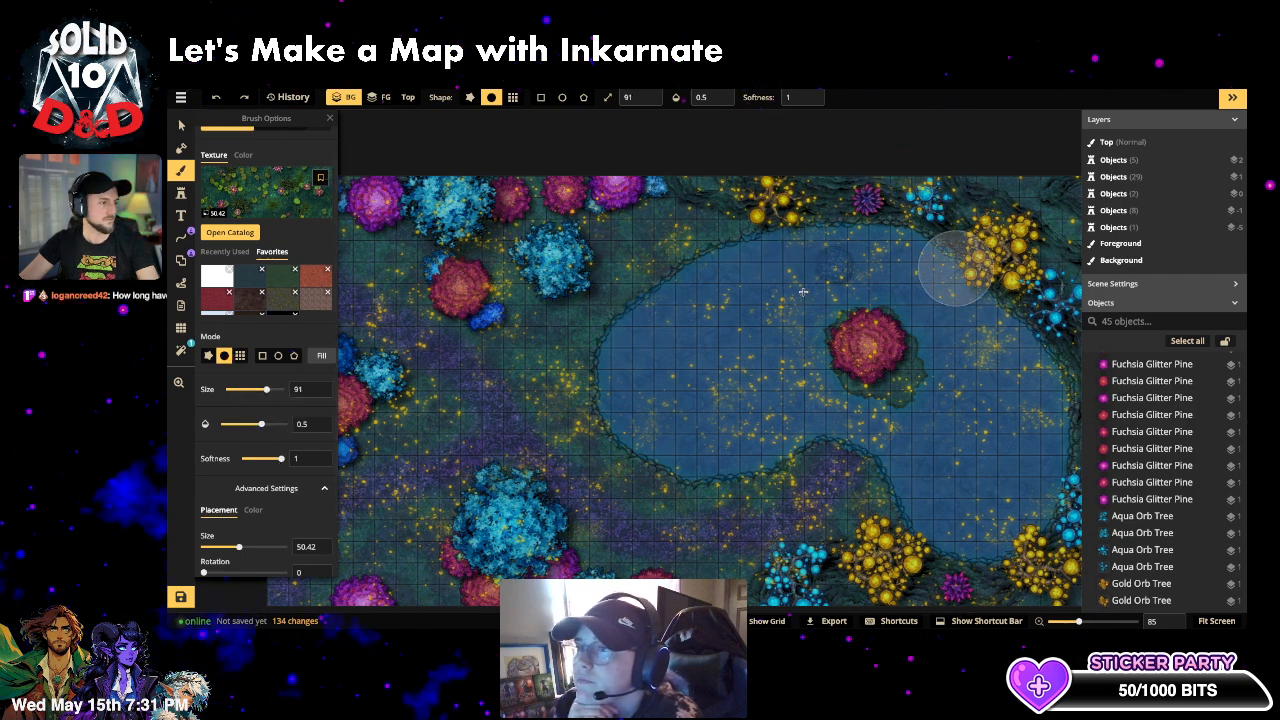
pyautogui.click(250, 391)
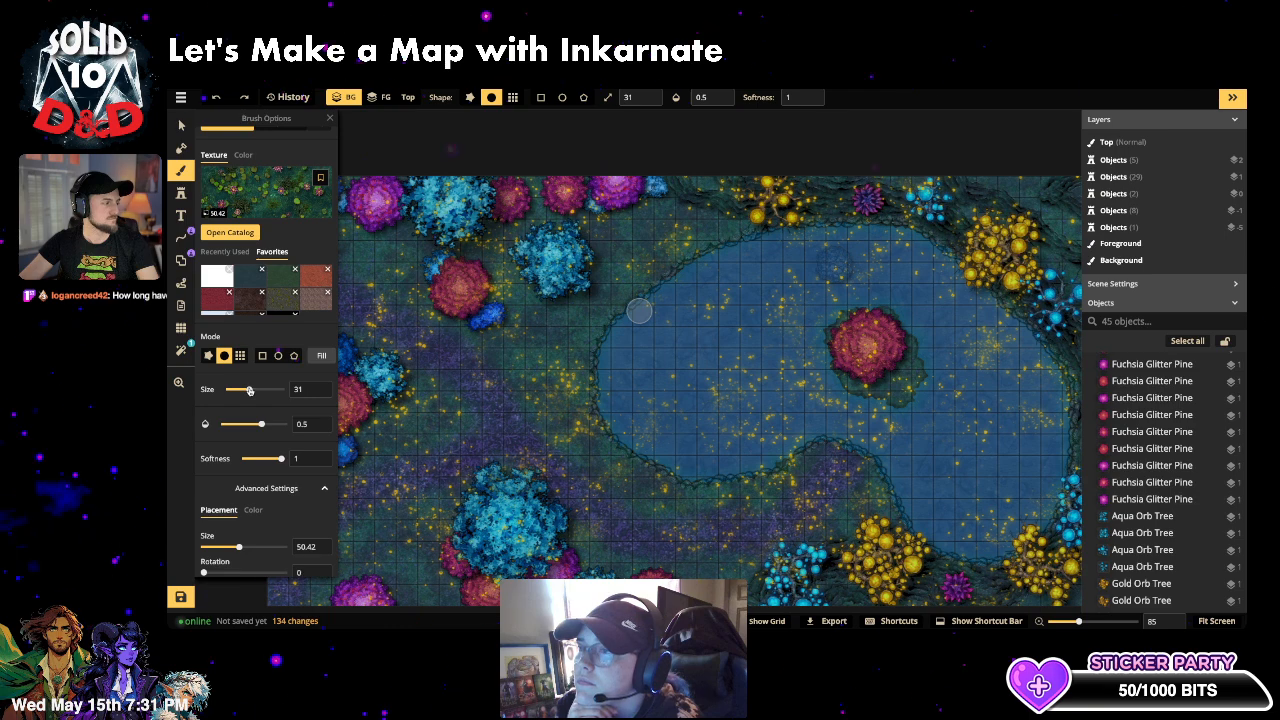
pyautogui.click(208, 356)
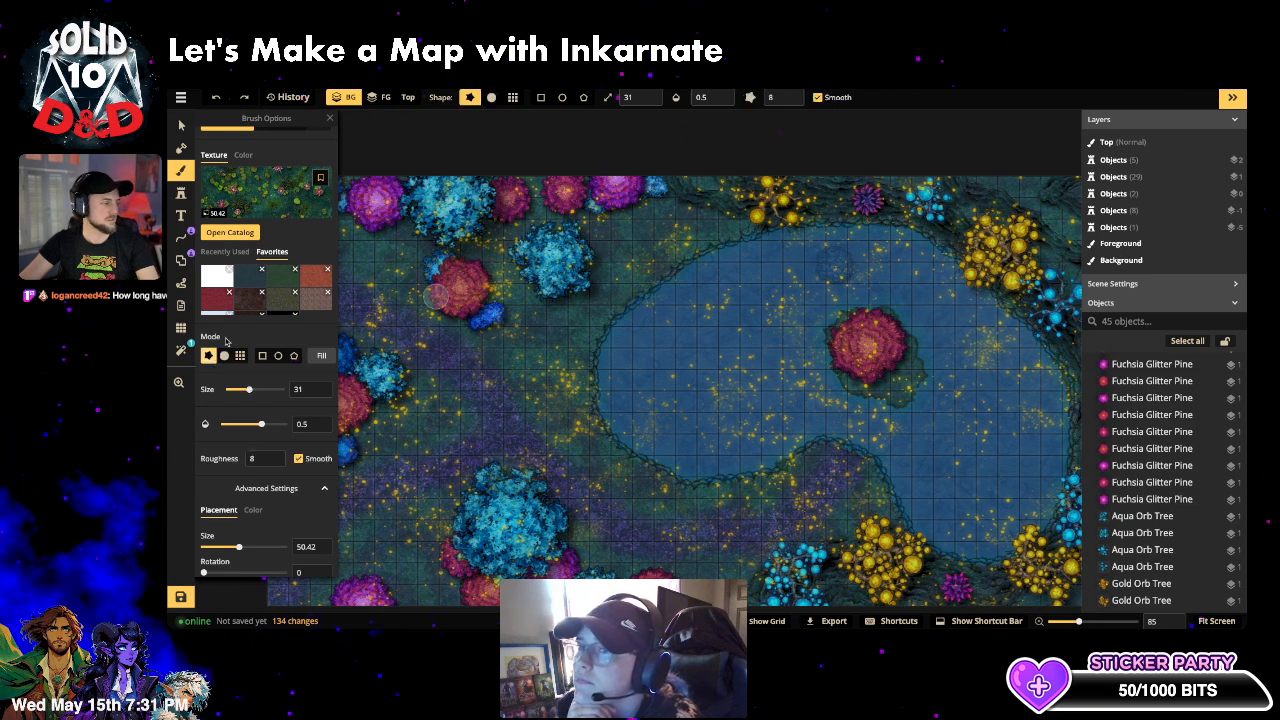
pyautogui.click(258, 391)
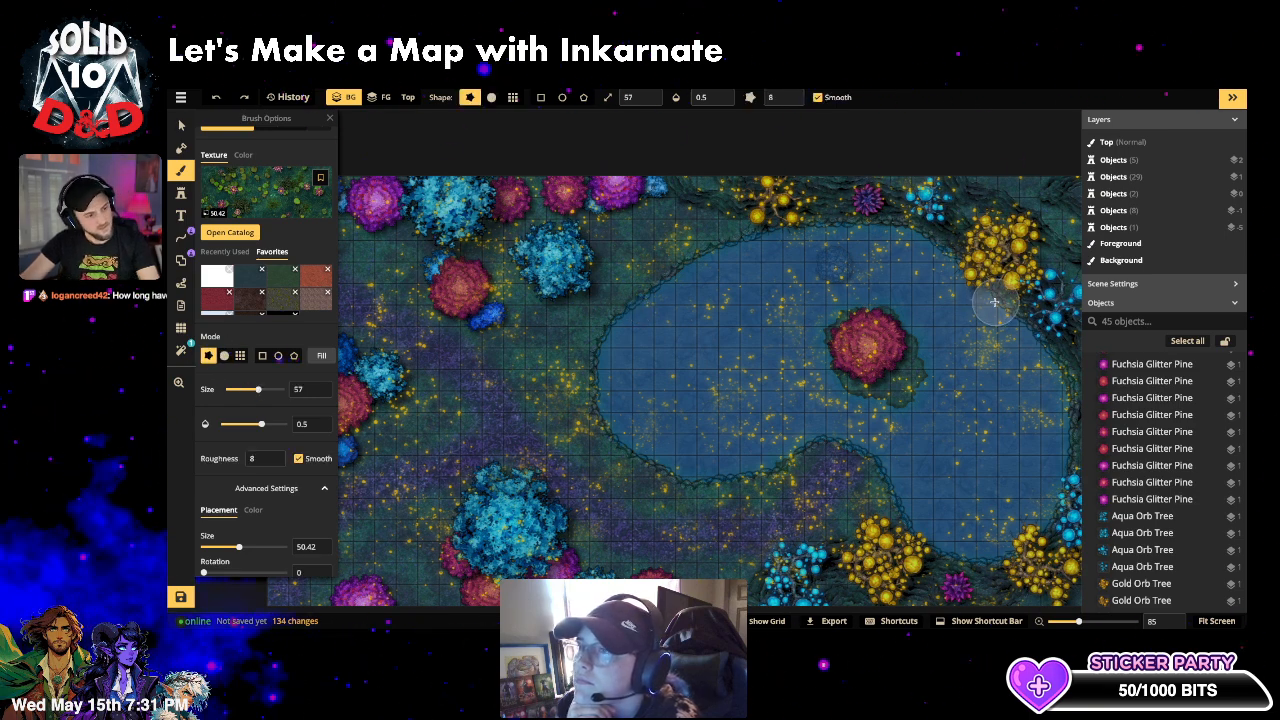
pyautogui.moveTo(951, 274); pyautogui.dragTo(846, 244)
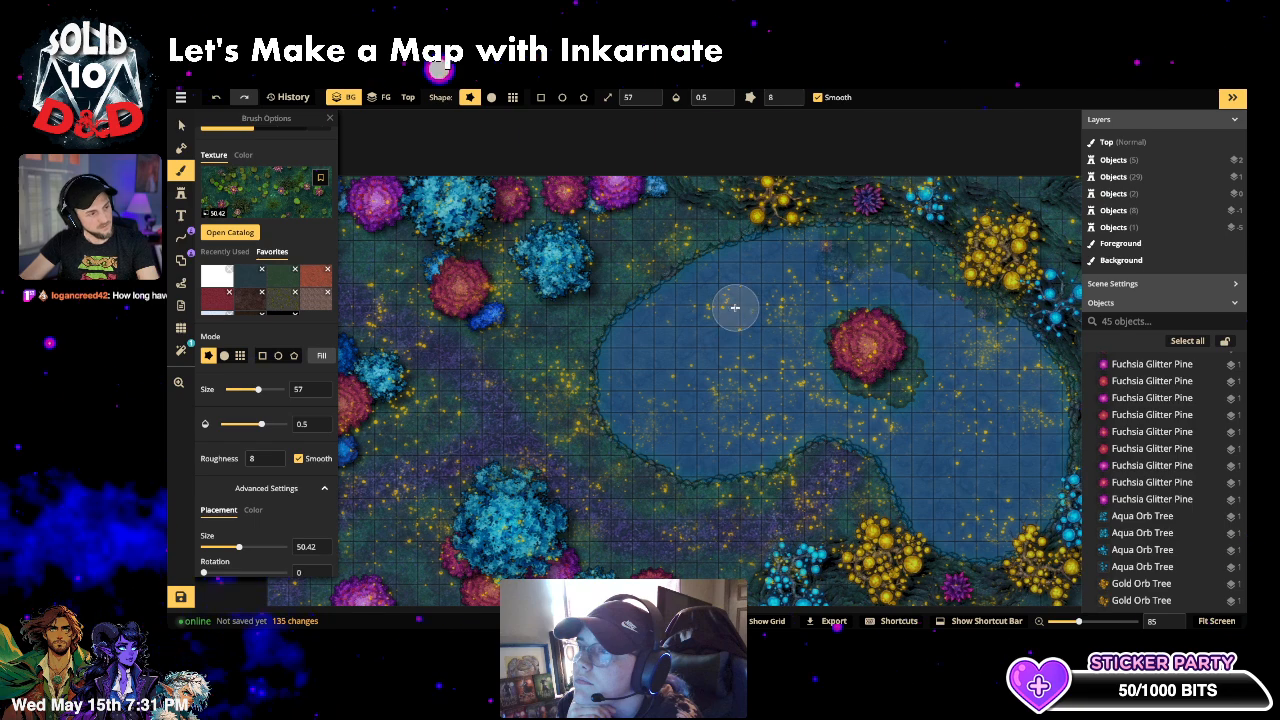
pyautogui.hotkey('ctrl', 'z')
# - With a soft round brush at 0.37 opacity, blend texture along the lake's lower, lower-right and upper edges
pyautogui.click(224, 356)
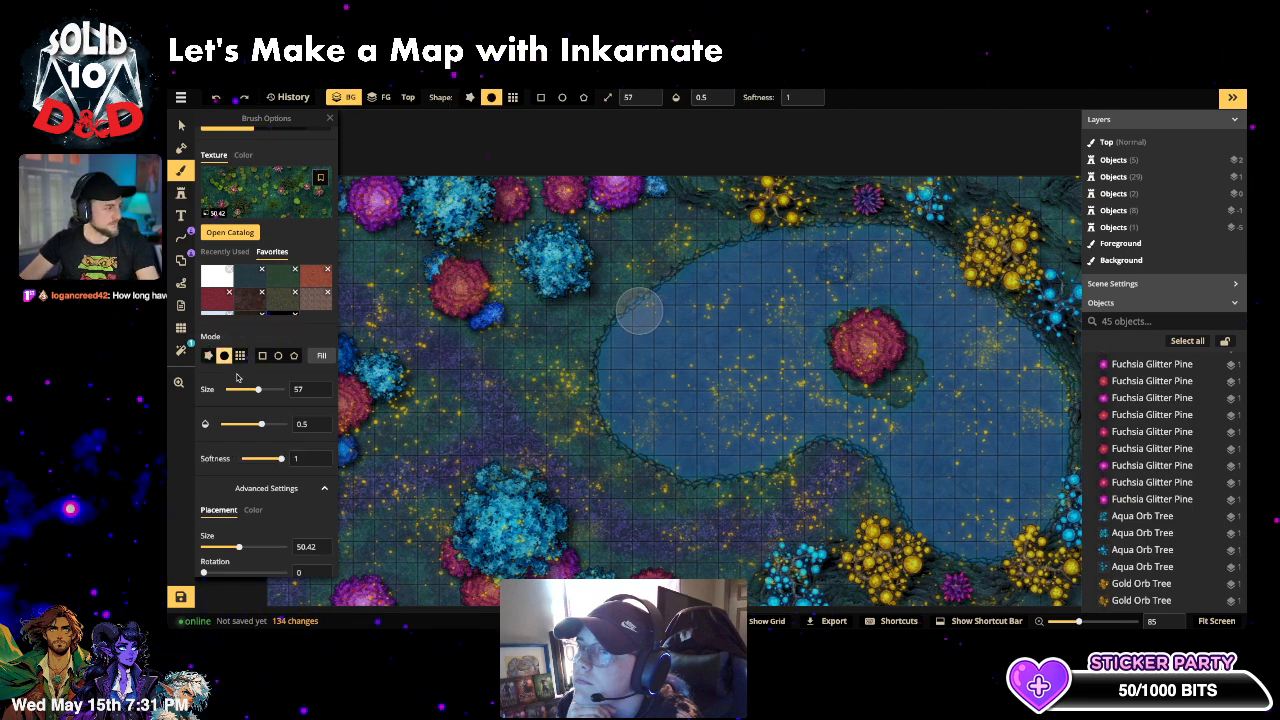
pyautogui.click(253, 424)
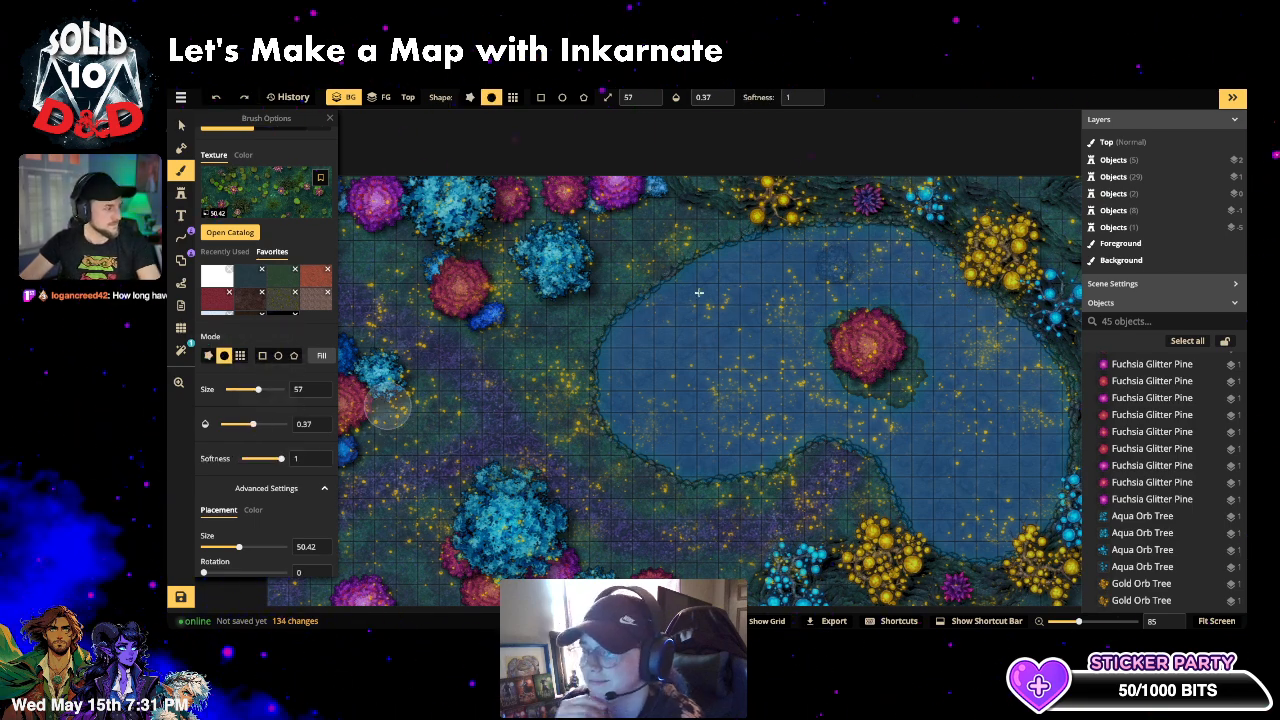
pyautogui.scroll(1, 858, 281)
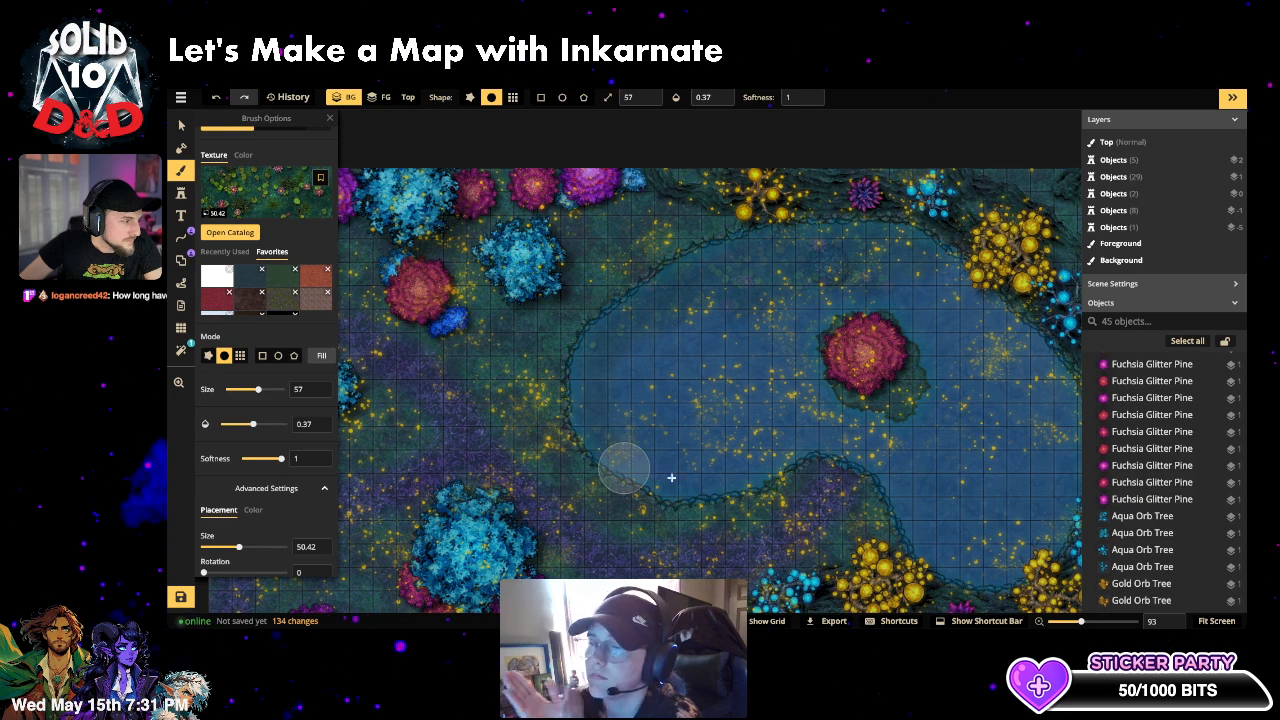
pyautogui.moveTo(780, 470)
pyautogui.mouseDown()
pyautogui.moveTo(874, 466)
pyautogui.moveTo(945, 562)
pyautogui.mouseUp()
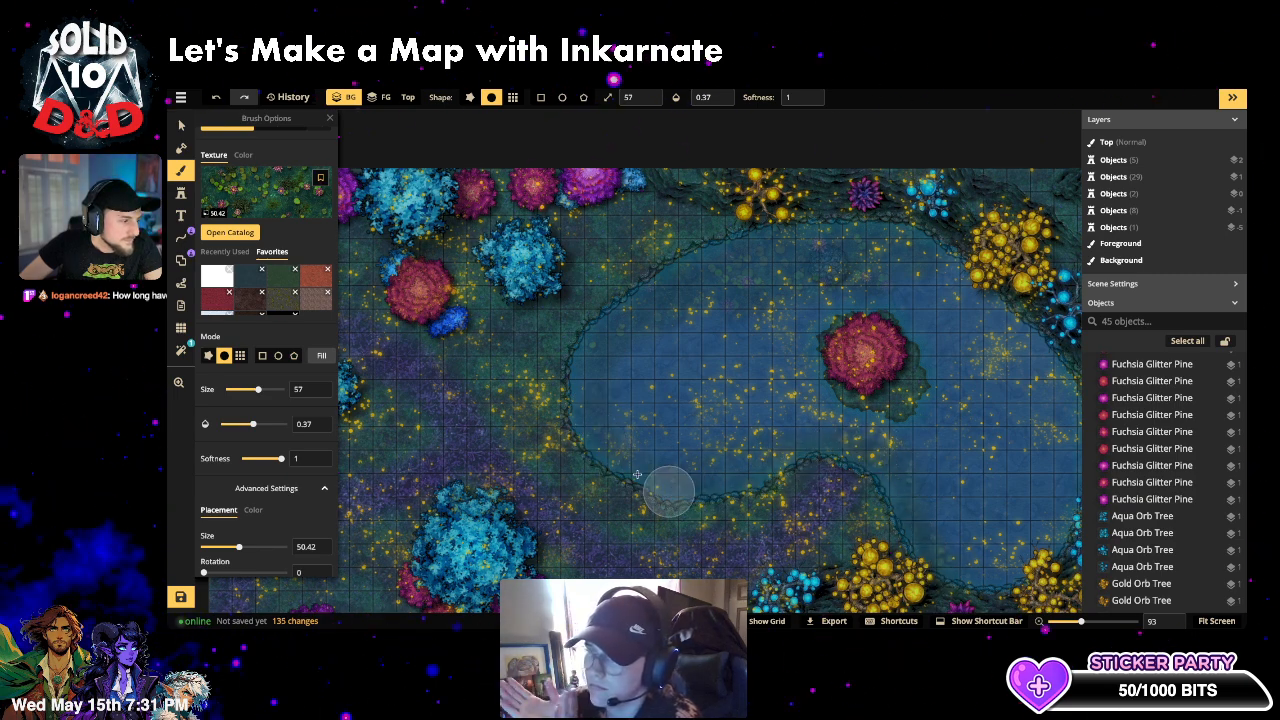
pyautogui.moveTo(968, 575)
pyautogui.mouseDown()
pyautogui.moveTo(1035, 567)
pyautogui.moveTo(1070, 485)
pyautogui.mouseUp()
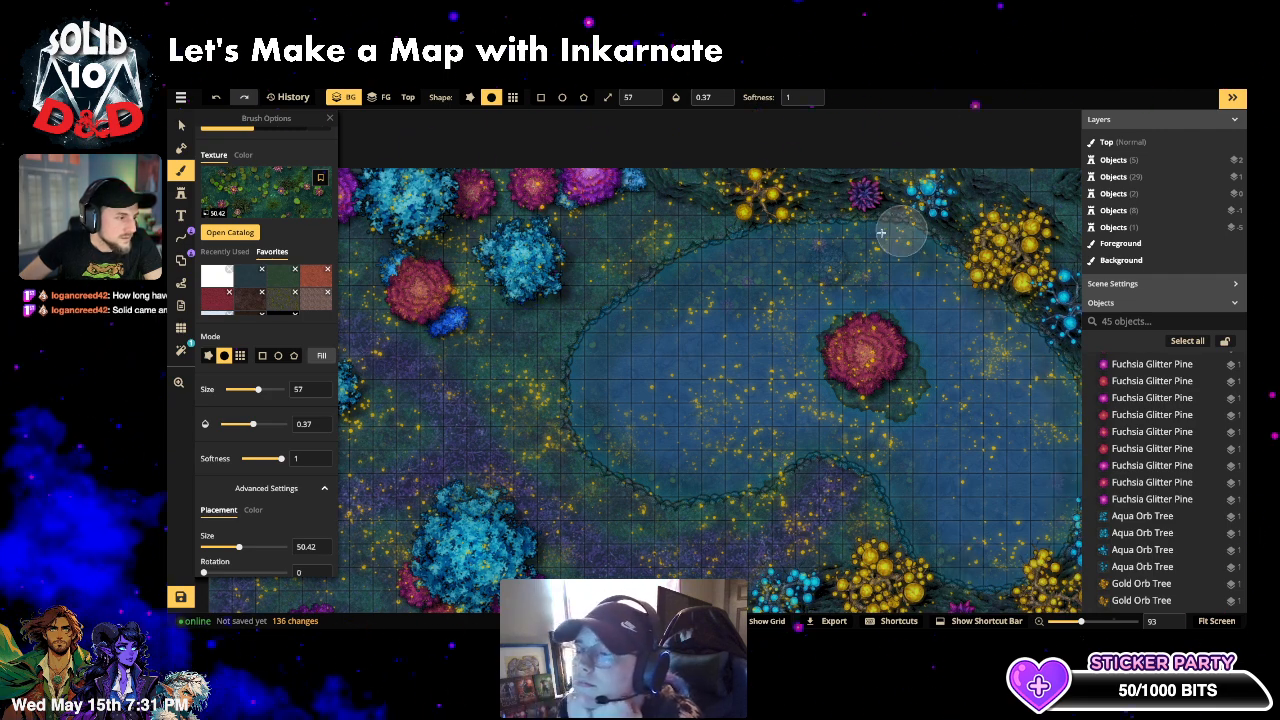
pyautogui.moveTo(832, 238); pyautogui.dragTo(838, 233)
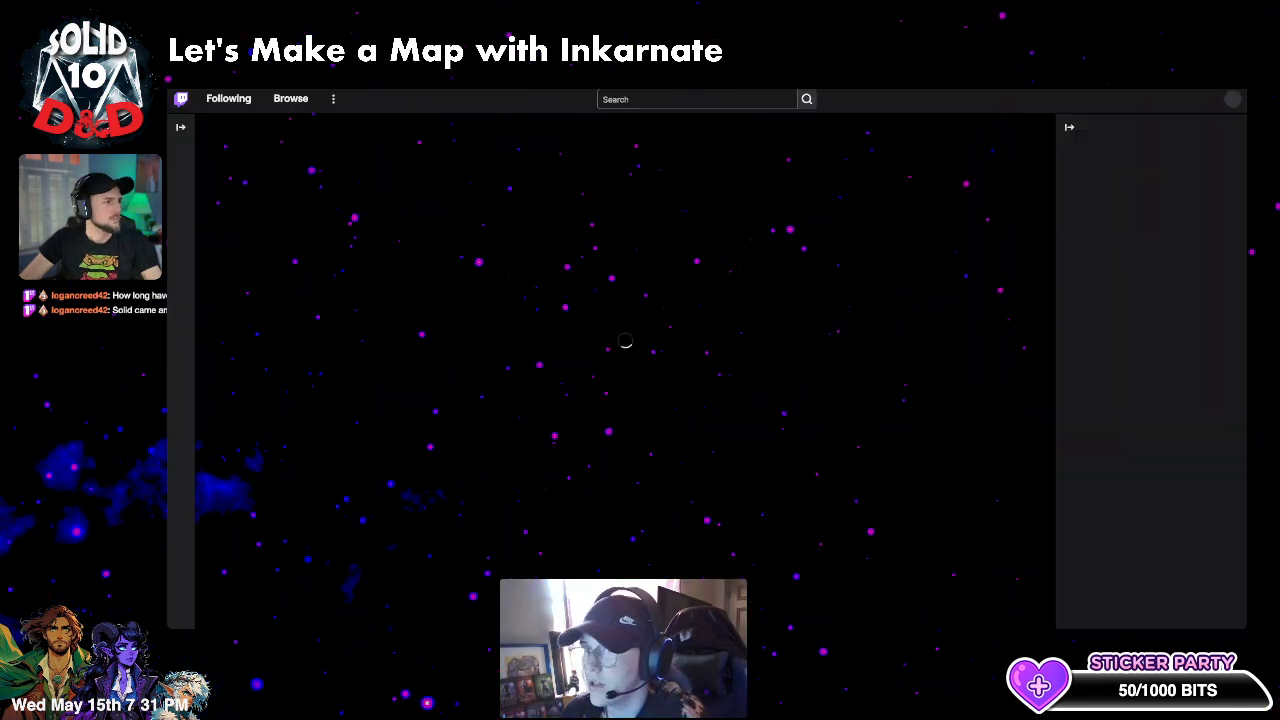
# - Glance at the Tabletop Audio ambience page and return to the map editor
pyautogui.hotkey('ctrl', 'Tab')
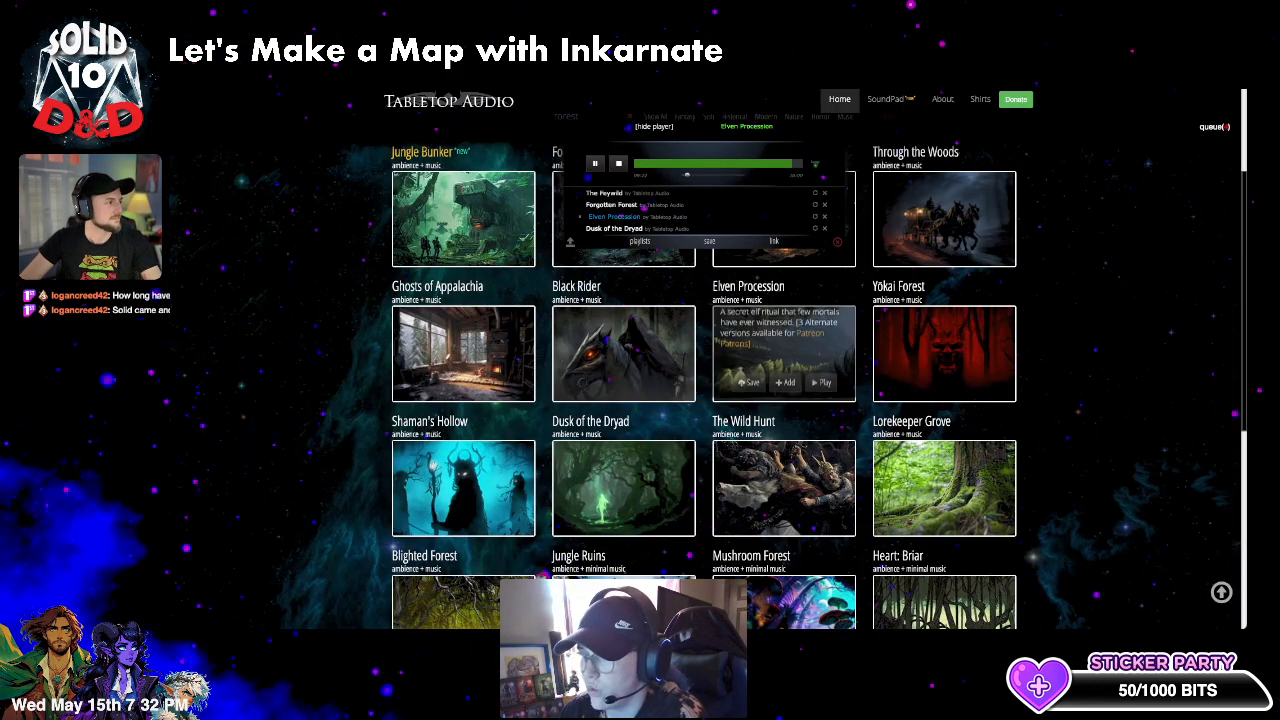
pyautogui.hotkey('ctrl', 'Tab')
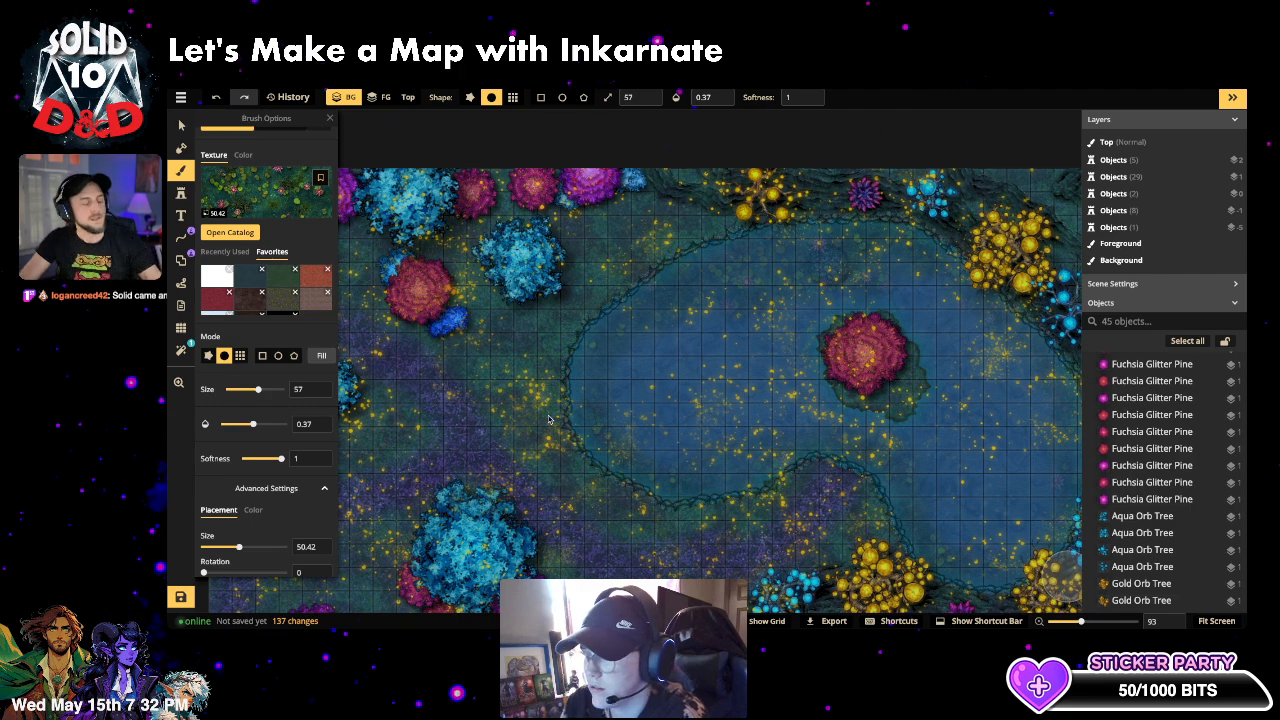
# - Dab the pond edge once more and set the brush to the foreground layer
pyautogui.scroll(-2, 763, 369)
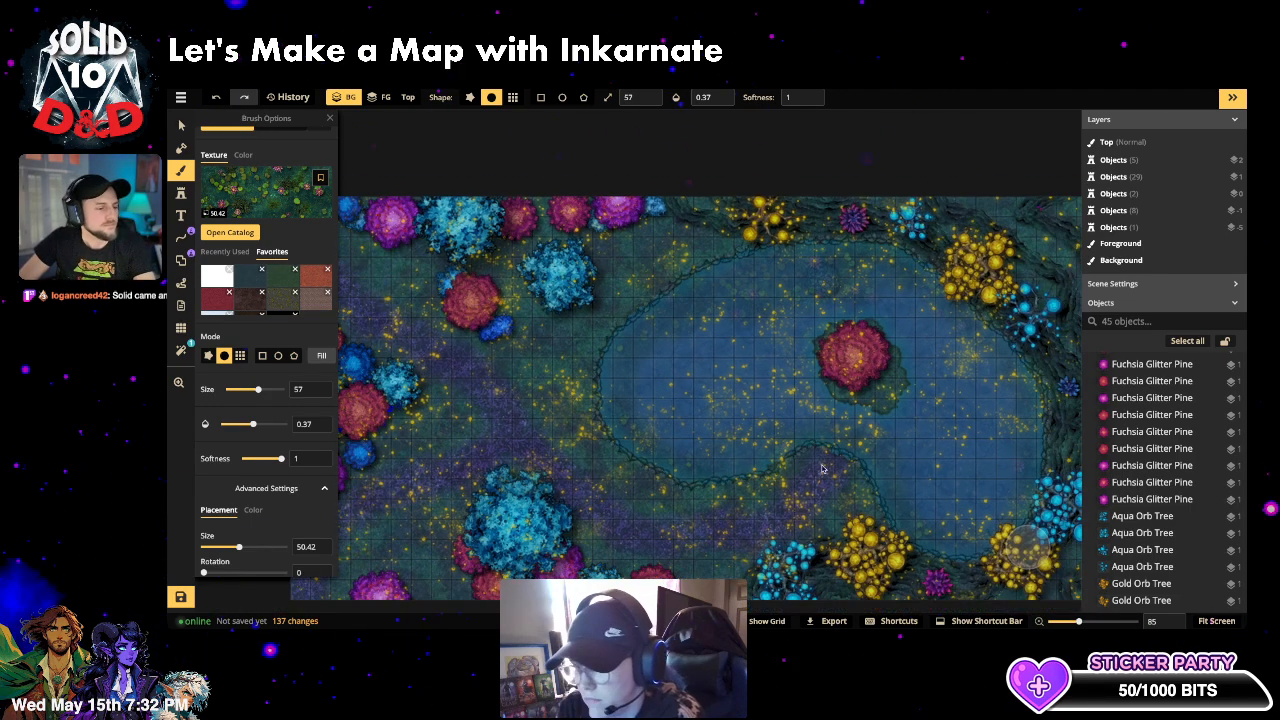
pyautogui.moveTo(801, 479); pyautogui.dragTo(814, 456)
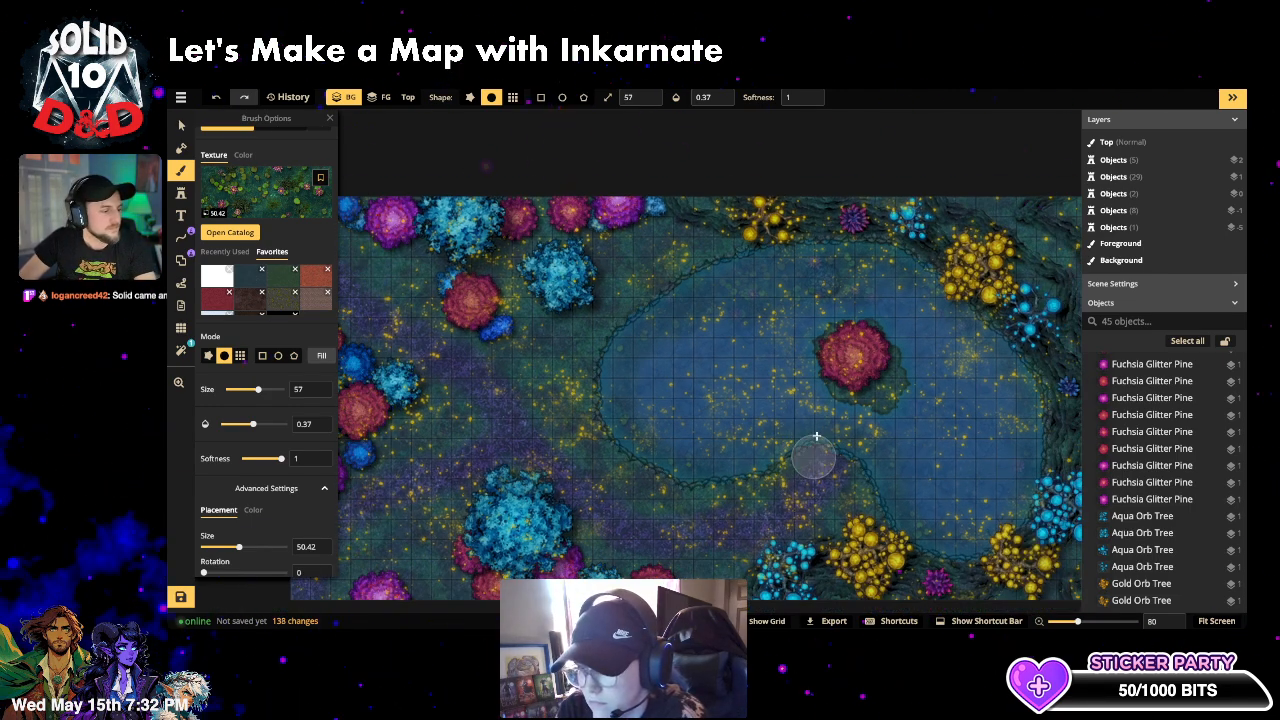
pyautogui.scroll(1, 286, 221)
pyautogui.click(280, 152)
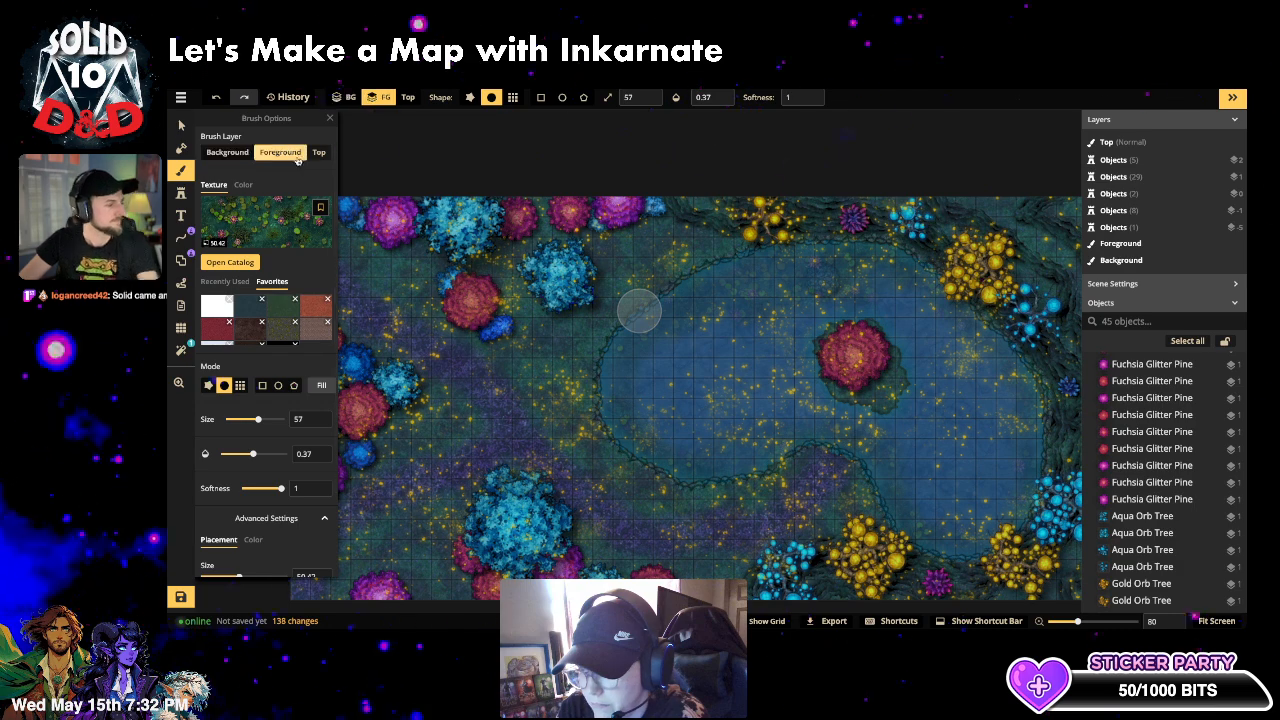
# - Choose a waves path style by searching 'waves' in the path catalog
pyautogui.click(181, 237)
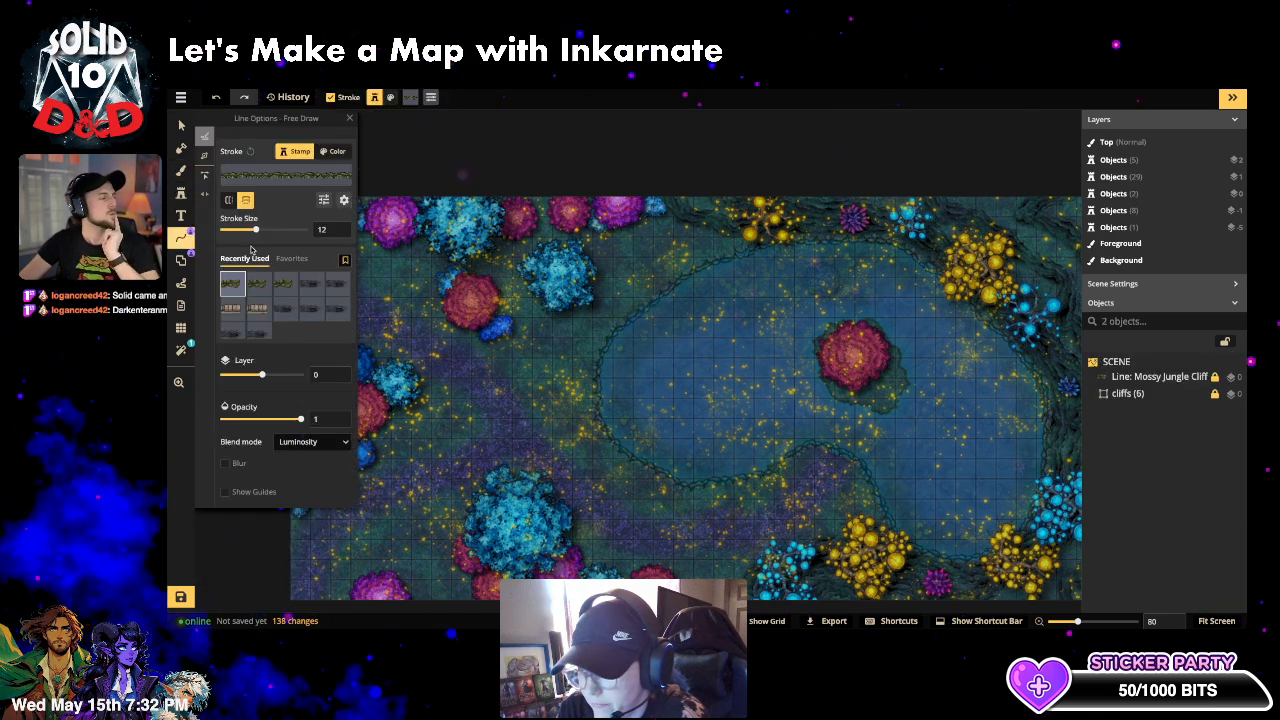
pyautogui.click(296, 178)
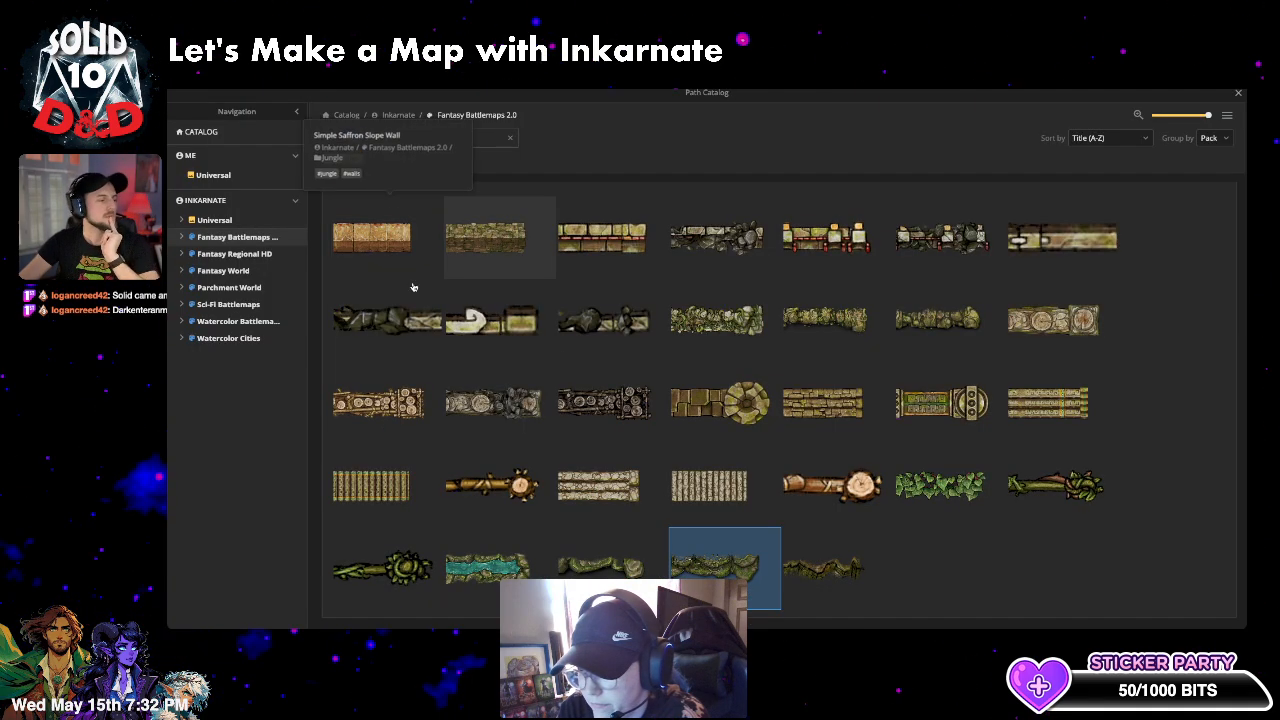
pyautogui.click(512, 139)
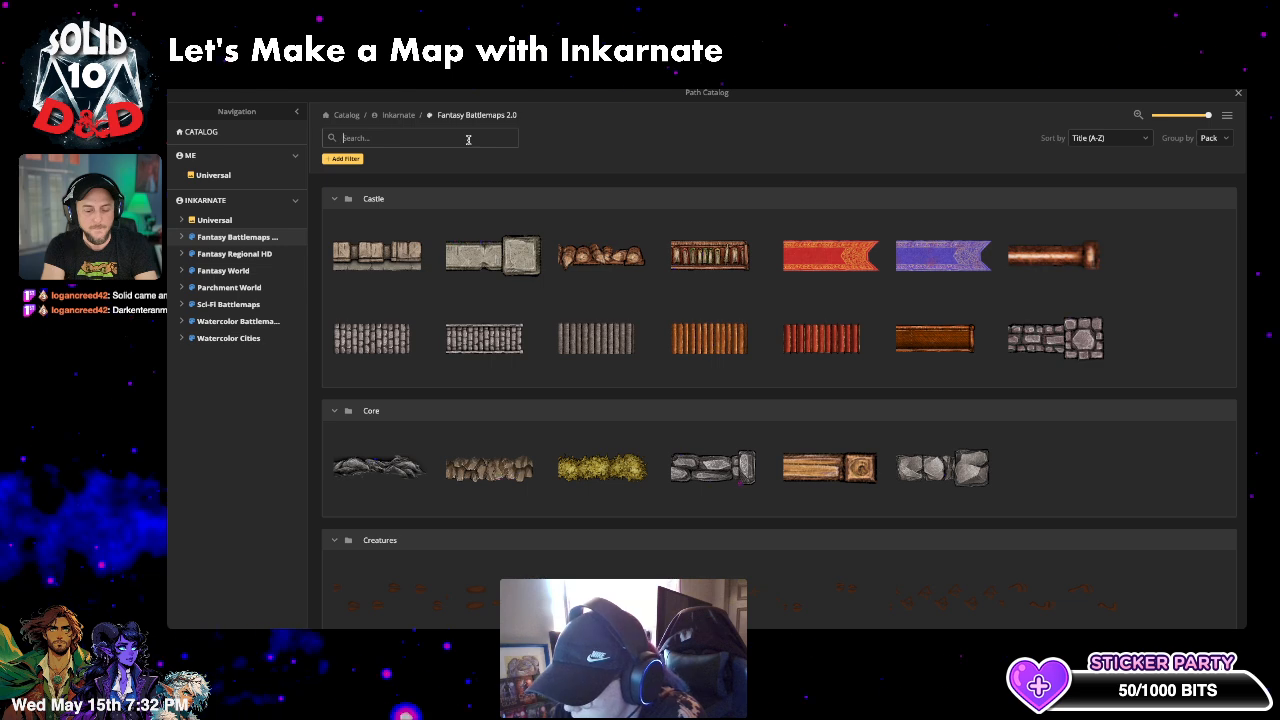
pyautogui.write('waves')
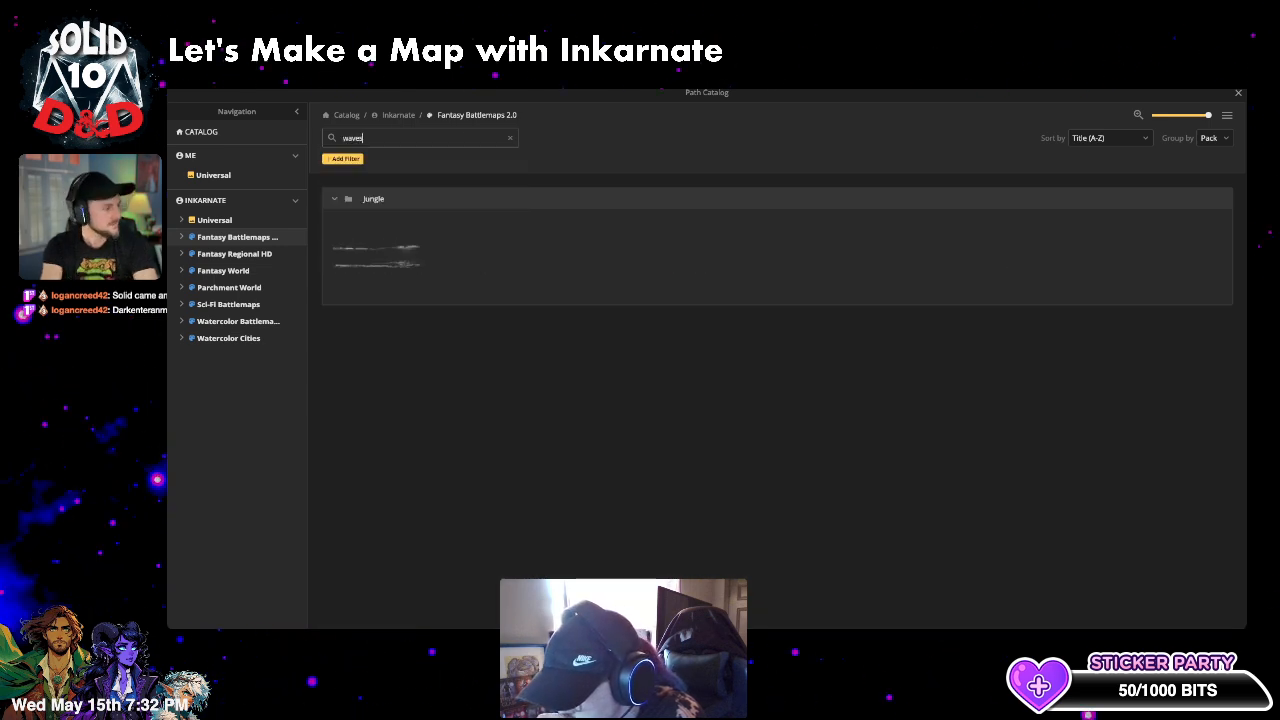
pyautogui.press('Escape')
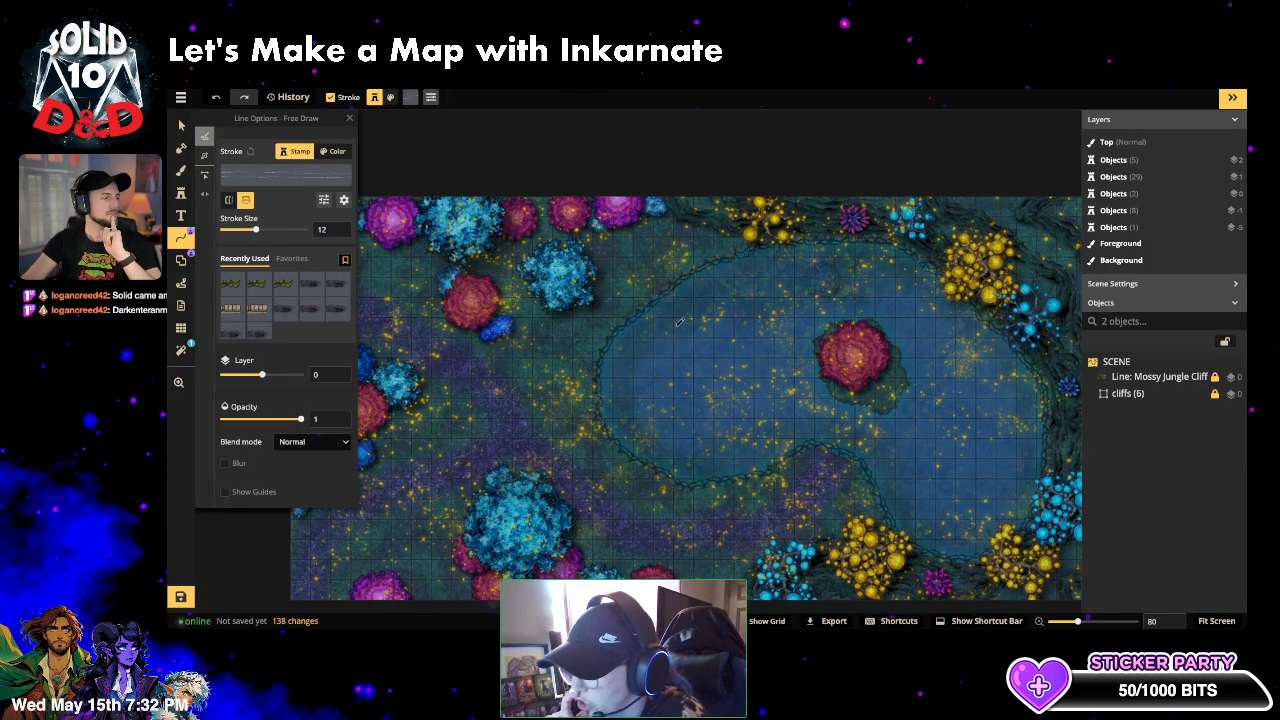
# - Draw a Pond Waves line across the lake and widen its stroke to 500
pyautogui.moveTo(792, 398); pyautogui.dragTo(790, 412)
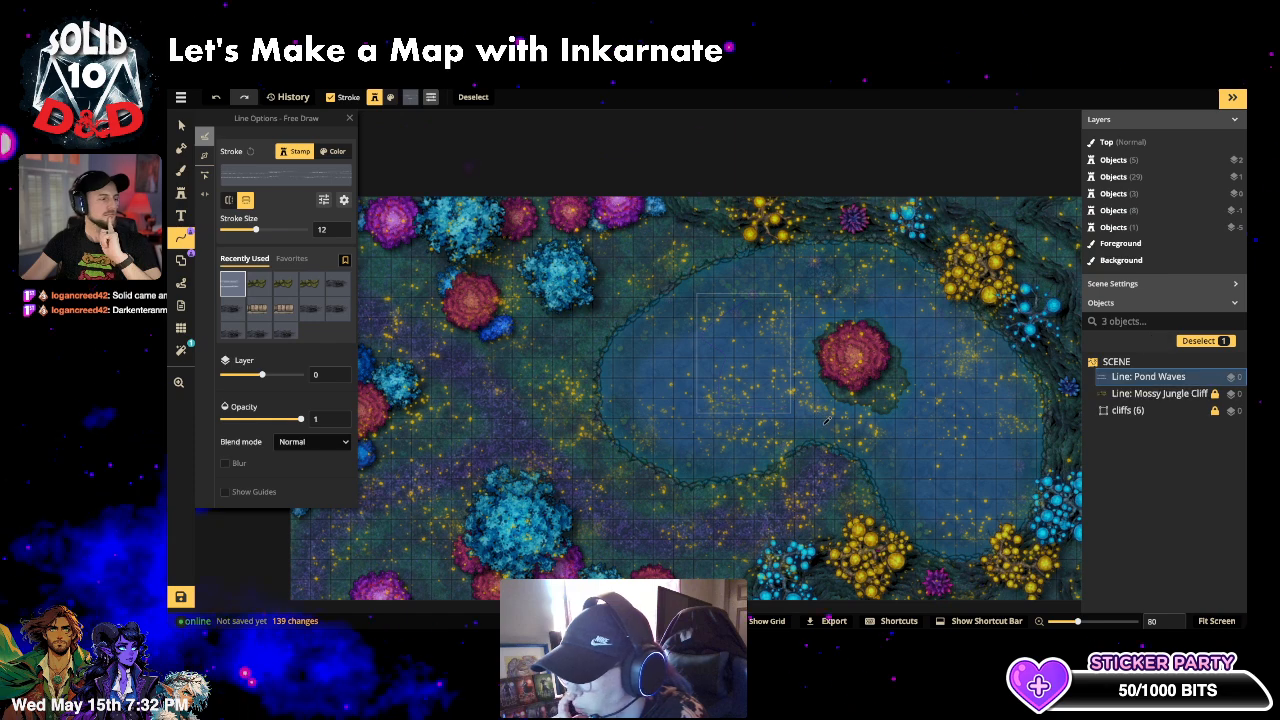
pyautogui.click(289, 231)
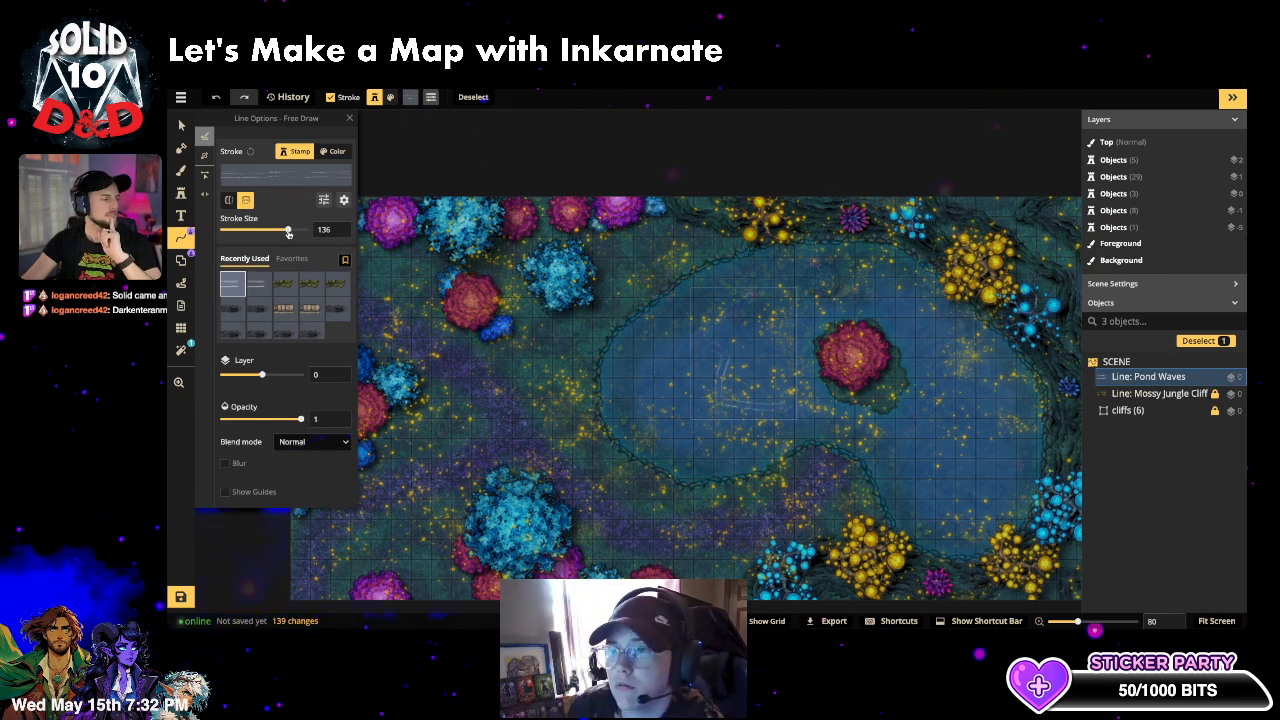
pyautogui.moveTo(289, 231); pyautogui.dragTo(308, 237)
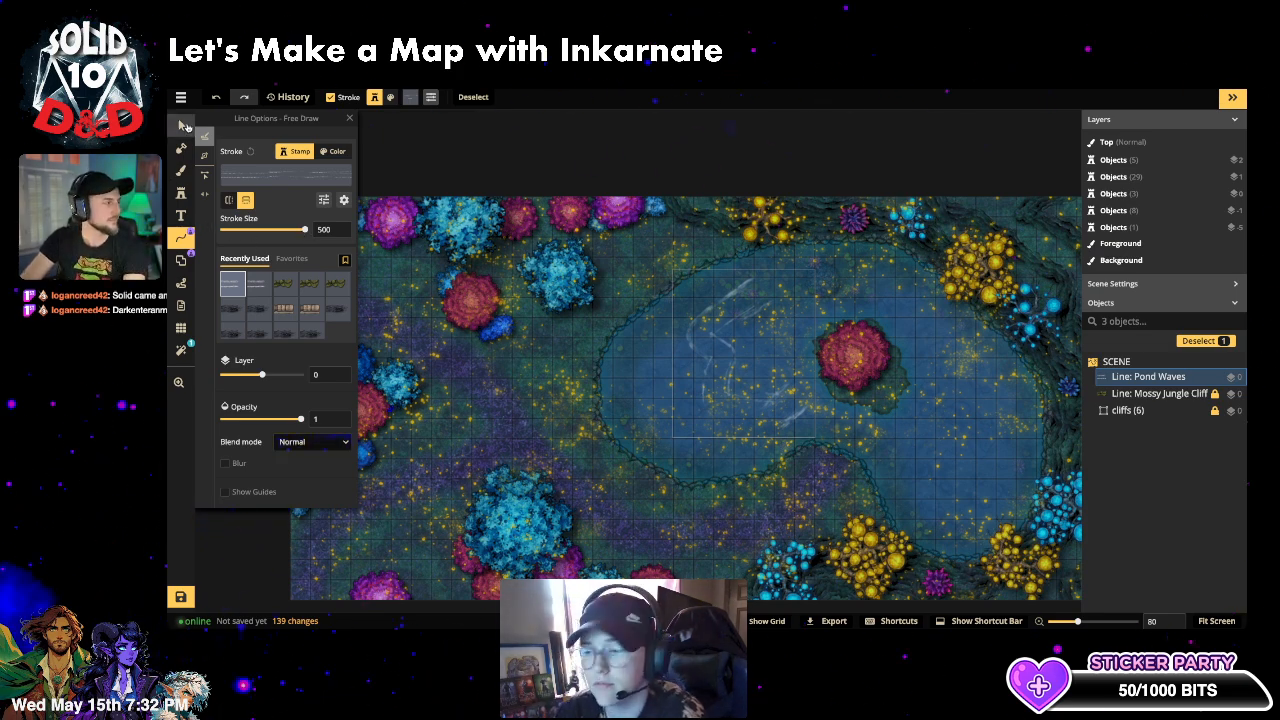
# - Remove the trial Pond Waves line and return to the Stamp tool
pyautogui.click(183, 124)
pyautogui.hotkey('ctrl', 'z')
pyautogui.hotkey('ctrl', 'z')
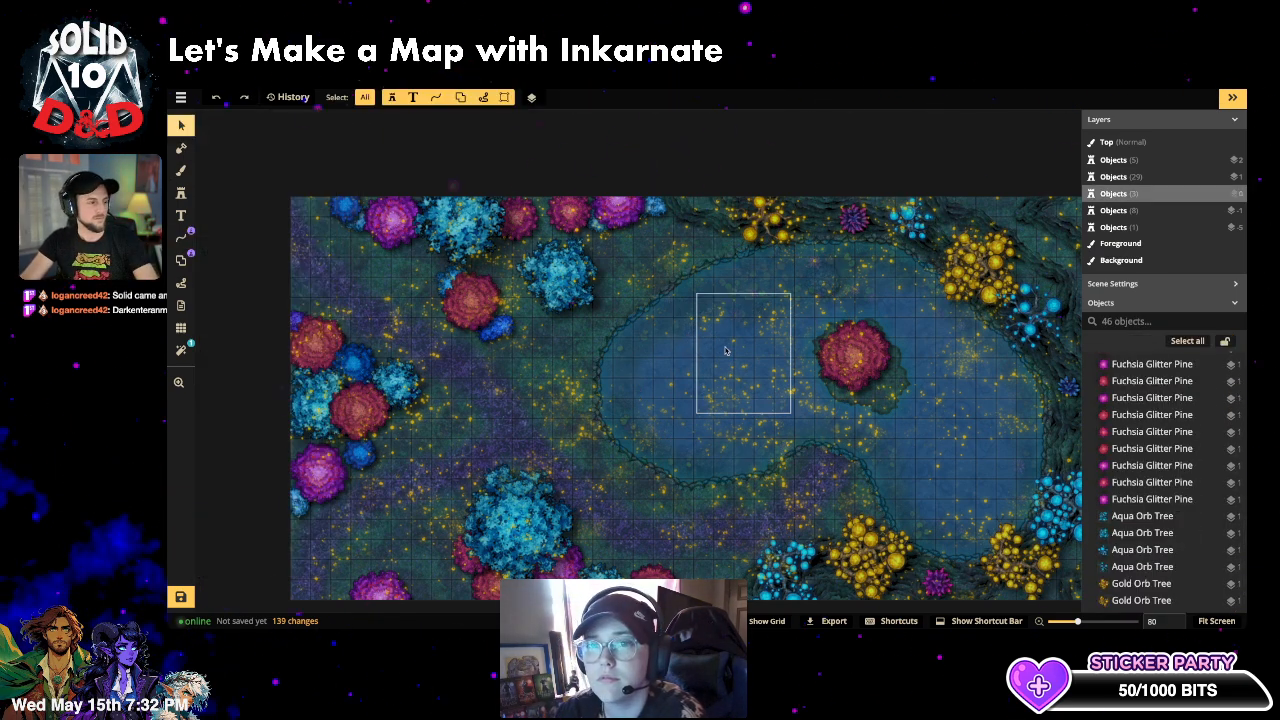
pyautogui.click(186, 195)
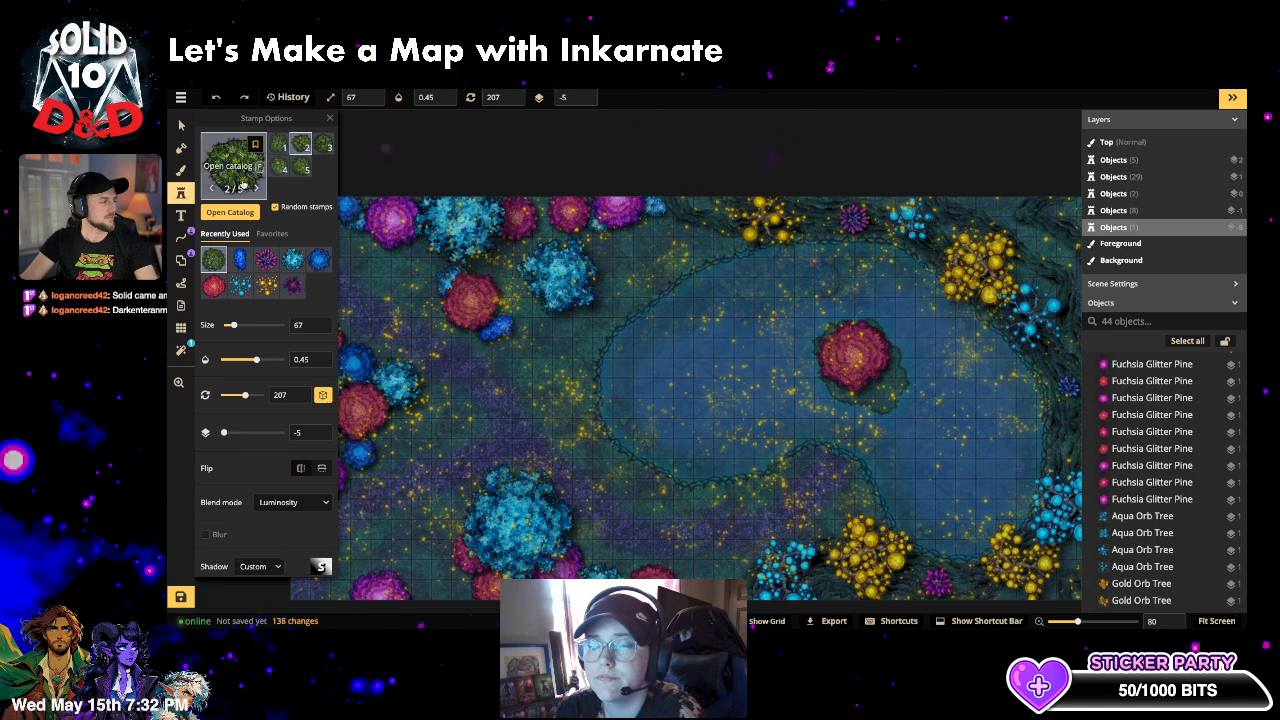
# - Pick the pale Jungle wave path for Free Draw lines from a 'water' catalog search
pyautogui.click(181, 237)
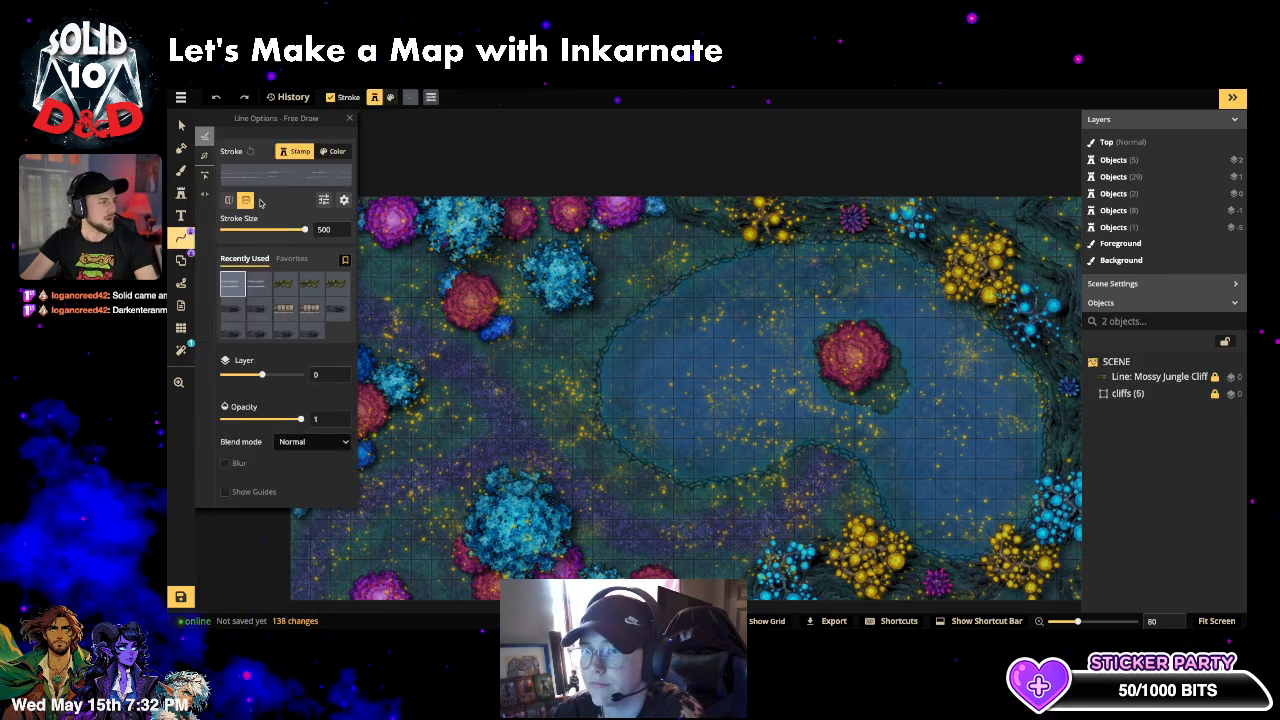
pyautogui.click(270, 182)
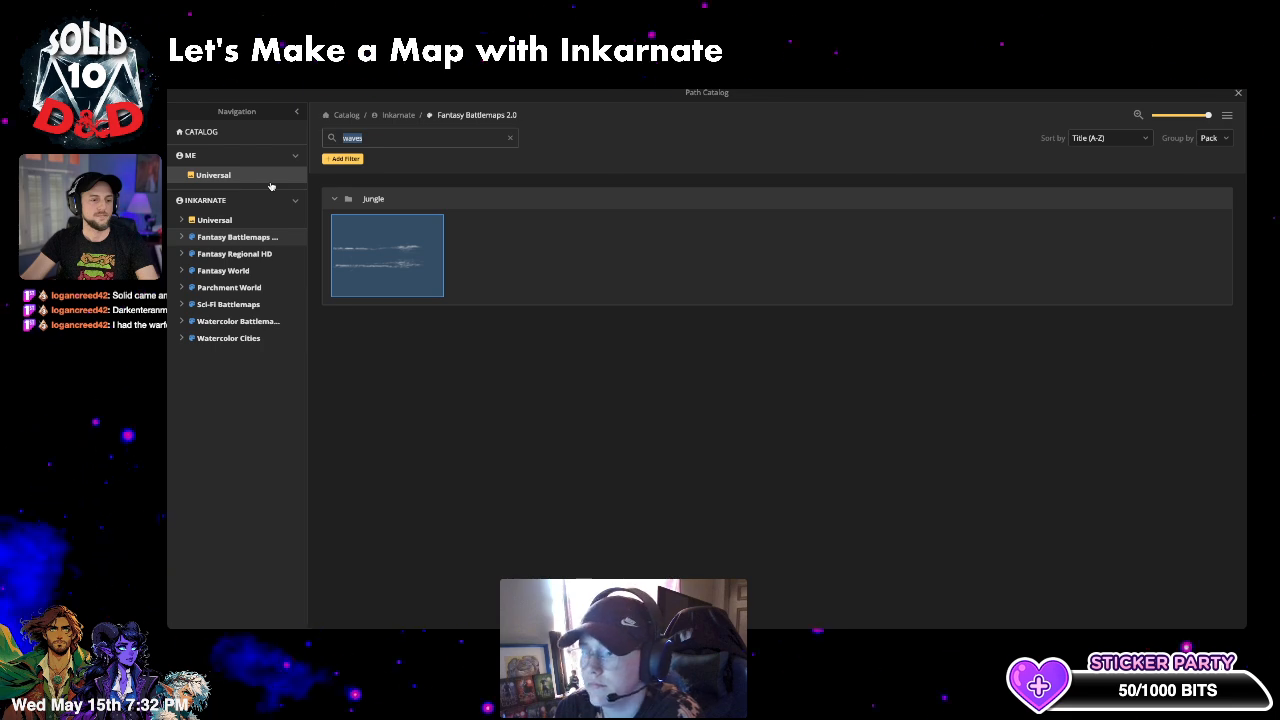
pyautogui.click(512, 137)
pyautogui.scroll(-5, 480, 337)
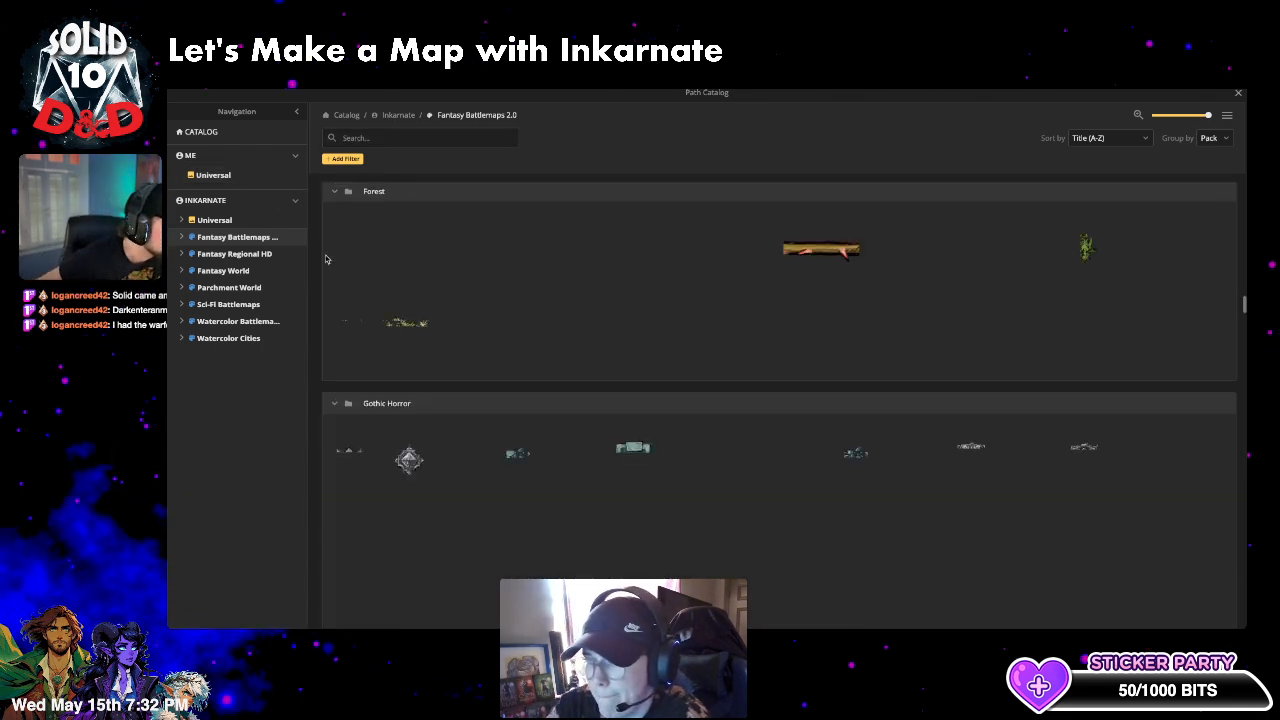
pyautogui.click(416, 137)
pyautogui.write('water')
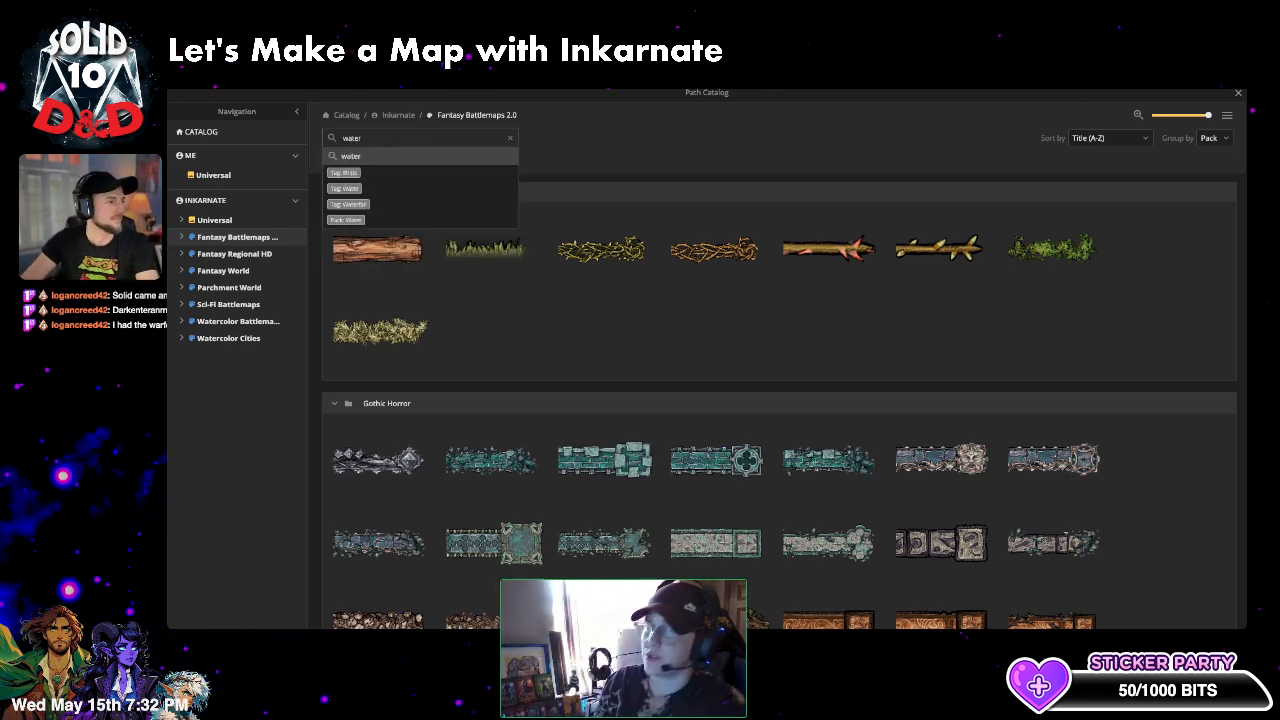
pyautogui.press('Return')
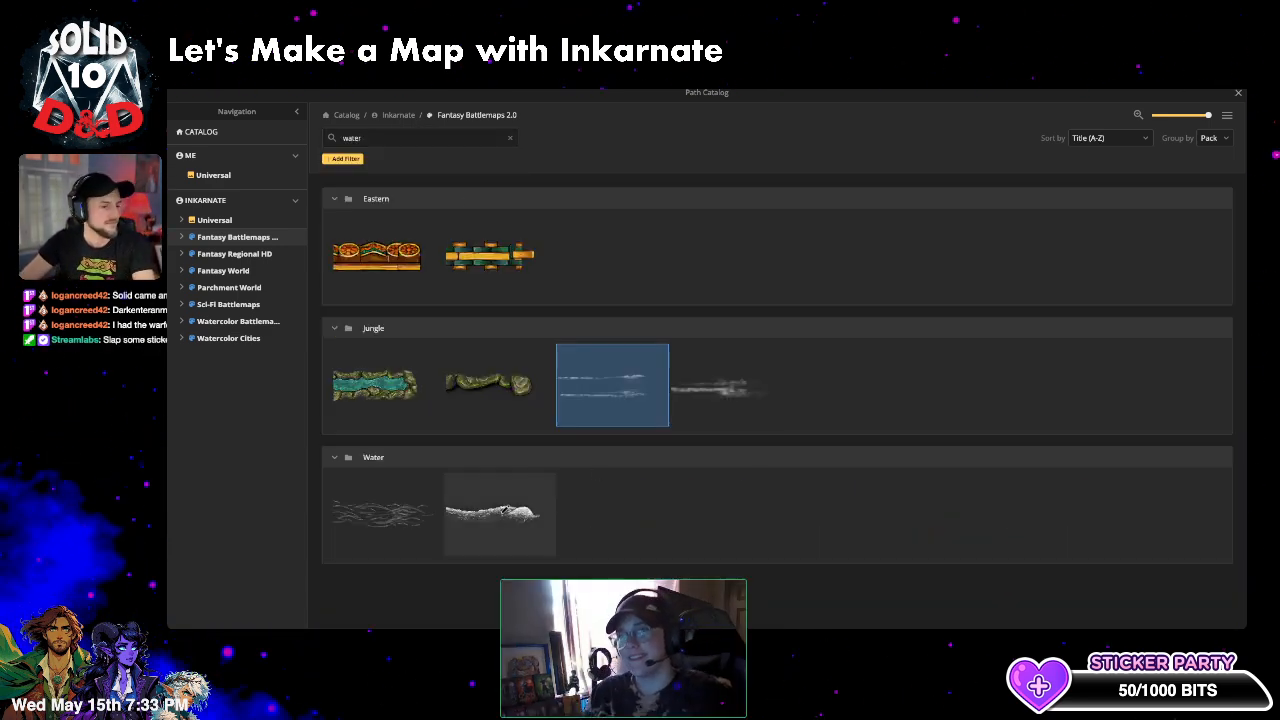
pyautogui.click(612, 385)
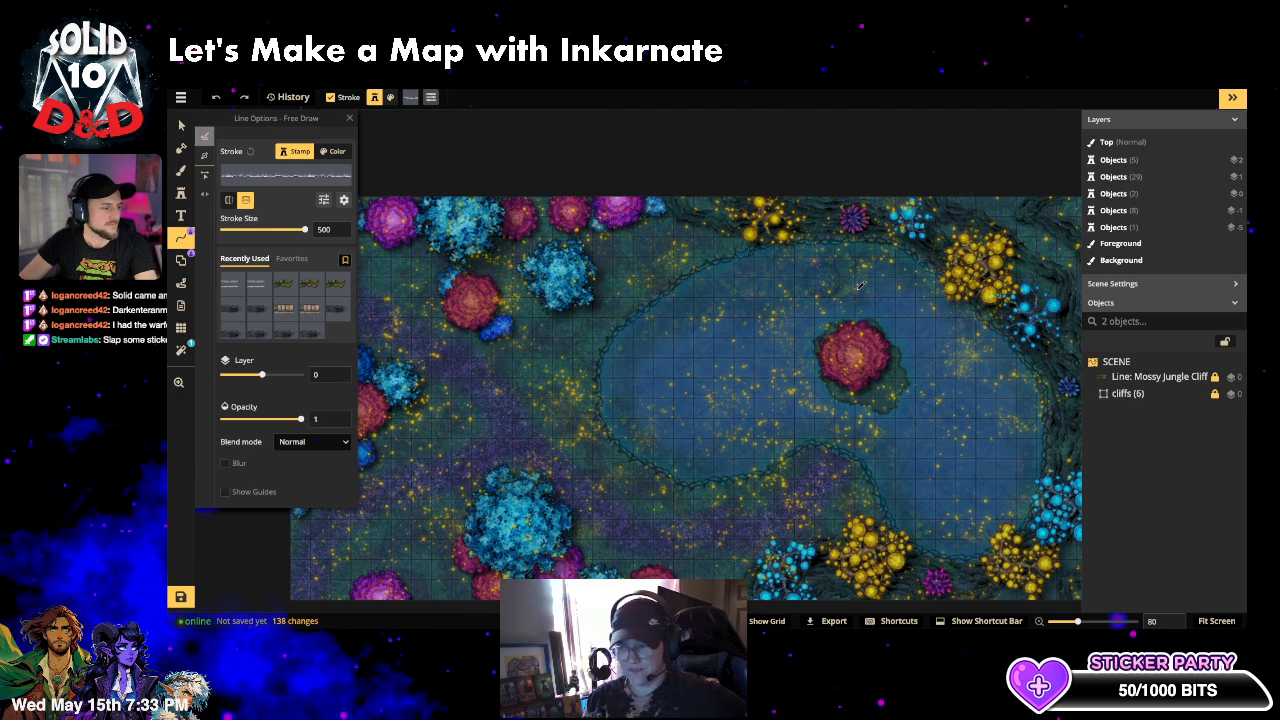
# - Set the wave line to 0.45 opacity and stroke size 22, undoing the test stroke
pyautogui.moveTo(256, 420); pyautogui.dragTo(268, 421)
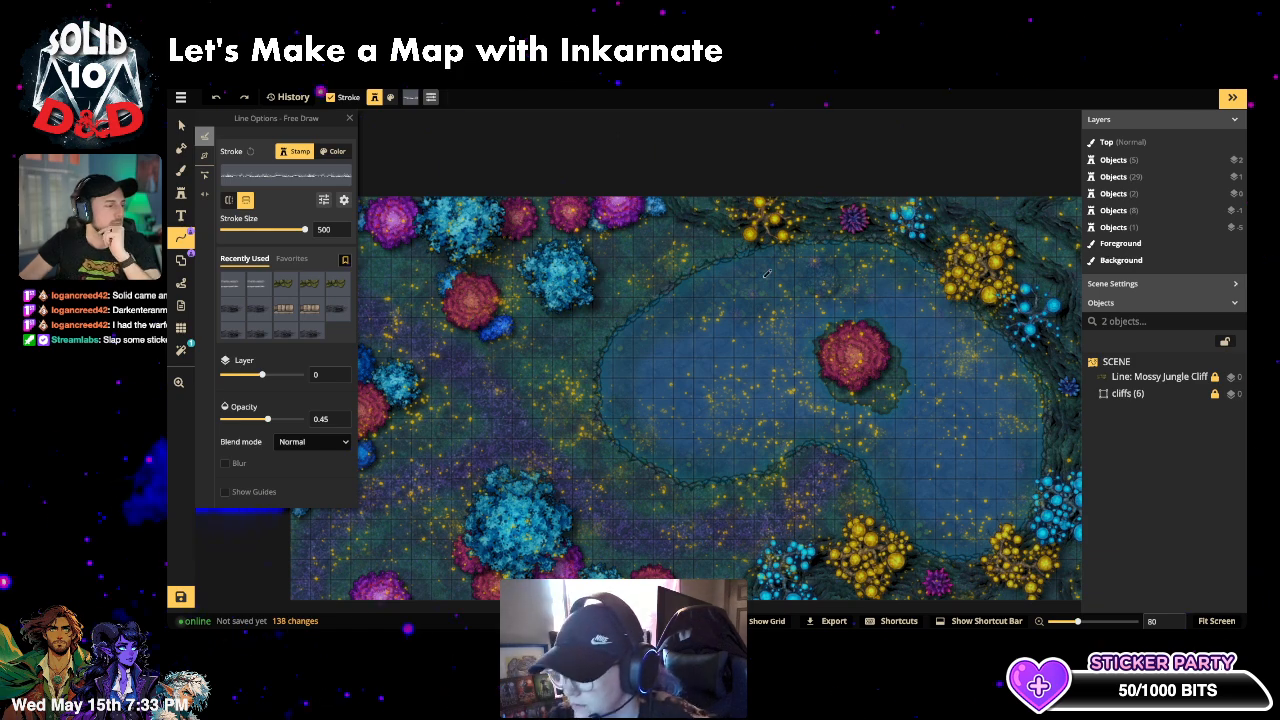
pyautogui.moveTo(830, 320)
pyautogui.mouseDown()
pyautogui.moveTo(757, 333)
pyautogui.moveTo(798, 383)
pyautogui.mouseUp()
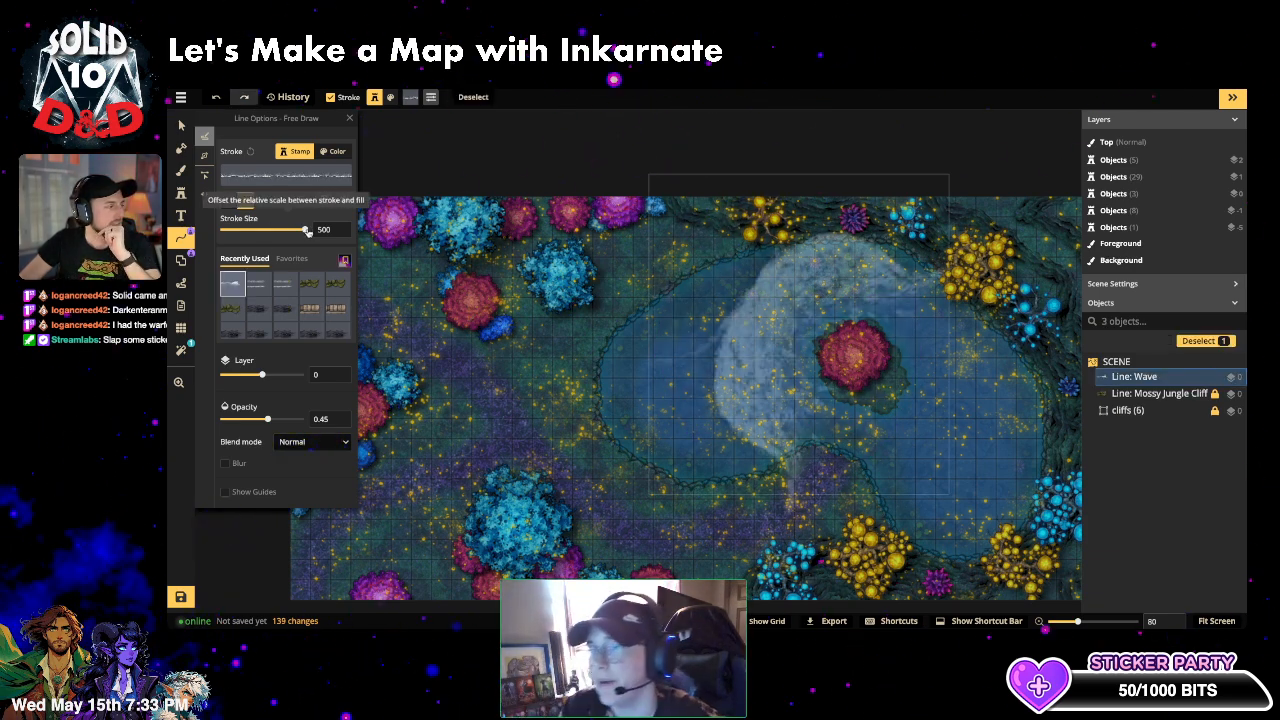
pyautogui.hotkey('ctrl', 'z')
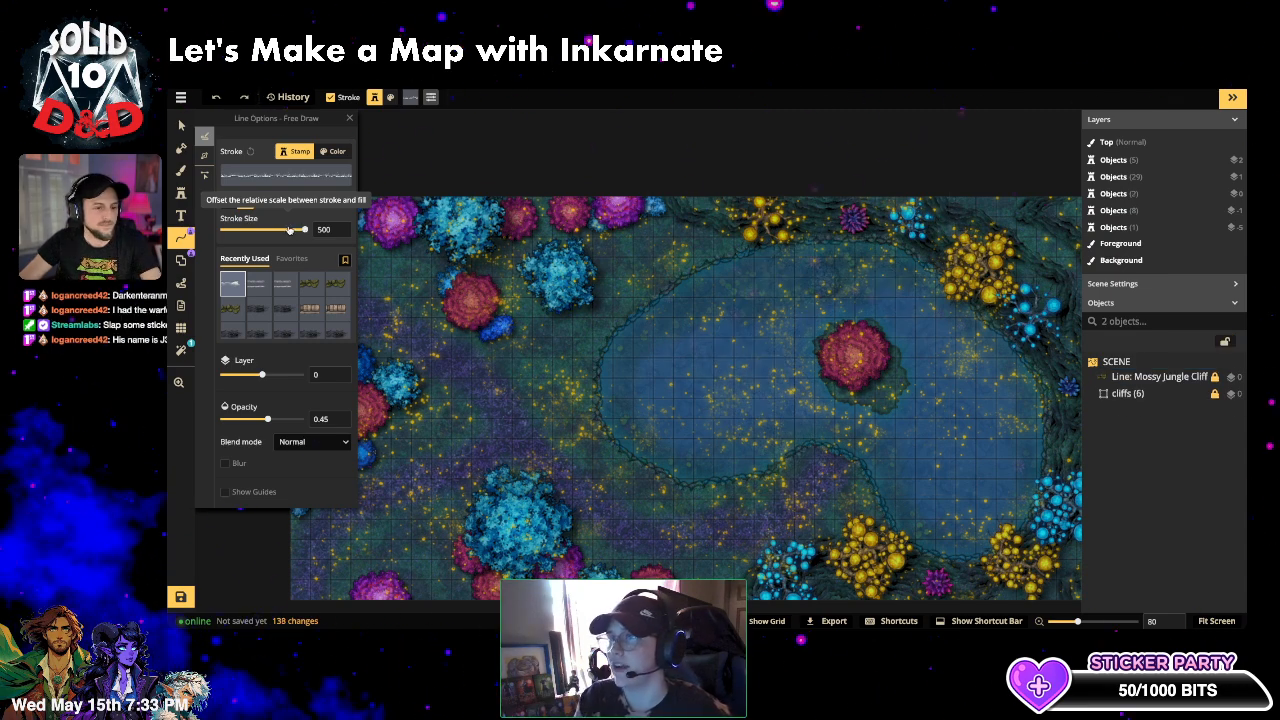
pyautogui.moveTo(281, 230); pyautogui.dragTo(261, 231)
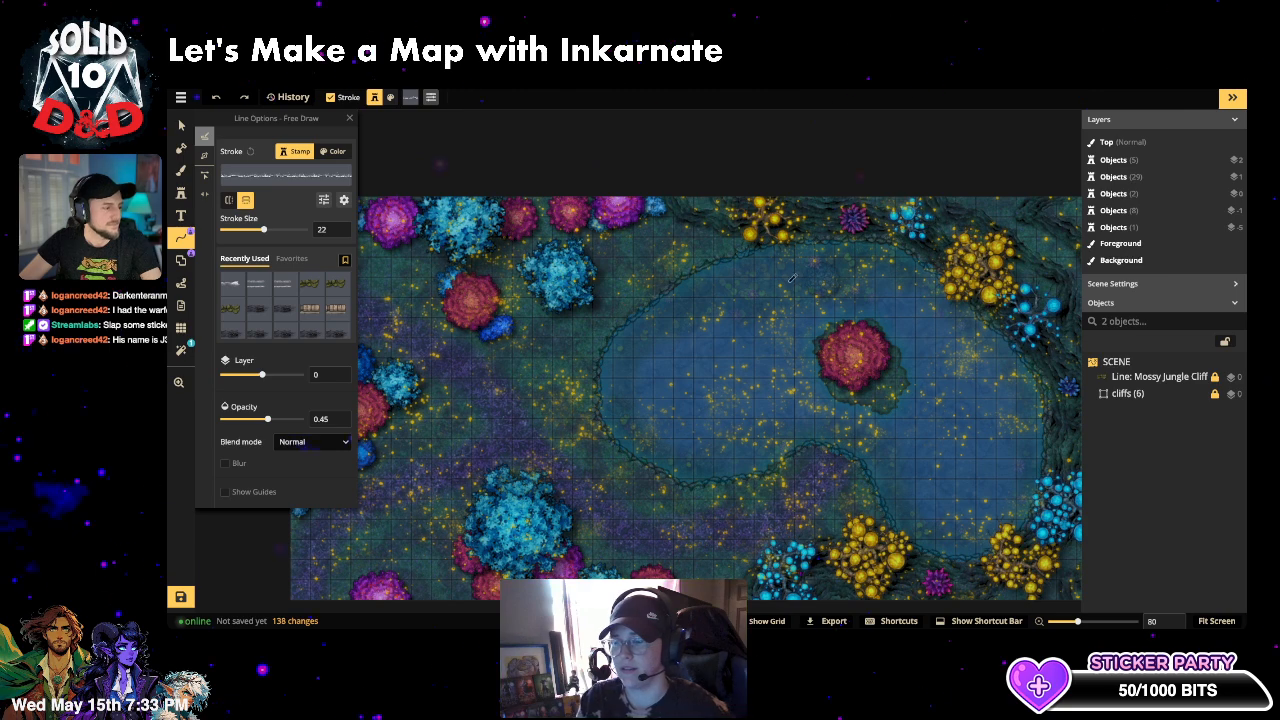
pyautogui.moveTo(728, 304); pyautogui.dragTo(664, 376)
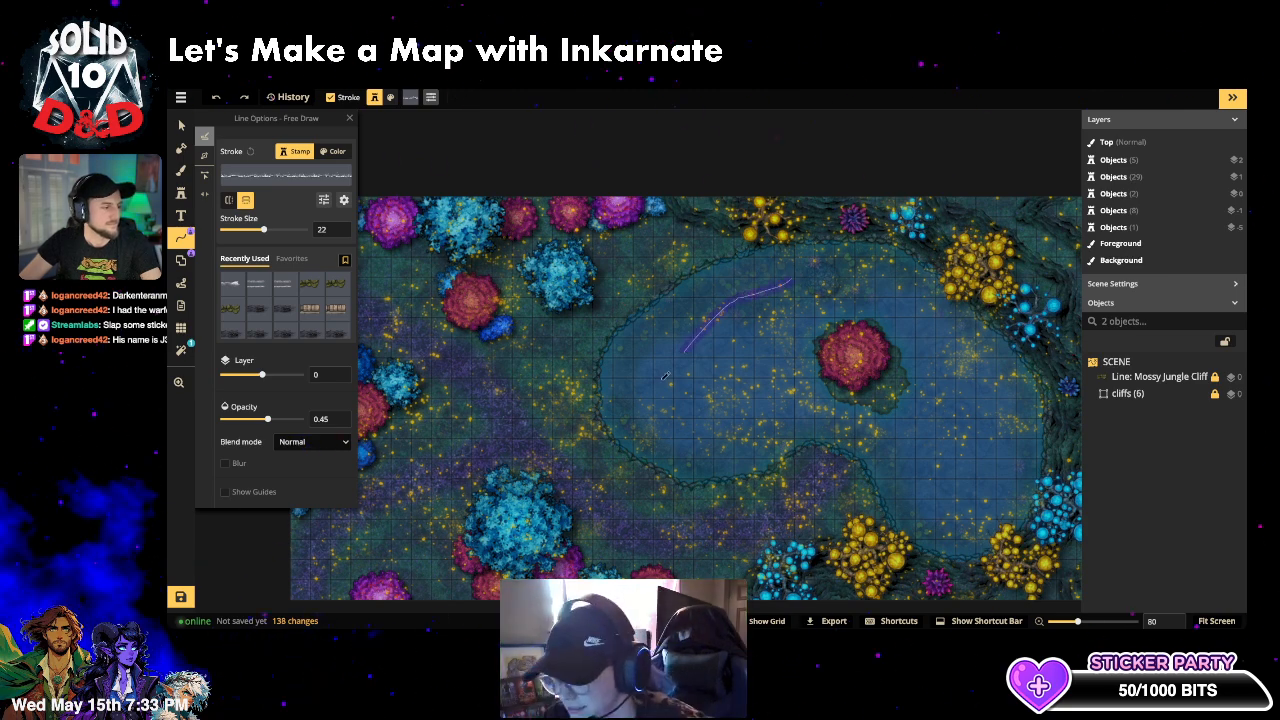
pyautogui.moveTo(684, 437); pyautogui.dragTo(826, 415)
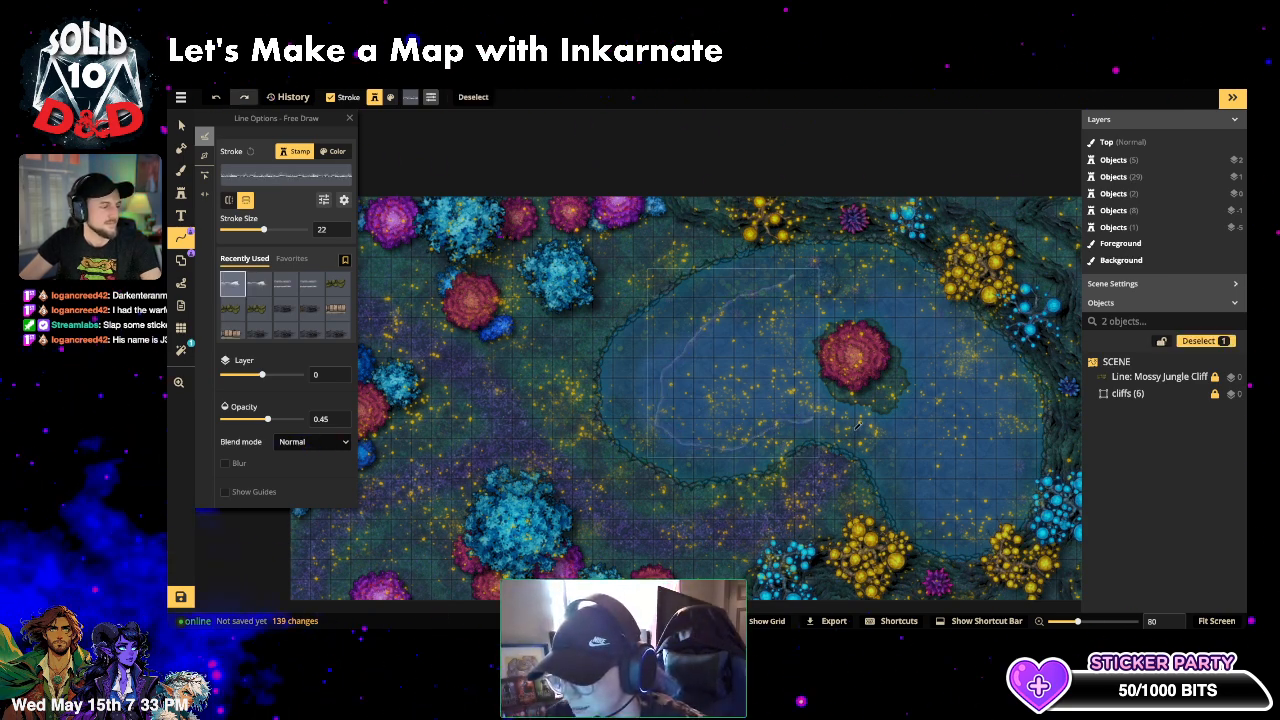
pyautogui.hotkey('ctrl', 'z')
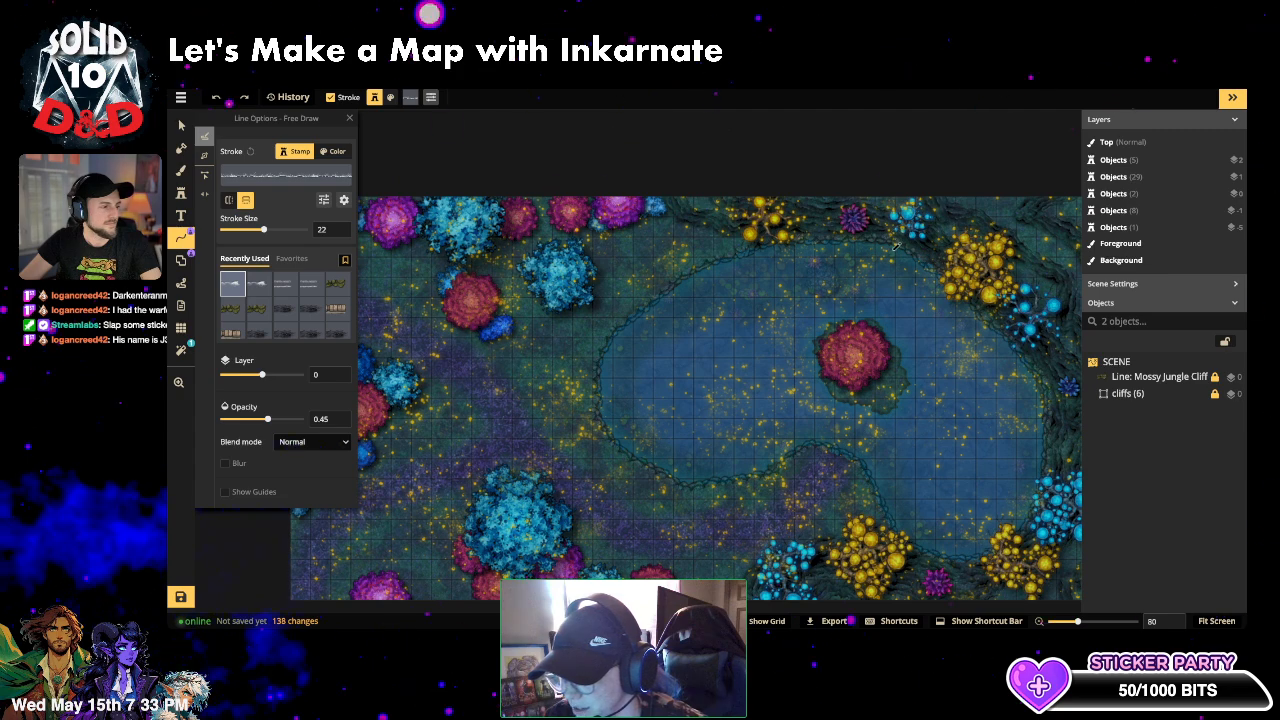
pyautogui.moveTo(896, 253)
pyautogui.mouseDown()
pyautogui.moveTo(852, 242)
pyautogui.moveTo(760, 258)
pyautogui.moveTo(675, 296)
pyautogui.mouseUp()
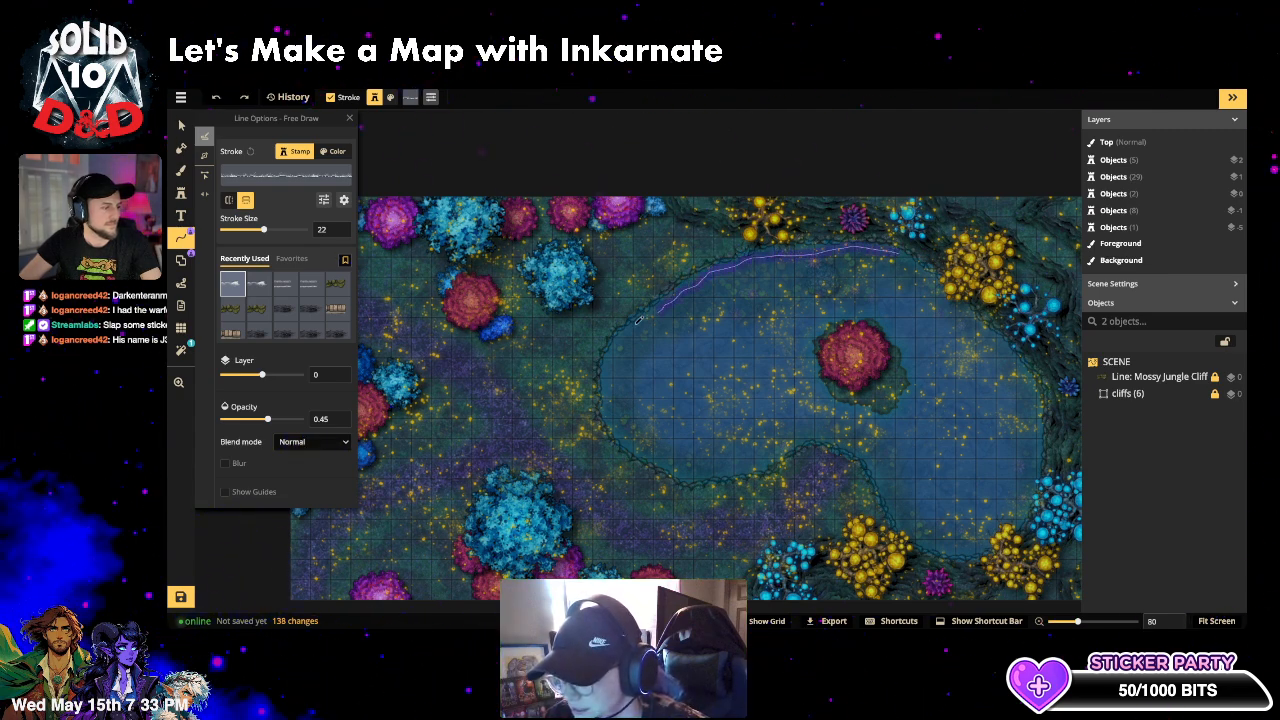
pyautogui.moveTo(618, 351)
pyautogui.mouseDown()
pyautogui.moveTo(634, 452)
pyautogui.moveTo(667, 465)
pyautogui.moveTo(727, 471)
pyautogui.moveTo(830, 430)
pyautogui.moveTo(874, 458)
pyautogui.mouseUp()
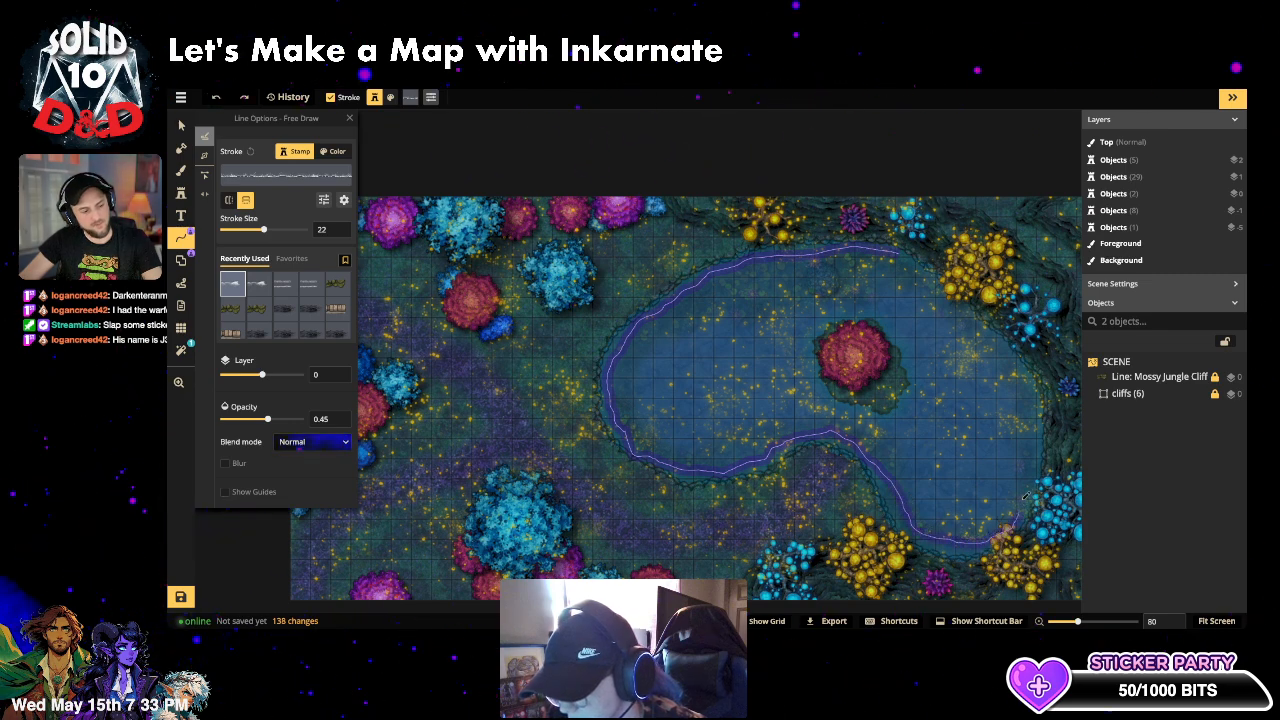
pyautogui.moveTo(1024, 497); pyautogui.dragTo(1030, 462)
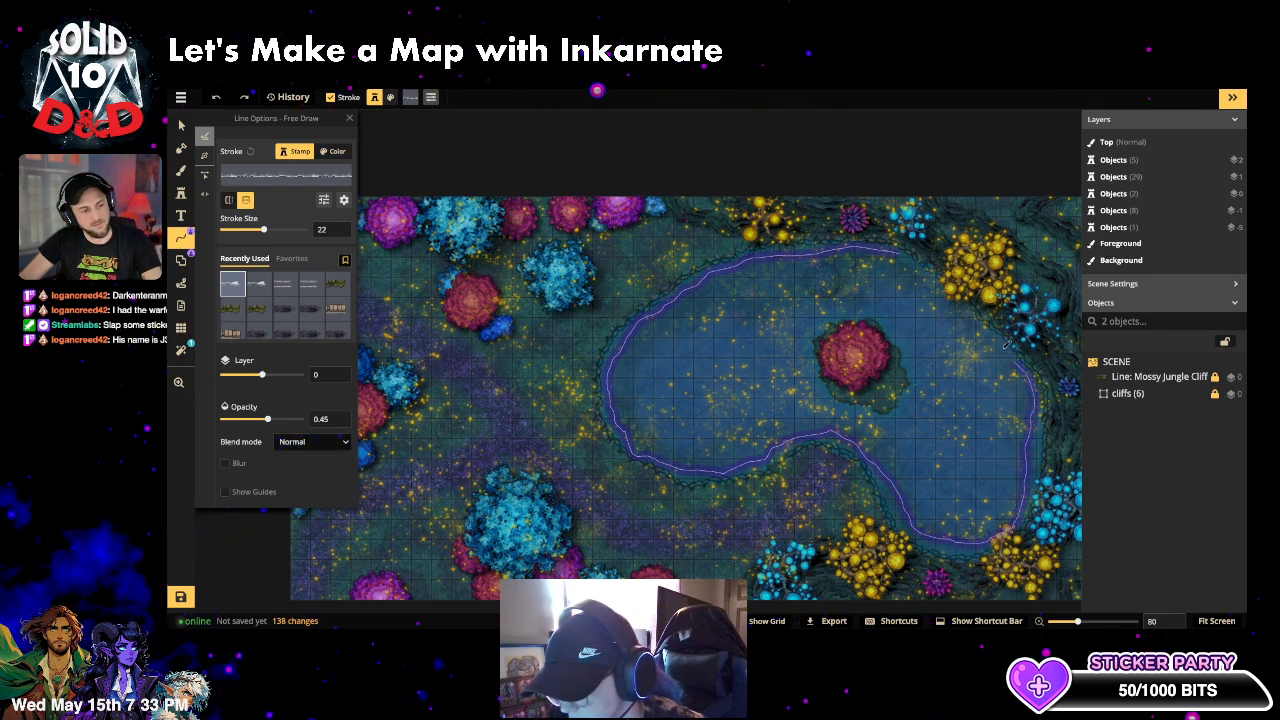
pyautogui.moveTo(970, 318); pyautogui.dragTo(912, 262)
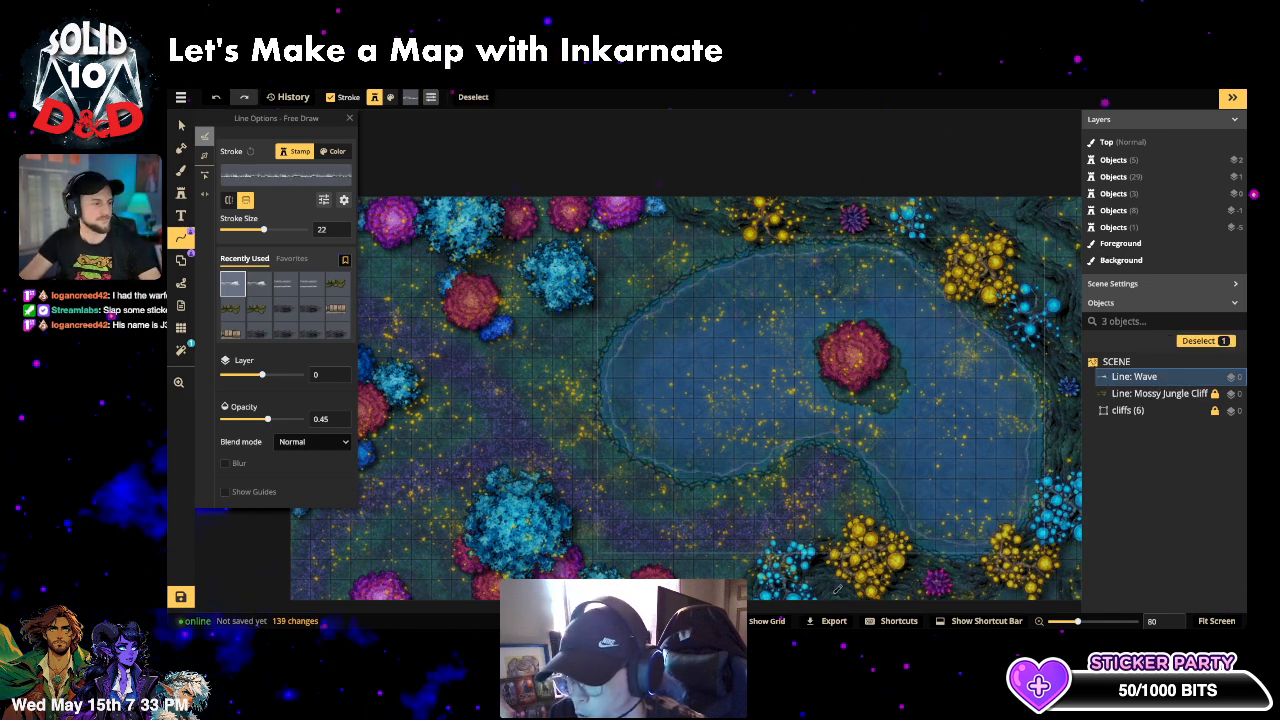
pyautogui.hotkey('ctrl', 'z')
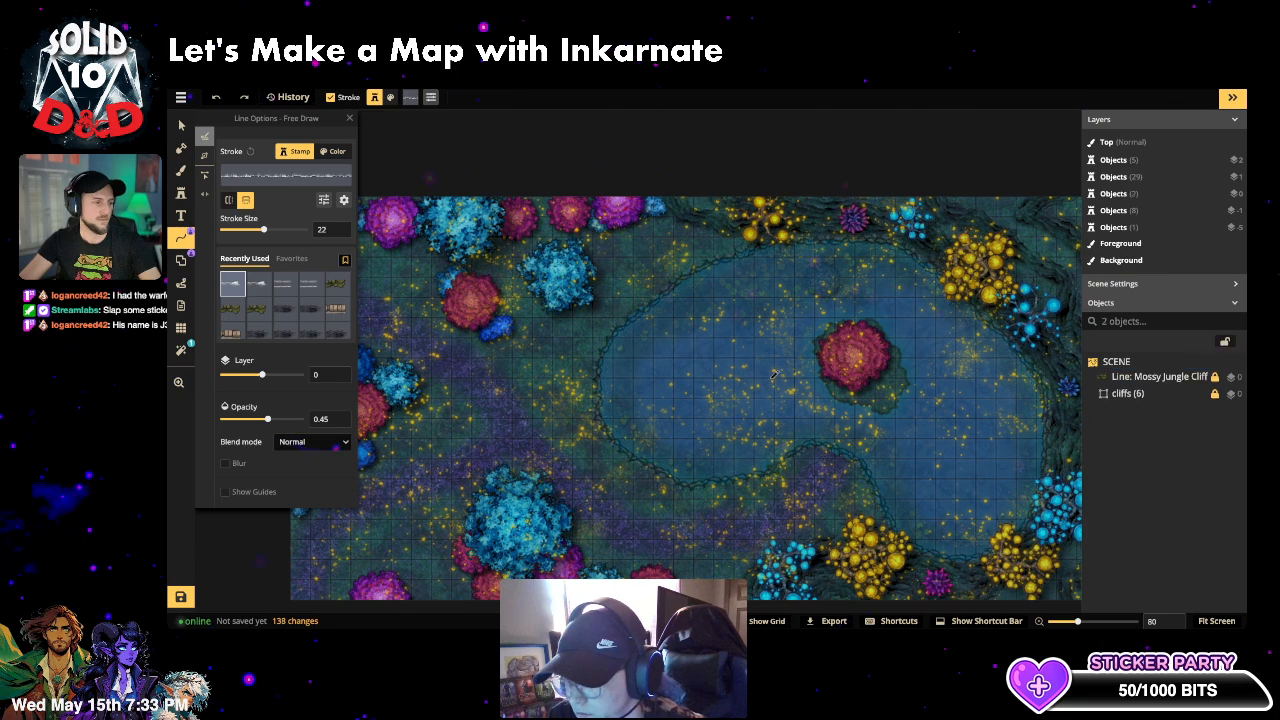
pyautogui.moveTo(701, 281); pyautogui.dragTo(700, 283)
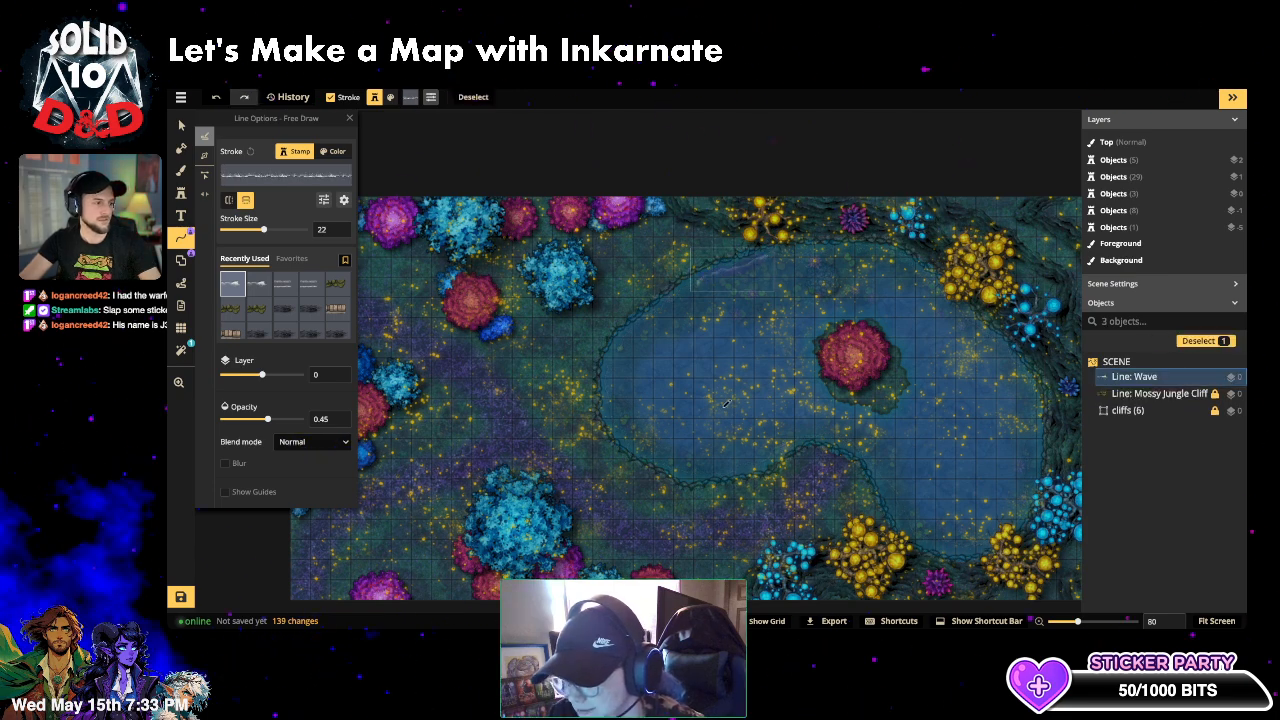
pyautogui.moveTo(630, 353); pyautogui.dragTo(628, 359)
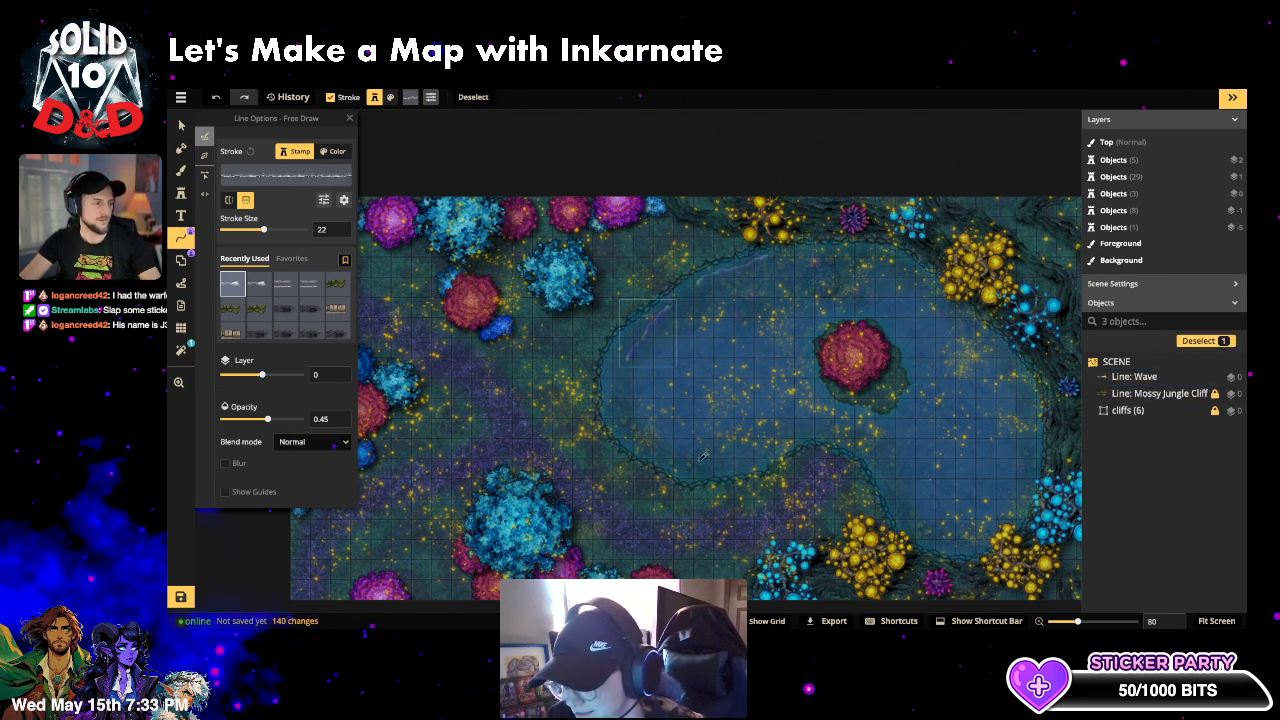
pyautogui.moveTo(733, 290); pyautogui.dragTo(690, 341)
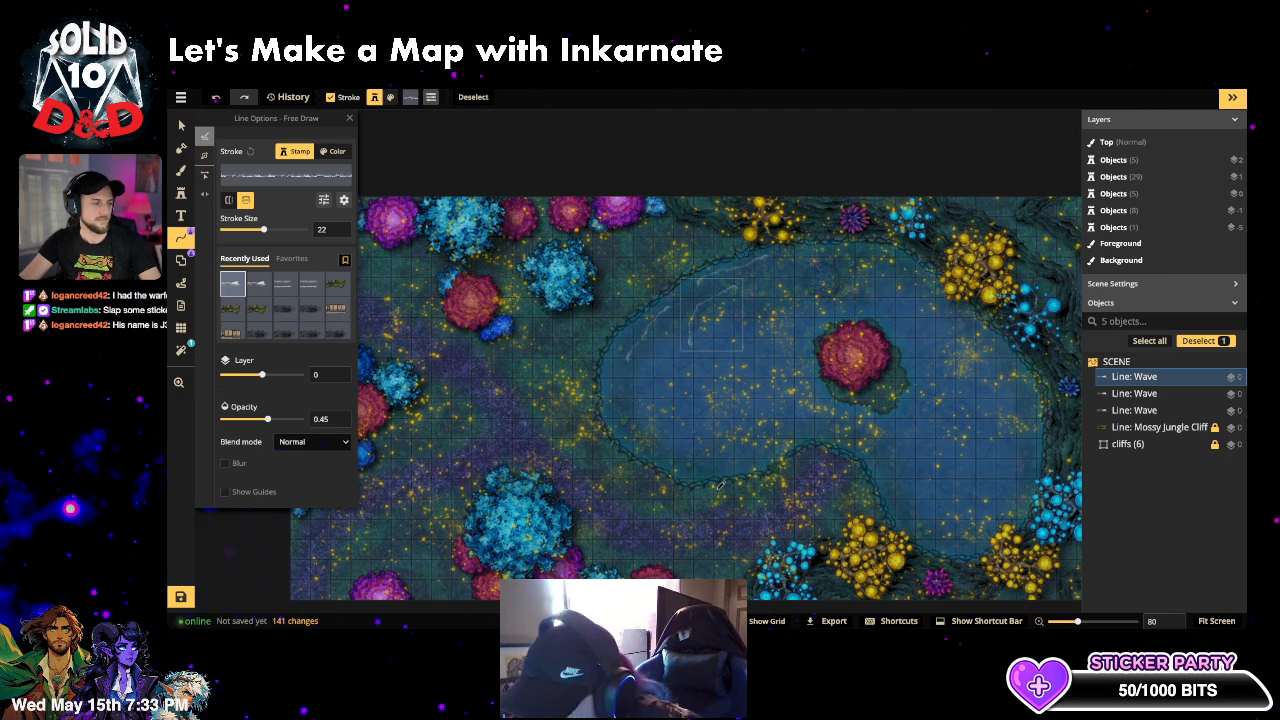
pyautogui.hotkey('ctrl', 'z')
pyautogui.hotkey('ctrl', 'z')
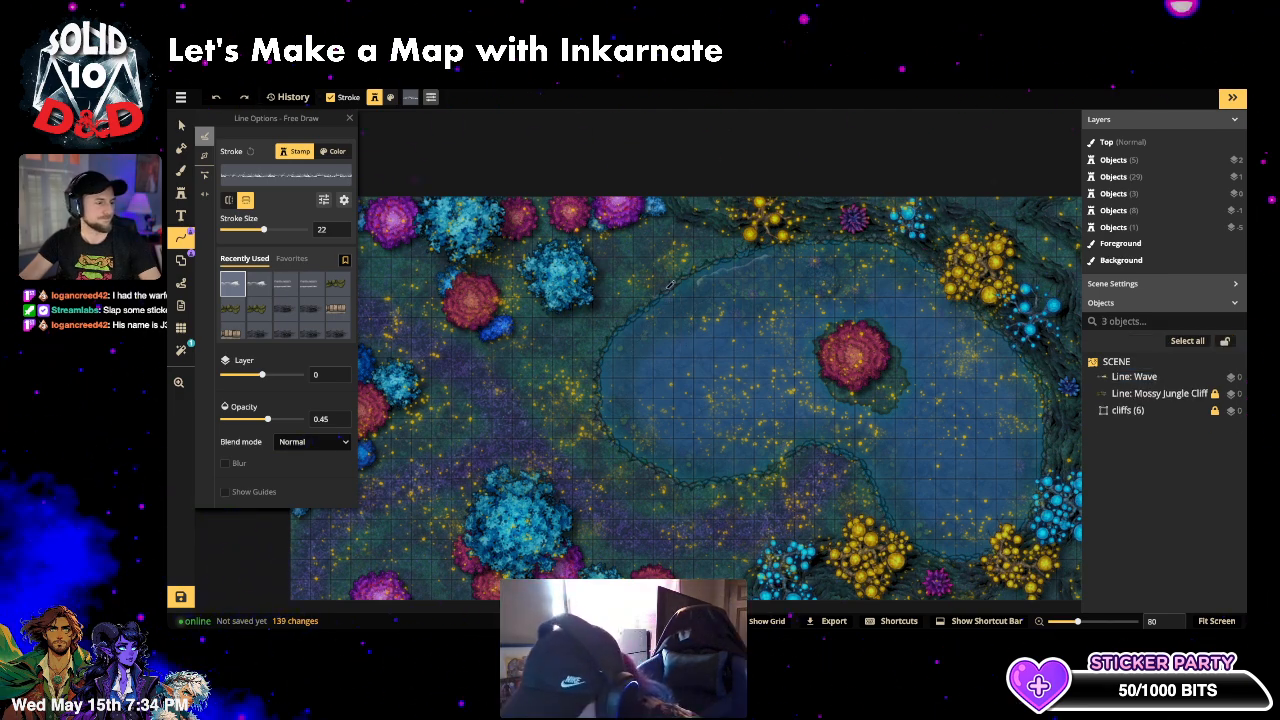
pyautogui.hotkey('ctrl', 'z')
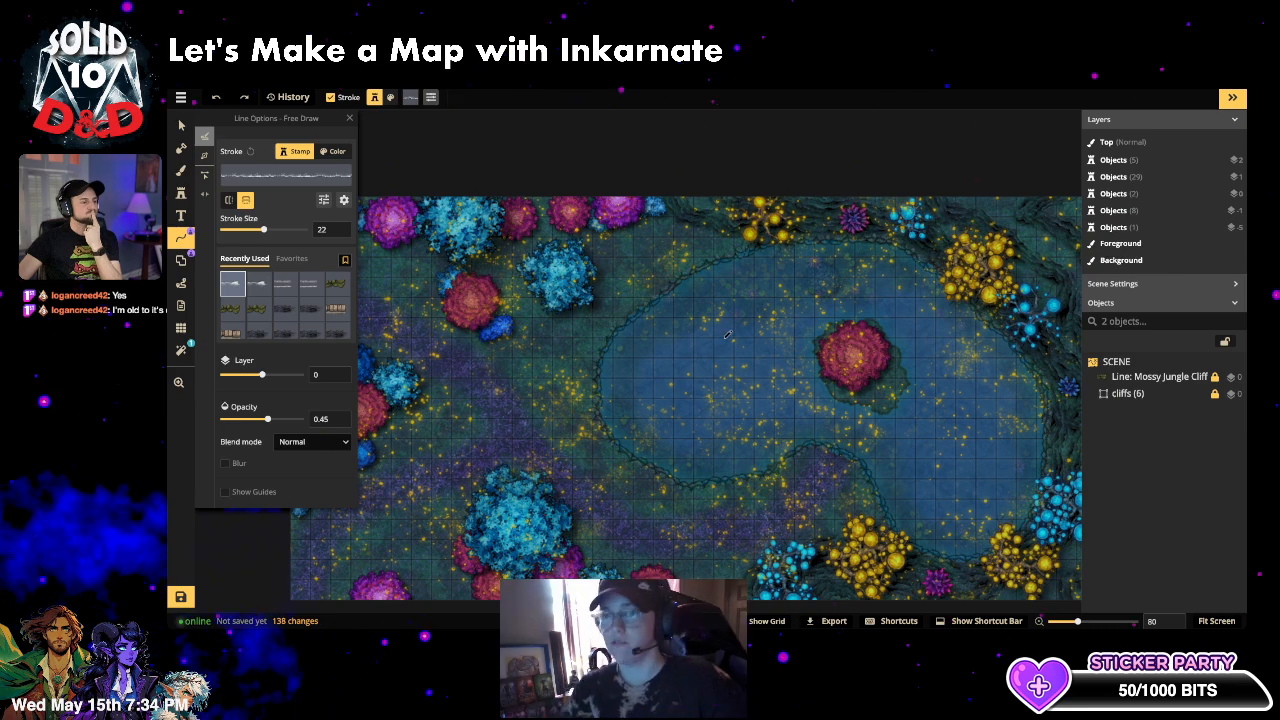
# - Draw a wave stroke inside the lake, try stroke size 9, then undo the size change
pyautogui.scroll(2, 802, 304)
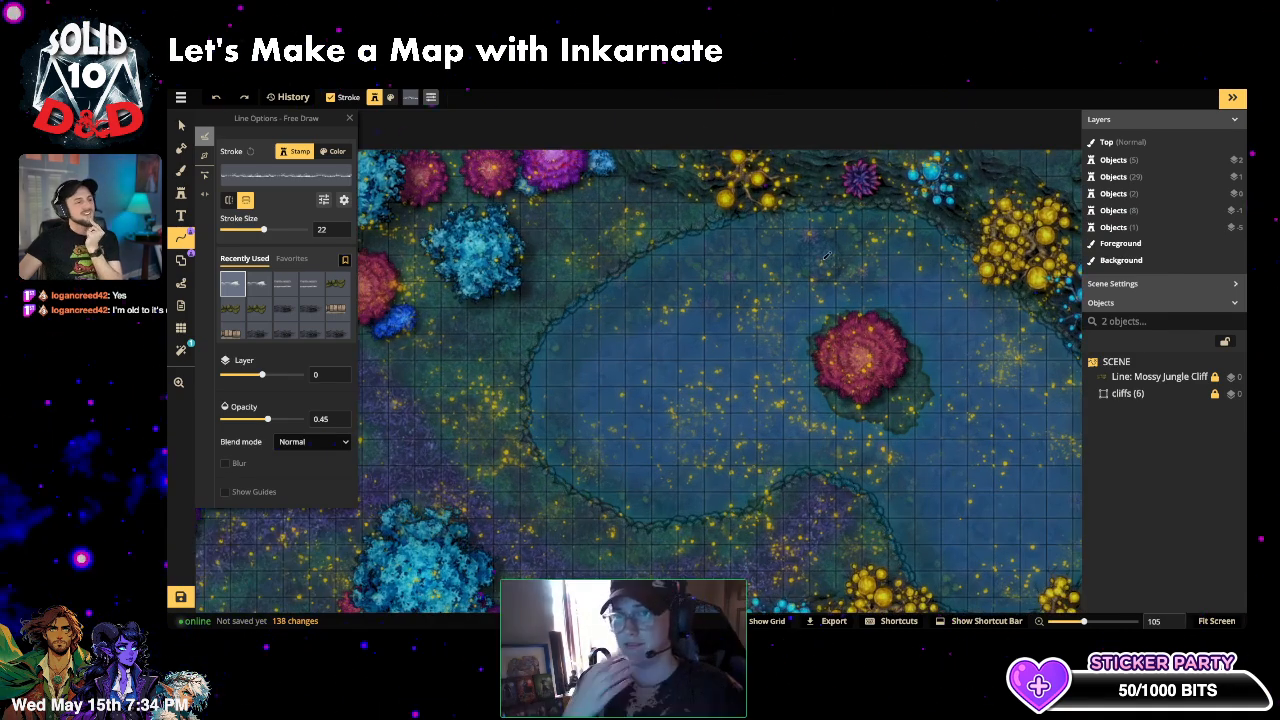
pyautogui.moveTo(815, 253)
pyautogui.mouseDown()
pyautogui.moveTo(706, 350)
pyautogui.moveTo(674, 402)
pyautogui.mouseUp()
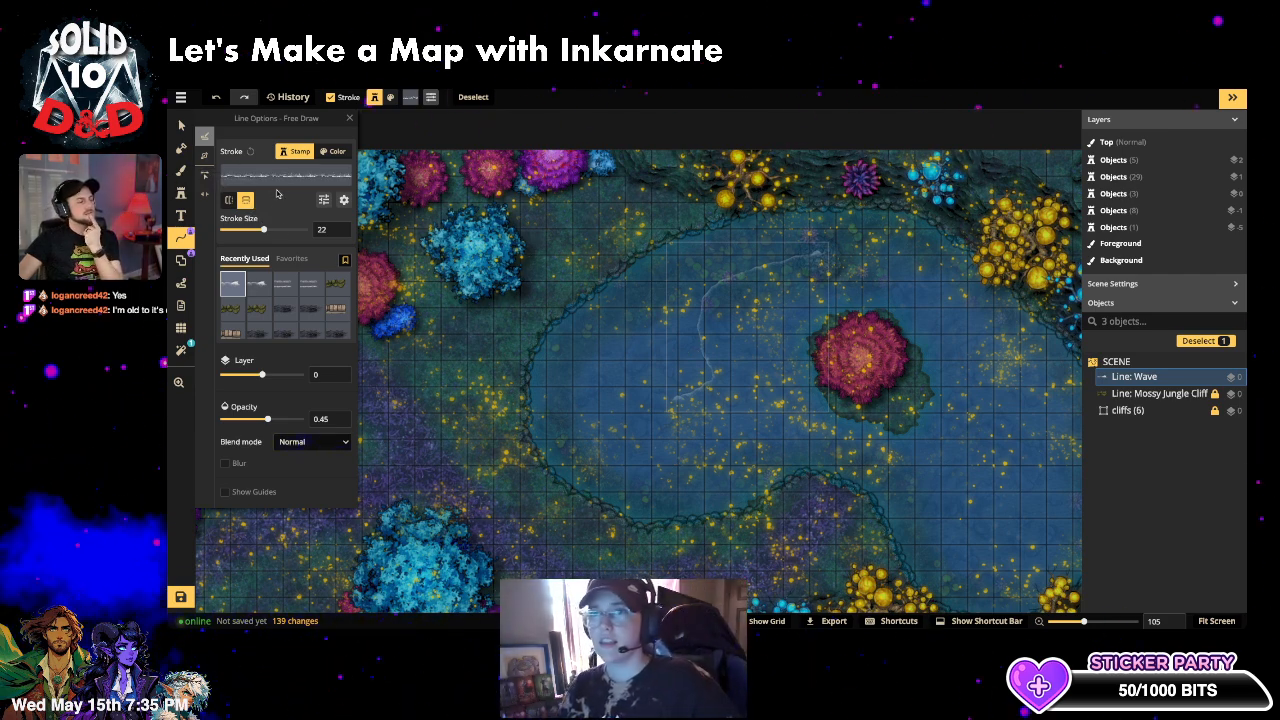
pyautogui.click(252, 230)
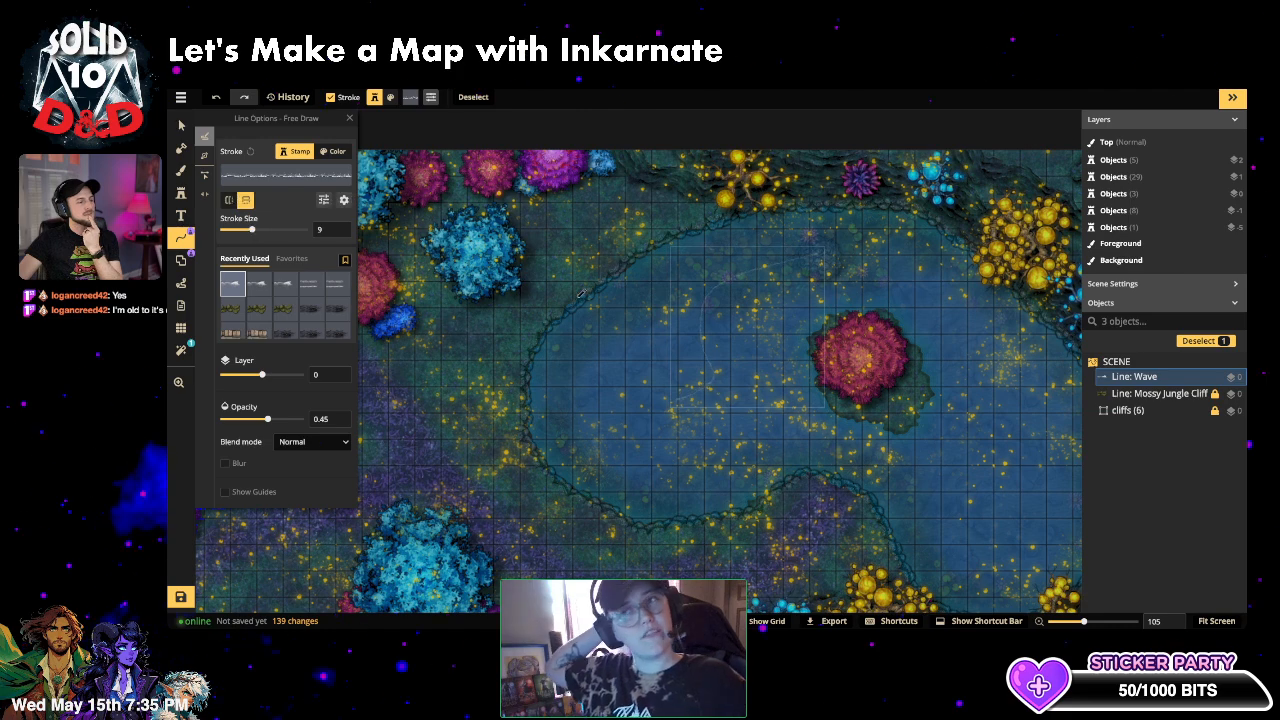
pyautogui.scroll(2, 668, 288)
pyautogui.scroll(3, 740, 360)
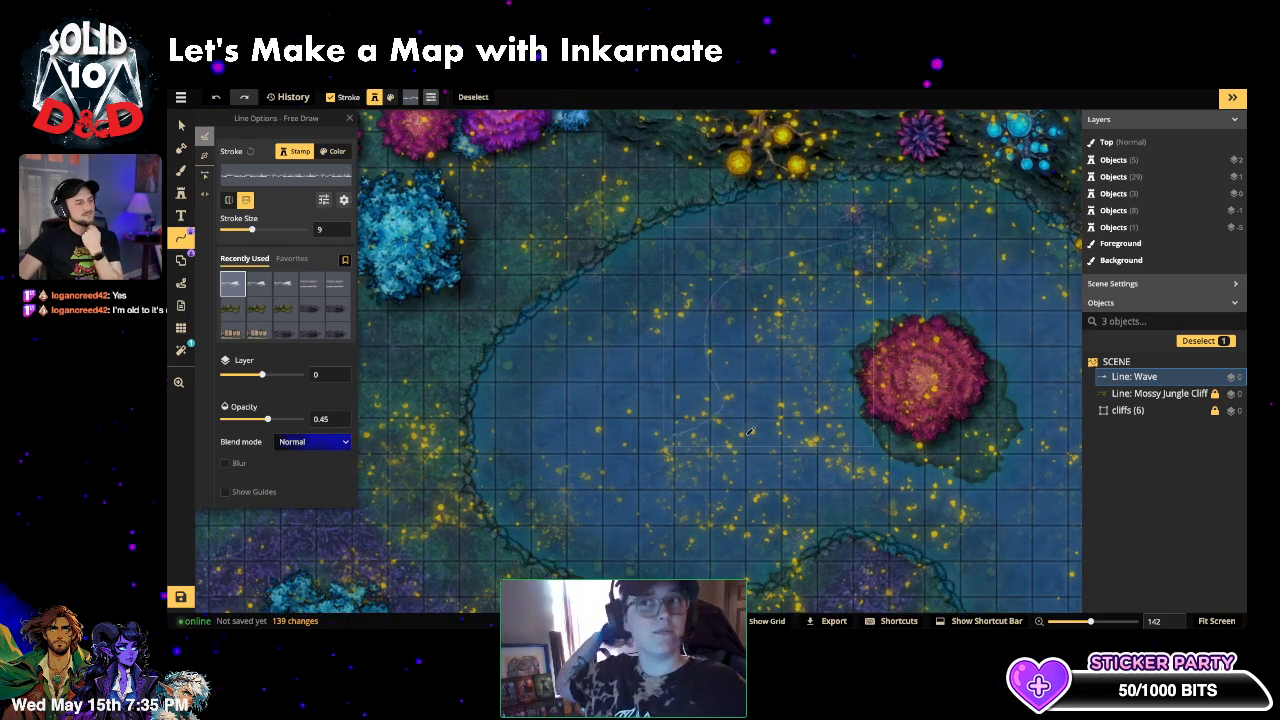
pyautogui.hotkey('ctrl', 'z')
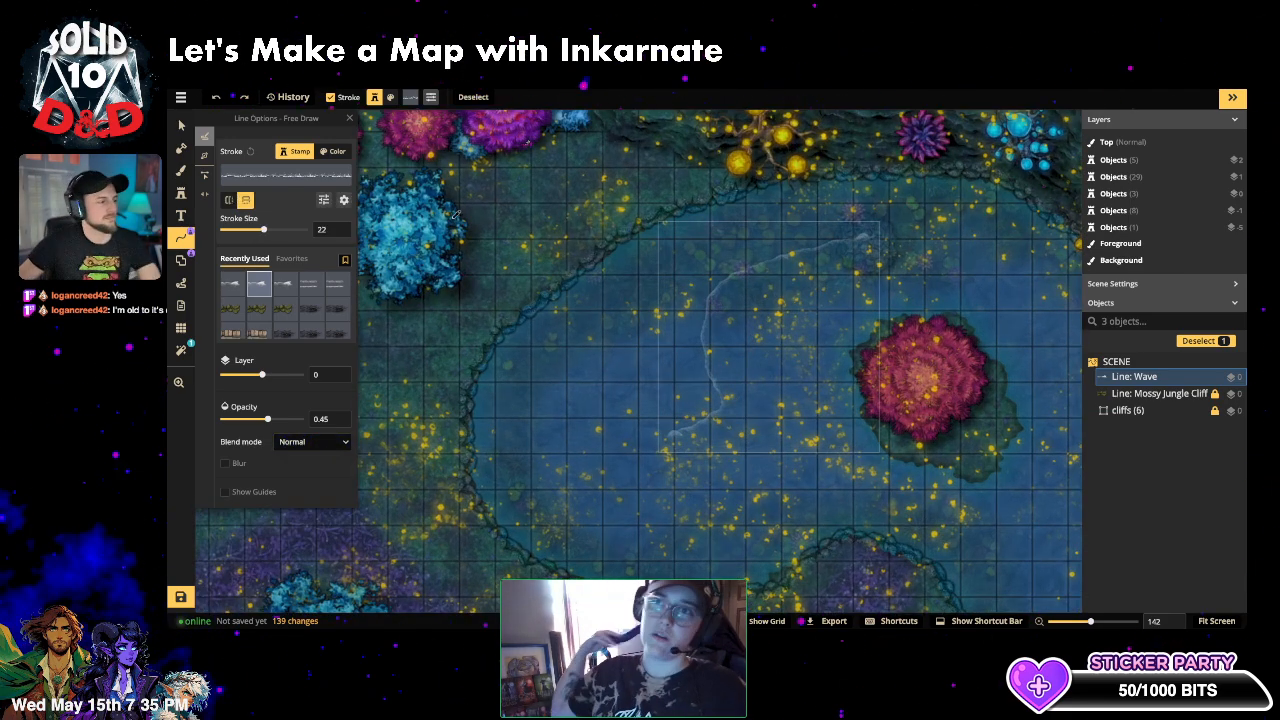
# - Delete the wave line from the lake and return to freehand path drawing
pyautogui.click(181, 126)
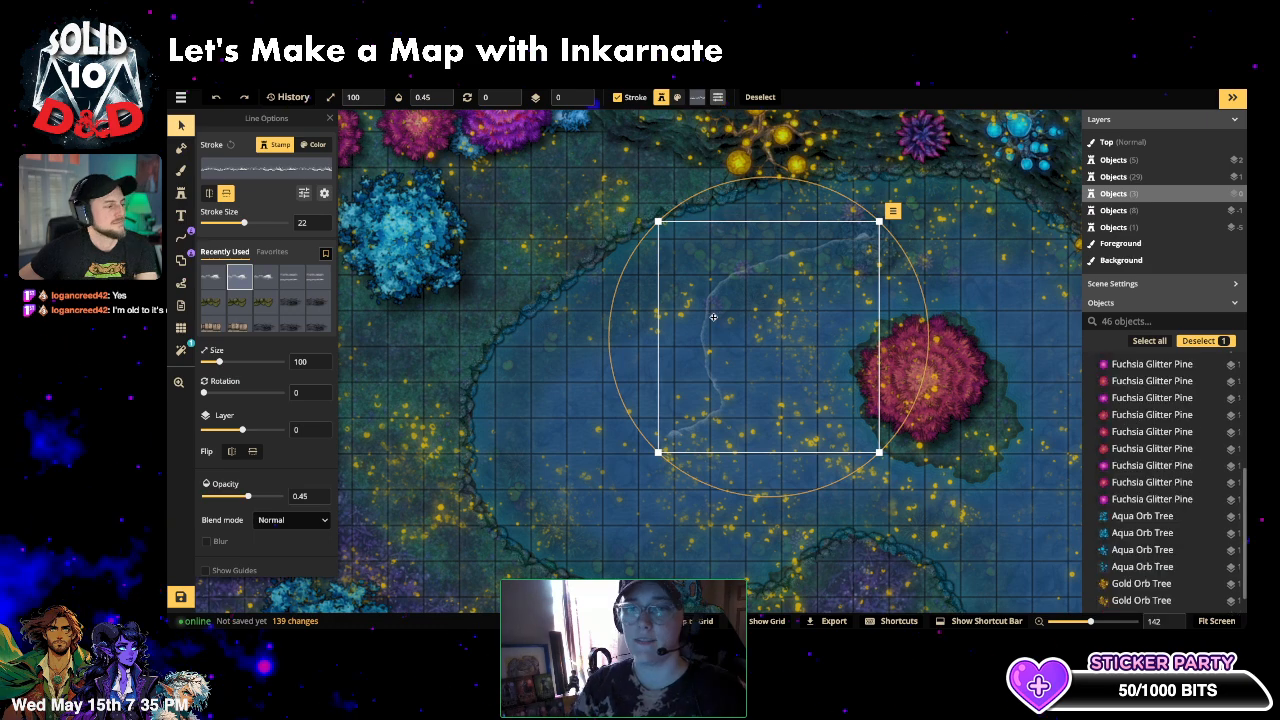
pyautogui.press('Delete')
pyautogui.scroll(-5, 677, 375)
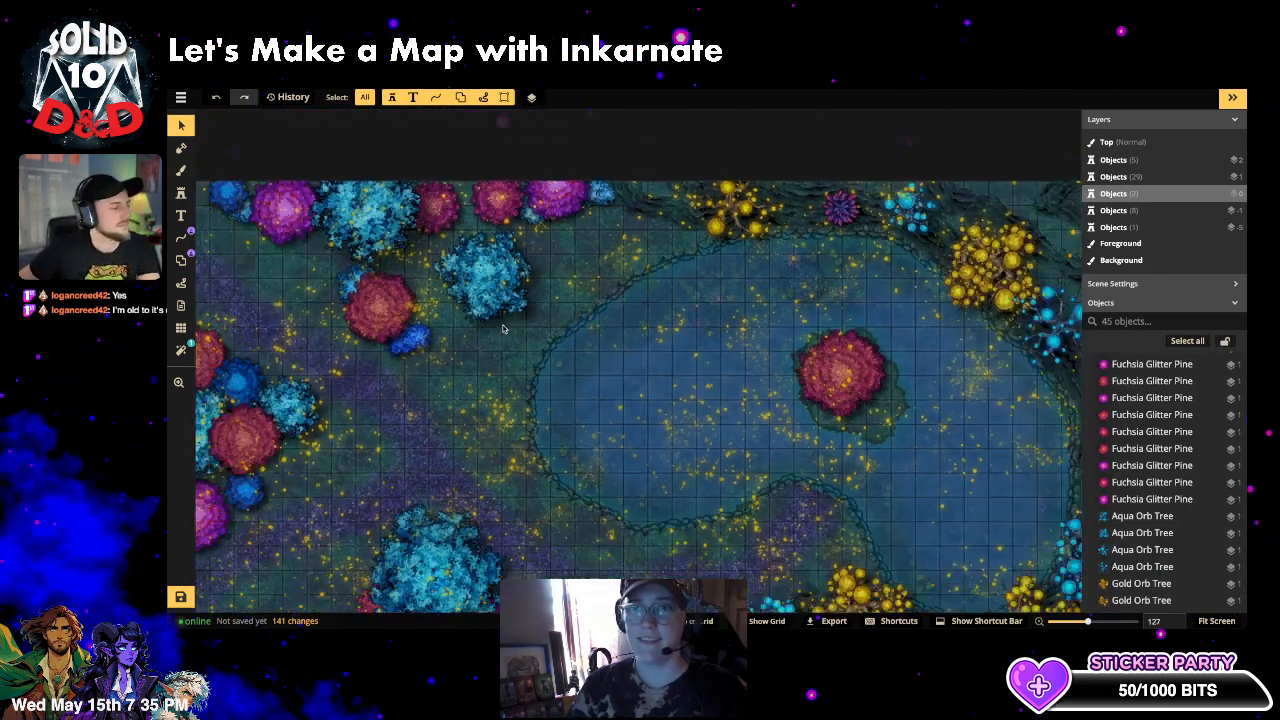
pyautogui.click(181, 237)
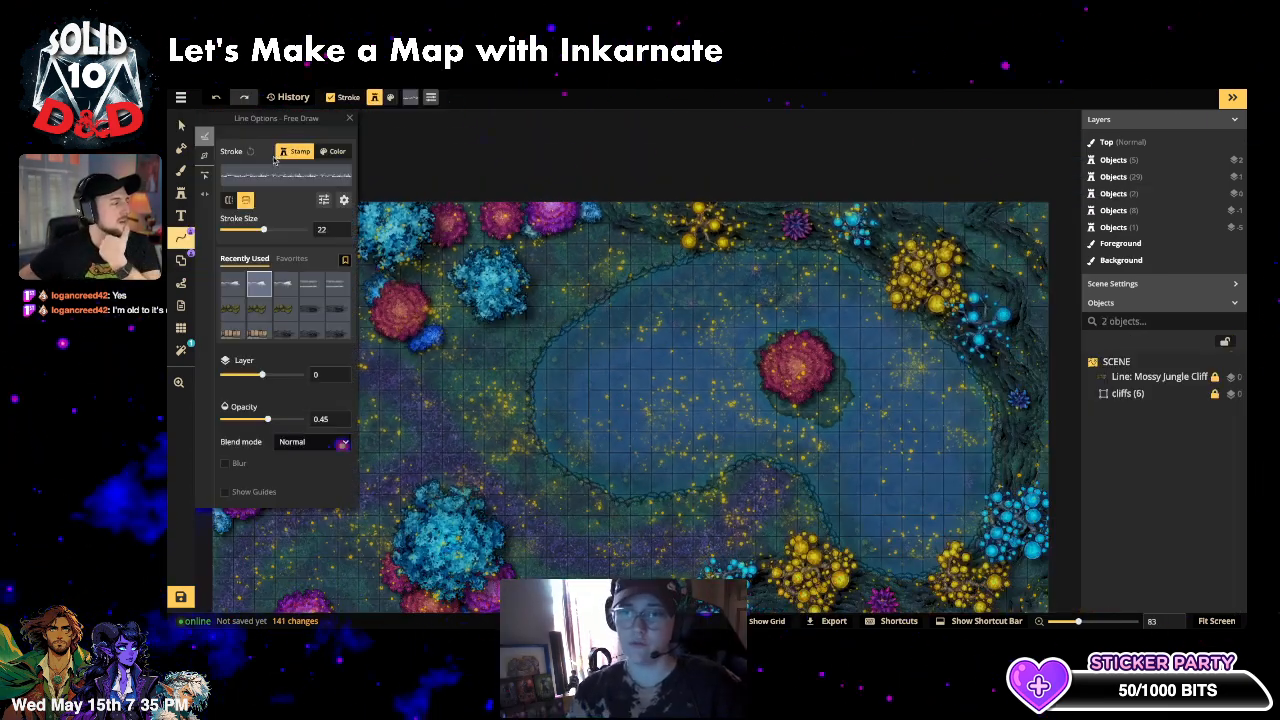
# - Browse the Path Catalog, searching 'wind' then clearing it, and pick the Creatures duck tracks path
pyautogui.click(286, 176)
pyautogui.doubleClick(364, 138)
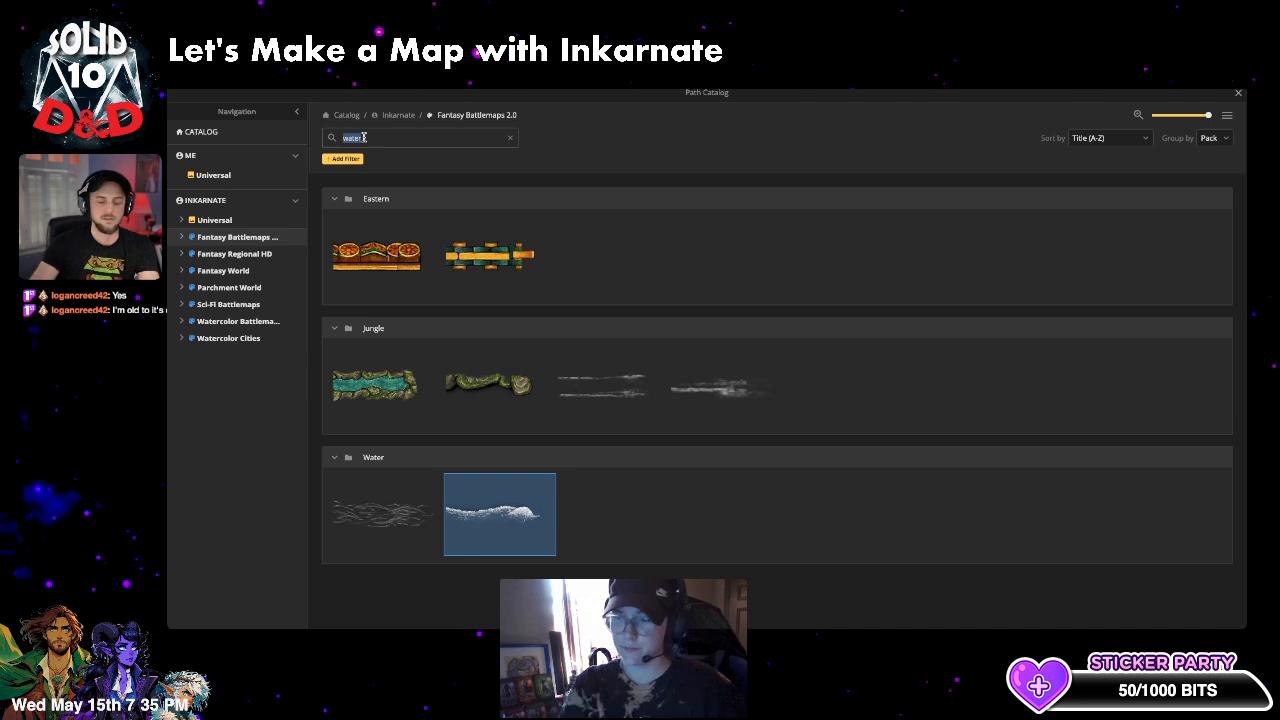
pyautogui.write('wind')
pyautogui.press('Return')
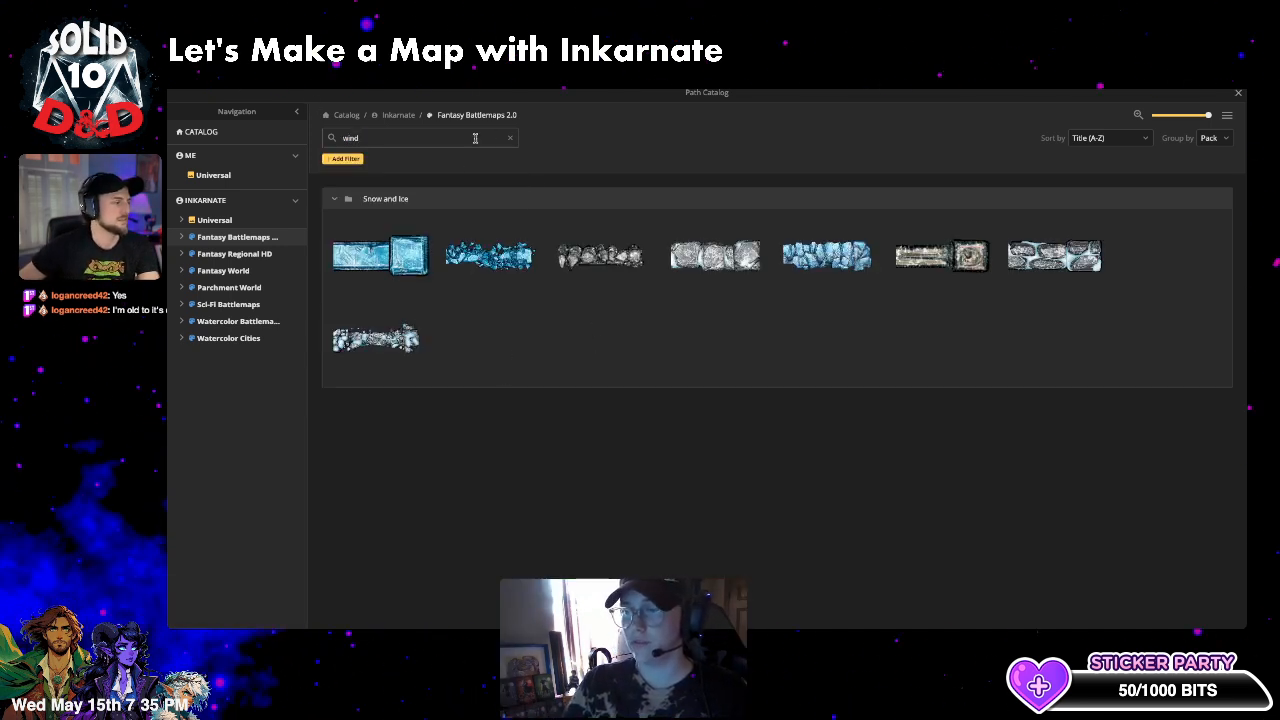
pyautogui.click(510, 139)
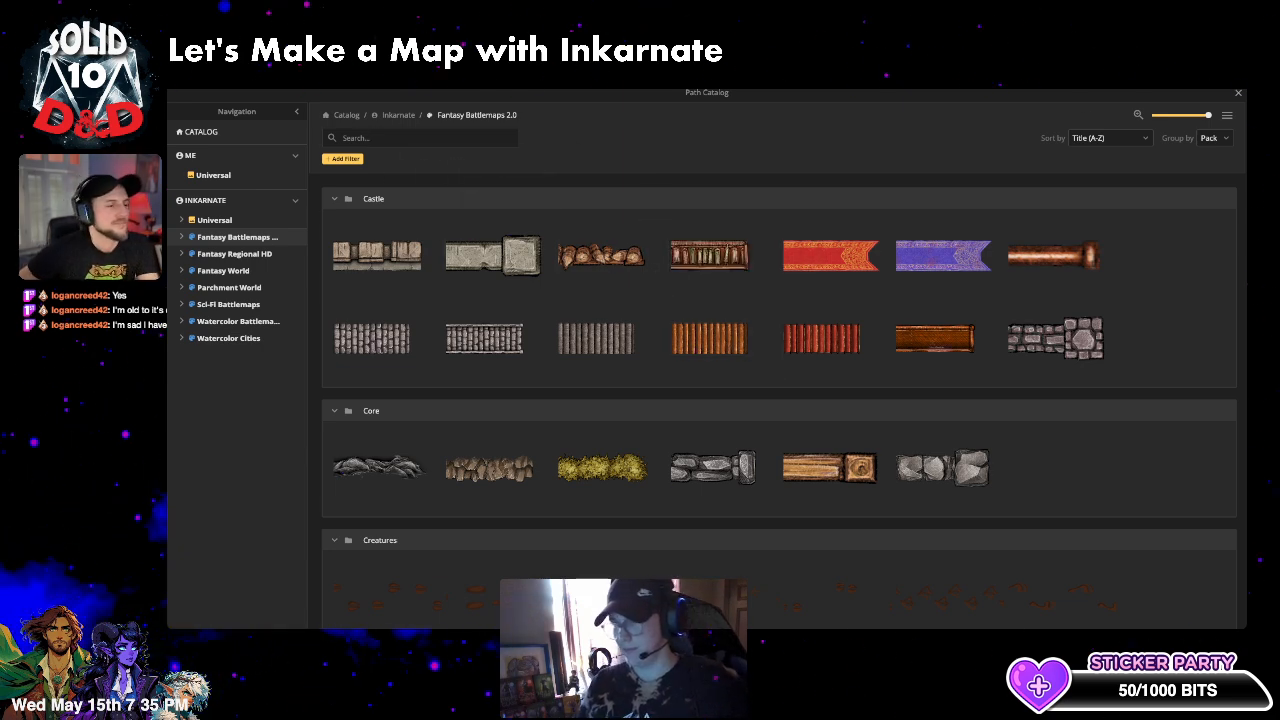
pyautogui.click(1240, 94)
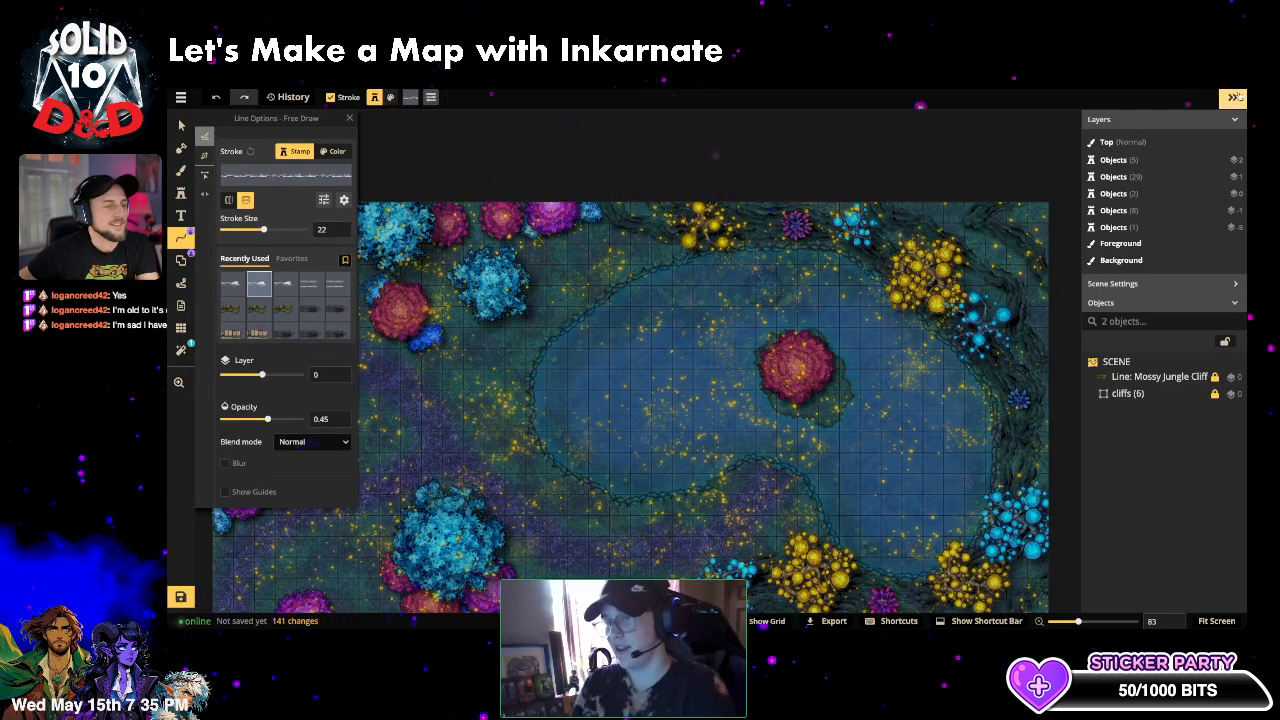
pyautogui.click(278, 179)
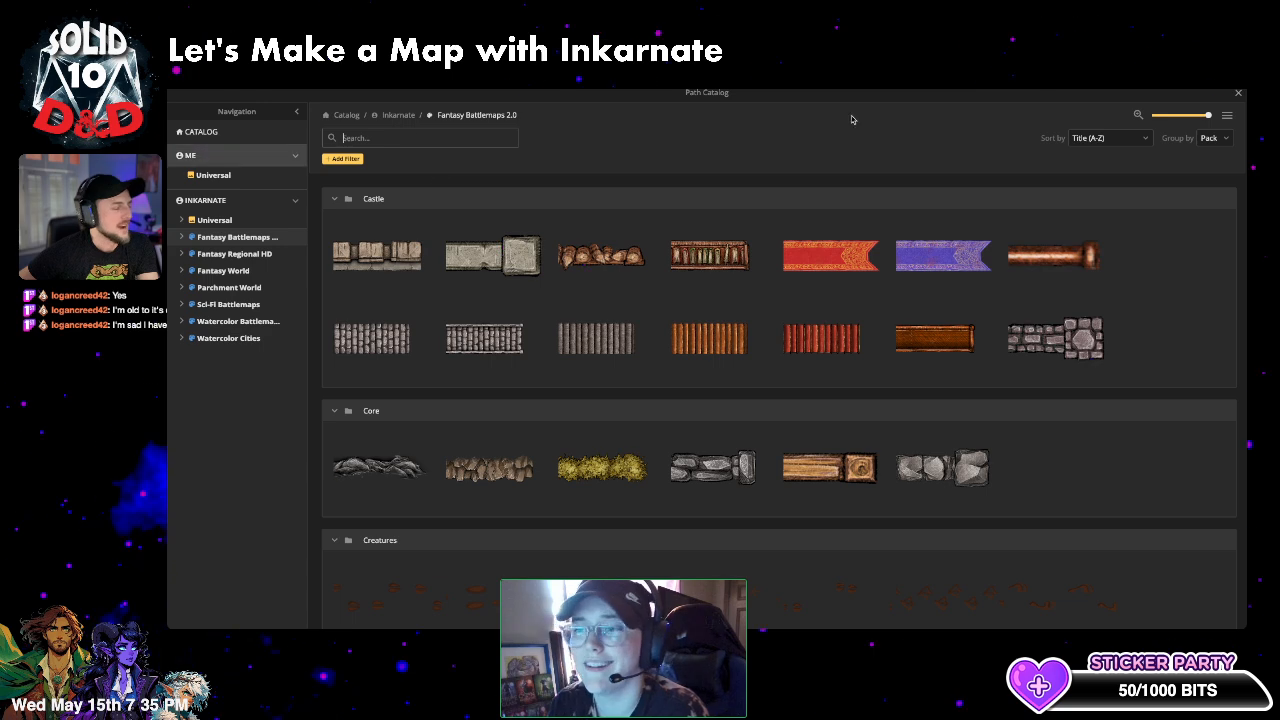
pyautogui.click(1238, 95)
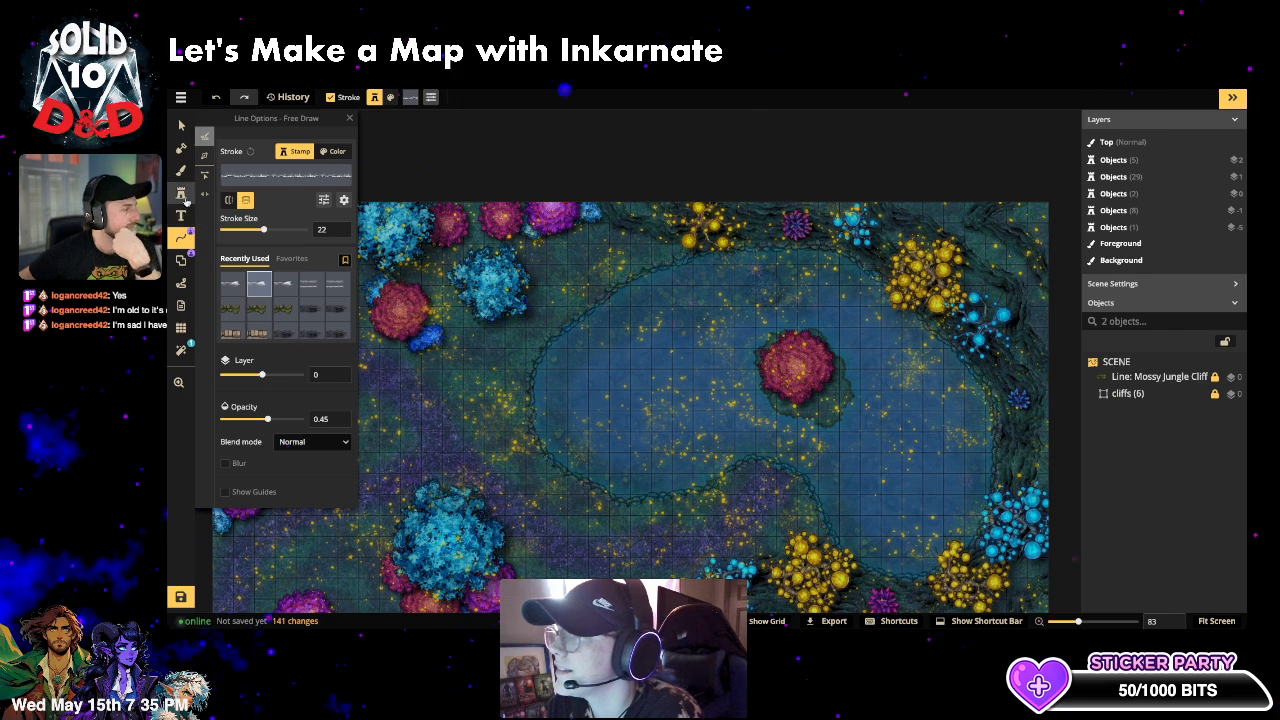
pyautogui.click(250, 178)
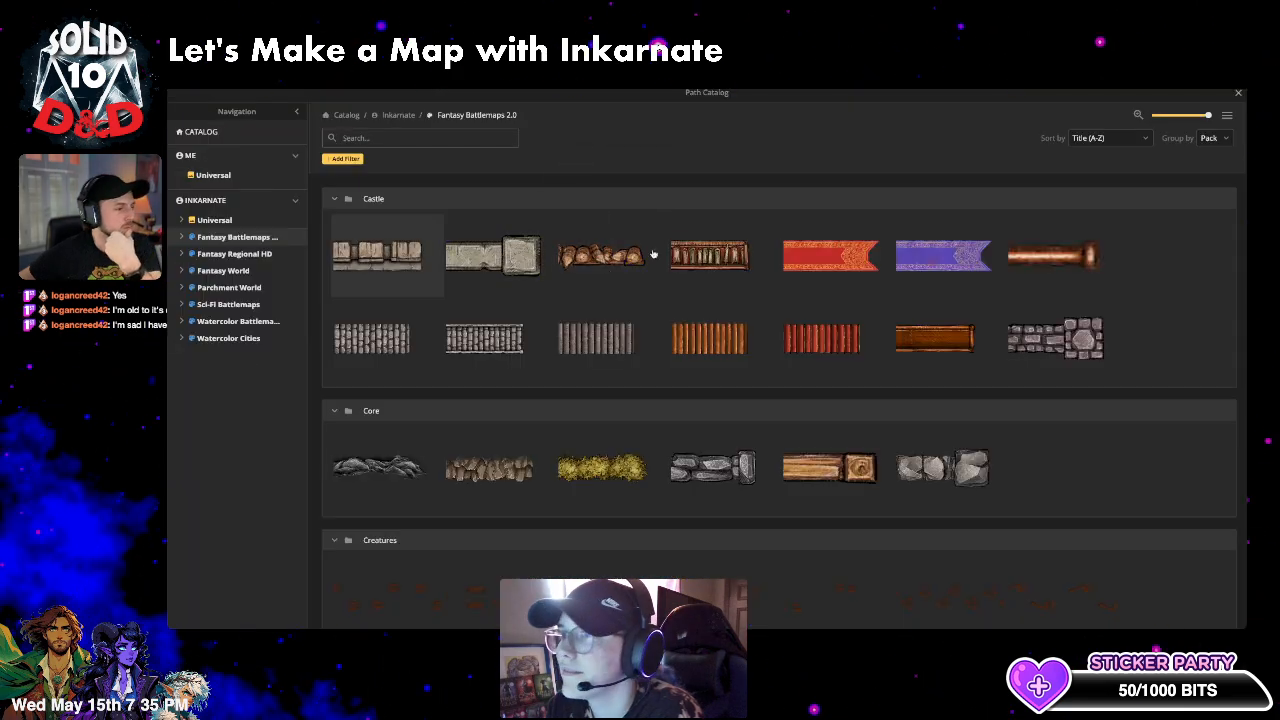
pyautogui.scroll(-2, 653, 254)
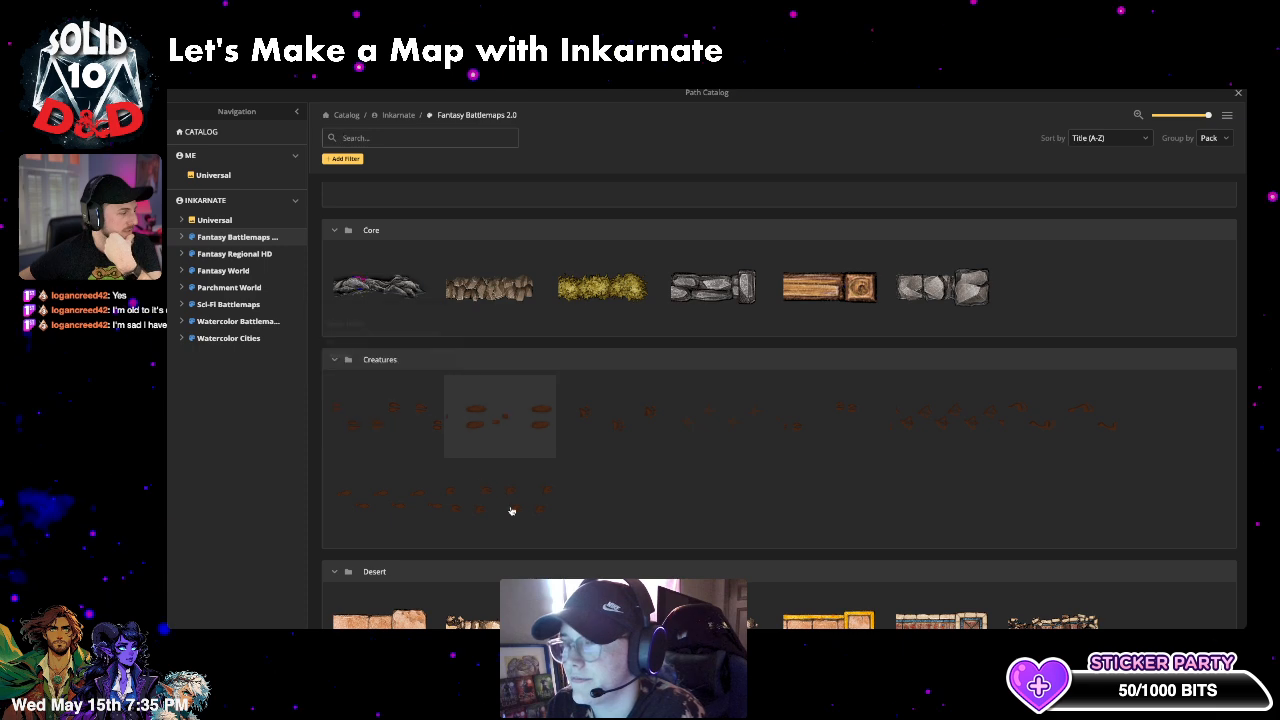
pyautogui.click(961, 432)
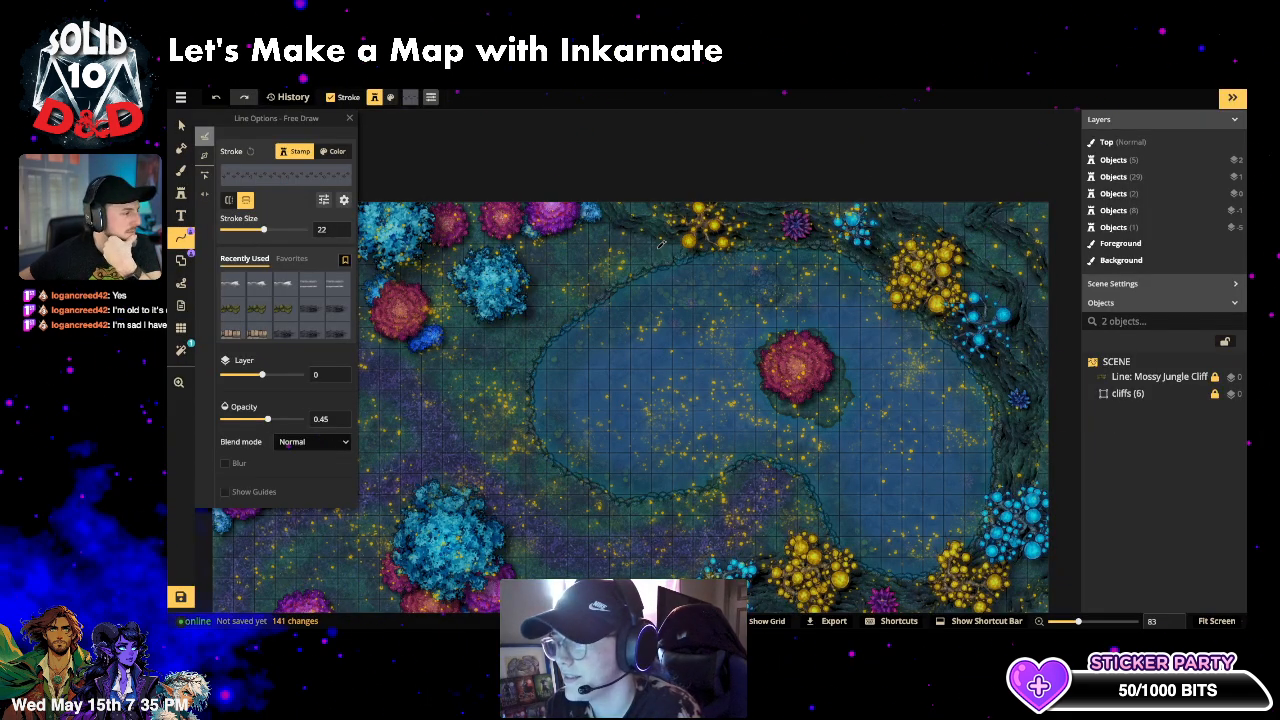
# - Sketch a first duck-track trail and hide the glowing Top layer
pyautogui.moveTo(570, 290); pyautogui.dragTo(567, 293)
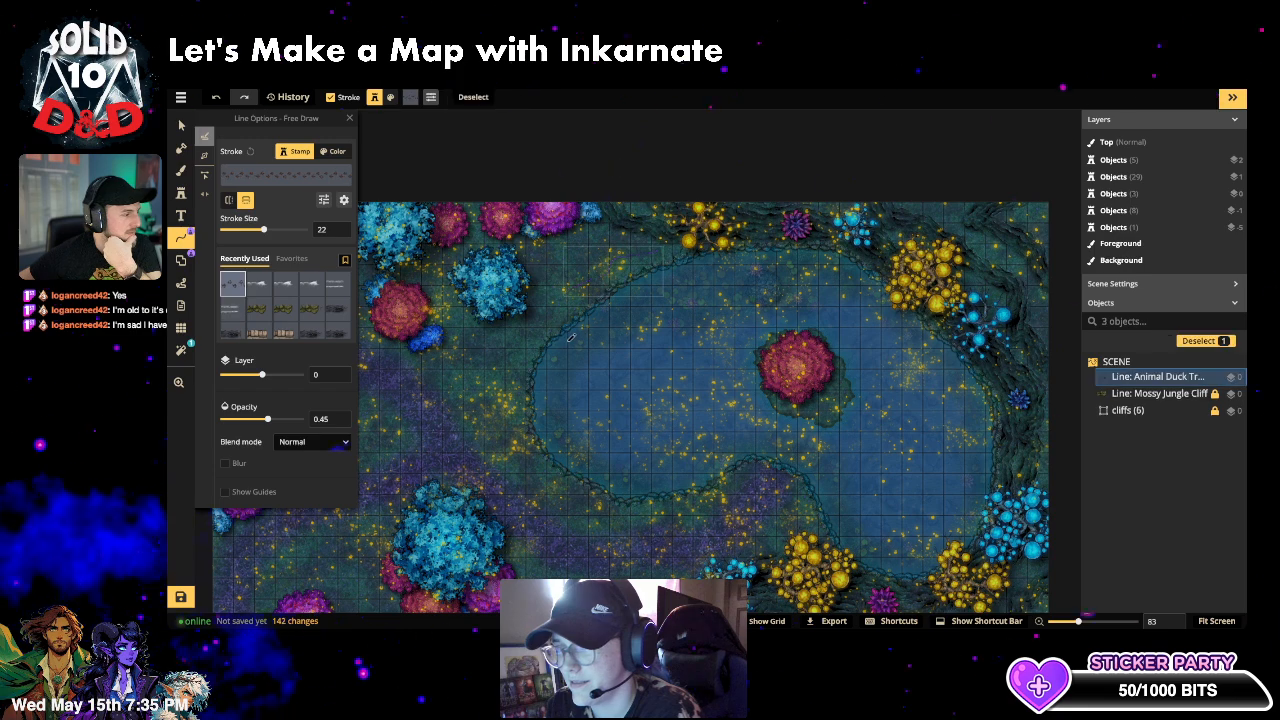
pyautogui.scroll(5, 614, 266)
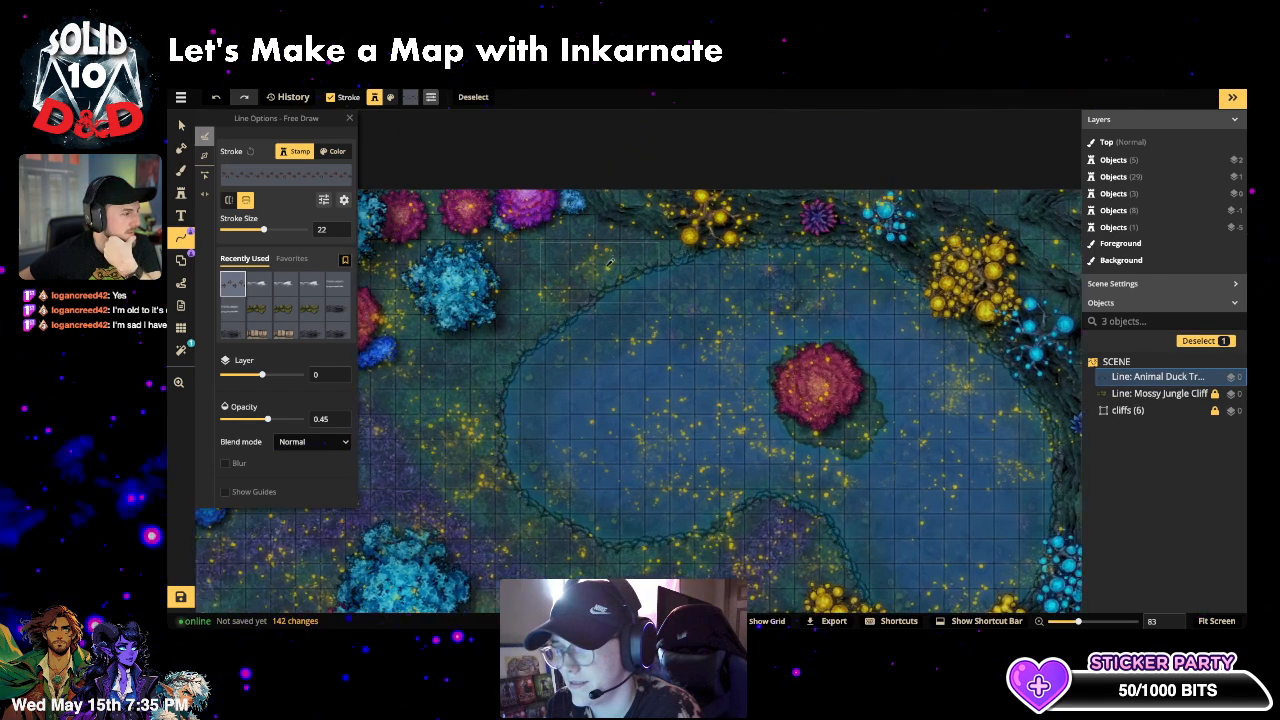
pyautogui.scroll(6, 614, 266)
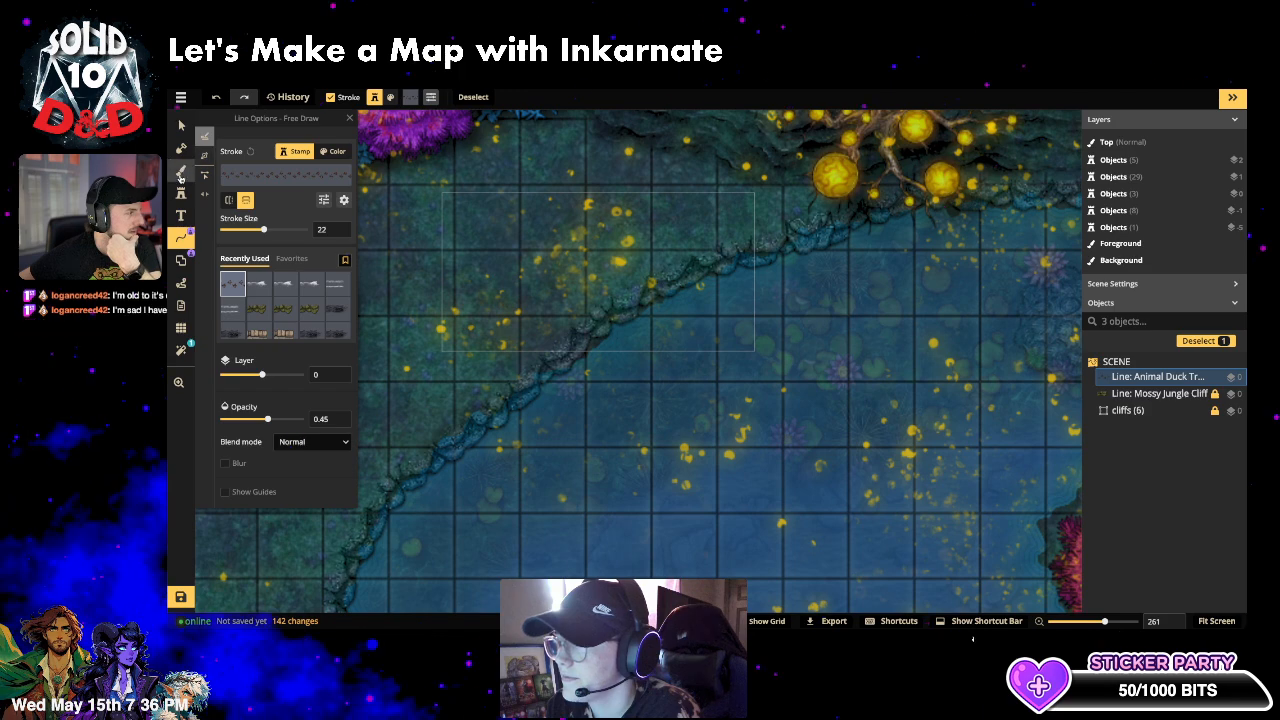
pyautogui.click(181, 170)
pyautogui.click(319, 153)
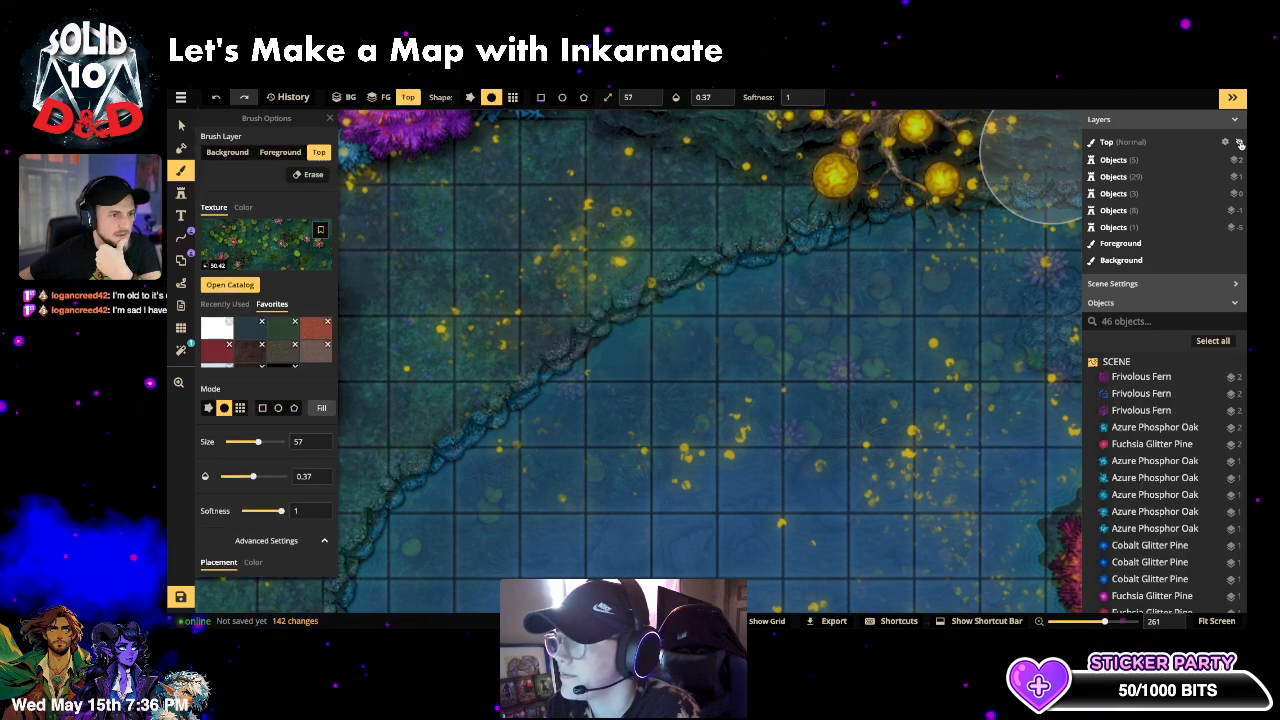
pyautogui.click(1240, 143)
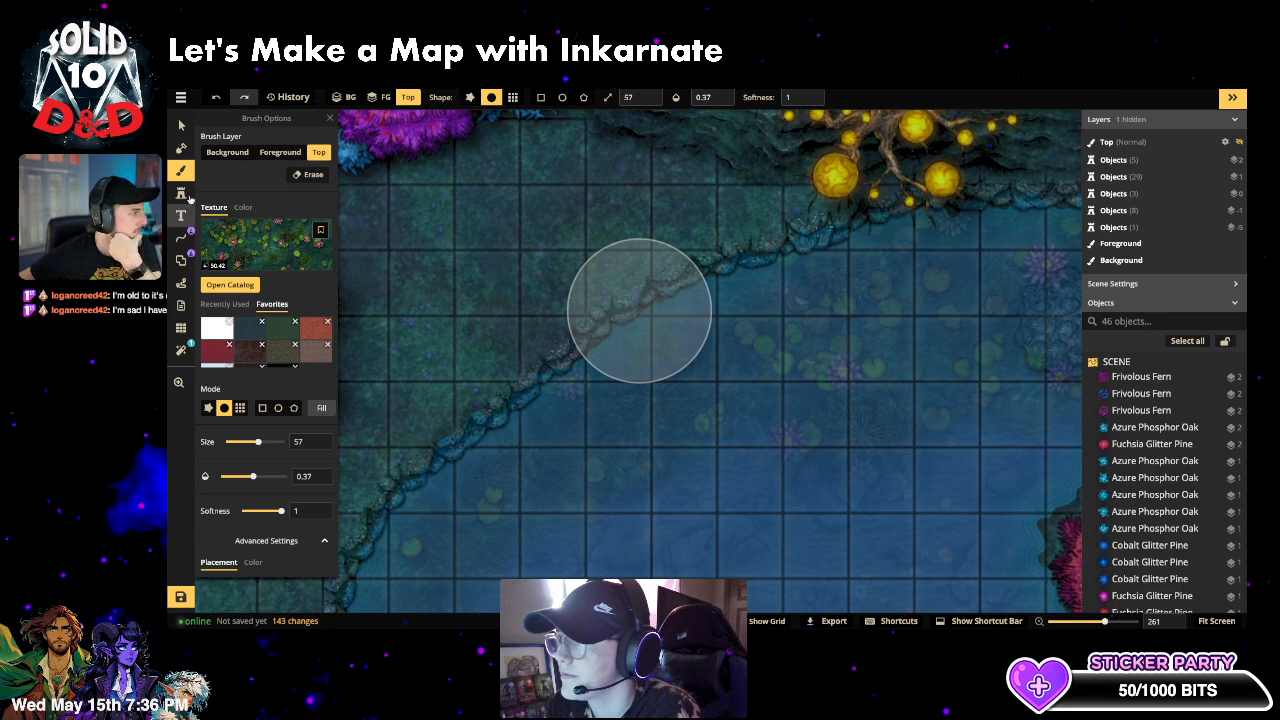
# - Select and delete the stray blue bush near the left edge
pyautogui.click(181, 239)
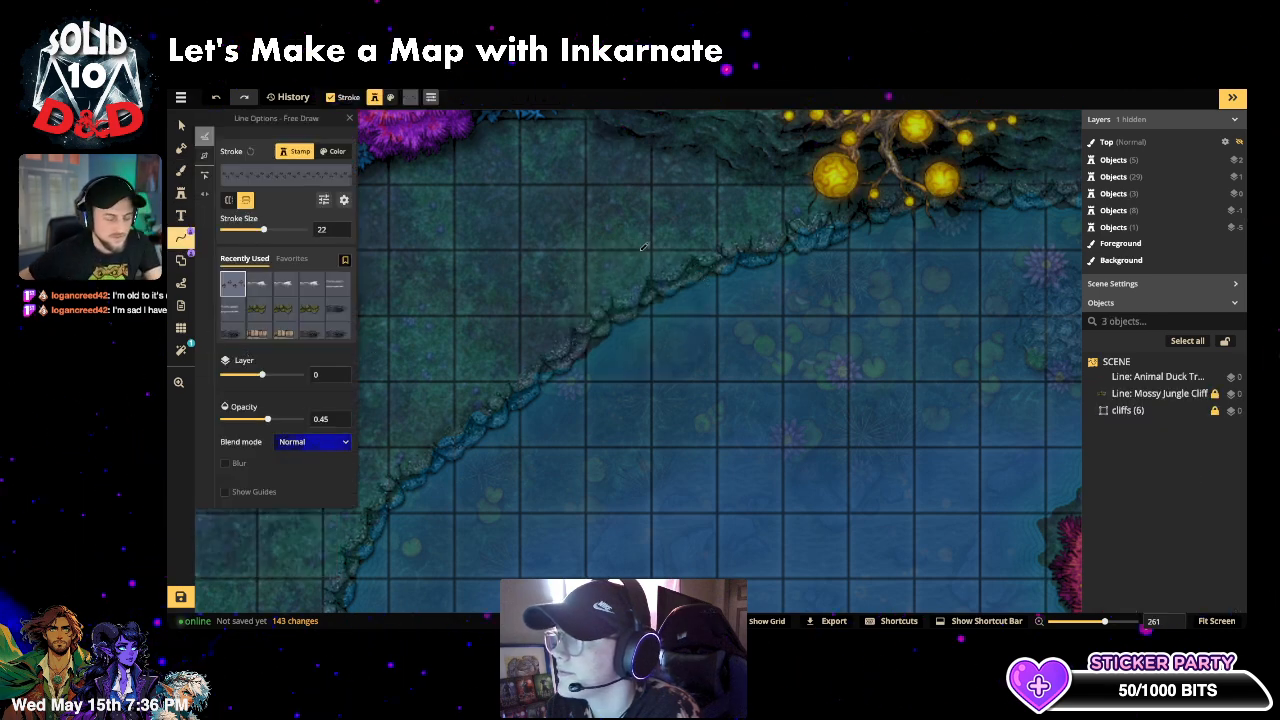
pyautogui.click(181, 125)
pyautogui.moveTo(443, 194); pyautogui.dragTo(754, 351)
pyautogui.press('Delete')
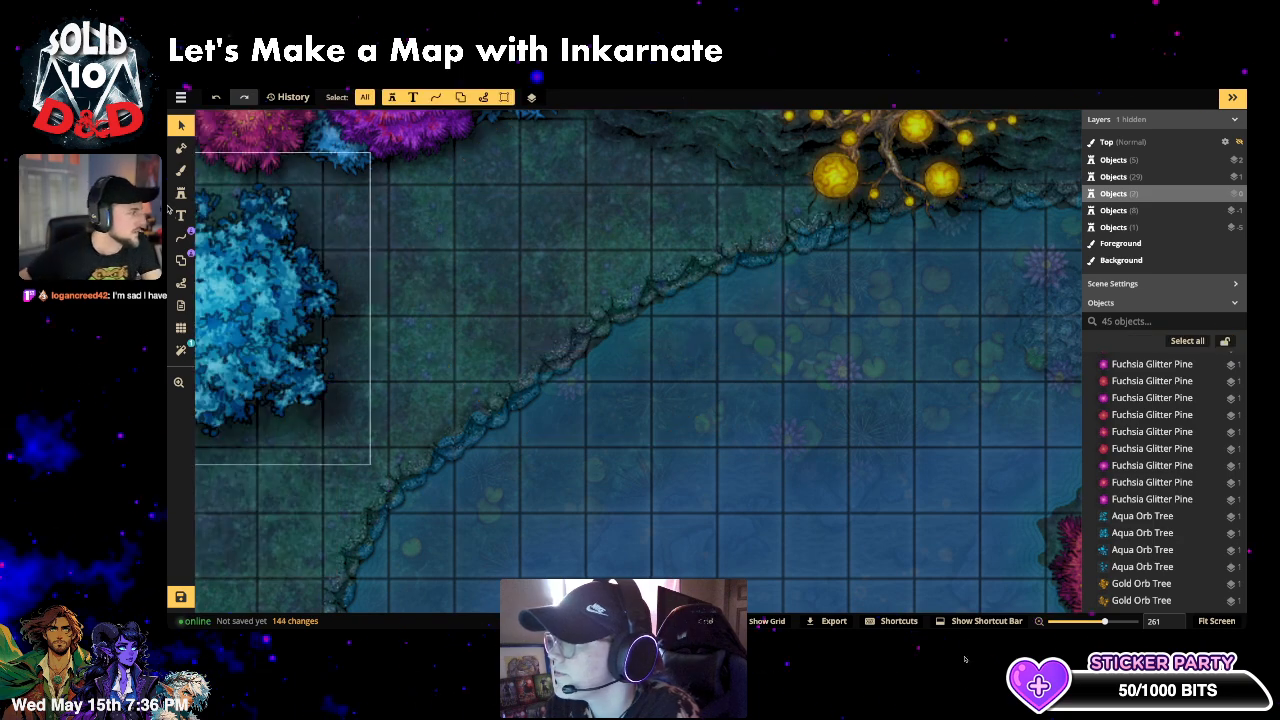
# - Undo the first duck-track line, widen the stroke, and draw a trail along the upper shore
pyautogui.click(182, 237)
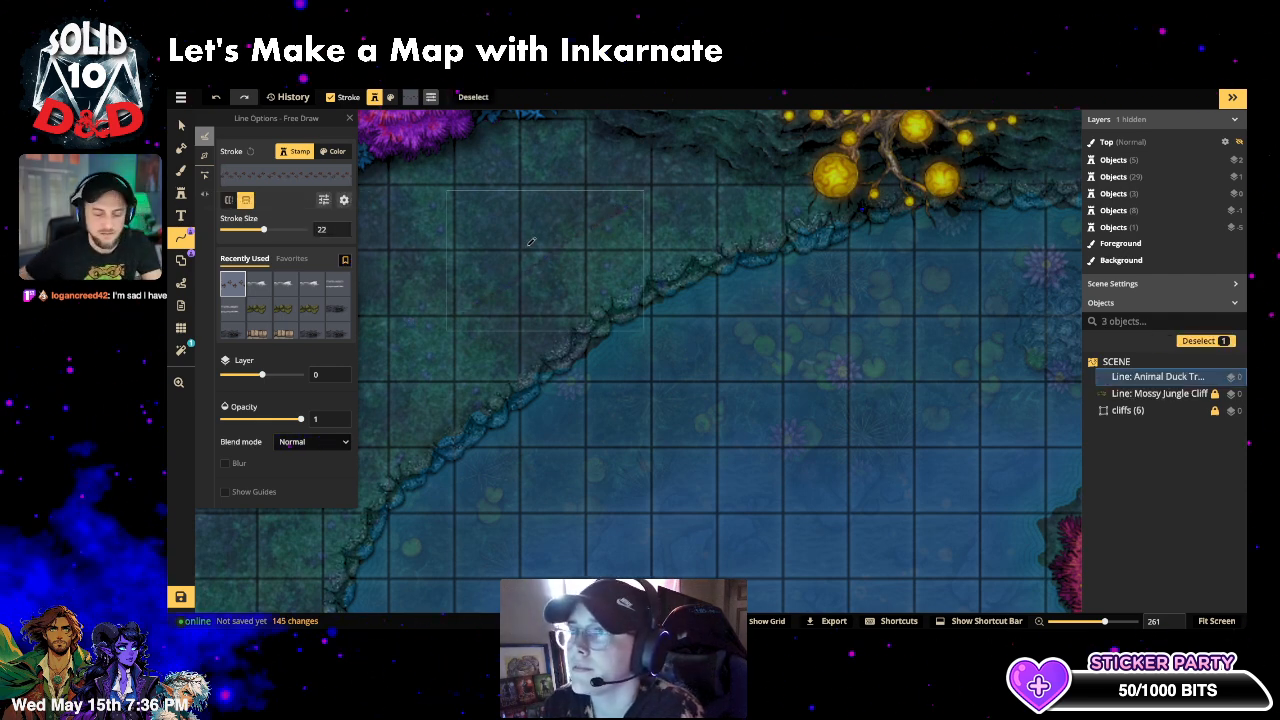
pyautogui.hotkey('ctrl', 'z')
pyautogui.click(292, 230)
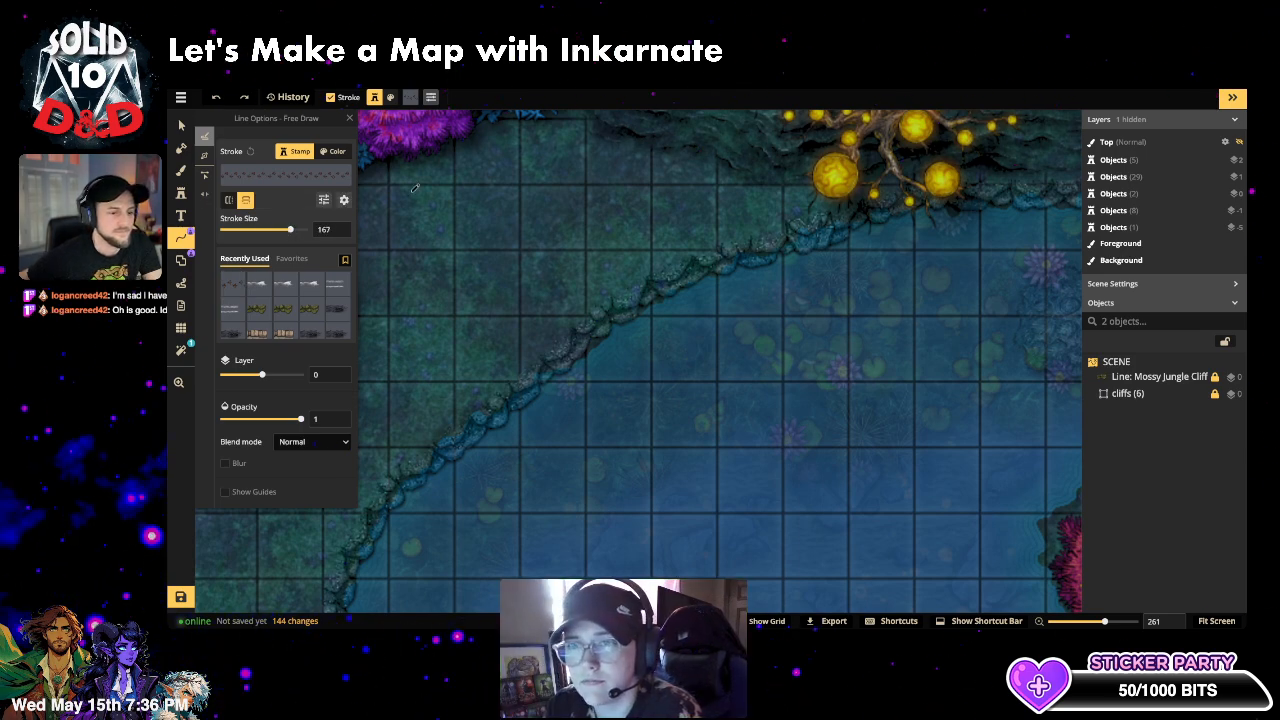
pyautogui.scroll(-2, 530, 182)
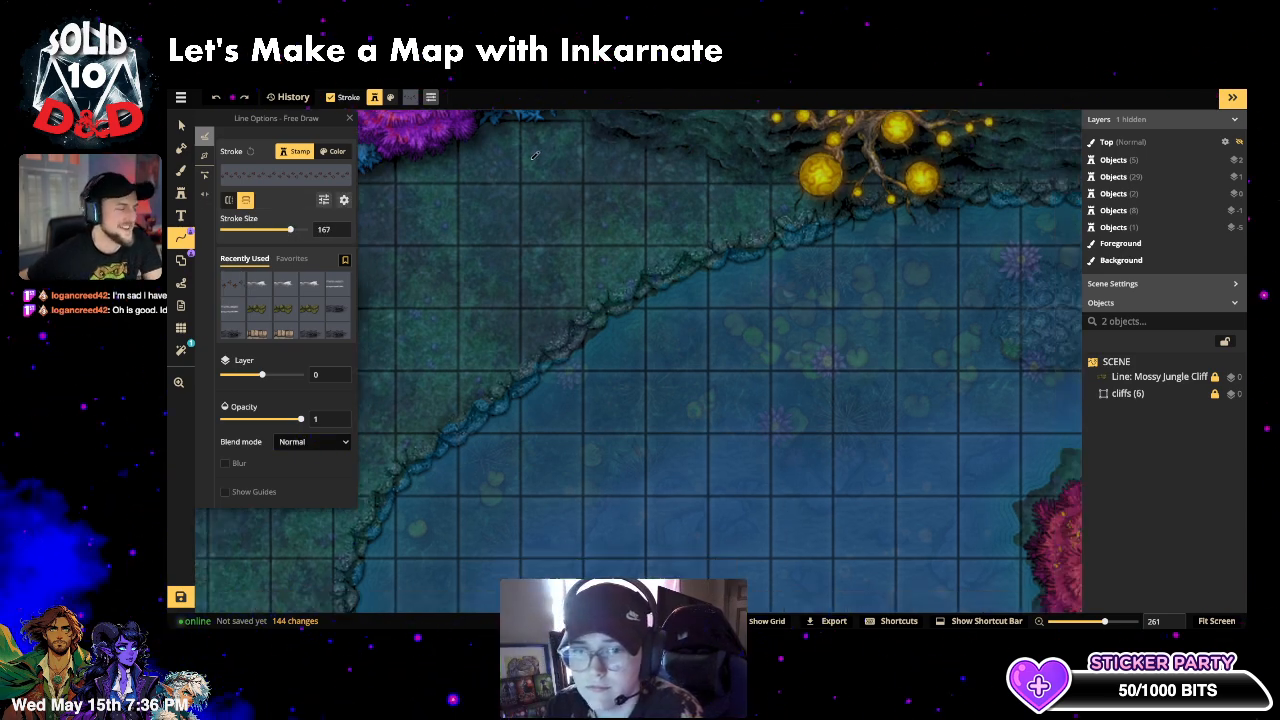
pyautogui.scroll(-1, 540, 184)
pyautogui.moveTo(664, 189); pyautogui.dragTo(545, 238)
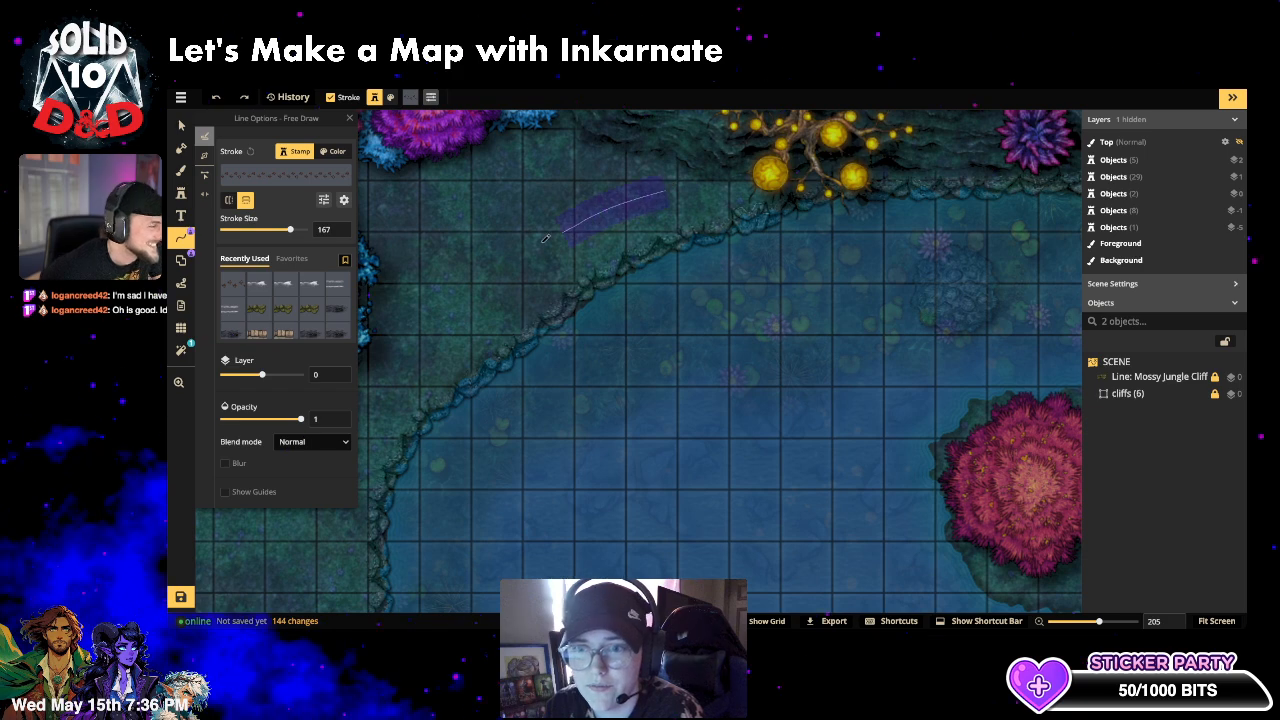
pyautogui.moveTo(462, 298); pyautogui.dragTo(470, 333)
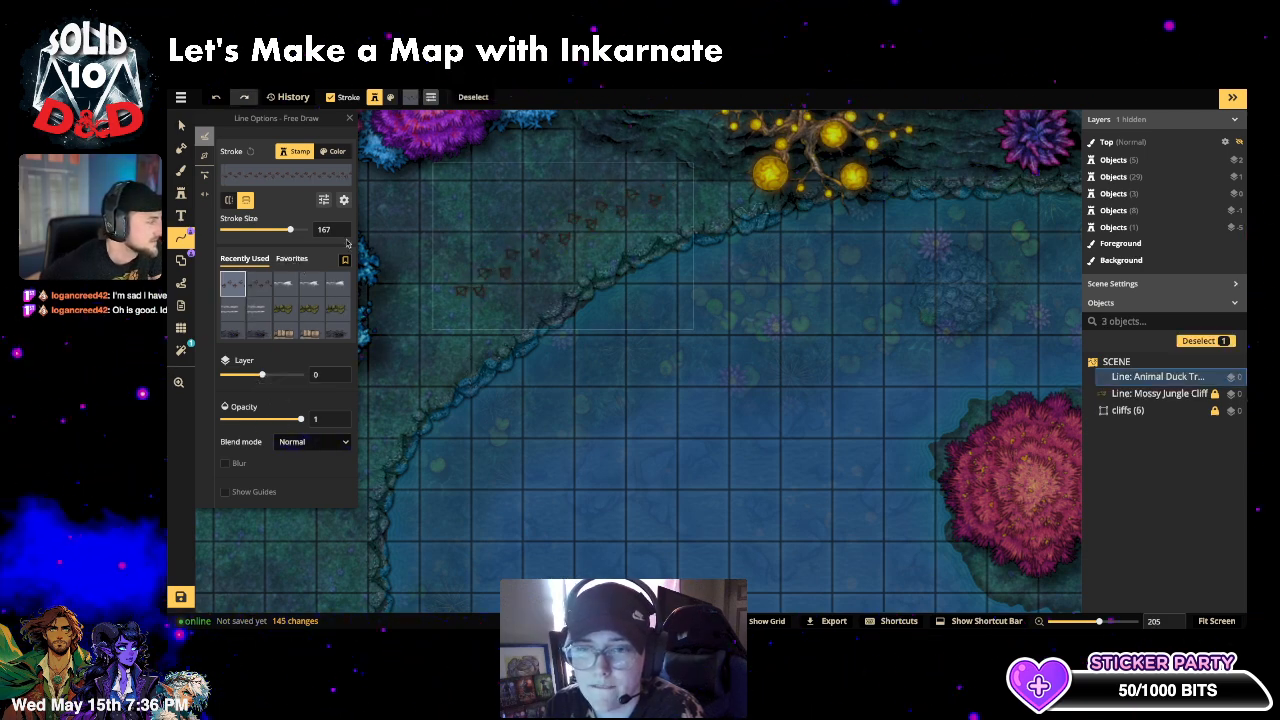
# - Try duck prints at size 431, undo, and redraw tracks curving along the upper-left shore
pyautogui.moveTo(291, 229); pyautogui.dragTo(304, 229)
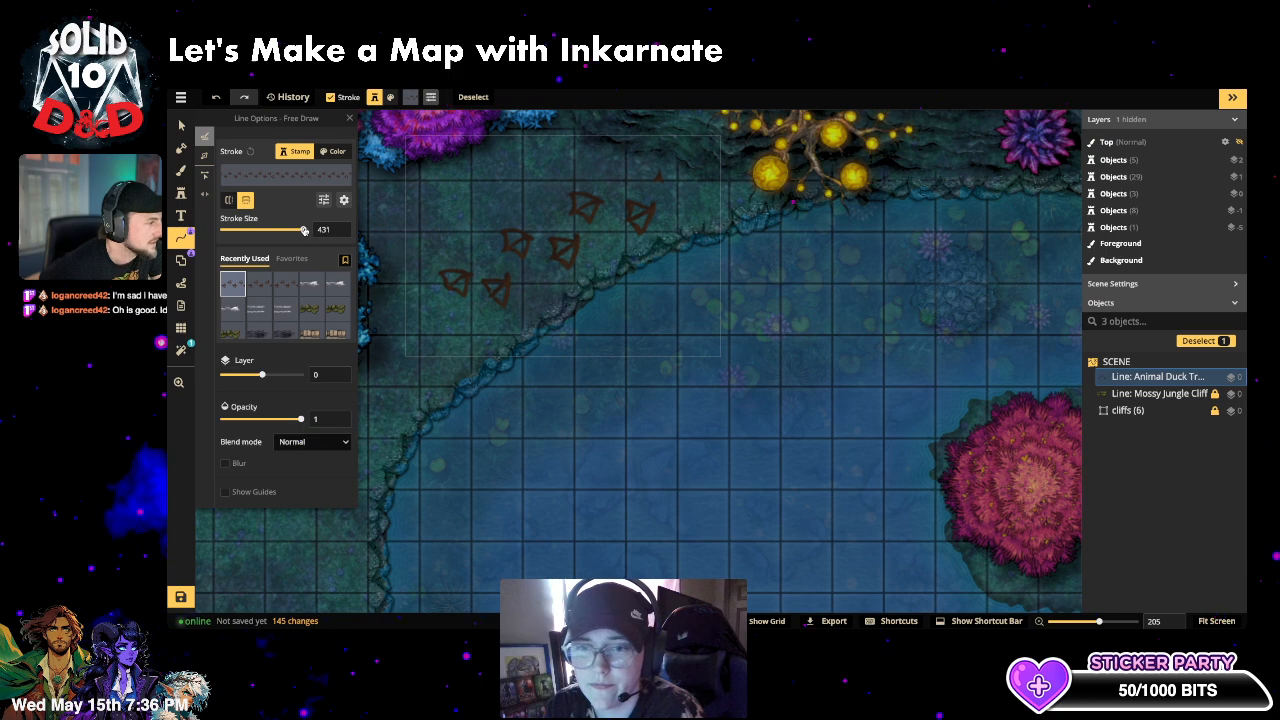
pyautogui.scroll(-5, 507, 352)
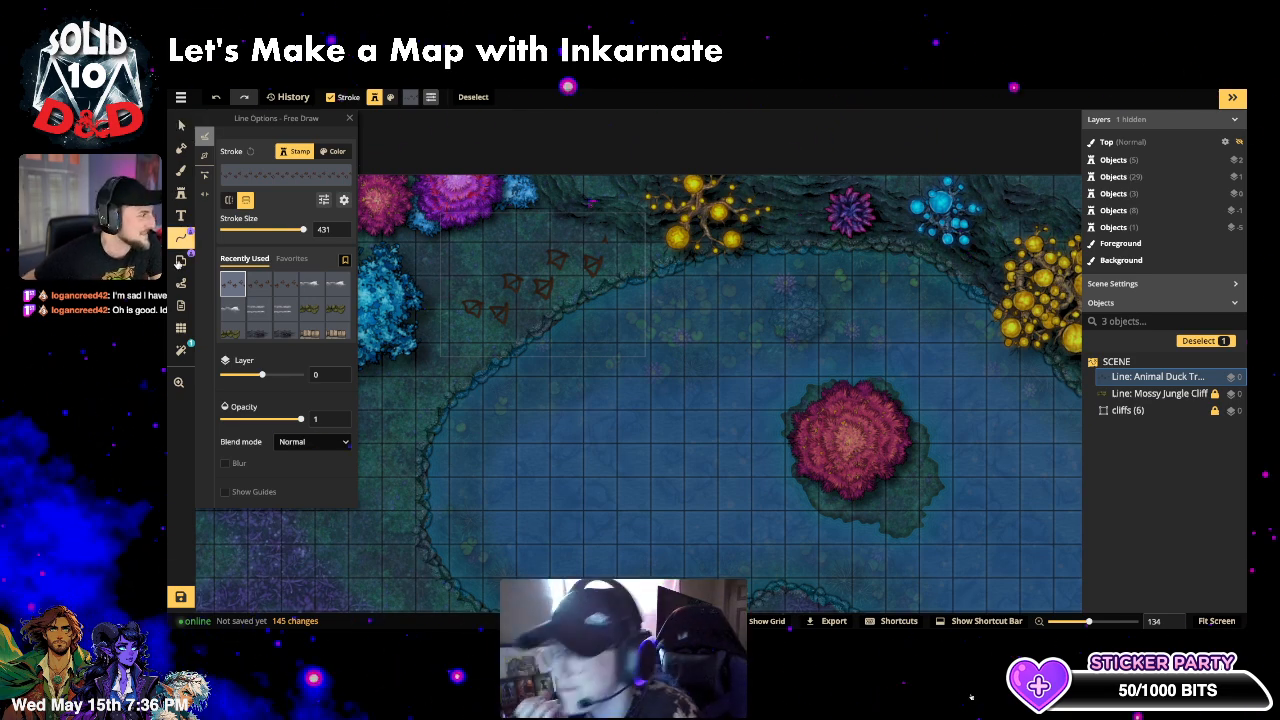
pyautogui.hotkey('ctrl', 'z')
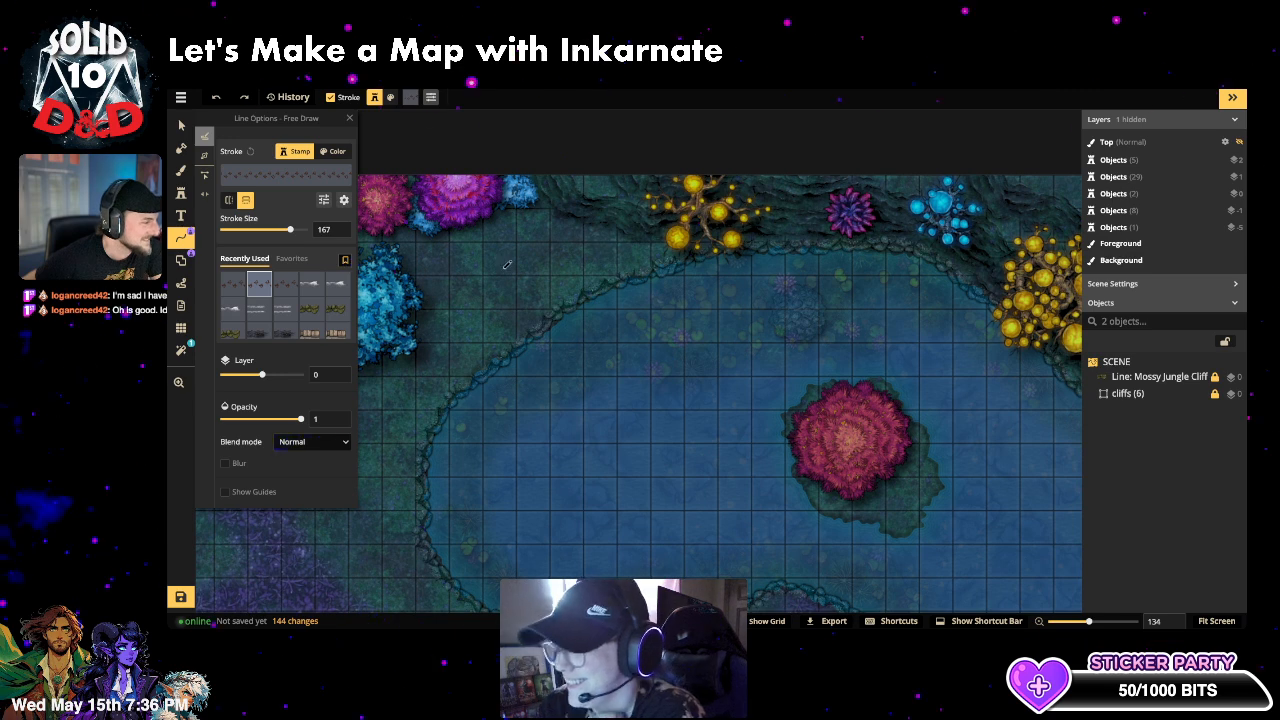
pyautogui.moveTo(603, 248)
pyautogui.mouseDown()
pyautogui.moveTo(488, 310)
pyautogui.moveTo(370, 486)
pyautogui.moveTo(376, 536)
pyautogui.mouseUp()
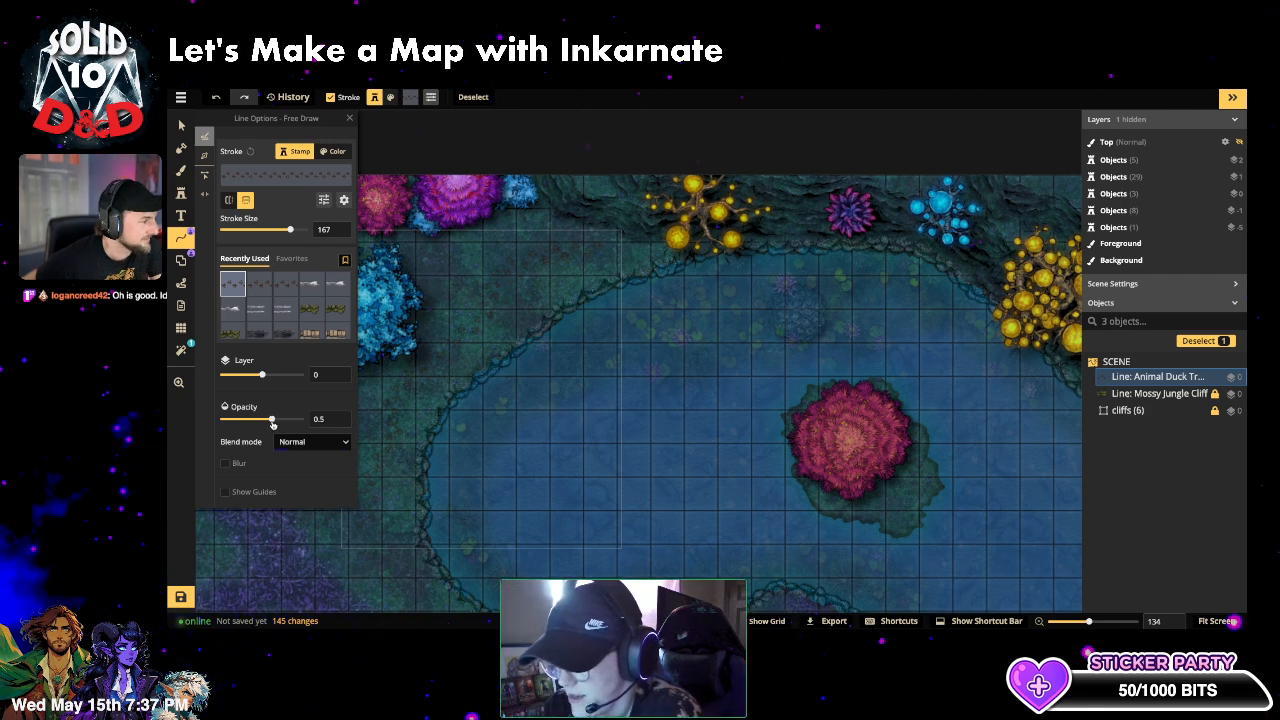
pyautogui.click(181, 192)
# - Replace the bushes search with 'shark' in the Stamp Catalog and pick the first shark
pyautogui.click(221, 173)
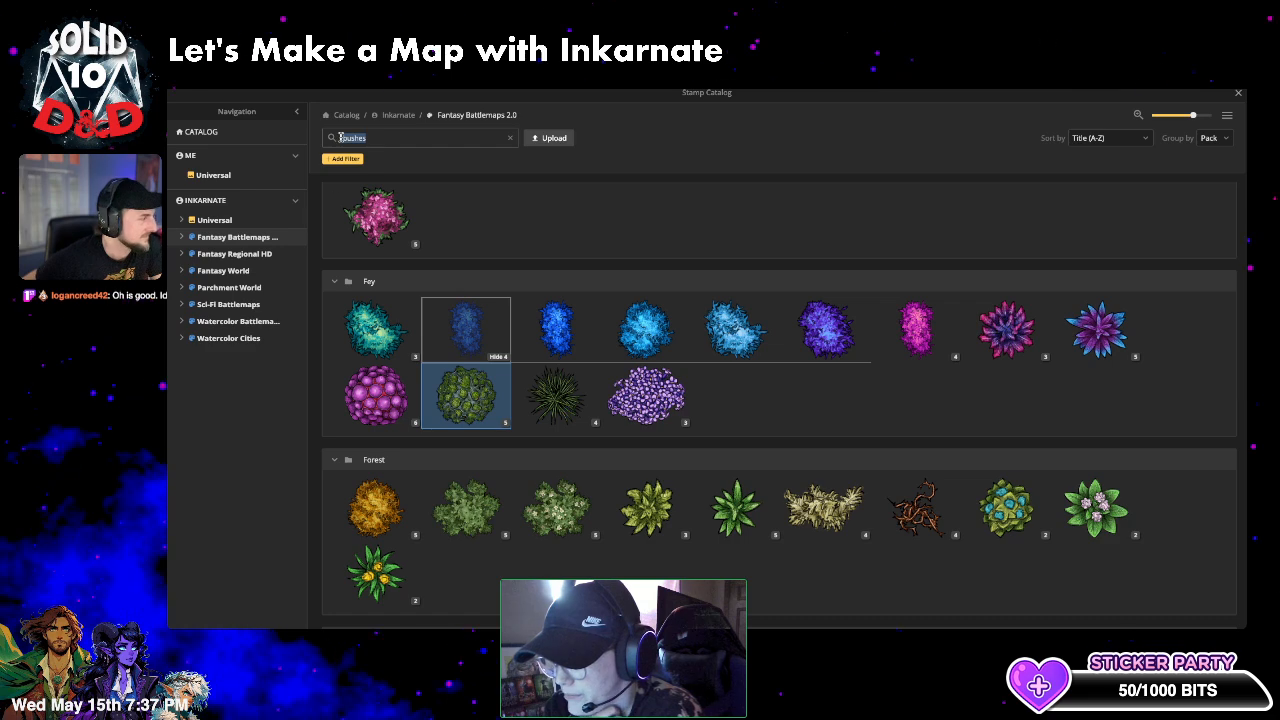
pyautogui.press('BackSpace')
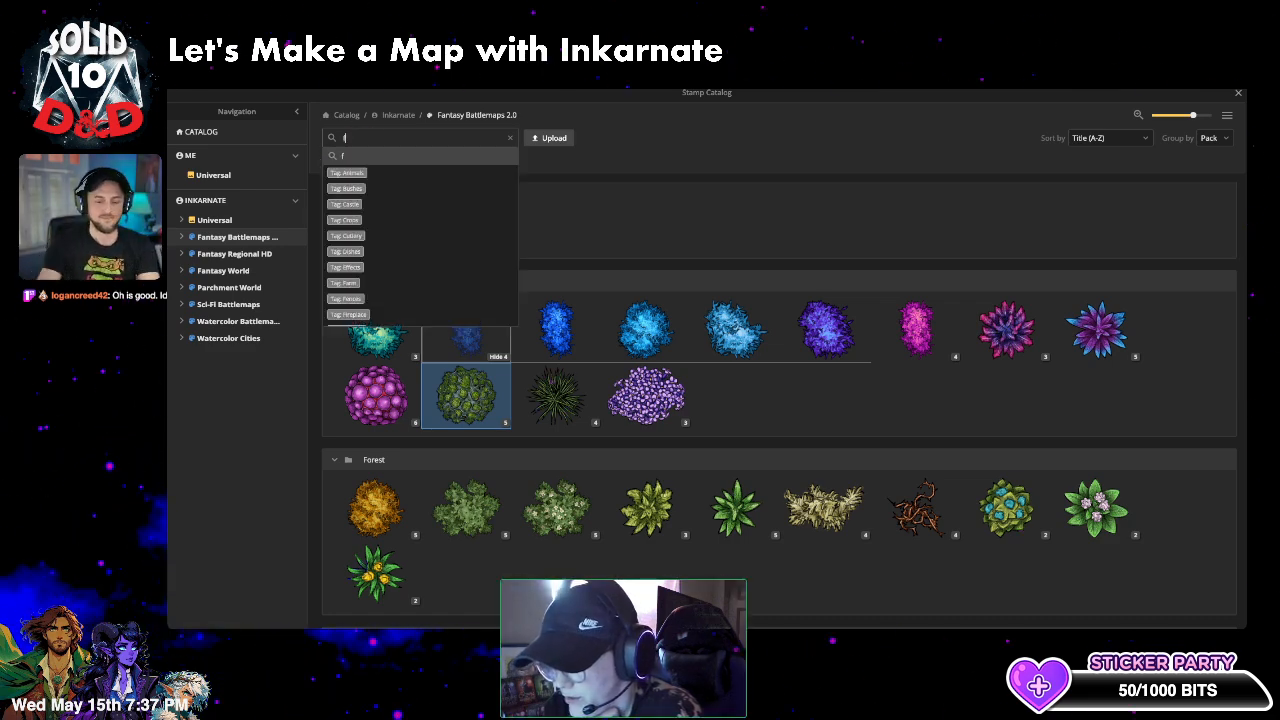
pyautogui.write('shark')
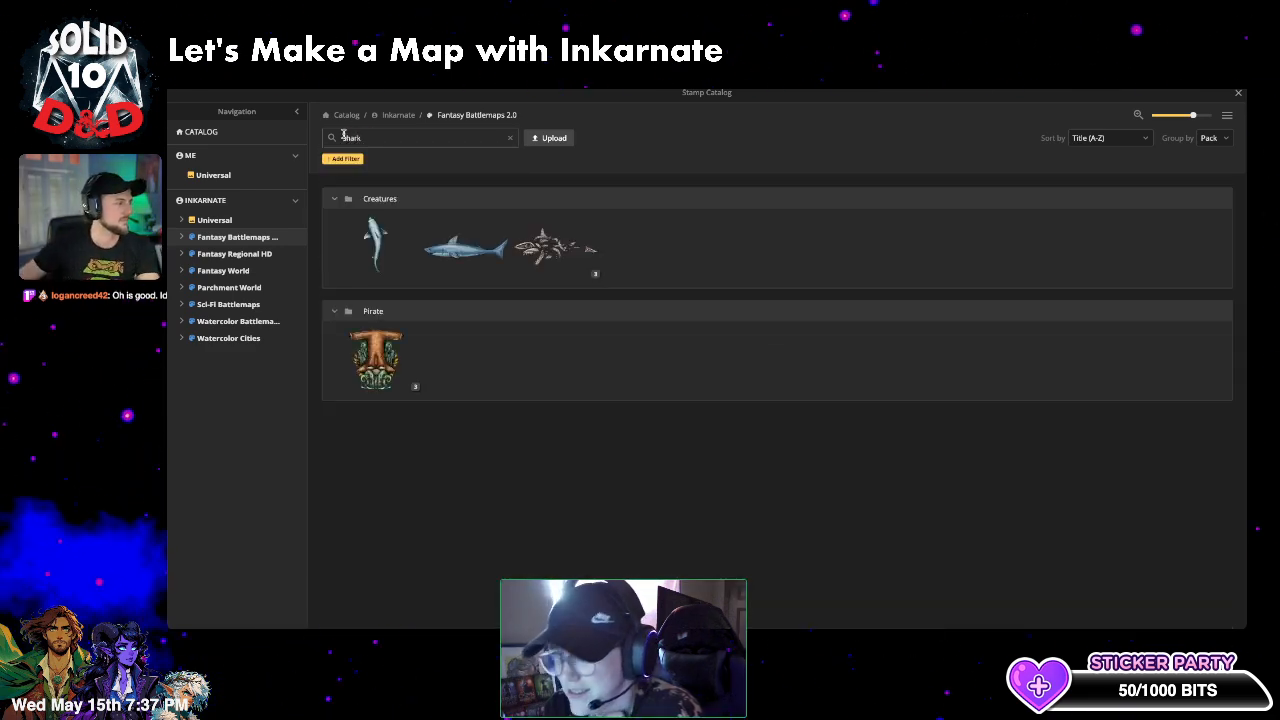
pyautogui.click(375, 243)
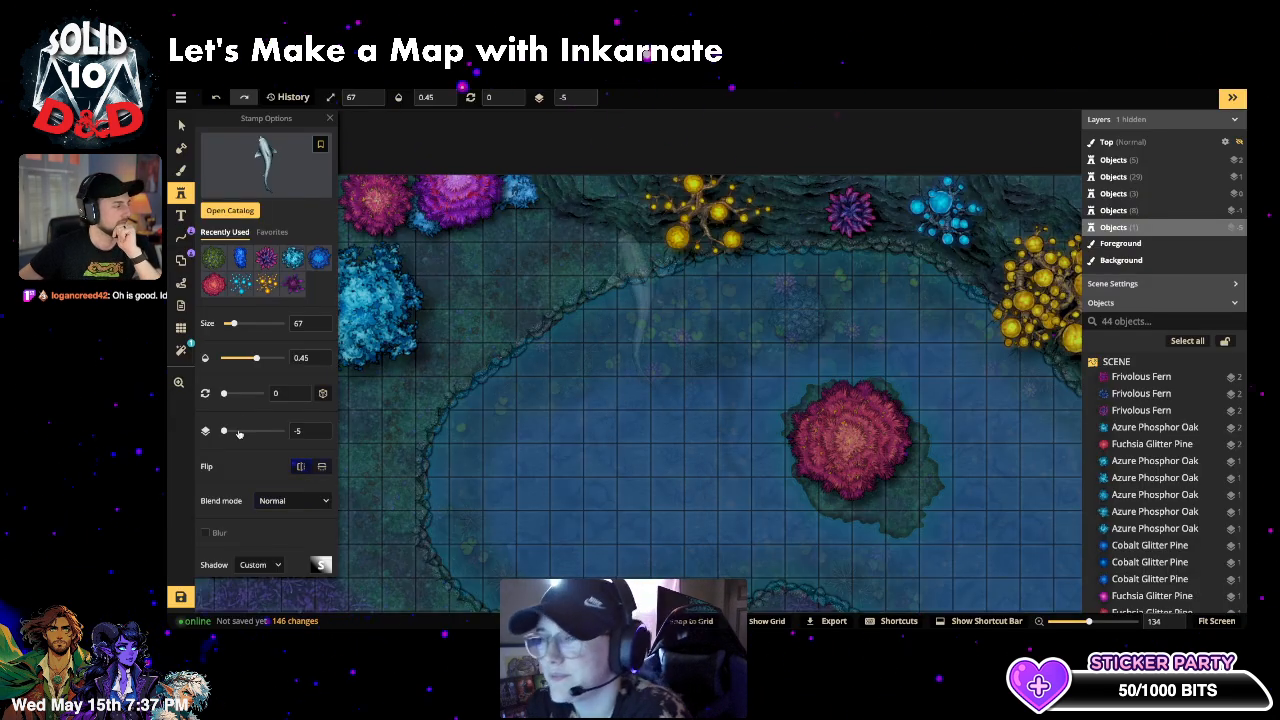
# - Give the shark stamp Luminosity blending and shrink it to size 8 after a test placement
pyautogui.scroll(-2, 268, 442)
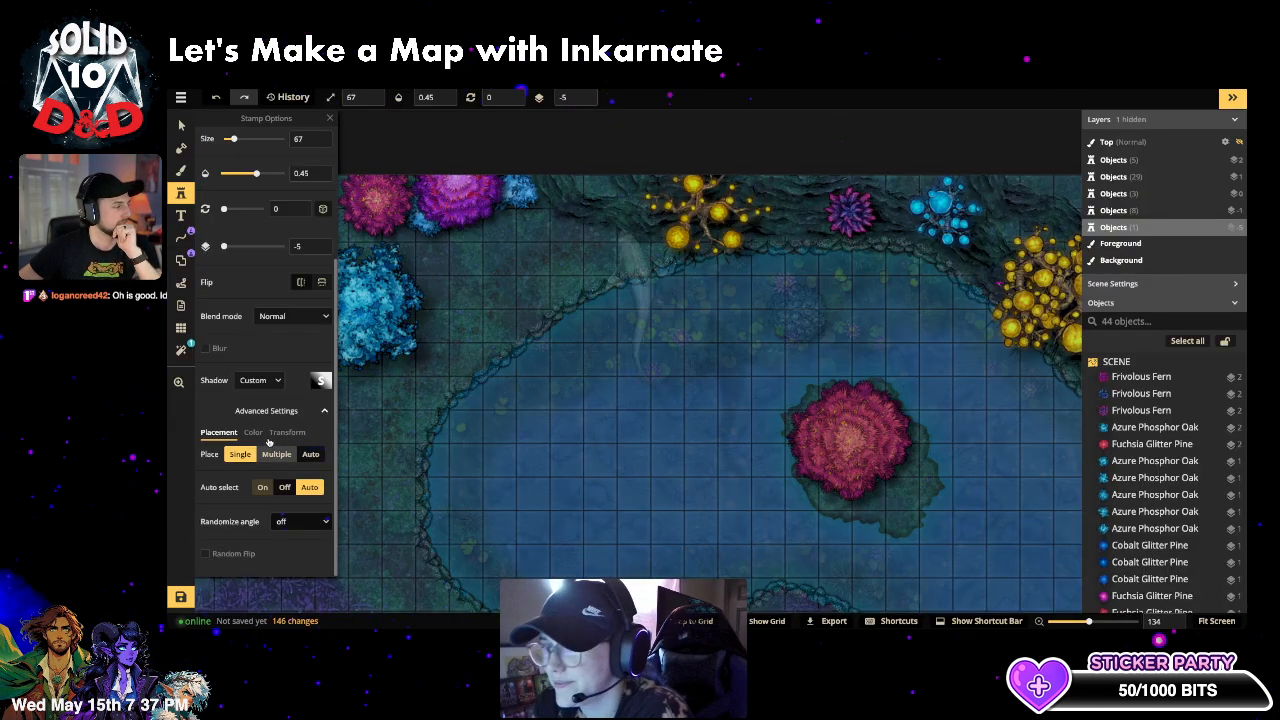
pyautogui.click(298, 318)
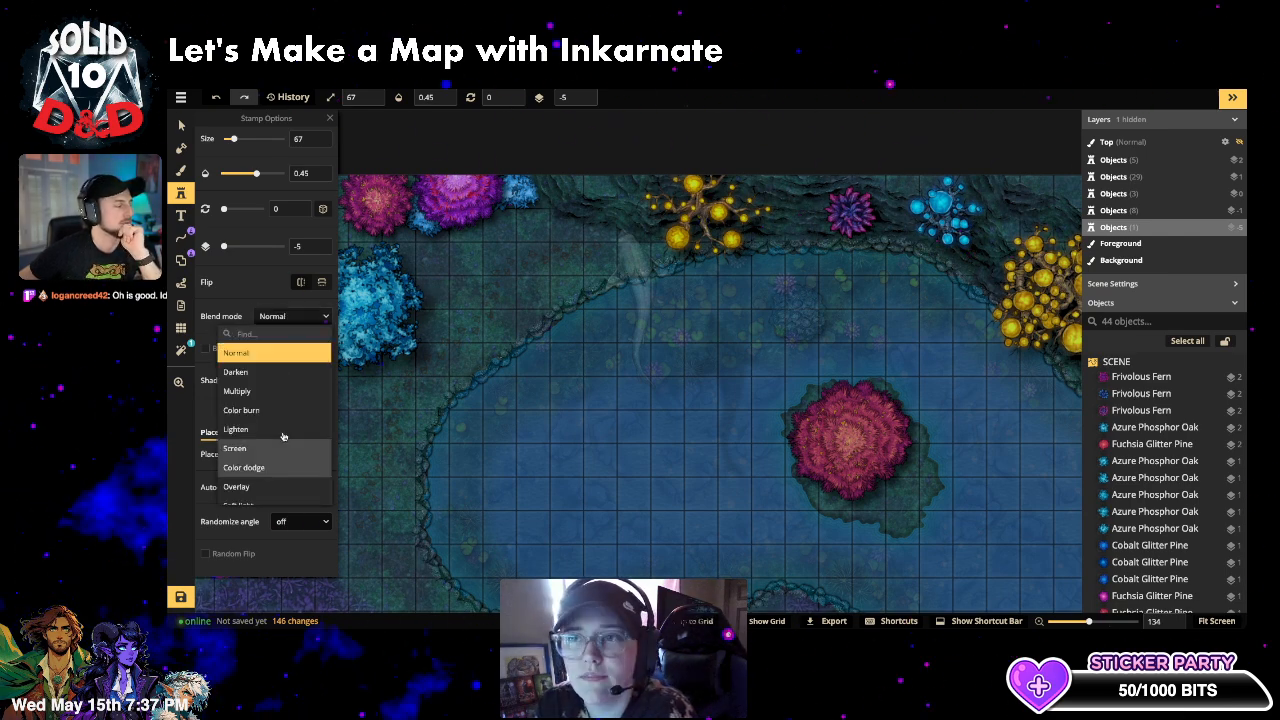
pyautogui.scroll(-4, 268, 470)
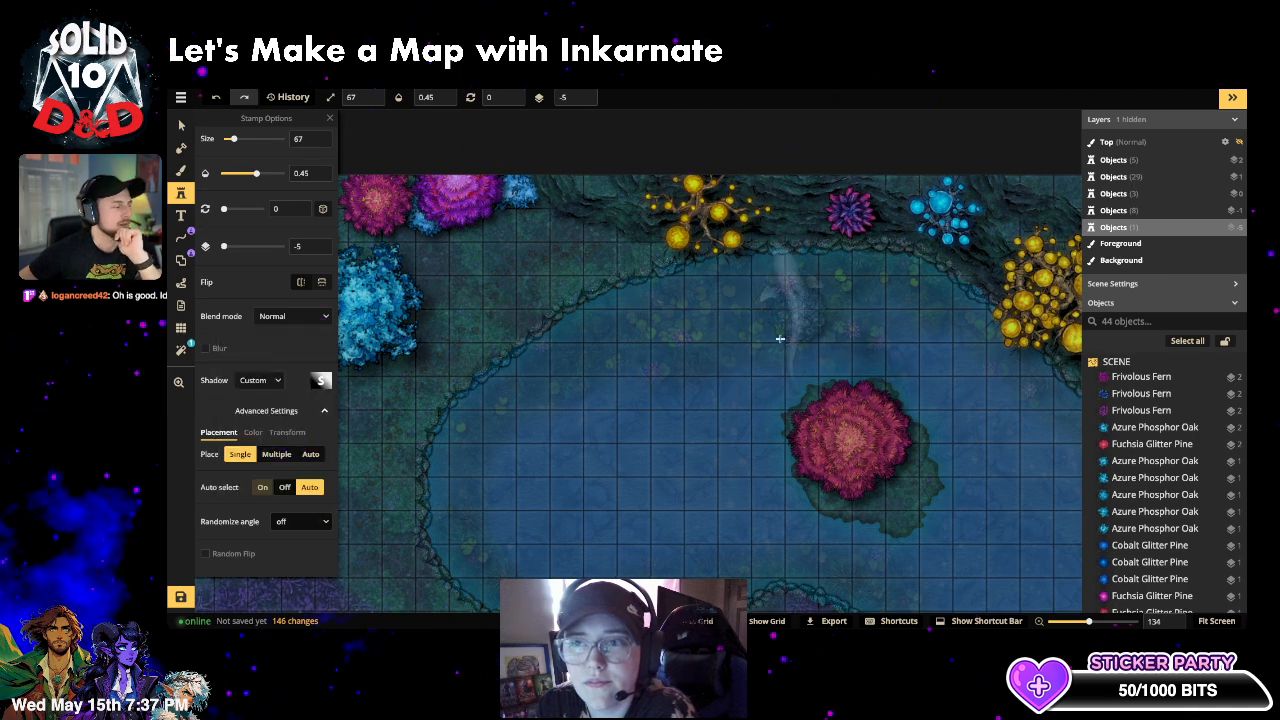
pyautogui.click(296, 316)
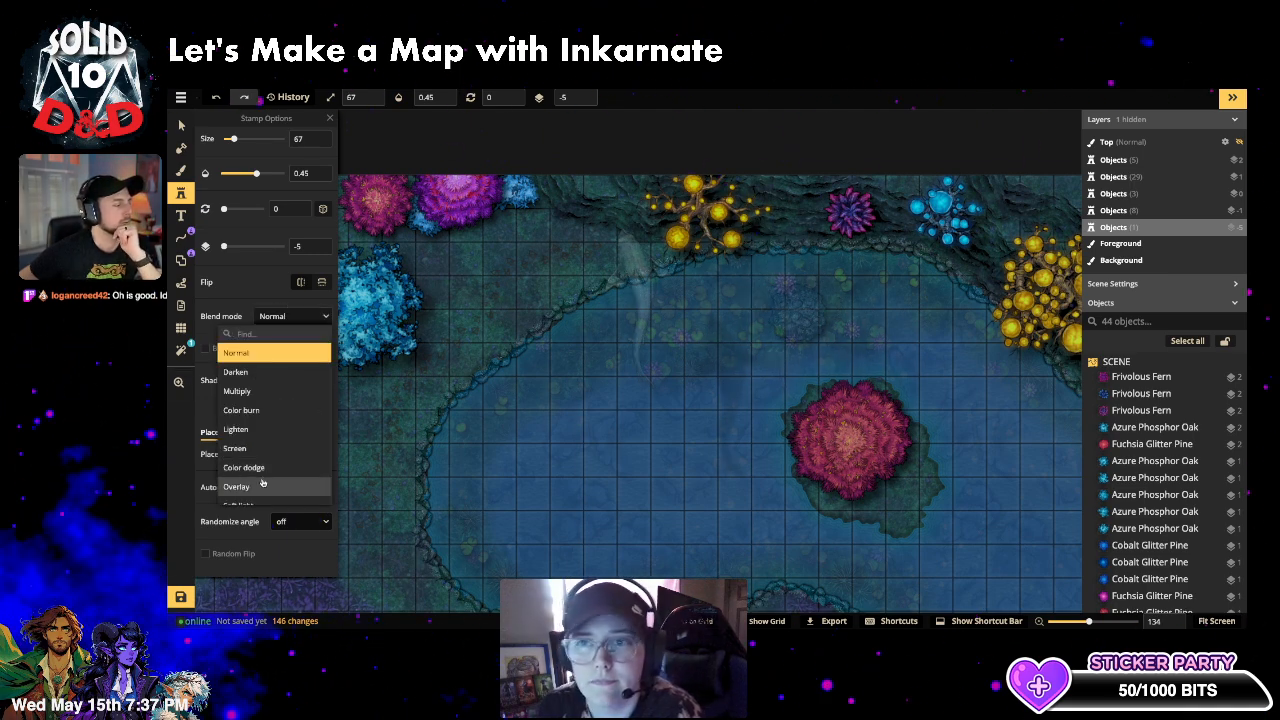
pyautogui.scroll(-4, 272, 482)
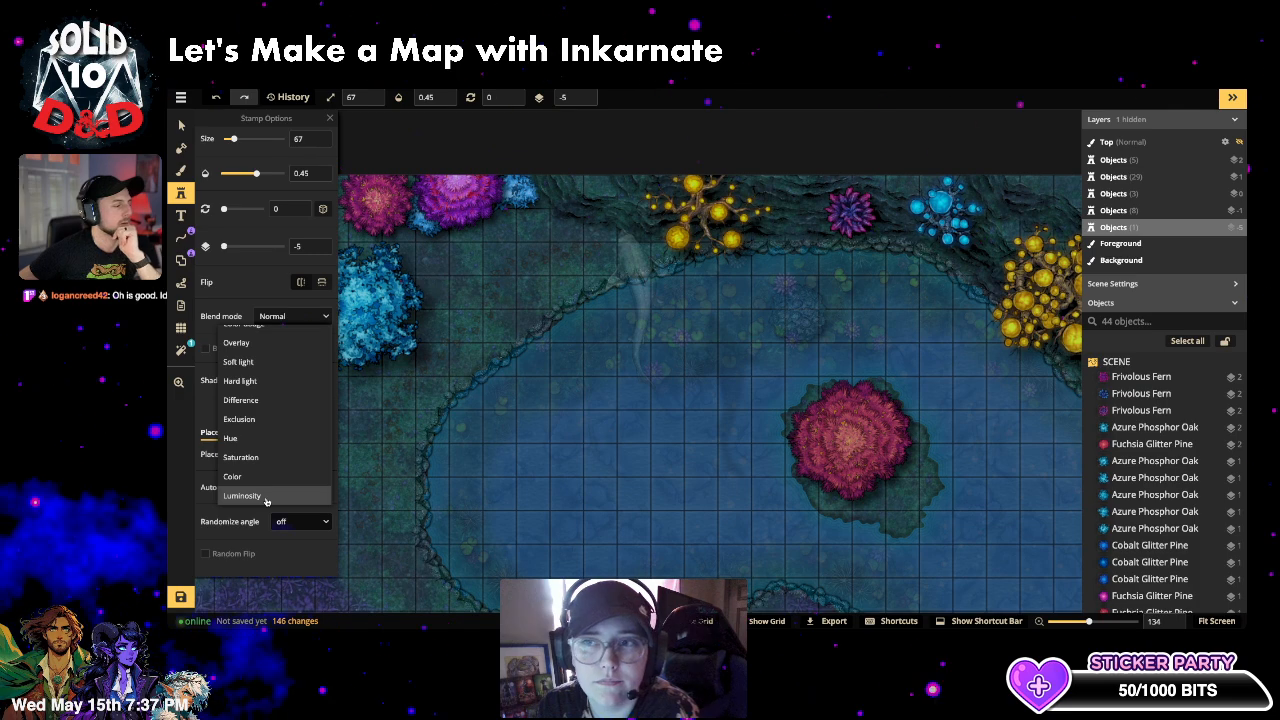
pyautogui.click(266, 497)
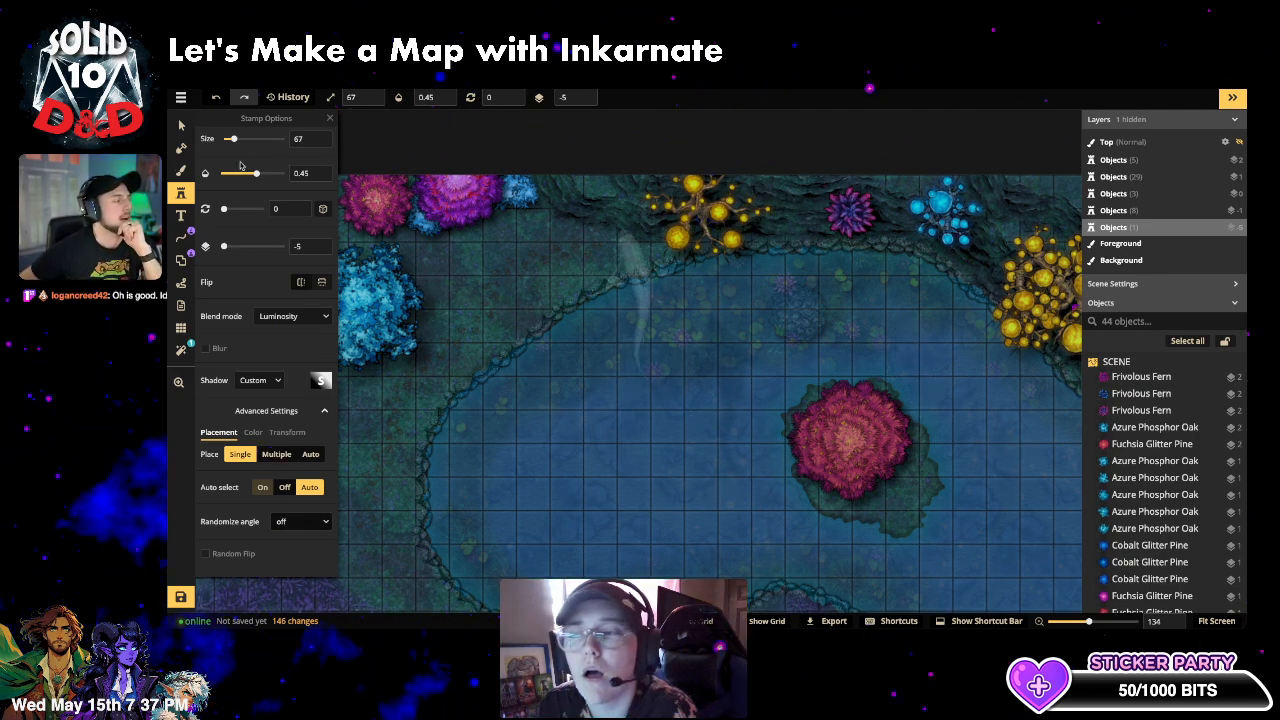
pyautogui.moveTo(232, 139); pyautogui.dragTo(246, 140)
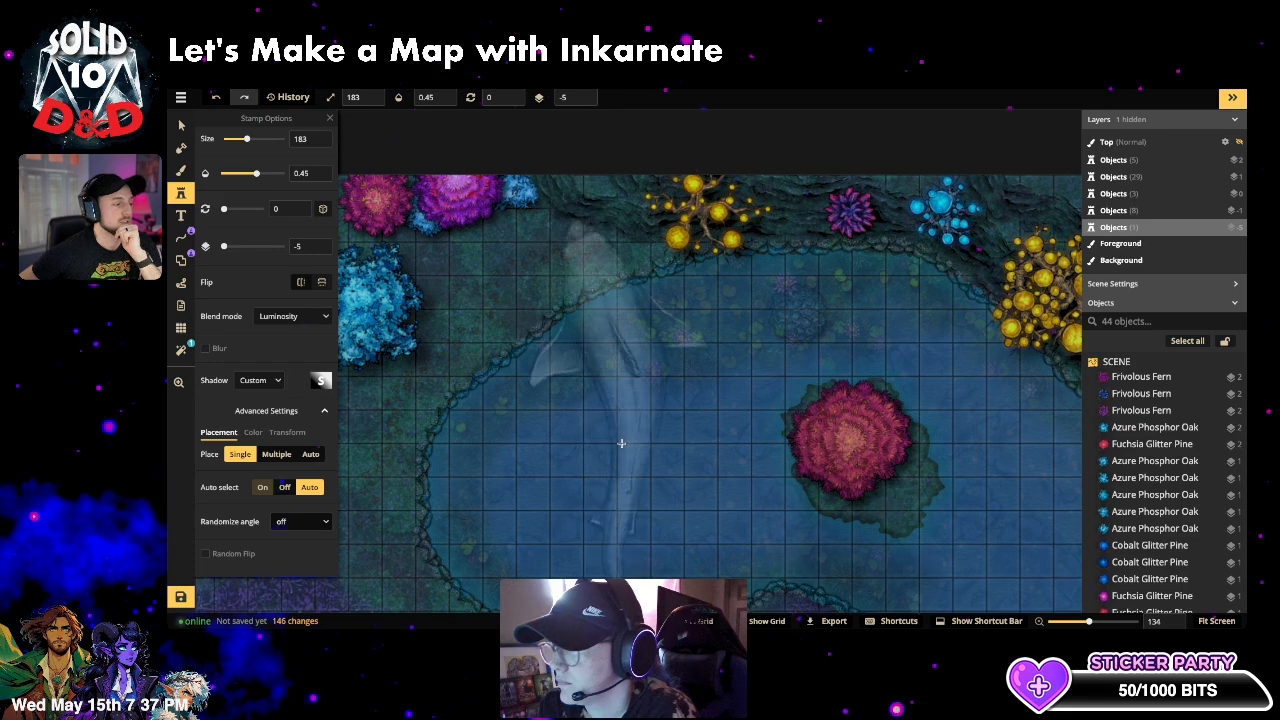
pyautogui.click(635, 395)
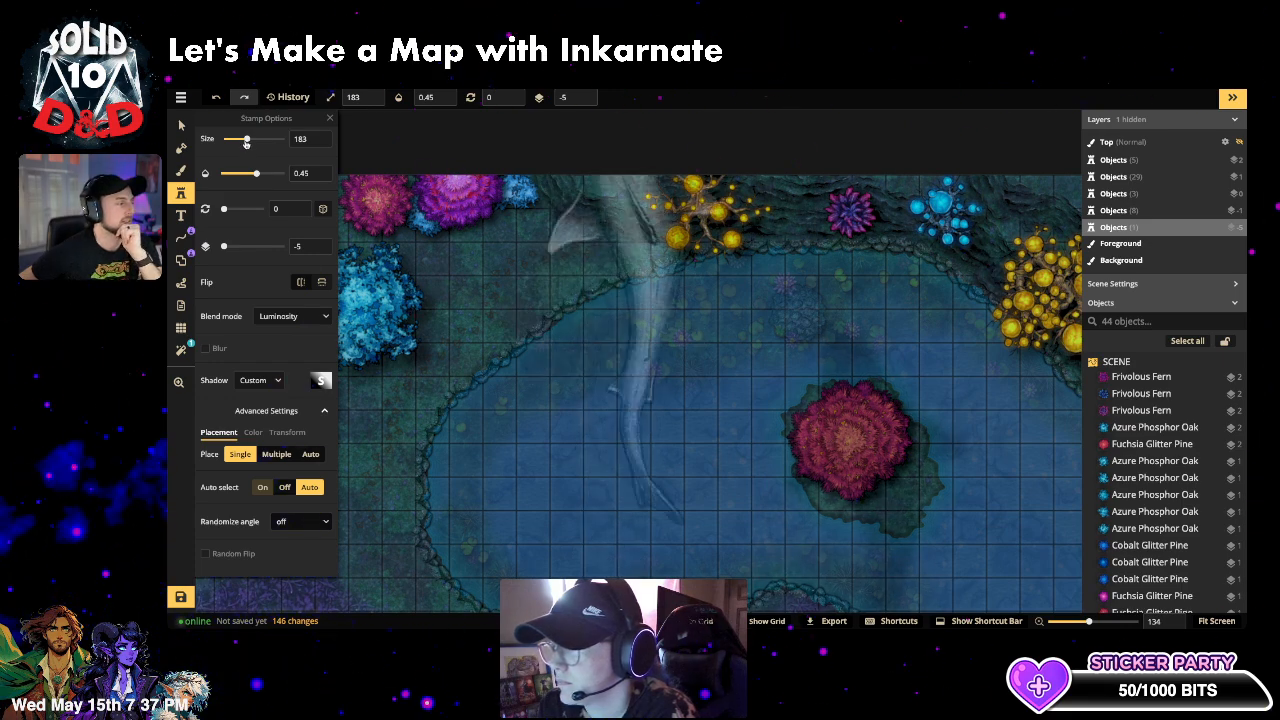
pyautogui.moveTo(246, 141); pyautogui.dragTo(227, 142)
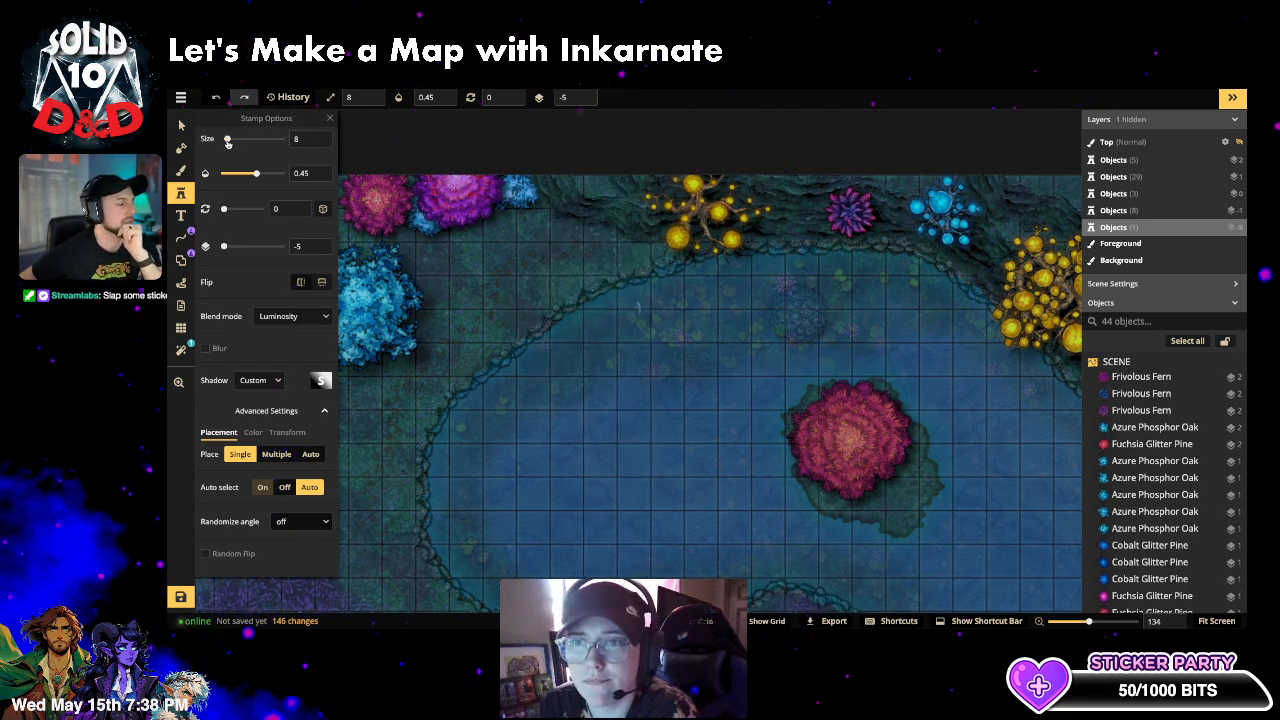
# - Stamp about eight small sharks across the upper lake with random rotation enabled
pyautogui.click(697, 339)
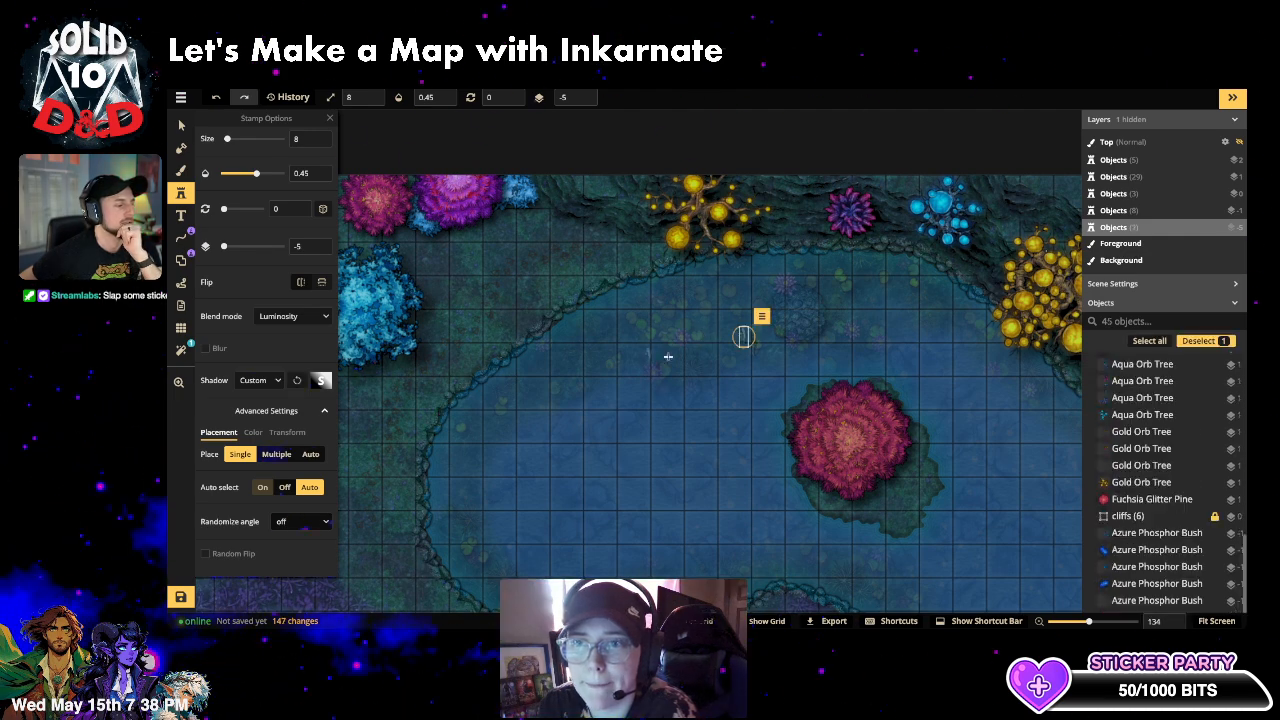
pyautogui.click(323, 209)
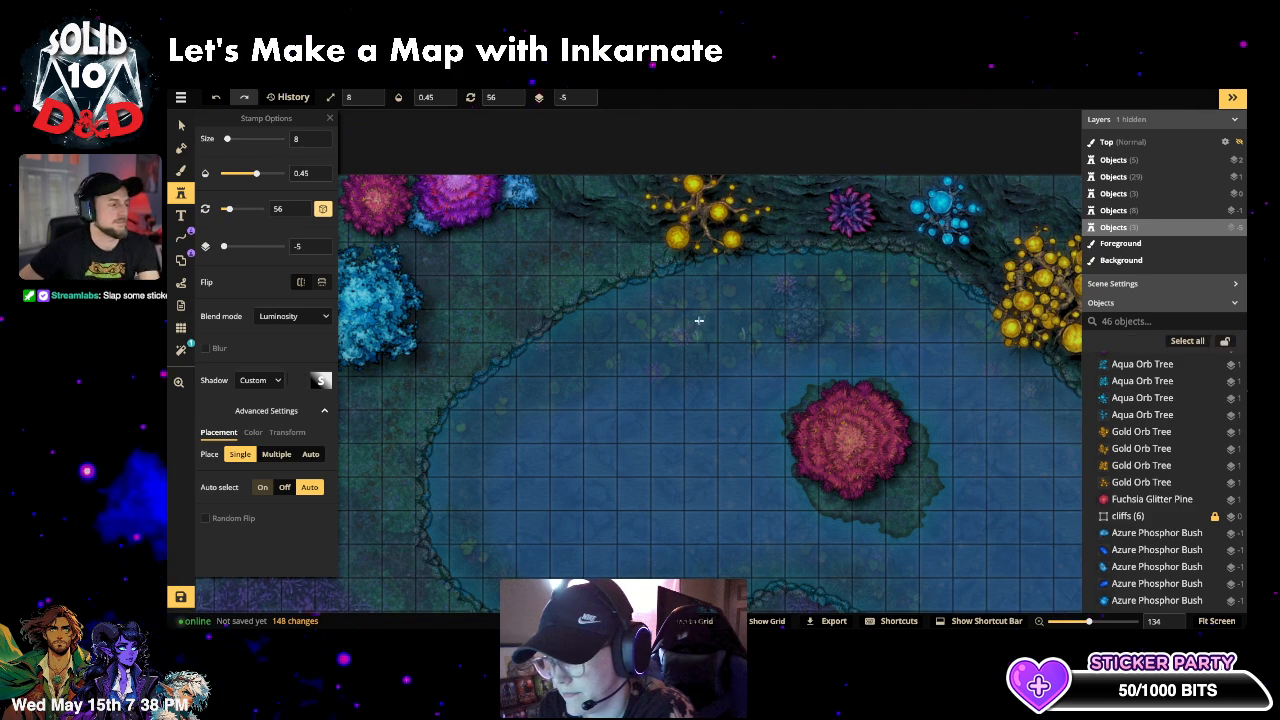
pyautogui.click(698, 317)
pyautogui.click(736, 316)
pyautogui.click(725, 339)
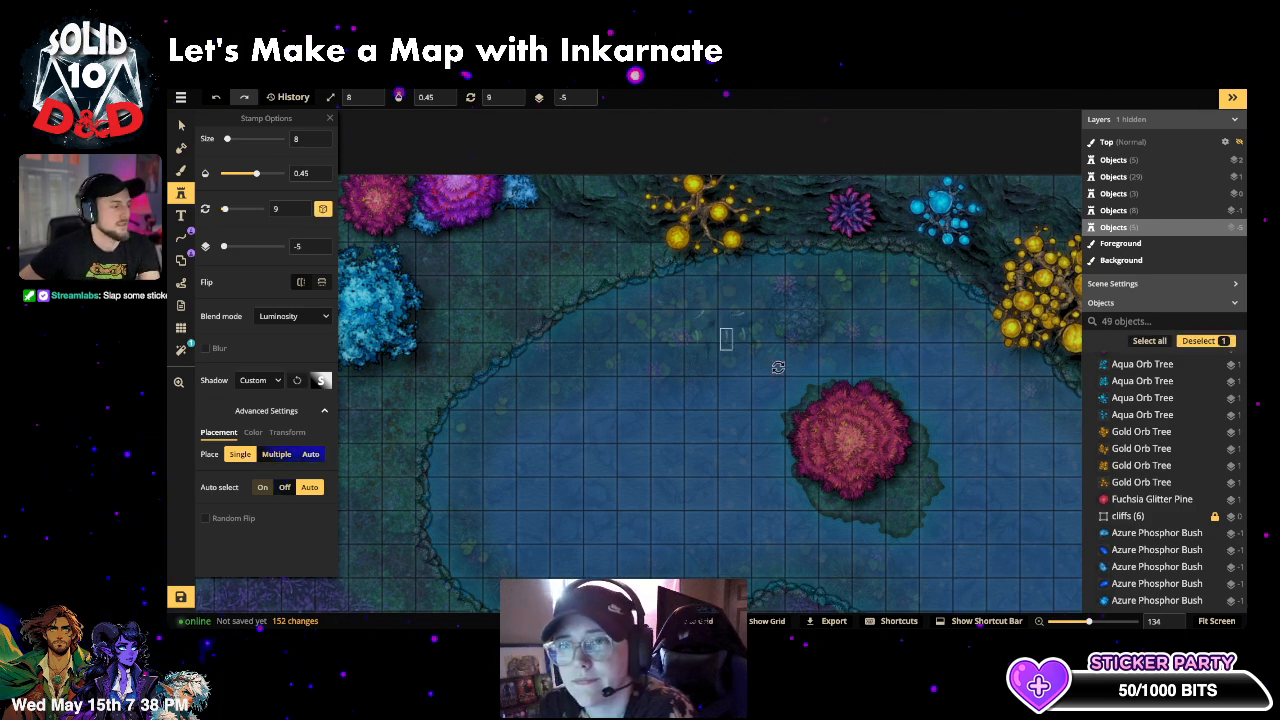
pyautogui.click(880, 386)
pyautogui.click(762, 298)
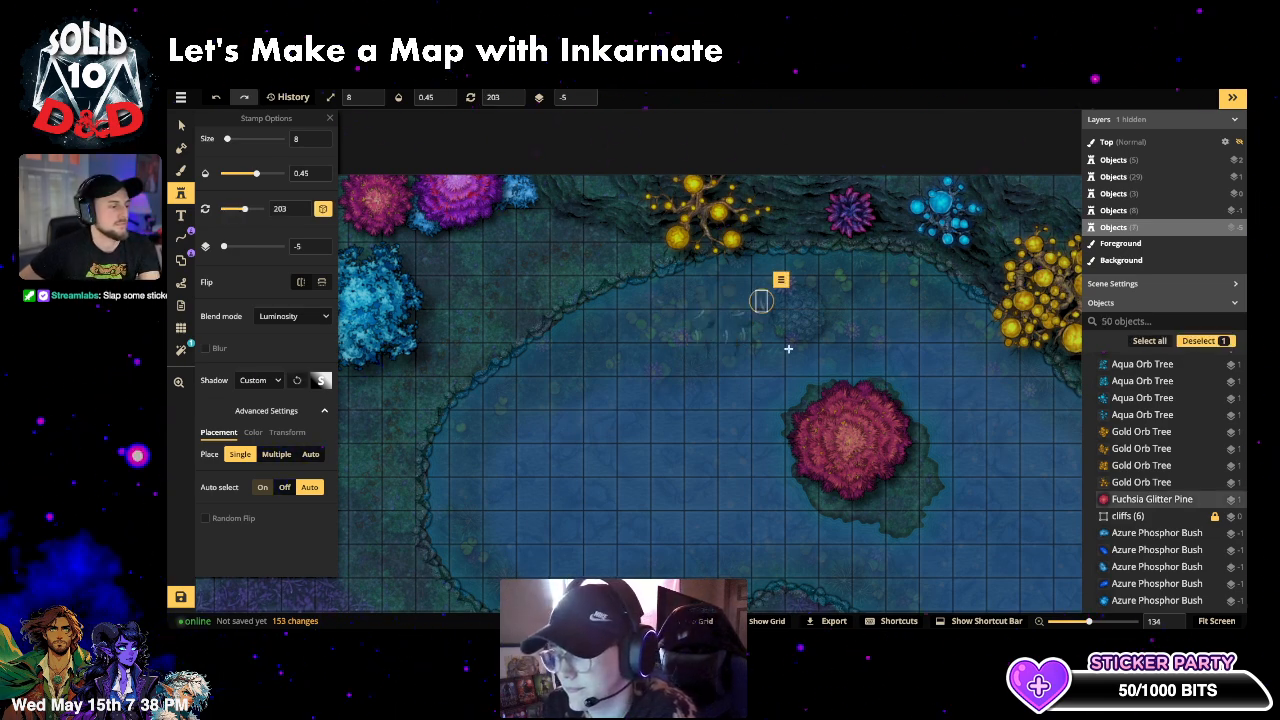
pyautogui.click(777, 337)
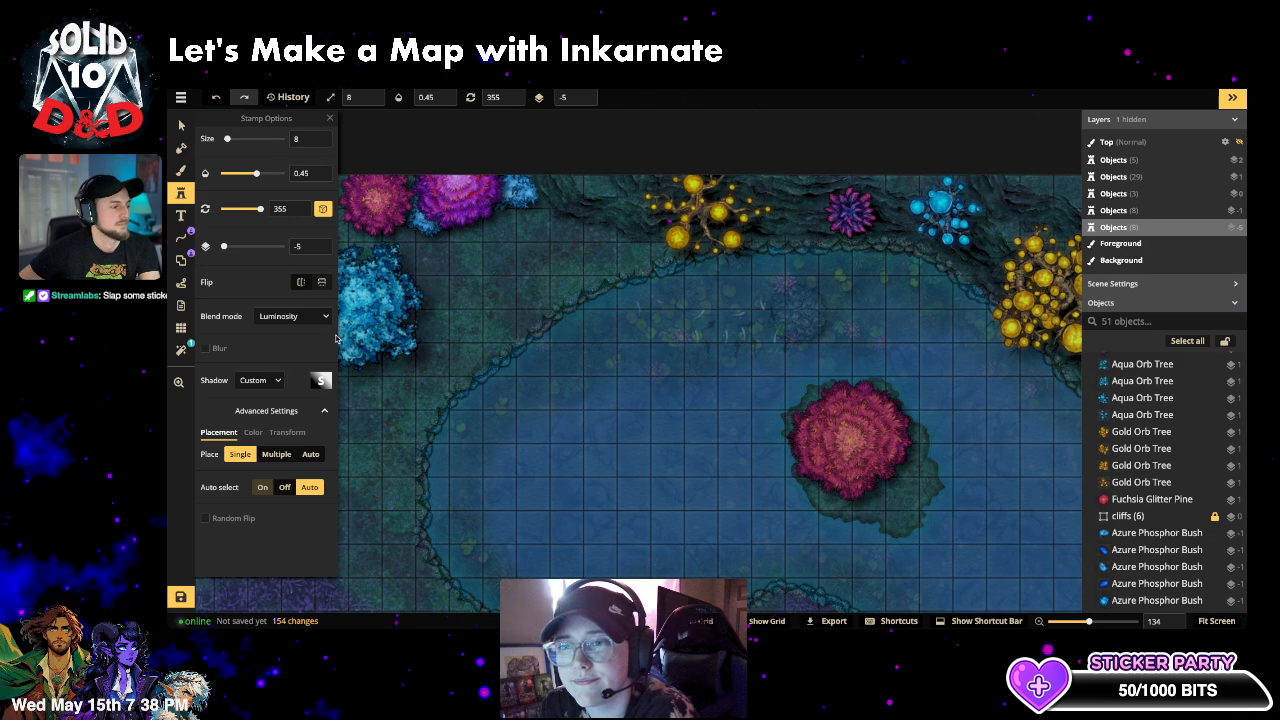
pyautogui.click(950, 441)
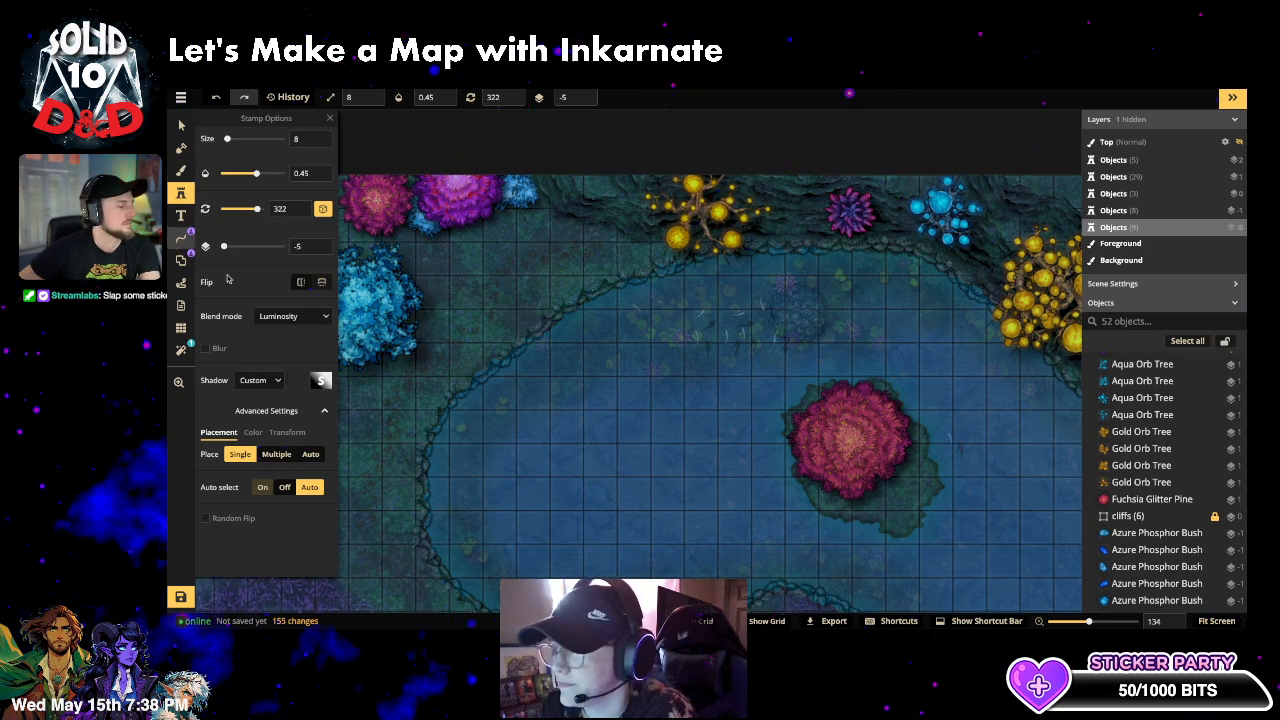
pyautogui.press('l')
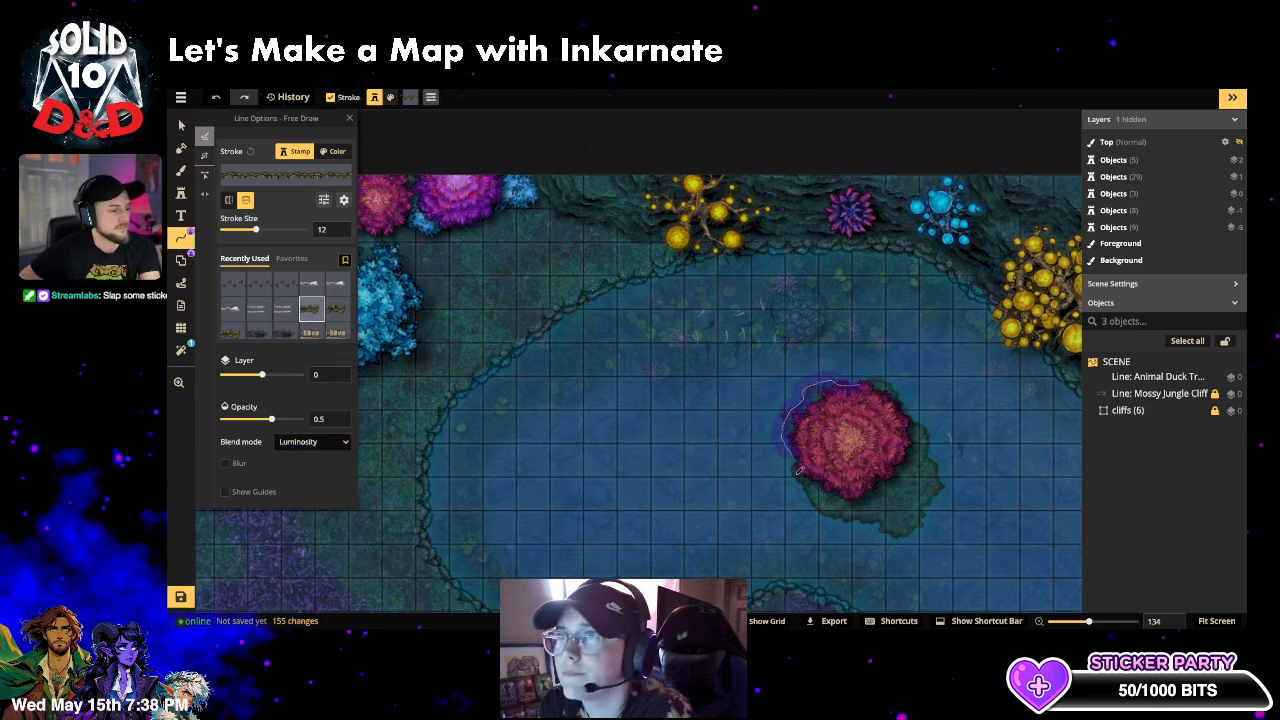
# - Draw a Mossy Jungle Cliff line around the island's red bush and raise its opacity to about 0.66
pyautogui.moveTo(798, 470)
pyautogui.mouseDown()
pyautogui.moveTo(812, 506)
pyautogui.moveTo(912, 528)
pyautogui.moveTo(930, 514)
pyautogui.moveTo(942, 470)
pyautogui.moveTo(922, 420)
pyautogui.moveTo(883, 371)
pyautogui.moveTo(856, 380)
pyautogui.mouseUp()
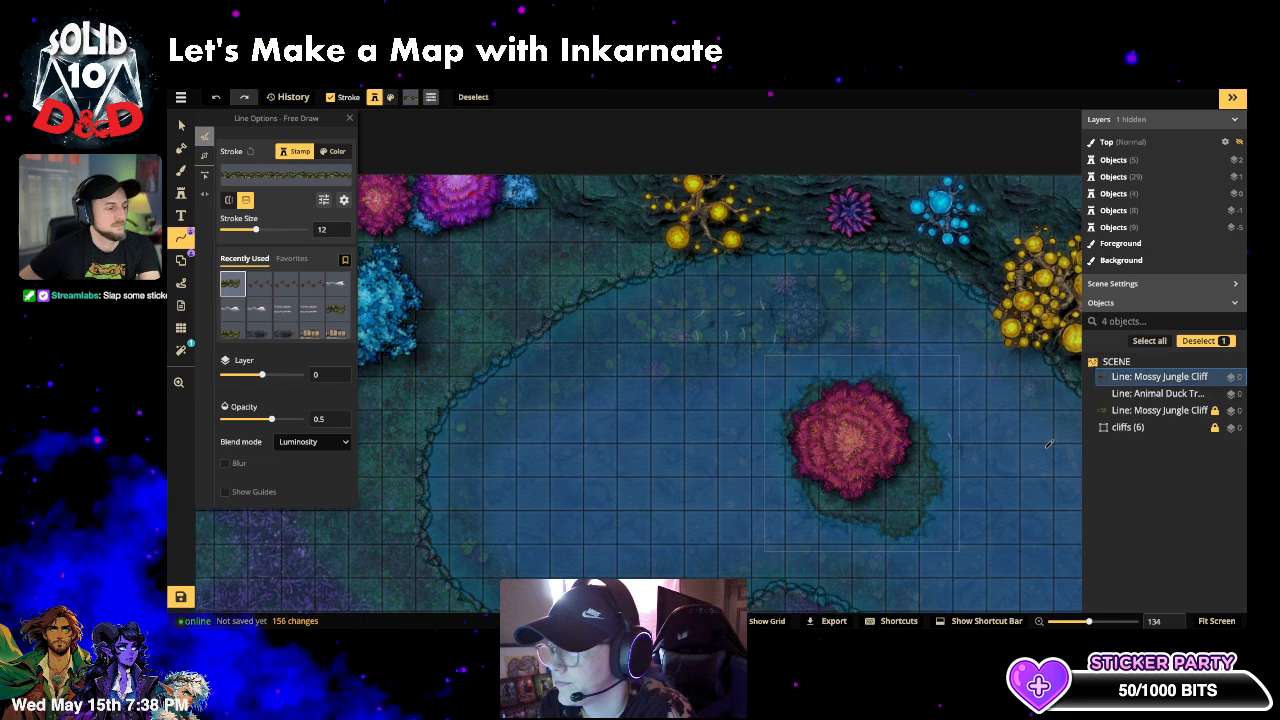
pyautogui.click(247, 201)
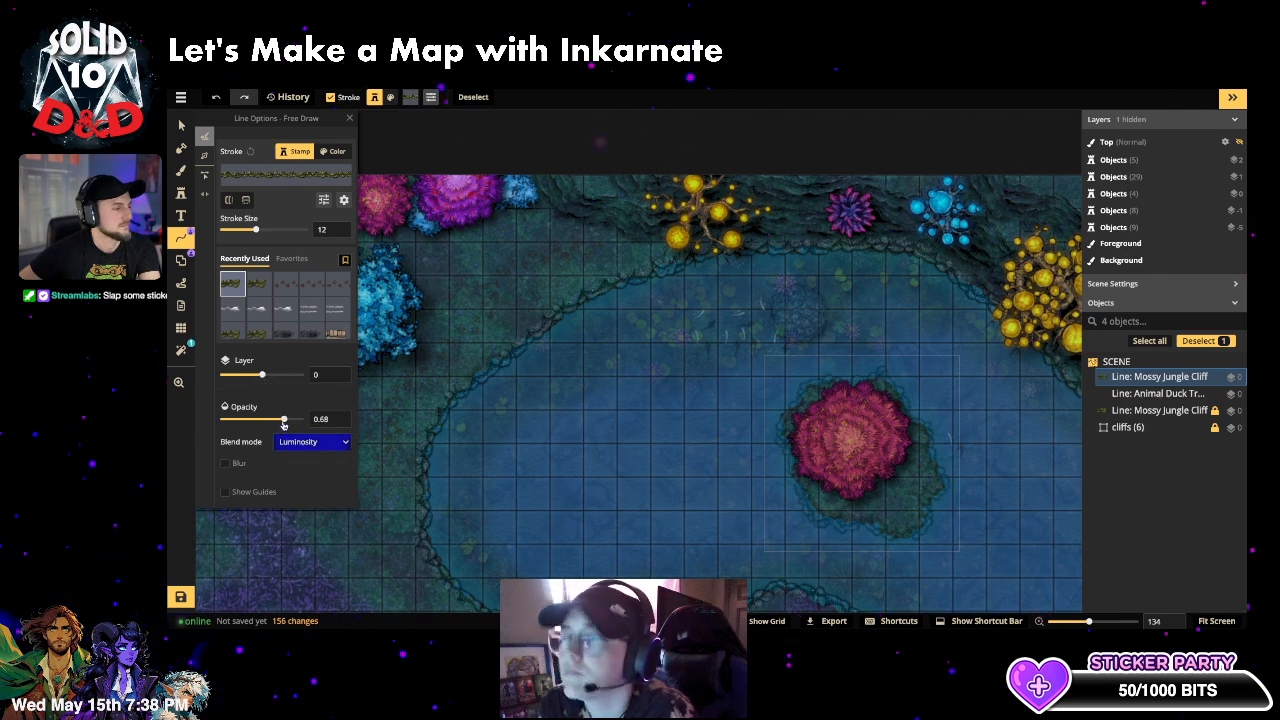
pyautogui.click(181, 125)
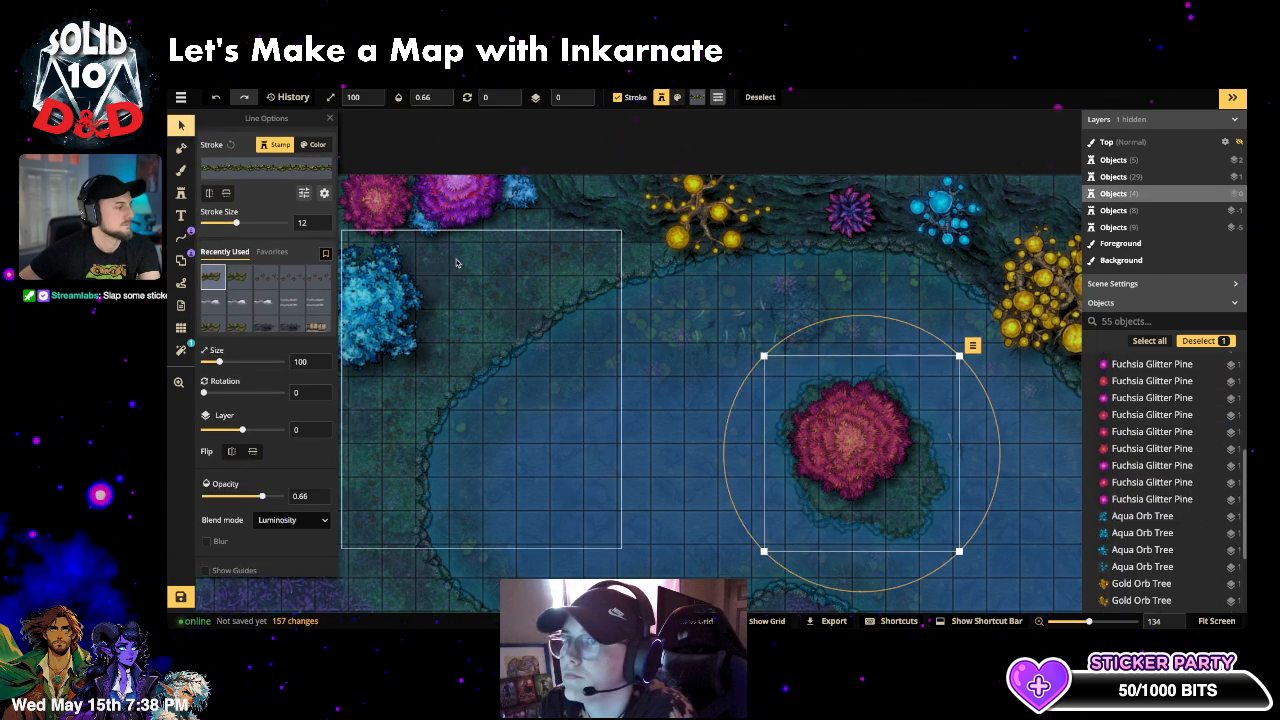
# - Select the seven sharks in the lake and group them under the name 'fish'
pyautogui.click(515, 290)
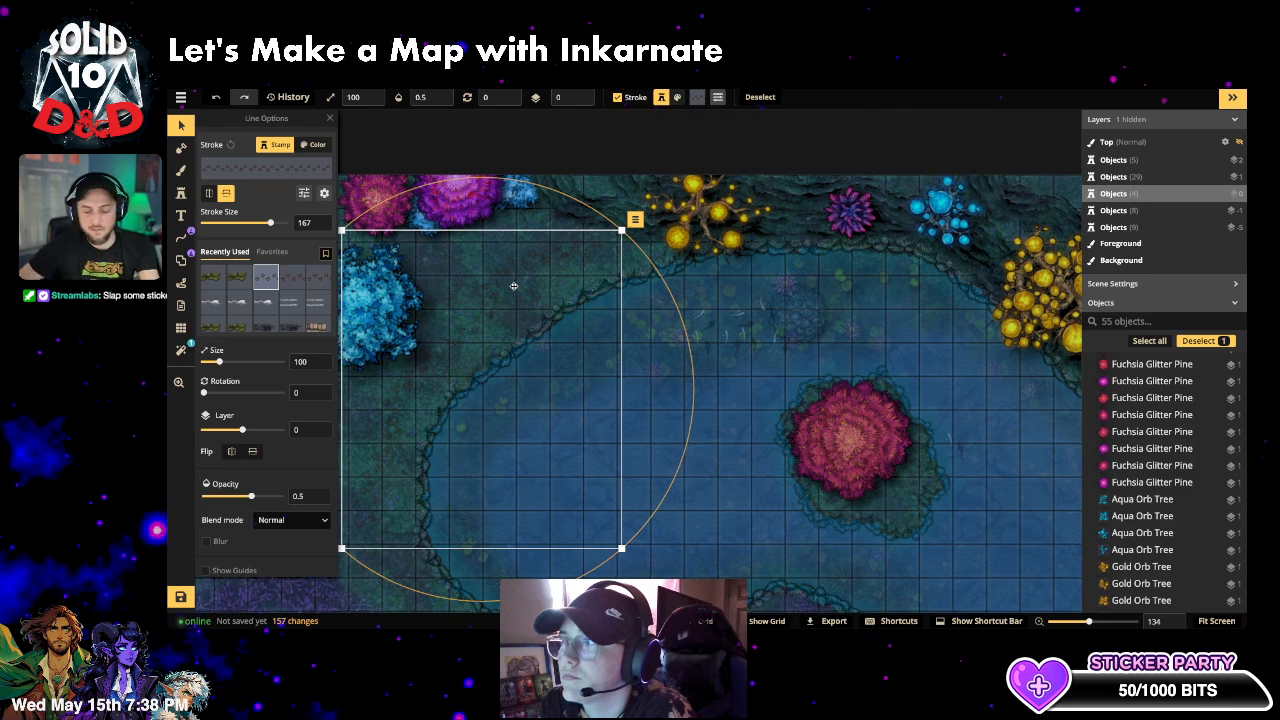
pyautogui.click(708, 450)
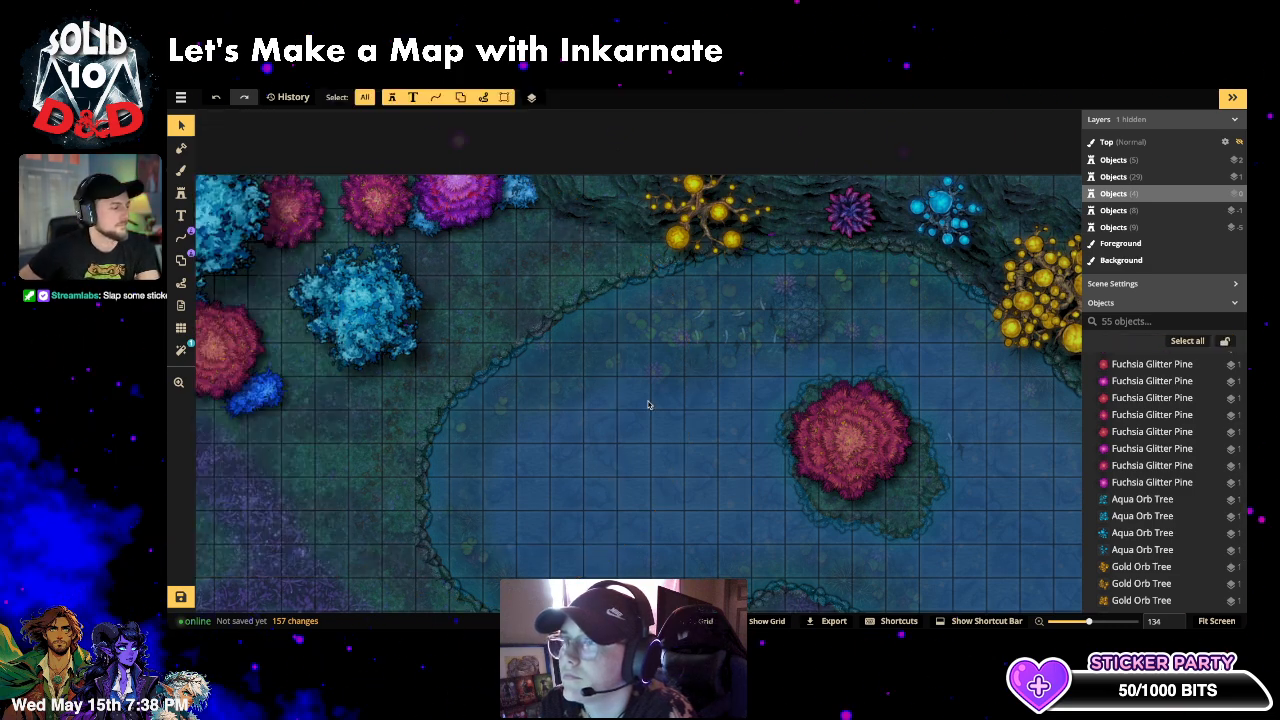
pyautogui.moveTo(654, 366); pyautogui.dragTo(743, 314)
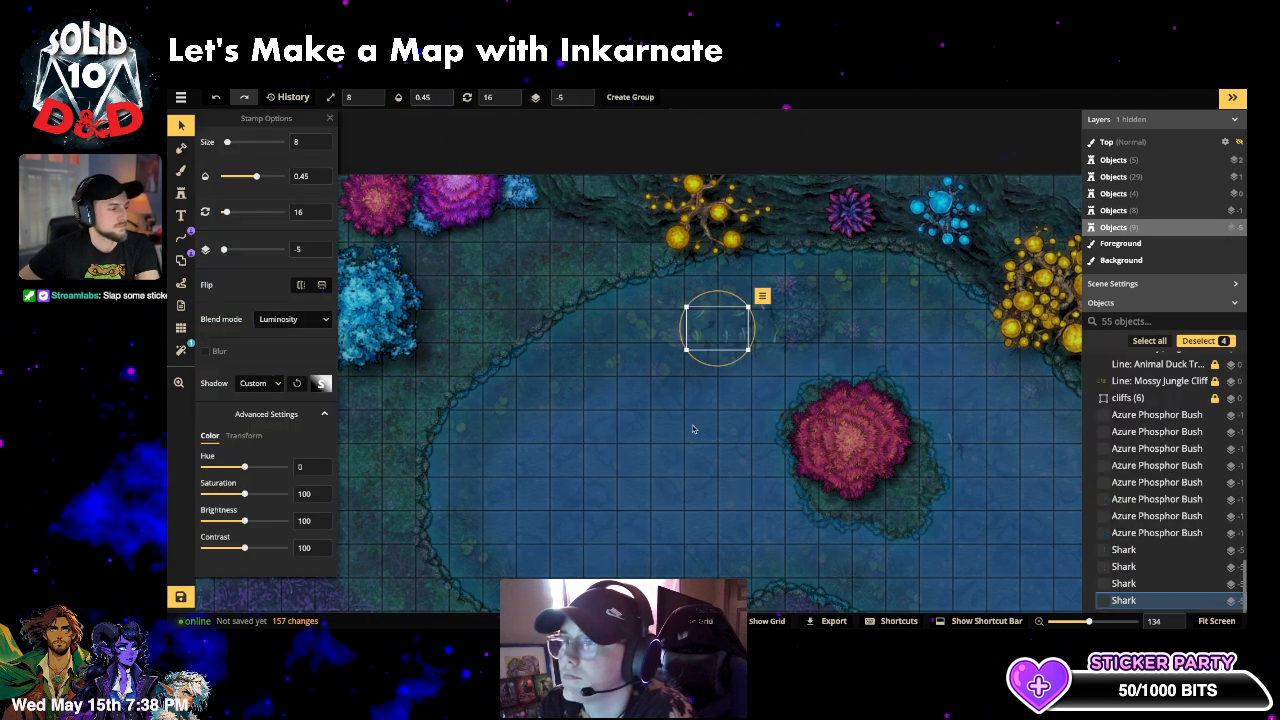
pyautogui.click(627, 322)
pyautogui.moveTo(657, 296); pyautogui.dragTo(785, 358)
pyautogui.keyDown('shift'); pyautogui.click(697, 230); pyautogui.keyUp('shift')
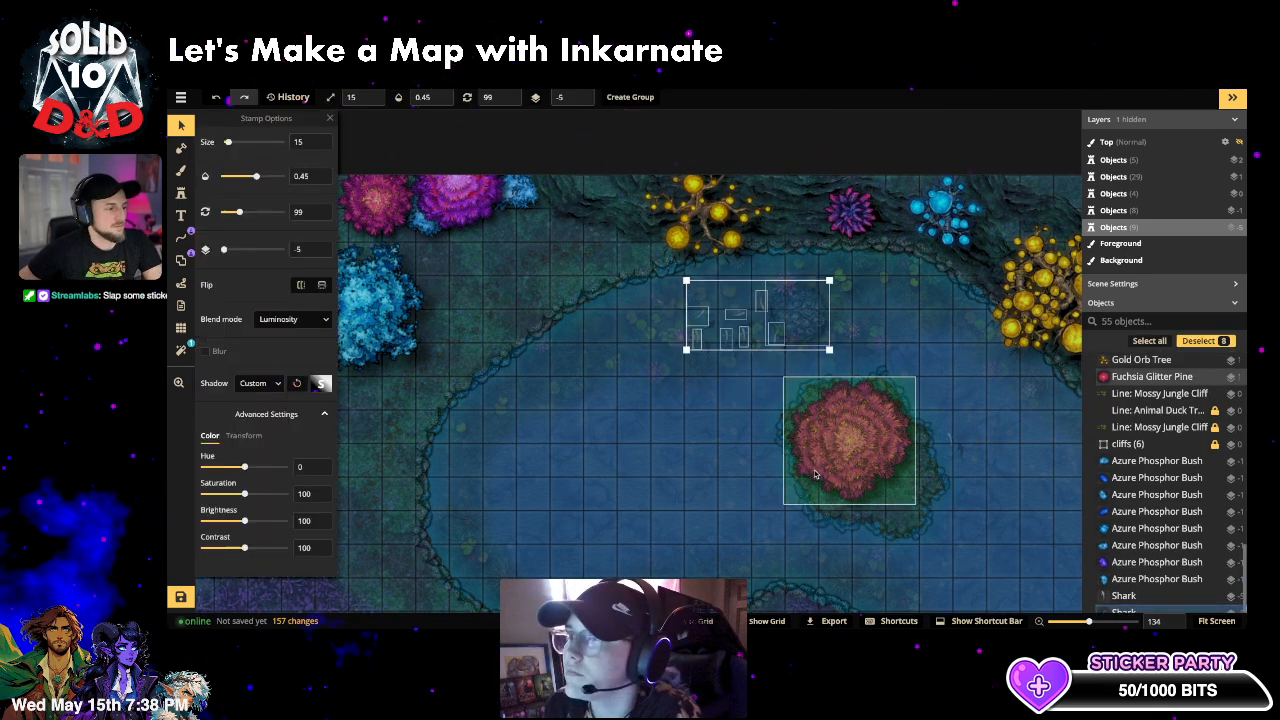
pyautogui.keyDown('shift'); pyautogui.click(838, 437); pyautogui.keyUp('shift')
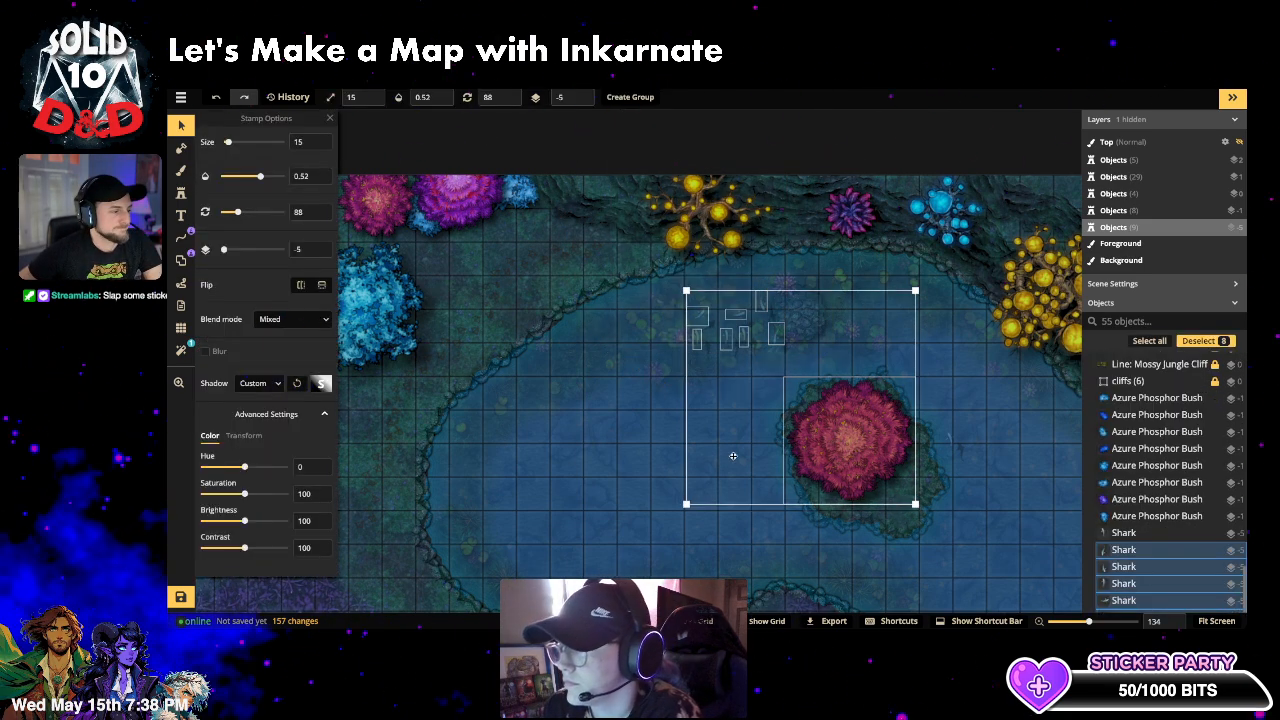
pyautogui.click(659, 404)
pyautogui.moveTo(656, 308); pyautogui.dragTo(762, 356)
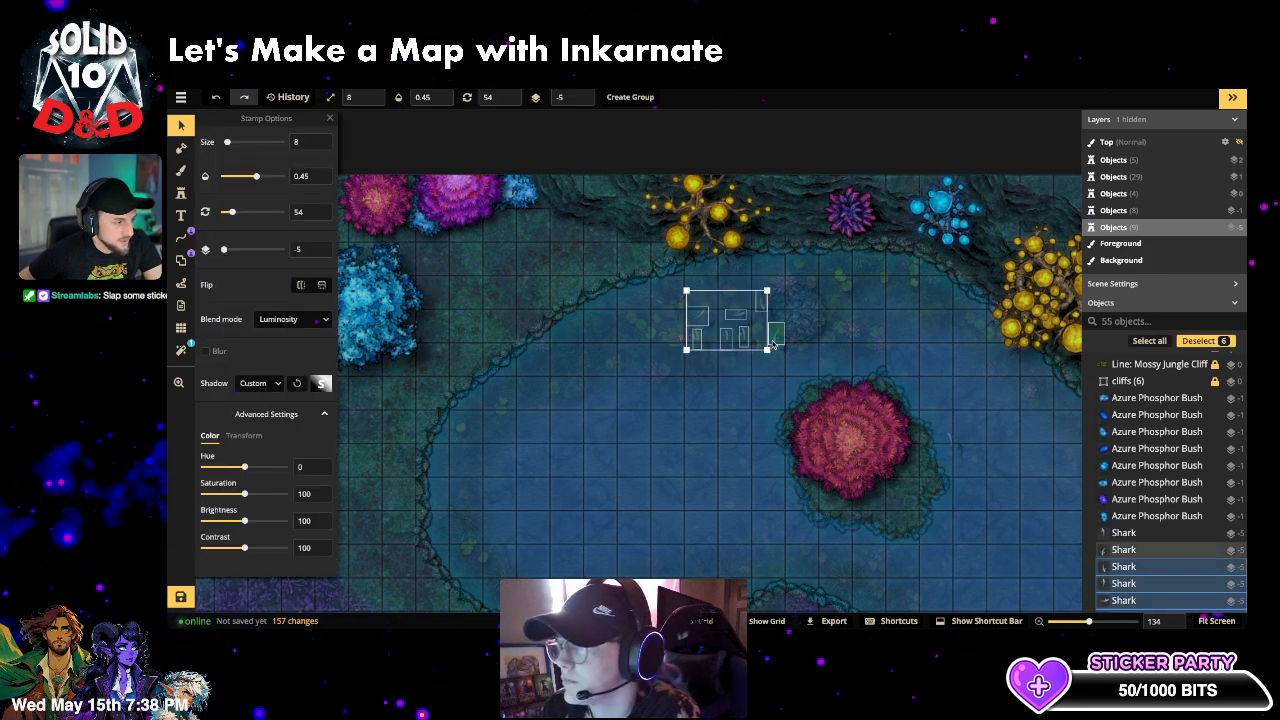
pyautogui.keyDown('shift'); pyautogui.click(776, 337); pyautogui.keyUp('shift')
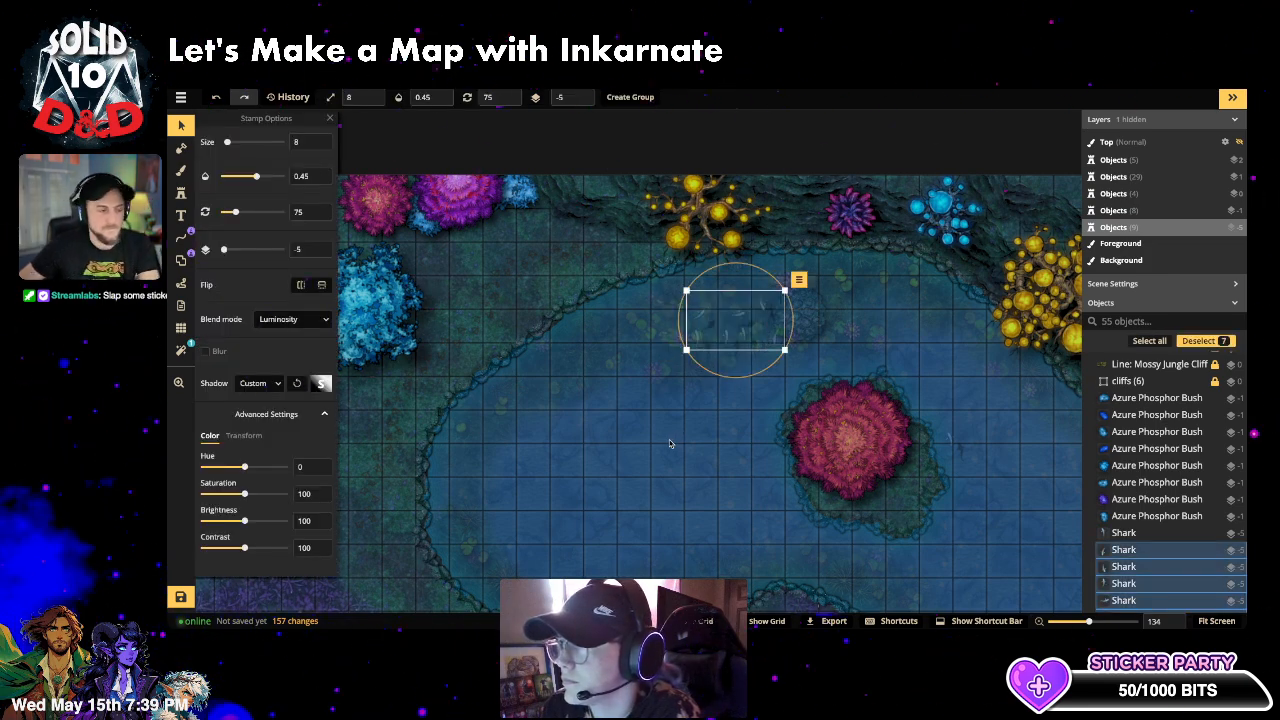
pyautogui.hotkey('ctrl', 'g')
pyautogui.write('fish')
pyautogui.press('Return')
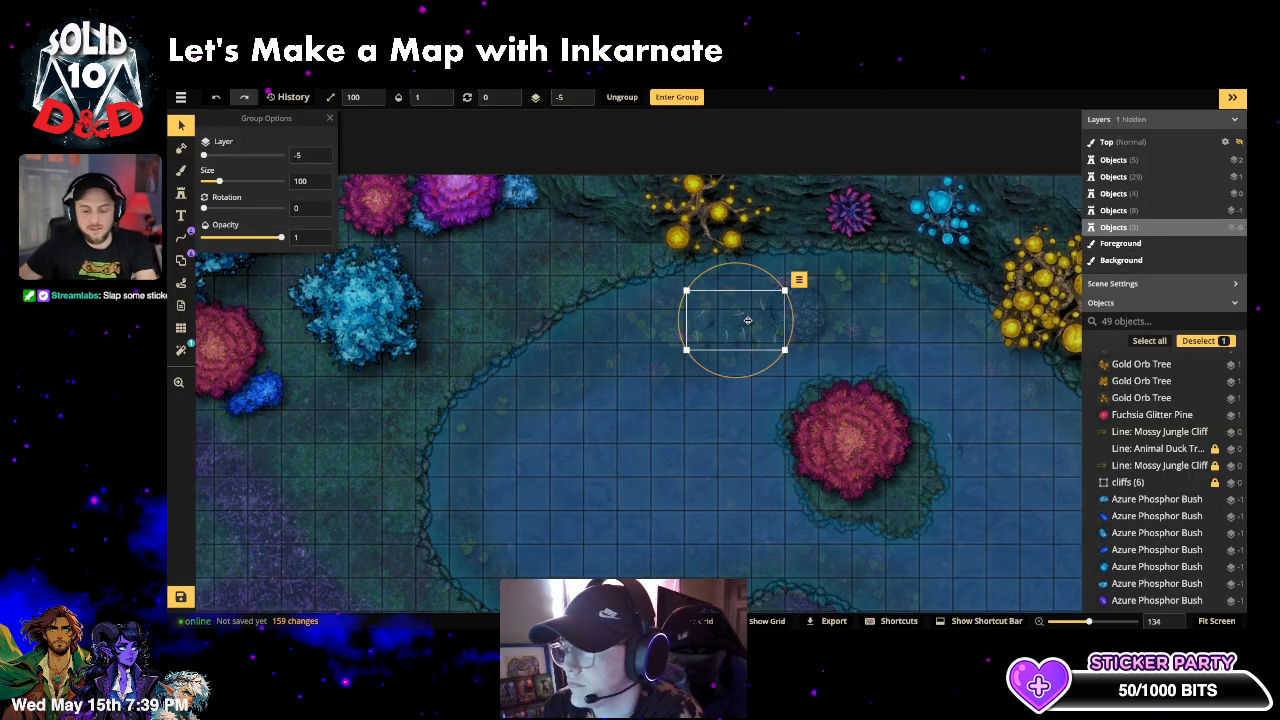
# - Deselect the fish group and frame the island and eastern shoreline in view
pyautogui.click(668, 443)
pyautogui.scroll(-1, 668, 443)
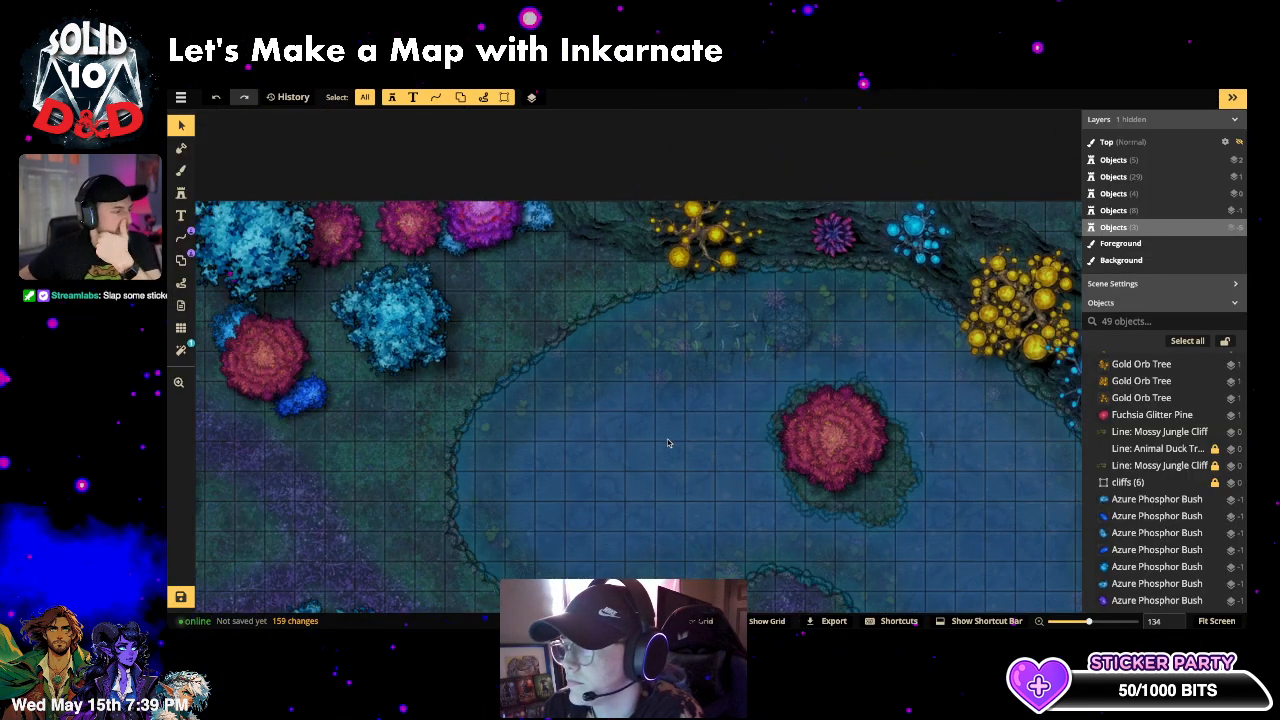
pyautogui.scroll(-3, 668, 443)
pyautogui.moveTo(583, 508); pyautogui.dragTo(453, 378)
pyautogui.scroll(2, 607, 449)
pyautogui.scroll(2, 600, 440)
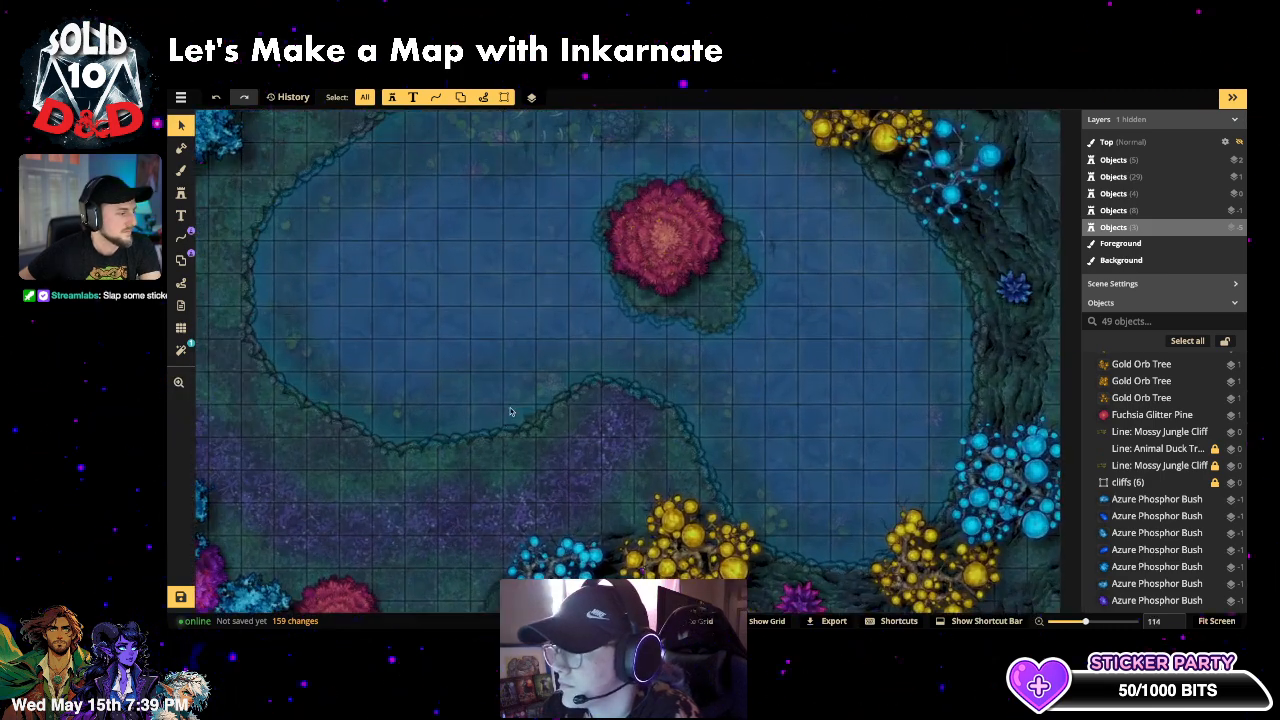
# - Load the Core scattered-rocks stamp from a 'rock' catalog search and enlarge it
pyautogui.click(178, 196)
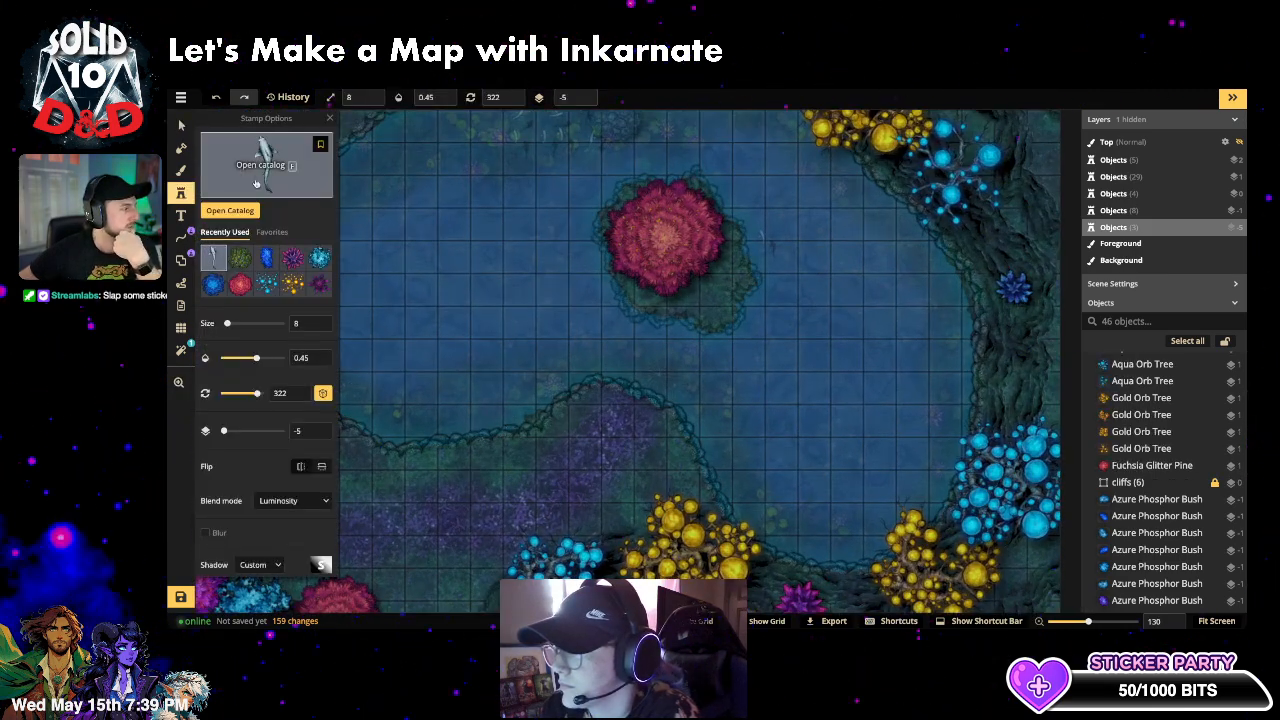
pyautogui.click(268, 172)
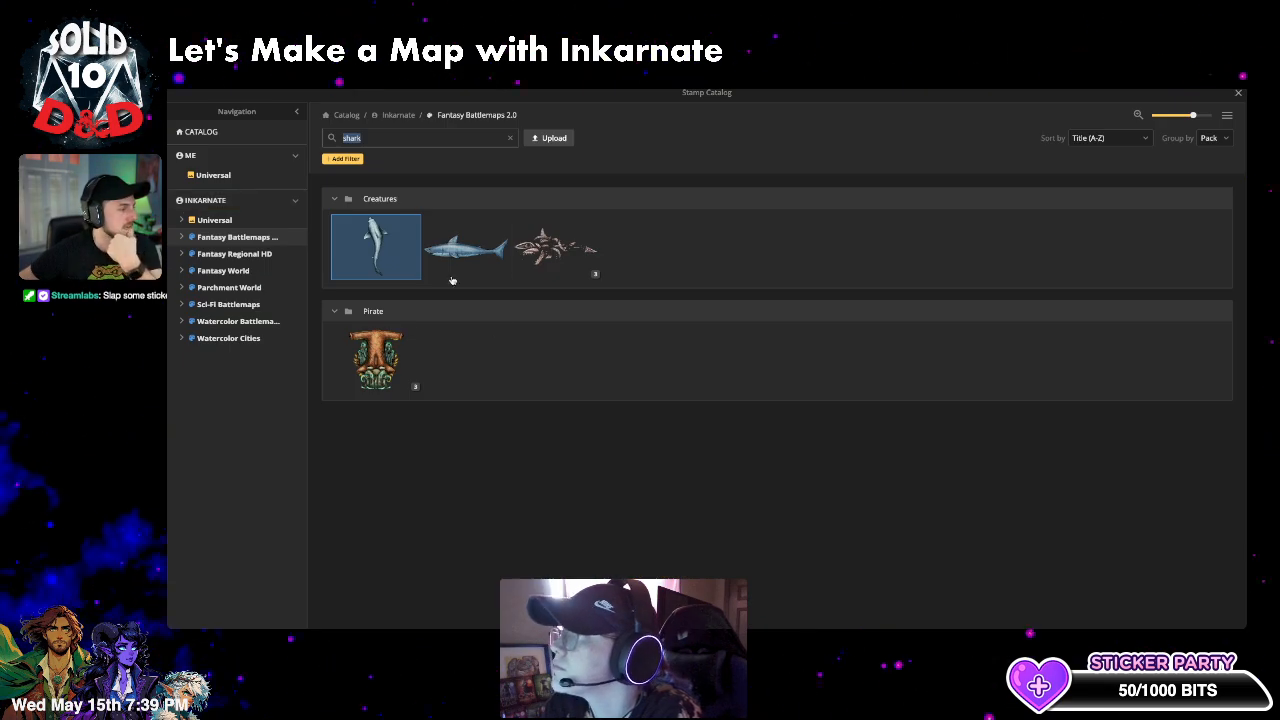
pyautogui.click(506, 140)
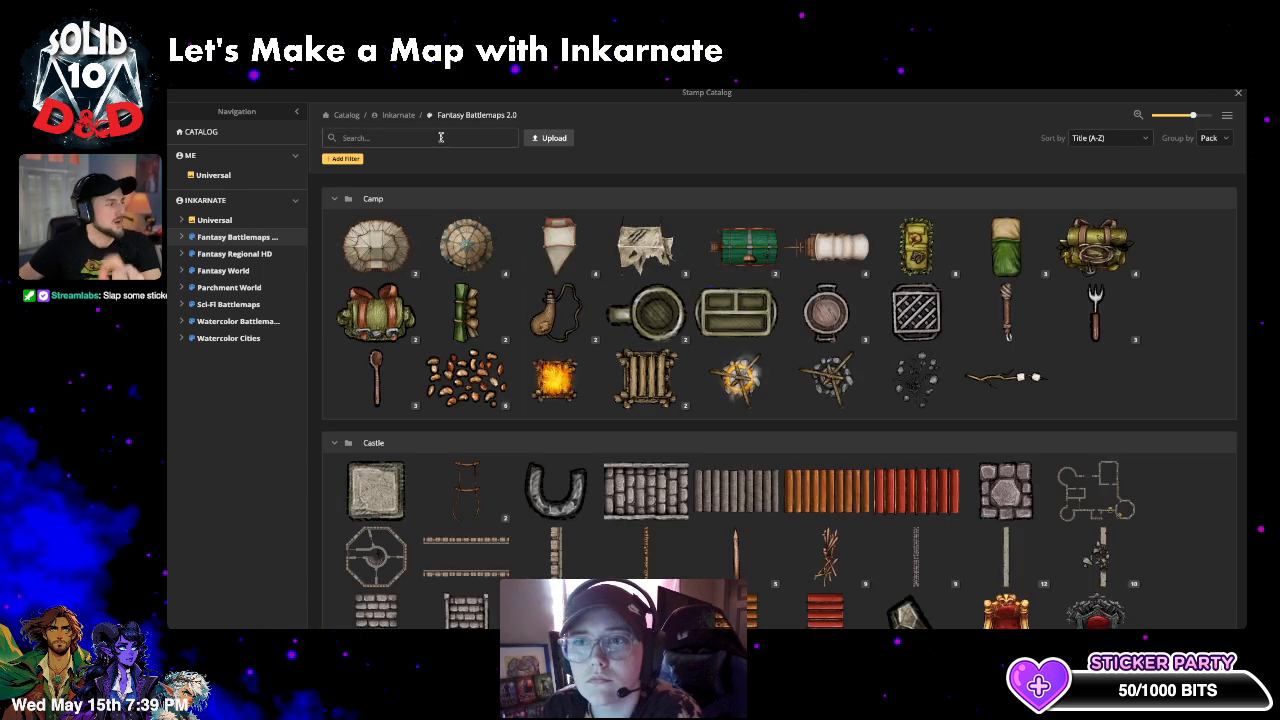
pyautogui.write('rock')
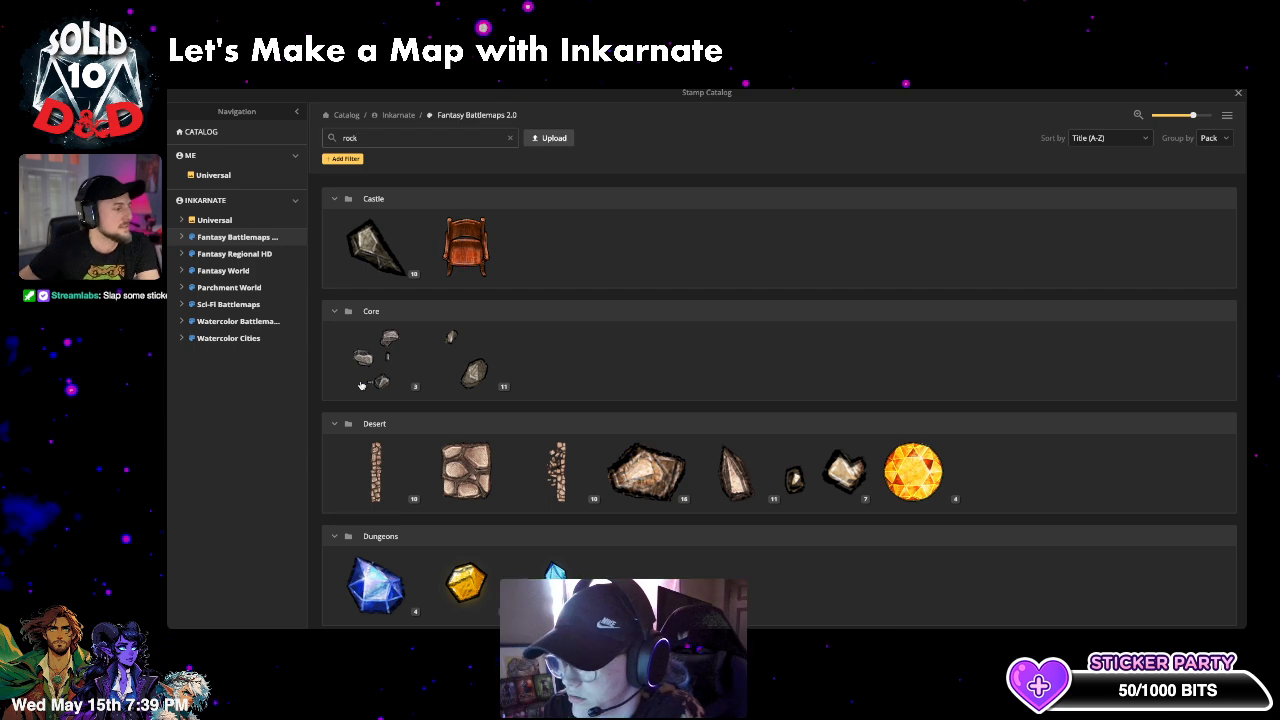
pyautogui.click(372, 370)
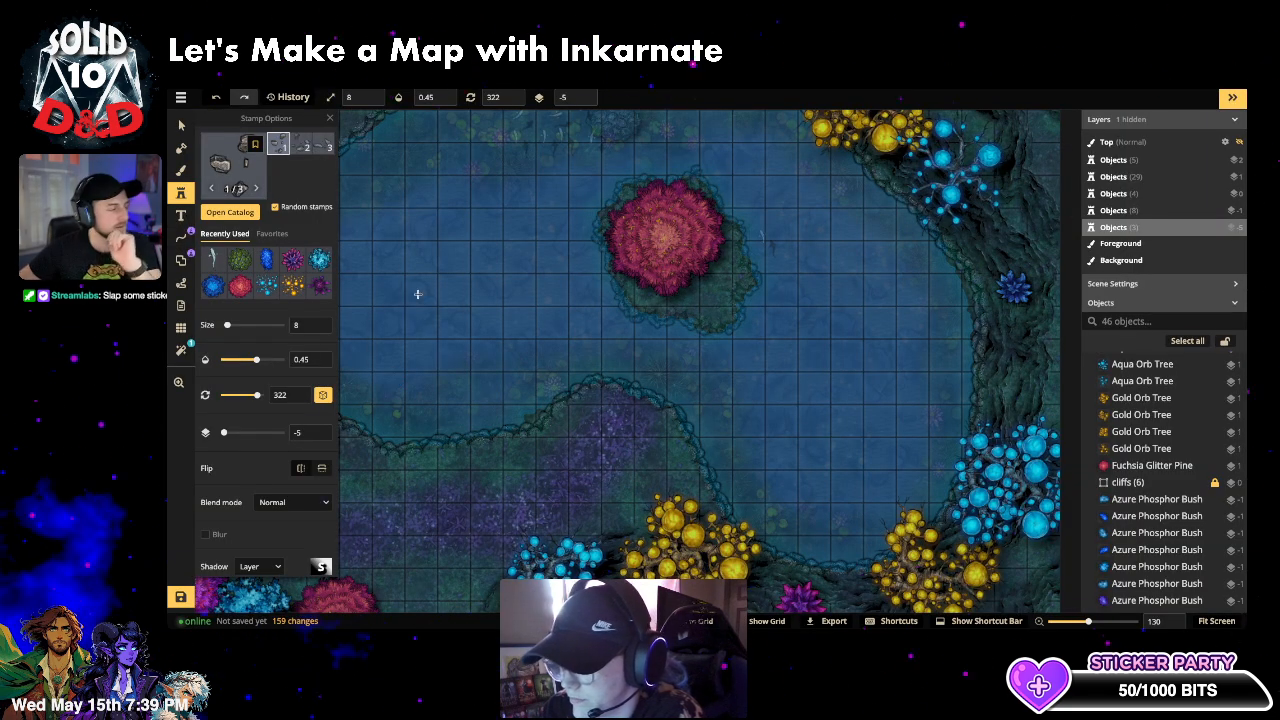
pyautogui.click(247, 327)
# - Set the rock stamp to Luminosity blend at size 173 and place a large cluster on the lower-left shore
pyautogui.moveTo(245, 327); pyautogui.dragTo(234, 330)
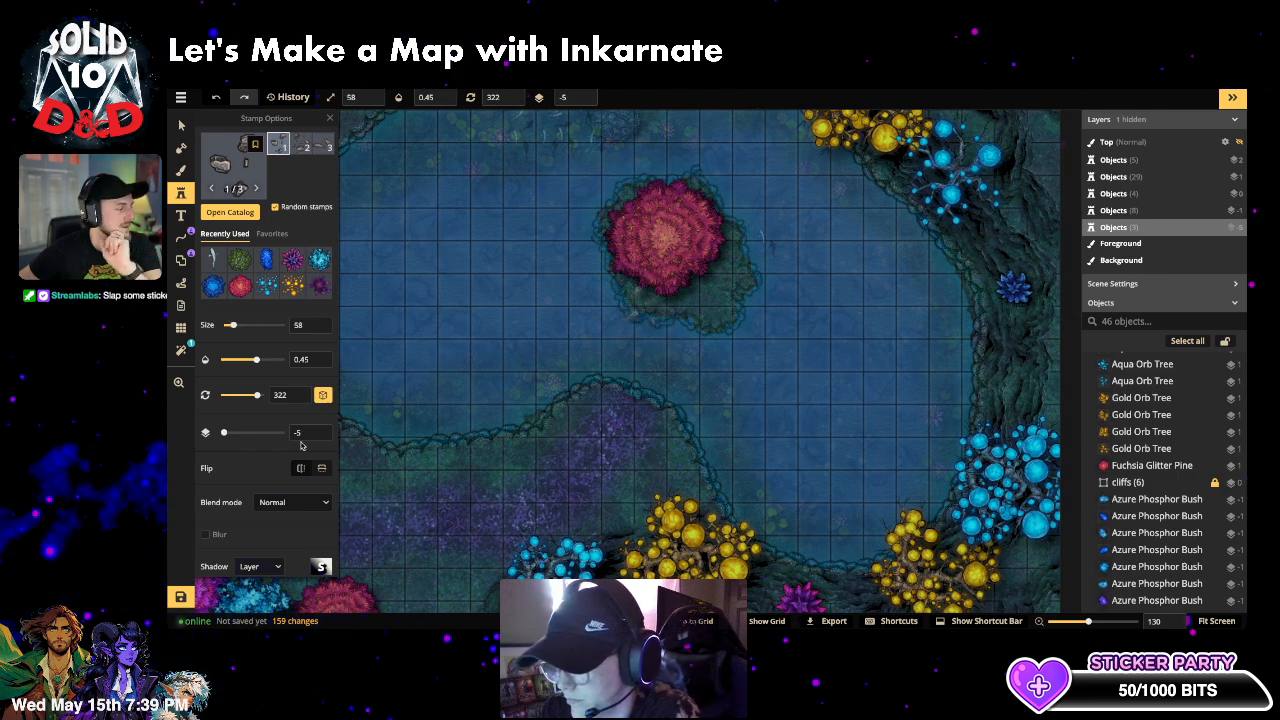
pyautogui.scroll(-2, 301, 445)
pyautogui.click(292, 316)
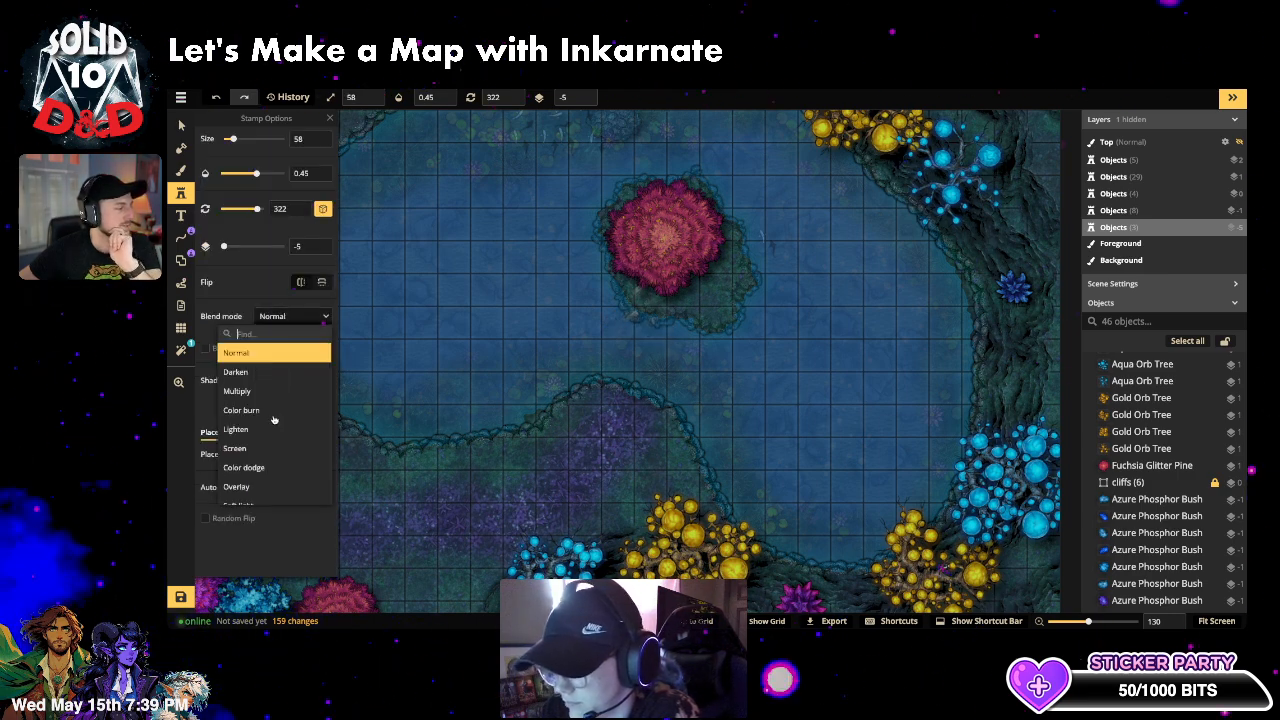
pyautogui.scroll(-3, 273, 420)
pyautogui.click(265, 490)
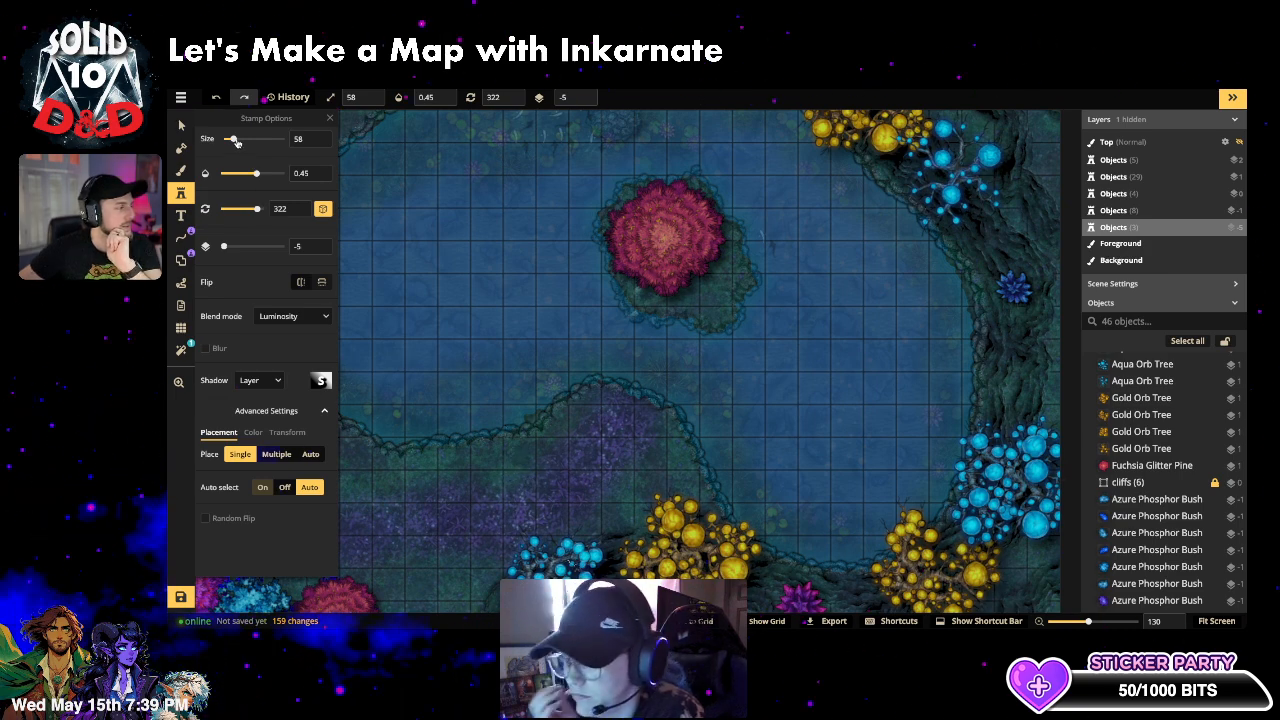
pyautogui.moveTo(231, 139); pyautogui.dragTo(246, 140)
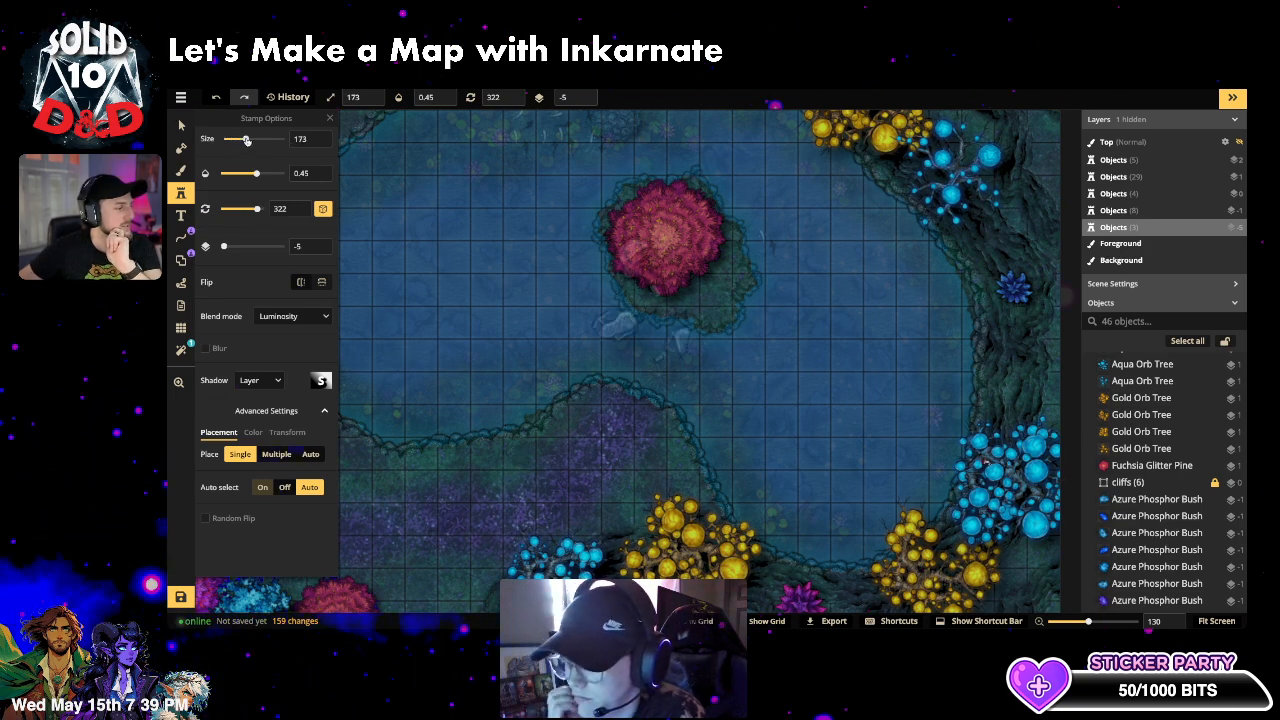
pyautogui.click(415, 535)
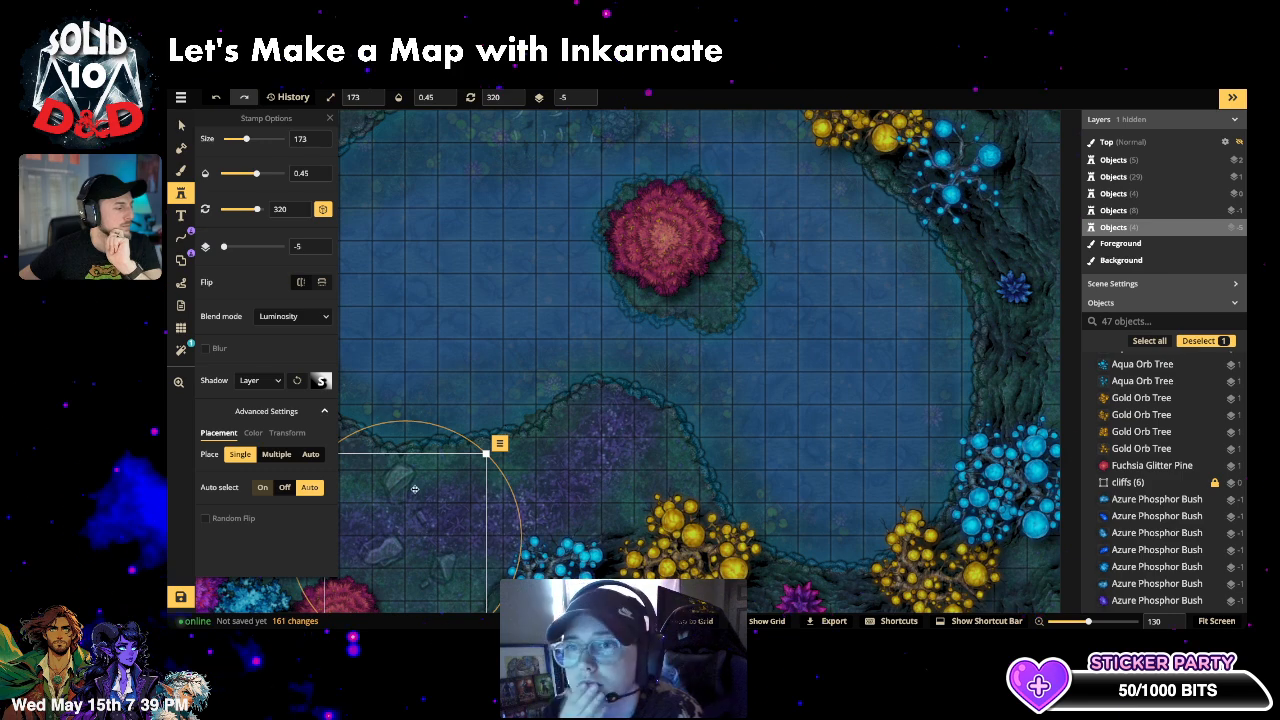
# - Try the rock cluster at opacity 1, 0.8 and 0.45 in Luminosity, then undo it
pyautogui.moveTo(249, 173); pyautogui.dragTo(326, 173)
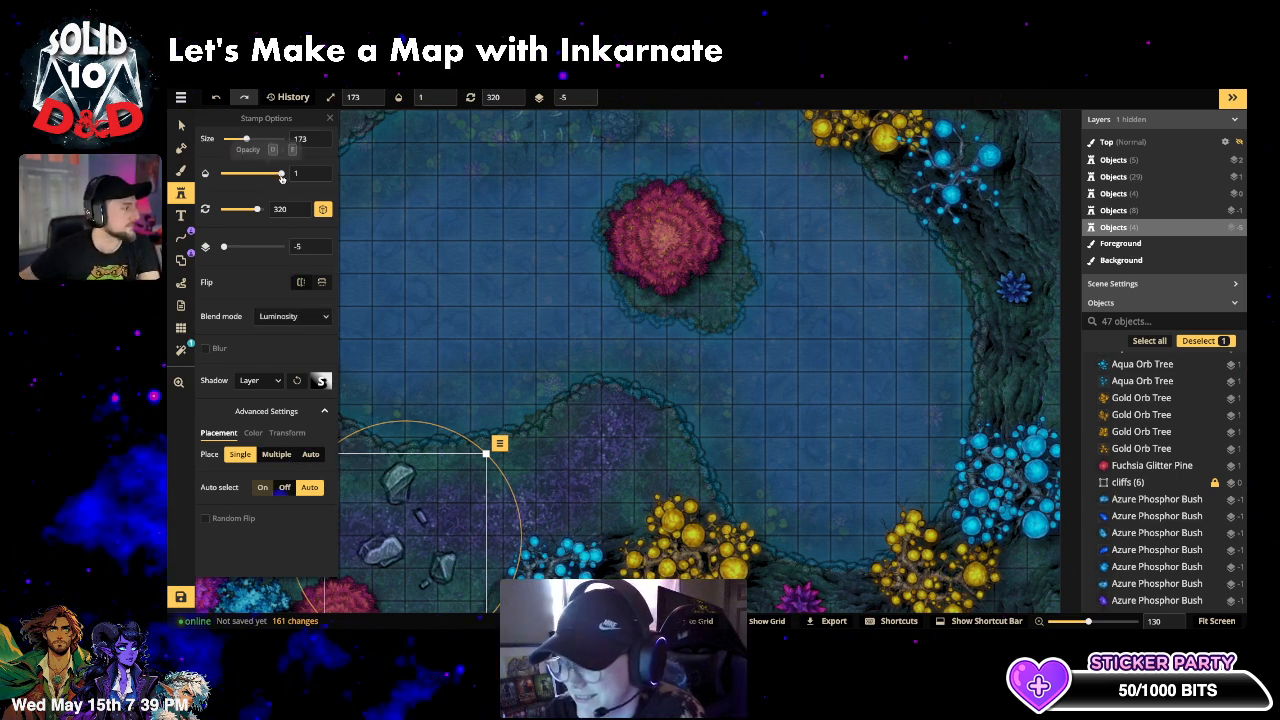
pyautogui.moveTo(281, 173)
pyautogui.mouseDown()
pyautogui.moveTo(226, 175)
pyautogui.moveTo(294, 177)
pyautogui.mouseUp()
pyautogui.click(292, 316)
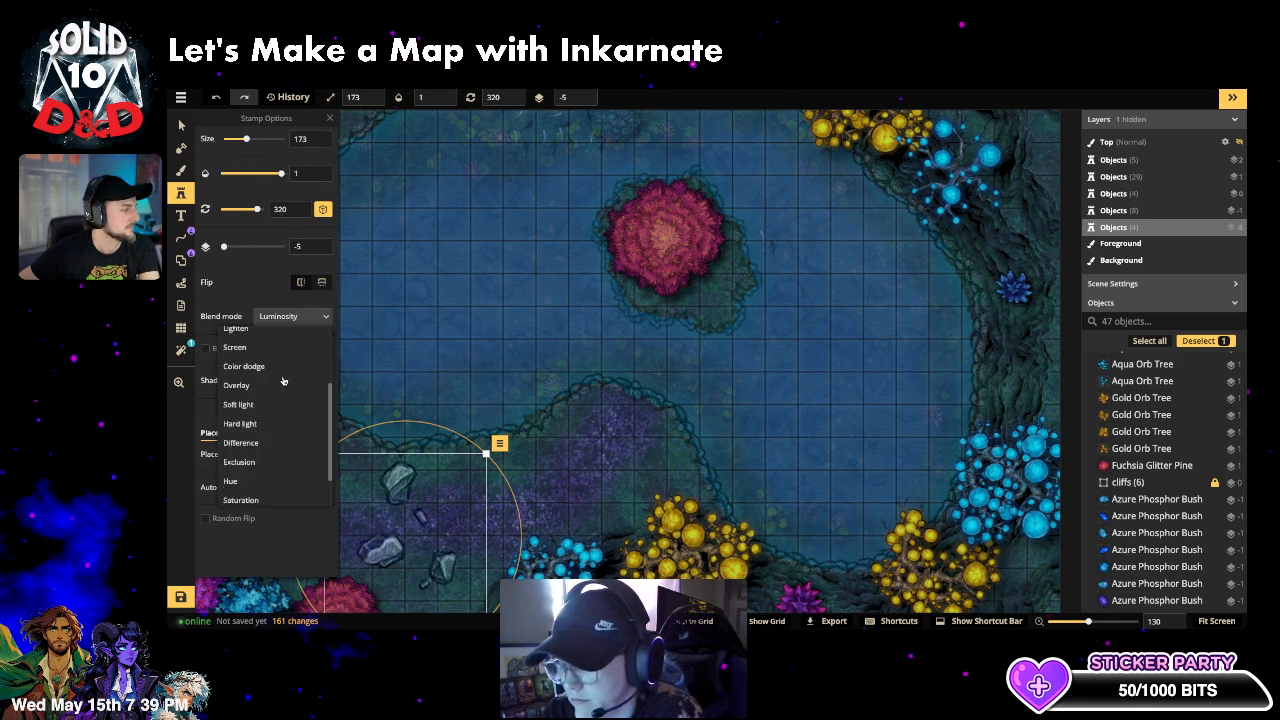
pyautogui.scroll(-3, 268, 480)
pyautogui.click(342, 543)
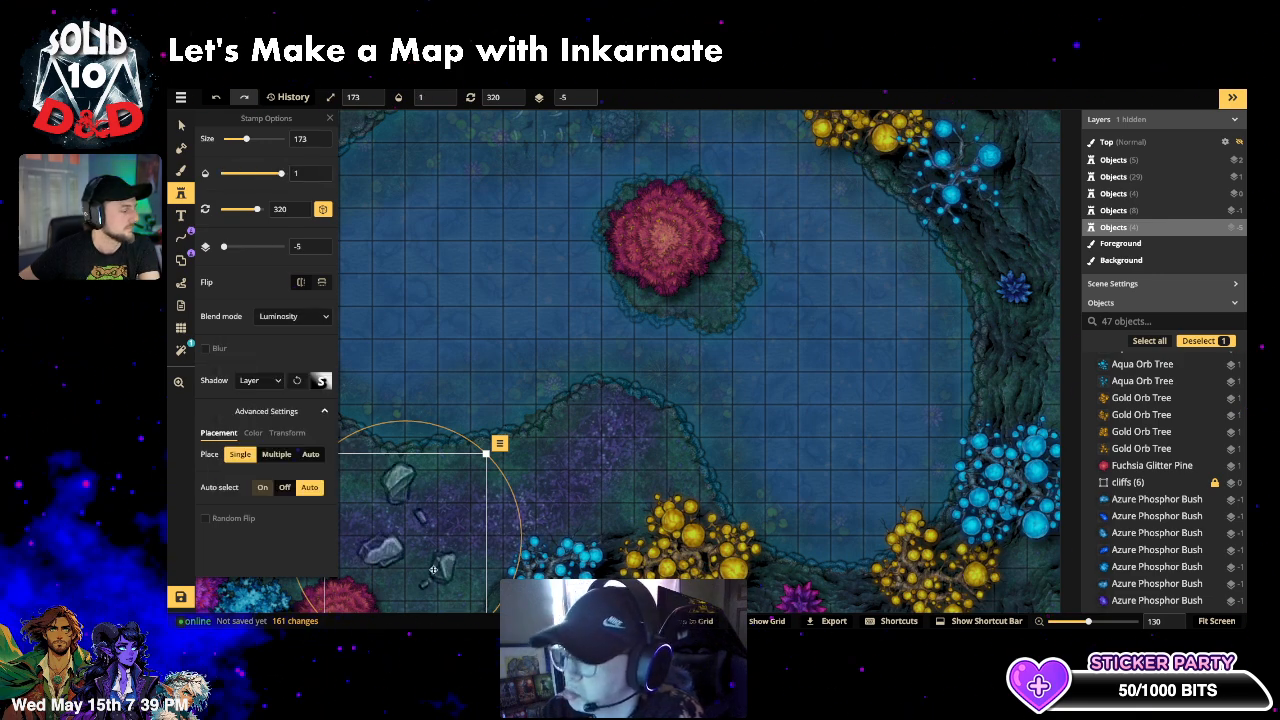
pyautogui.moveTo(281, 174); pyautogui.dragTo(257, 174)
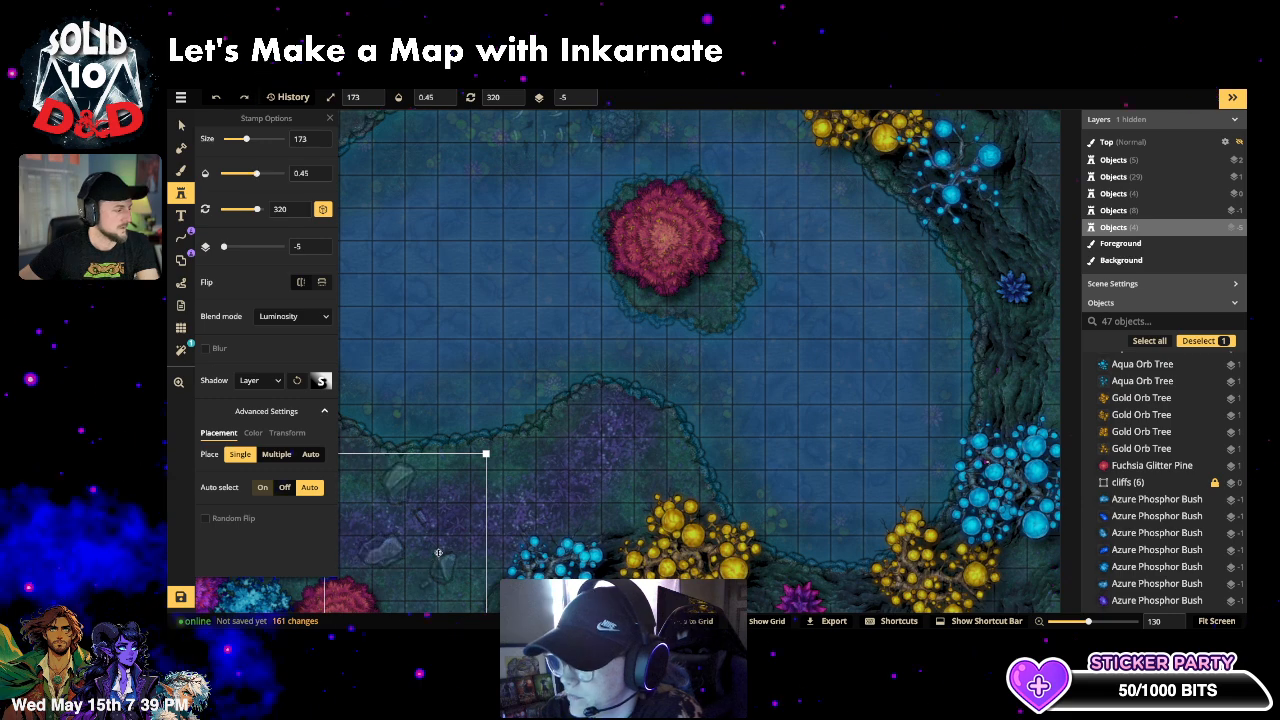
pyautogui.hotkey('ctrl', 'z')
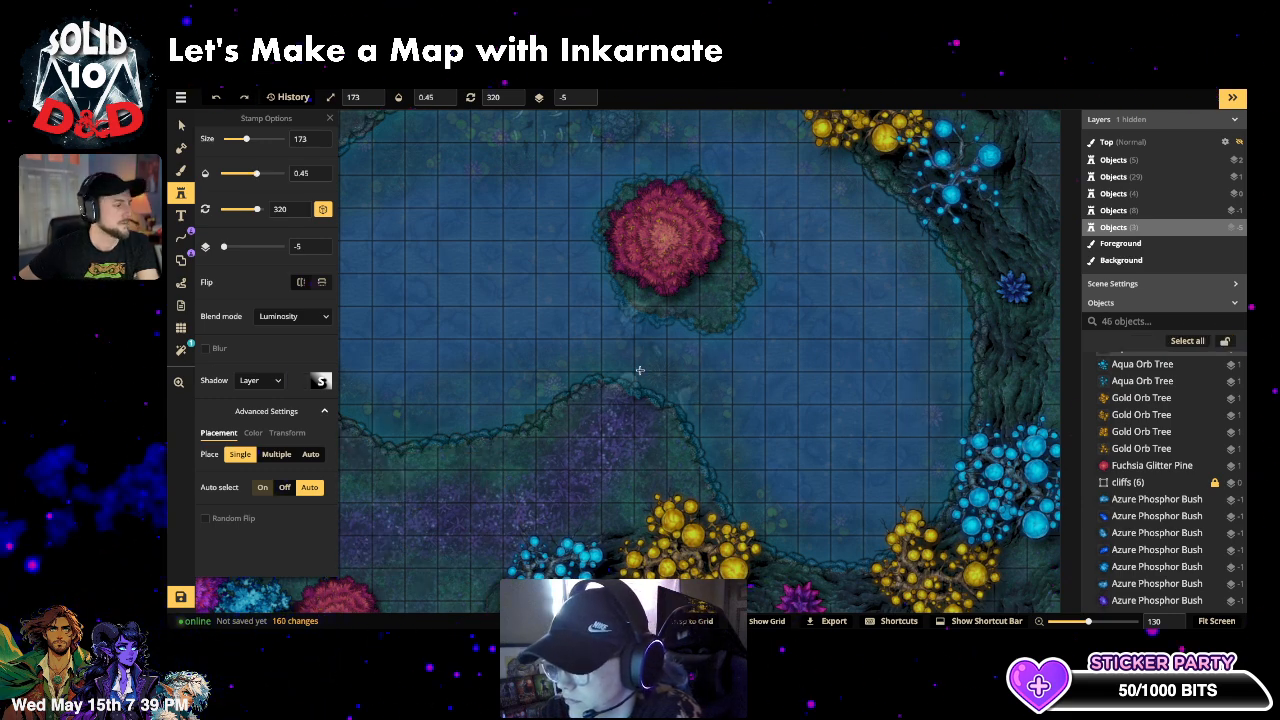
# - Shrink the rock stamp to size 48 and enable blur with radius 7.5
pyautogui.moveTo(248, 140); pyautogui.dragTo(231, 140)
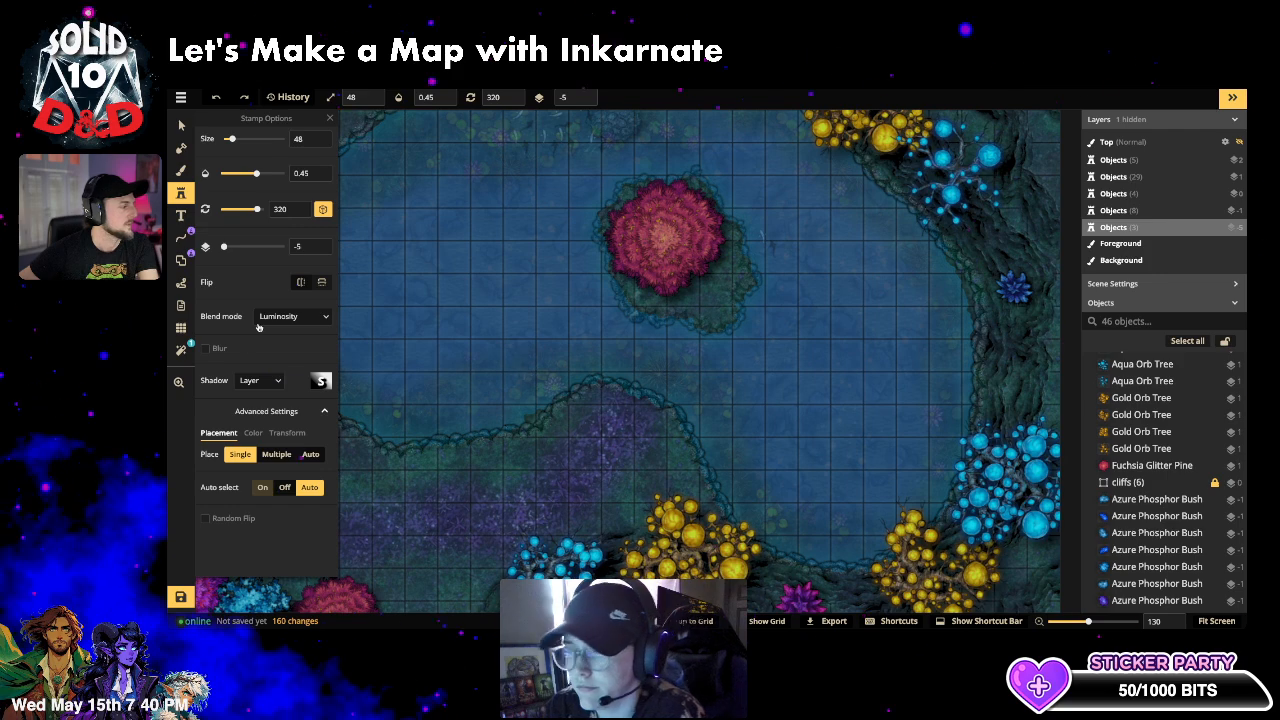
pyautogui.click(207, 348)
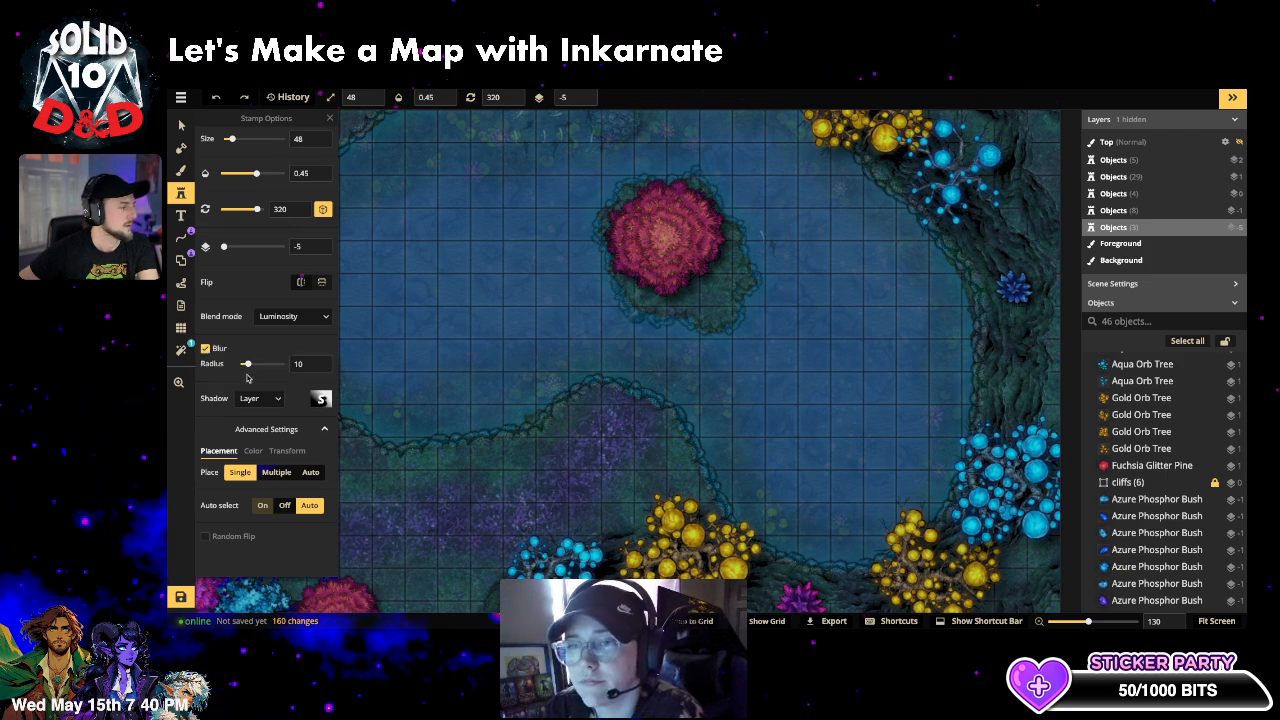
pyautogui.moveTo(247, 365); pyautogui.dragTo(245, 364)
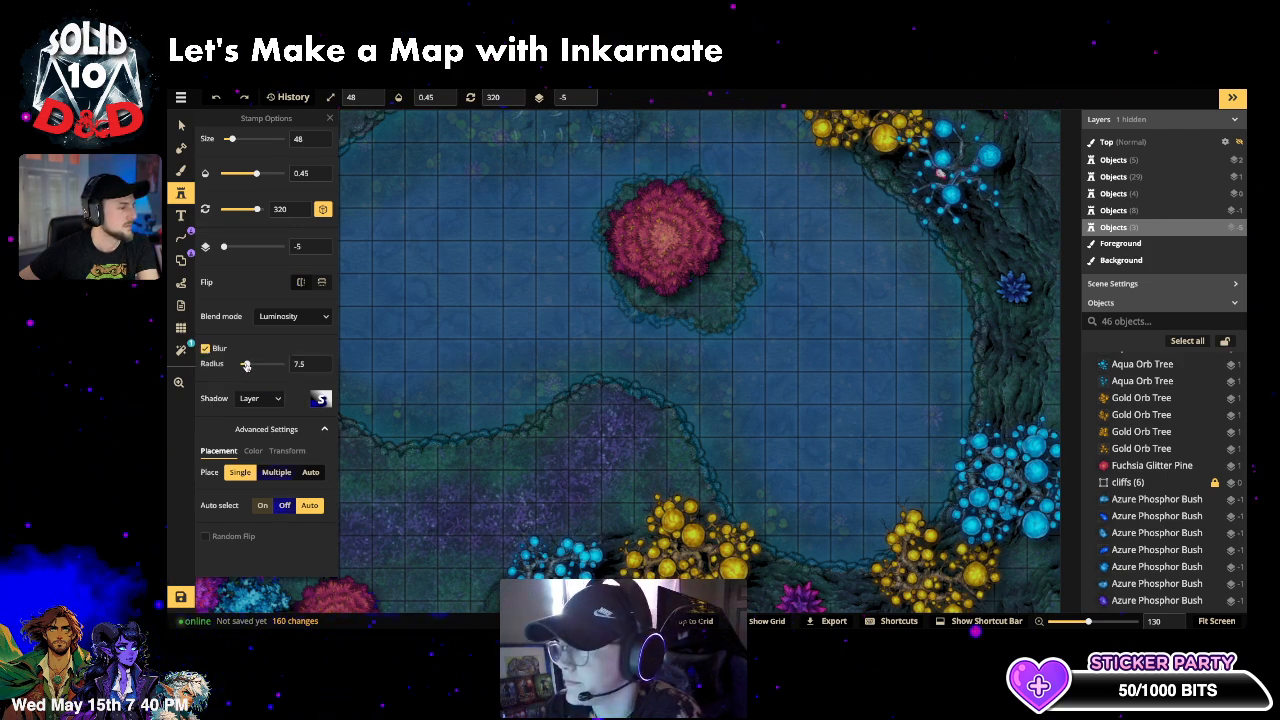
# - Scatter small blurred rocks across the lake, including near the right shores and upper lake
pyautogui.click(483, 368)
pyautogui.click(756, 373)
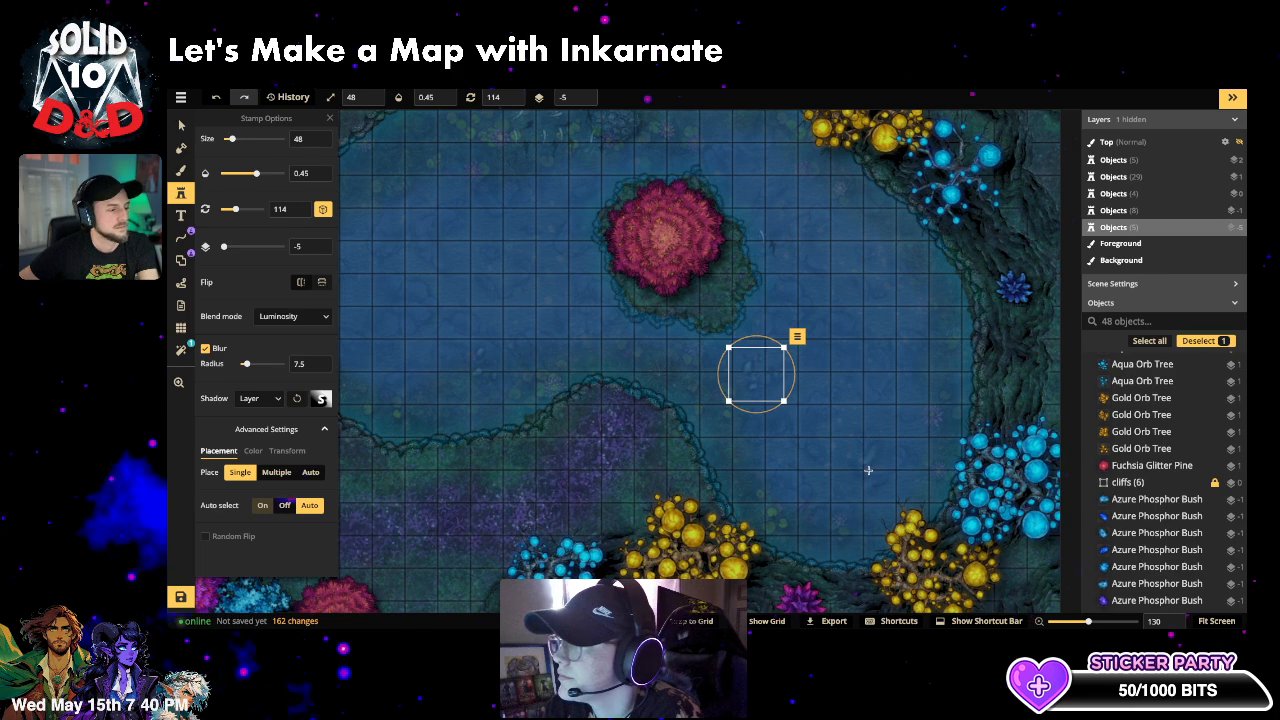
pyautogui.click(868, 470)
pyautogui.click(859, 211)
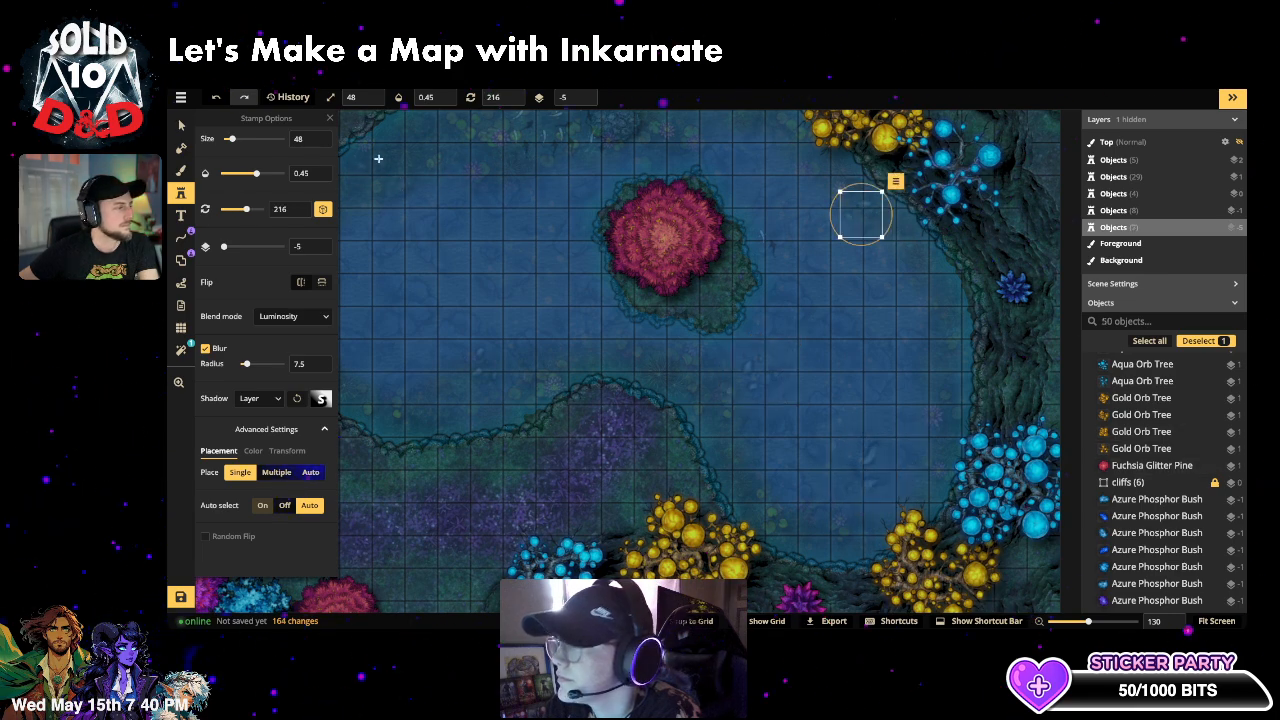
pyautogui.click(379, 158)
pyautogui.press('space')
pyautogui.moveTo(412, 232); pyautogui.dragTo(694, 157)
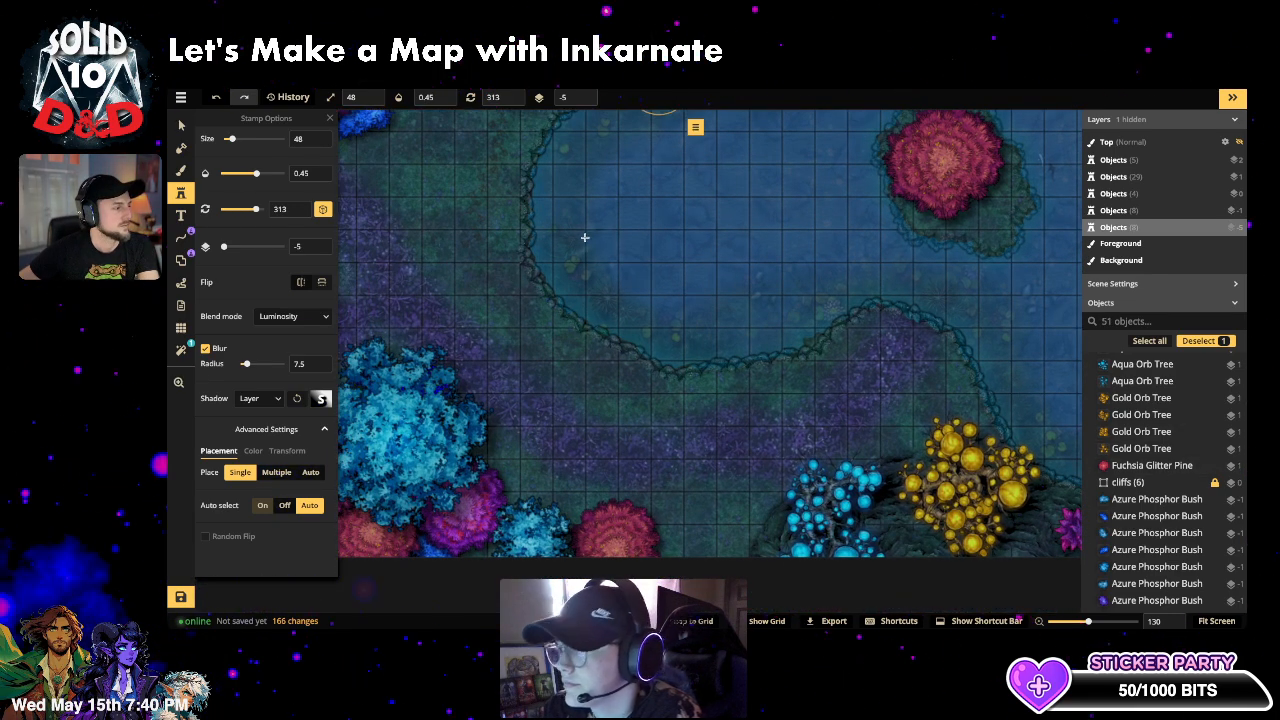
pyautogui.click(581, 241)
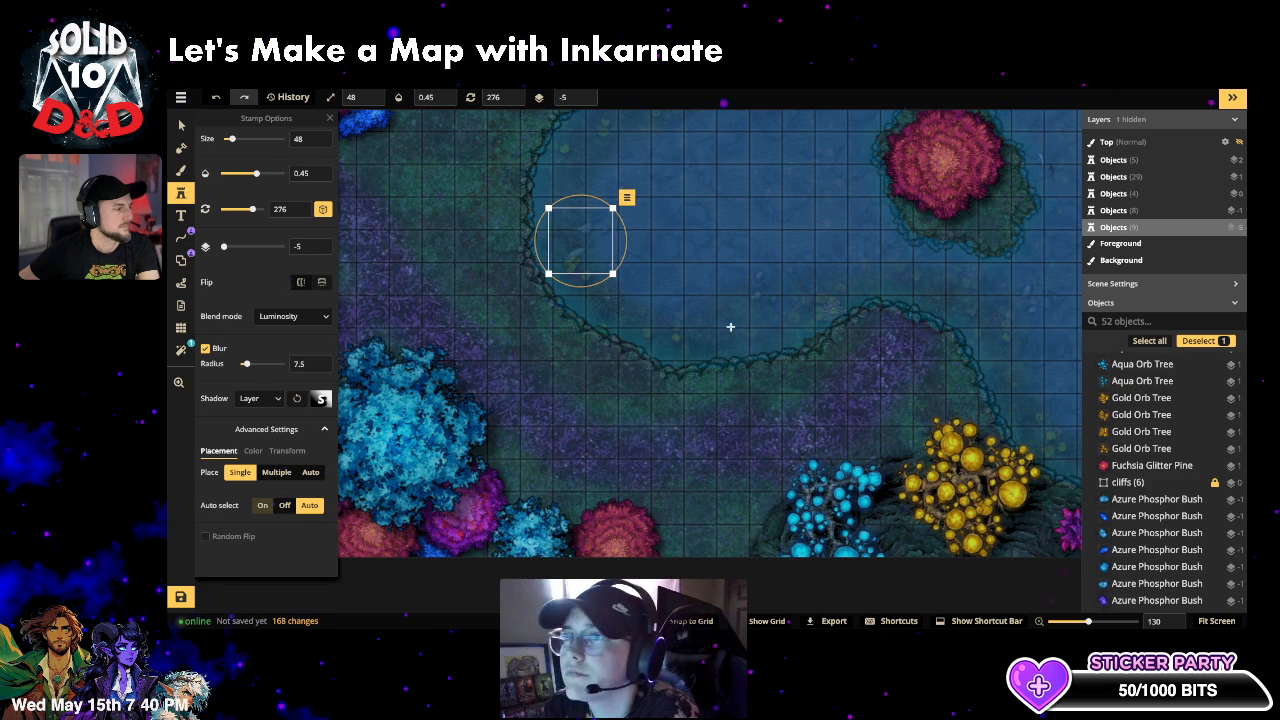
pyautogui.click(737, 183)
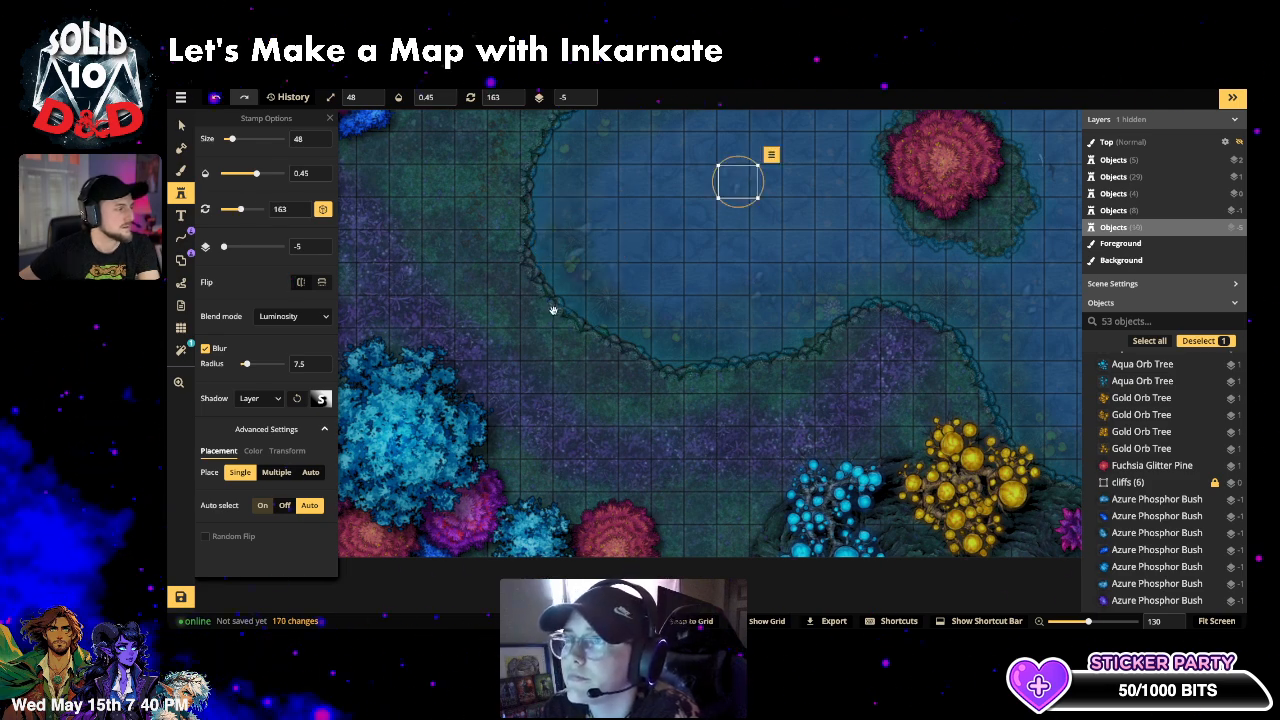
pyautogui.press('space')
pyautogui.moveTo(395, 348); pyautogui.dragTo(393, 467)
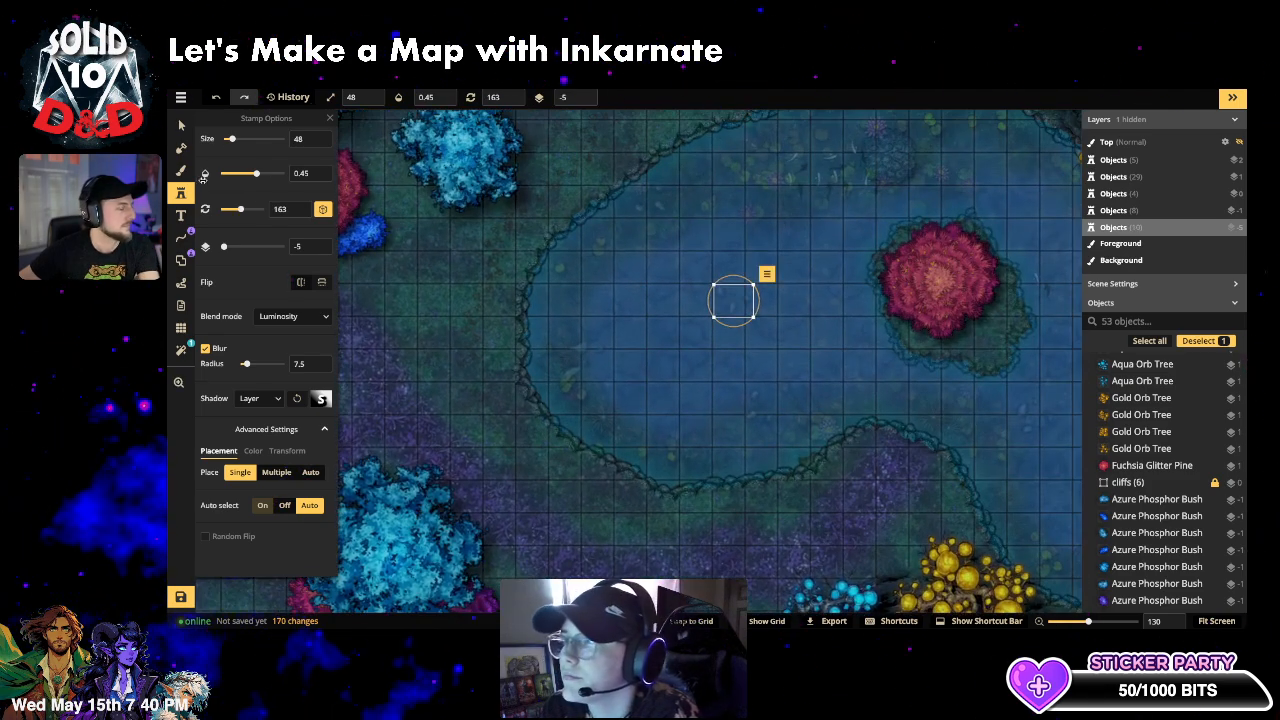
pyautogui.scroll(3, 285, 232)
# - Search the catalog for 'che', filter to Chests, and pick the gold-filled Core treasure chest
pyautogui.press('f')
pyautogui.click(376, 137)
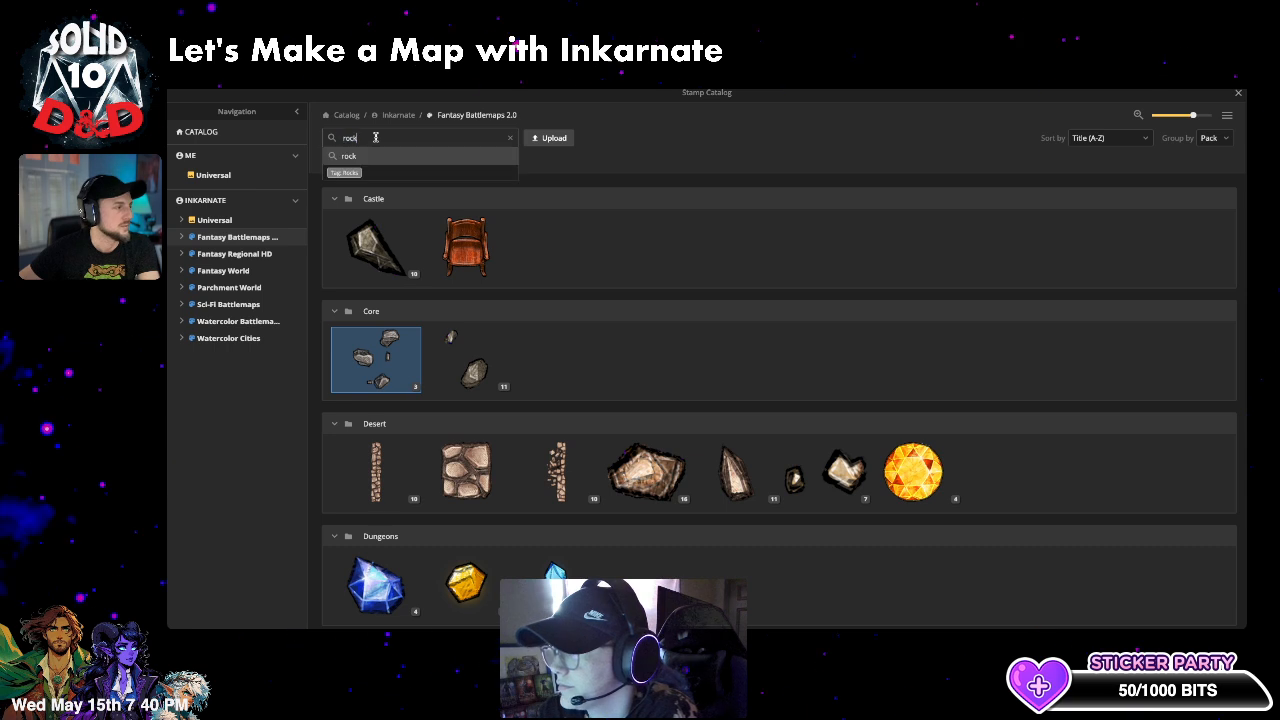
pyautogui.write('chest')
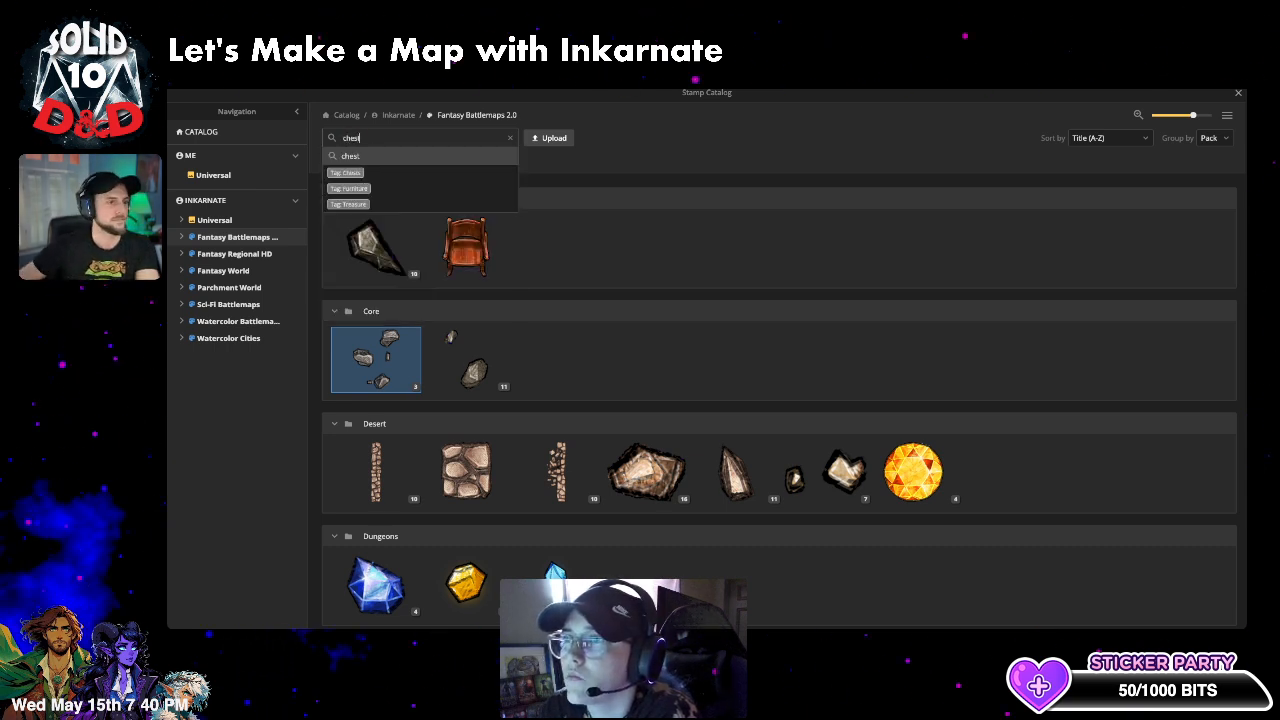
pyautogui.click(348, 173)
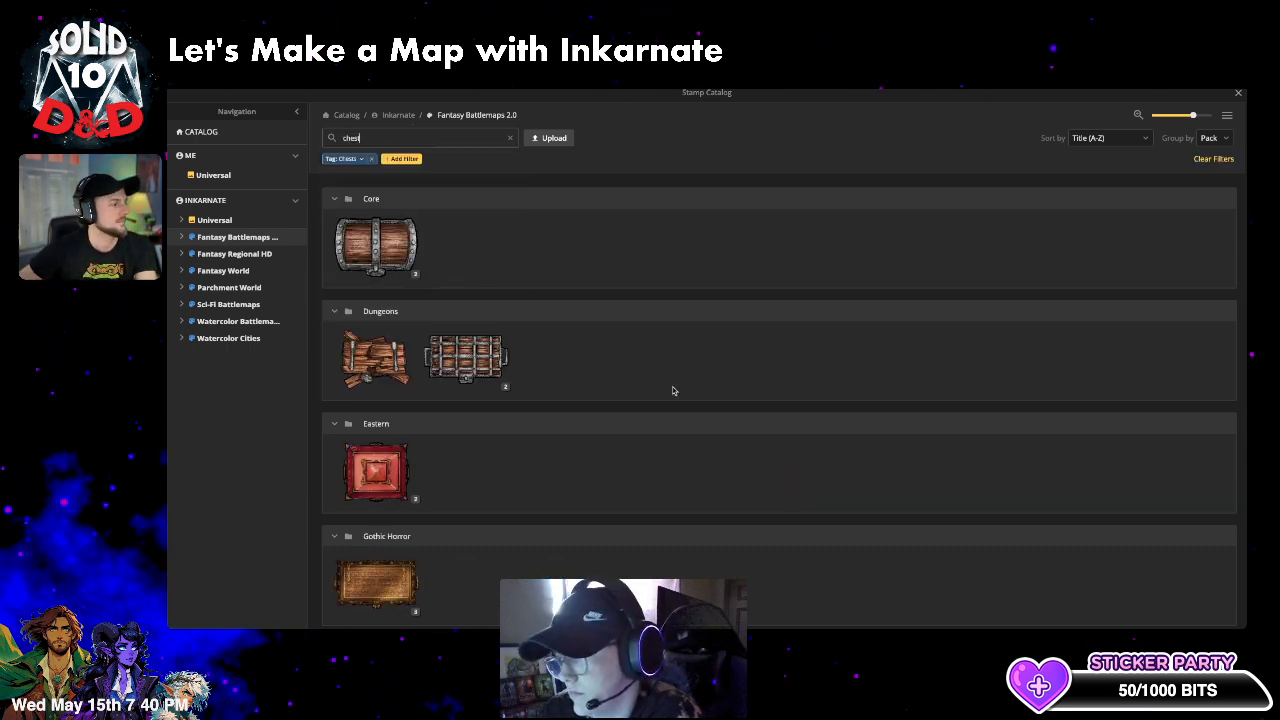
pyautogui.scroll(-2, 573, 364)
pyautogui.scroll(-2, 566, 374)
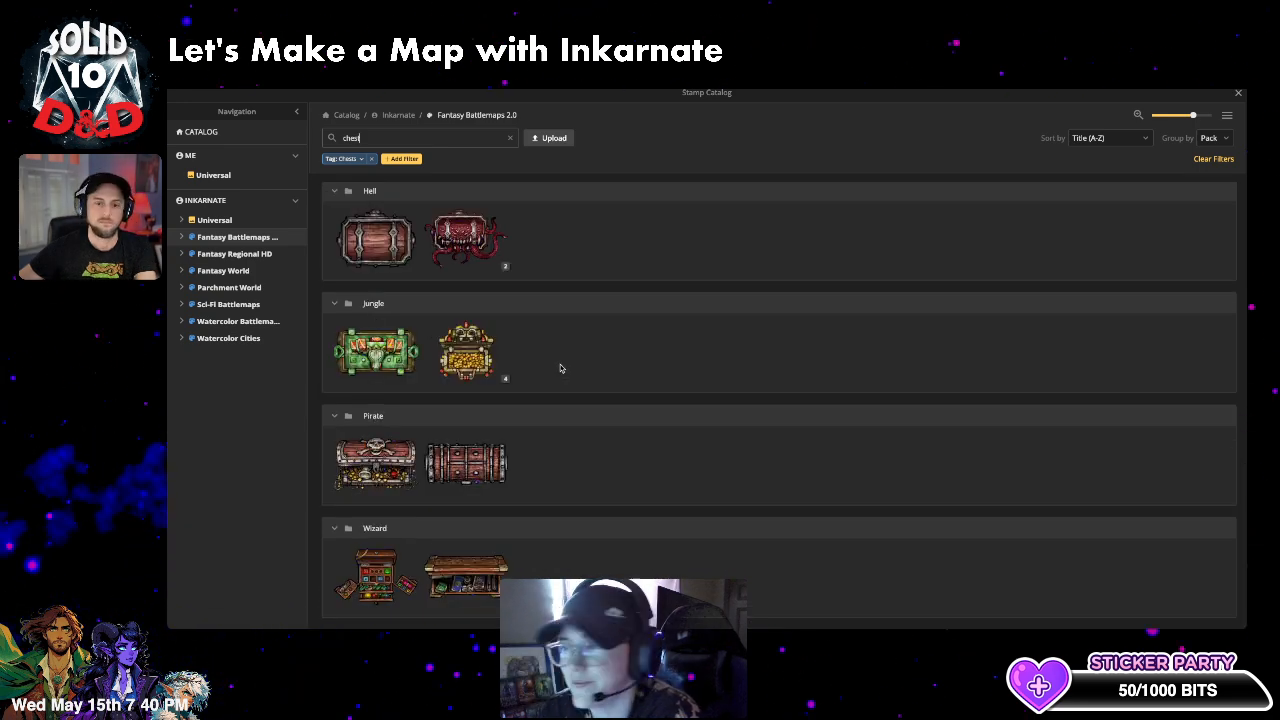
pyautogui.scroll(3, 560, 362)
pyautogui.scroll(2, 370, 242)
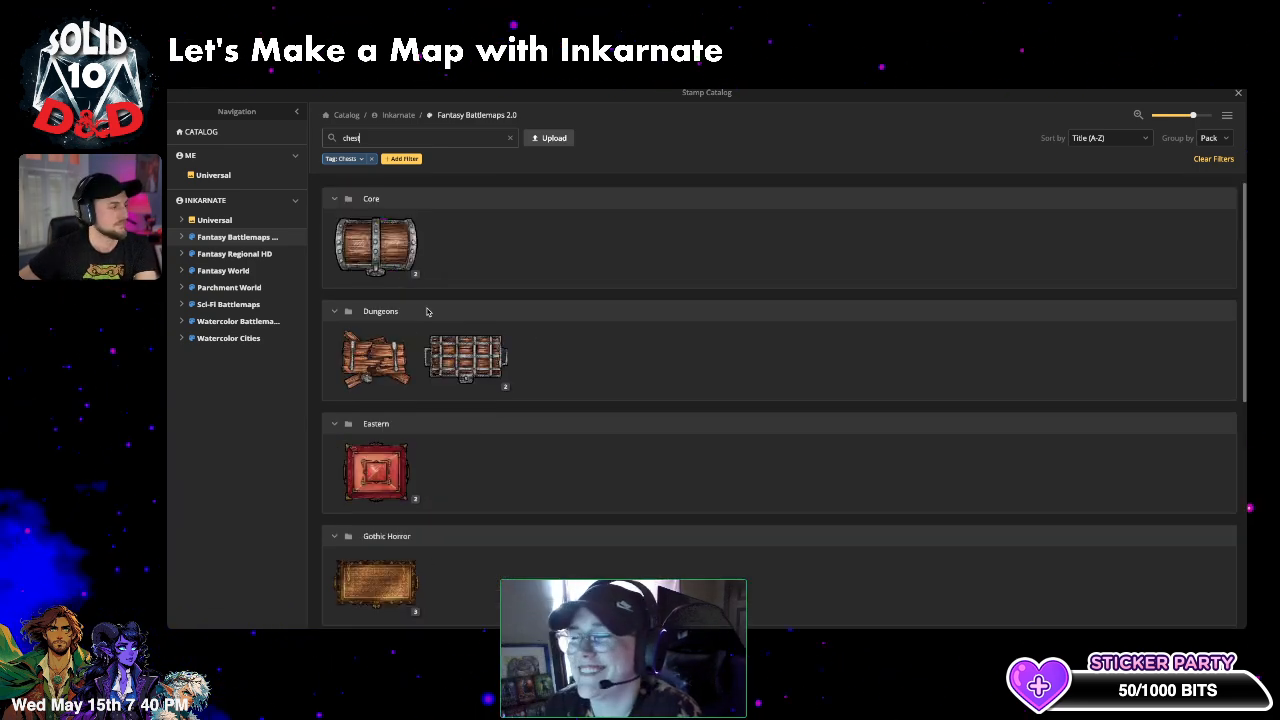
pyautogui.click(407, 273)
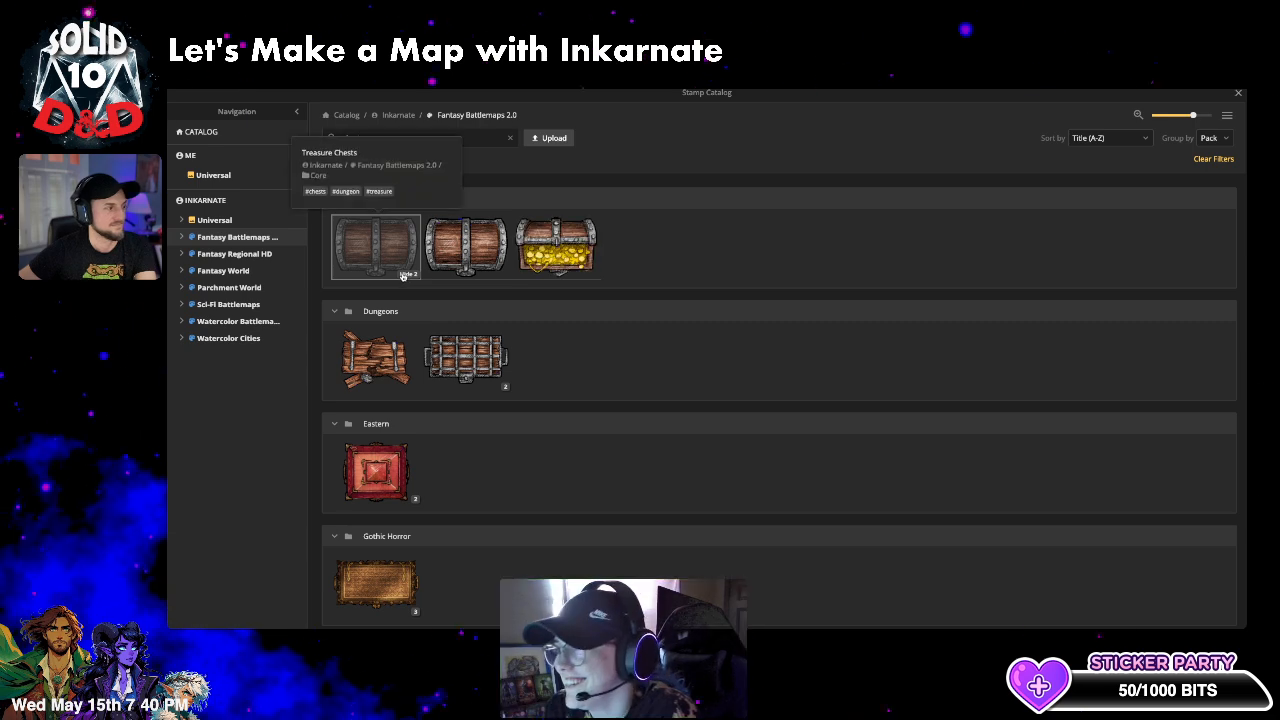
pyautogui.click(556, 245)
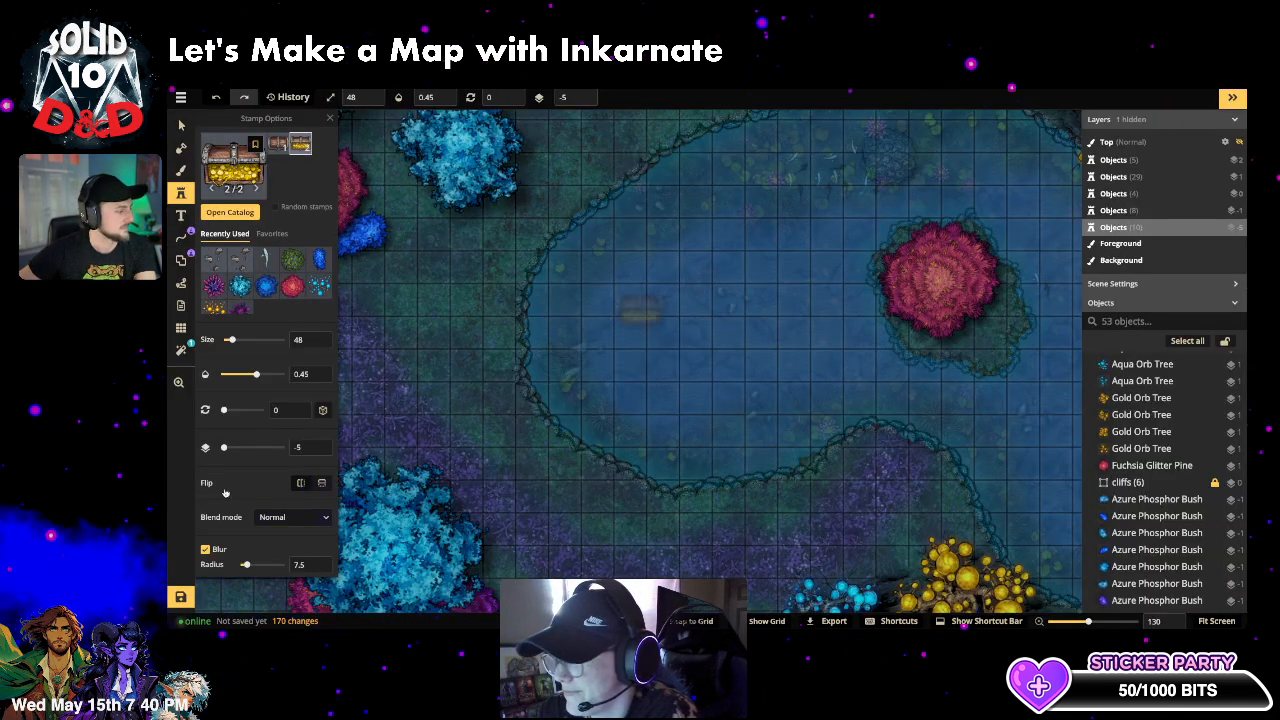
# - Give the chest stamp blur radius 1.5, Luminosity blend mode and size 28
pyautogui.scroll(-2, 248, 428)
pyautogui.moveTo(248, 428); pyautogui.dragTo(246, 429)
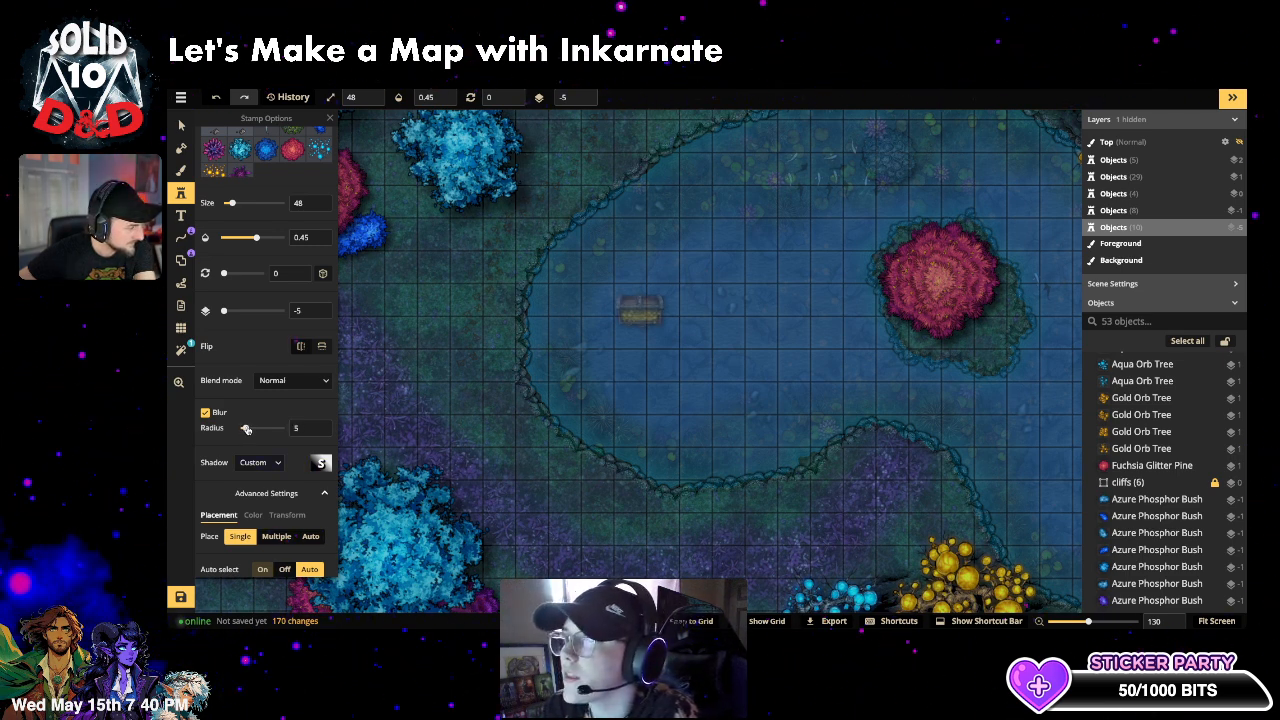
pyautogui.moveTo(292, 430); pyautogui.dragTo(338, 432)
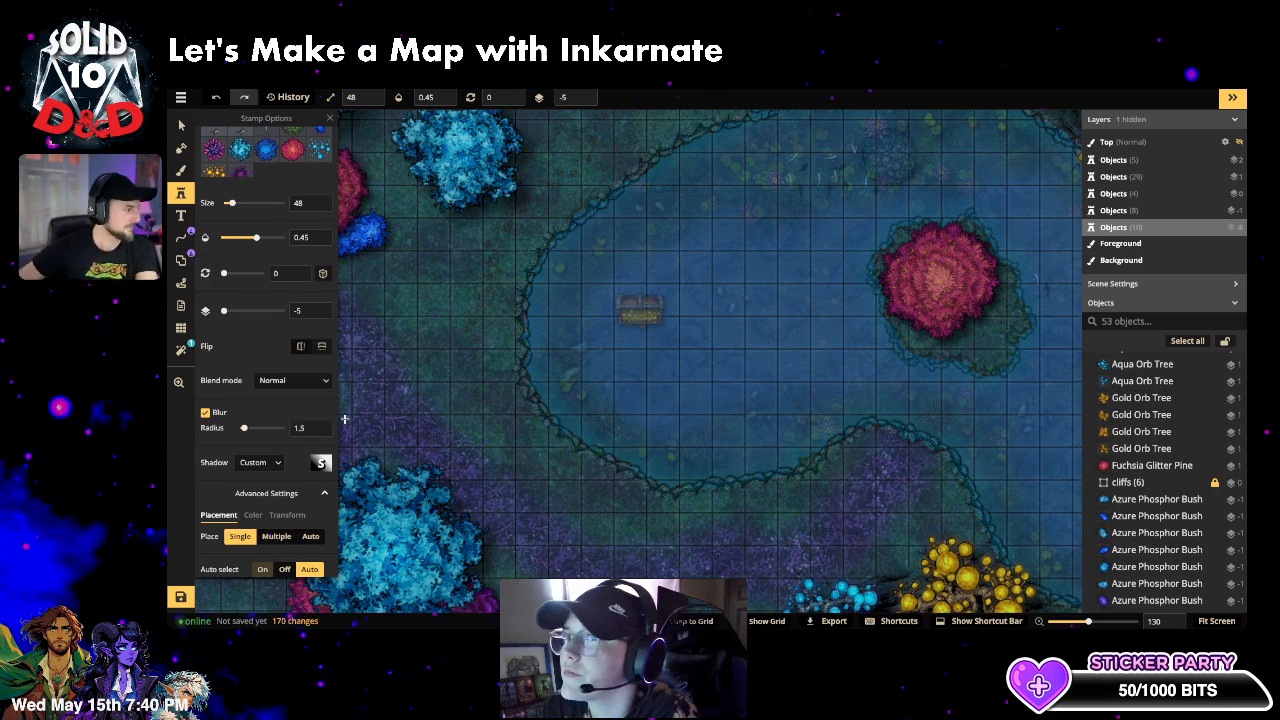
pyautogui.click(290, 380)
pyautogui.scroll(-3, 250, 480)
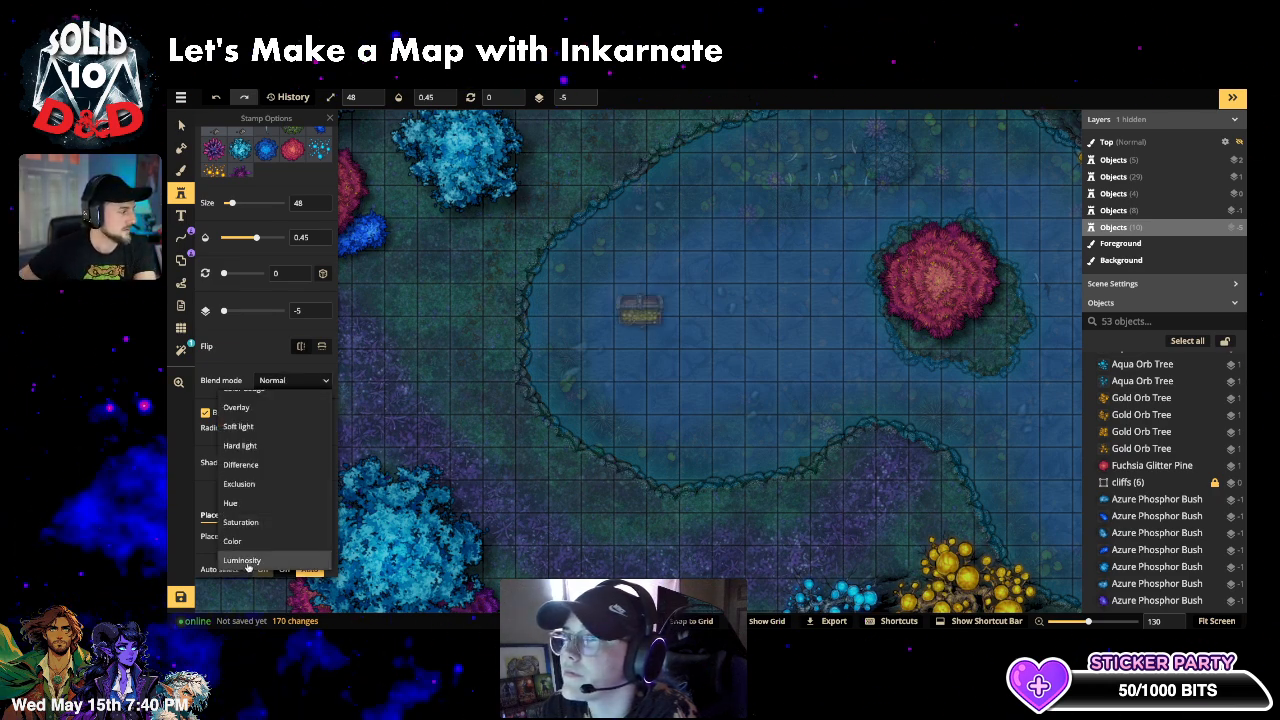
pyautogui.click(242, 560)
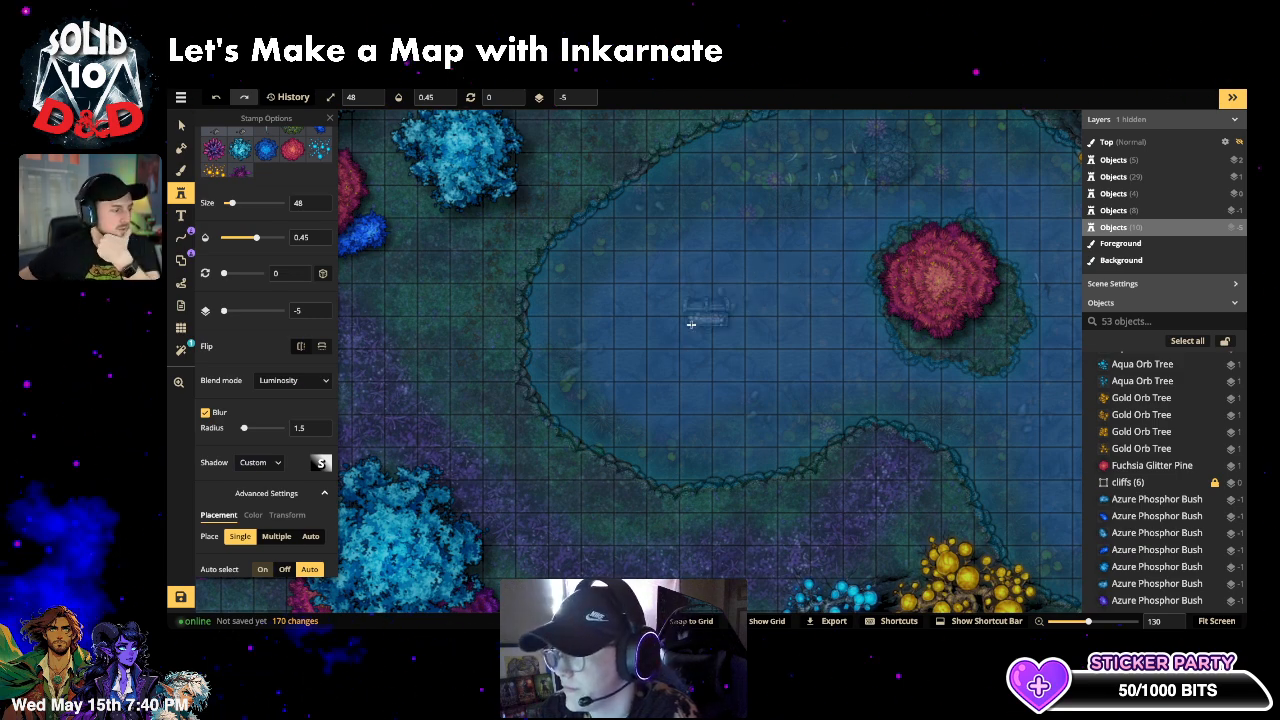
pyautogui.moveTo(237, 205); pyautogui.dragTo(230, 204)
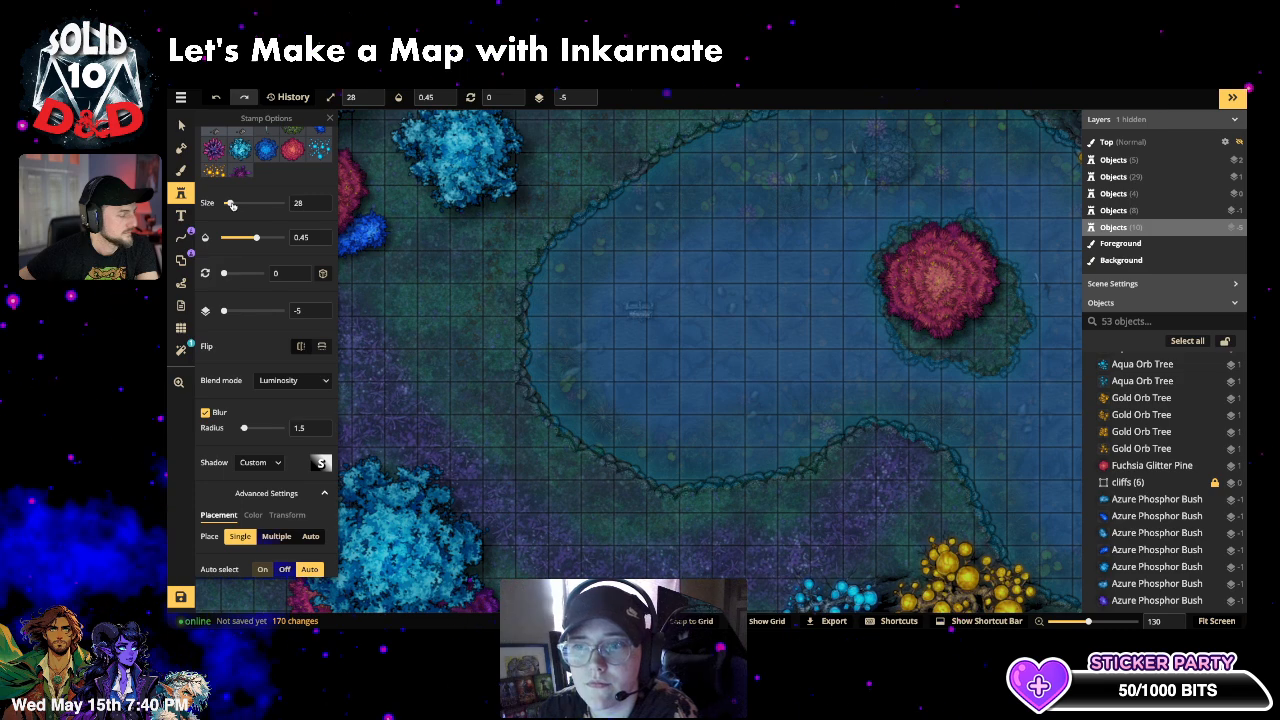
# - Stamp the chest by the golden trees on the right shore, rotated to 36°, then deselect it
pyautogui.moveTo(908, 355); pyautogui.dragTo(625, 397)
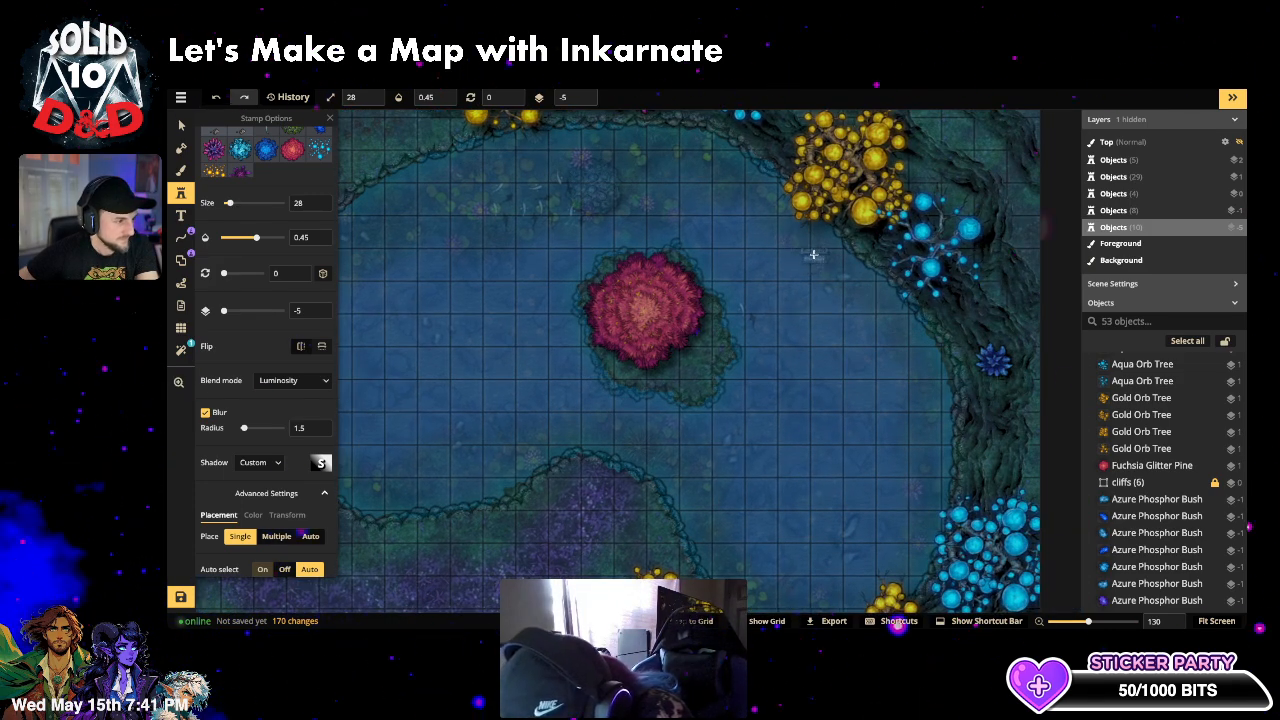
pyautogui.click(814, 255)
pyautogui.moveTo(833, 259); pyautogui.dragTo(832, 271)
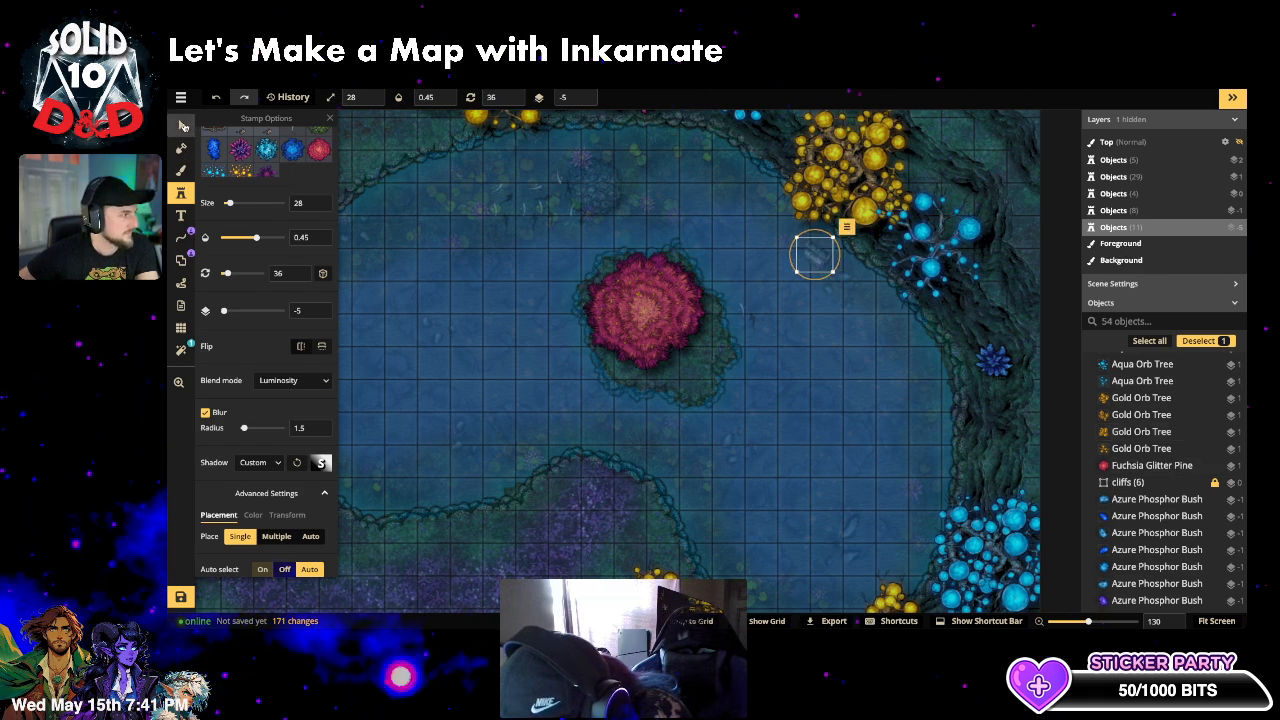
pyautogui.click(181, 126)
pyautogui.click(824, 443)
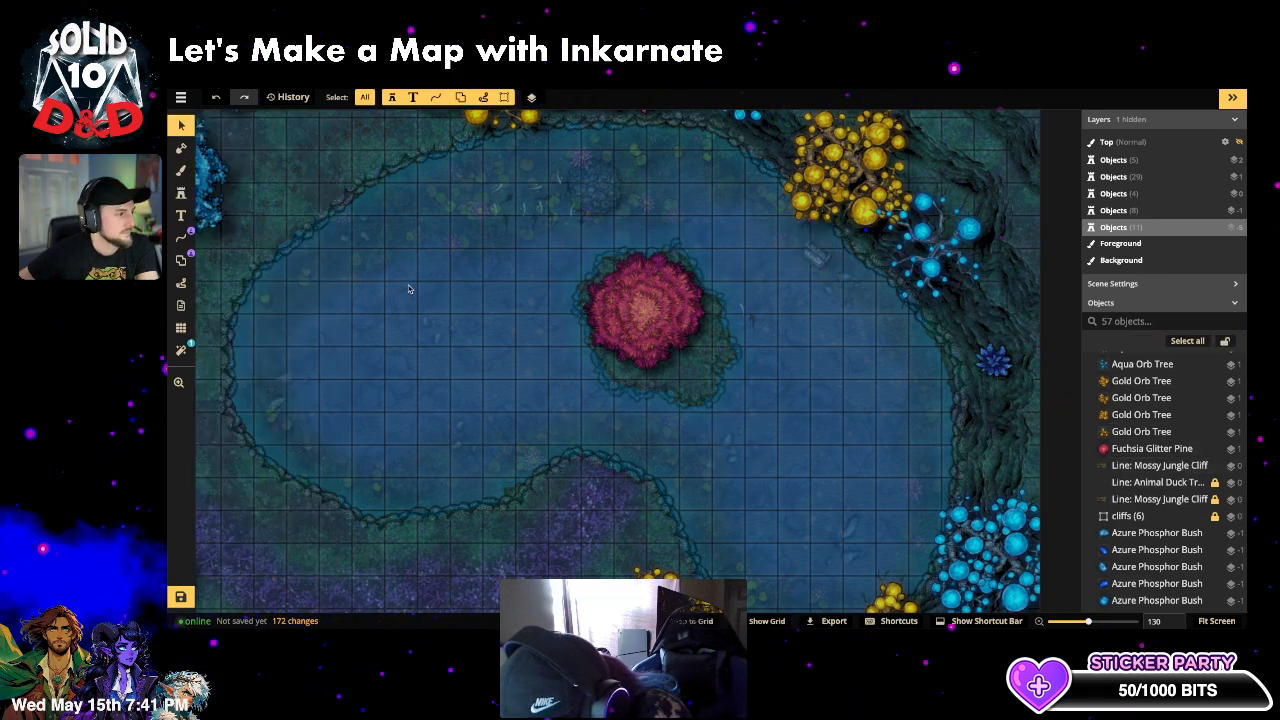
# - Raise the treasure chest several layers, return it to layer -5, then deselect and zoom out
pyautogui.click(818, 256)
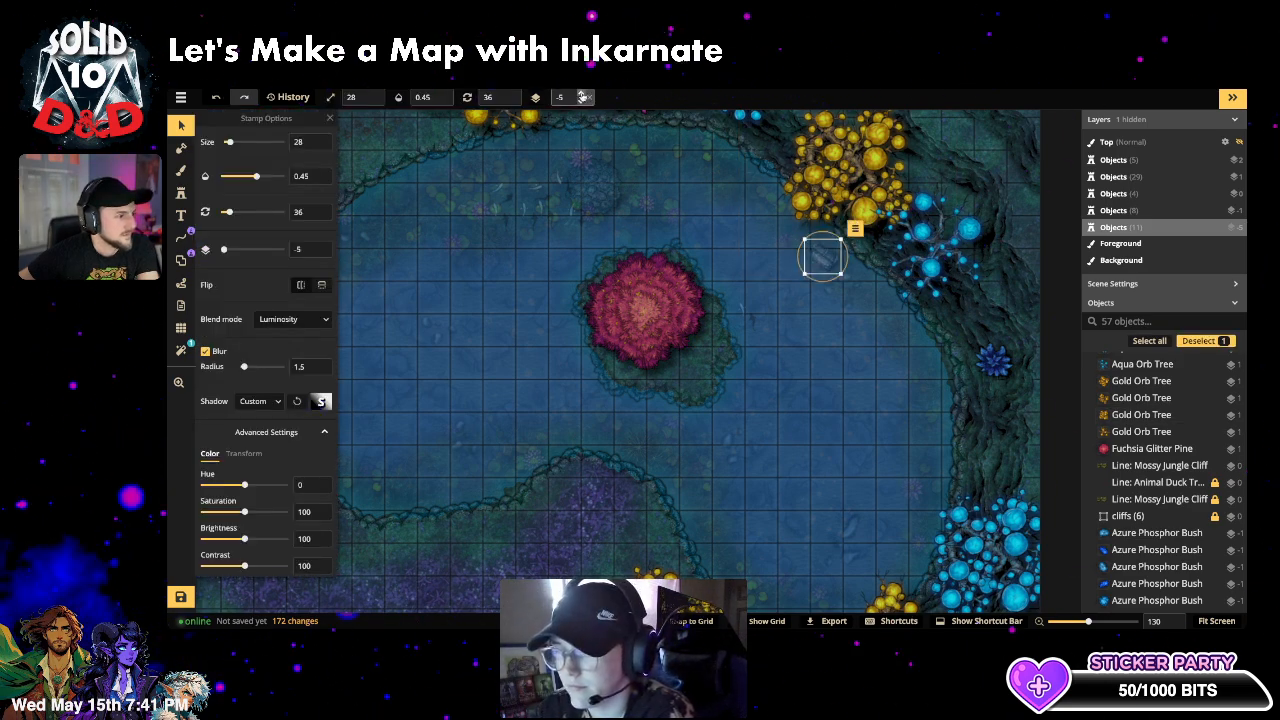
pyautogui.click(583, 96)
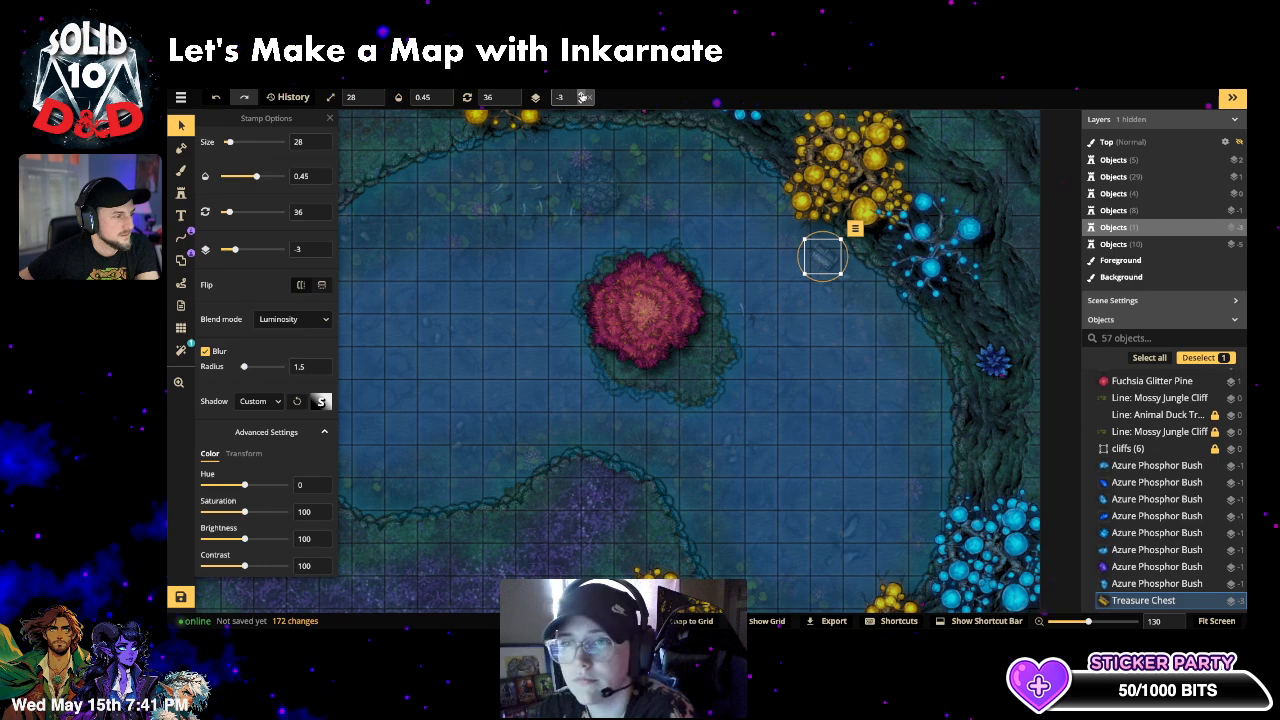
pyautogui.click(583, 96)
pyautogui.click(583, 96)
pyautogui.click(583, 96)
pyautogui.click(583, 96)
pyautogui.click(583, 96)
pyautogui.click(583, 96)
pyautogui.click(583, 96)
pyautogui.click(583, 96)
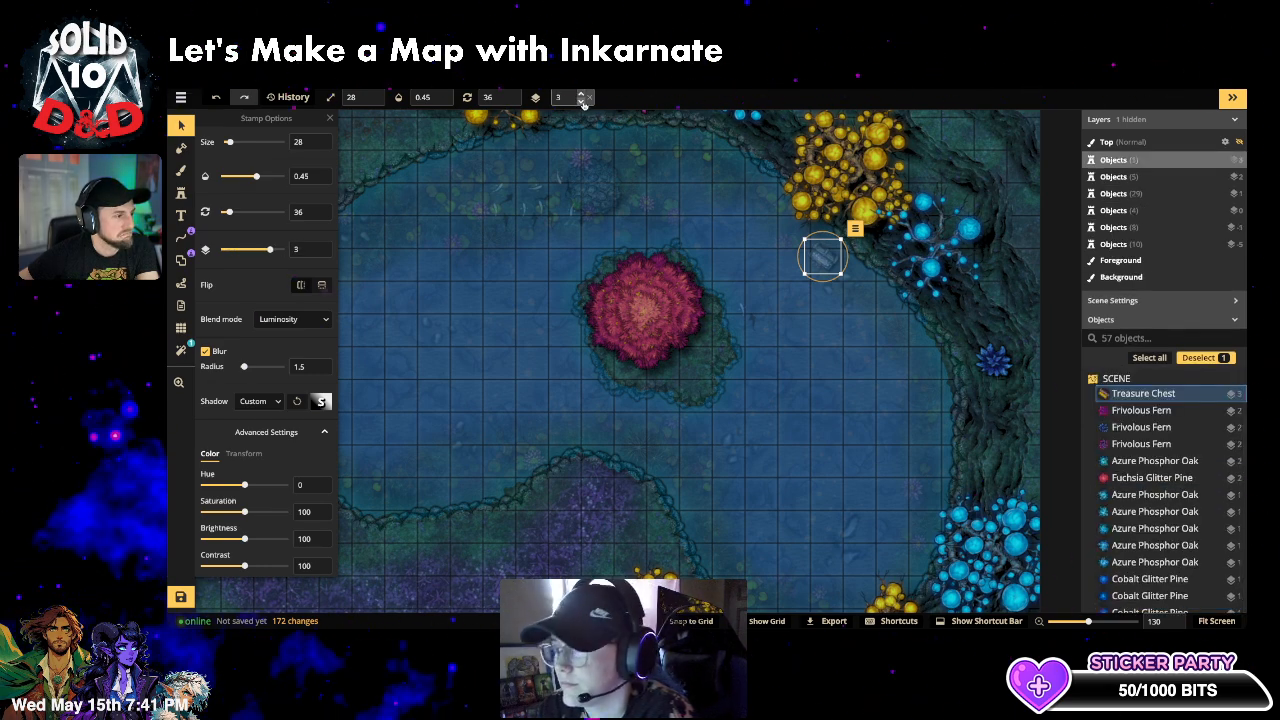
pyautogui.click(582, 101)
pyautogui.click(582, 101)
pyautogui.click(582, 101)
pyautogui.click(582, 101)
pyautogui.click(582, 101)
pyautogui.click(582, 101)
pyautogui.click(582, 101)
pyautogui.click(582, 101)
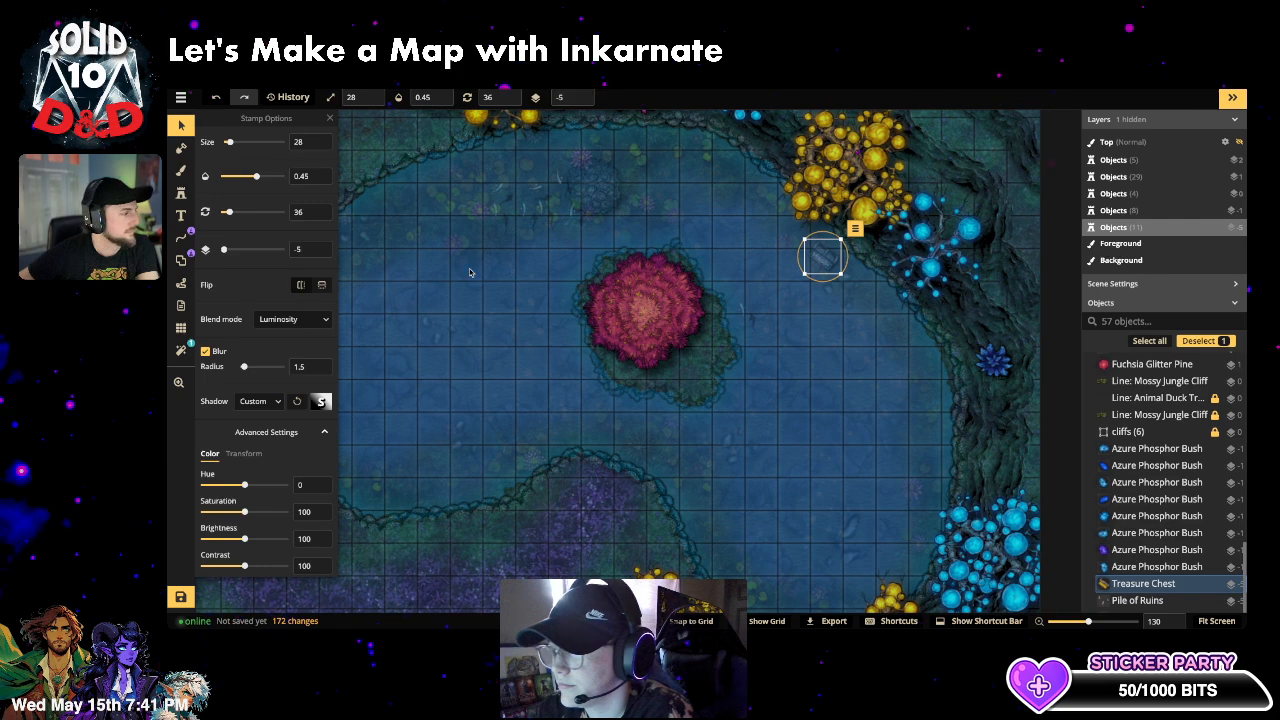
pyautogui.click(496, 349)
pyautogui.scroll(-6, 496, 349)
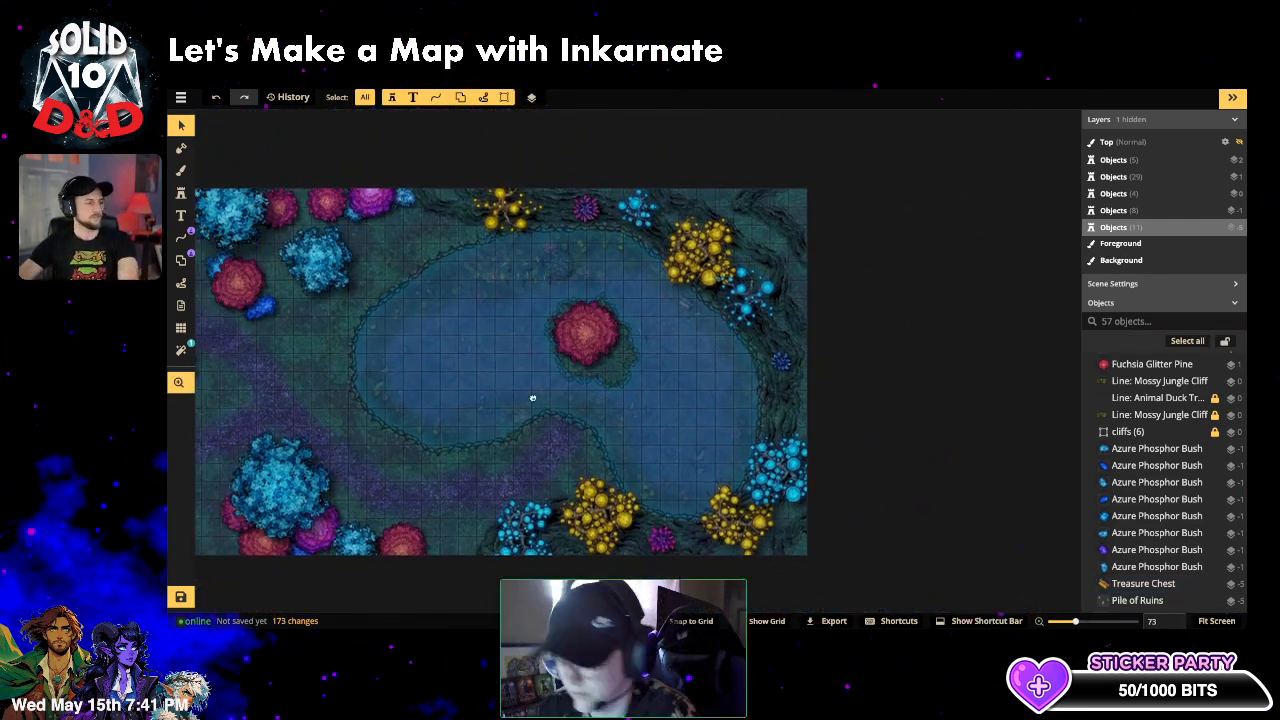
# - Center the battlemap and unhide the Top layer to show its golden sparkles
pyautogui.moveTo(534, 397); pyautogui.dragTo(729, 387)
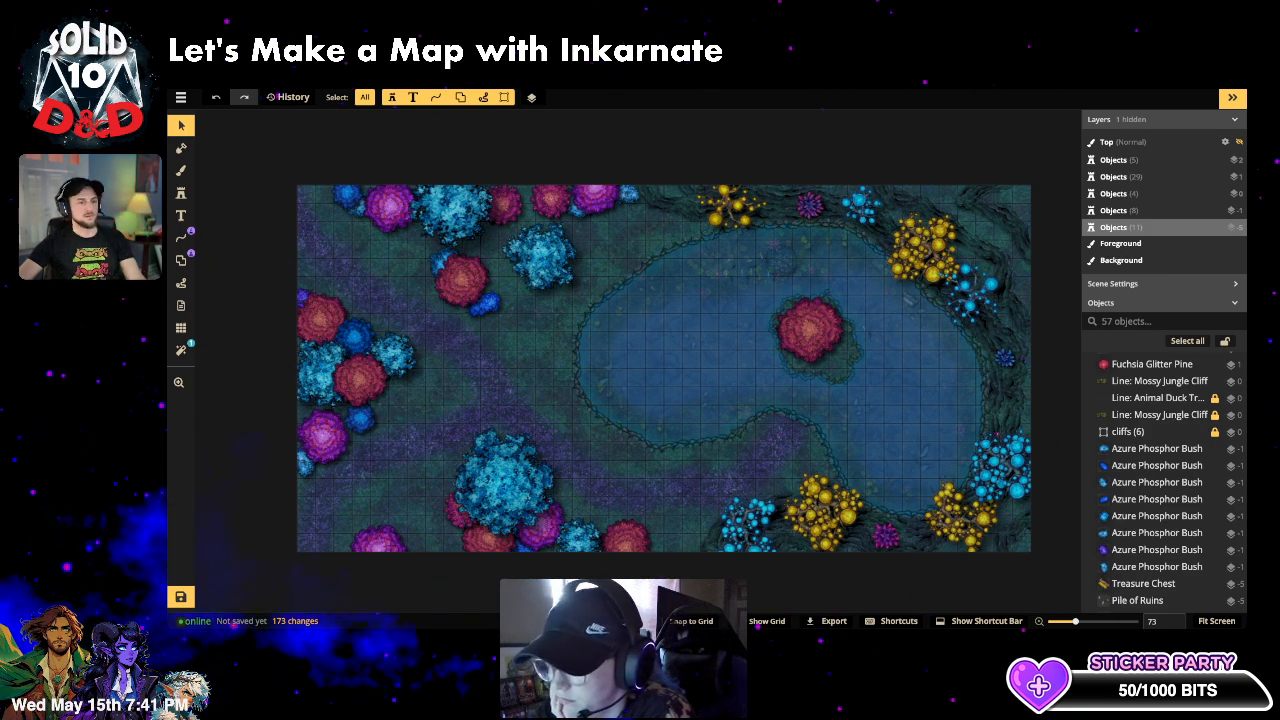
pyautogui.click(1239, 142)
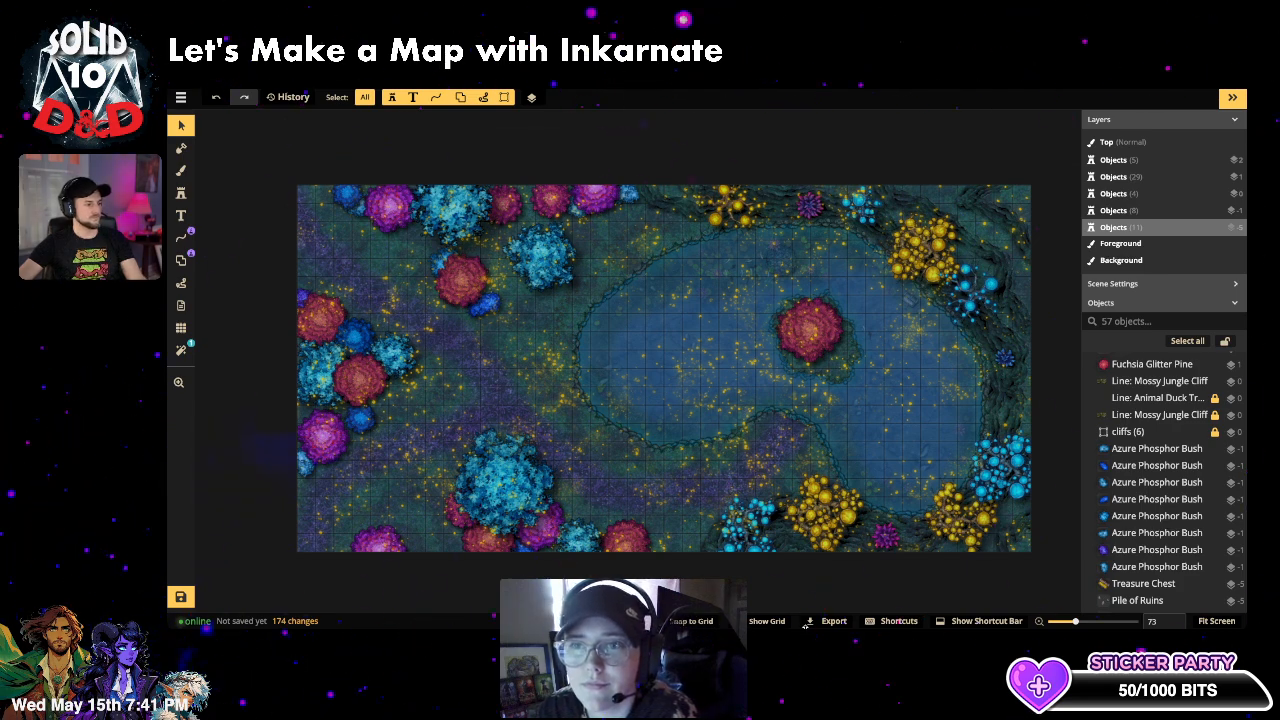
# - Open the stamp catalog, drop the Chests tag, and filter to the Mushrooms tag via 'mush'
pyautogui.click(182, 192)
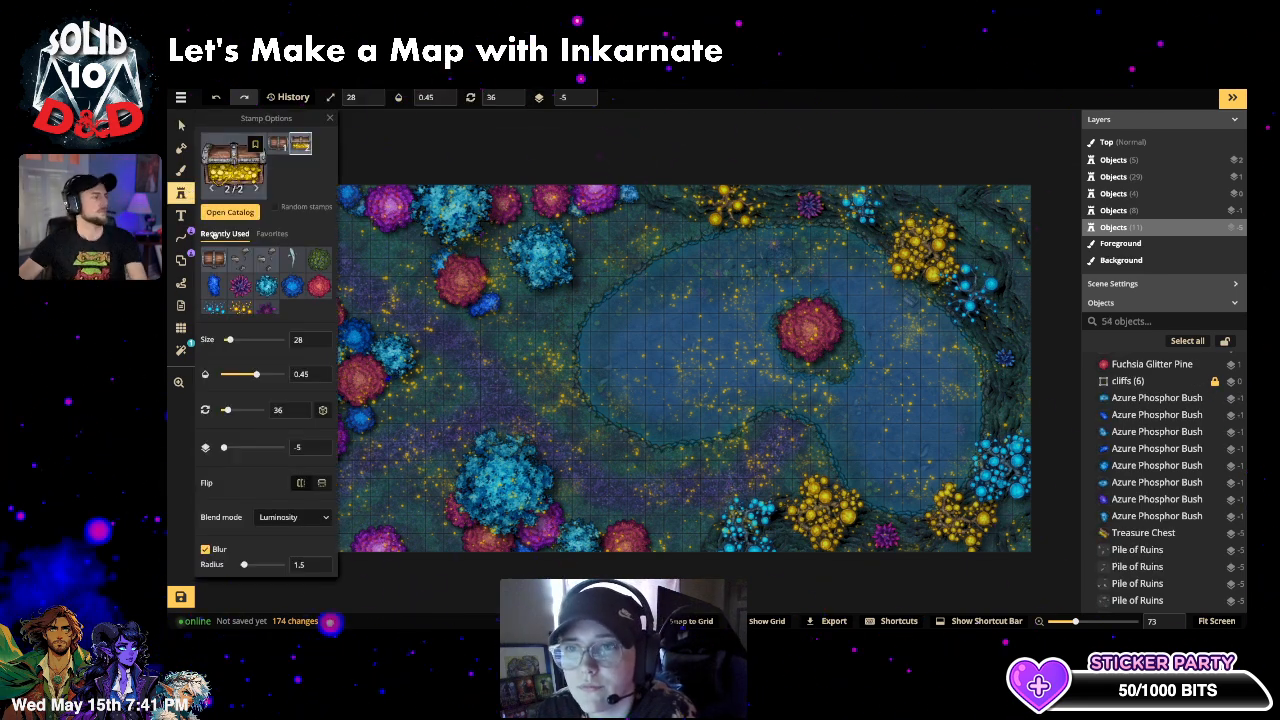
pyautogui.click(234, 162)
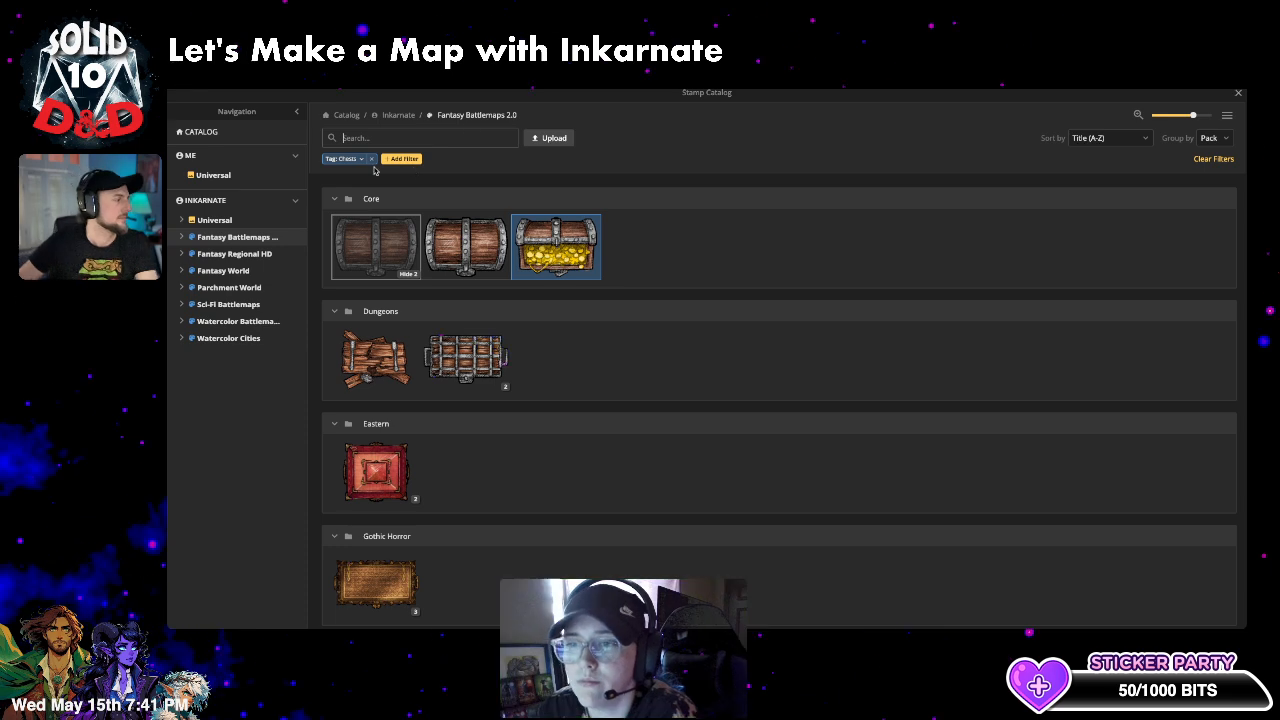
pyautogui.click(371, 160)
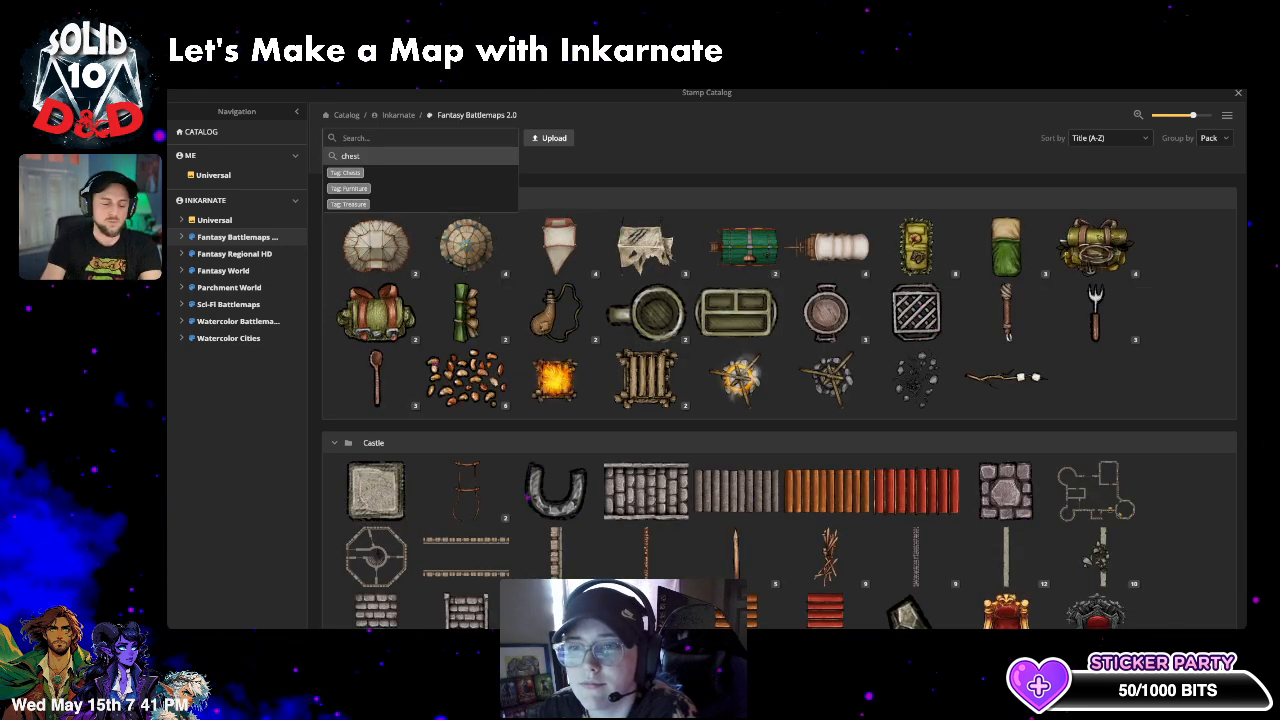
pyautogui.write('mush')
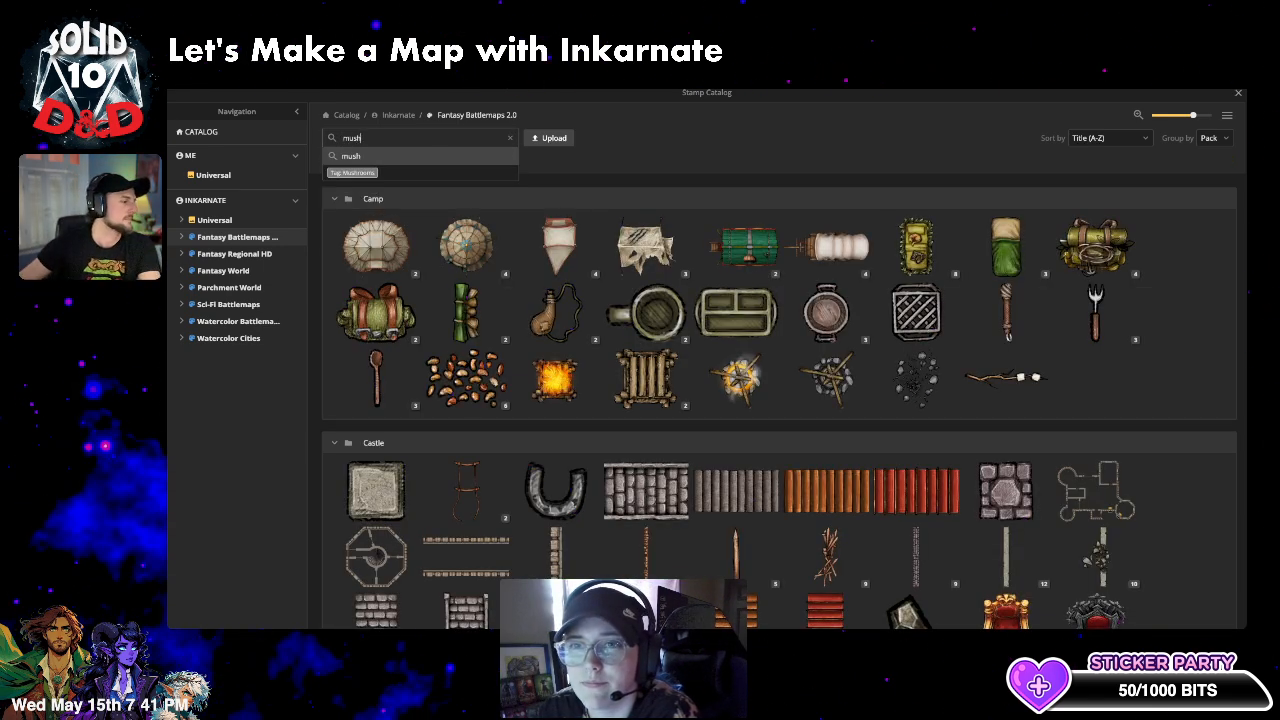
pyautogui.click(351, 173)
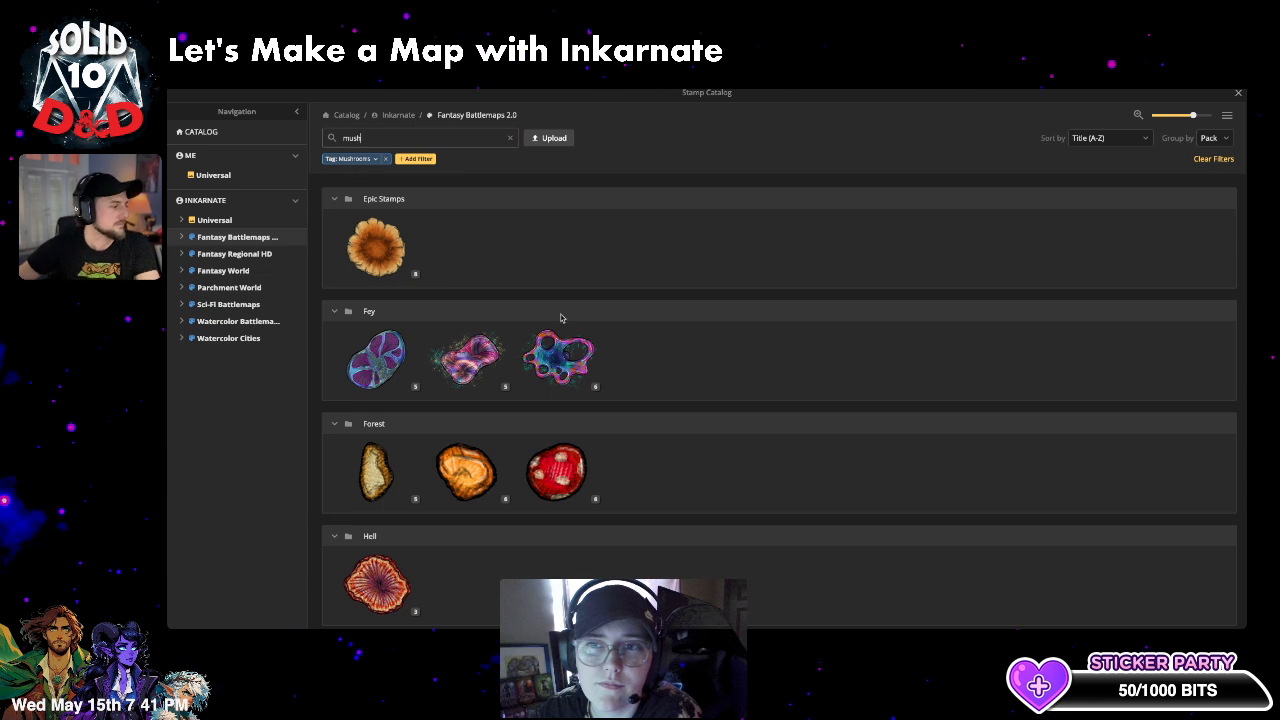
# - Expand the Fey mushroom, Sugarspun Flowers and Rainbow Ruber variant stacks
pyautogui.scroll(-1, 428, 370)
pyautogui.click(409, 373)
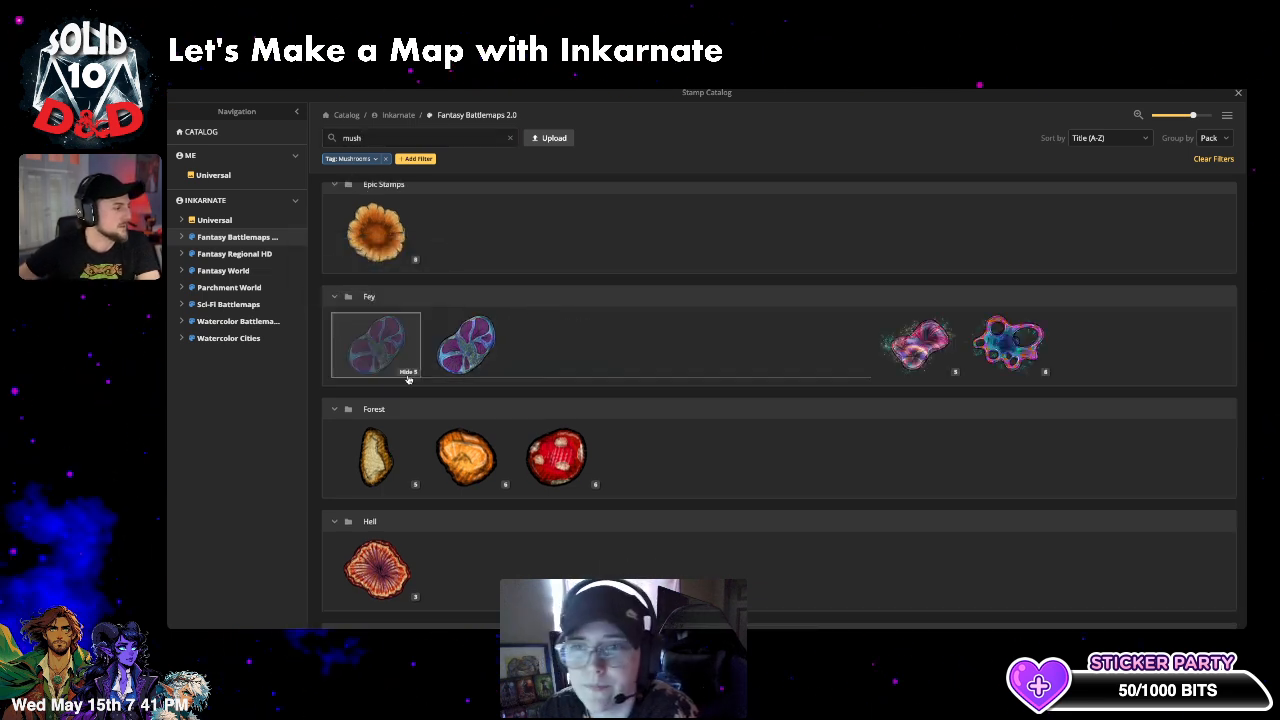
pyautogui.click(953, 373)
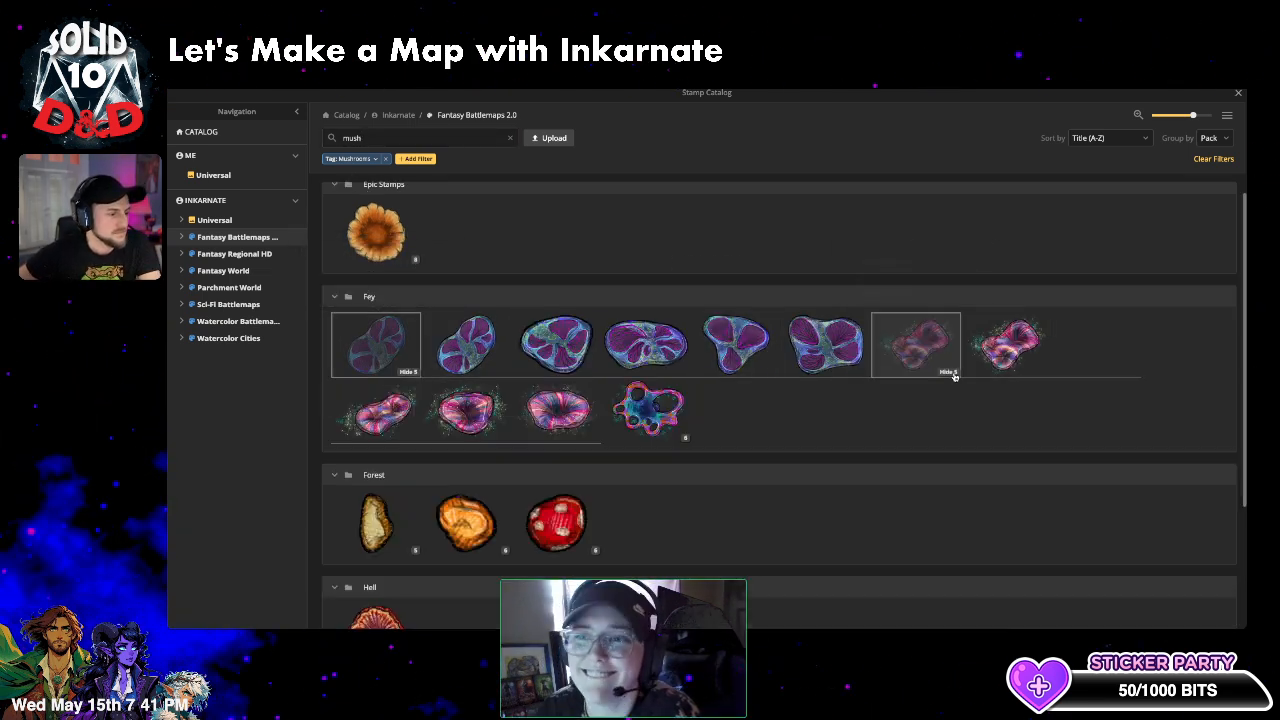
pyautogui.click(684, 438)
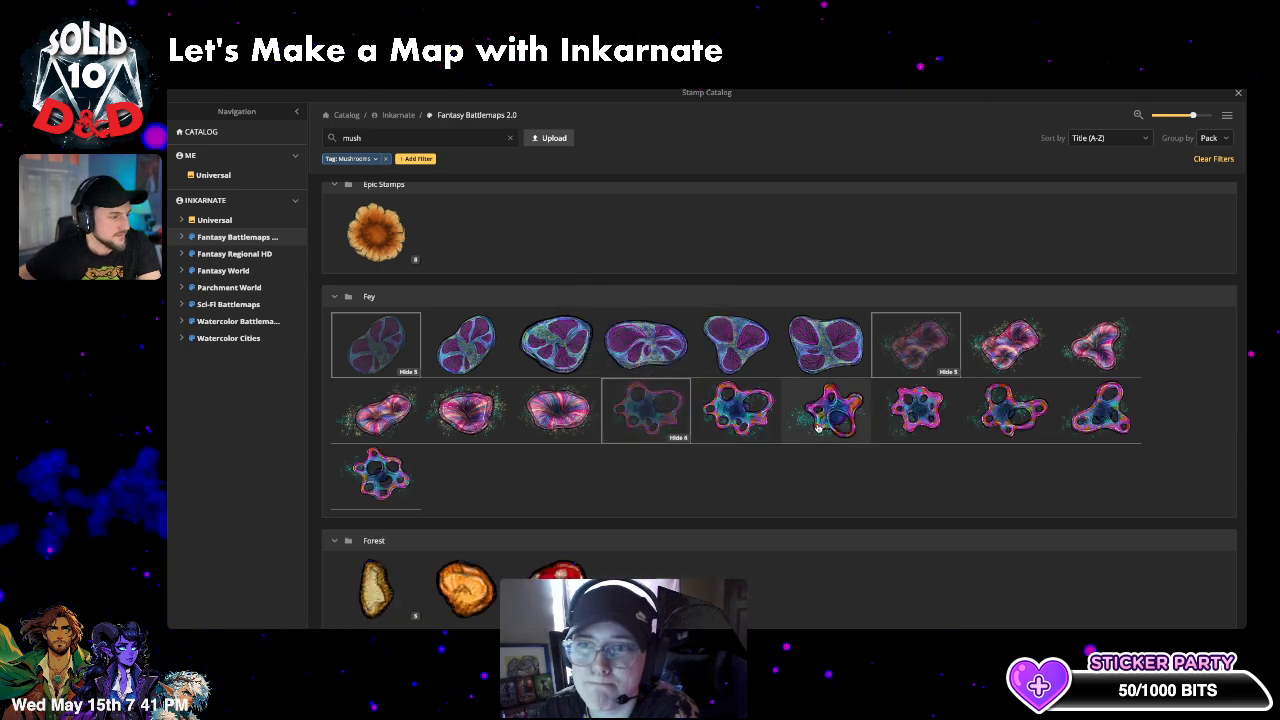
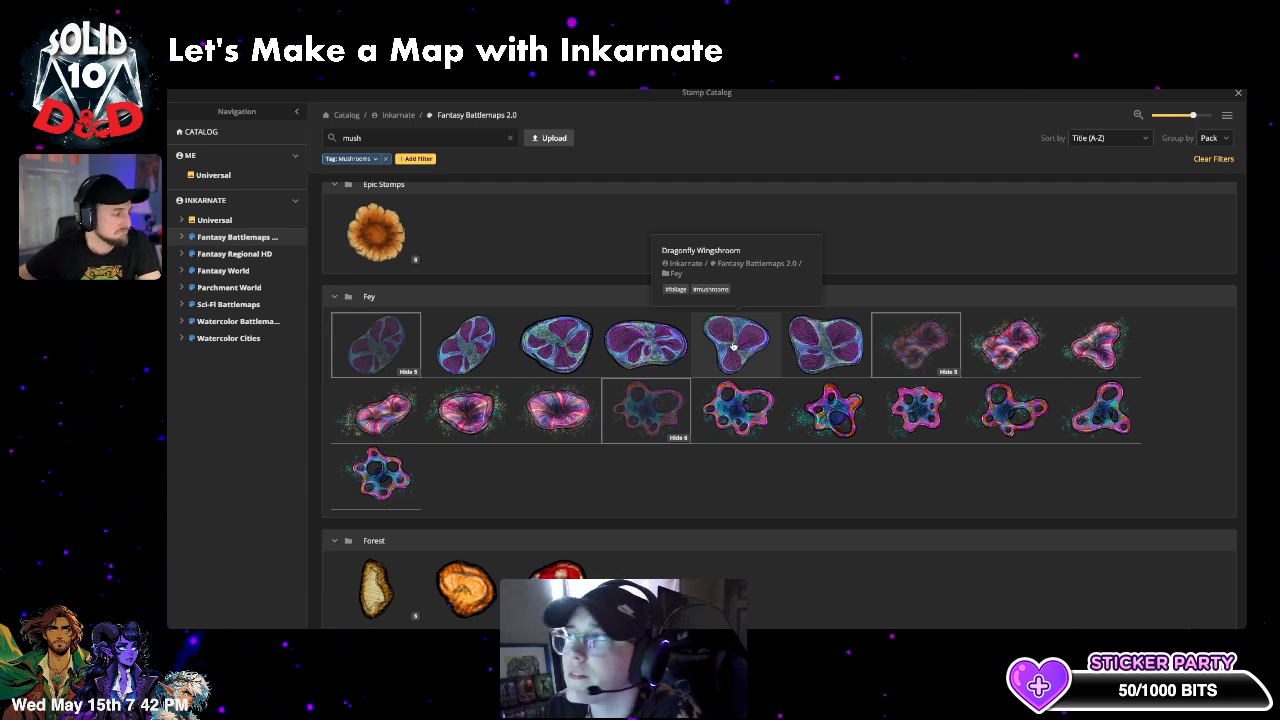
# - Pick the pink Sugarspun Flower stamp and set size 158, opacity 1 and layer 0
pyautogui.click(380, 481)
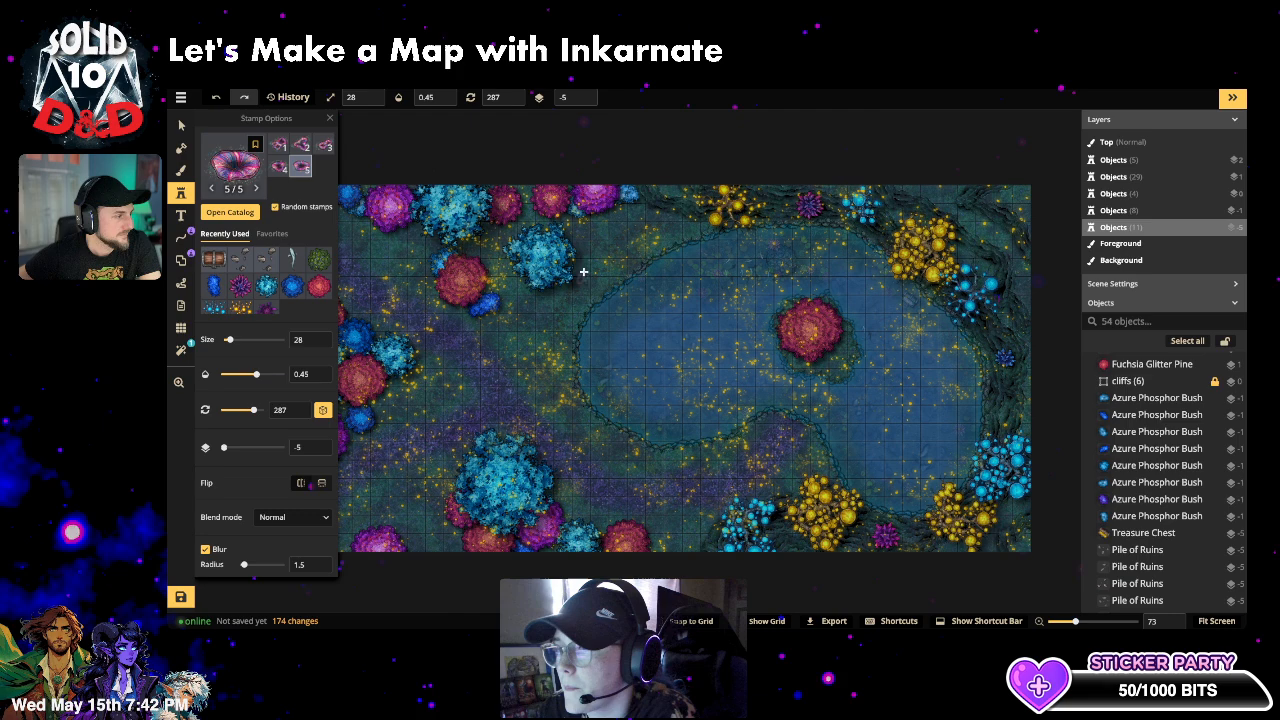
pyautogui.click(255, 340)
pyautogui.scroll(2, 767, 250)
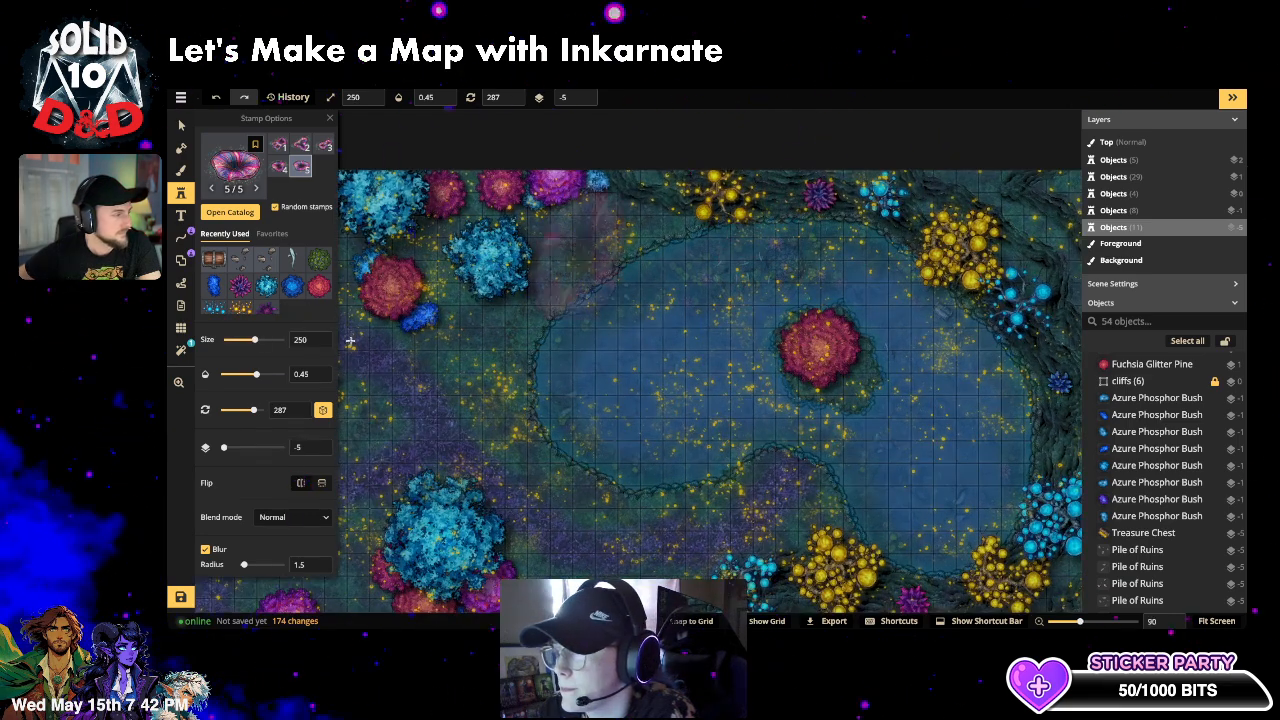
pyautogui.click(253, 341)
pyautogui.moveTo(249, 341); pyautogui.dragTo(245, 342)
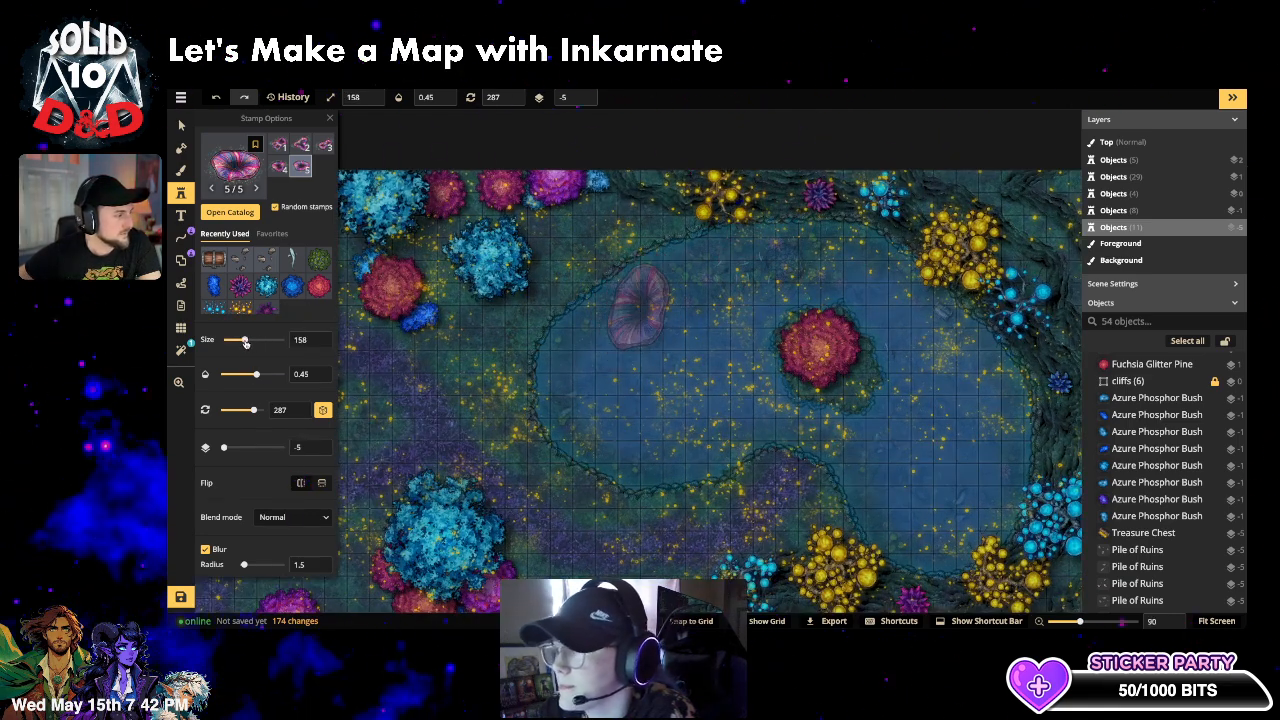
pyautogui.click(281, 374)
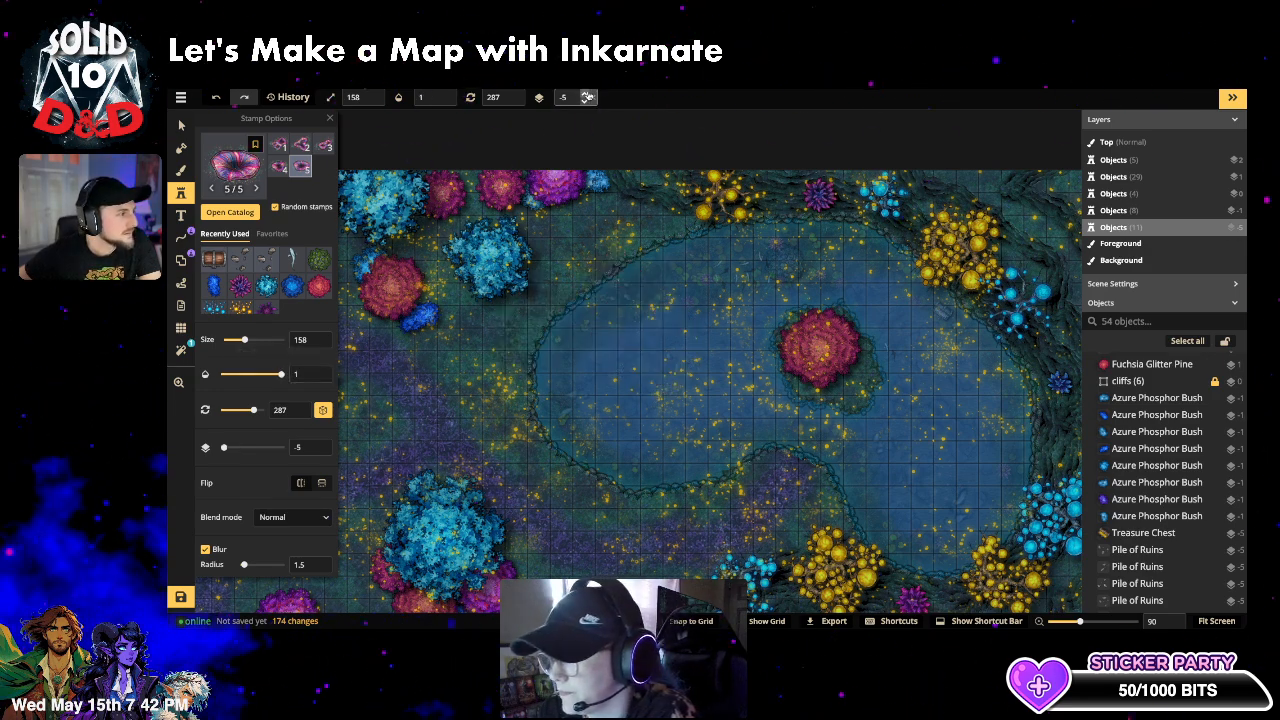
pyautogui.click(586, 95)
pyautogui.click(586, 95)
pyautogui.click(586, 95)
pyautogui.click(586, 95)
pyautogui.click(586, 95)
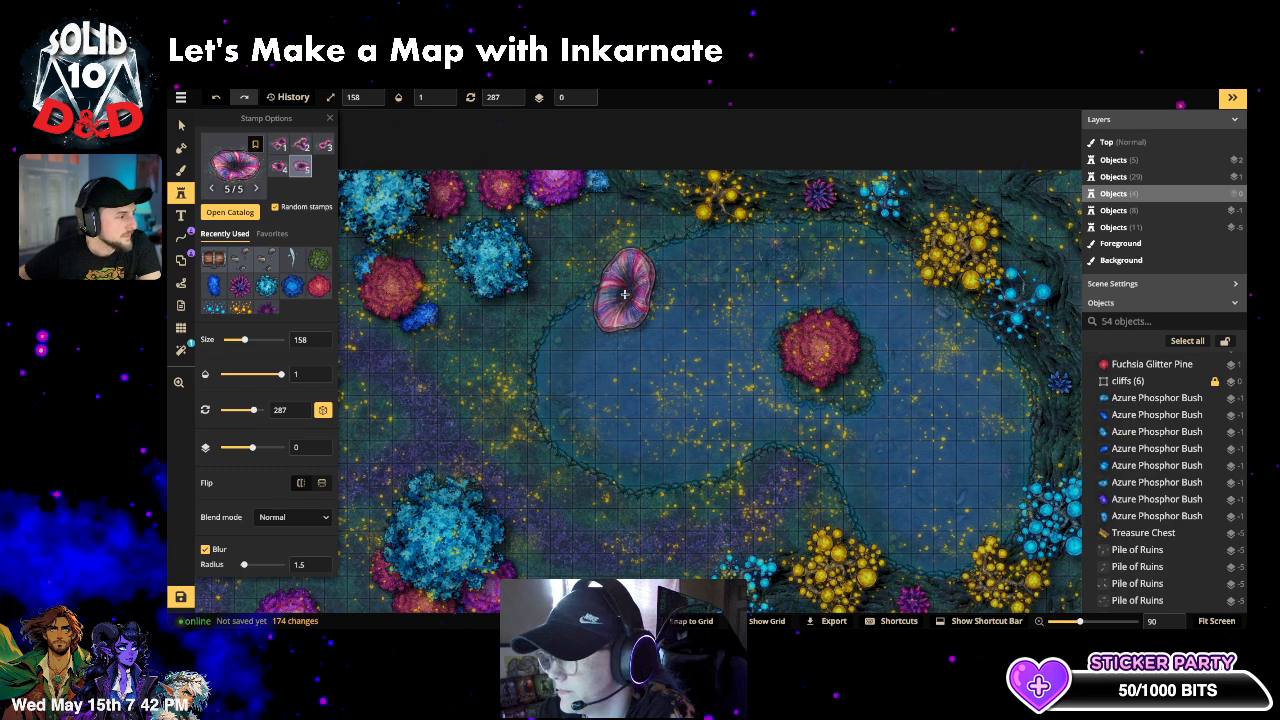
pyautogui.scroll(-4, 640, 280)
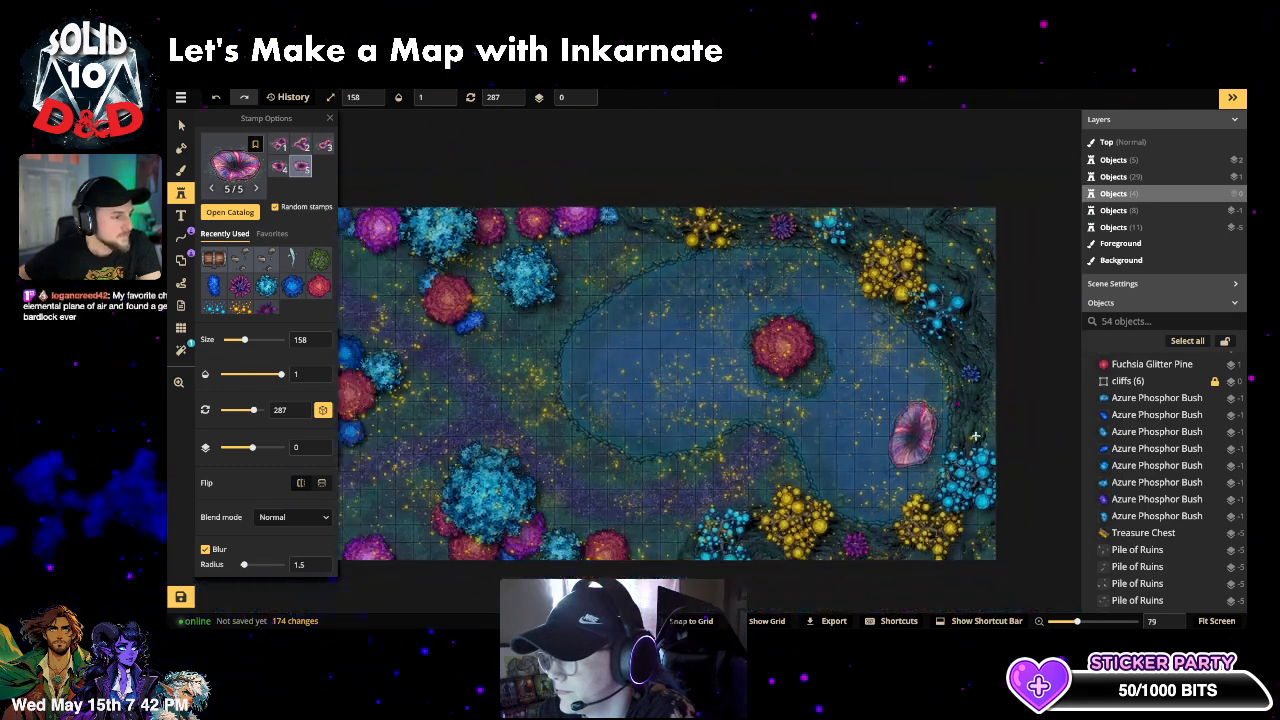
# - Stamp four Sugarspun Flowers along the lake's right and lower-right shore
pyautogui.click(967, 428)
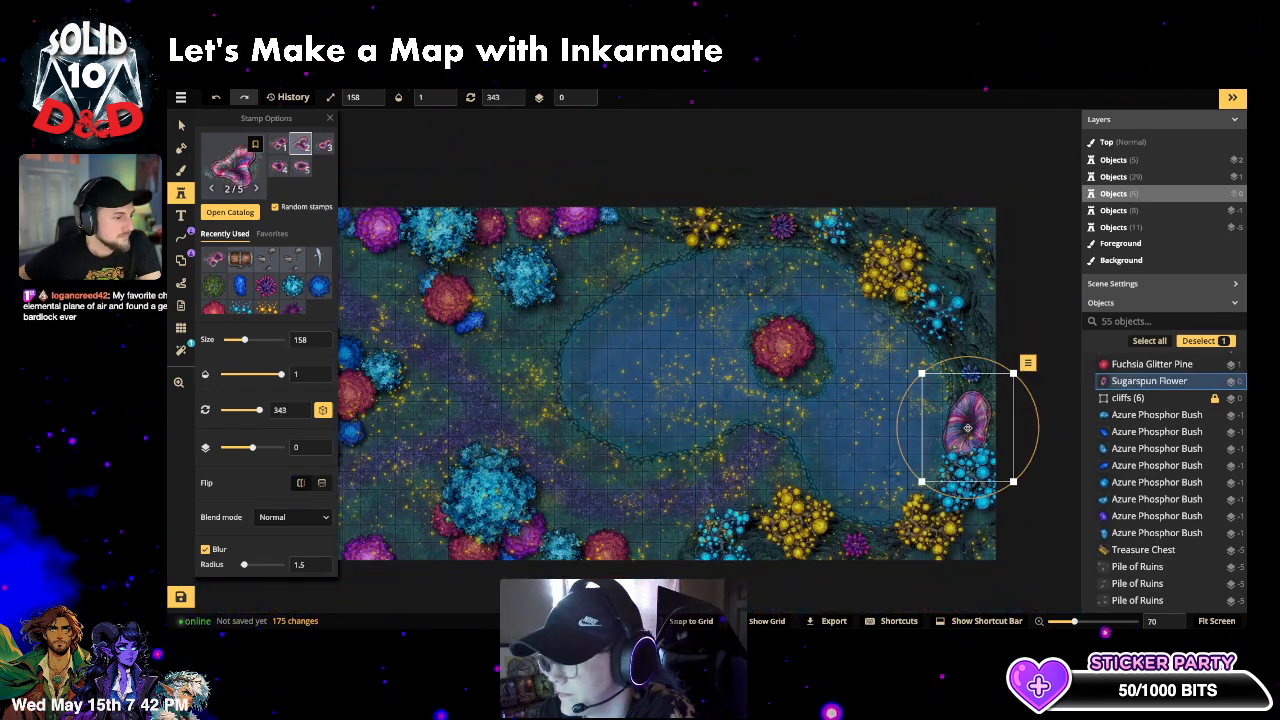
pyautogui.press('Escape')
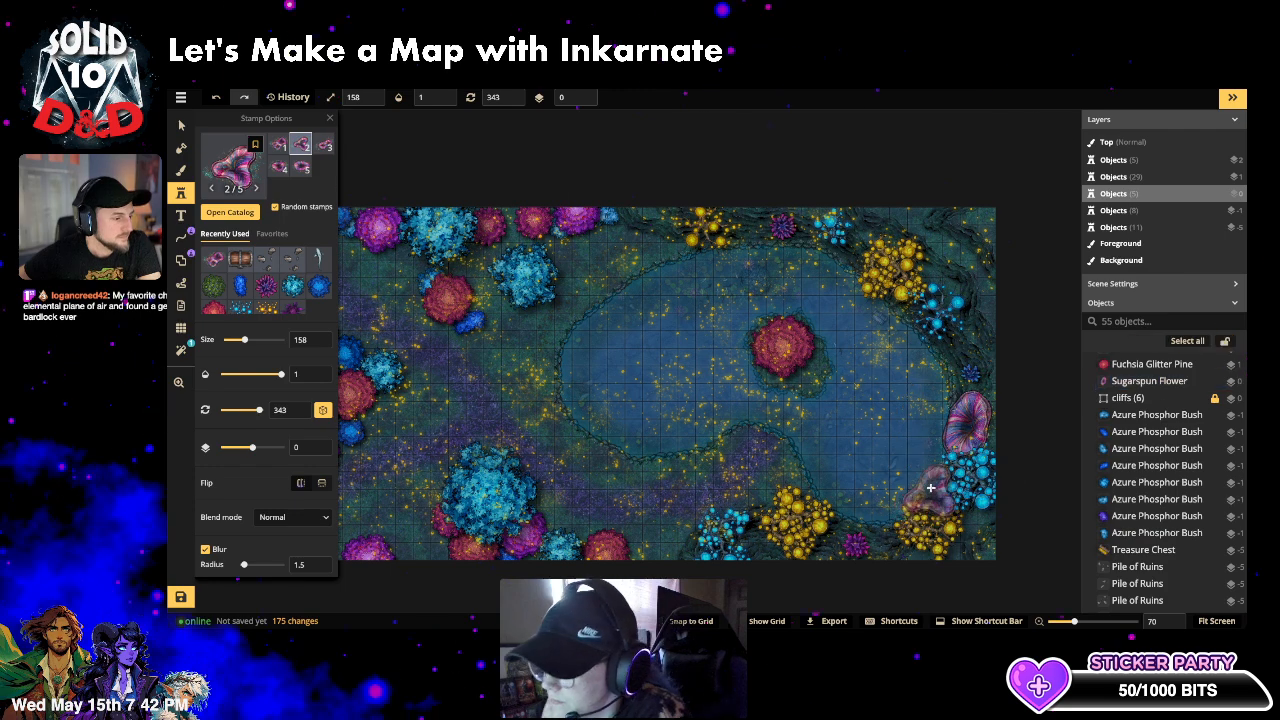
pyautogui.click(910, 495)
pyautogui.press('Escape')
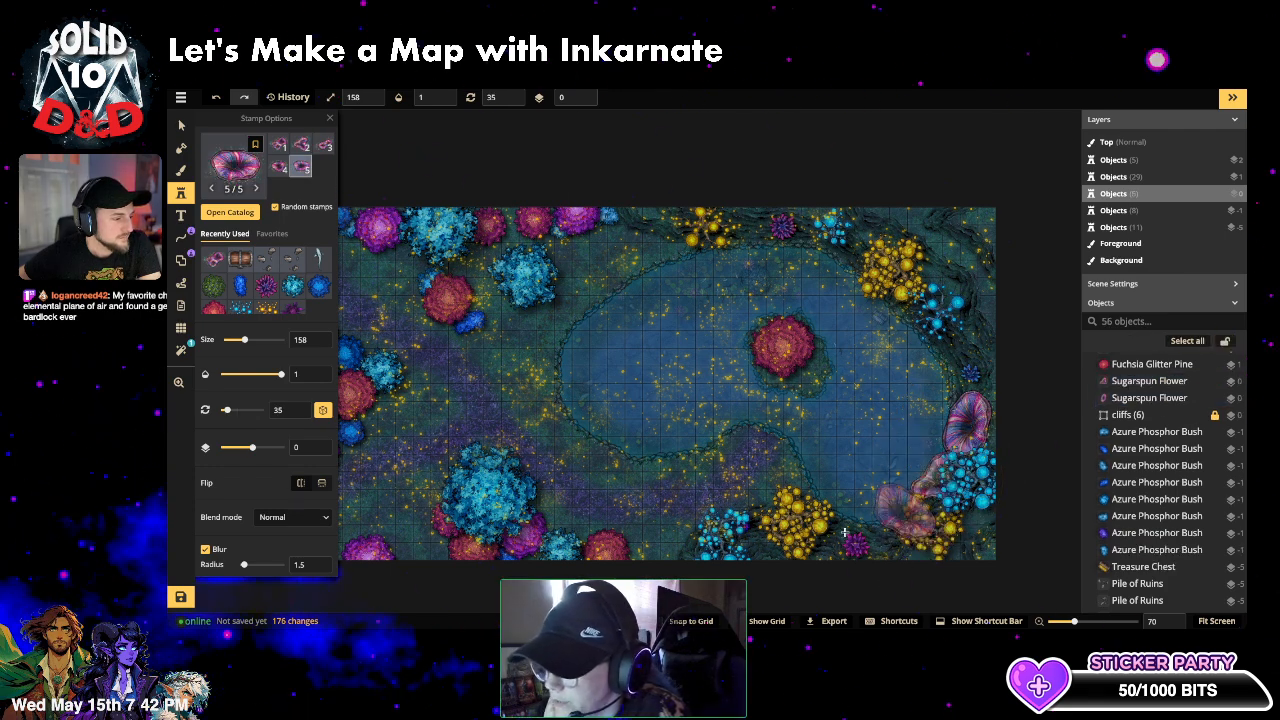
pyautogui.click(825, 509)
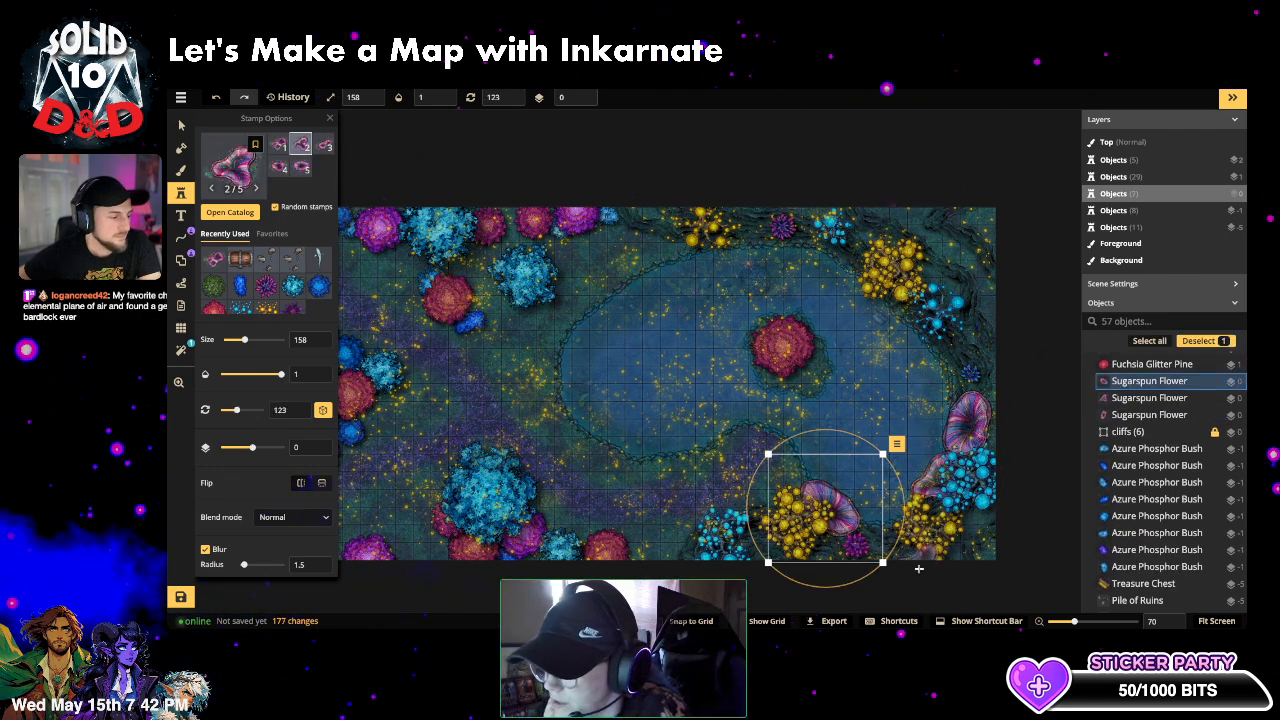
pyautogui.press('Escape')
pyautogui.click(900, 521)
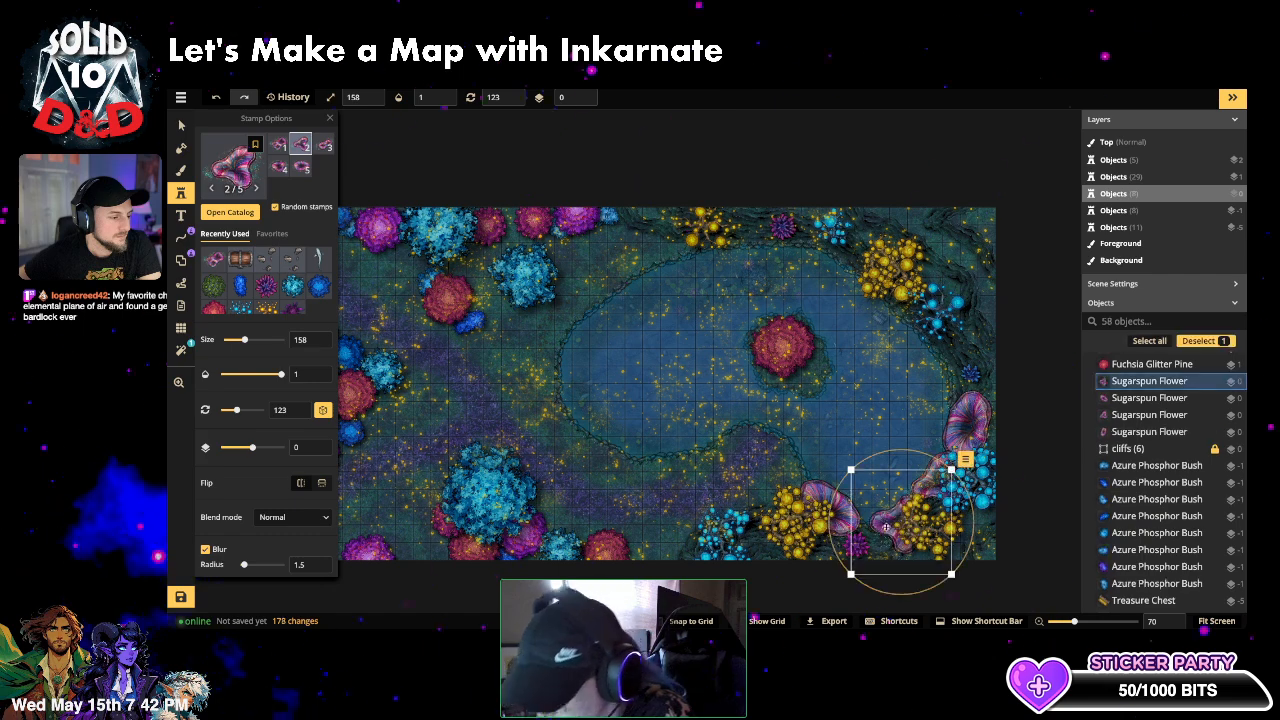
pyautogui.press('Escape')
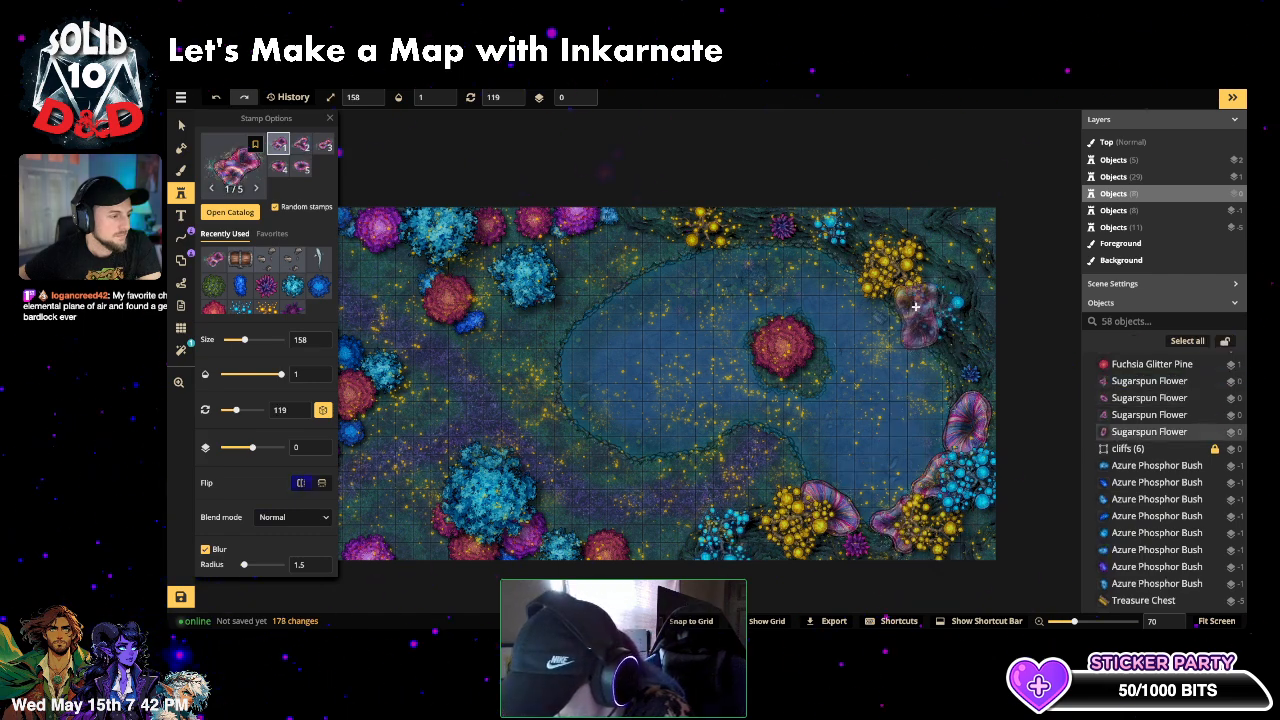
# - Add rotated Sugarspun Flowers near the top-right corner and along the map's top edge
pyautogui.click(915, 307)
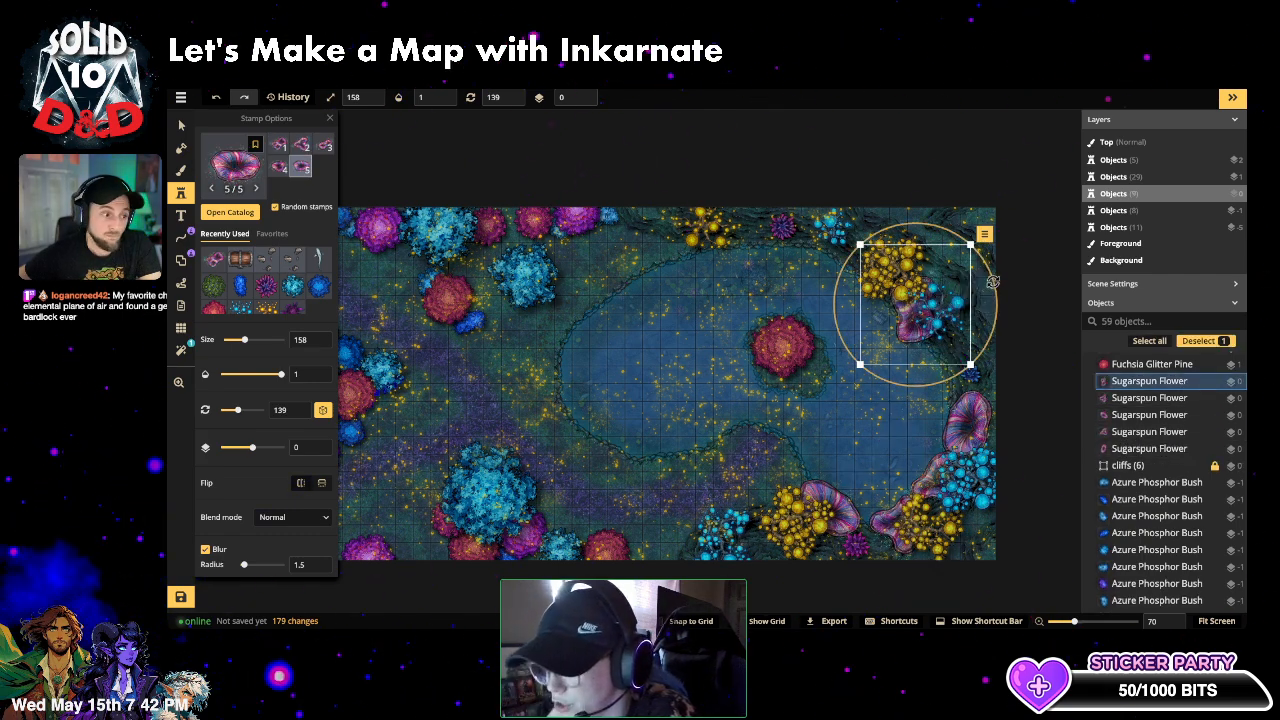
pyautogui.moveTo(993, 282)
pyautogui.mouseDown()
pyautogui.moveTo(965, 241)
pyautogui.moveTo(942, 250)
pyautogui.moveTo(969, 276)
pyautogui.mouseUp()
pyautogui.press('Escape')
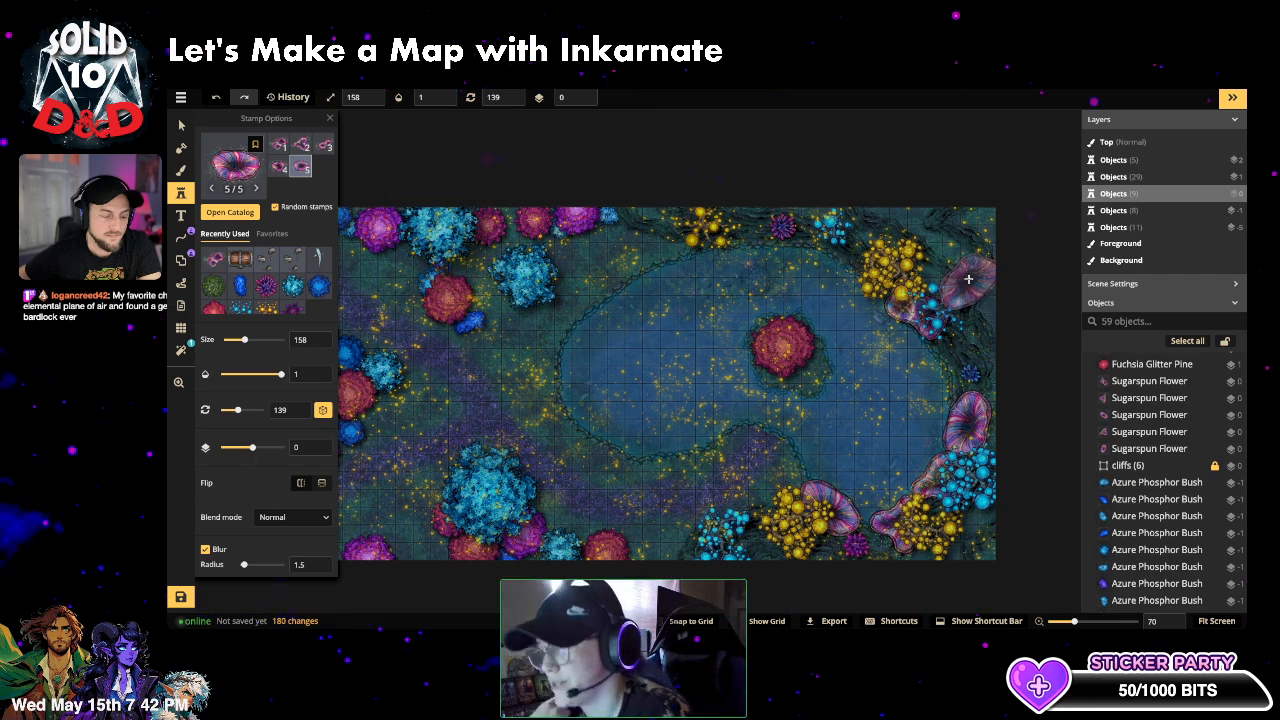
pyautogui.press('Tab')
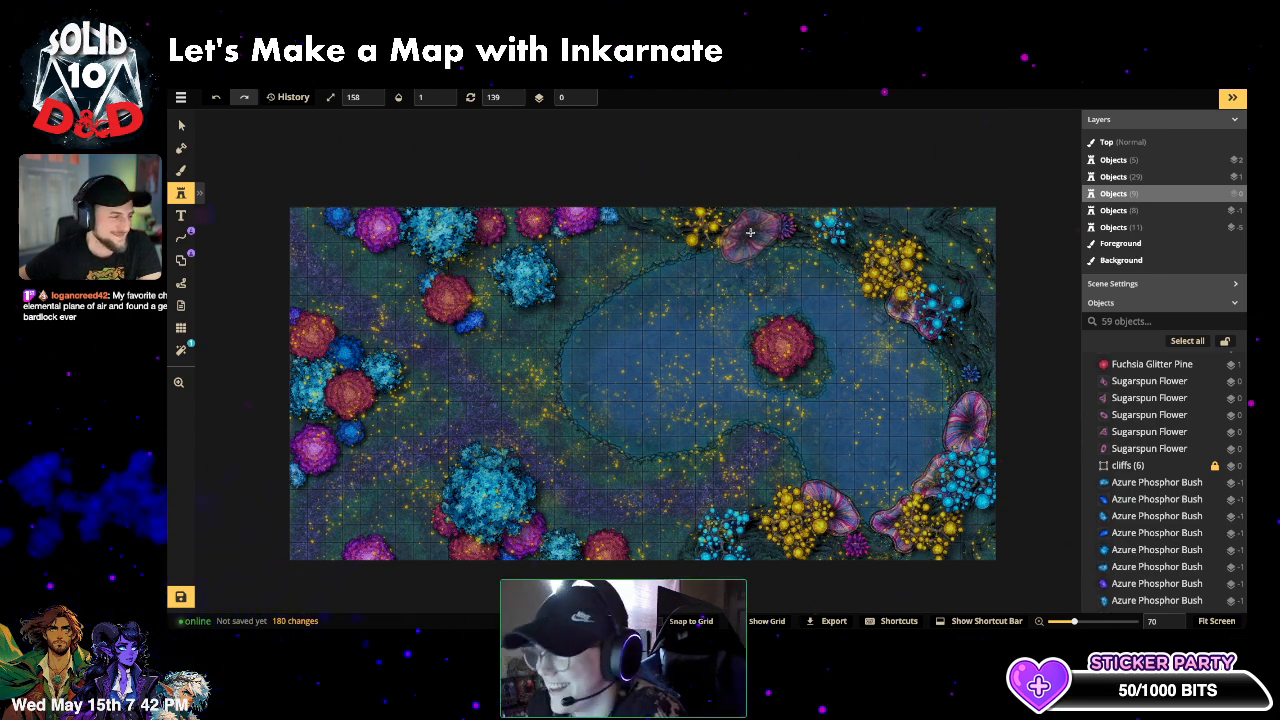
pyautogui.click(750, 232)
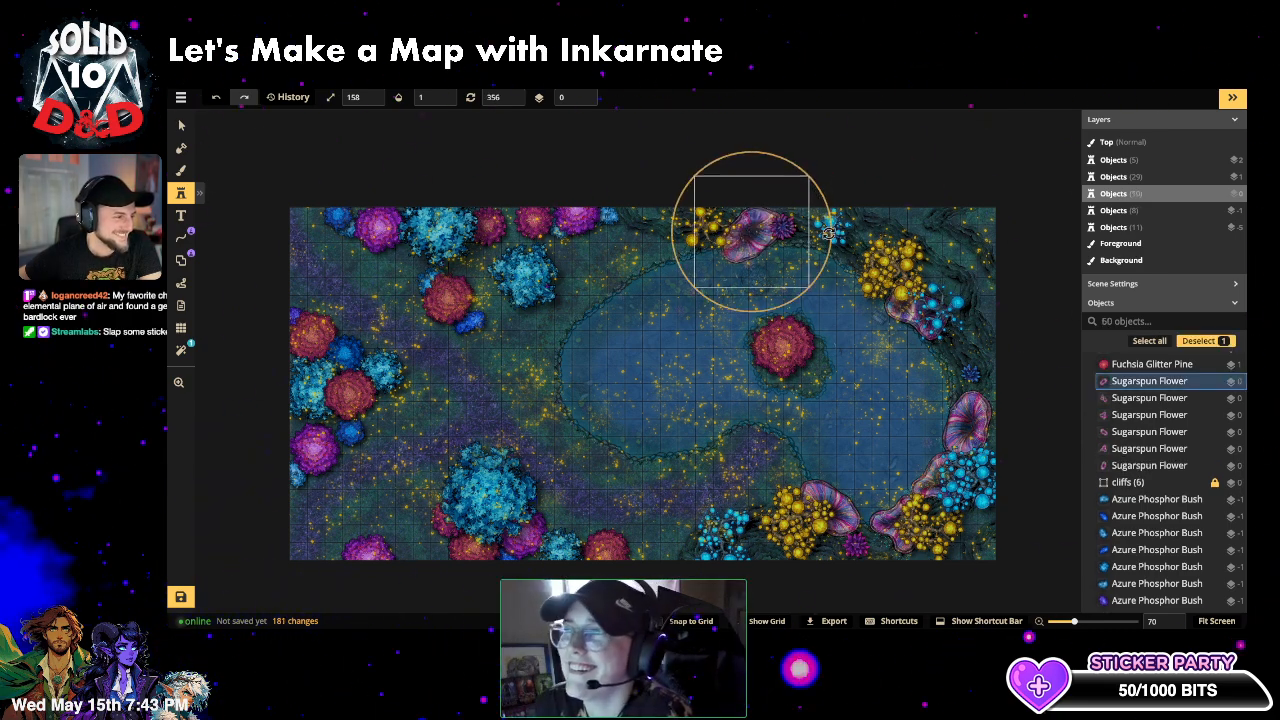
pyautogui.moveTo(828, 233); pyautogui.dragTo(760, 235)
pyautogui.click(959, 350)
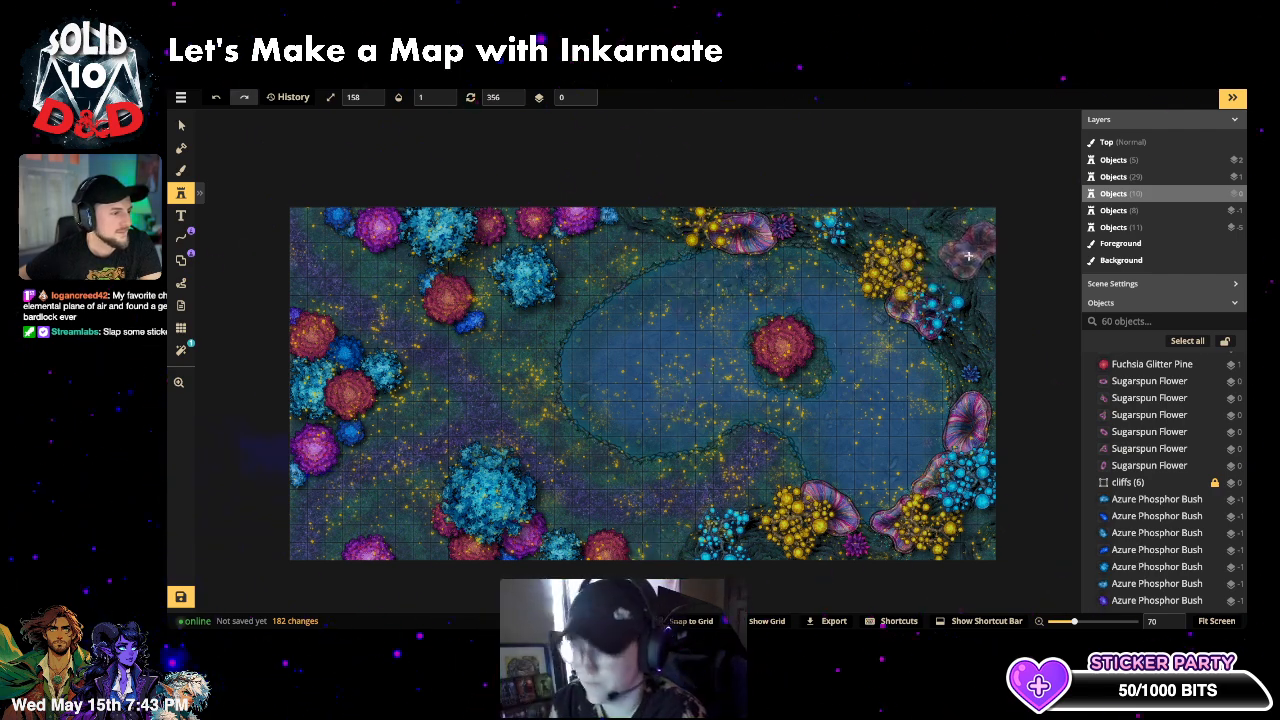
pyautogui.click(968, 255)
pyautogui.moveTo(932, 288); pyautogui.dragTo(757, 355)
pyautogui.press('Escape')
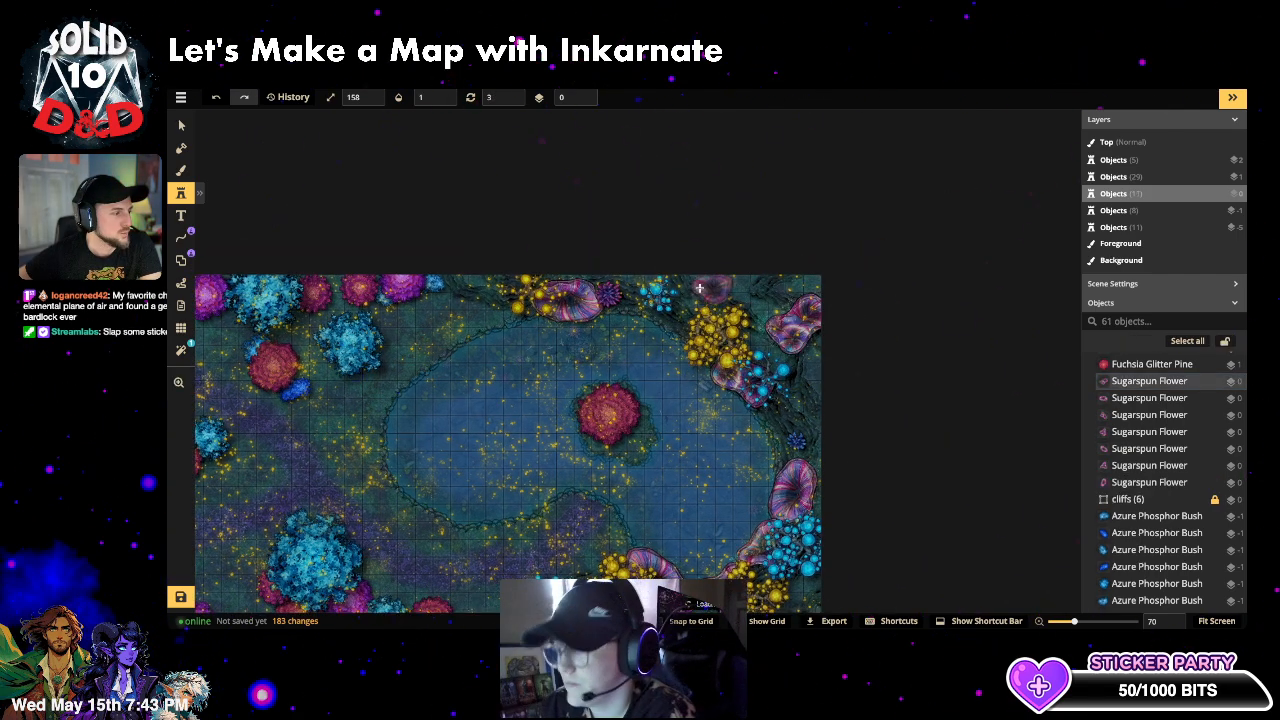
pyautogui.click(700, 288)
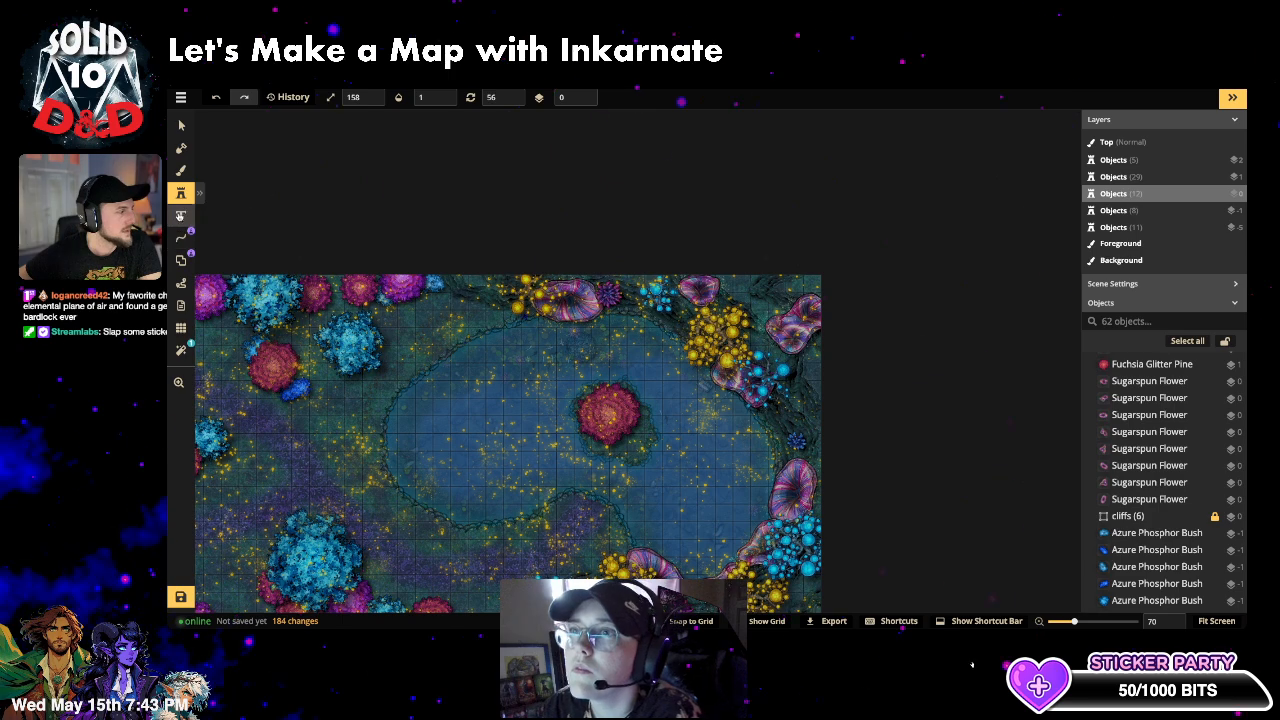
# - Pick up the Azure Phosphor Oak stamp and place three oaks along the top-right corner and right edge
pyautogui.press('v')
pyautogui.click(330, 328)
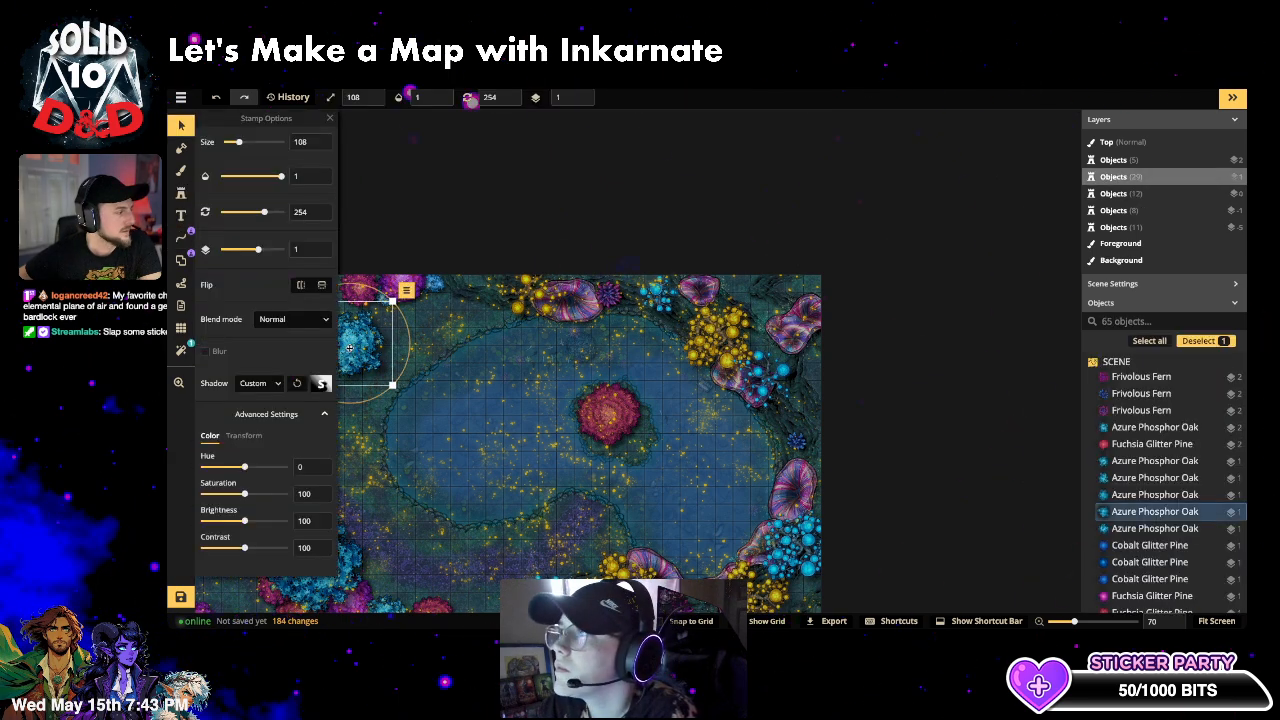
pyautogui.click(181, 192)
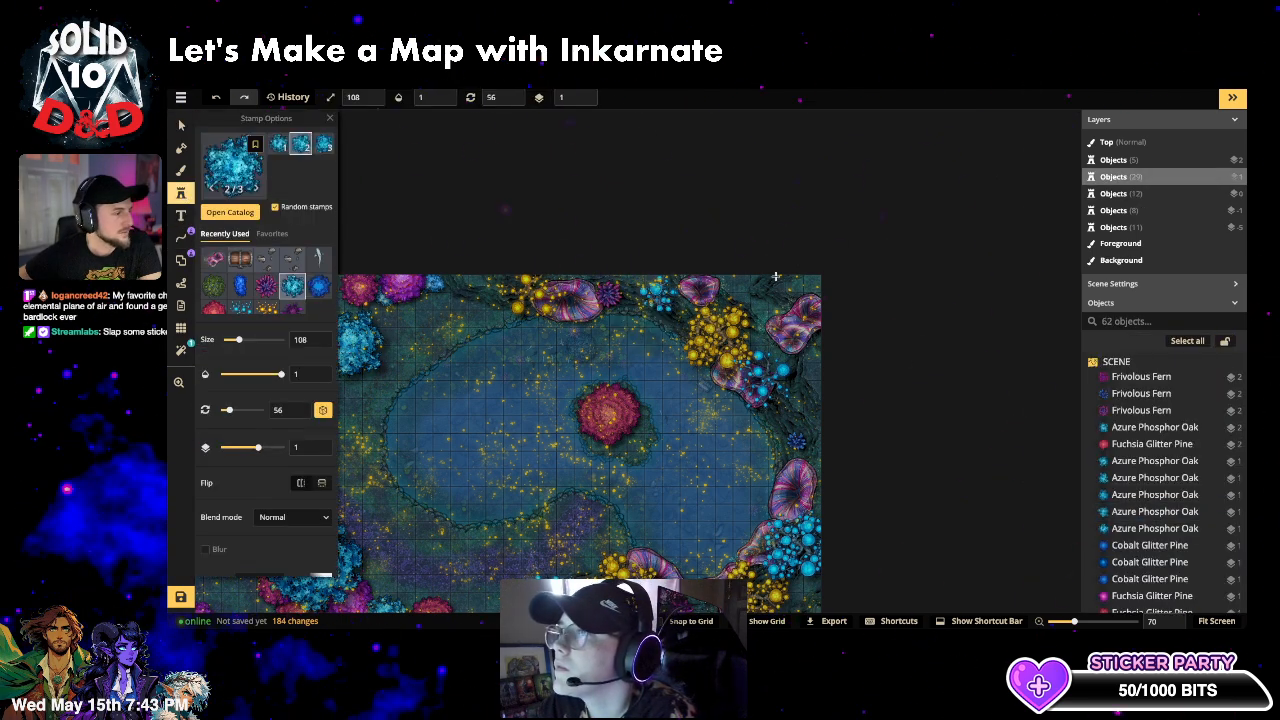
pyautogui.click(764, 280)
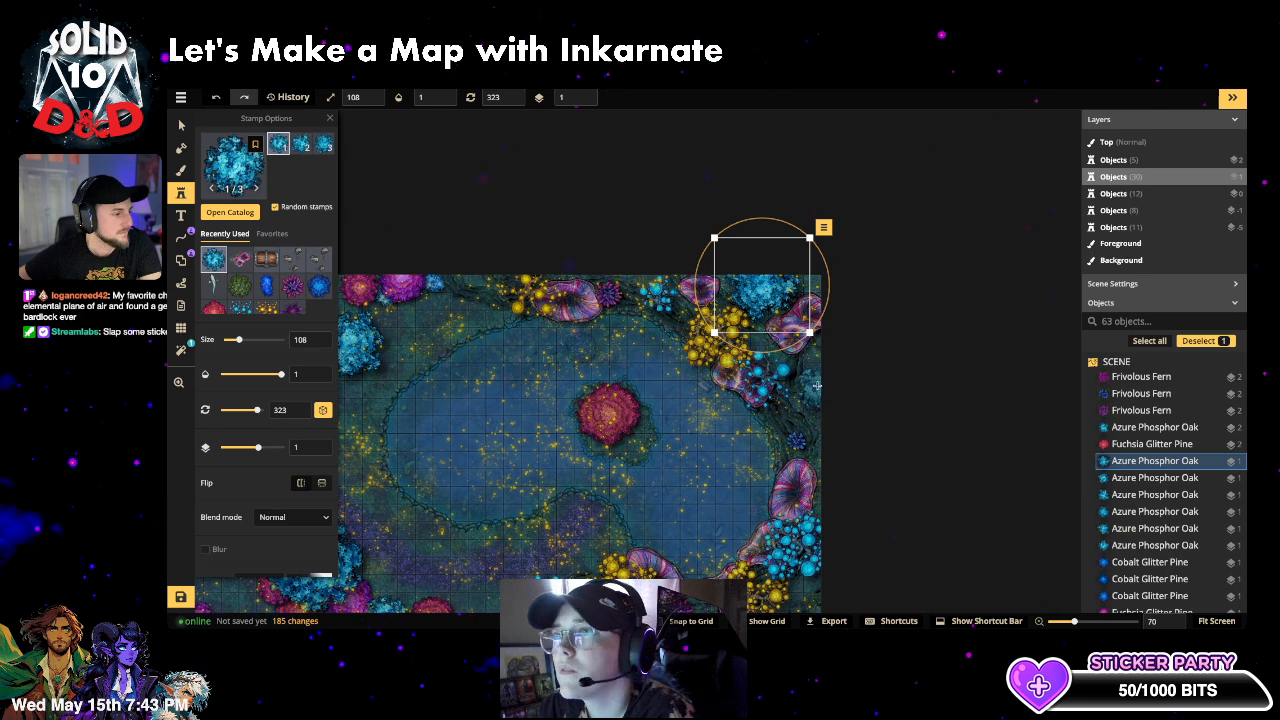
pyautogui.click(816, 376)
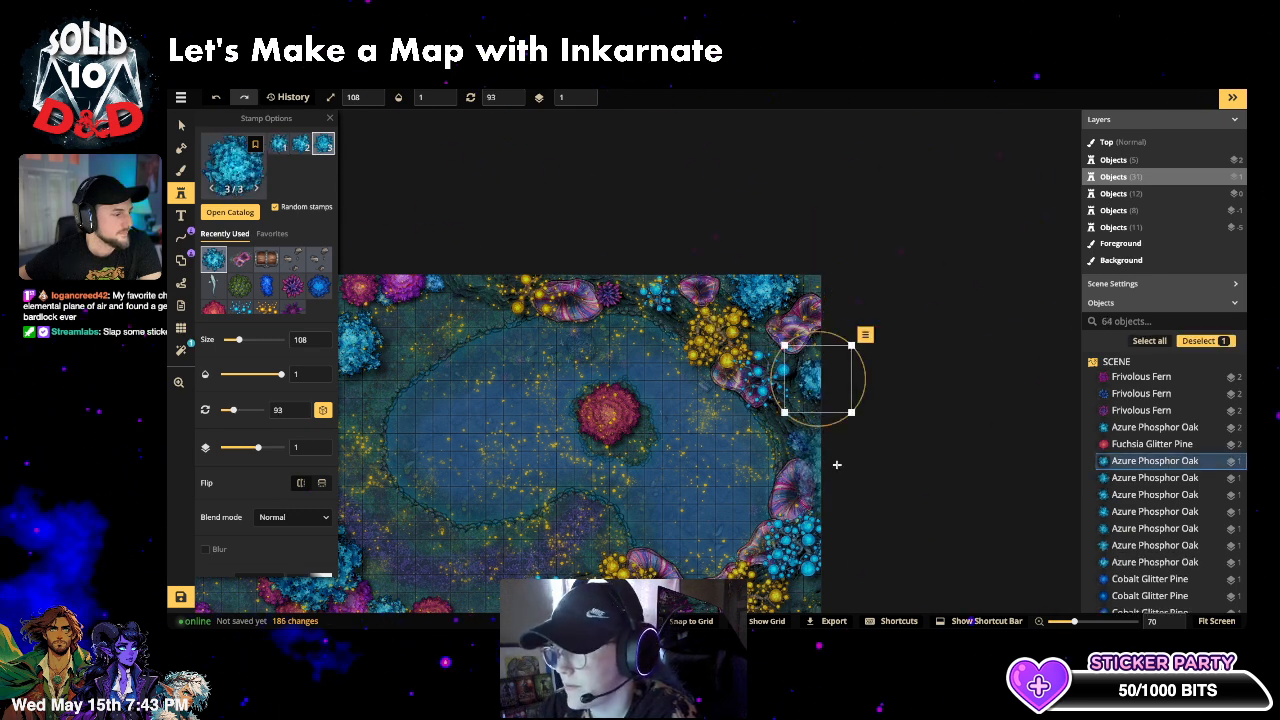
pyautogui.click(838, 465)
pyautogui.press('Escape')
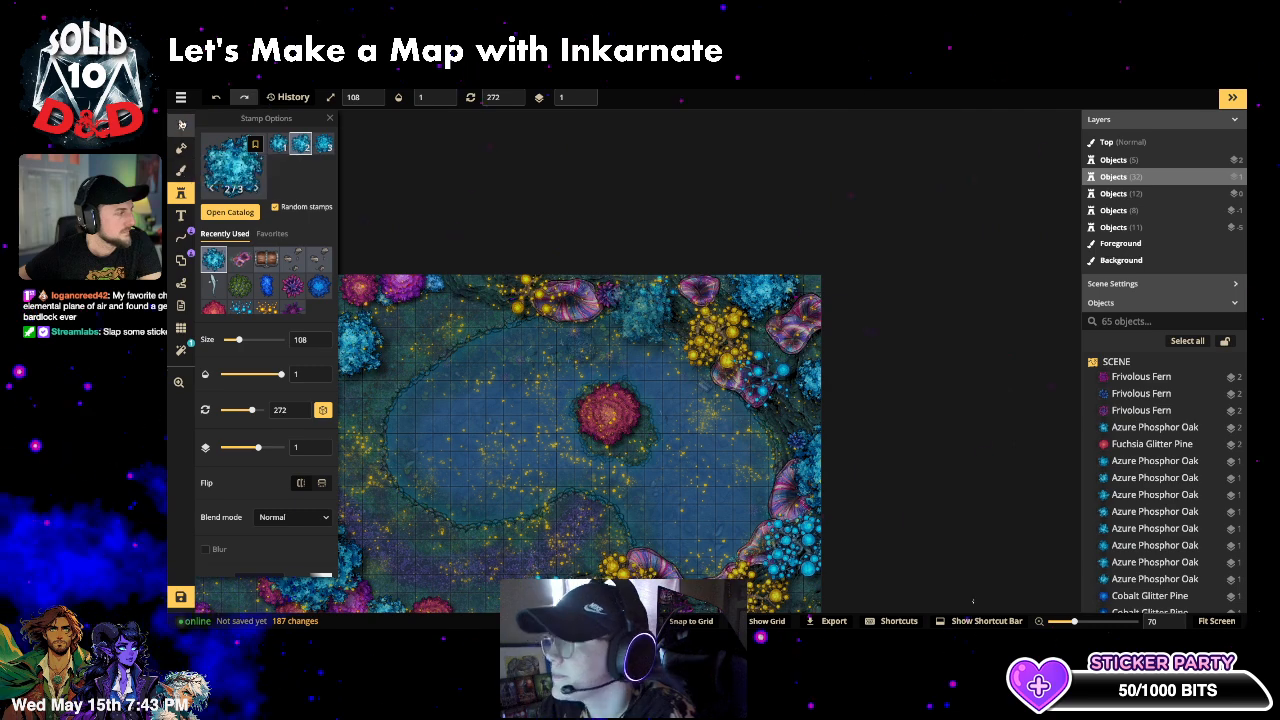
# - Pan the map up and right and select the small object near the lake centre
pyautogui.click(181, 126)
pyautogui.press('space')
pyautogui.moveTo(503, 474); pyautogui.dragTo(636, 388)
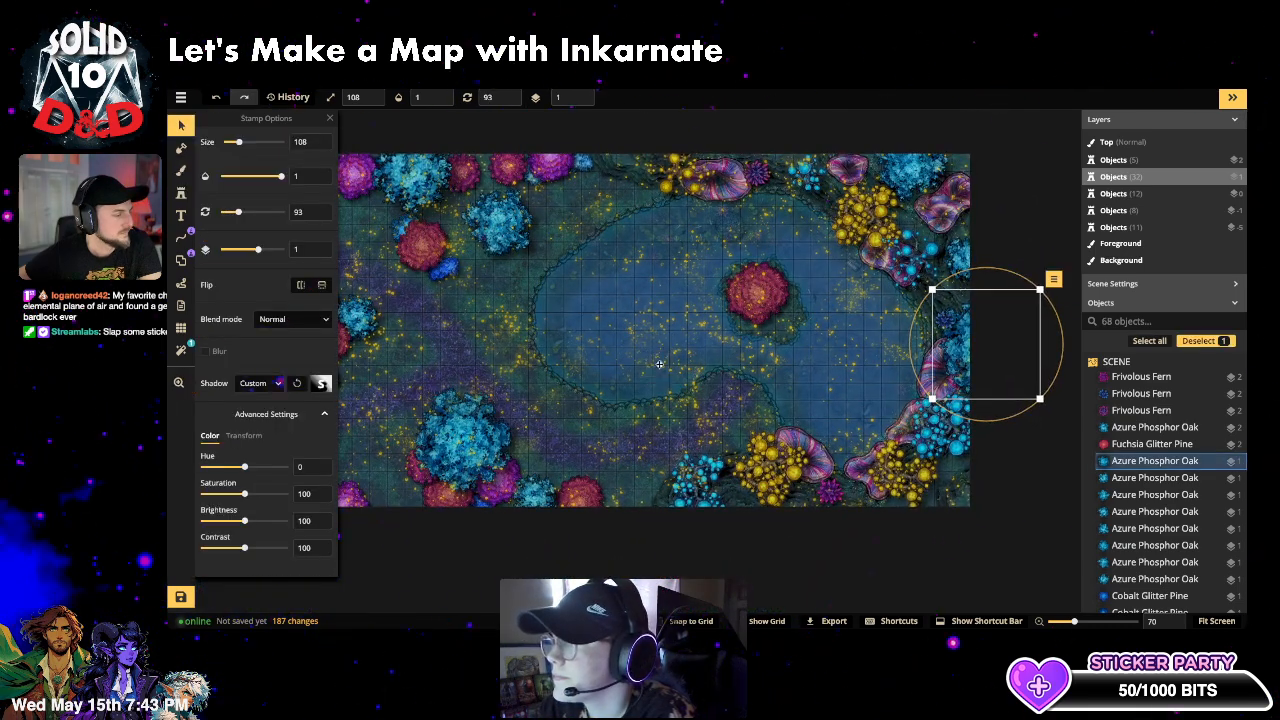
pyautogui.click(659, 364)
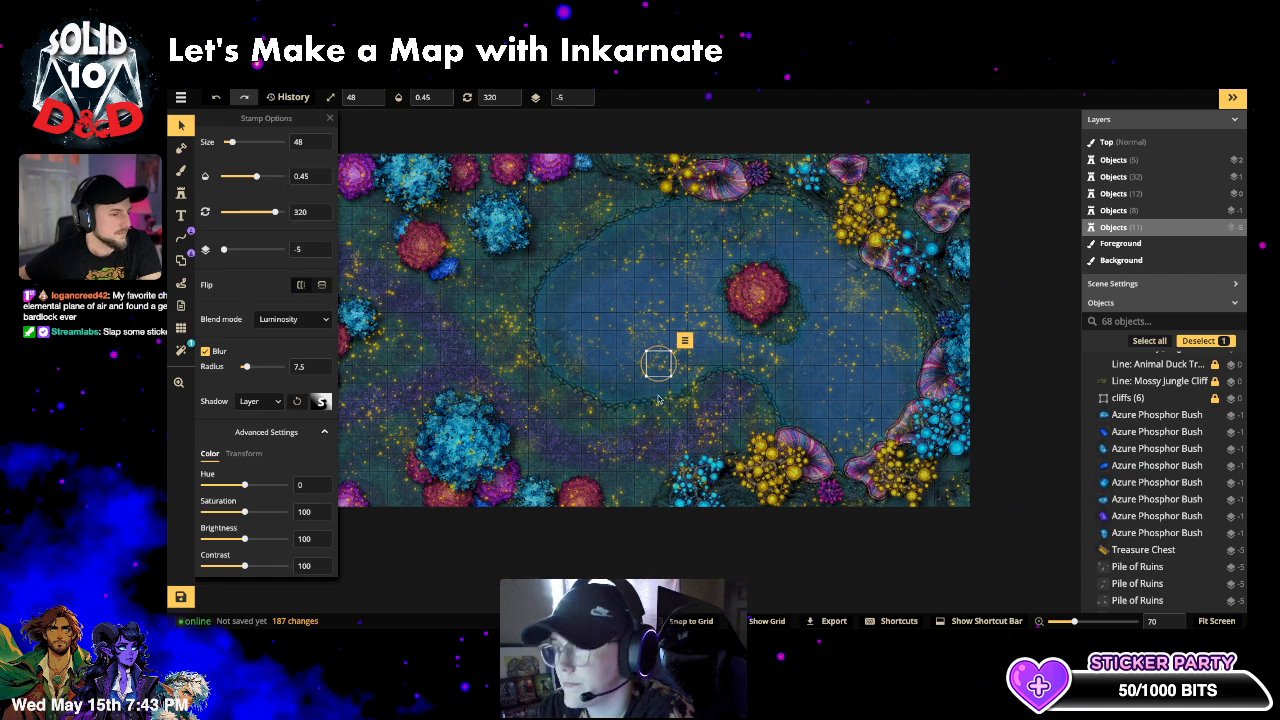
# - Search the object list for 'rocks', then clear the search
pyautogui.click(1173, 319)
pyautogui.write('rocks')
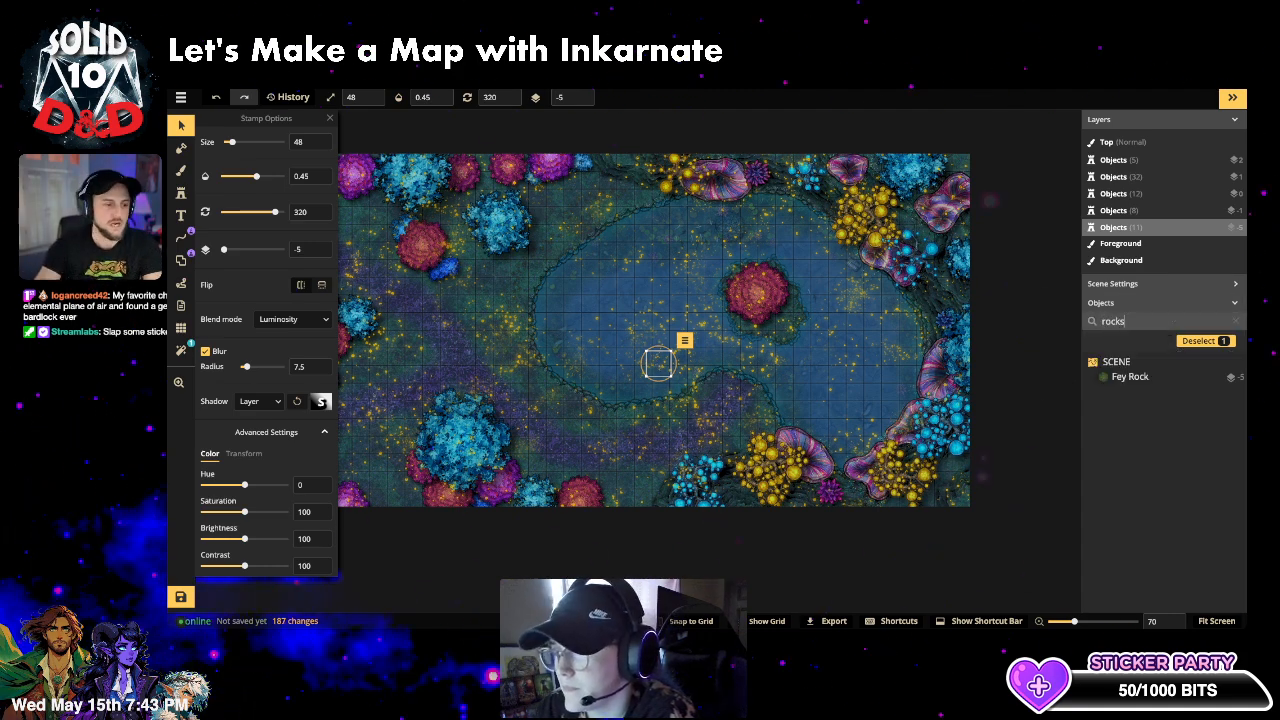
pyautogui.press('BackSpace')
pyautogui.press('BackSpace')
pyautogui.press('BackSpace')
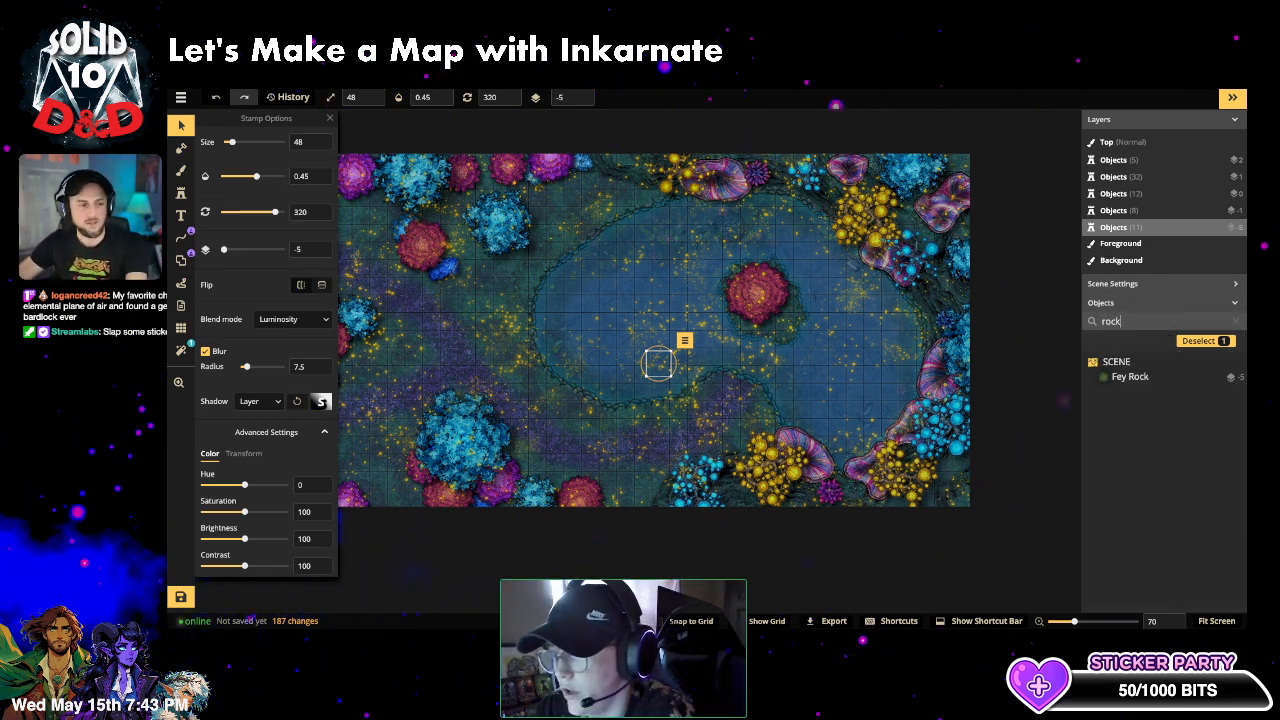
pyautogui.press('BackSpace')
pyautogui.press('BackSpace')
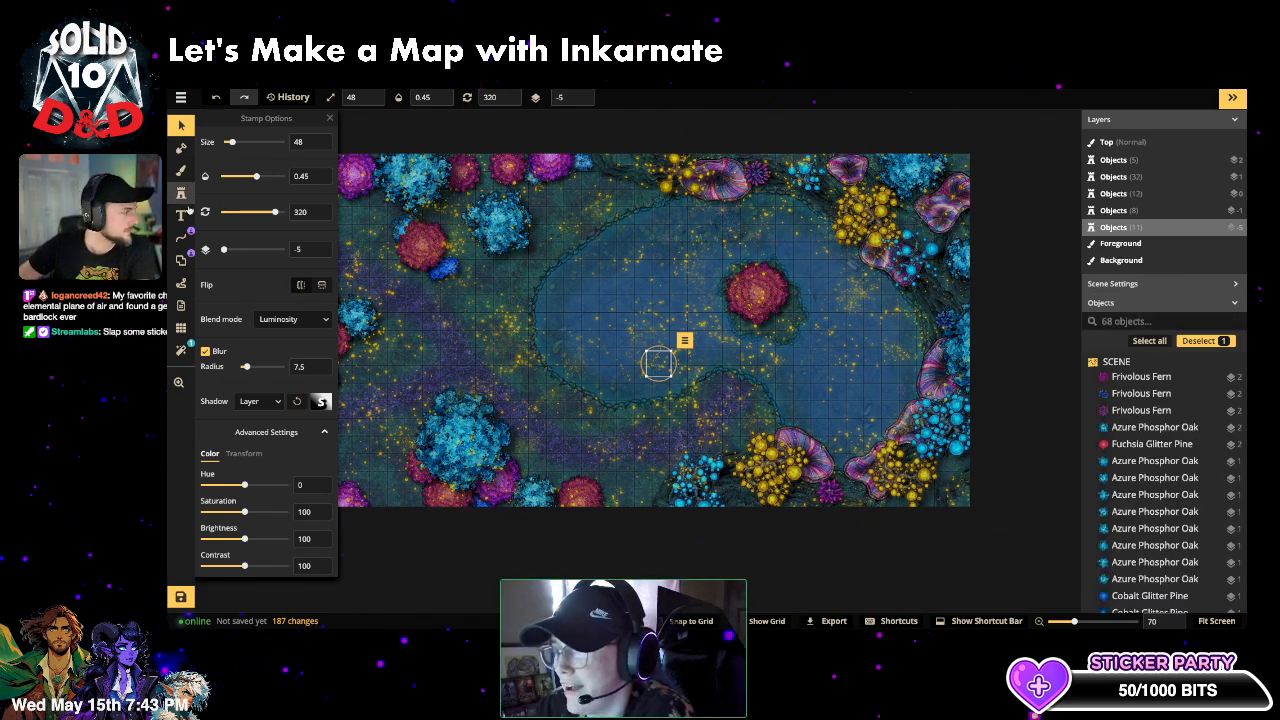
# - In the stamp catalog, drop the Mushrooms tag, search 'rock', and close the catalog
pyautogui.click(182, 194)
pyautogui.click(231, 210)
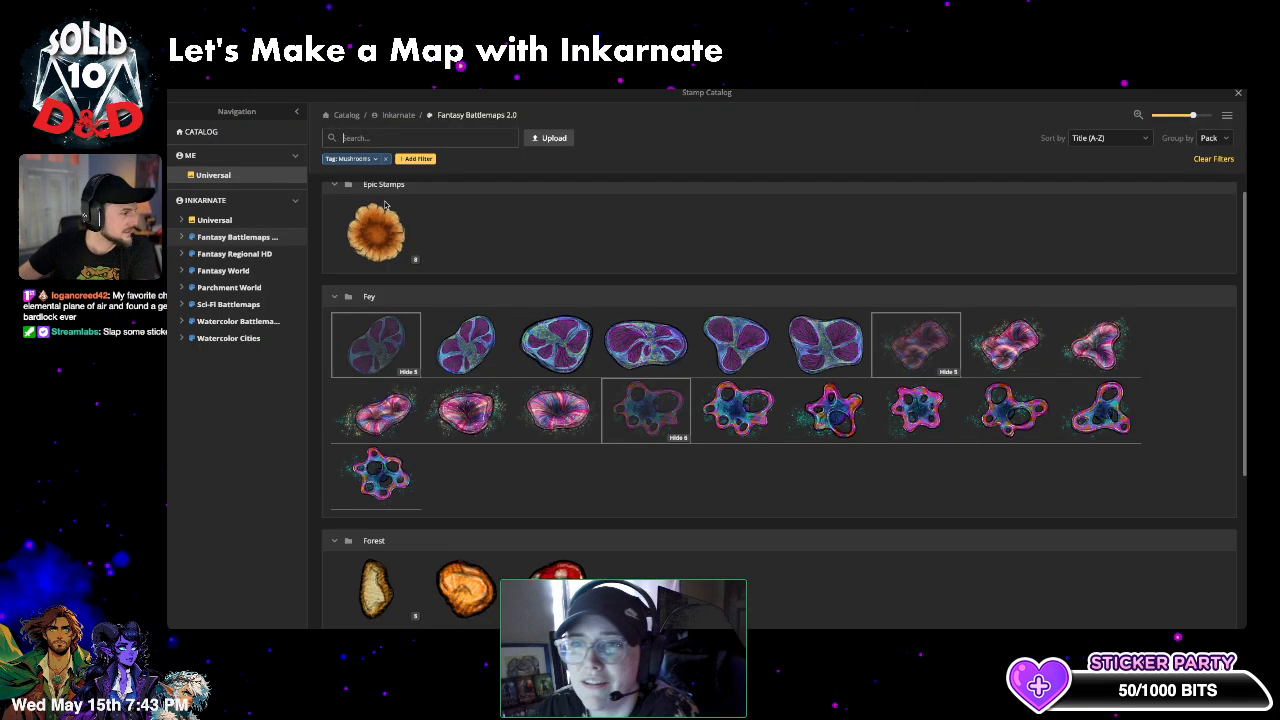
pyautogui.click(385, 158)
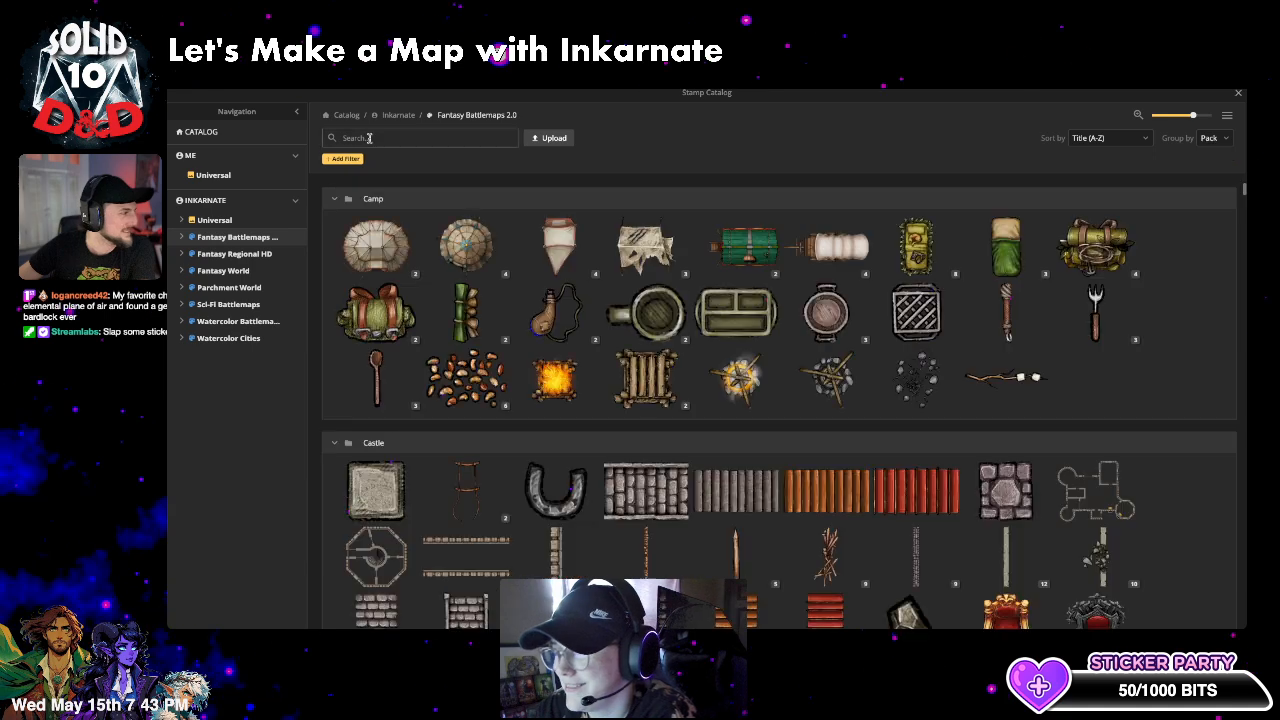
pyautogui.click(370, 138)
pyautogui.write('rocks')
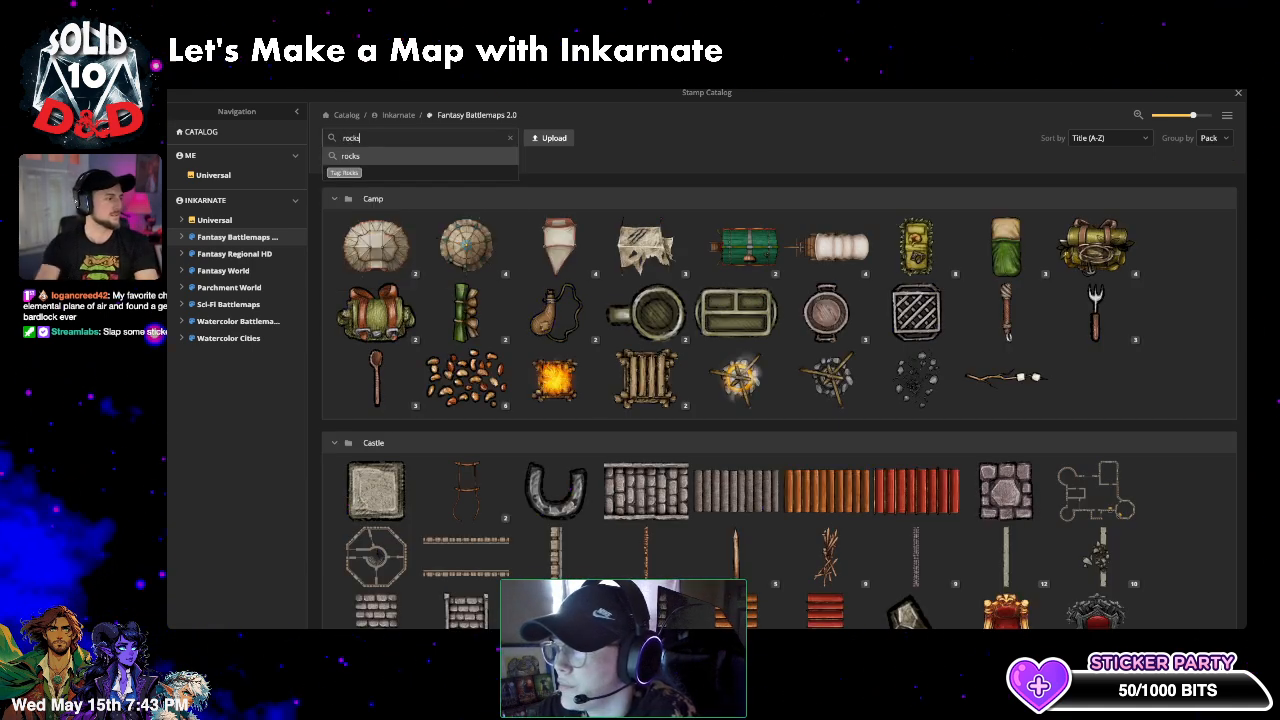
pyautogui.press('Return')
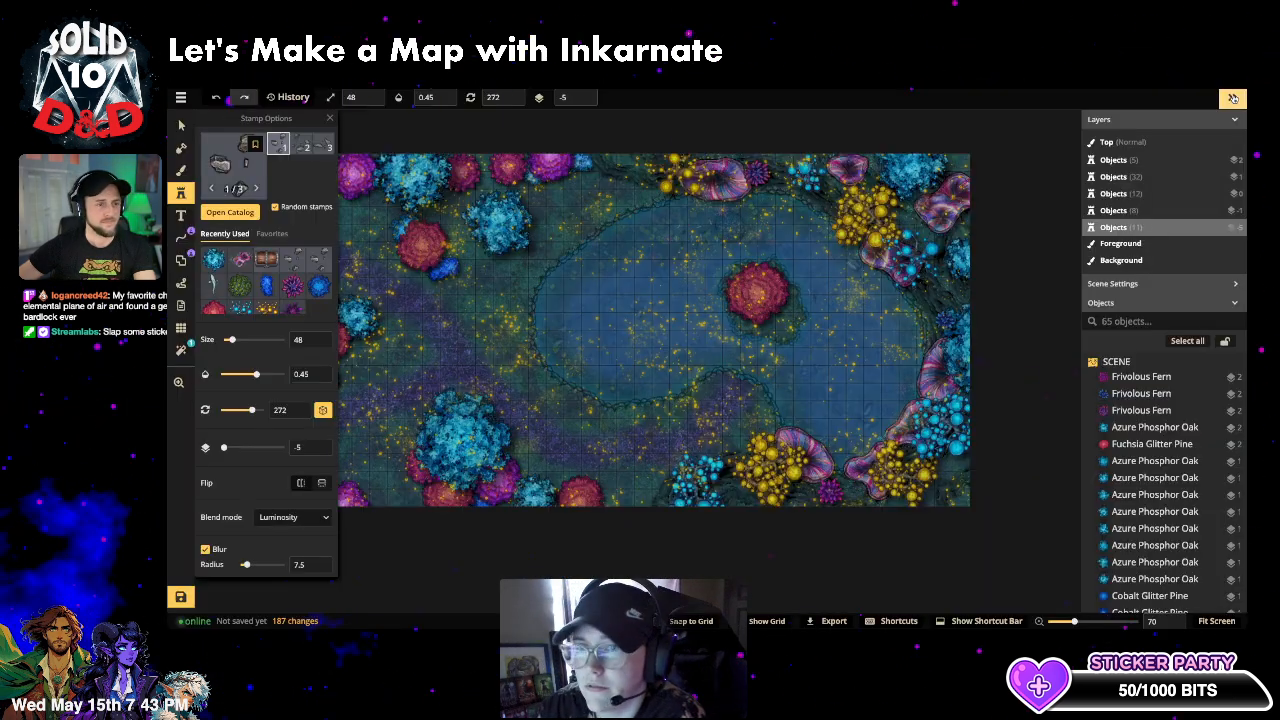
pyautogui.click(1238, 92)
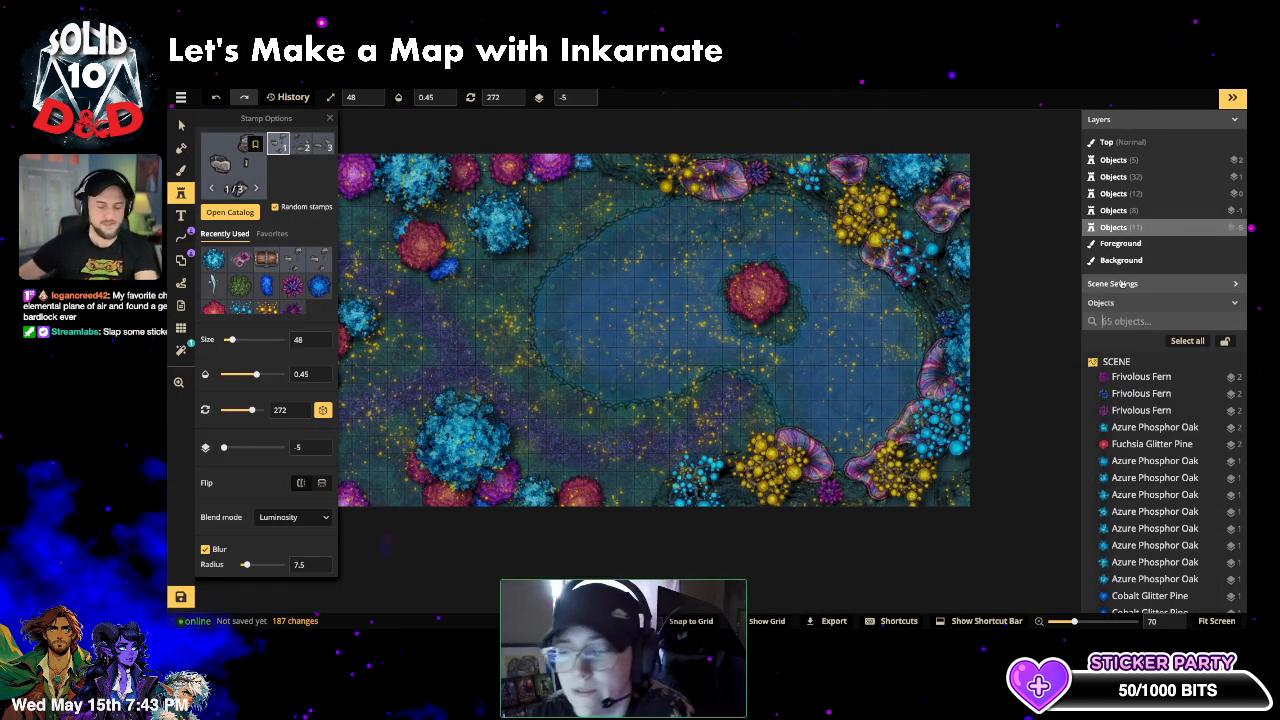
# - Filter objects by 'pile', select all seven Pile of Ruins, and group them as 'ruins'
pyautogui.write('piles of')
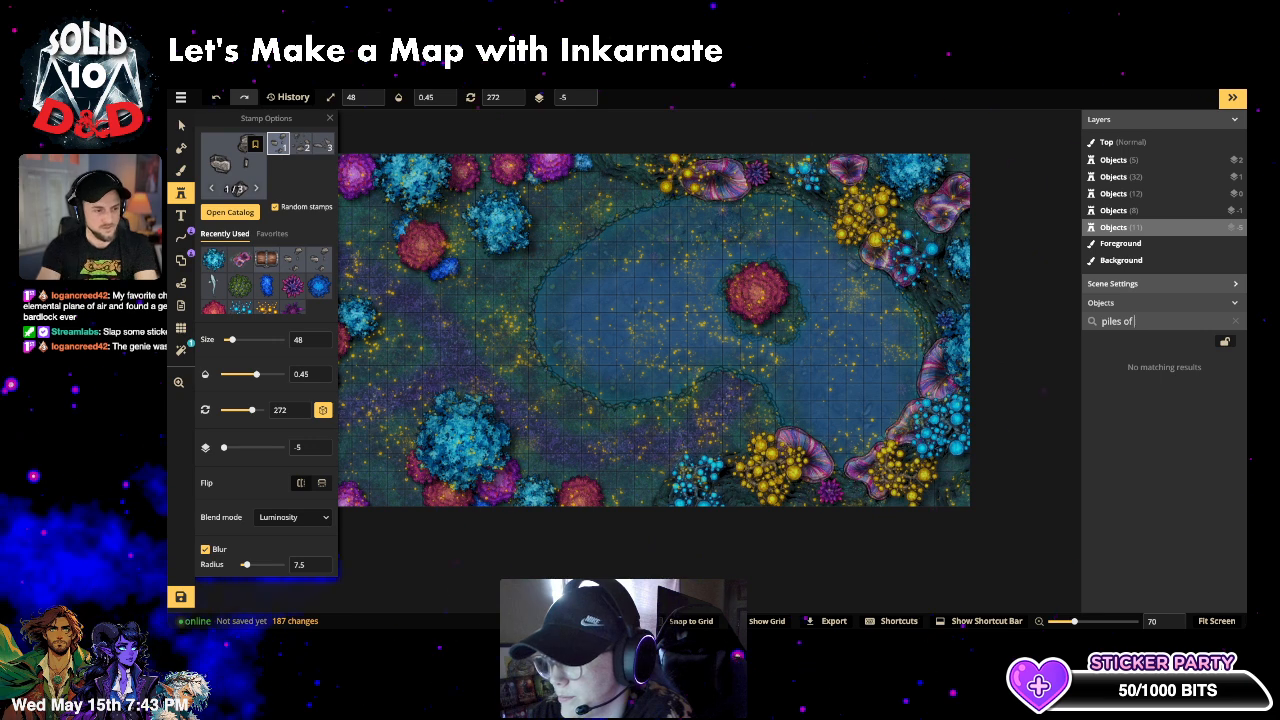
pyautogui.press('BackSpace')
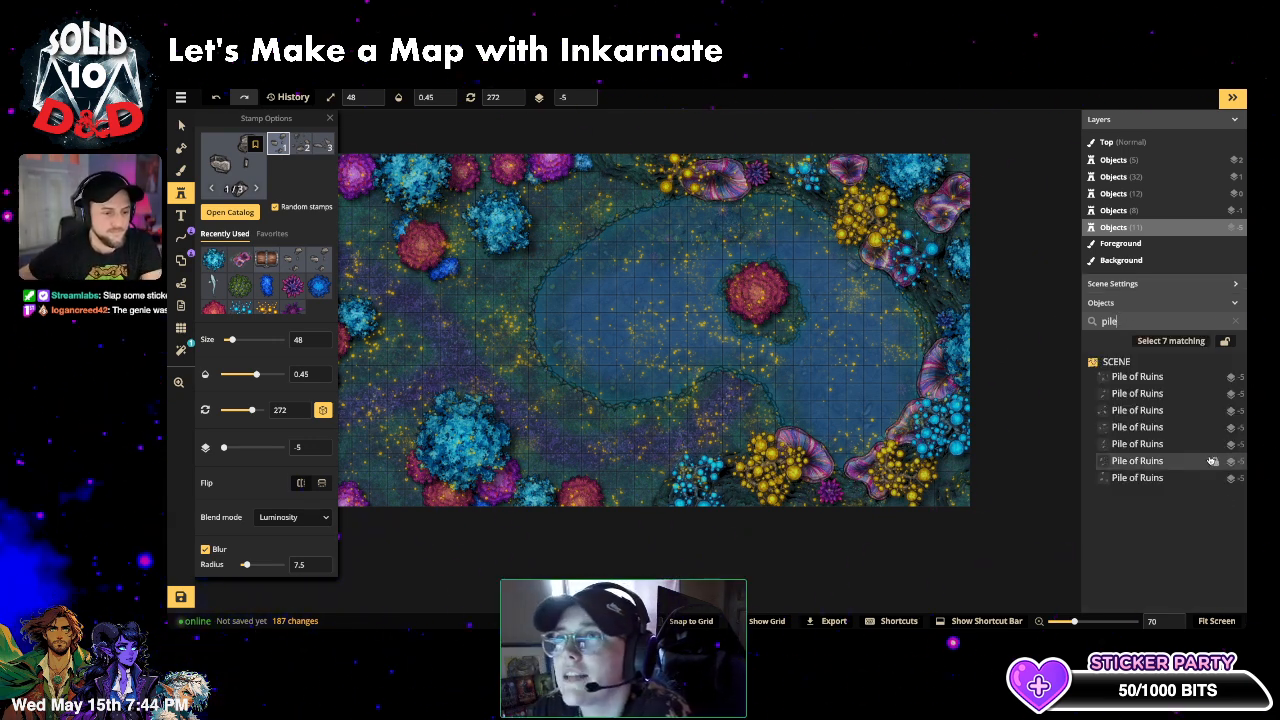
pyautogui.click(1175, 478)
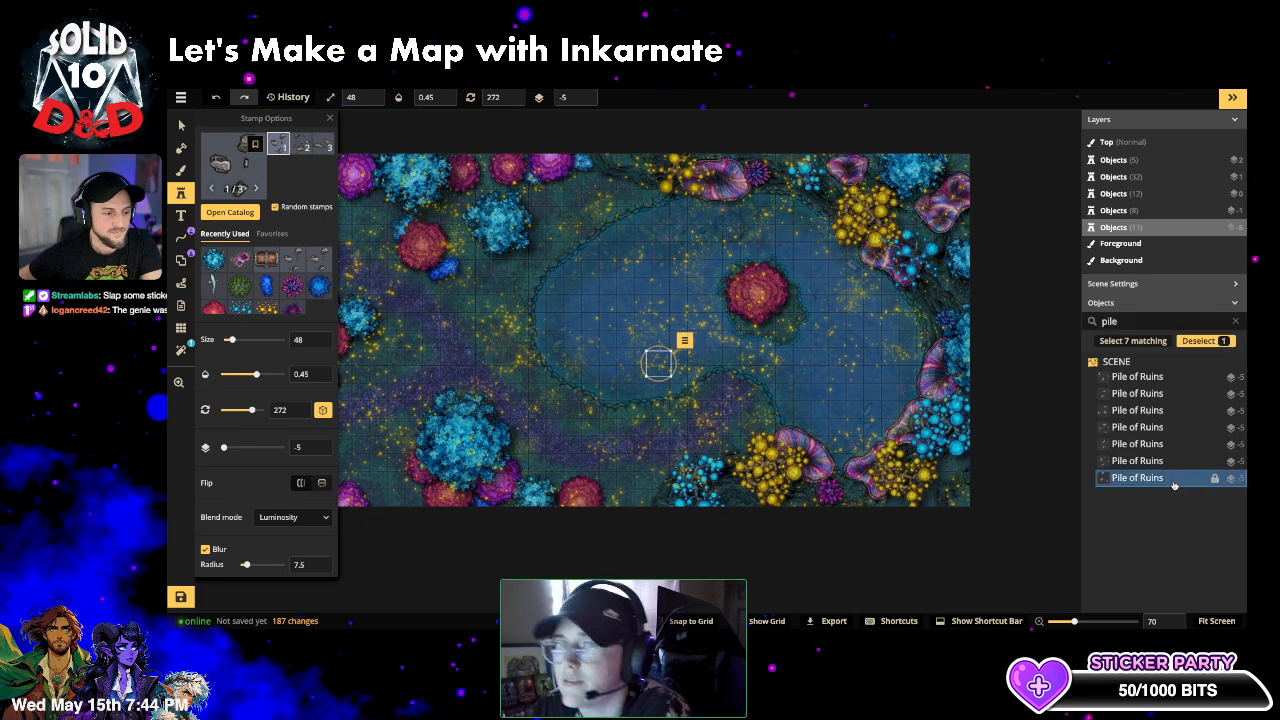
pyautogui.keyDown('shift'); pyautogui.click(1165, 378); pyautogui.keyUp('shift')
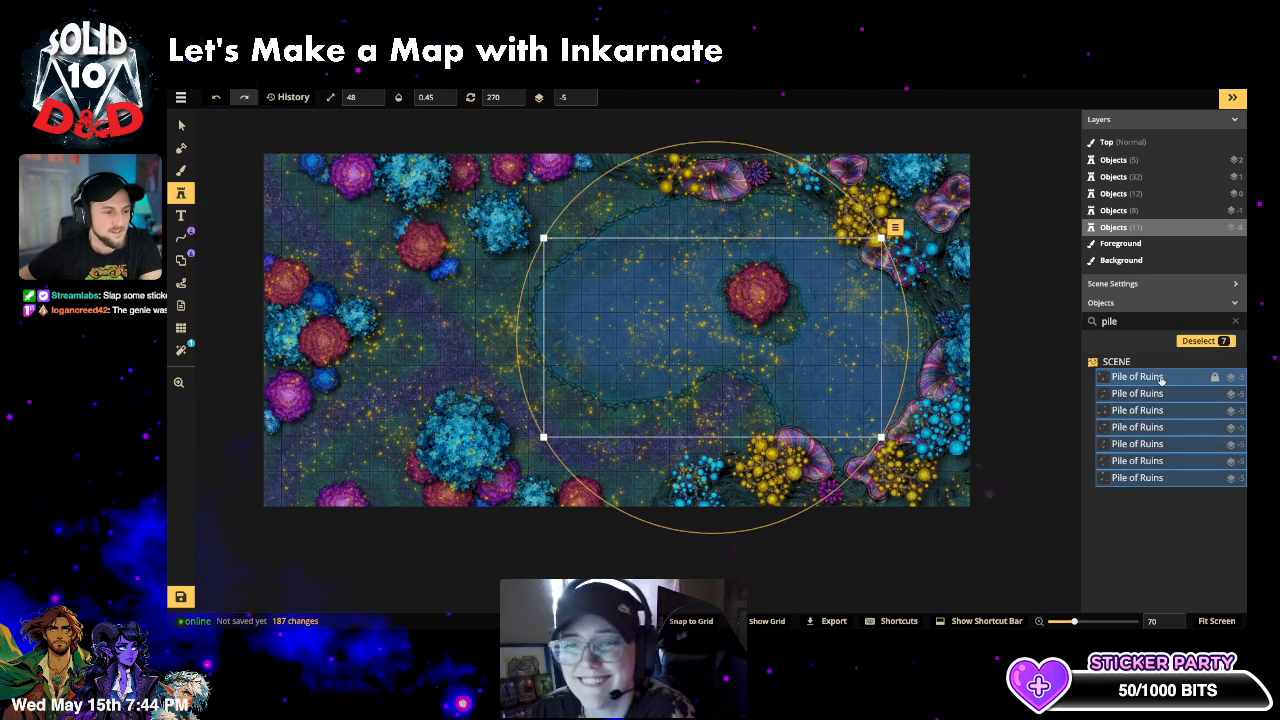
pyautogui.hotkey('ctrl', 'g')
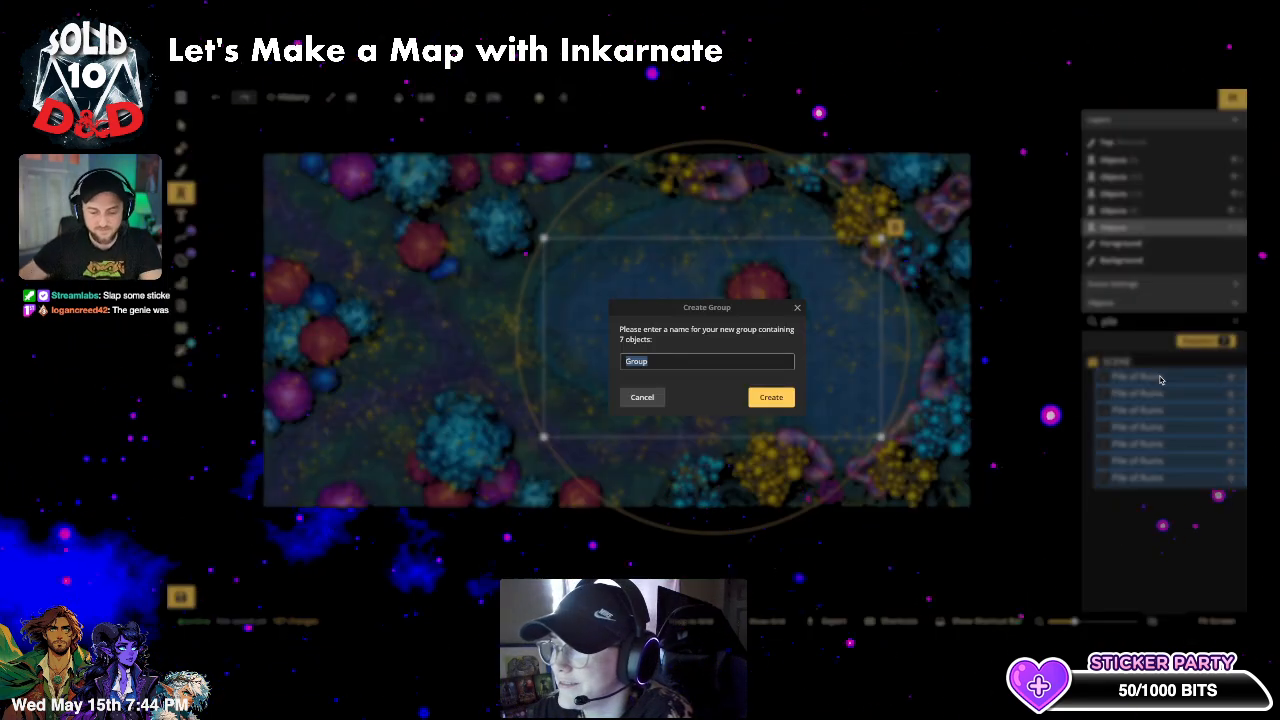
pyautogui.write('ruins')
pyautogui.press('Return')
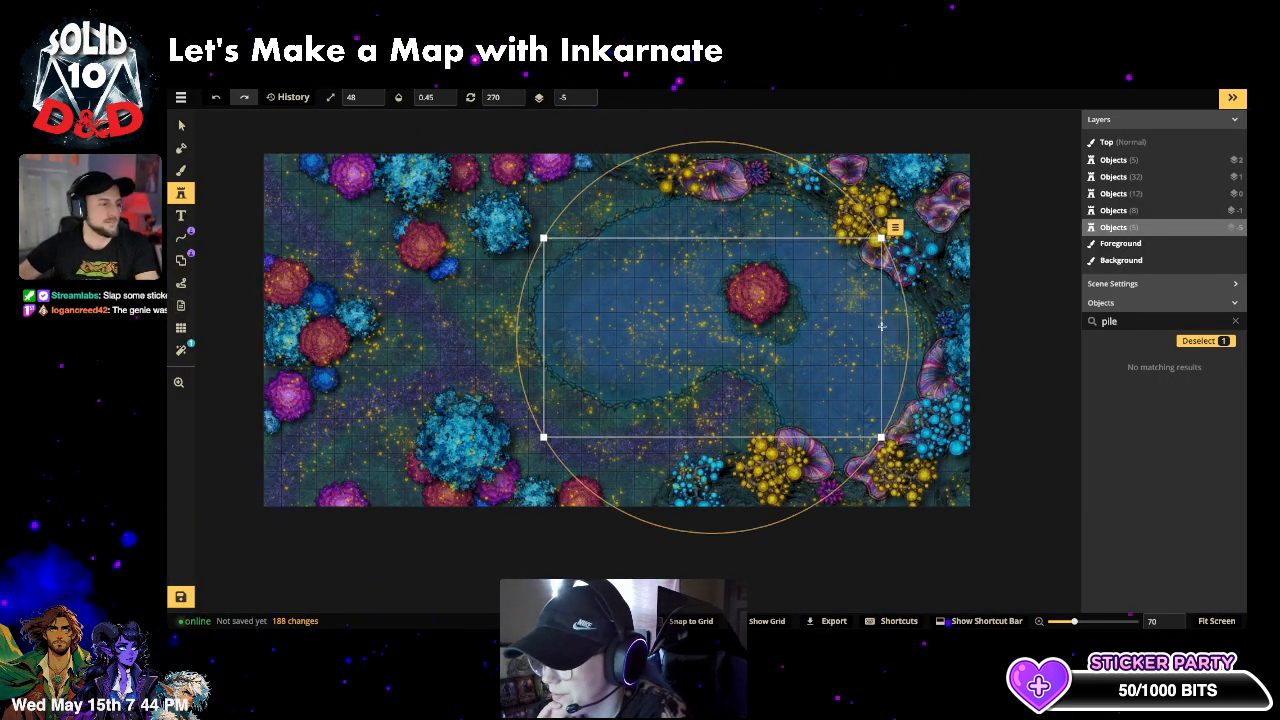
pyautogui.press('Escape')
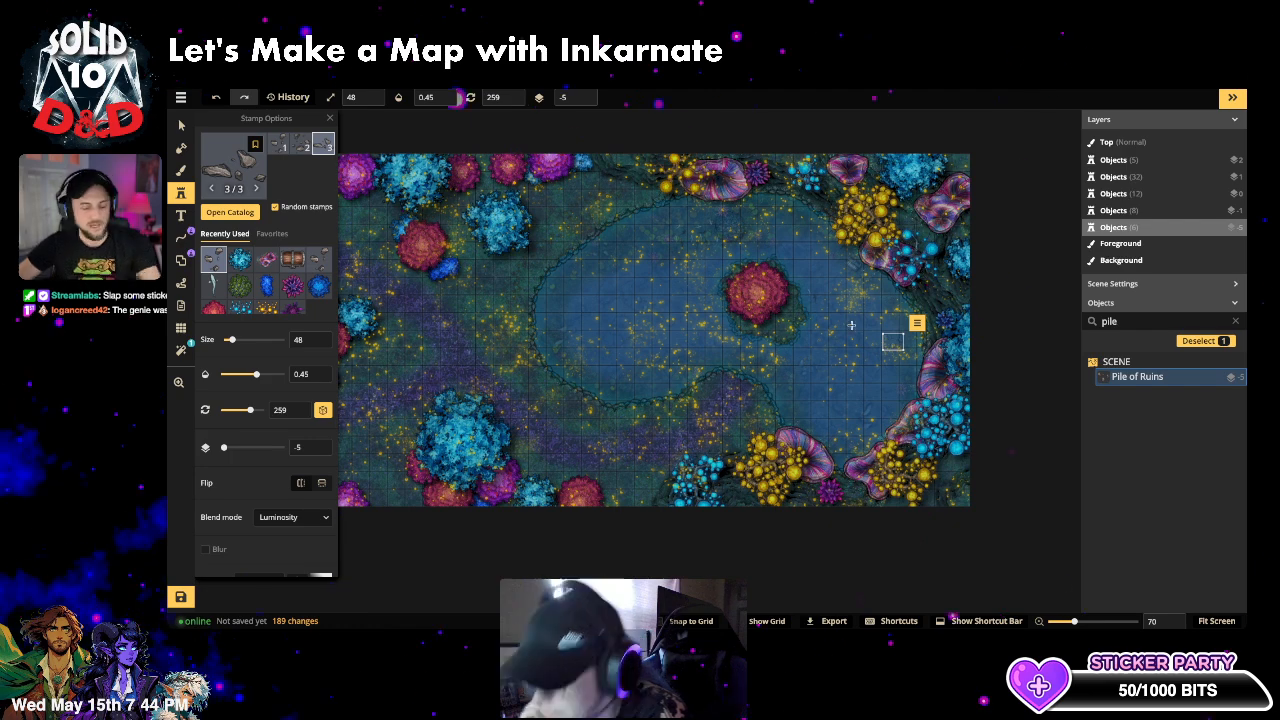
# - Undo the stray last edit, return to the Stamp tool, and zoom out and pan the map
pyautogui.hotkey('ctrl', 'z')
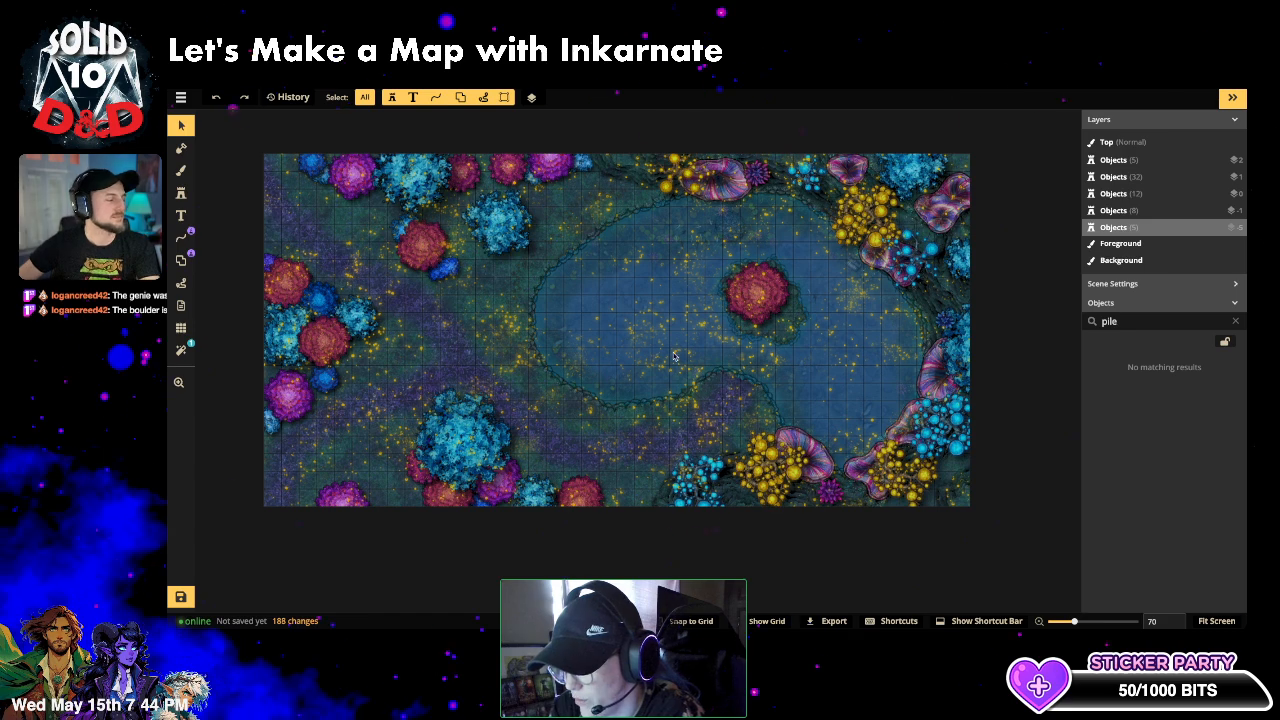
pyautogui.scroll(-1, 554, 427)
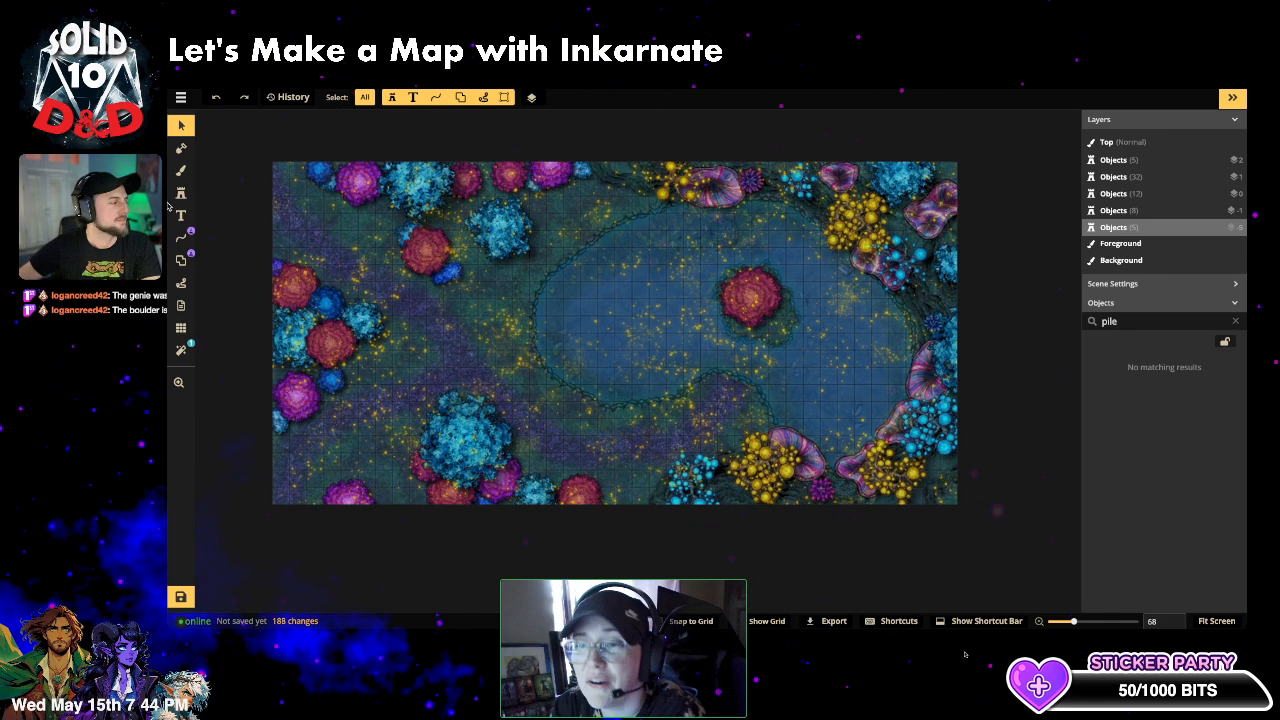
pyautogui.click(181, 192)
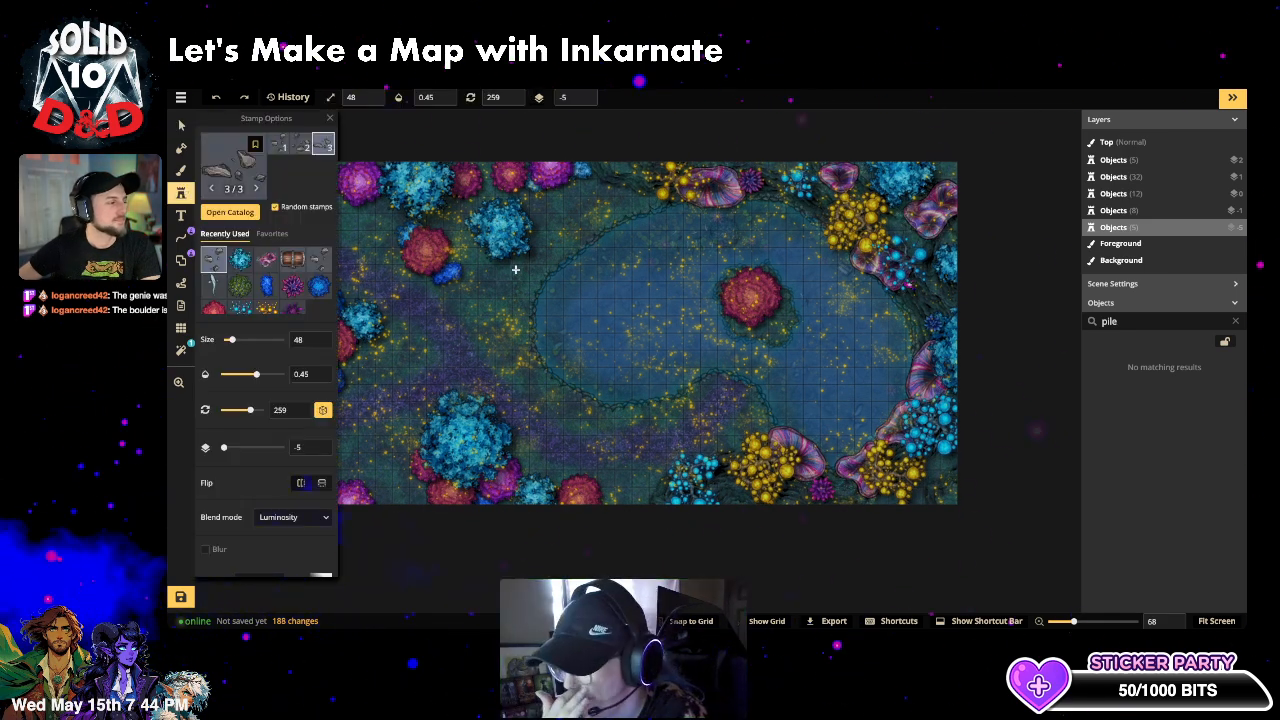
pyautogui.scroll(-2, 512, 276)
pyautogui.scroll(-2, 512, 277)
pyautogui.moveTo(528, 307); pyautogui.dragTo(634, 333)
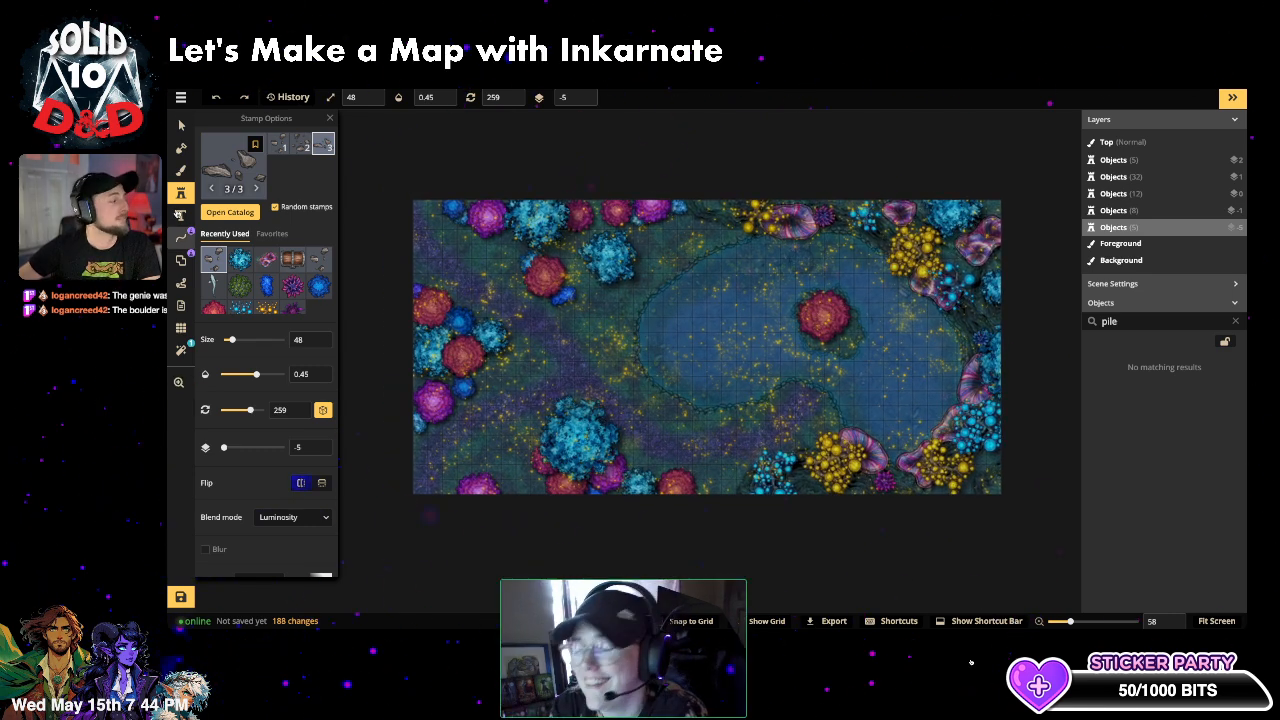
pyautogui.click(190, 197)
pyautogui.click(189, 197)
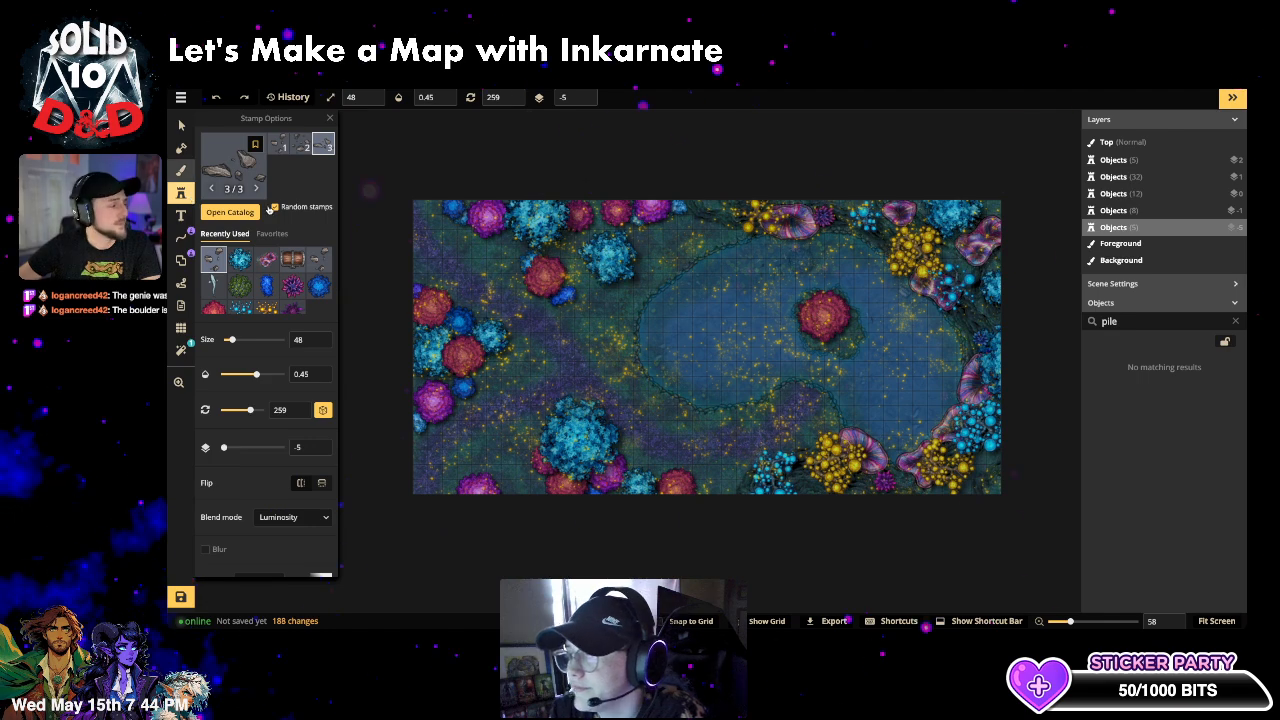
pyautogui.click(223, 190)
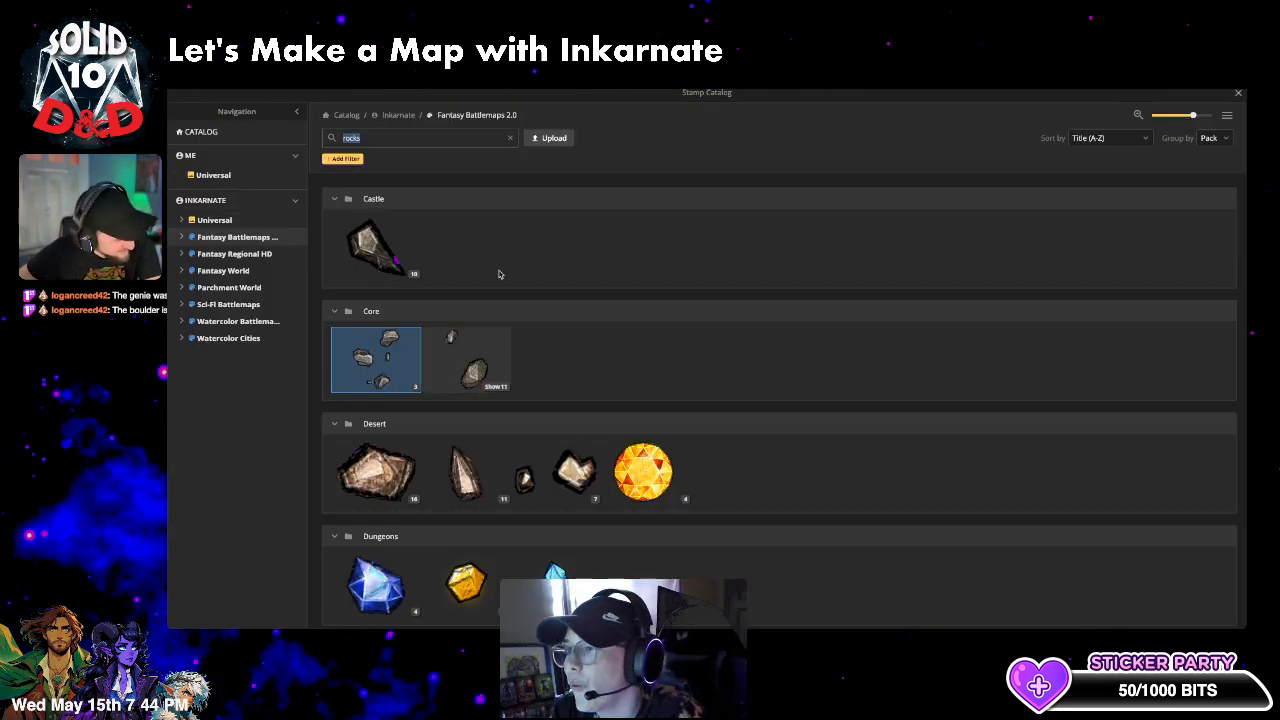
pyautogui.click(510, 138)
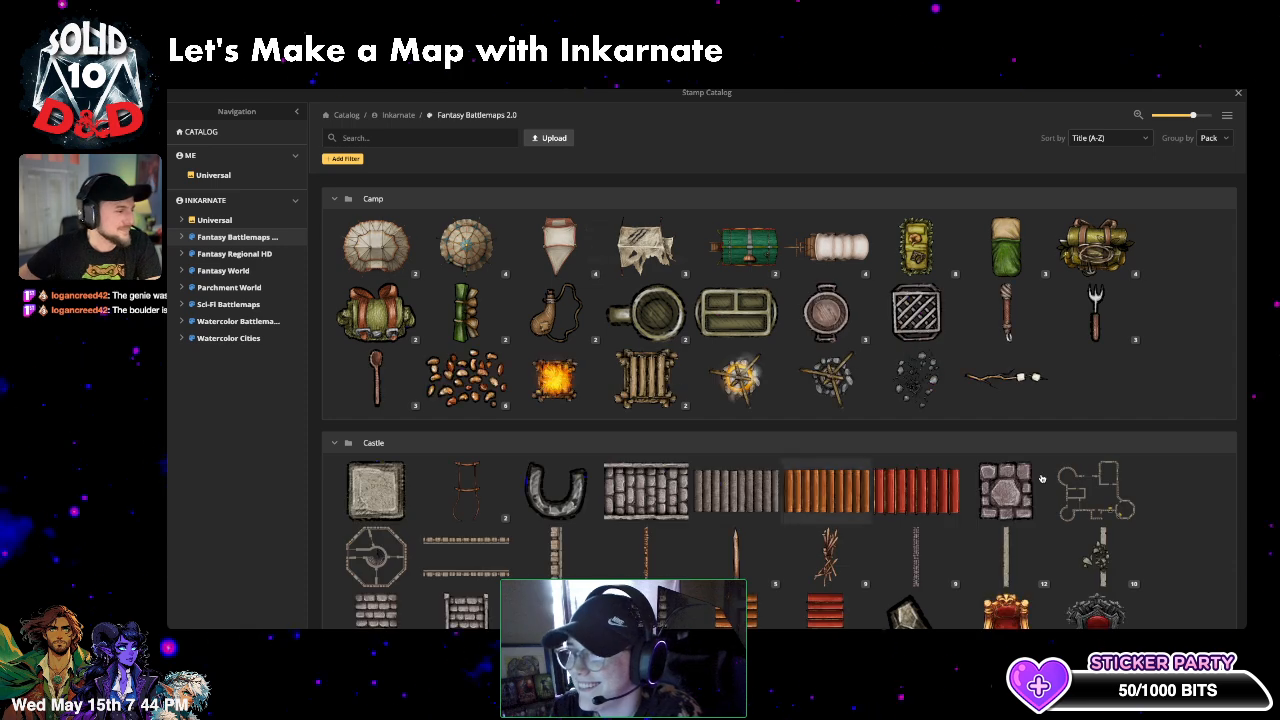
pyautogui.scroll(-2, 1140, 372)
pyautogui.scroll(-10, 838, 449)
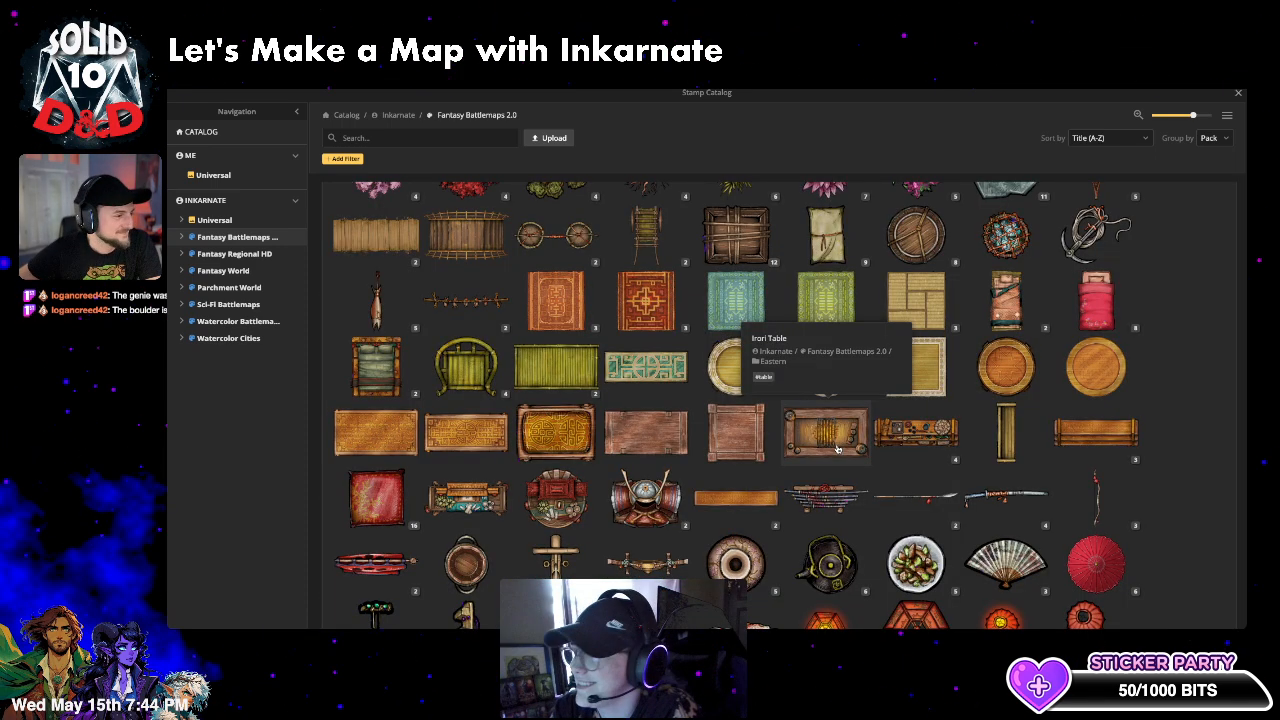
pyautogui.scroll(-5, 835, 488)
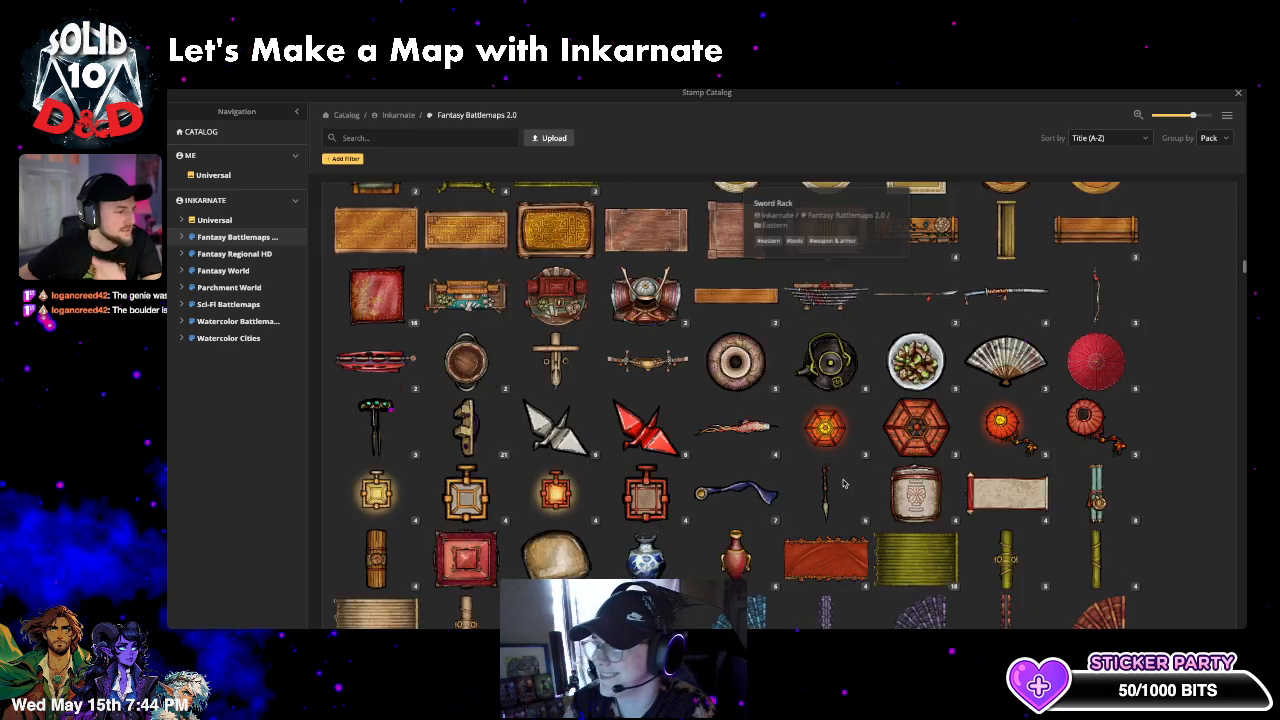
pyautogui.scroll(-2, 828, 488)
pyautogui.scroll(-2, 756, 566)
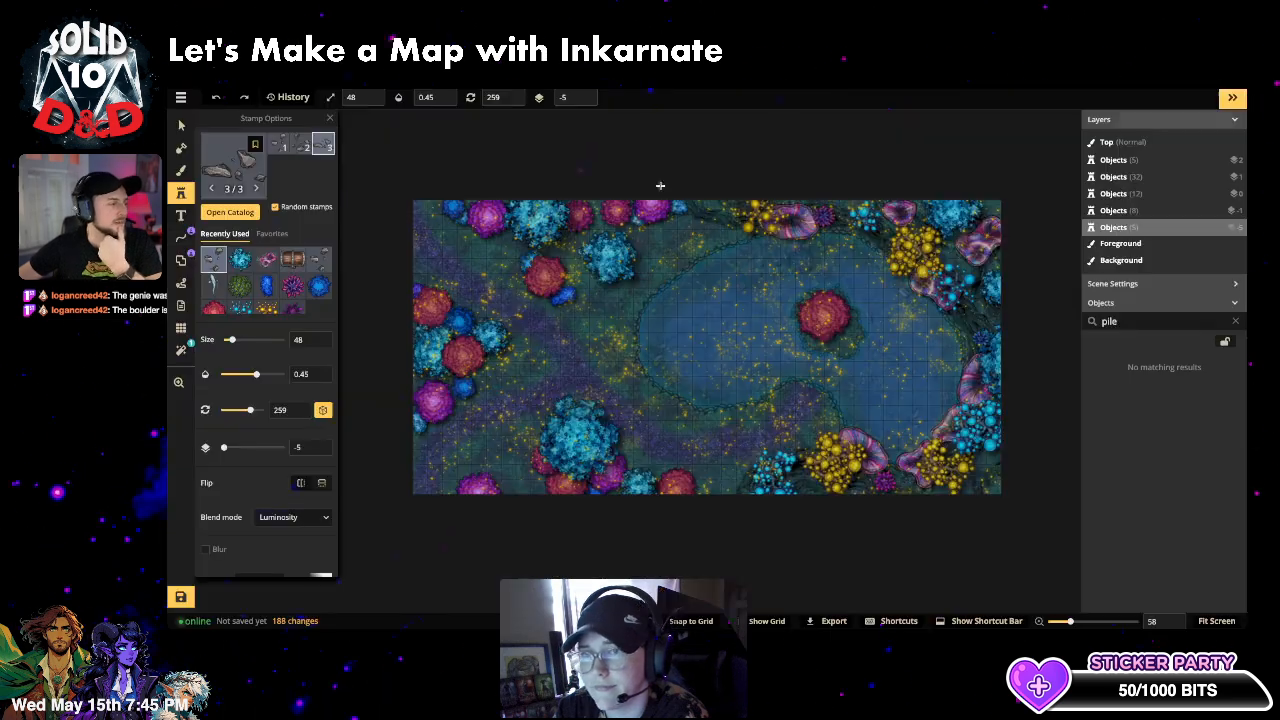
pyautogui.click(1238, 92)
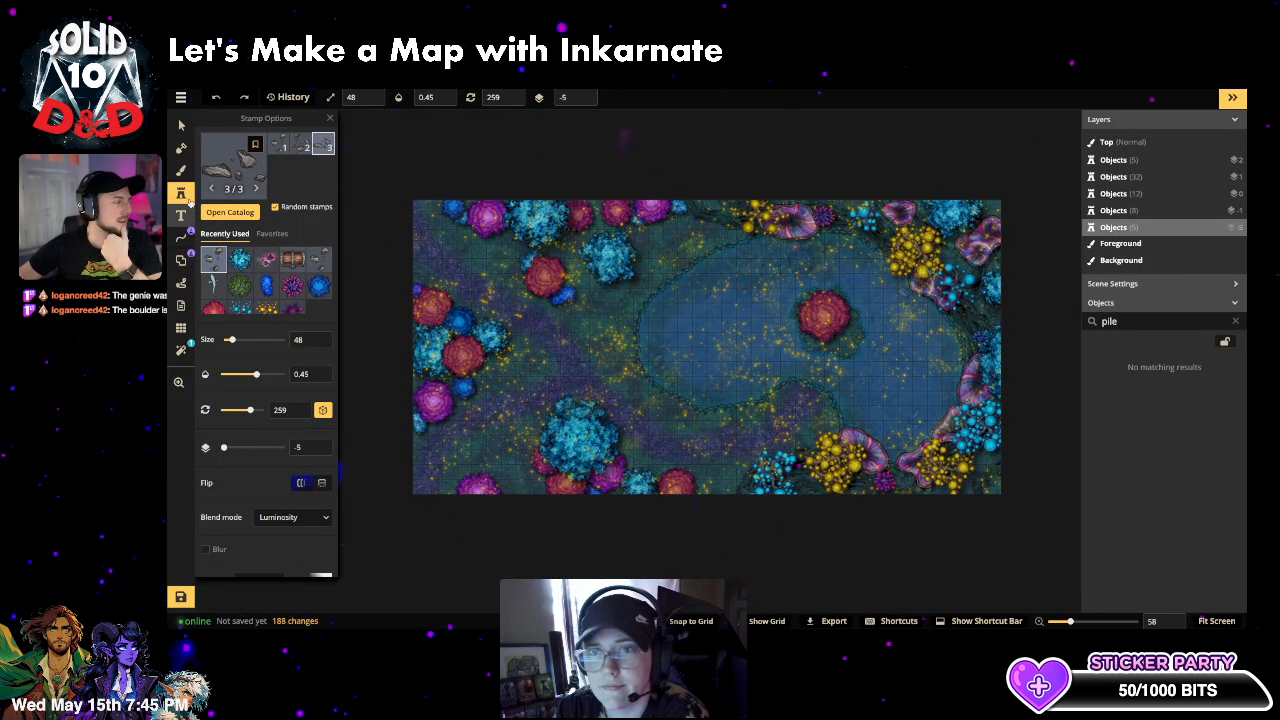
# - Set up a Free Draw line using the red blood path style in Luminosity blend
pyautogui.click(181, 170)
pyautogui.click(181, 238)
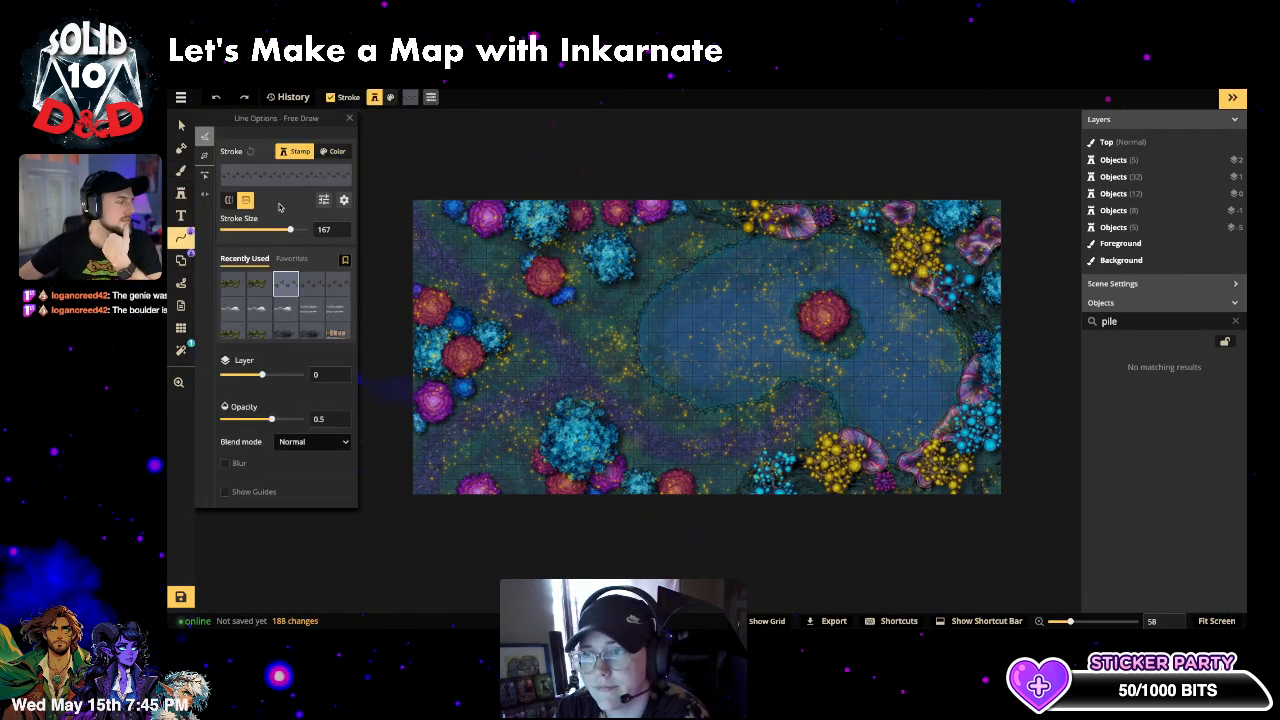
pyautogui.click(284, 184)
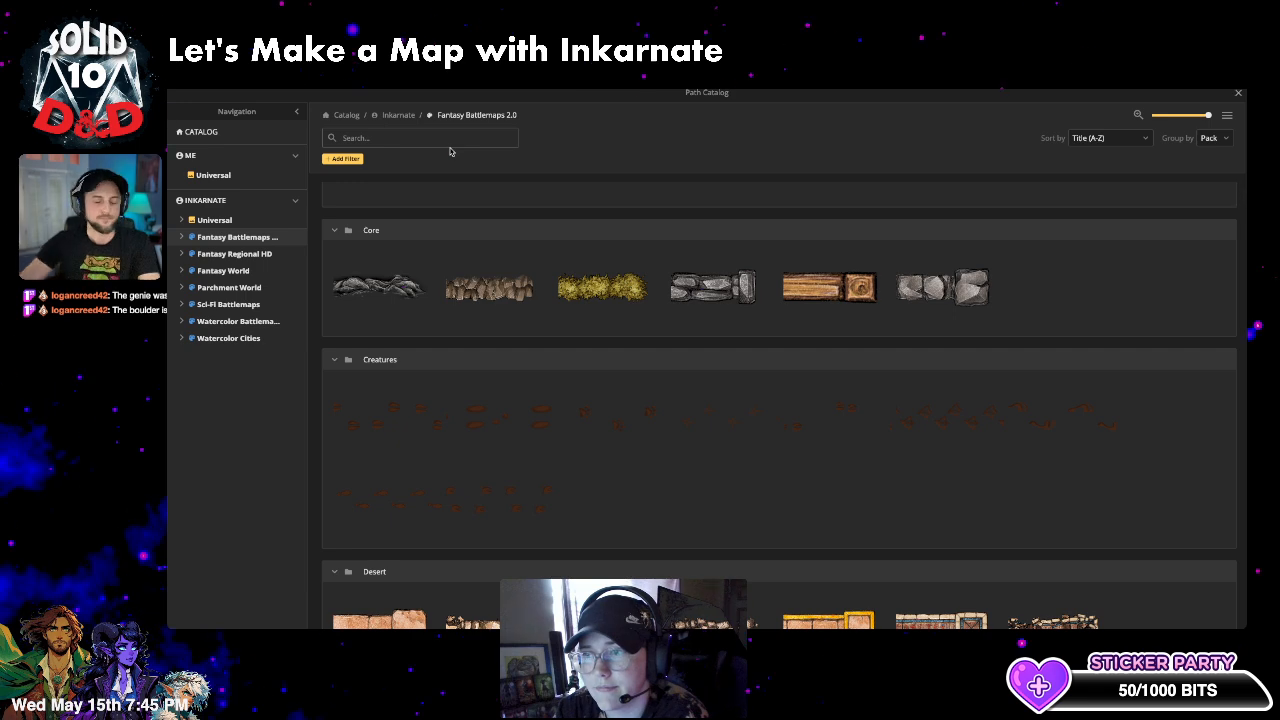
pyautogui.write('blood')
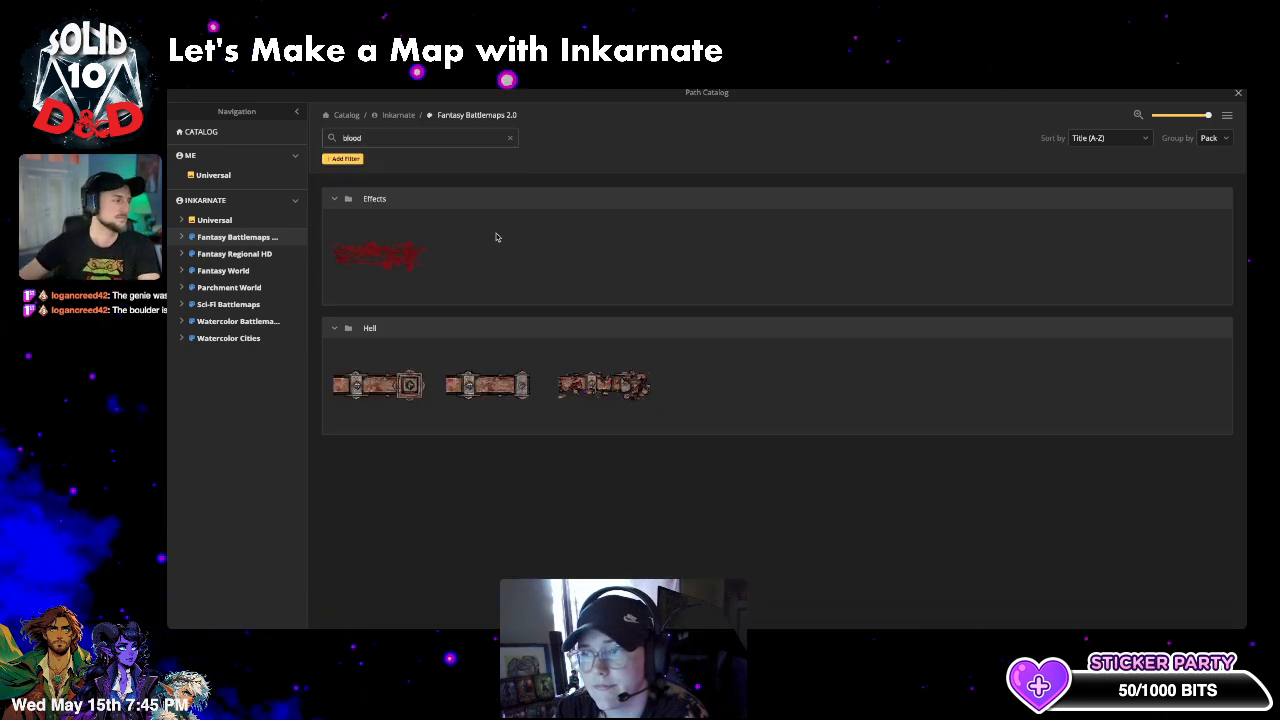
pyautogui.click(405, 252)
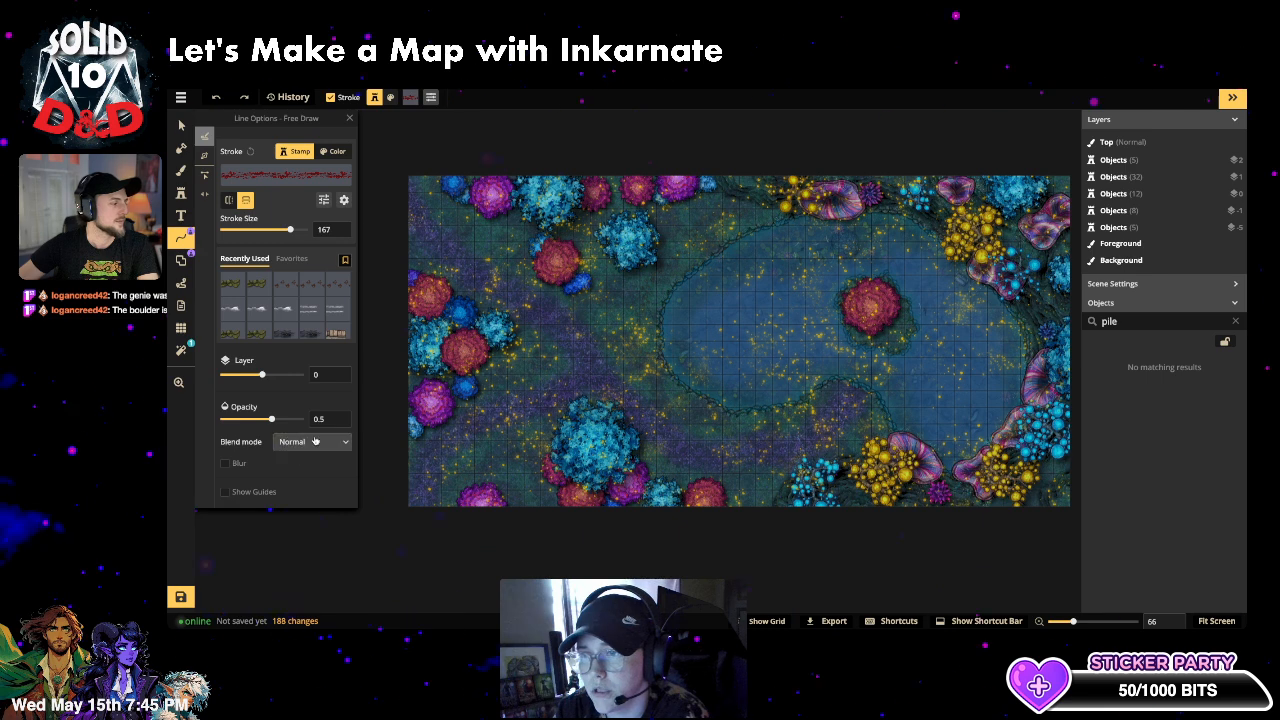
pyautogui.click(320, 443)
pyautogui.click(320, 443)
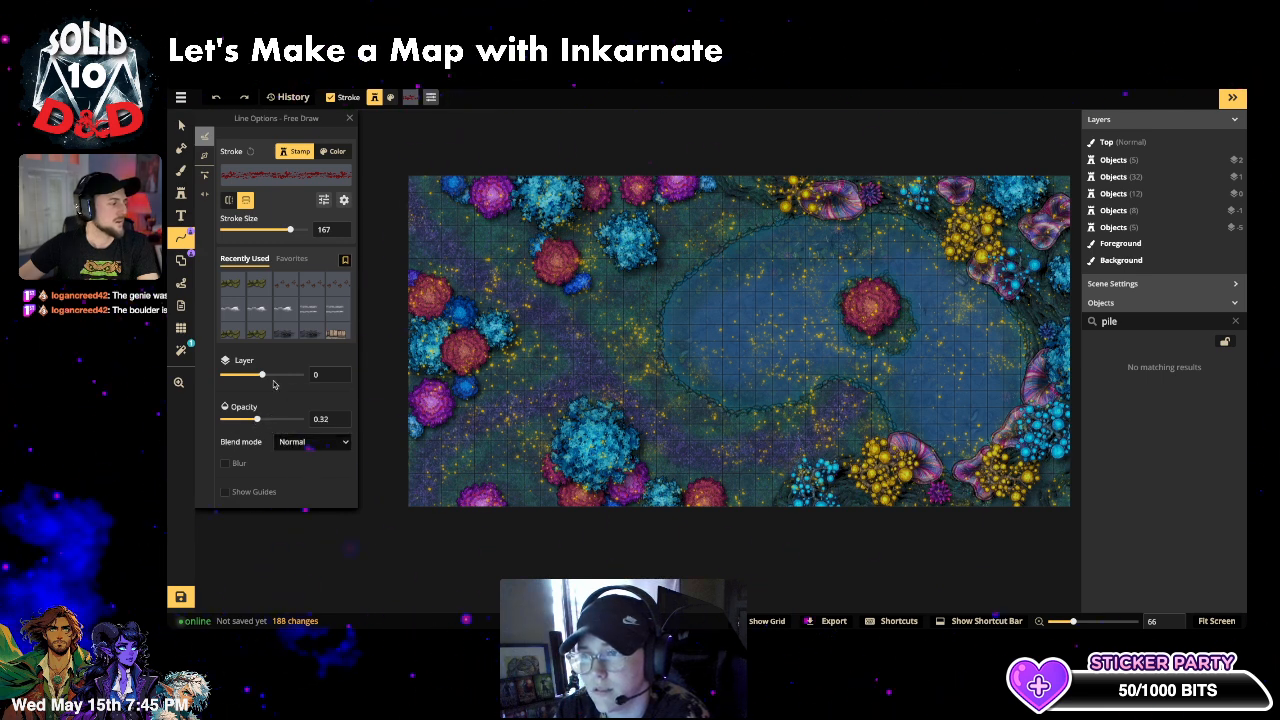
pyautogui.click(320, 443)
pyautogui.scroll(-3, 299, 375)
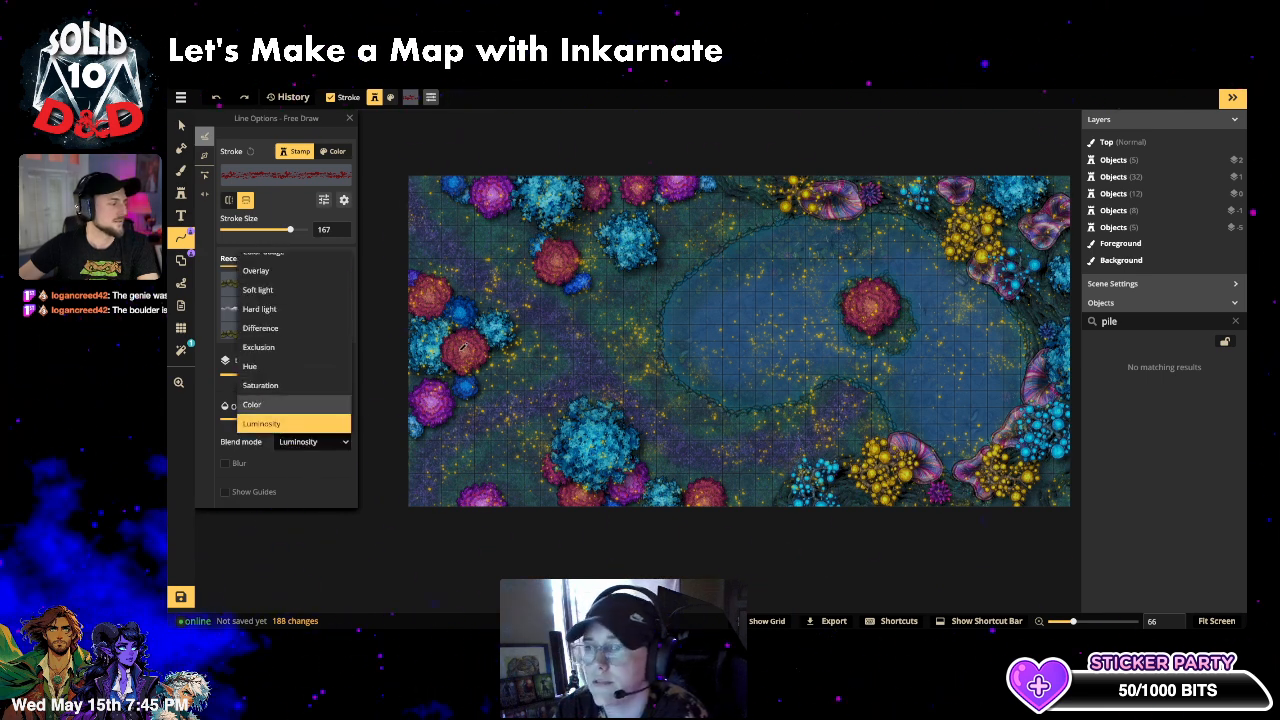
pyautogui.click(285, 424)
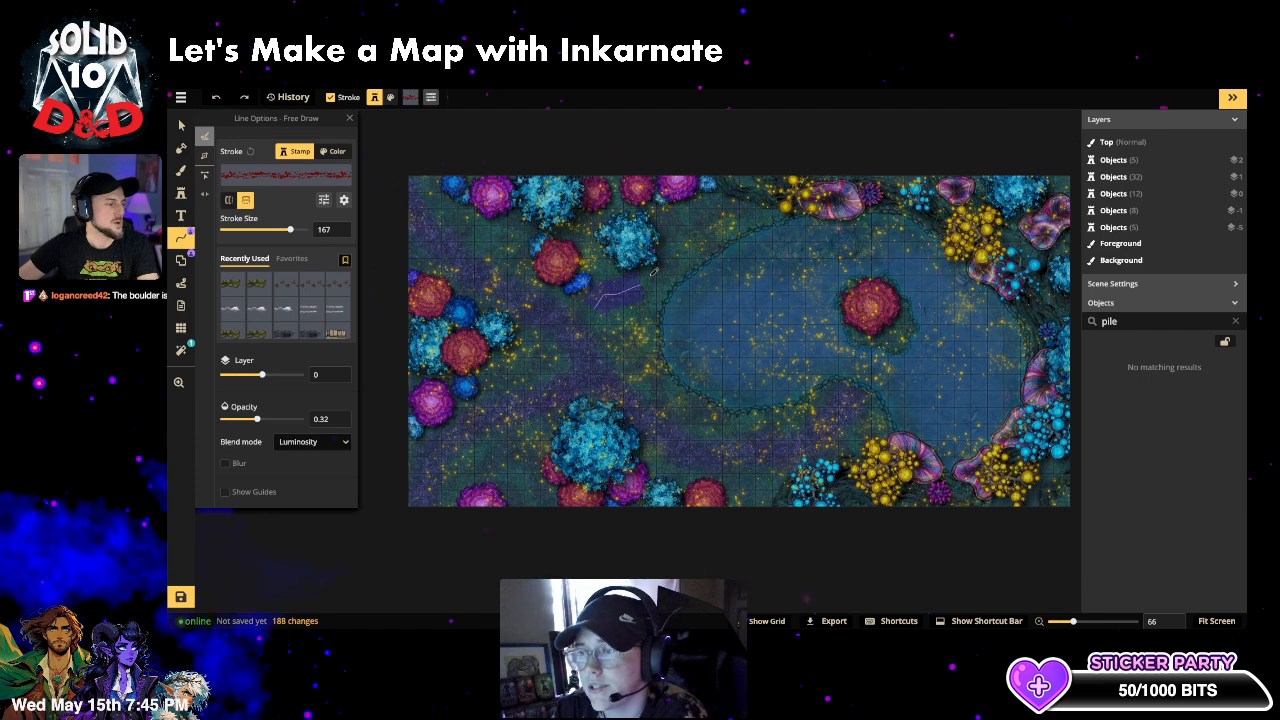
# - Draw the blood trail left of the lake toward the top edge at 0.78 opacity, Normal blend, then deselect
pyautogui.moveTo(652, 272); pyautogui.dragTo(672, 218)
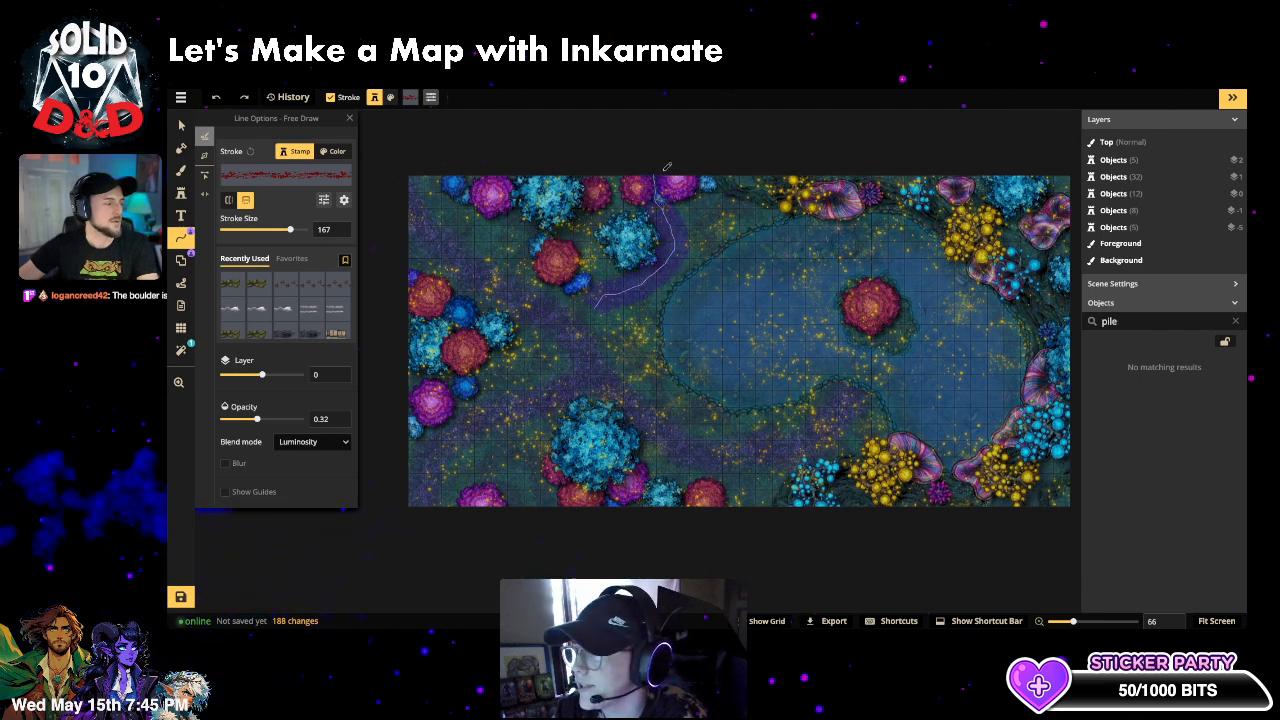
pyautogui.moveTo(667, 167); pyautogui.dragTo(668, 165)
pyautogui.scroll(2, 705, 314)
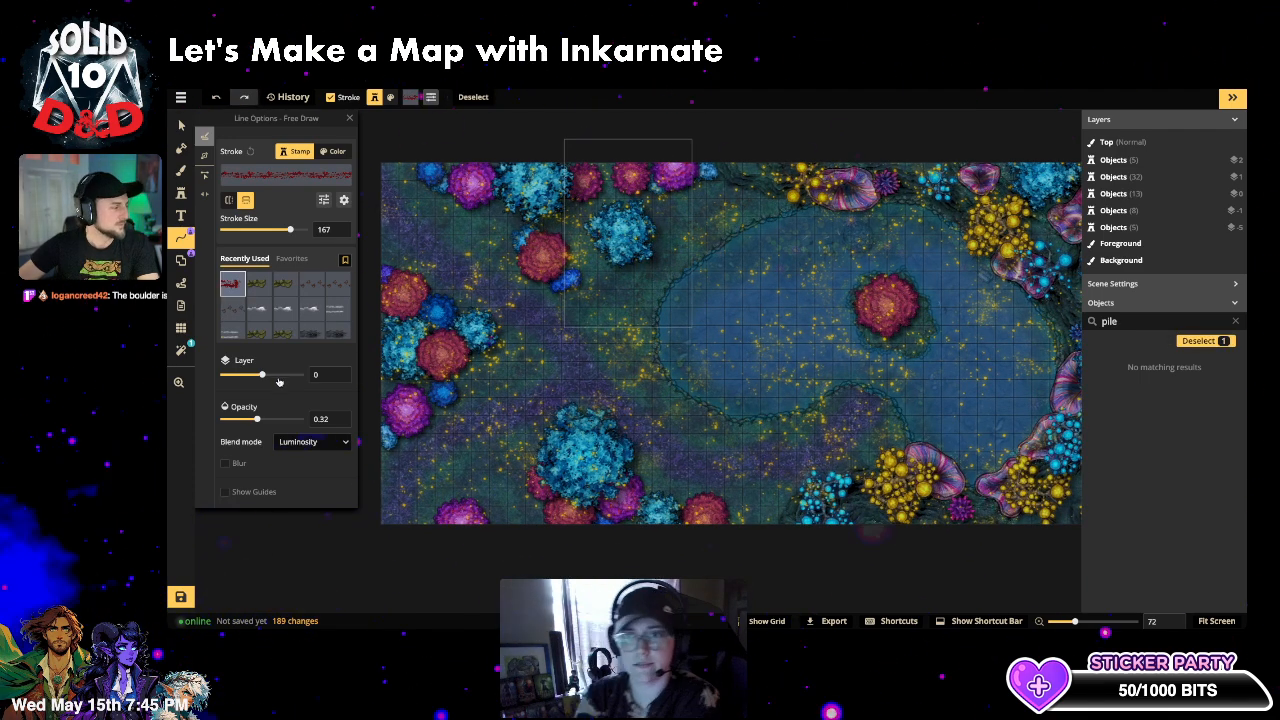
pyautogui.moveTo(257, 419); pyautogui.dragTo(290, 421)
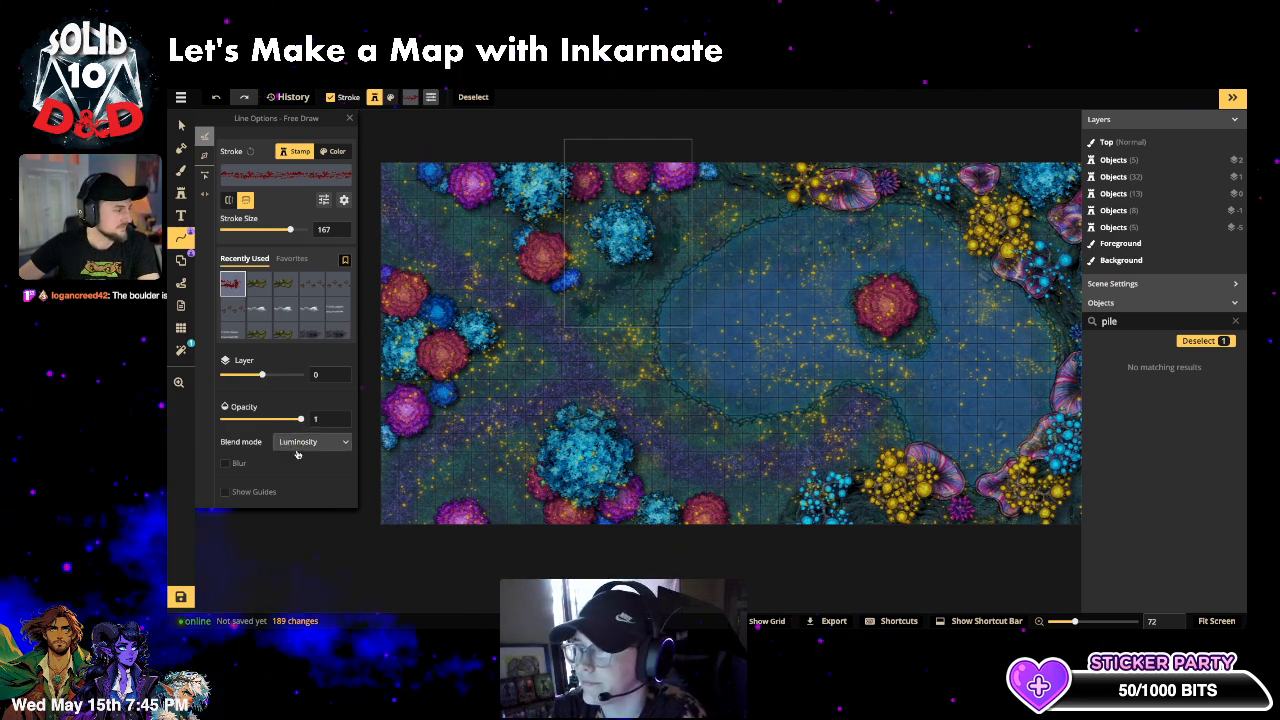
pyautogui.click(312, 441)
pyautogui.scroll(3, 281, 303)
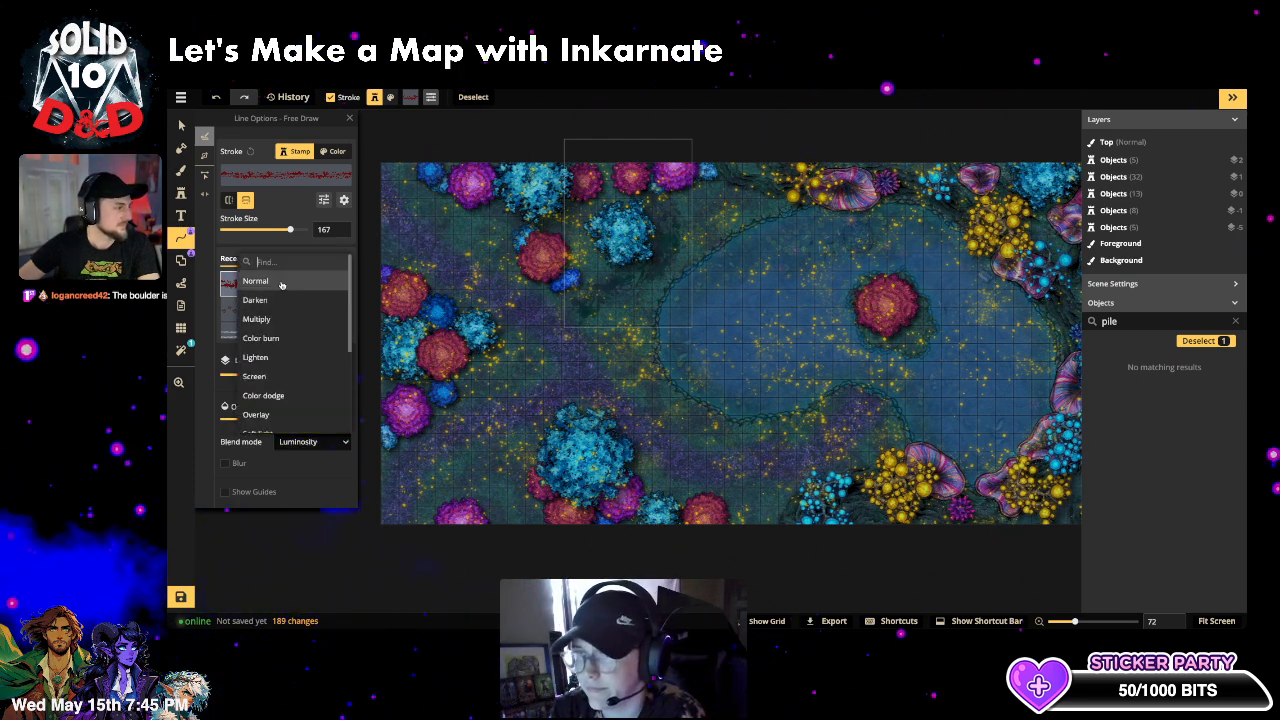
pyautogui.click(281, 283)
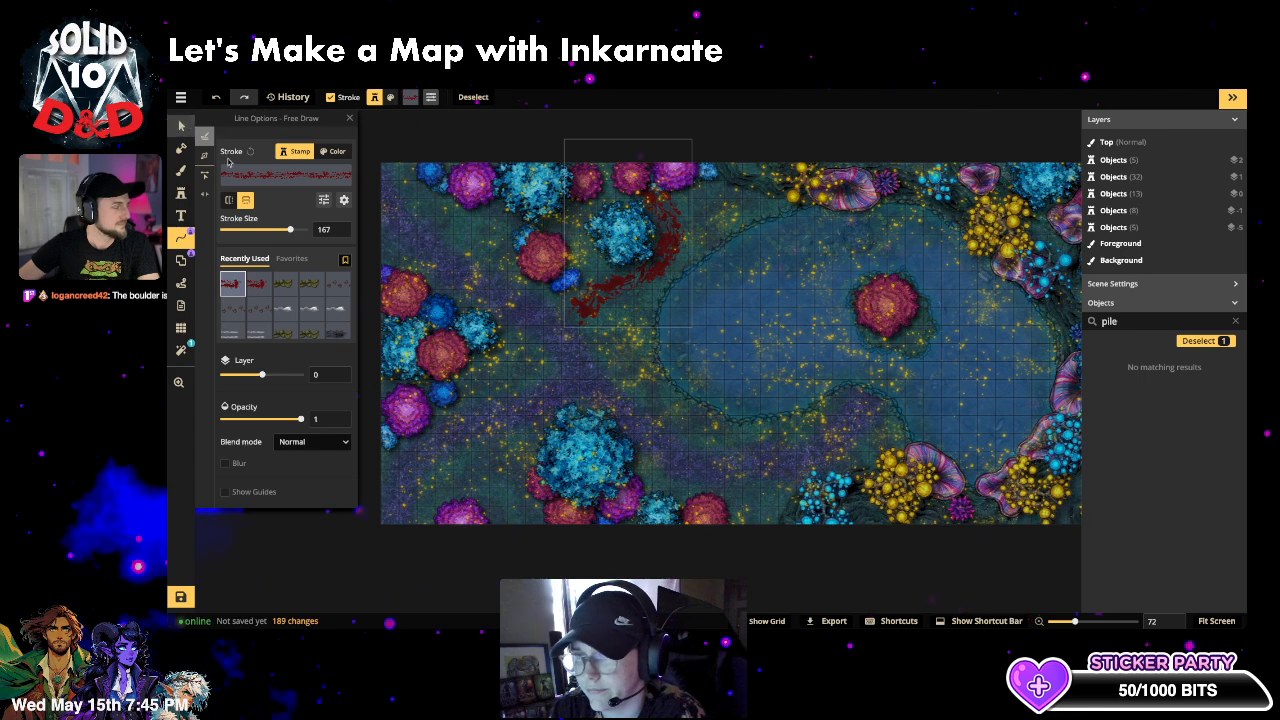
pyautogui.click(181, 126)
pyautogui.click(748, 442)
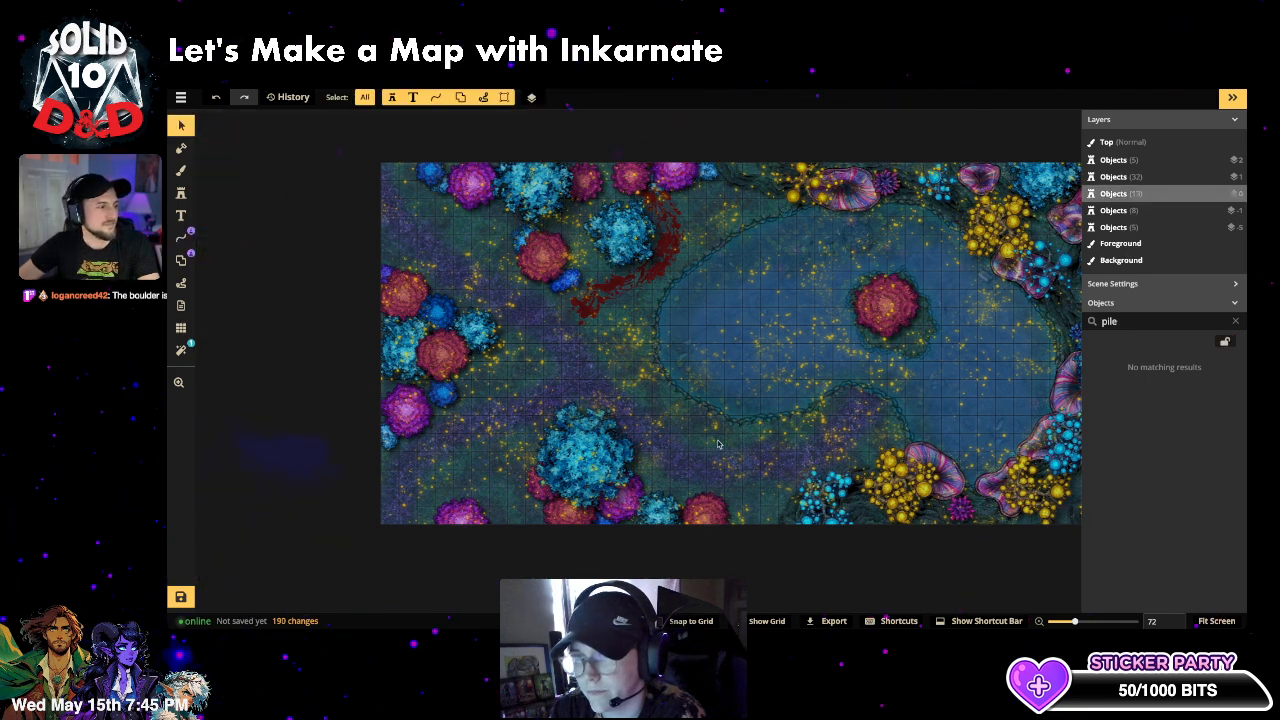
# - Move the blood trail to layer -5, fade it to 0.72 opacity, and nudge it up-right
pyautogui.click(600, 200)
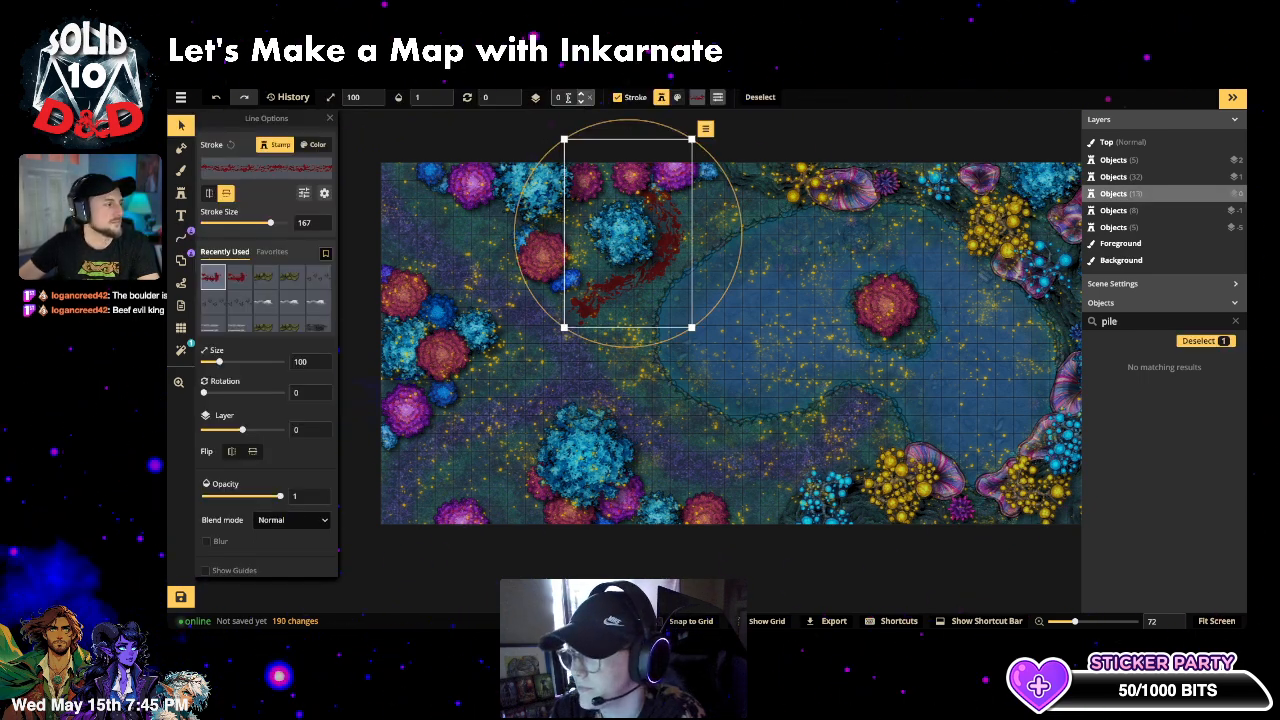
pyautogui.click(581, 101)
pyautogui.click(581, 101)
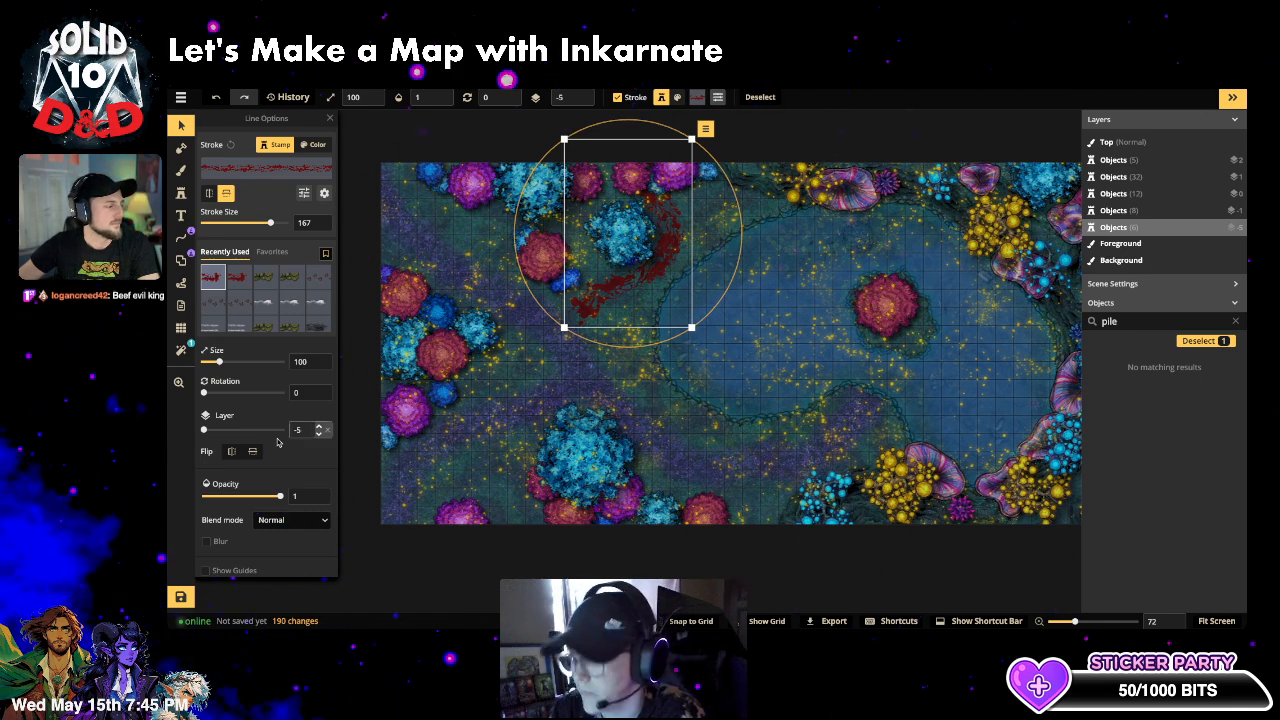
pyautogui.moveTo(280, 496); pyautogui.dragTo(266, 498)
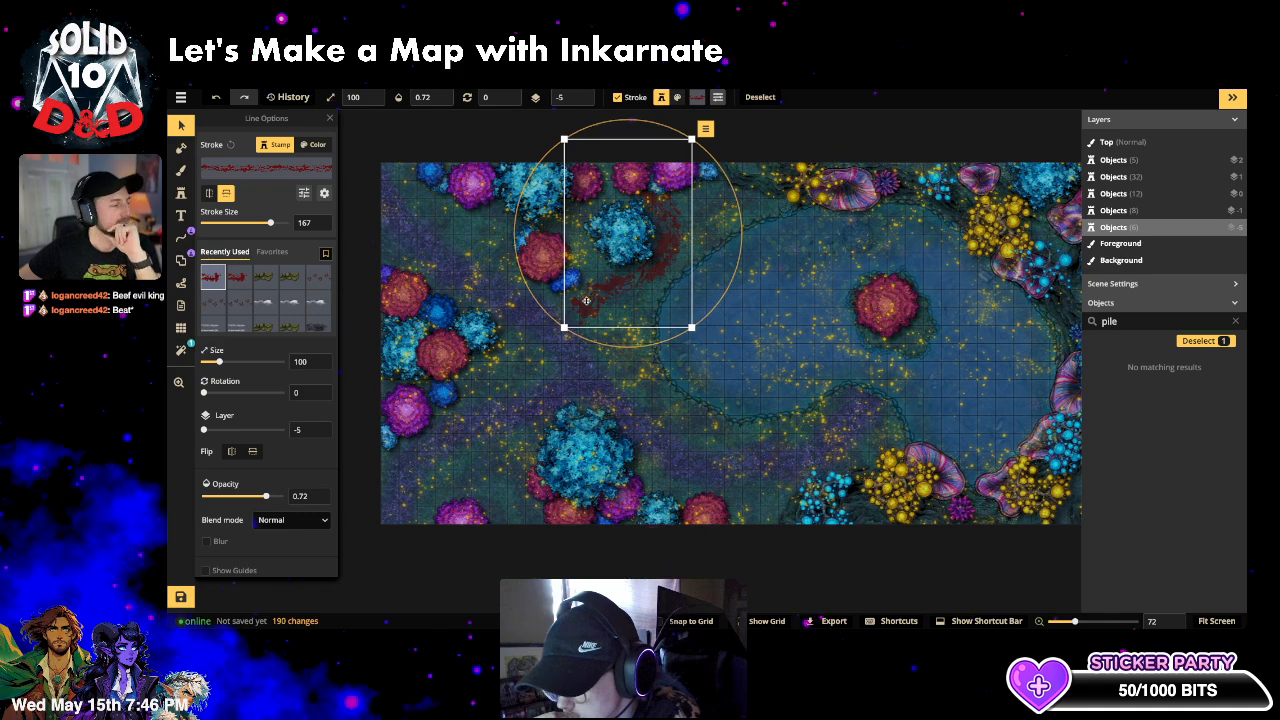
pyautogui.moveTo(588, 302); pyautogui.dragTo(596, 300)
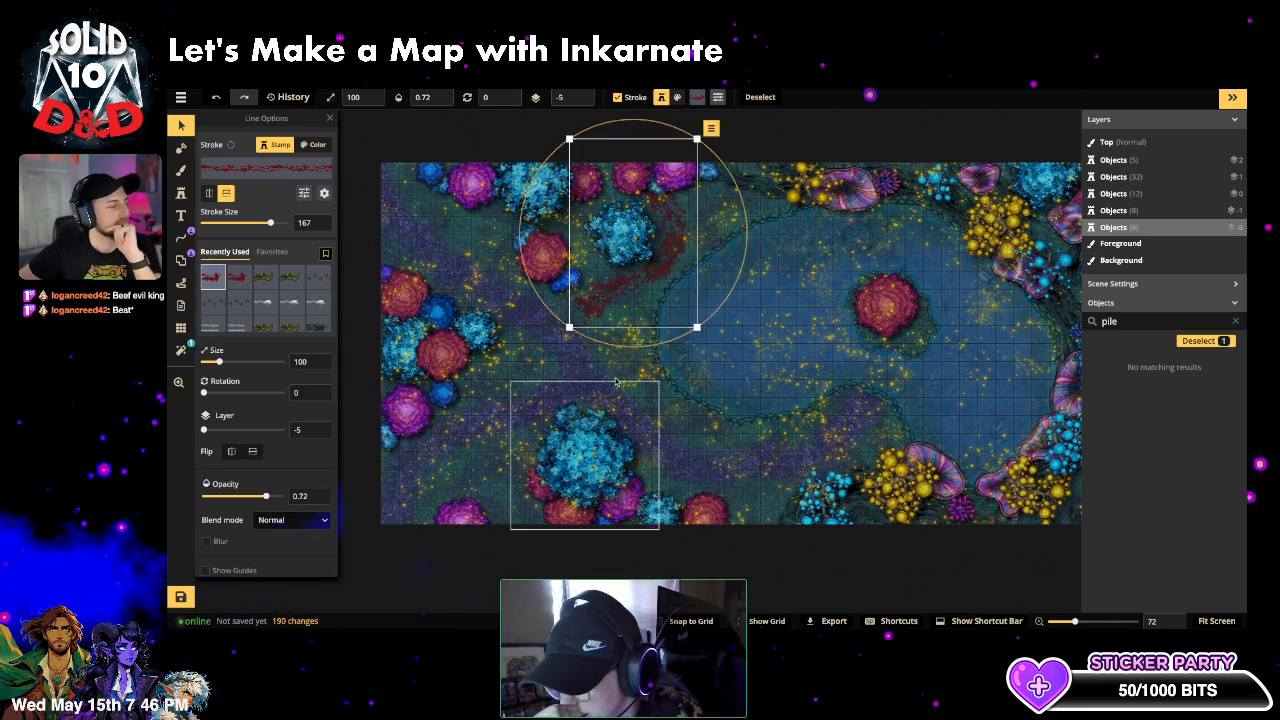
pyautogui.click(616, 382)
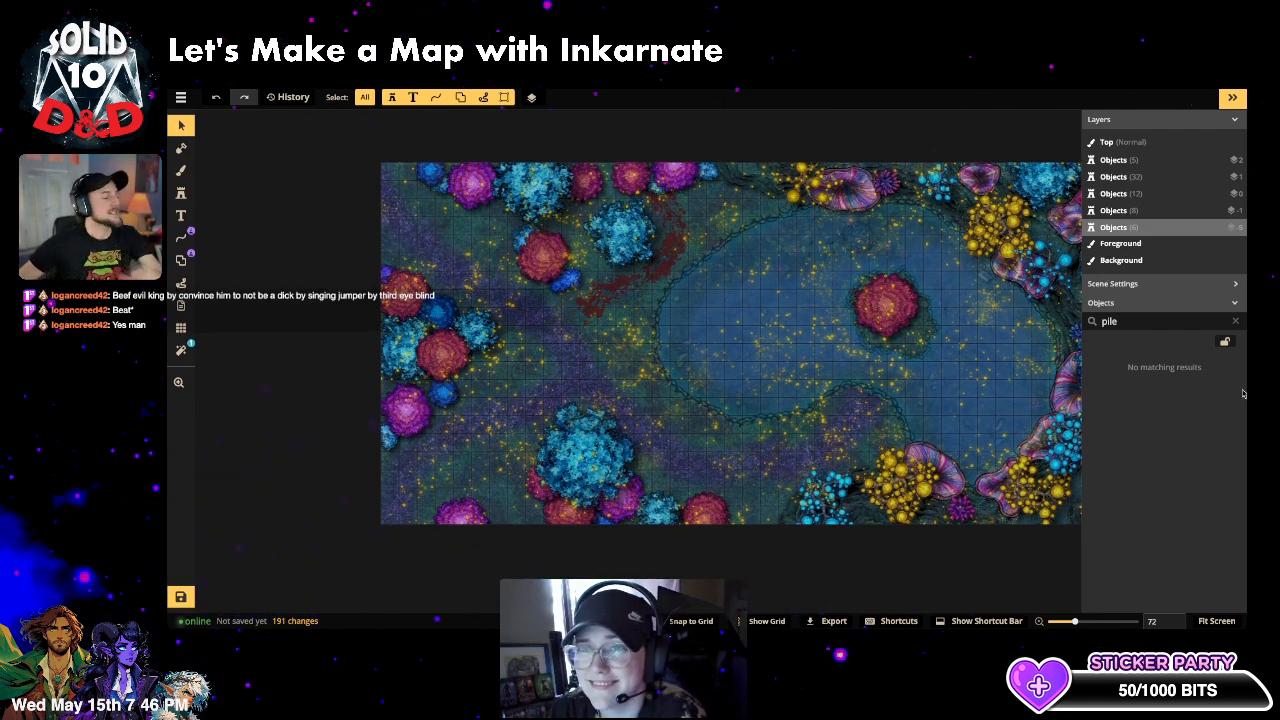
# - Switch to the Stamp tool, collapse the Layers panel, and zoom and pan so the map fills the workspace
pyautogui.scroll(-2, 869, 366)
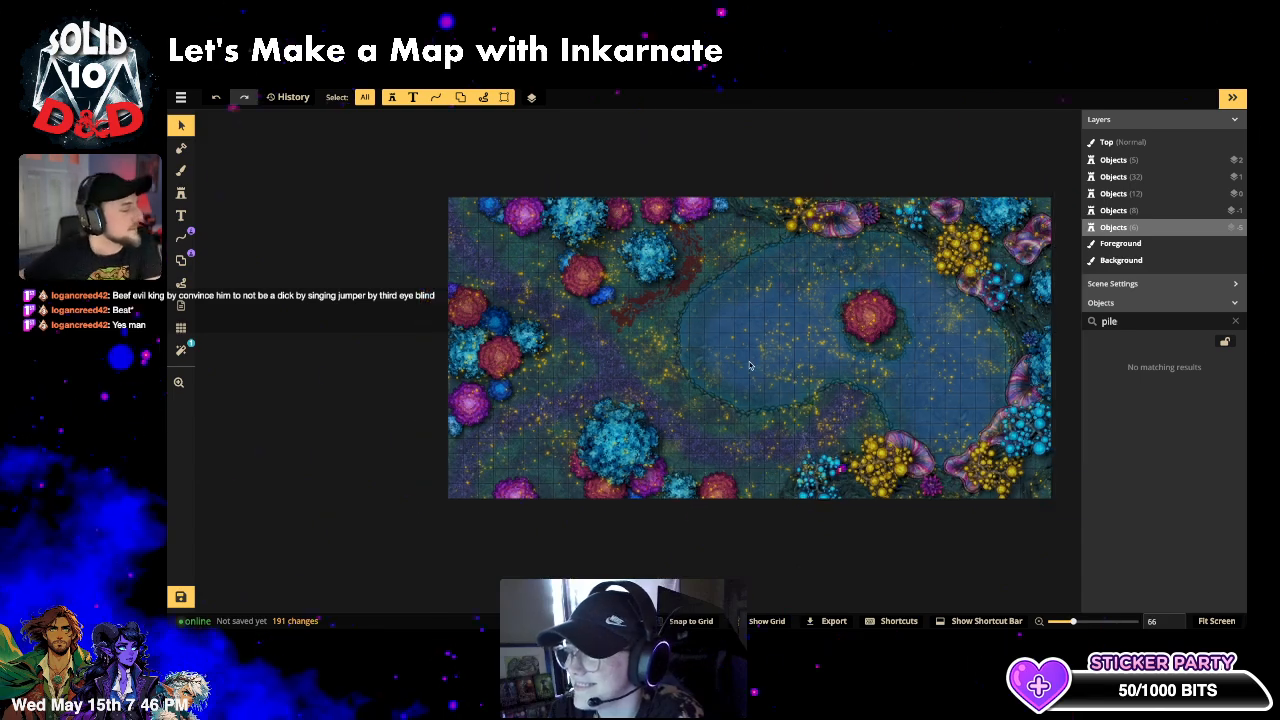
pyautogui.moveTo(728, 355); pyautogui.dragTo(701, 362)
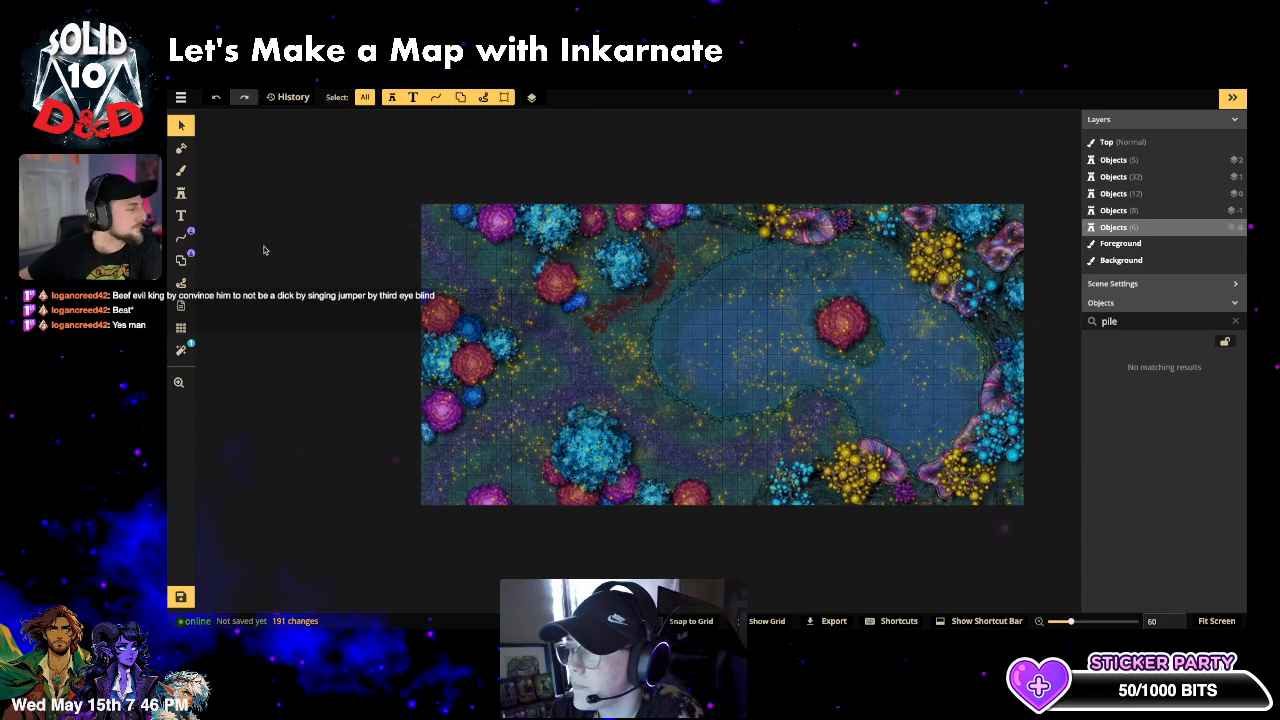
pyautogui.click(181, 192)
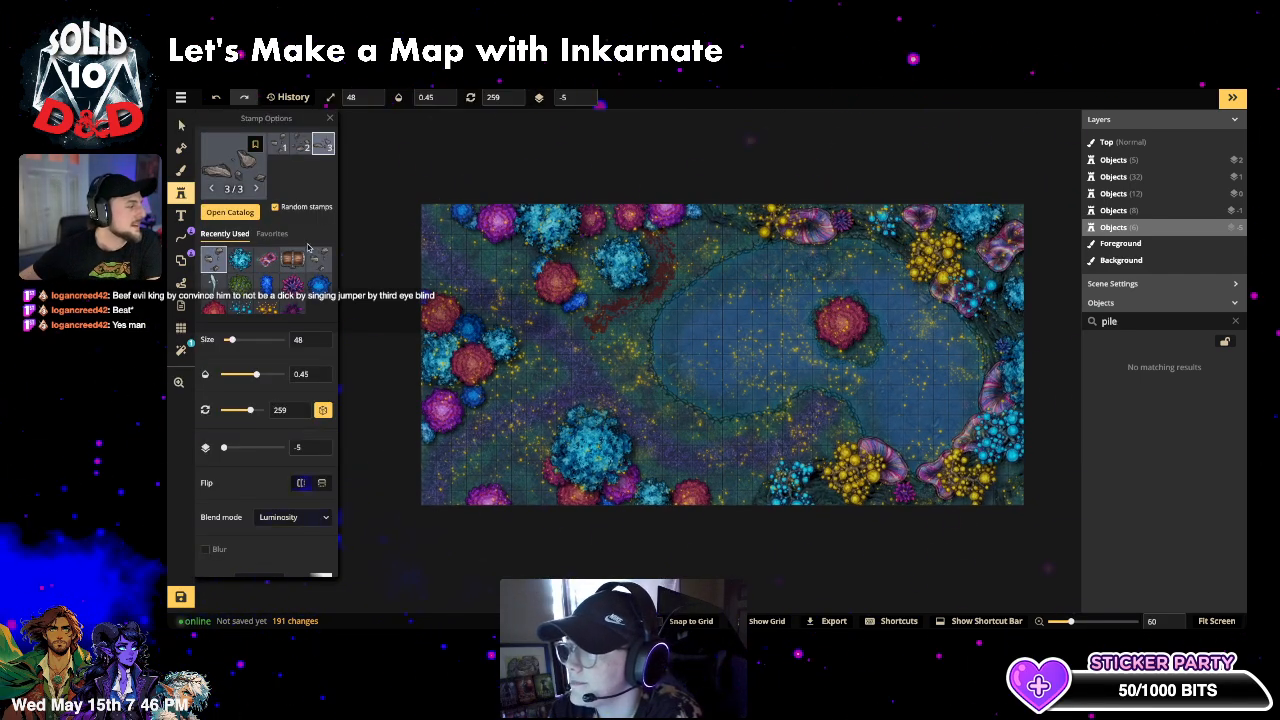
pyautogui.scroll(2, 310, 277)
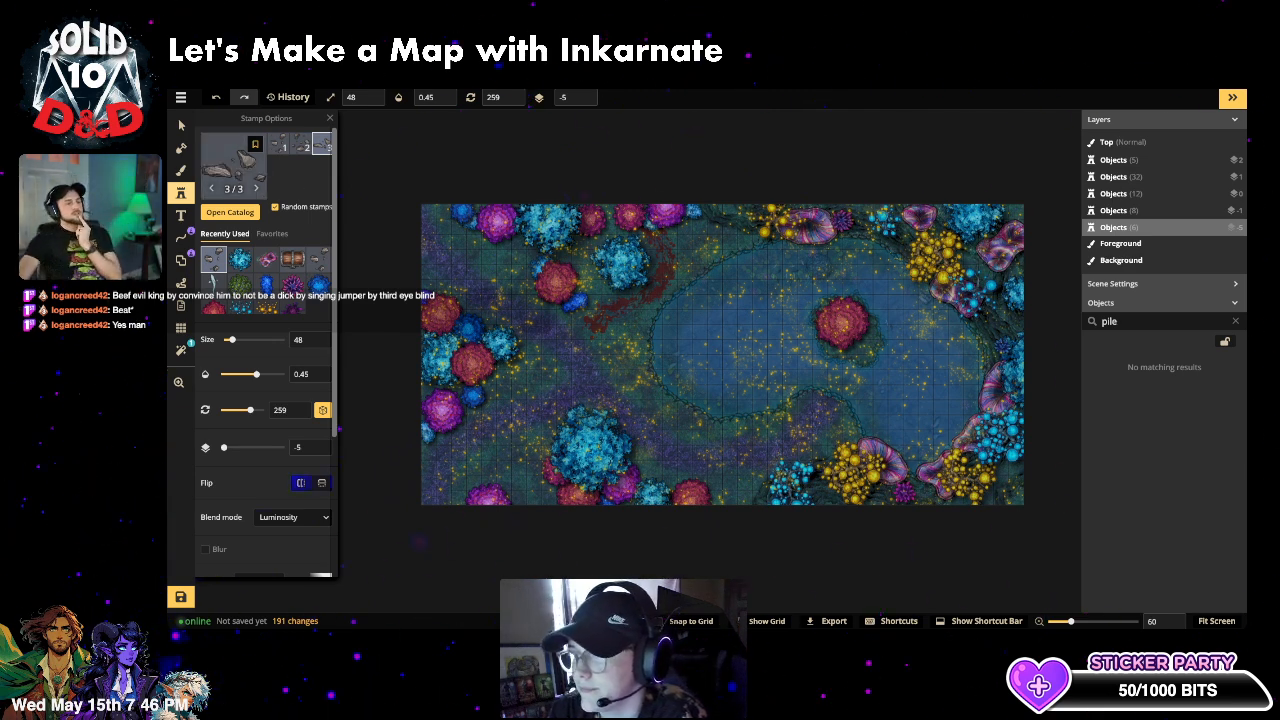
pyautogui.scroll(2, 657, 478)
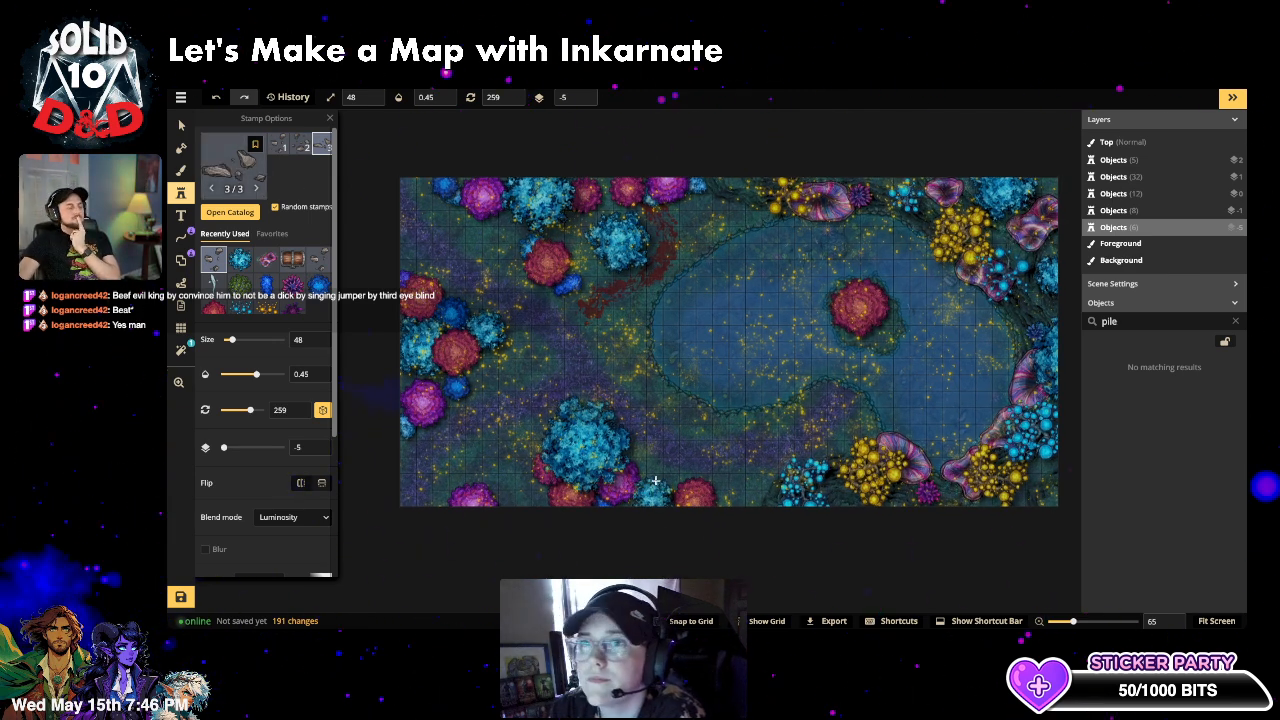
pyautogui.click(1236, 121)
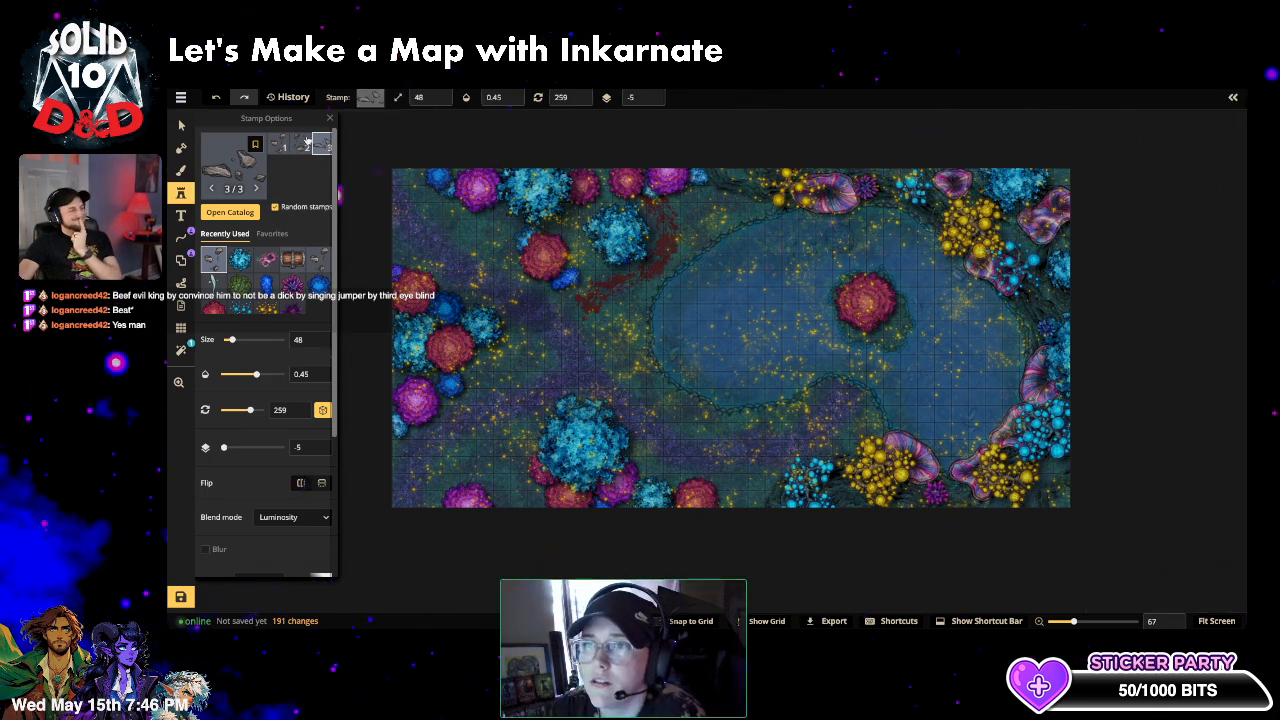
pyautogui.click(333, 118)
pyautogui.scroll(3, 758, 340)
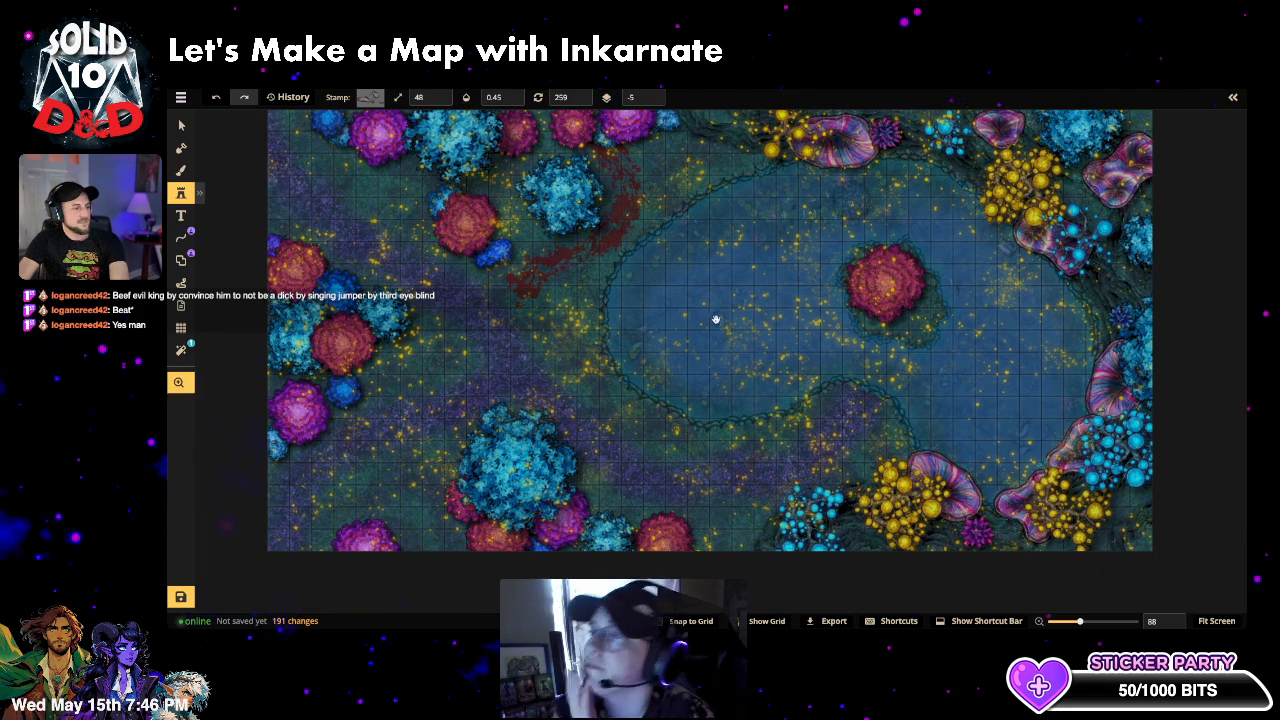
pyautogui.moveTo(716, 320); pyautogui.dragTo(737, 353)
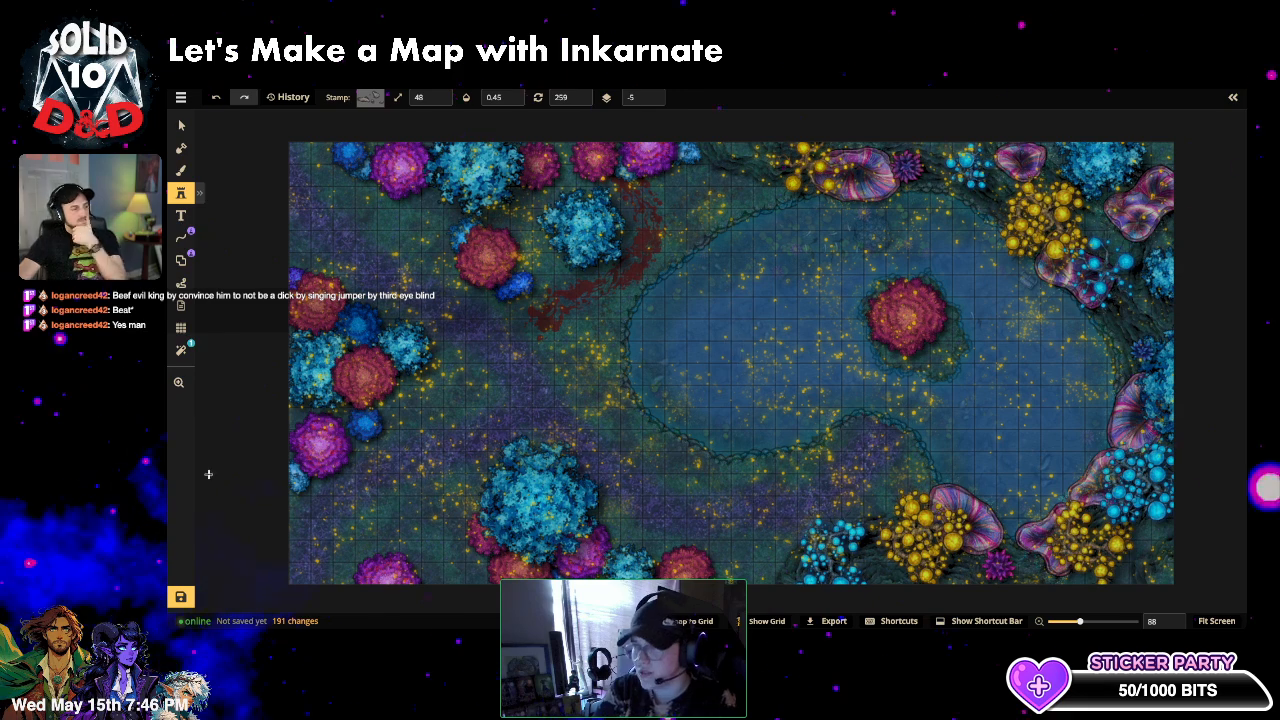
pyautogui.click(181, 195)
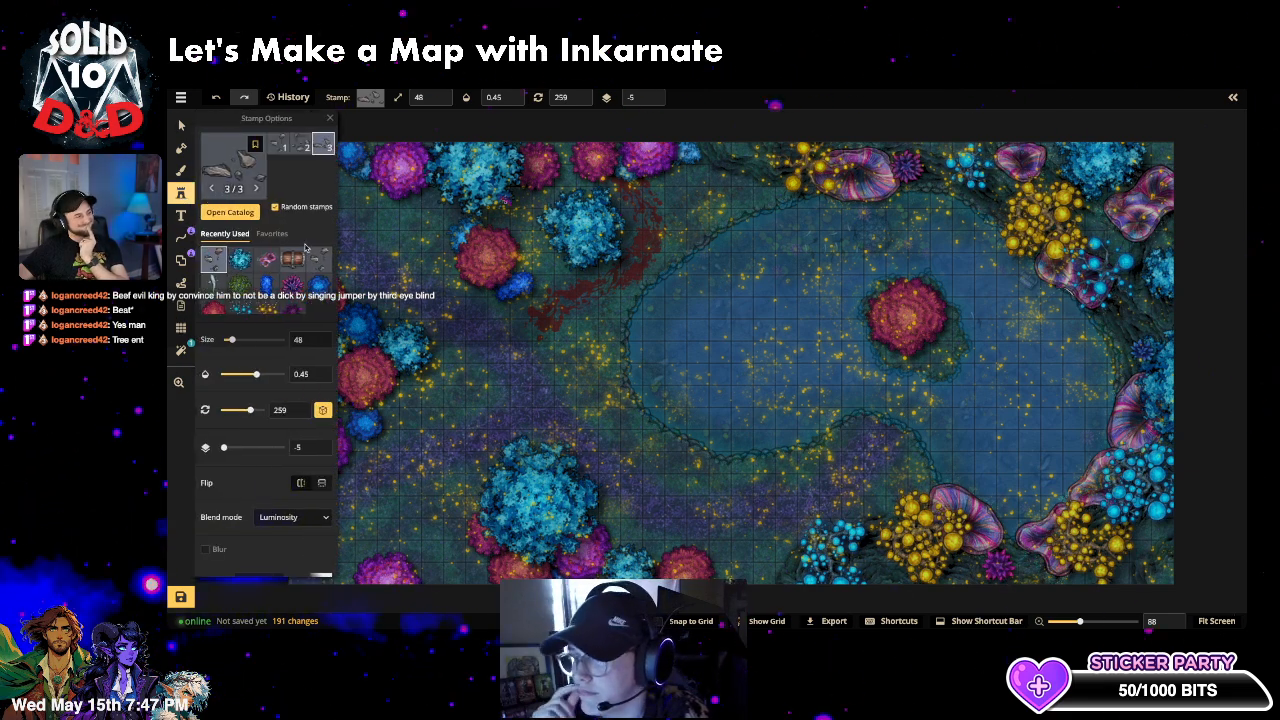
# - Choose the brown finger-bones stamp from the catalog's Epic Stamps group
pyautogui.click(238, 183)
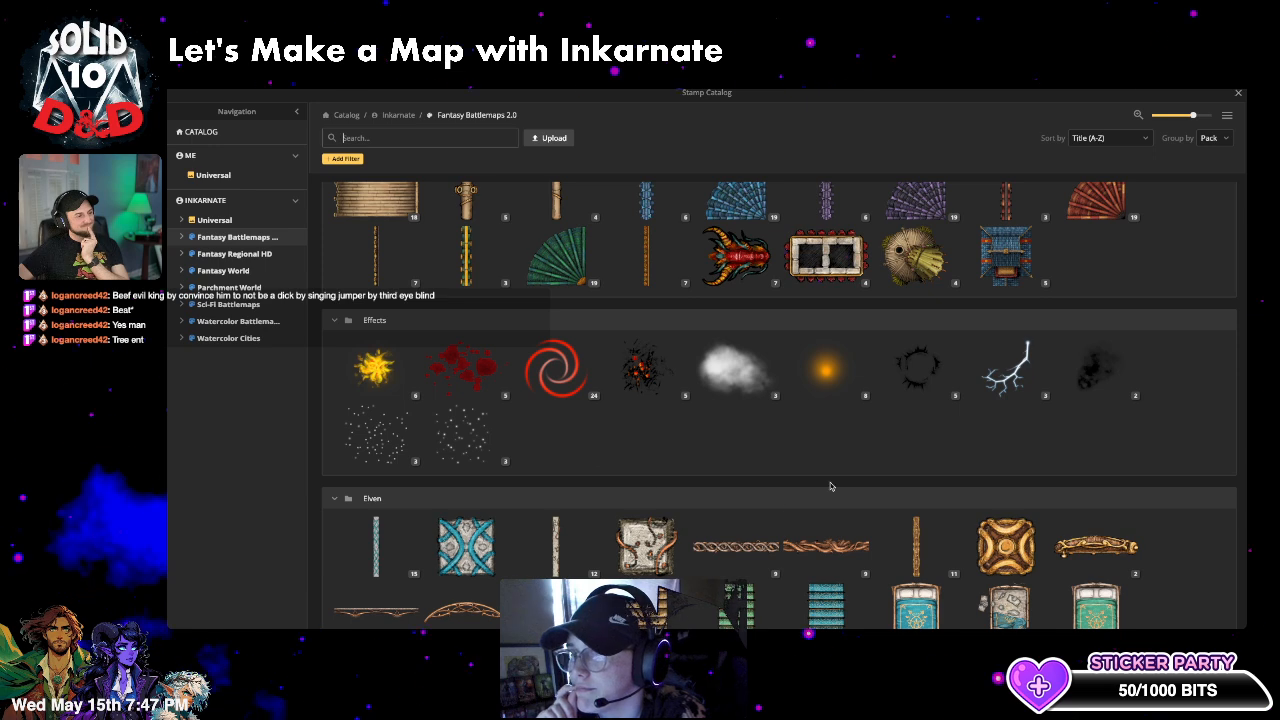
pyautogui.scroll(-1, 830, 486)
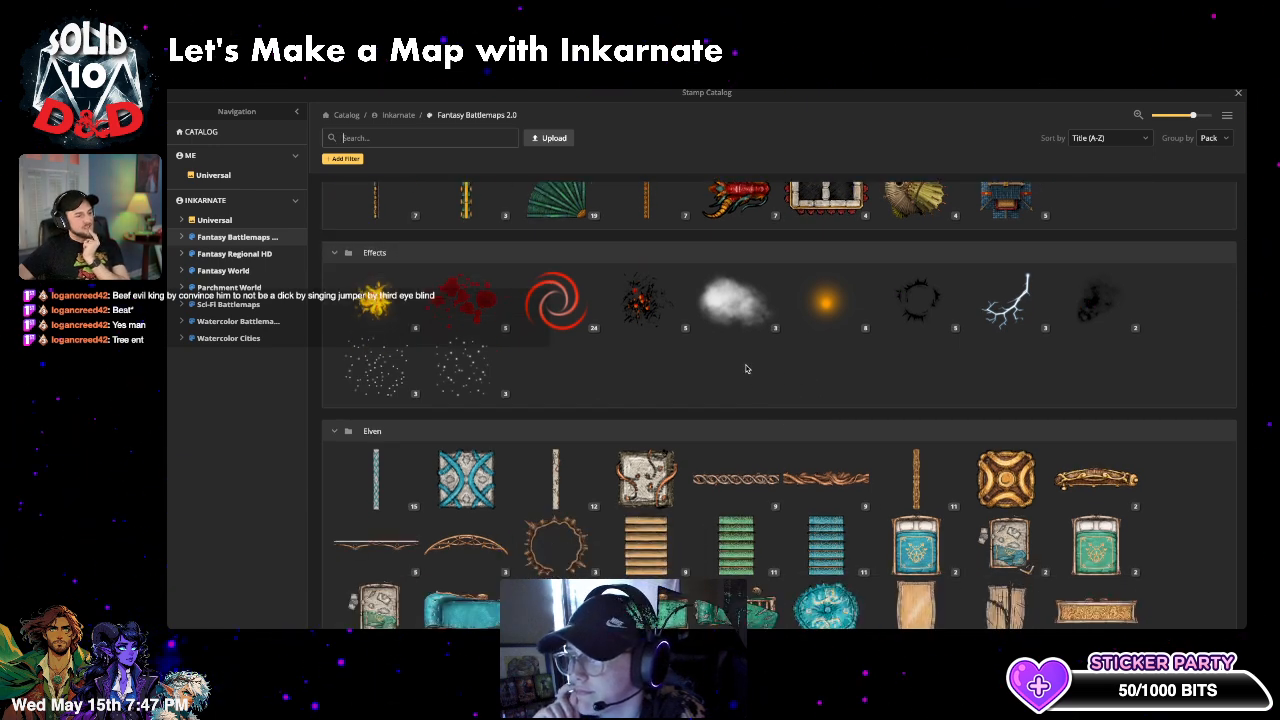
pyautogui.scroll(-5, 745, 369)
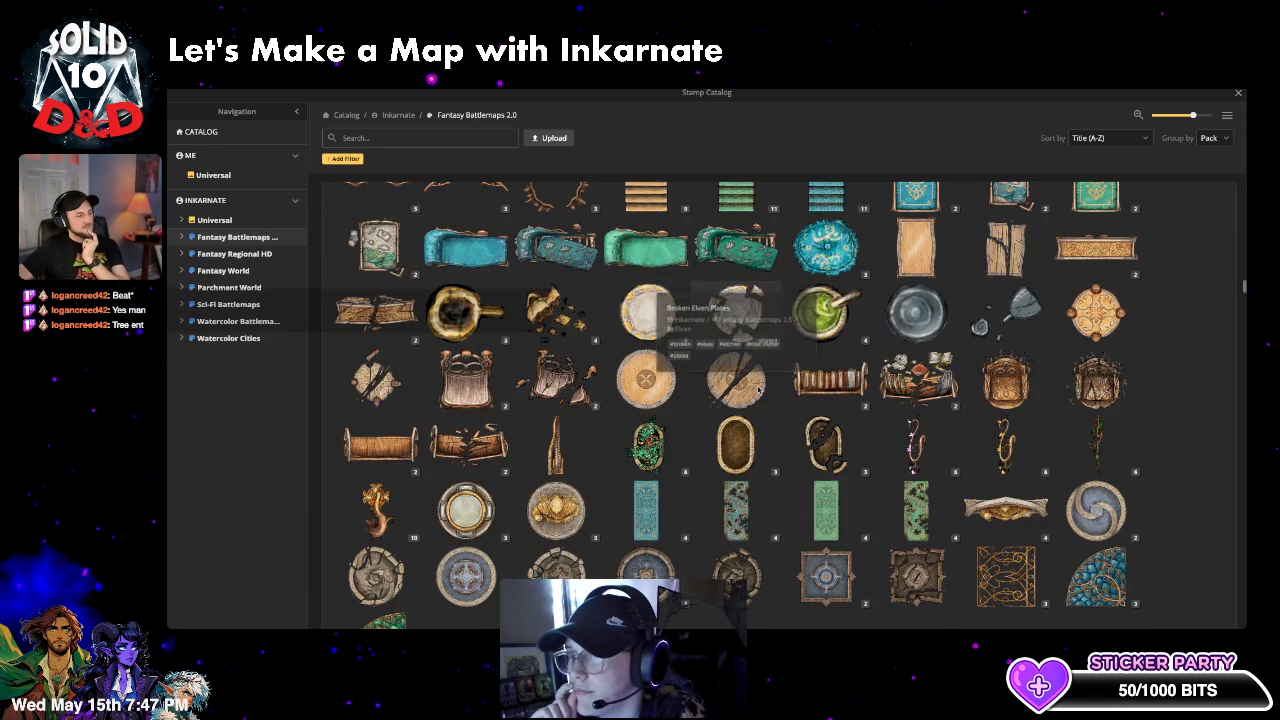
pyautogui.scroll(-4, 757, 387)
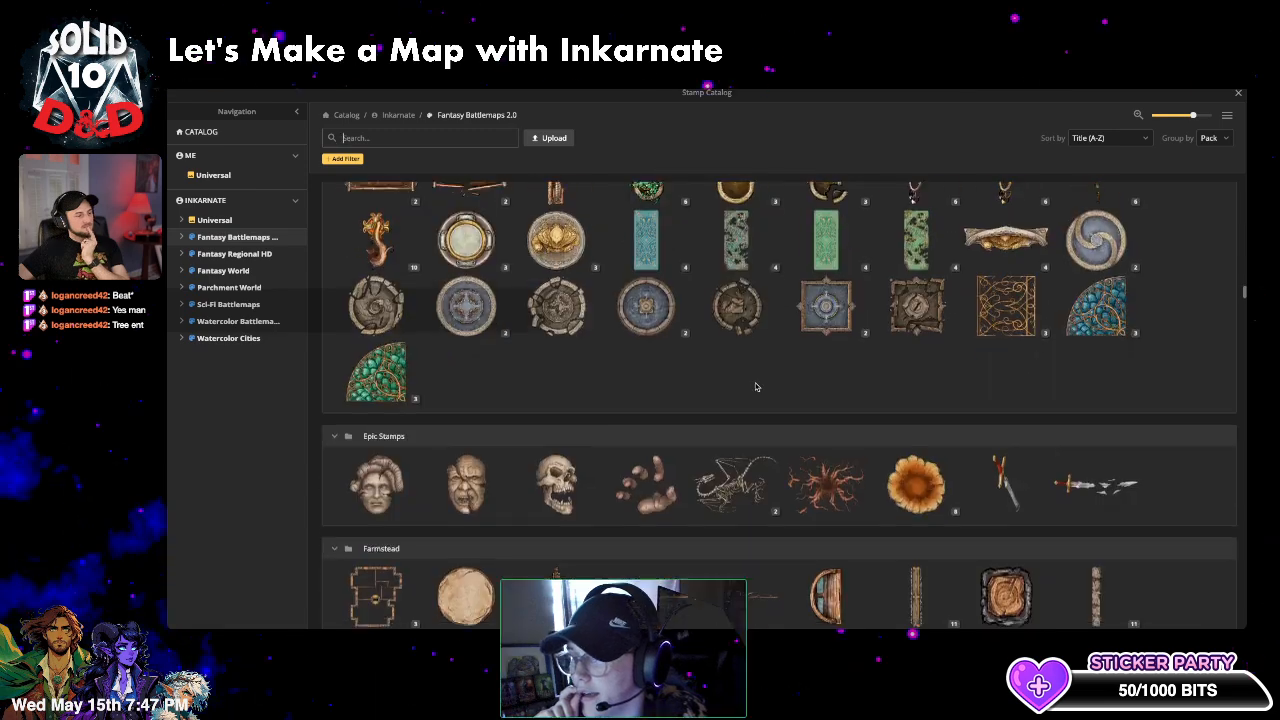
pyautogui.click(660, 486)
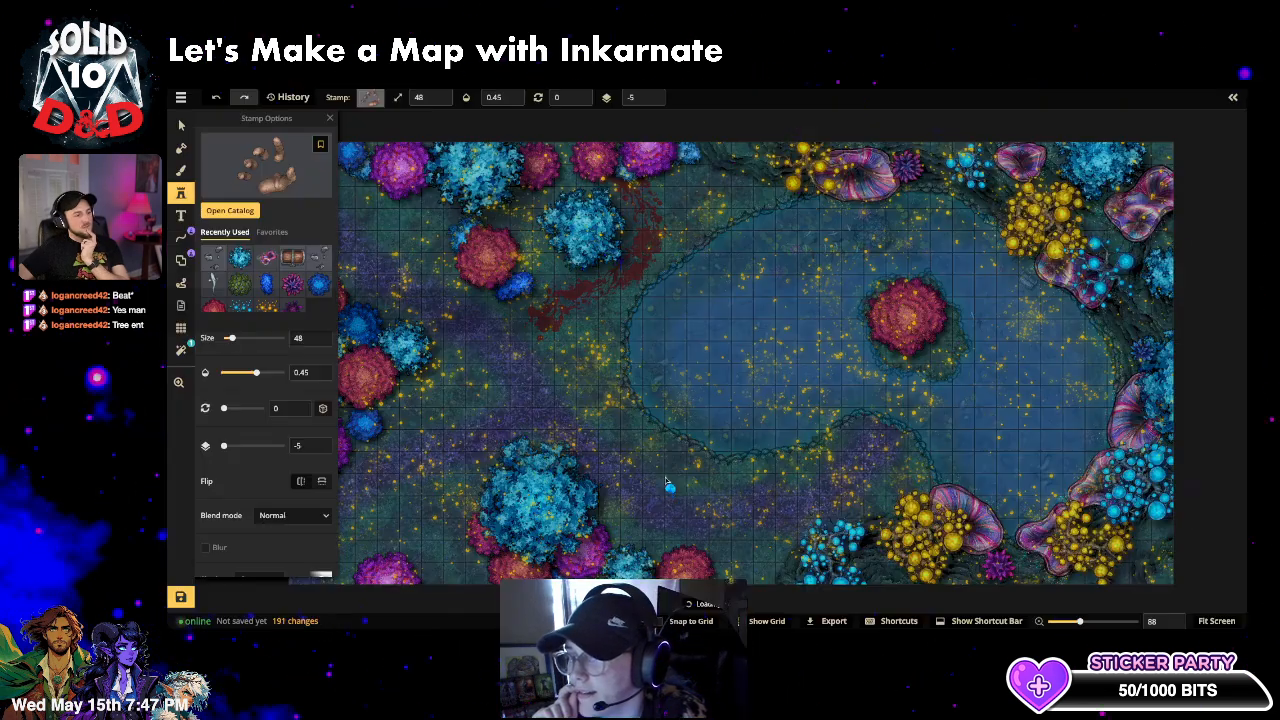
# - Set the stamp to size 178, Luminosity blend, about 0.3 opacity and rotation 30
pyautogui.click(259, 338)
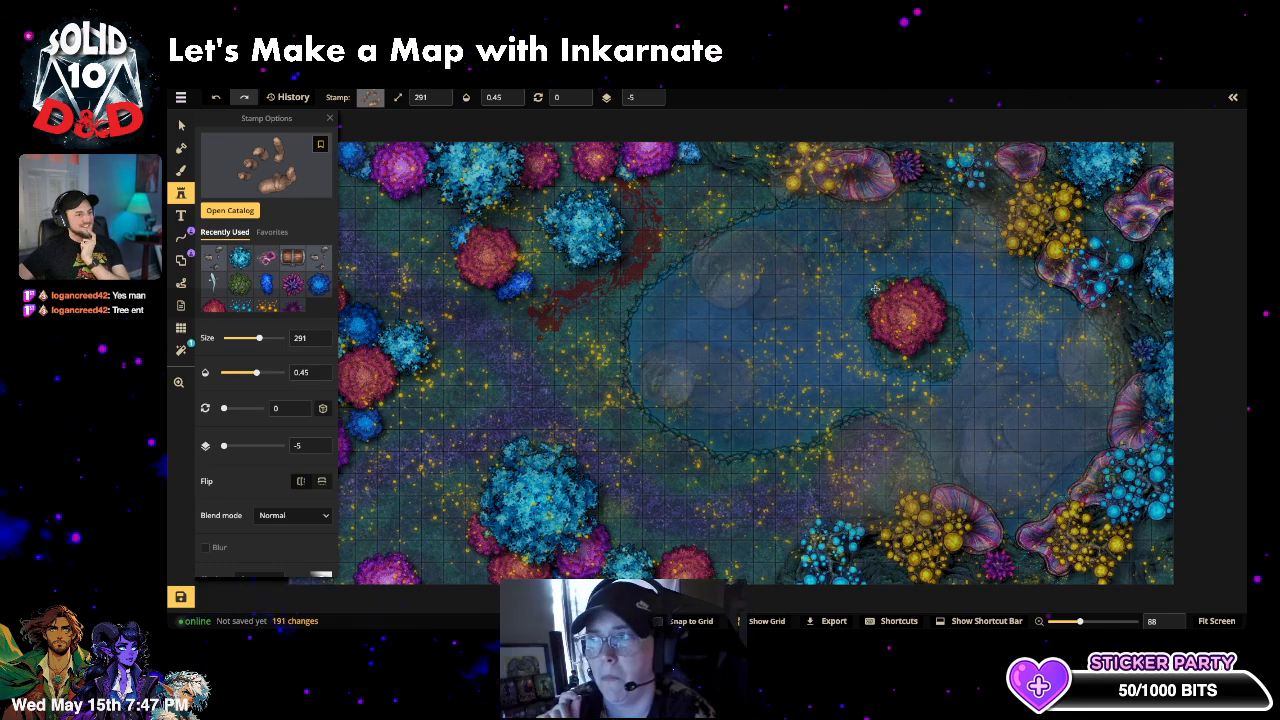
pyautogui.click(247, 340)
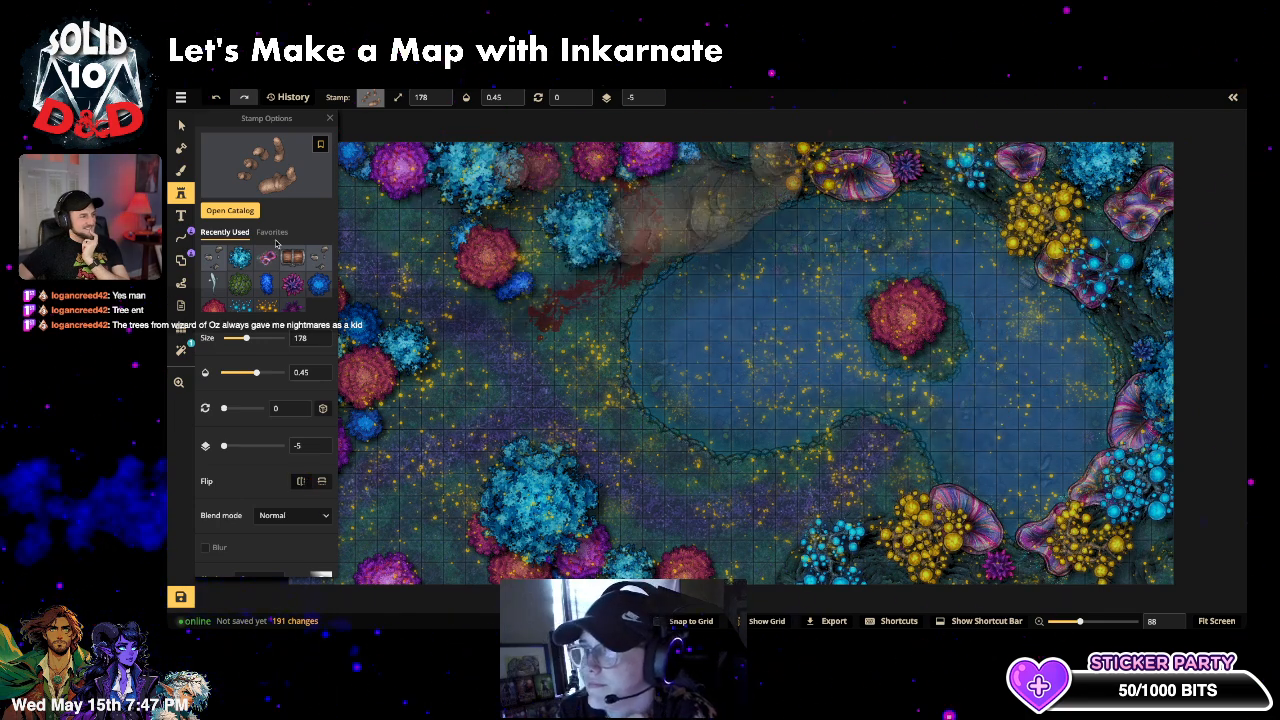
pyautogui.click(290, 515)
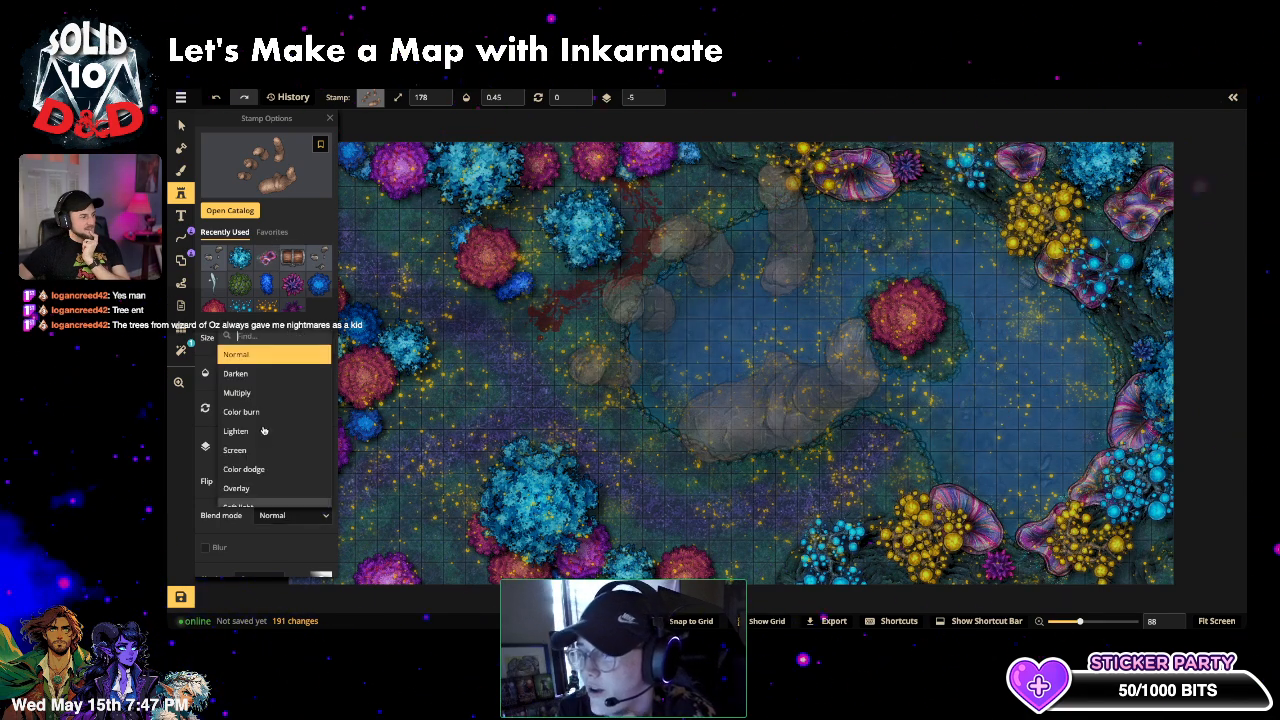
pyautogui.scroll(-3, 260, 480)
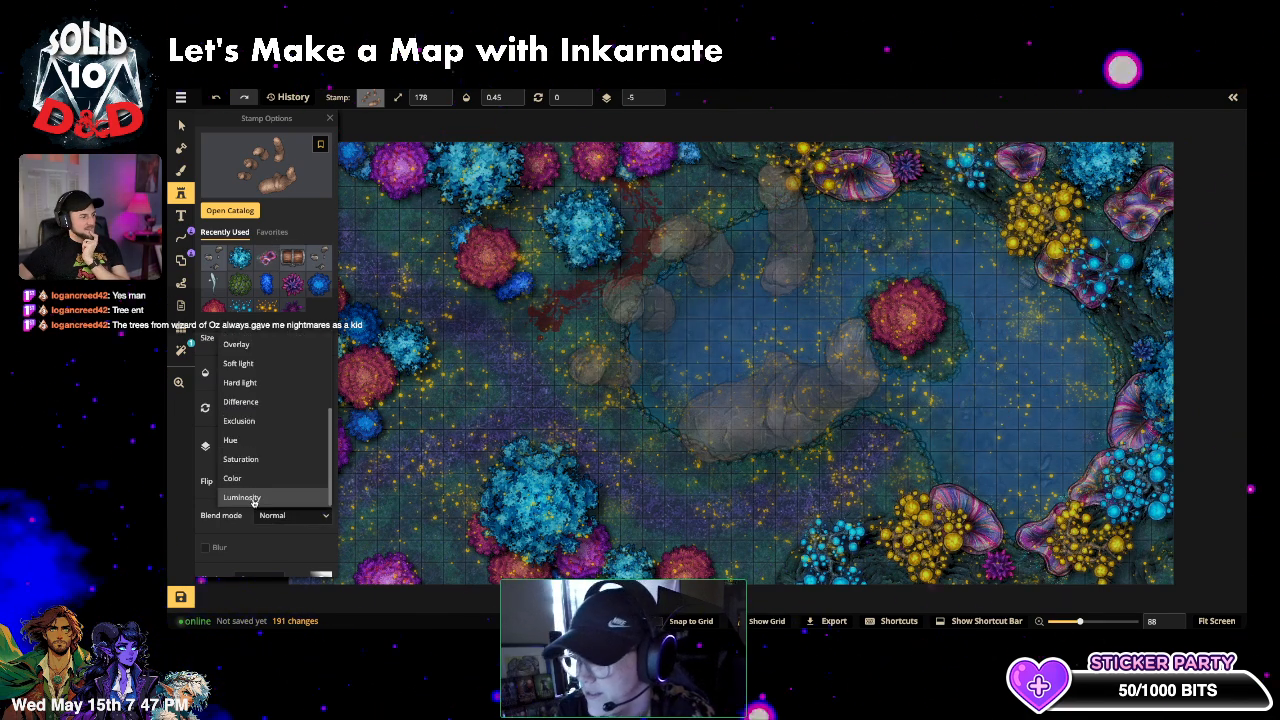
pyautogui.click(291, 268)
pyautogui.click(248, 372)
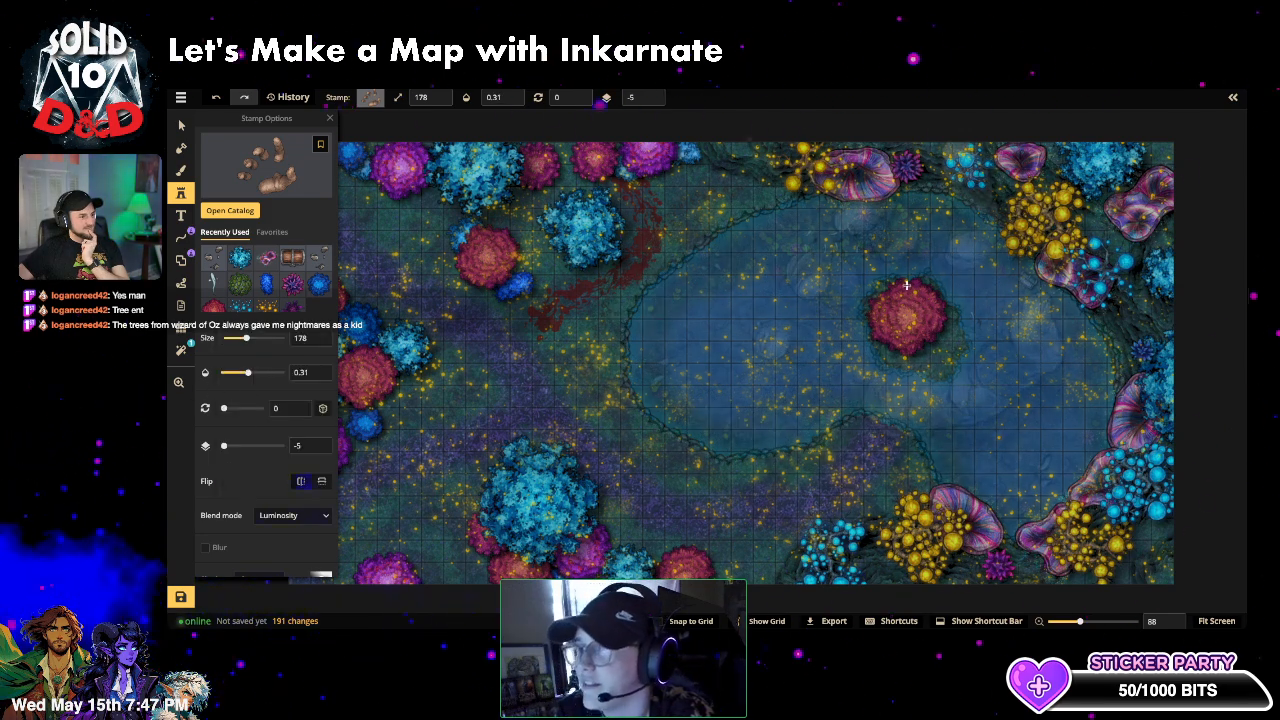
pyautogui.moveTo(225, 408); pyautogui.dragTo(226, 409)
pyautogui.press('f')
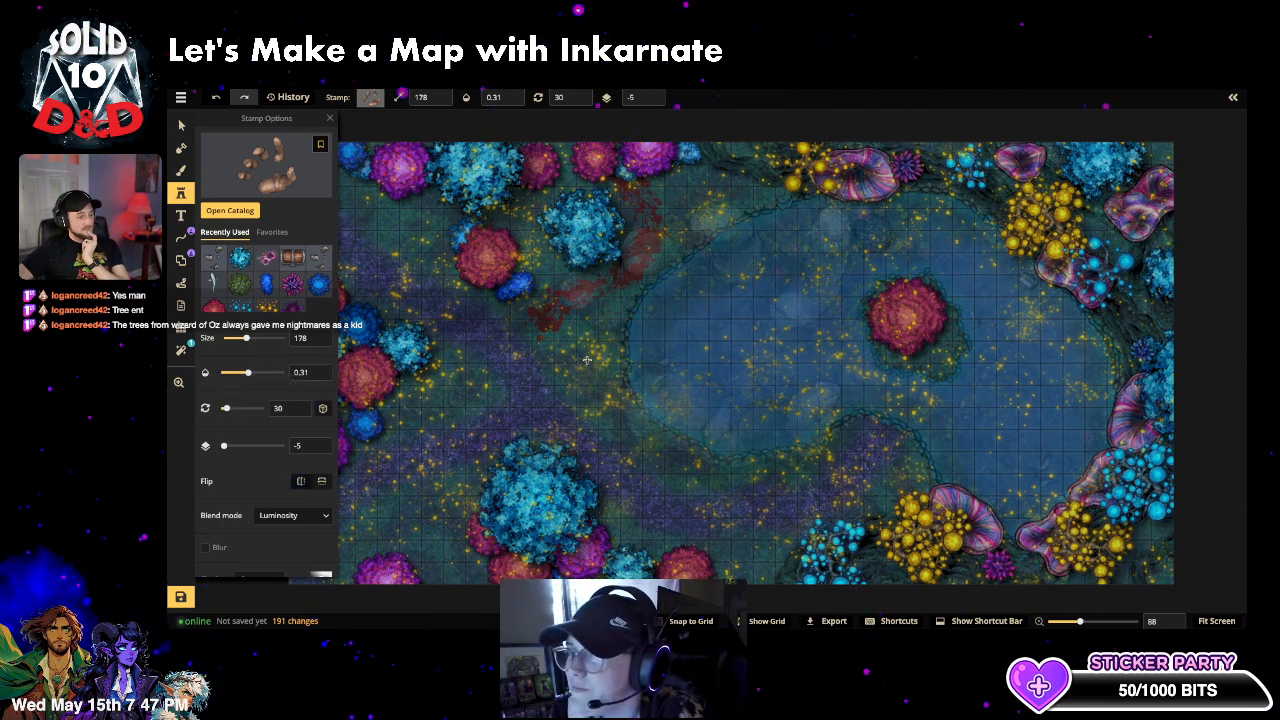
# - Stamp it over the lake's right side and fine-tune its faint opacity
pyautogui.click(930, 300)
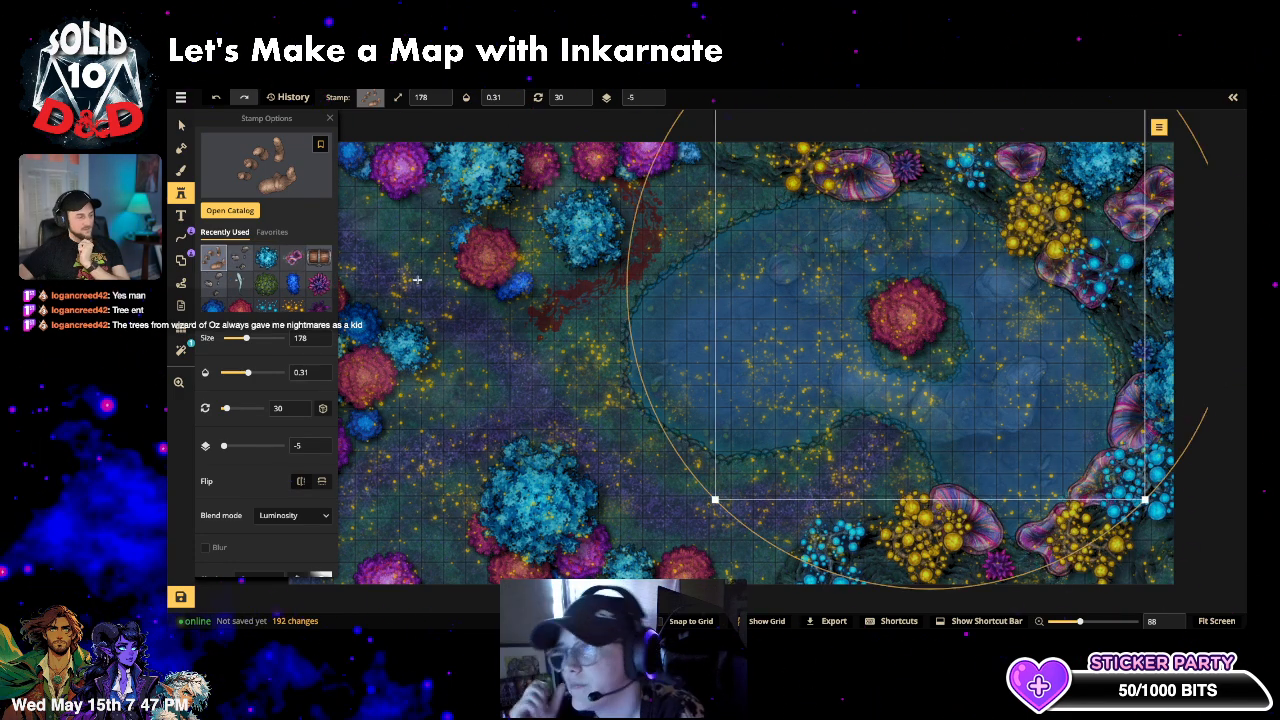
pyautogui.click(233, 373)
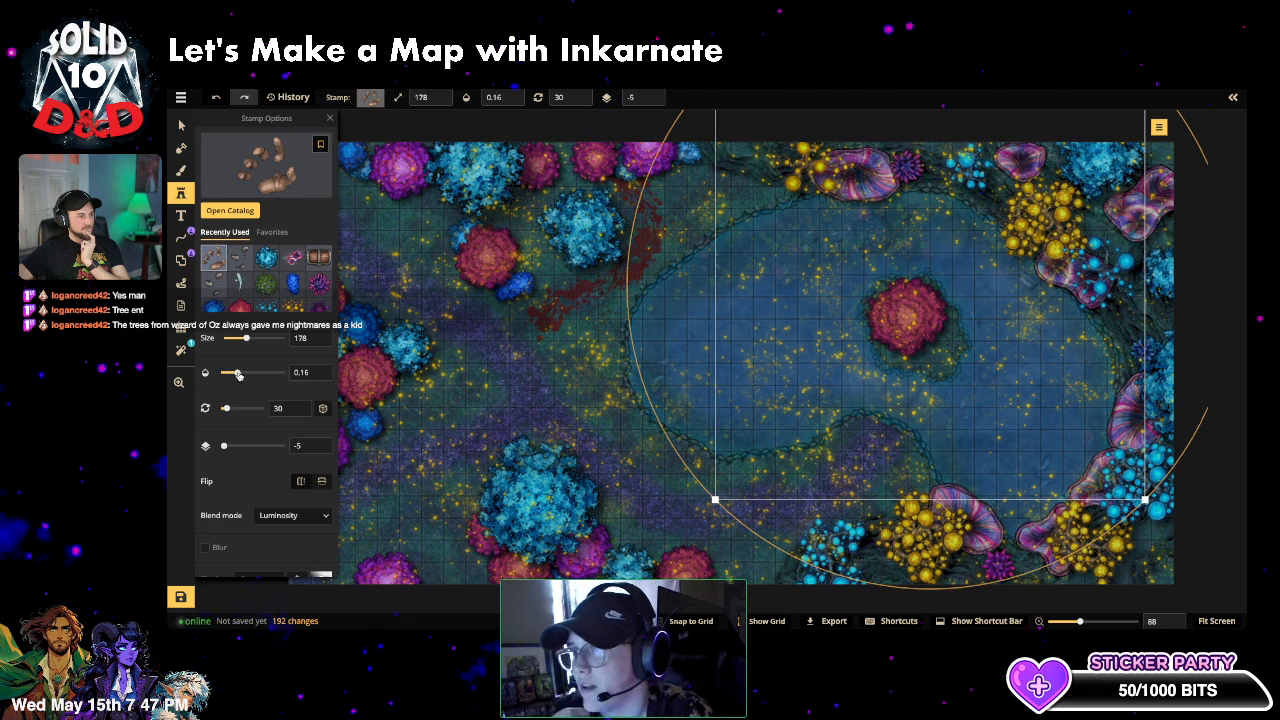
pyautogui.moveTo(240, 374); pyautogui.dragTo(247, 374)
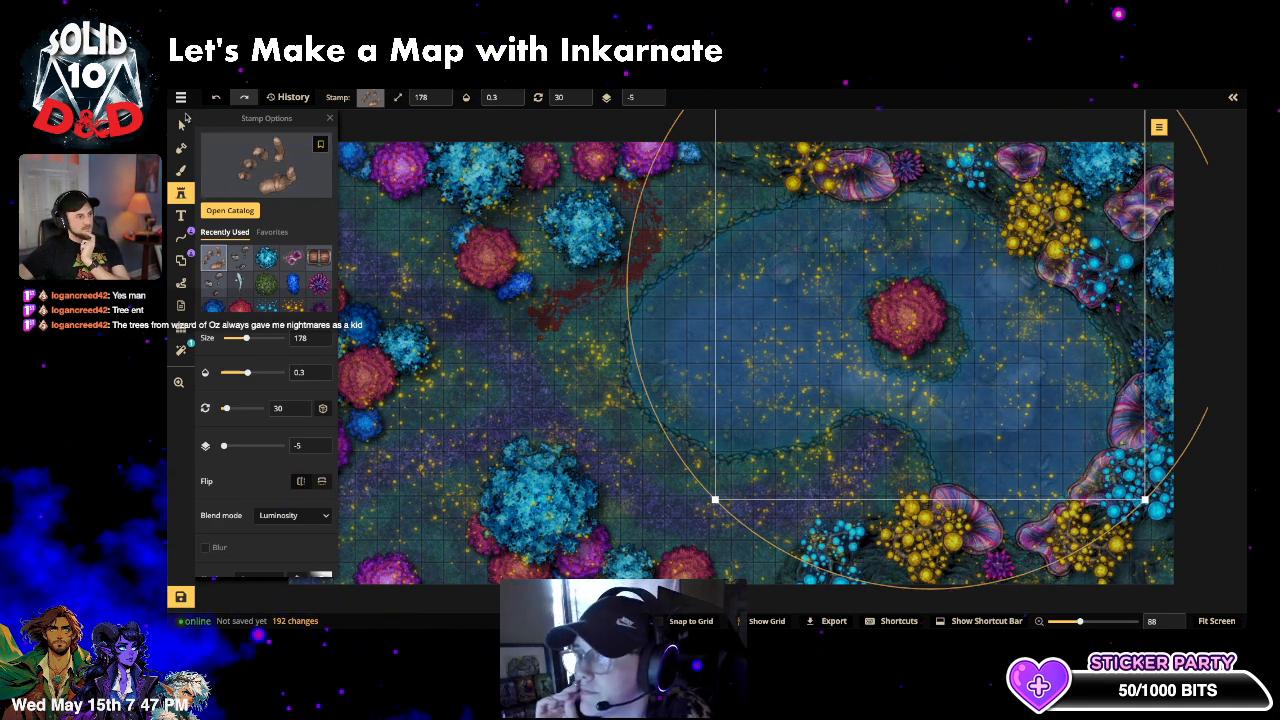
pyautogui.click(182, 127)
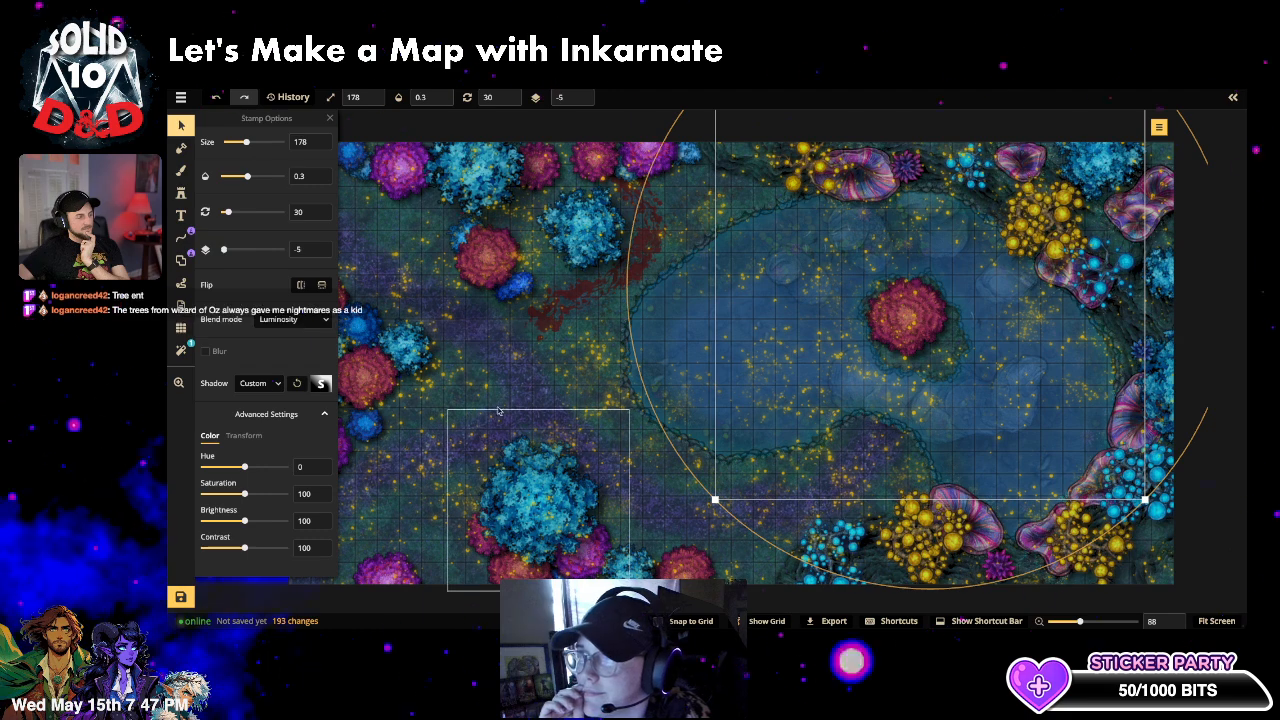
# - Raise the Night filter from layer 2 to layer 5 and show the layers and objects list
pyautogui.click(183, 352)
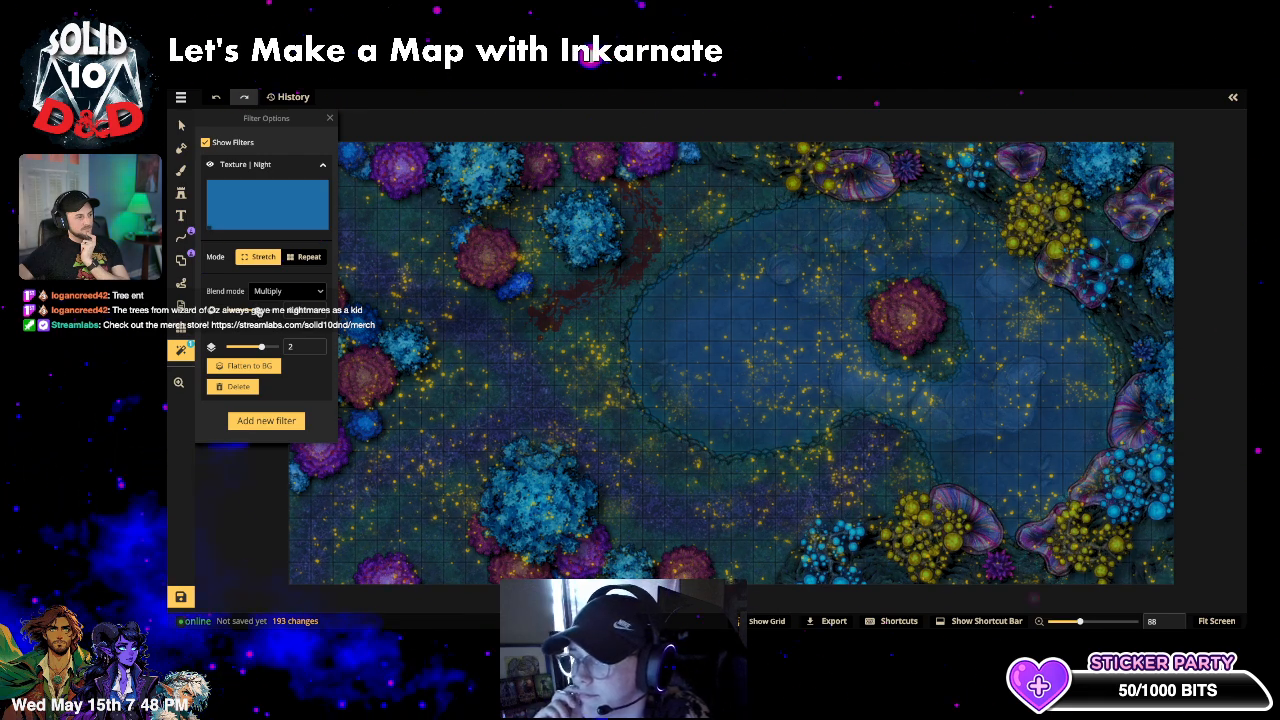
pyautogui.click(311, 343)
pyautogui.click(311, 343)
pyautogui.click(311, 343)
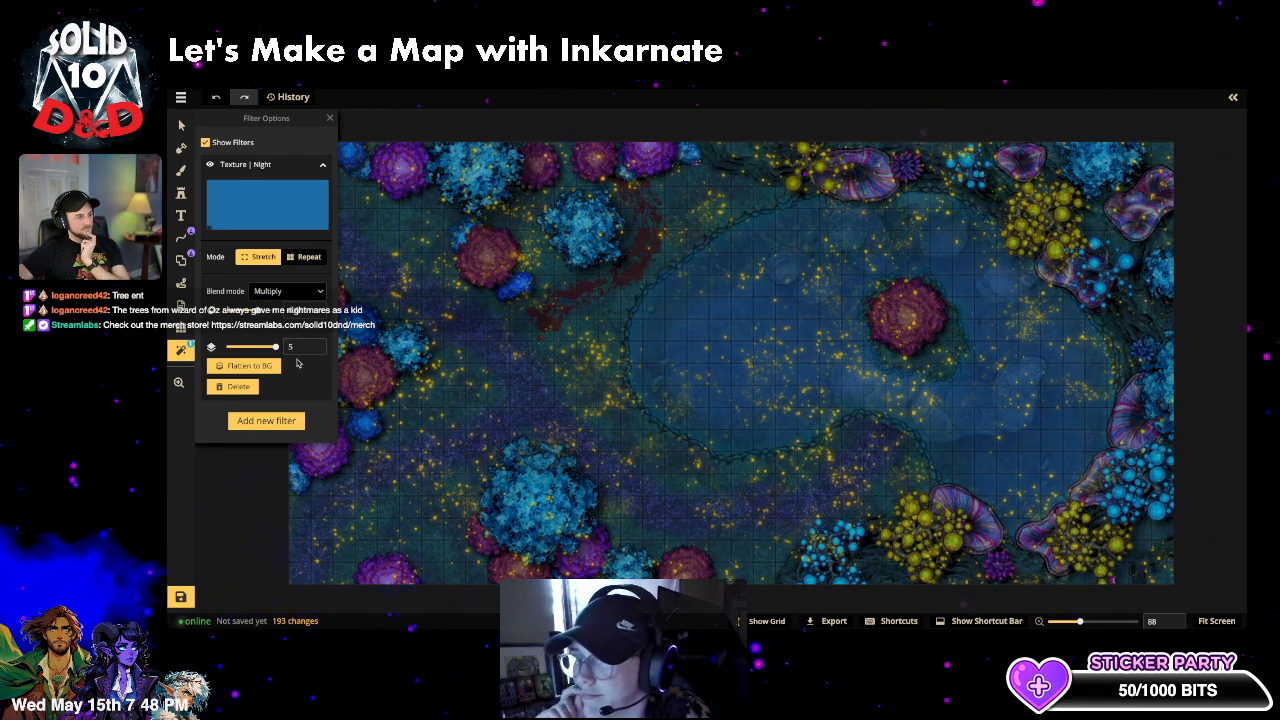
pyautogui.click(331, 119)
pyautogui.scroll(-2, 716, 445)
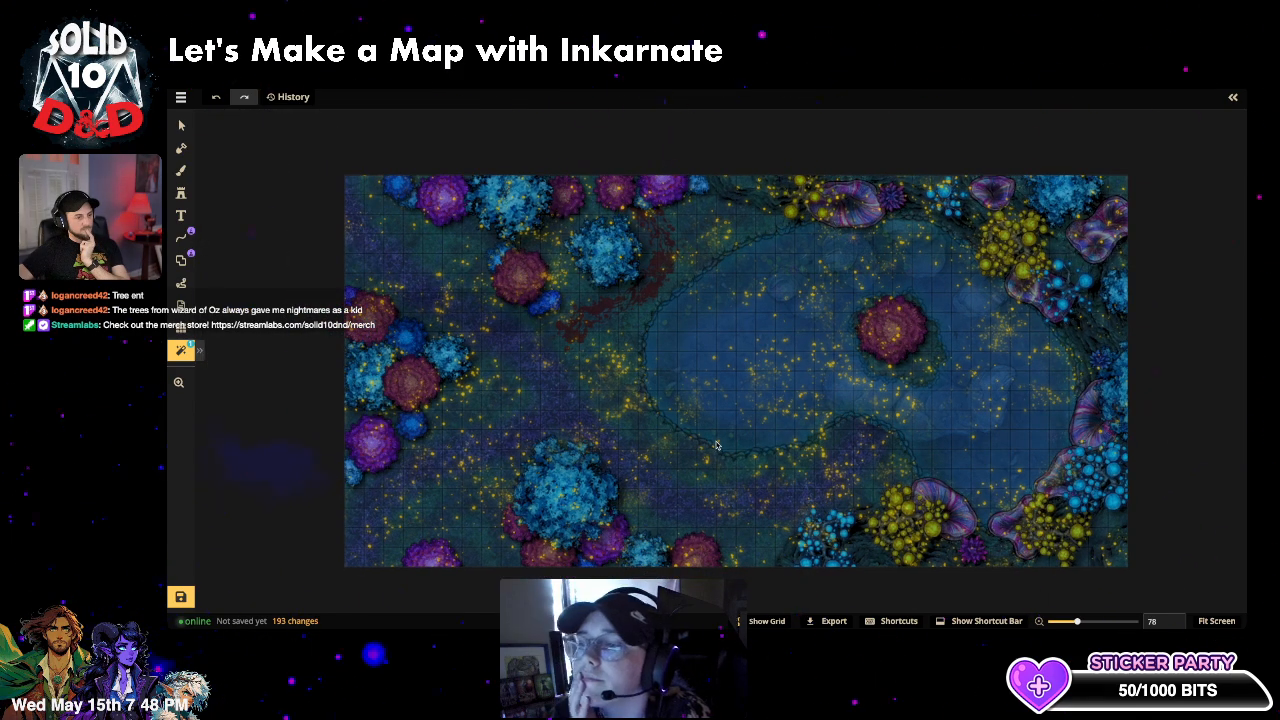
pyautogui.scroll(1, 715, 443)
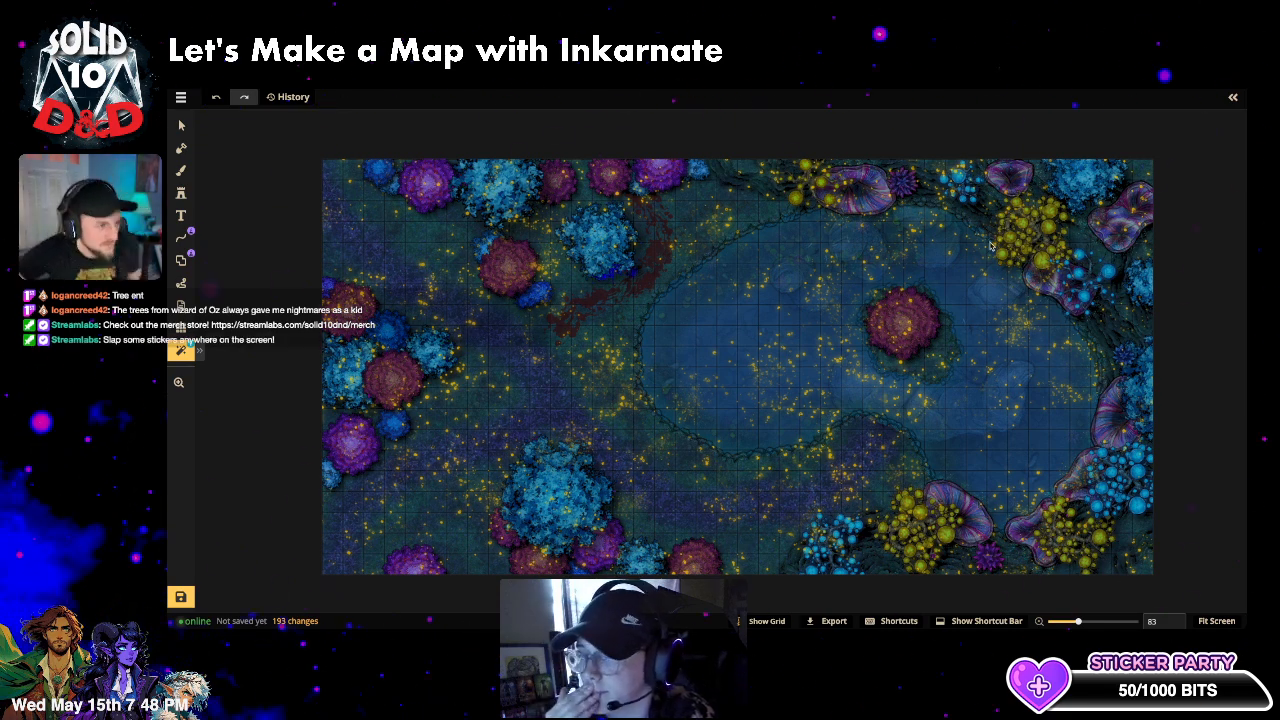
pyautogui.click(1233, 97)
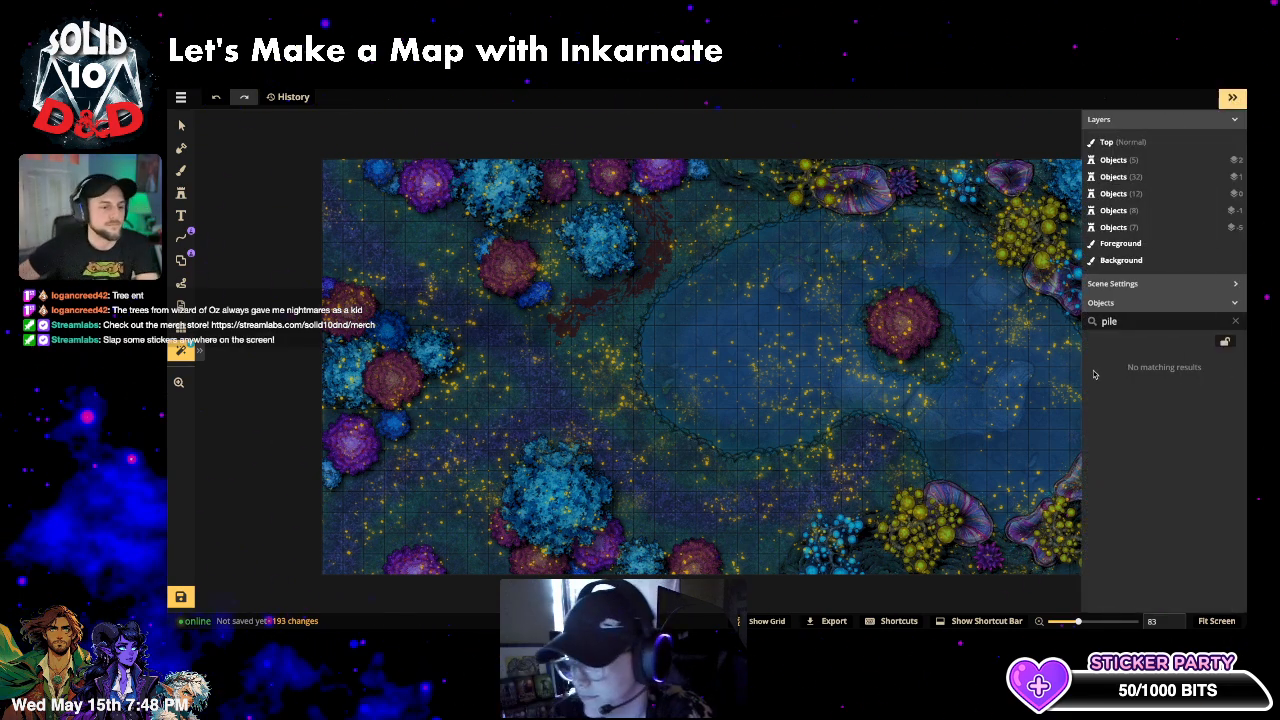
# - Search 'gol' in the object list and select all four Gold Orb Trees
pyautogui.click(1235, 321)
pyautogui.scroll(-10, 1160, 403)
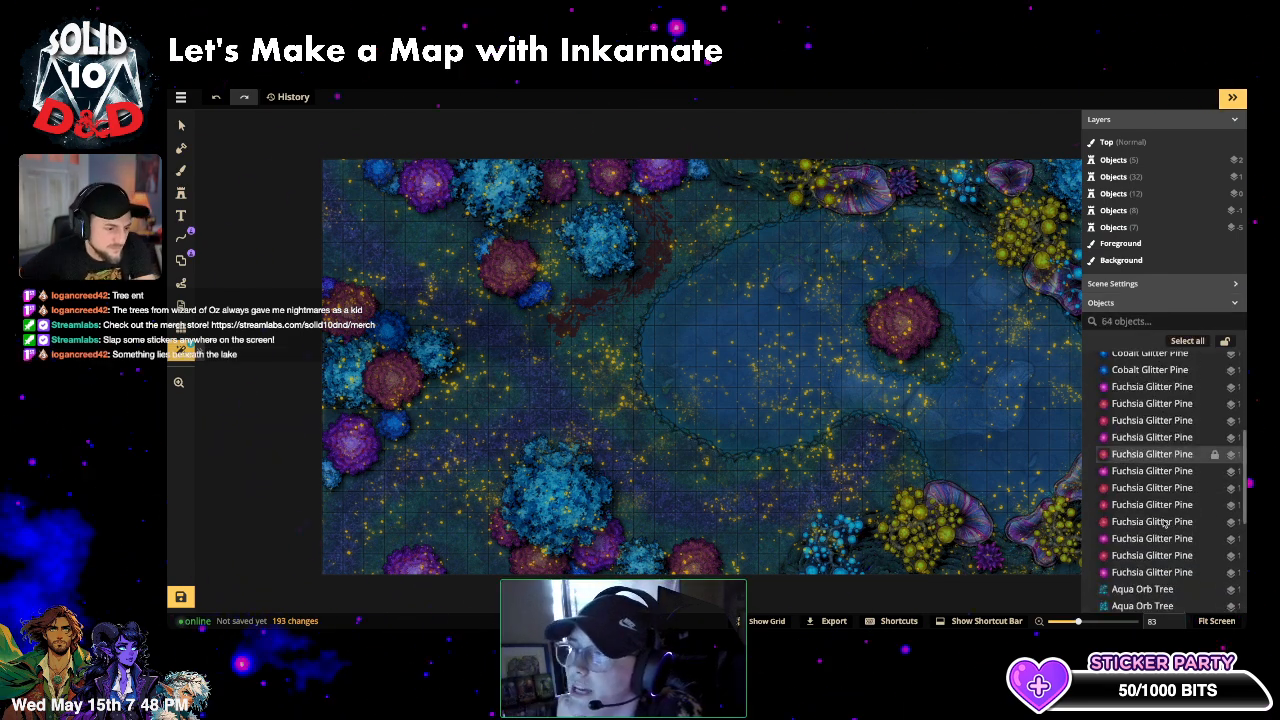
pyautogui.click(1150, 443)
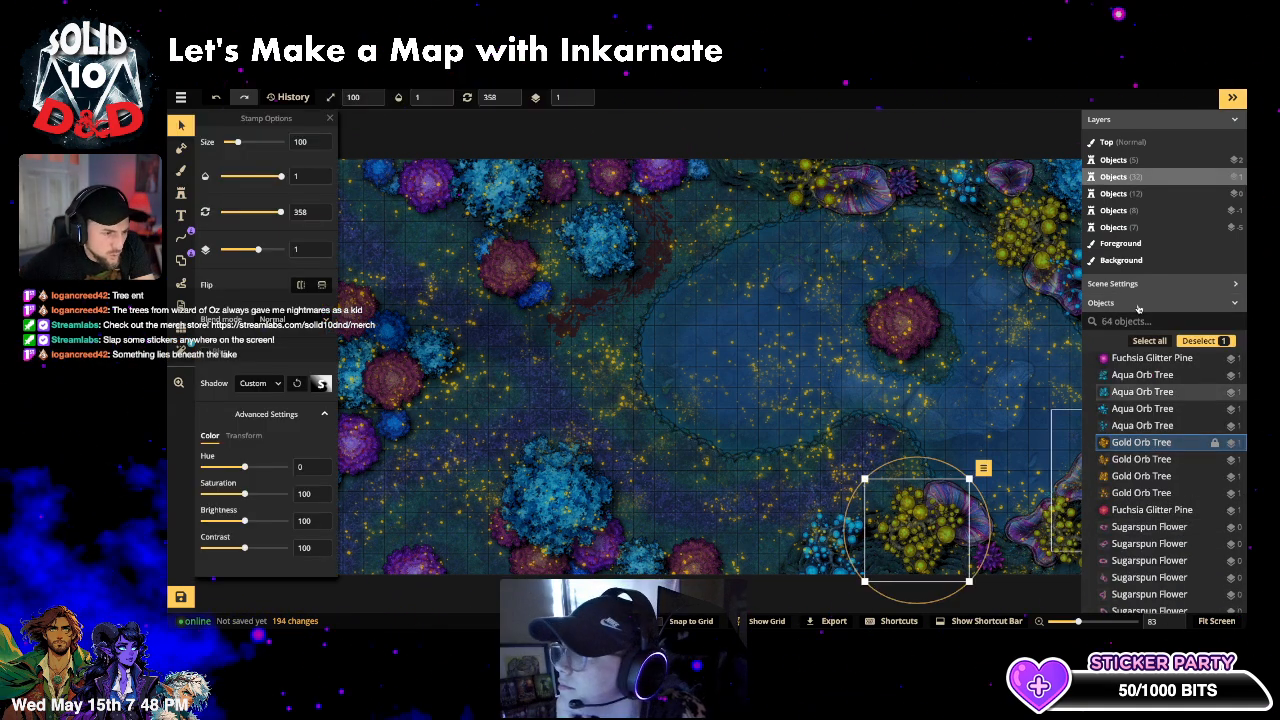
pyautogui.write('gold')
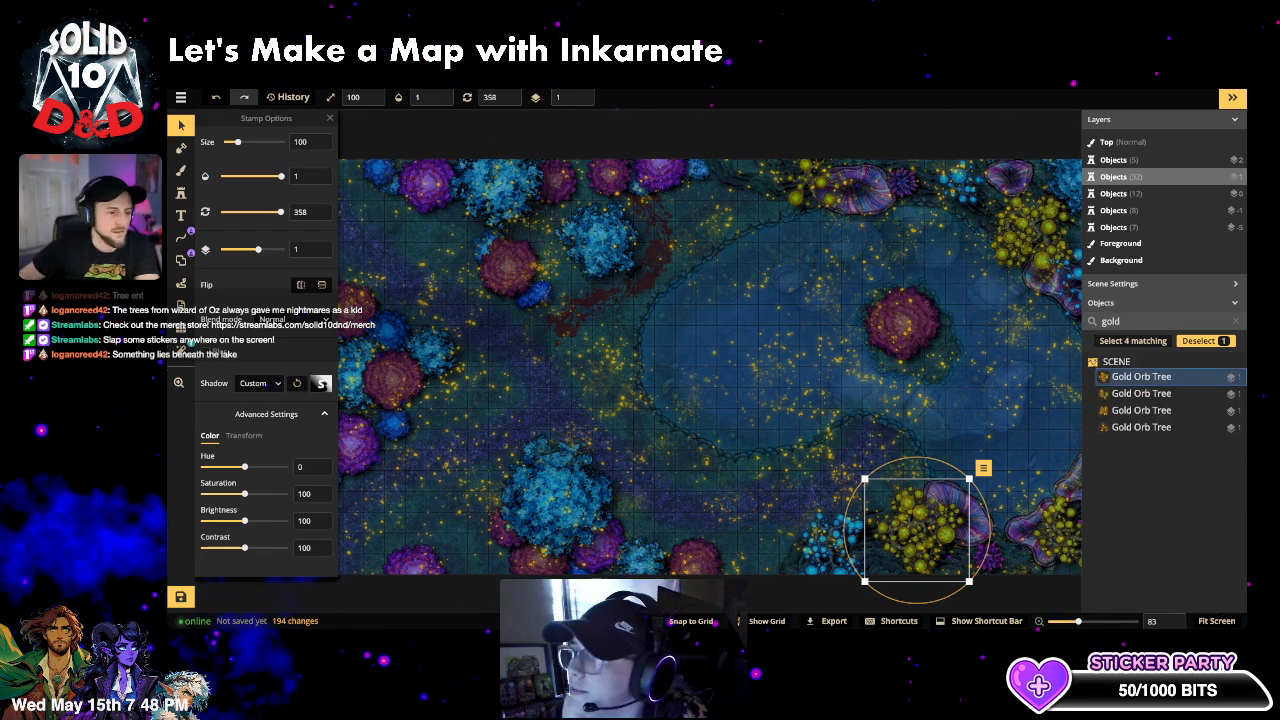
pyautogui.click(1141, 427)
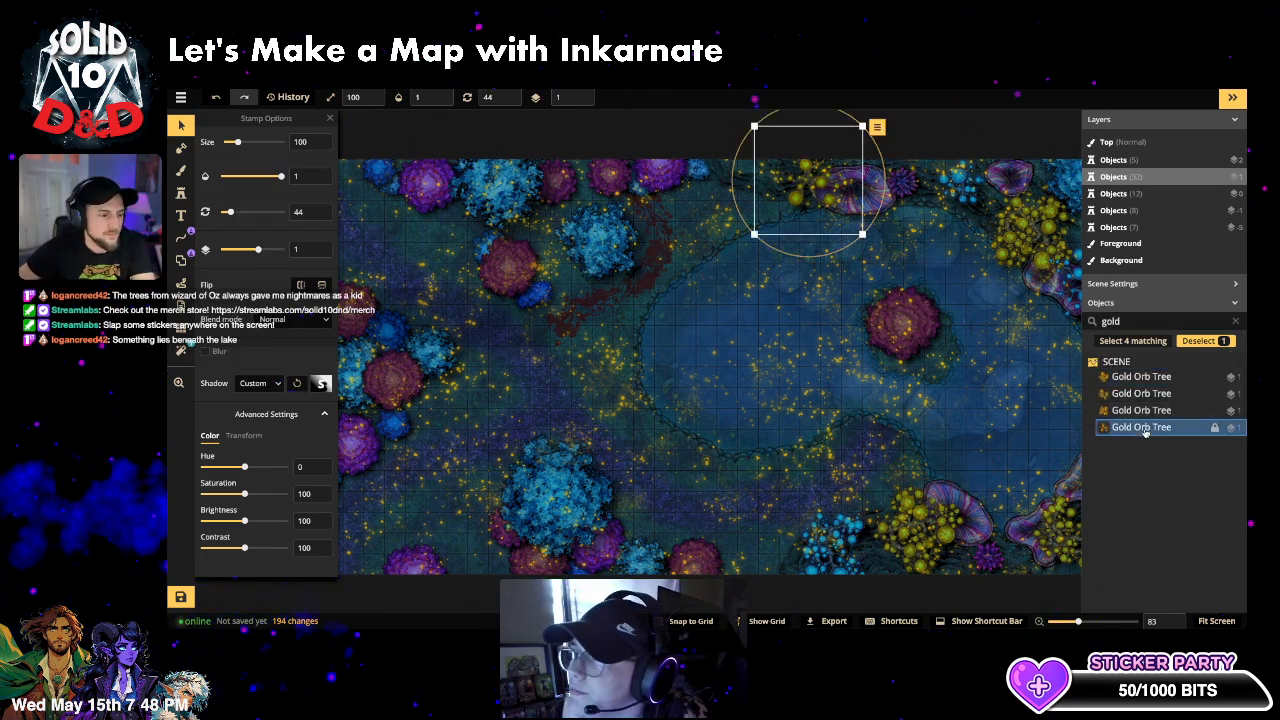
pyautogui.keyDown('shift'); pyautogui.click(1172, 378); pyautogui.keyUp('shift')
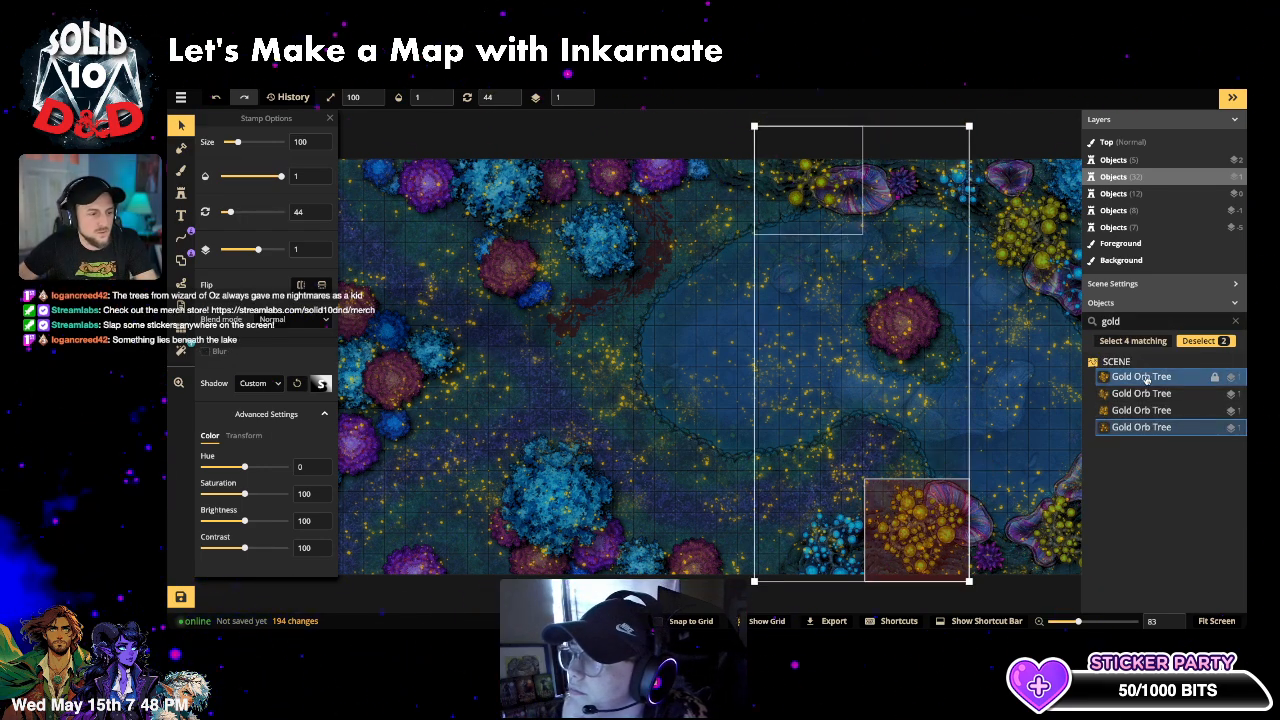
pyautogui.keyDown('shift'); pyautogui.click(1146, 395); pyautogui.keyUp('shift')
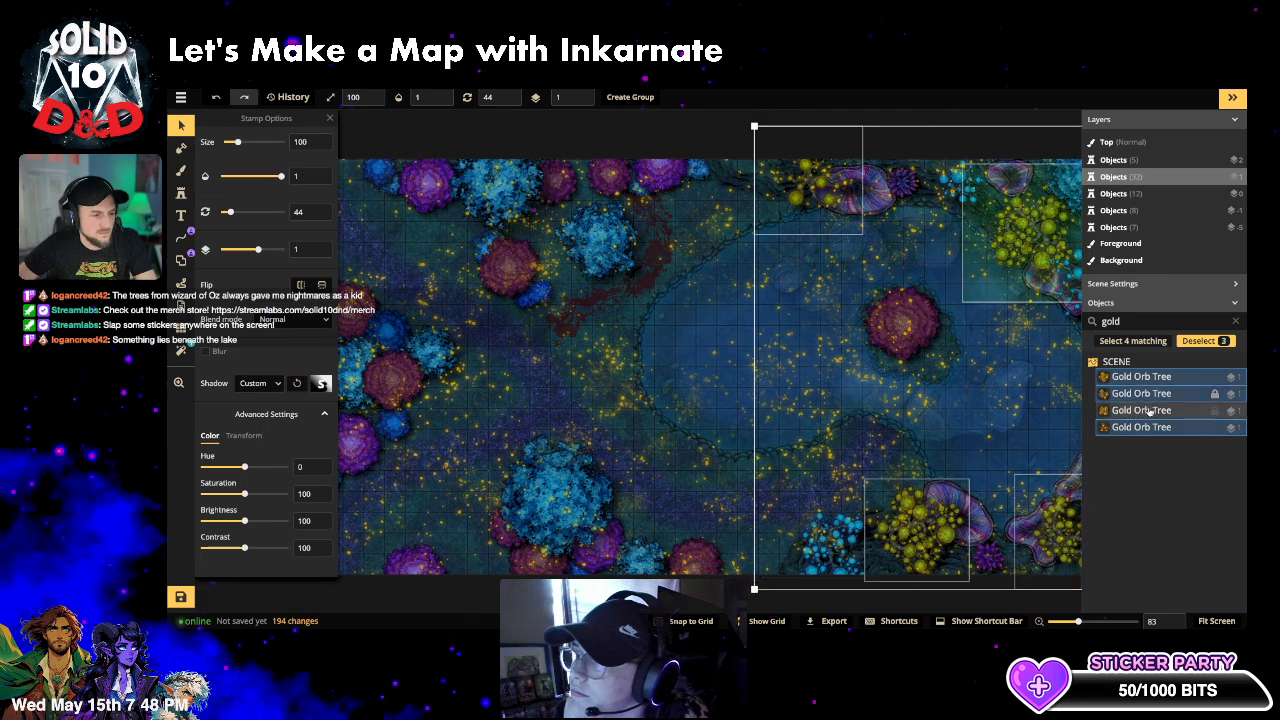
pyautogui.keyDown('shift'); pyautogui.click(1146, 412); pyautogui.keyUp('shift')
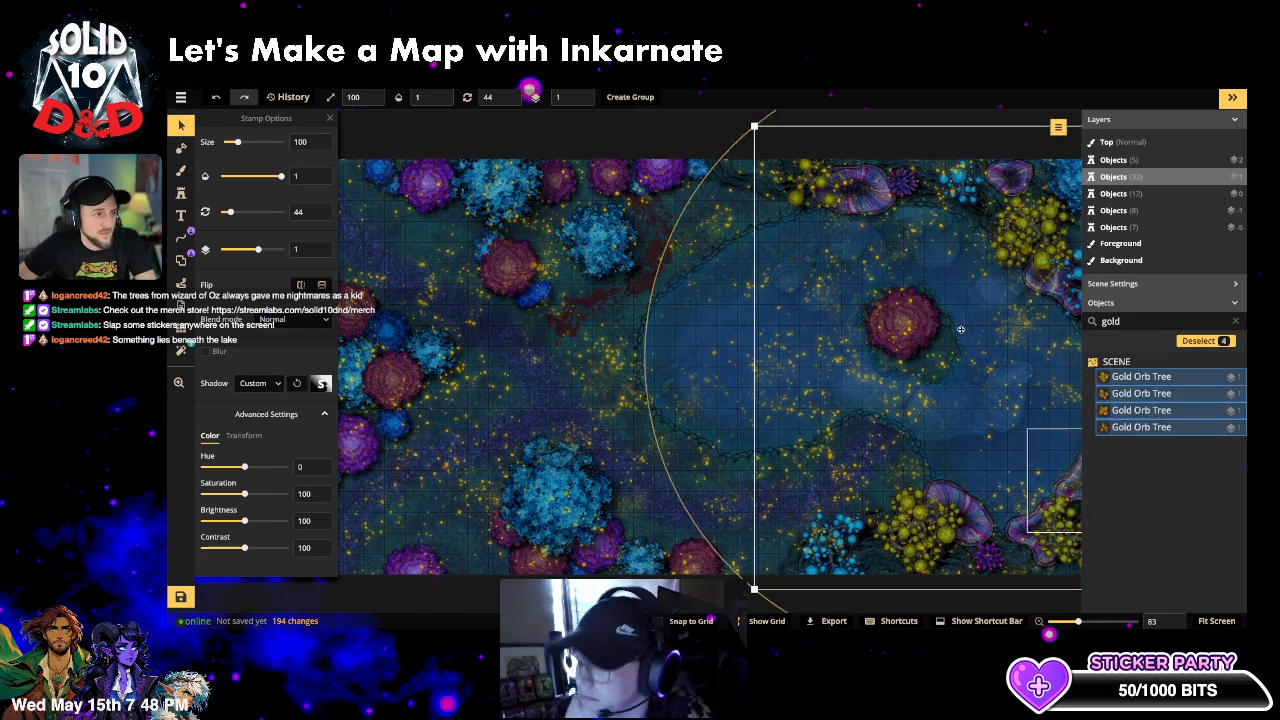
# - Raise the four selected Gold Orb Trees to layer 5 and reopen the Night filter settings
pyautogui.click(581, 94)
pyautogui.click(581, 94)
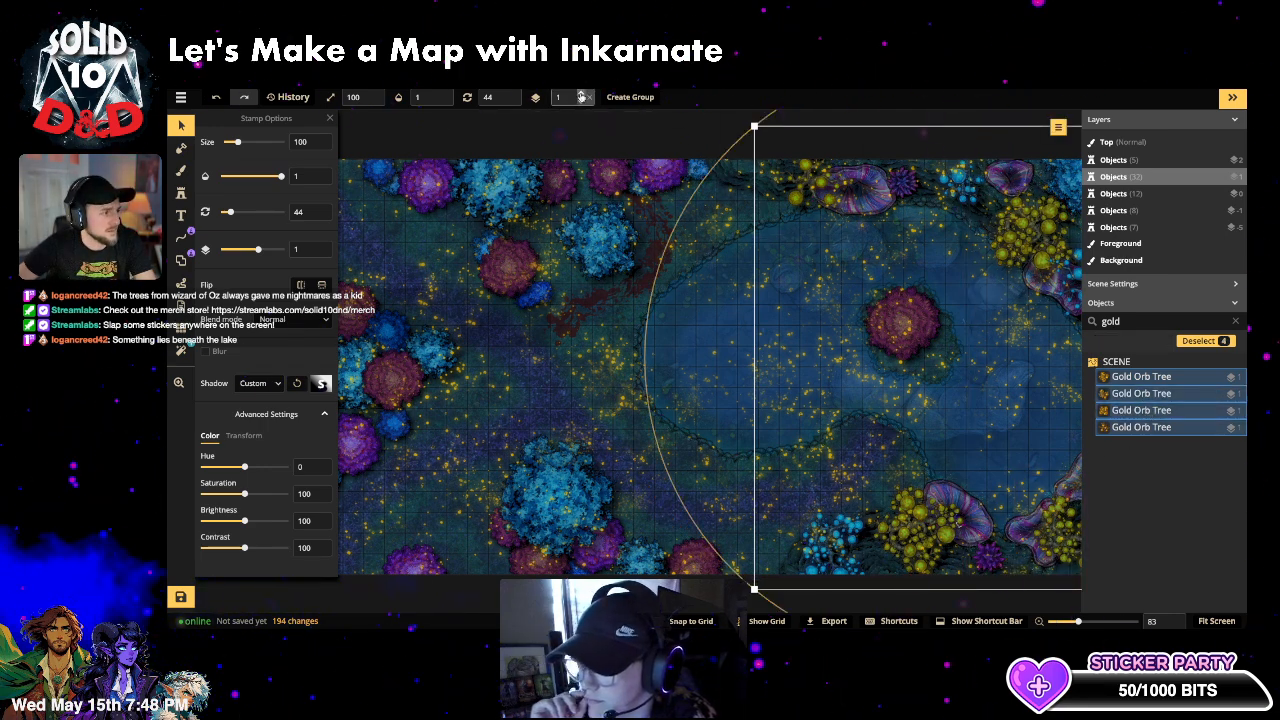
pyautogui.click(581, 94)
pyautogui.click(581, 94)
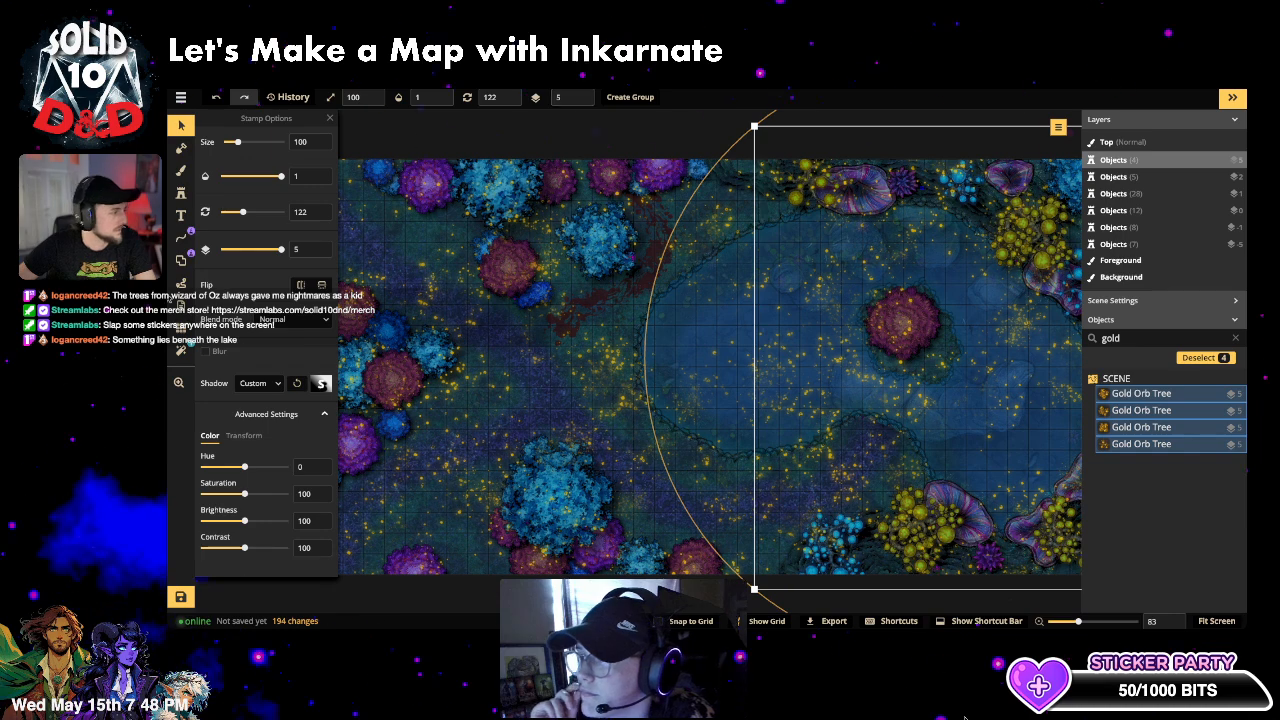
pyautogui.click(182, 350)
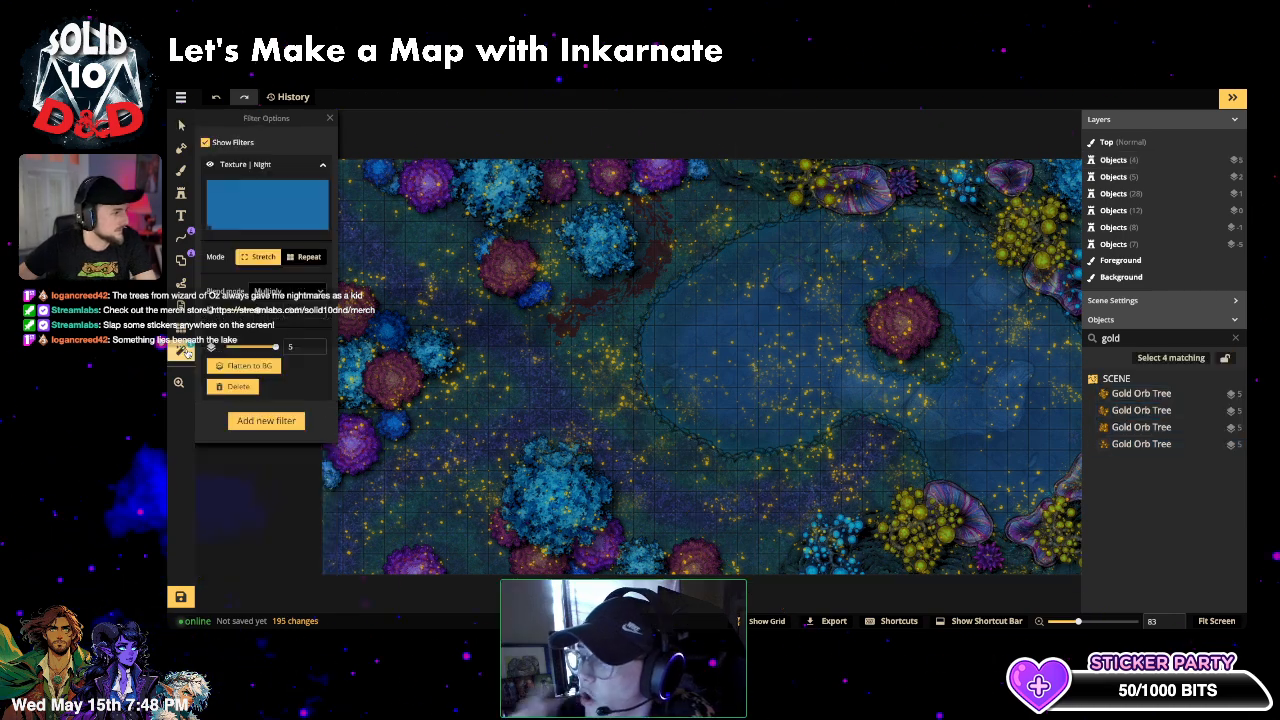
# - Lower the Night filter to layer 4, clear the 'gold' search, and hide the objects list
pyautogui.click(319, 350)
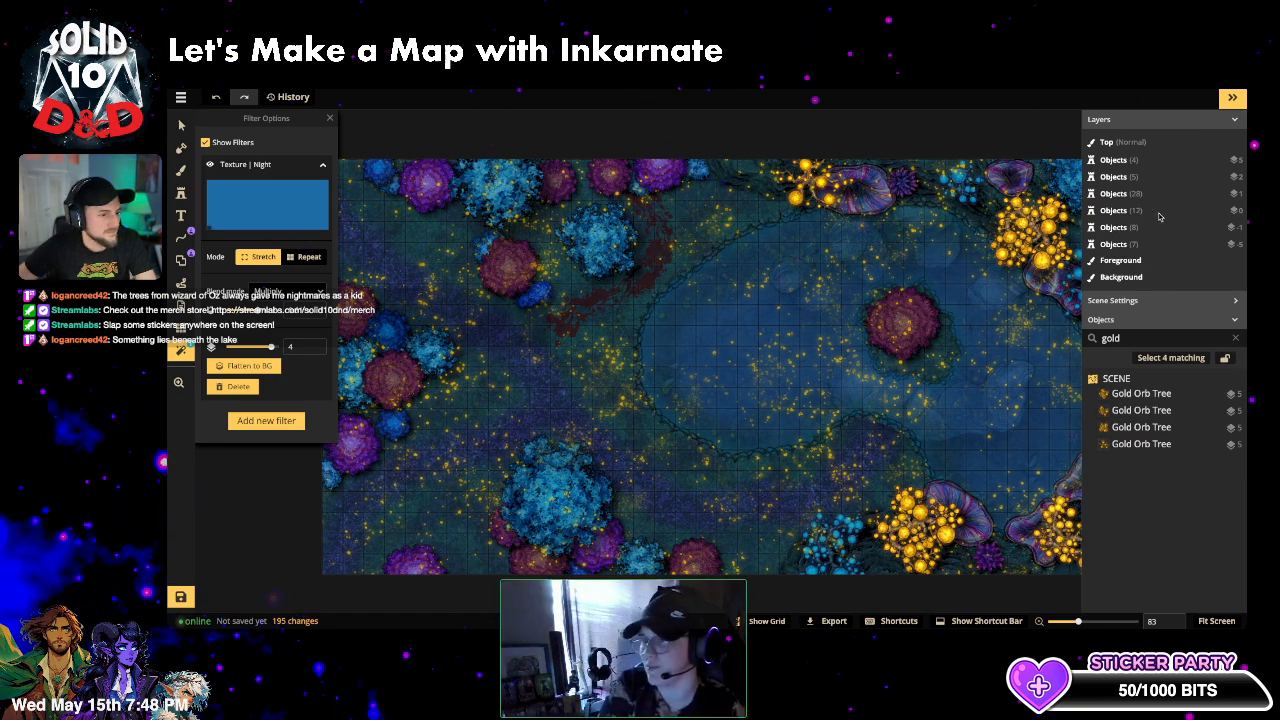
pyautogui.click(1235, 338)
pyautogui.click(1232, 98)
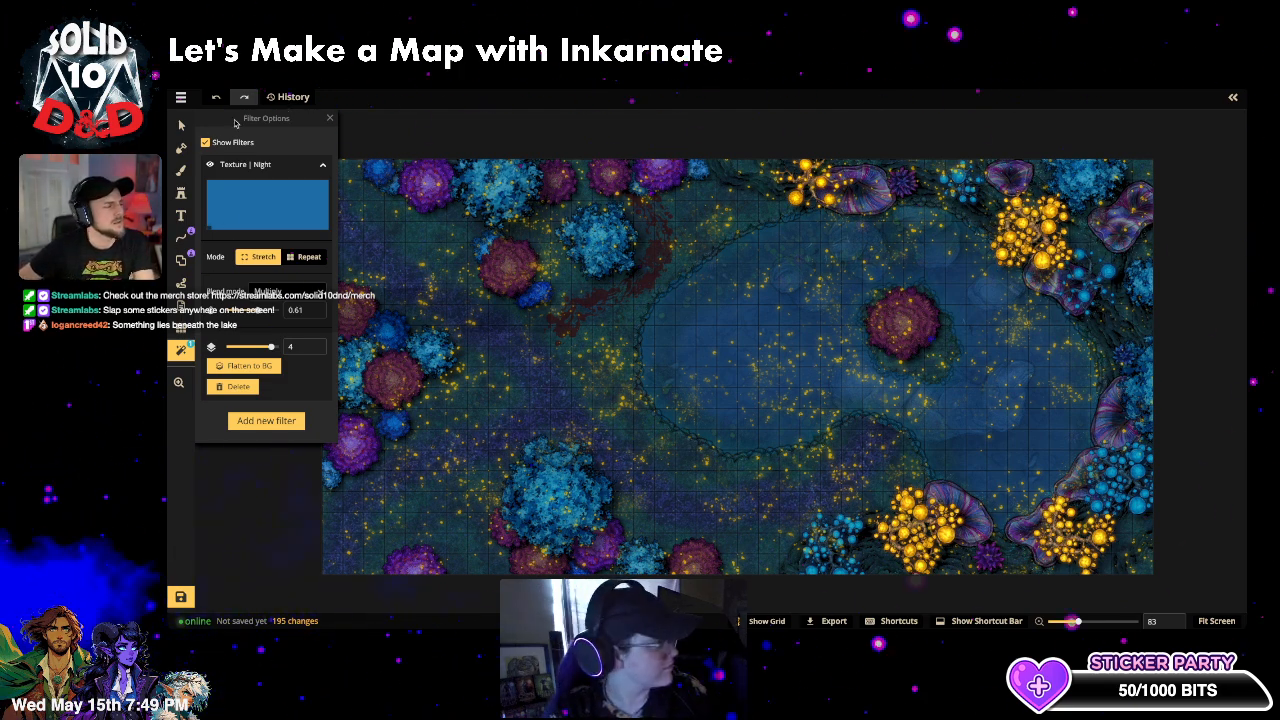
# - Make the large faint stamp over the lake more transparent, at 0.3 opacity
pyautogui.click(181, 128)
pyautogui.click(811, 283)
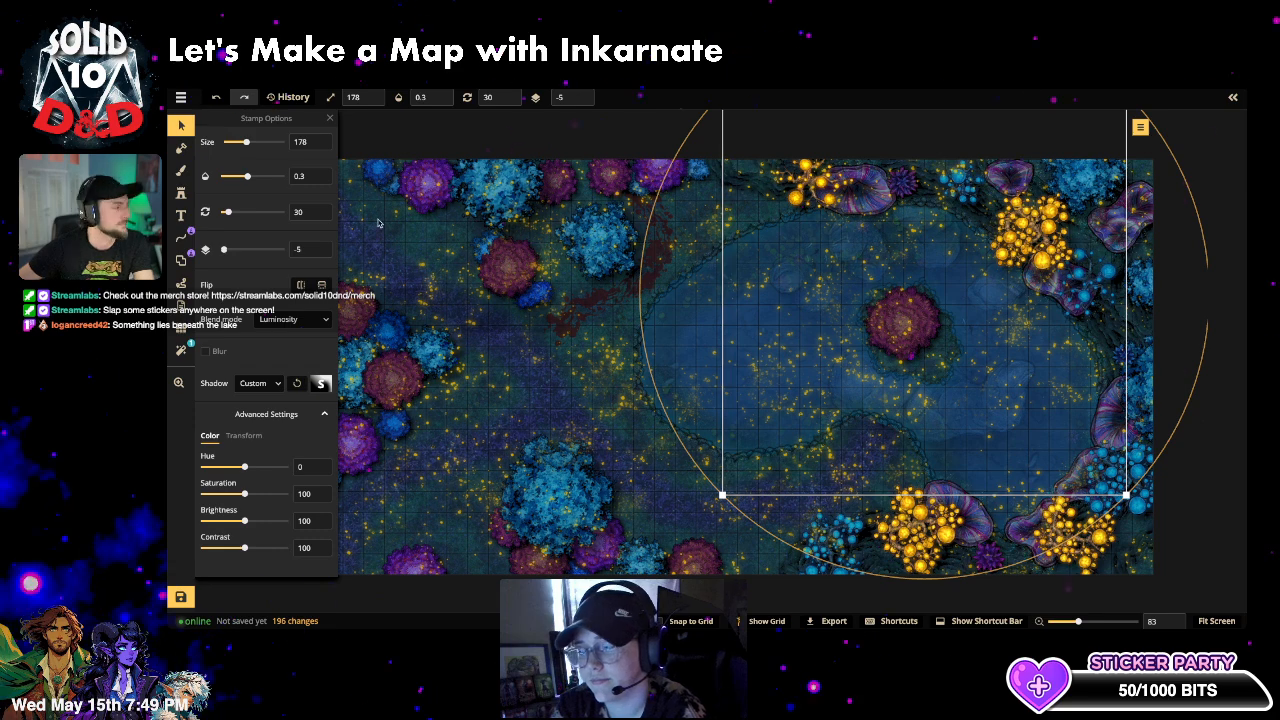
pyautogui.moveTo(246, 177); pyautogui.dragTo(249, 180)
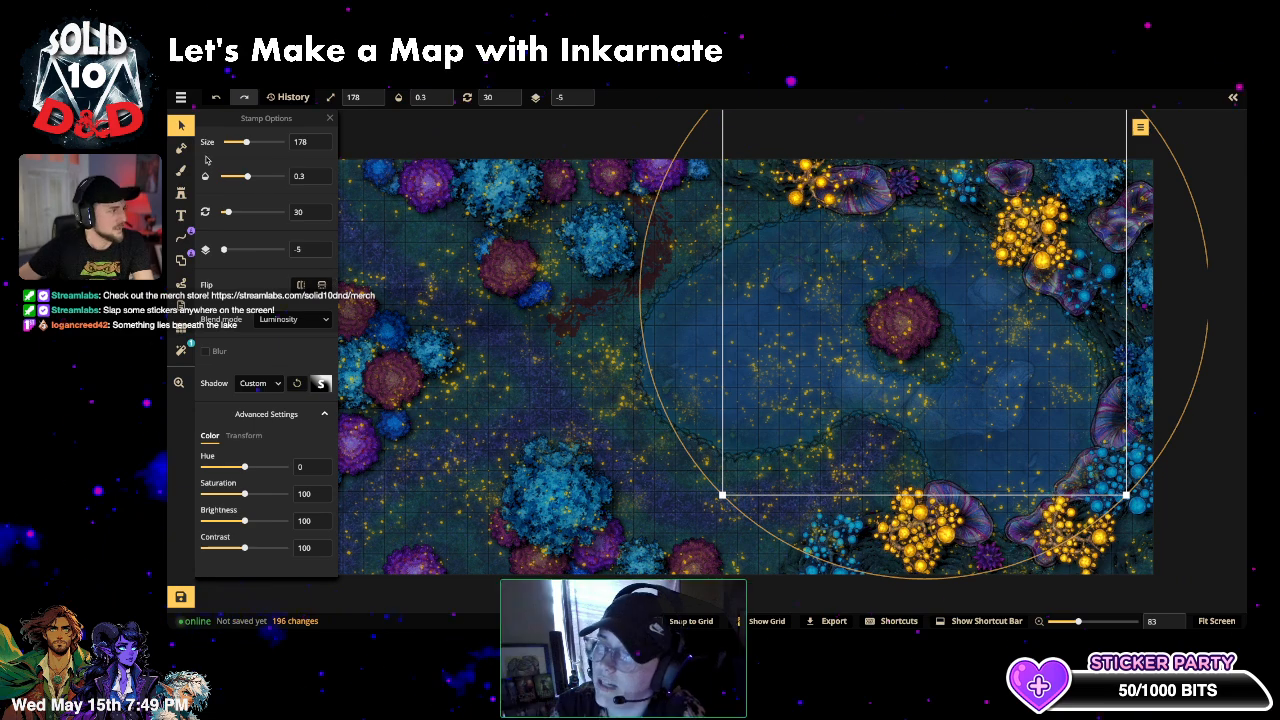
pyautogui.click(181, 215)
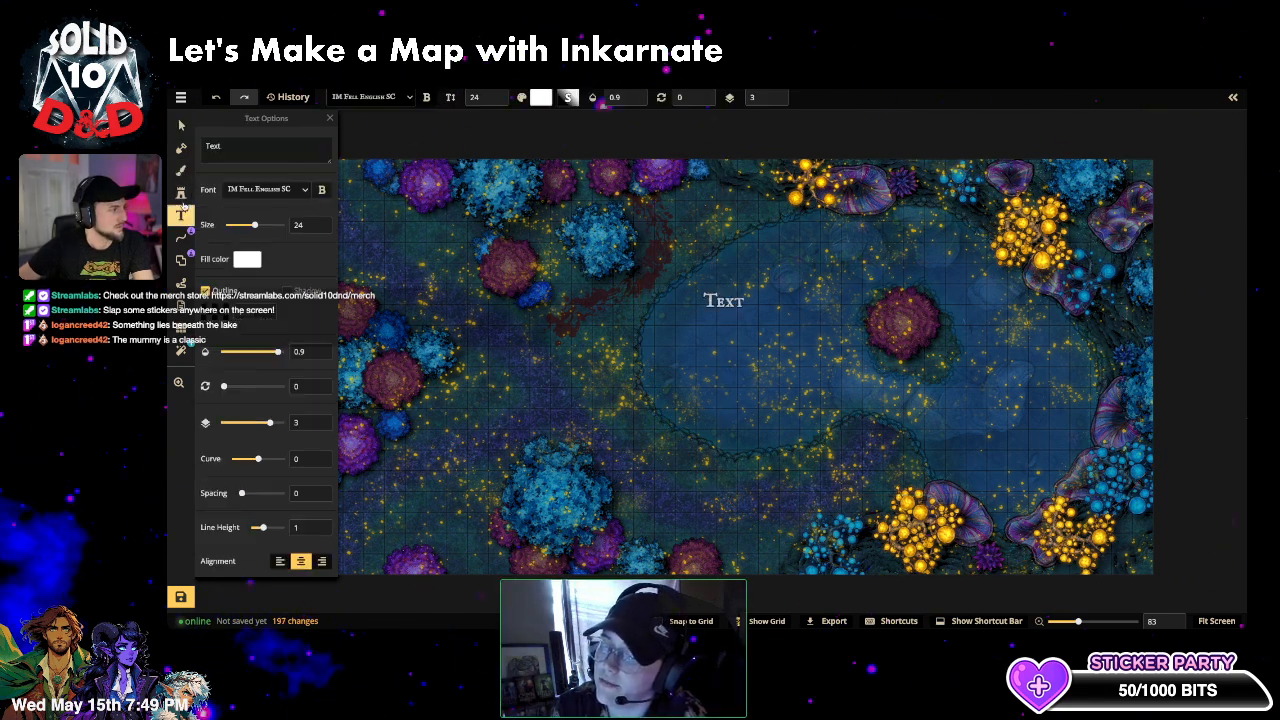
pyautogui.click(181, 194)
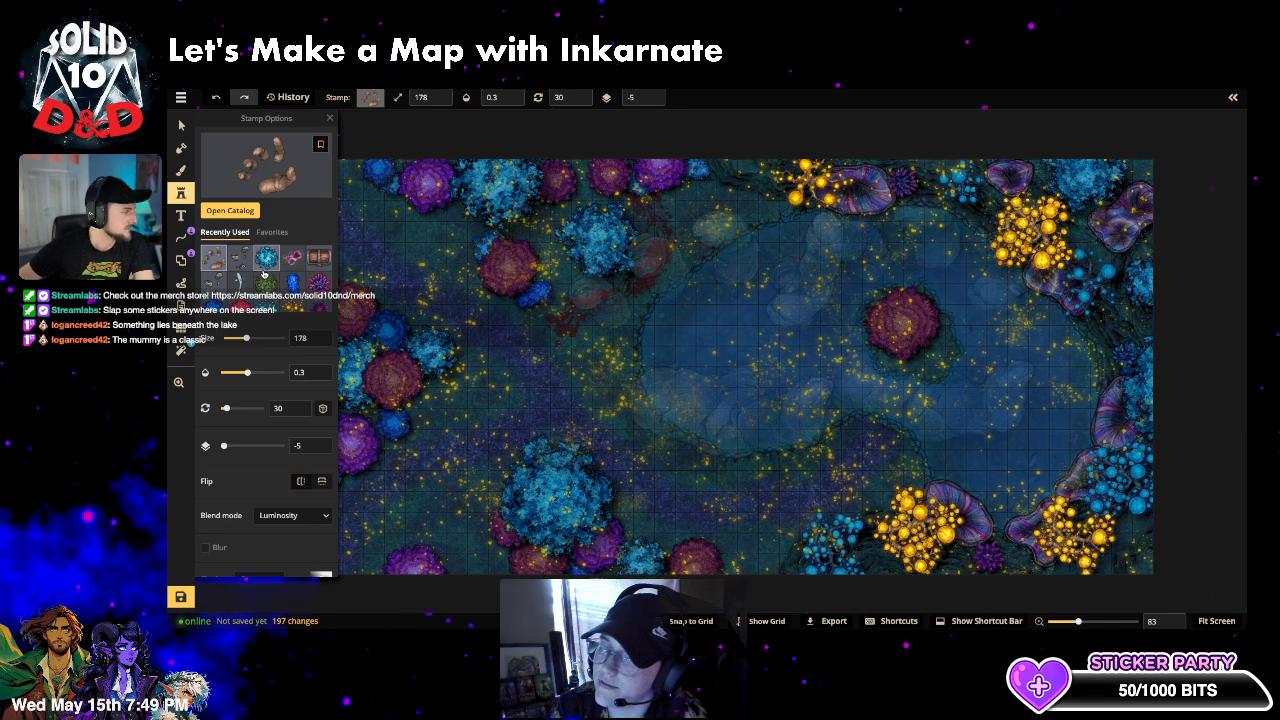
pyautogui.scroll(-1, 266, 275)
# - Search 'orb' in the objects list and select all four Aqua Orb Trees to raise them
pyautogui.click(181, 124)
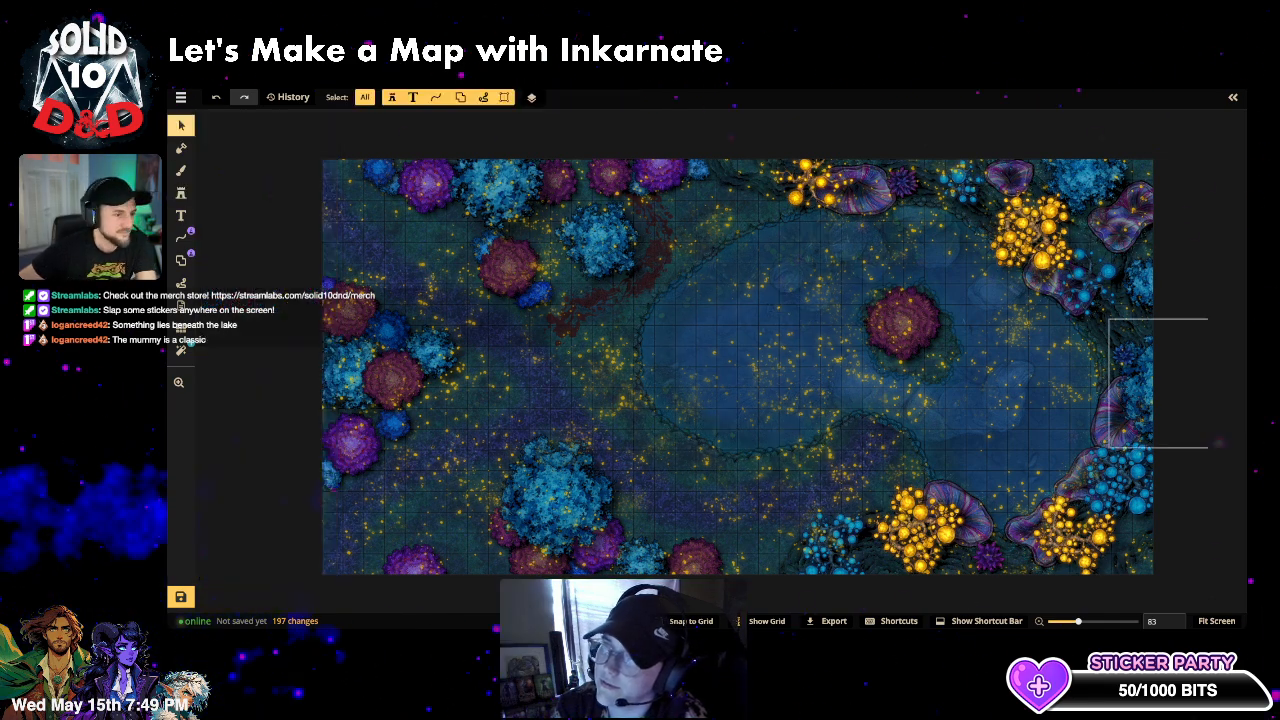
pyautogui.click(1078, 287)
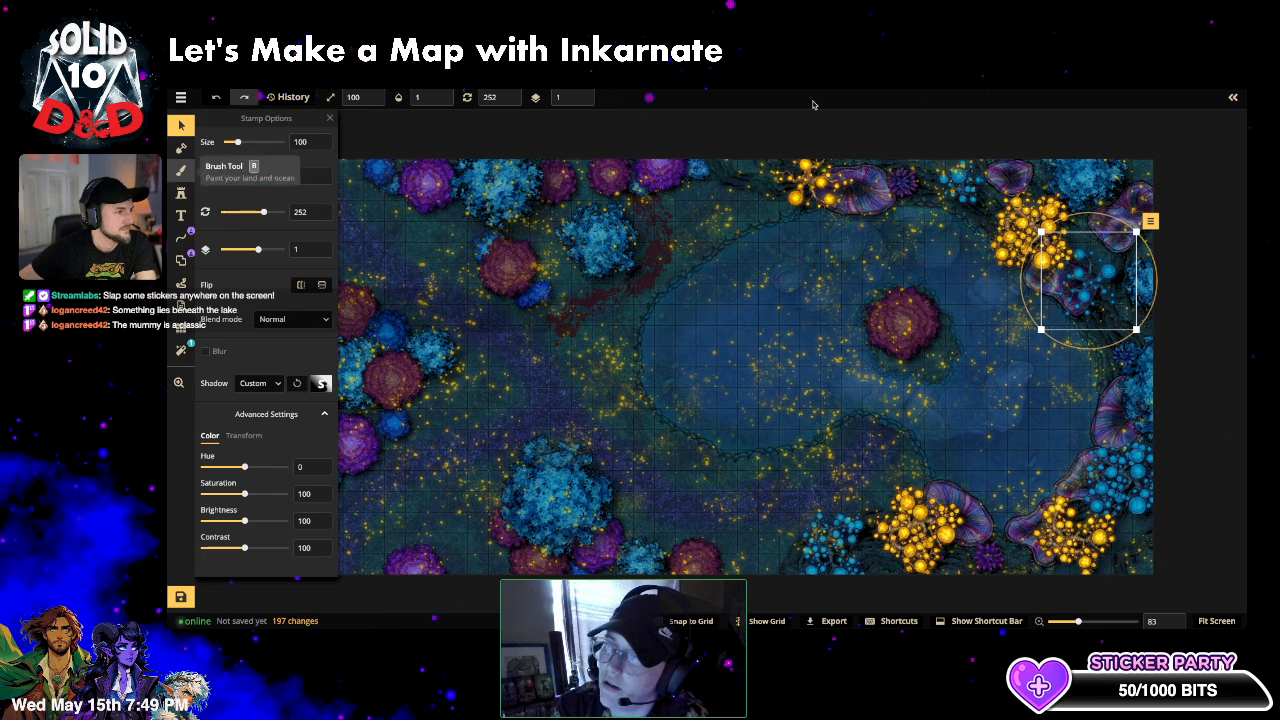
pyautogui.click(1231, 98)
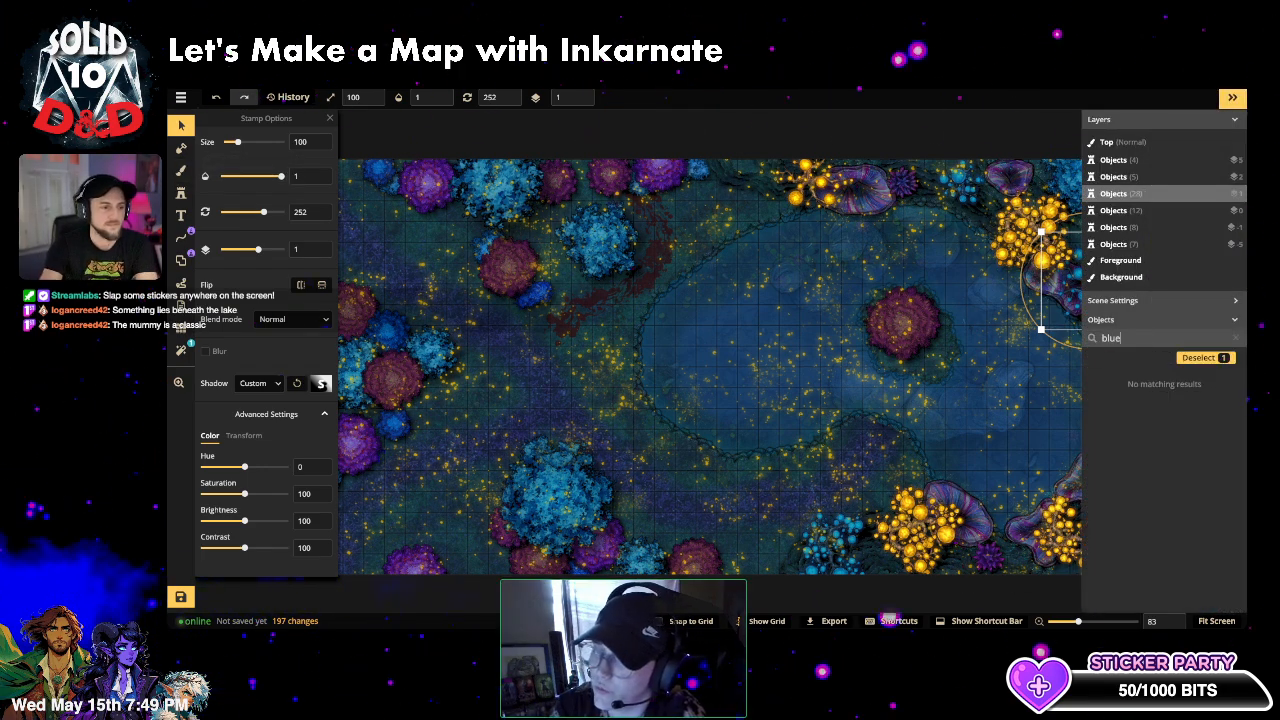
pyautogui.press('BackSpace')
pyautogui.write('orb')
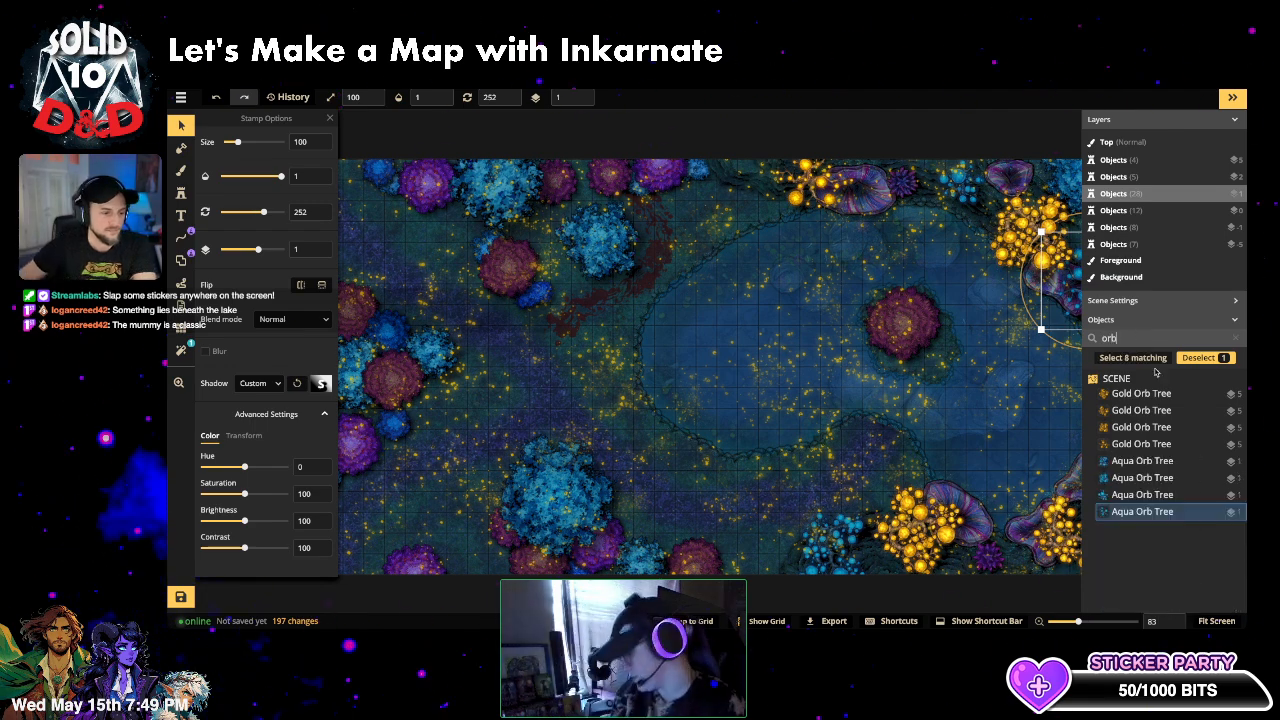
pyautogui.click(1142, 460)
pyautogui.keyDown('shift'); pyautogui.click(1142, 477); pyautogui.keyUp('shift')
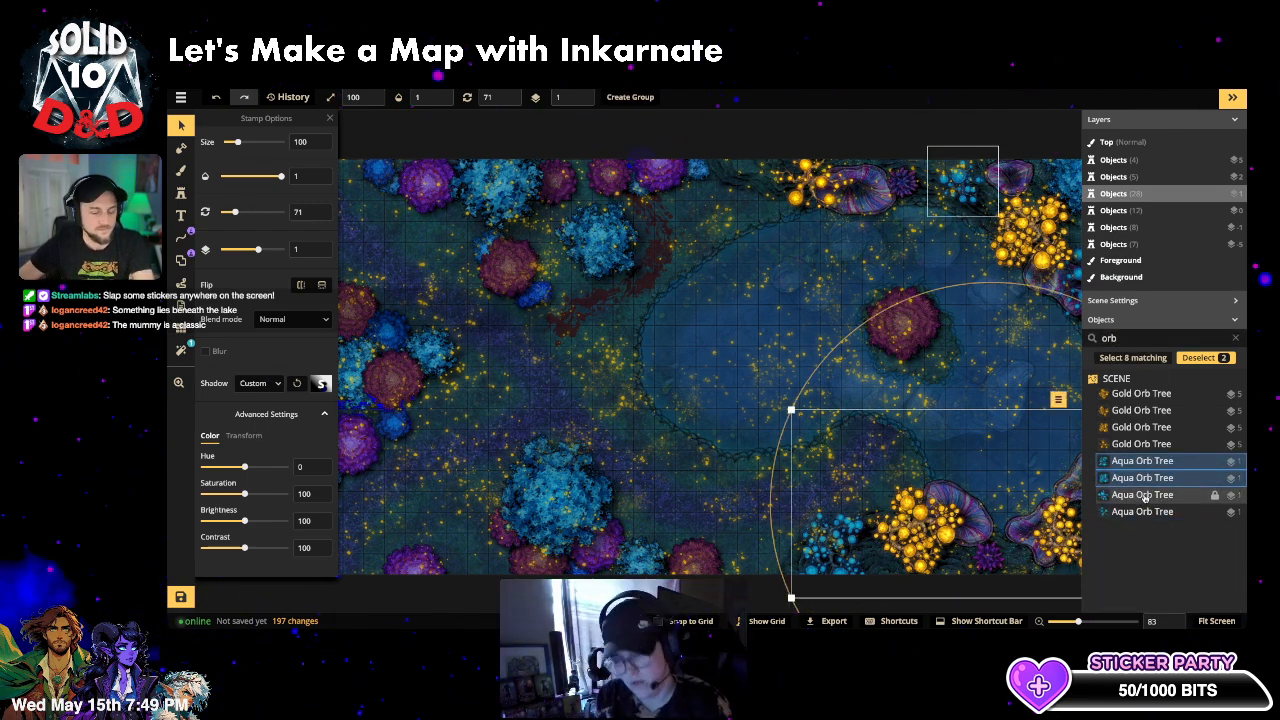
pyautogui.keyDown('shift'); pyautogui.click(1150, 512); pyautogui.keyUp('shift')
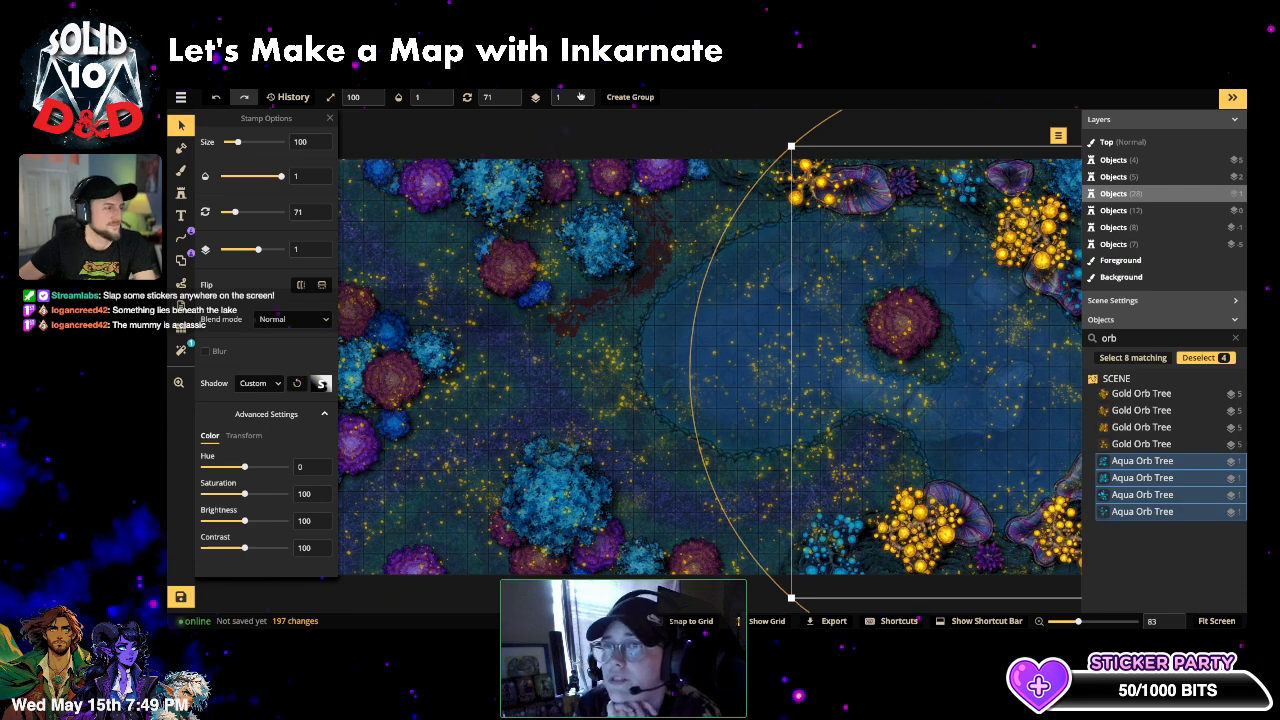
pyautogui.scroll(4, 581, 97)
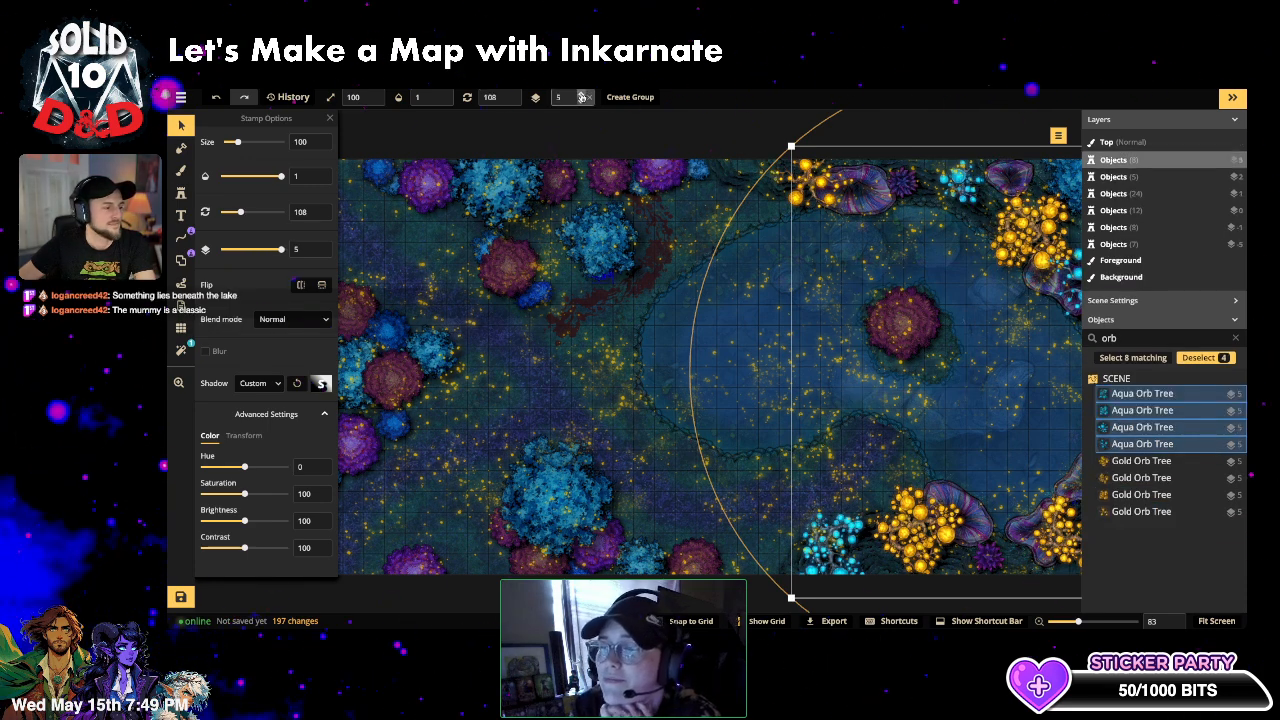
pyautogui.press('Escape')
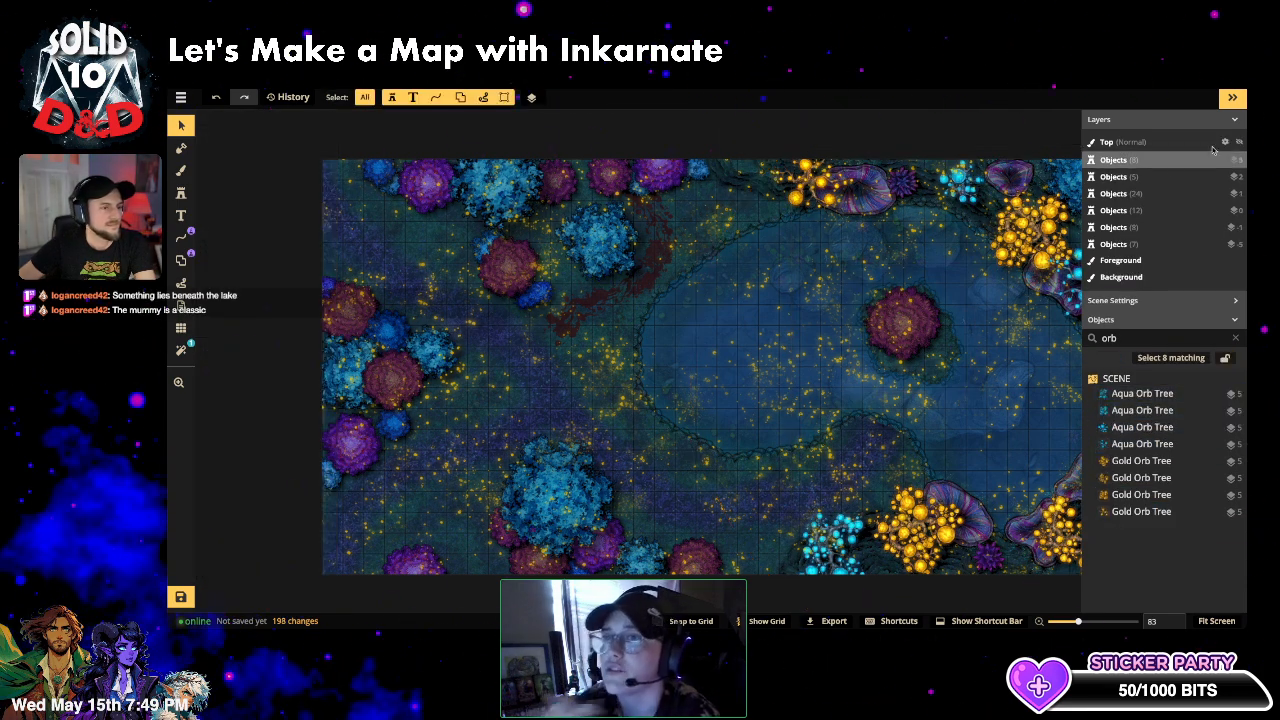
pyautogui.click(1233, 98)
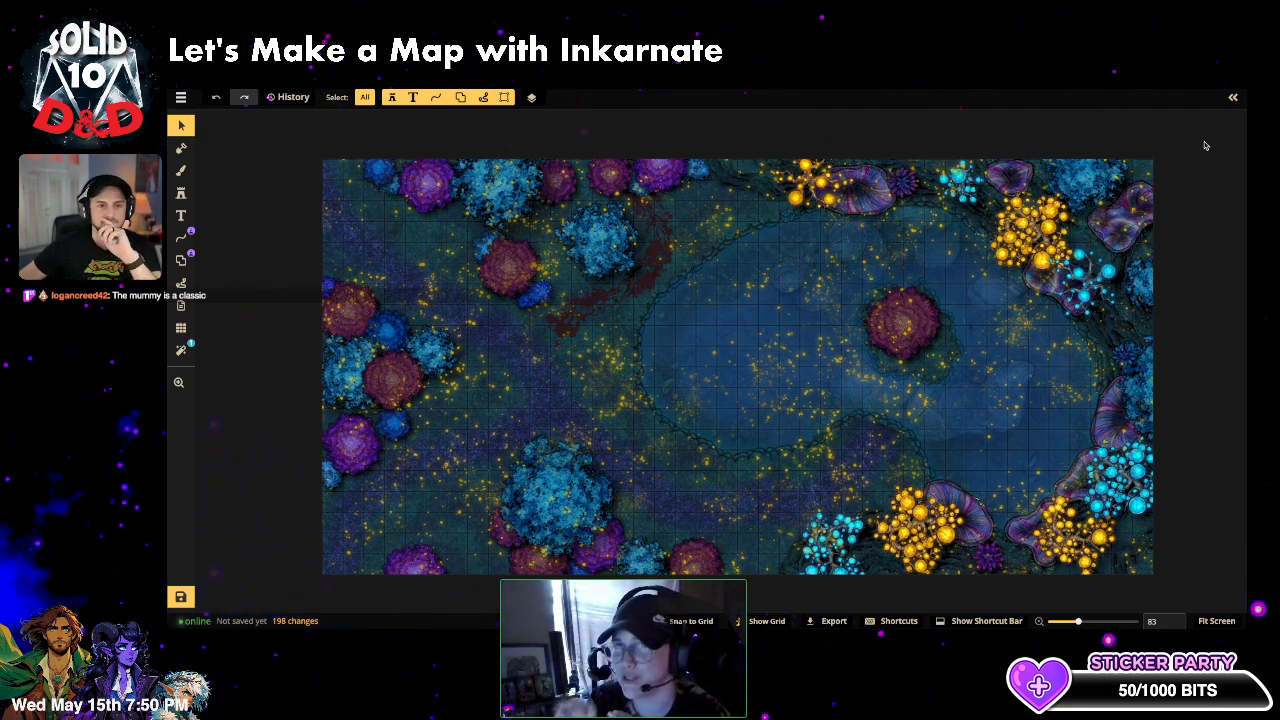
pyautogui.click(1147, 235)
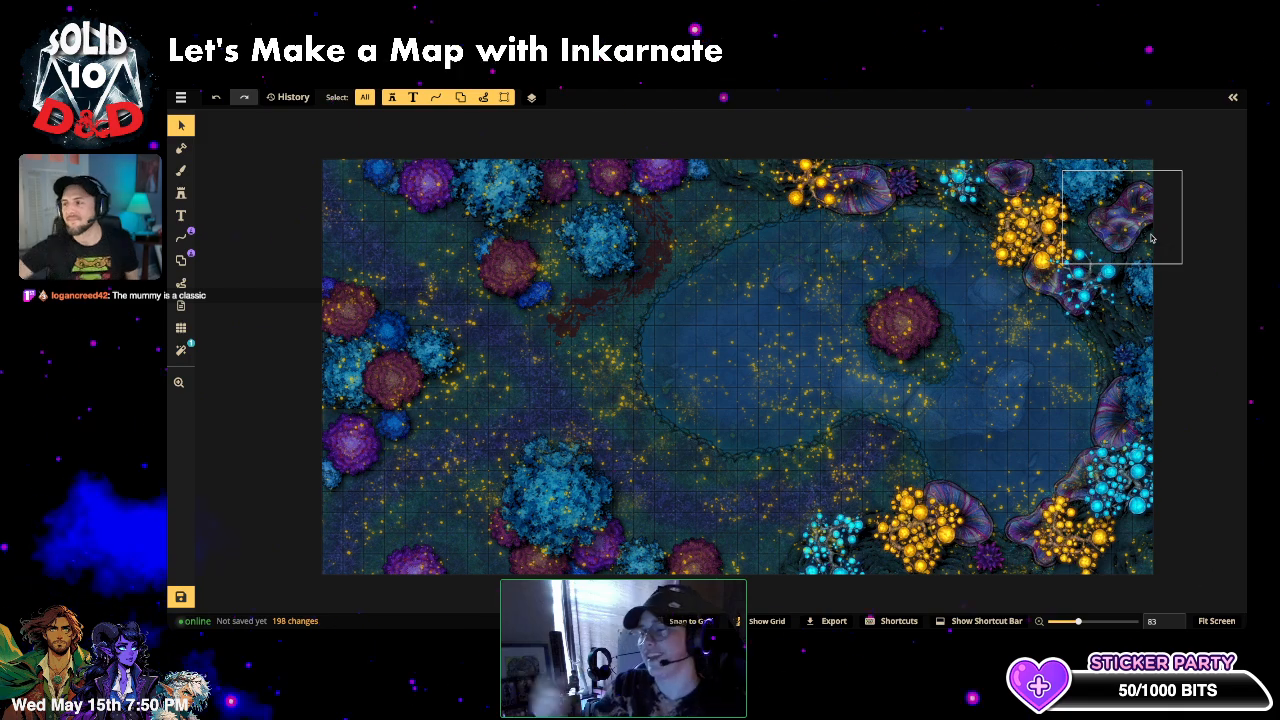
pyautogui.click(1195, 176)
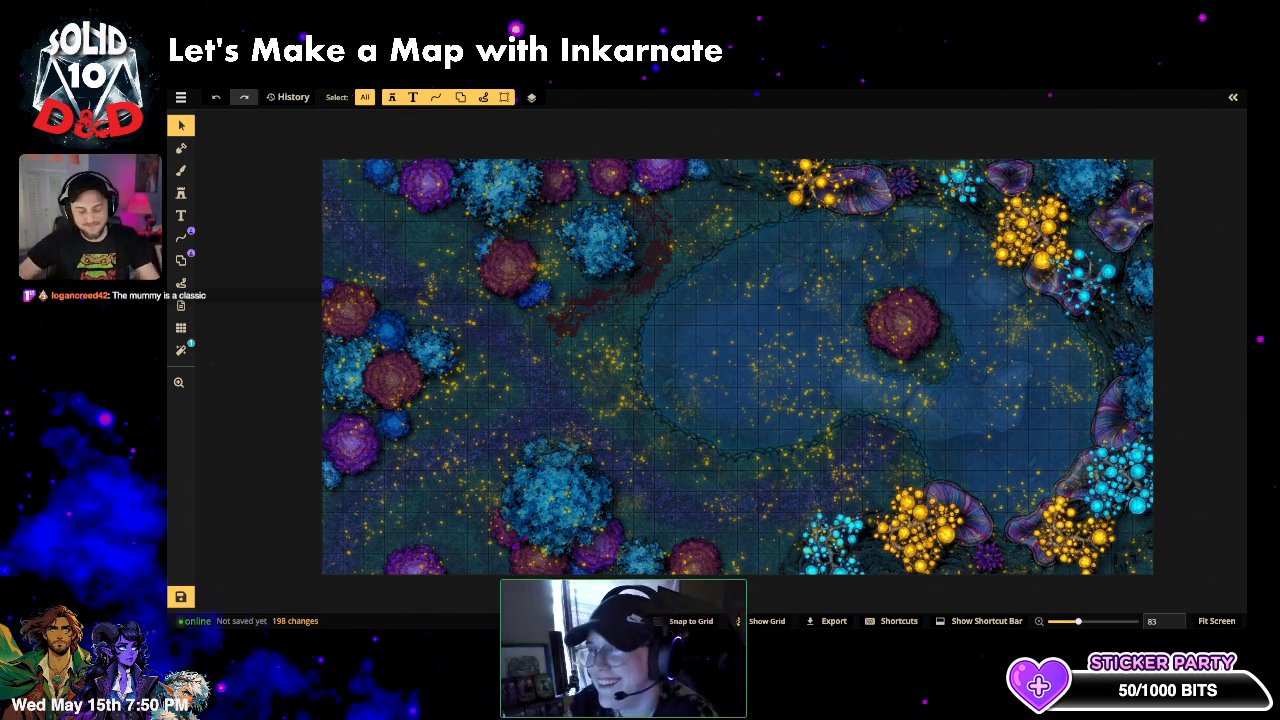
pyautogui.scroll(-1, 638, 425)
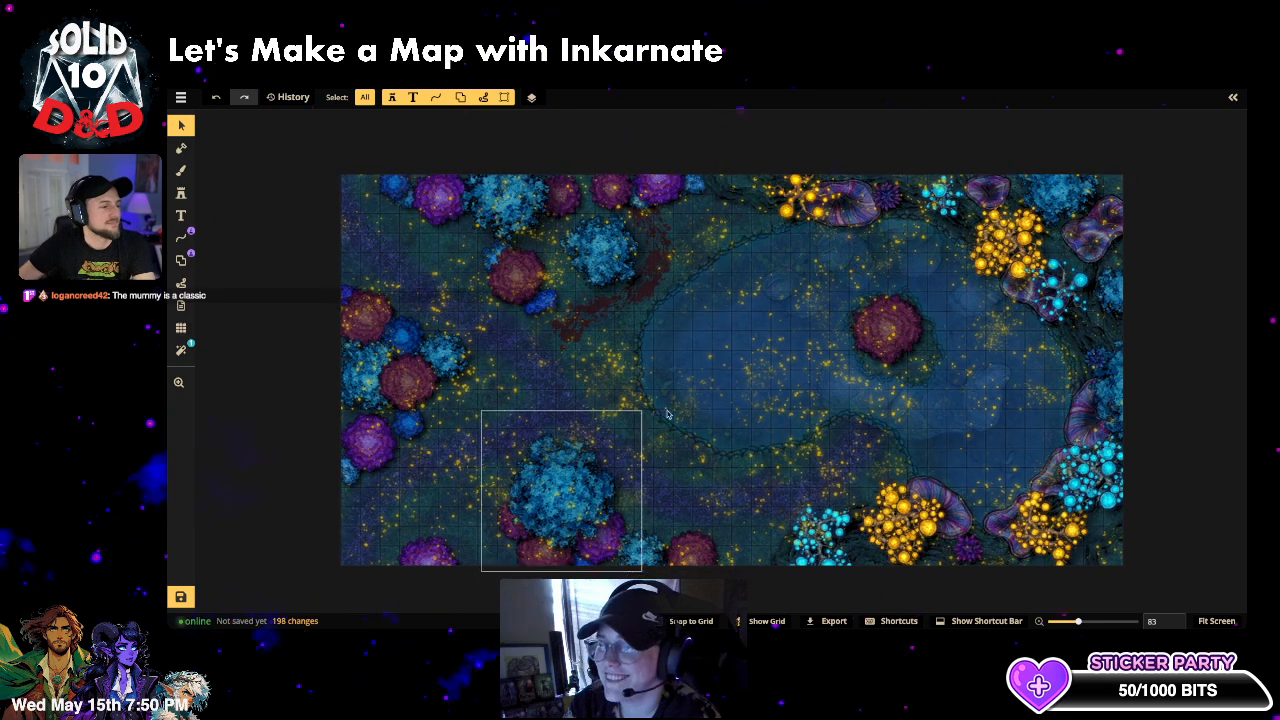
# - Lock and unlock the large lake overlay stamp, then switch to placing stamps
pyautogui.click(920, 408)
pyautogui.press('l')
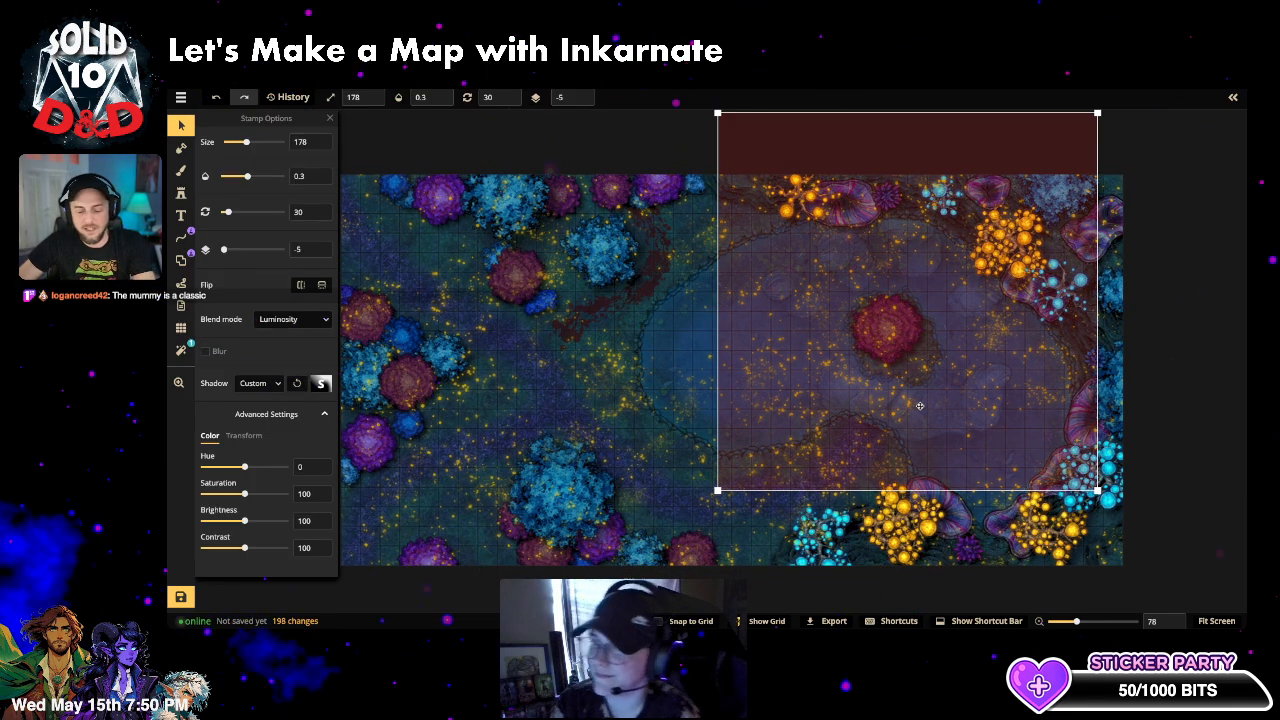
pyautogui.click(1223, 212)
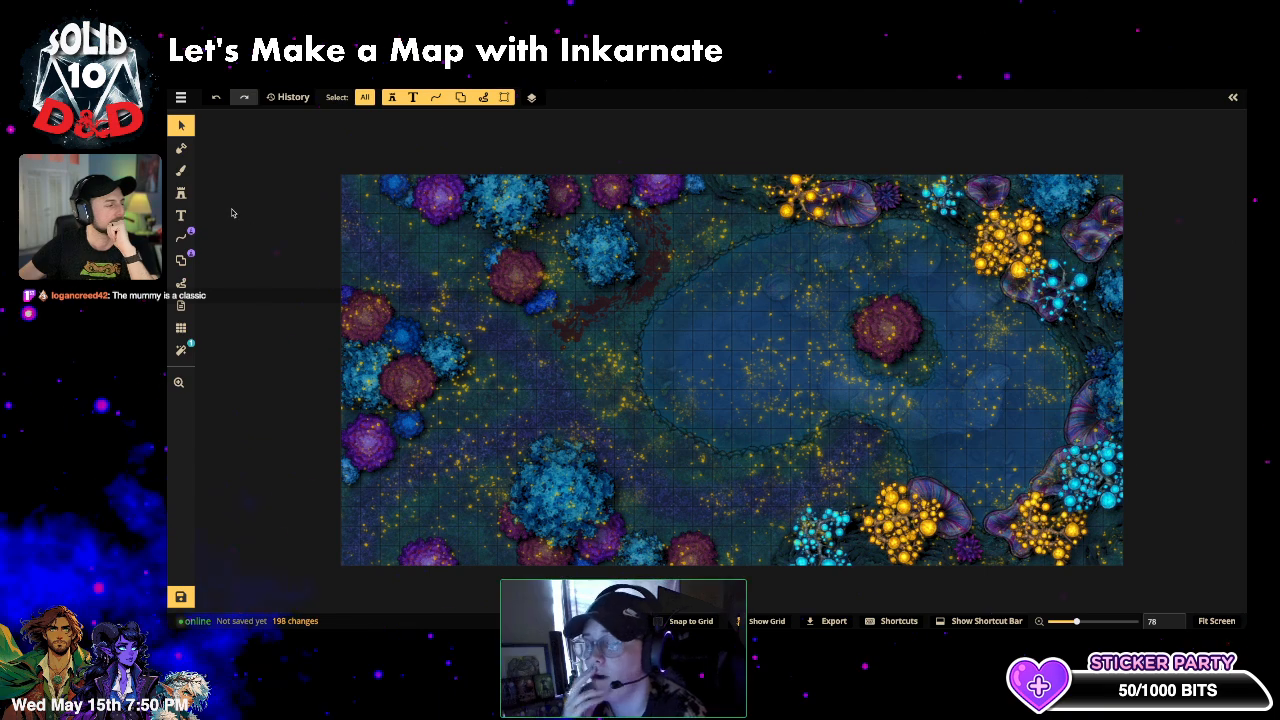
pyautogui.click(184, 193)
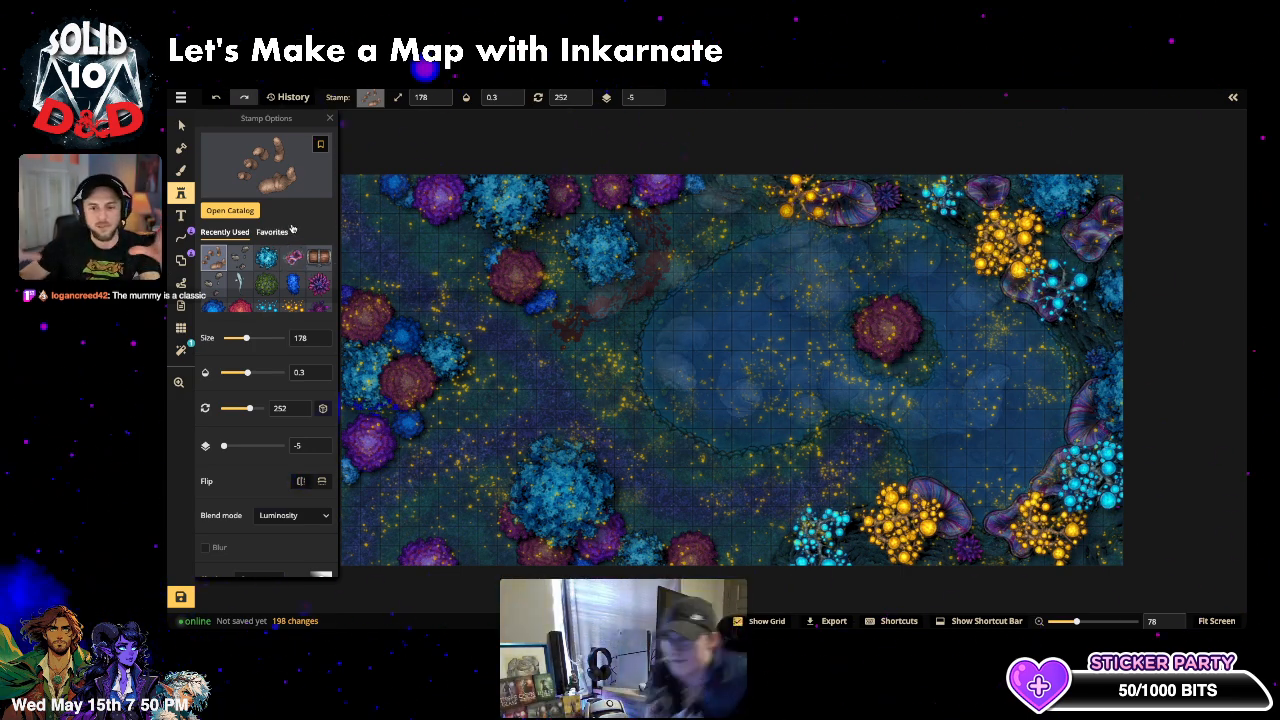
pyautogui.click(251, 167)
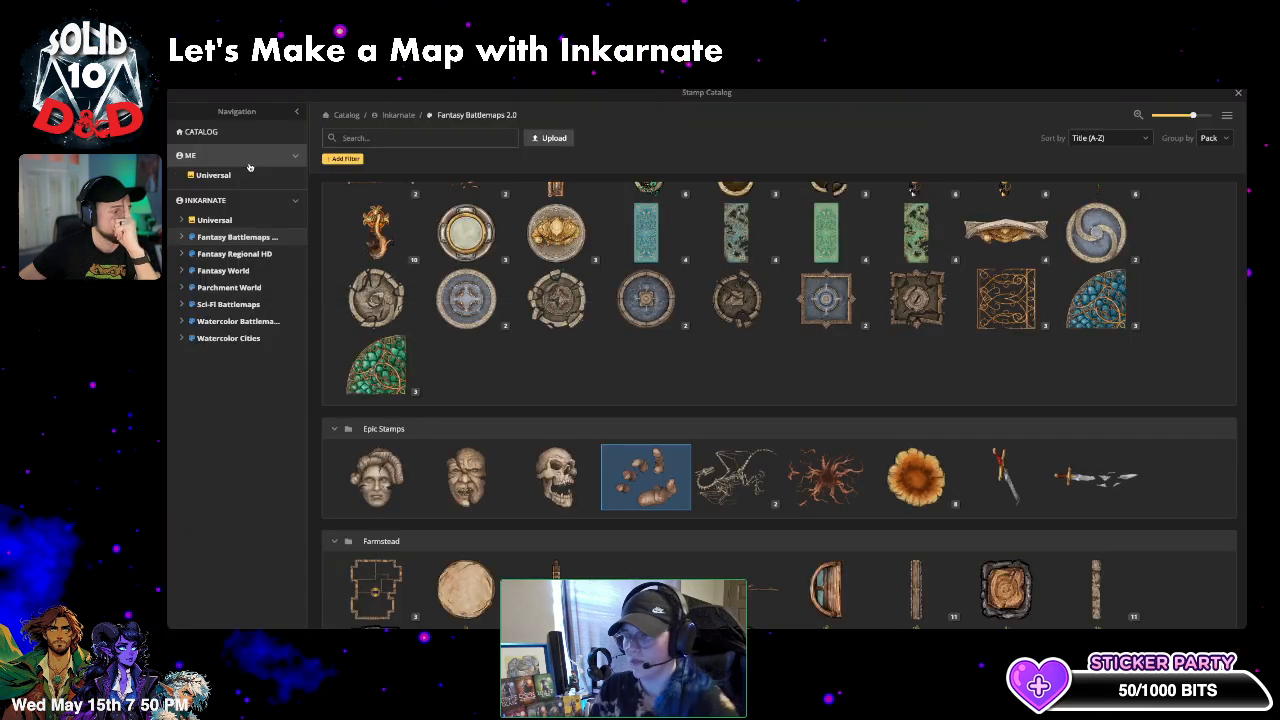
pyautogui.scroll(-3, 390, 245)
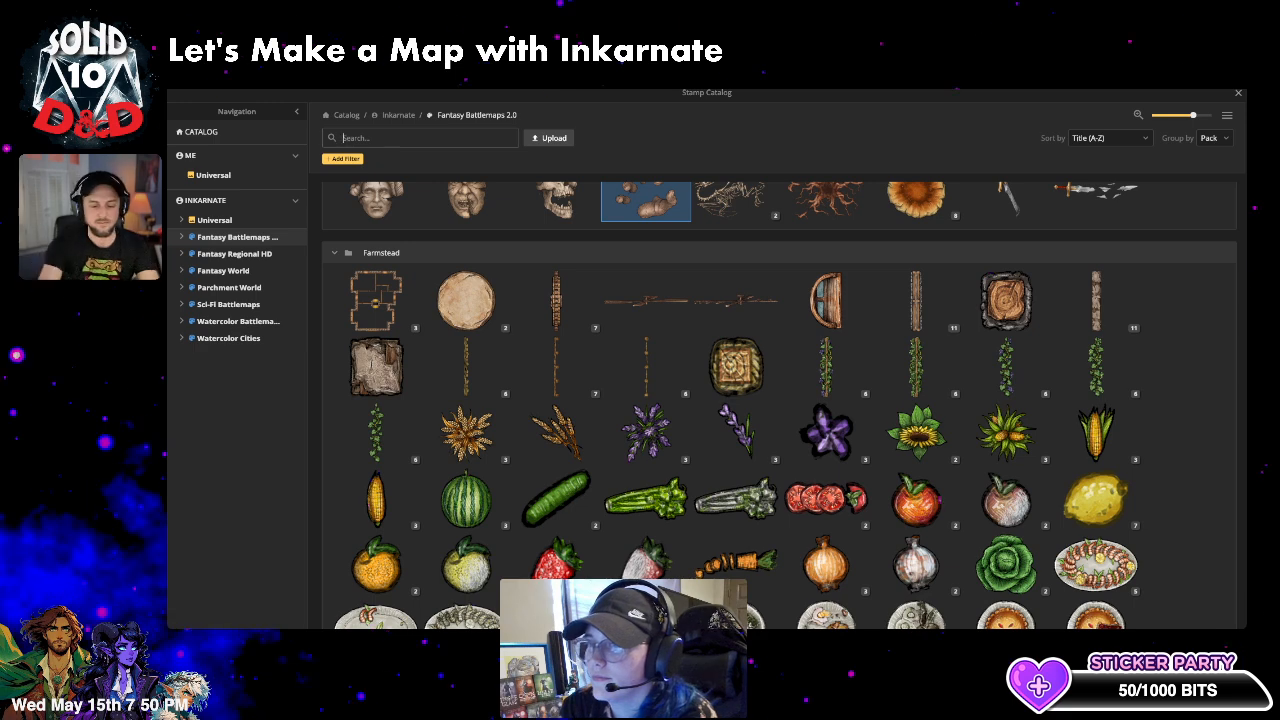
pyautogui.write('altar')
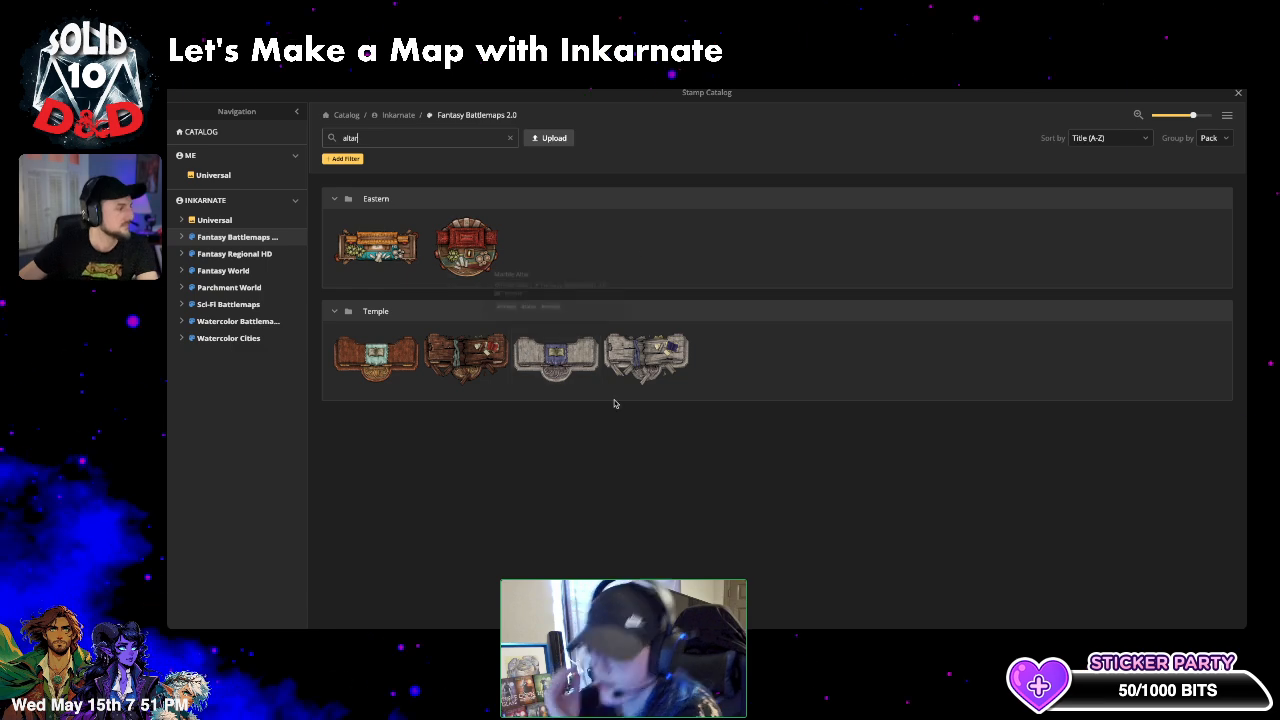
pyautogui.doubleClick(406, 139)
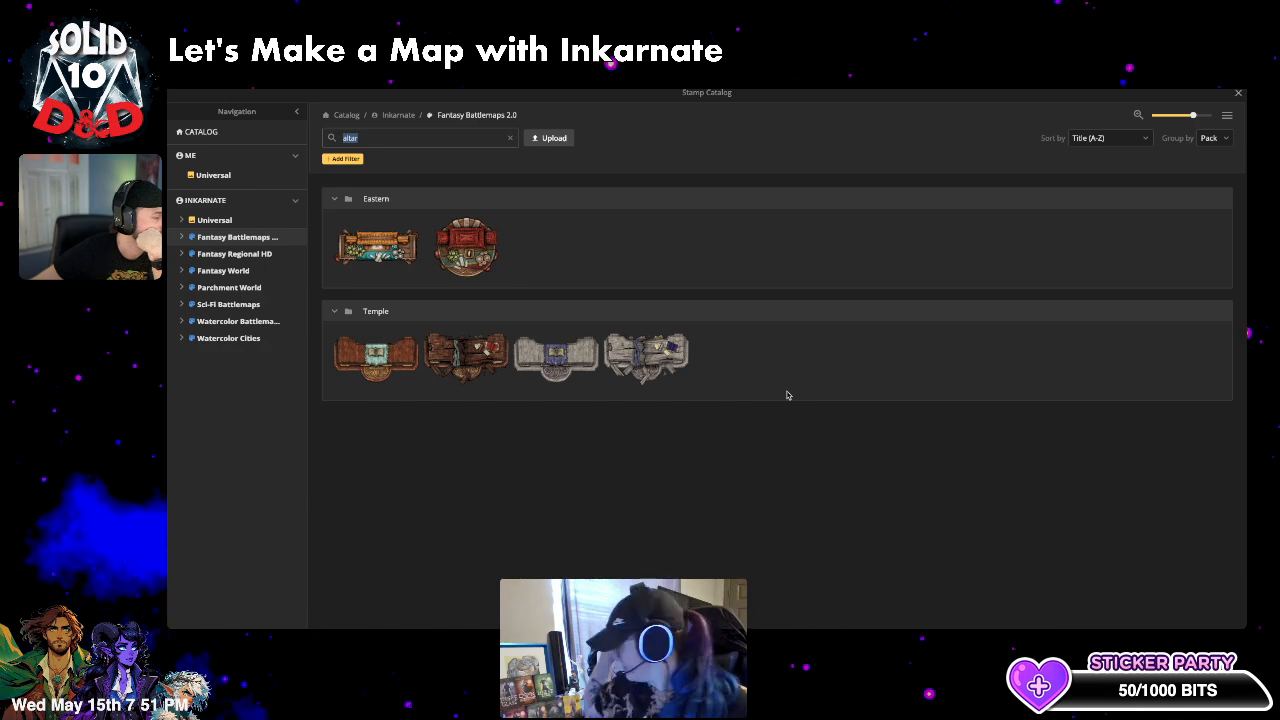
pyautogui.click(508, 137)
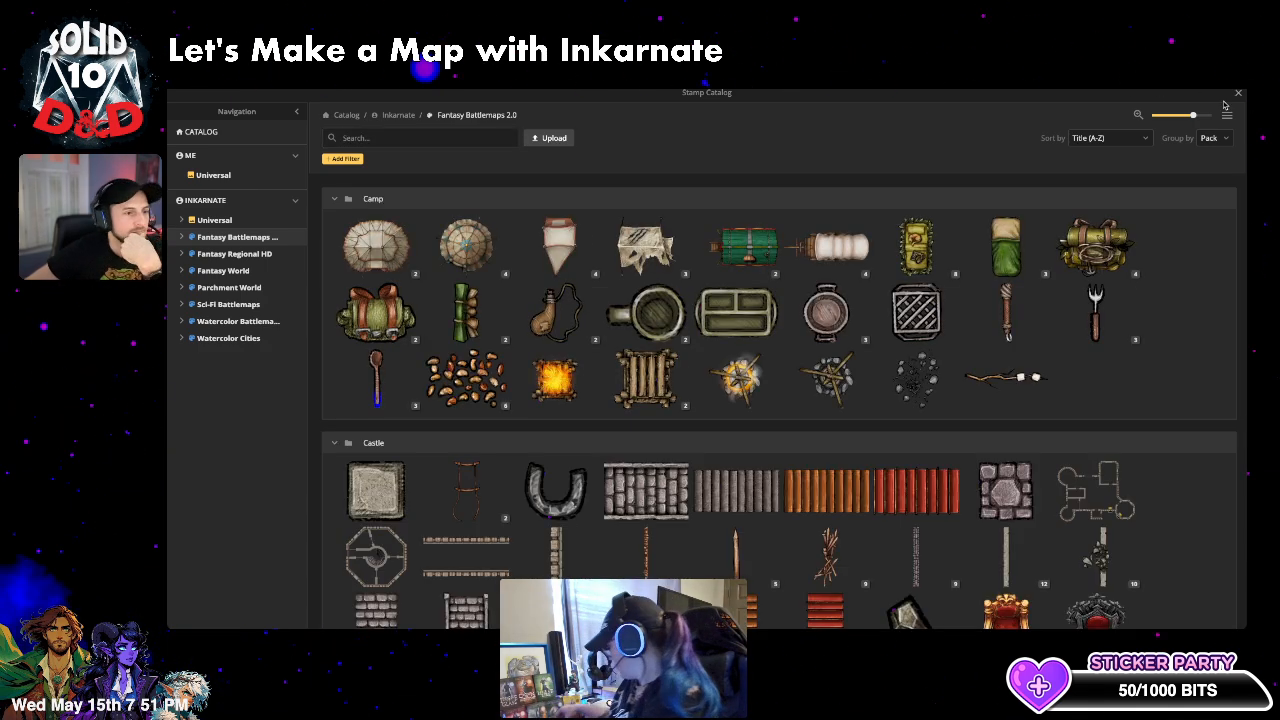
pyautogui.click(1237, 93)
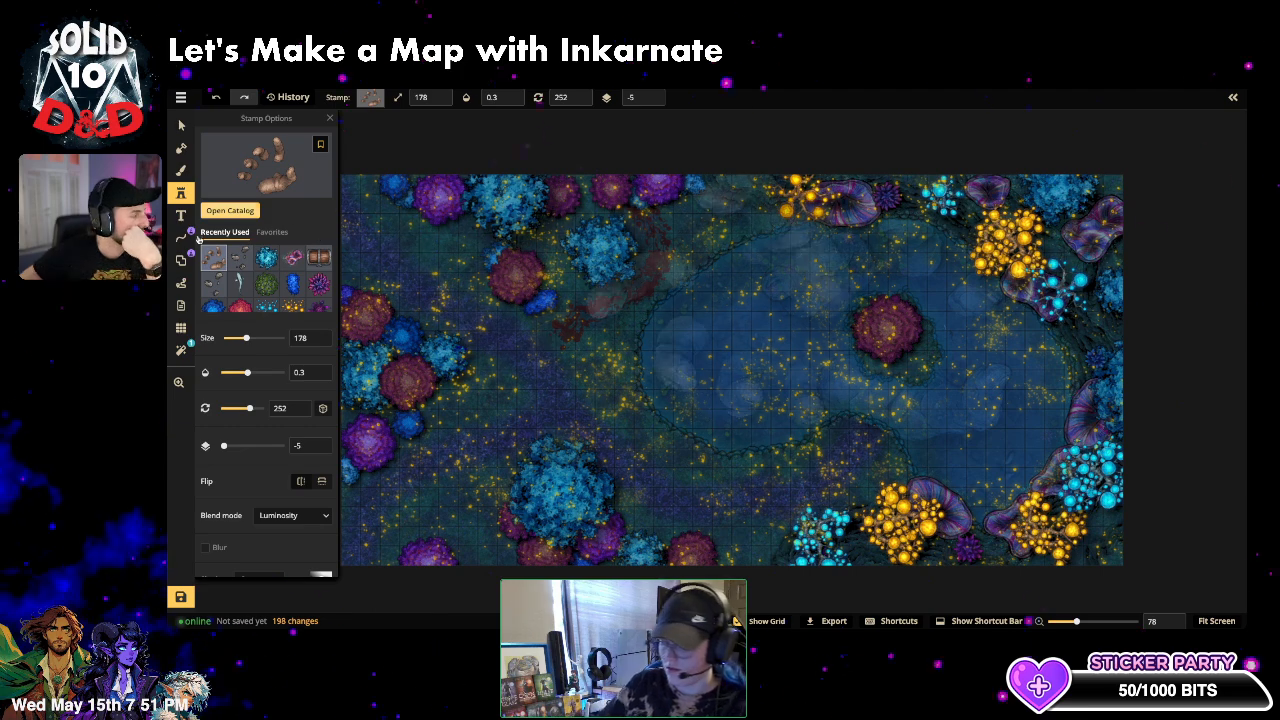
# - Switch to freehand Line drawing and pick the green Forest vine path via a 'vines' catalog search
pyautogui.click(186, 238)
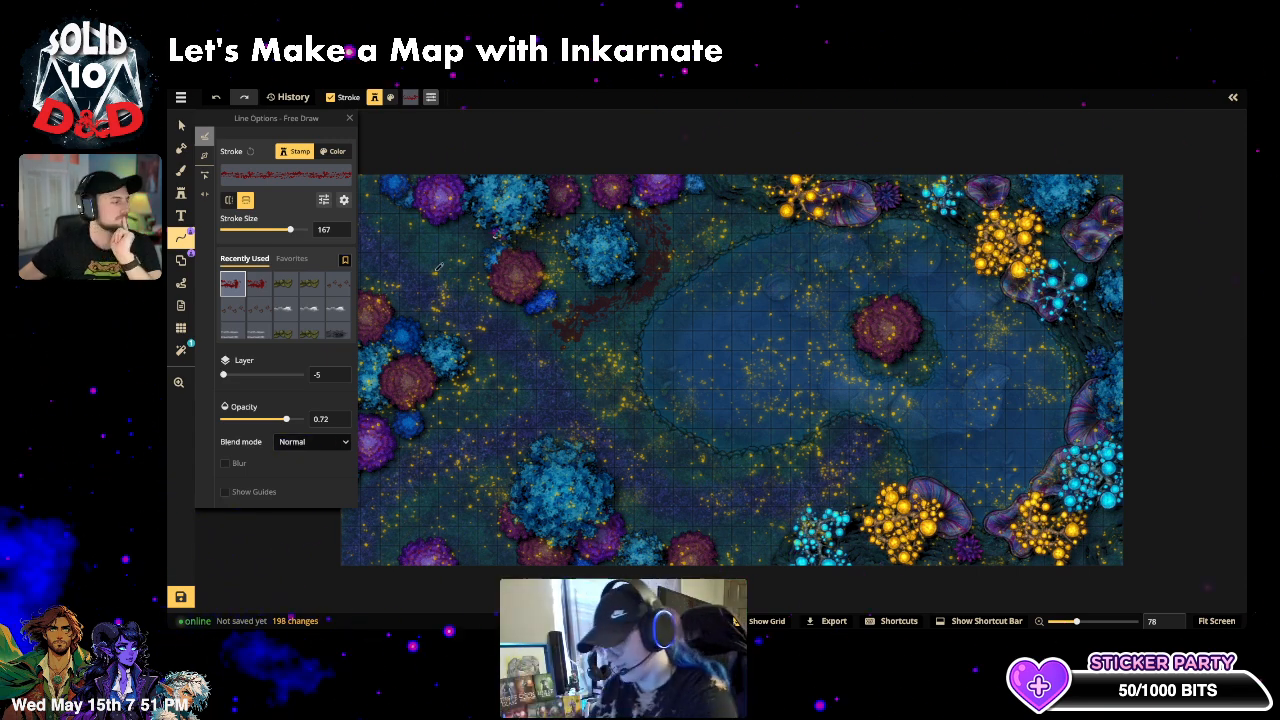
pyautogui.click(285, 175)
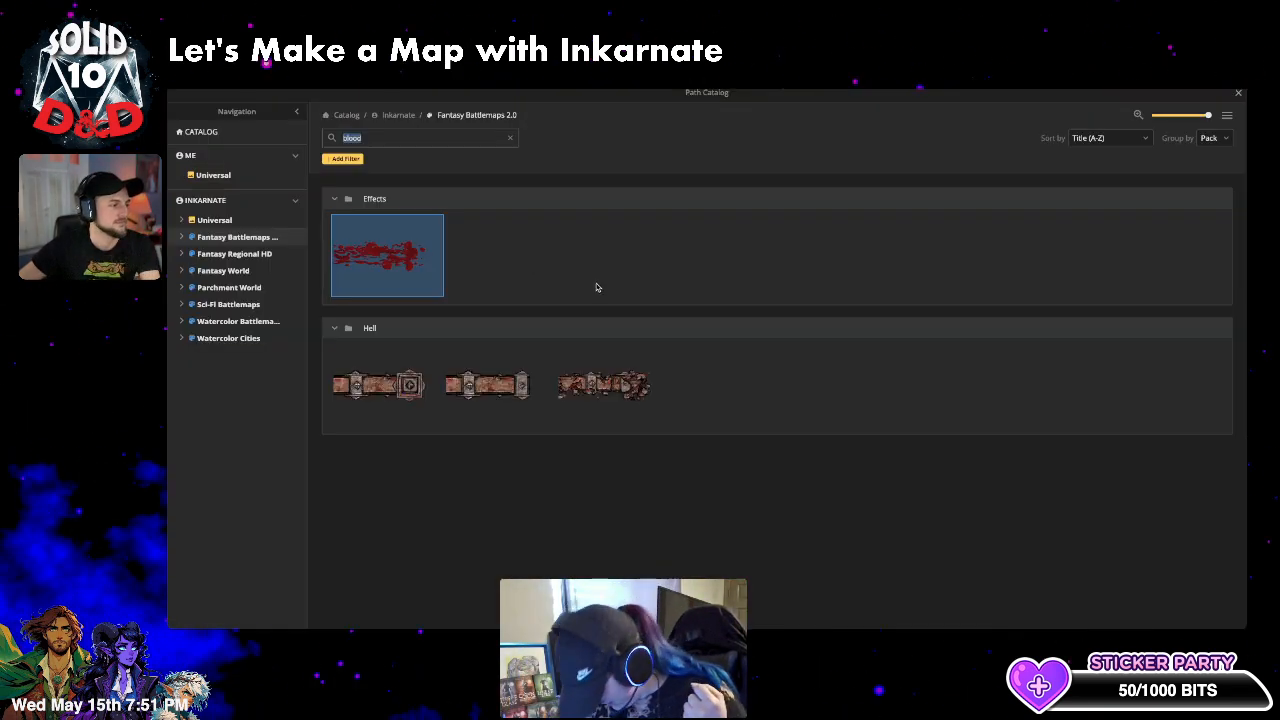
pyautogui.click(507, 137)
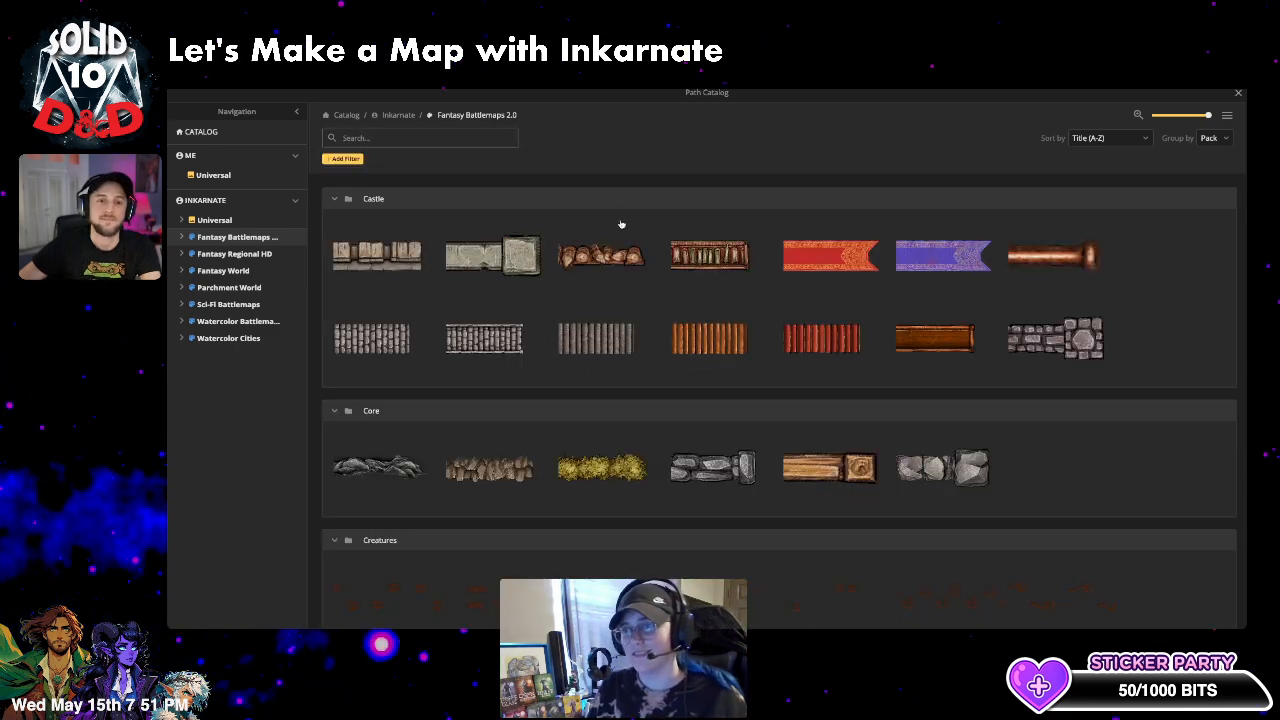
pyautogui.scroll(-2, 998, 400)
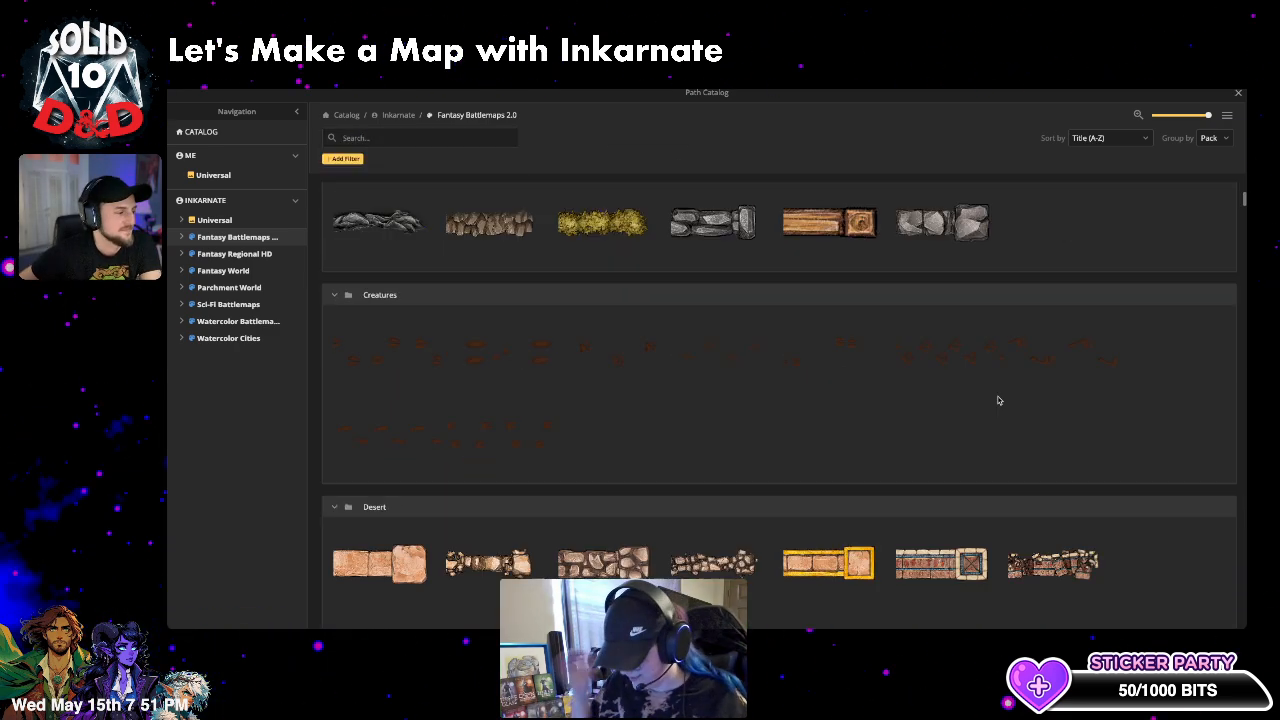
pyautogui.scroll(-2, 620, 283)
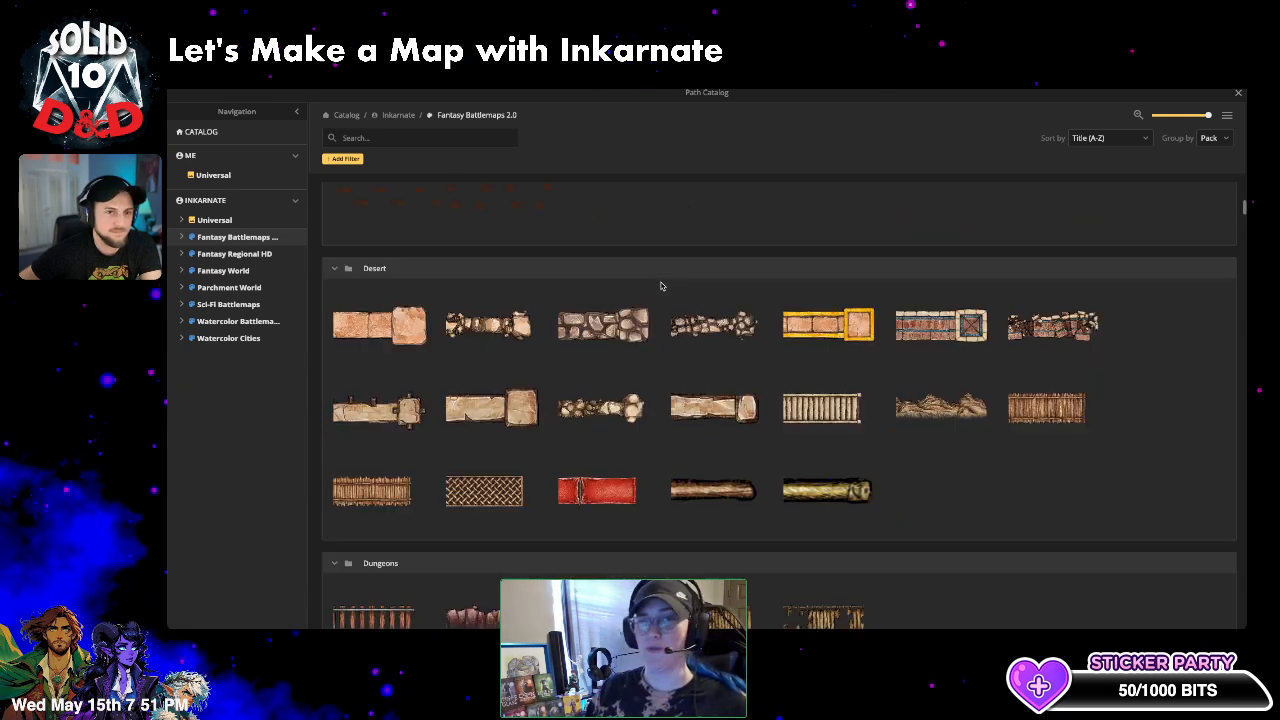
pyautogui.scroll(-3, 985, 438)
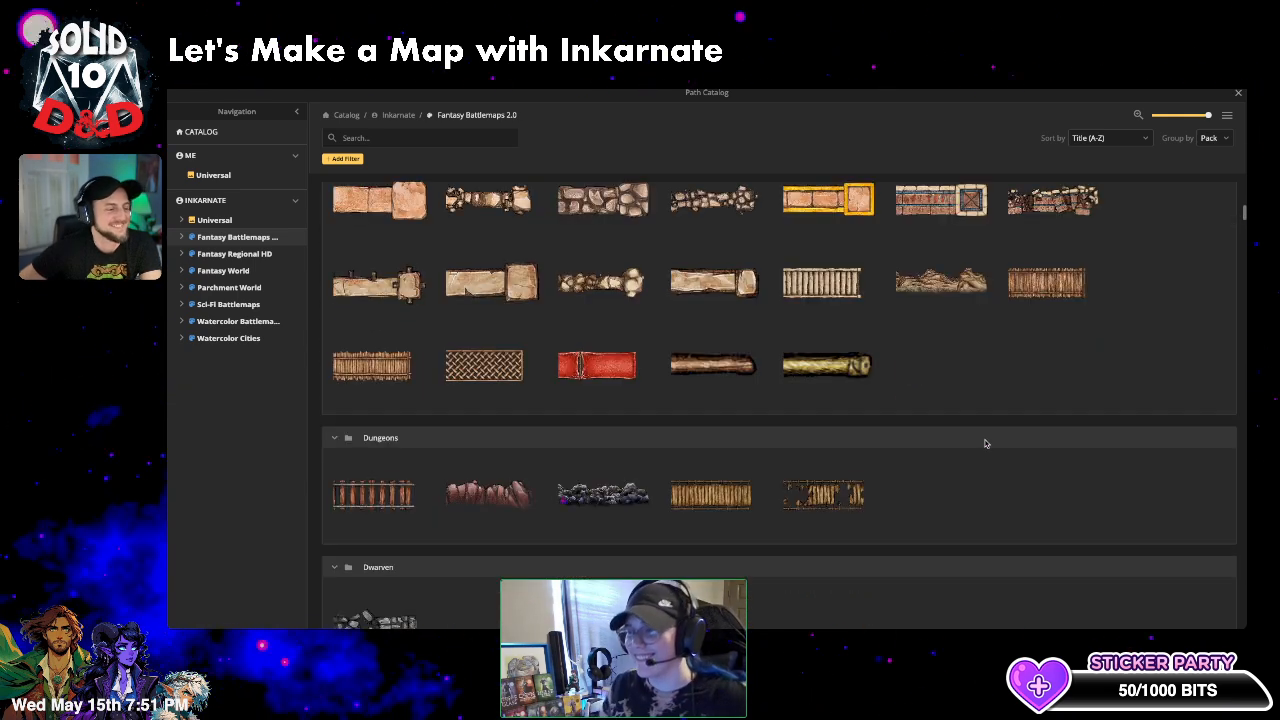
pyautogui.scroll(-2, 912, 533)
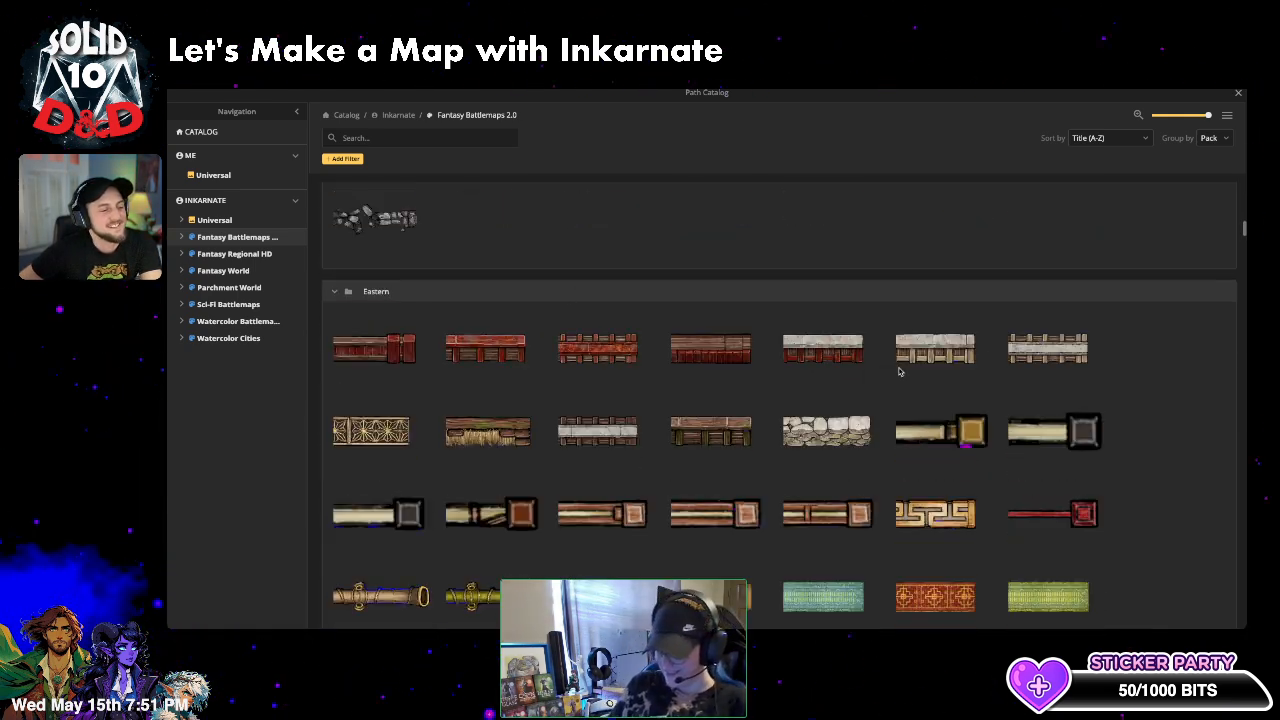
pyautogui.scroll(-2, 1166, 365)
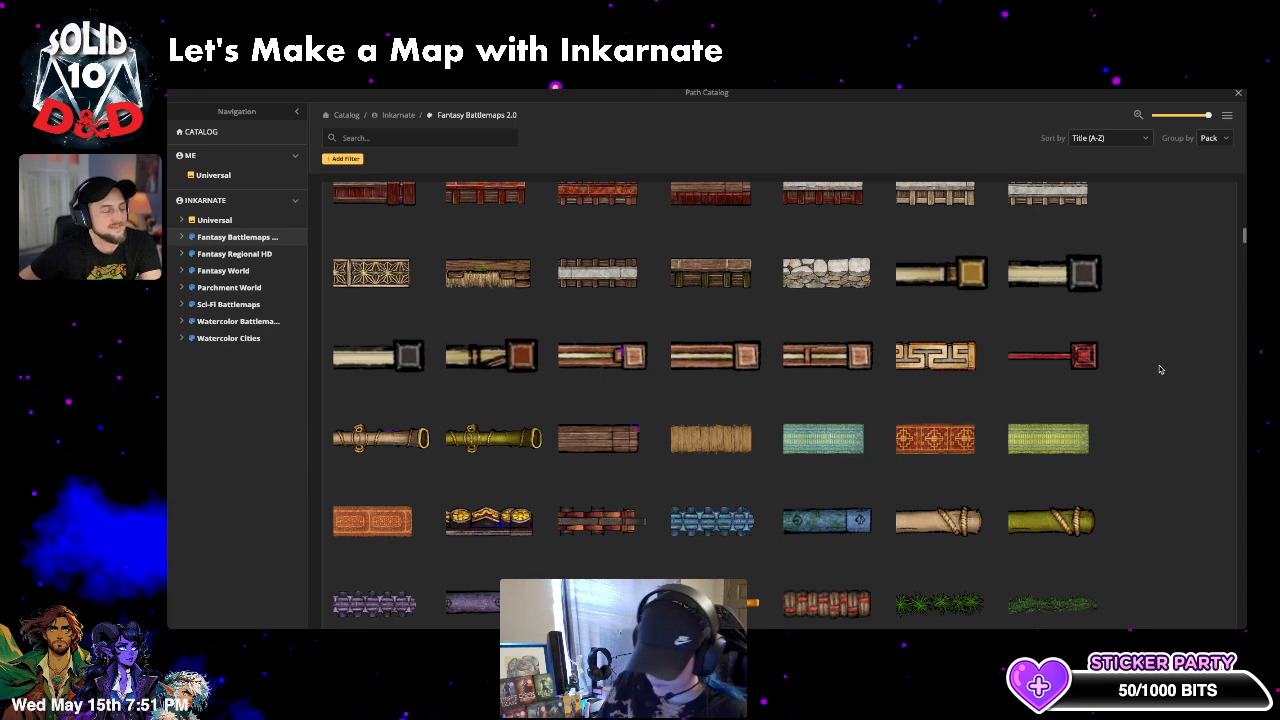
pyautogui.scroll(-2, 1160, 362)
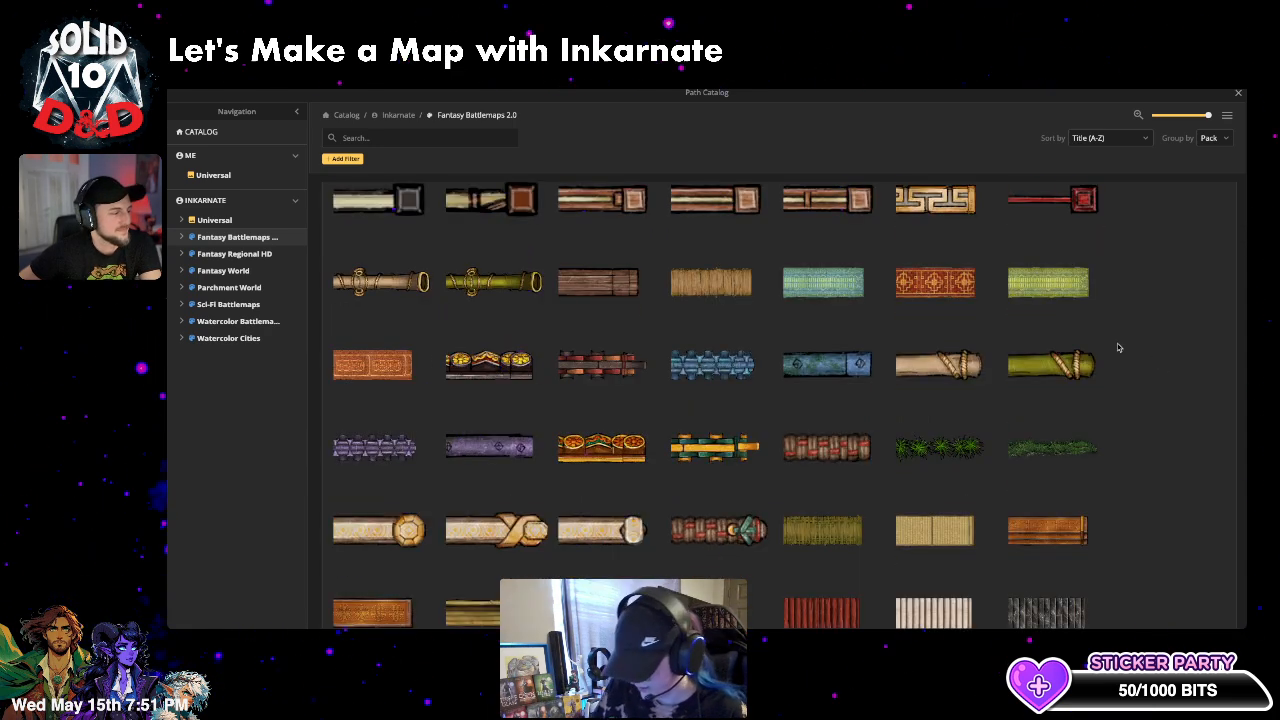
pyautogui.scroll(-3, 933, 369)
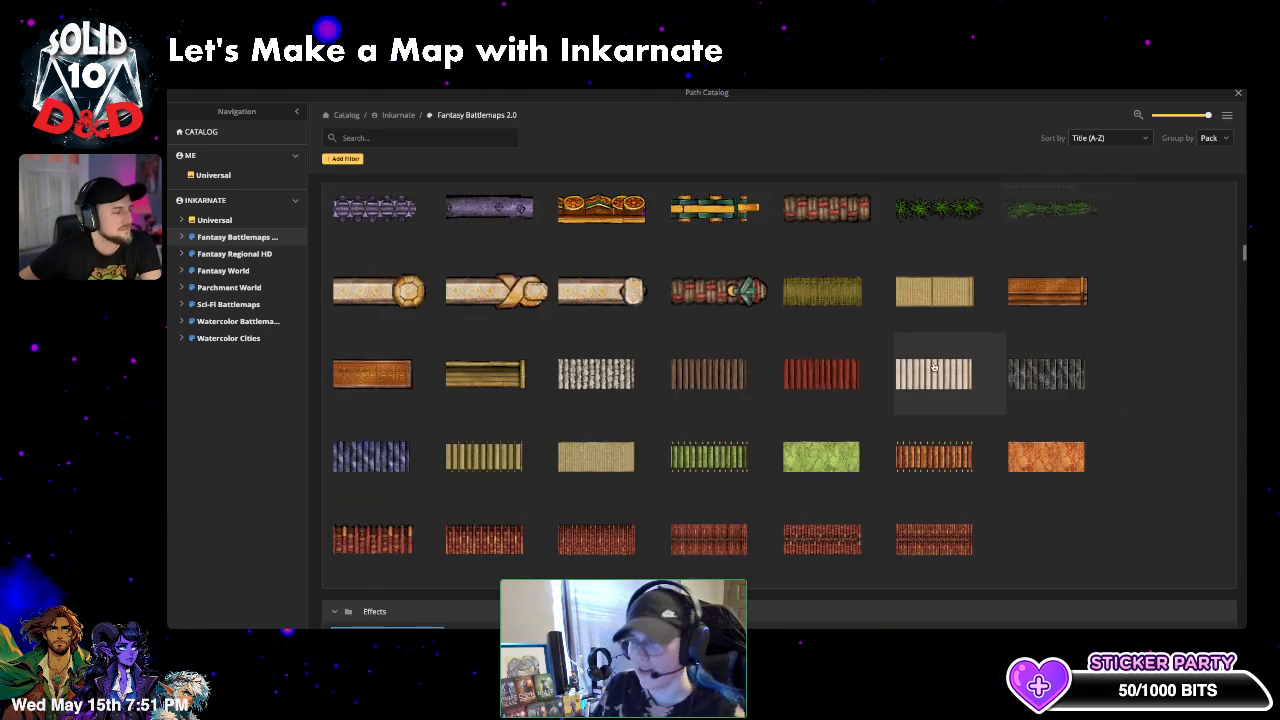
pyautogui.scroll(-3, 997, 371)
pyautogui.scroll(-2, 996, 452)
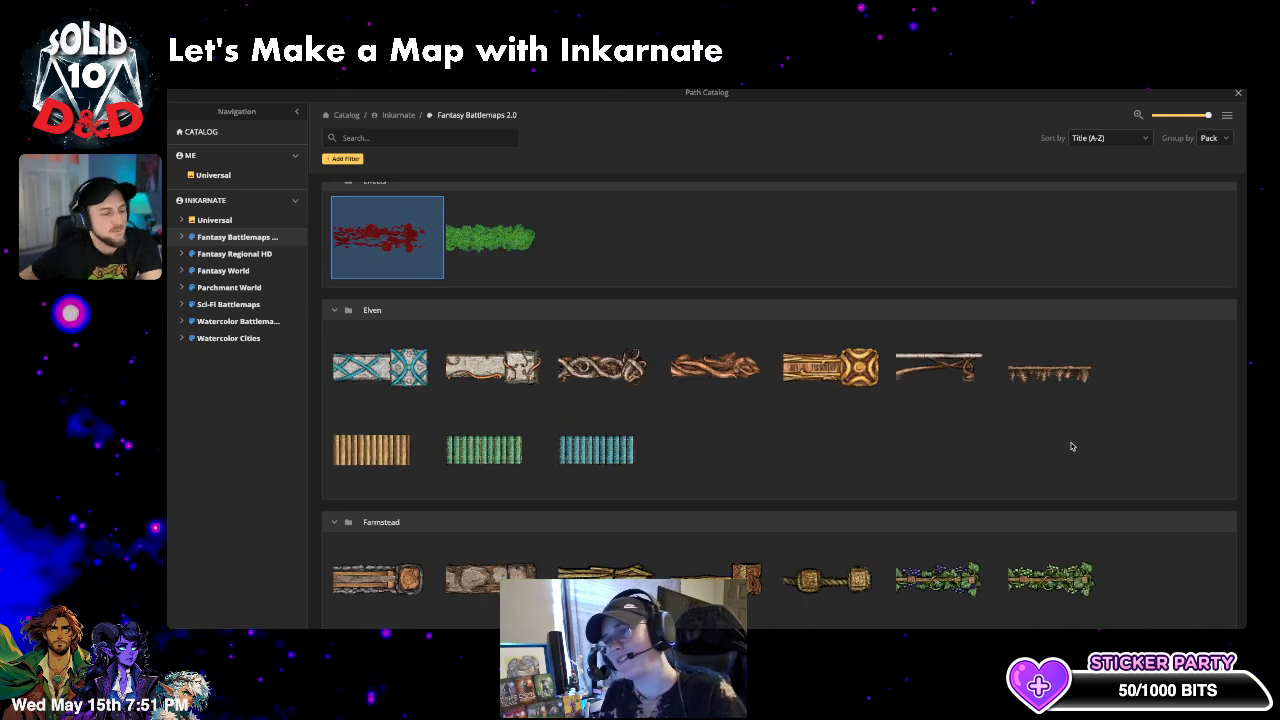
pyautogui.click(380, 137)
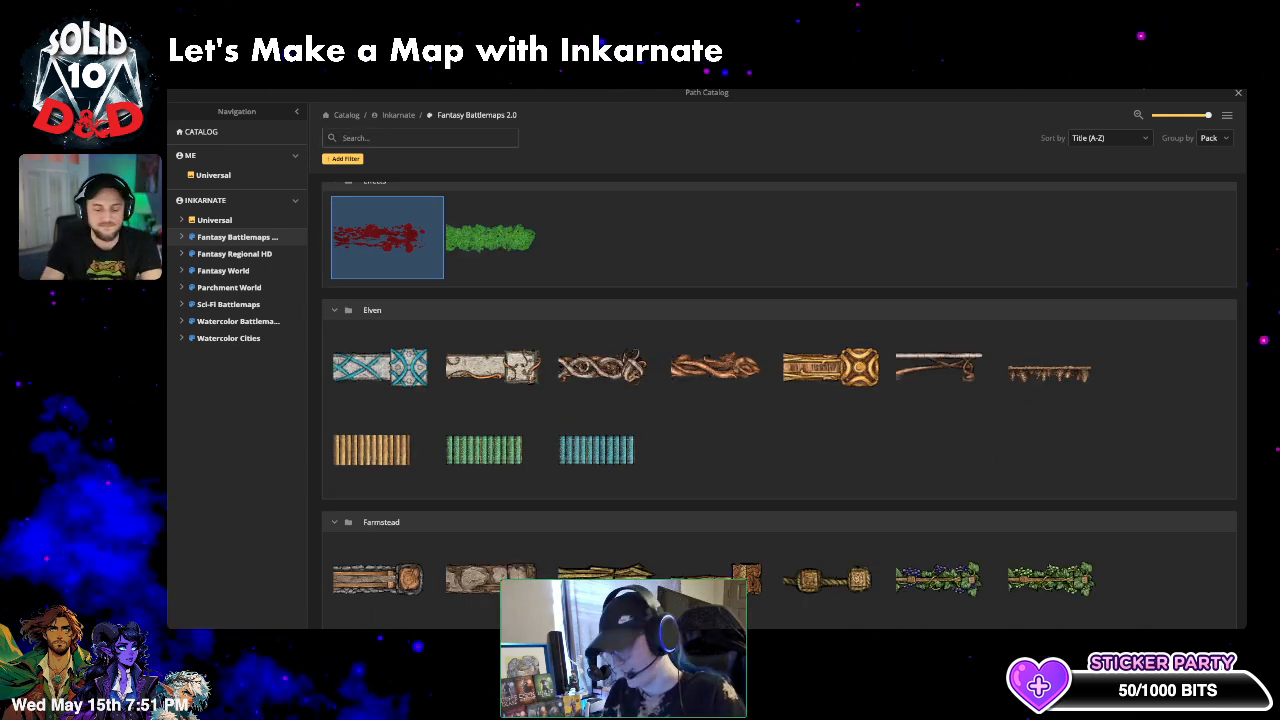
pyautogui.write('vines')
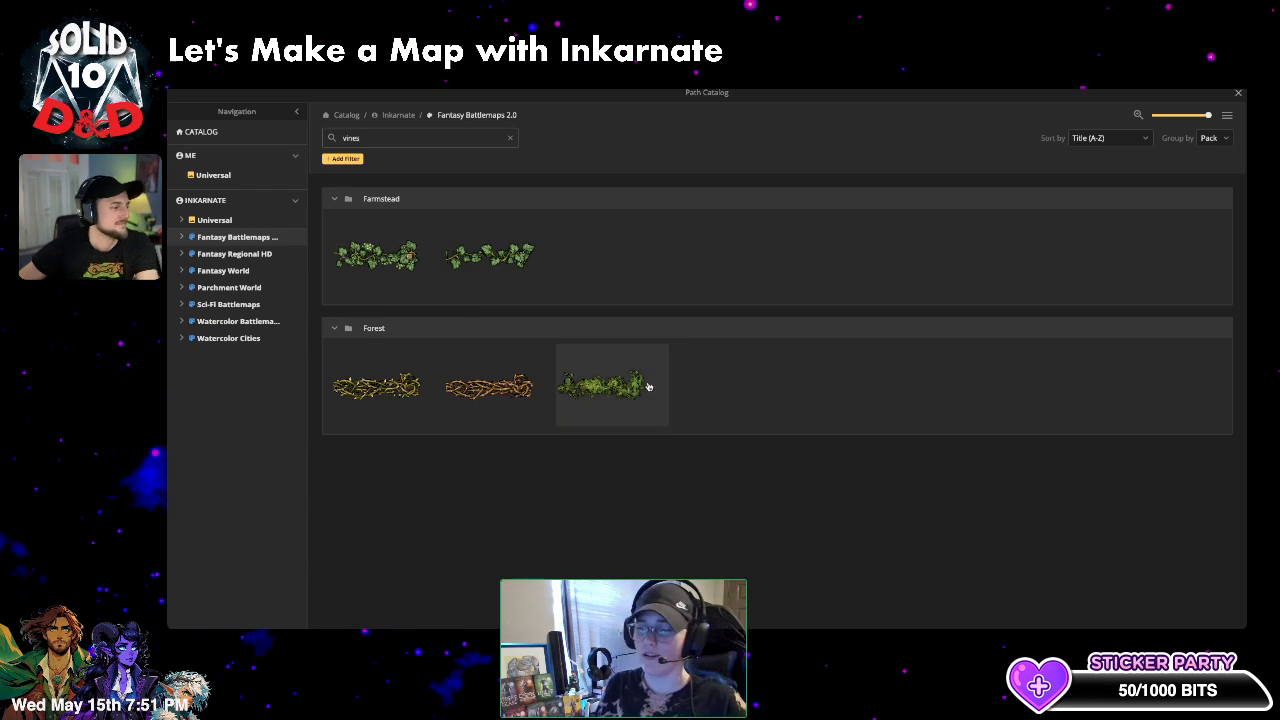
pyautogui.click(602, 385)
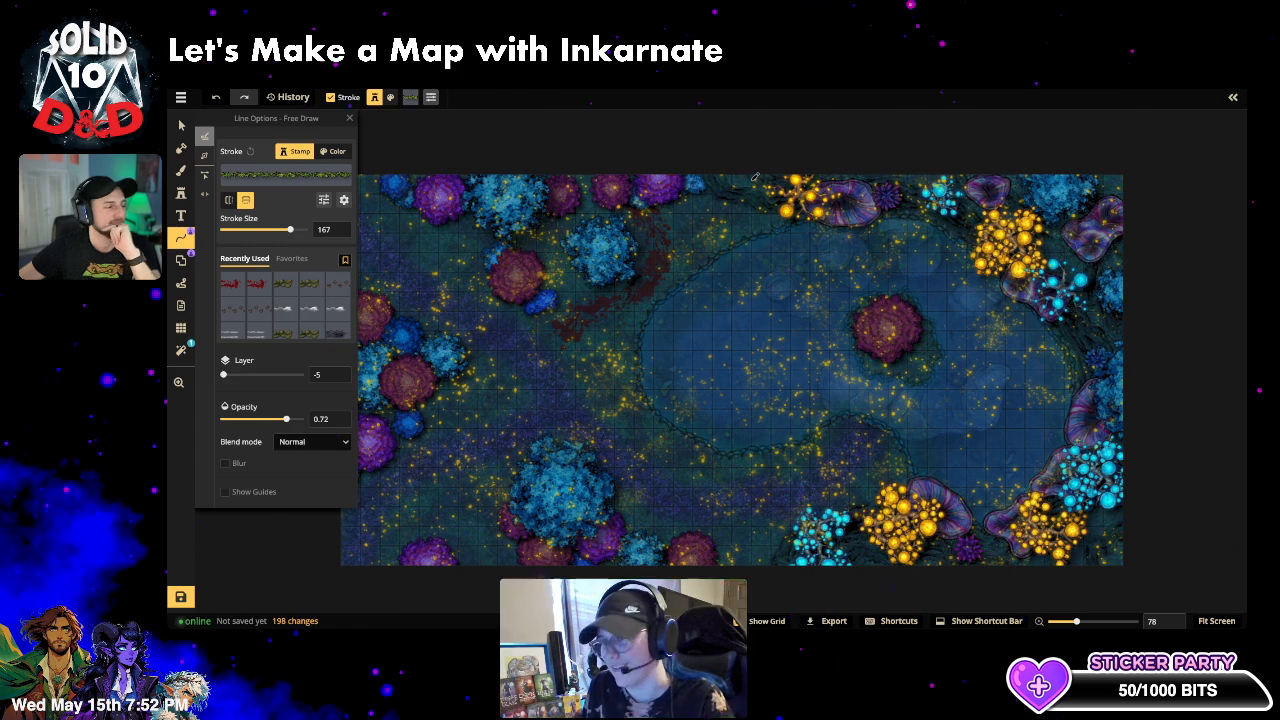
# - Set the vine path's blend mode to Luminosity
pyautogui.click(300, 445)
pyautogui.click(300, 443)
pyautogui.click(300, 442)
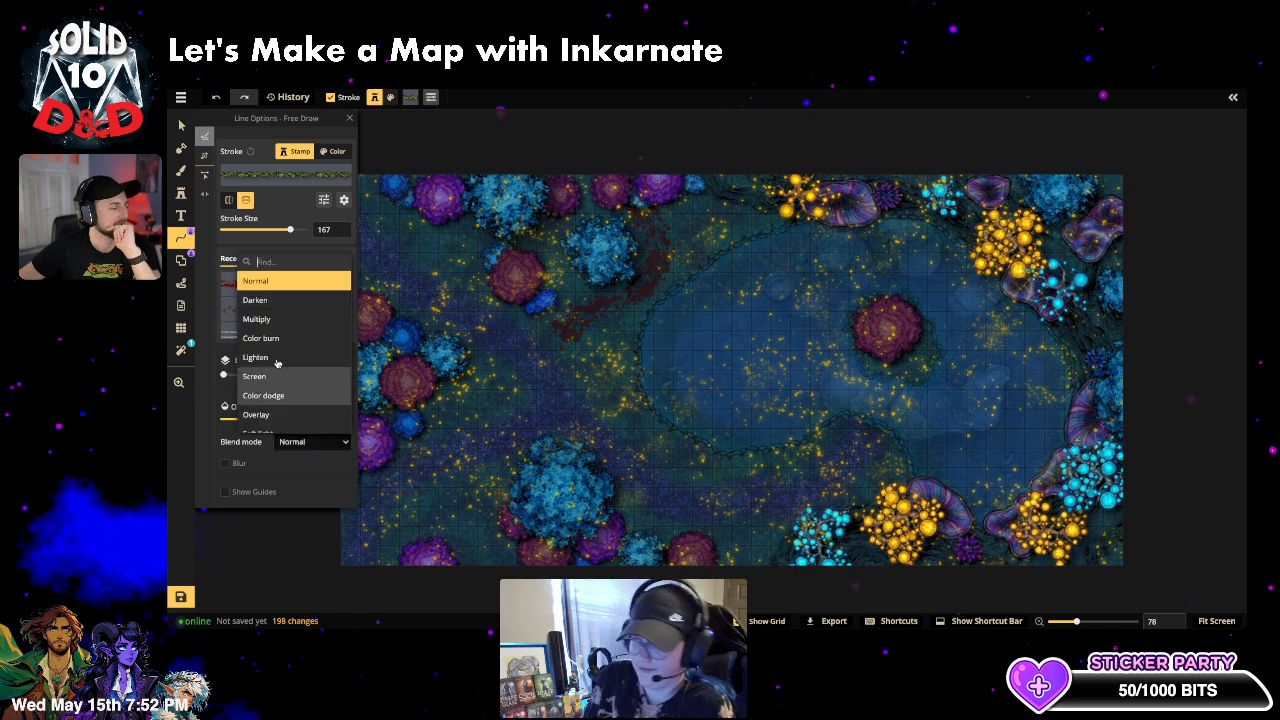
pyautogui.scroll(-3, 277, 368)
pyautogui.click(288, 424)
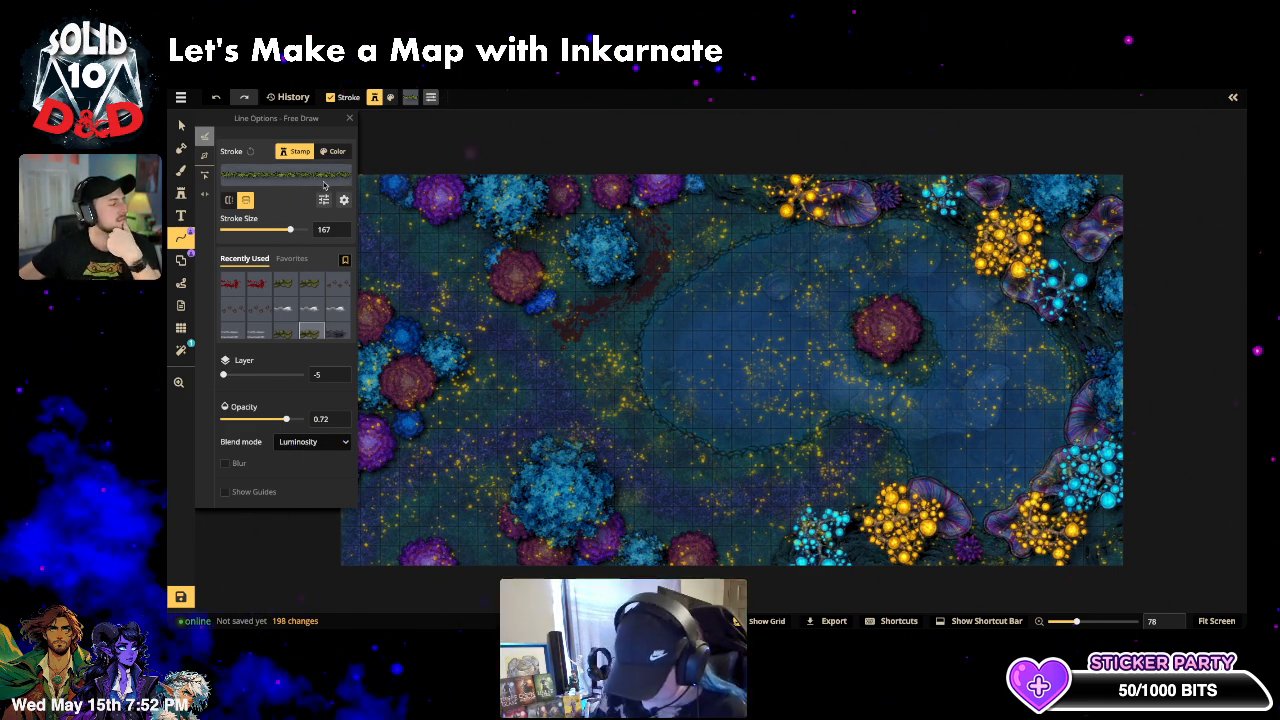
# - Shift the vine stroke's hue to 80 and paint a stroke left of the lake
pyautogui.click(323, 200)
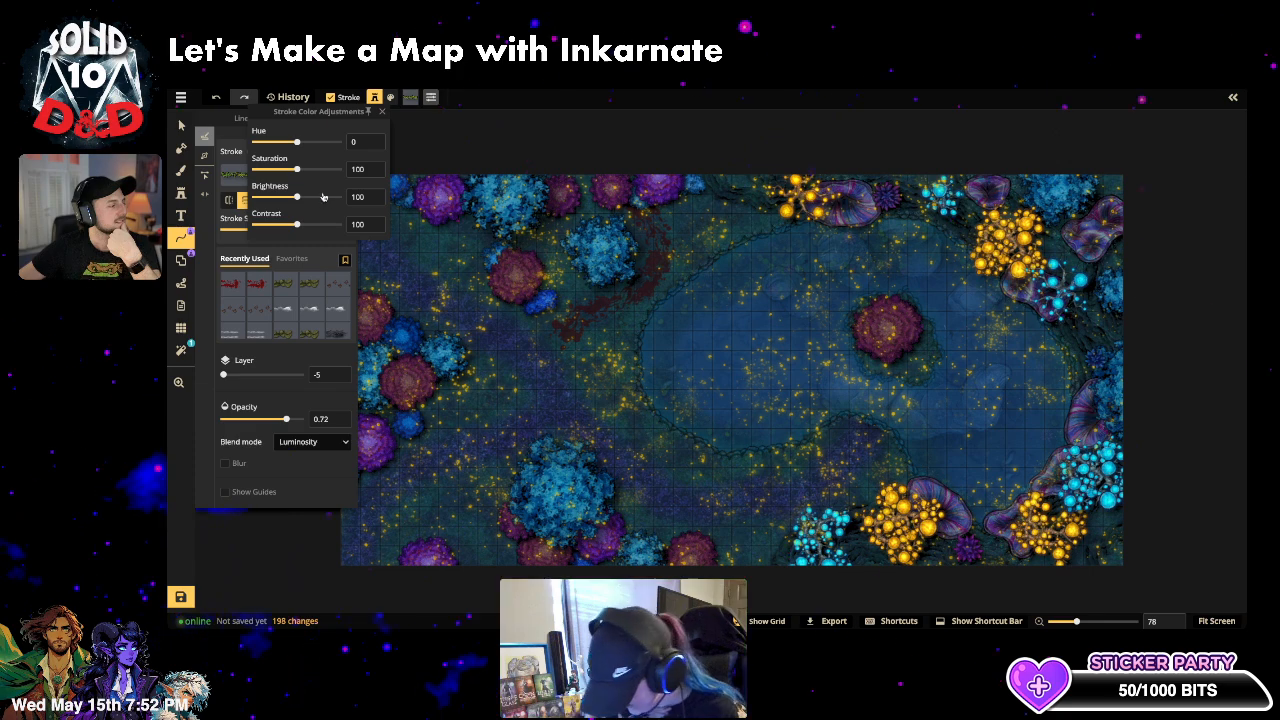
pyautogui.moveTo(298, 143); pyautogui.dragTo(316, 142)
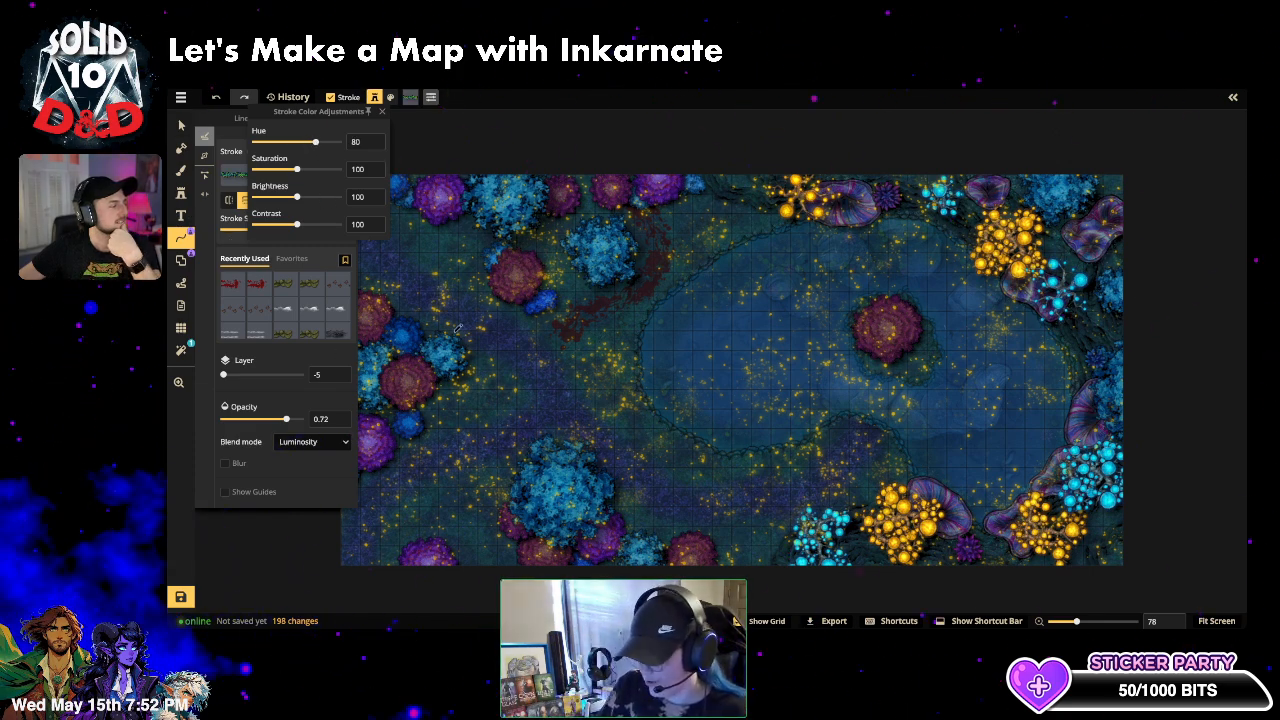
pyautogui.click(241, 237)
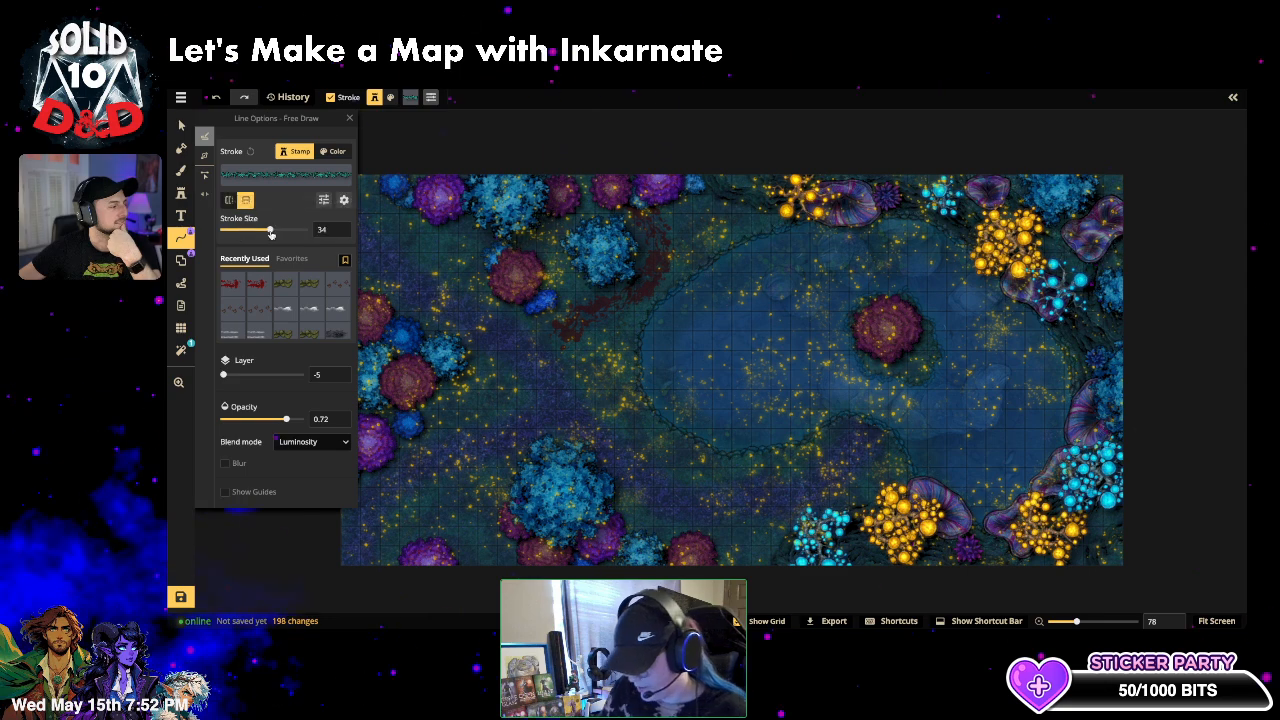
pyautogui.moveTo(538, 360)
pyautogui.mouseDown()
pyautogui.moveTo(578, 432)
pyautogui.moveTo(655, 447)
pyautogui.mouseUp()
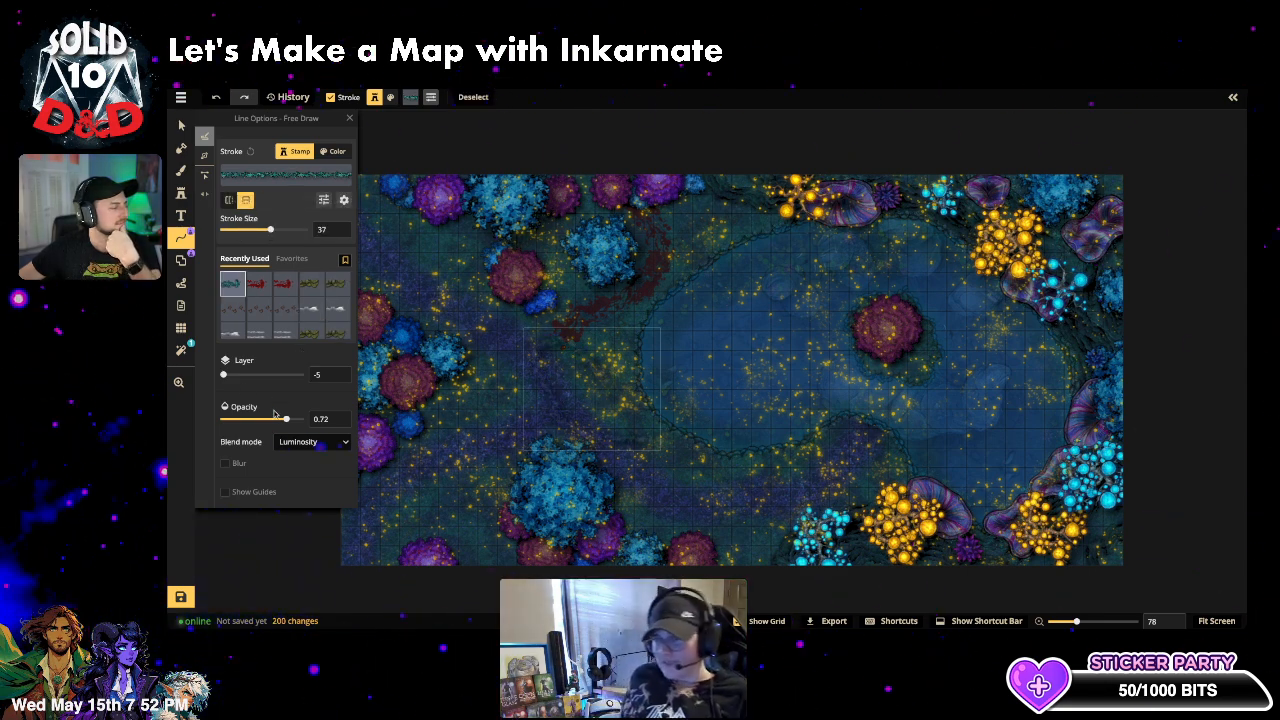
pyautogui.moveTo(288, 420); pyautogui.dragTo(335, 418)
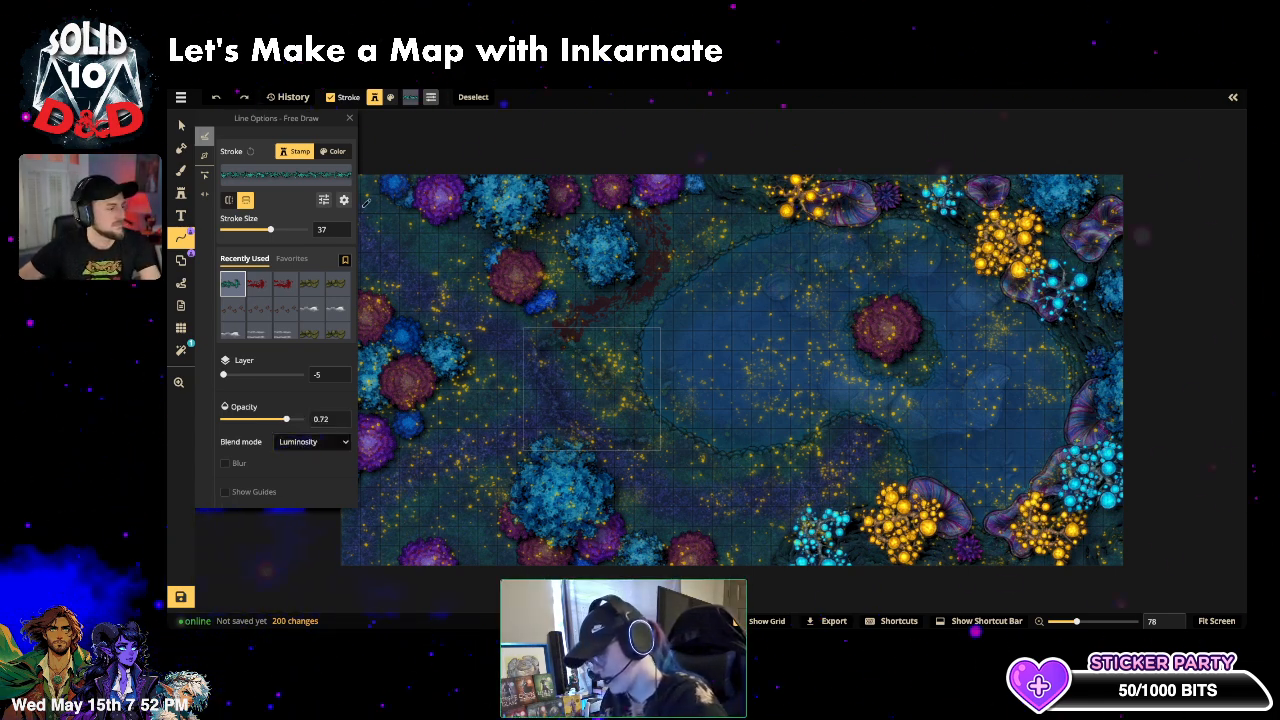
# - Undo the stroke and redraw it at size 104 from the top-left corner, adjusting opacity
pyautogui.hotkey('ctrl', 'z')
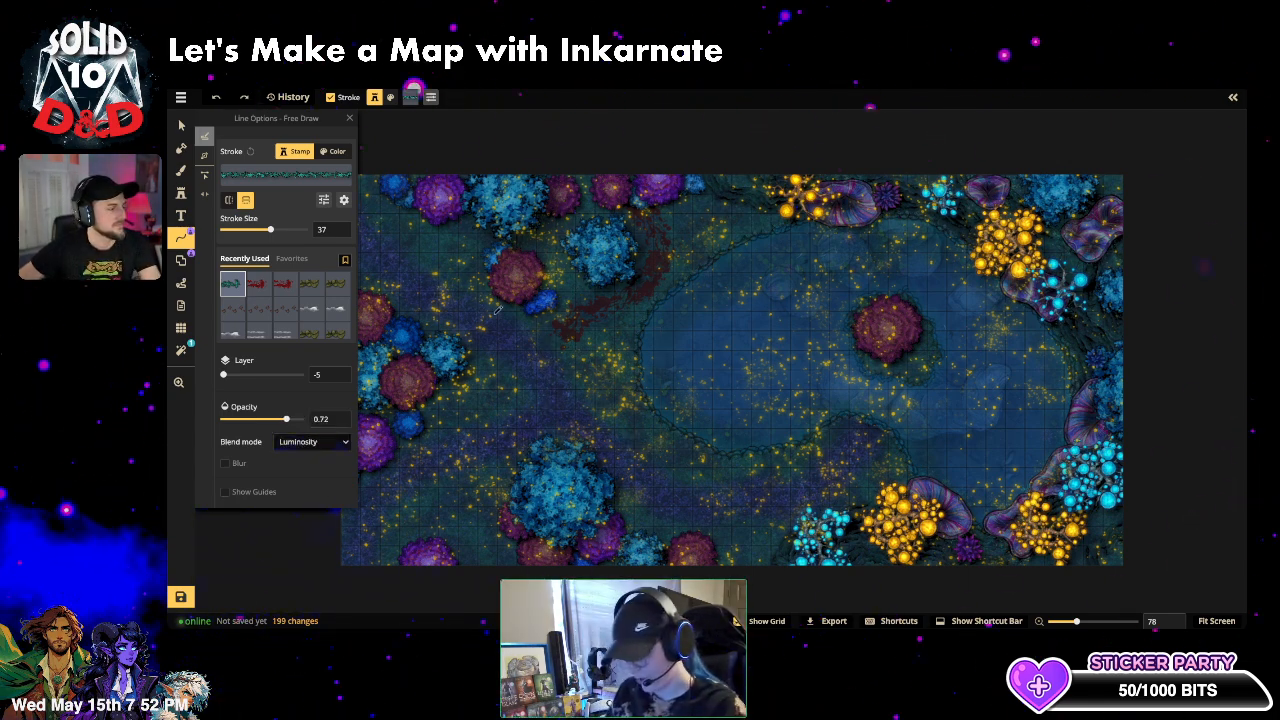
pyautogui.click(284, 230)
pyautogui.moveTo(469, 287); pyautogui.dragTo(517, 291)
pyautogui.moveTo(407, 180); pyautogui.dragTo(432, 214)
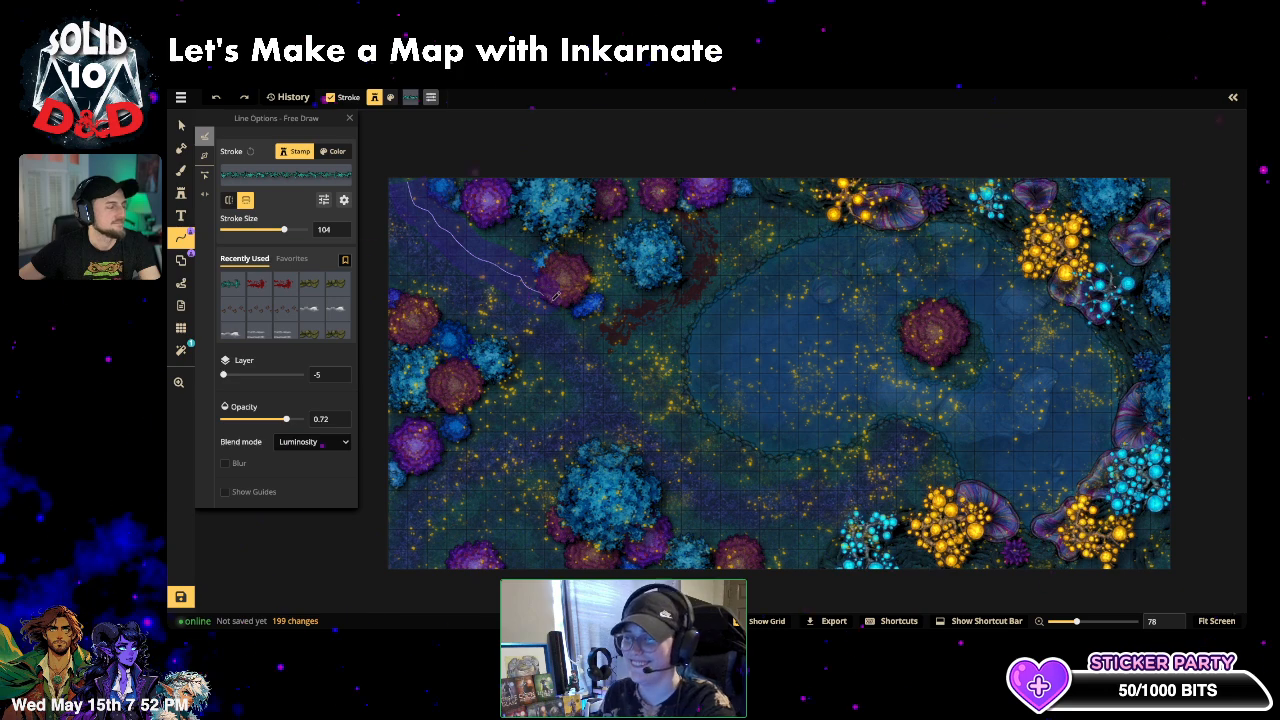
pyautogui.moveTo(578, 309); pyautogui.dragTo(590, 315)
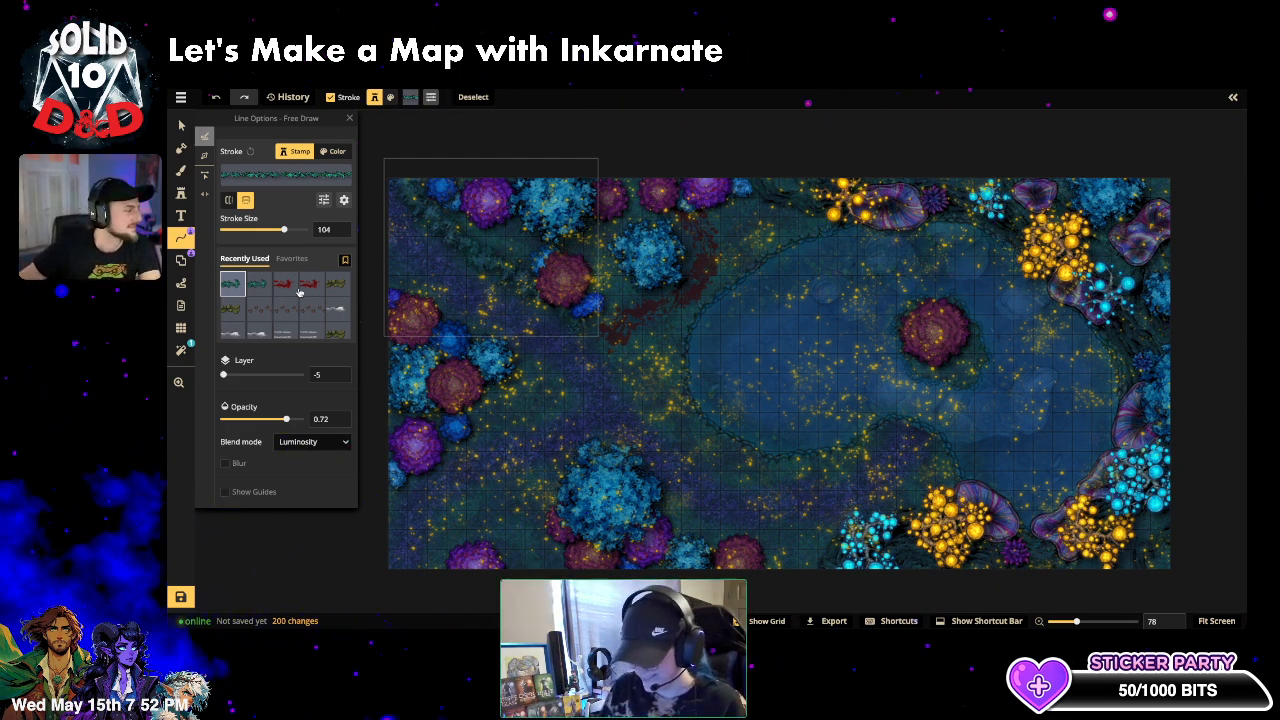
pyautogui.moveTo(291, 421); pyautogui.dragTo(301, 419)
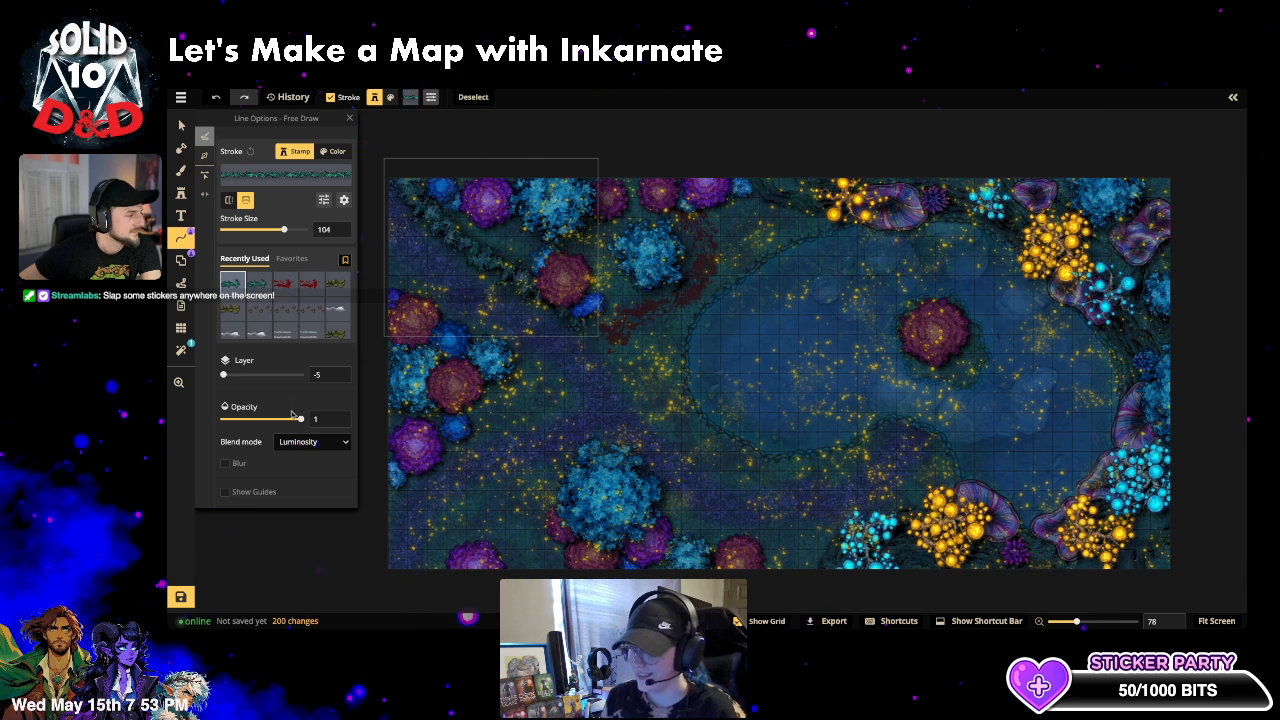
pyautogui.moveTo(292, 416); pyautogui.dragTo(297, 418)
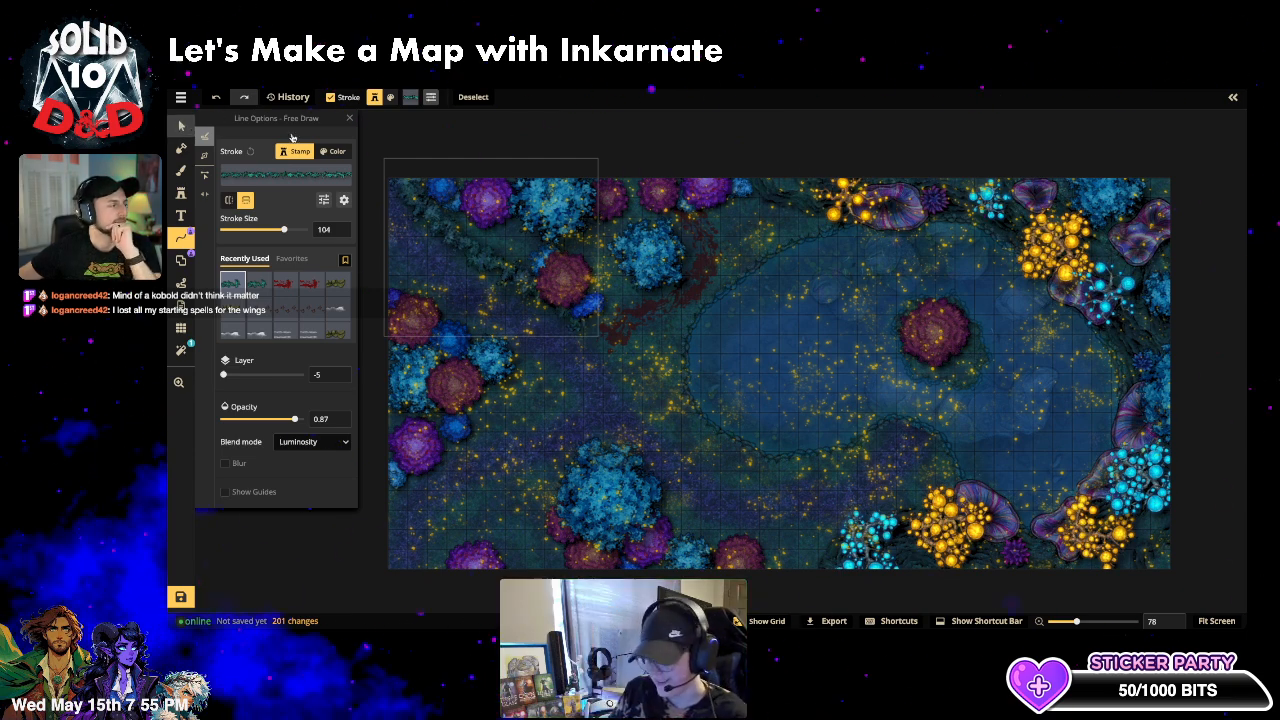
# - Deselect the top-left path stroke and switch to drawing free-form shapes
pyautogui.click(181, 125)
pyautogui.click(704, 131)
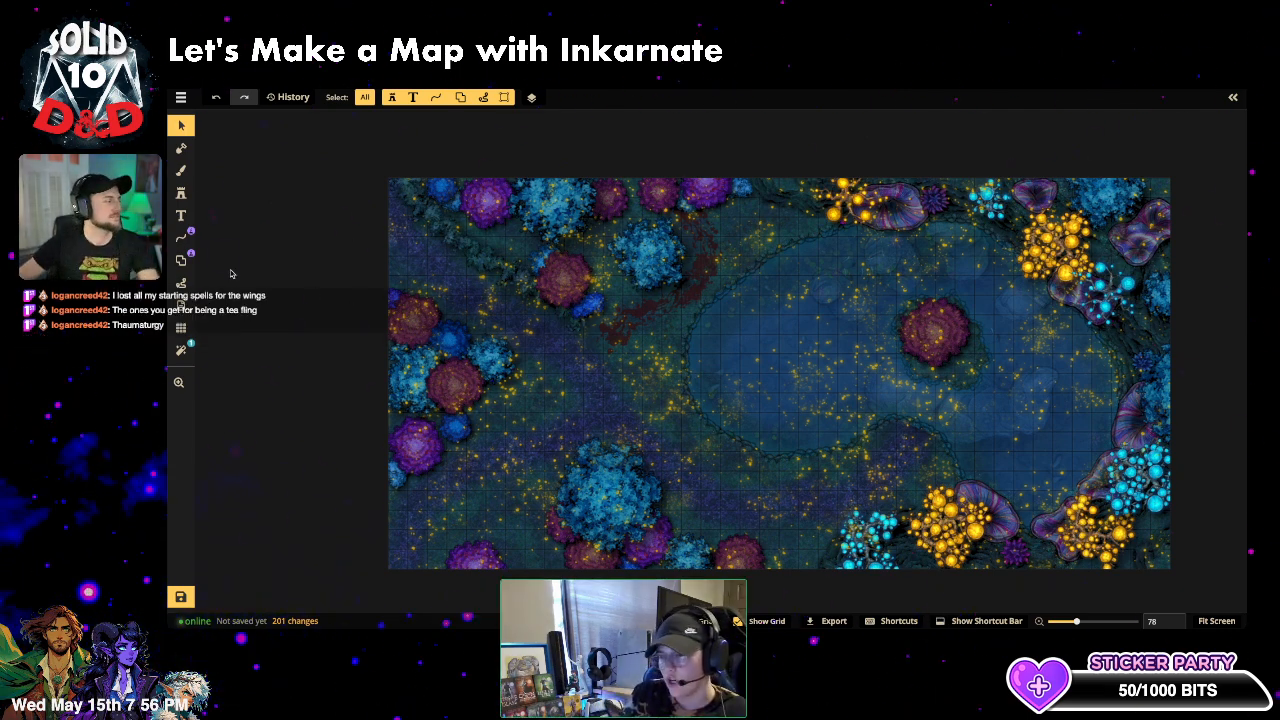
pyautogui.click(180, 260)
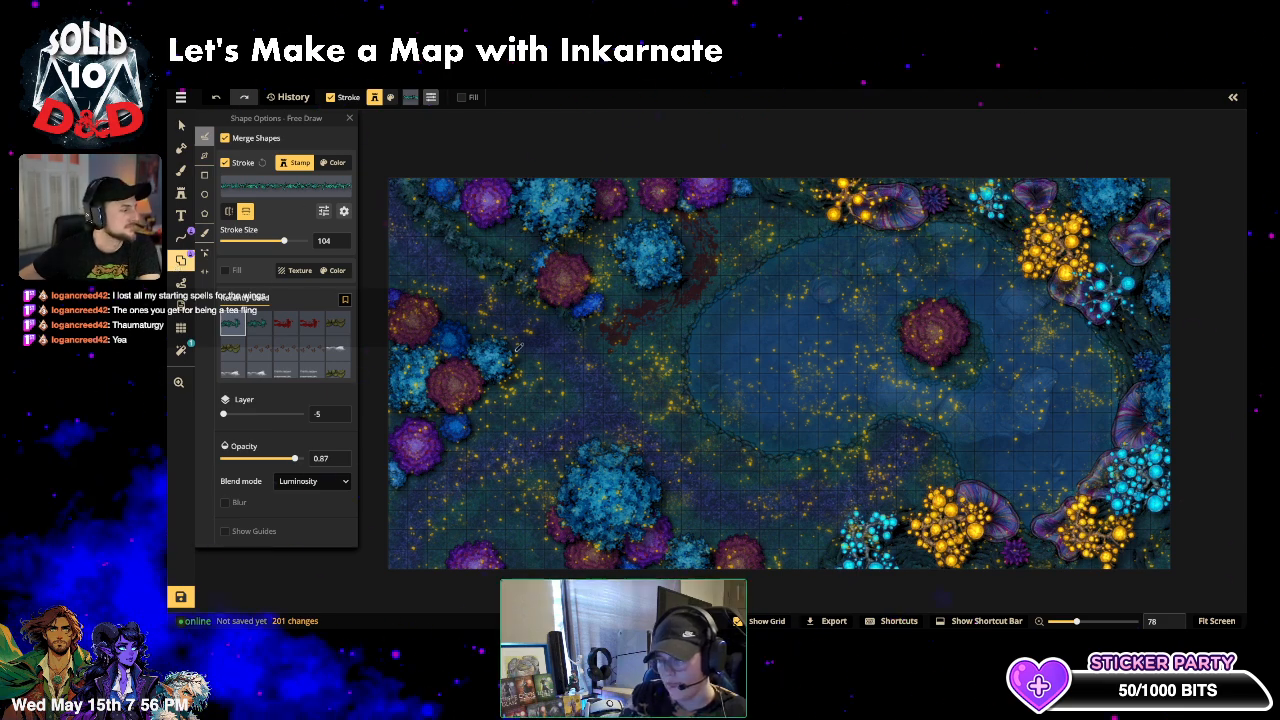
pyautogui.moveTo(390, 278)
pyautogui.mouseDown()
pyautogui.moveTo(512, 343)
pyautogui.moveTo(525, 370)
pyautogui.moveTo(440, 425)
pyautogui.moveTo(398, 483)
pyautogui.moveTo(378, 447)
pyautogui.moveTo(362, 330)
pyautogui.moveTo(392, 278)
pyautogui.mouseUp()
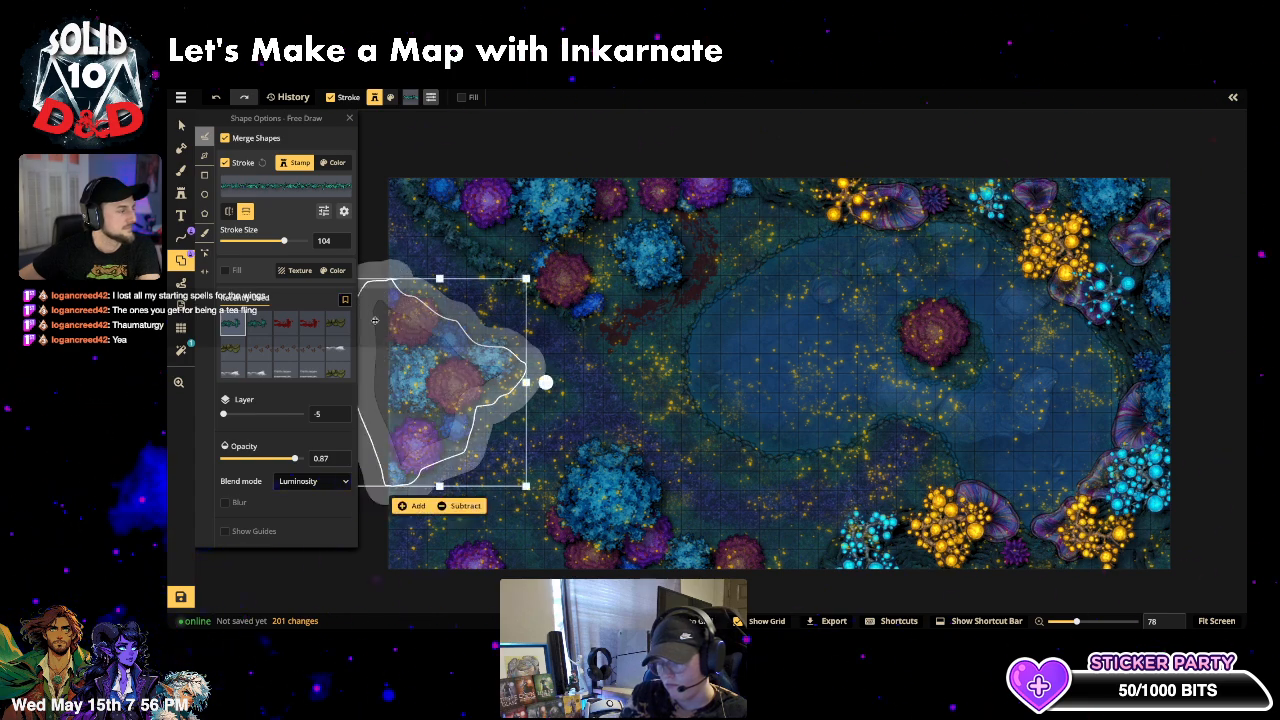
pyautogui.click(410, 506)
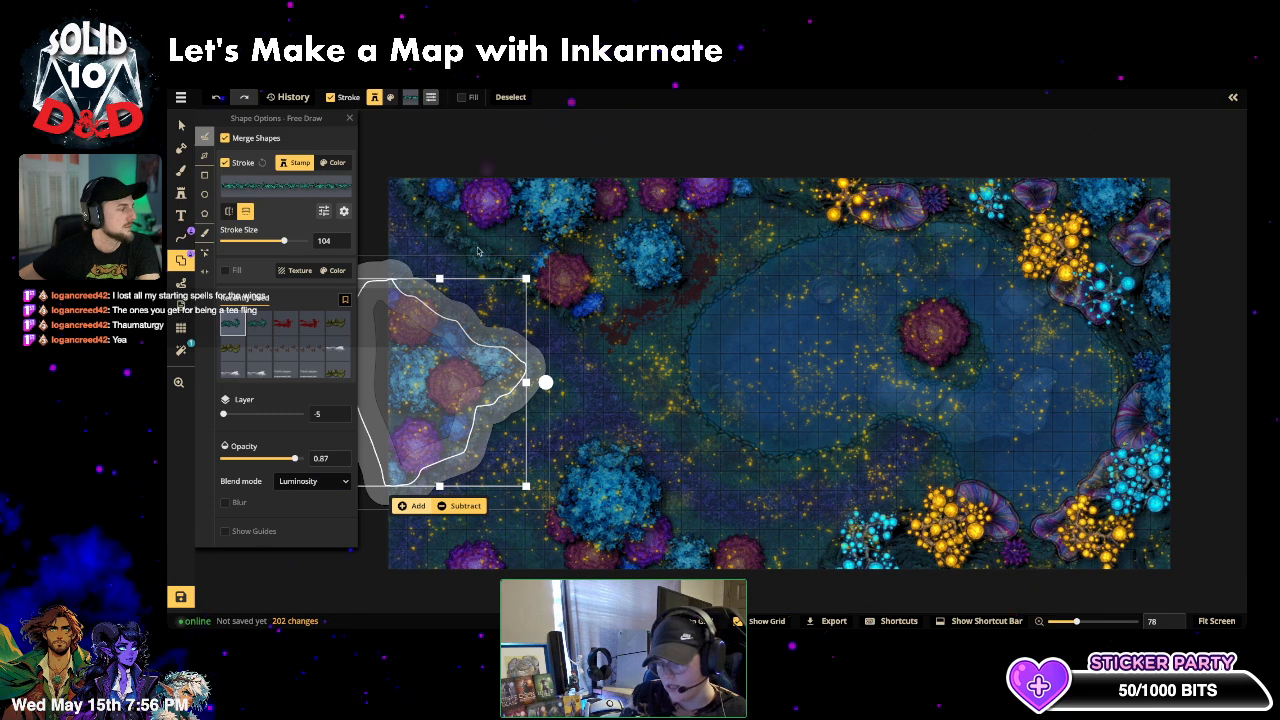
pyautogui.scroll(-1, 520, 415)
pyautogui.scroll(-1, 468, 450)
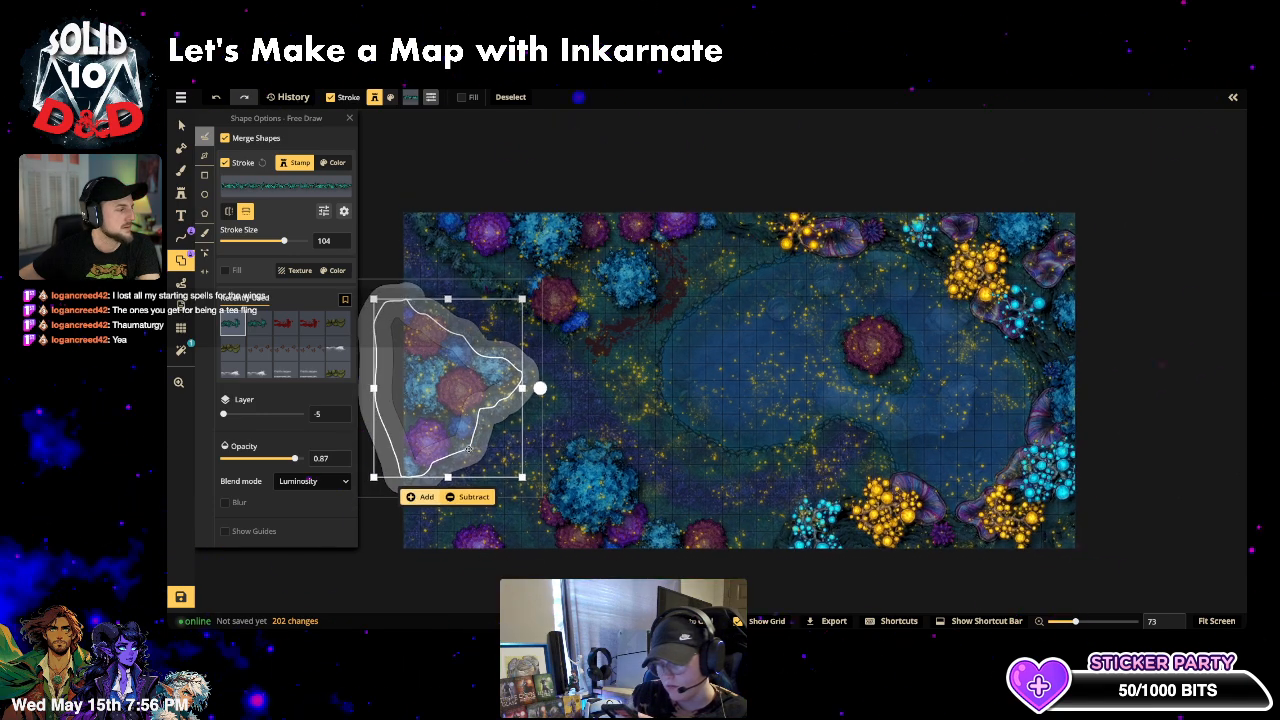
pyautogui.hotkey('ctrl', 'z')
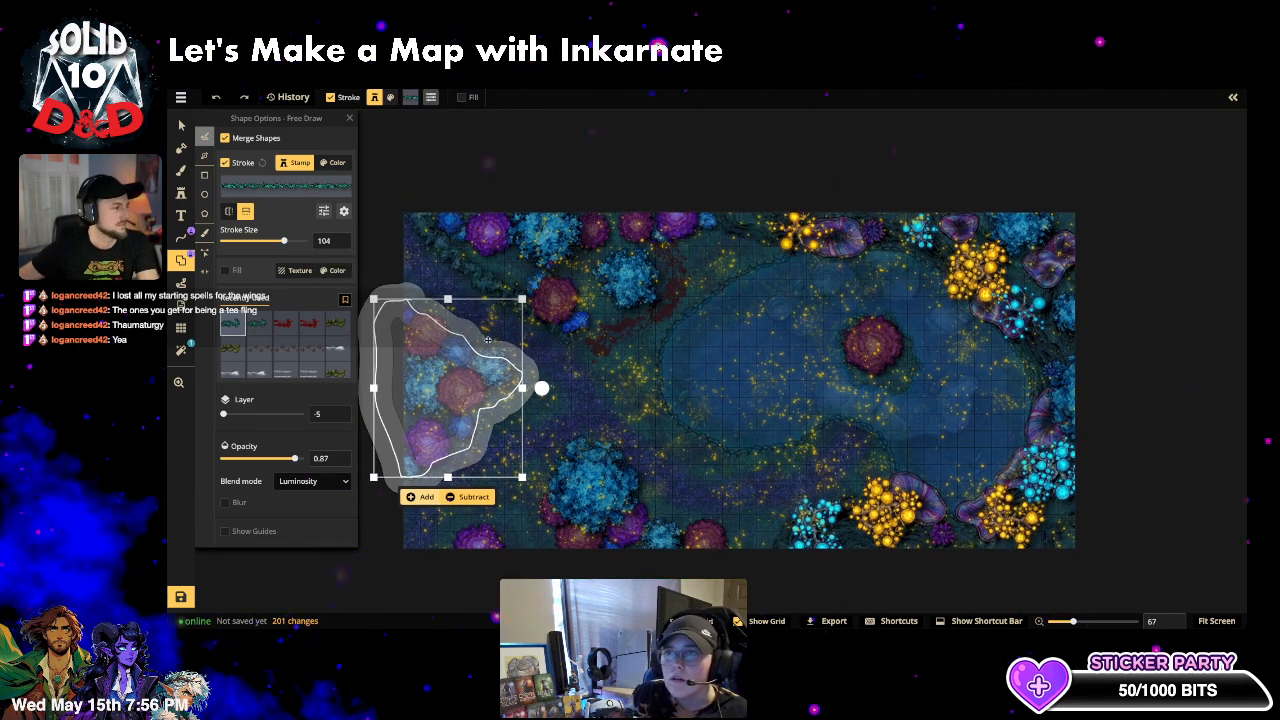
pyautogui.click(181, 125)
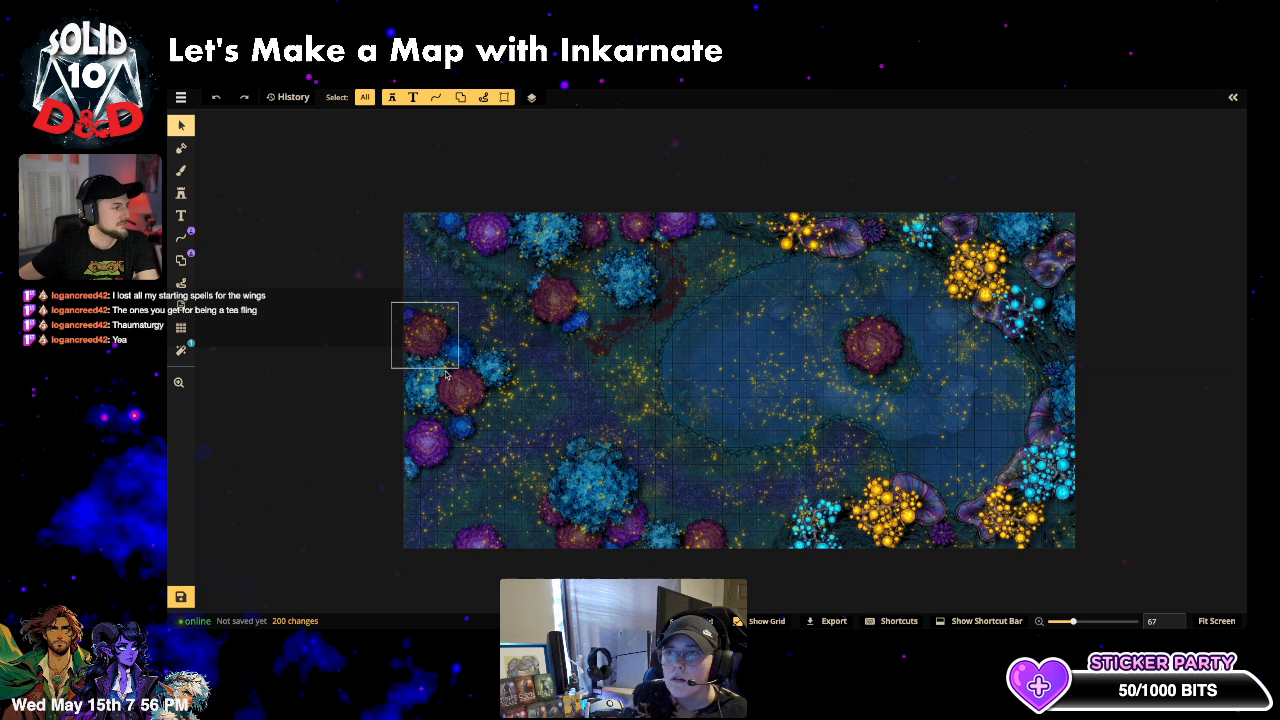
# - Draw freehand path strokes looping around the left-edge trees and the bottom blue cluster
pyautogui.click(181, 237)
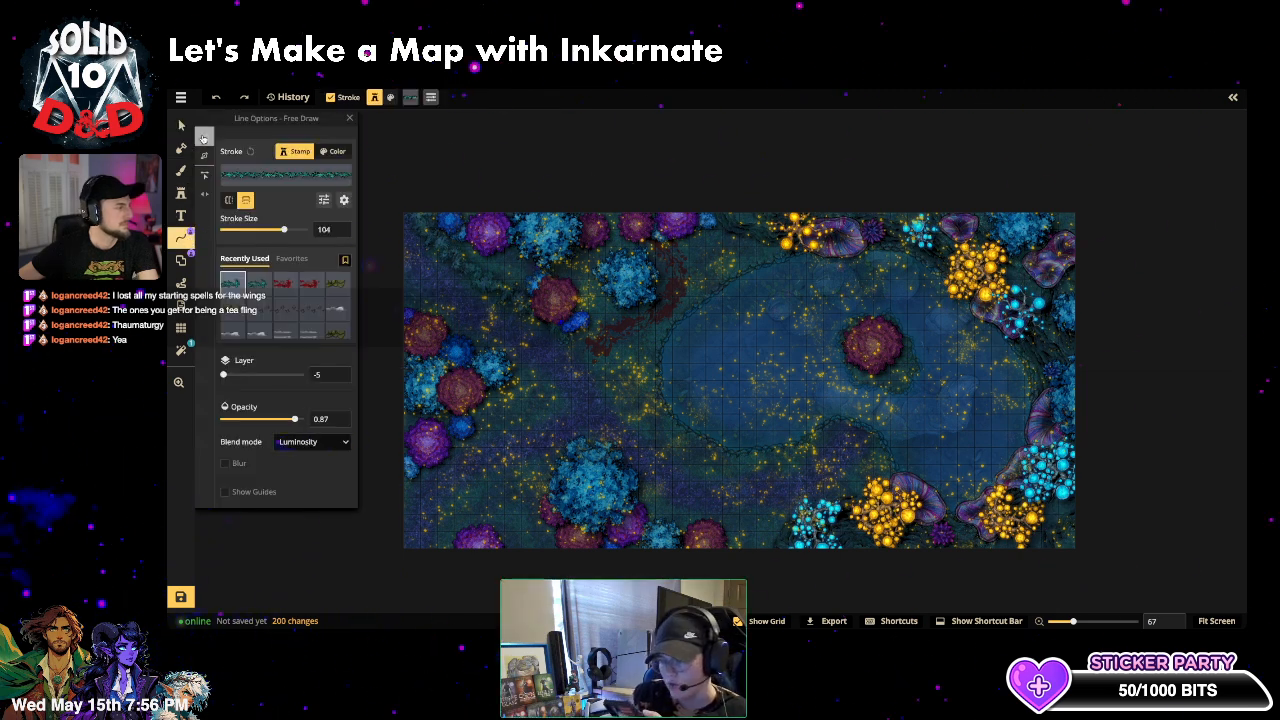
pyautogui.moveTo(408, 298); pyautogui.dragTo(446, 321)
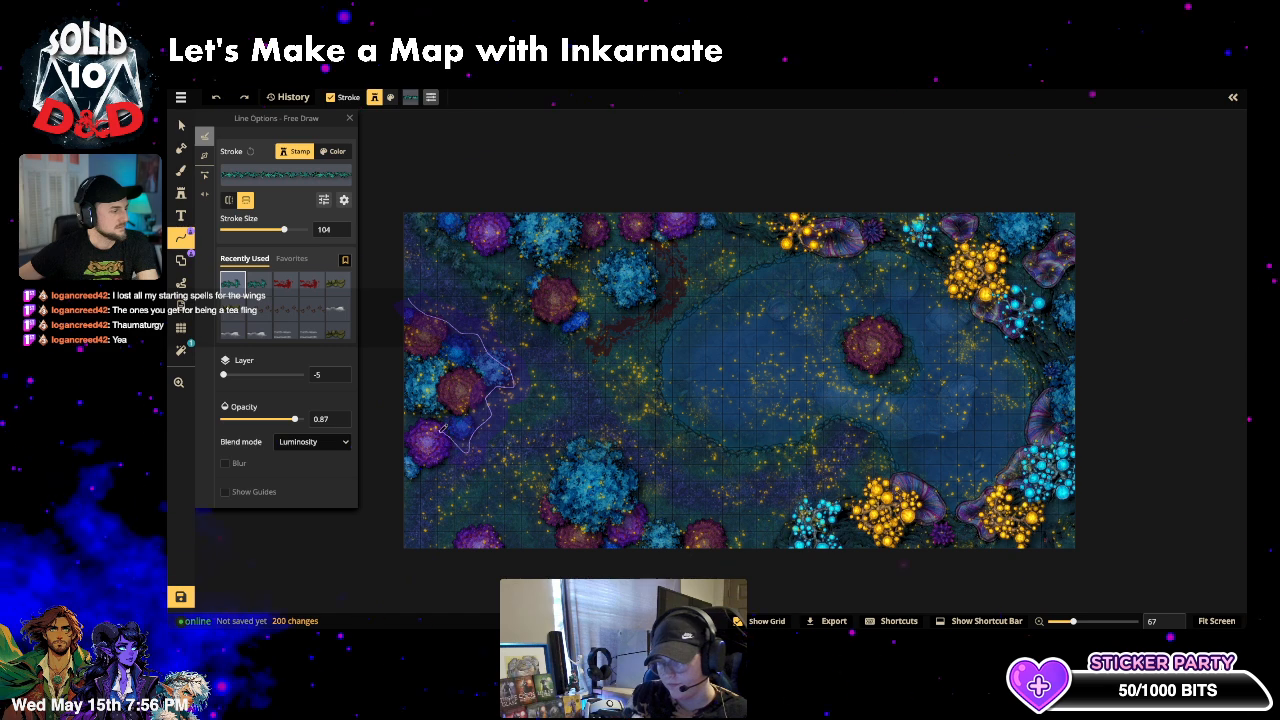
pyautogui.moveTo(444, 428)
pyautogui.mouseDown()
pyautogui.moveTo(448, 458)
pyautogui.moveTo(388, 466)
pyautogui.mouseUp()
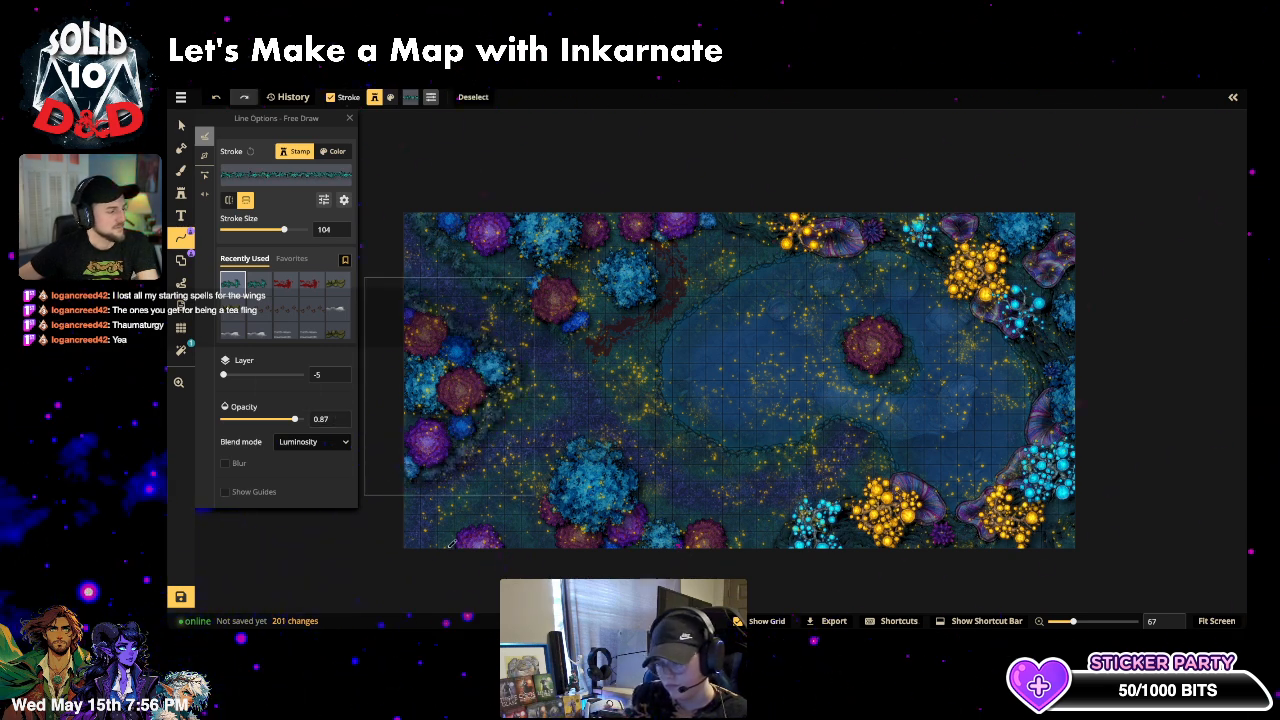
pyautogui.moveTo(453, 541)
pyautogui.mouseDown()
pyautogui.moveTo(498, 533)
pyautogui.moveTo(535, 546)
pyautogui.moveTo(549, 510)
pyautogui.mouseUp()
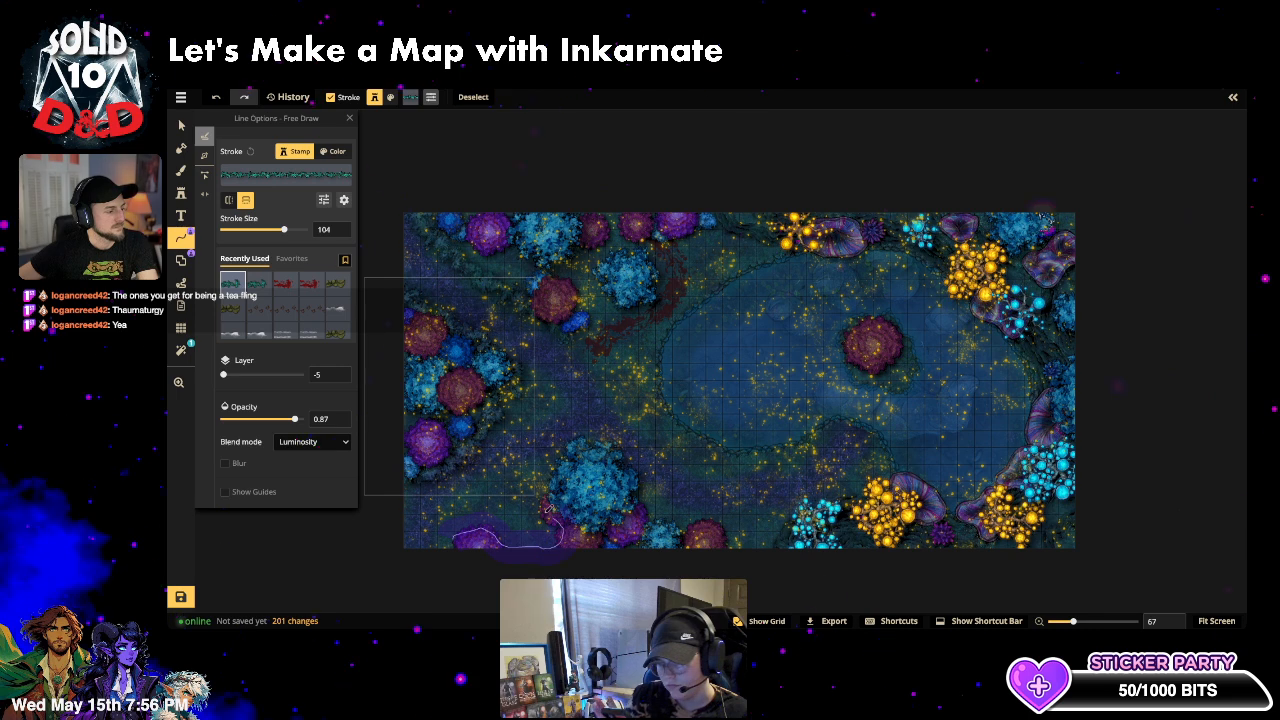
pyautogui.moveTo(563, 462)
pyautogui.mouseDown()
pyautogui.moveTo(590, 445)
pyautogui.moveTo(630, 462)
pyautogui.moveTo(666, 530)
pyautogui.moveTo(738, 536)
pyautogui.mouseUp()
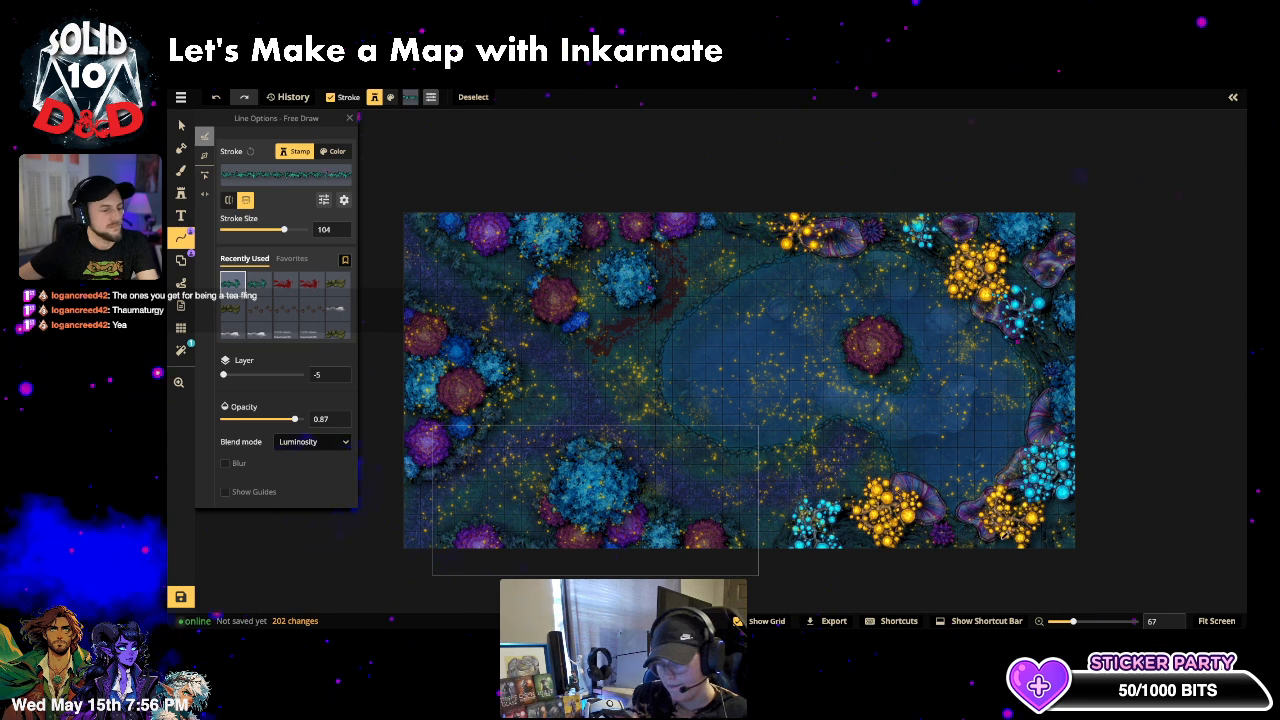
# - Add strokes by the bottom-right yellow cluster and toward the top trees, then select the right-edge stamp
pyautogui.moveTo(890, 478)
pyautogui.mouseDown()
pyautogui.moveTo(830, 515)
pyautogui.moveTo(783, 523)
pyautogui.mouseUp()
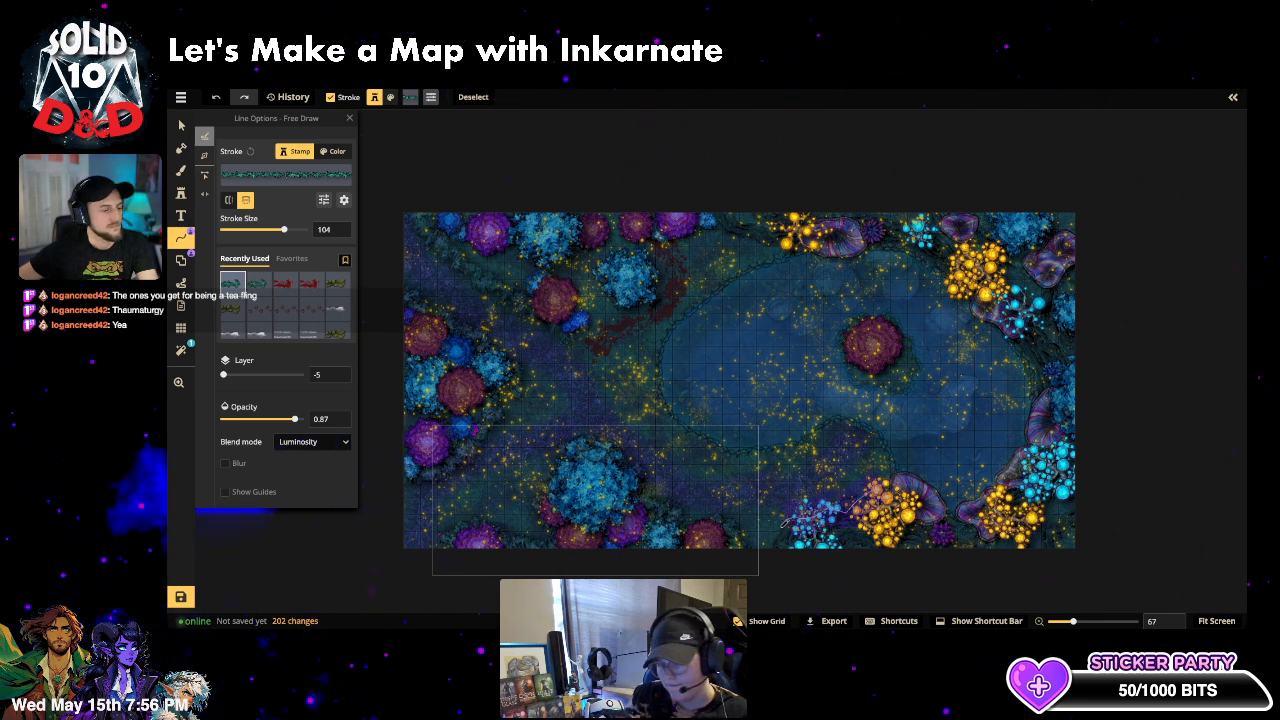
pyautogui.moveTo(799, 573); pyautogui.dragTo(800, 570)
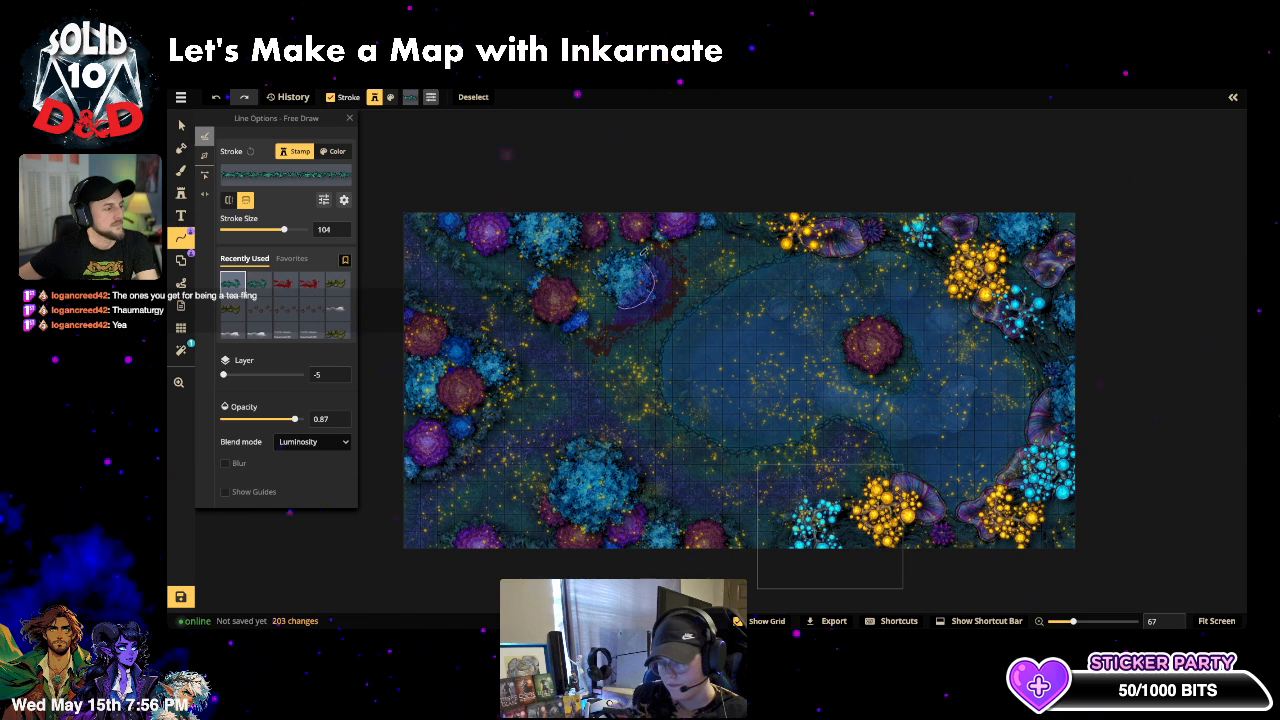
pyautogui.moveTo(645, 252); pyautogui.dragTo(610, 190)
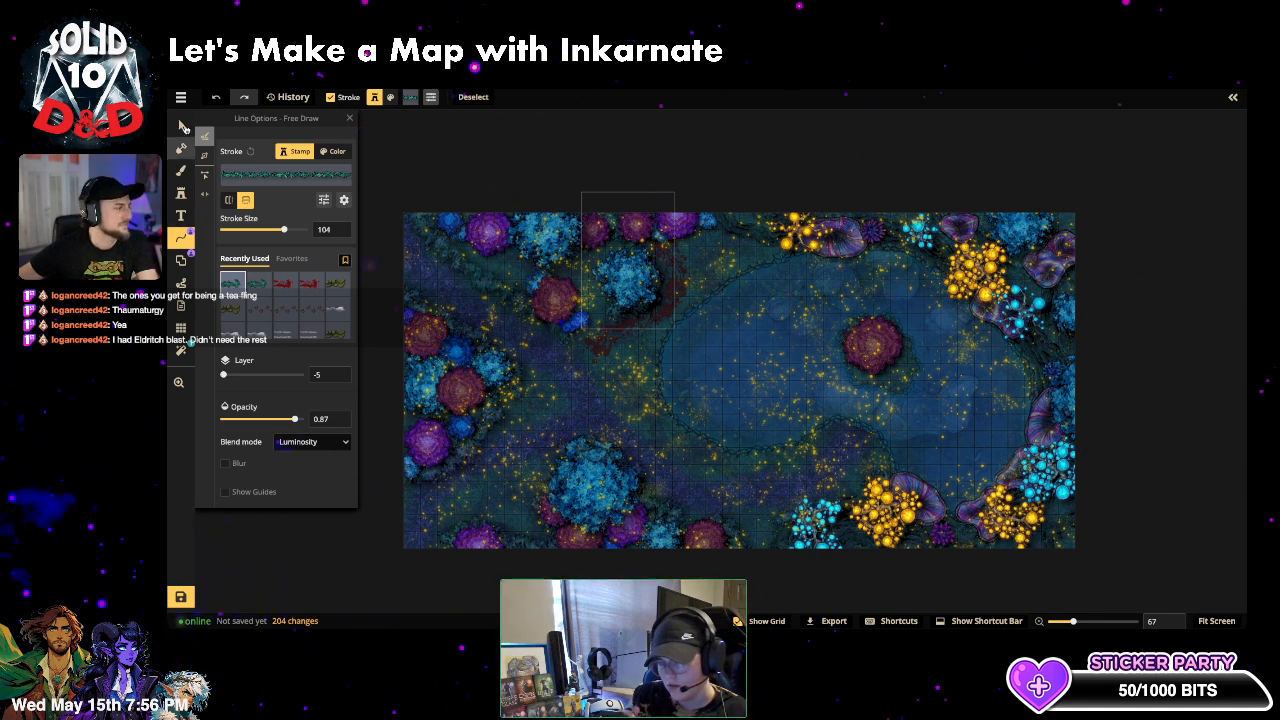
pyautogui.click(181, 126)
pyautogui.click(441, 155)
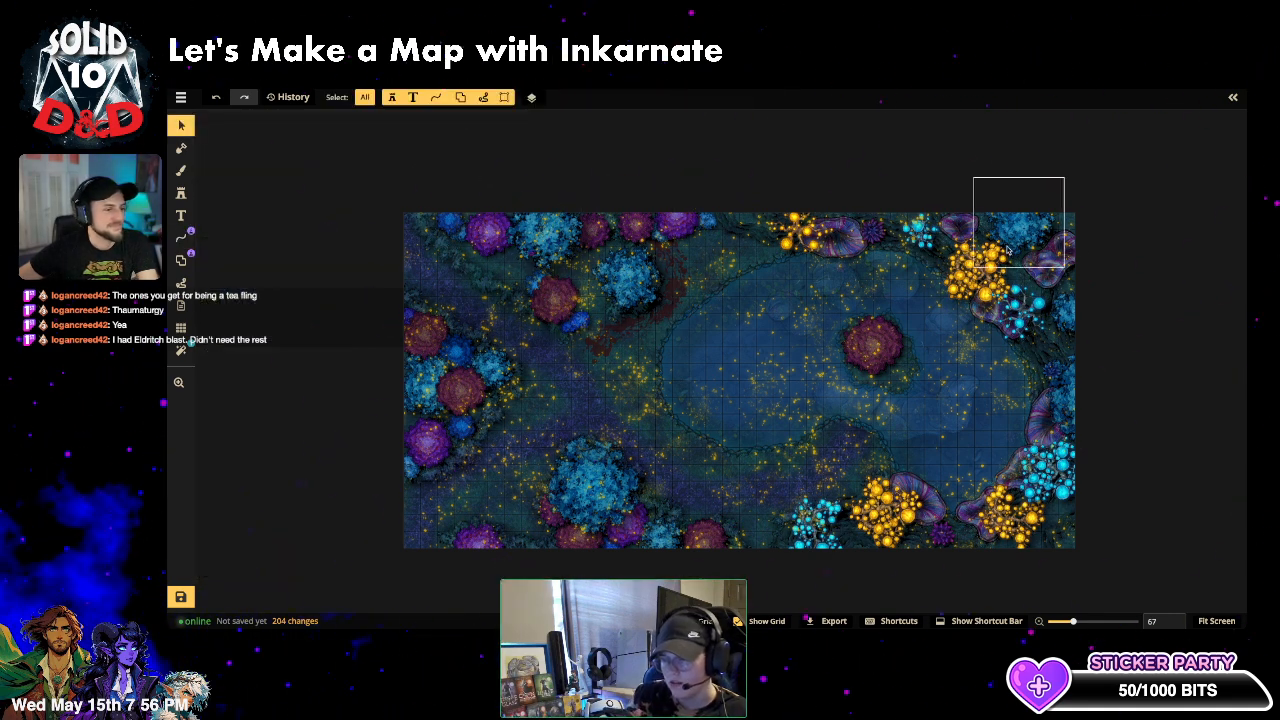
pyautogui.click(1136, 396)
# - Deselect the right-edge stamp, zoom out and pan, then return to freehand line drawing
pyautogui.click(1194, 297)
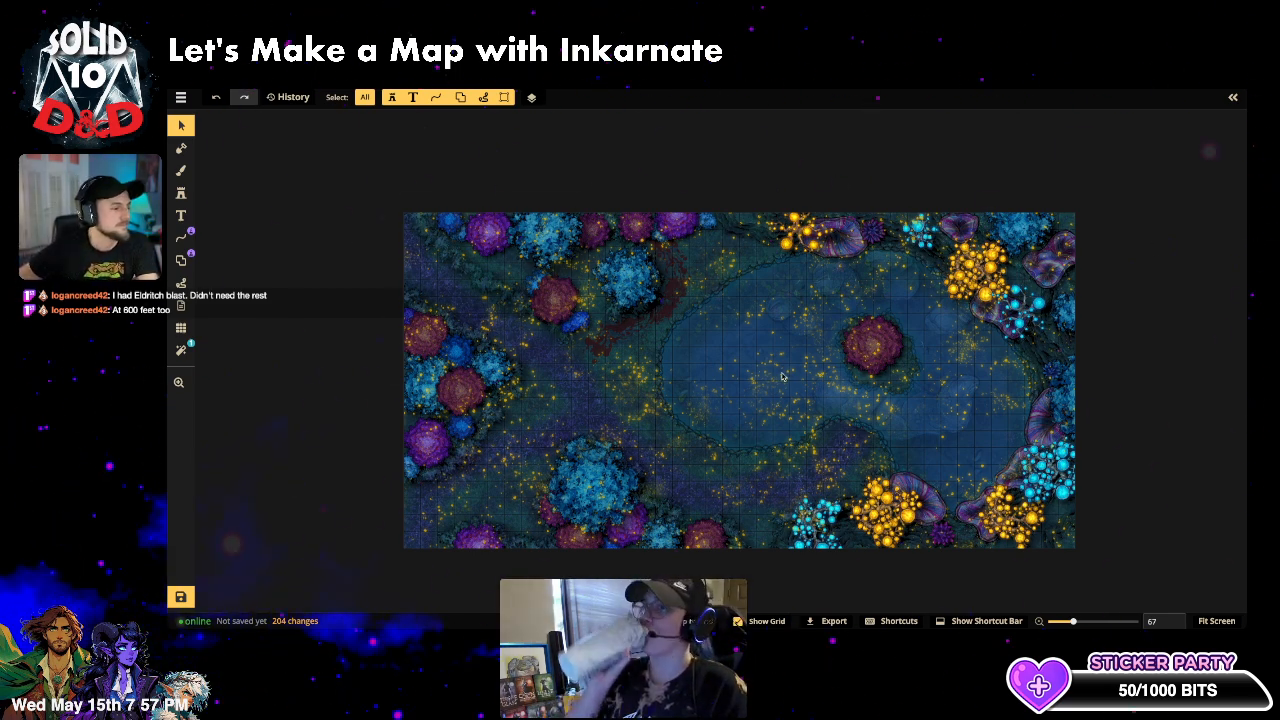
pyautogui.scroll(-1, 1012, 456)
pyautogui.scroll(-3, 1110, 417)
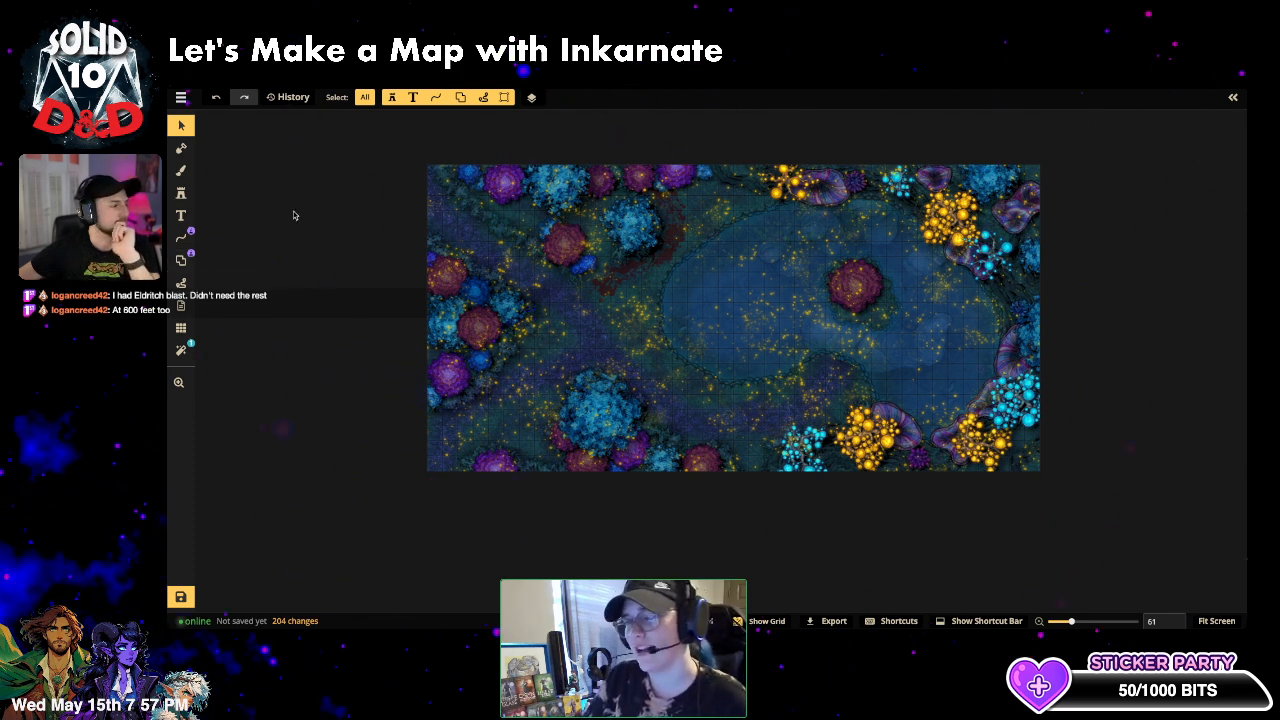
pyautogui.scroll(-1, 301, 240)
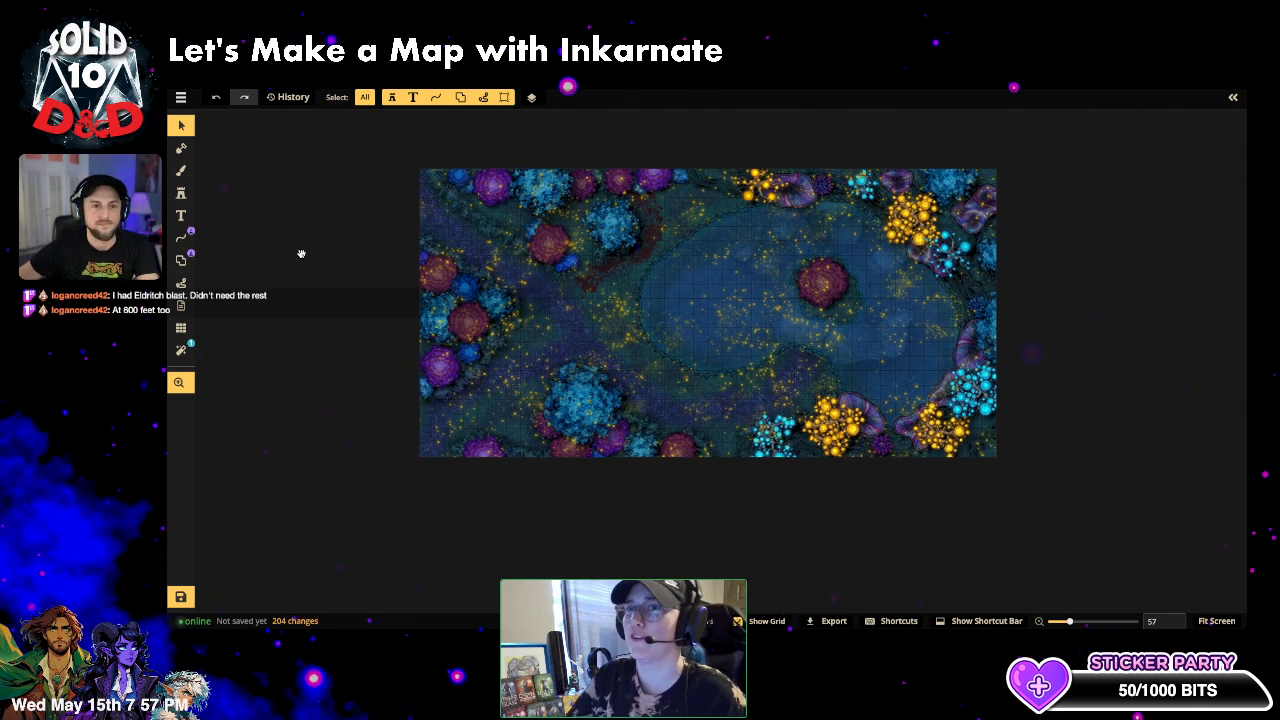
pyautogui.moveTo(293, 244); pyautogui.dragTo(333, 294)
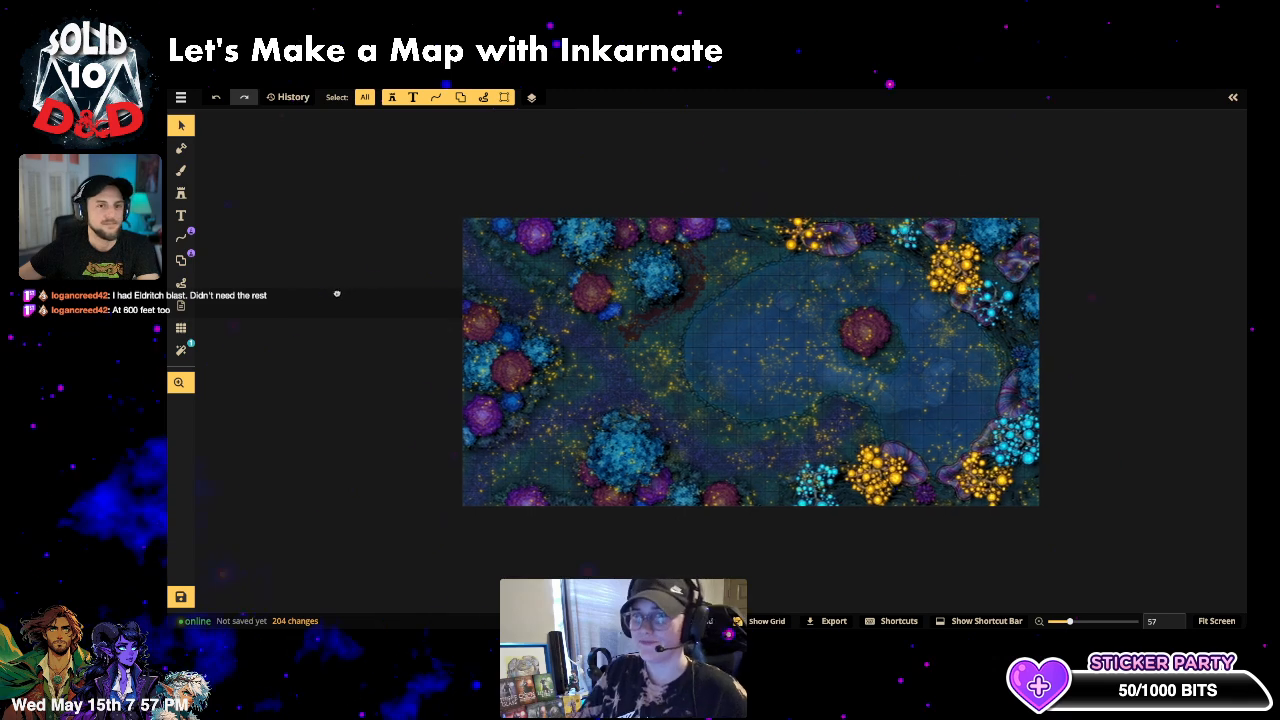
pyautogui.click(182, 238)
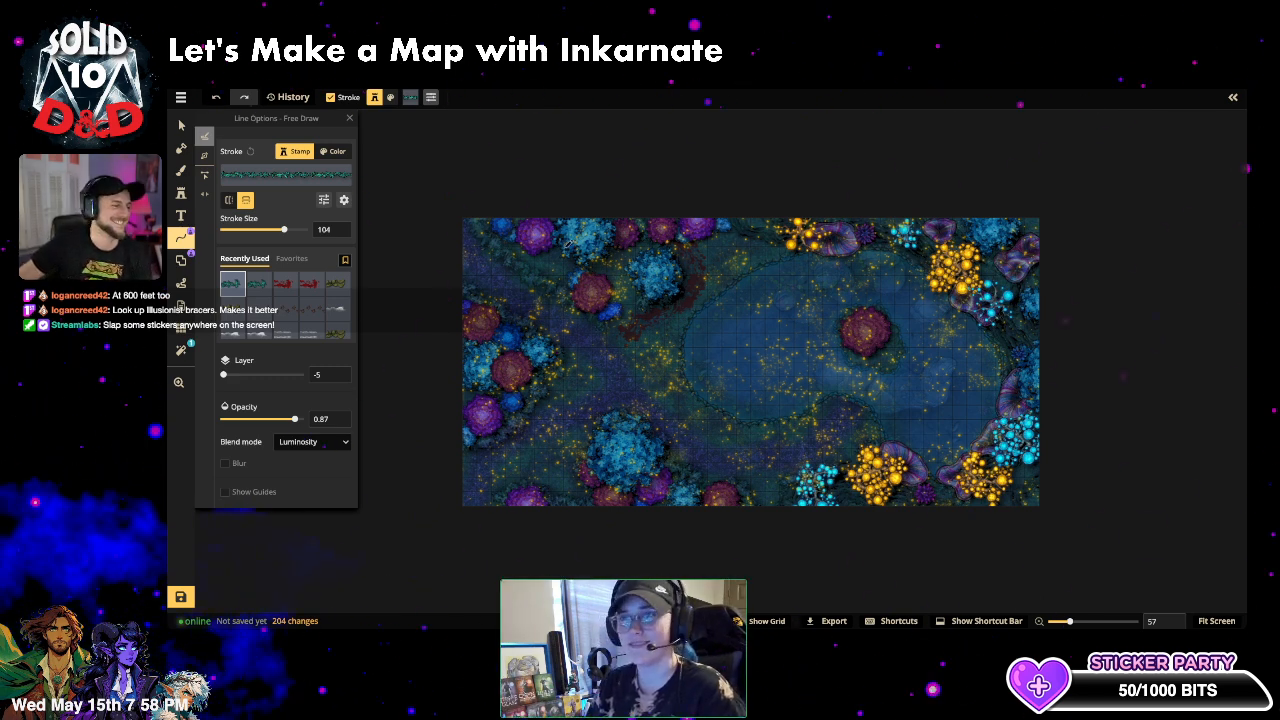
# - Clear the 'vines' search in the Path Catalog and choose a Creatures tracks path for free drawing
pyautogui.scroll(1, 650, 337)
pyautogui.scroll(2, 650, 336)
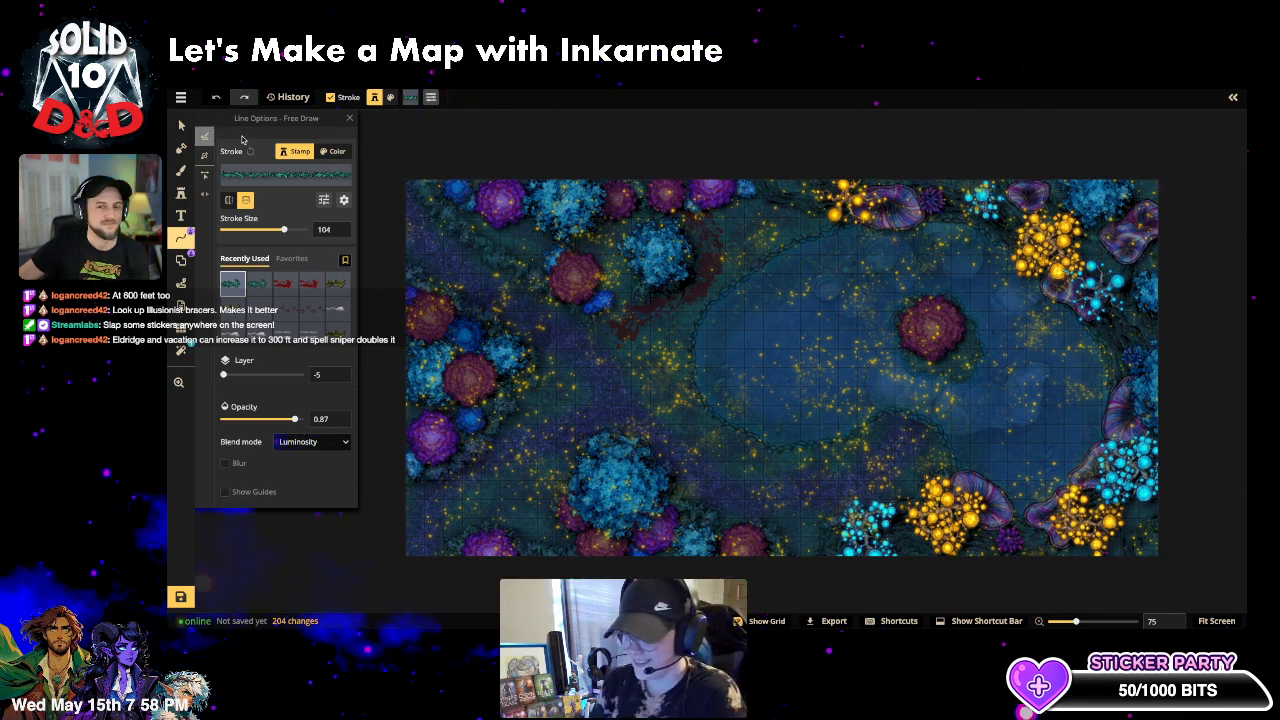
pyautogui.click(181, 241)
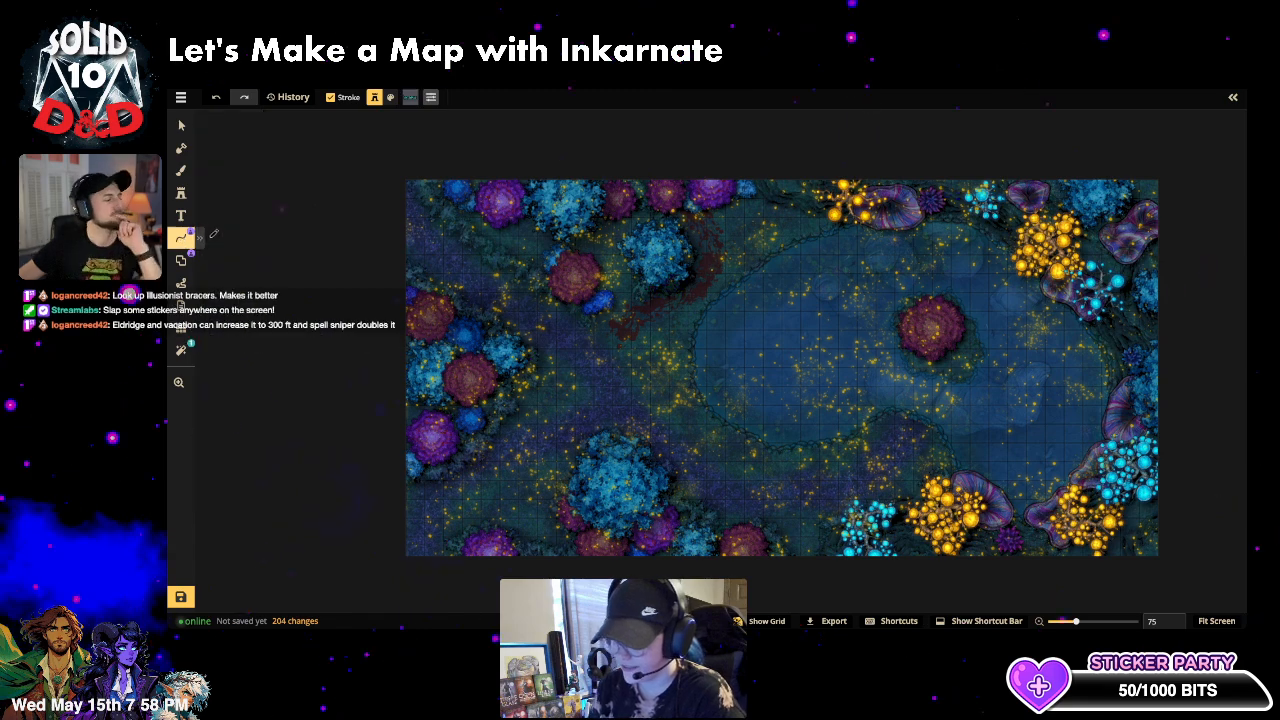
pyautogui.click(181, 238)
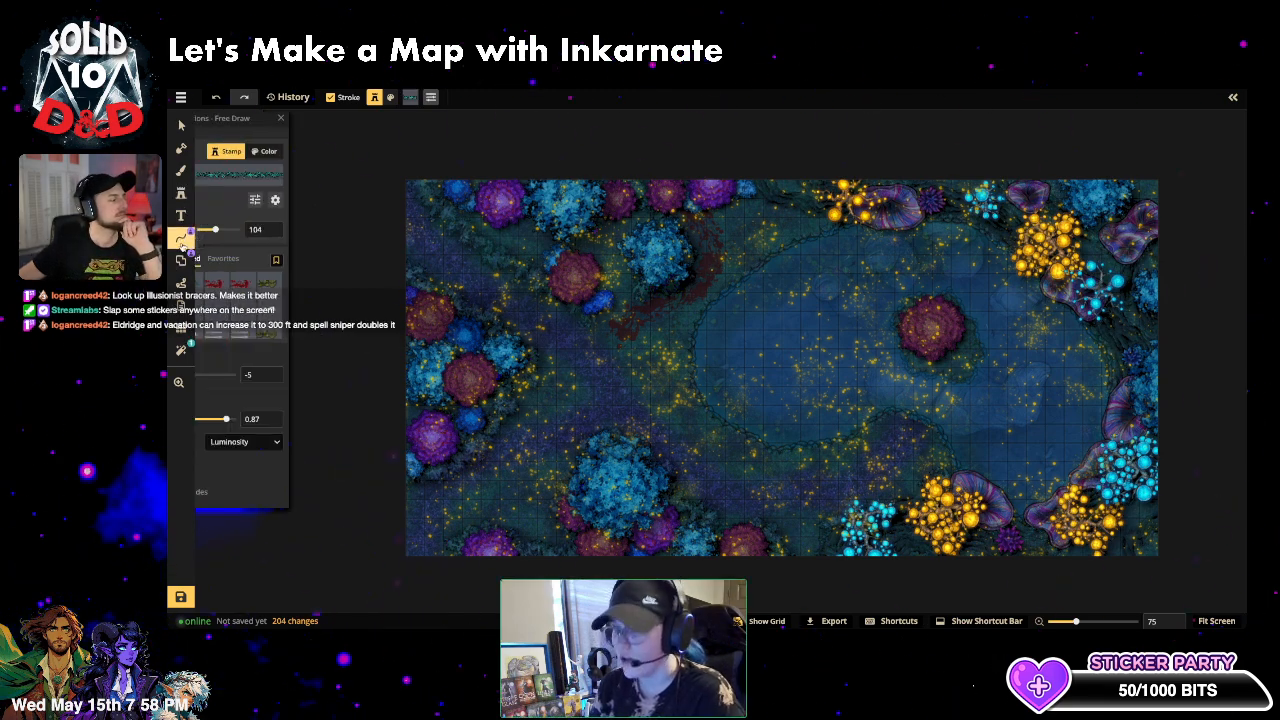
pyautogui.click(295, 177)
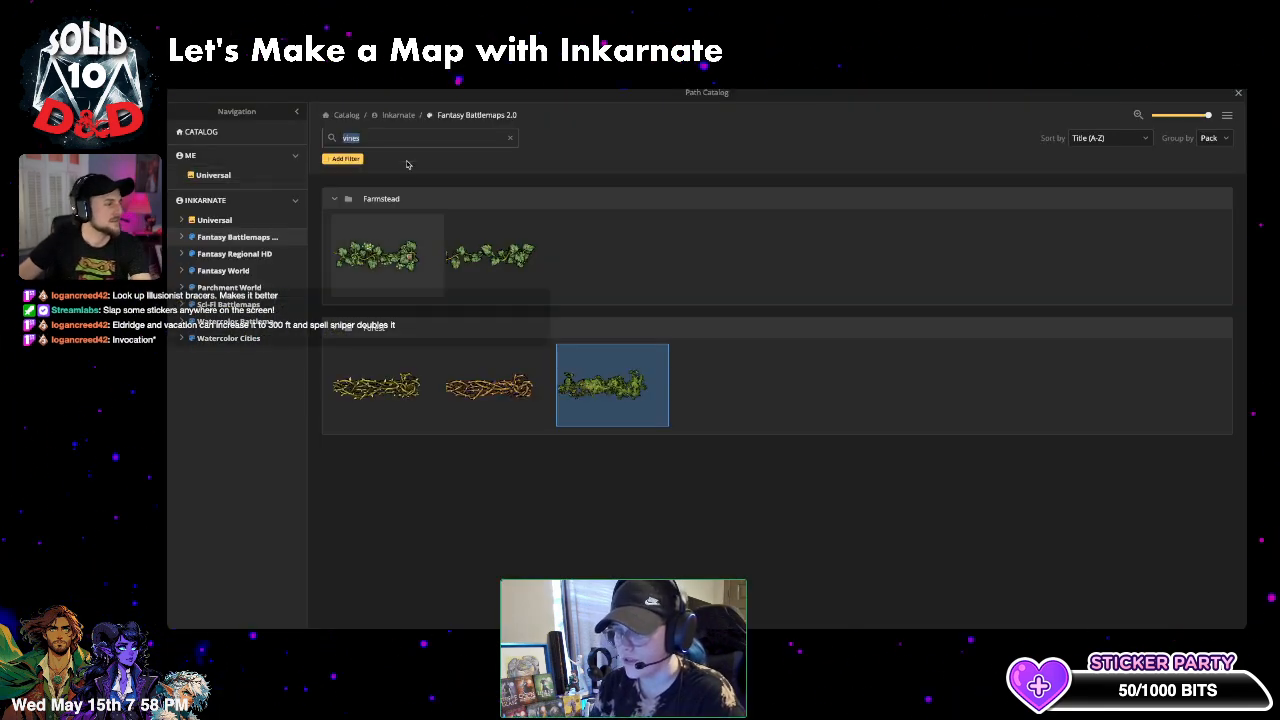
pyautogui.click(511, 141)
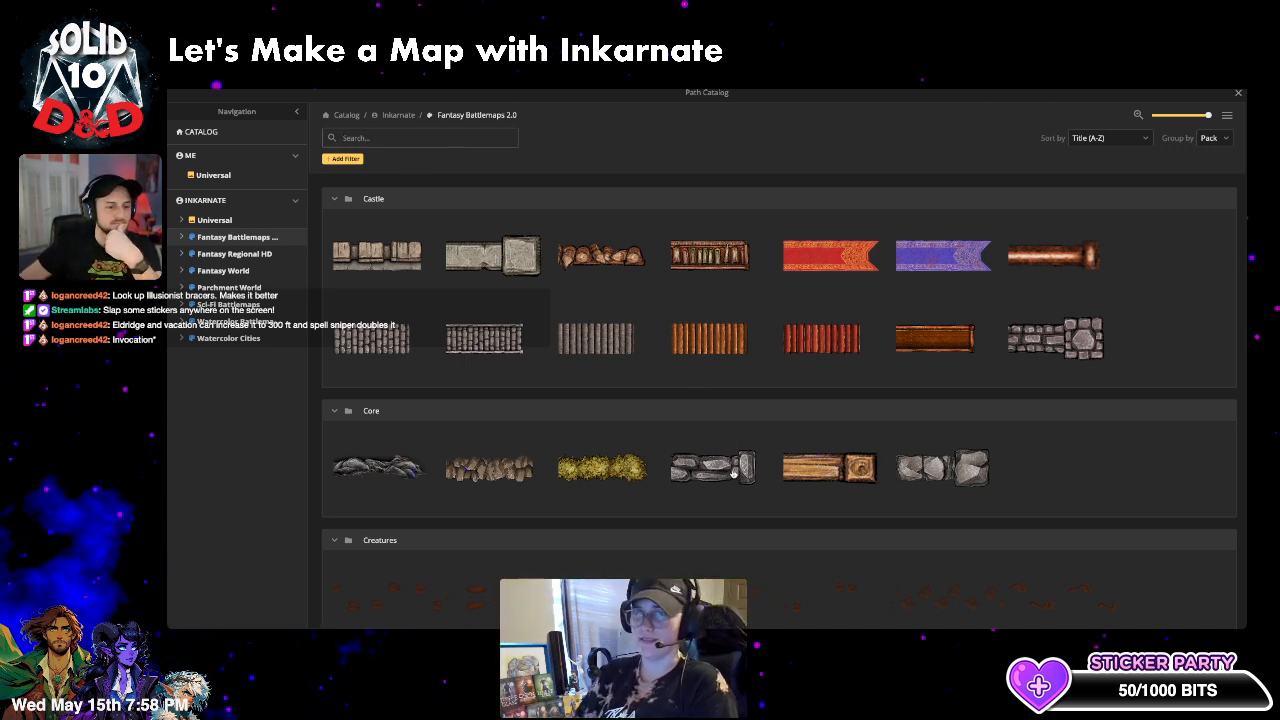
pyautogui.scroll(-1, 1055, 441)
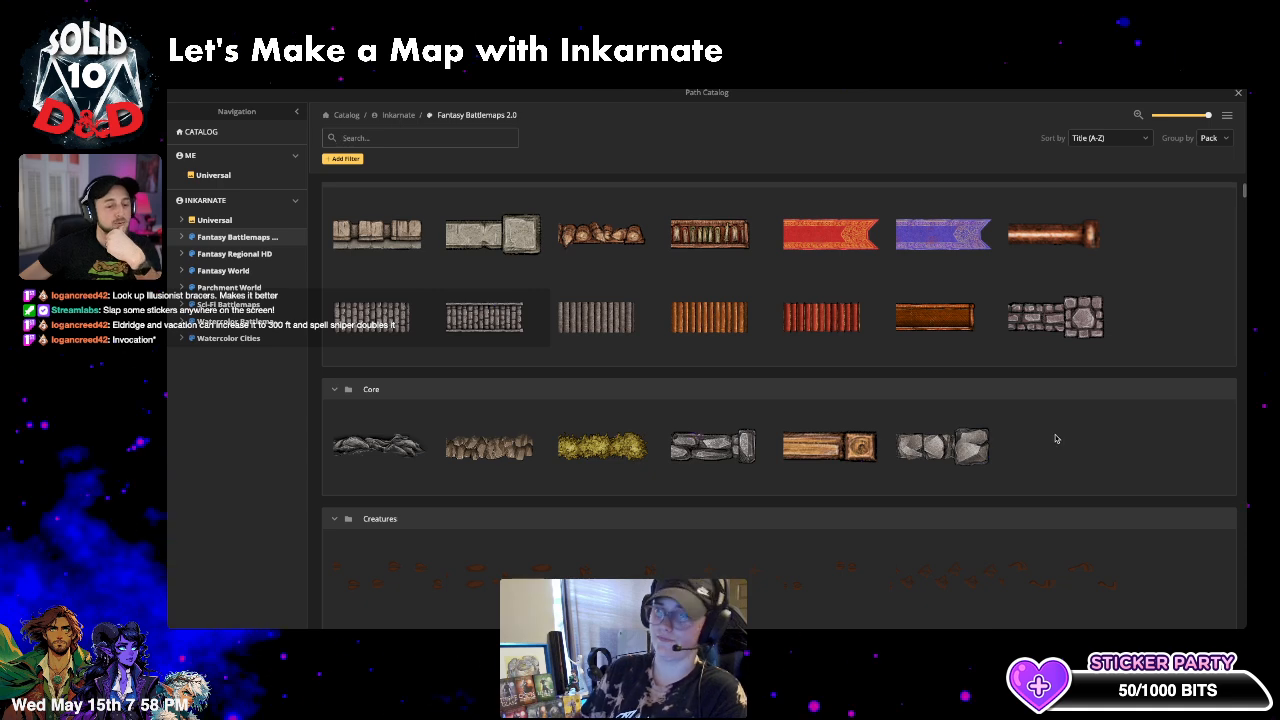
pyautogui.scroll(-2, 1055, 438)
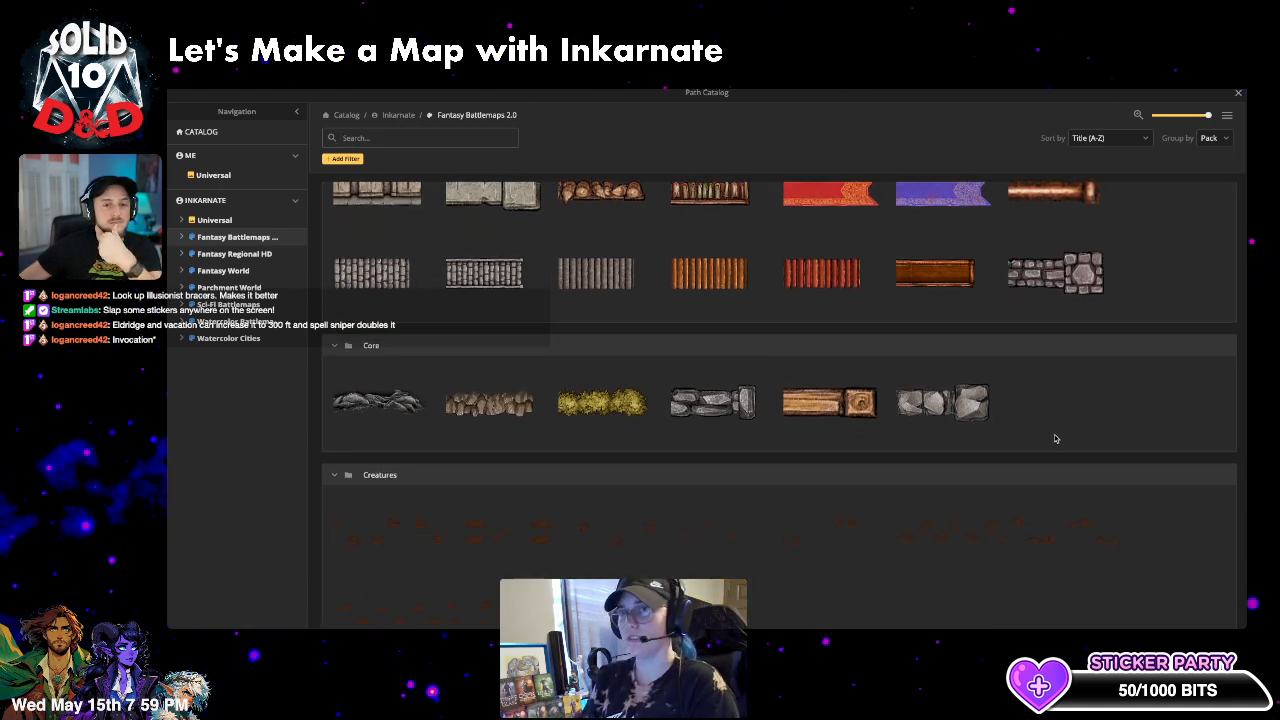
pyautogui.scroll(-2, 1055, 438)
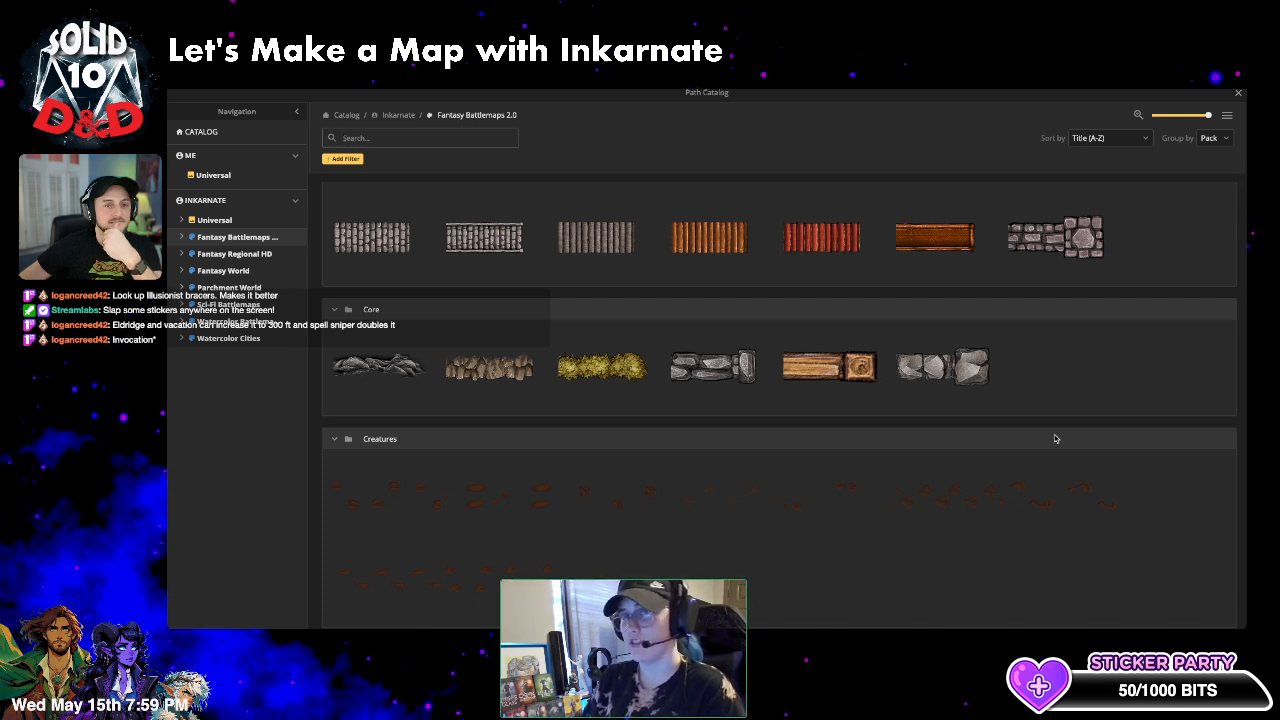
pyautogui.scroll(-5, 1052, 437)
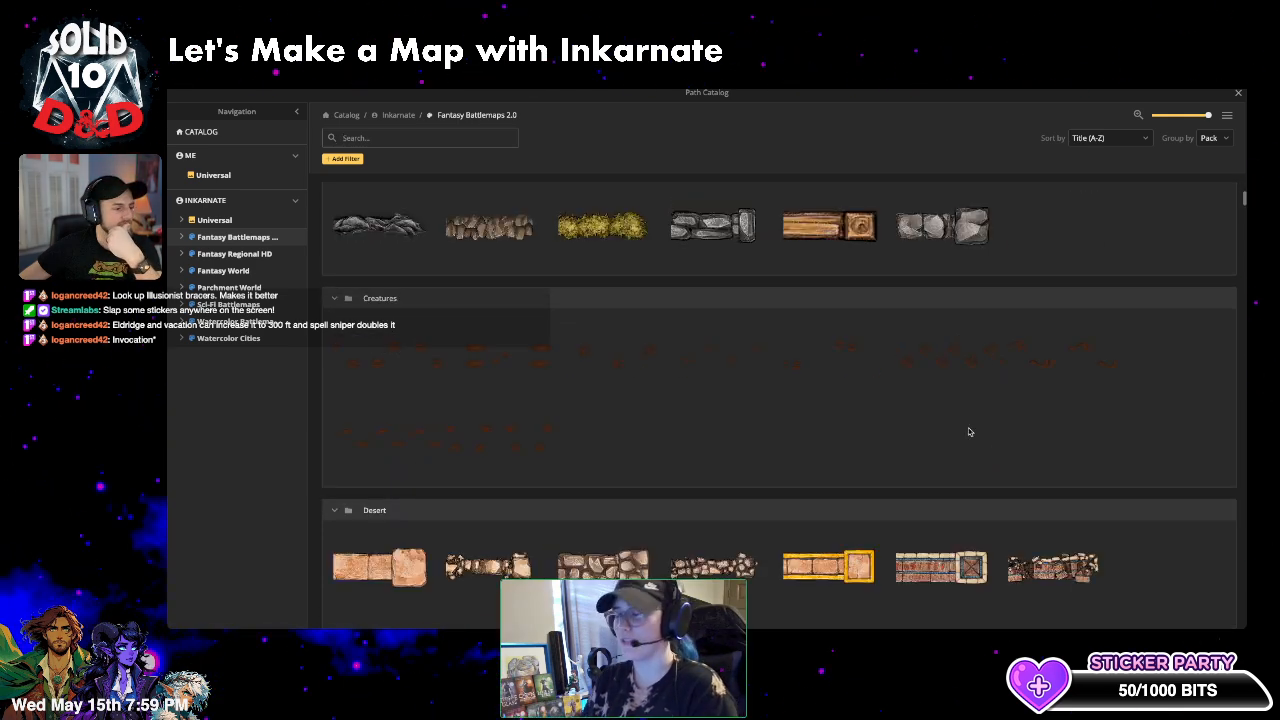
pyautogui.click(1046, 355)
pyautogui.scroll(3, 521, 340)
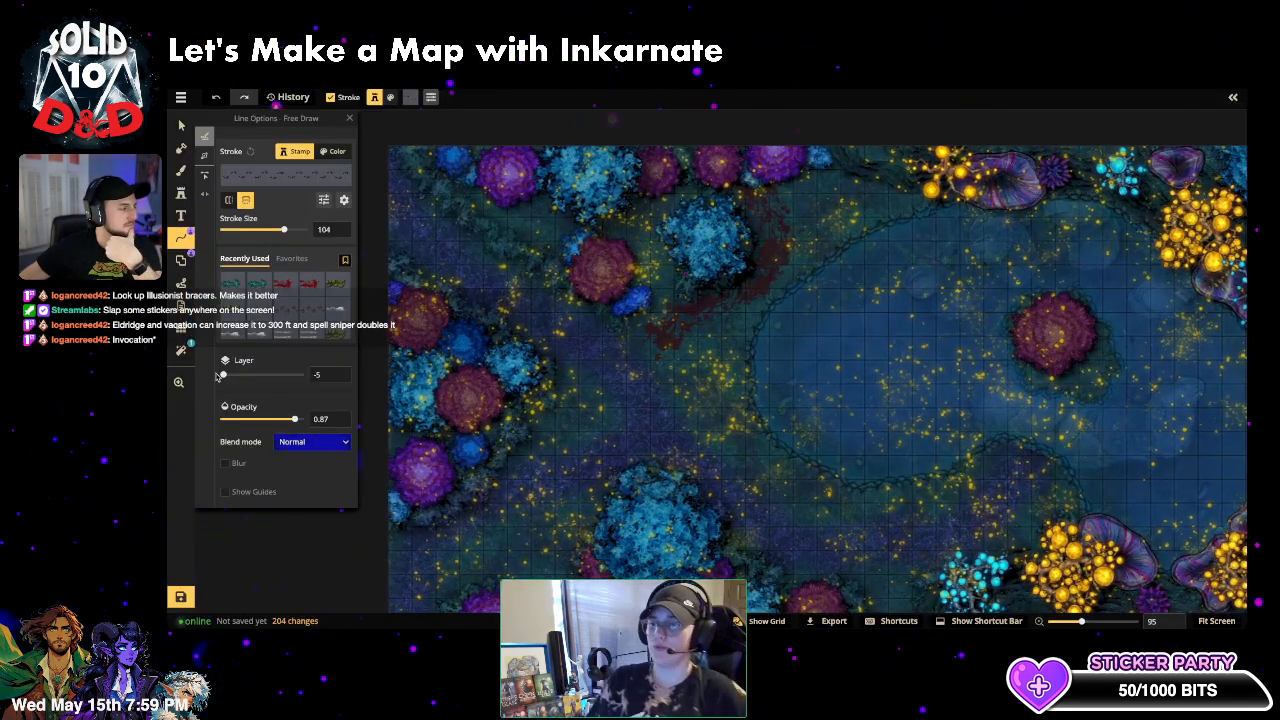
# - Draw a tracks path across the upper left, set to stroke size 47, Luminosity blending, opacity 1
pyautogui.moveTo(384, 193)
pyautogui.mouseDown()
pyautogui.moveTo(467, 267)
pyautogui.moveTo(607, 357)
pyautogui.moveTo(625, 414)
pyautogui.moveTo(597, 450)
pyautogui.moveTo(449, 543)
pyautogui.mouseUp()
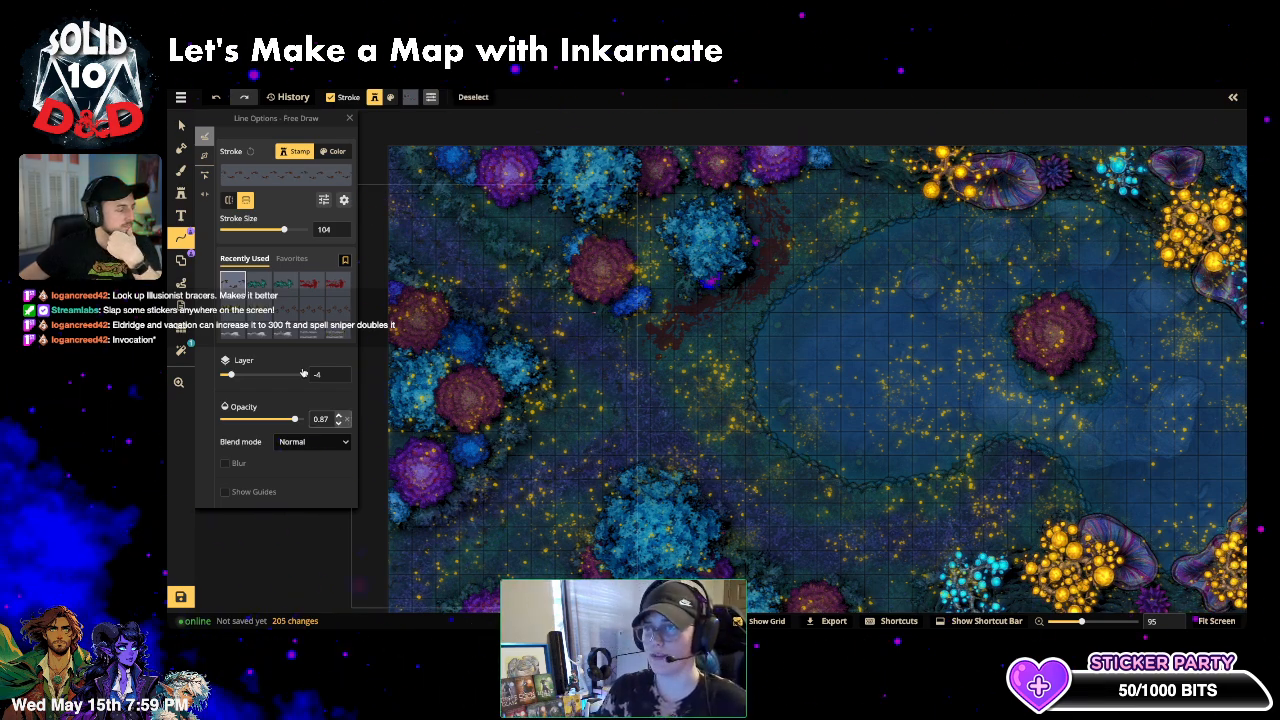
pyautogui.moveTo(284, 230); pyautogui.dragTo(270, 230)
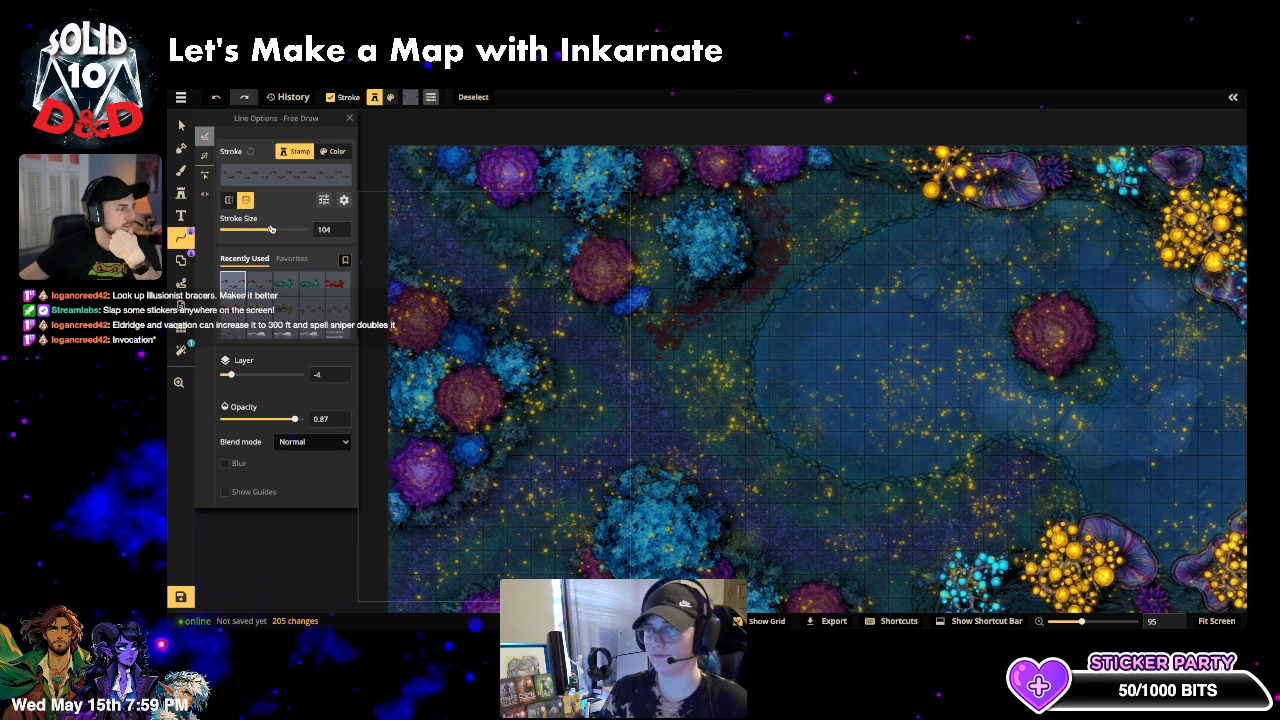
pyautogui.scroll(5, 448, 262)
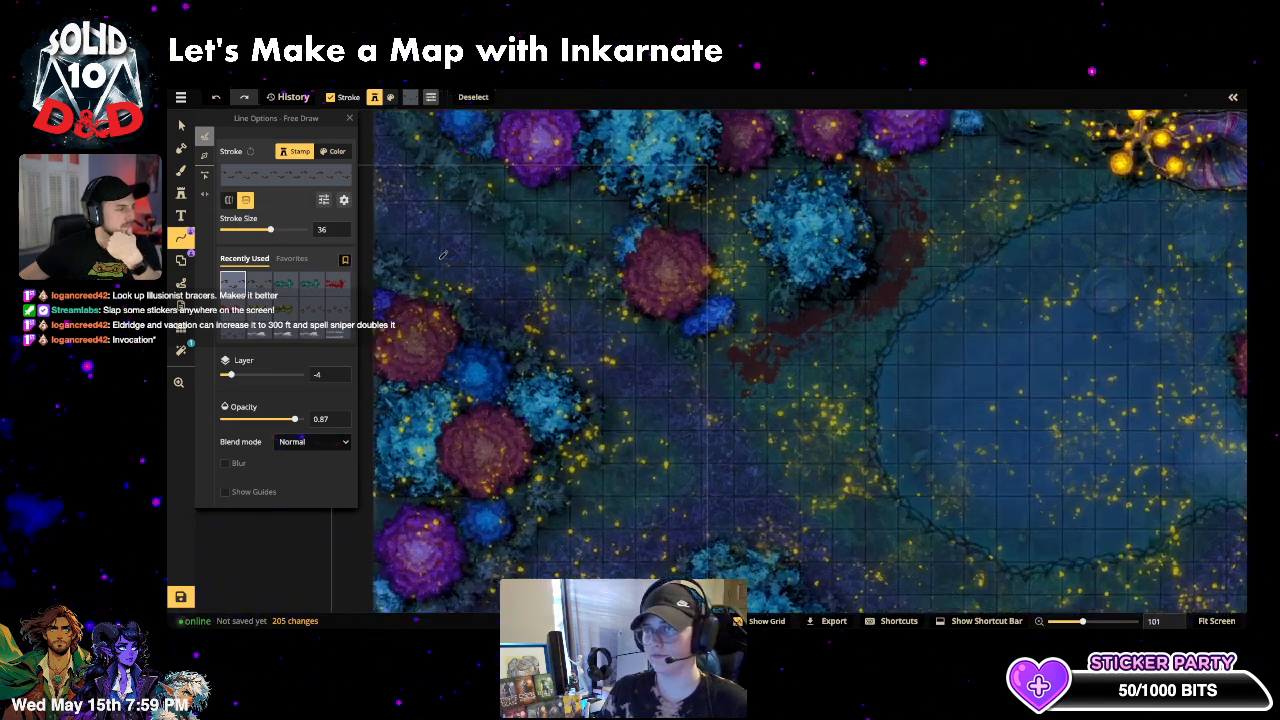
pyautogui.scroll(5, 448, 262)
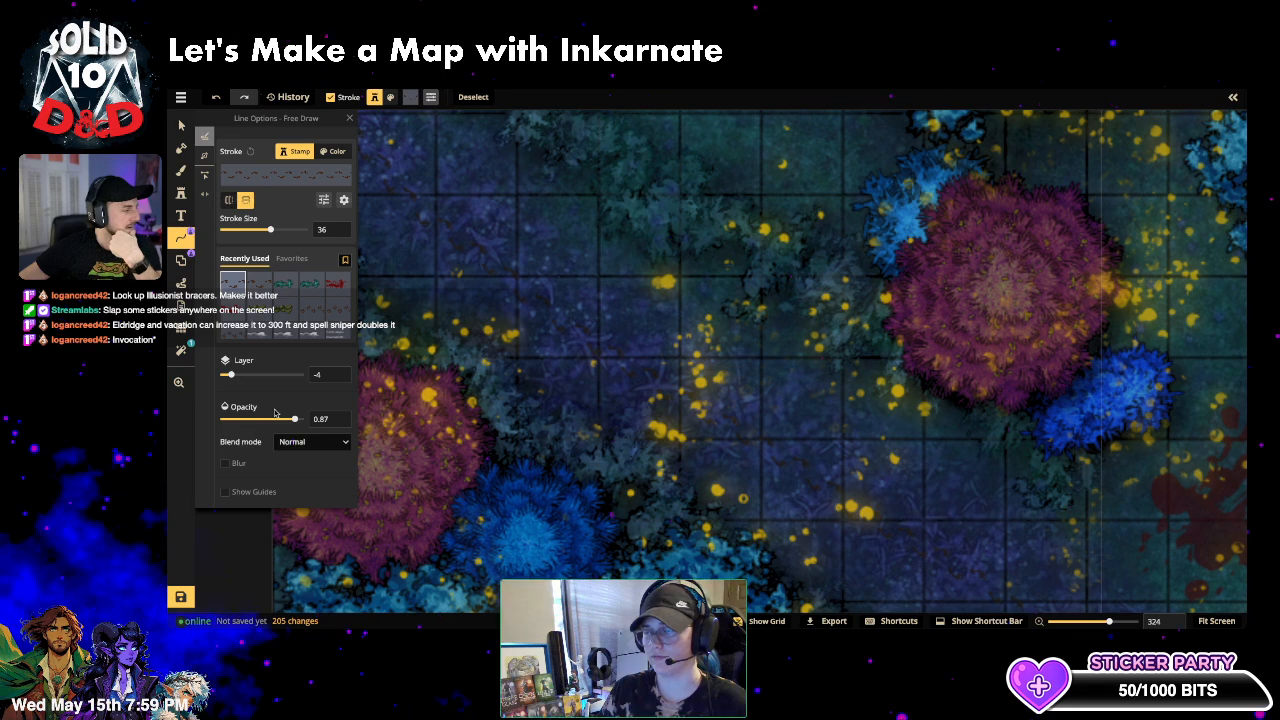
pyautogui.moveTo(270, 231)
pyautogui.mouseDown()
pyautogui.moveTo(308, 231)
pyautogui.moveTo(255, 232)
pyautogui.moveTo(273, 236)
pyautogui.mouseUp()
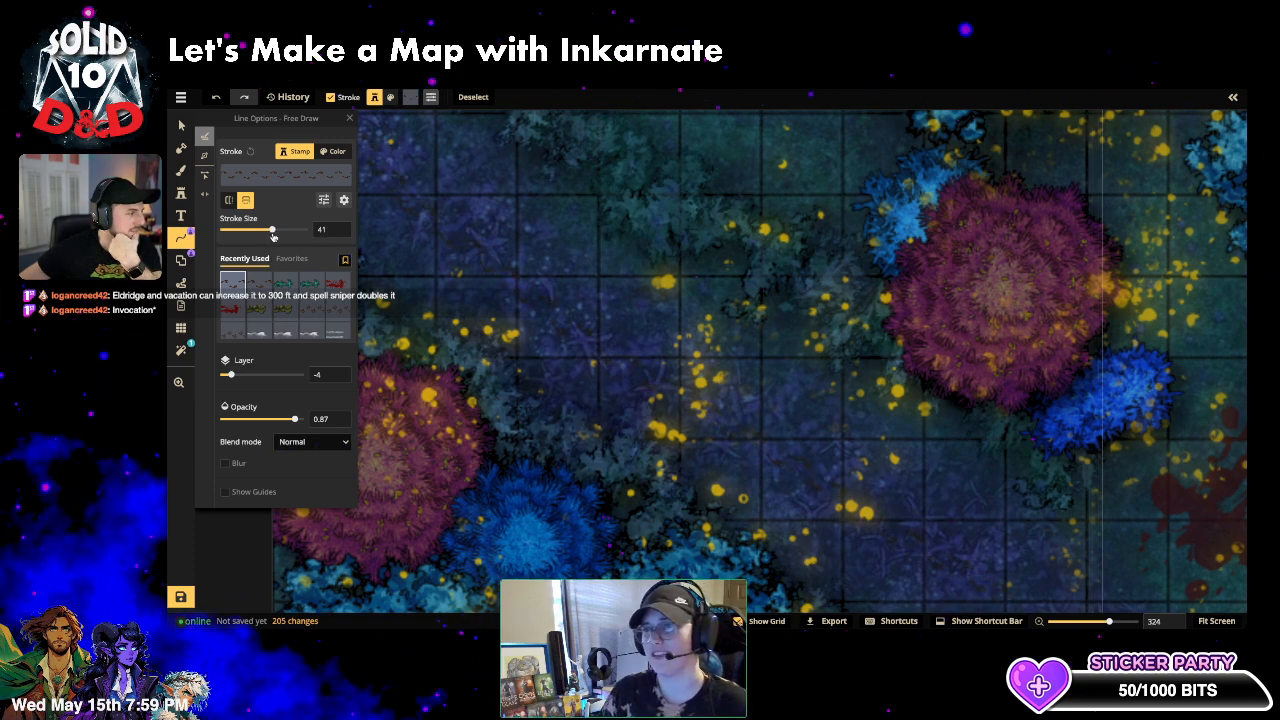
pyautogui.click(290, 441)
pyautogui.scroll(-3, 281, 426)
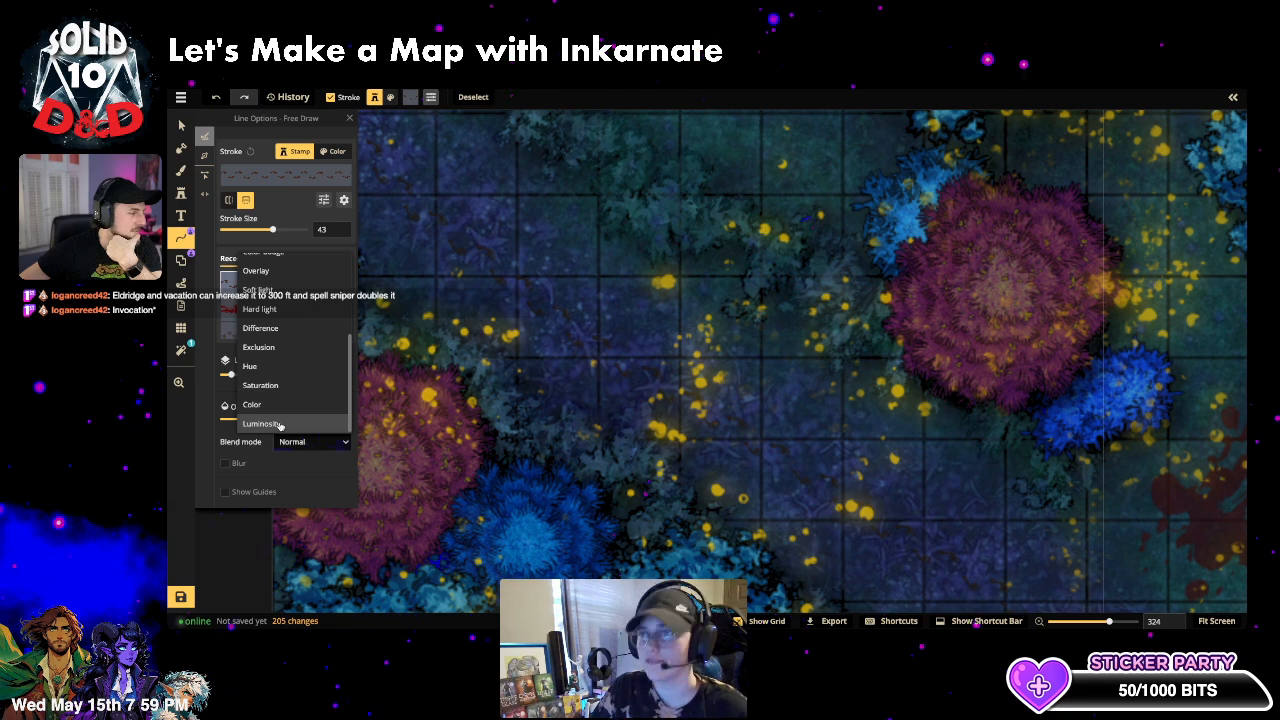
pyautogui.click(281, 424)
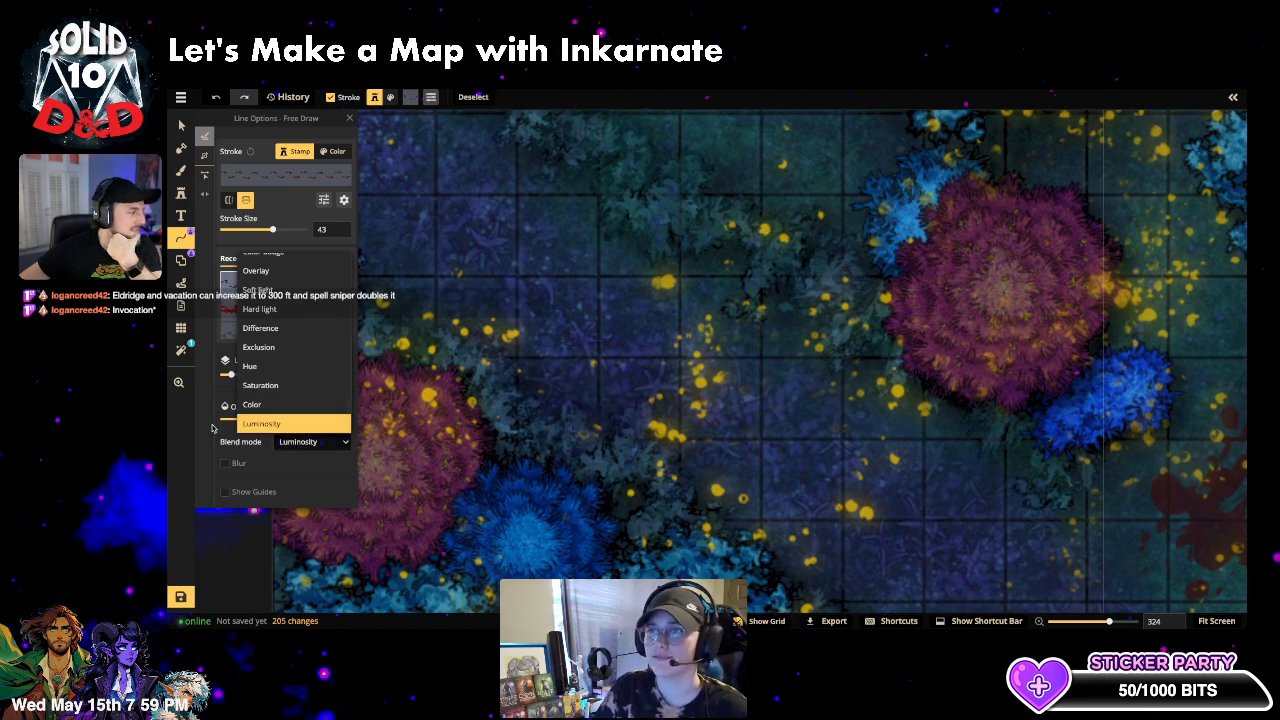
pyautogui.click(212, 429)
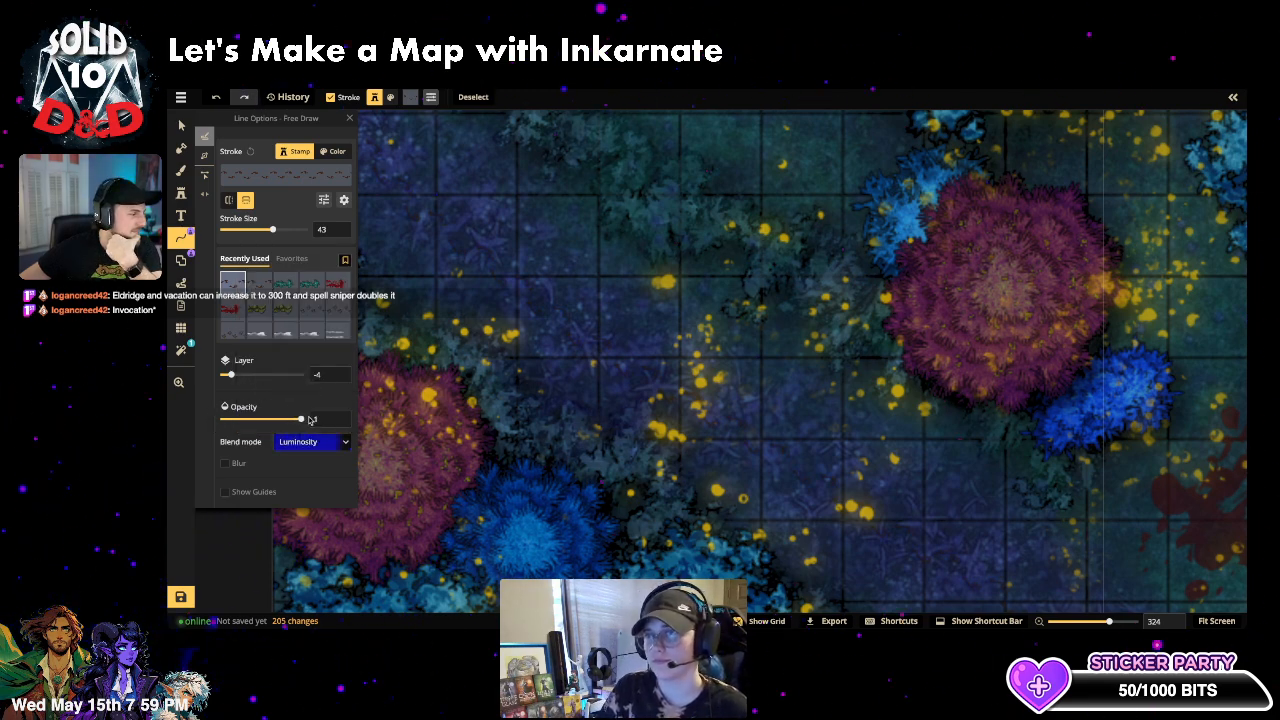
pyautogui.click(247, 375)
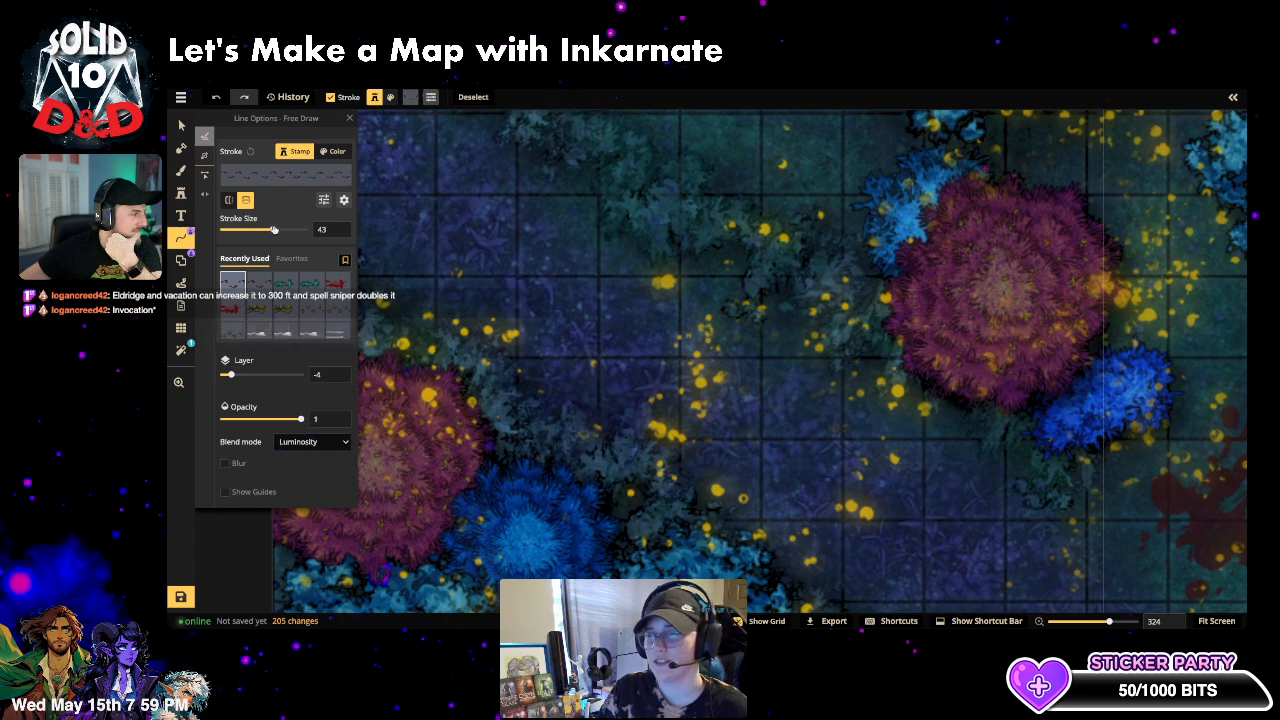
pyautogui.moveTo(274, 229); pyautogui.dragTo(269, 230)
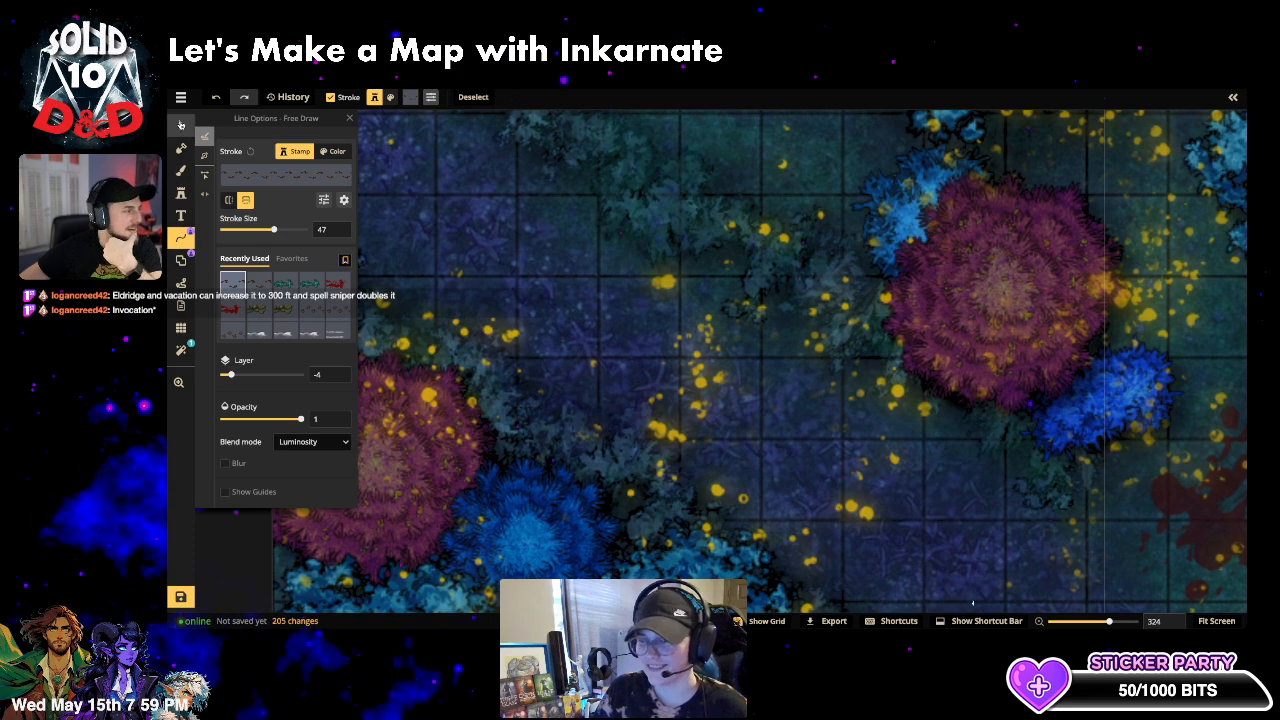
# - Clear the selection, pan toward the lake's western shore, and switch to stamping
pyautogui.click(181, 124)
pyautogui.click(887, 354)
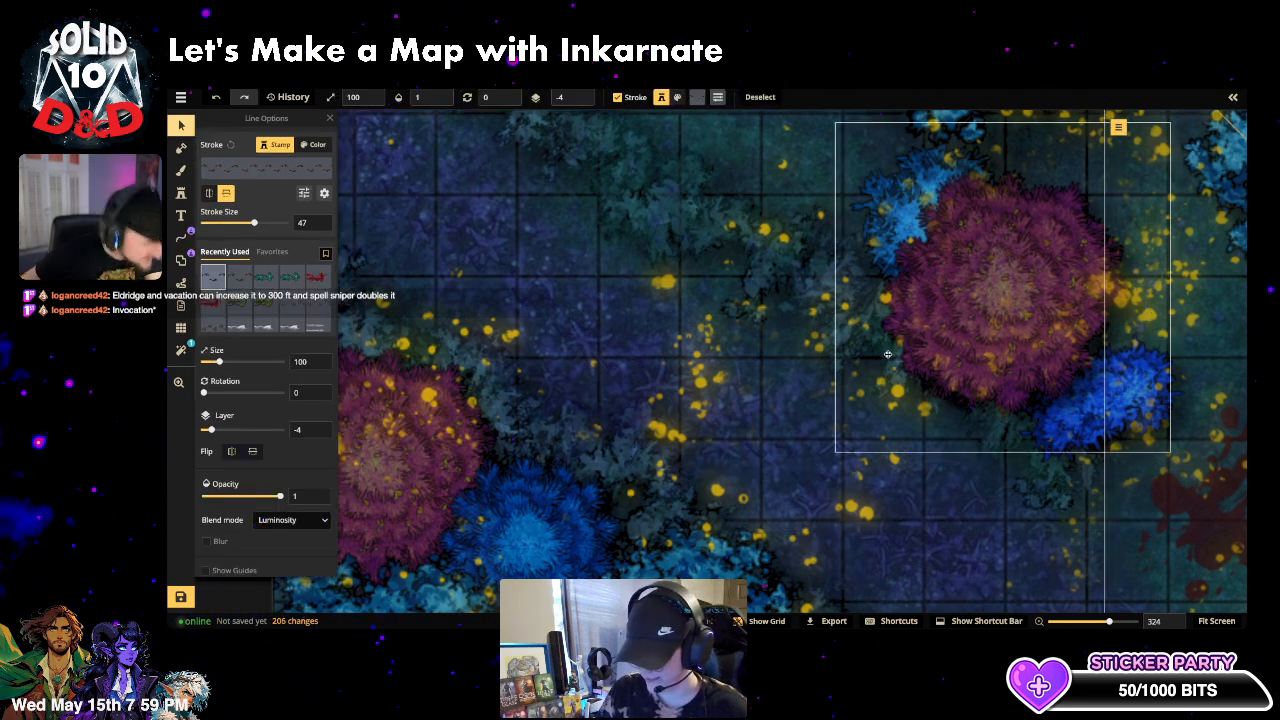
pyautogui.scroll(-4, 1114, 554)
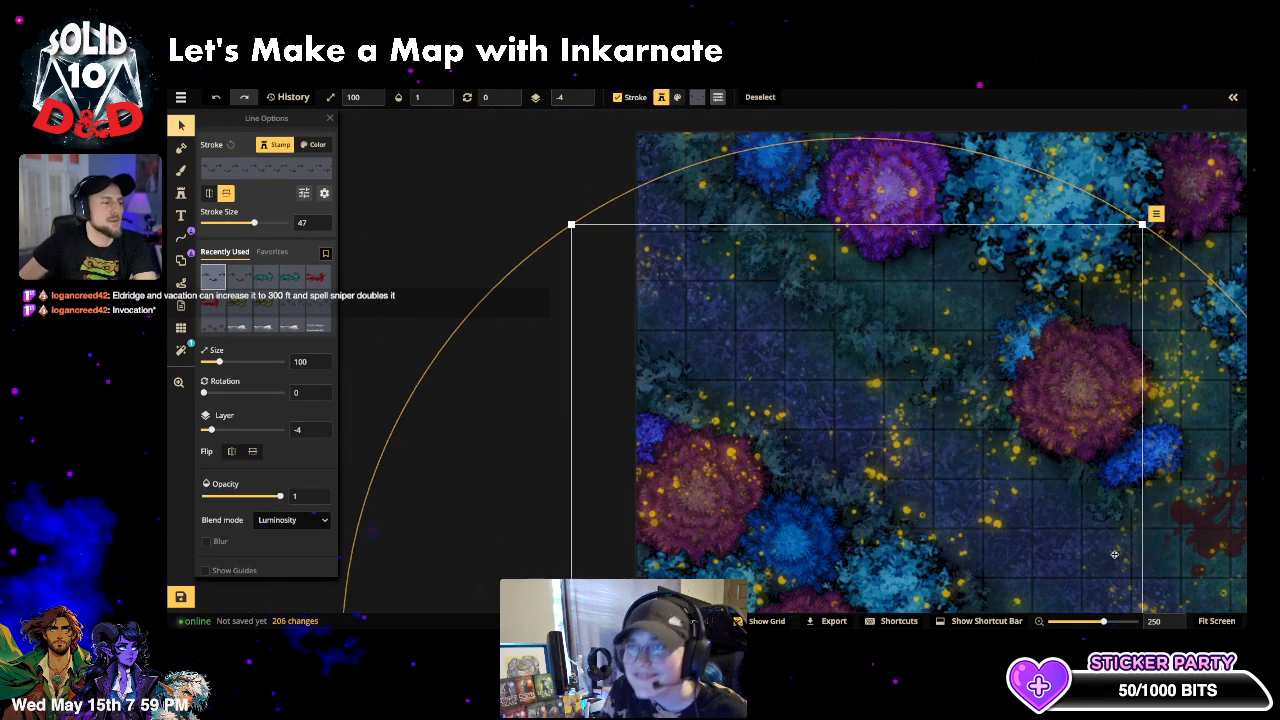
pyautogui.click(463, 289)
pyautogui.scroll(-3, 1095, 502)
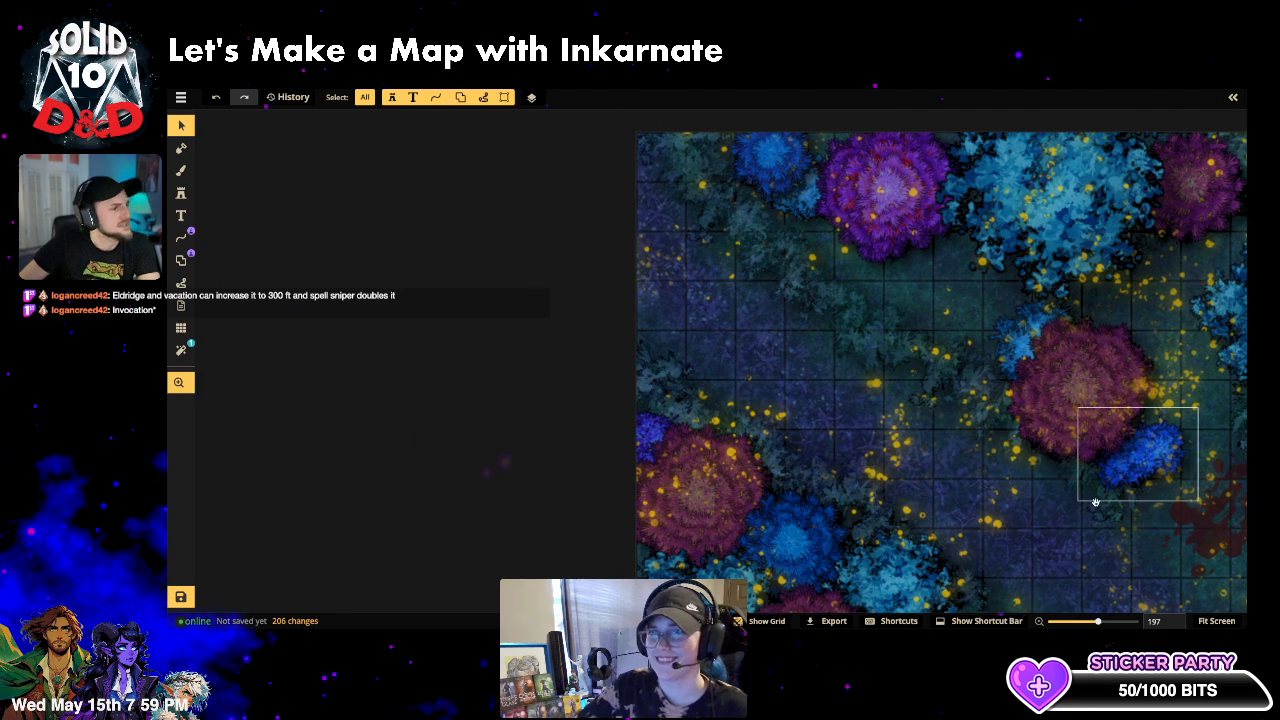
pyautogui.moveTo(1062, 540); pyautogui.dragTo(647, 301)
pyautogui.moveTo(921, 493); pyautogui.dragTo(899, 407)
pyautogui.click(181, 193)
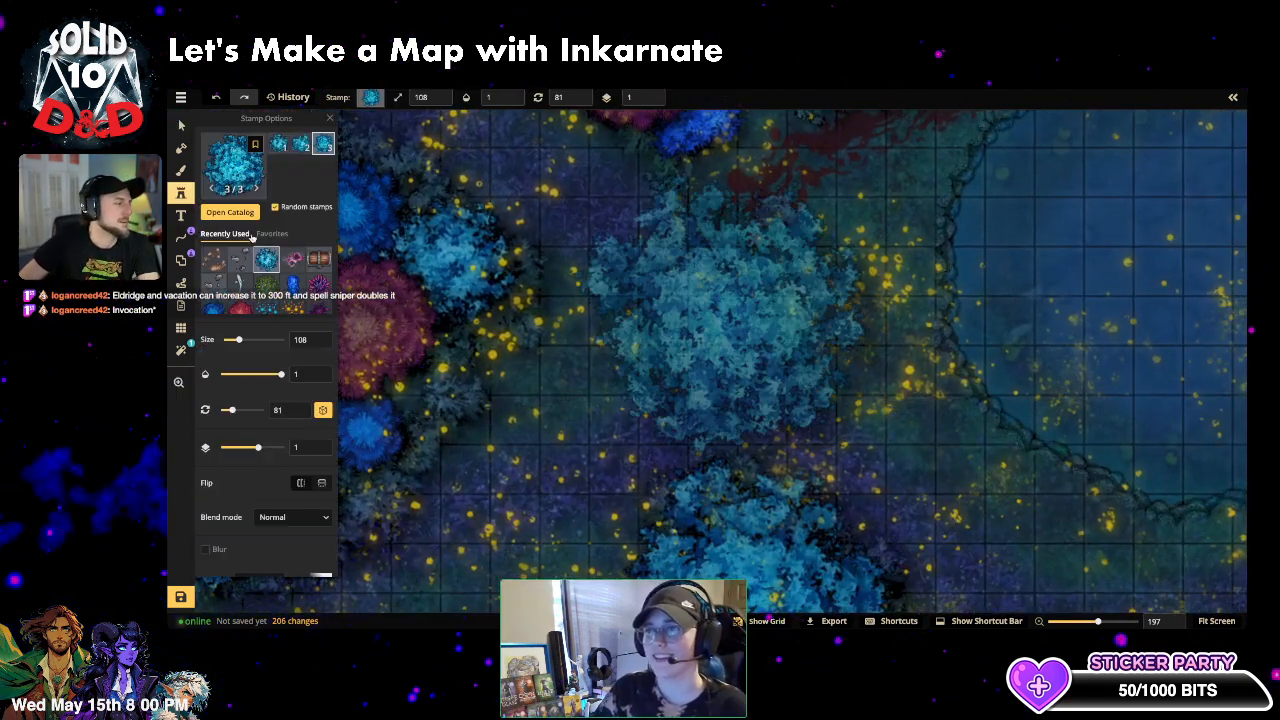
# - Search 'mus' in the Stamp Catalog, filter to Mushrooms, and choose Fly Agaric Mushrooms under Forest
pyautogui.click(238, 172)
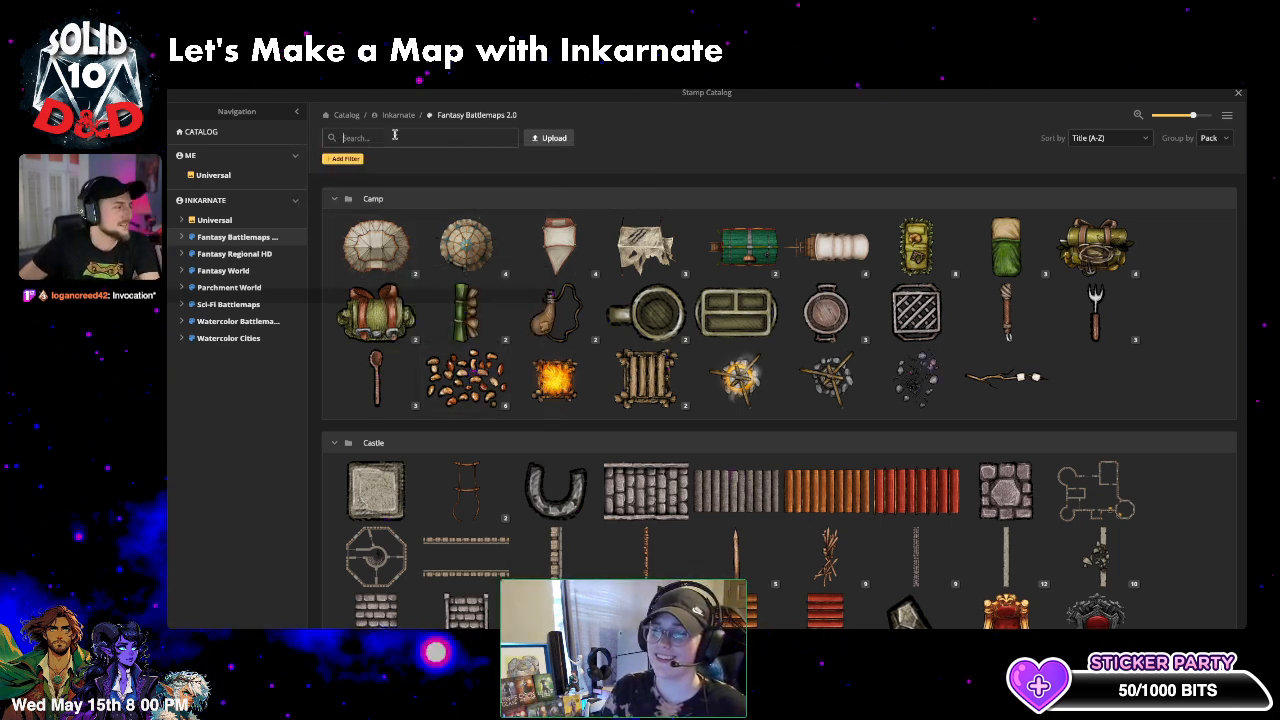
pyautogui.write('mush')
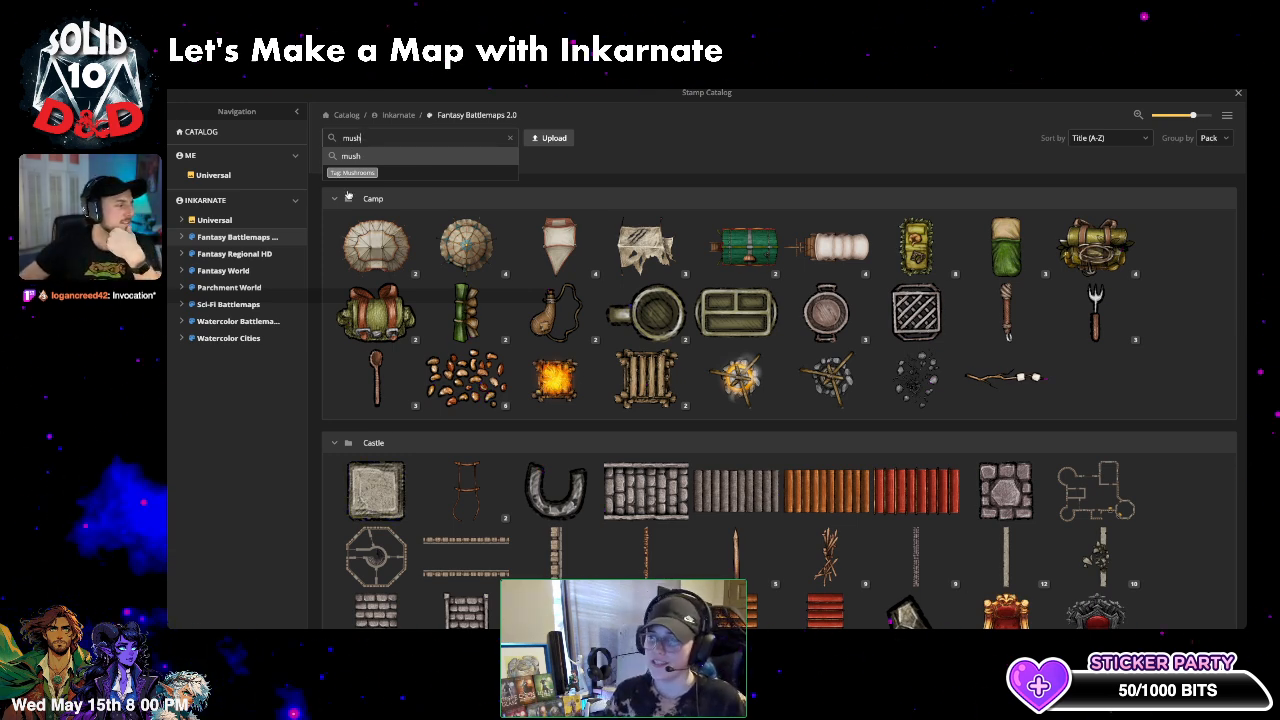
pyautogui.click(352, 172)
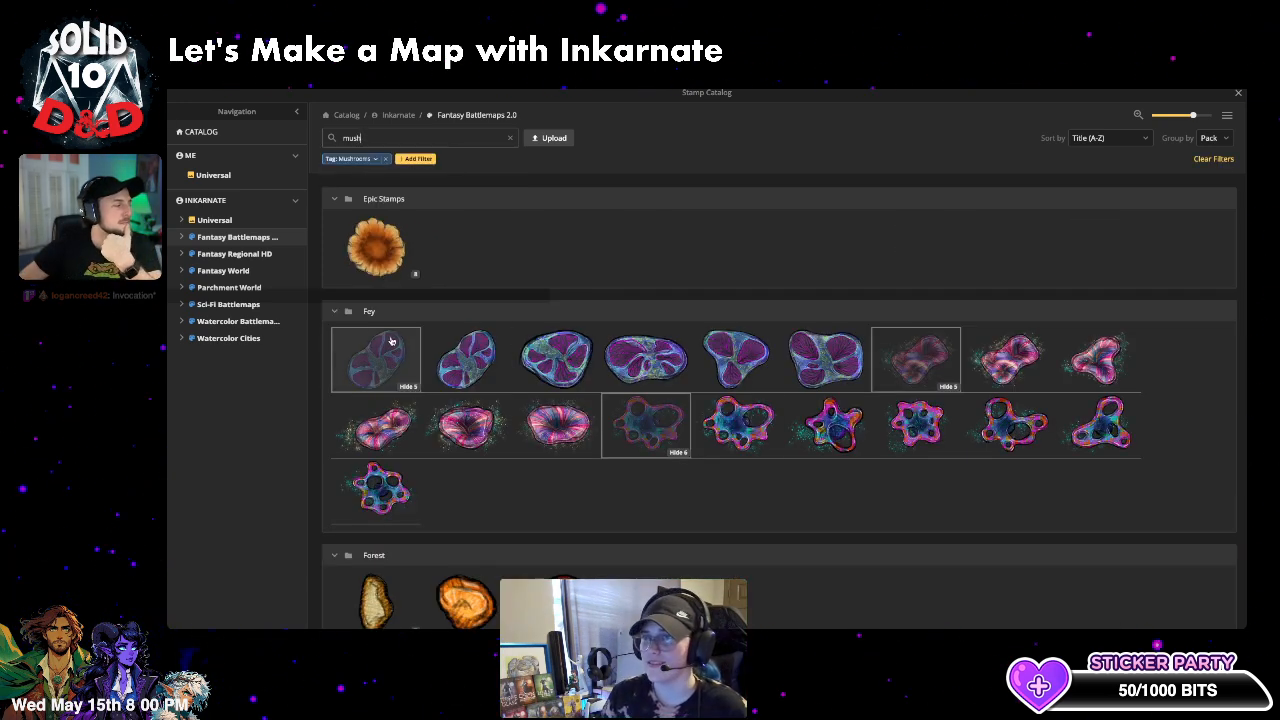
pyautogui.click(360, 311)
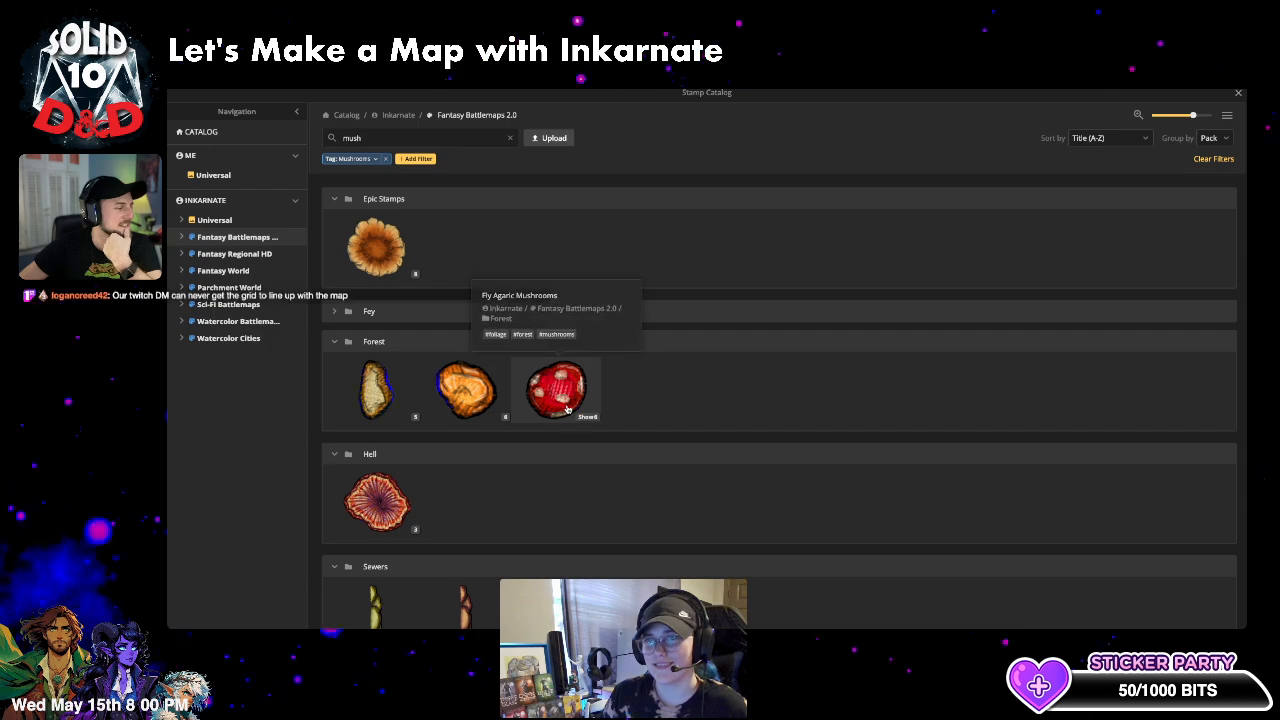
pyautogui.click(563, 405)
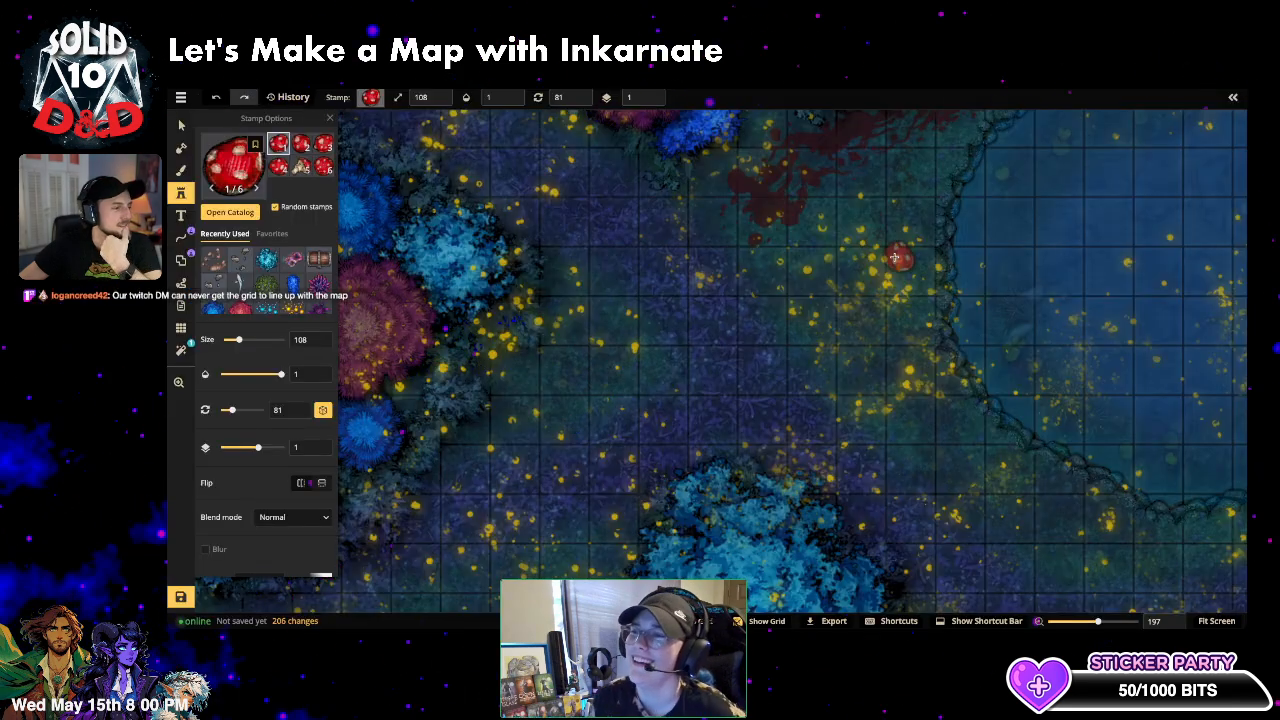
# - Place two red Fly Agaric mushrooms near the lake edge and map top, shrinking the stamp to 68
pyautogui.scroll(-1, 894, 260)
pyautogui.moveTo(908, 252); pyautogui.dragTo(642, 560)
pyautogui.click(724, 311)
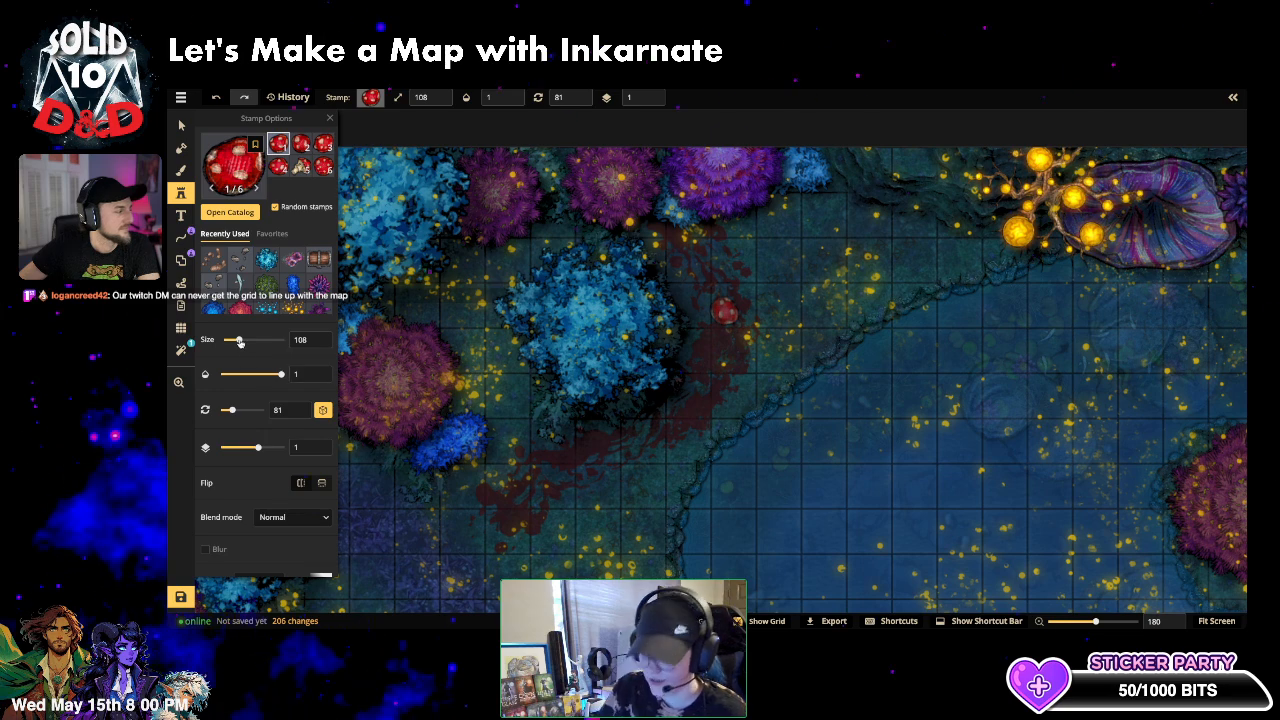
pyautogui.moveTo(239, 341); pyautogui.dragTo(235, 343)
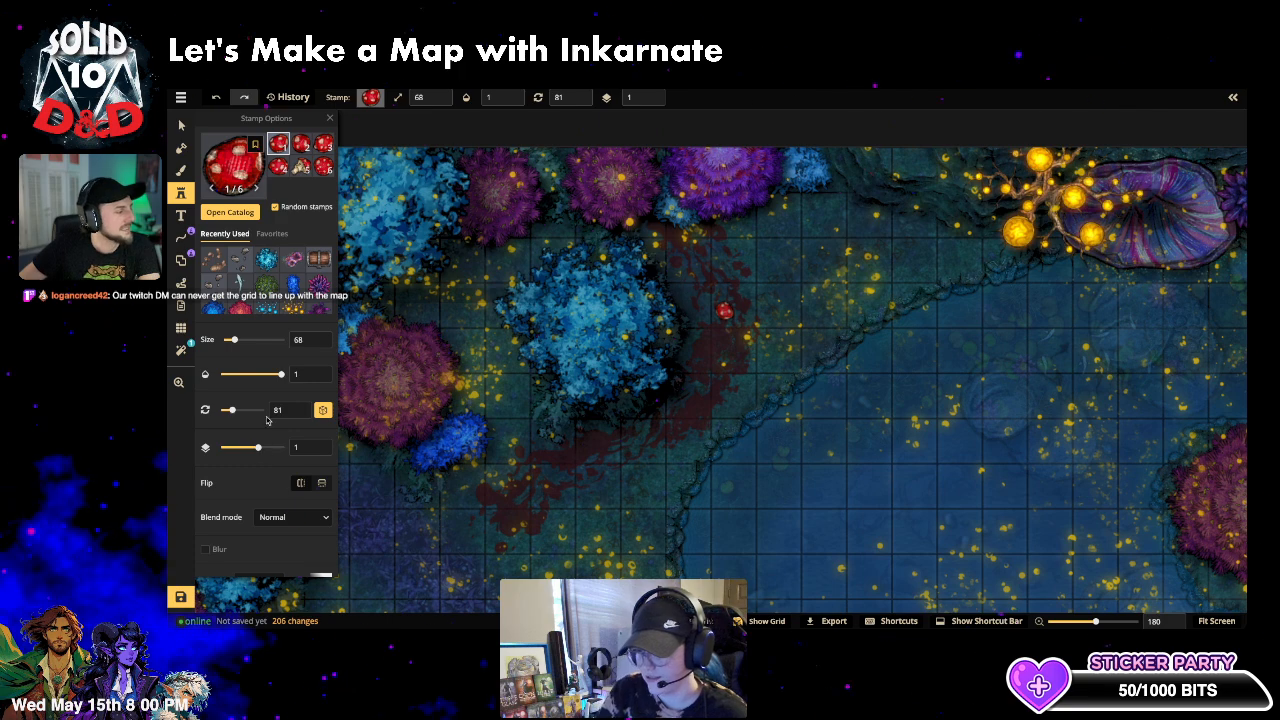
pyautogui.click(856, 195)
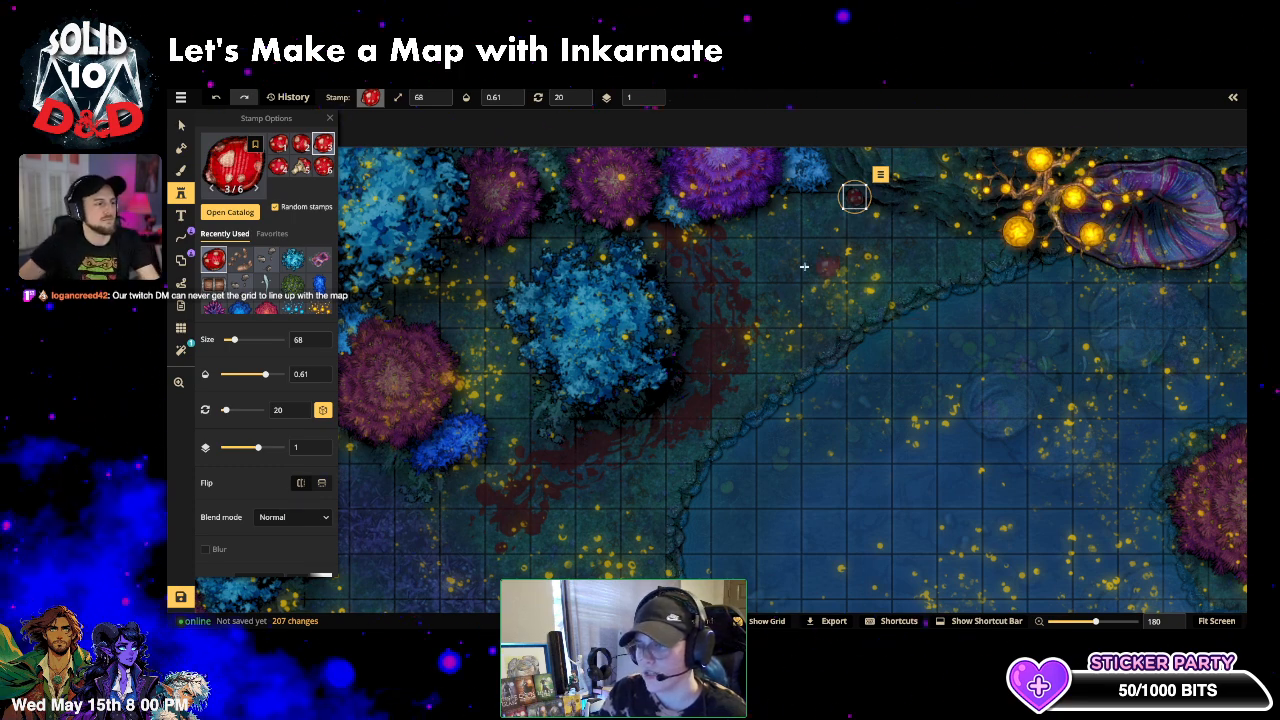
# - Pan to another area of the map and open the main map menu
pyautogui.scroll(-2, 890, 300)
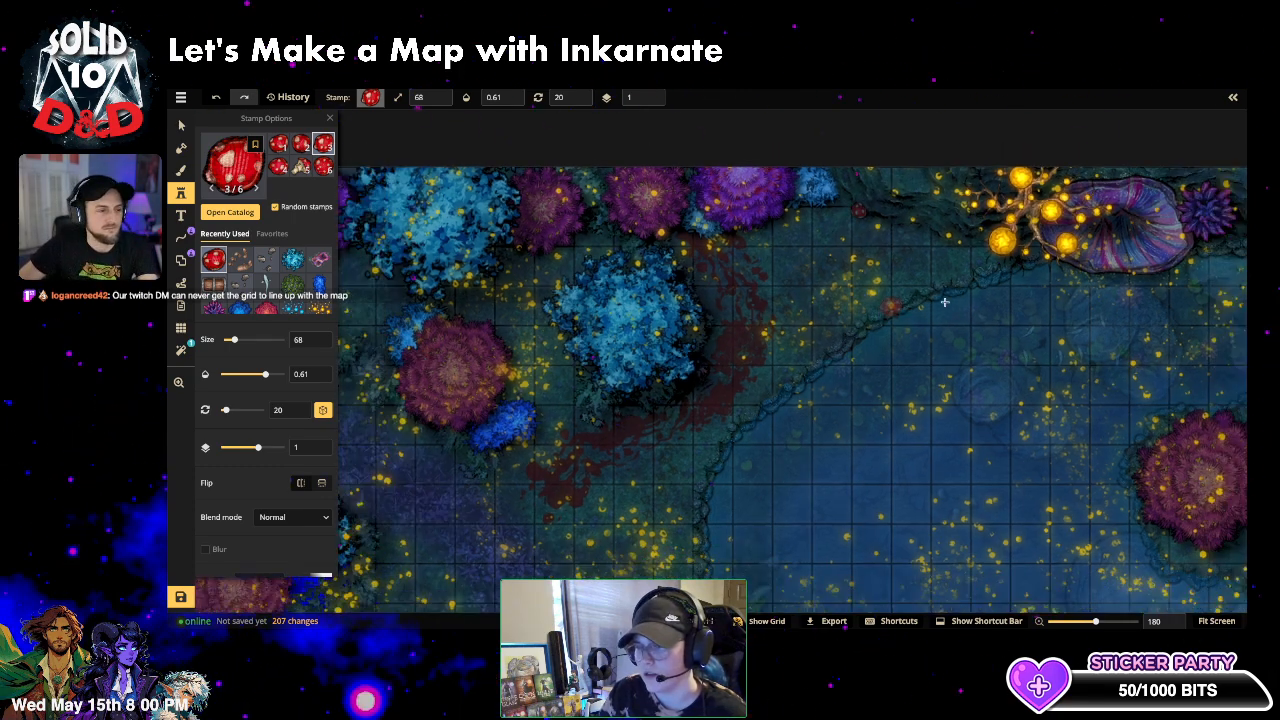
pyautogui.moveTo(980, 315); pyautogui.dragTo(681, 263)
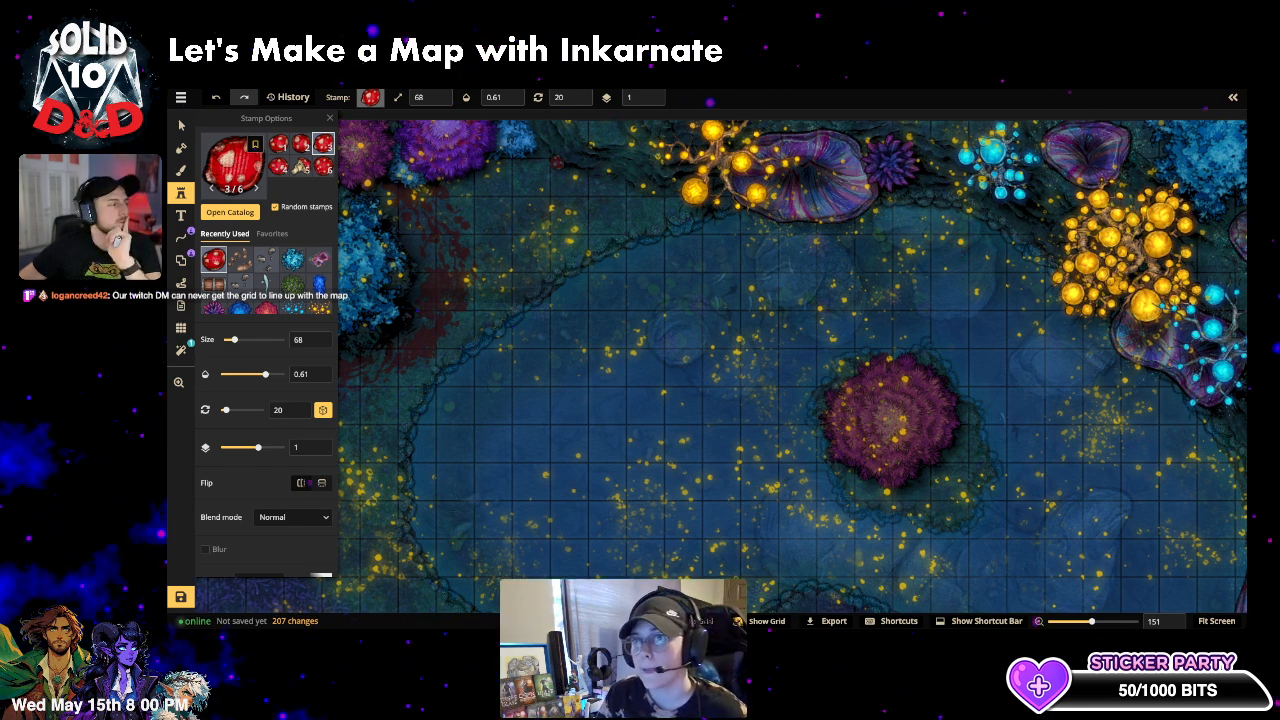
pyautogui.click(181, 98)
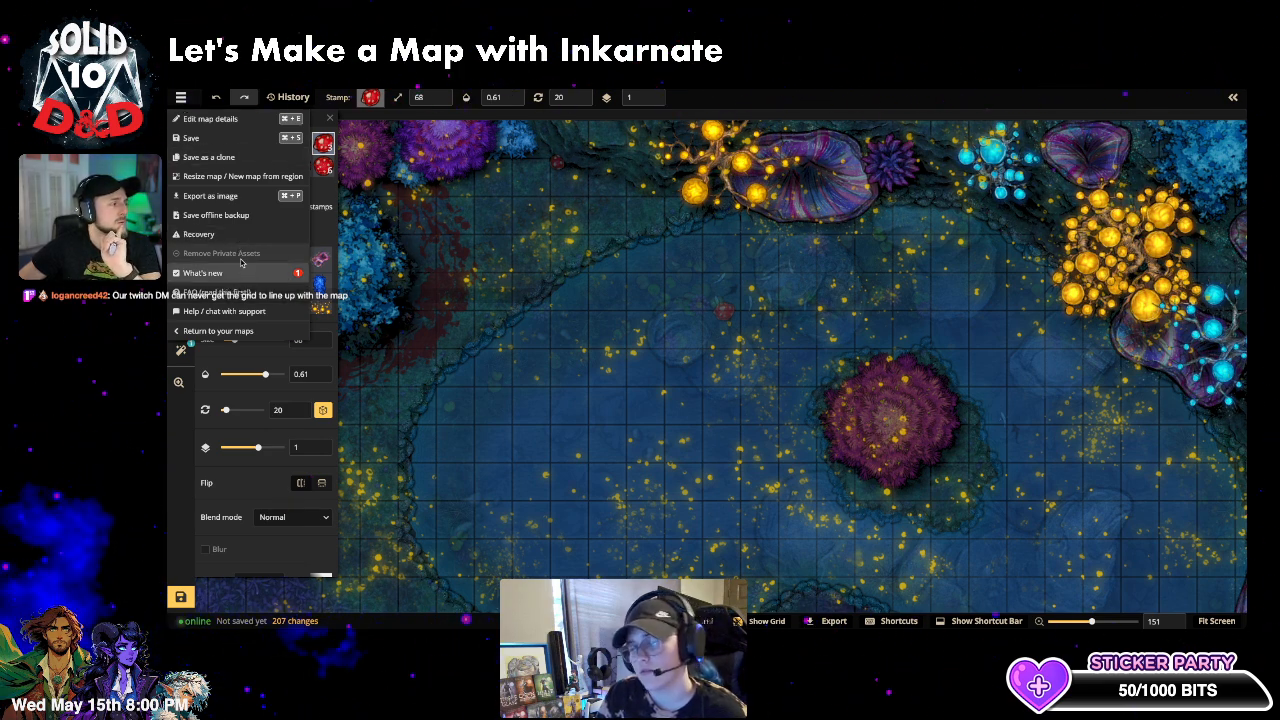
pyautogui.click(225, 196)
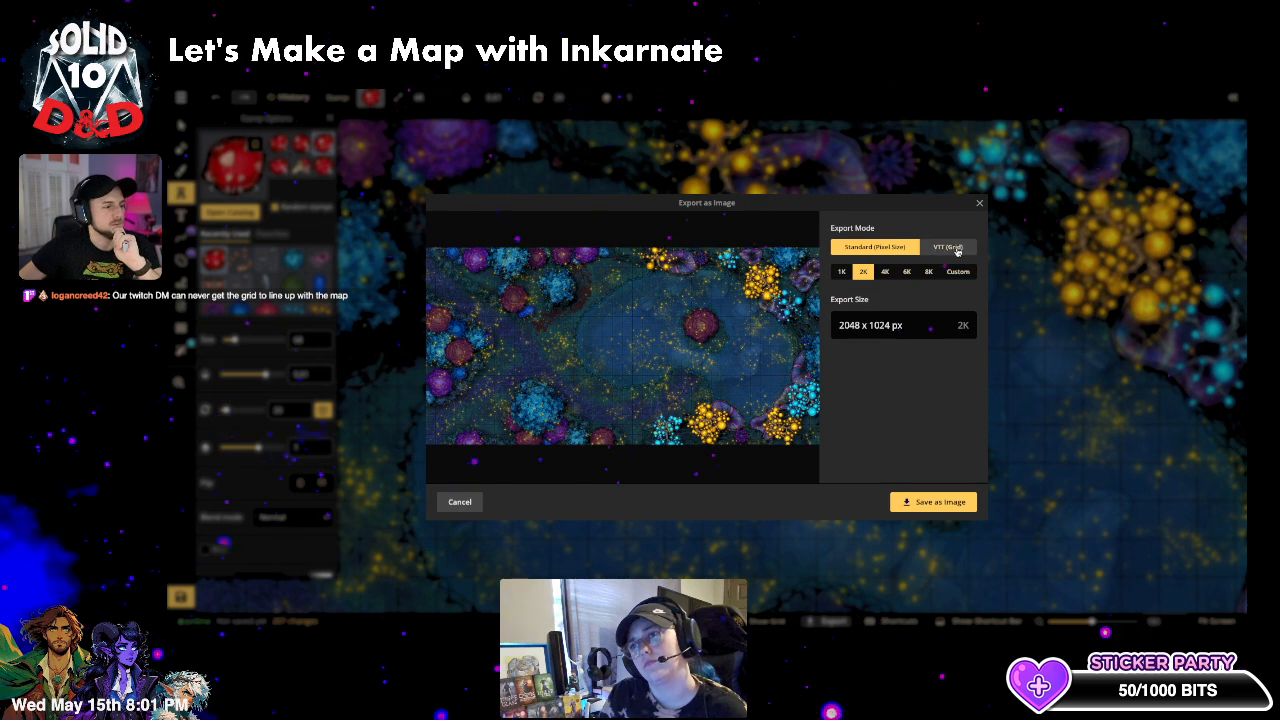
pyautogui.click(950, 248)
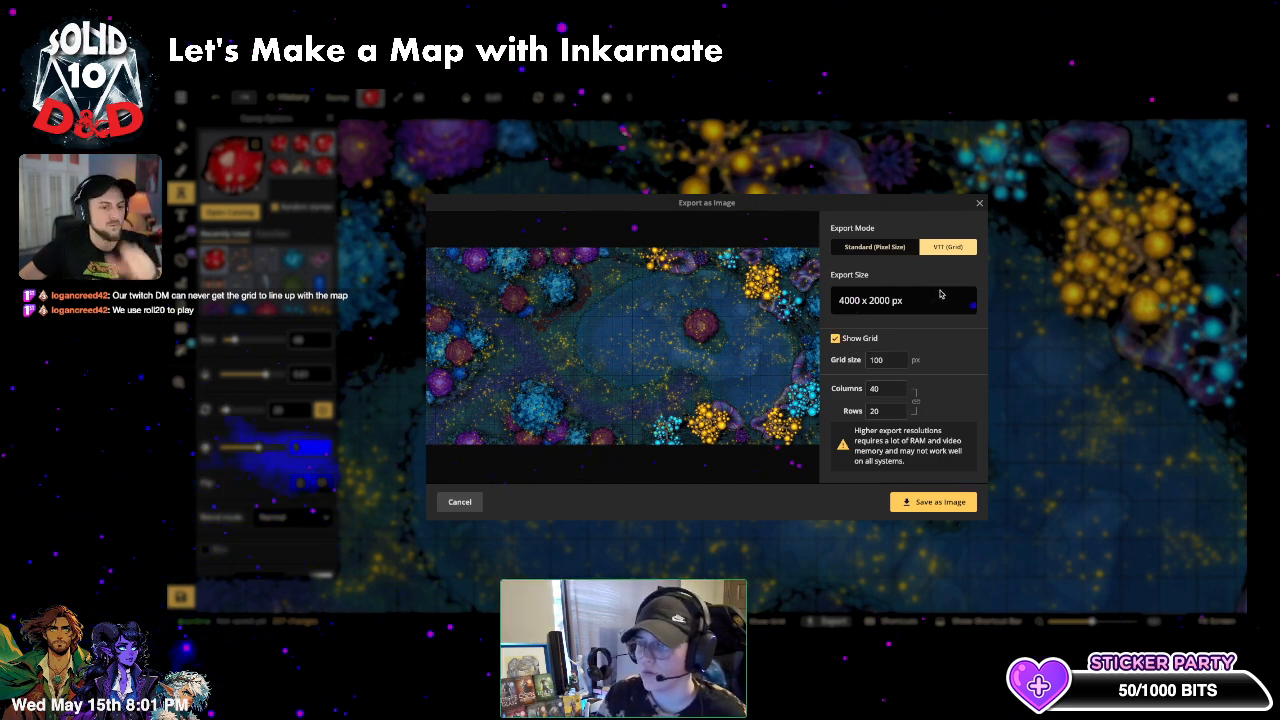
pyautogui.click(875, 247)
pyautogui.click(863, 271)
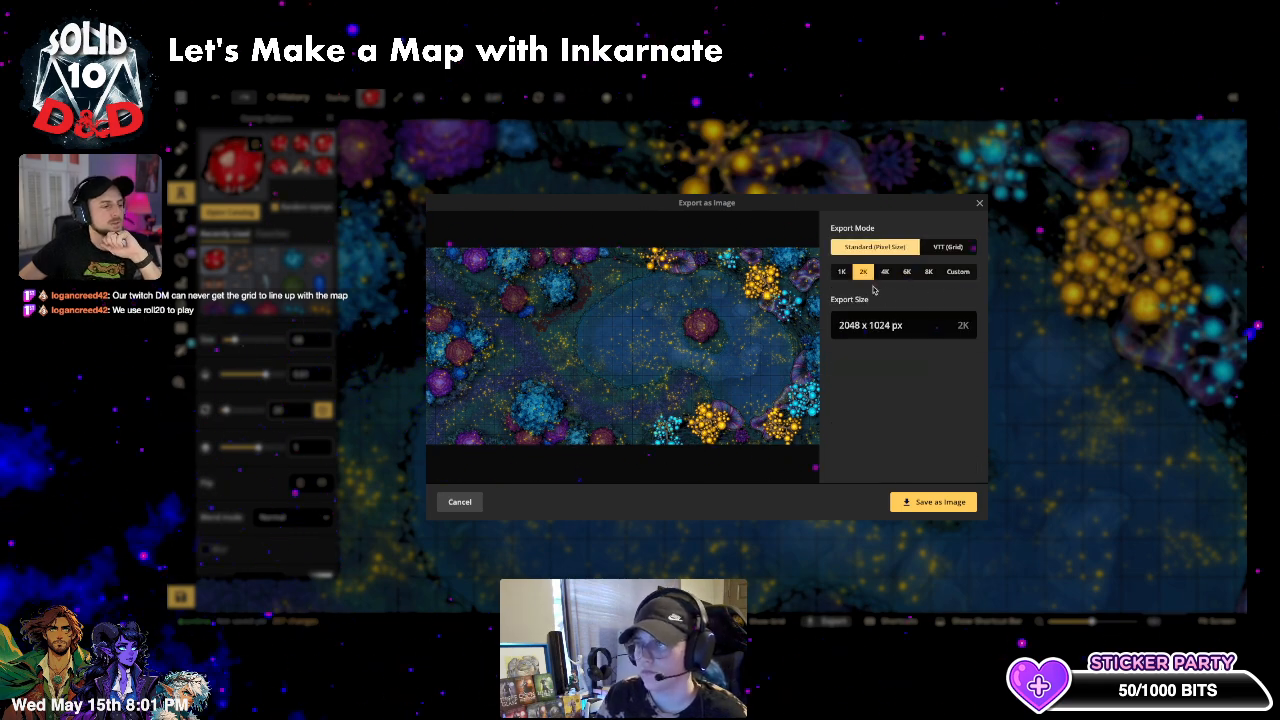
pyautogui.click(928, 271)
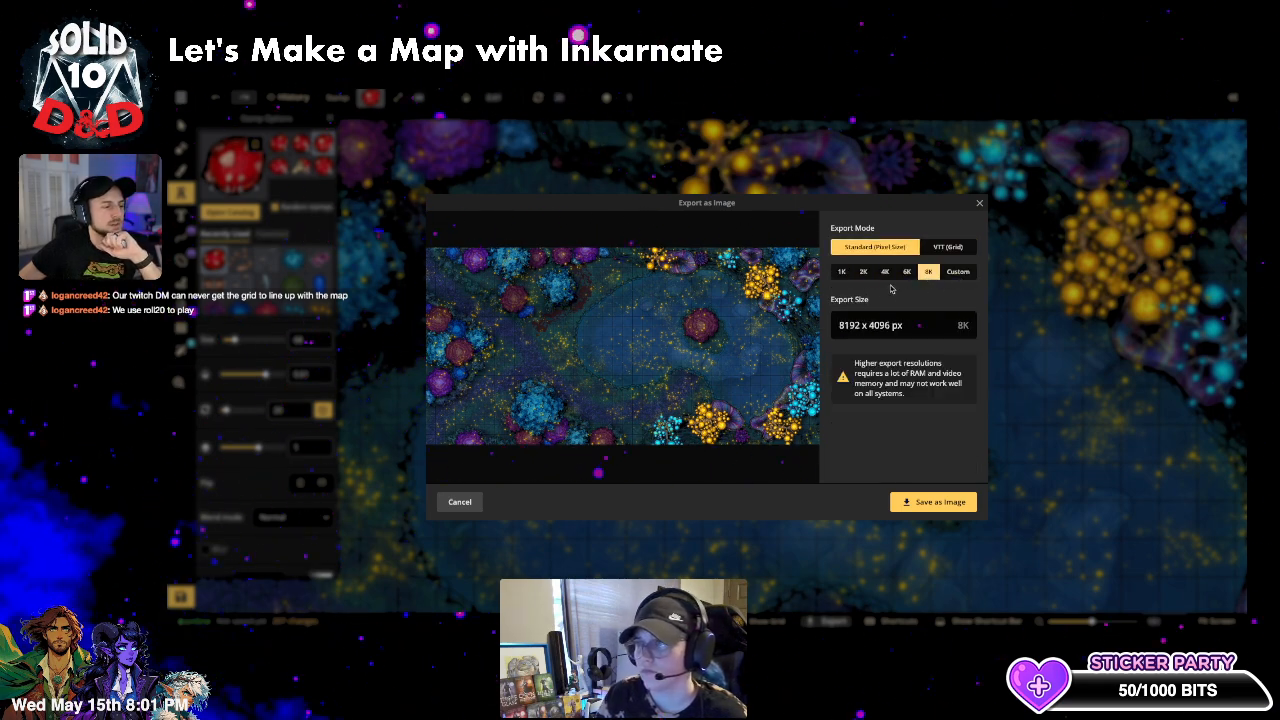
pyautogui.click(885, 271)
pyautogui.click(947, 247)
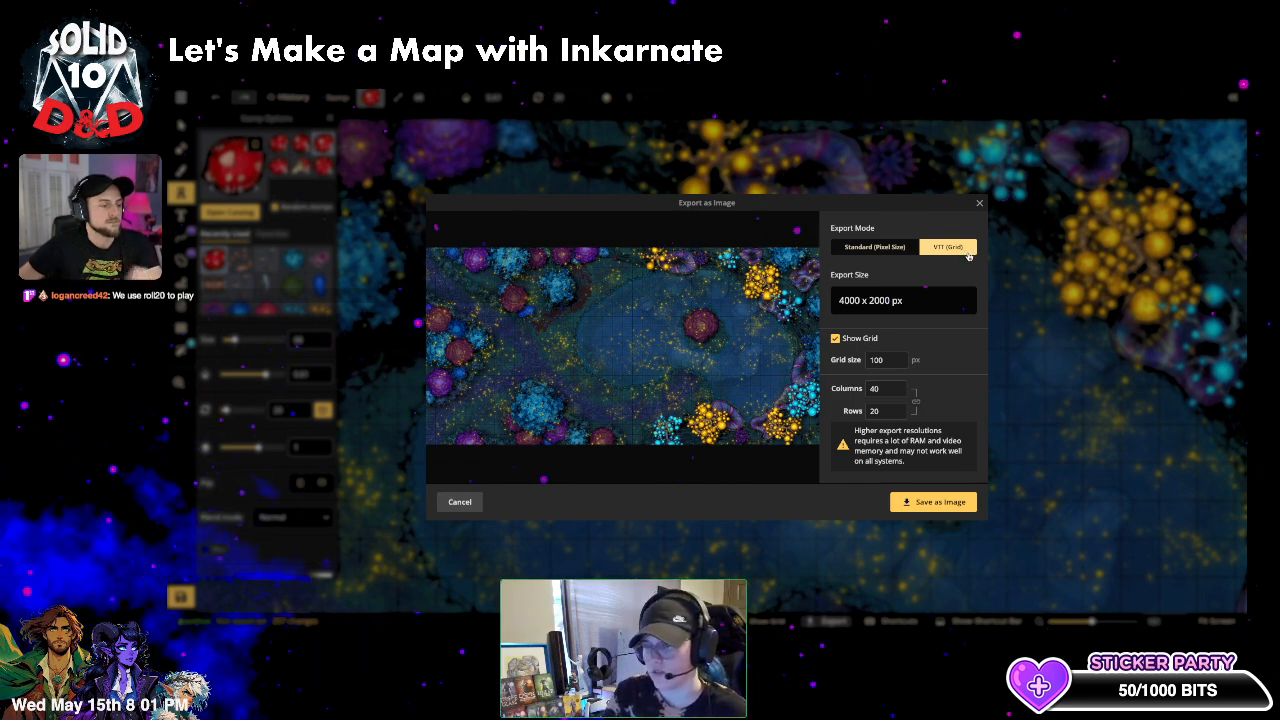
# - Close the export window, set stamp layer -1, and place mushrooms below the island and by the purple flower
pyautogui.click(980, 203)
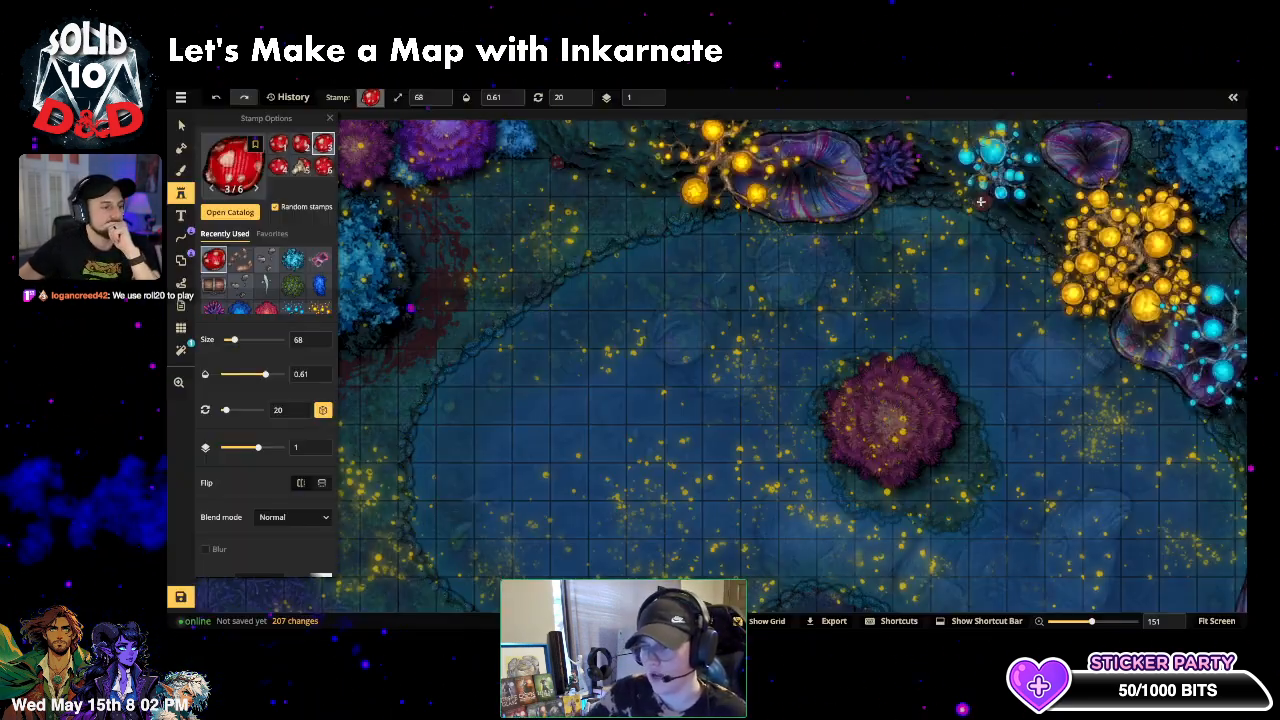
pyautogui.scroll(-2, 926, 377)
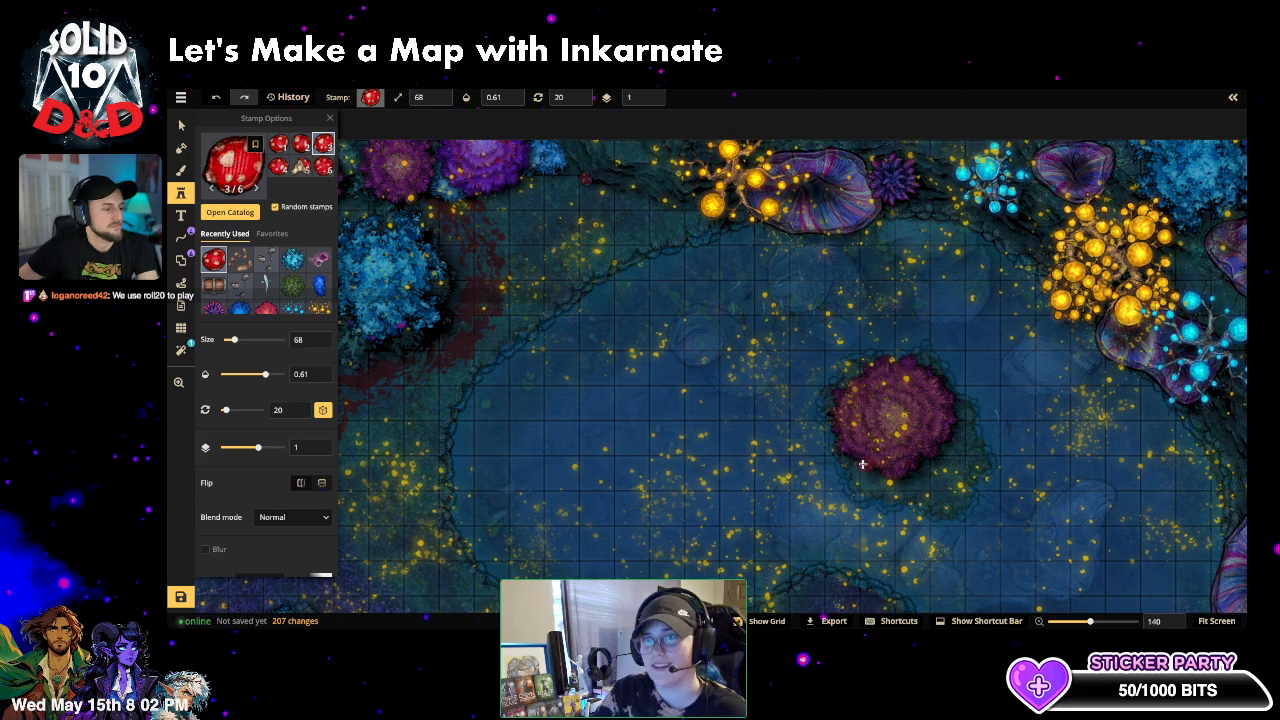
pyautogui.click(862, 464)
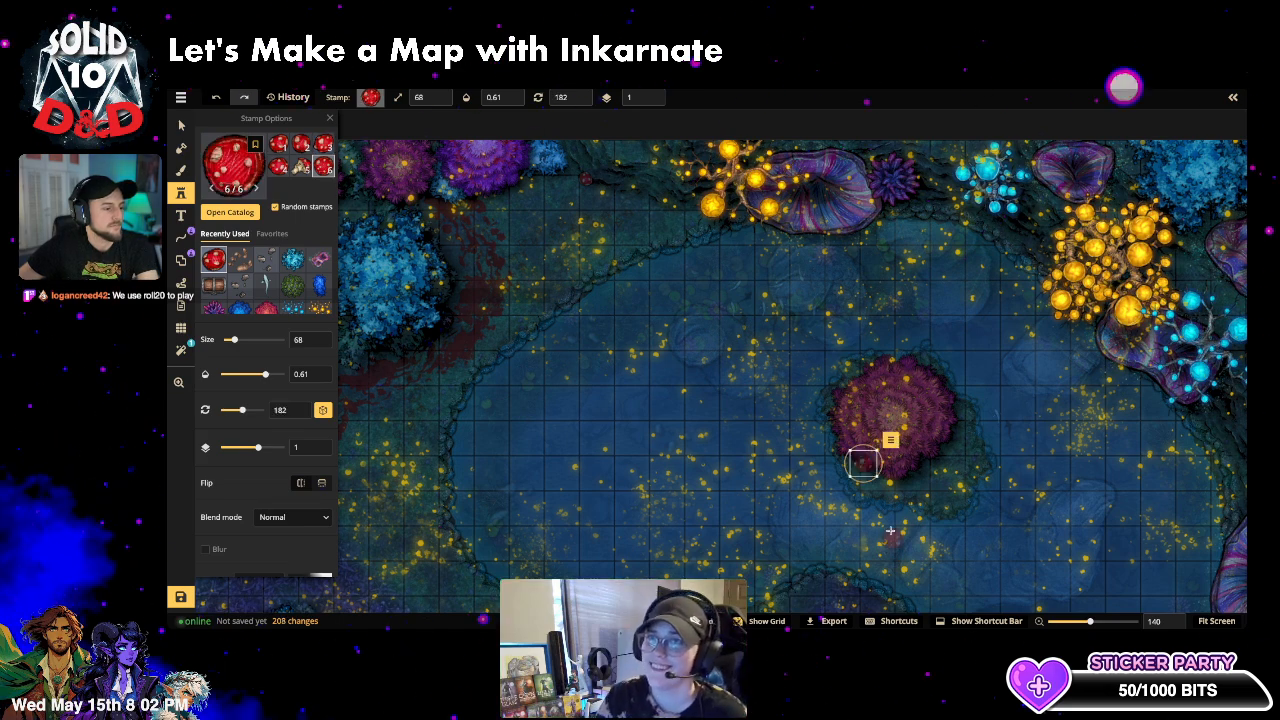
pyautogui.click(653, 101)
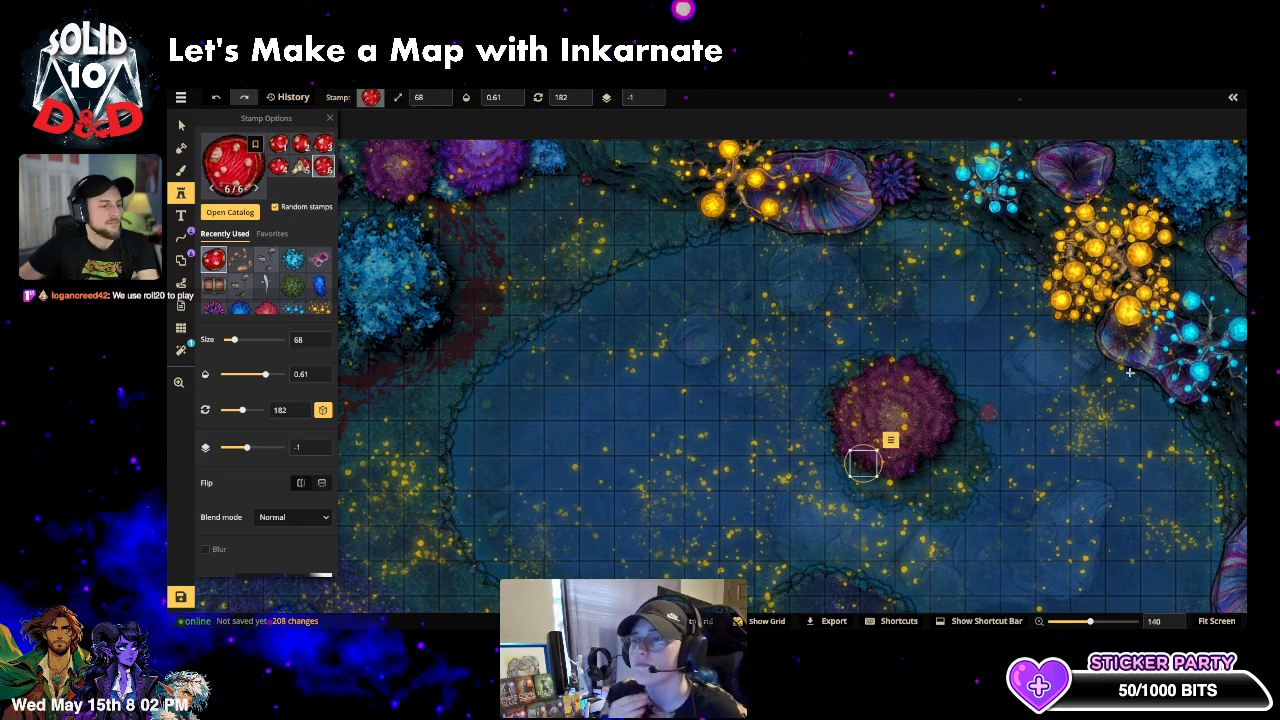
pyautogui.press('space')
pyautogui.moveTo(1046, 417); pyautogui.dragTo(798, 46)
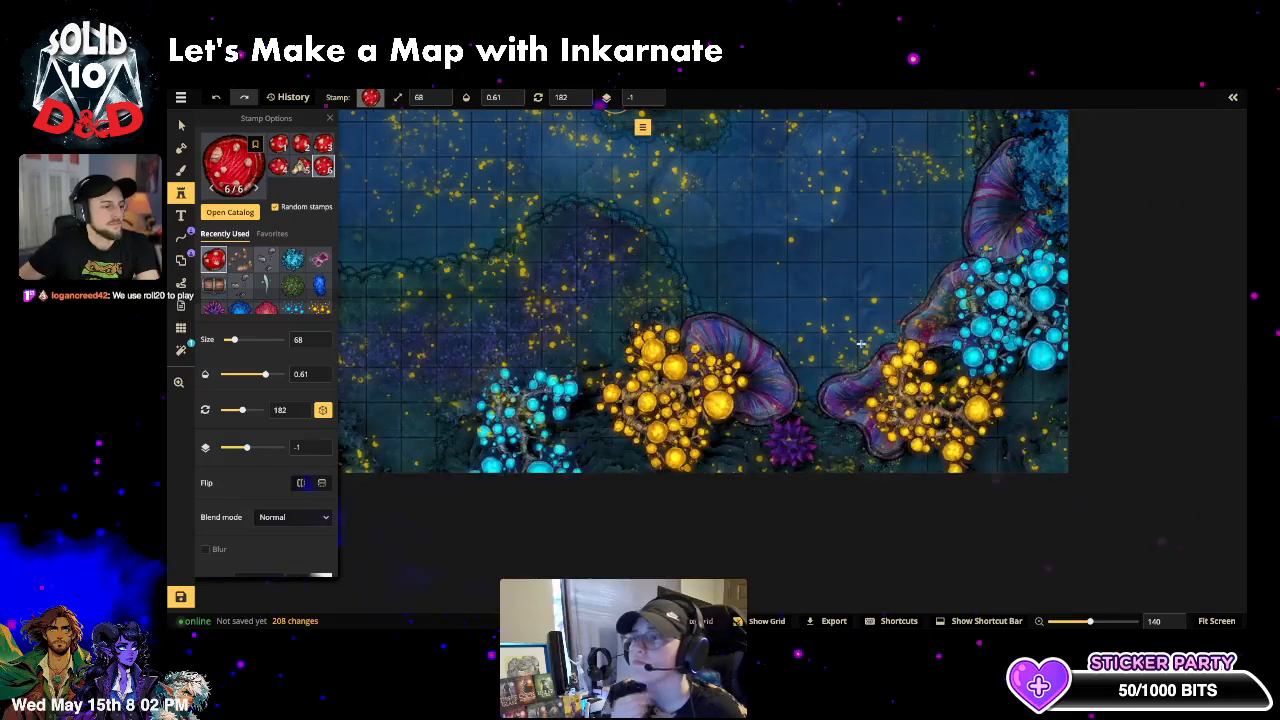
pyautogui.click(796, 405)
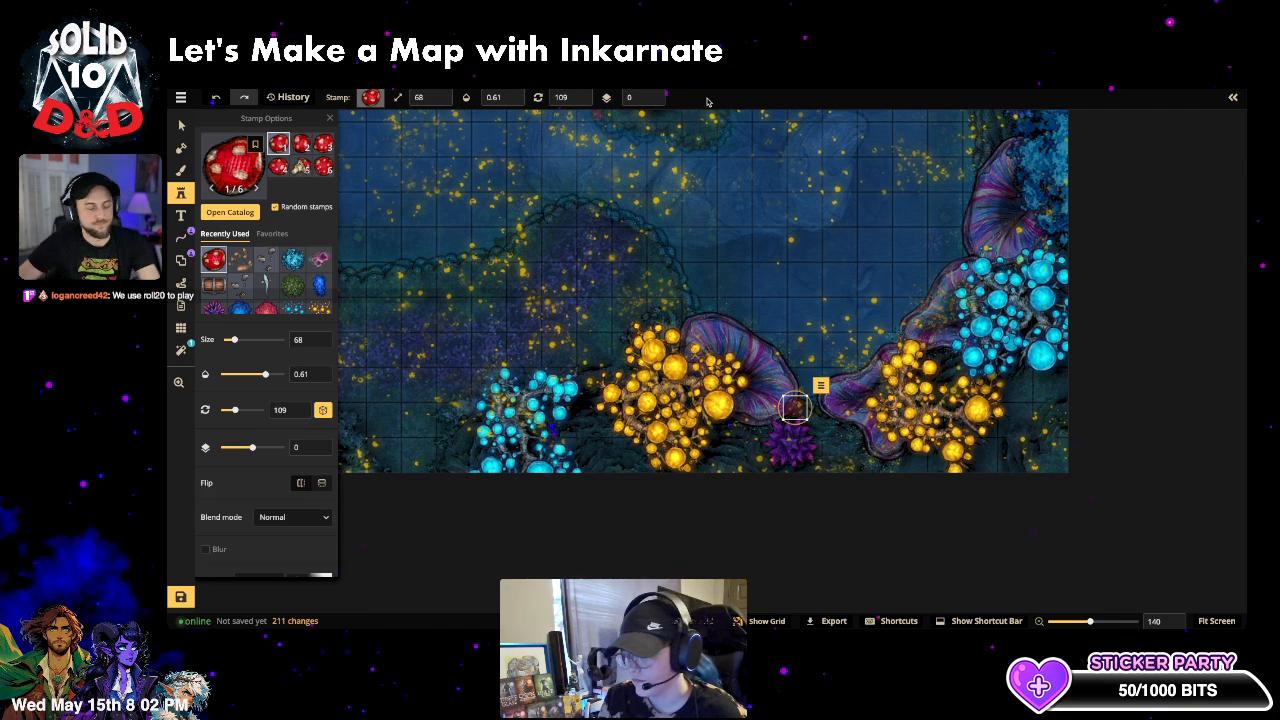
# - Undo one mushroom, then place three more by the upper shore, bottom-left edge and left of the lake
pyautogui.hotkey('ctrl', 'z')
pyautogui.hotkey('ctrl', 'z')
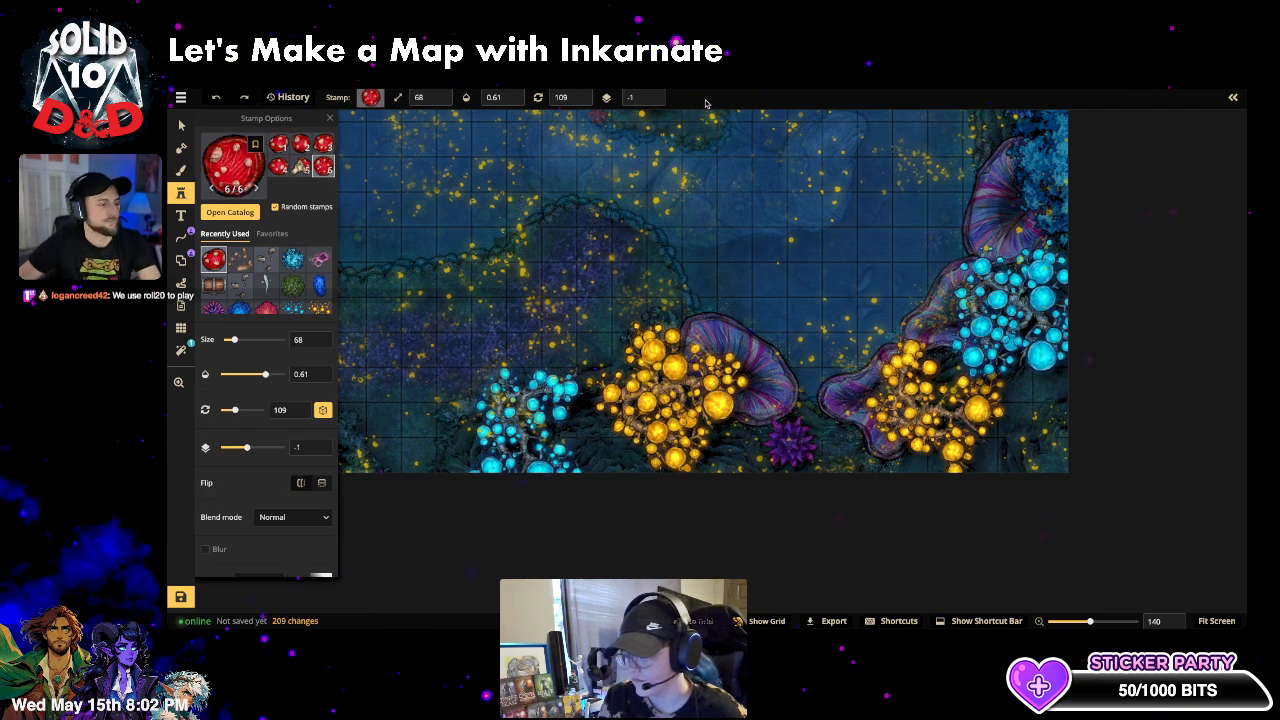
pyautogui.click(447, 280)
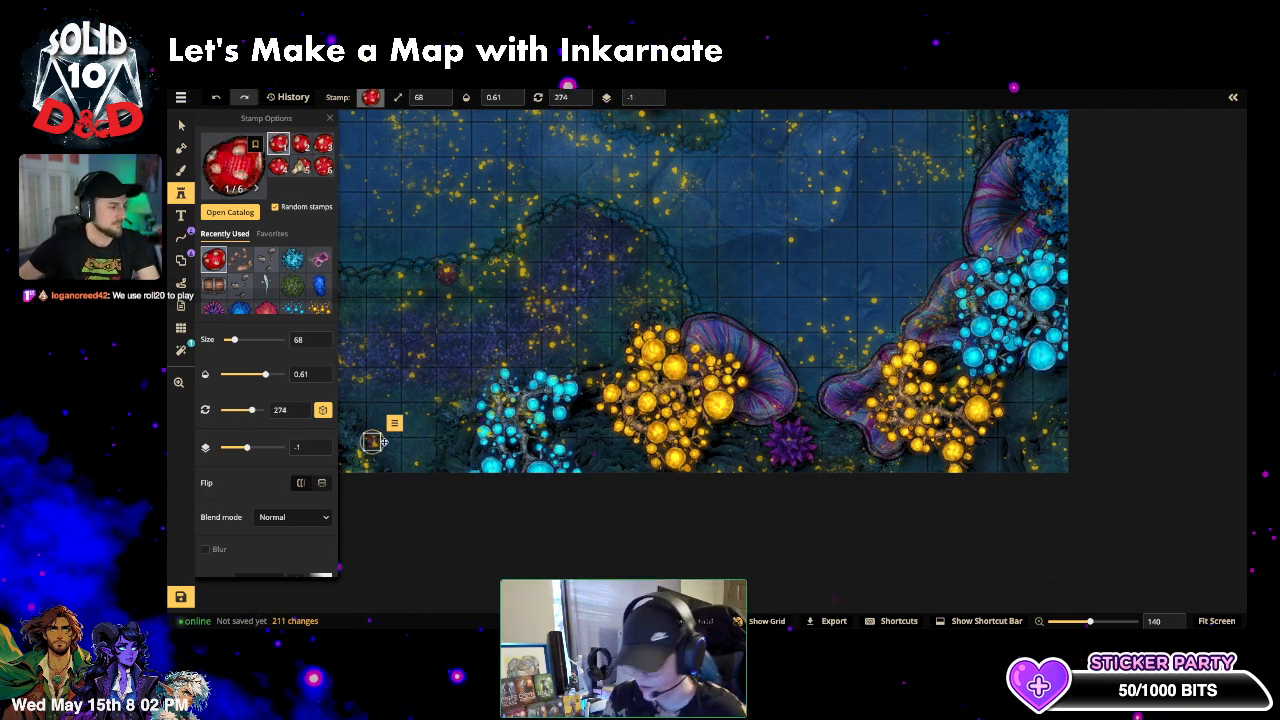
pyautogui.click(485, 376)
pyautogui.press('space')
pyautogui.moveTo(460, 360); pyautogui.dragTo(733, 337)
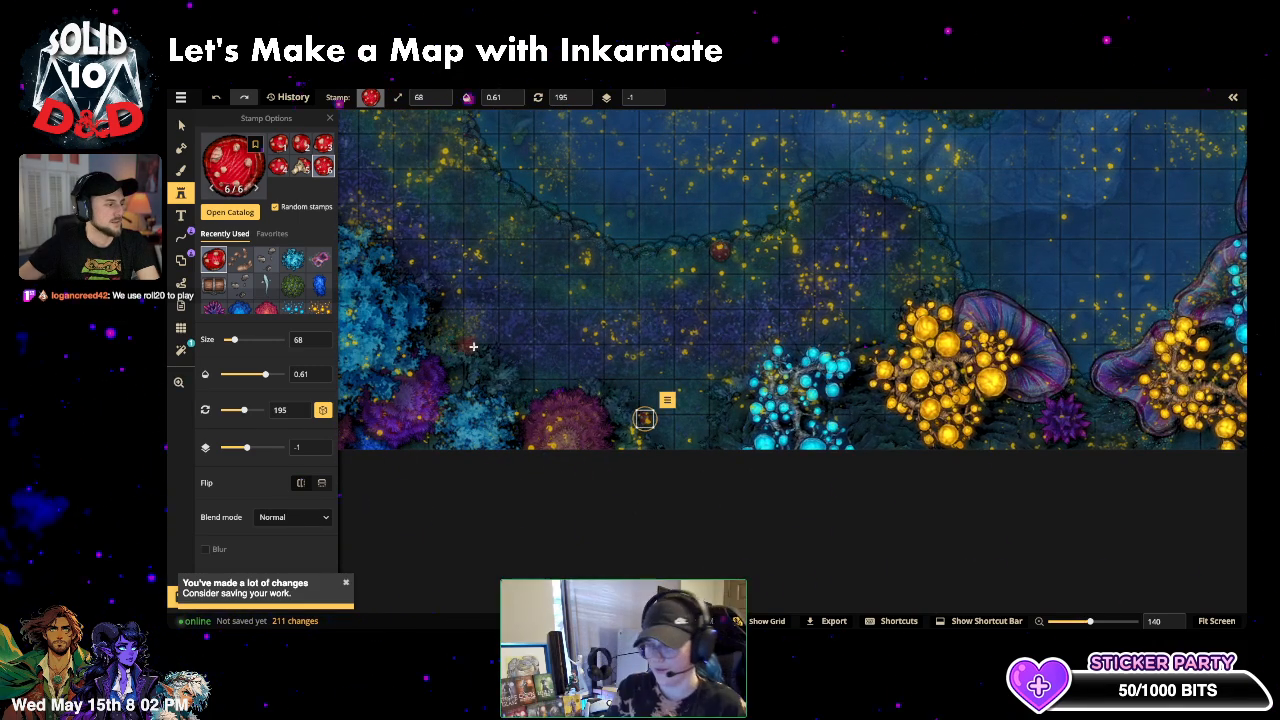
pyautogui.click(475, 350)
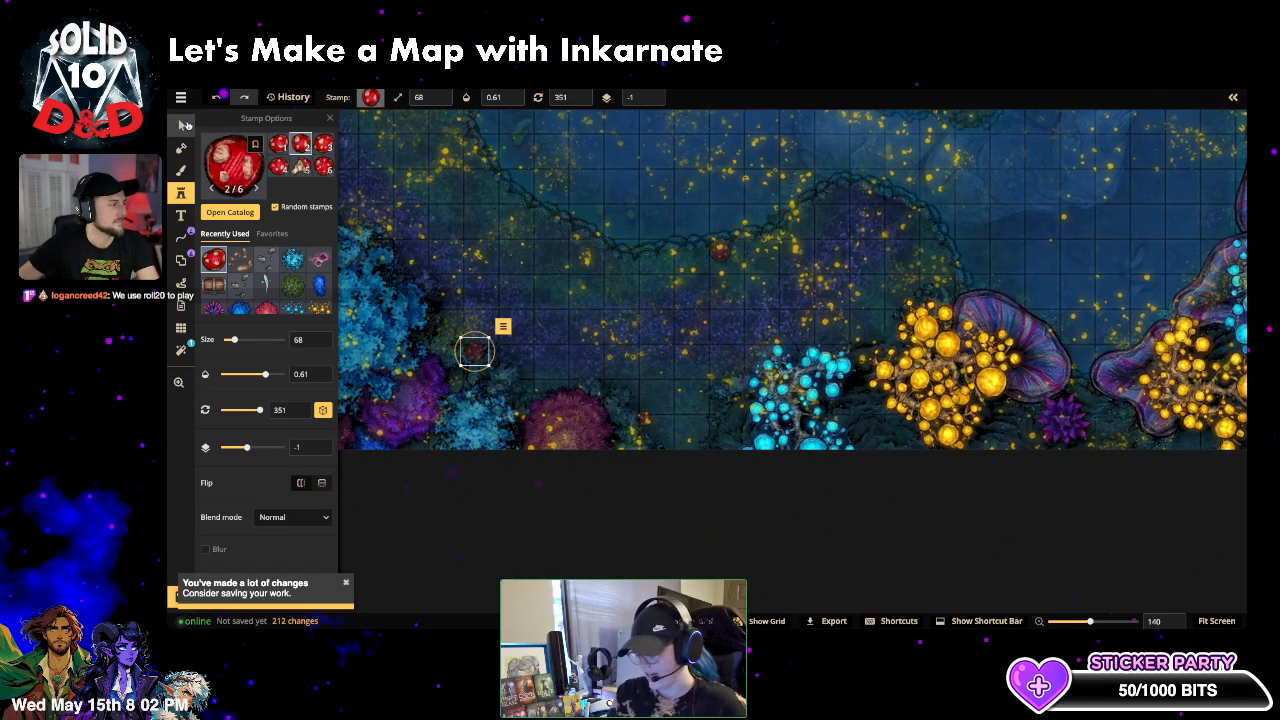
pyautogui.click(185, 125)
pyautogui.click(672, 377)
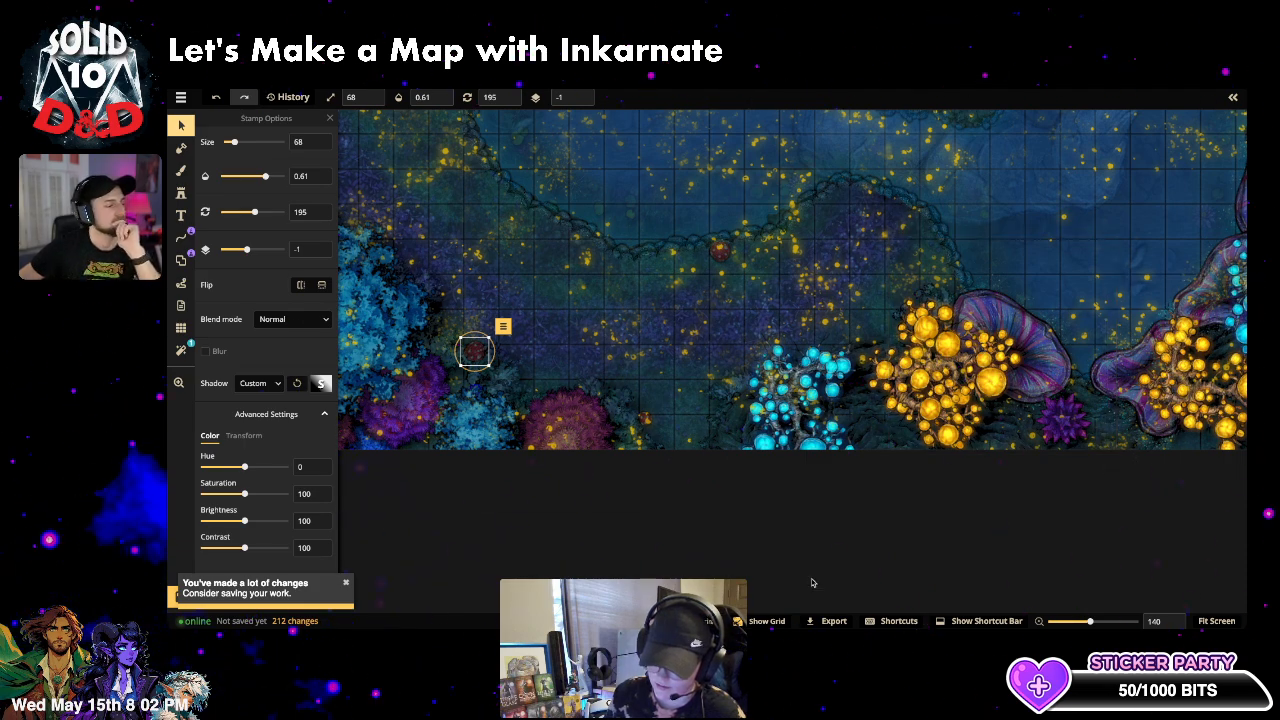
# - Close the Stamp Options panel, then pan and zoom out to about 72% to view the whole battlemap
pyautogui.press('Escape')
pyautogui.press('space')
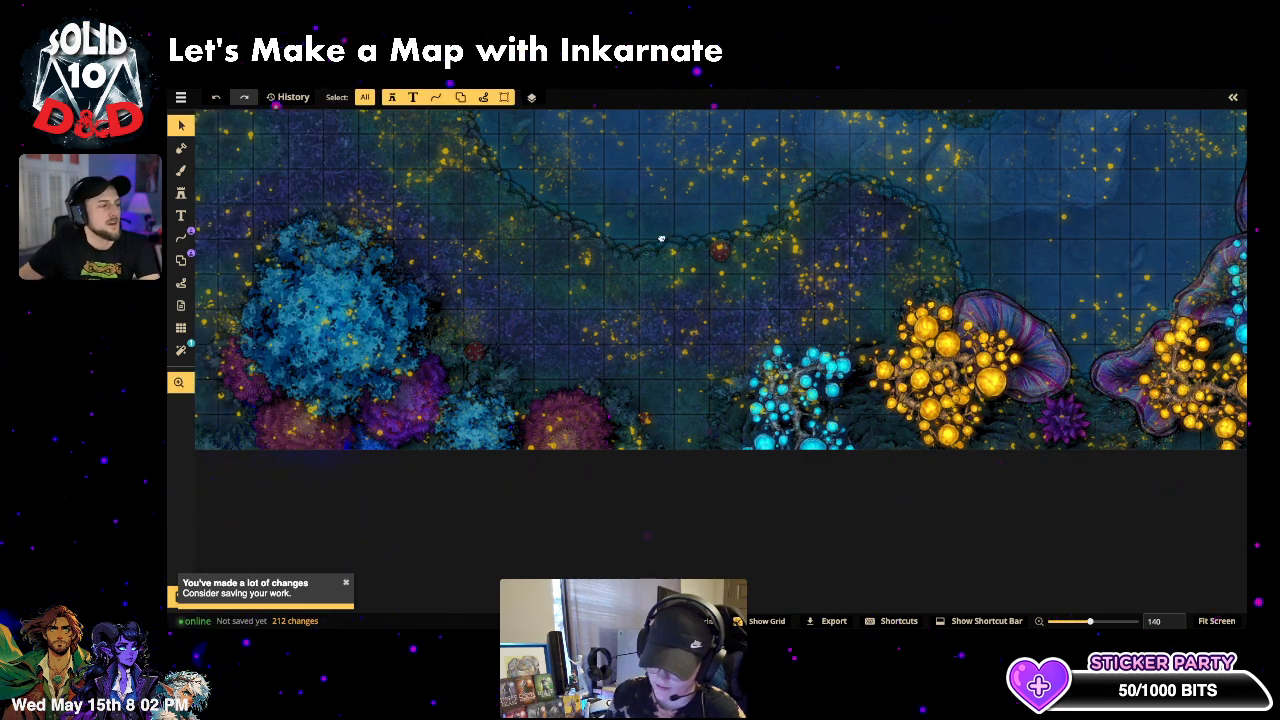
pyautogui.moveTo(661, 238); pyautogui.dragTo(692, 404)
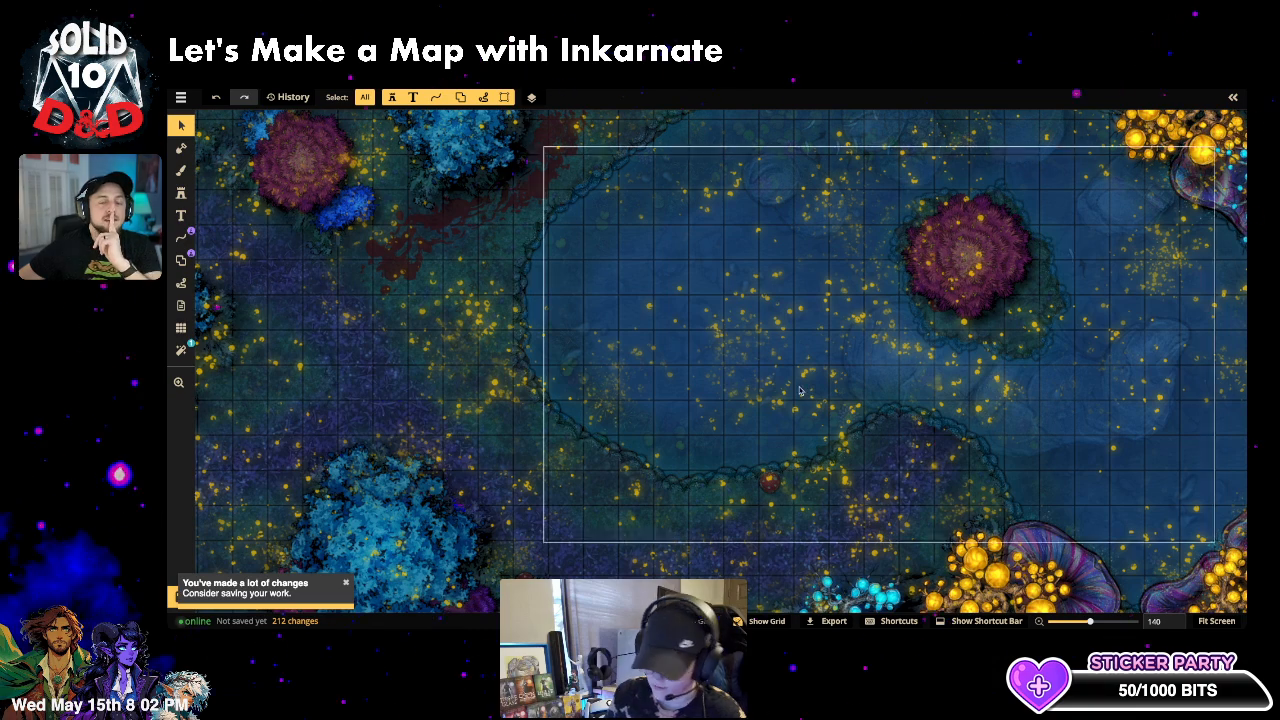
pyautogui.scroll(-5, 797, 391)
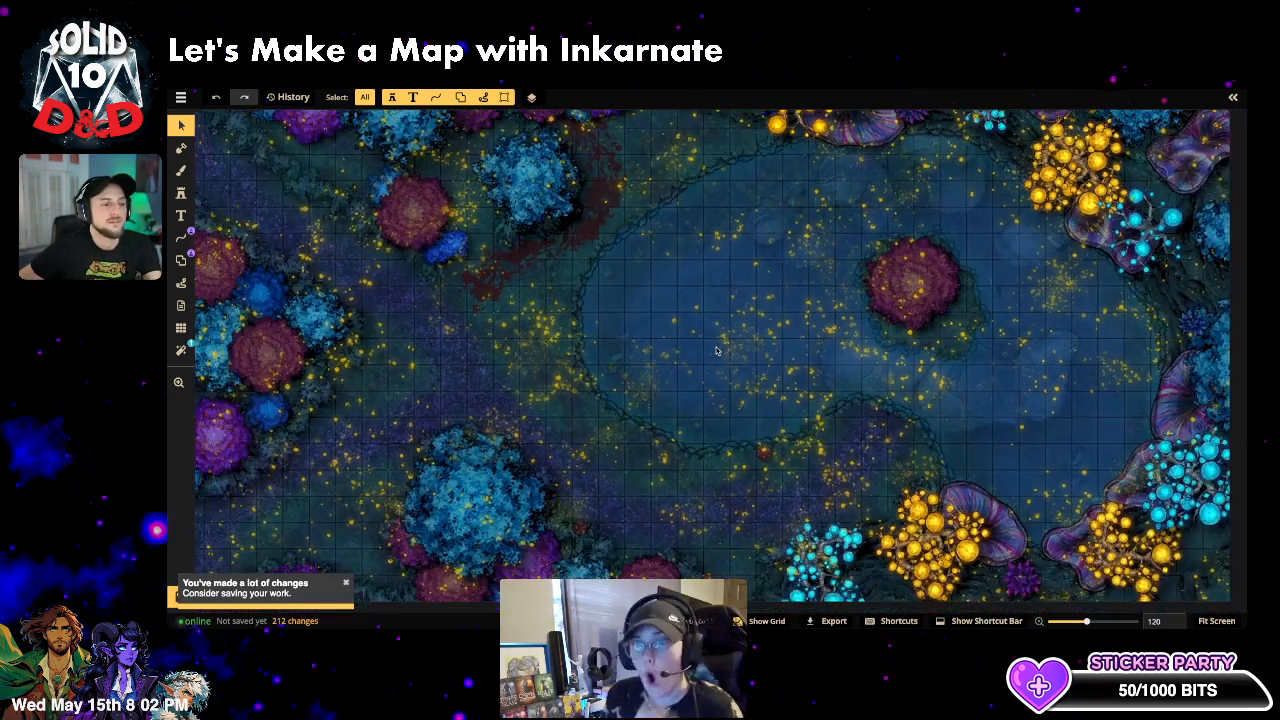
pyautogui.scroll(-2, 716, 350)
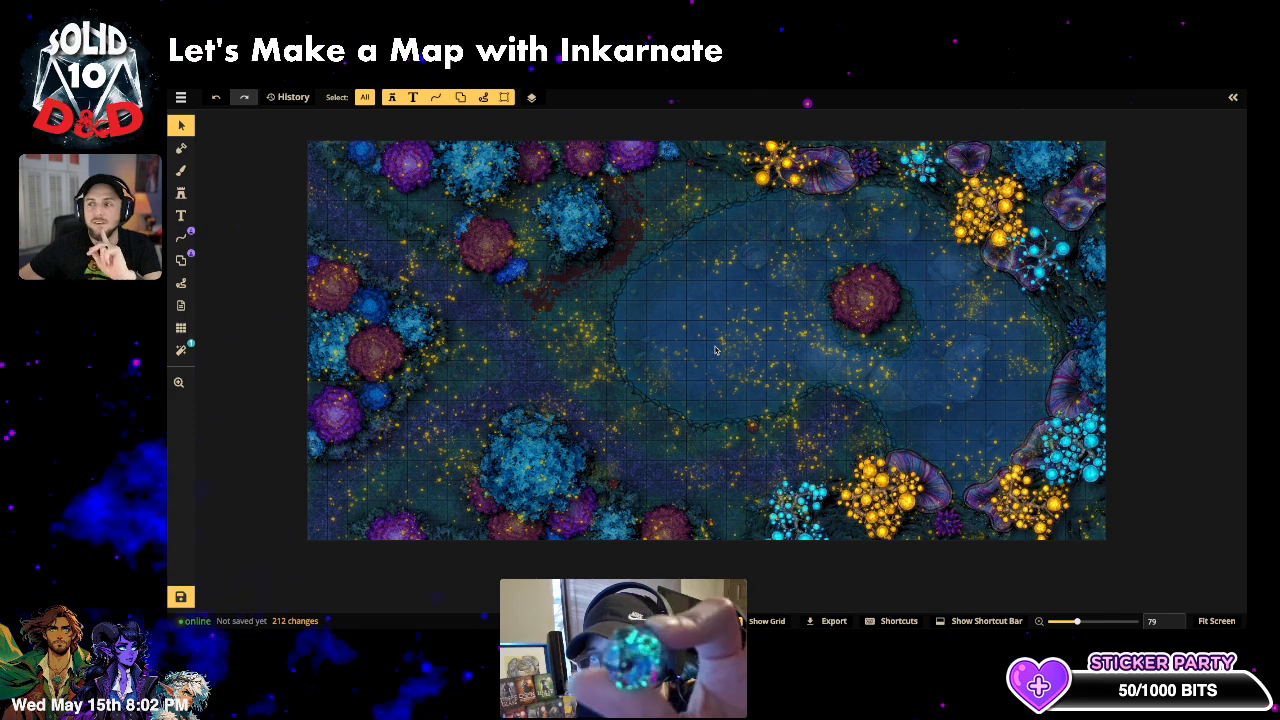
pyautogui.scroll(-1, 719, 316)
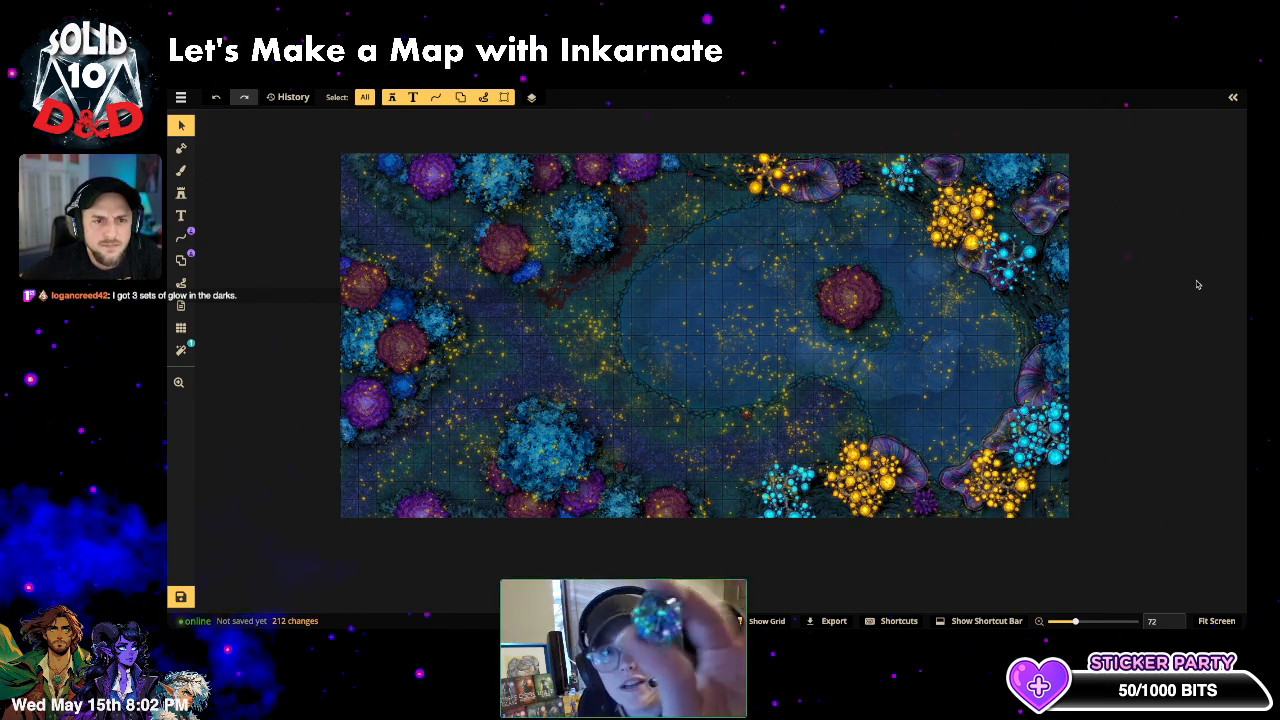
pyautogui.moveTo(1142, 292); pyautogui.dragTo(1114, 442)
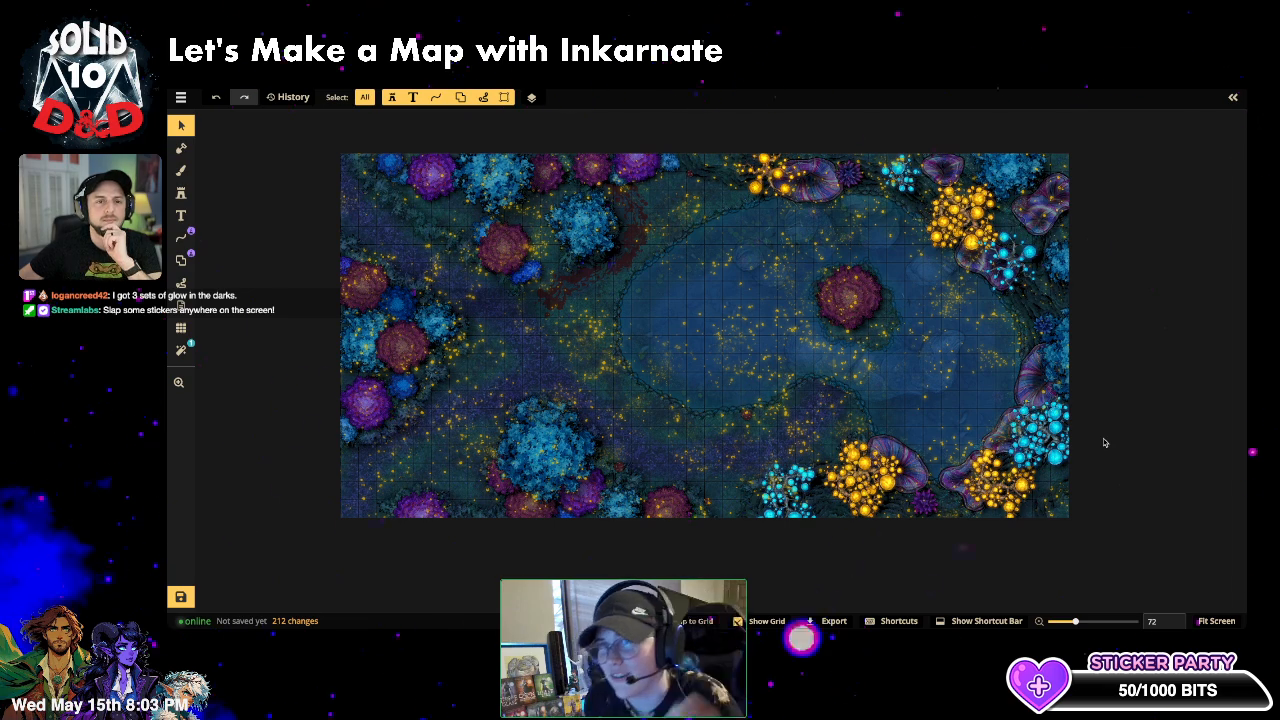
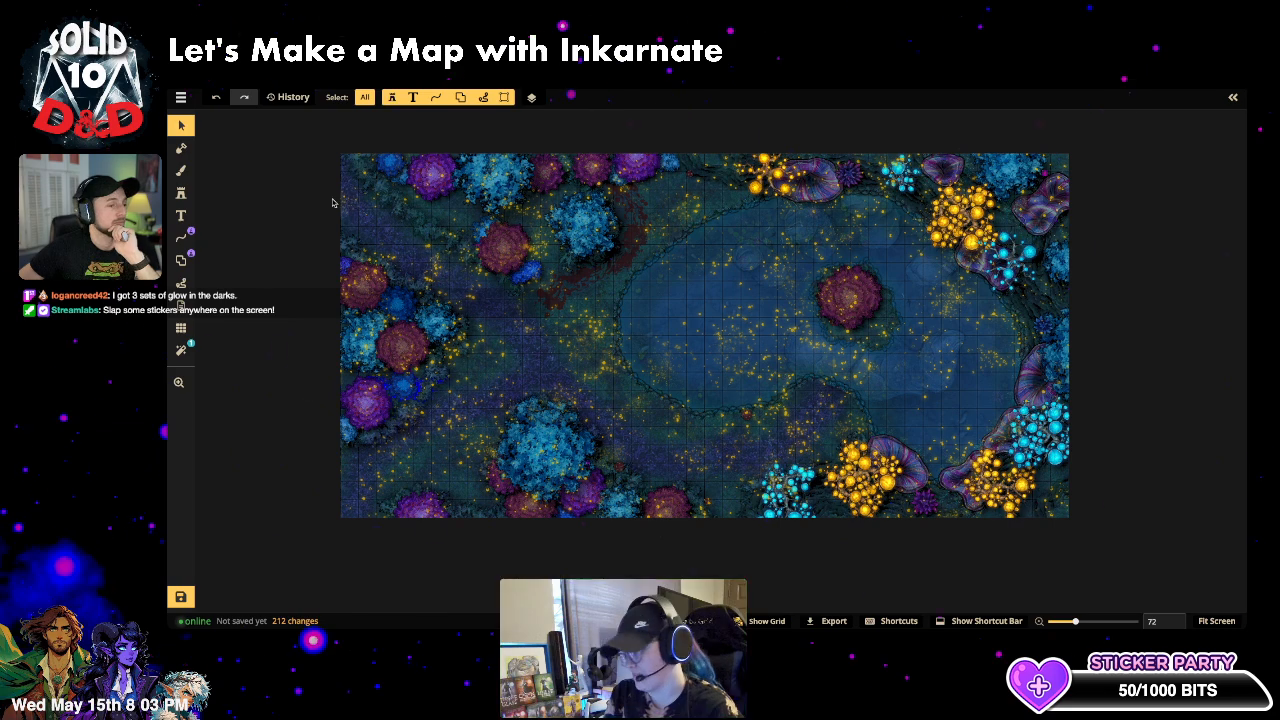
# - Find the Titan Hand stamp by searching 'hand' in the Objects list and unlock it
pyautogui.click(1233, 98)
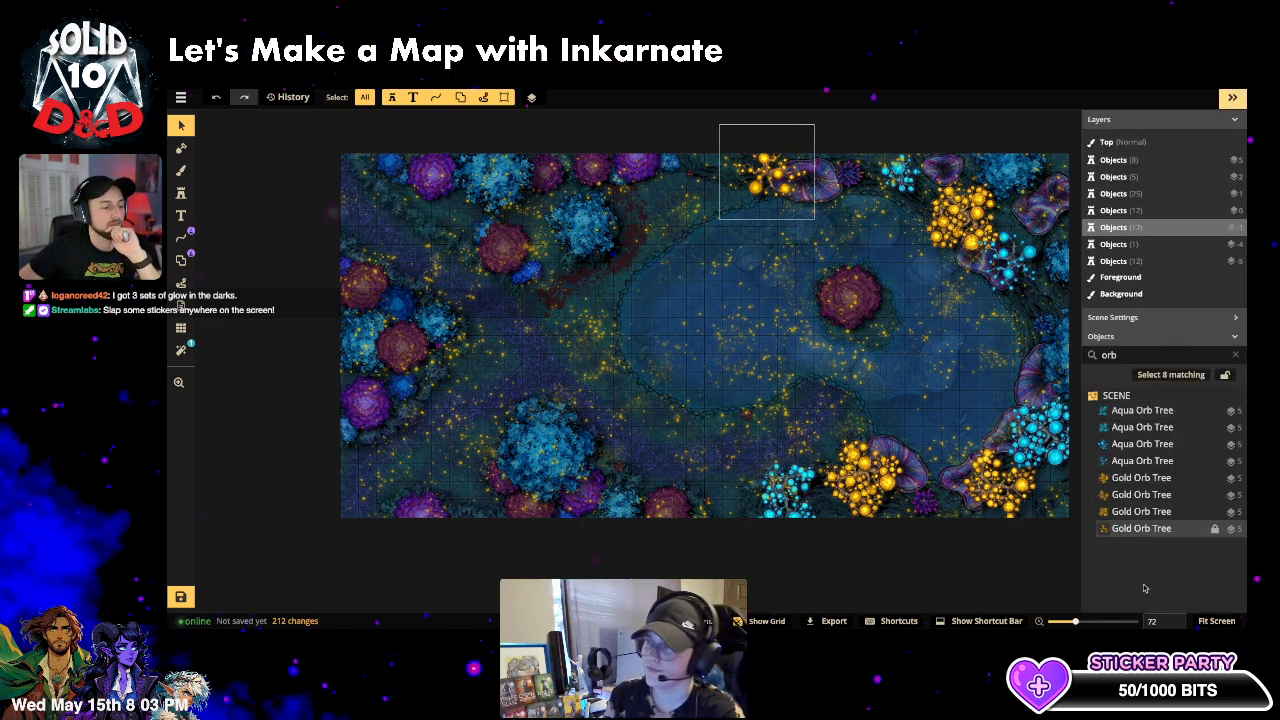
pyautogui.click(1236, 355)
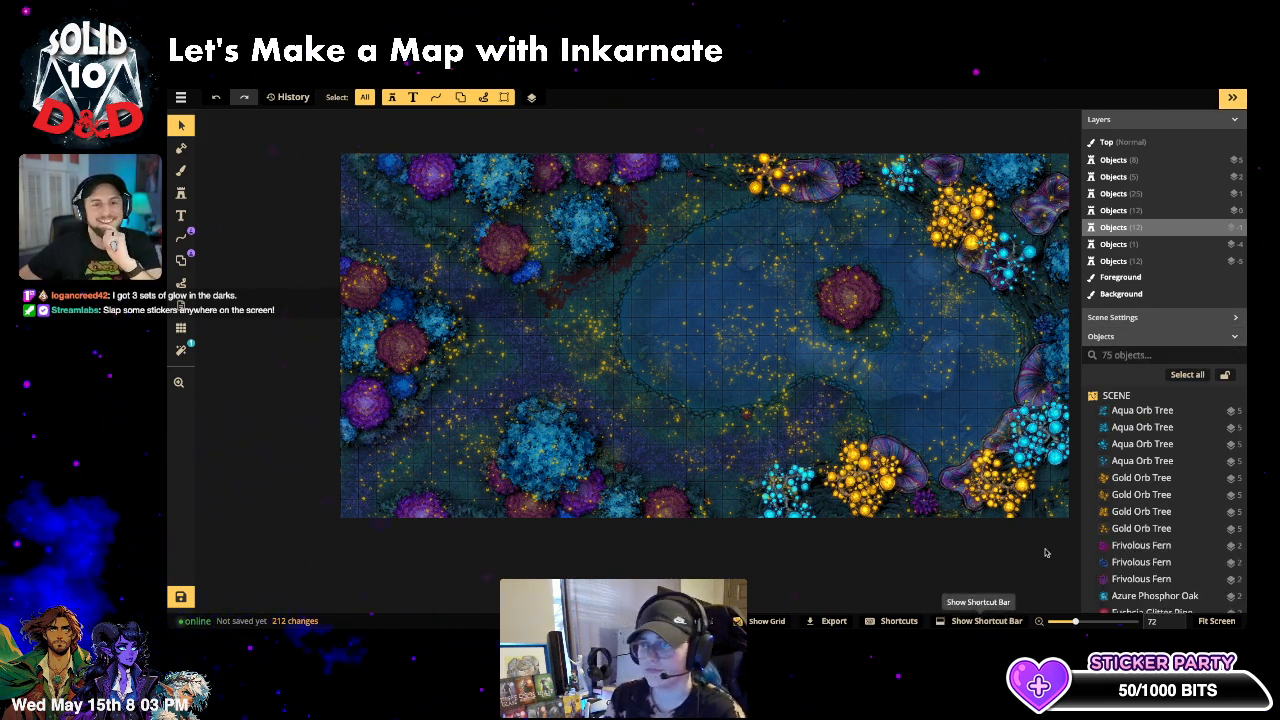
pyautogui.scroll(-10, 1165, 470)
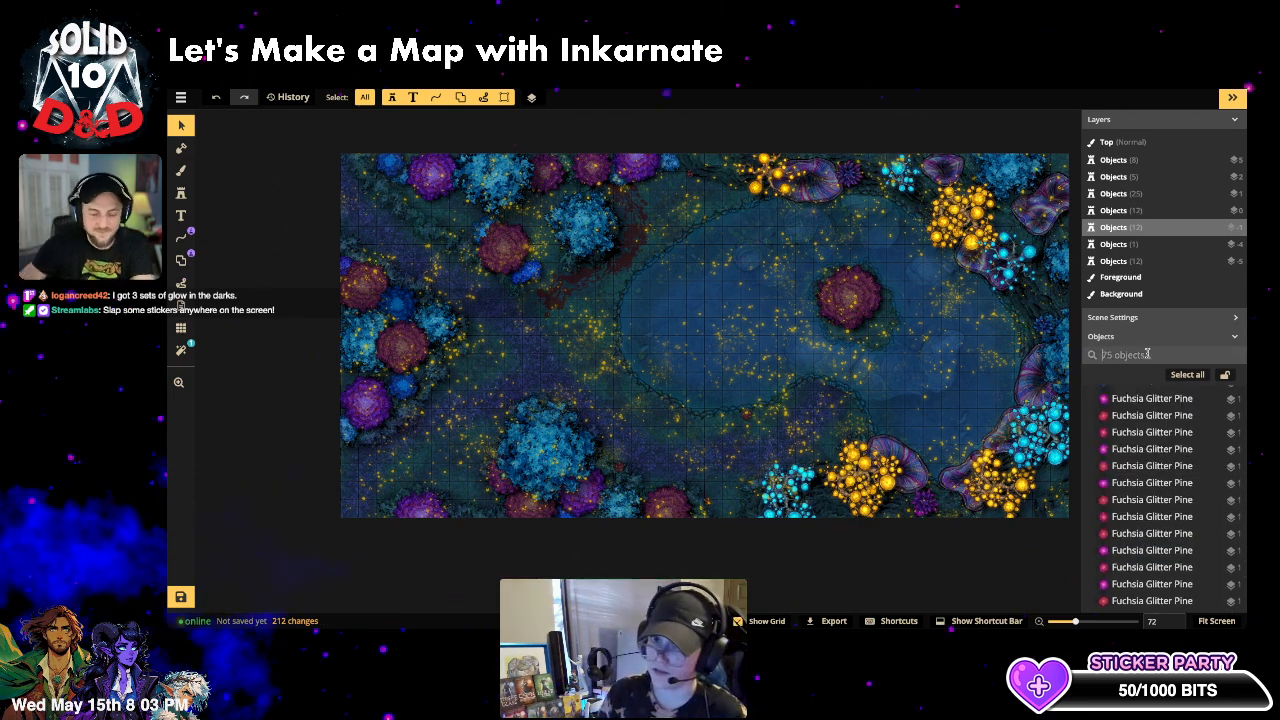
pyautogui.click(1104, 355)
pyautogui.write('hand')
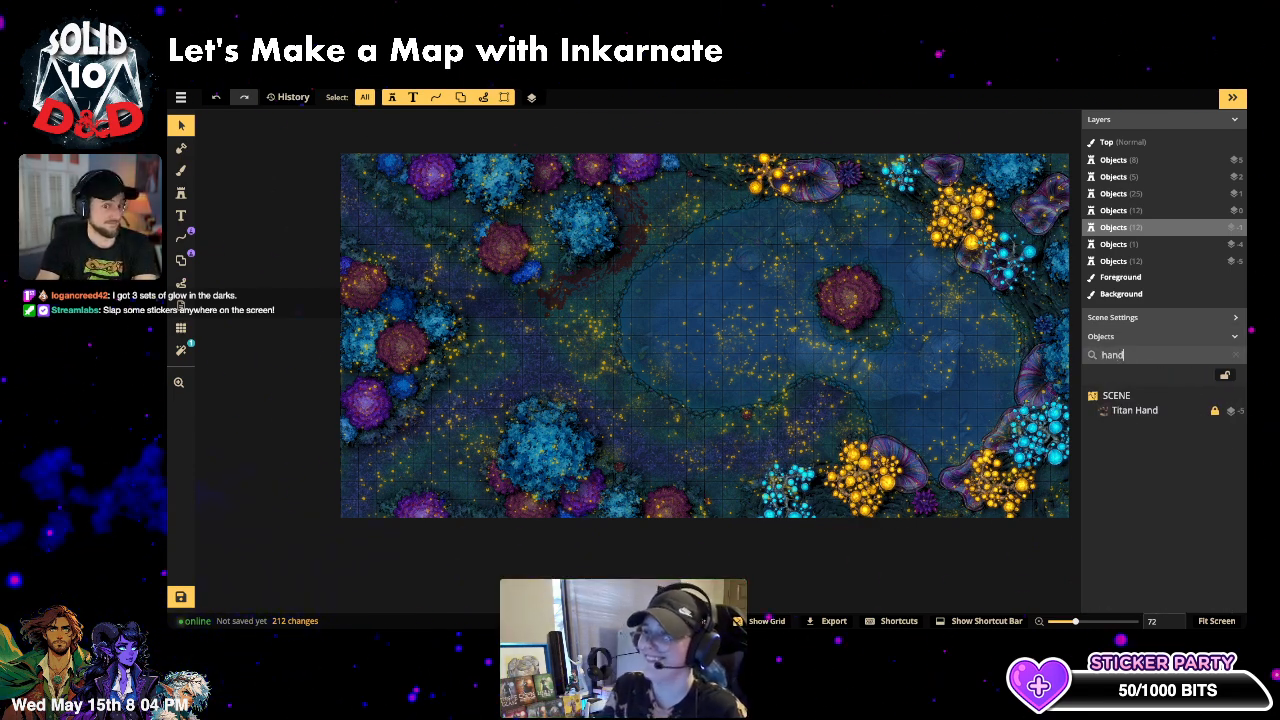
pyautogui.click(1140, 411)
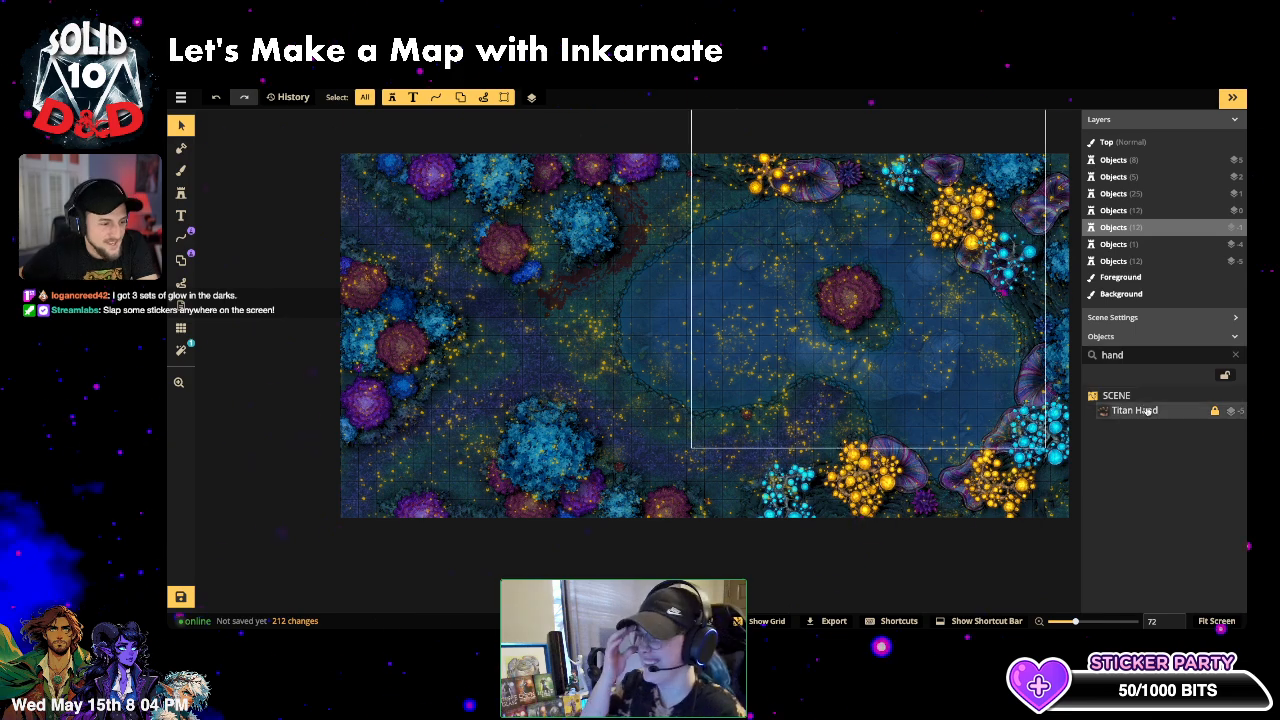
pyautogui.click(1148, 411)
pyautogui.click(1216, 411)
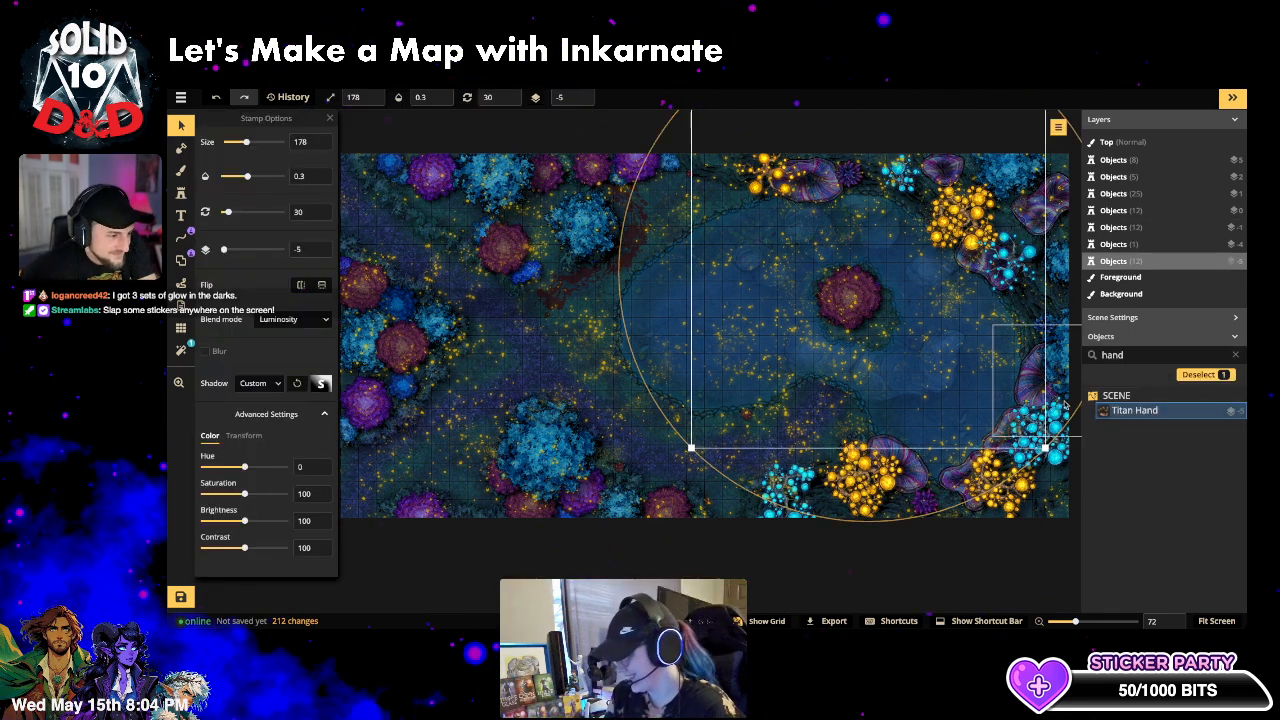
# - Shrink the Titan Hand to size 145 and nudge it right and down over the lake
pyautogui.moveTo(1043, 447); pyautogui.dragTo(990, 413)
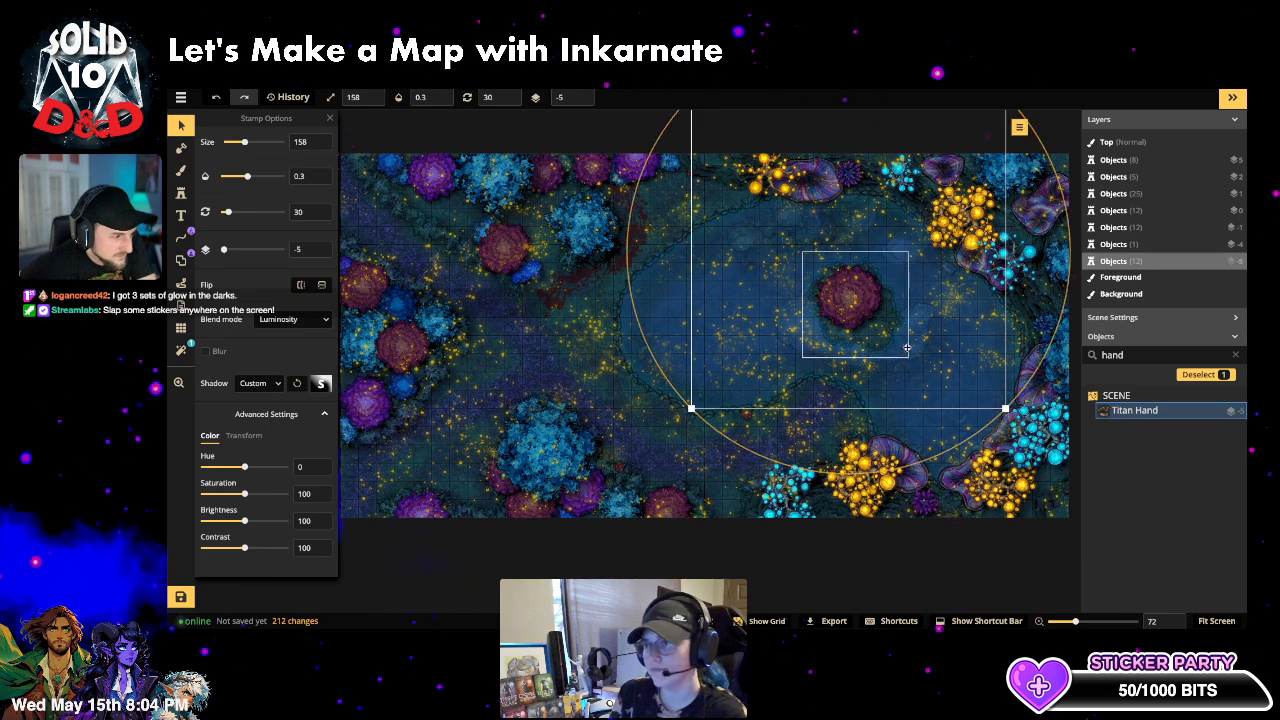
pyautogui.moveTo(908, 349); pyautogui.dragTo(928, 370)
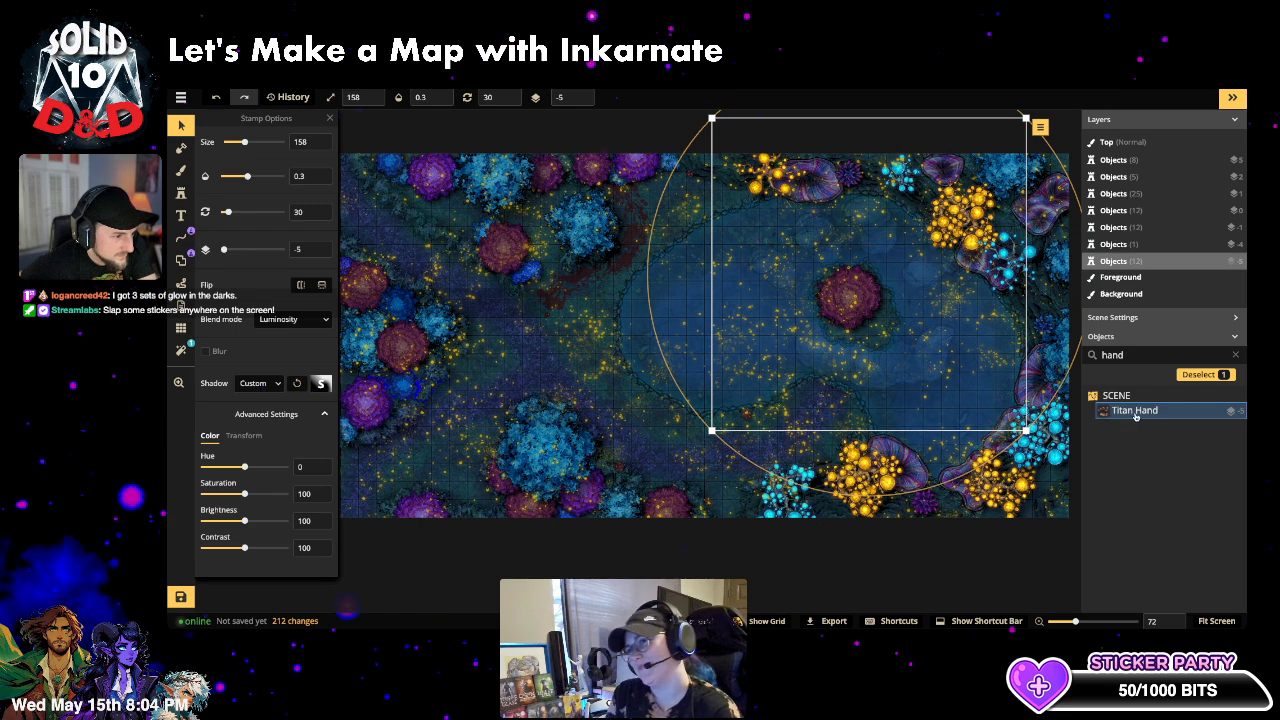
pyautogui.moveTo(1024, 428); pyautogui.dragTo(999, 404)
pyautogui.moveTo(922, 351); pyautogui.dragTo(933, 366)
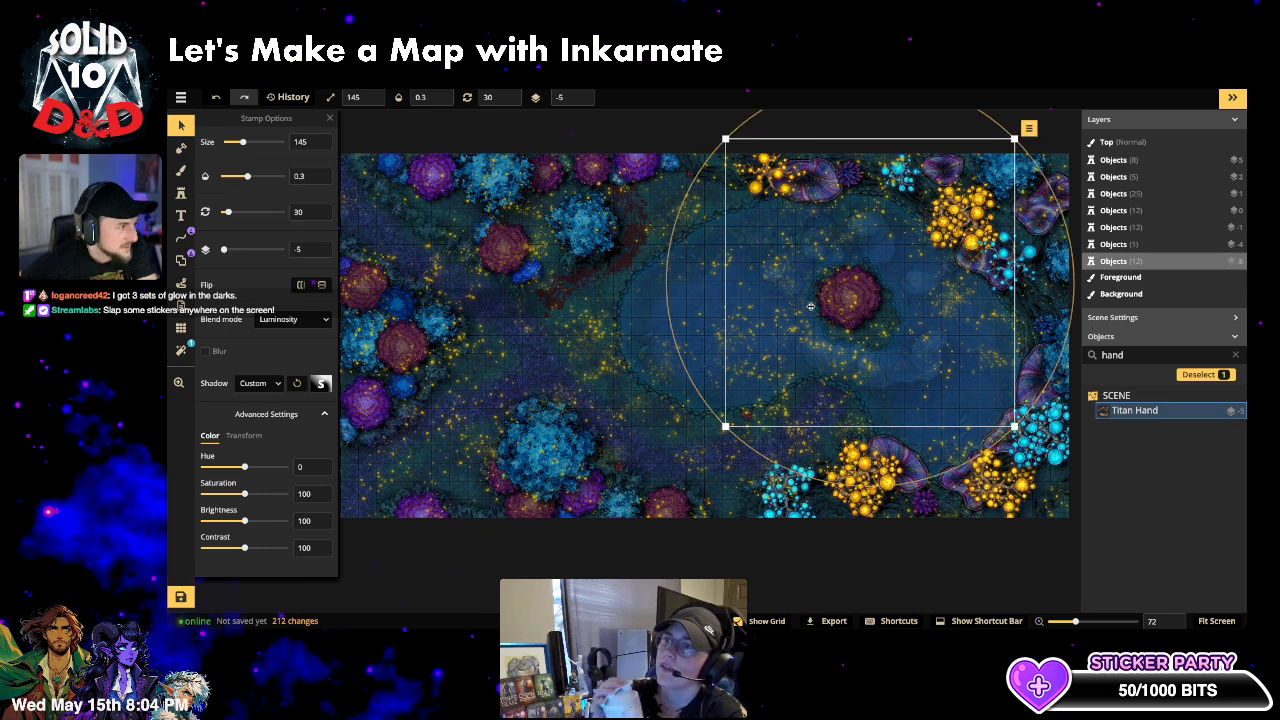
pyautogui.click(649, 138)
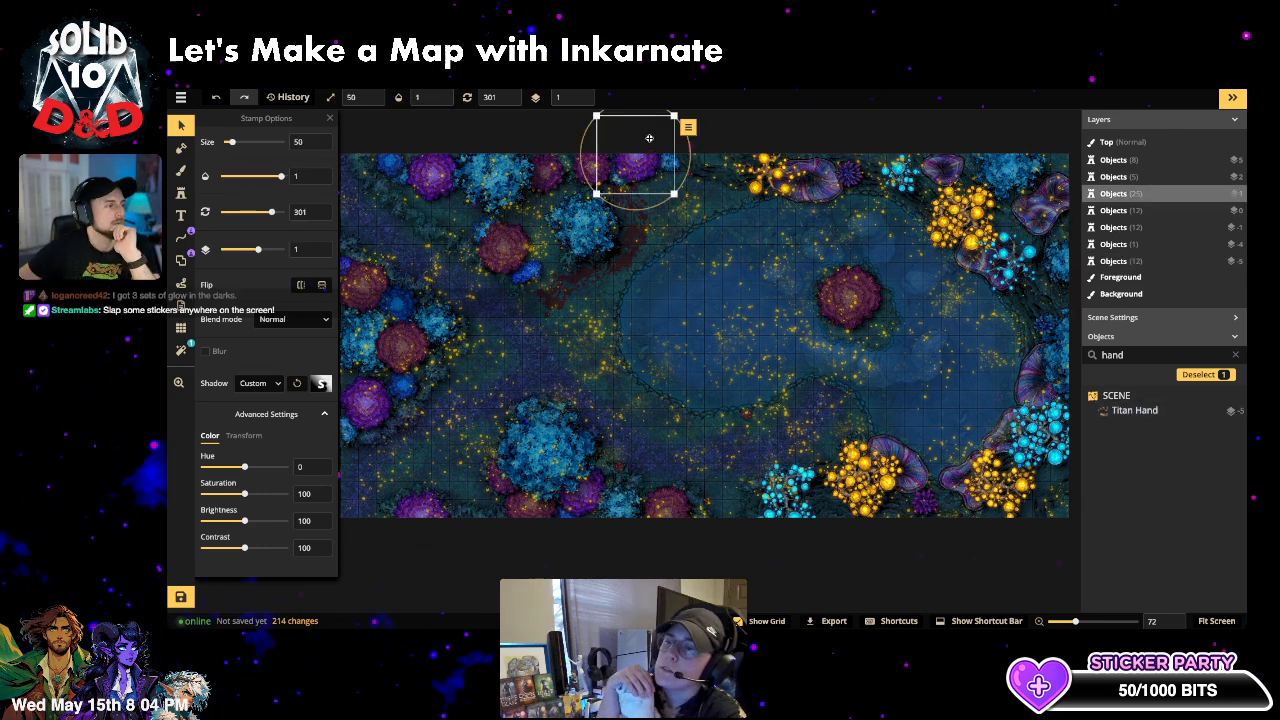
pyautogui.click(745, 117)
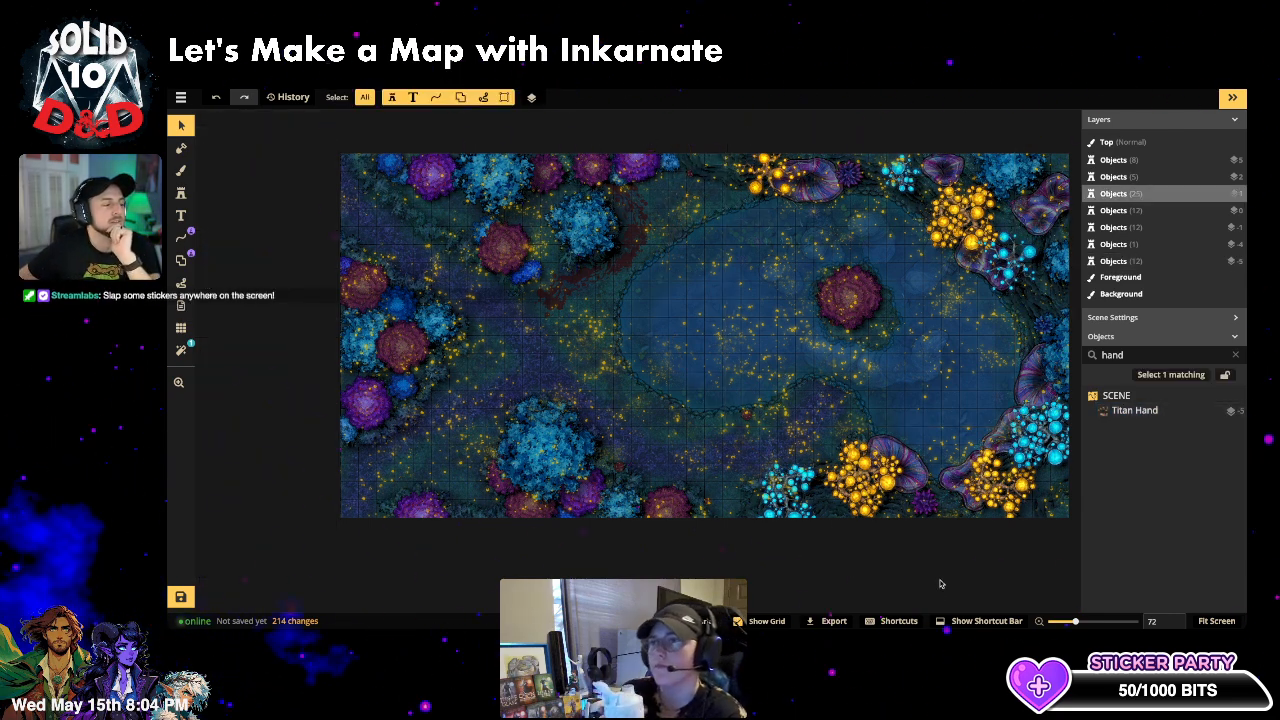
# - Switch to the Brush on the Background layer, undoing a stray test dab
pyautogui.click(181, 170)
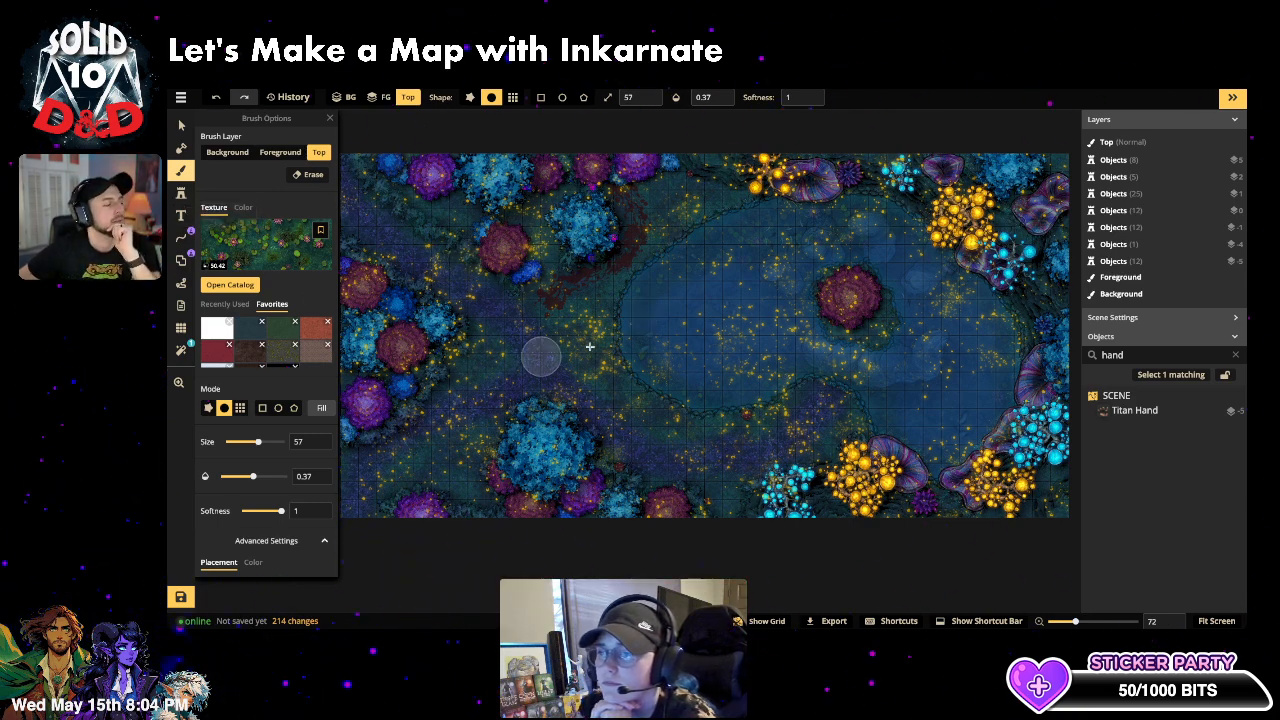
pyautogui.click(641, 288)
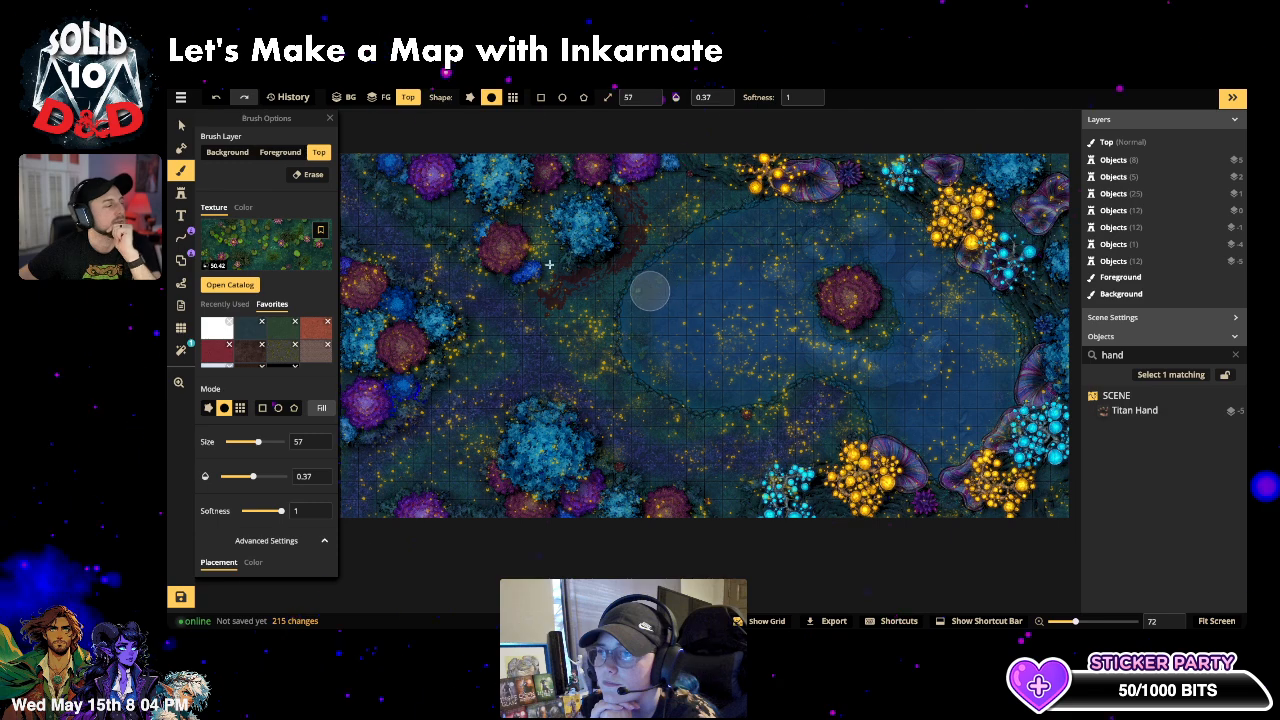
pyautogui.hotkey('ctrl', 'z')
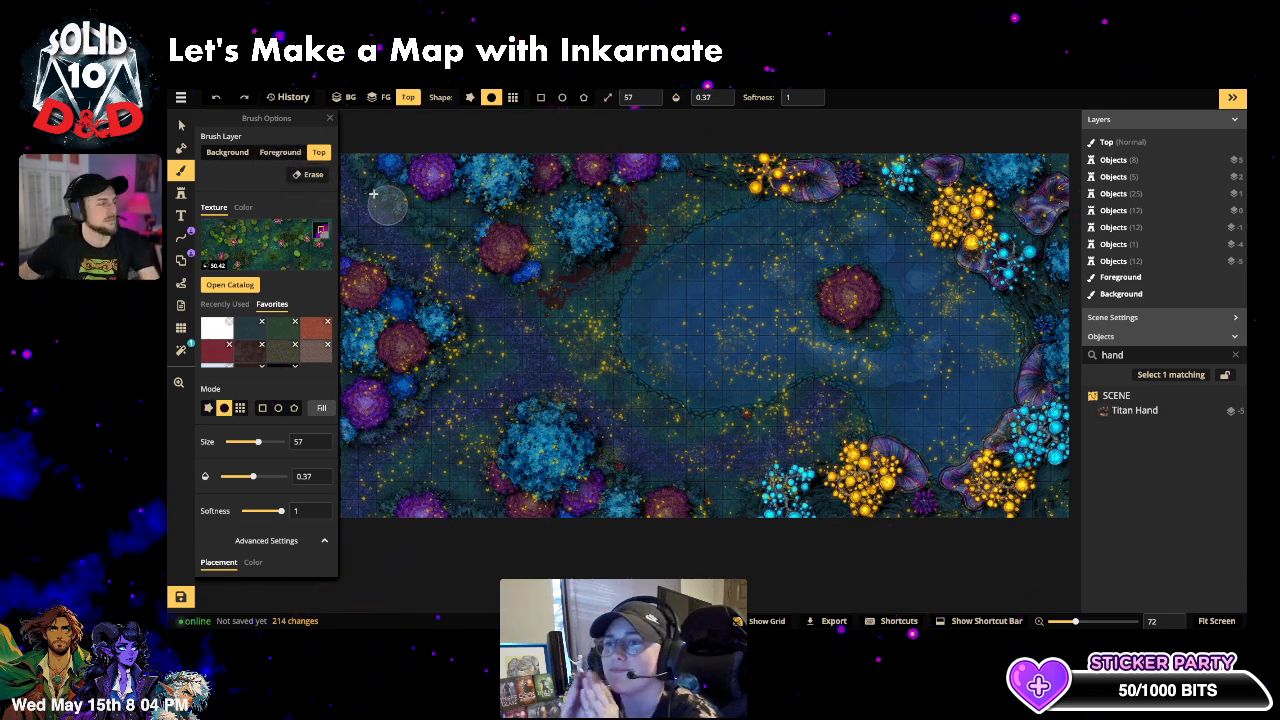
pyautogui.click(236, 154)
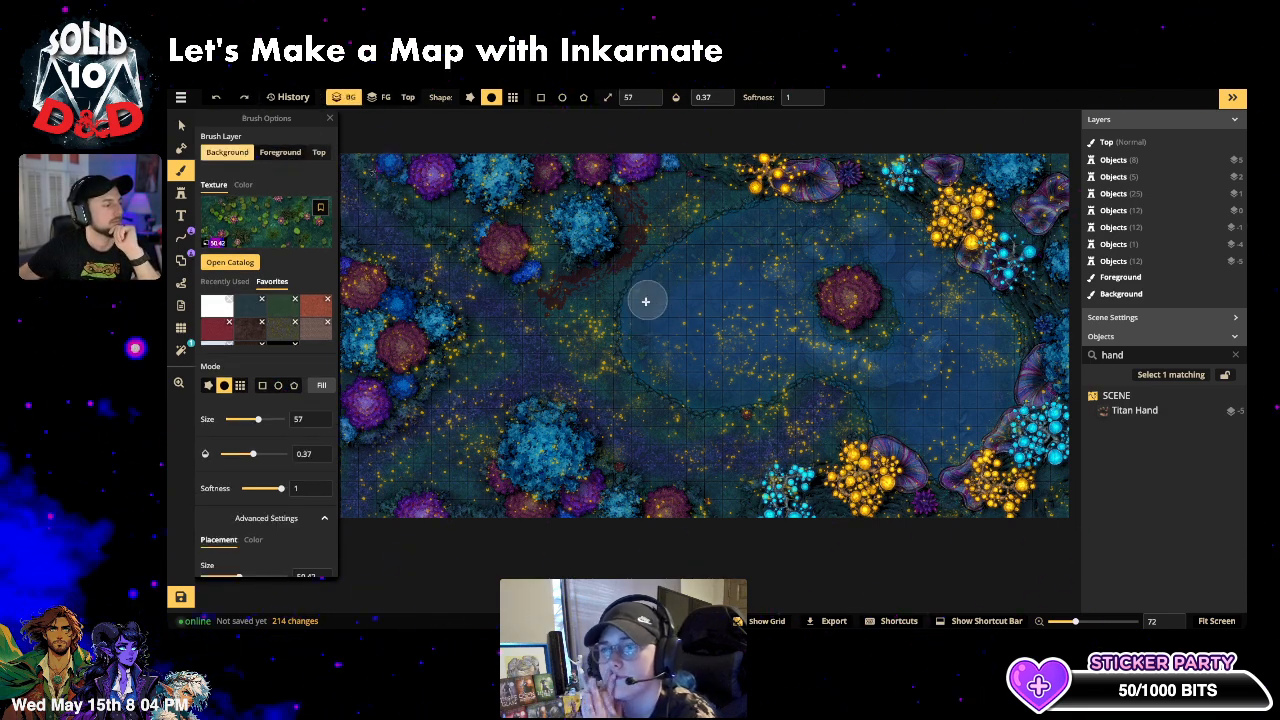
# - Paint soft background texture all around the lake's shoreline and its left part
pyautogui.moveTo(643, 306); pyautogui.dragTo(634, 390)
pyautogui.moveTo(632, 282); pyautogui.dragTo(637, 377)
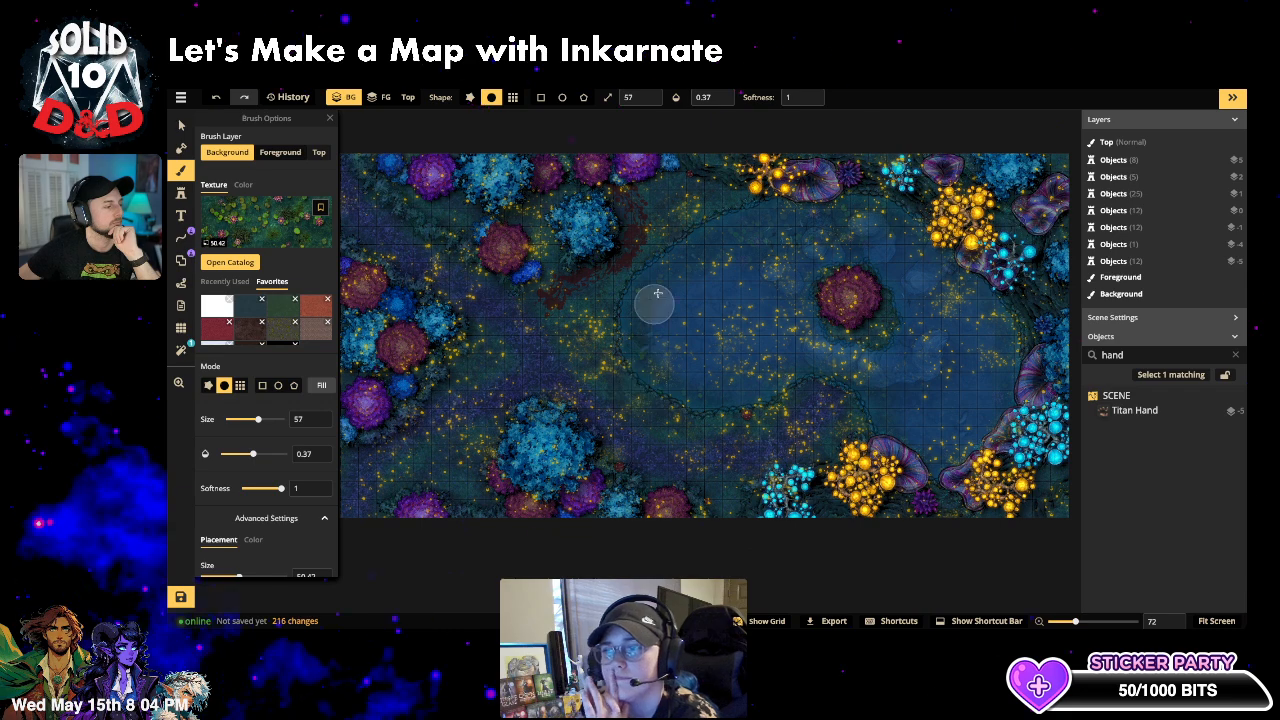
pyautogui.moveTo(658, 293)
pyautogui.mouseDown()
pyautogui.moveTo(645, 401)
pyautogui.moveTo(754, 409)
pyautogui.mouseUp()
pyautogui.moveTo(655, 358)
pyautogui.mouseDown()
pyautogui.moveTo(789, 390)
pyautogui.moveTo(709, 409)
pyautogui.moveTo(601, 345)
pyautogui.mouseUp()
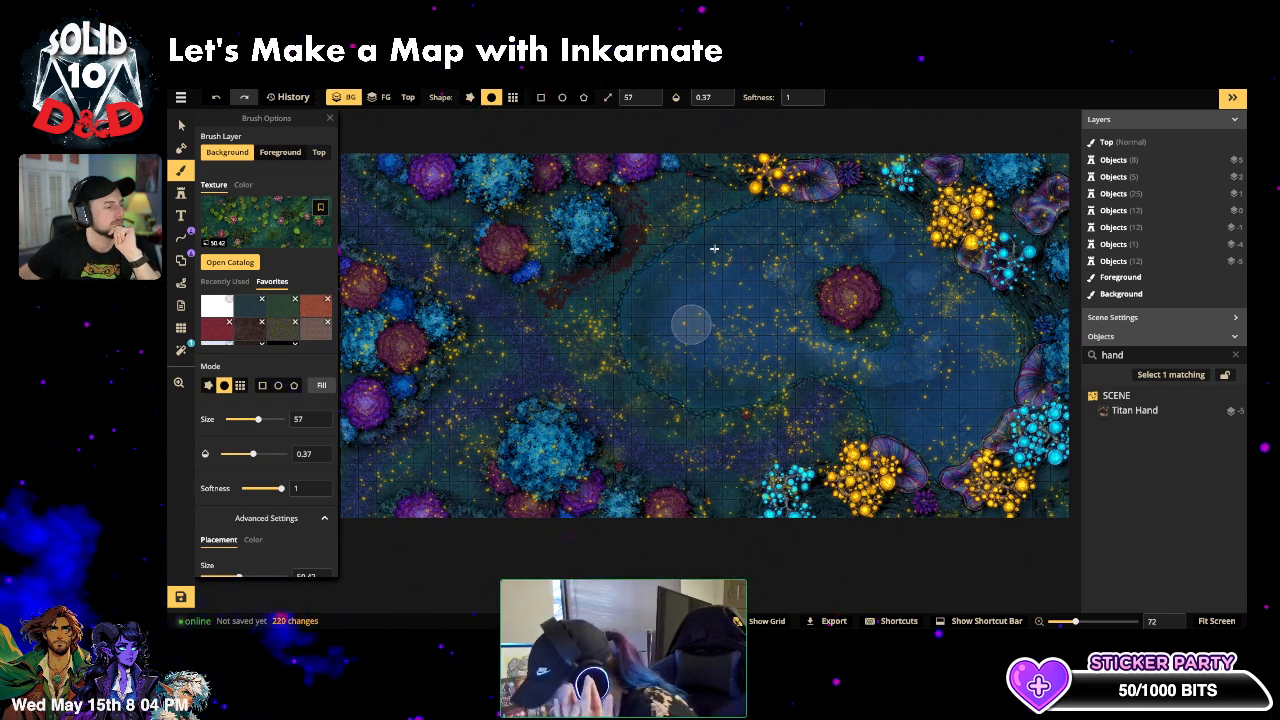
pyautogui.moveTo(723, 241); pyautogui.dragTo(787, 215)
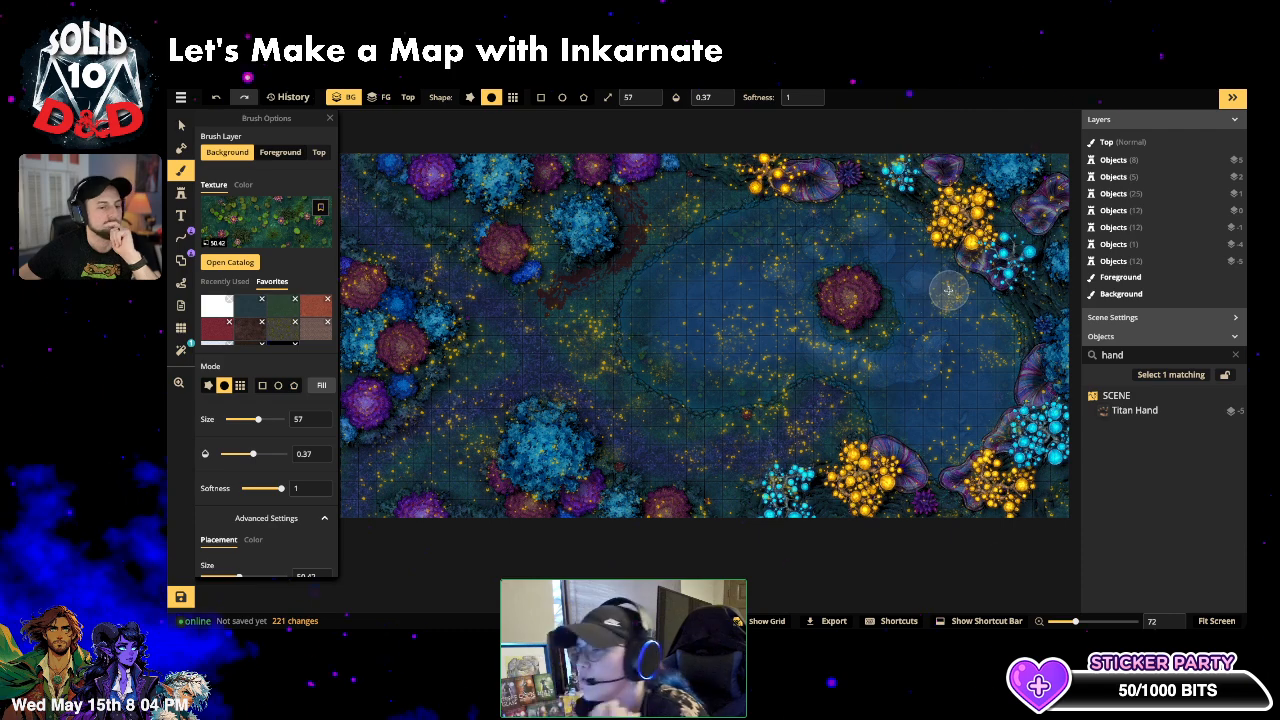
pyautogui.moveTo(948, 290)
pyautogui.mouseDown()
pyautogui.moveTo(905, 228)
pyautogui.moveTo(1006, 332)
pyautogui.mouseUp()
pyautogui.click(961, 277)
pyautogui.moveTo(1008, 408); pyautogui.dragTo(1002, 402)
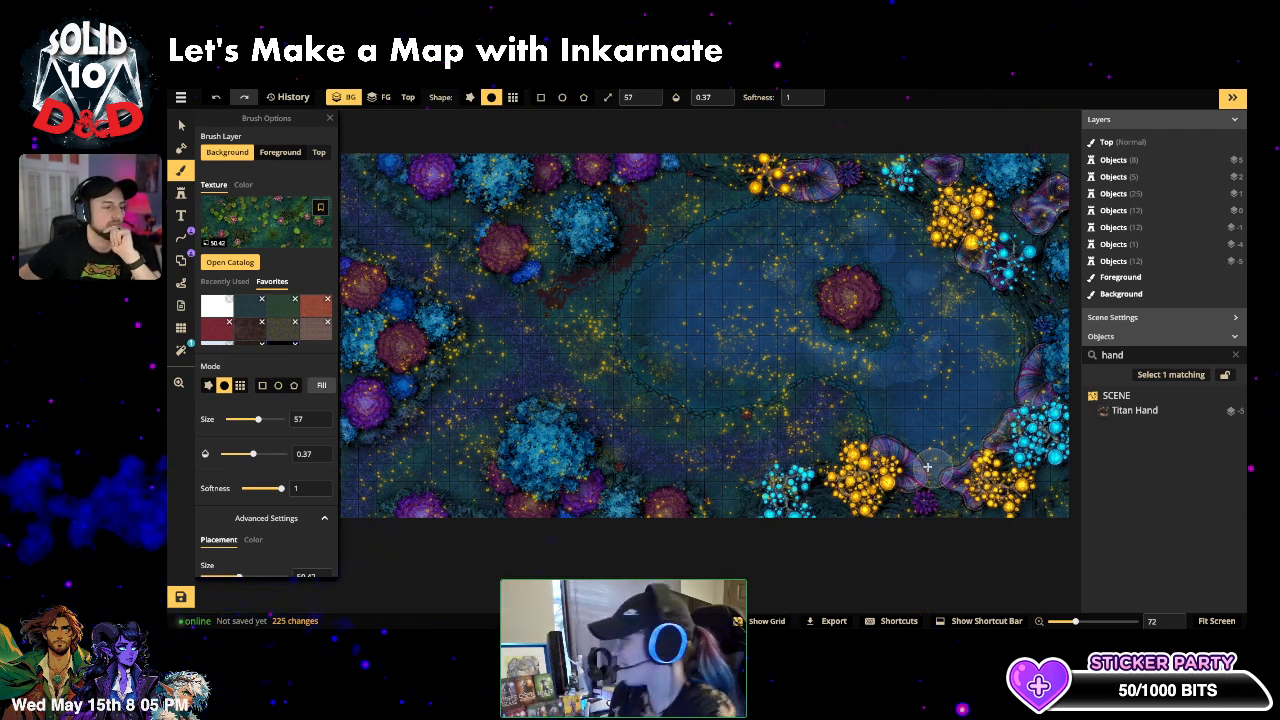
pyautogui.moveTo(845, 438)
pyautogui.mouseDown()
pyautogui.moveTo(857, 416)
pyautogui.moveTo(881, 433)
pyautogui.mouseUp()
pyautogui.moveTo(917, 474)
pyautogui.mouseDown()
pyautogui.moveTo(878, 395)
pyautogui.moveTo(872, 436)
pyautogui.moveTo(863, 408)
pyautogui.moveTo(823, 377)
pyautogui.mouseUp()
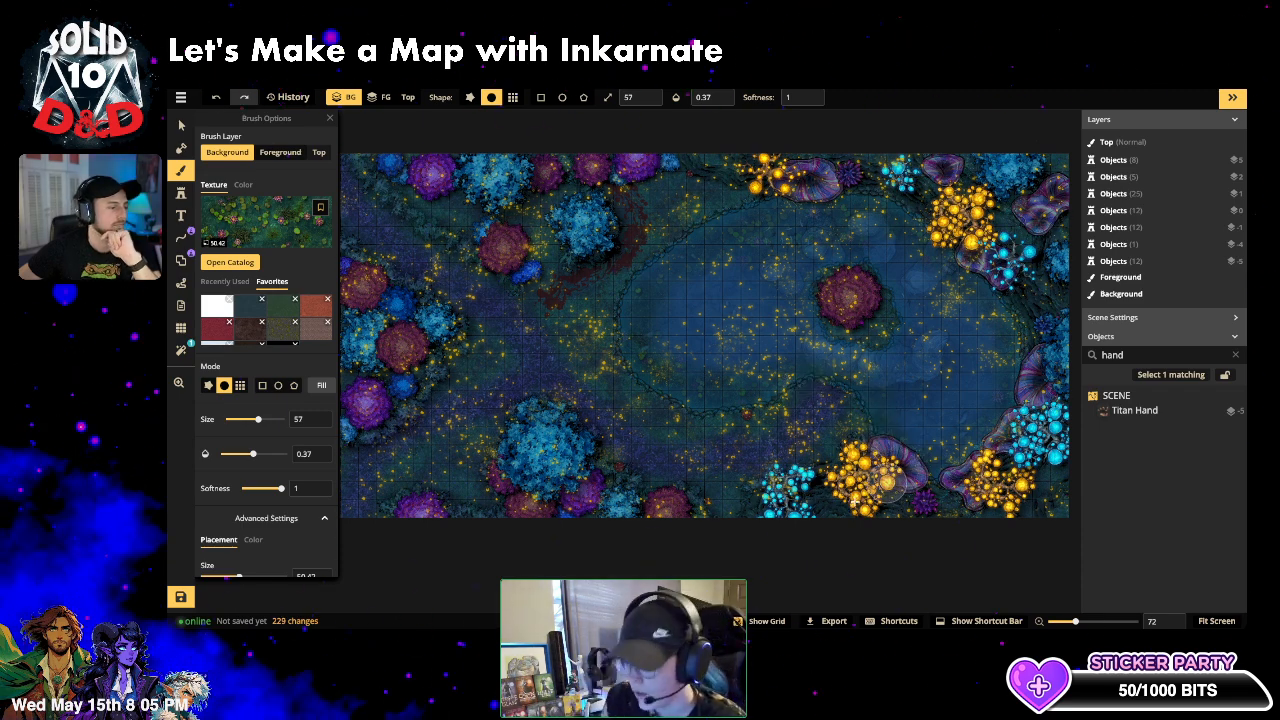
pyautogui.moveTo(672, 349); pyautogui.dragTo(685, 323)
pyautogui.moveTo(711, 276); pyautogui.dragTo(751, 289)
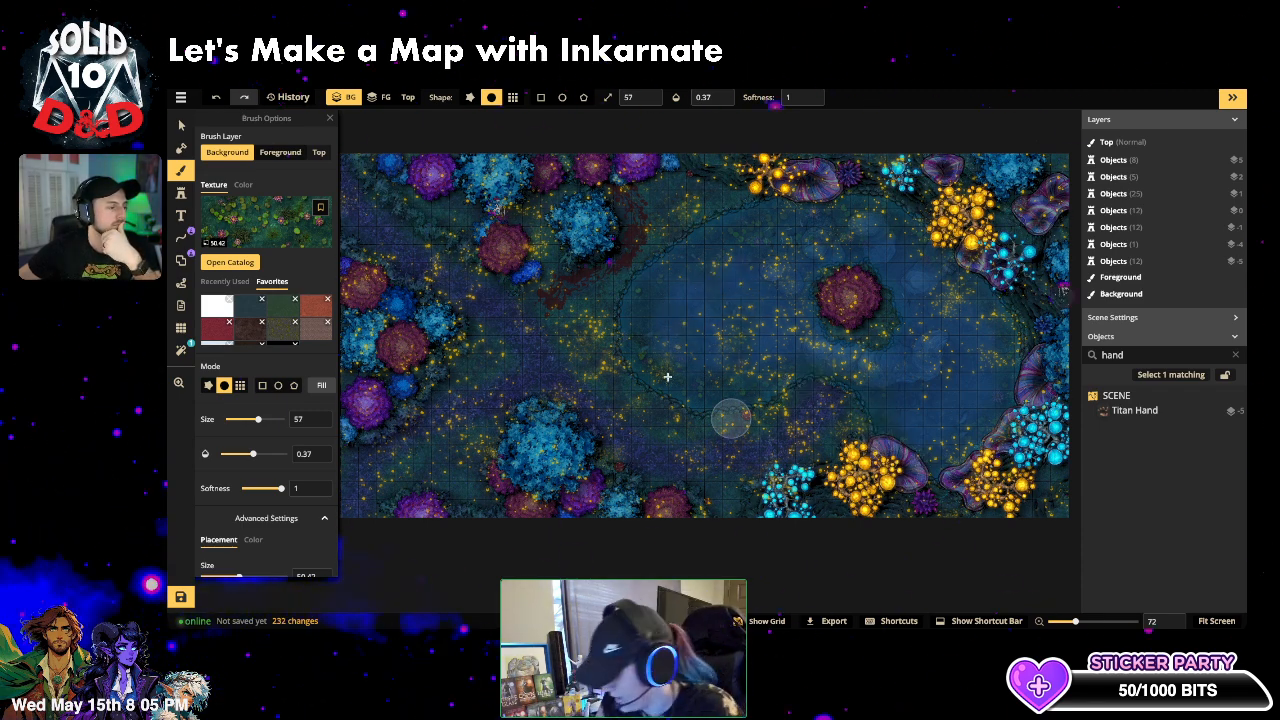
# - Enlarge the brush to size 106, dab texture across the lake, and bring up the texture catalog
pyautogui.click(269, 420)
pyautogui.moveTo(670, 337); pyautogui.dragTo(683, 324)
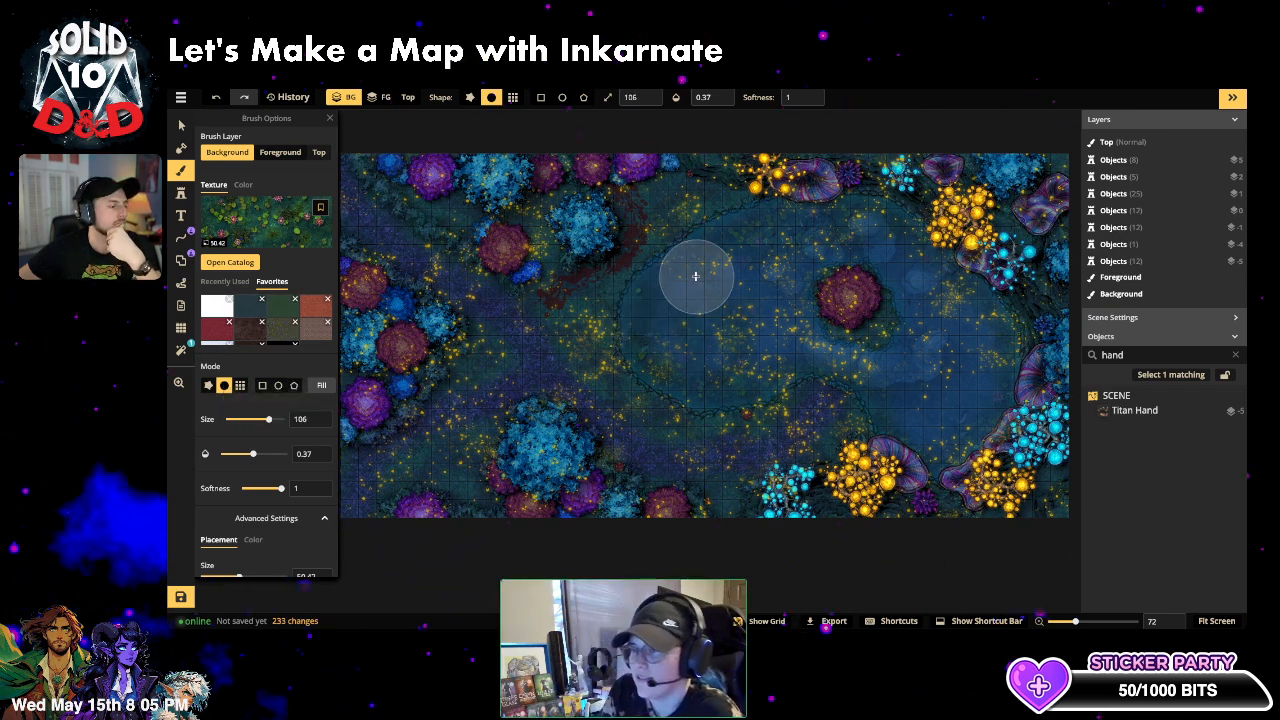
pyautogui.moveTo(695, 275); pyautogui.dragTo(702, 277)
pyautogui.click(713, 349)
pyautogui.click(792, 360)
pyautogui.click(888, 390)
pyautogui.click(948, 400)
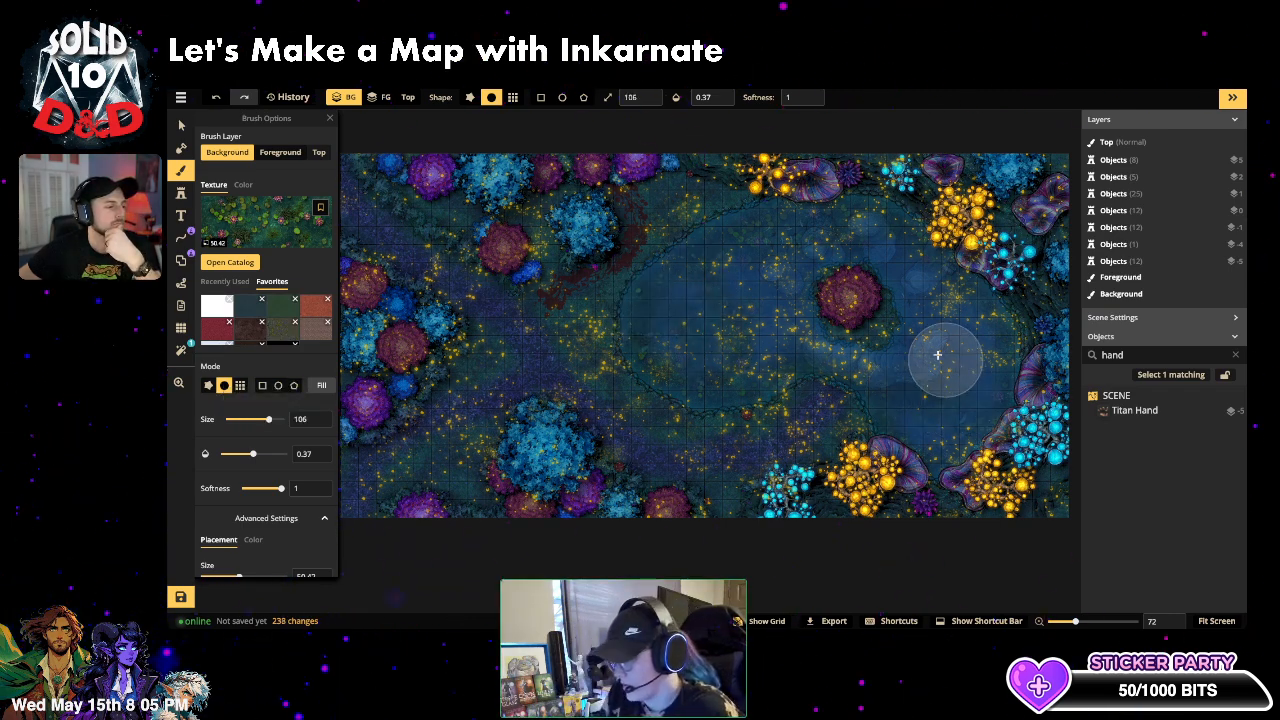
pyautogui.click(935, 350)
pyautogui.click(912, 362)
pyautogui.click(935, 312)
pyautogui.click(932, 262)
pyautogui.click(868, 228)
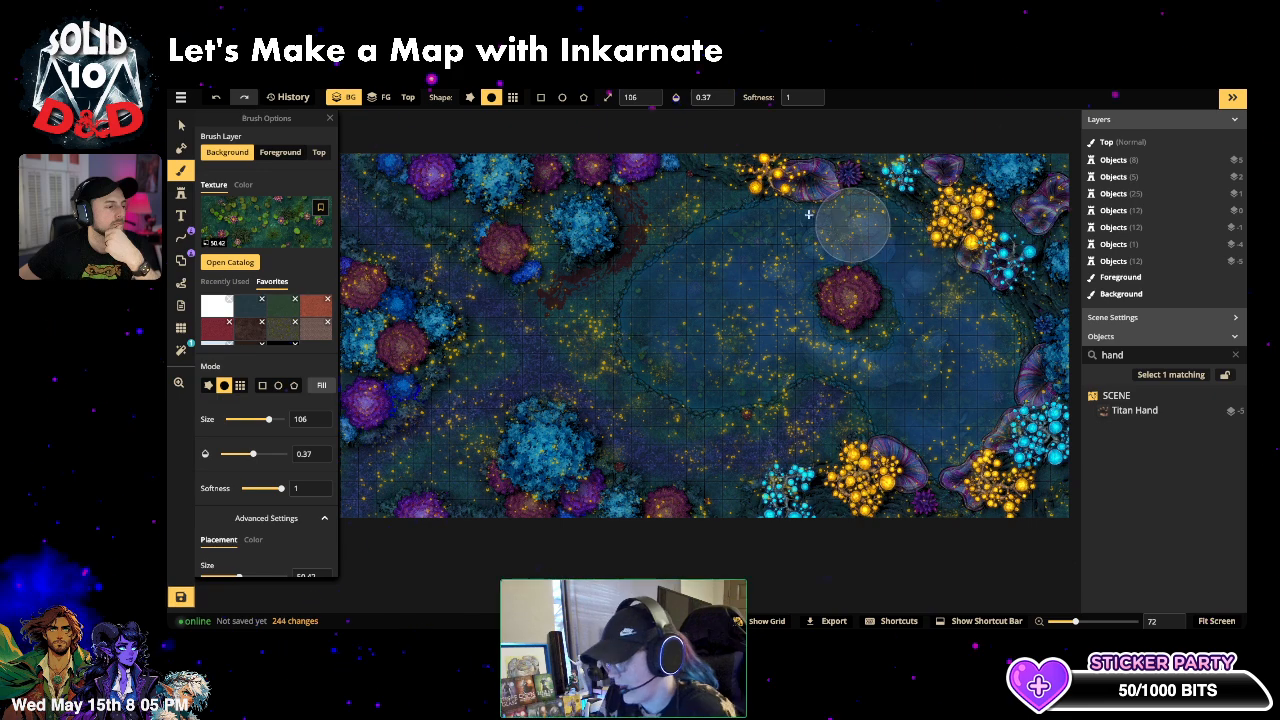
pyautogui.click(801, 216)
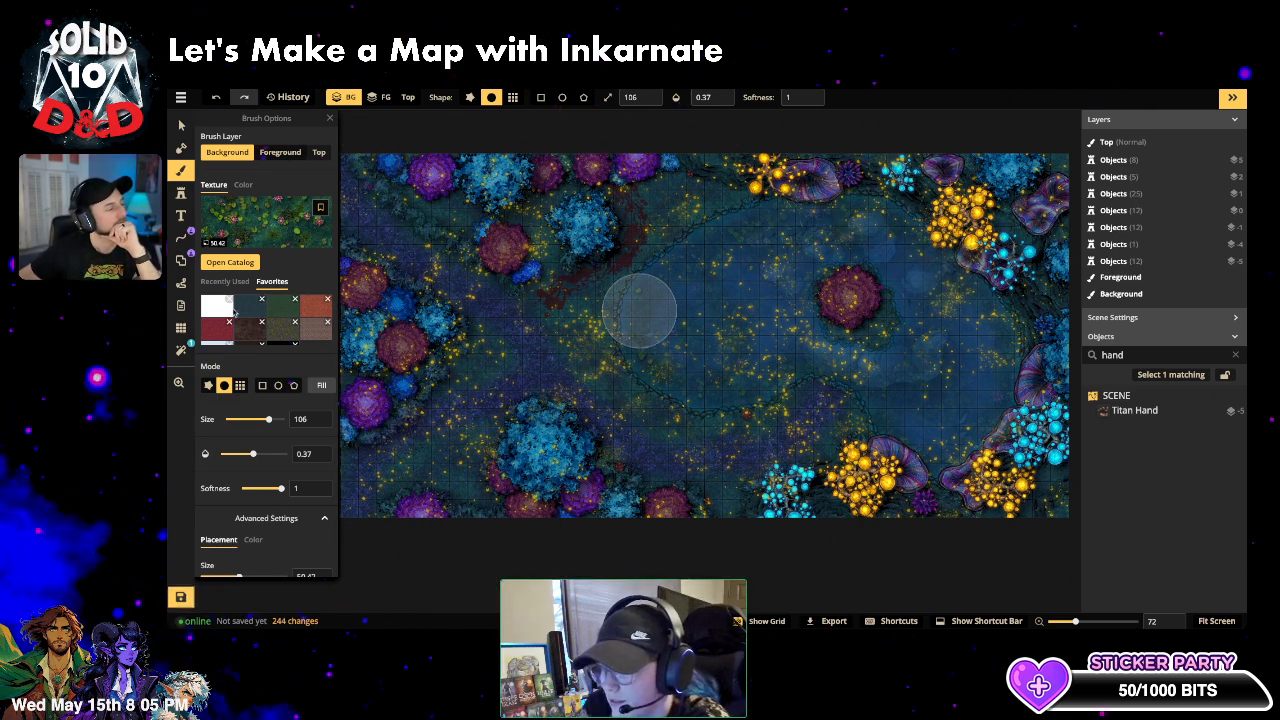
pyautogui.click(230, 262)
# - Choose the white-veined blue water texture for the brush and adjust its scale
pyautogui.scroll(-4, 680, 481)
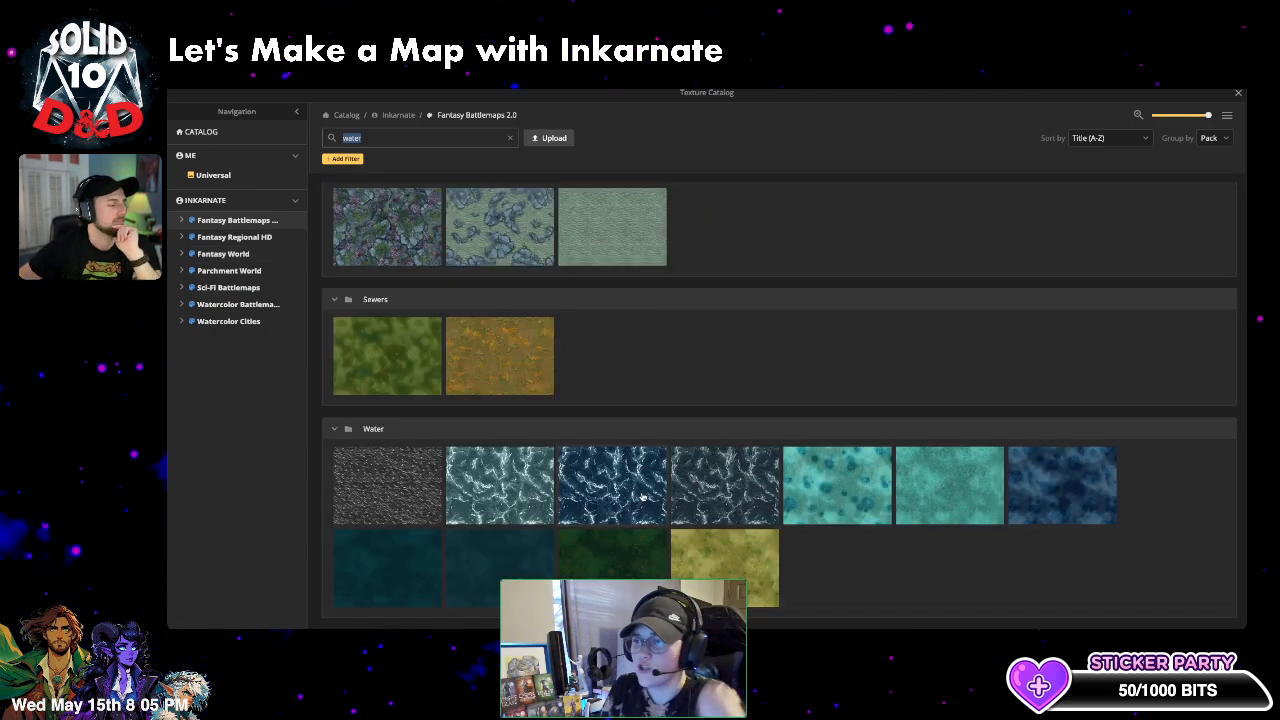
pyautogui.click(531, 467)
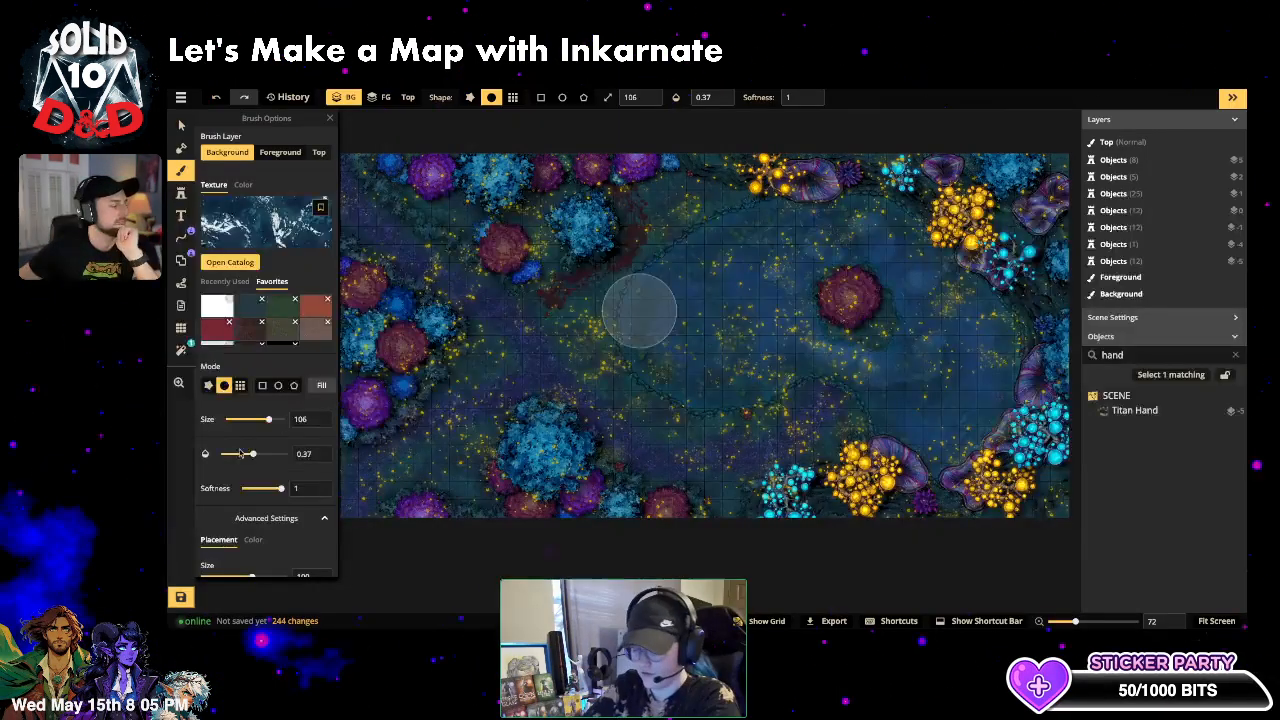
pyautogui.scroll(-1, 229, 476)
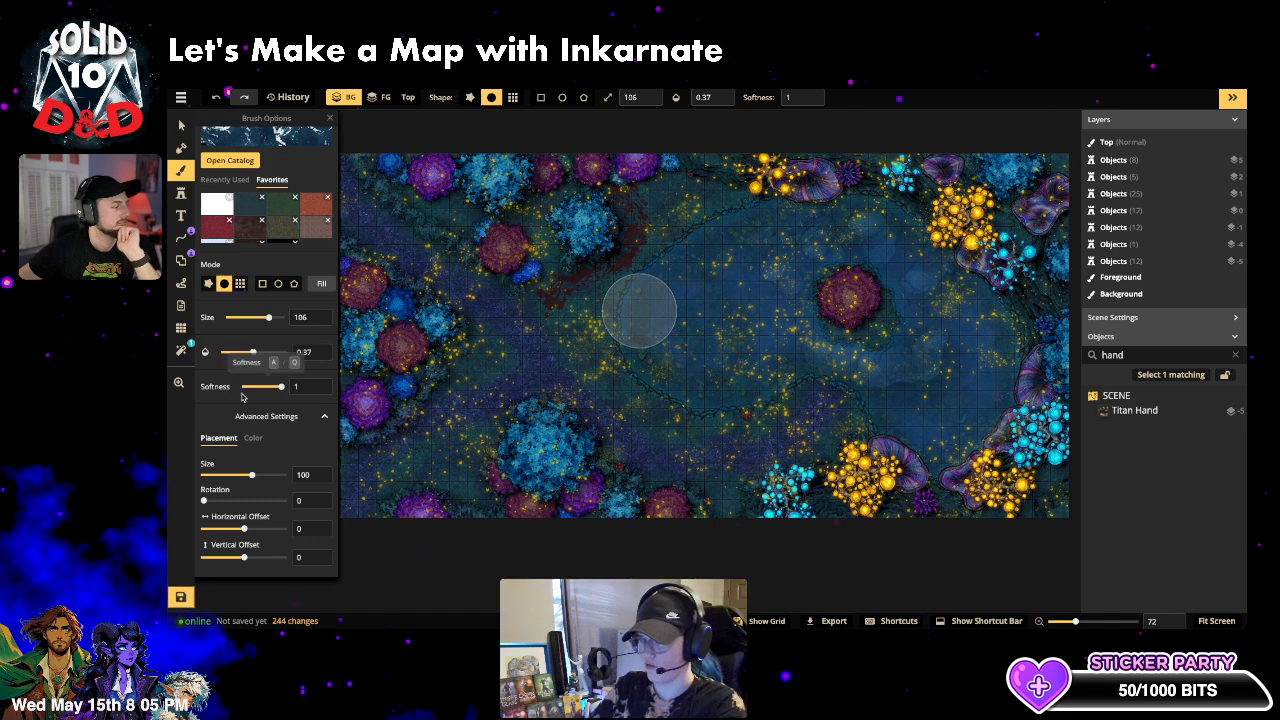
pyautogui.scroll(1, 253, 321)
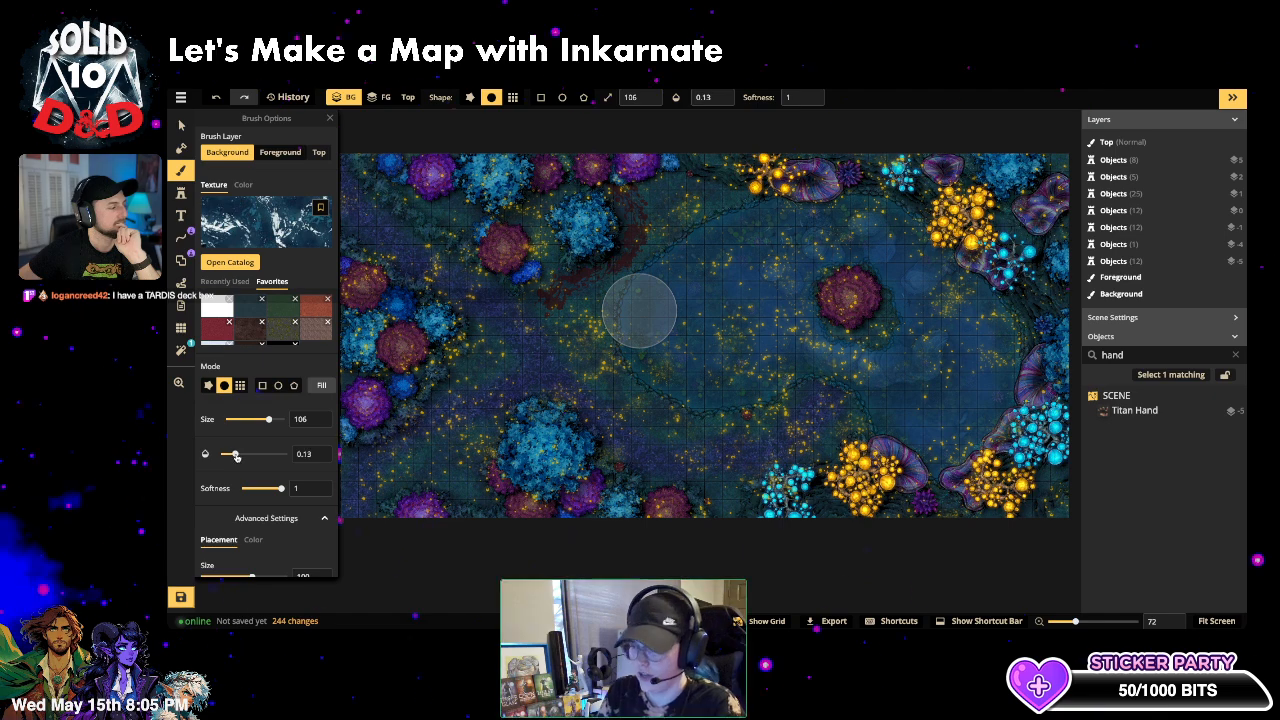
pyautogui.moveTo(231, 456); pyautogui.dragTo(236, 456)
pyautogui.scroll(-1, 281, 511)
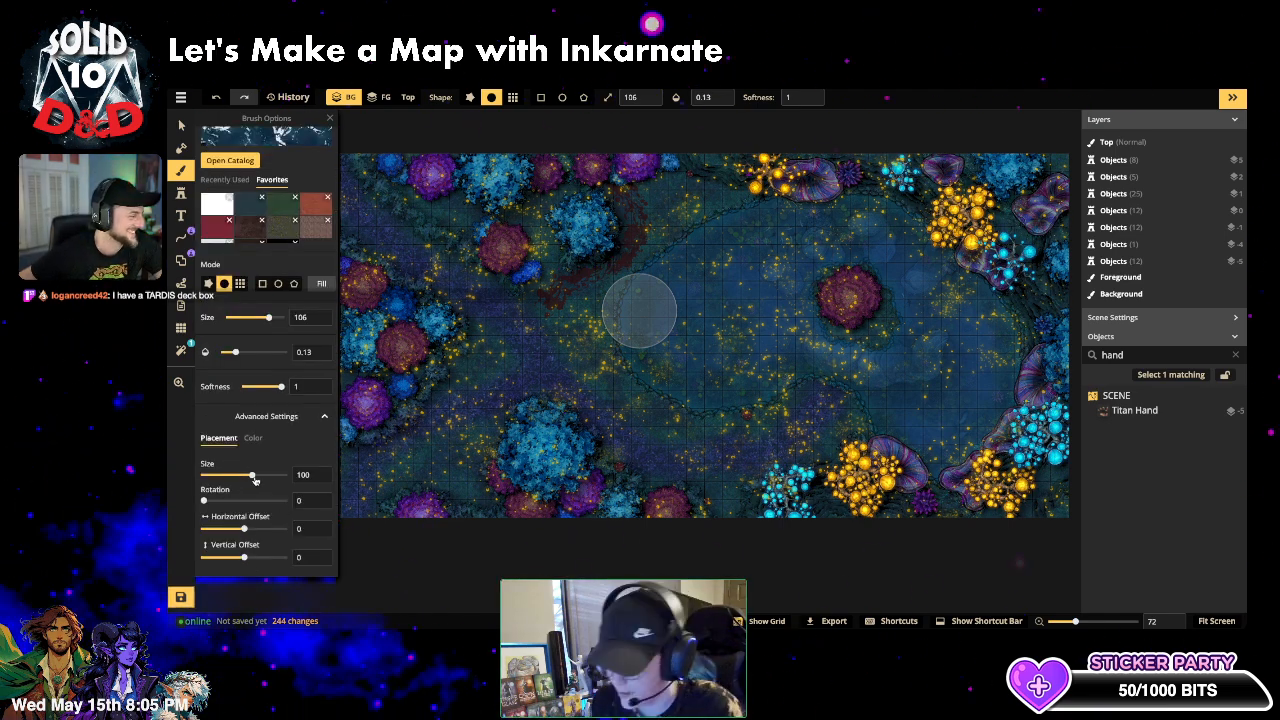
pyautogui.moveTo(251, 475)
pyautogui.mouseDown()
pyautogui.moveTo(240, 479)
pyautogui.moveTo(268, 478)
pyautogui.moveTo(225, 489)
pyautogui.moveTo(245, 485)
pyautogui.mouseUp()
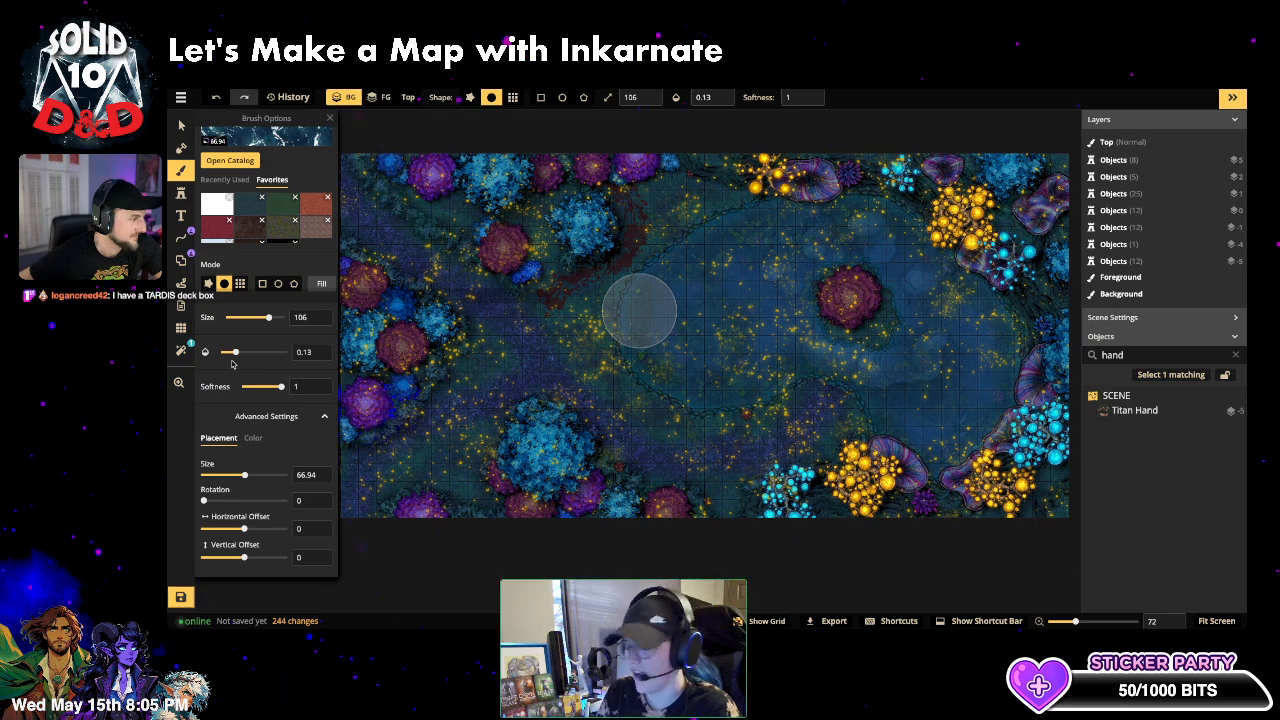
# - Paint water texture over the pond's left side and centre
pyautogui.moveTo(737, 332)
pyautogui.mouseDown()
pyautogui.moveTo(821, 244)
pyautogui.moveTo(710, 325)
pyautogui.moveTo(747, 413)
pyautogui.moveTo(730, 330)
pyautogui.moveTo(793, 249)
pyautogui.moveTo(738, 297)
pyautogui.moveTo(719, 339)
pyautogui.moveTo(766, 260)
pyautogui.moveTo(826, 228)
pyautogui.moveTo(841, 234)
pyautogui.moveTo(747, 303)
pyautogui.moveTo(747, 341)
pyautogui.moveTo(765, 279)
pyautogui.moveTo(743, 287)
pyautogui.moveTo(701, 361)
pyautogui.mouseUp()
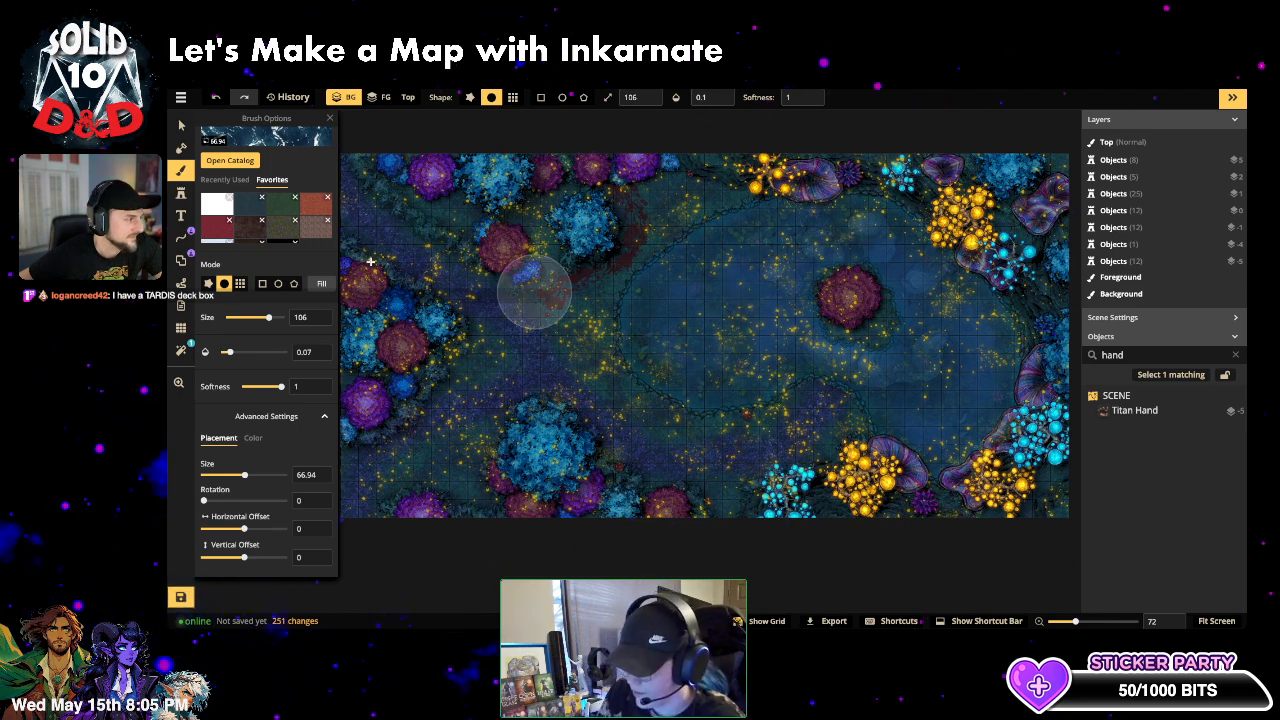
pyautogui.scroll(2, 268, 230)
pyautogui.moveTo(749, 297)
pyautogui.mouseDown()
pyautogui.moveTo(694, 367)
pyautogui.moveTo(723, 267)
pyautogui.moveTo(759, 253)
pyautogui.moveTo(714, 336)
pyautogui.moveTo(719, 345)
pyautogui.moveTo(731, 297)
pyautogui.moveTo(773, 257)
pyautogui.moveTo(742, 330)
pyautogui.moveTo(775, 348)
pyautogui.moveTo(699, 362)
pyautogui.moveTo(700, 290)
pyautogui.moveTo(688, 324)
pyautogui.moveTo(734, 327)
pyautogui.moveTo(743, 293)
pyautogui.moveTo(782, 271)
pyautogui.moveTo(793, 338)
pyautogui.moveTo(925, 414)
pyautogui.moveTo(943, 406)
pyautogui.moveTo(945, 340)
pyautogui.moveTo(930, 314)
pyautogui.moveTo(939, 396)
pyautogui.moveTo(928, 341)
pyautogui.moveTo(925, 408)
pyautogui.moveTo(918, 302)
pyautogui.moveTo(956, 401)
pyautogui.moveTo(949, 327)
pyautogui.moveTo(920, 267)
pyautogui.moveTo(885, 260)
pyautogui.moveTo(962, 374)
pyautogui.moveTo(932, 429)
pyautogui.moveTo(803, 315)
pyautogui.moveTo(680, 344)
pyautogui.moveTo(754, 248)
pyautogui.moveTo(734, 254)
pyautogui.moveTo(702, 358)
pyautogui.moveTo(688, 334)
pyautogui.moveTo(707, 359)
pyautogui.moveTo(637, 309)
pyautogui.mouseUp()
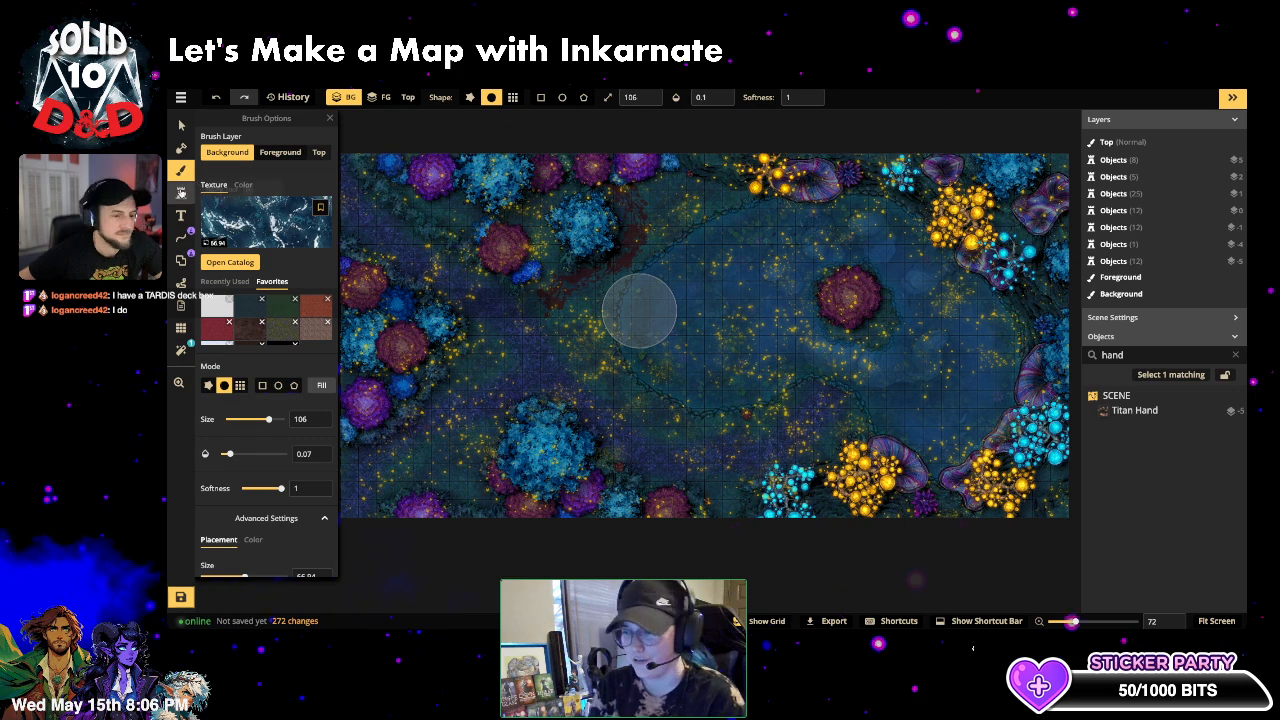
# - Switch to stamp placement and flip the stamp horizontally
pyautogui.click(181, 192)
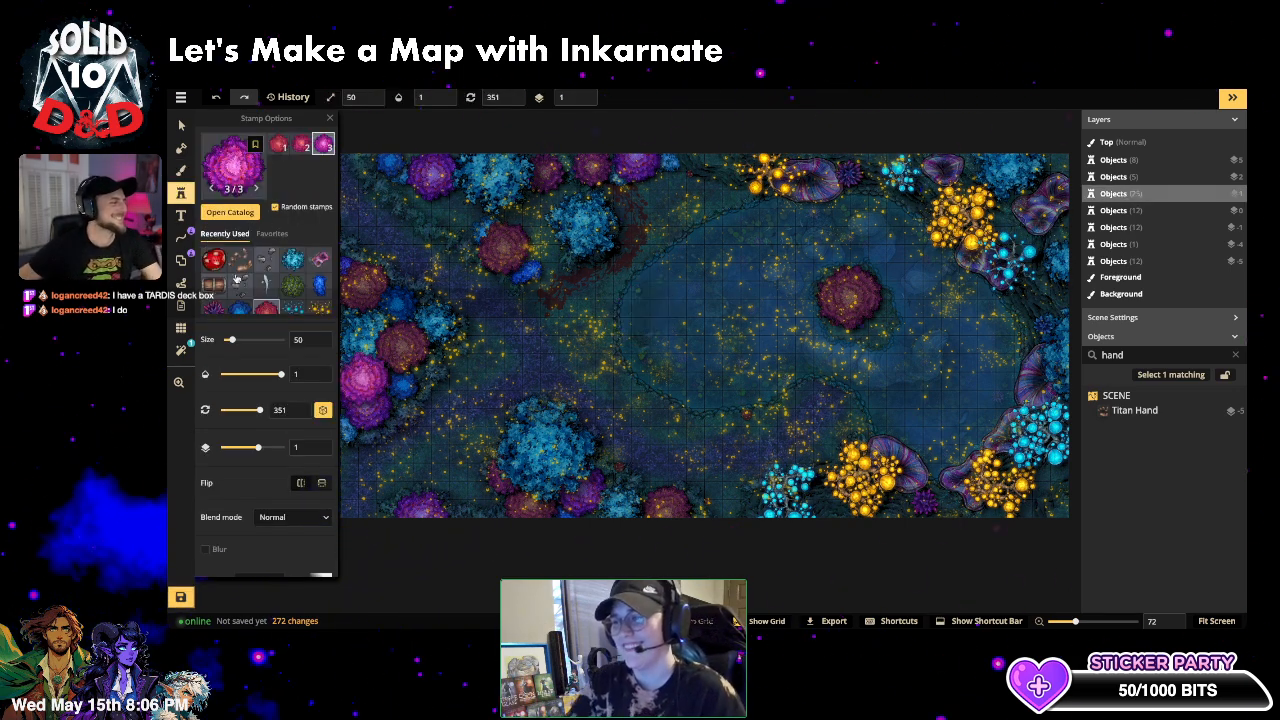
pyautogui.click(643, 313)
pyautogui.scroll(-1, 470, 390)
pyautogui.click(300, 483)
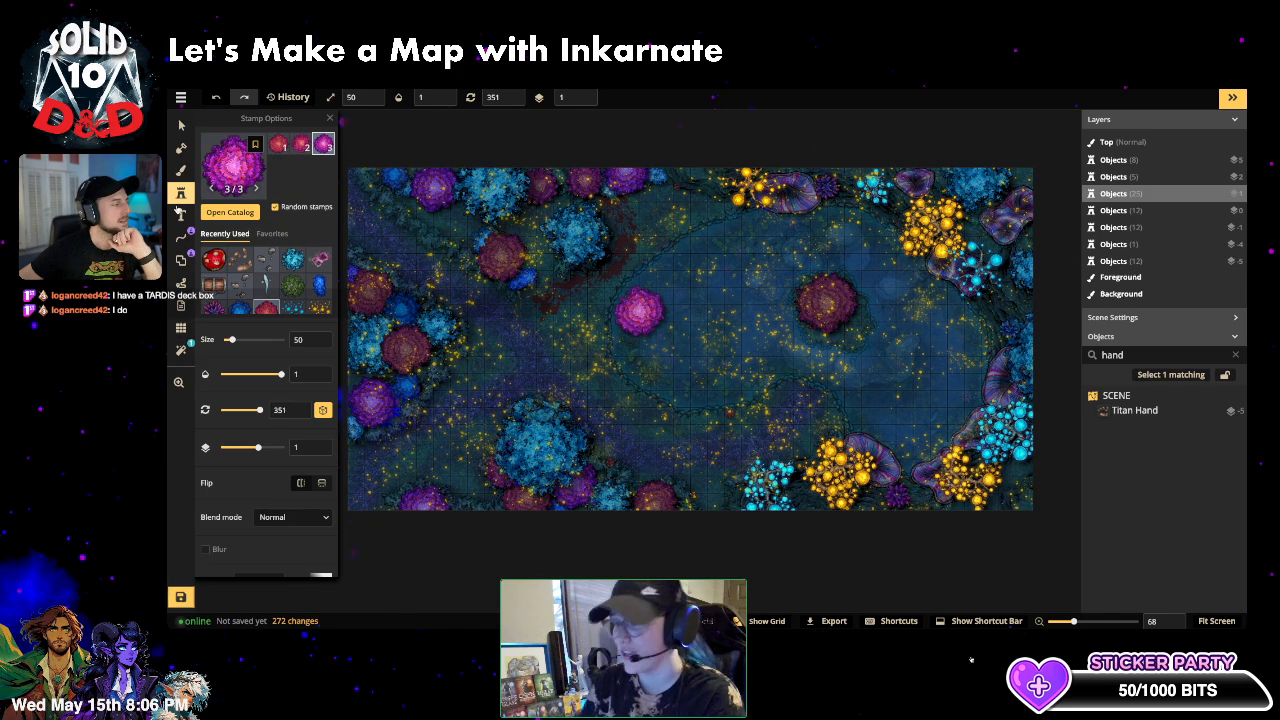
# - Drop the Mushrooms tag in the stamp catalog and search for 'fey' stamps
pyautogui.click(228, 158)
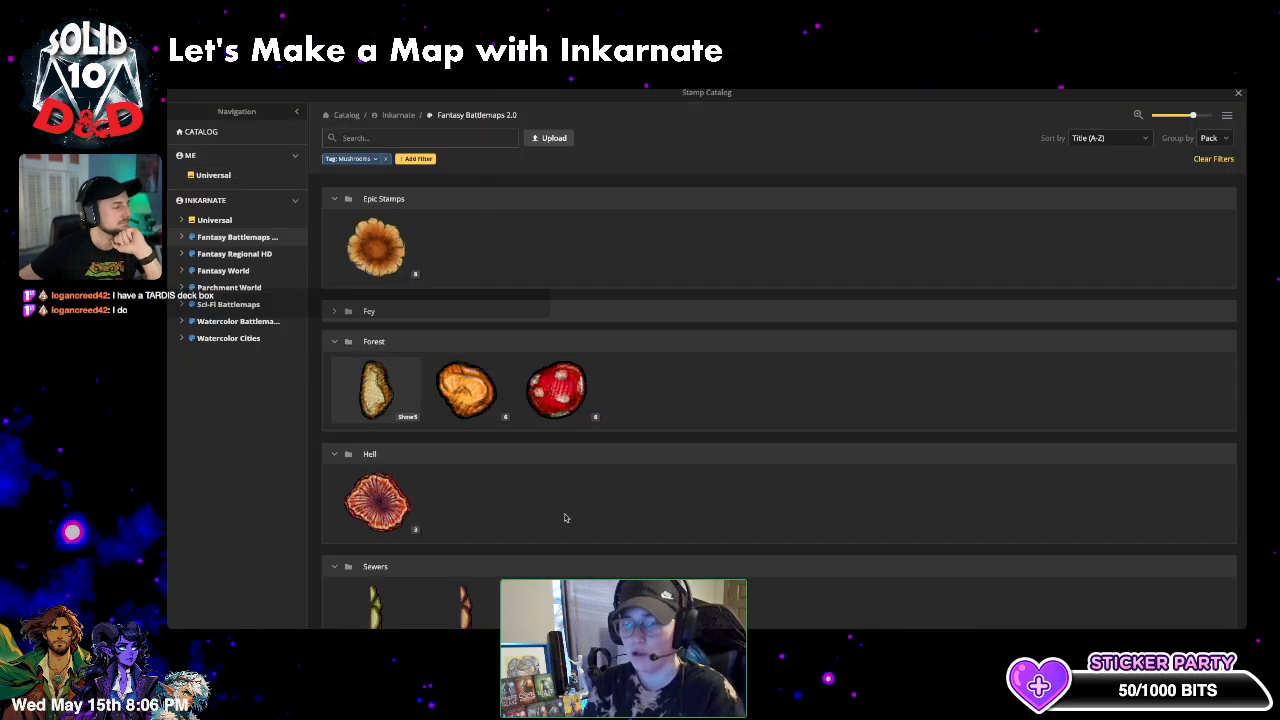
pyautogui.click(386, 162)
pyautogui.click(392, 140)
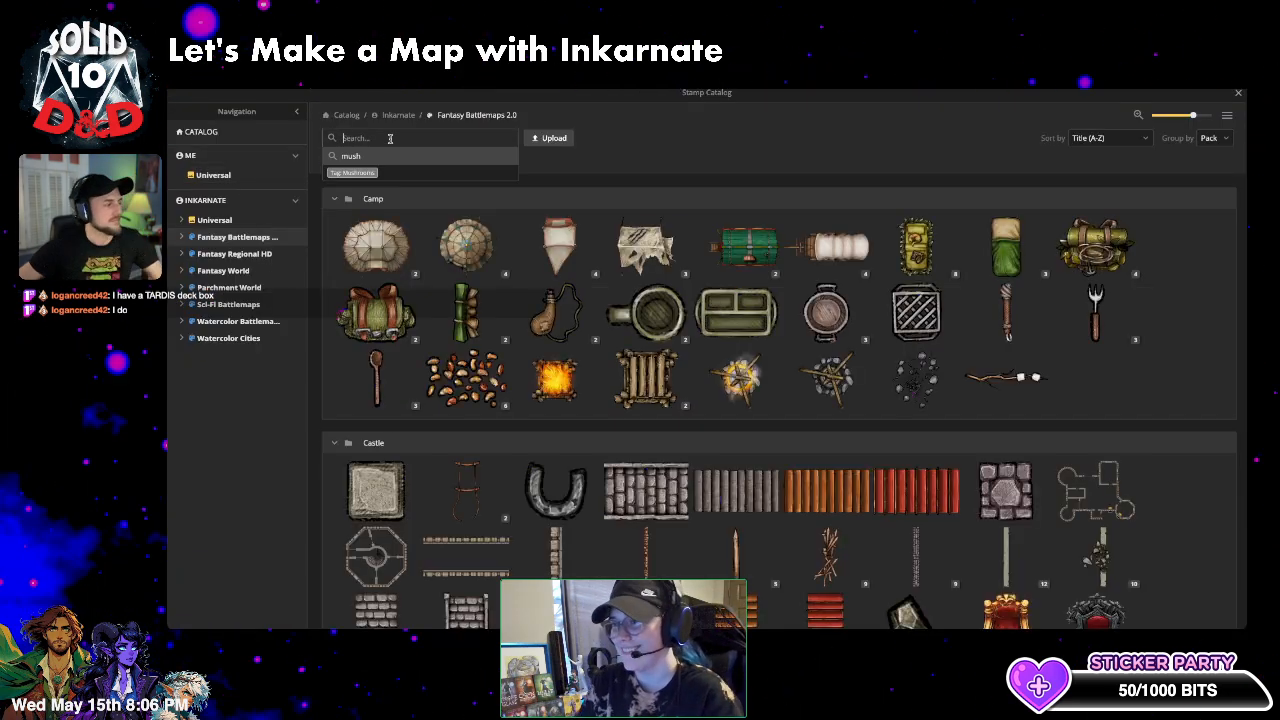
pyautogui.write('fey')
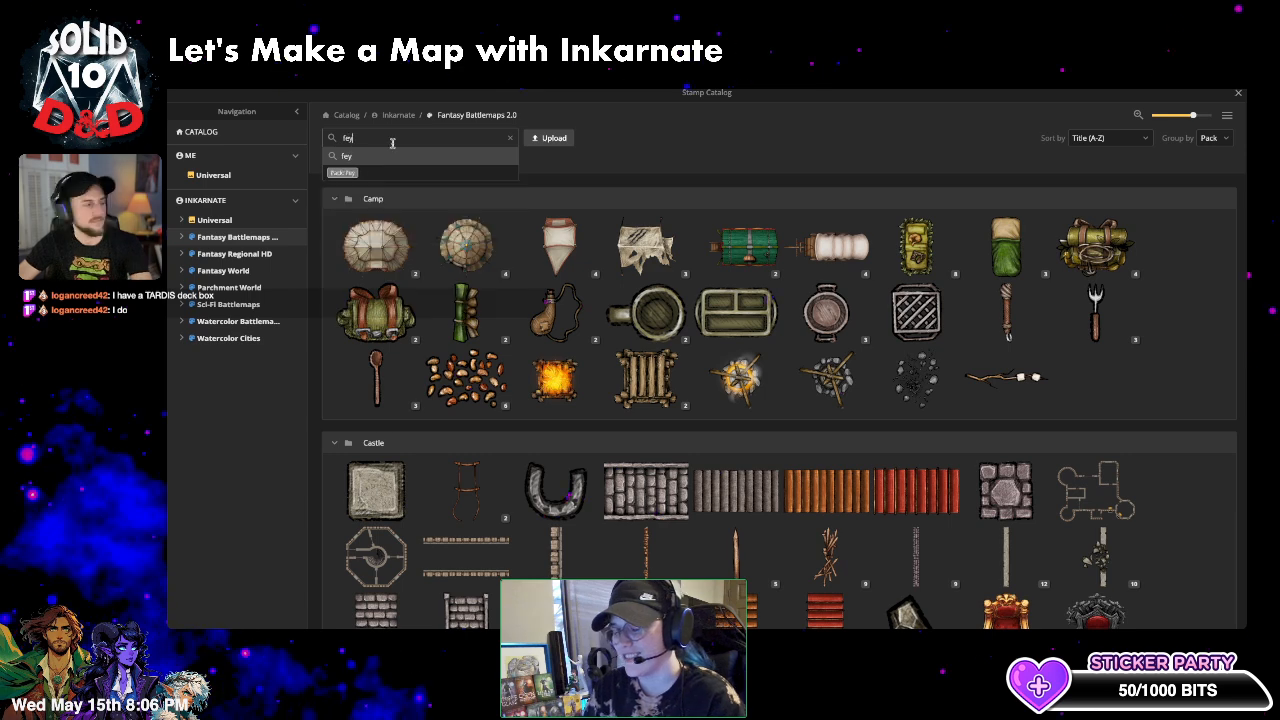
pyautogui.click(345, 173)
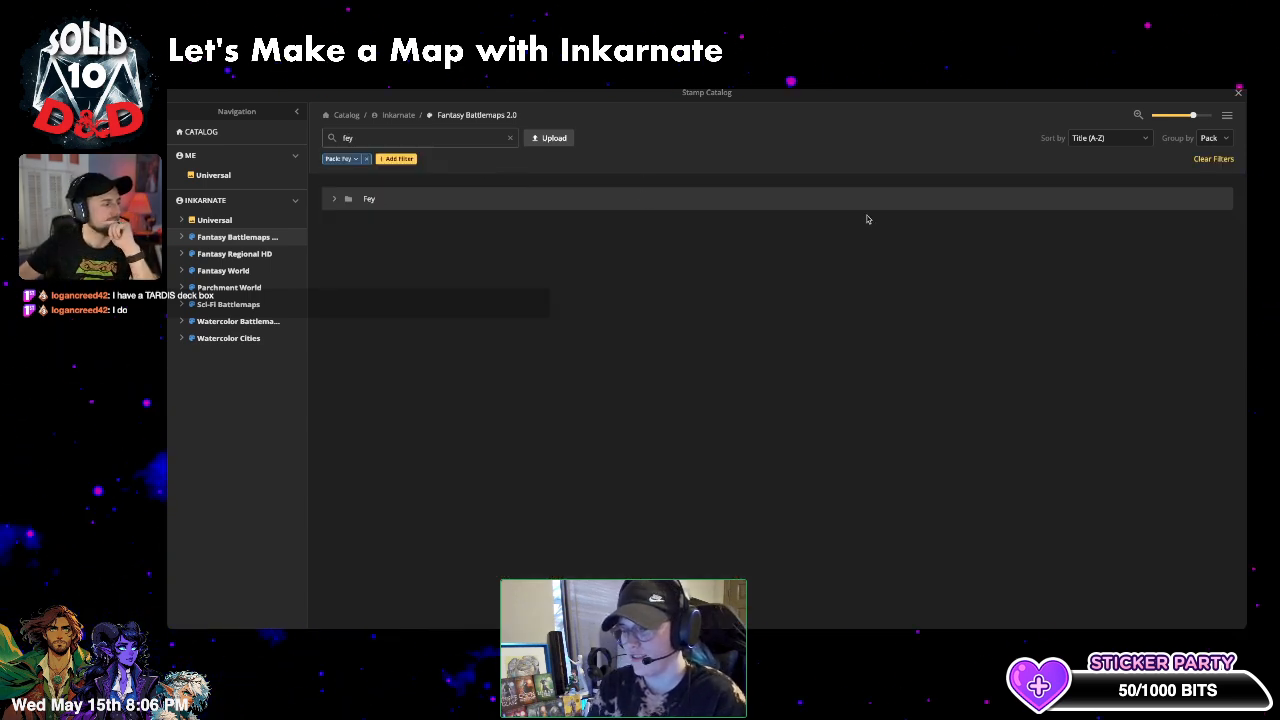
pyautogui.click(510, 138)
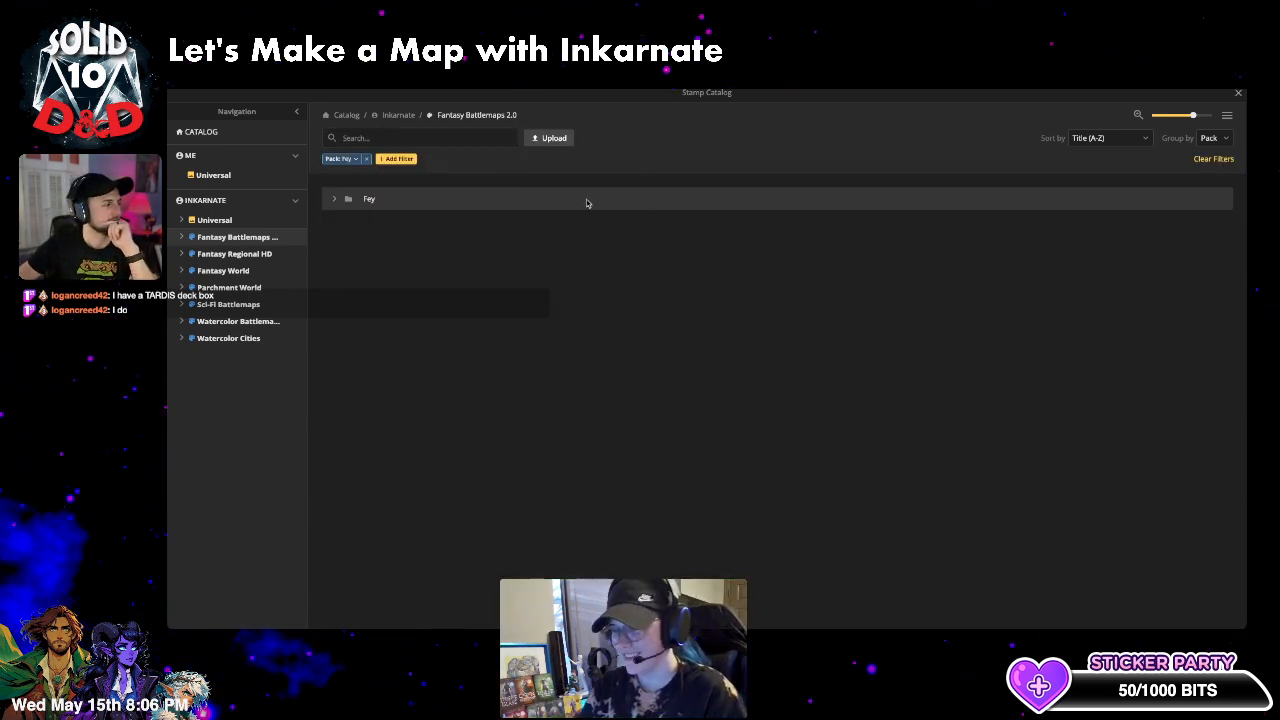
pyautogui.click(368, 159)
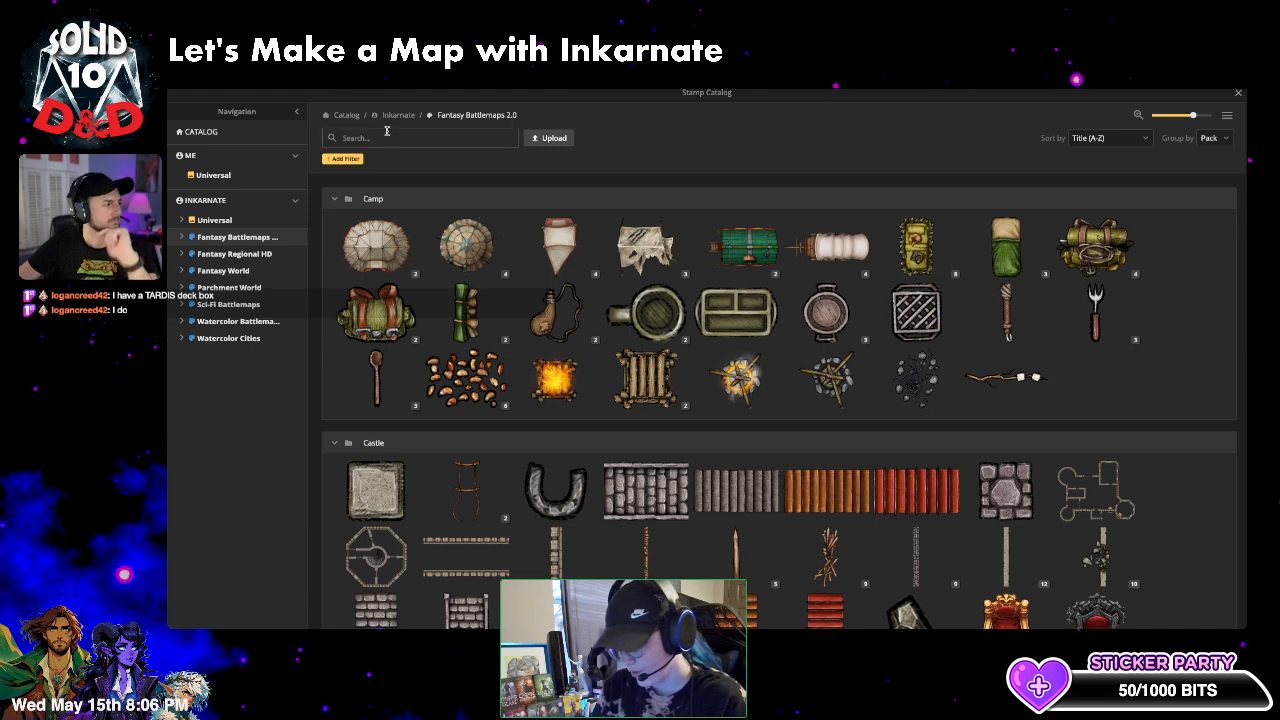
pyautogui.click(390, 137)
pyautogui.write('fey')
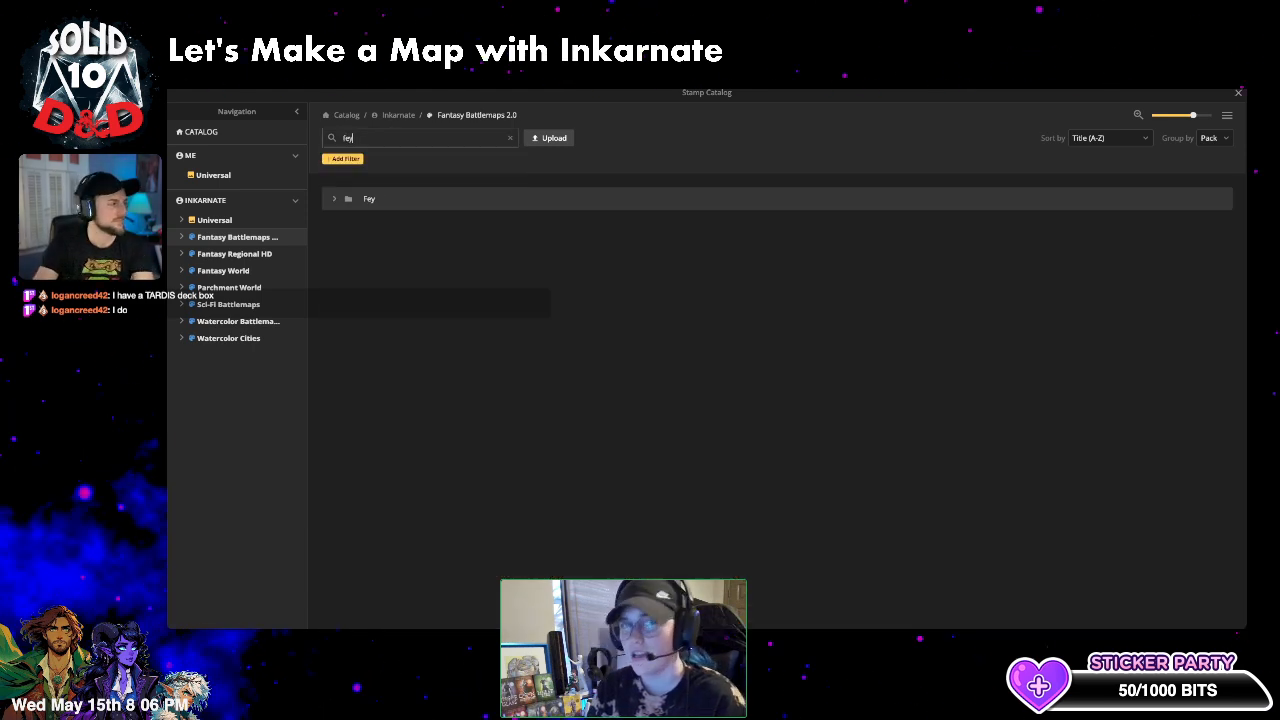
pyautogui.click(332, 200)
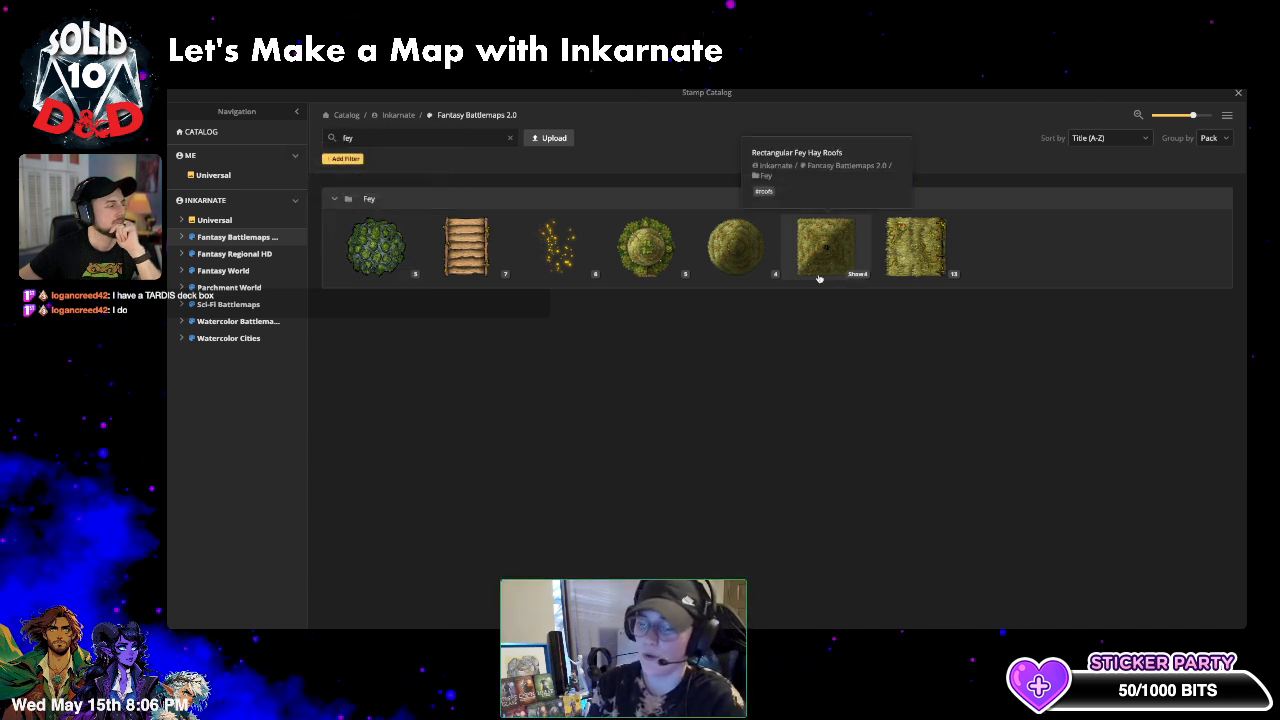
pyautogui.click(514, 137)
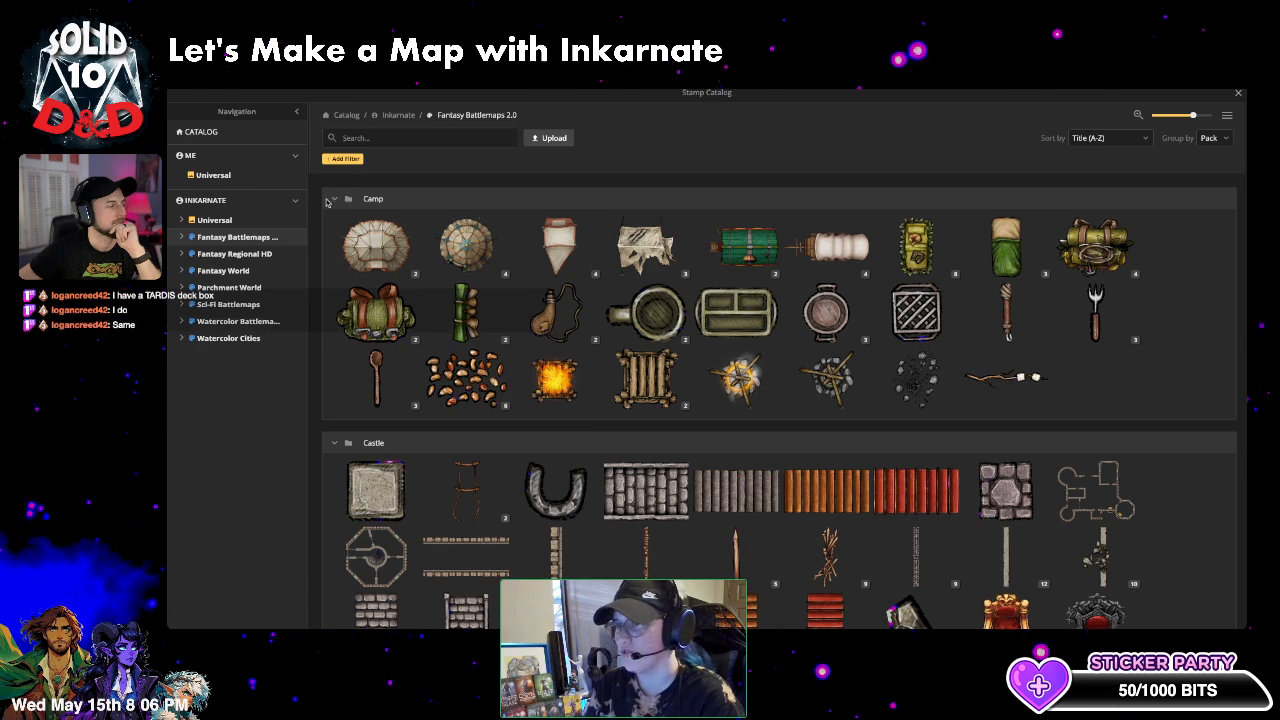
# - Collapse the catalog groups from Camp to Farmstead and choose Fey's Carnivorous Plants stamp
pyautogui.click(333, 199)
pyautogui.click(336, 229)
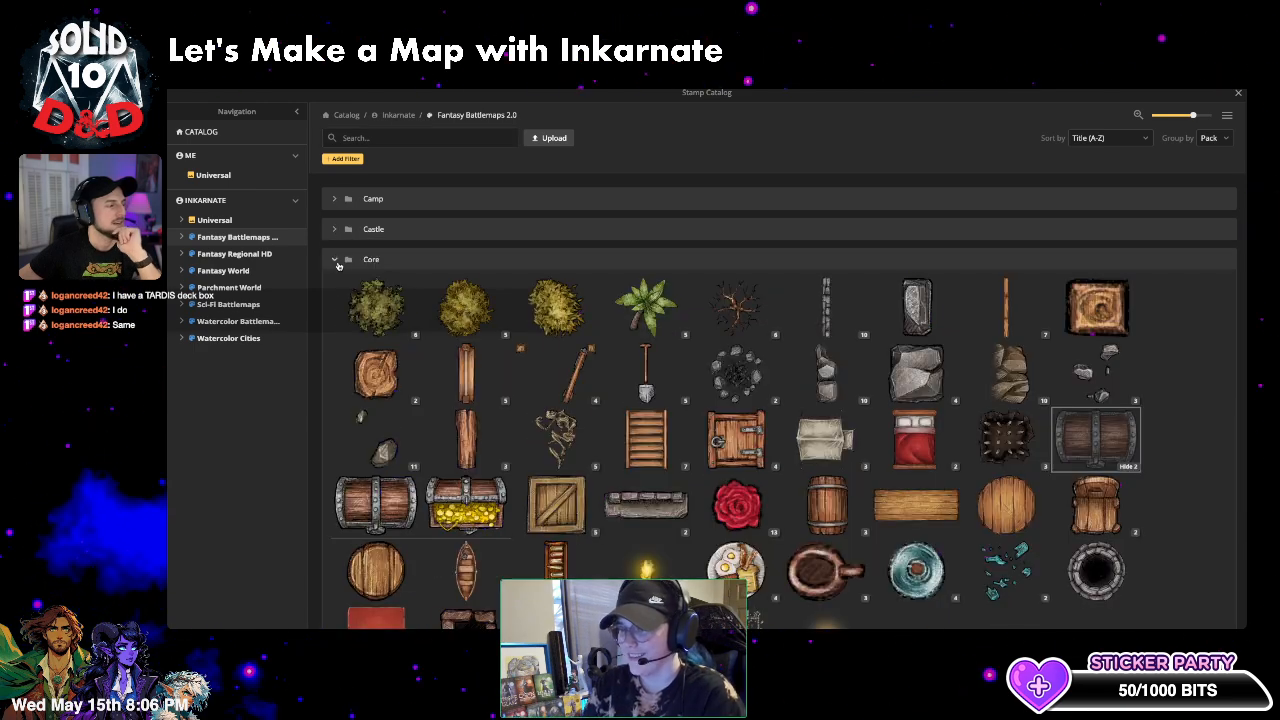
pyautogui.click(336, 261)
pyautogui.click(336, 291)
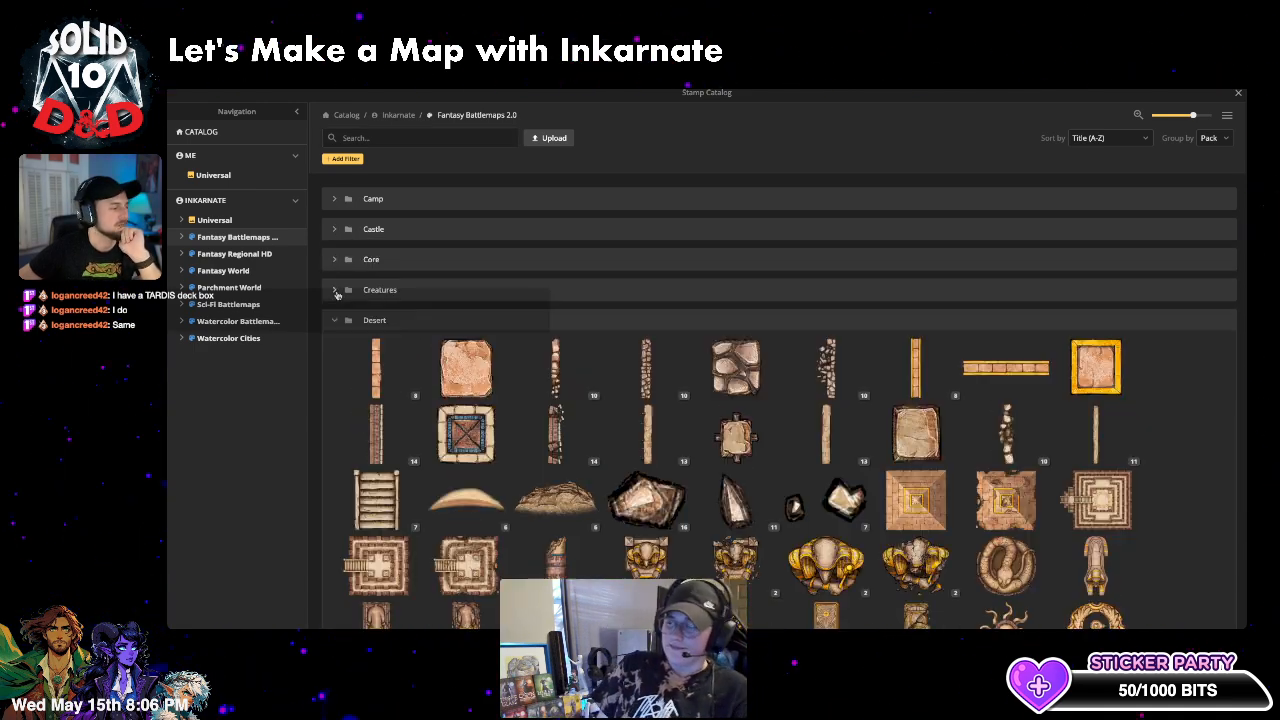
pyautogui.click(336, 321)
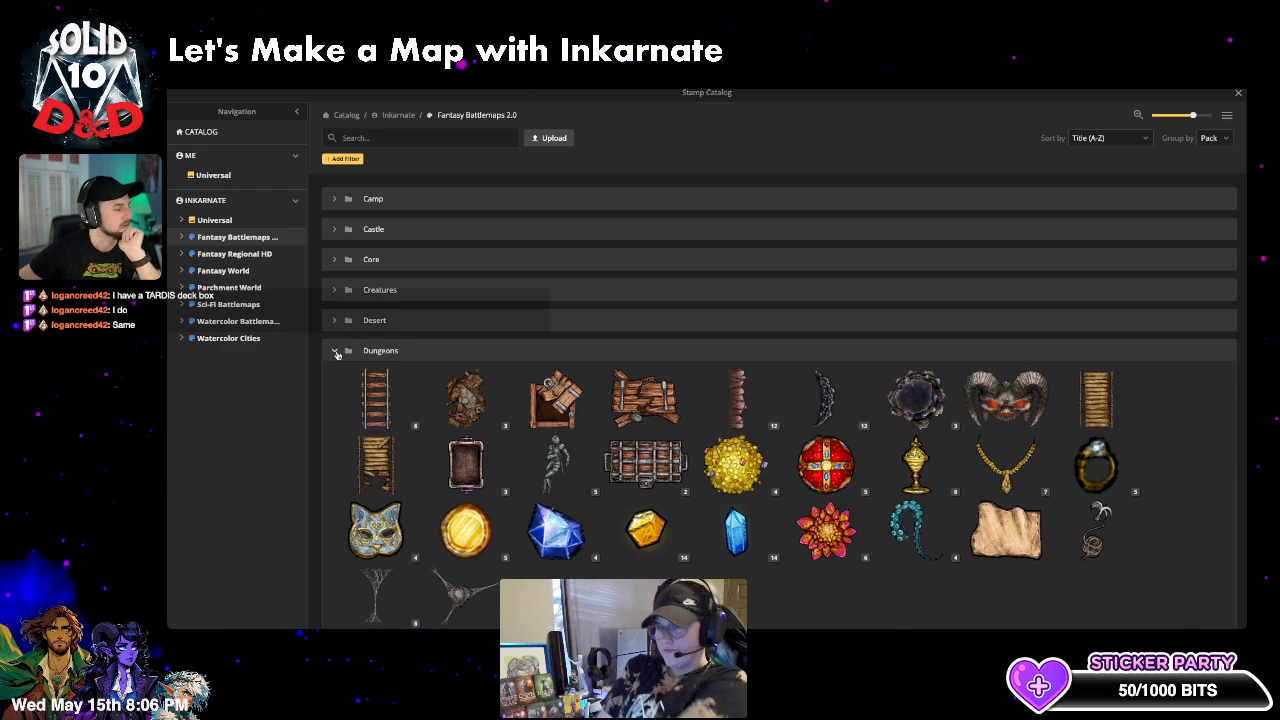
pyautogui.click(336, 351)
pyautogui.click(335, 381)
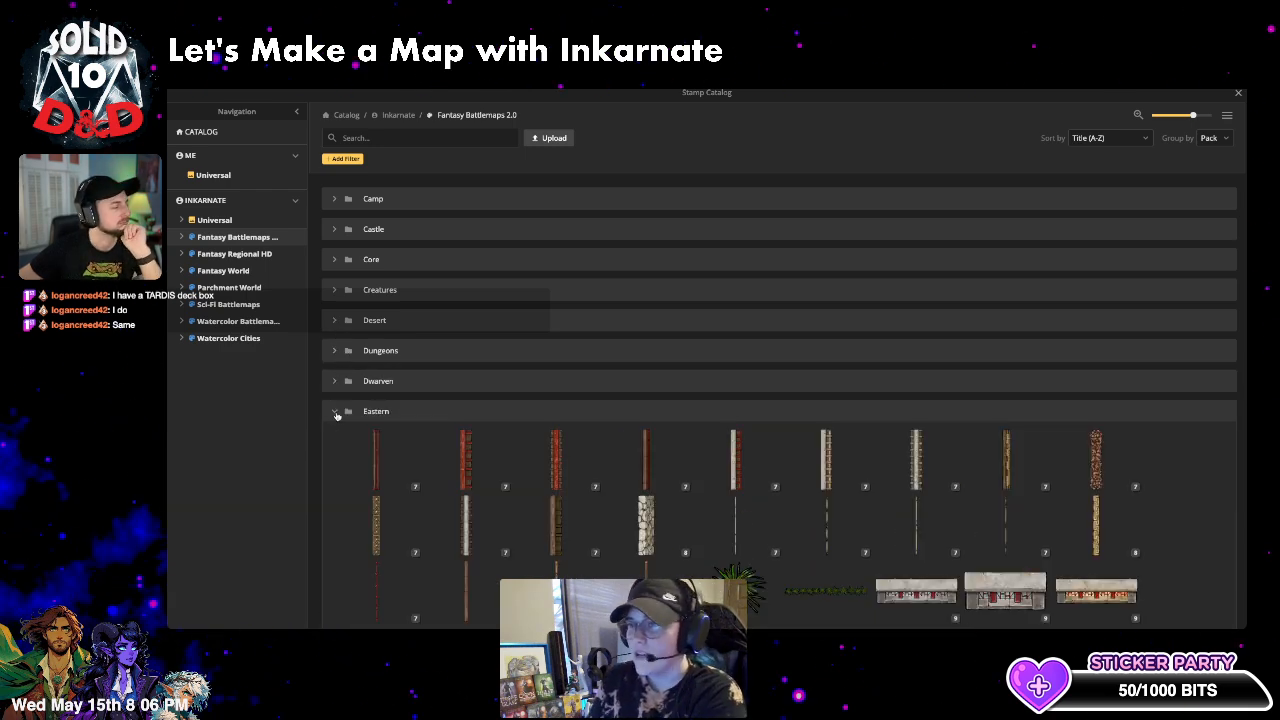
pyautogui.click(335, 411)
pyautogui.click(336, 441)
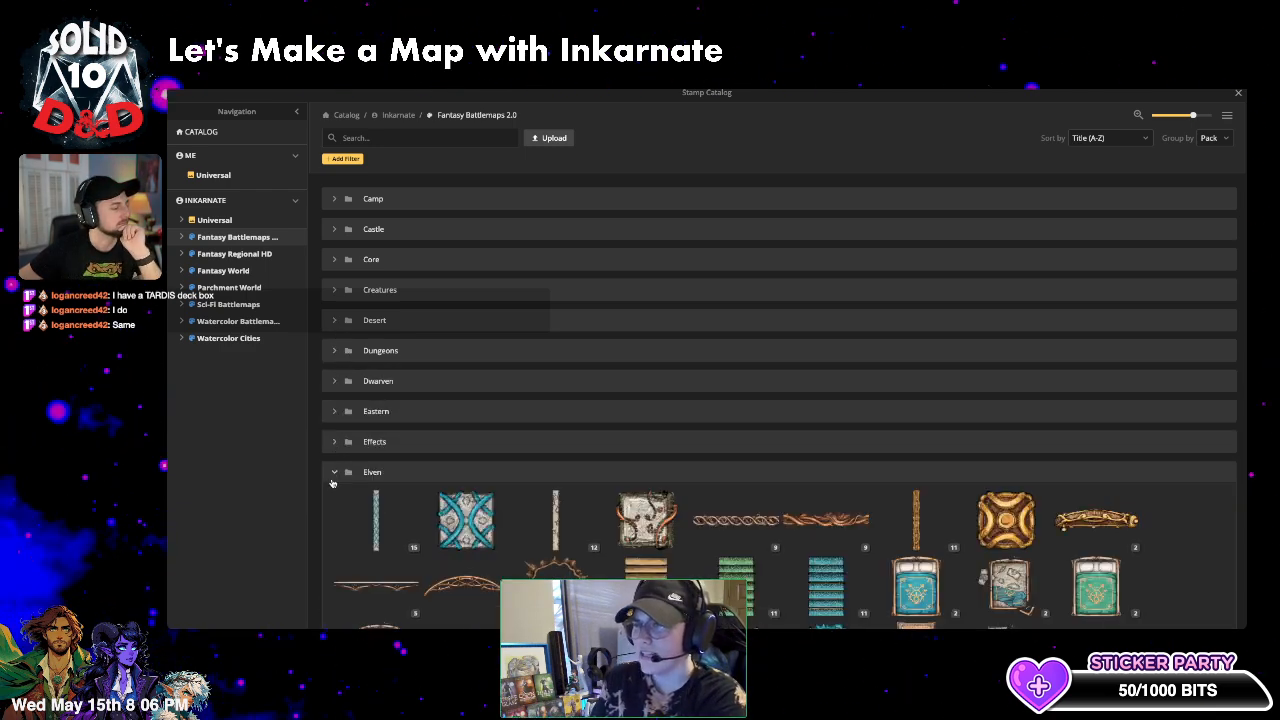
pyautogui.click(335, 471)
pyautogui.scroll(-3, 337, 460)
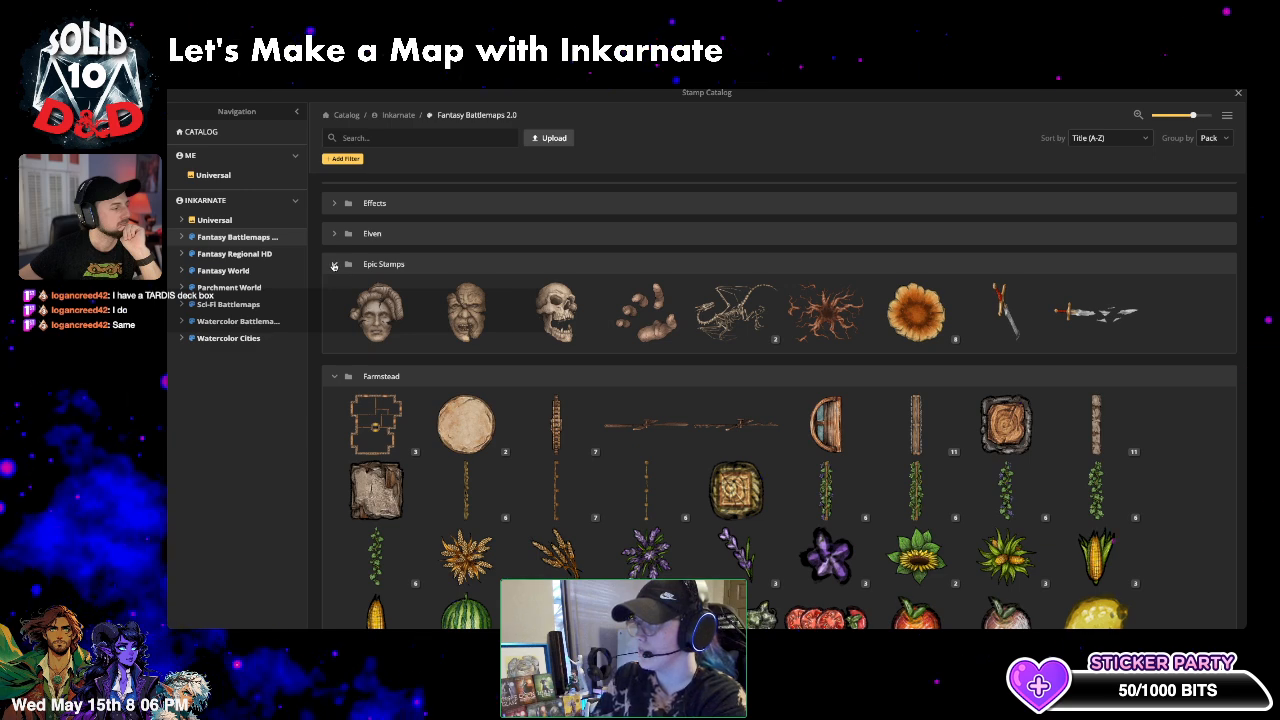
pyautogui.click(334, 264)
pyautogui.click(335, 295)
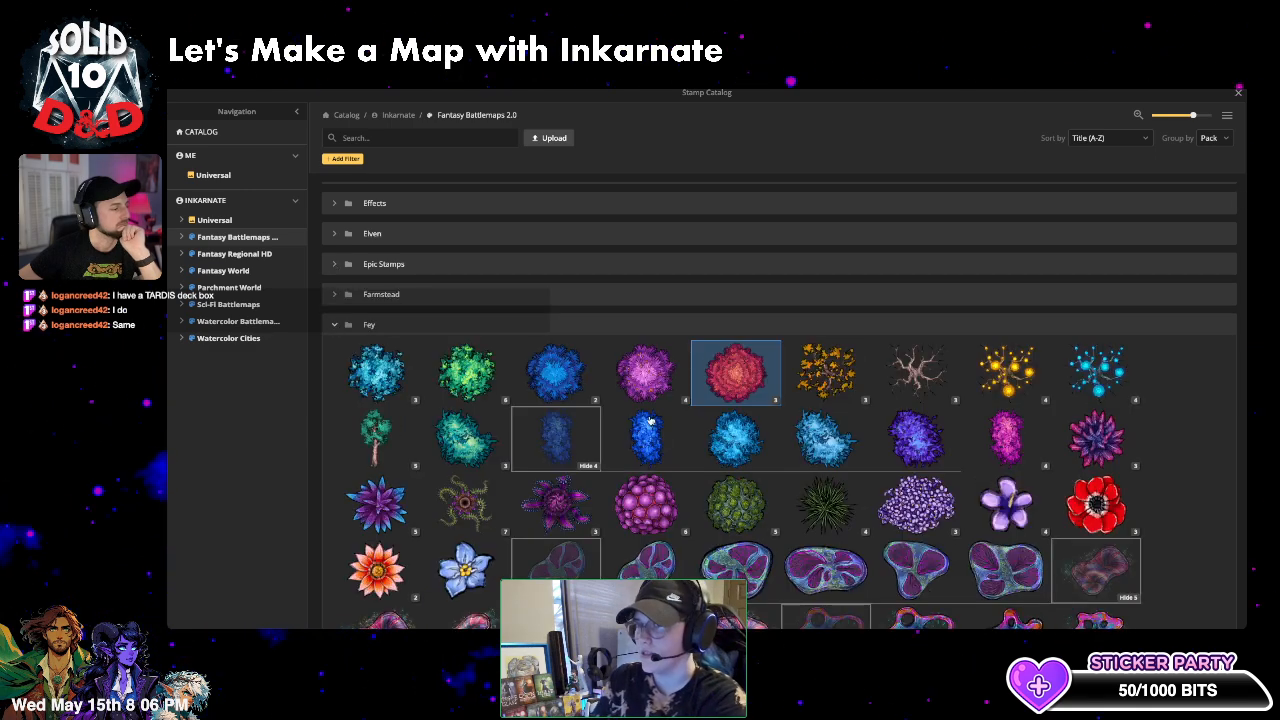
pyautogui.scroll(-3, 651, 421)
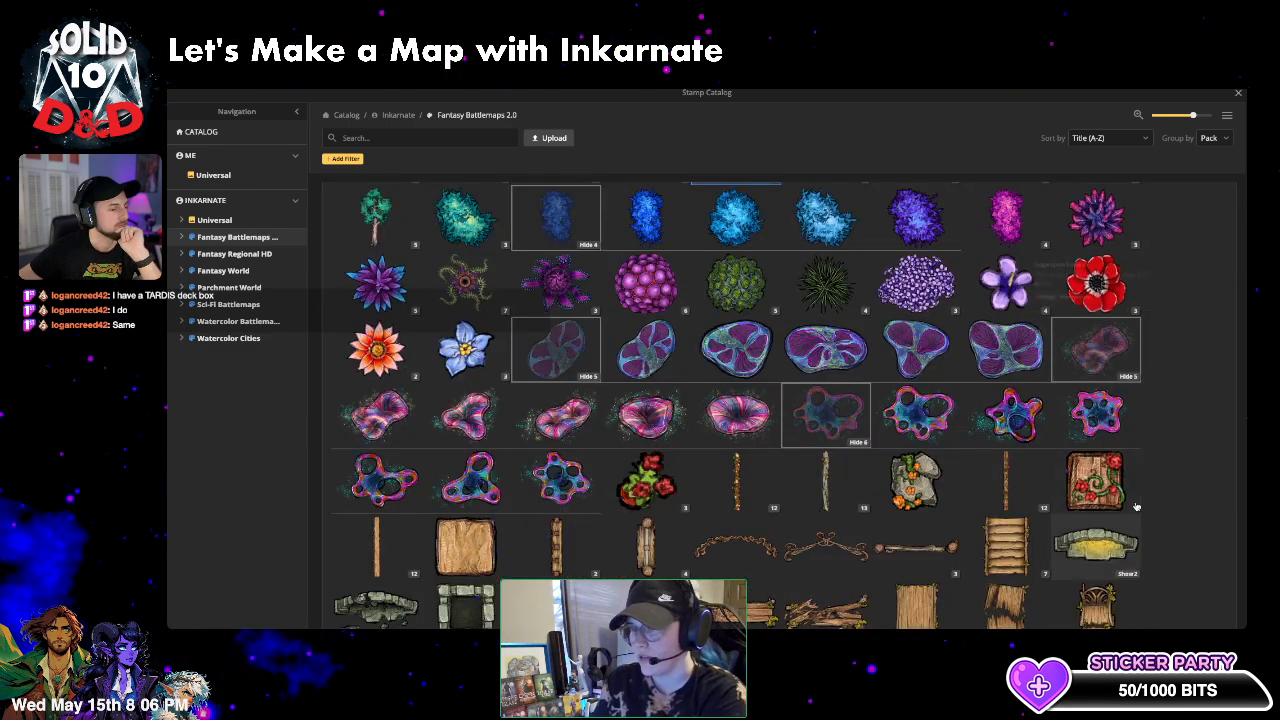
pyautogui.scroll(2, 827, 475)
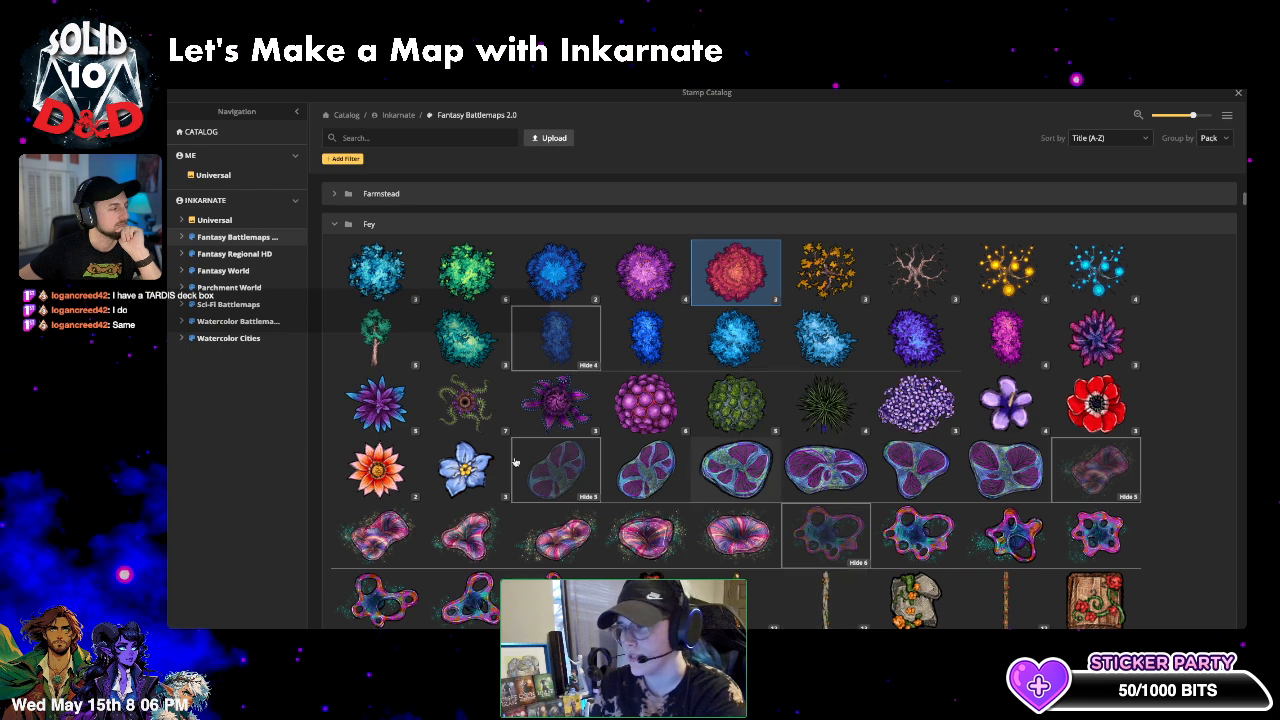
pyautogui.click(476, 408)
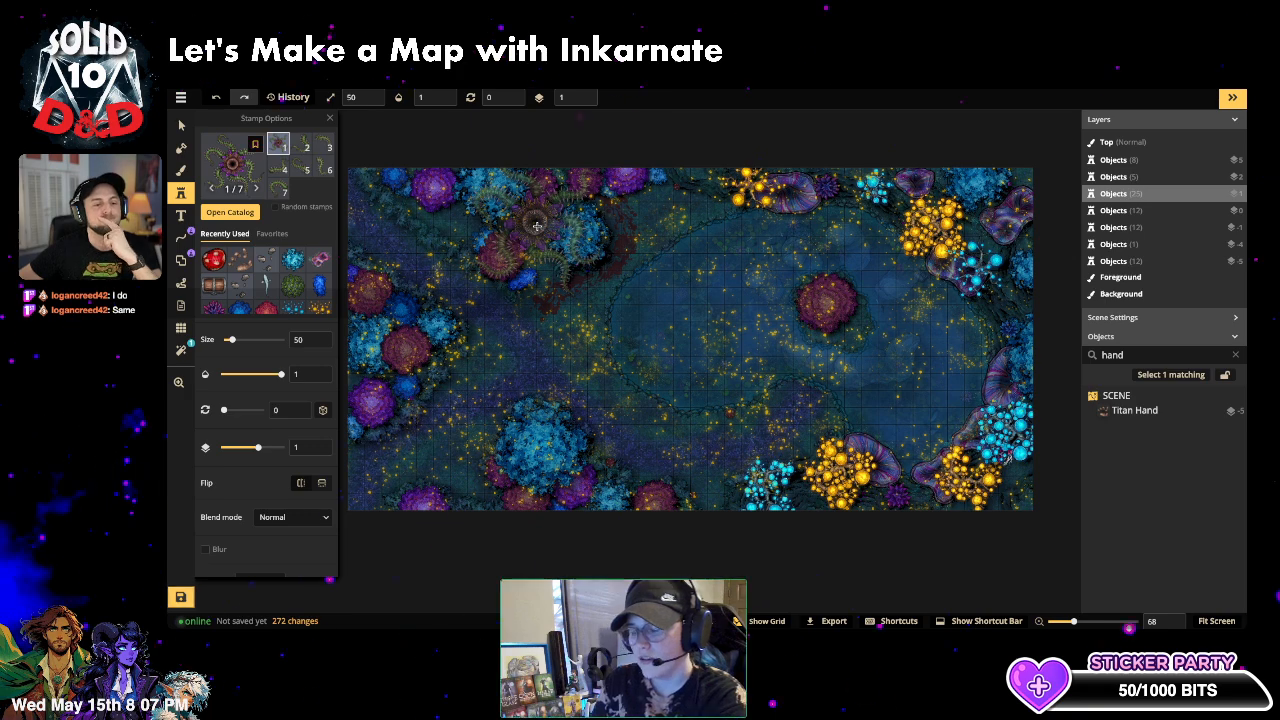
# - Place a carnivorous plant near the pond's top-left and a size-25 one at lower-left on layer -4
pyautogui.click(635, 305)
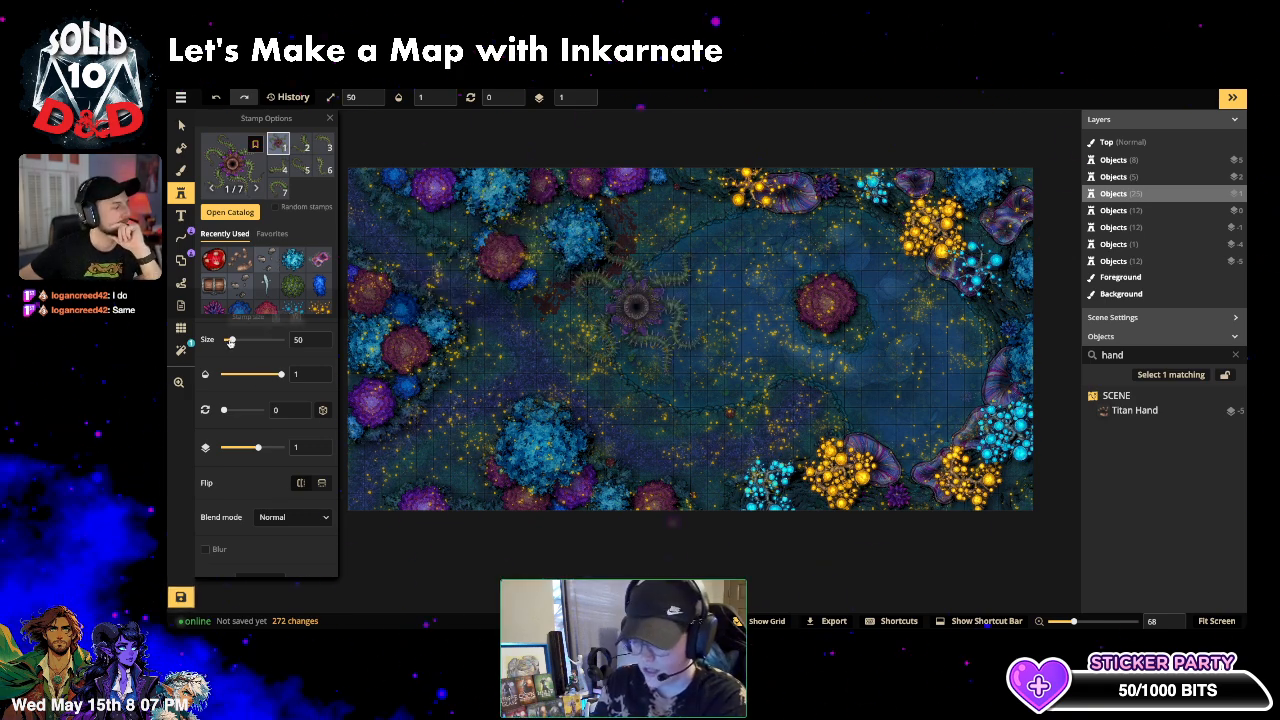
pyautogui.moveTo(230, 341); pyautogui.dragTo(228, 341)
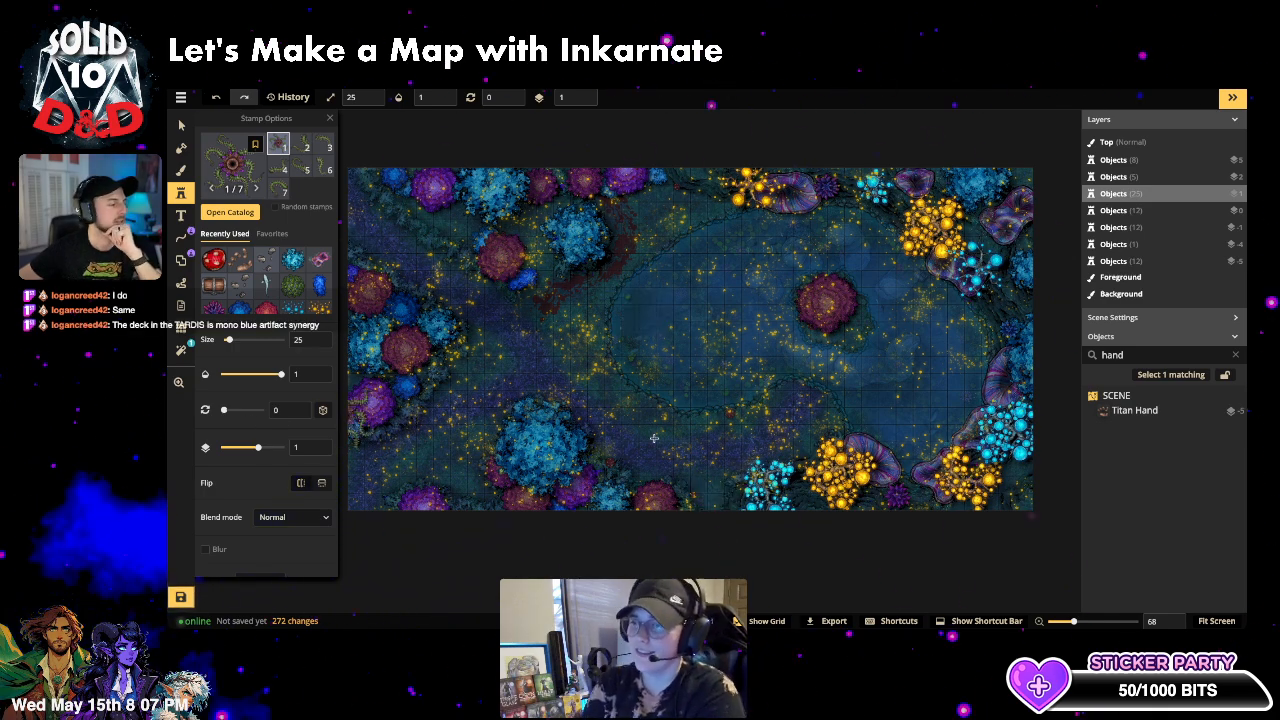
pyautogui.click(466, 488)
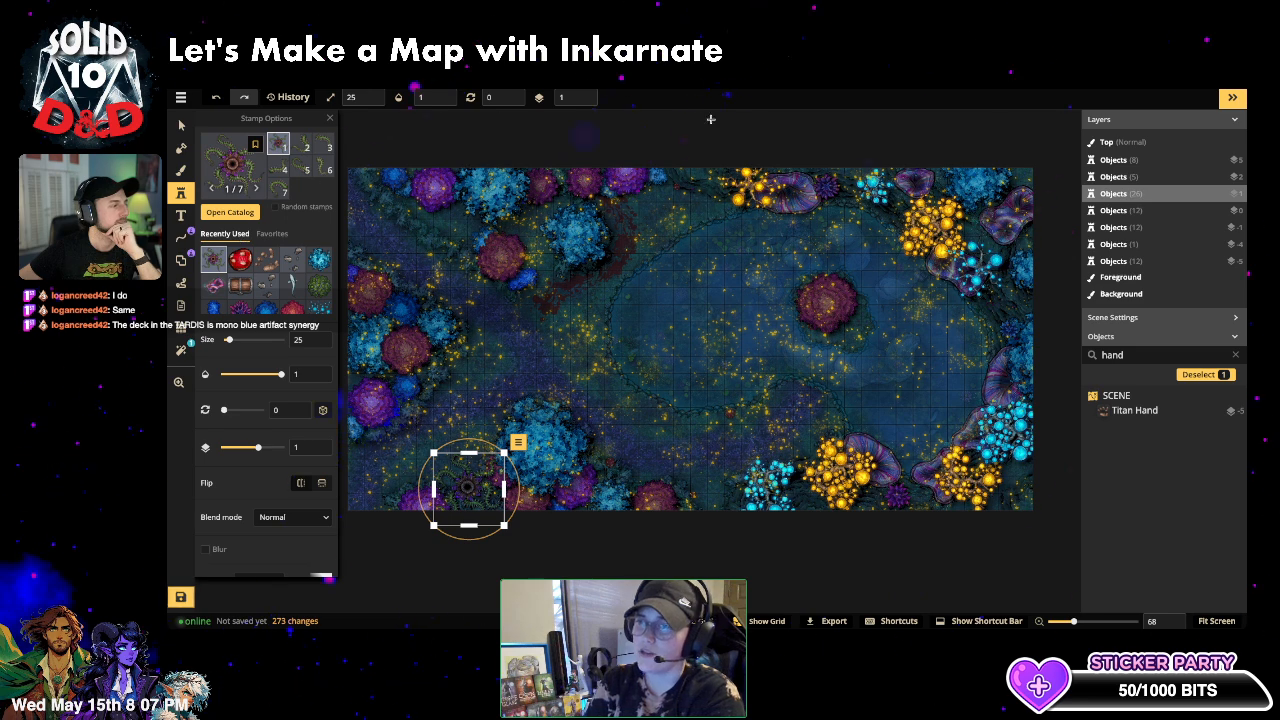
pyautogui.click(585, 101)
pyautogui.click(585, 101)
pyautogui.click(585, 101)
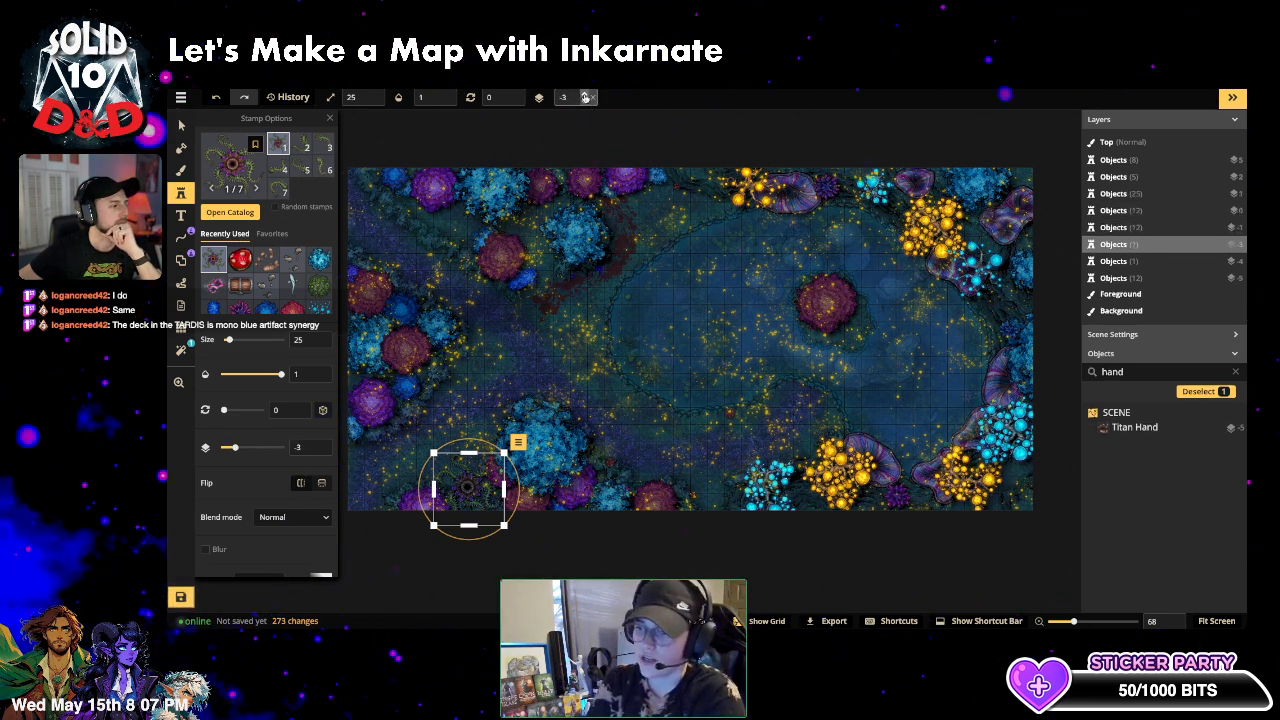
pyautogui.click(585, 101)
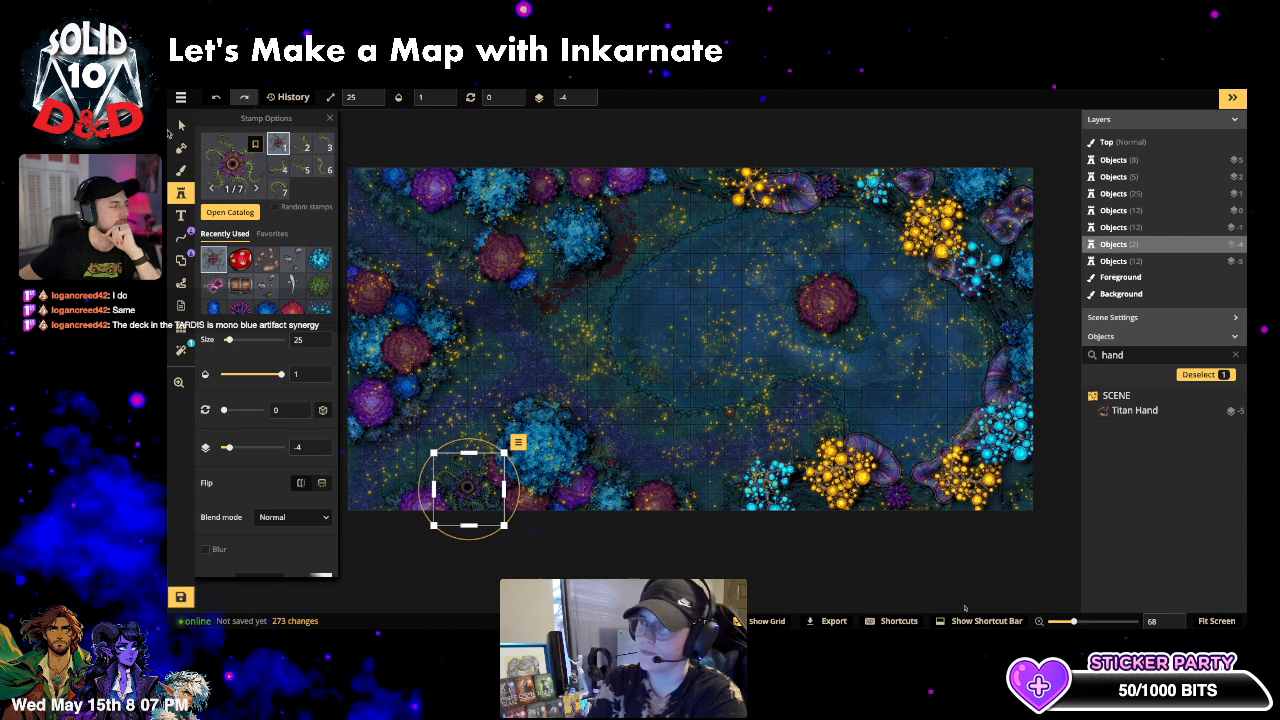
# - Nudge the lower-left plant stamp slightly down and right, then deselect it
pyautogui.click(181, 124)
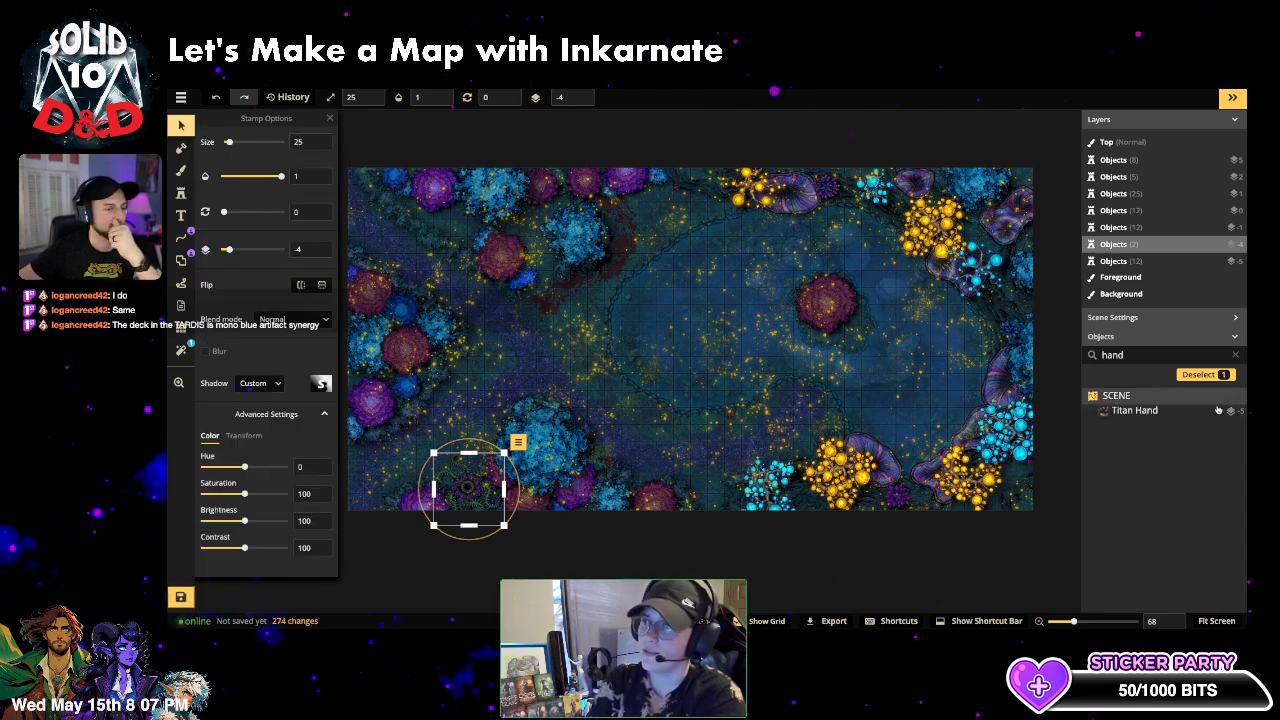
pyautogui.click(1235, 355)
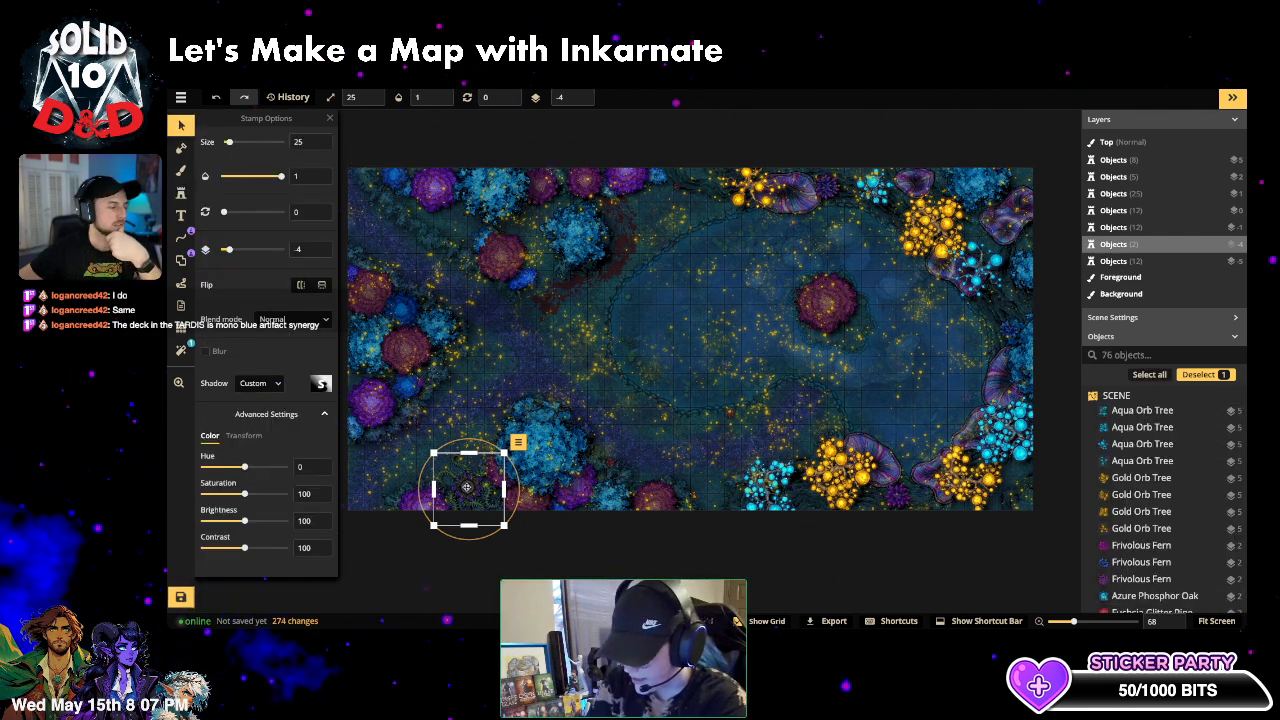
pyautogui.moveTo(467, 487); pyautogui.dragTo(474, 497)
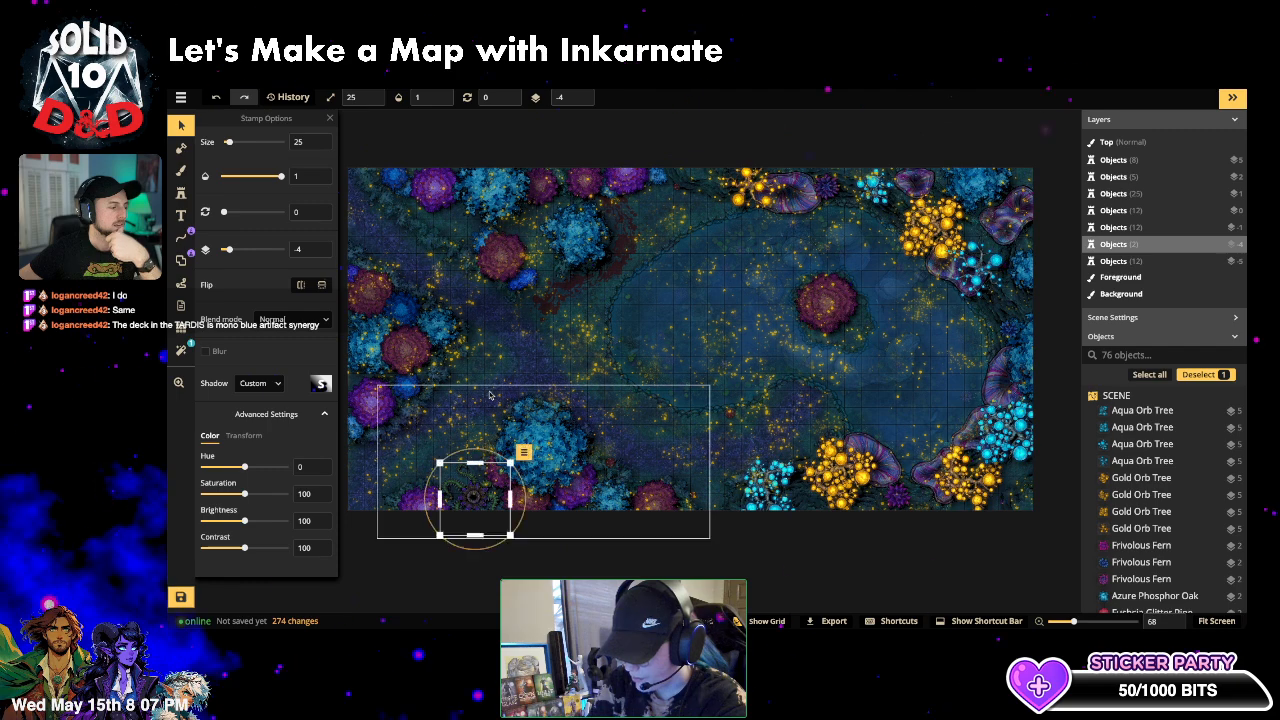
pyautogui.click(542, 362)
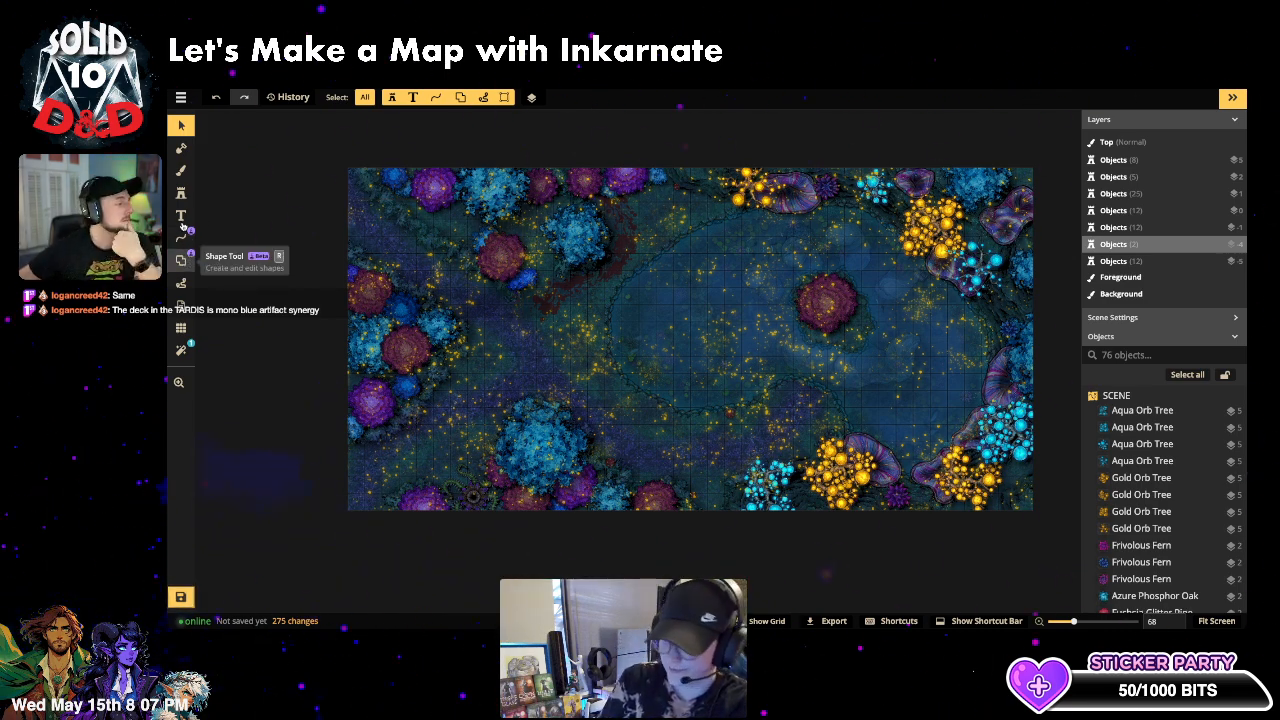
# - Place vine variants 7 and 5 along the map's lower-left edge
pyautogui.click(181, 196)
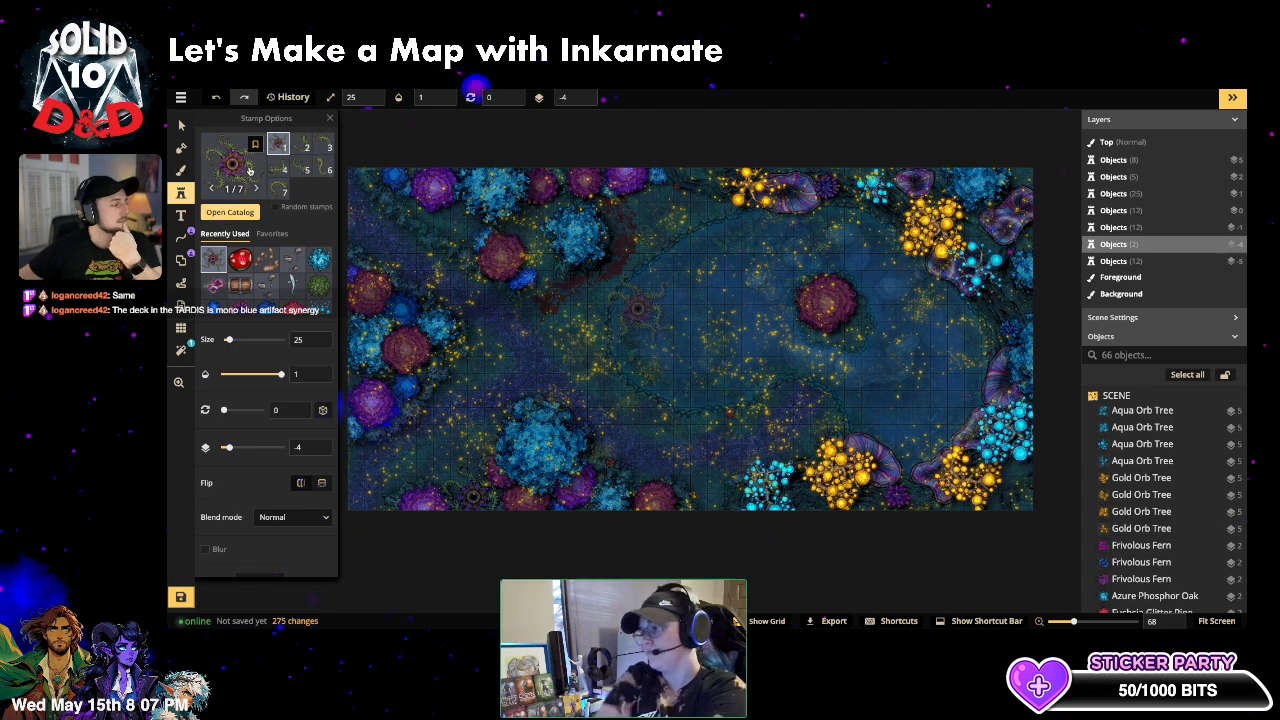
pyautogui.click(280, 189)
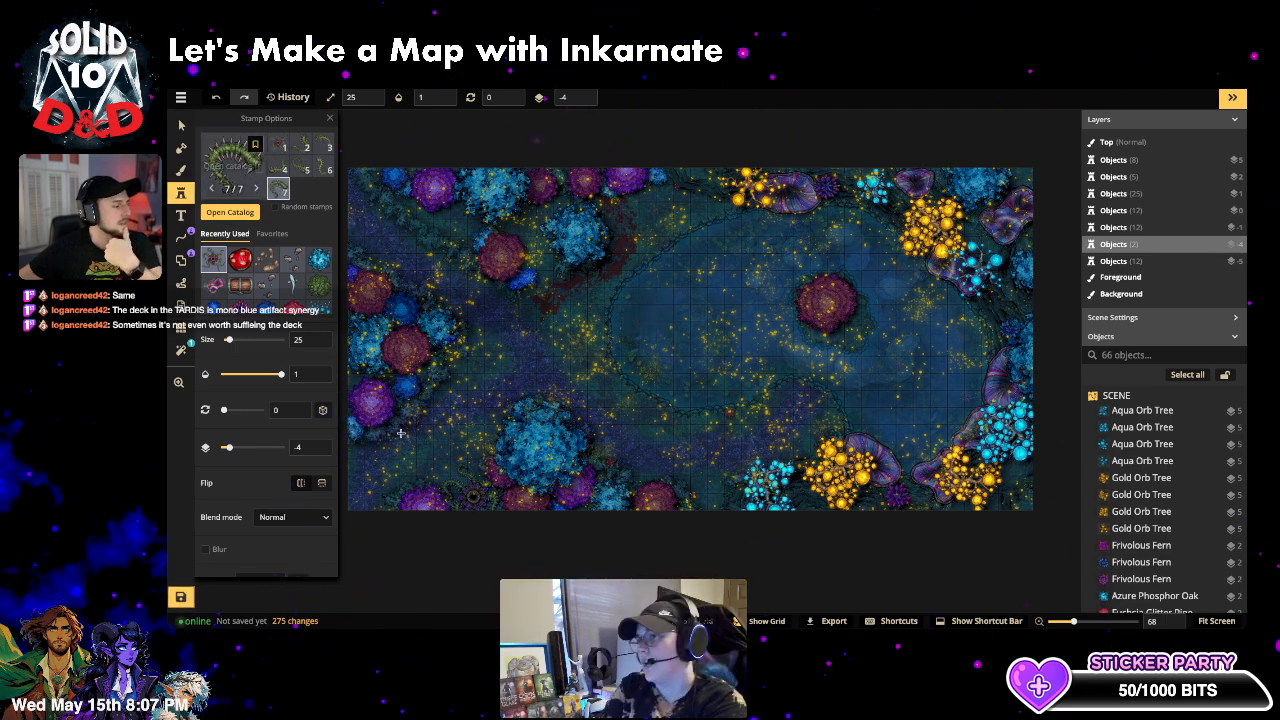
pyautogui.click(391, 504)
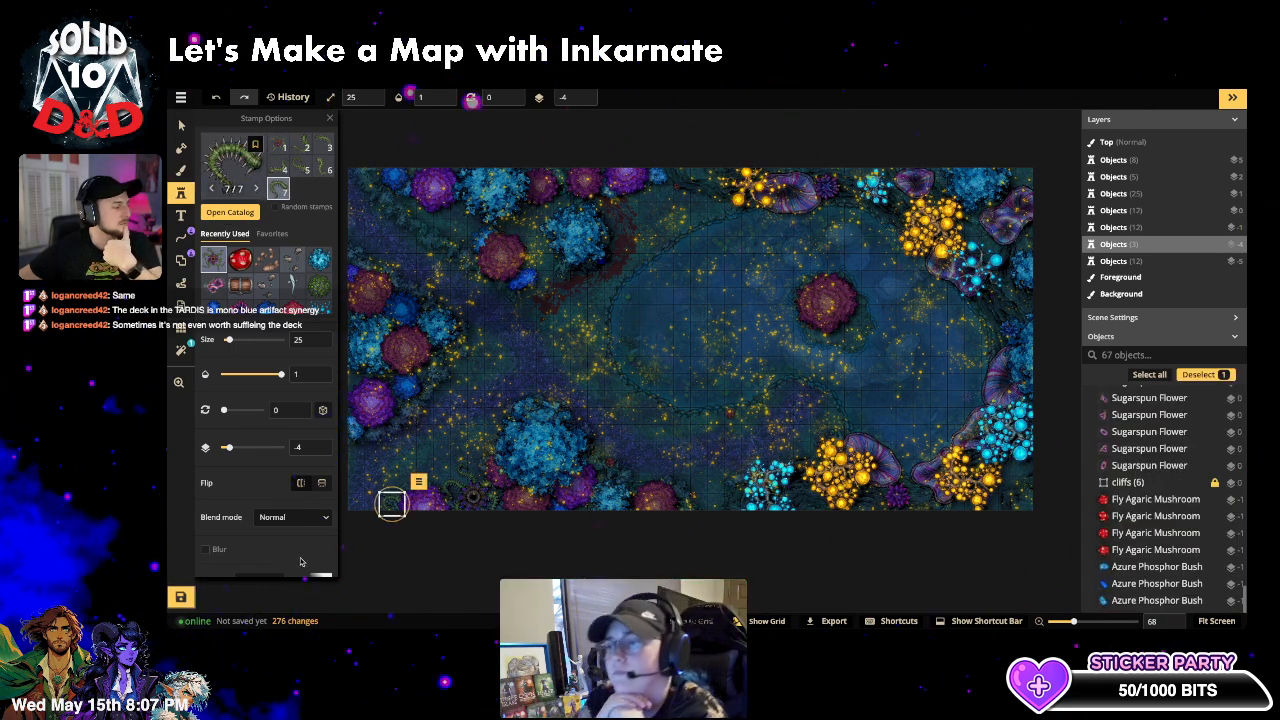
pyautogui.click(306, 167)
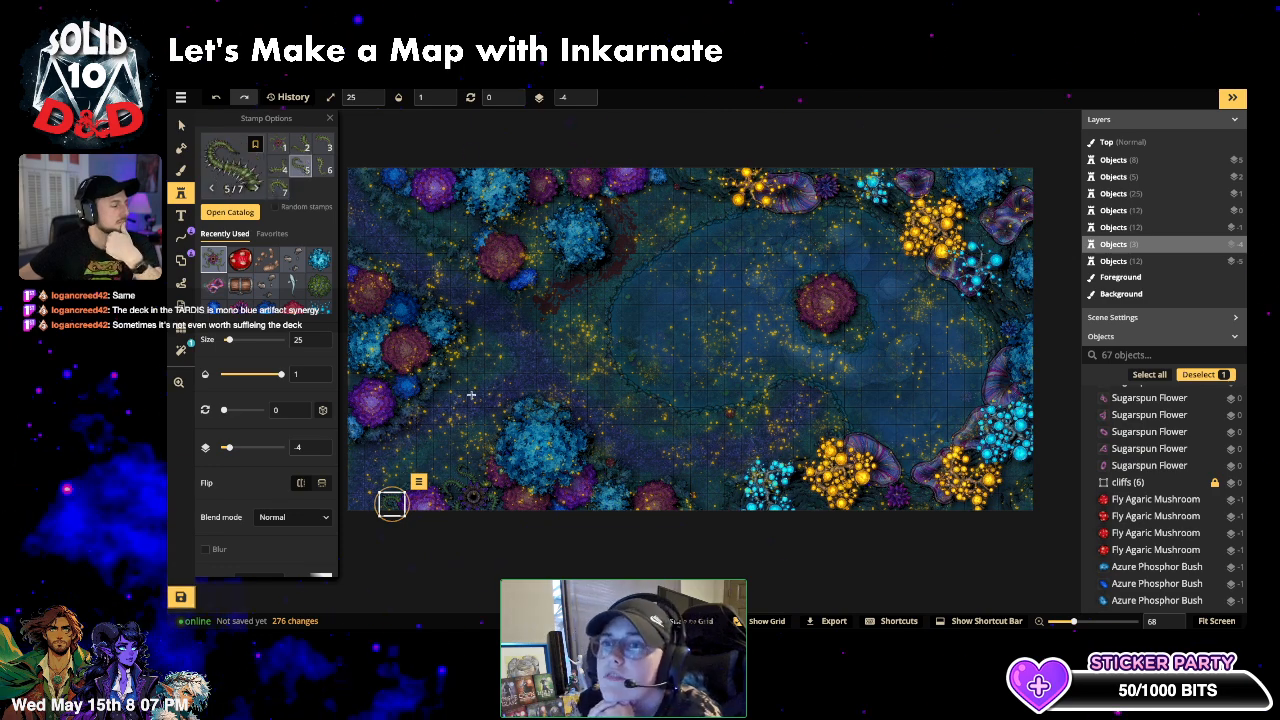
pyautogui.click(489, 451)
pyautogui.scroll(5, 425, 470)
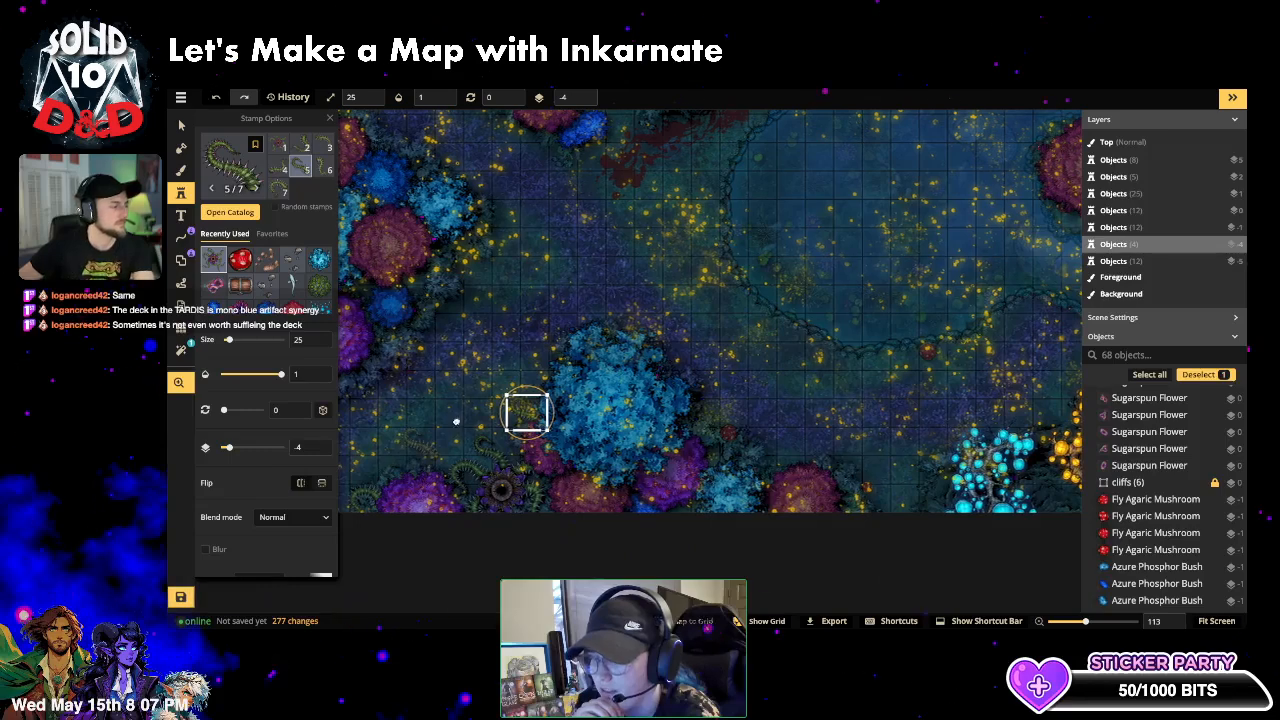
pyautogui.moveTo(454, 423); pyautogui.dragTo(585, 345)
pyautogui.click(700, 351)
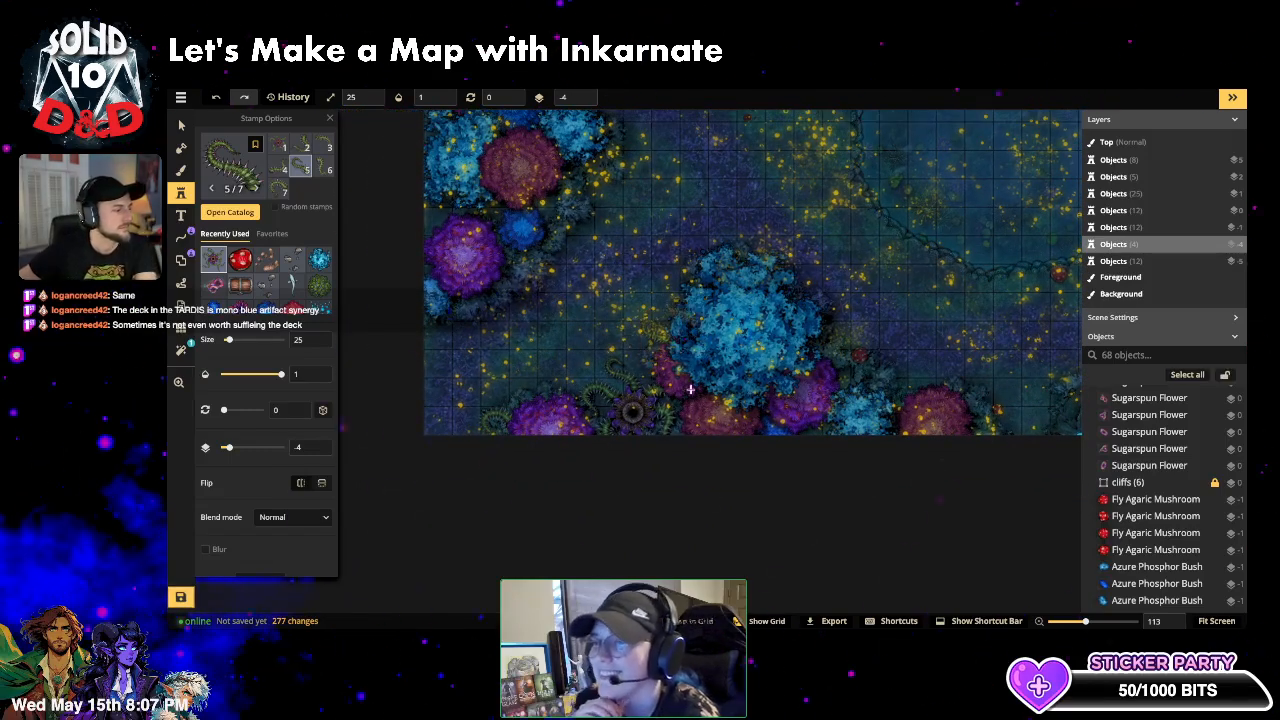
# - Push the small carnivorous plant stamp down to layer -5
pyautogui.click(181, 124)
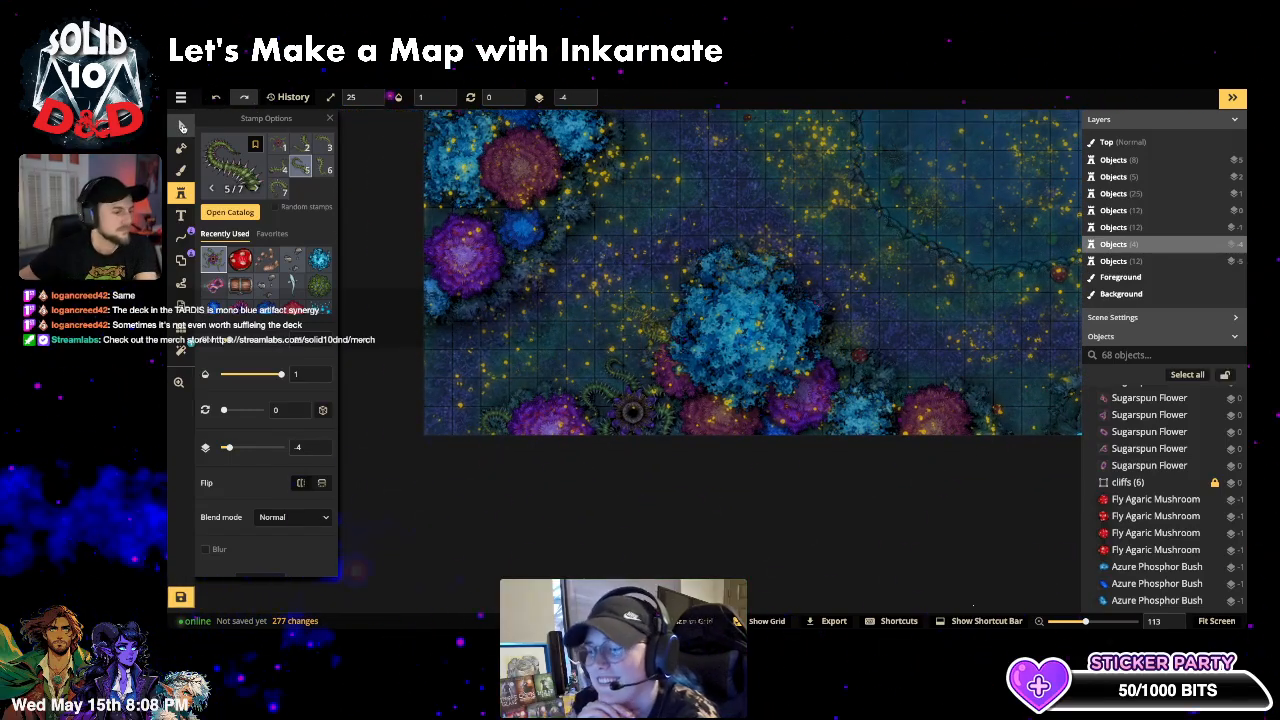
pyautogui.click(658, 336)
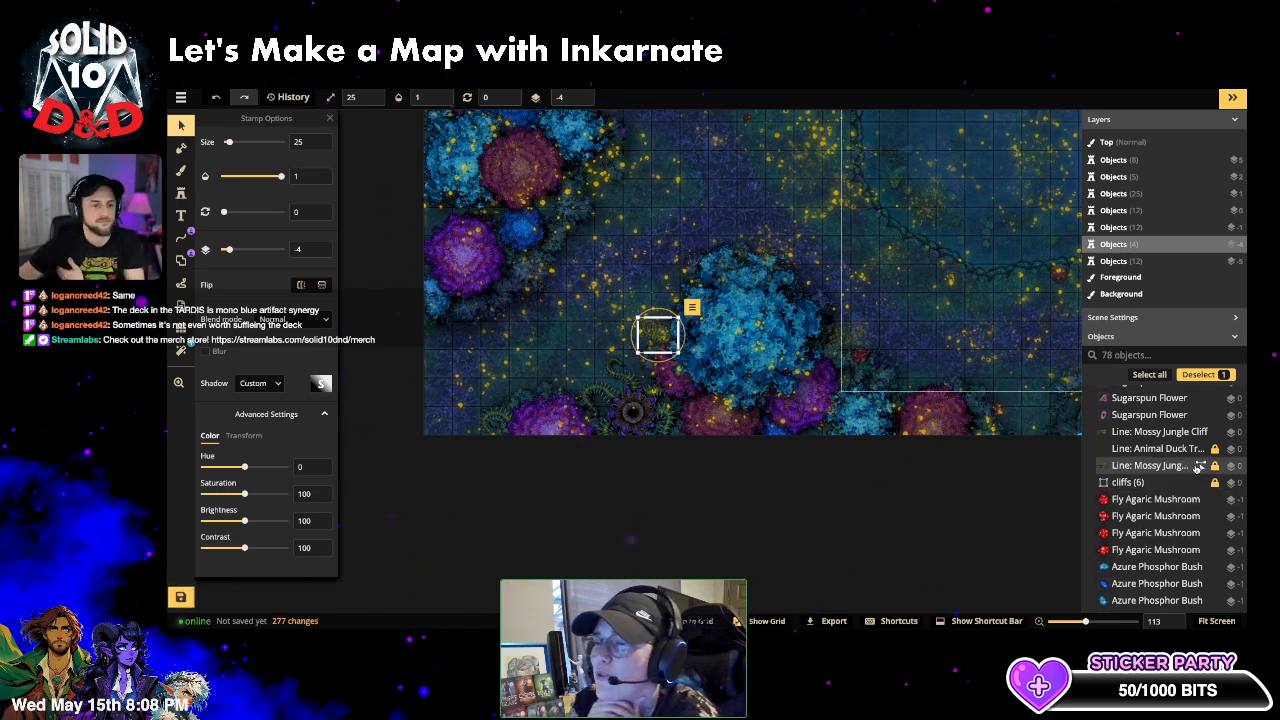
pyautogui.click(1167, 354)
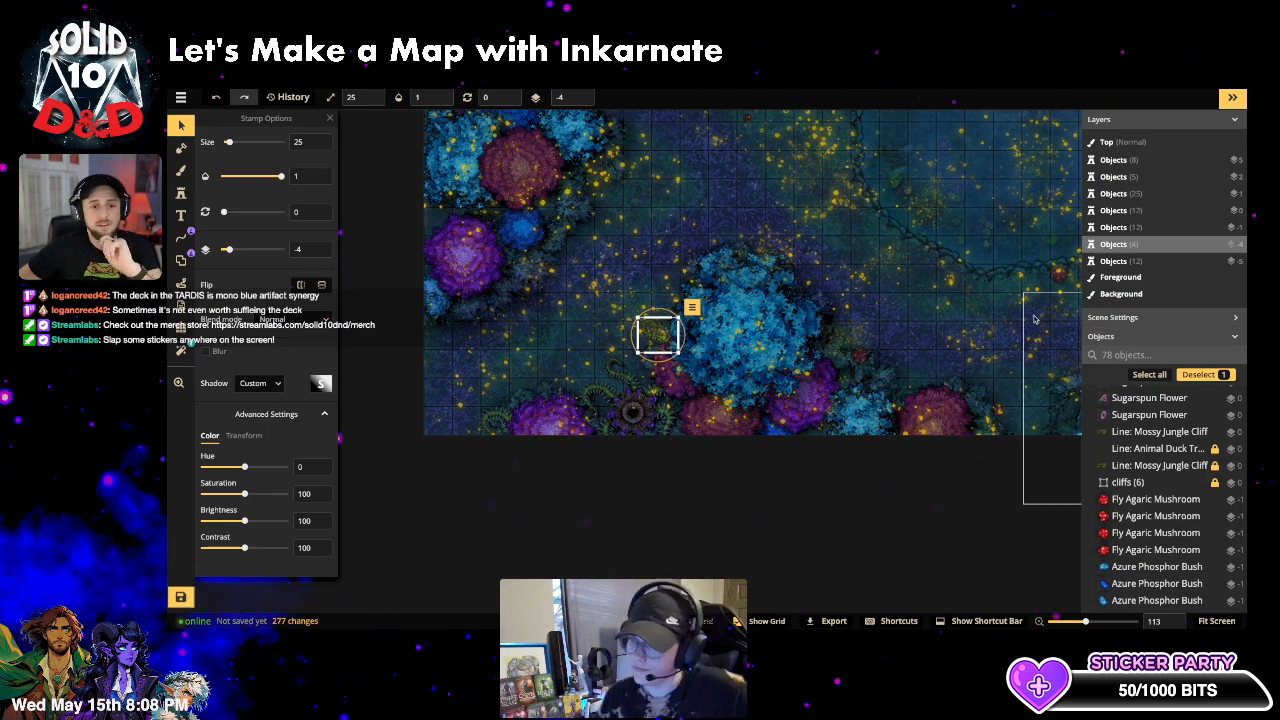
pyautogui.click(768, 562)
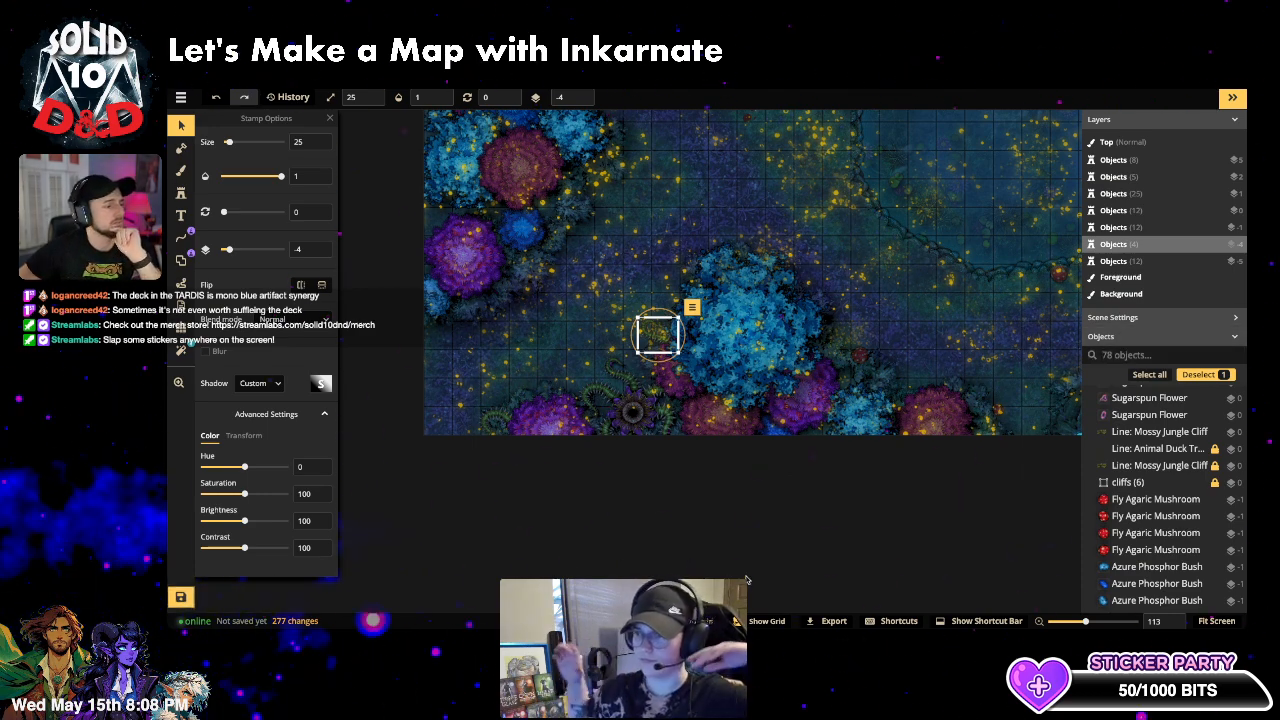
pyautogui.click(657, 336)
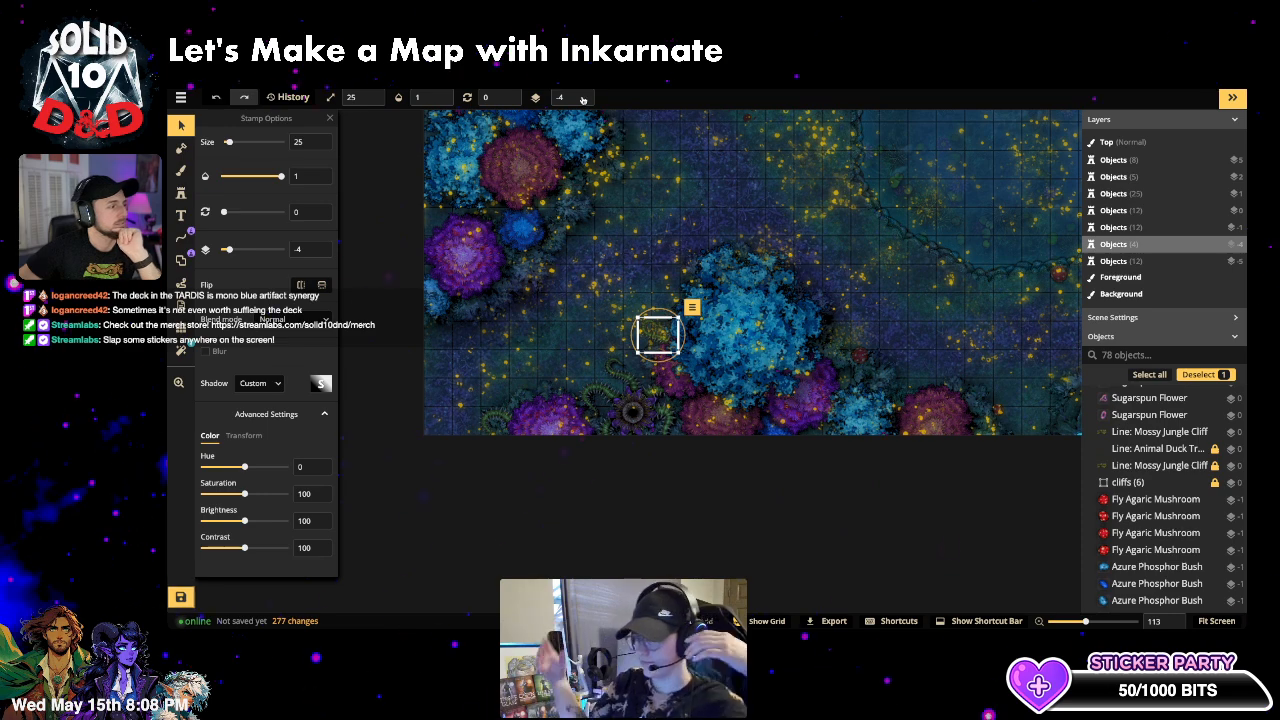
pyautogui.click(579, 102)
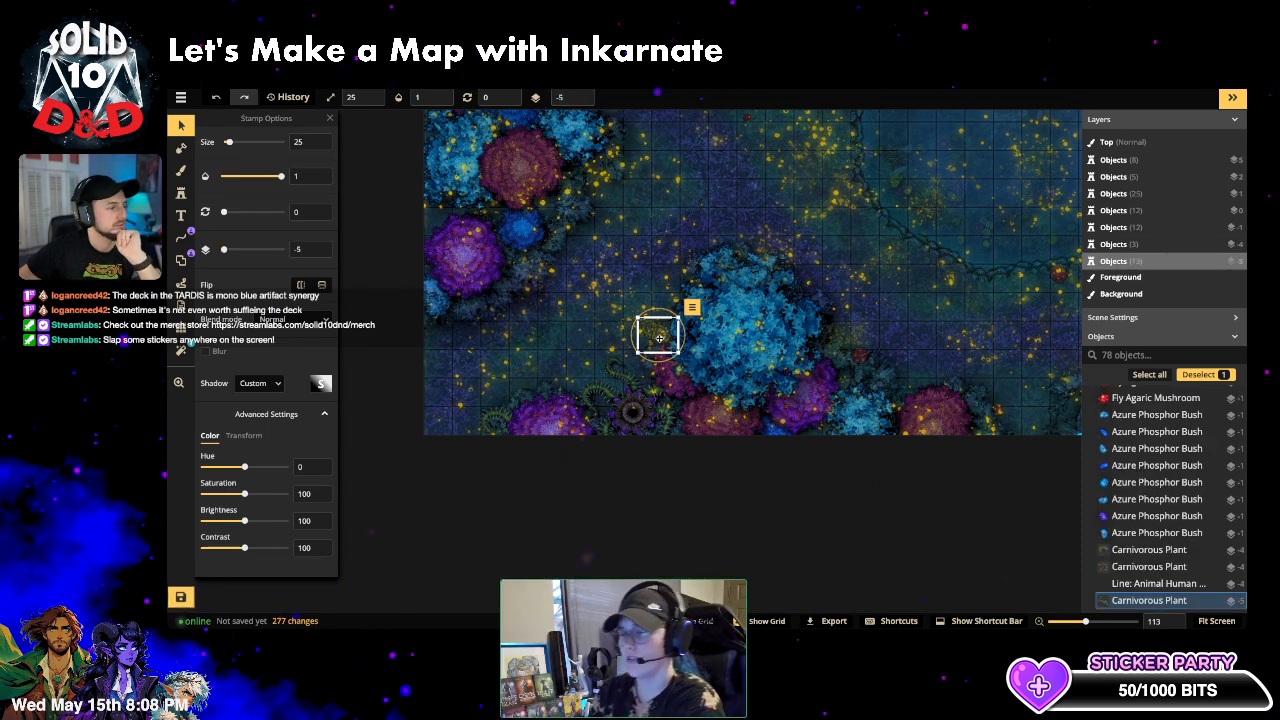
pyautogui.click(702, 498)
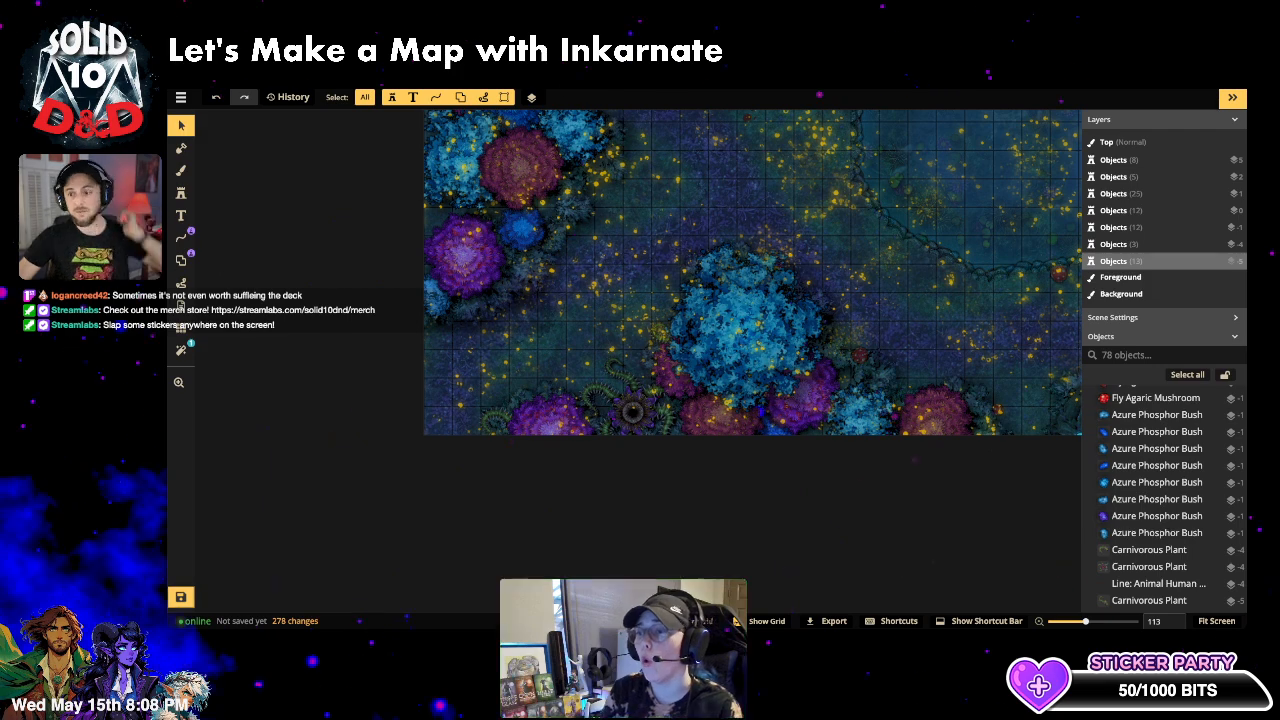
pyautogui.click(686, 312)
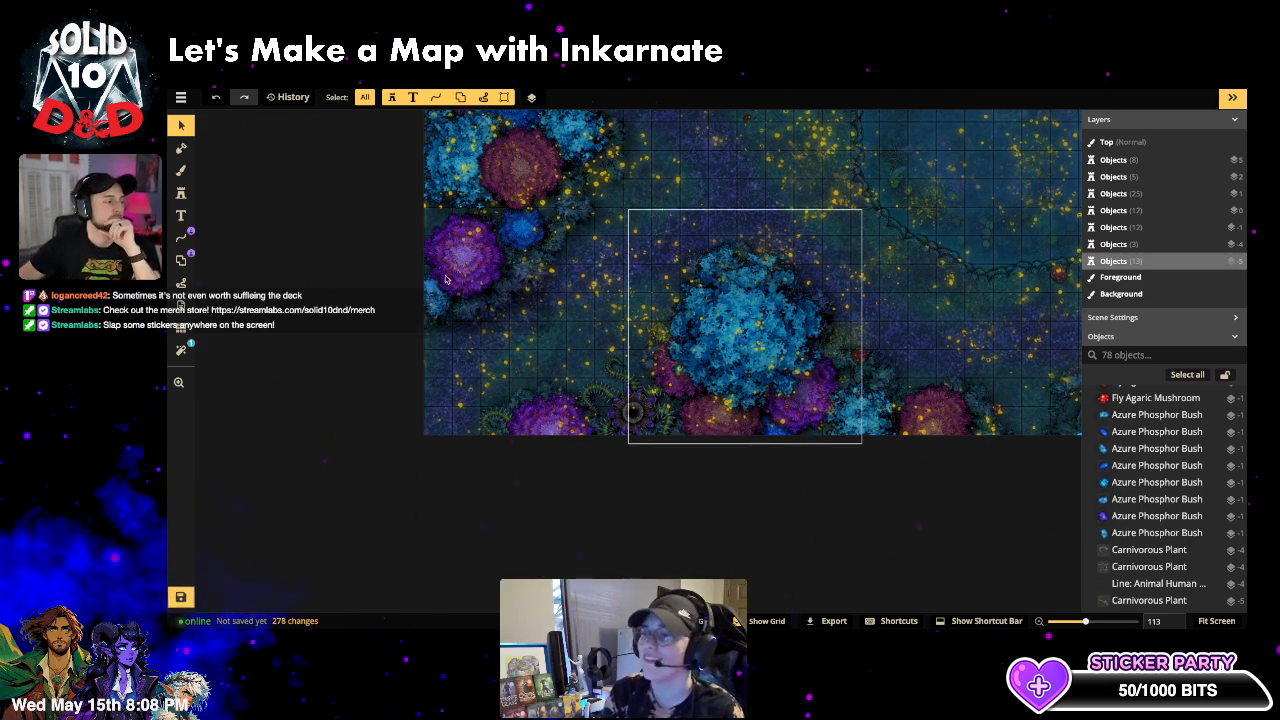
pyautogui.scroll(-3, 721, 237)
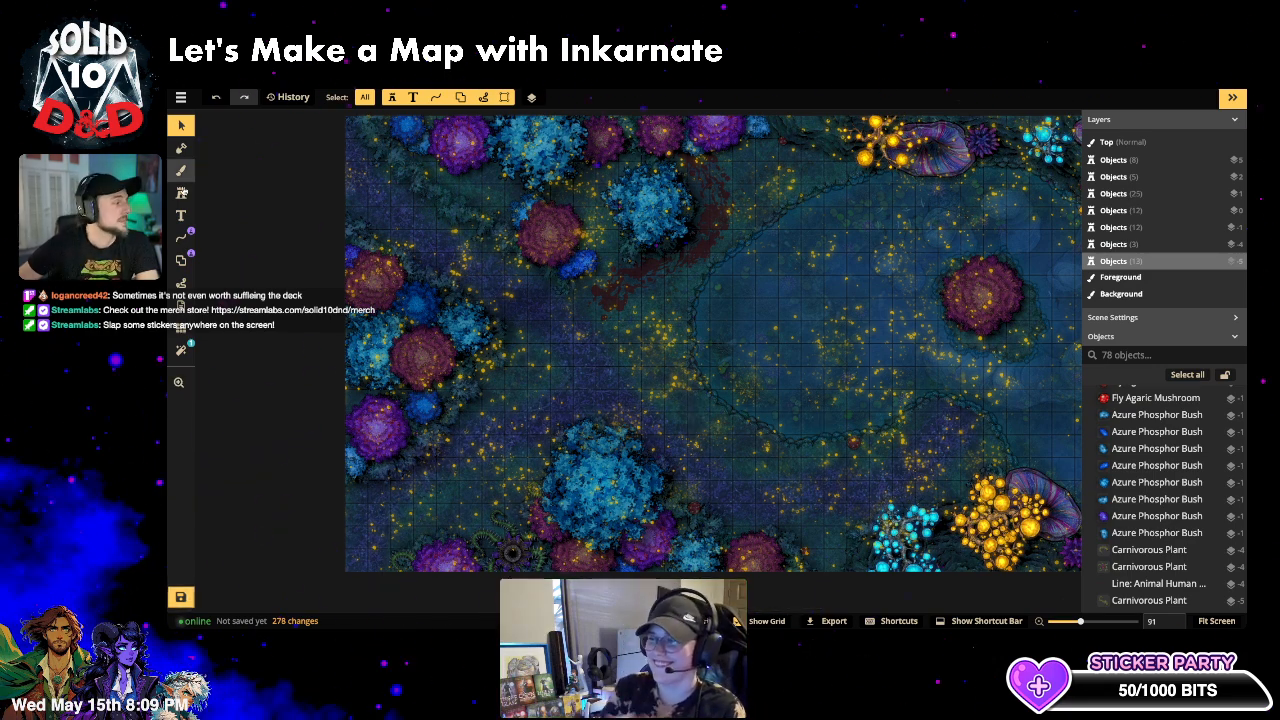
pyautogui.click(181, 193)
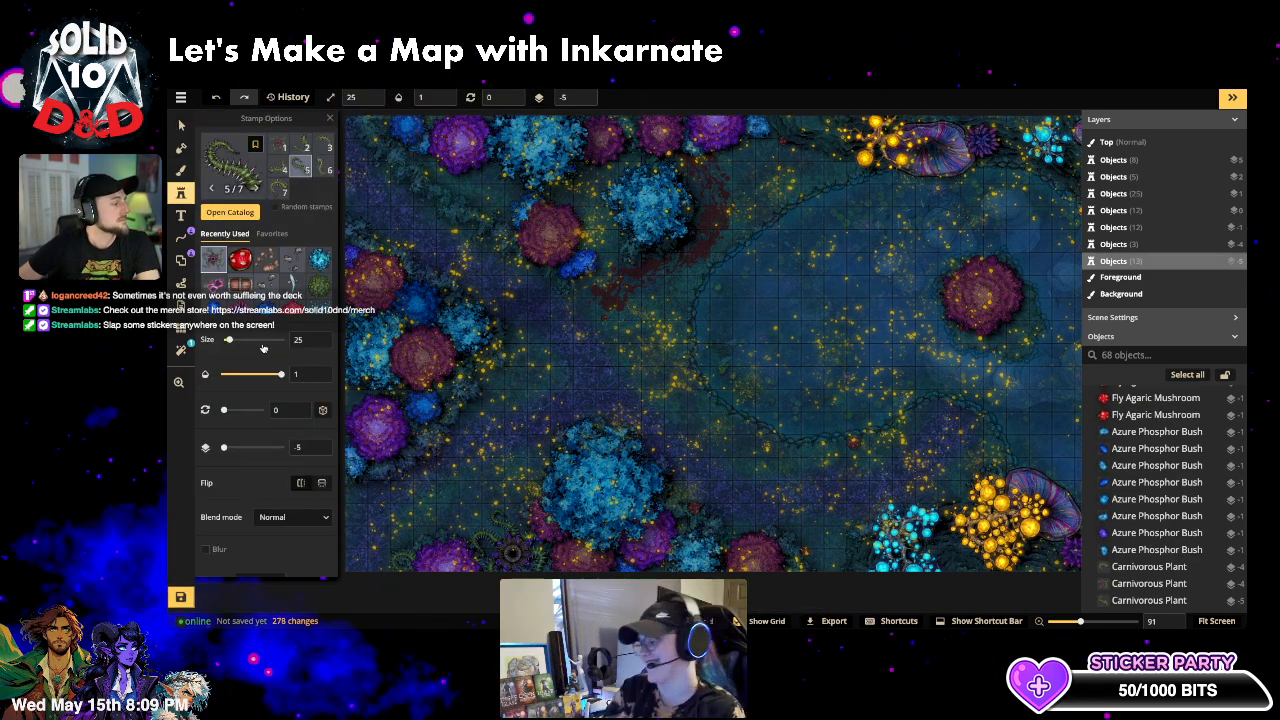
pyautogui.scroll(-2, 271, 348)
pyautogui.scroll(3, 275, 300)
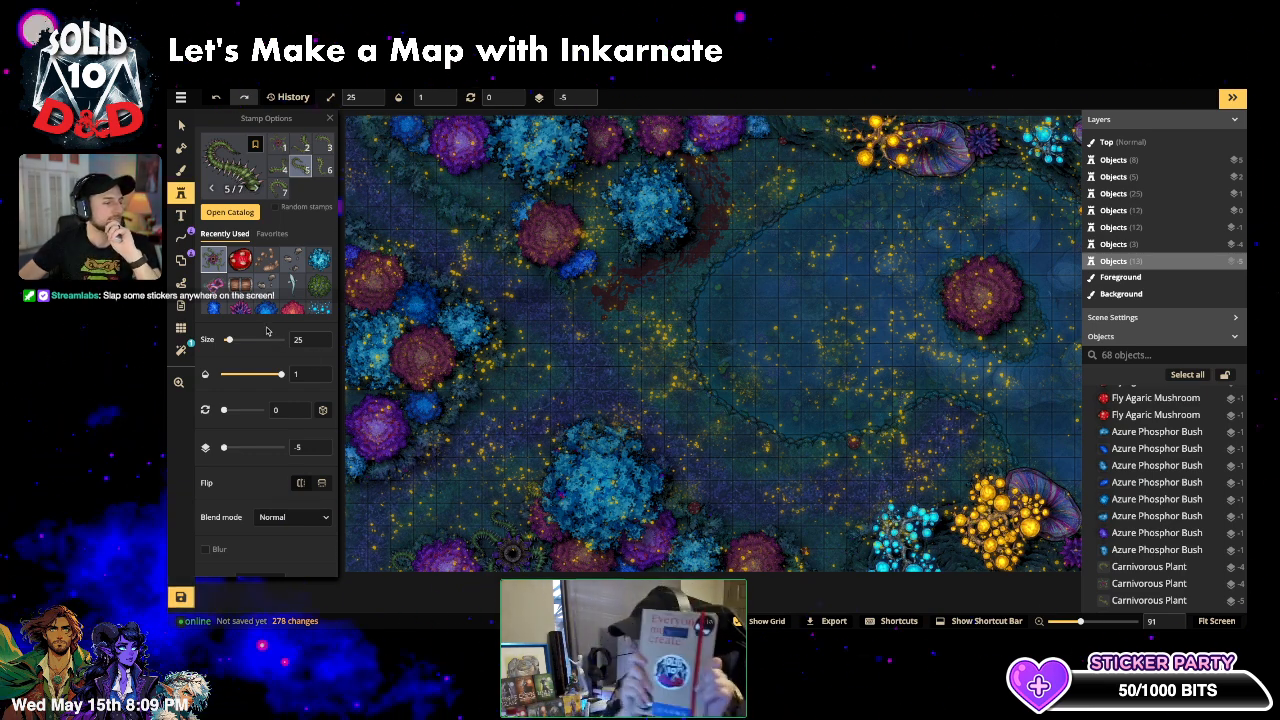
pyautogui.click(326, 168)
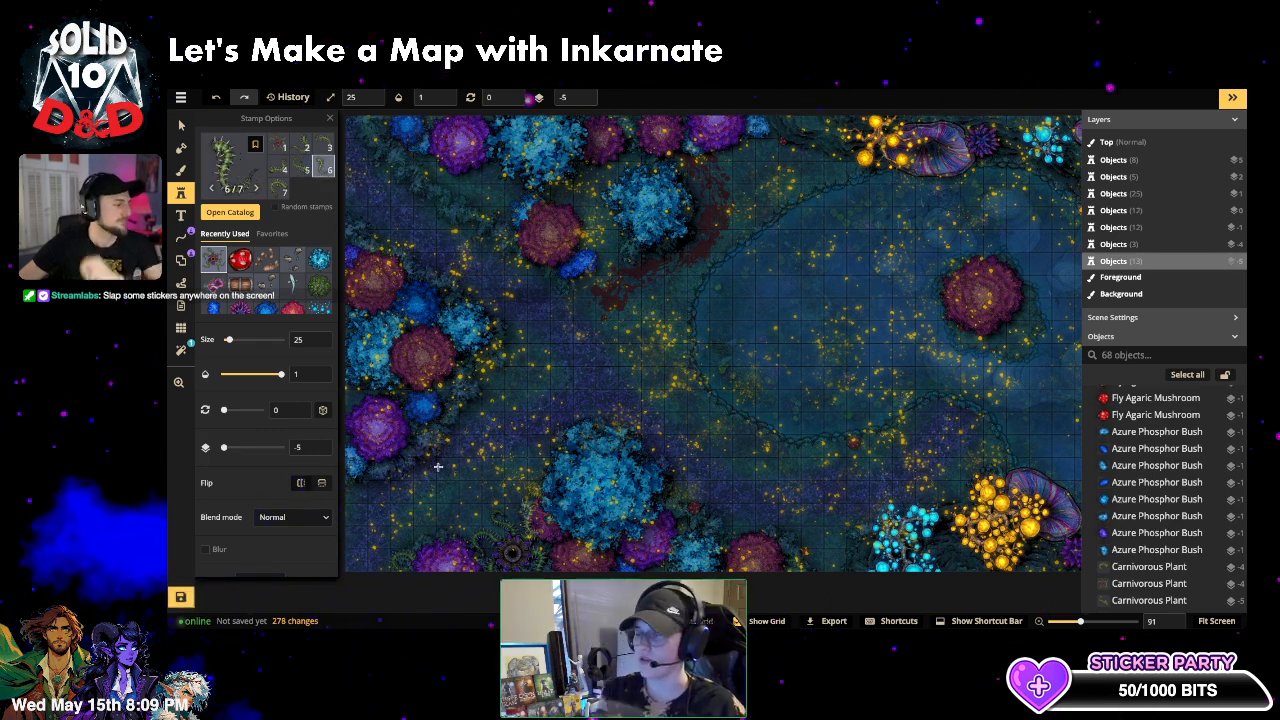
pyautogui.press('f')
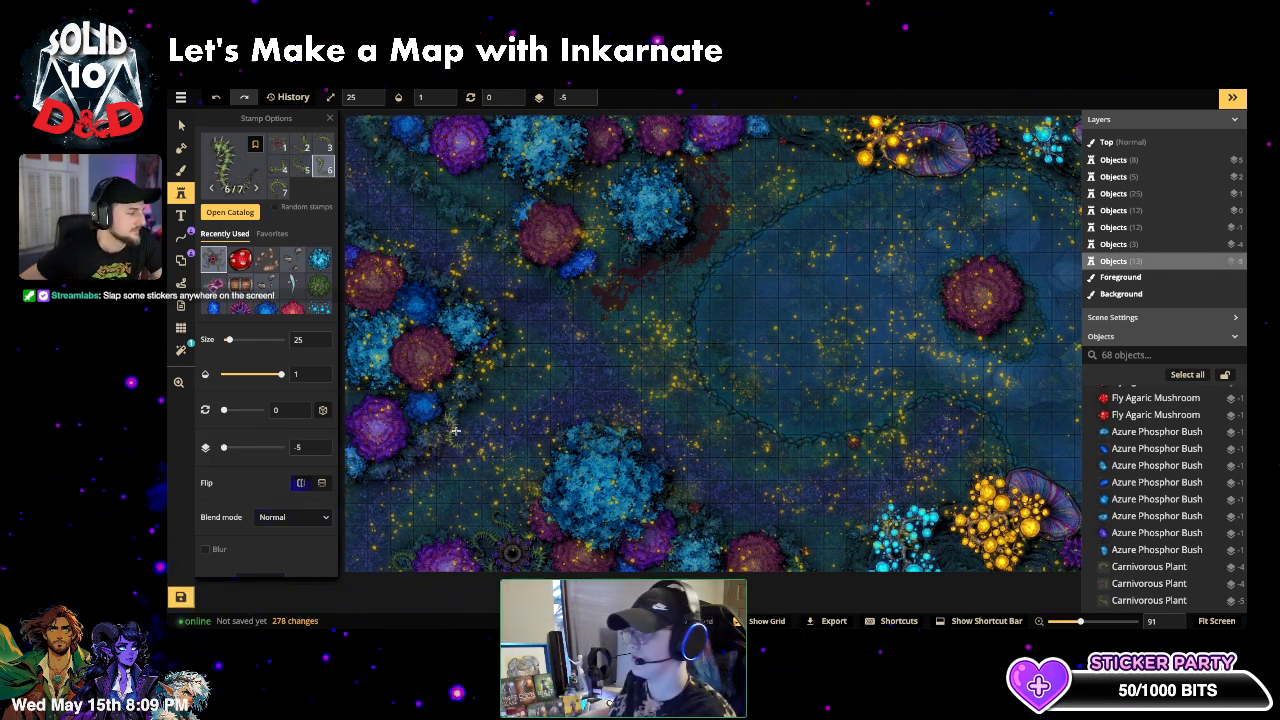
pyautogui.click(456, 431)
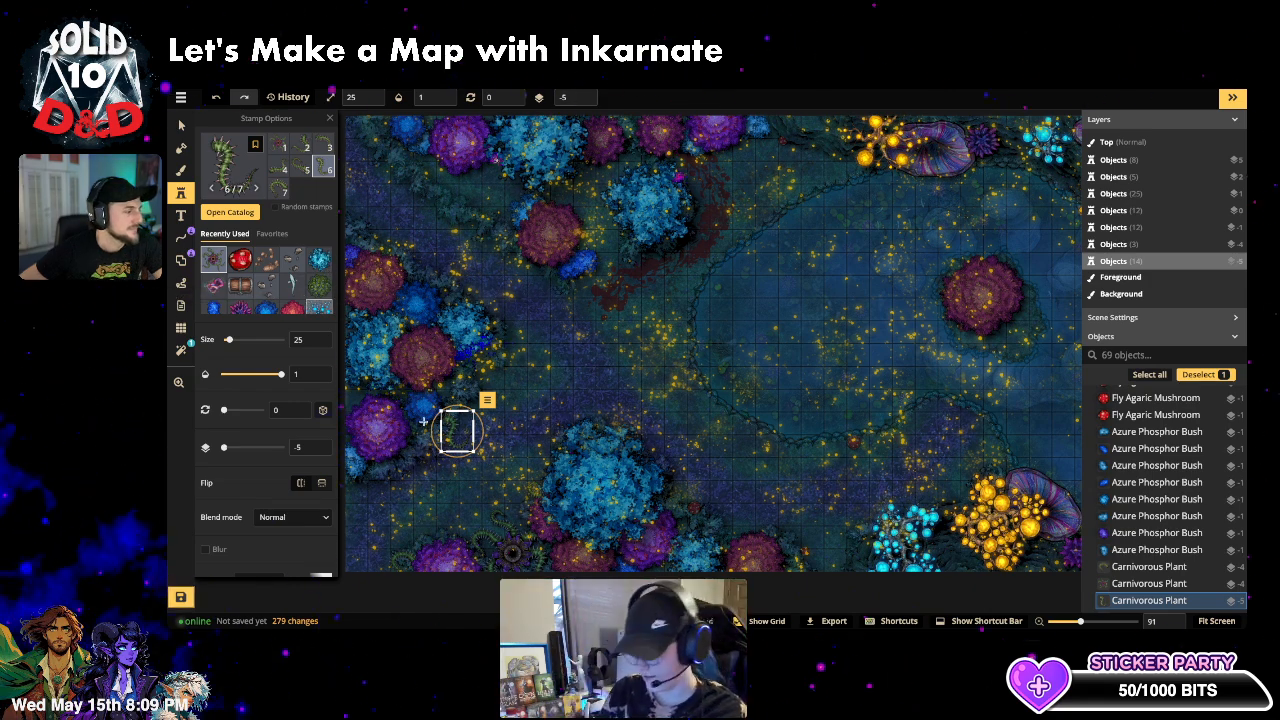
pyautogui.moveTo(455, 441); pyautogui.dragTo(483, 375)
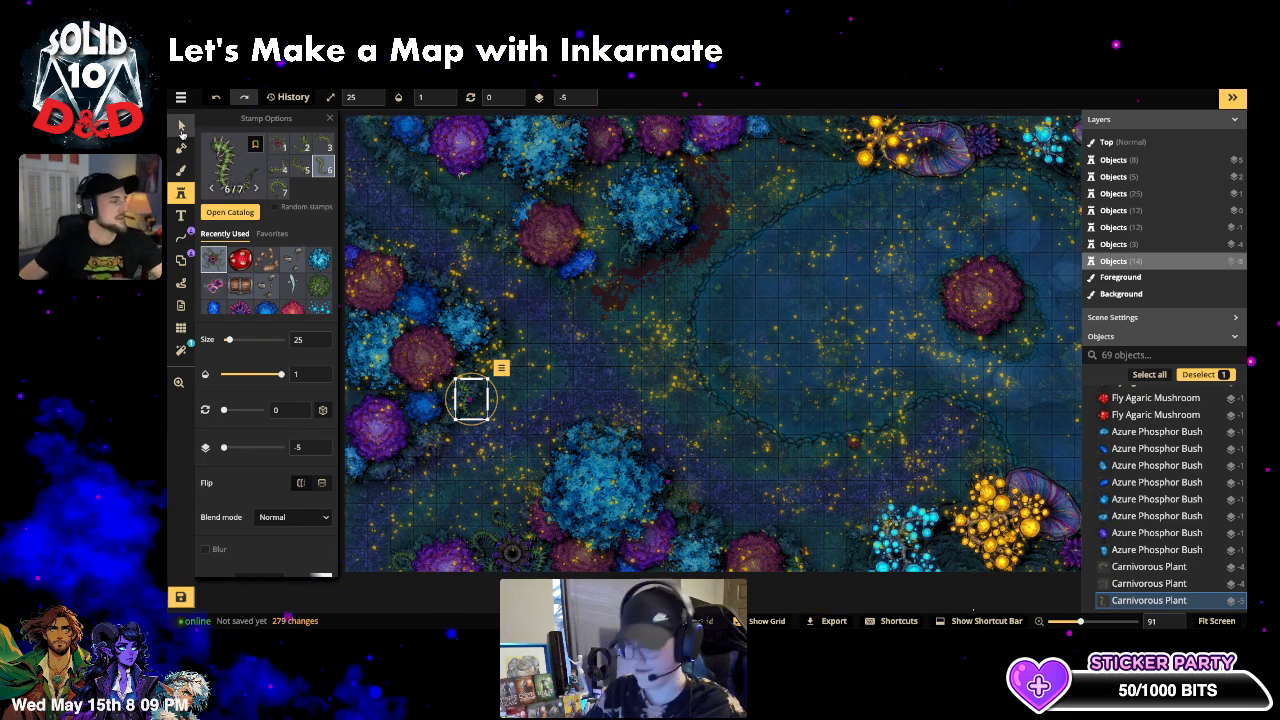
pyautogui.press('Delete')
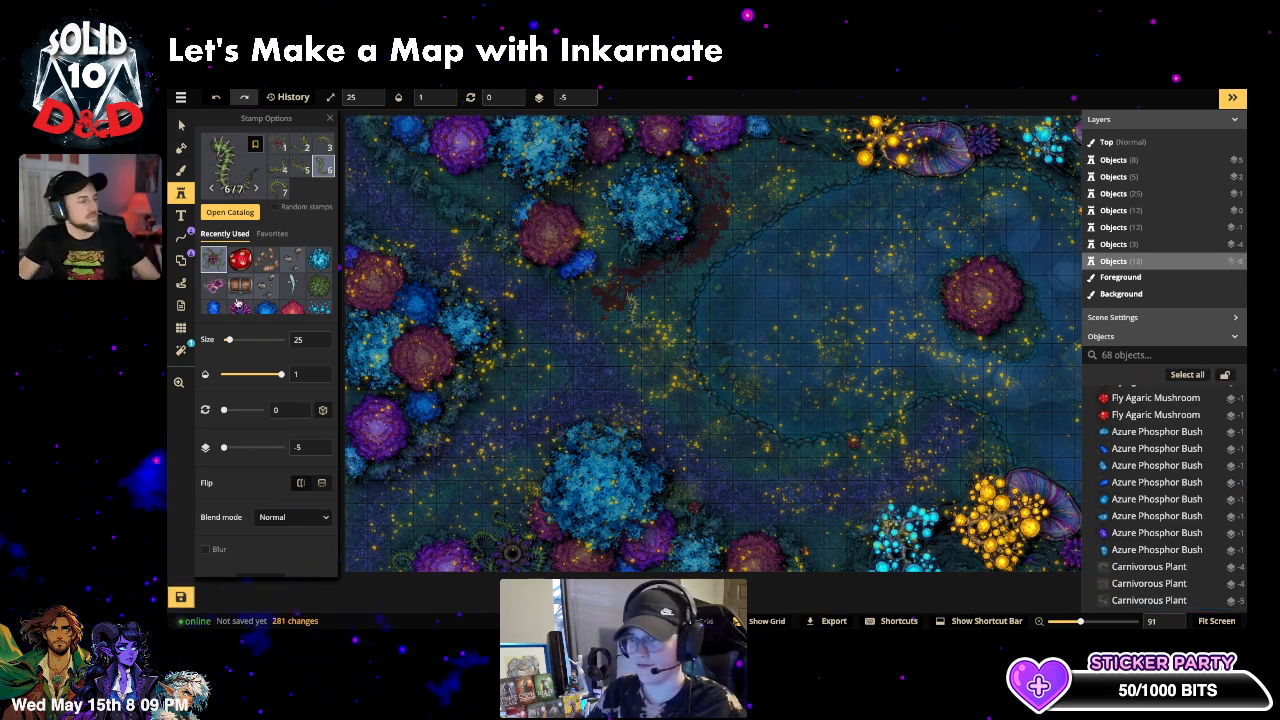
pyautogui.click(182, 124)
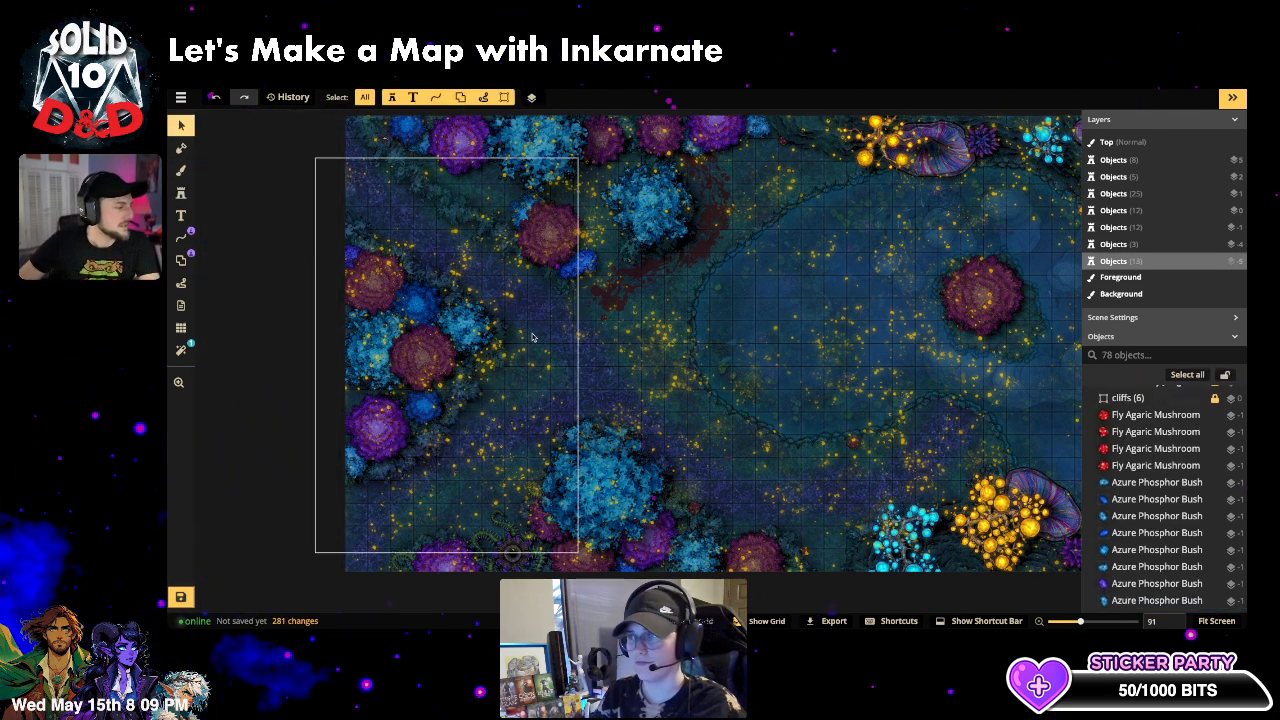
# - Put the left-edge vines and bushes on layer -2 and the fuchsia pine on layer 1
pyautogui.moveTo(253, 211); pyautogui.dragTo(475, 471)
pyautogui.click(583, 97)
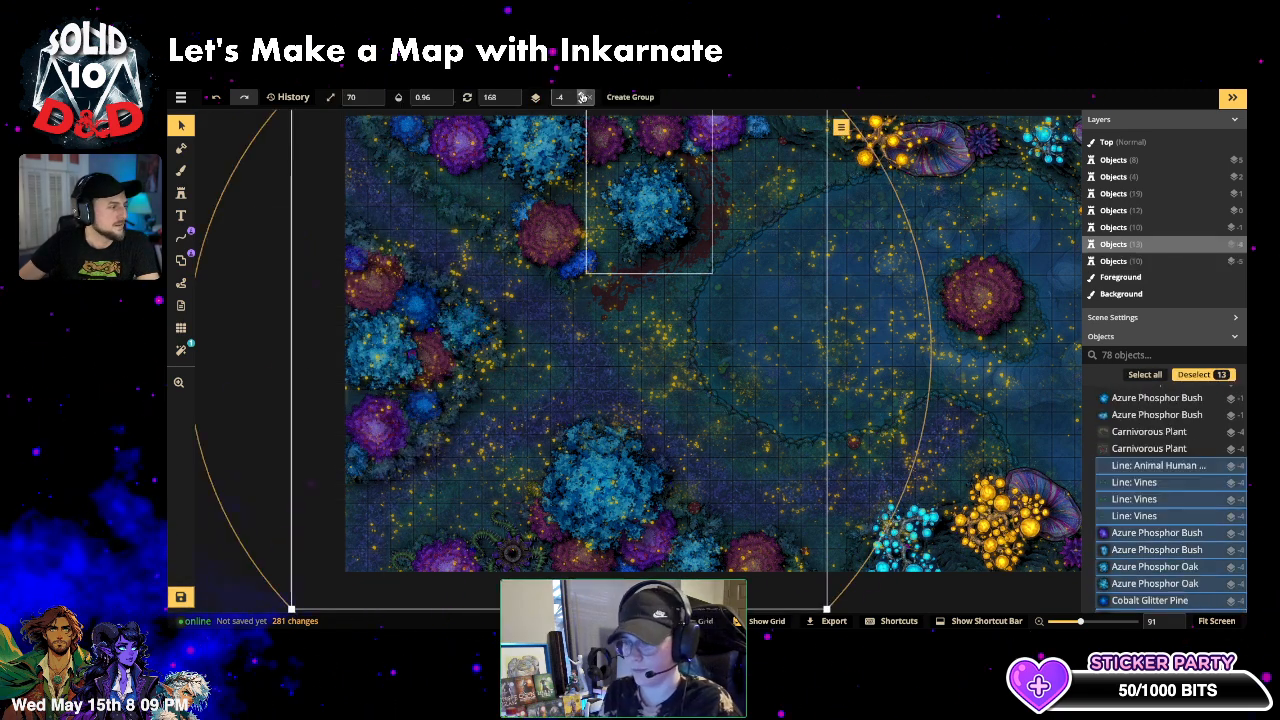
pyautogui.click(583, 97)
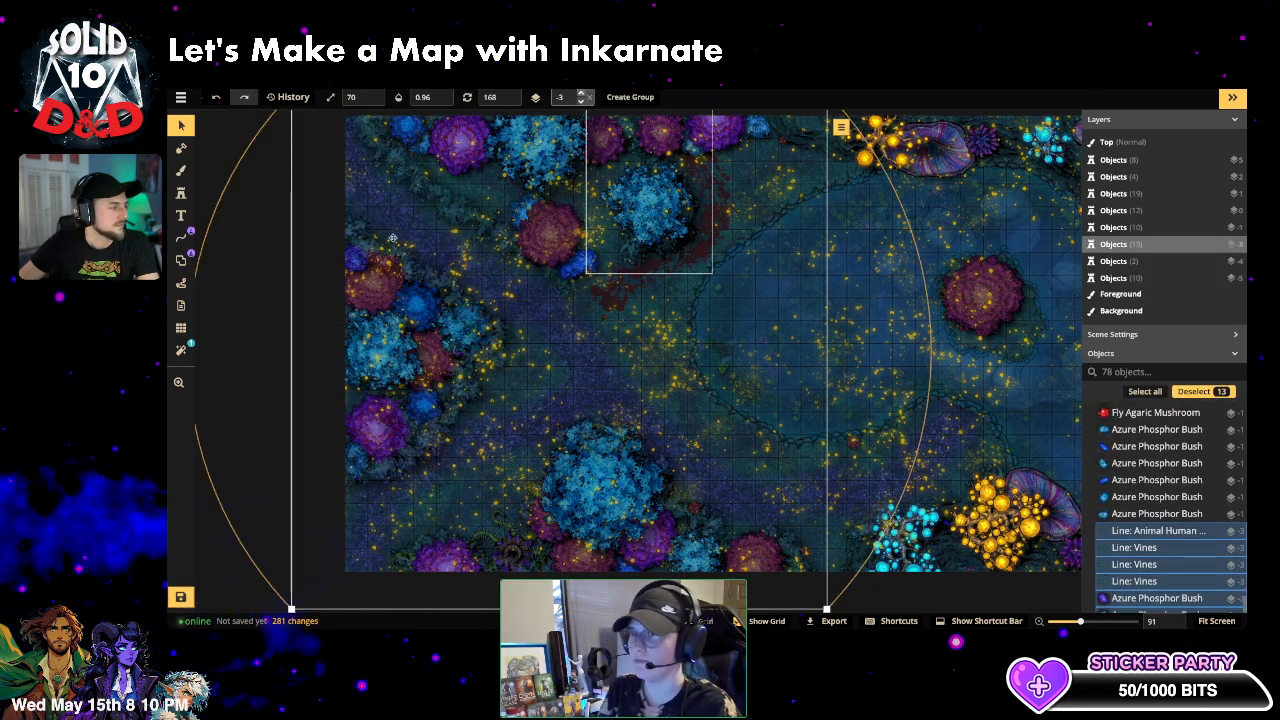
pyautogui.click(420, 355)
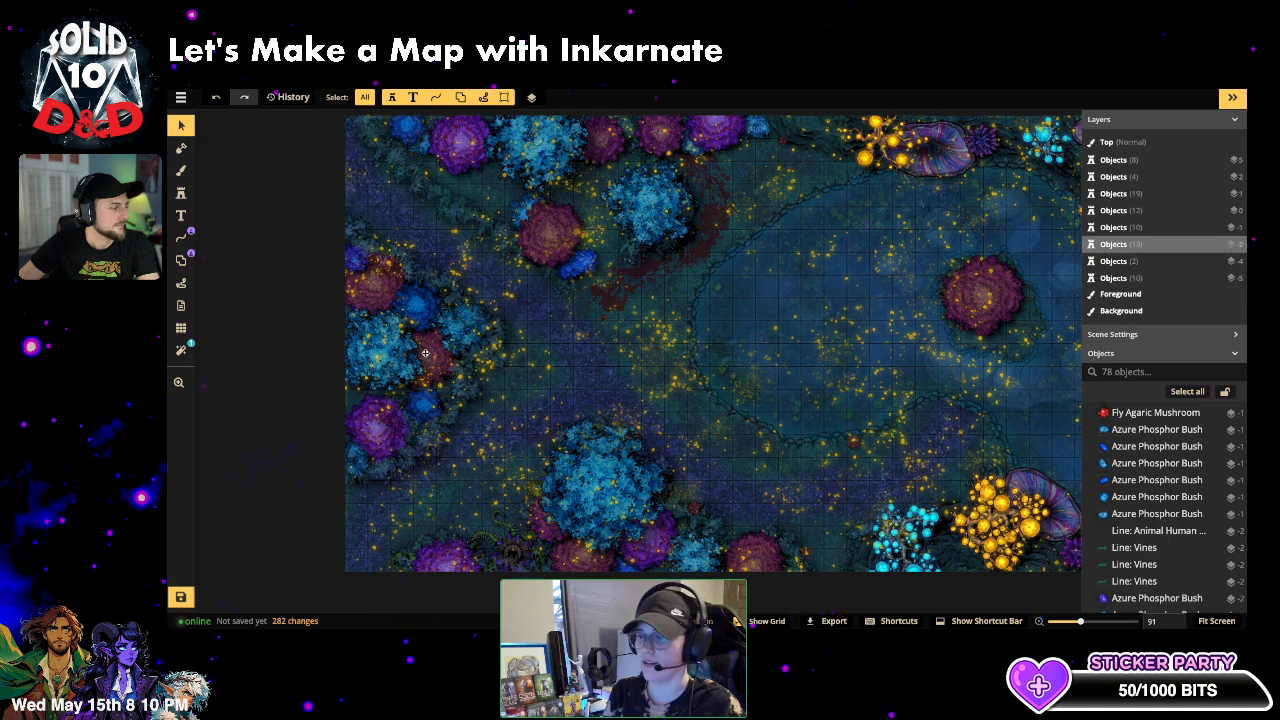
pyautogui.click(583, 97)
pyautogui.click(583, 97)
pyautogui.click(583, 97)
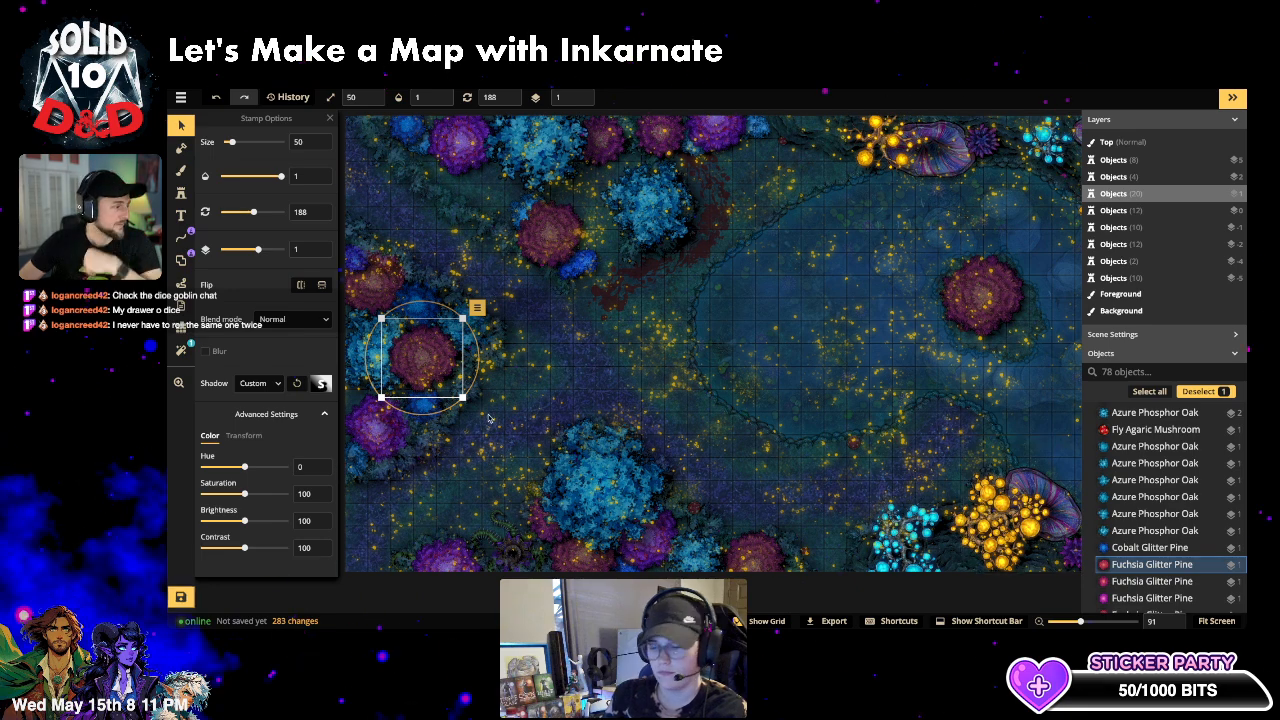
# - Raise the left-edge plant stamp to layer 1 and nudge it slightly left and down
pyautogui.click(409, 312)
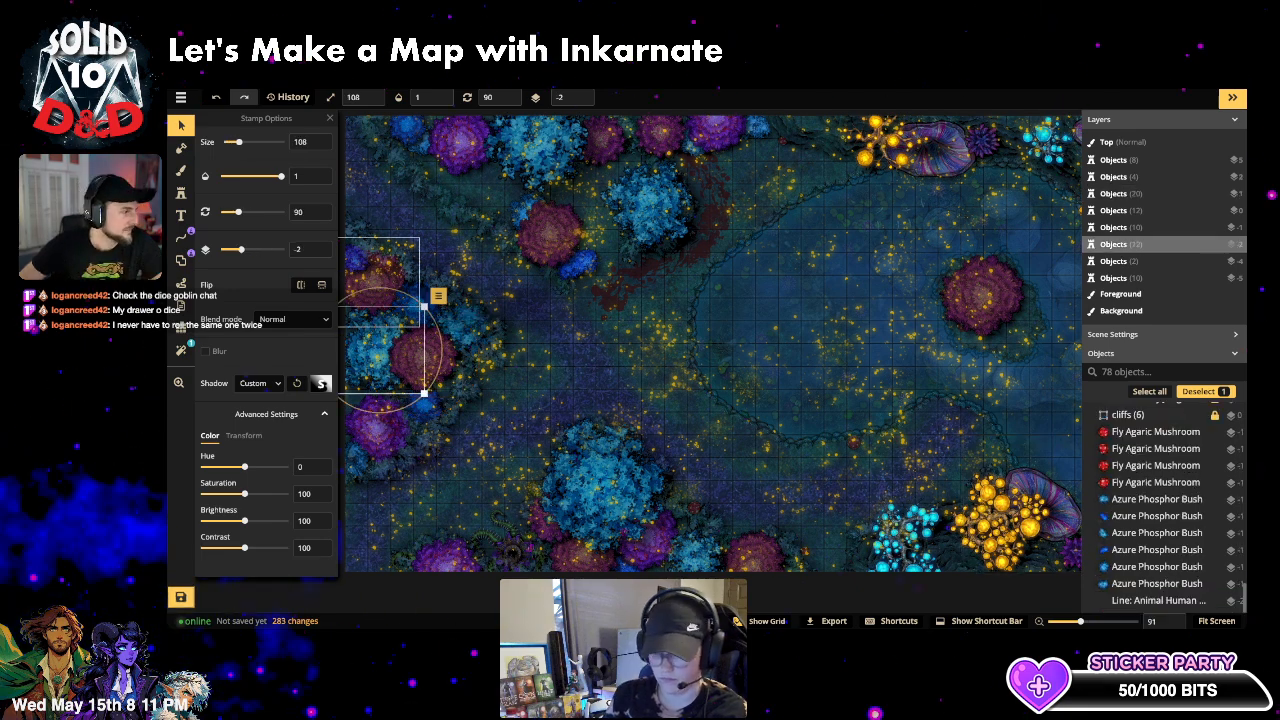
pyautogui.click(580, 94)
pyautogui.click(580, 94)
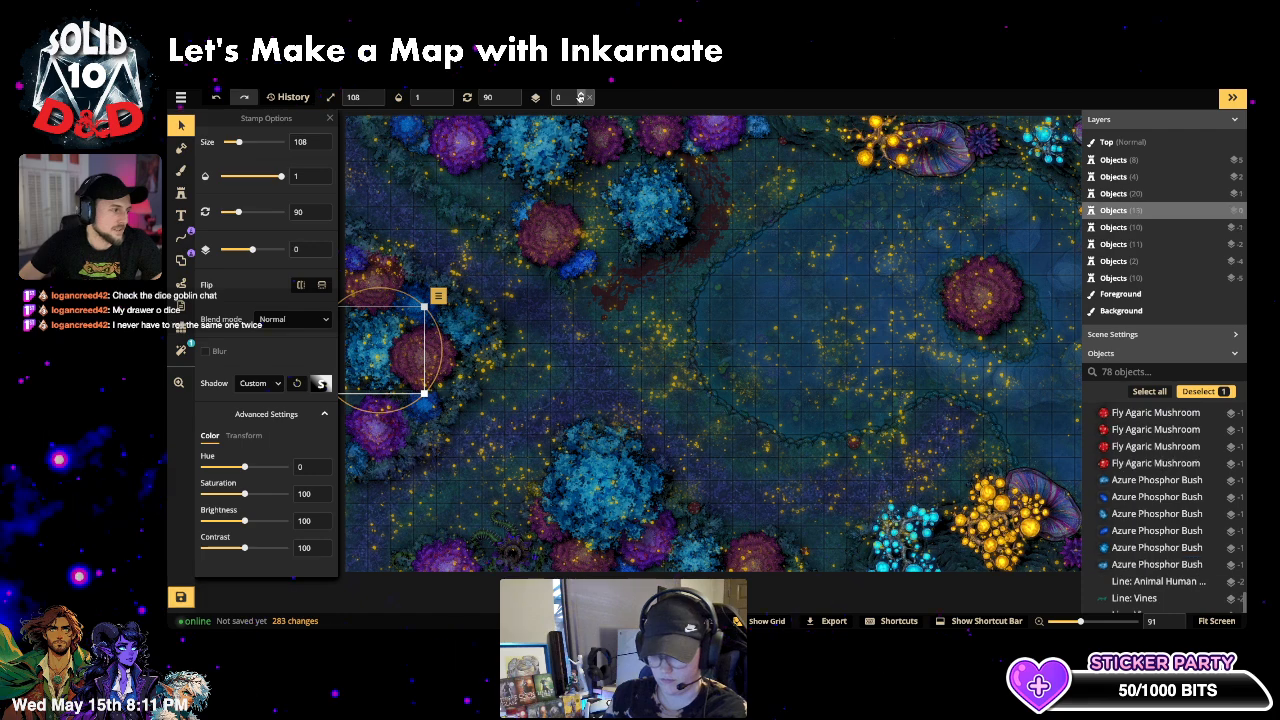
pyautogui.click(580, 94)
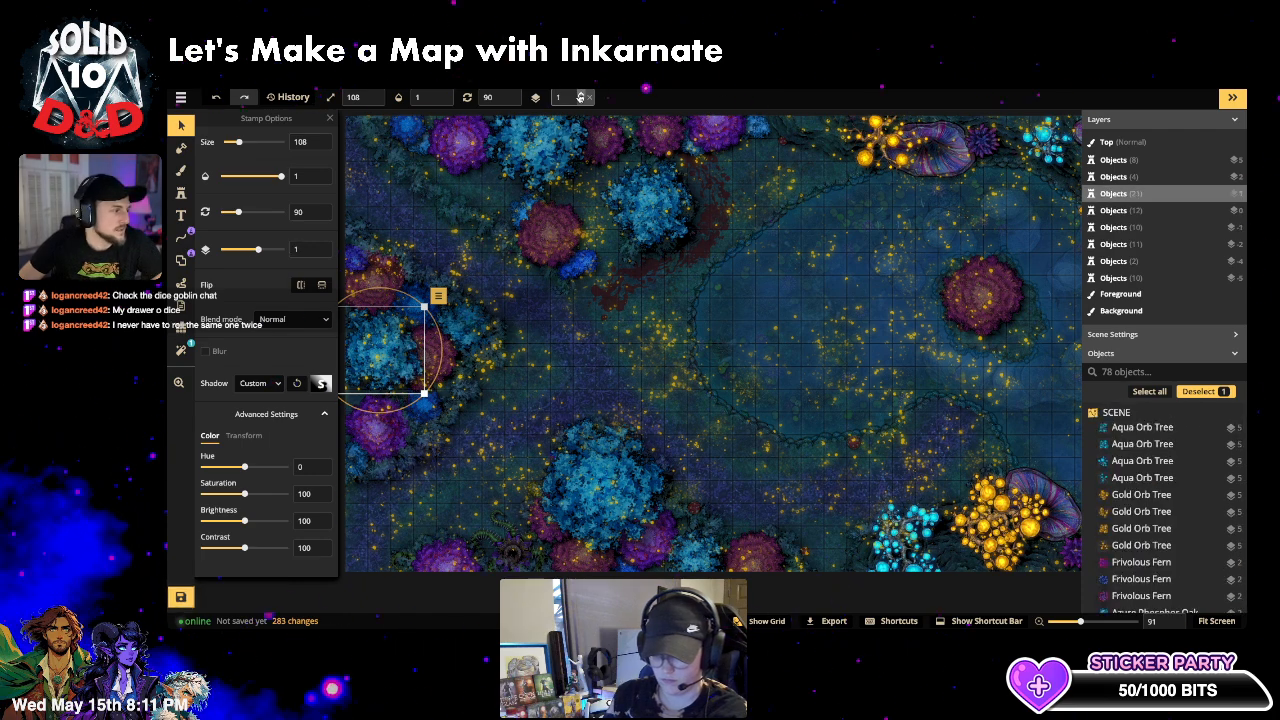
pyautogui.moveTo(389, 347); pyautogui.dragTo(384, 350)
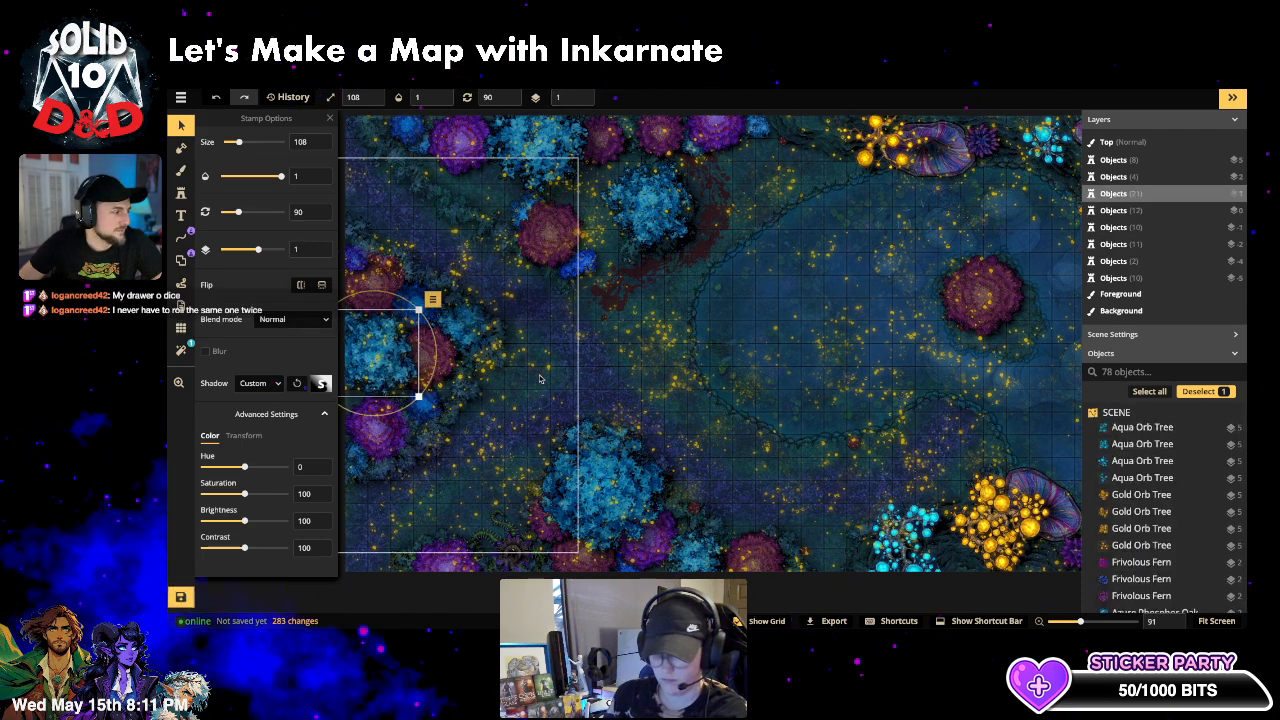
pyautogui.click(540, 379)
pyautogui.click(623, 381)
pyautogui.scroll(-1, 623, 381)
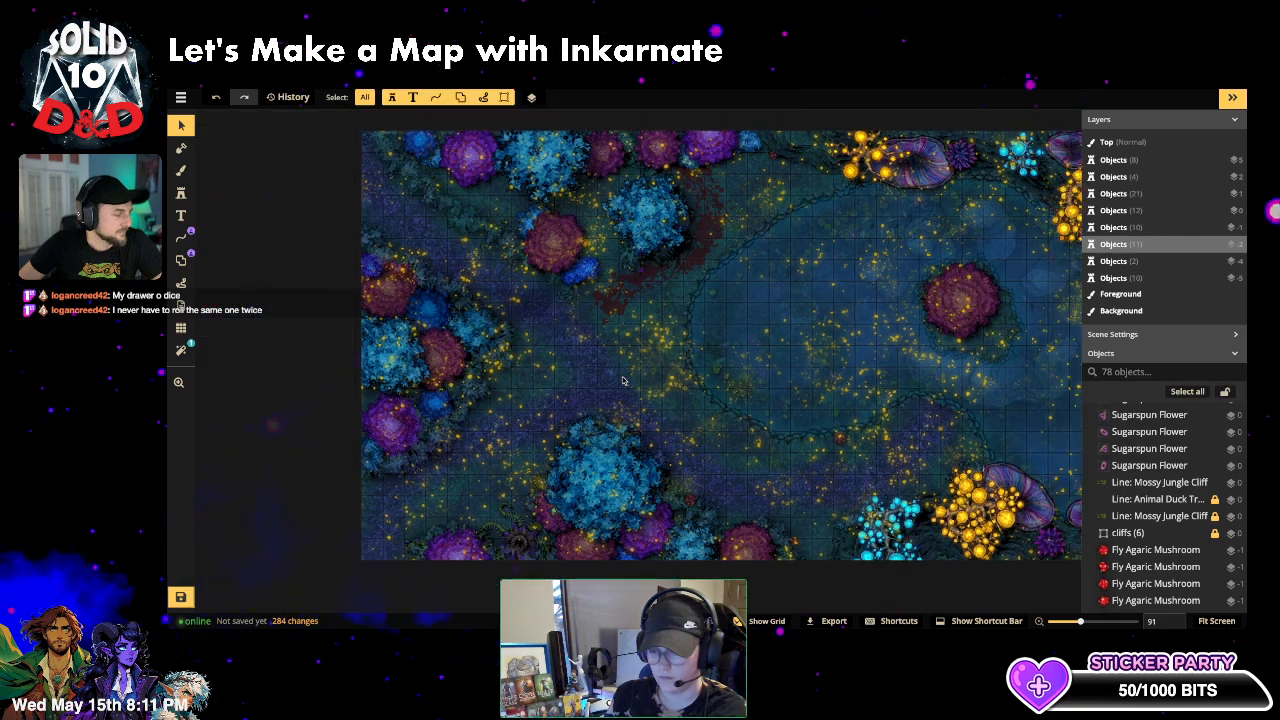
pyautogui.scroll(-1, 622, 380)
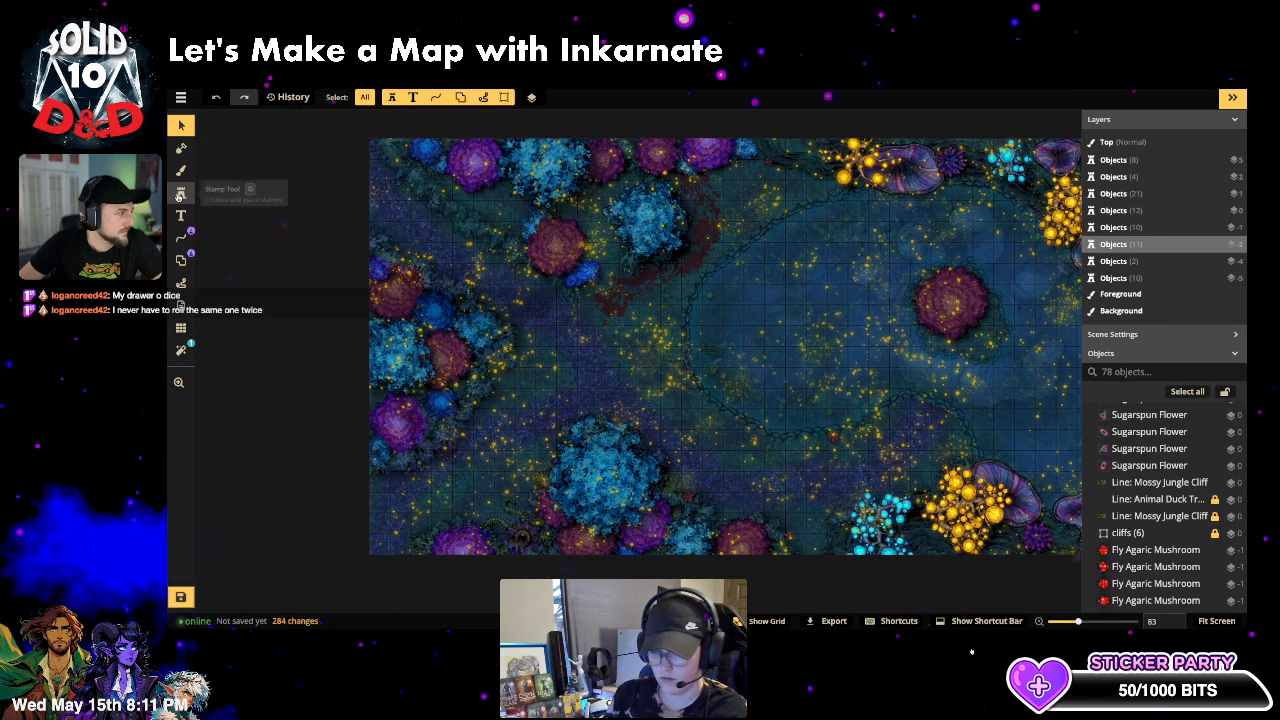
# - Set up the sixth spiky tentacle variant at size 29 with rotation 324
pyautogui.click(180, 193)
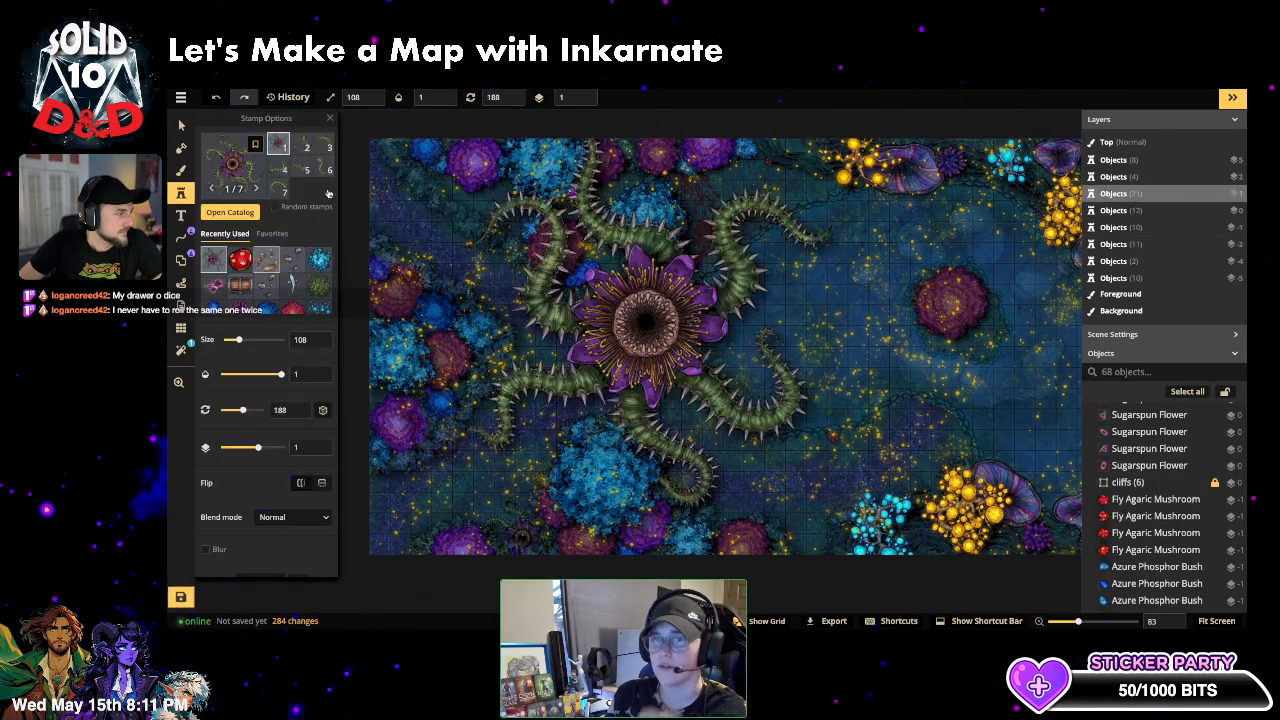
pyautogui.click(329, 169)
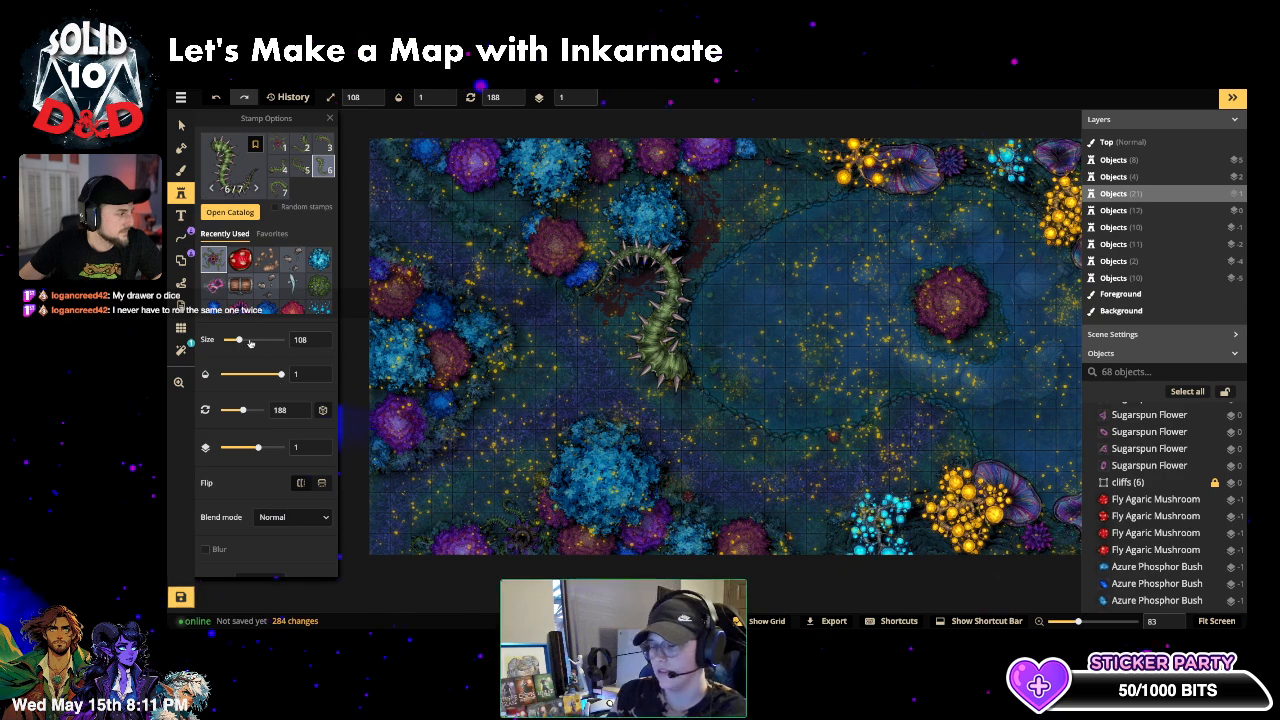
pyautogui.moveTo(250, 342); pyautogui.dragTo(229, 343)
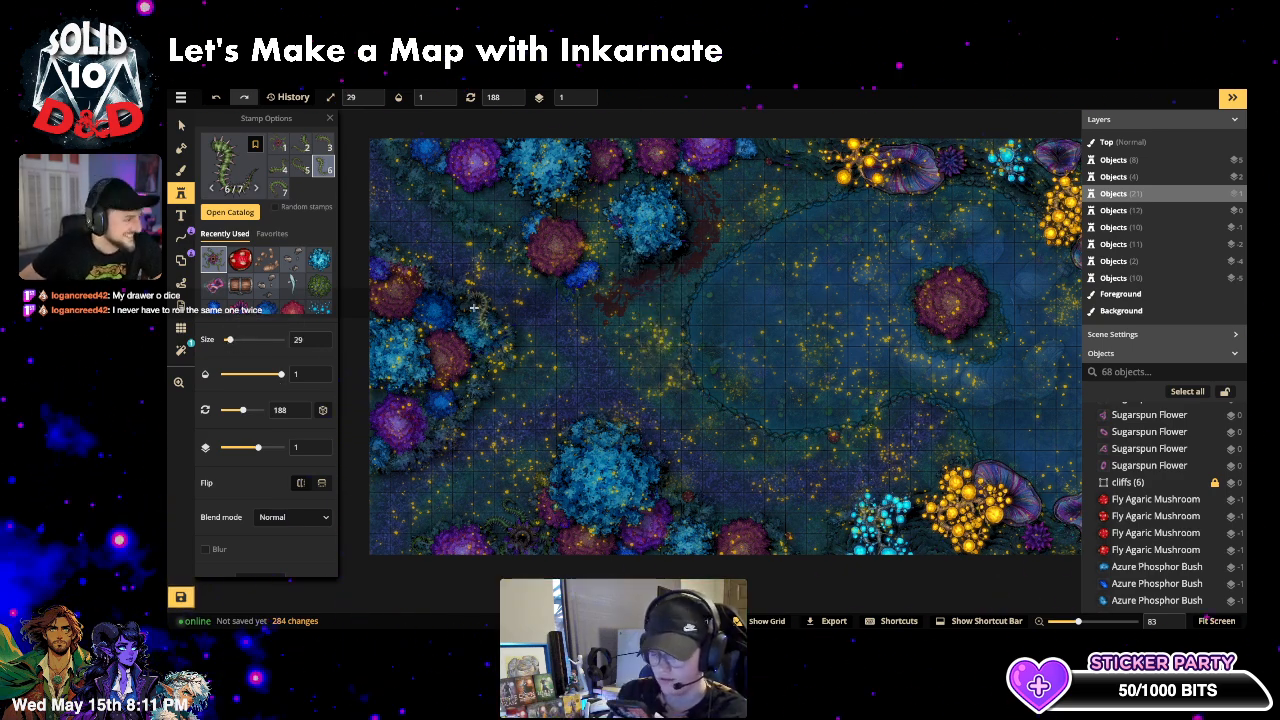
pyautogui.click(642, 310)
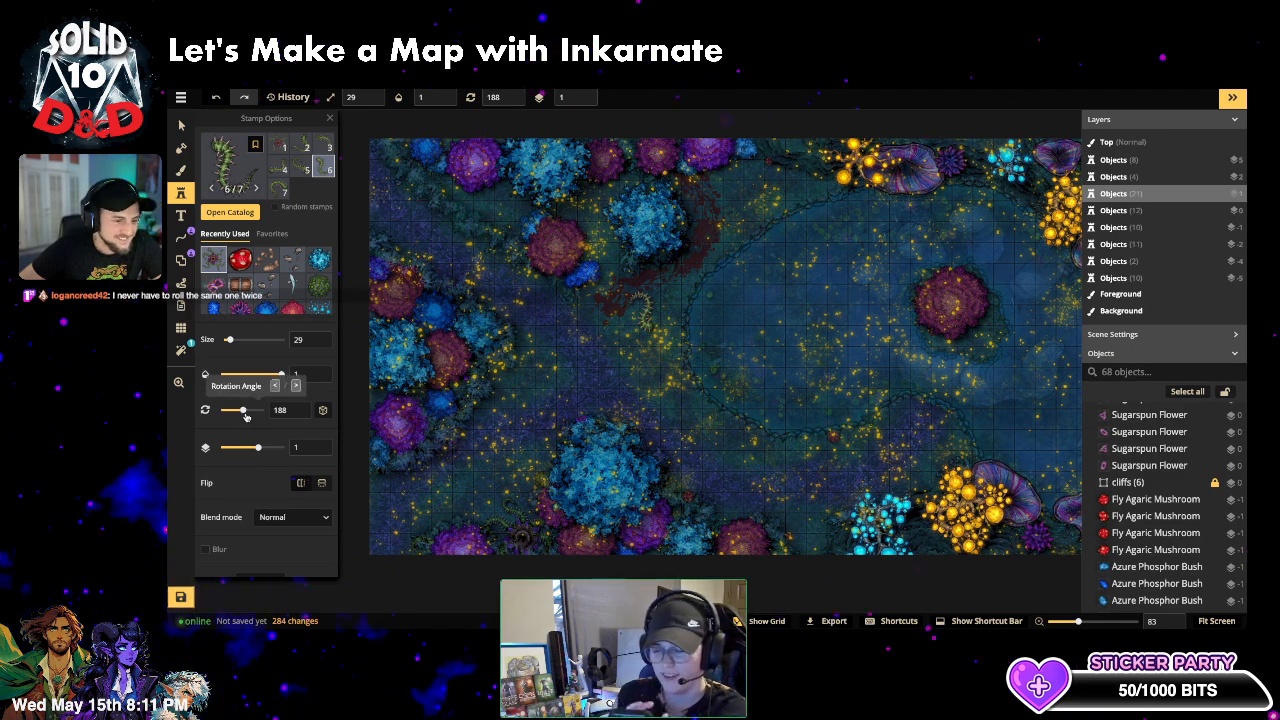
pyautogui.moveTo(244, 412)
pyautogui.mouseDown()
pyautogui.moveTo(217, 421)
pyautogui.moveTo(256, 411)
pyautogui.mouseUp()
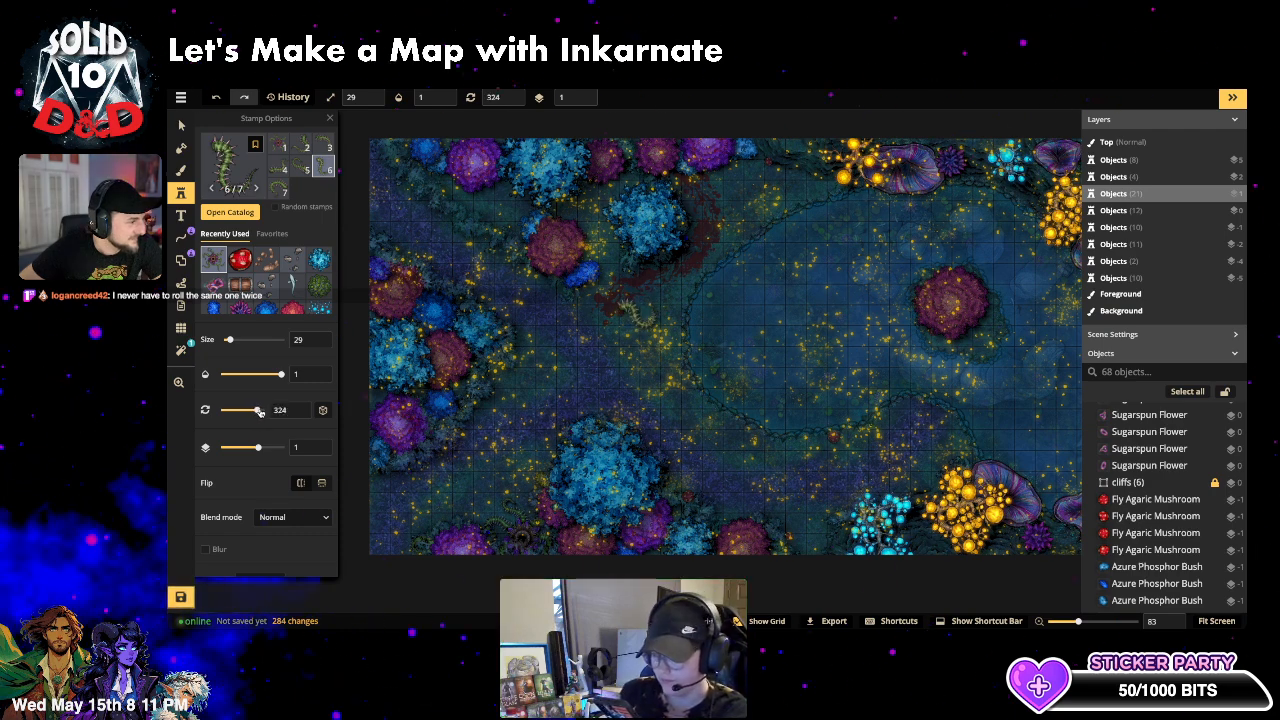
# - Stamp a Carnivorous Plant tentacle among the left bushes on layer -5, rotated and nudged left
pyautogui.click(493, 313)
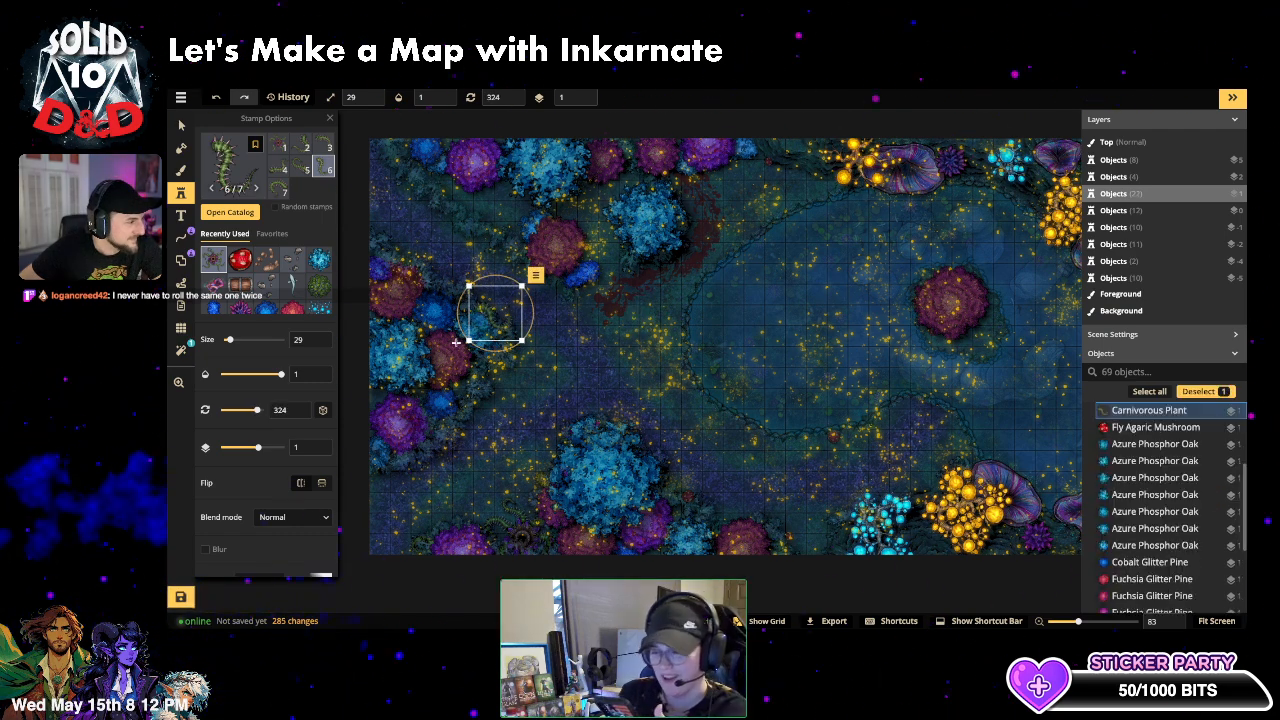
pyautogui.click(586, 101)
pyautogui.click(586, 101)
pyautogui.click(586, 101)
pyautogui.click(586, 101)
pyautogui.click(586, 101)
pyautogui.click(586, 101)
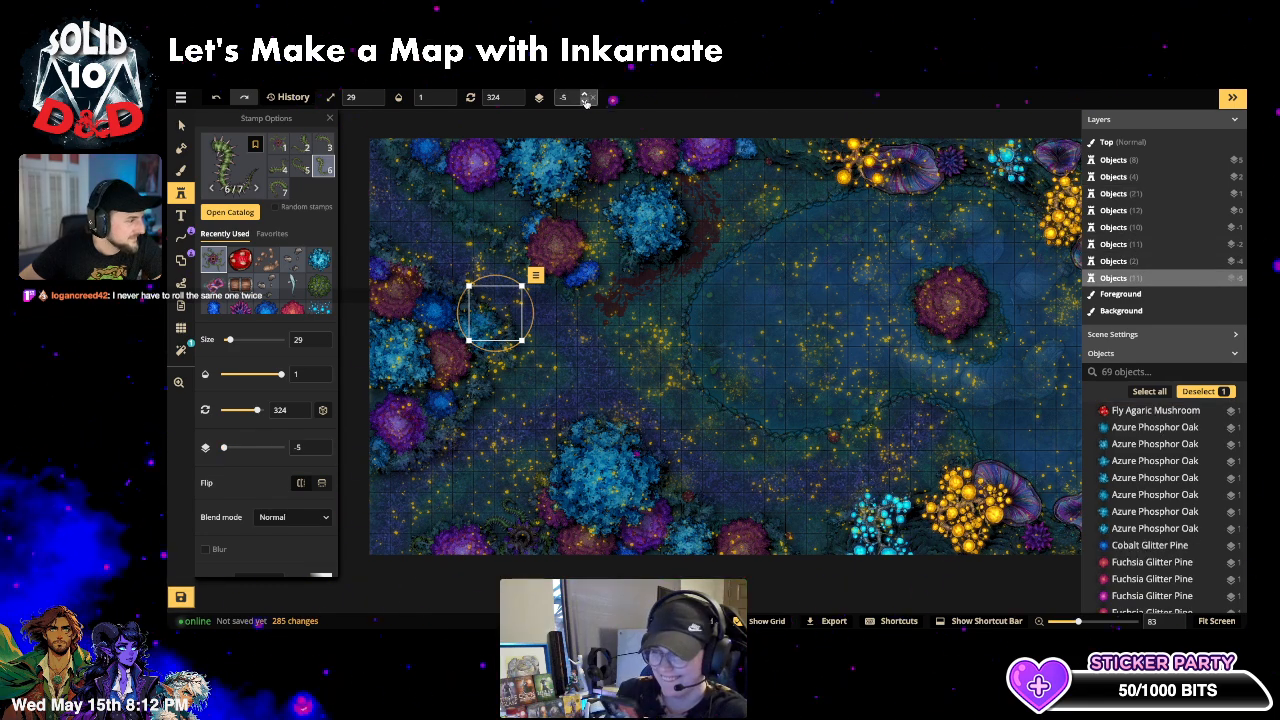
pyautogui.moveTo(521, 300); pyautogui.dragTo(466, 232)
pyautogui.moveTo(468, 288); pyautogui.dragTo(463, 286)
# - Turn on Random stamps and add more tentacles along the left edge and bottom-left corner
pyautogui.click(401, 253)
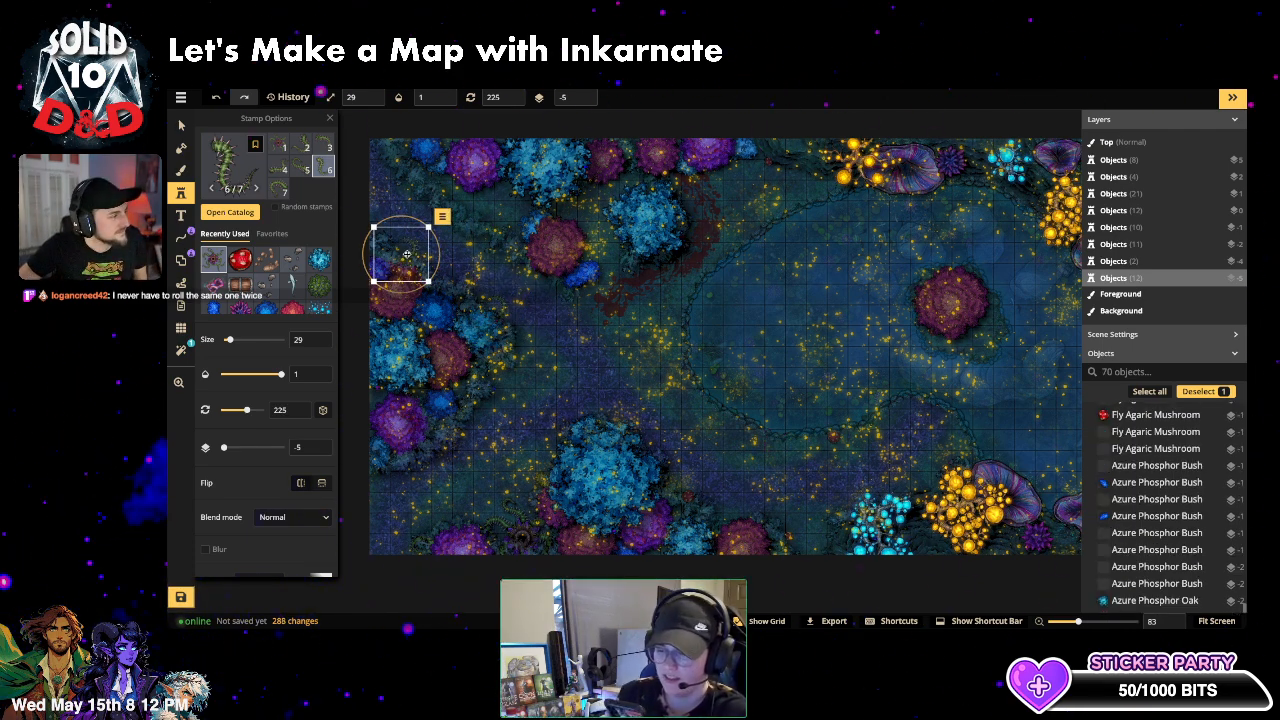
pyautogui.click(303, 207)
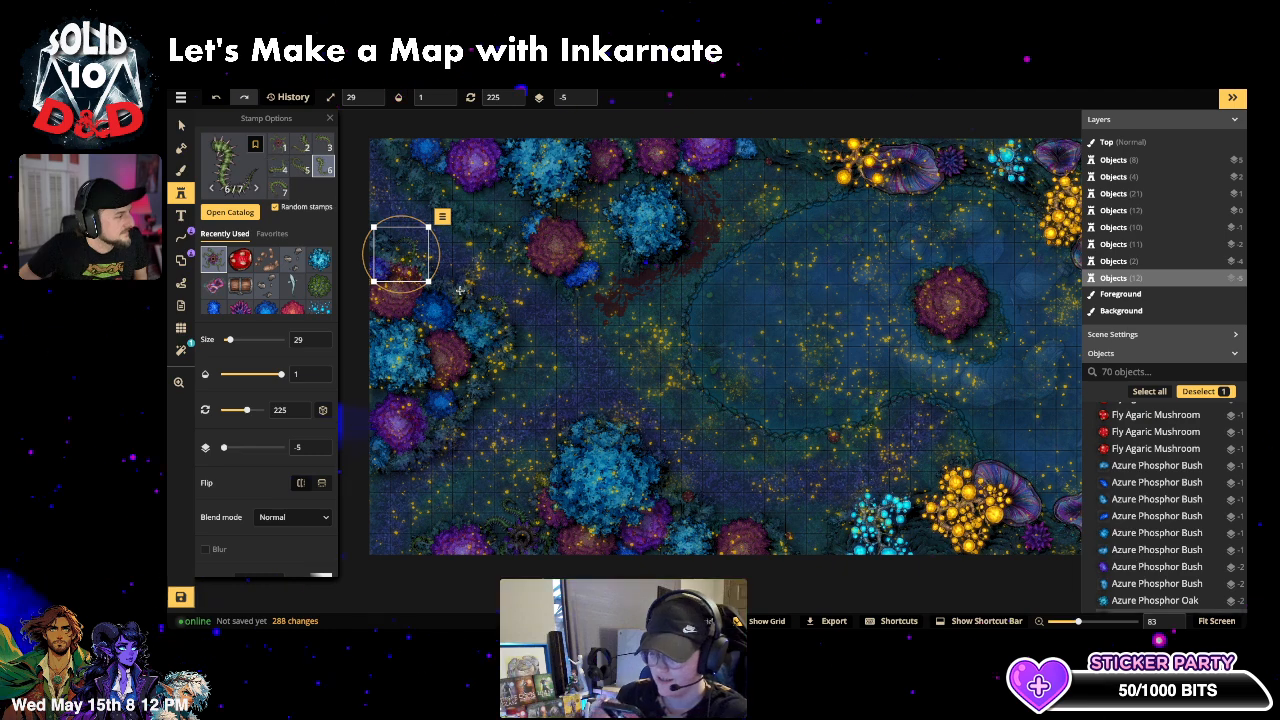
pyautogui.click(301, 168)
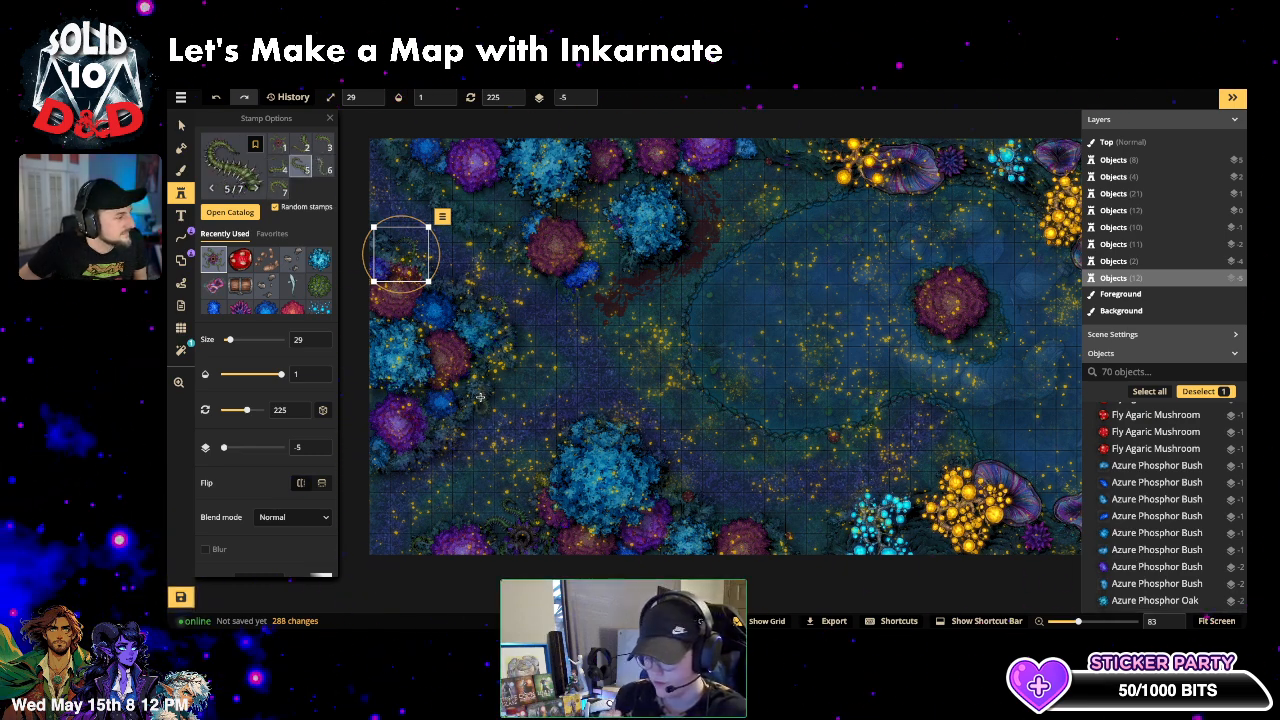
pyautogui.click(480, 397)
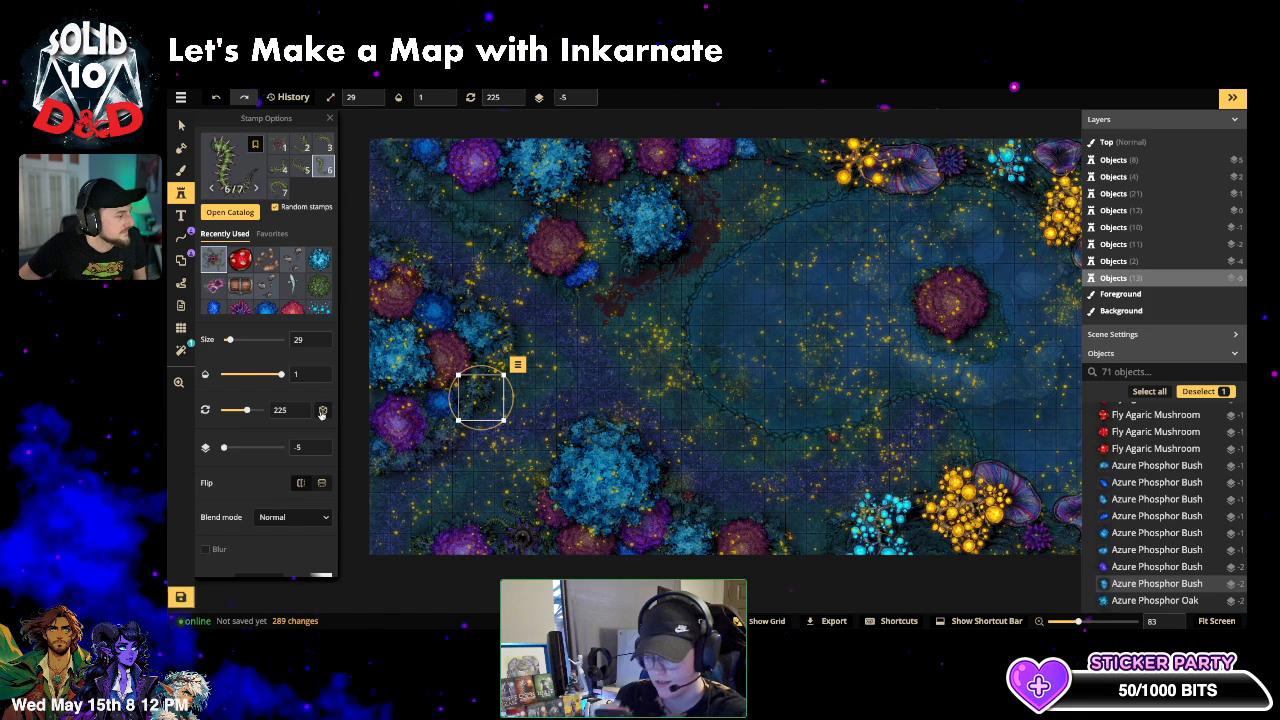
pyautogui.moveTo(247, 410)
pyautogui.mouseDown()
pyautogui.moveTo(282, 407)
pyautogui.moveTo(229, 412)
pyautogui.mouseUp()
pyautogui.press('Escape')
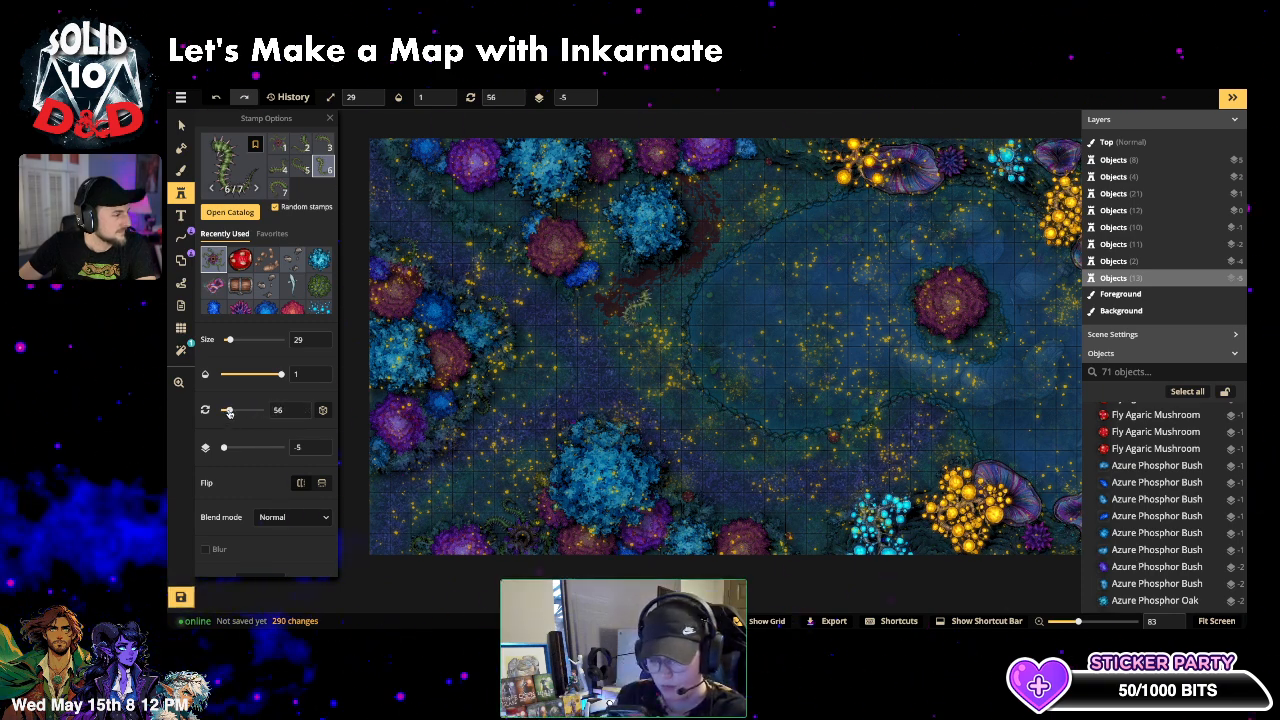
pyautogui.click(430, 459)
pyautogui.press('Escape')
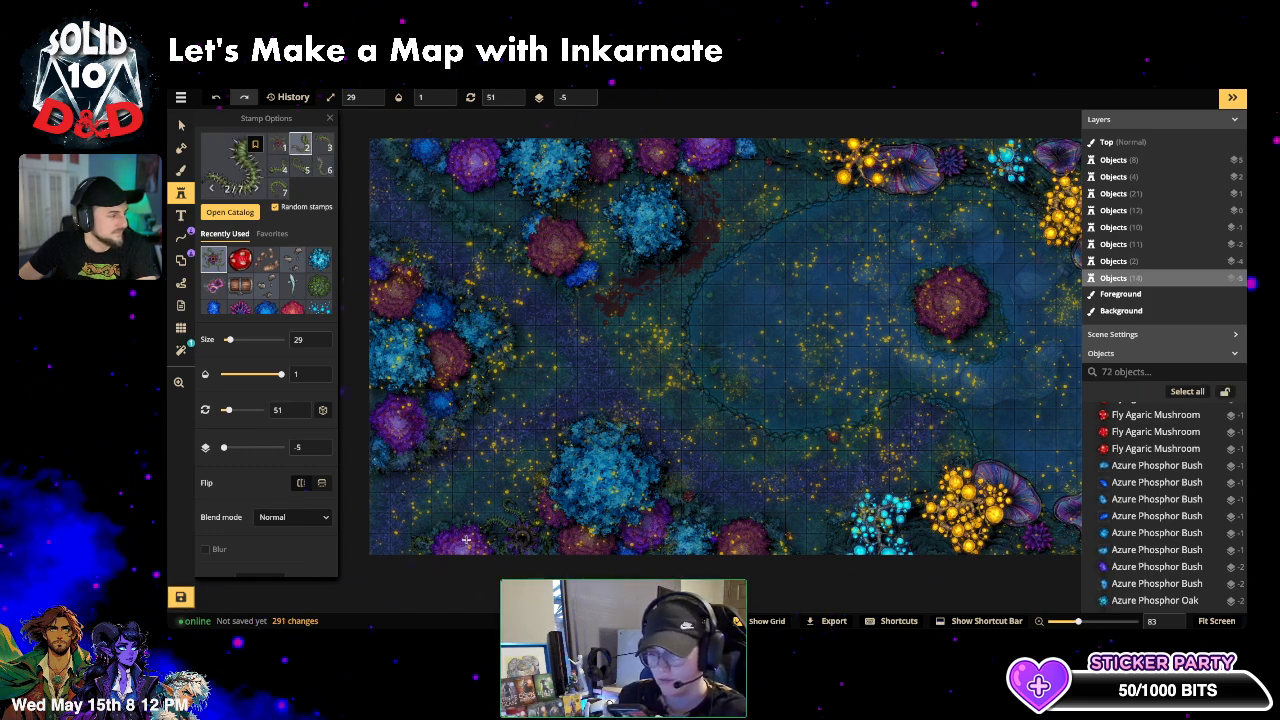
pyautogui.click(428, 530)
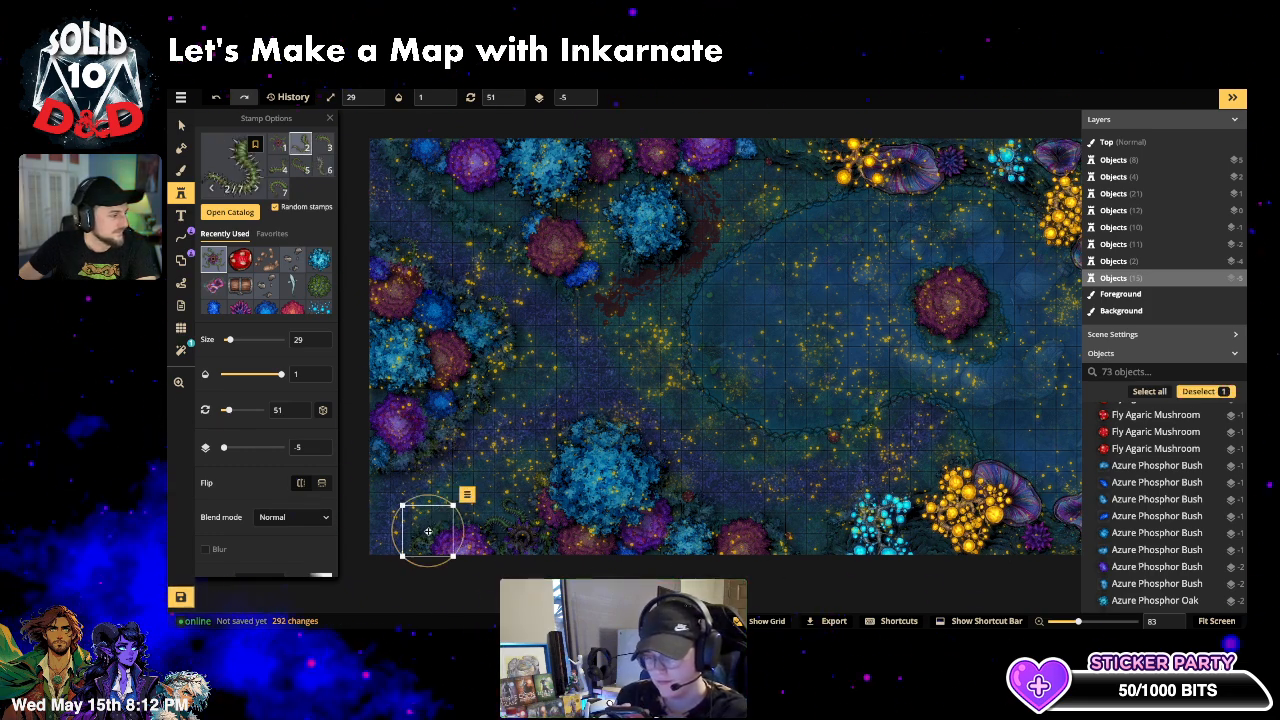
pyautogui.click(181, 124)
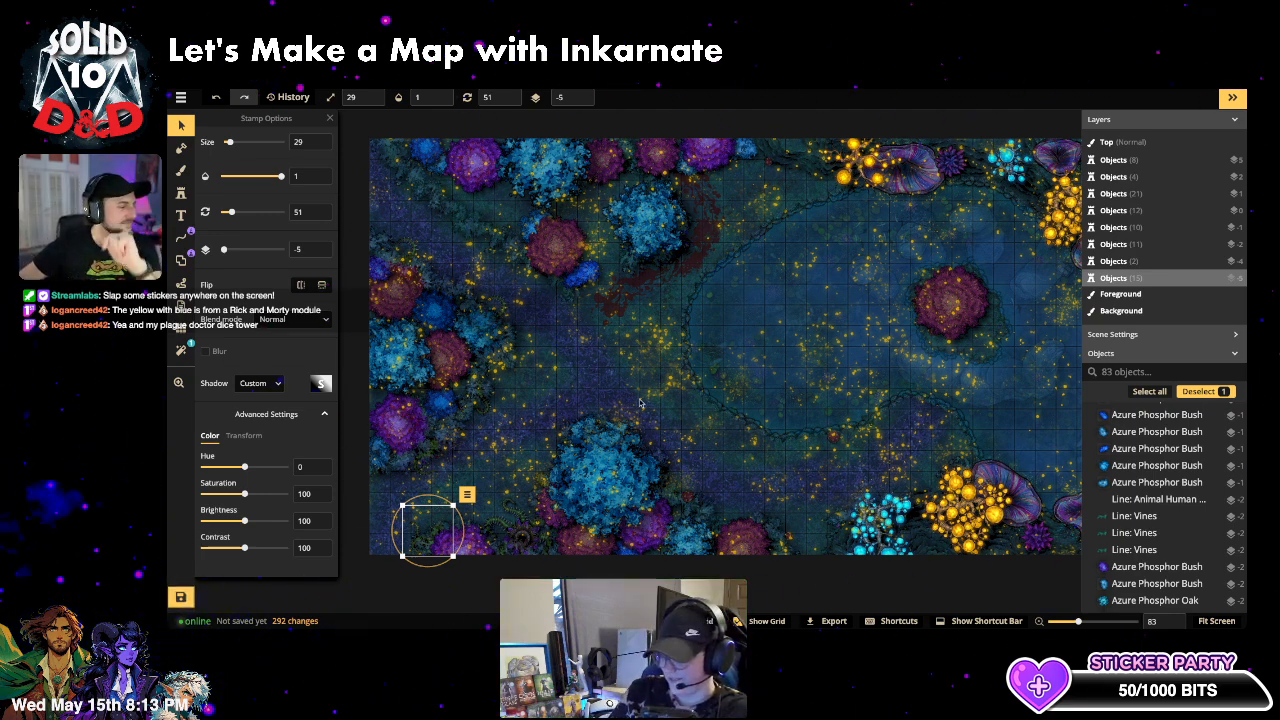
# - Pan and zoom out to view the whole fey battlemap, then return to the Stamp Tool
pyautogui.click(787, 339)
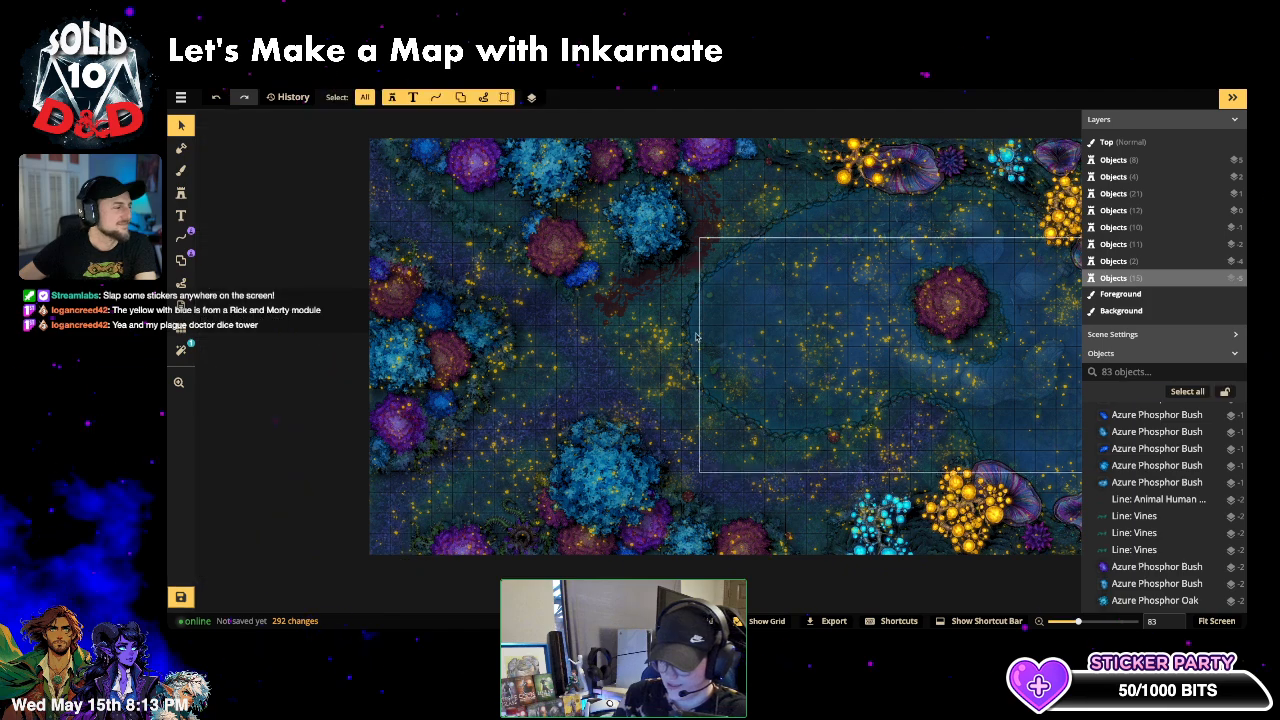
pyautogui.scroll(-1, 780, 328)
pyautogui.press('space')
pyautogui.moveTo(775, 320); pyautogui.dragTo(665, 352)
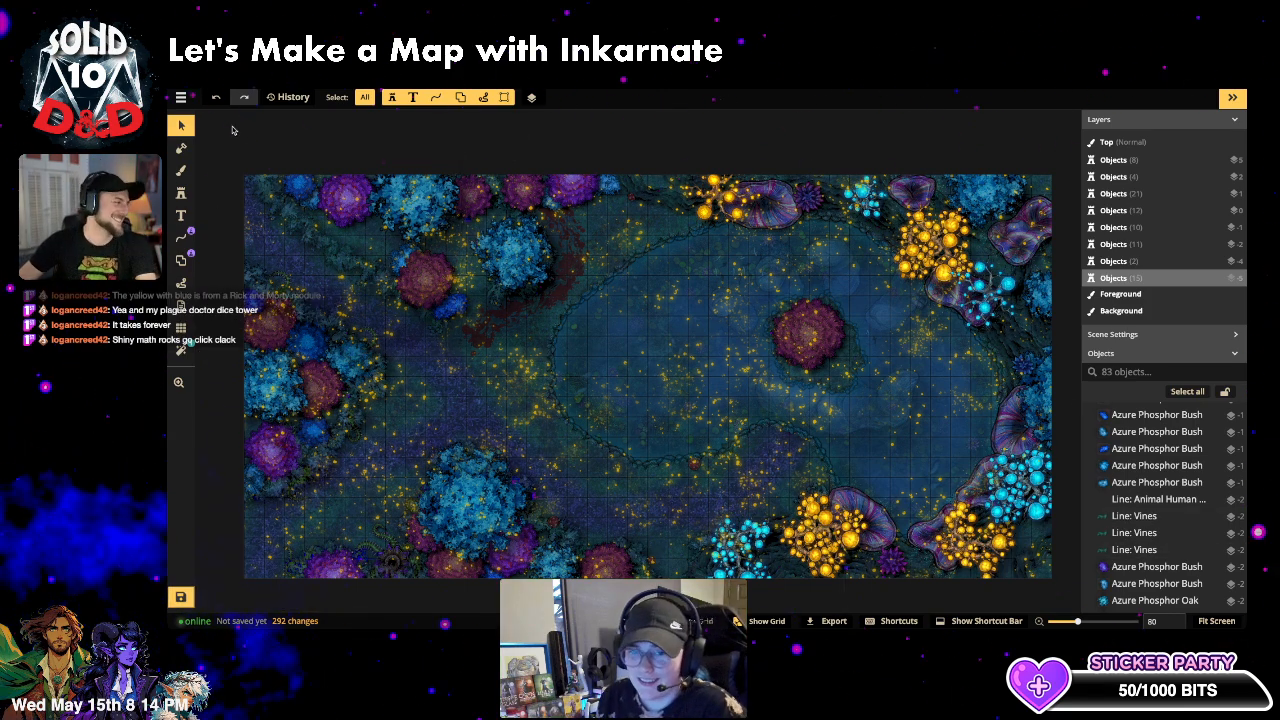
pyautogui.scroll(-1, 412, 172)
pyautogui.scroll(-3, 857, 175)
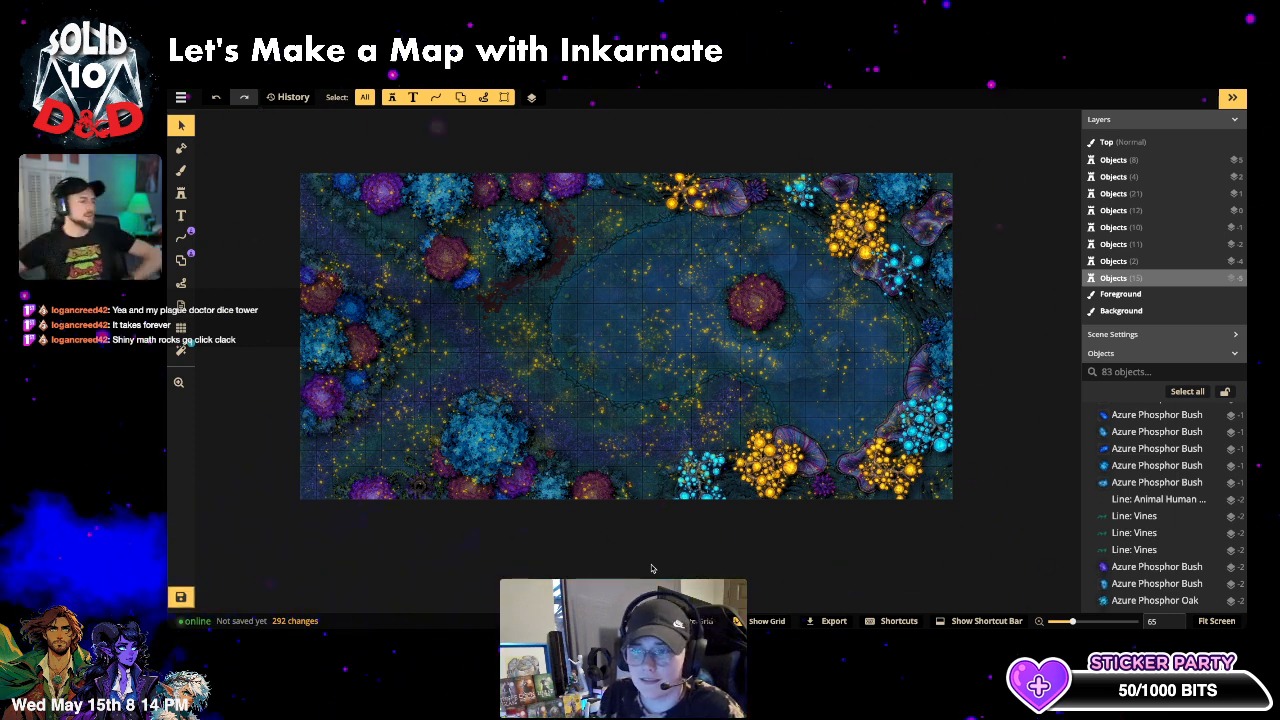
pyautogui.click(180, 193)
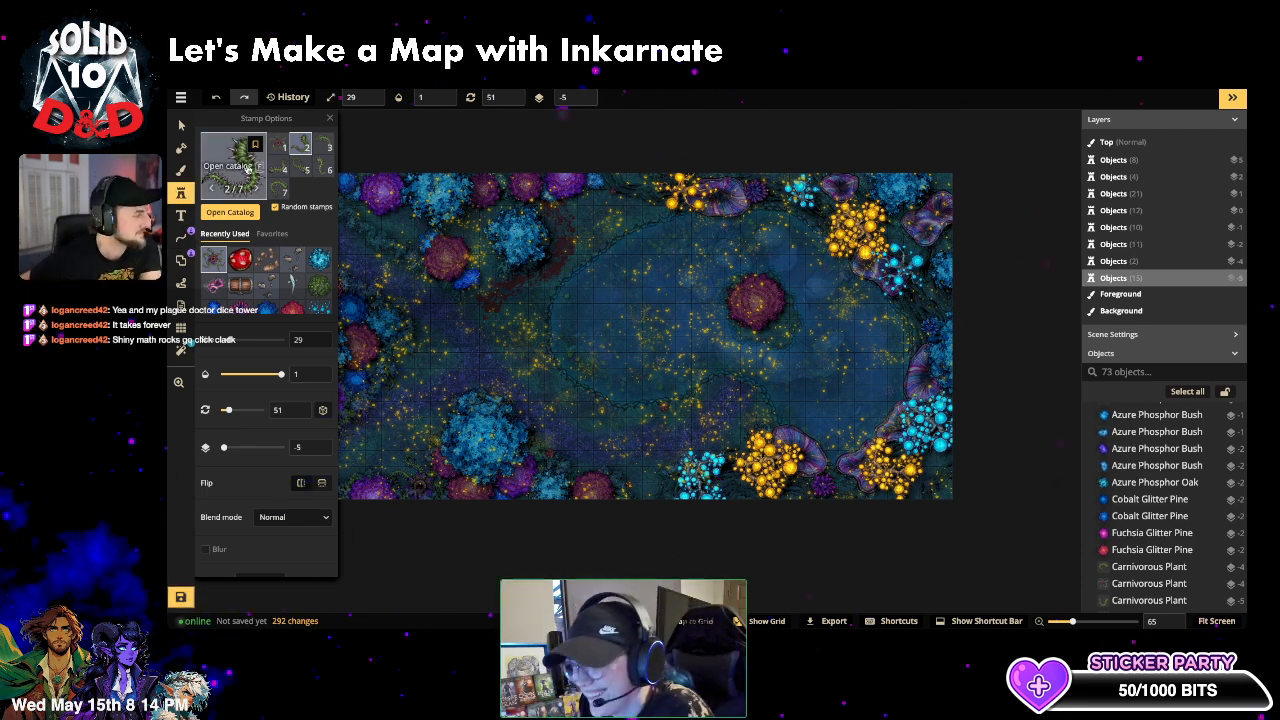
# - Open the full stamp catalog and scroll through its stamp groups
pyautogui.click(230, 212)
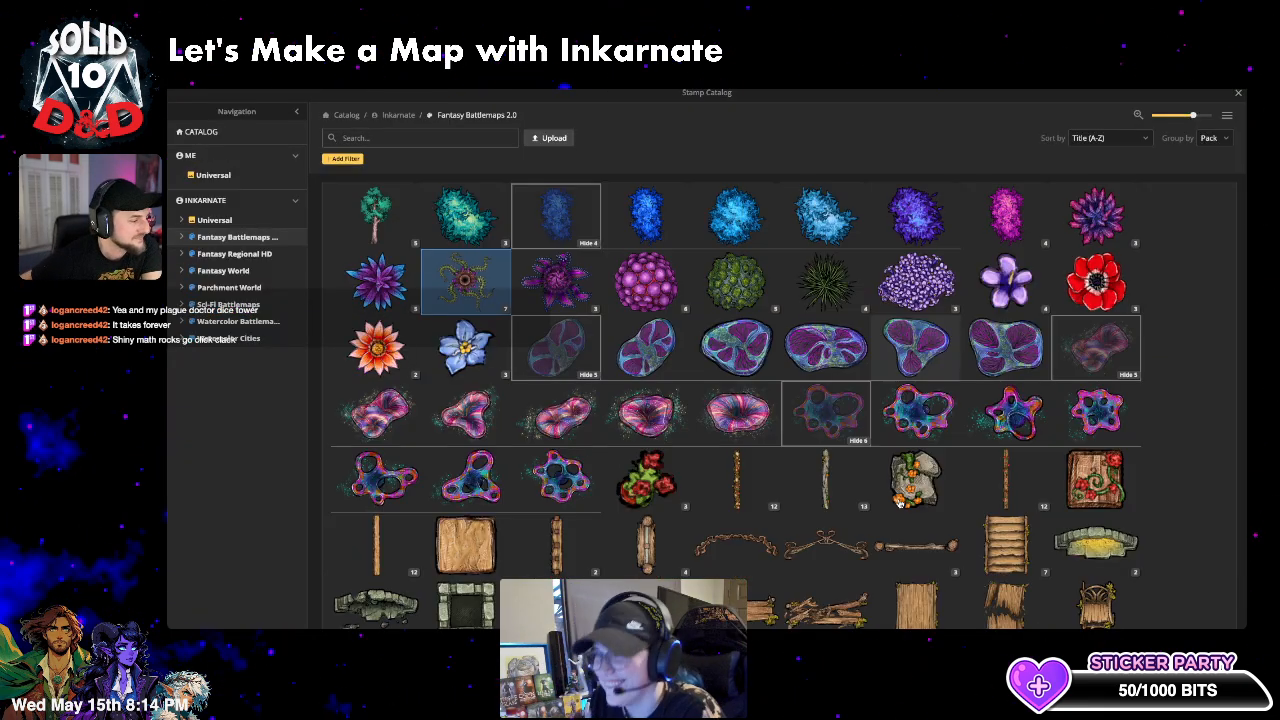
pyautogui.scroll(-1, 915, 530)
pyautogui.scroll(-3, 815, 487)
pyautogui.scroll(-3, 815, 487)
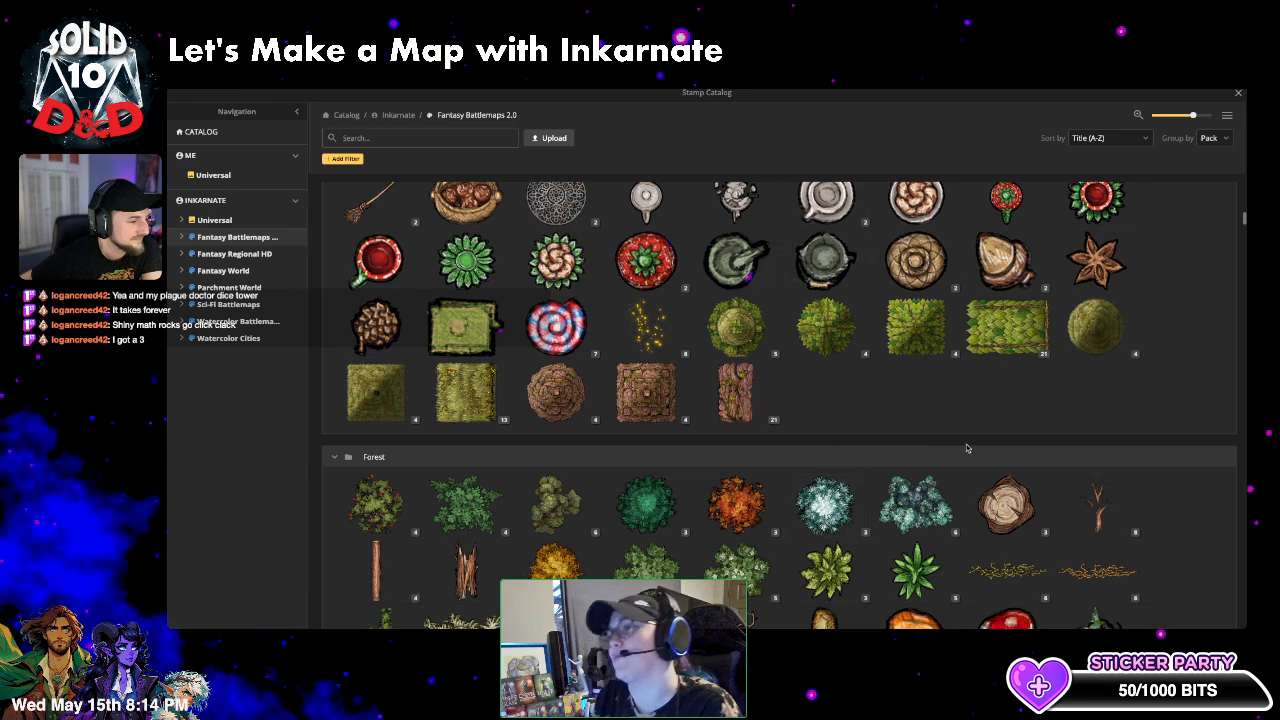
pyautogui.scroll(-3, 920, 450)
pyautogui.scroll(-3, 938, 432)
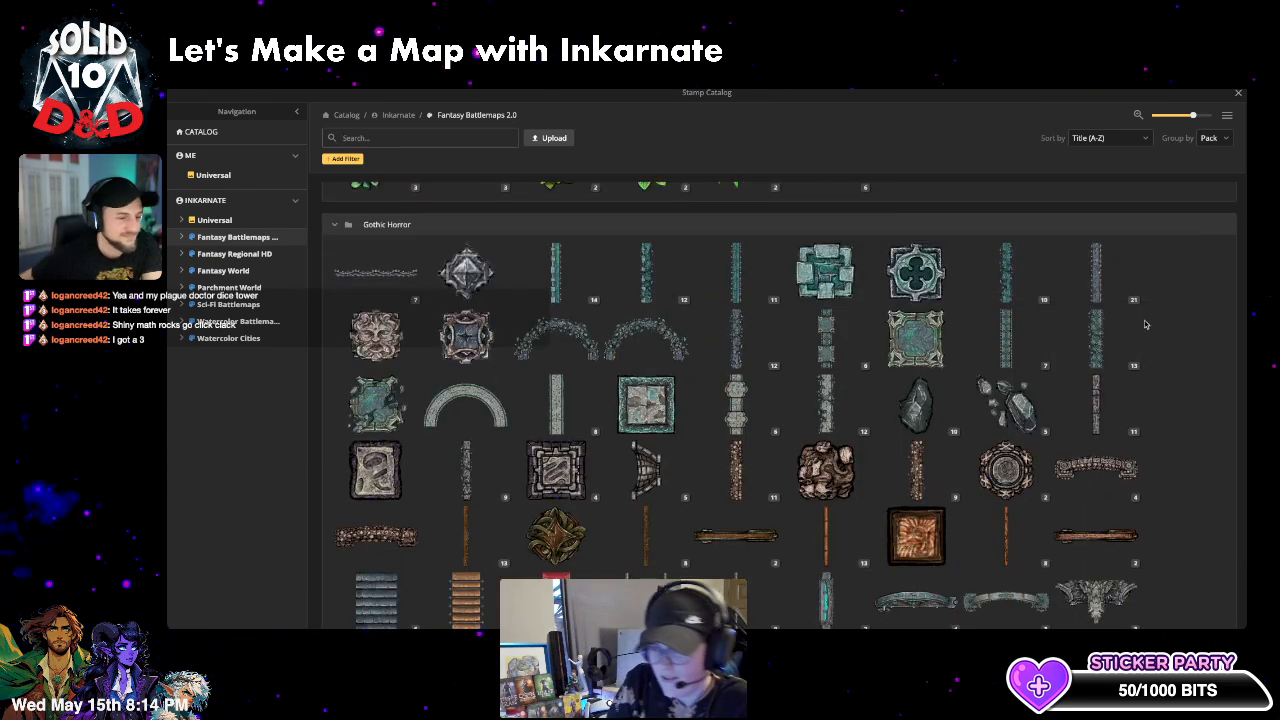
pyautogui.scroll(-1, 1146, 324)
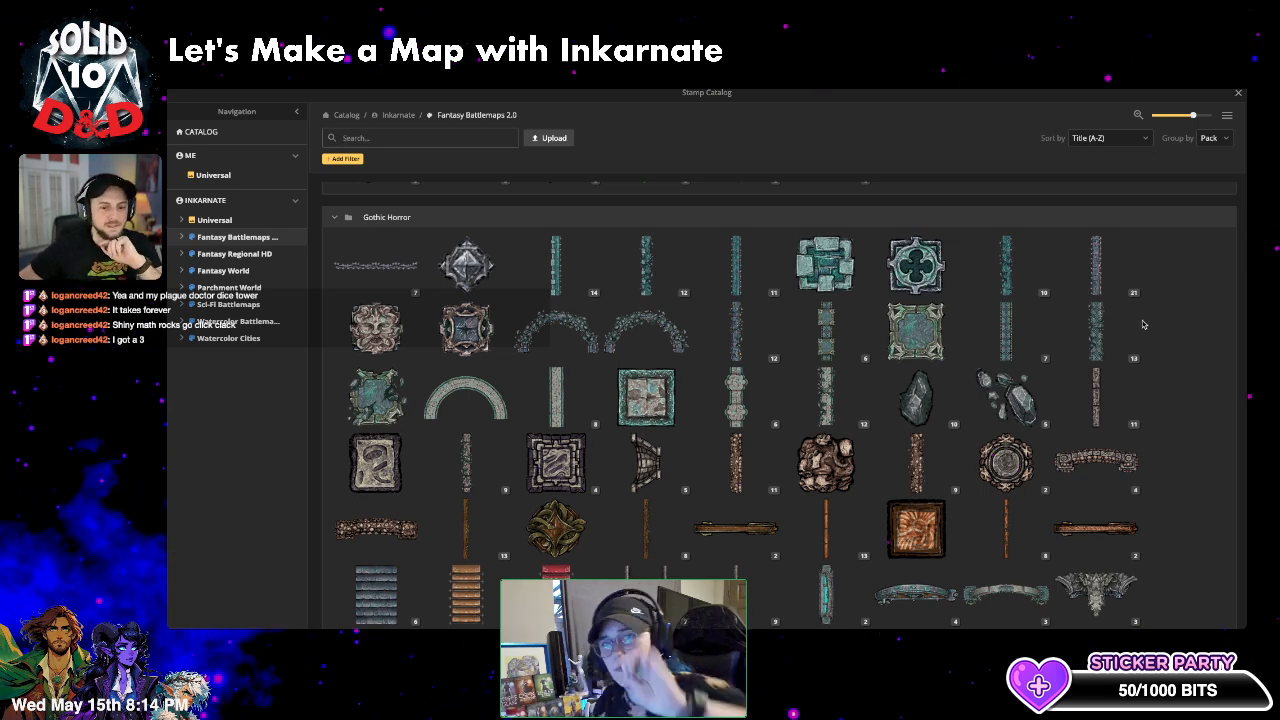
pyautogui.scroll(-10, 1144, 324)
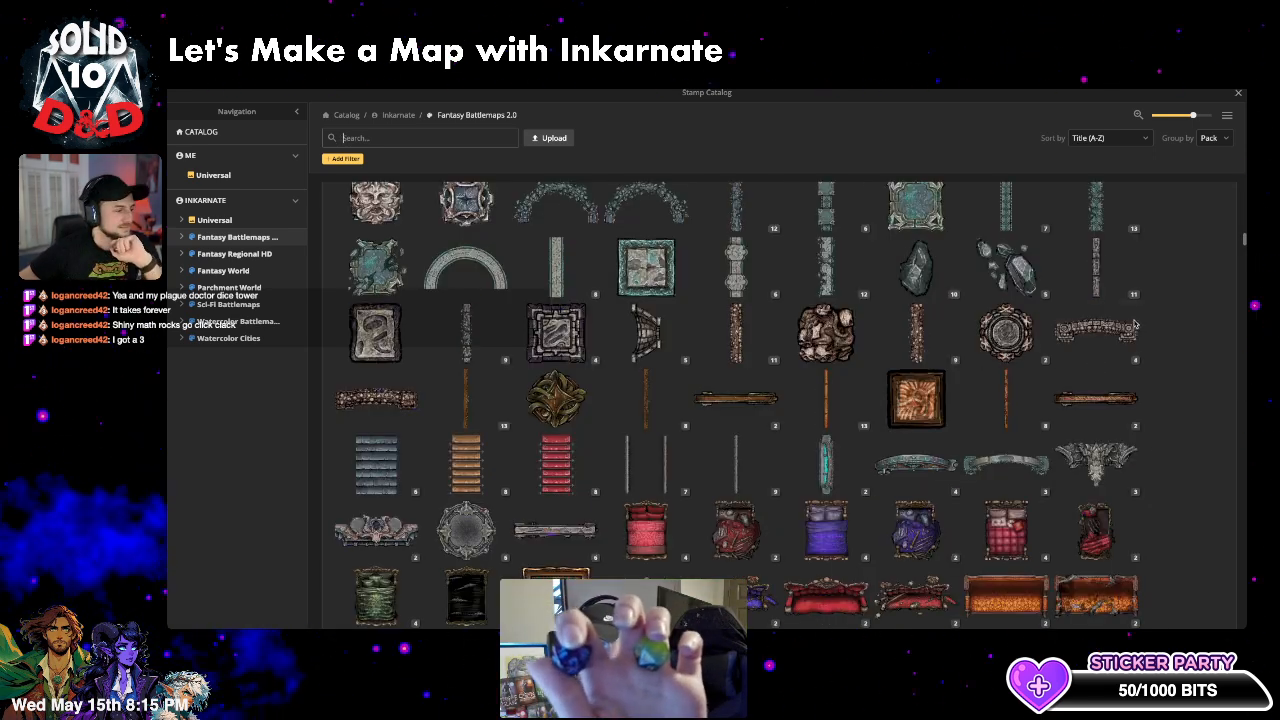
pyautogui.scroll(-5, 1119, 324)
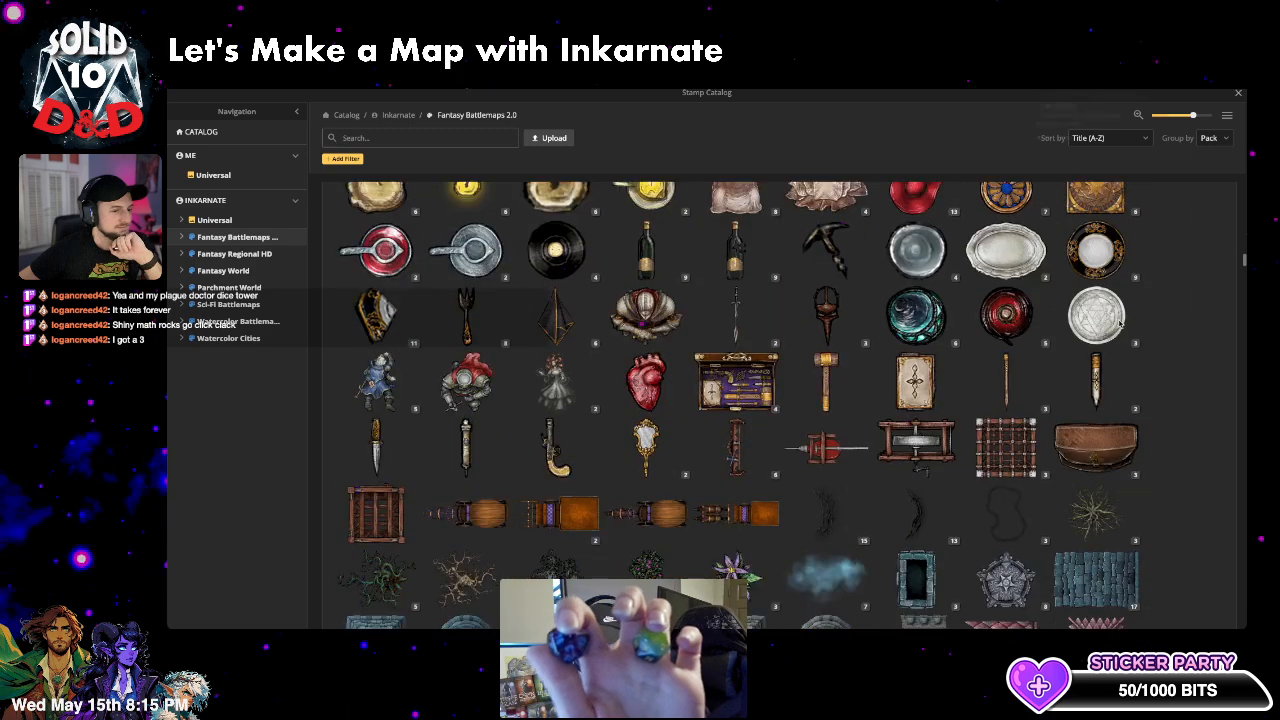
pyautogui.scroll(-5, 1106, 400)
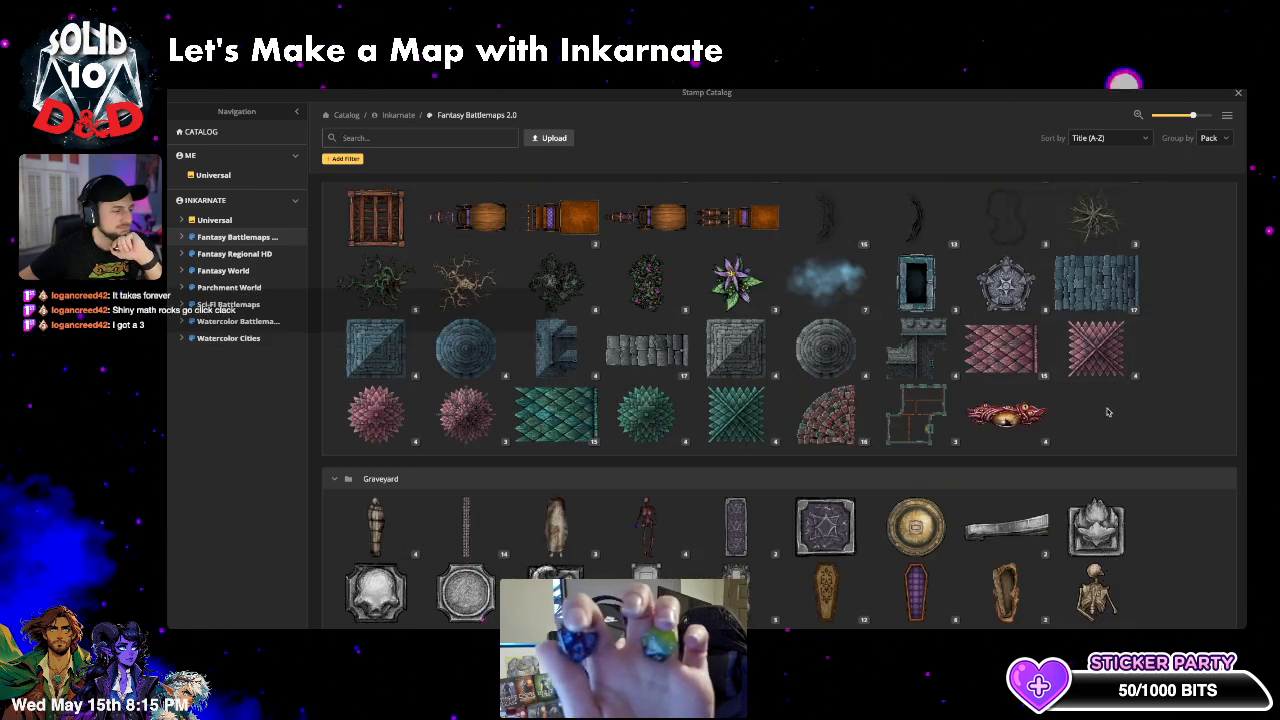
pyautogui.scroll(-2, 1106, 409)
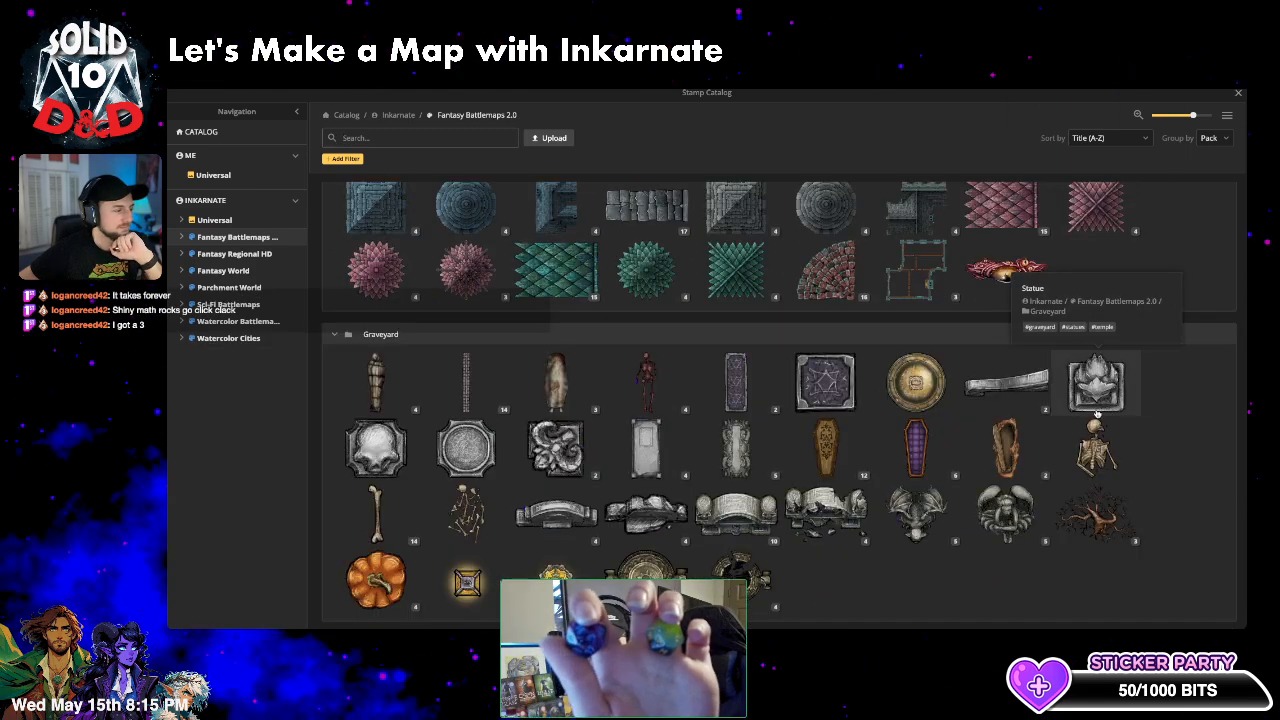
pyautogui.scroll(-2, 1018, 421)
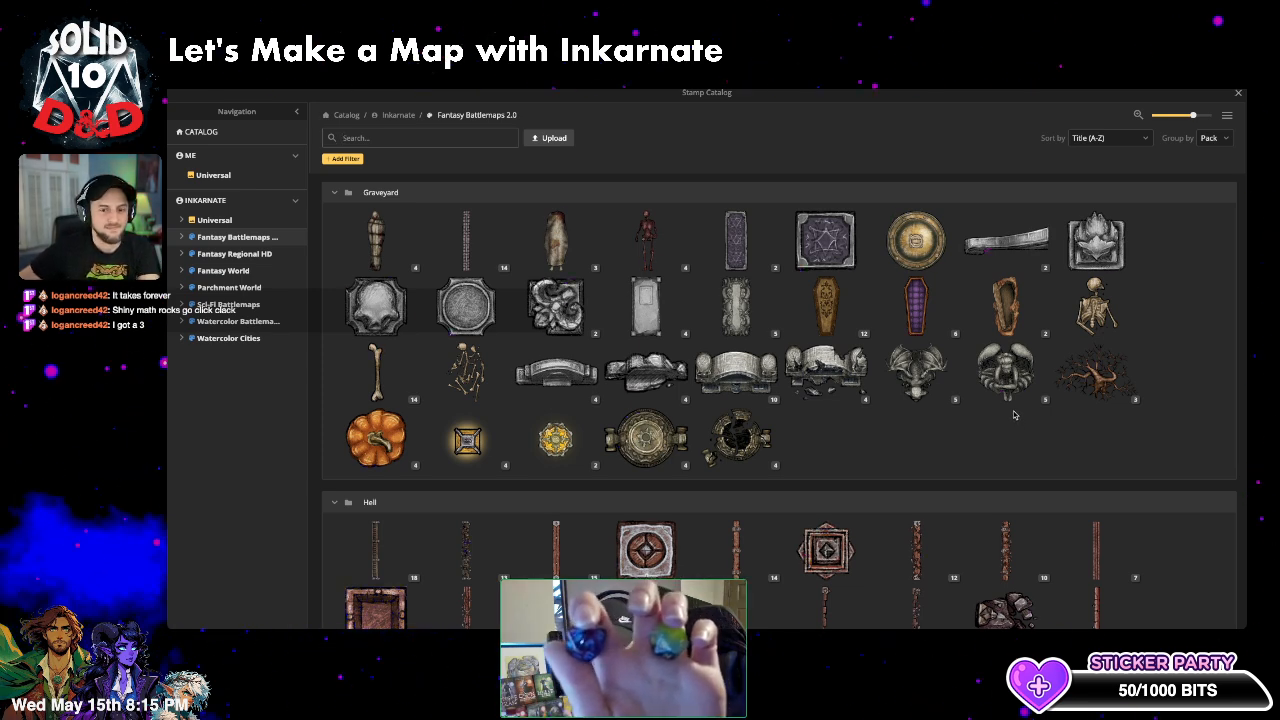
pyautogui.scroll(-3, 1014, 414)
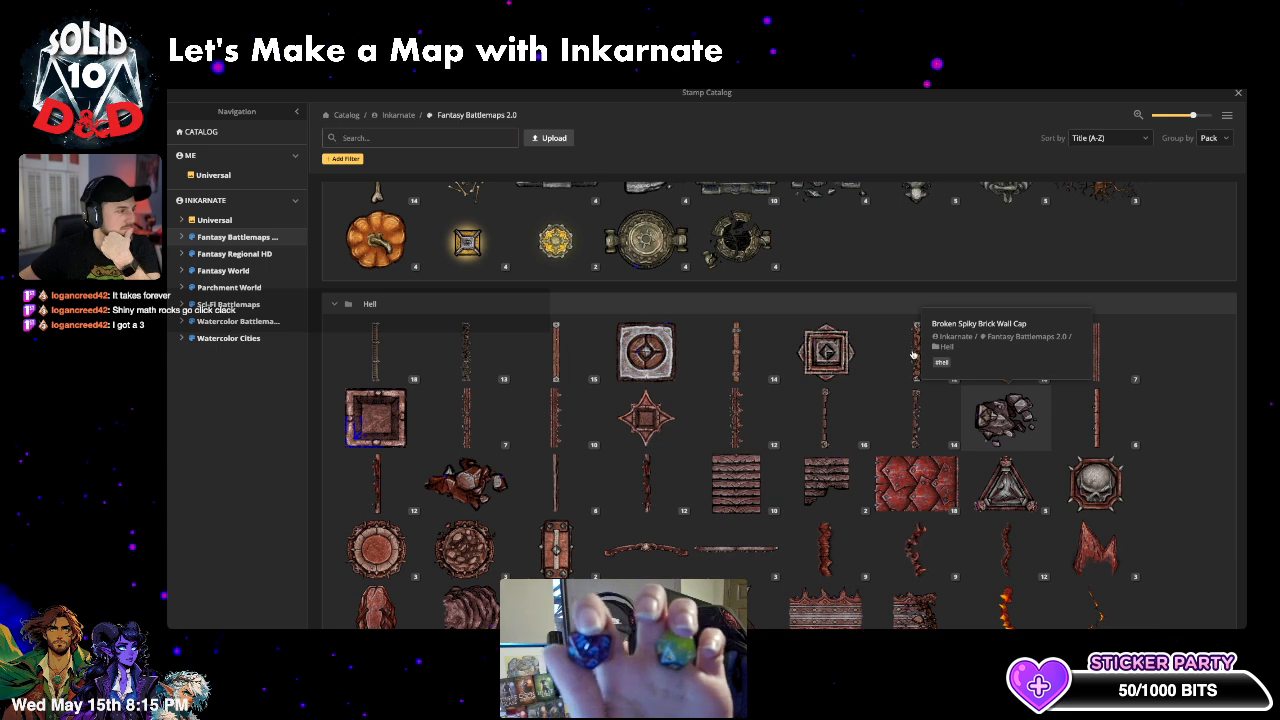
# - Search the catalog for 'bodies' and preview the variants of the two body stamps
pyautogui.click(403, 130)
pyautogui.write('bo')
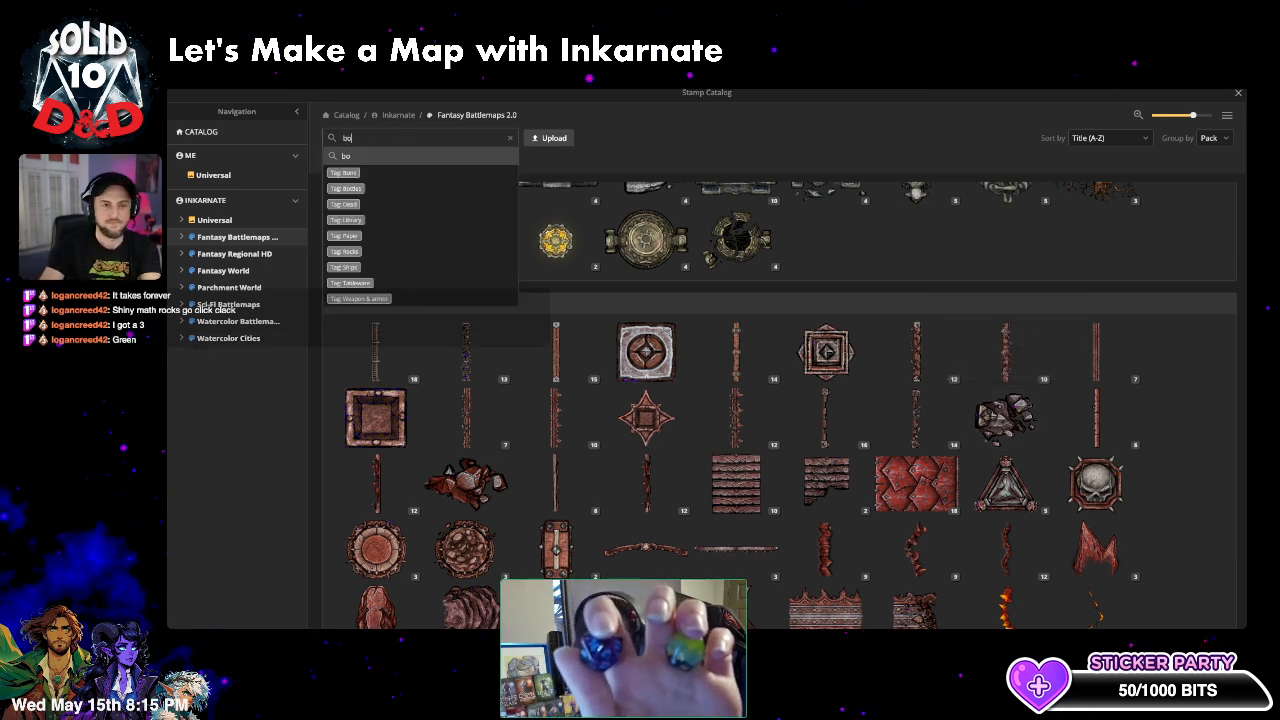
pyautogui.write('dies')
pyautogui.press('Return')
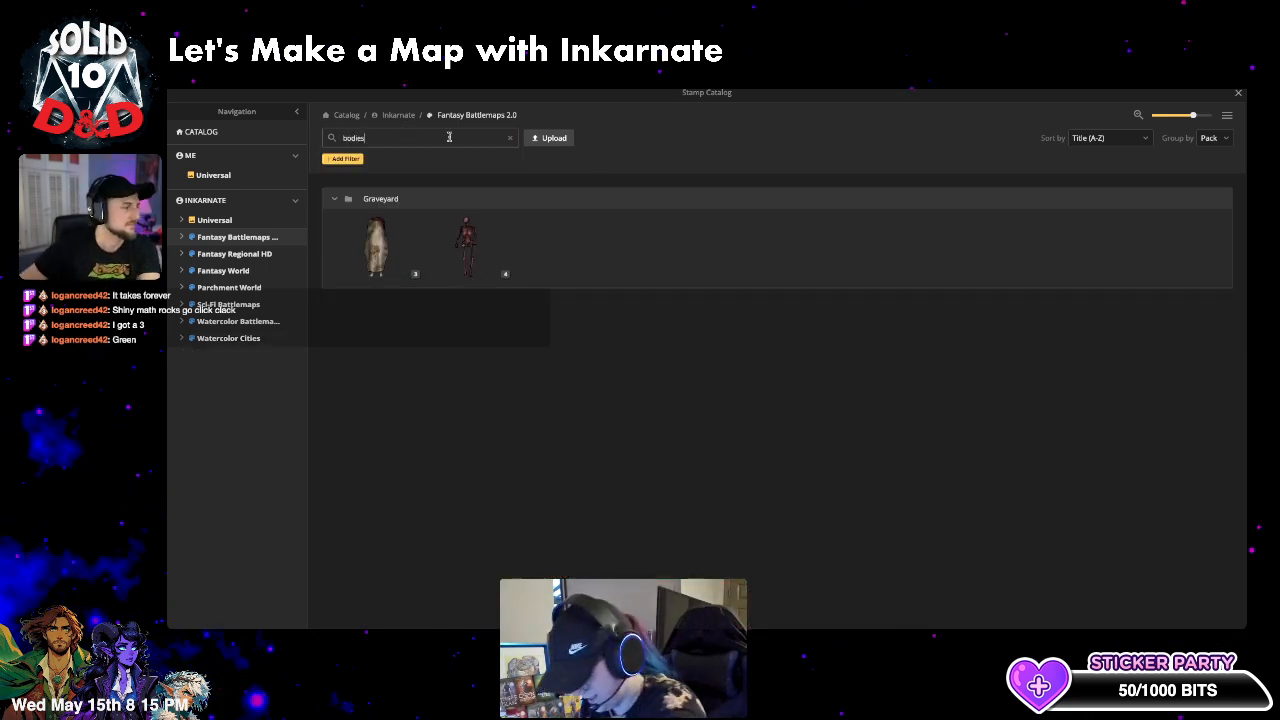
pyautogui.click(411, 276)
pyautogui.click(411, 276)
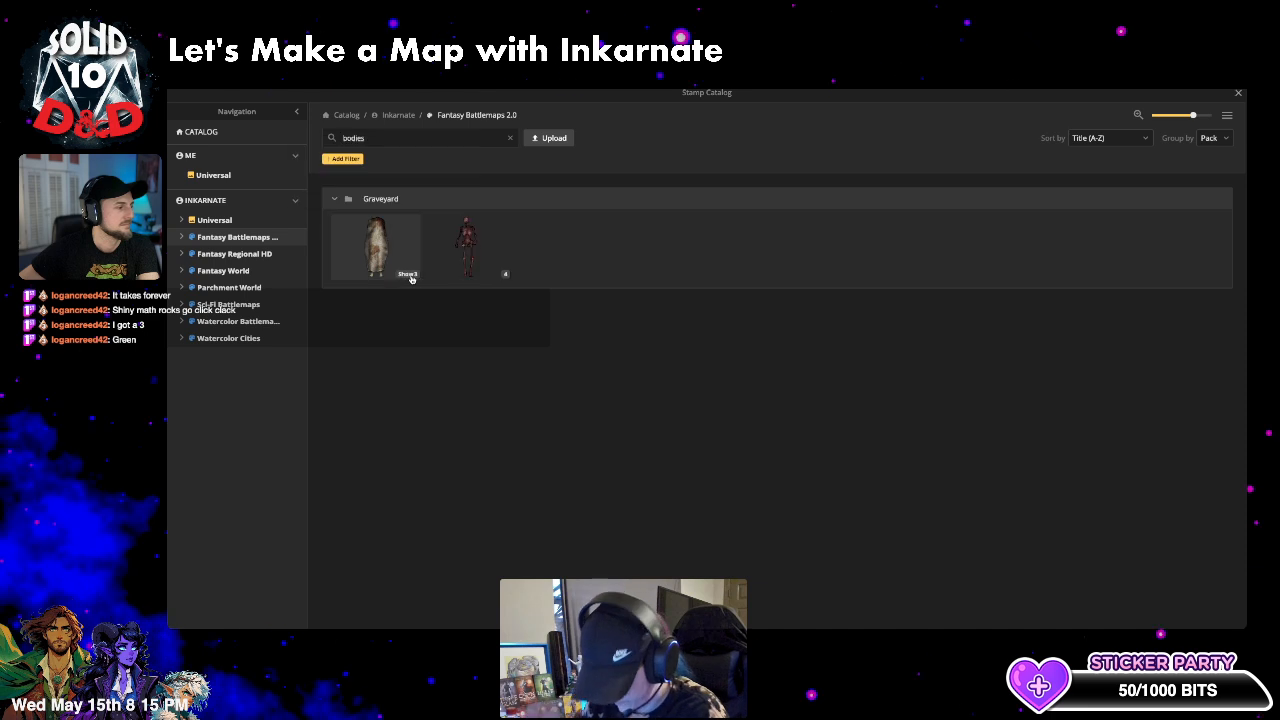
pyautogui.click(507, 276)
pyautogui.click(507, 276)
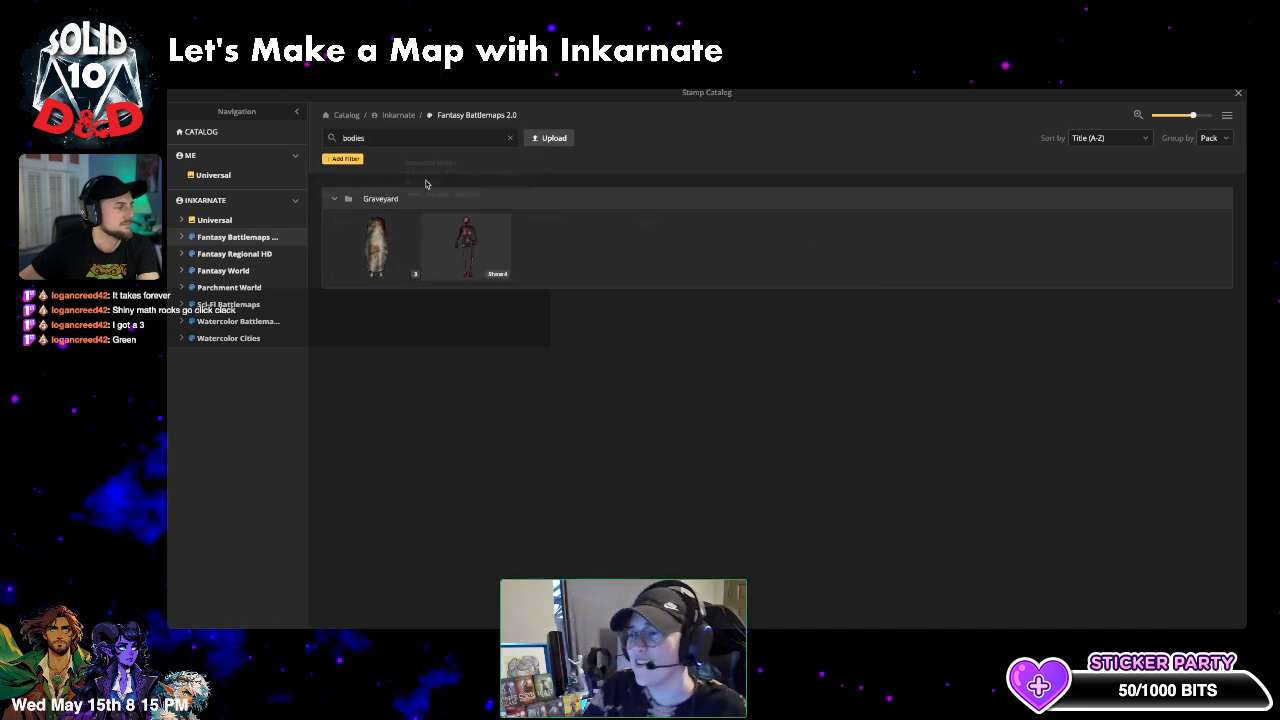
# - Search 'corpses', expand the Snow and Ice group, and choose the Frozen Corpse stamp
pyautogui.click(376, 137)
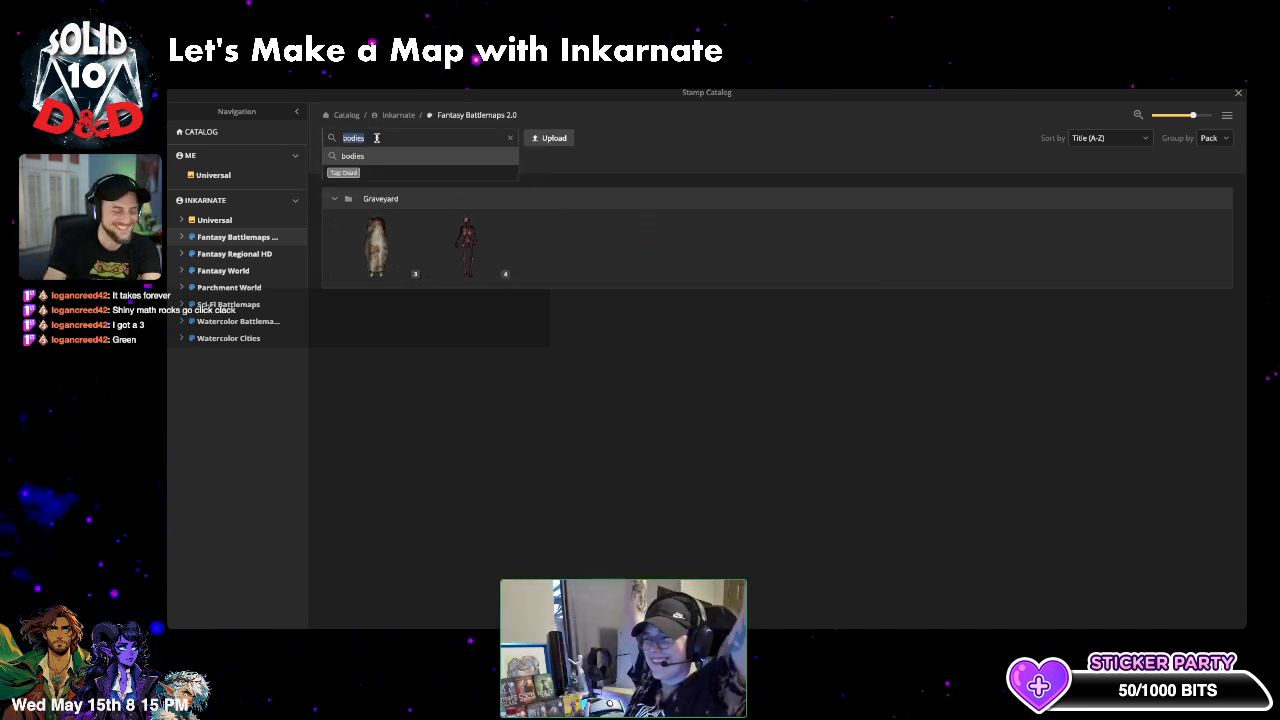
pyautogui.write('co')
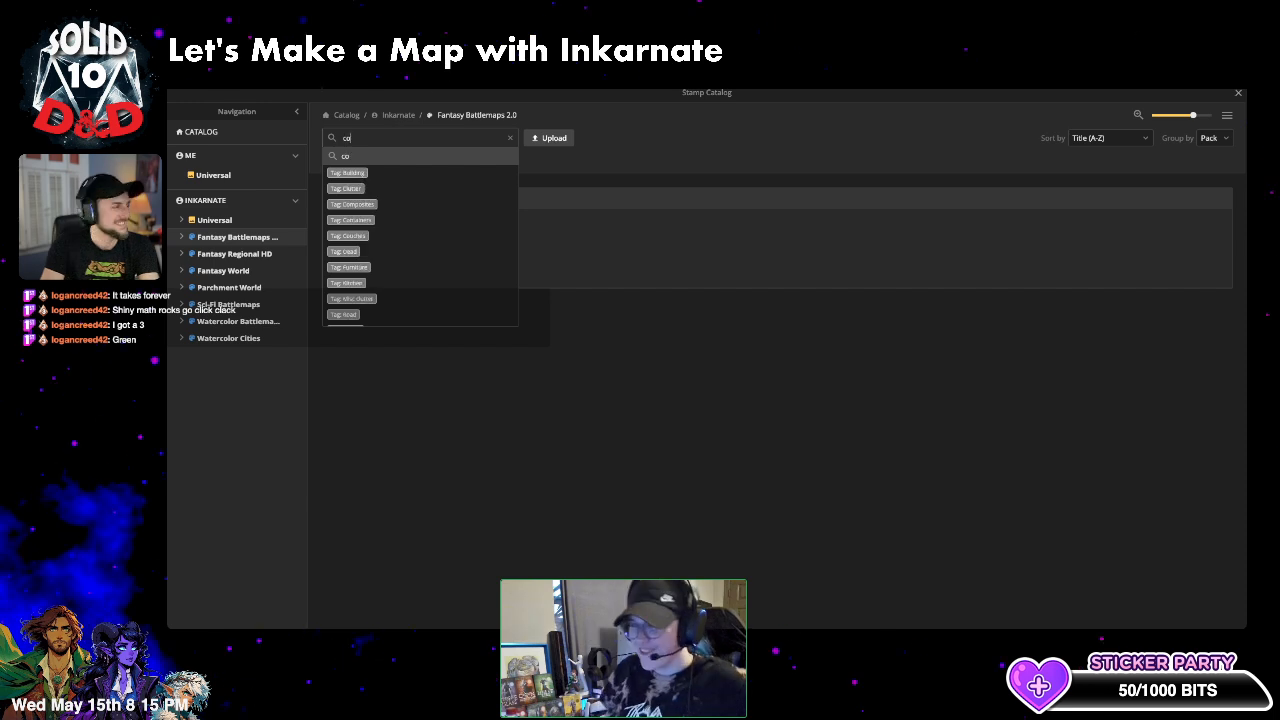
pyautogui.write('rpses')
pyautogui.press('Return')
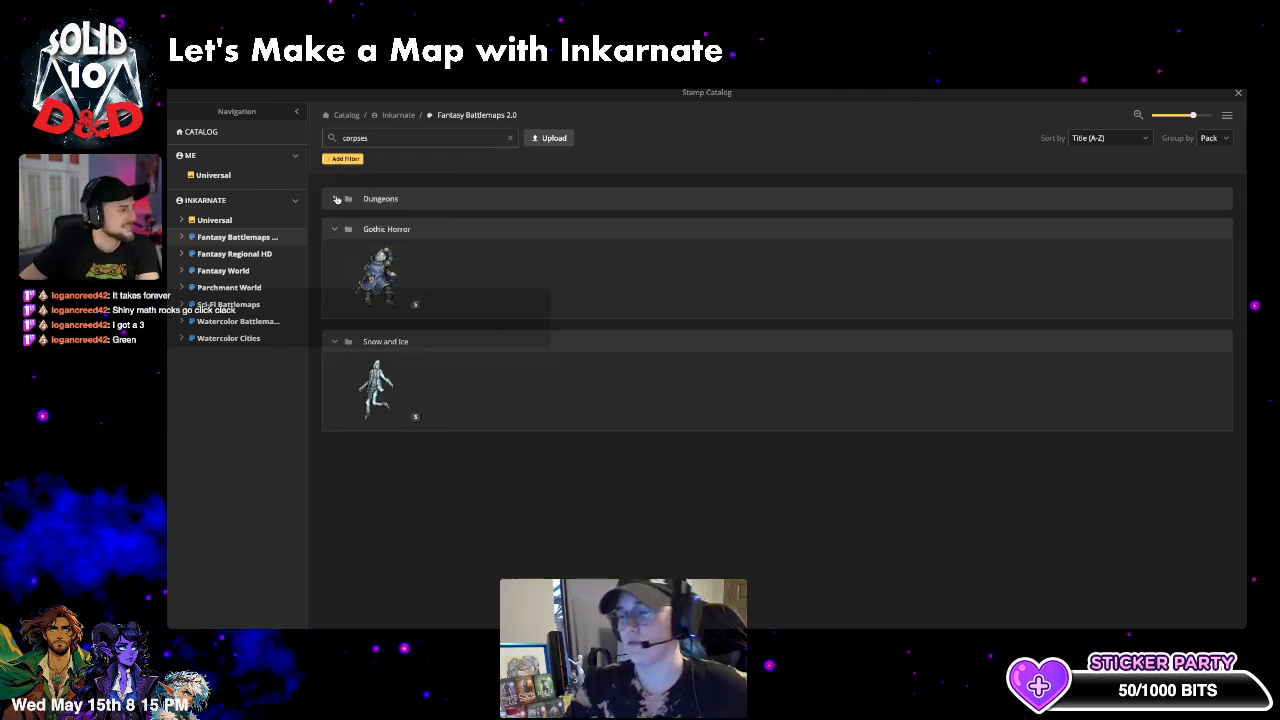
pyautogui.click(409, 274)
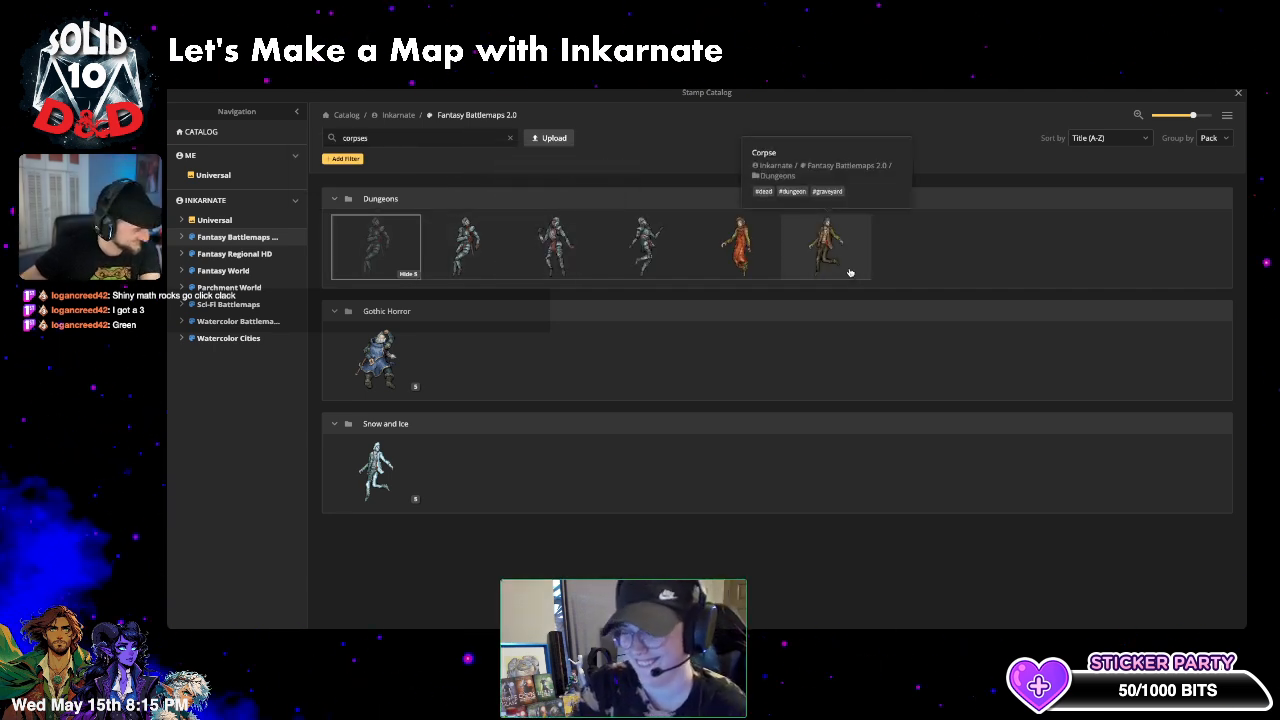
pyautogui.click(410, 498)
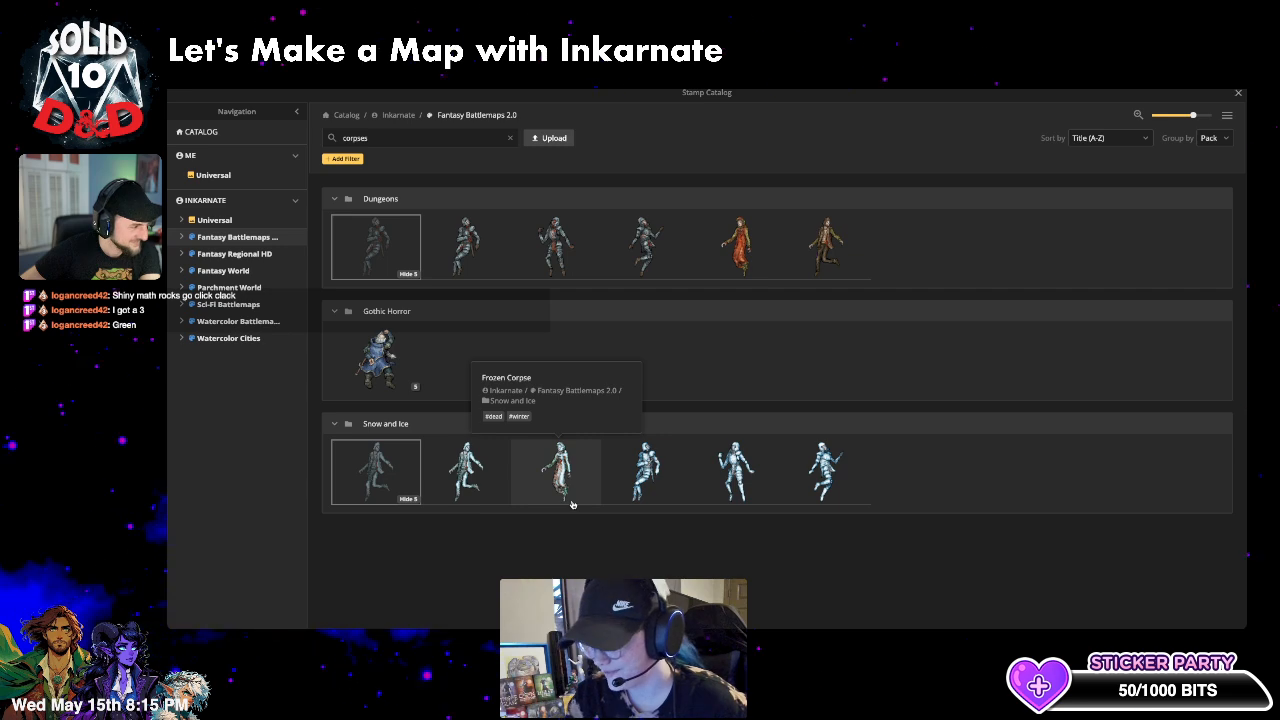
pyautogui.click(560, 470)
pyautogui.scroll(-3, 270, 354)
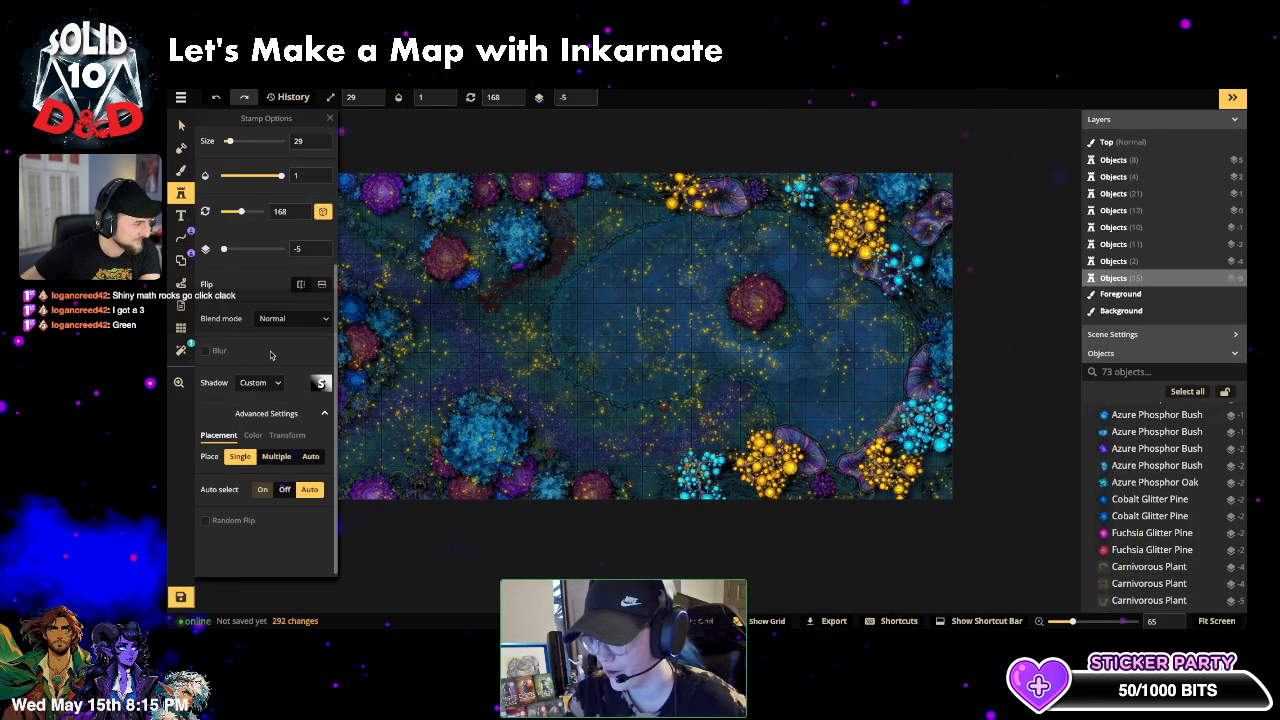
# - Set the corpse stamp to Luminosity blend, size 40 and opacity 0.16
pyautogui.click(292, 318)
pyautogui.scroll(-5, 266, 460)
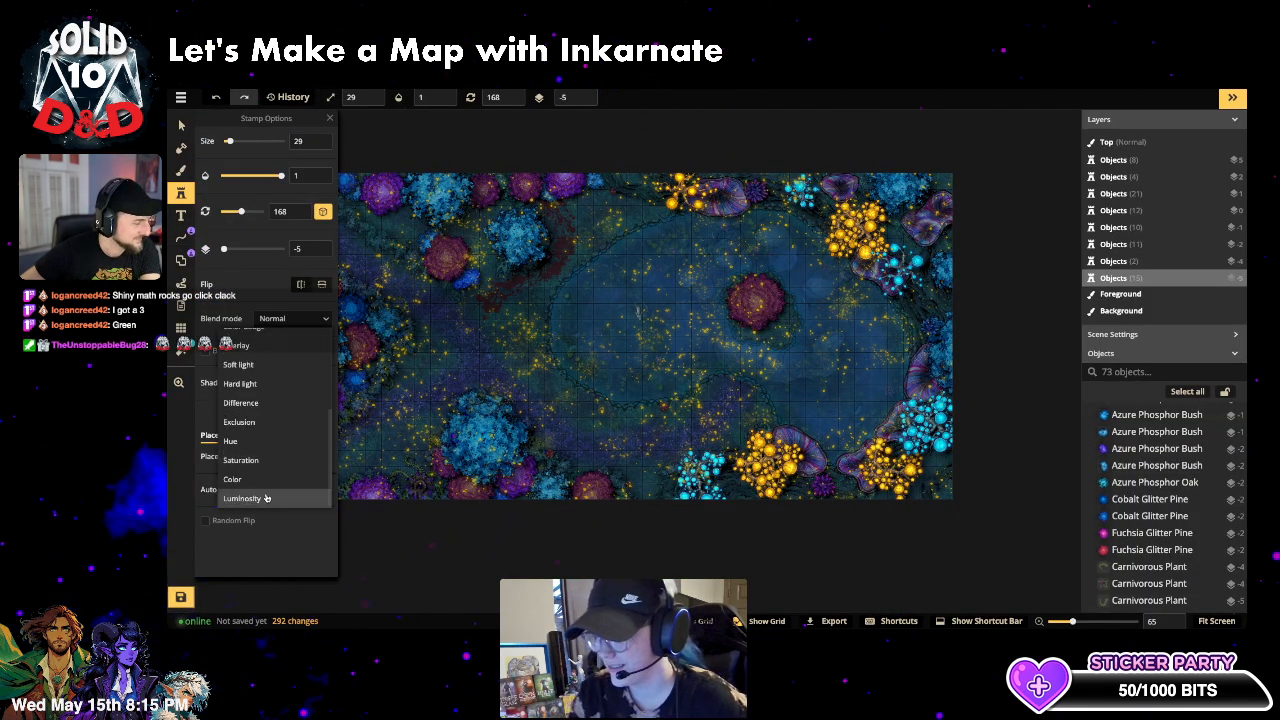
pyautogui.click(243, 498)
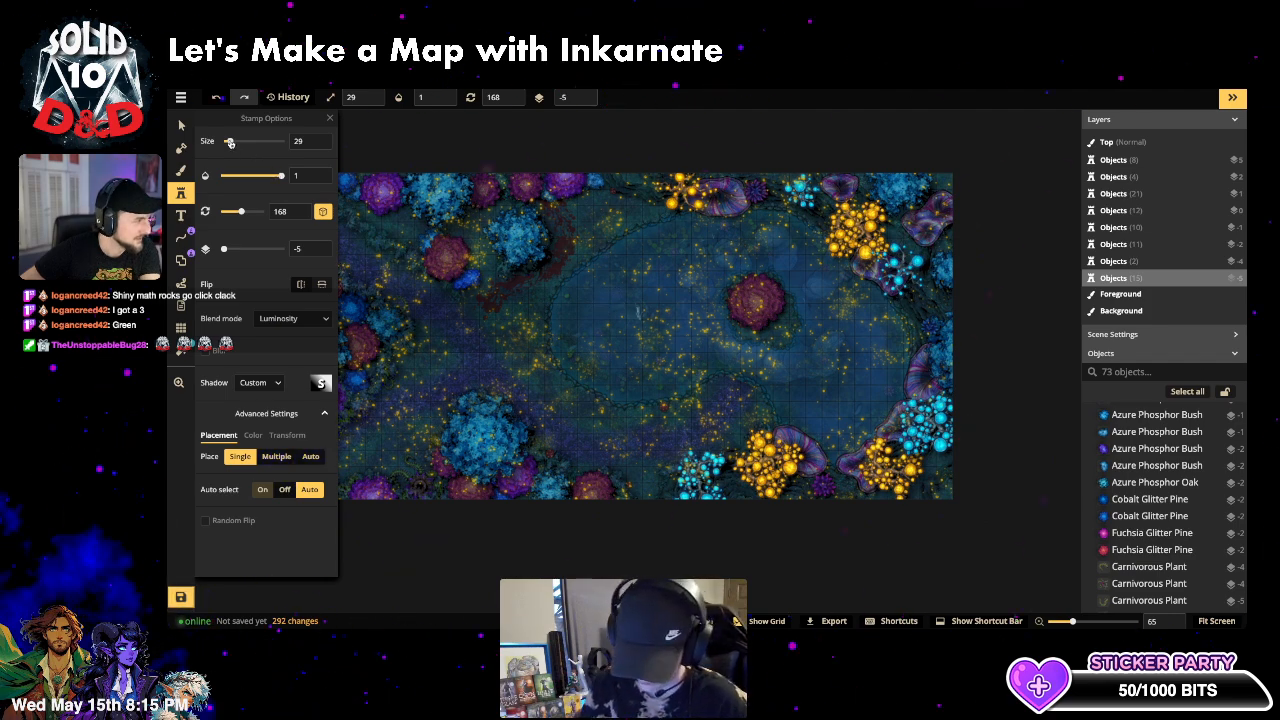
pyautogui.click(297, 142)
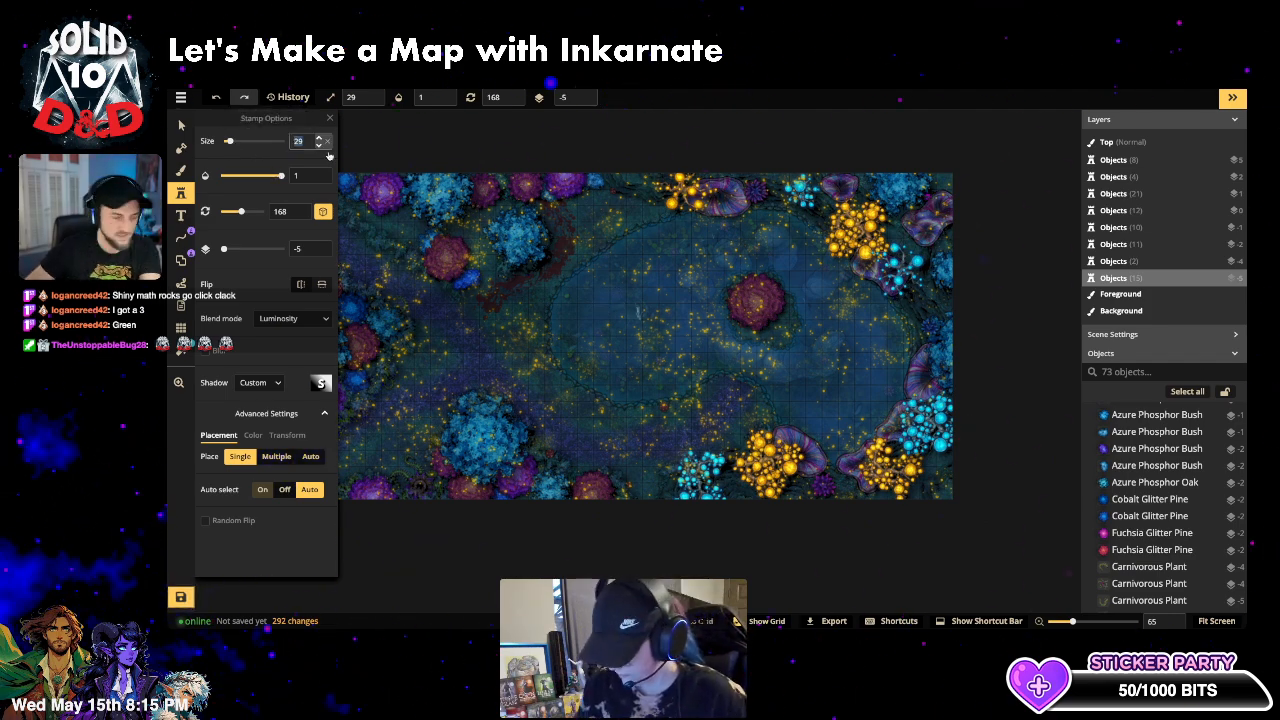
pyautogui.write('40')
pyautogui.scroll(3, 650, 308)
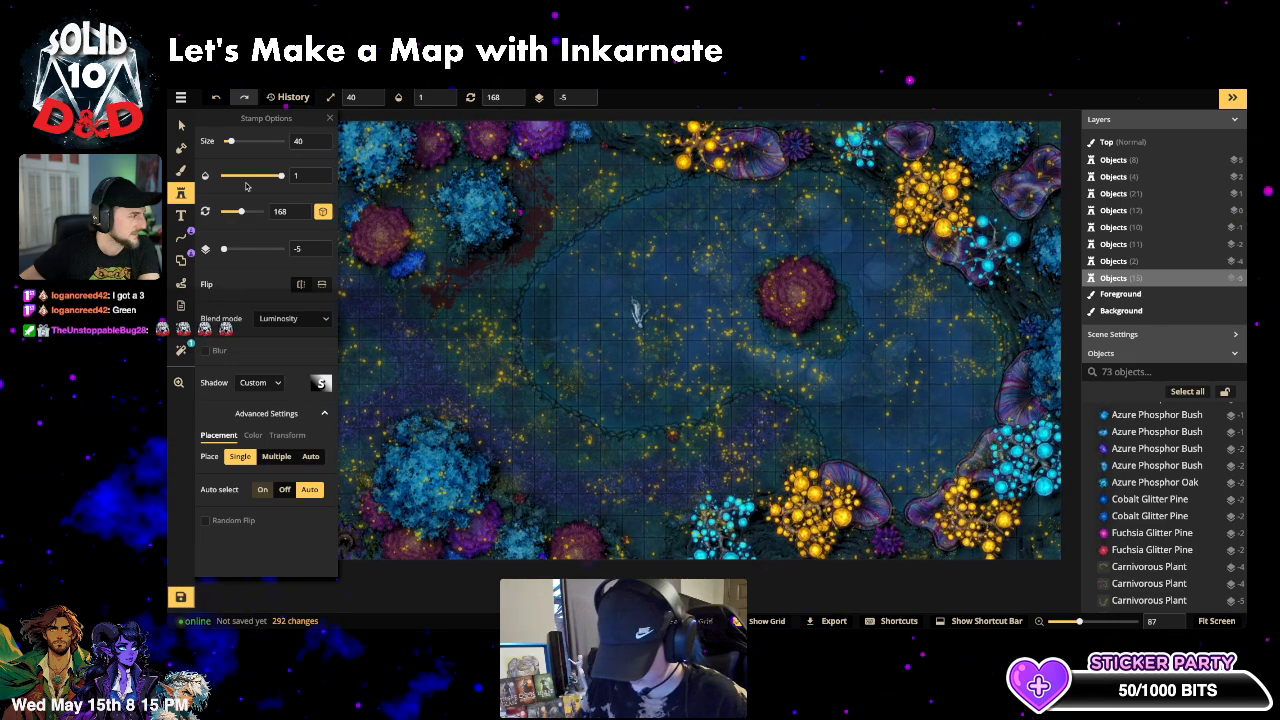
pyautogui.moveTo(248, 177); pyautogui.dragTo(238, 179)
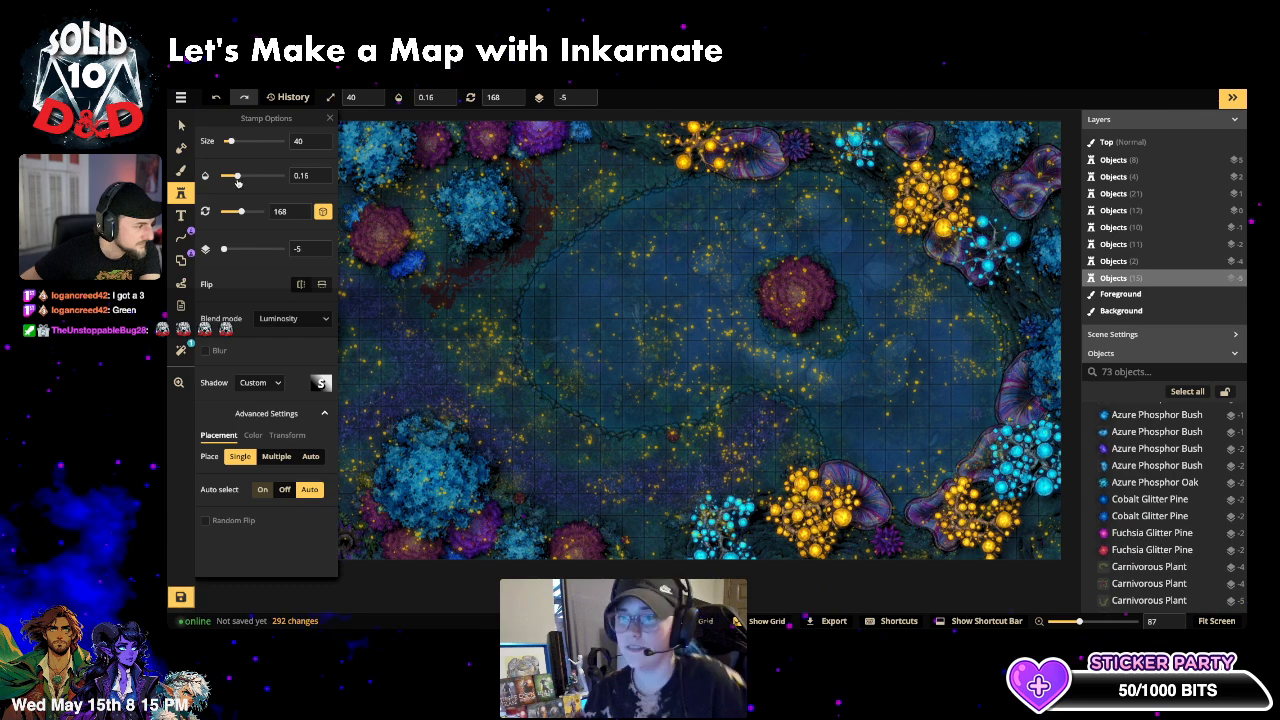
# - Stamp two faint frozen corpses in the lower right of the lake
pyautogui.scroll(3, 726, 353)
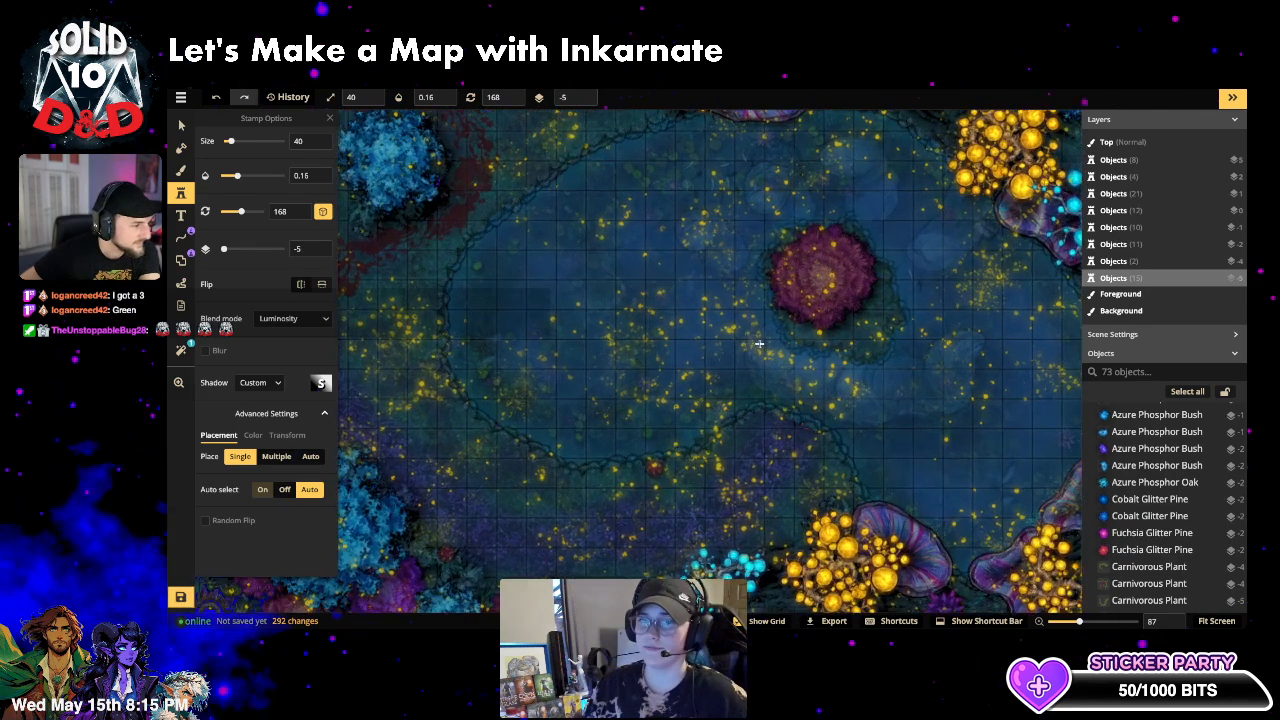
pyautogui.moveTo(973, 494); pyautogui.dragTo(683, 412)
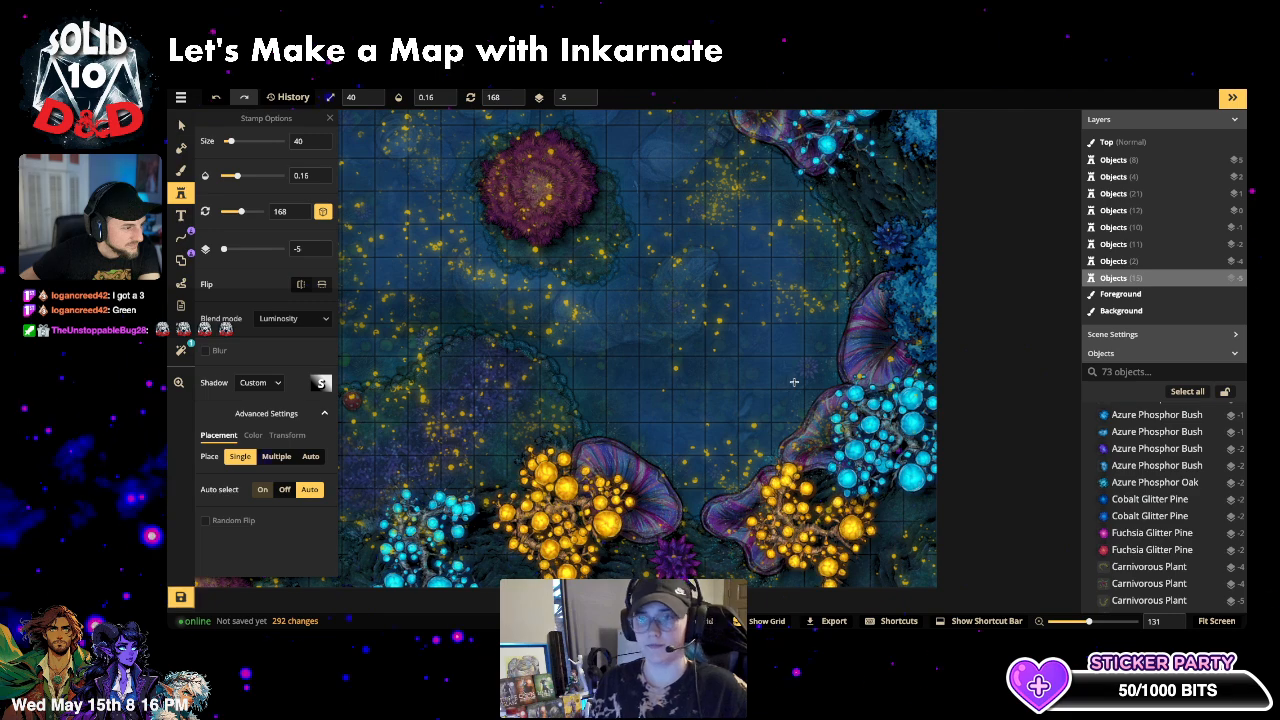
pyautogui.click(795, 381)
pyautogui.press('Escape')
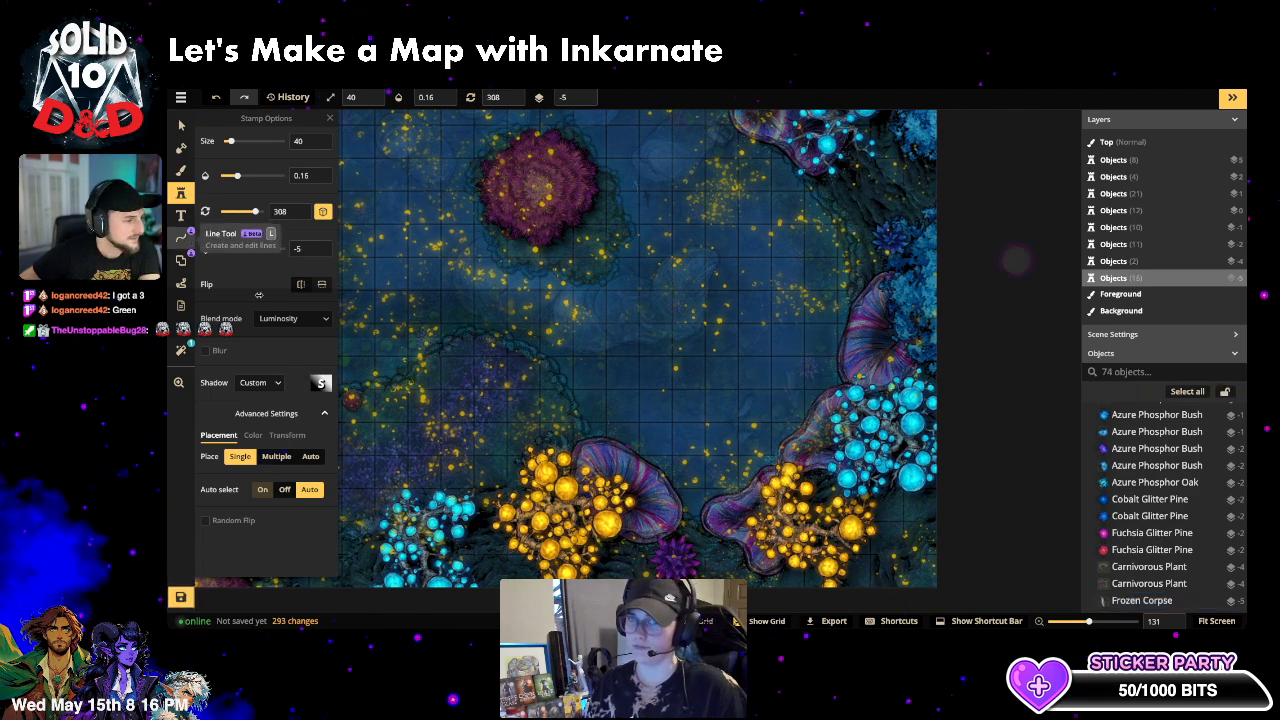
pyautogui.click(687, 480)
# - Deselect the corpse, briefly visit the Tabletop Audio tab, and pan to show the whole lake
pyautogui.press('Escape')
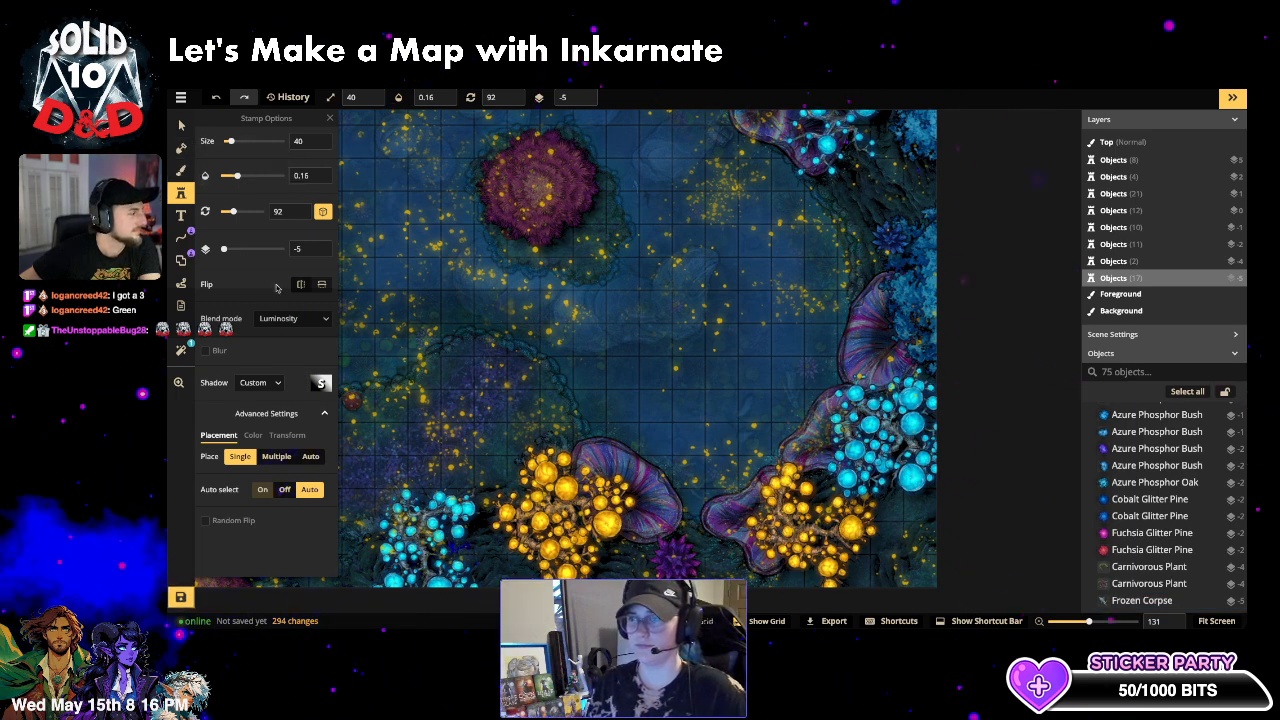
pyautogui.scroll(2, 255, 230)
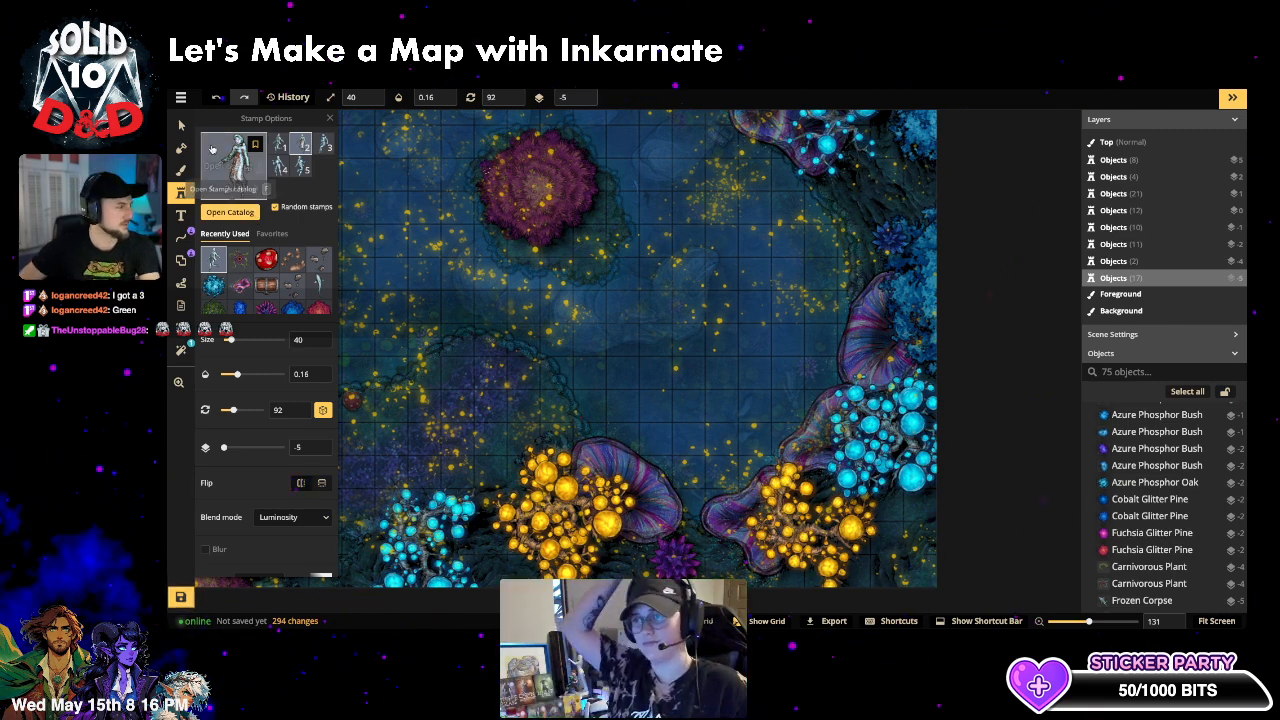
pyautogui.hotkey('ctrl', 'Tab')
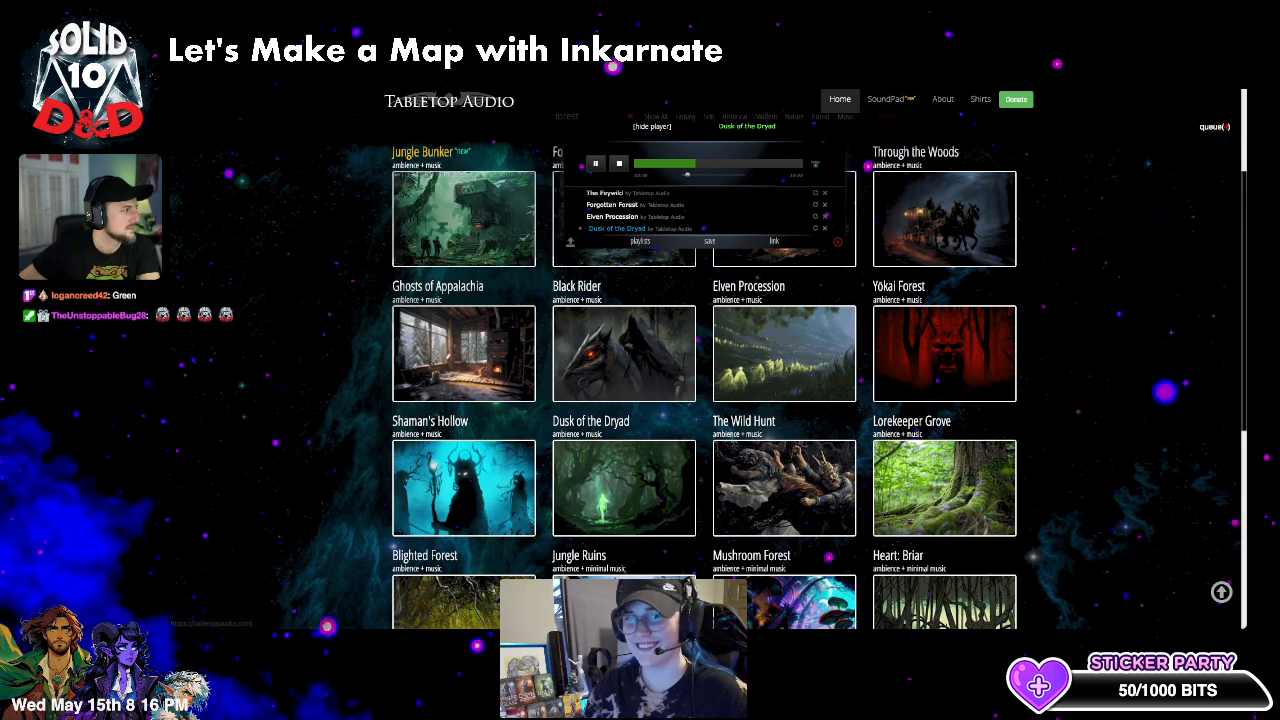
pyautogui.hotkey('ctrl', 'Tab')
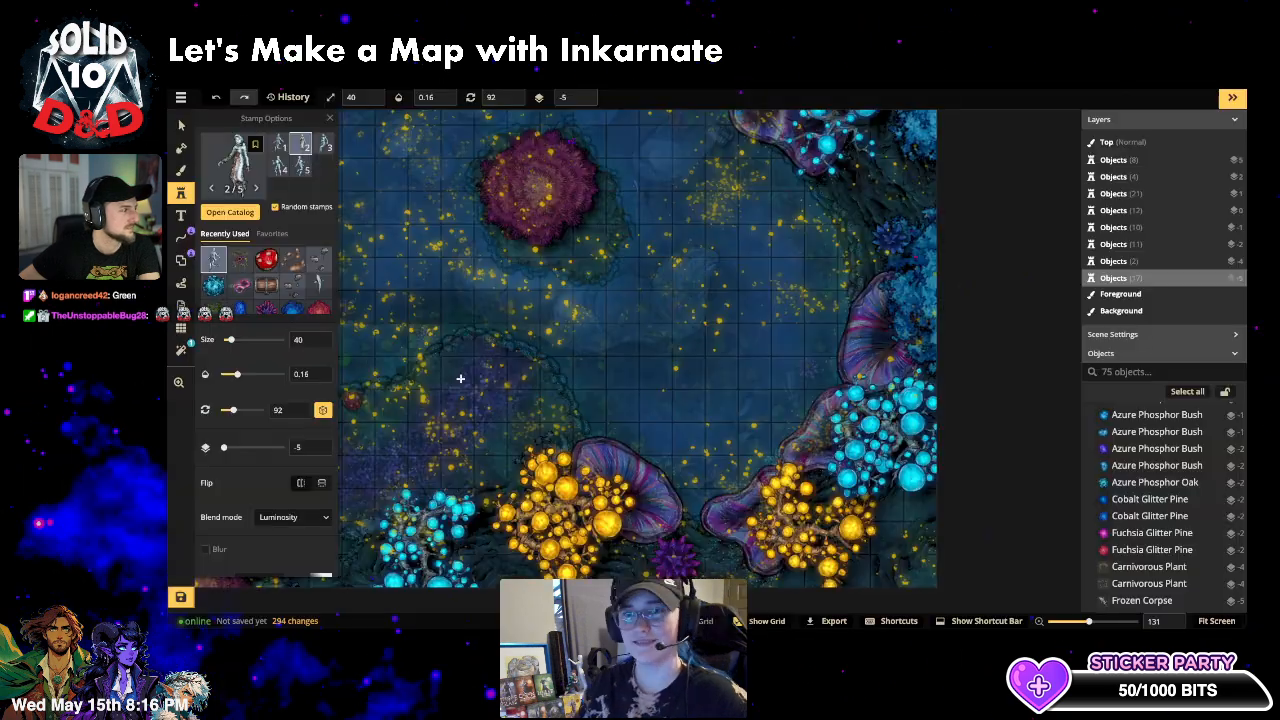
pyautogui.scroll(-3, 662, 436)
pyautogui.press('space')
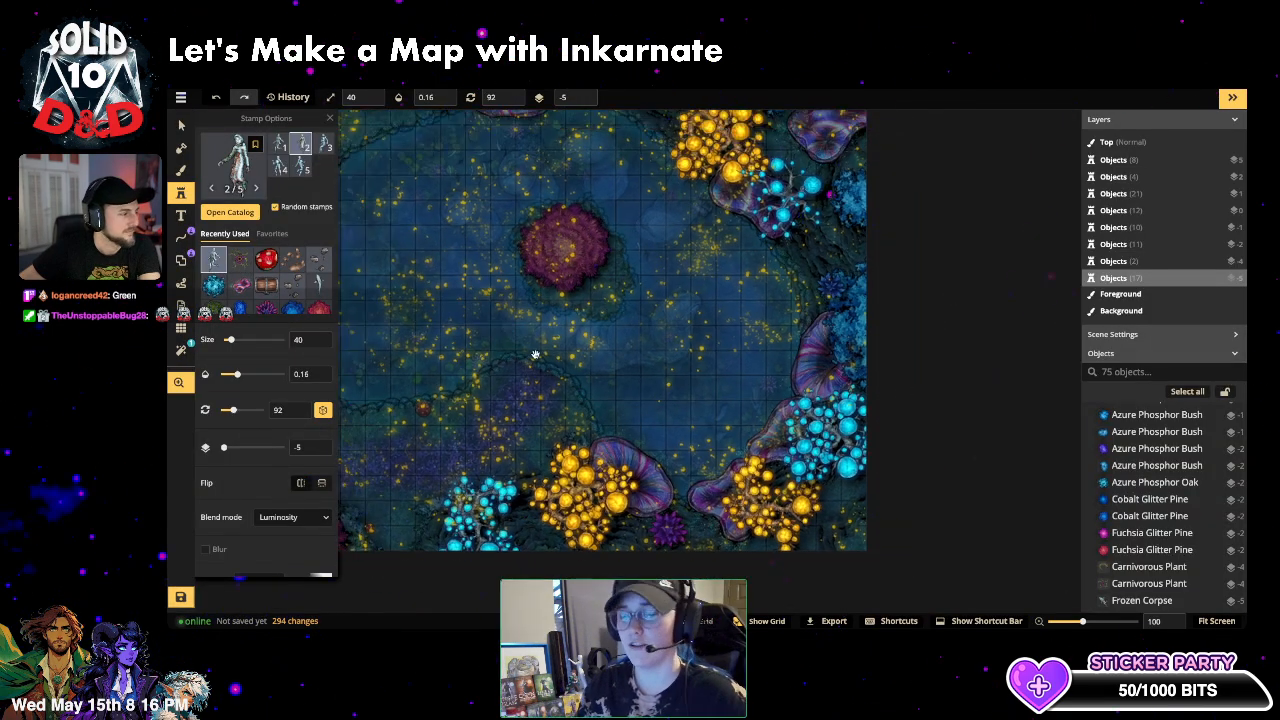
pyautogui.moveTo(531, 353); pyautogui.dragTo(735, 403)
pyautogui.scroll(-3, 657, 384)
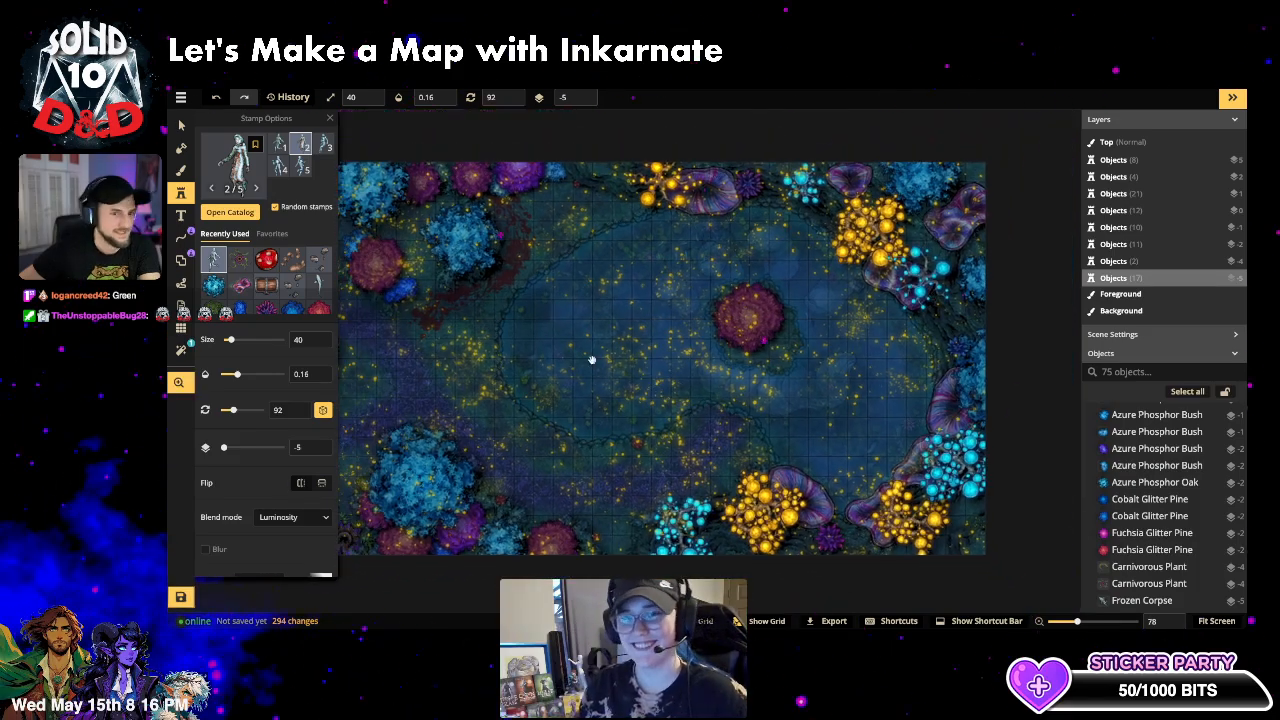
pyautogui.moveTo(592, 359); pyautogui.dragTo(675, 363)
pyautogui.scroll(-1, 650, 395)
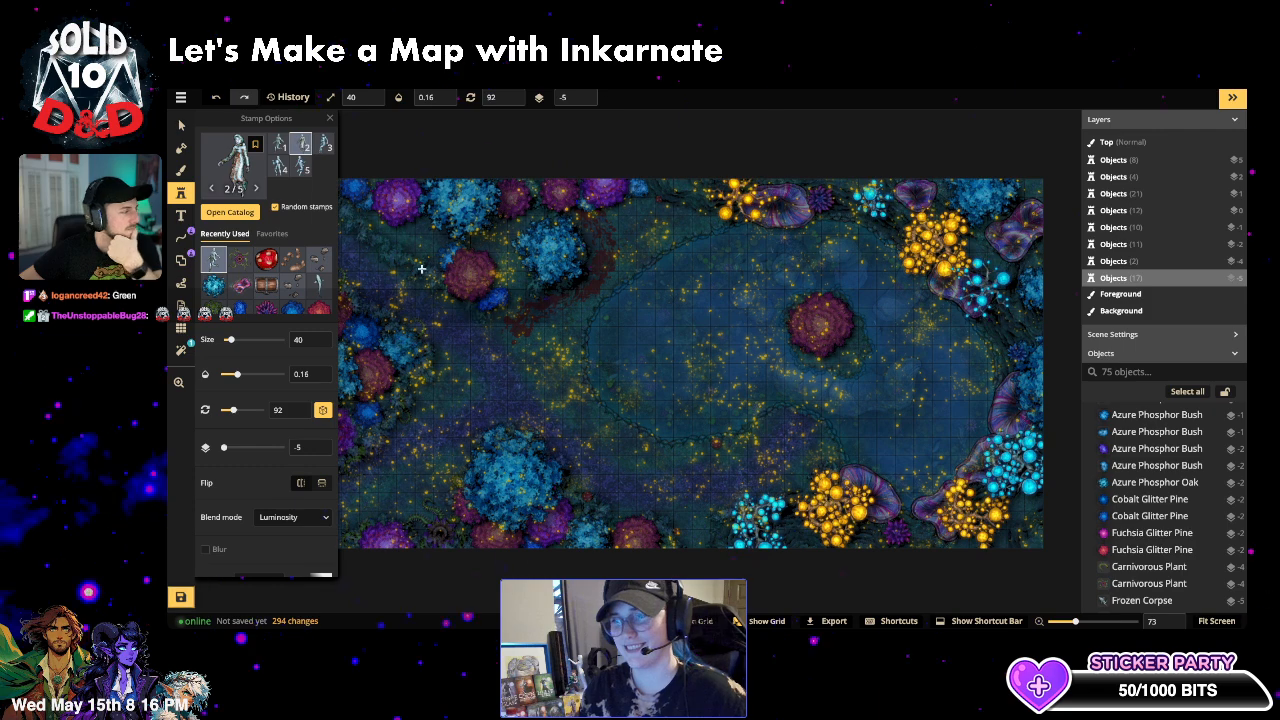
# - Reopen the stamp catalog and clear the 'corpses' search to list every group
pyautogui.click(236, 160)
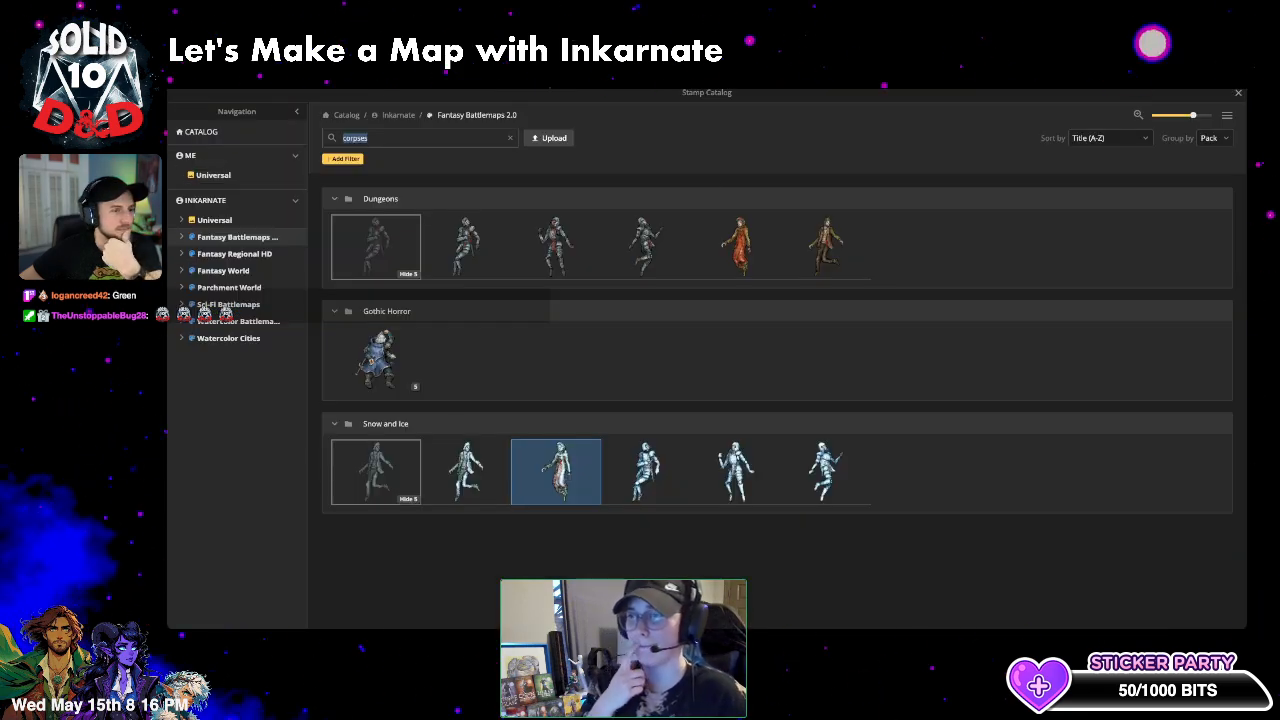
pyautogui.click(1239, 95)
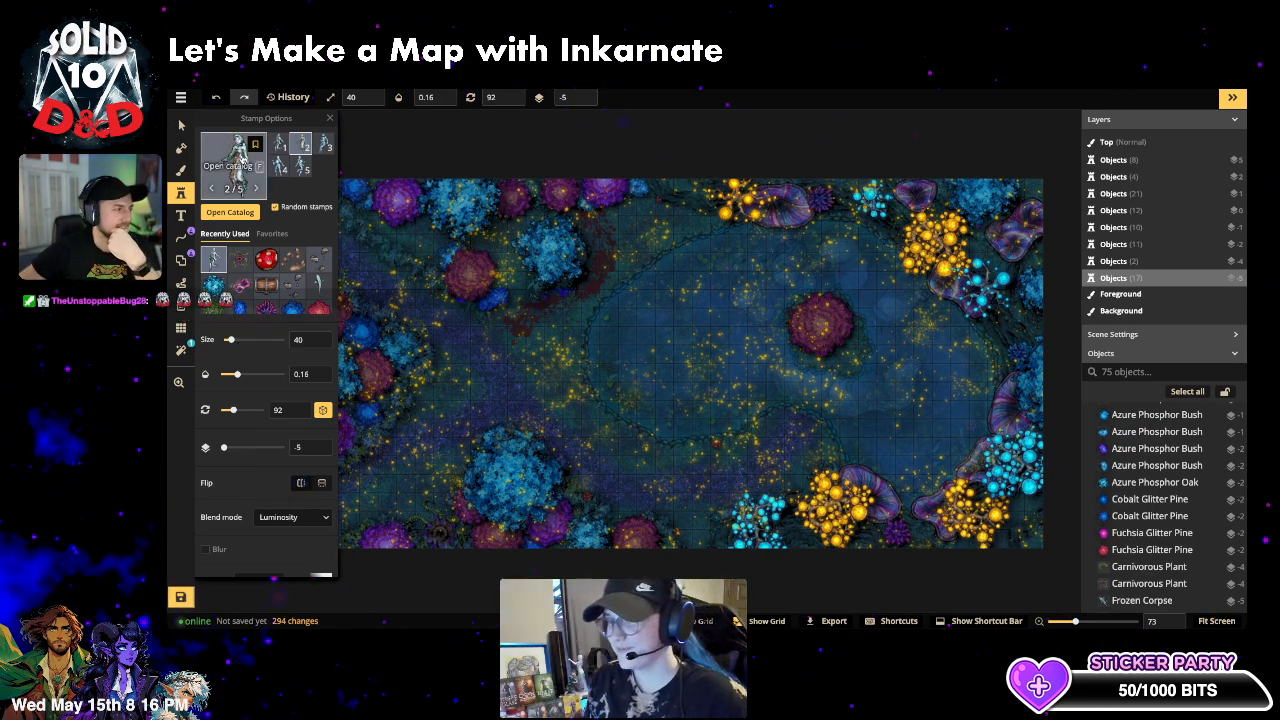
pyautogui.click(241, 159)
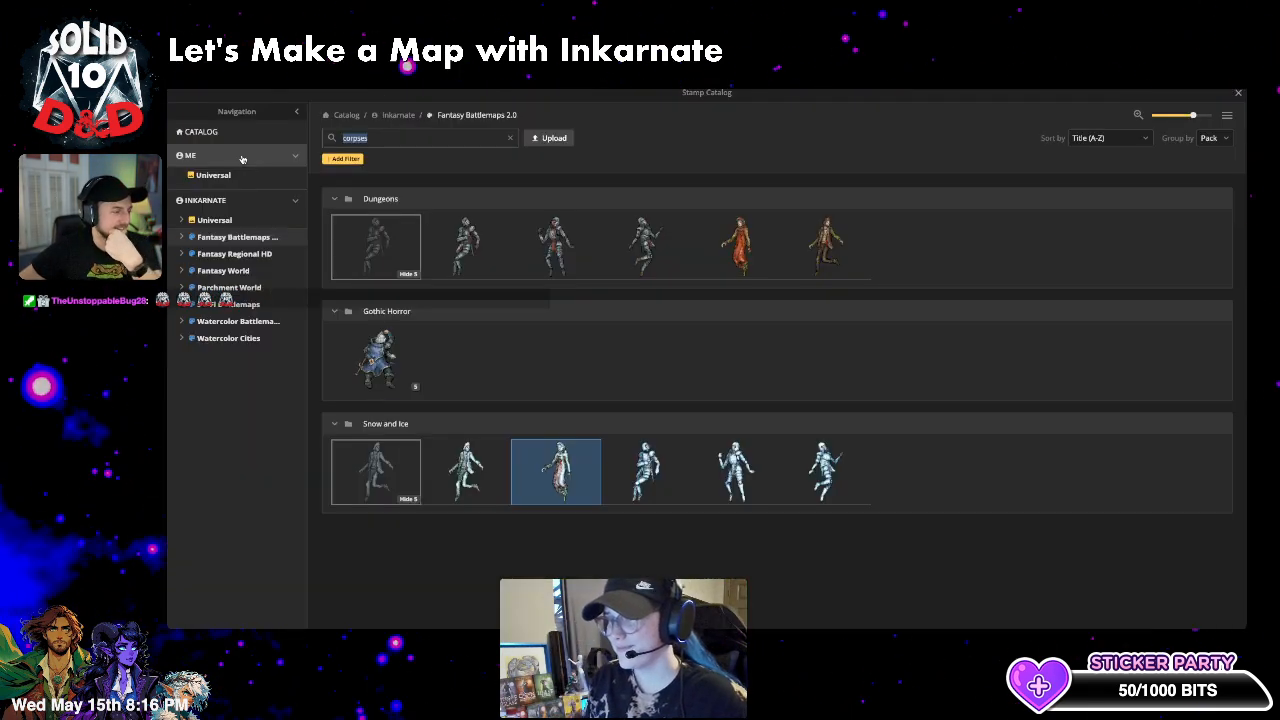
pyautogui.click(510, 140)
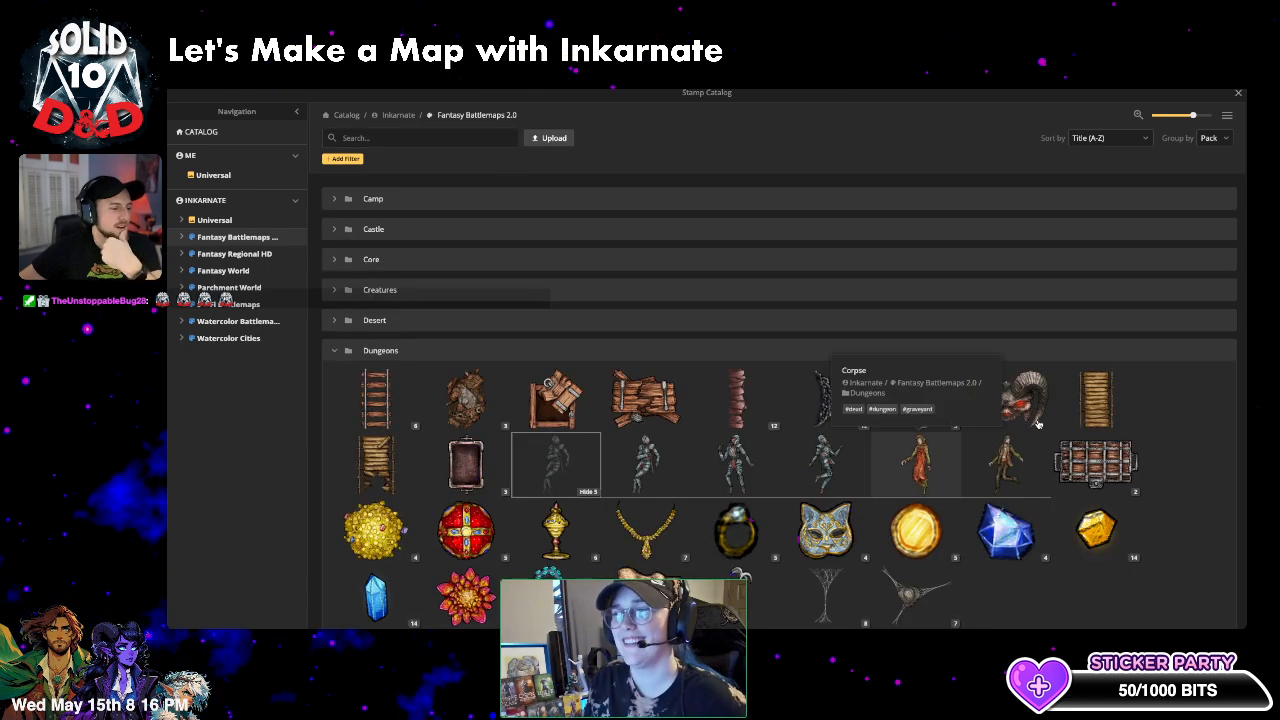
# - Choose the Obsidian Platforms stamp with opacity 1 and Luminosity blend mode
pyautogui.click(925, 417)
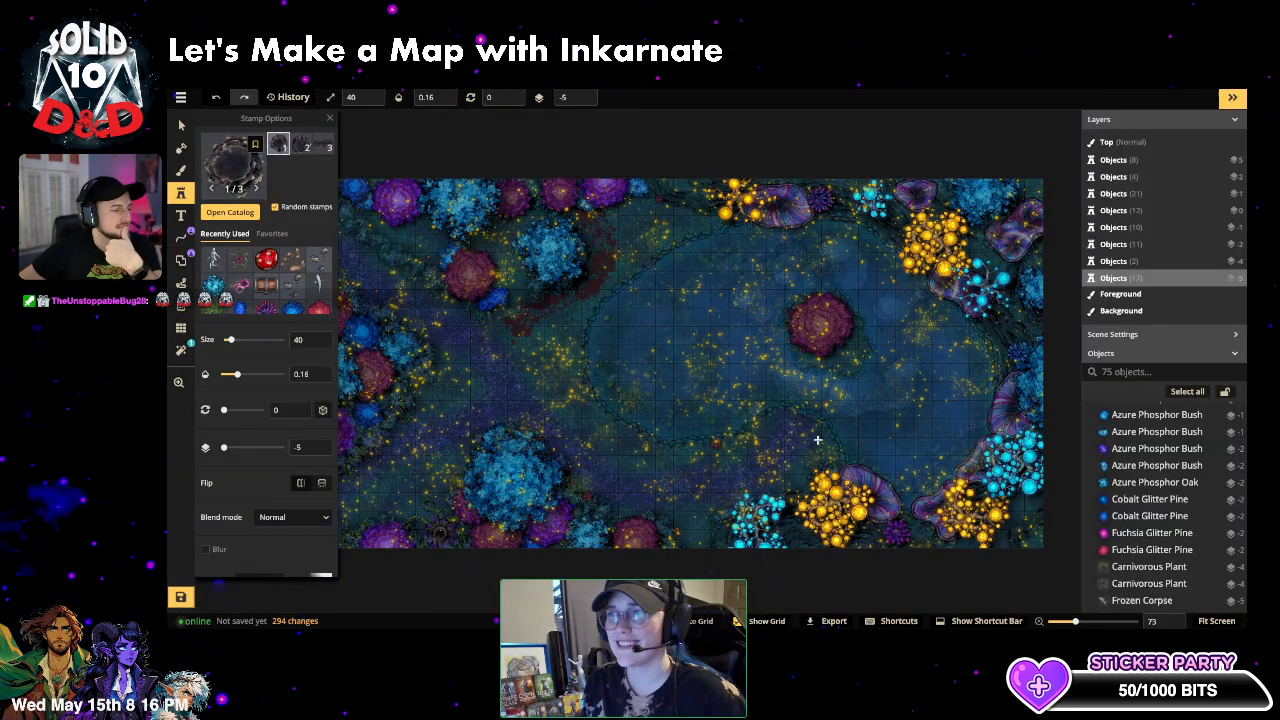
pyautogui.scroll(6, 807, 432)
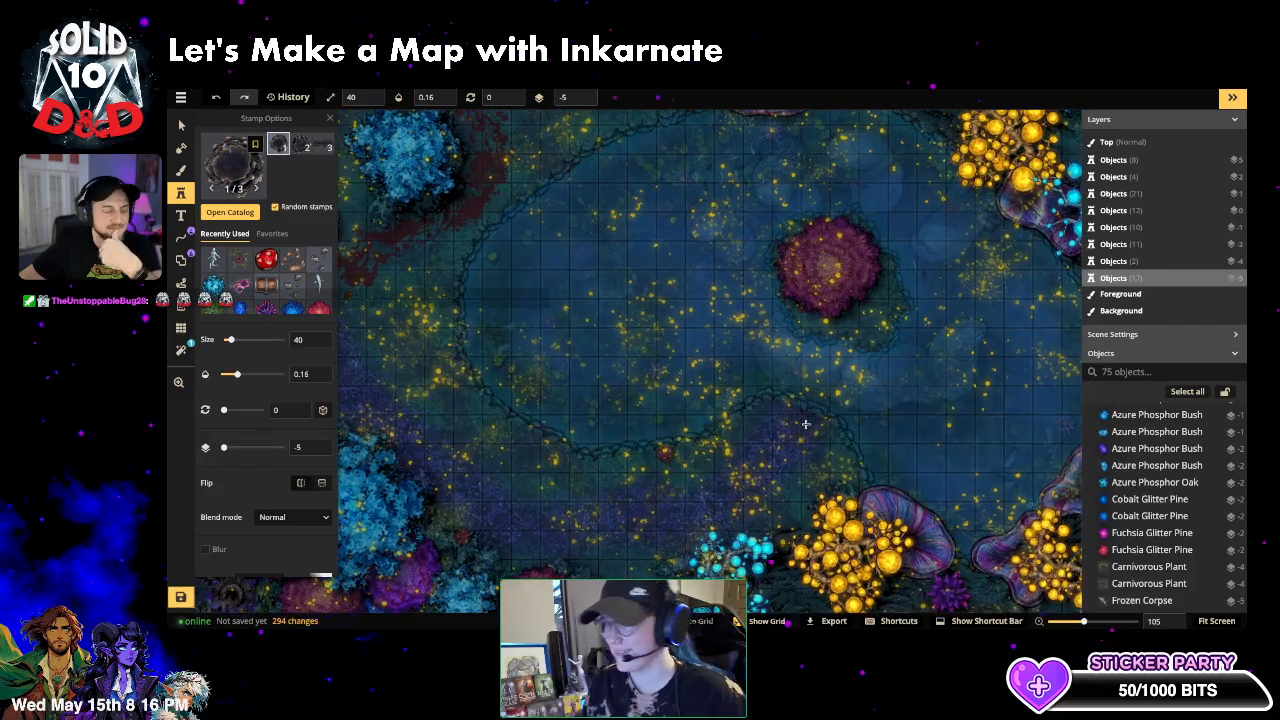
pyautogui.scroll(2, 786, 432)
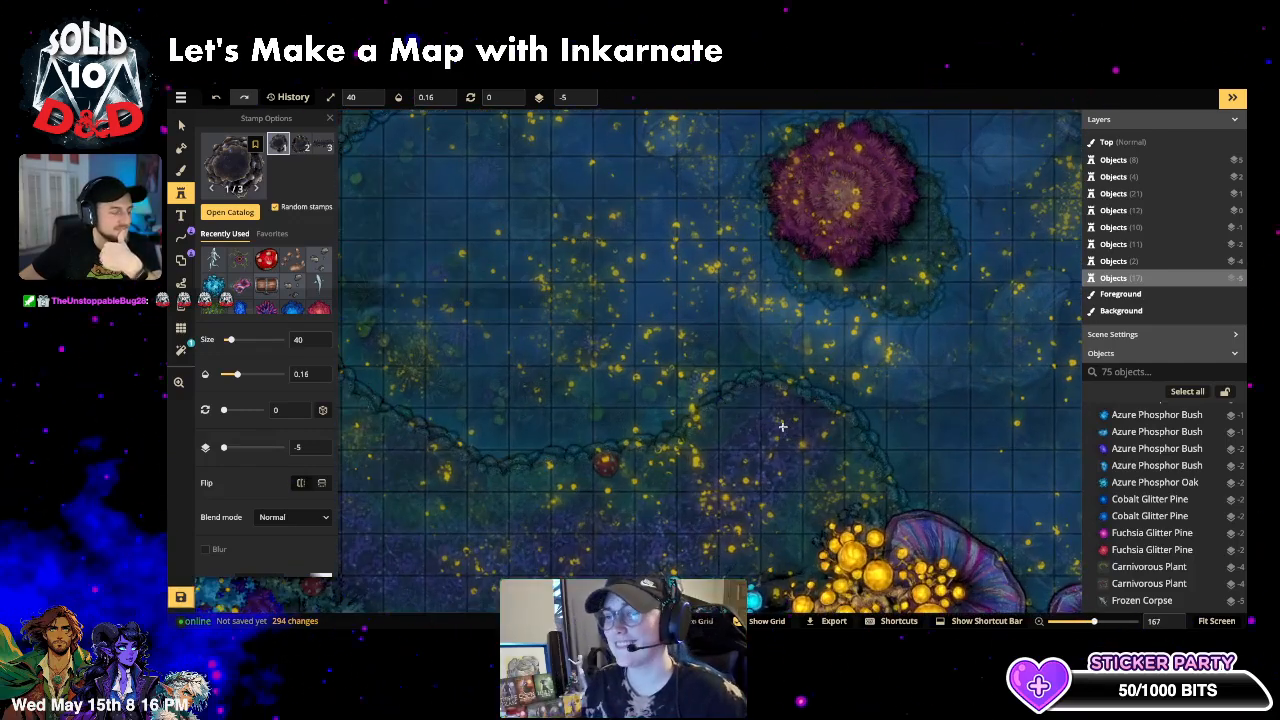
pyautogui.moveTo(233, 375); pyautogui.dragTo(296, 371)
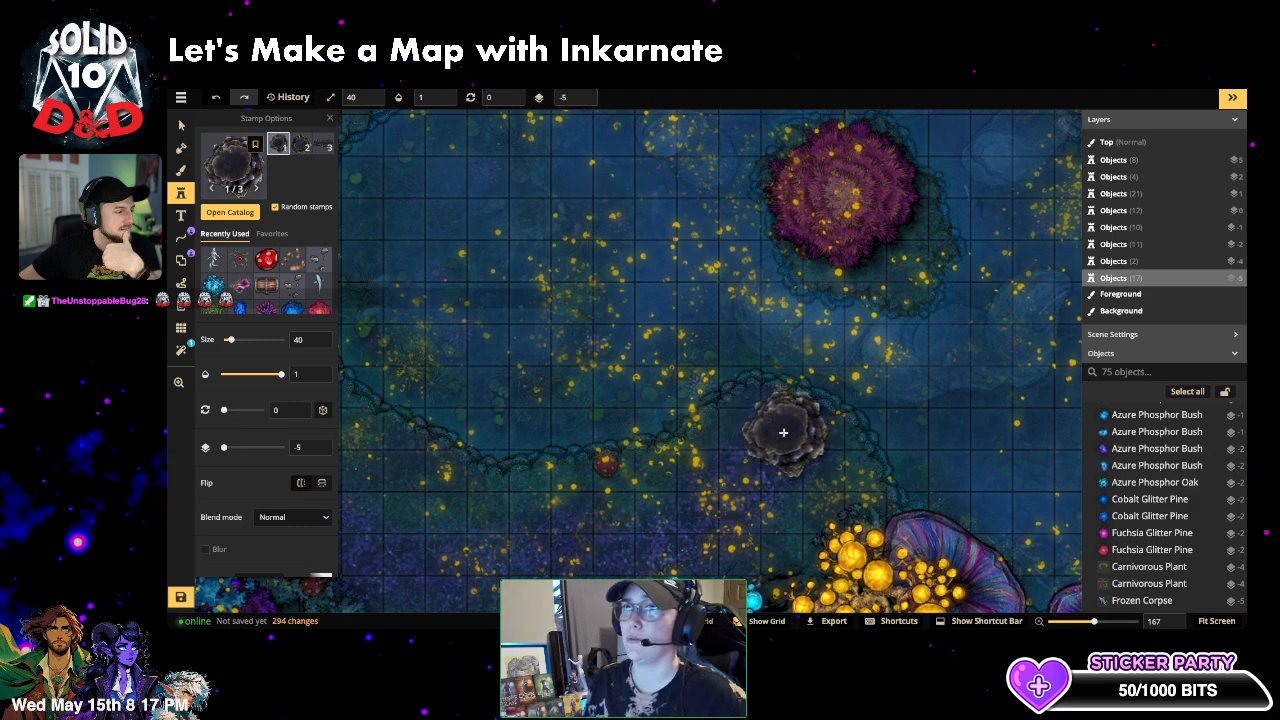
pyautogui.scroll(-2, 283, 316)
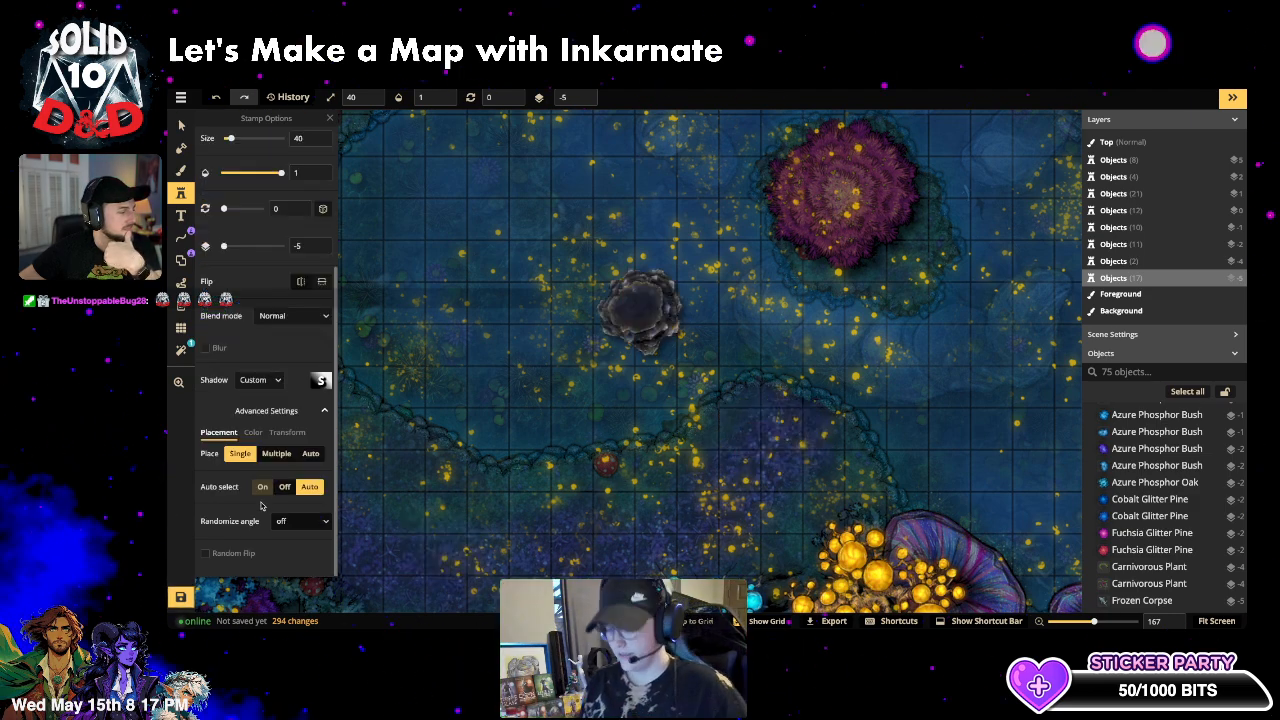
pyautogui.click(283, 316)
pyautogui.scroll(-3, 260, 440)
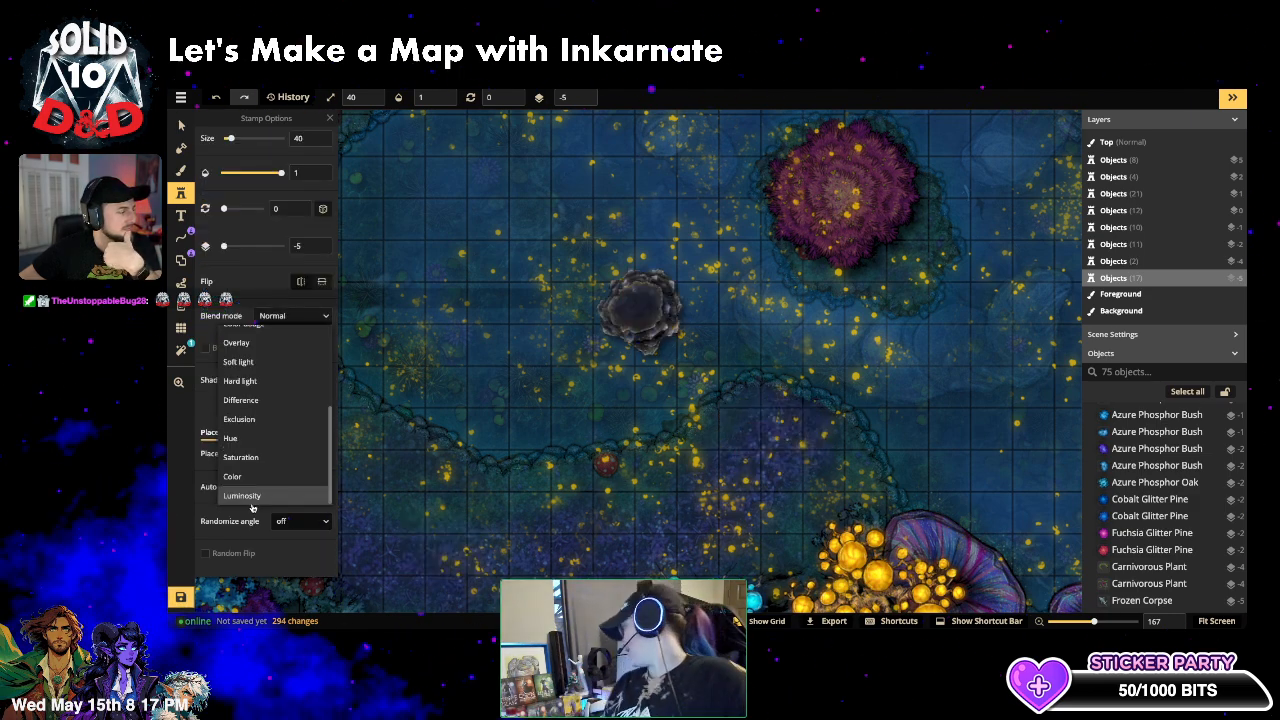
pyautogui.click(250, 494)
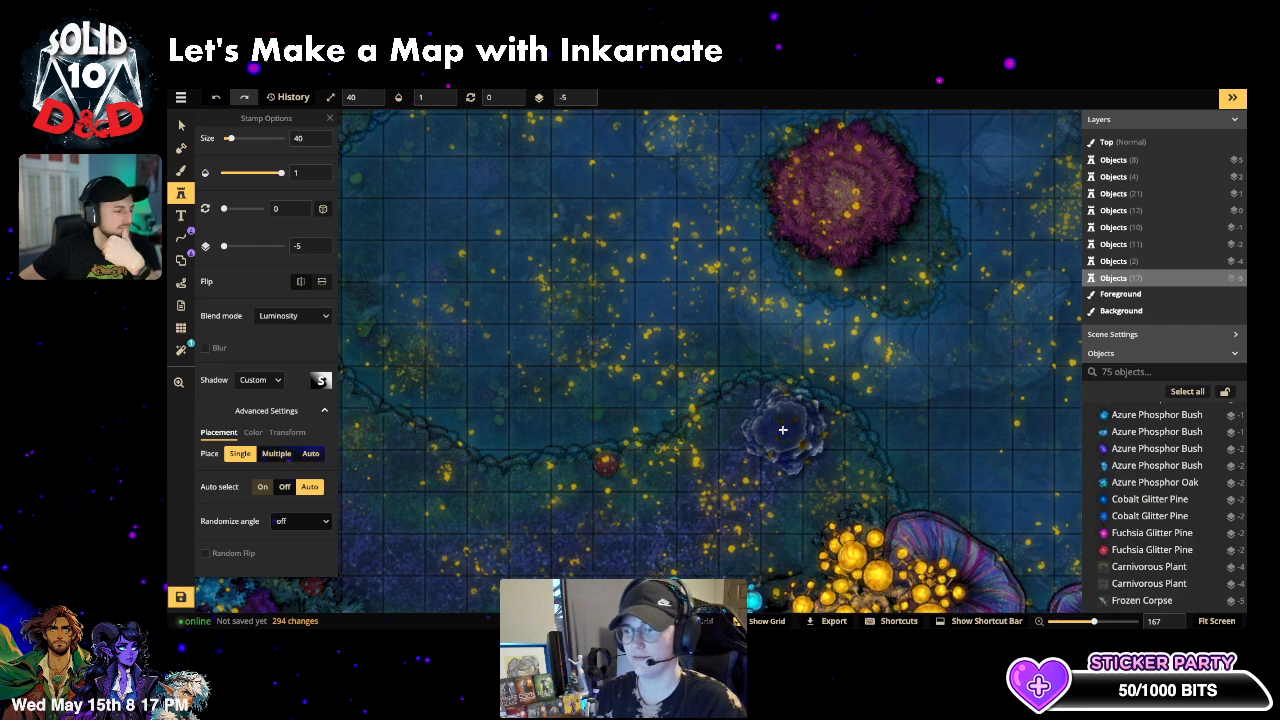
# - Place an Obsidian Platform in the lake above the golden orb trees, rotated 33 on layer 0
pyautogui.click(783, 430)
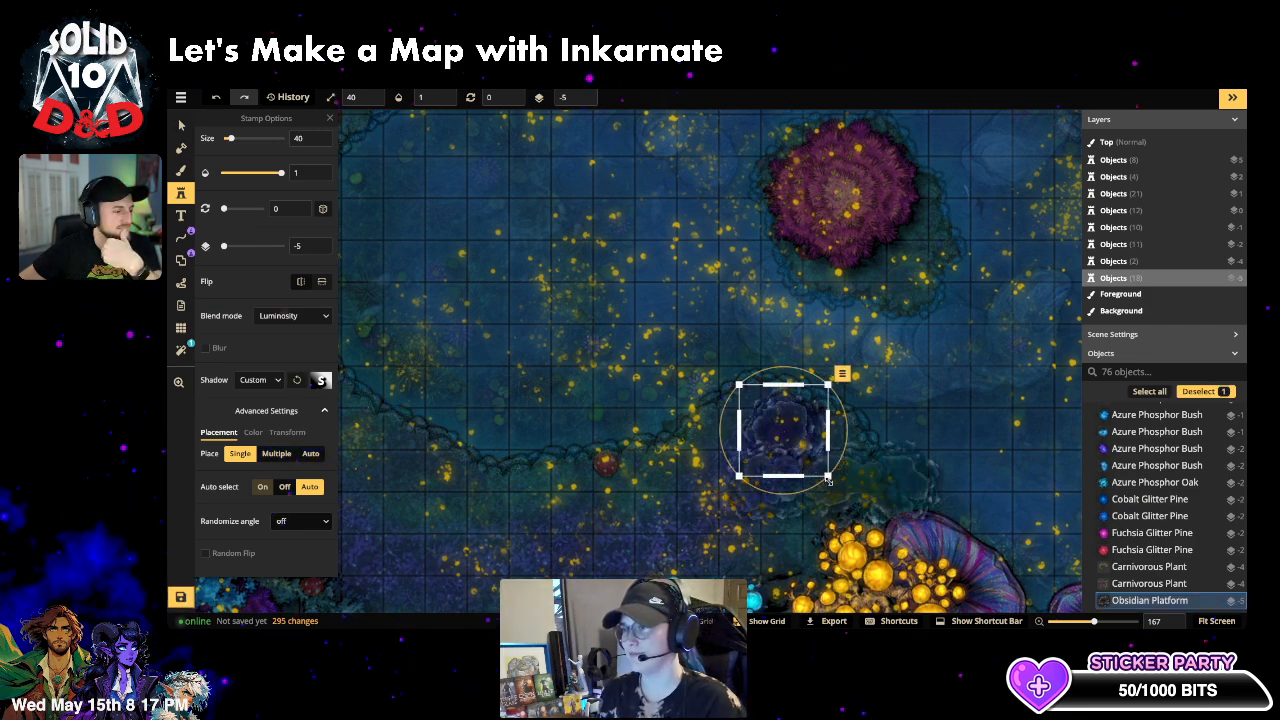
pyautogui.scroll(3, 291, 161)
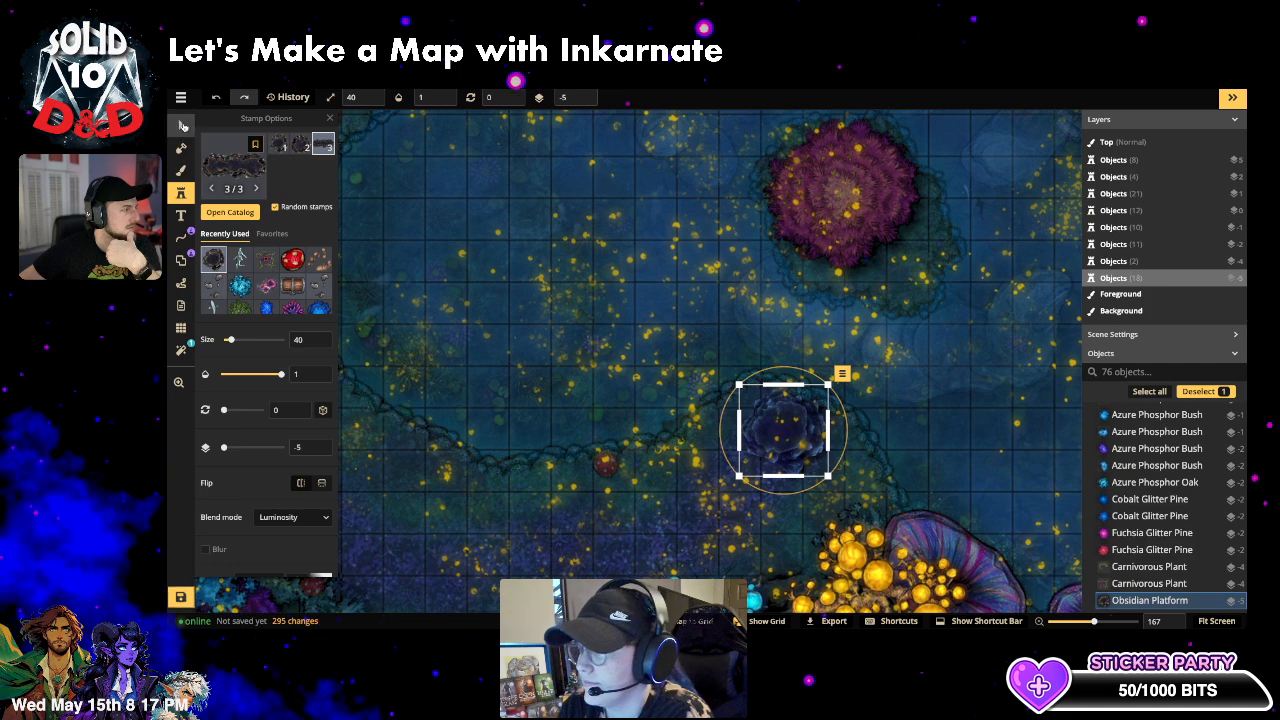
pyautogui.press('Delete')
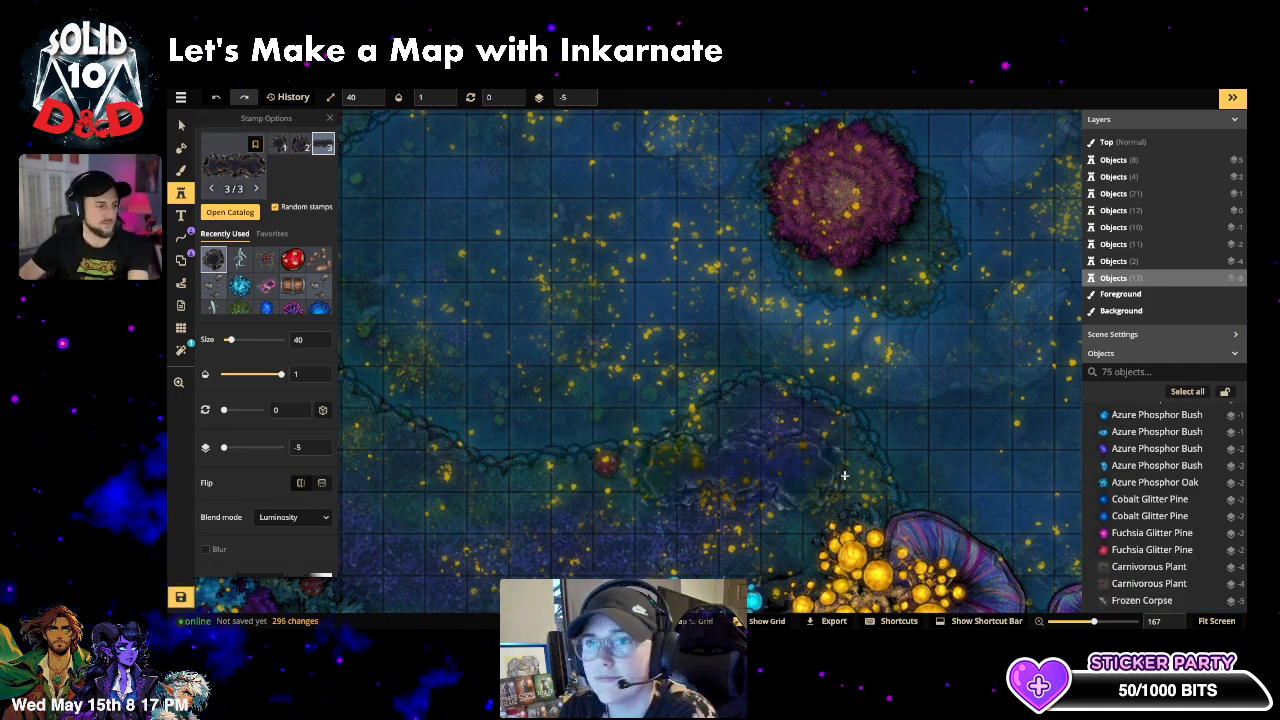
pyautogui.click(788, 444)
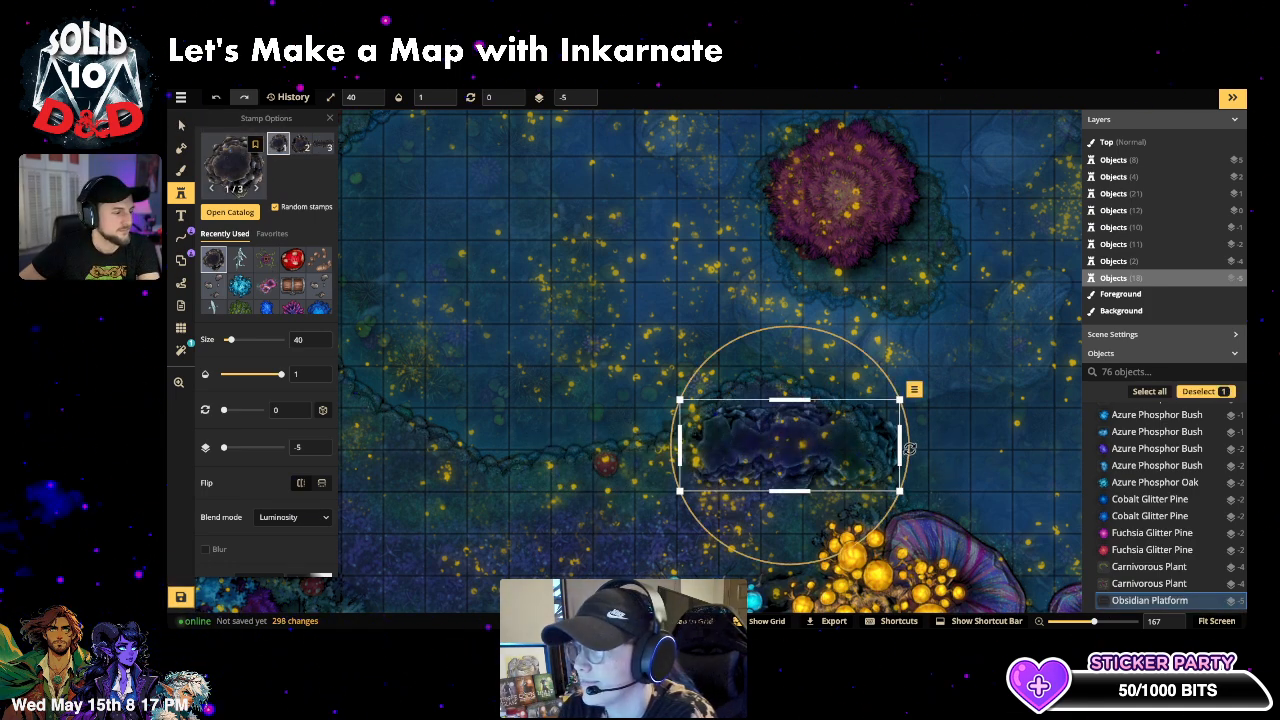
pyautogui.moveTo(910, 449); pyautogui.dragTo(845, 503)
pyautogui.moveTo(781, 438); pyautogui.dragTo(822, 451)
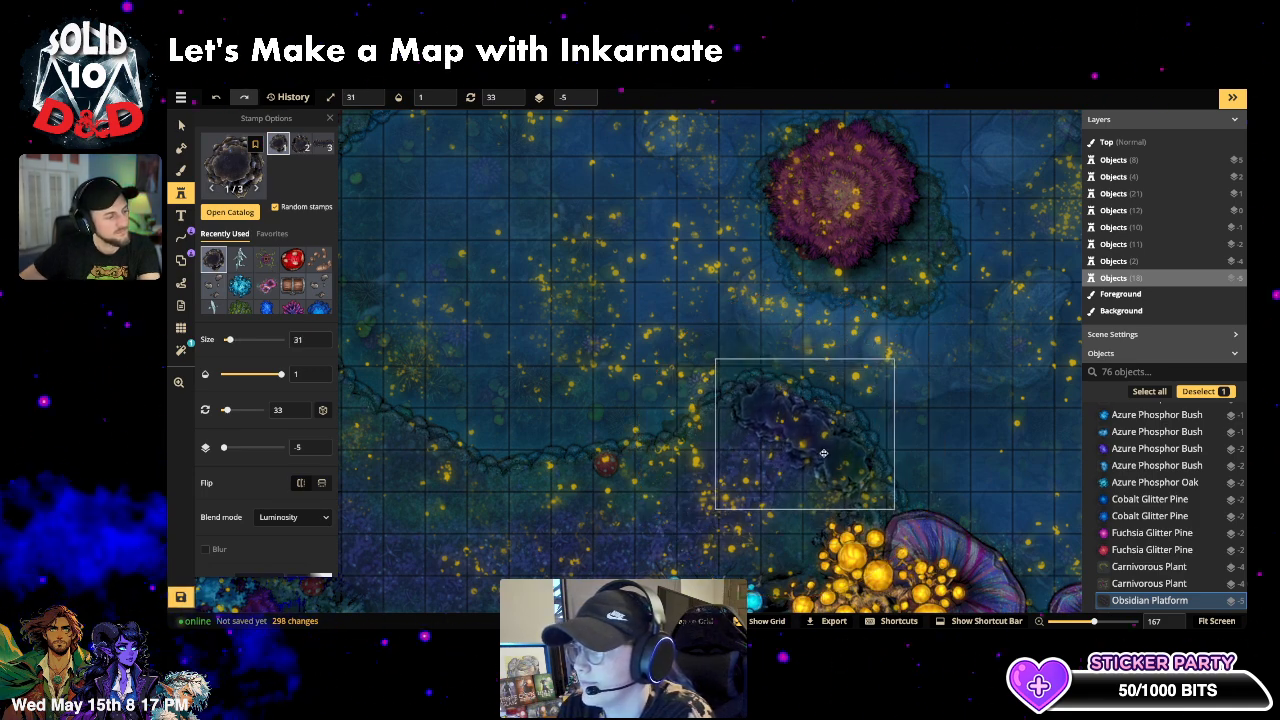
pyautogui.click(585, 97)
pyautogui.click(585, 97)
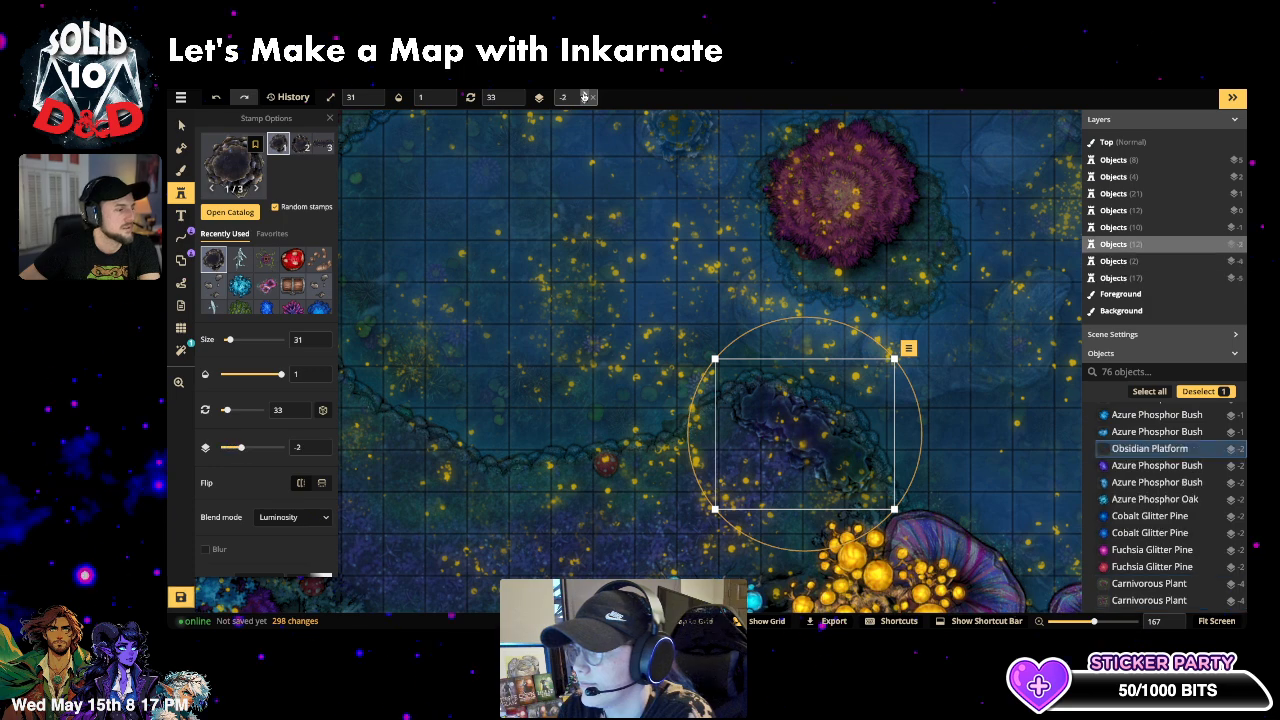
pyautogui.click(585, 97)
pyautogui.click(585, 97)
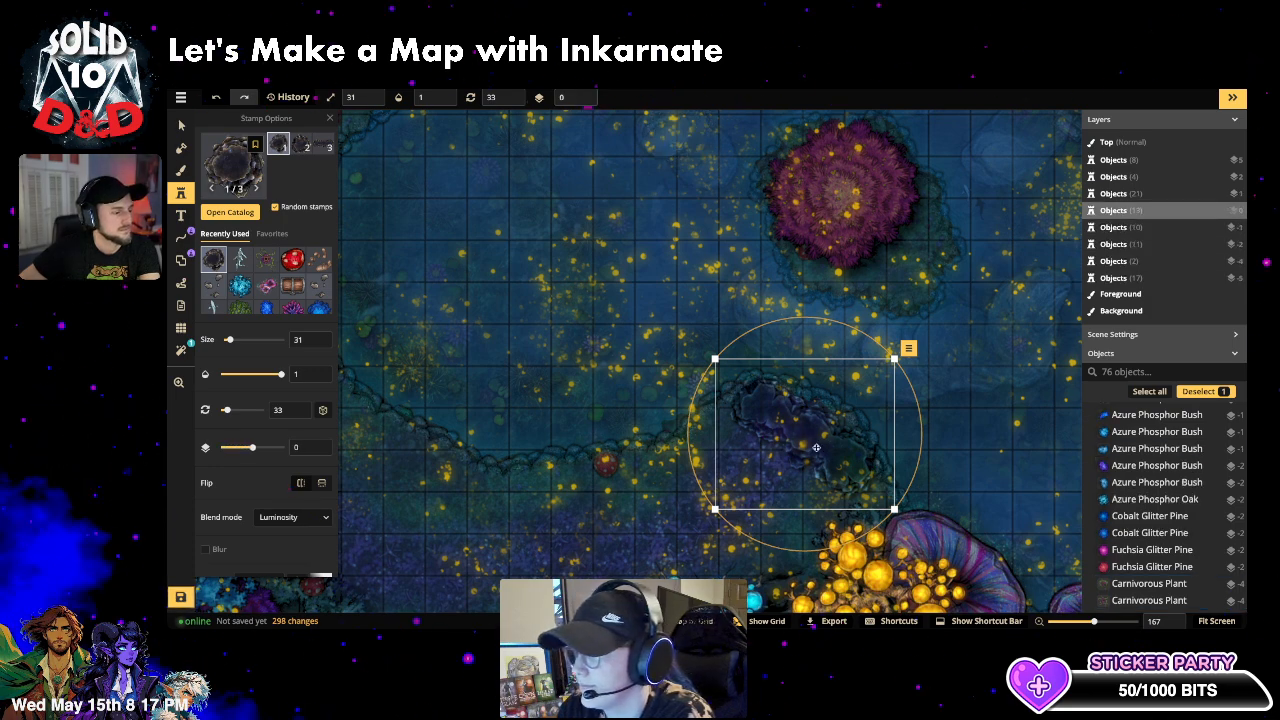
pyautogui.moveTo(815, 446); pyautogui.dragTo(812, 445)
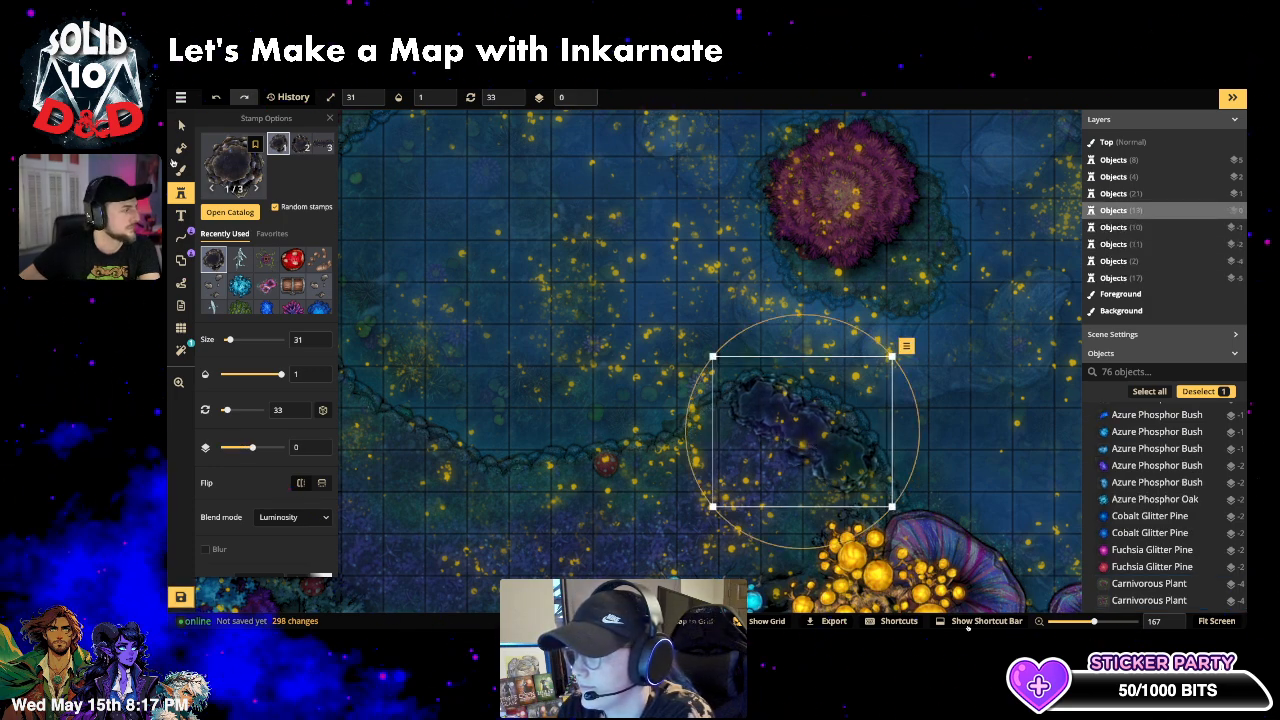
pyautogui.click(241, 177)
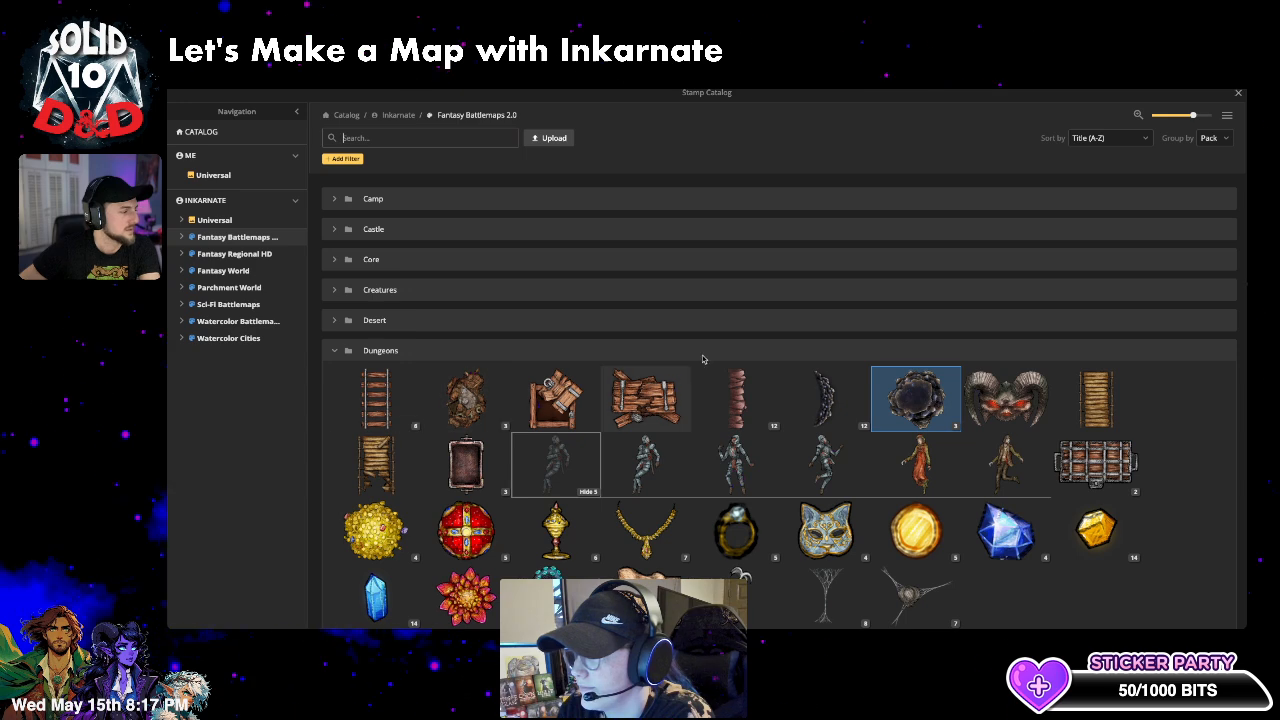
# - Collapse the Dungeons and Fey groups, scroll down to Water, and select the School of Fish stamp
pyautogui.scroll(-2, 700, 357)
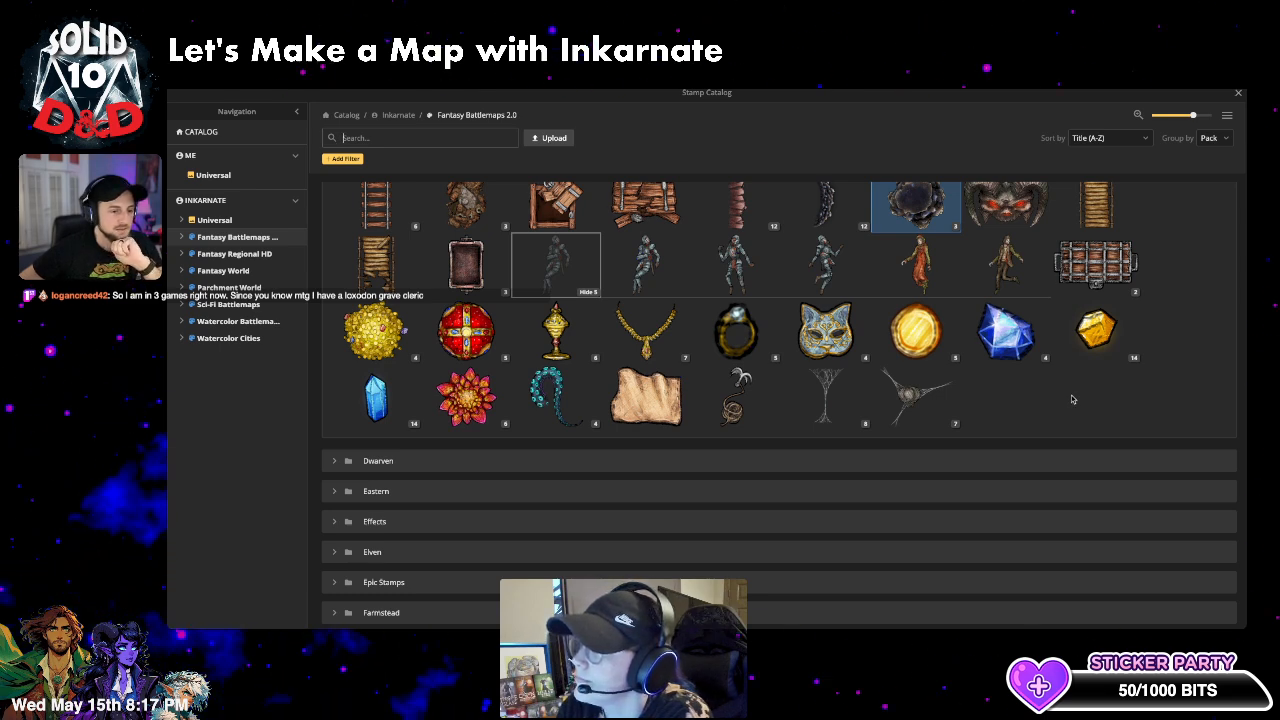
pyautogui.scroll(-1, 1094, 402)
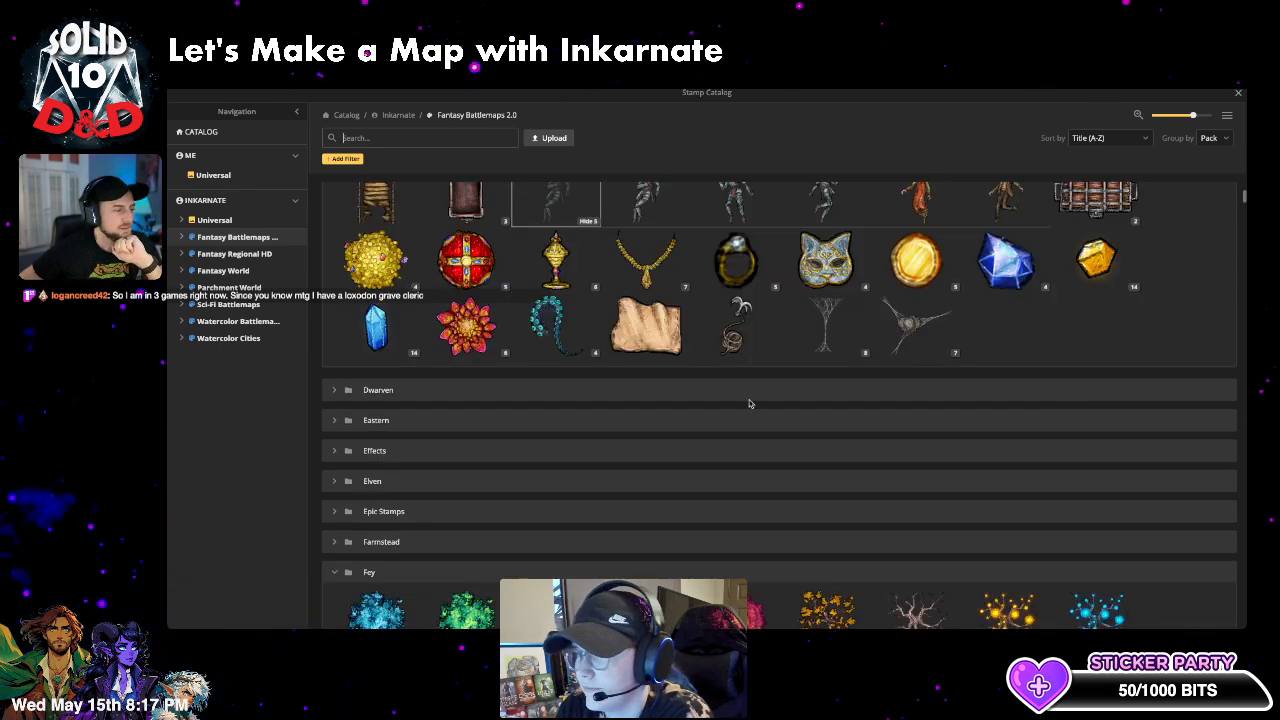
pyautogui.scroll(3, 749, 403)
pyautogui.click(336, 269)
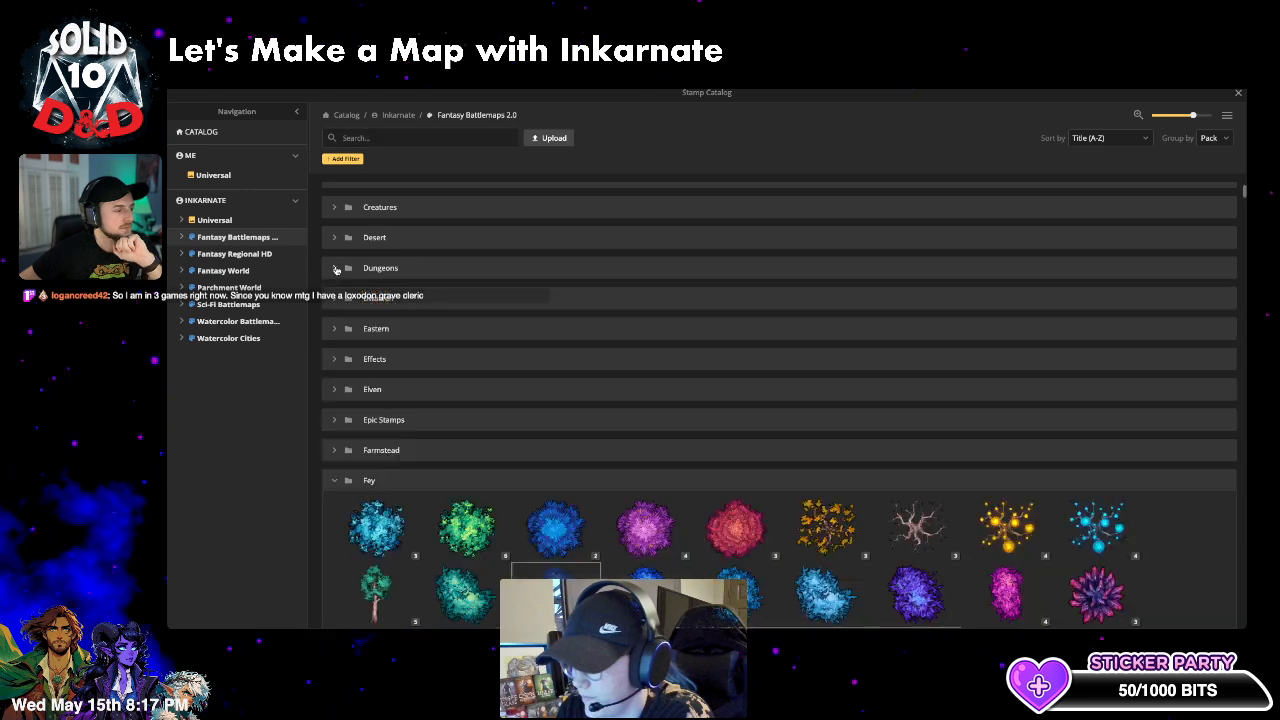
pyautogui.scroll(-2, 598, 357)
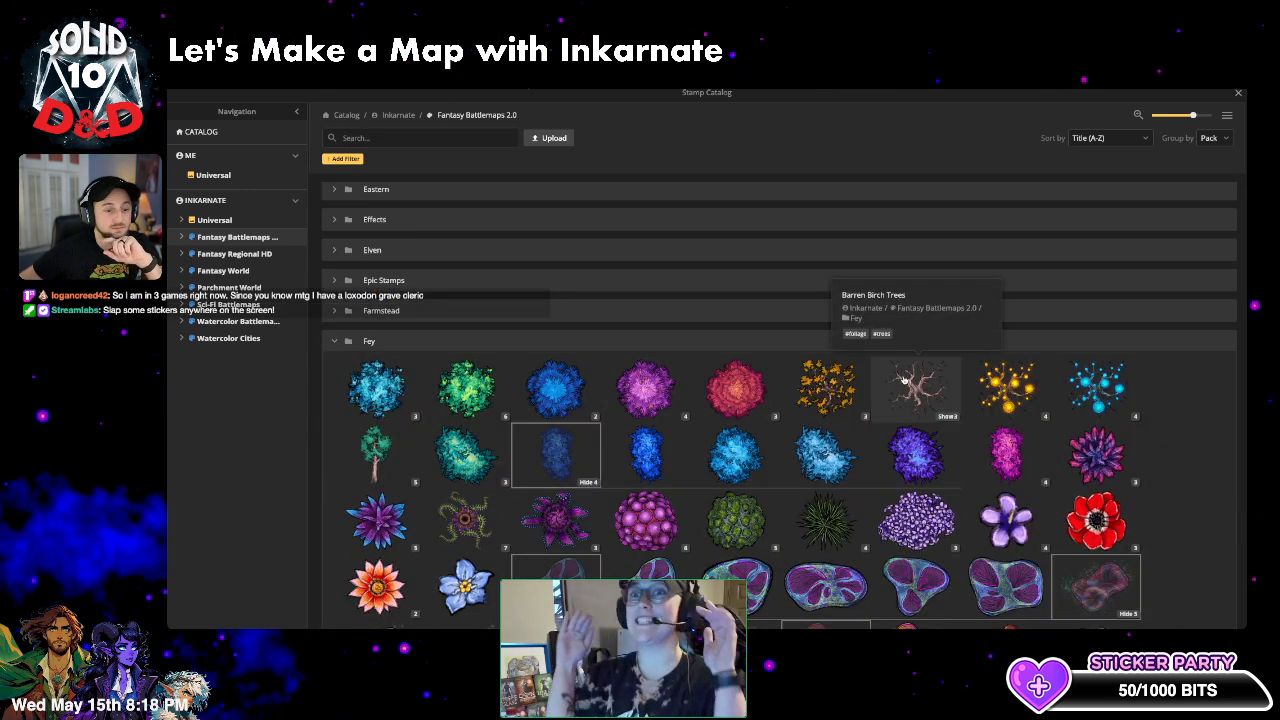
pyautogui.click(336, 343)
pyautogui.scroll(-3, 499, 393)
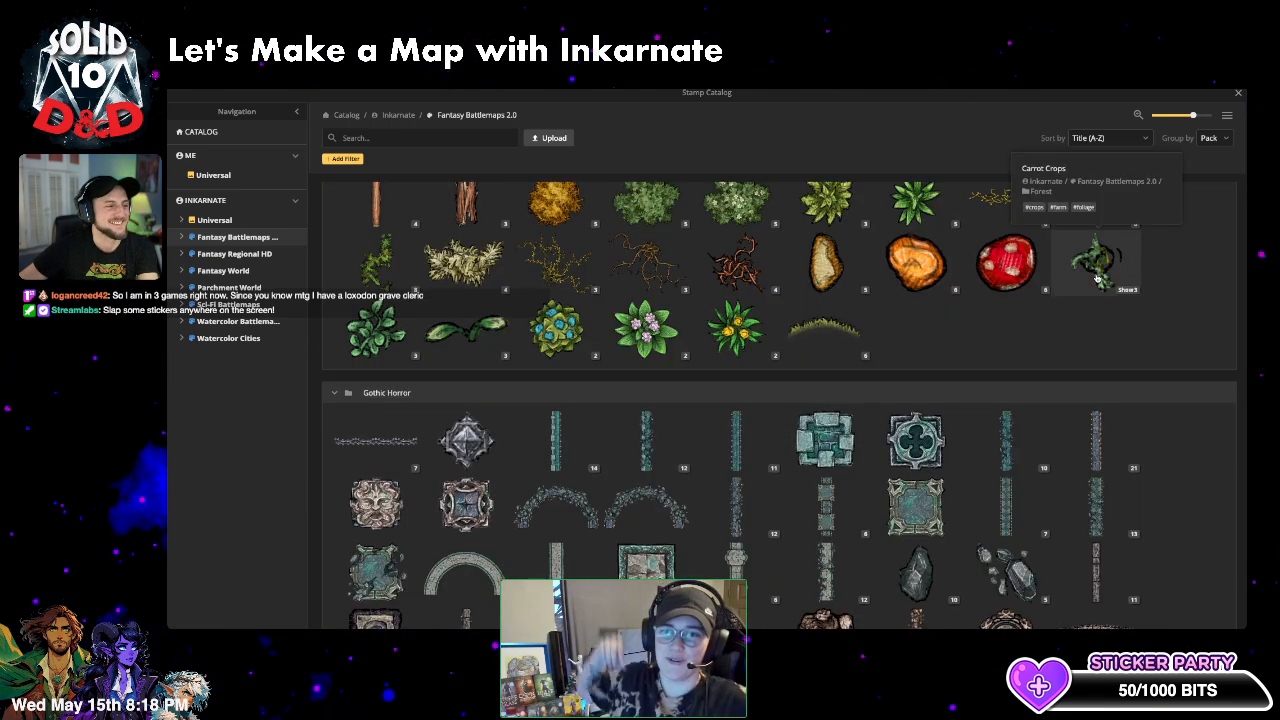
pyautogui.scroll(-10, 1066, 374)
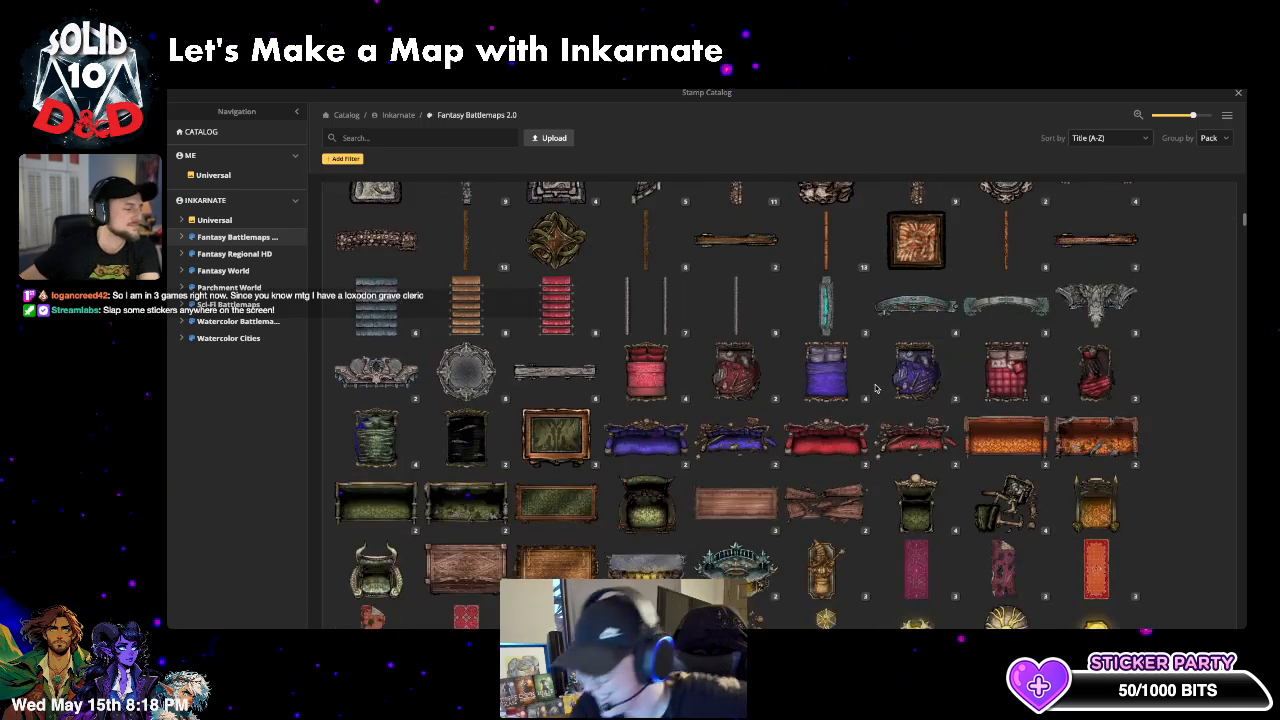
pyautogui.scroll(-5, 876, 388)
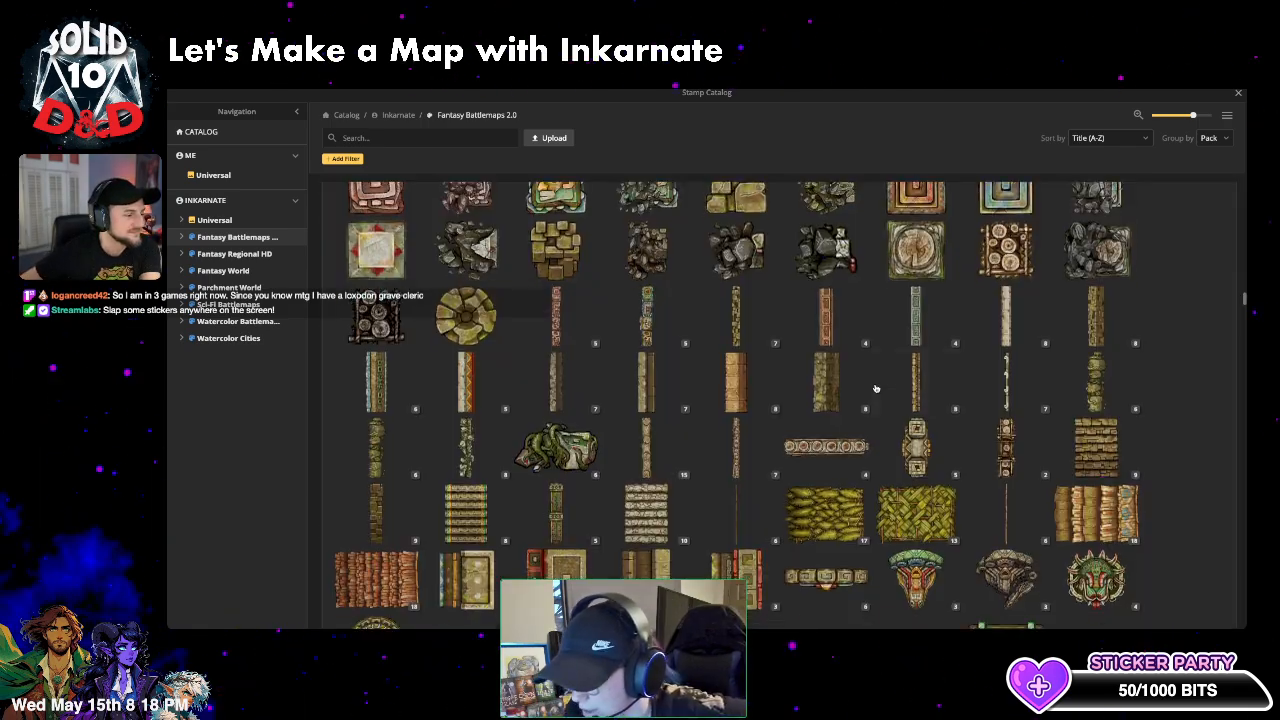
pyautogui.scroll(-10, 876, 388)
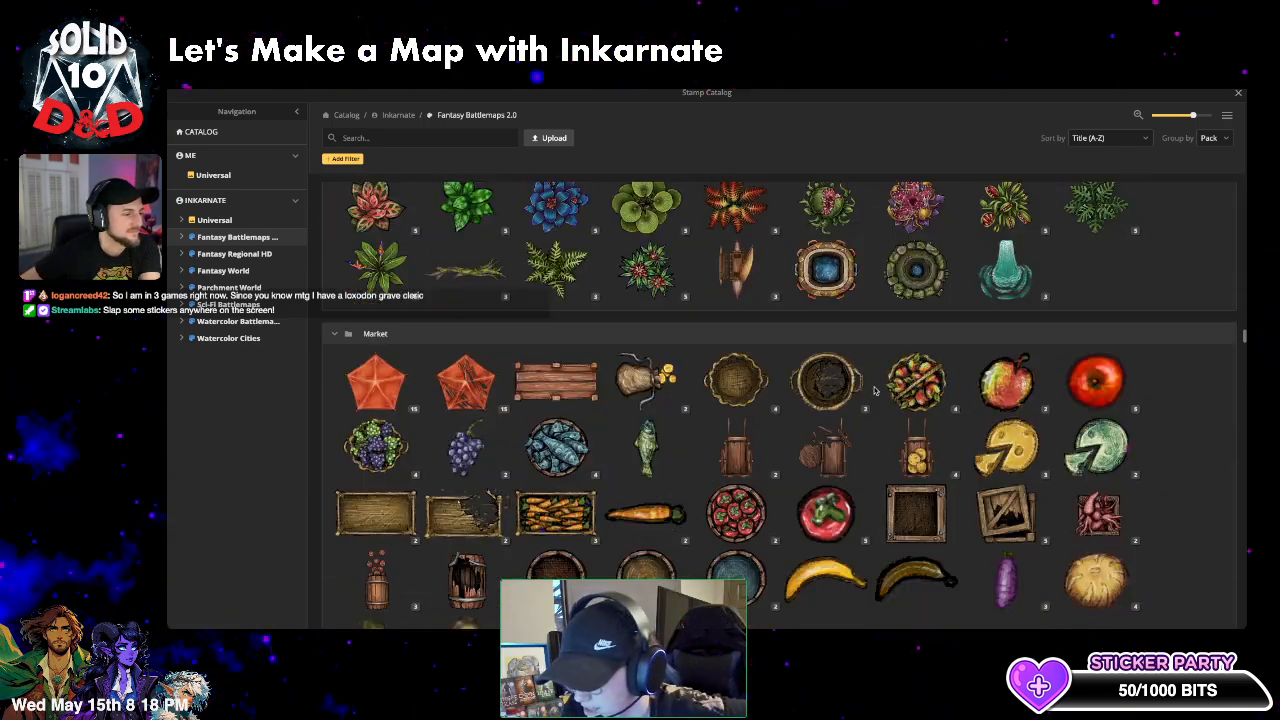
pyautogui.scroll(-10, 875, 391)
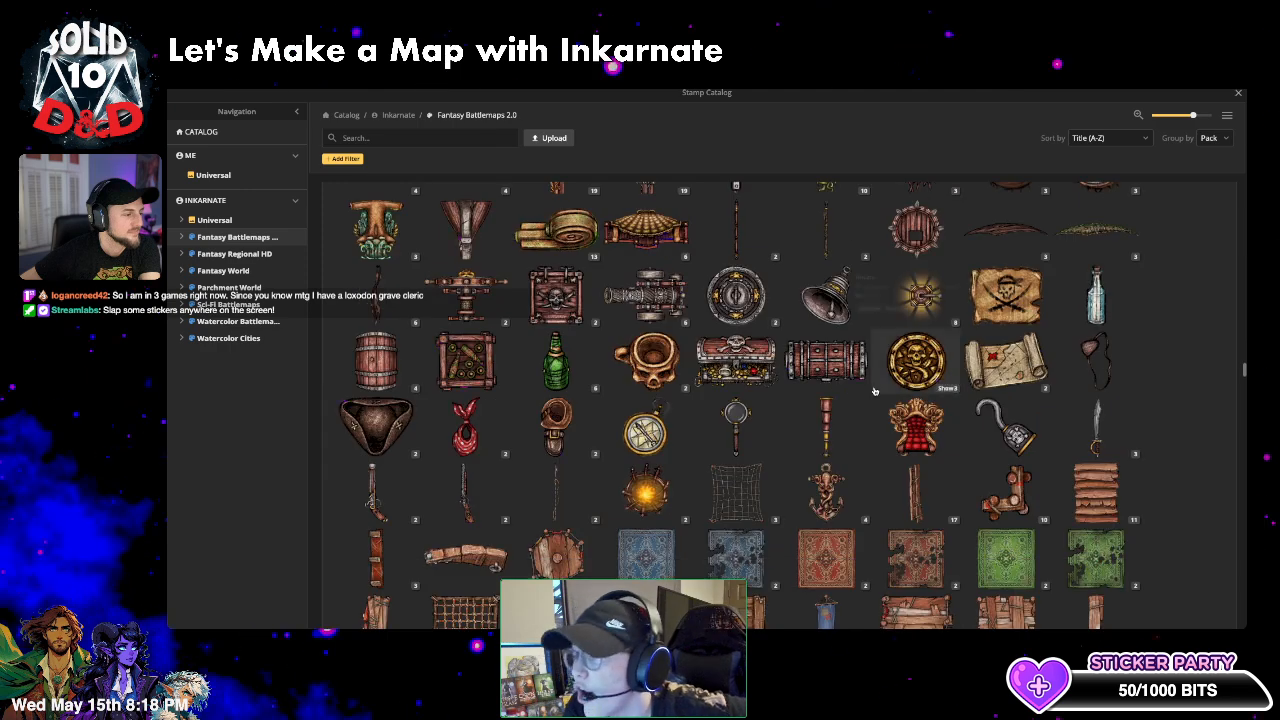
pyautogui.scroll(-5, 875, 391)
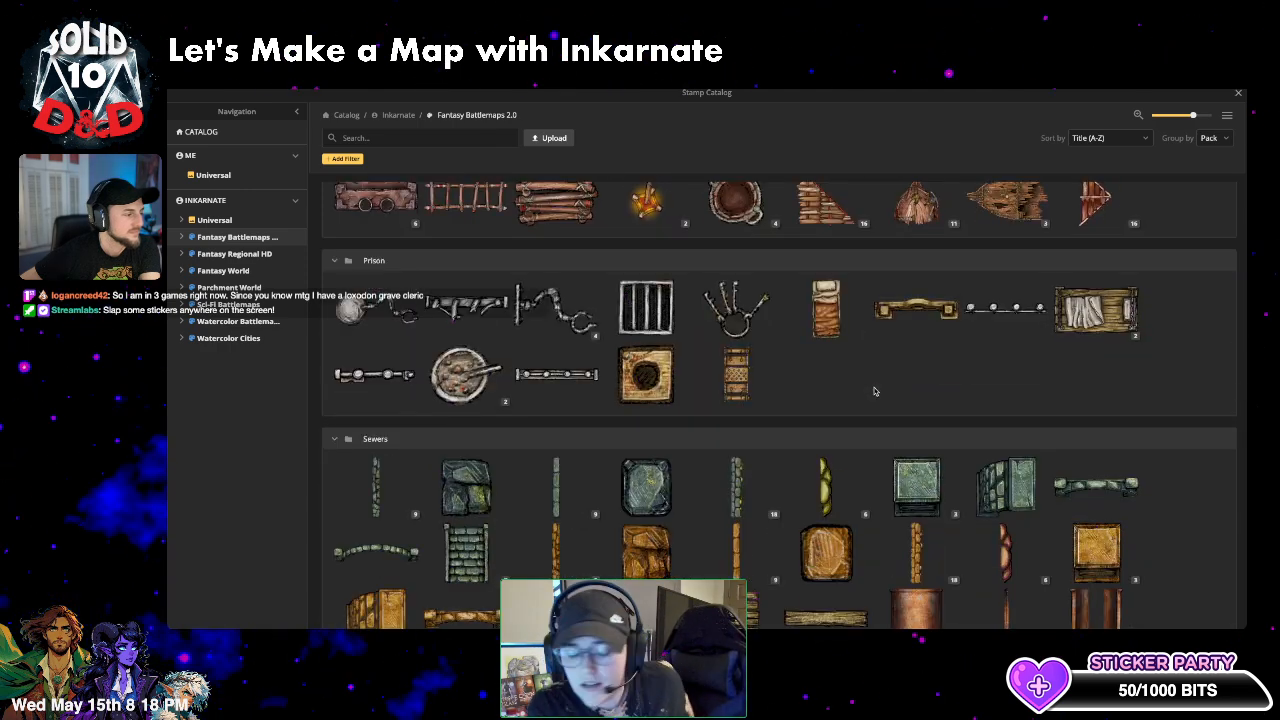
pyautogui.scroll(-3, 872, 392)
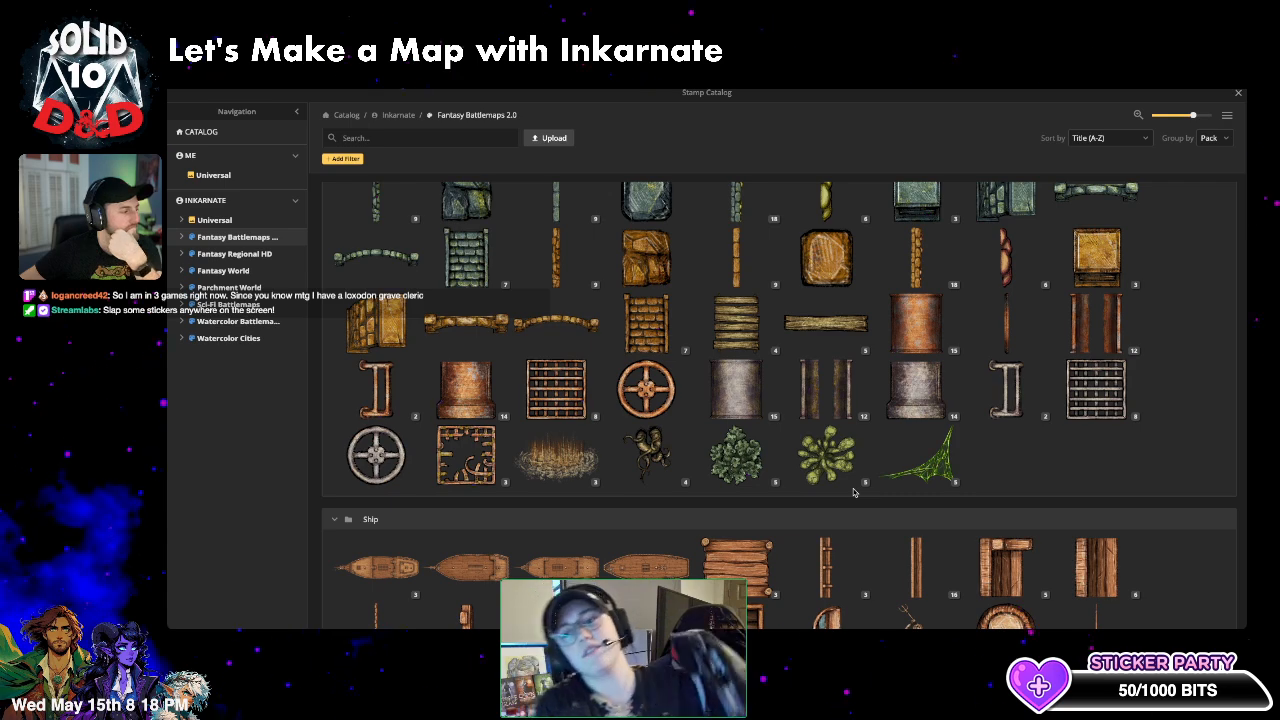
pyautogui.scroll(-5, 853, 492)
pyautogui.scroll(-3, 853, 495)
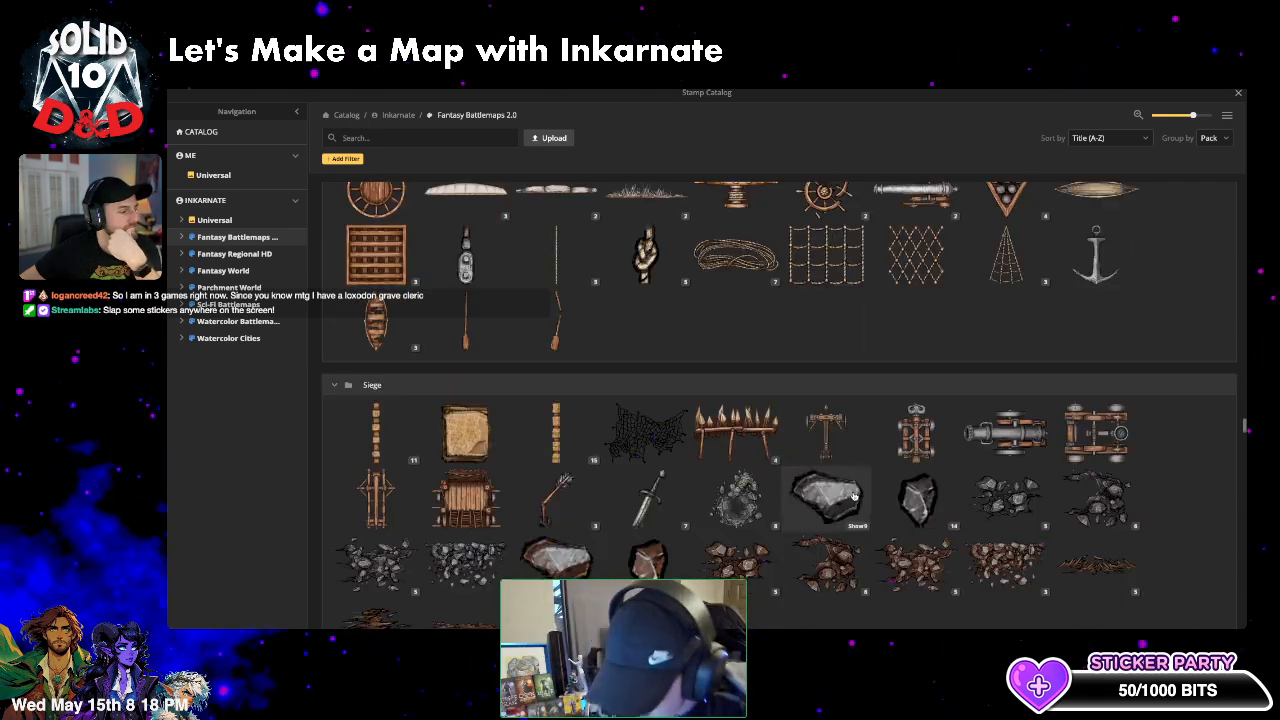
pyautogui.scroll(-10, 853, 495)
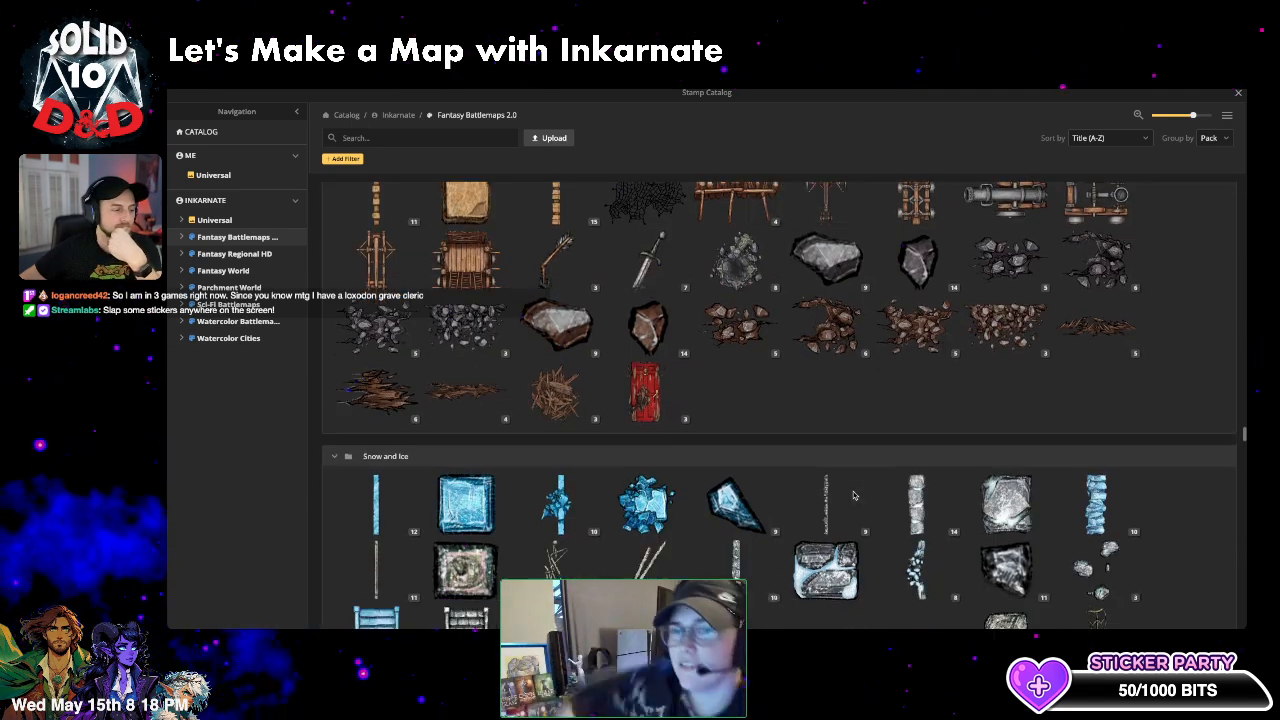
pyautogui.scroll(-5, 853, 495)
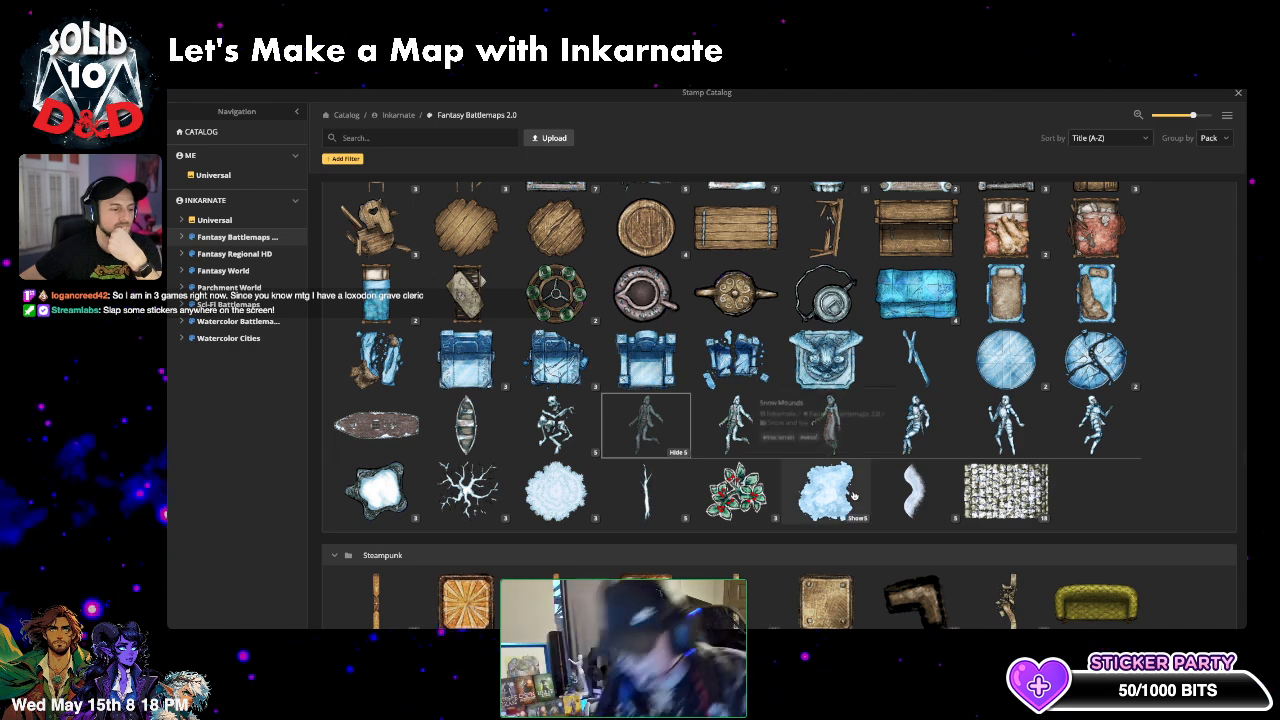
pyautogui.scroll(-3, 853, 495)
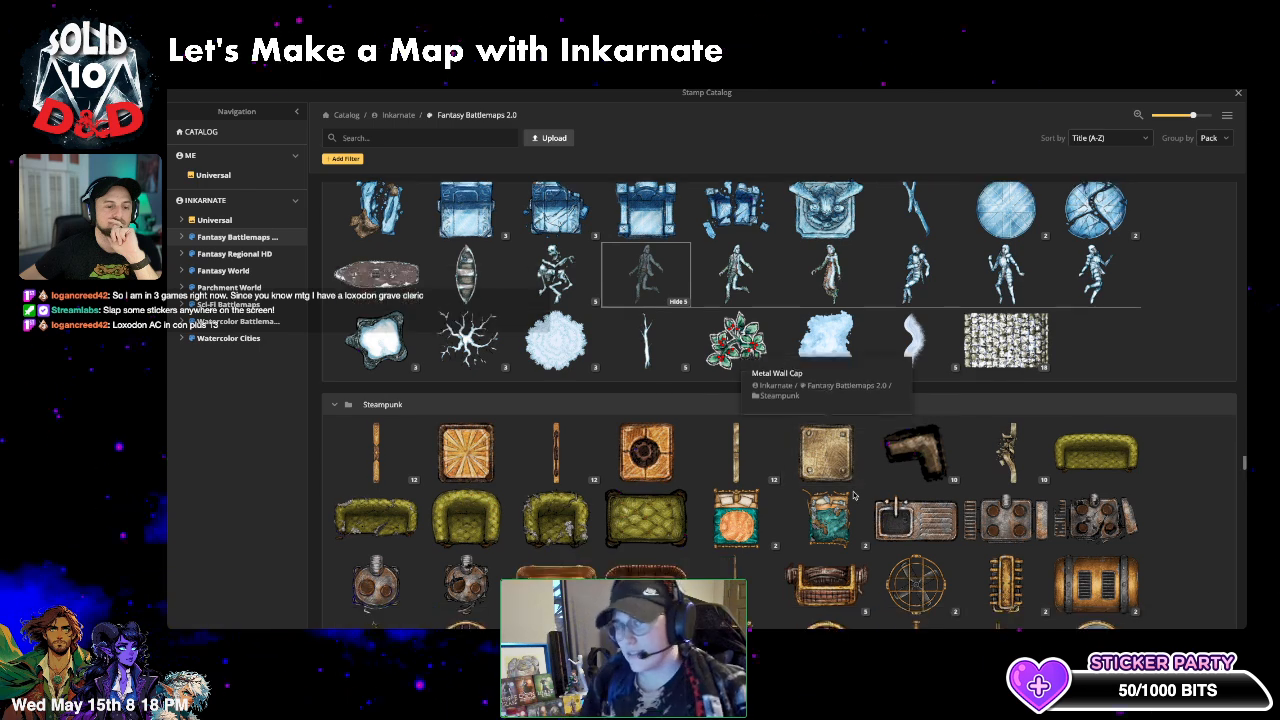
pyautogui.scroll(-1, 853, 495)
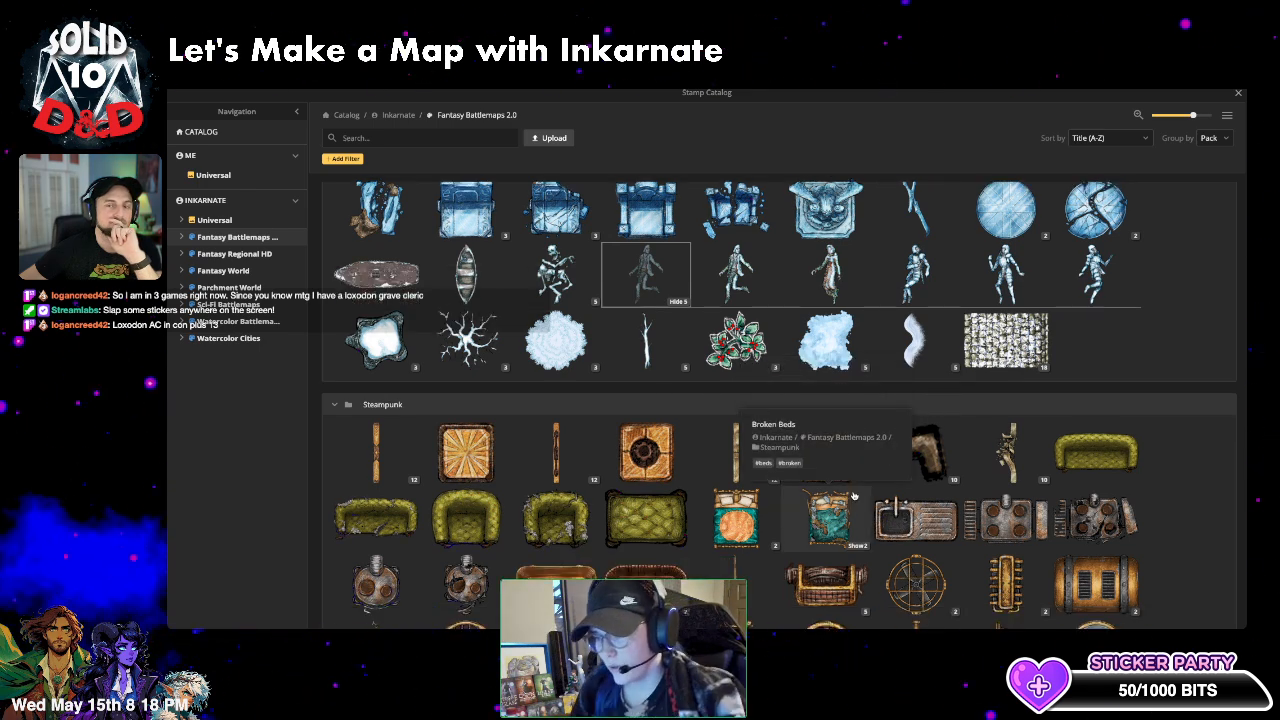
pyautogui.scroll(-3, 853, 495)
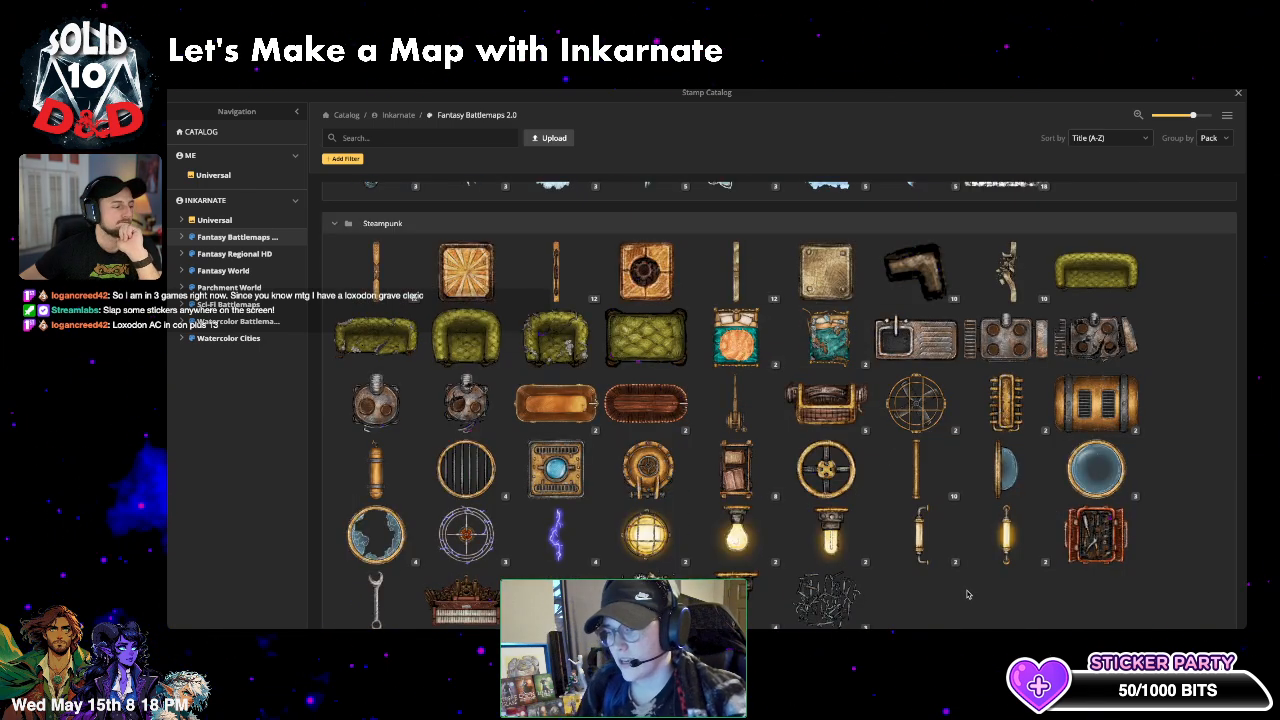
pyautogui.scroll(-5, 967, 594)
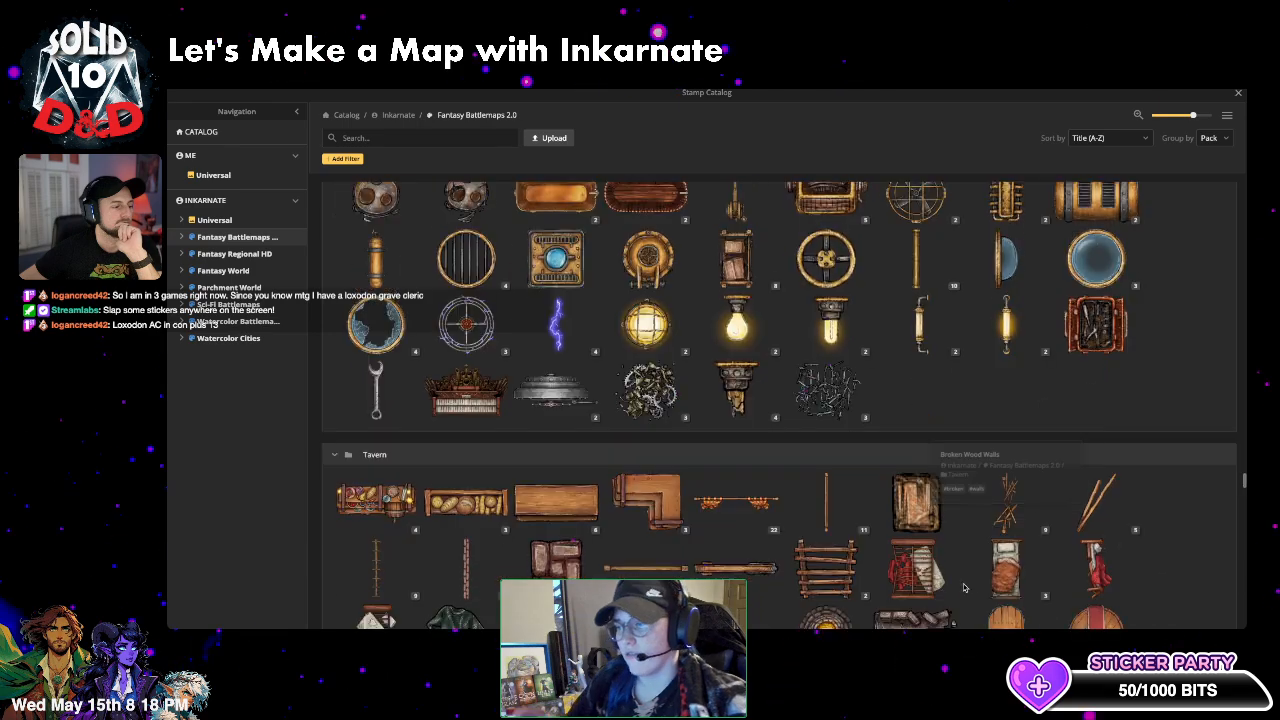
pyautogui.scroll(-2, 964, 587)
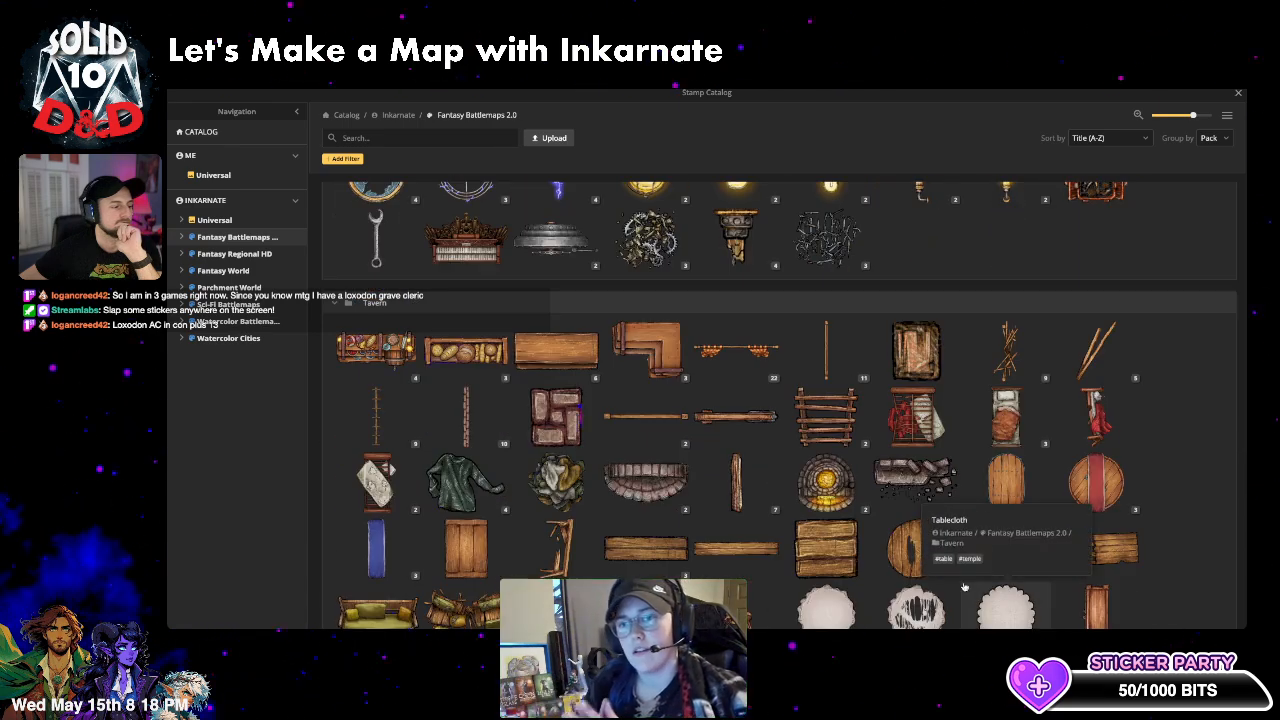
pyautogui.scroll(-6, 964, 587)
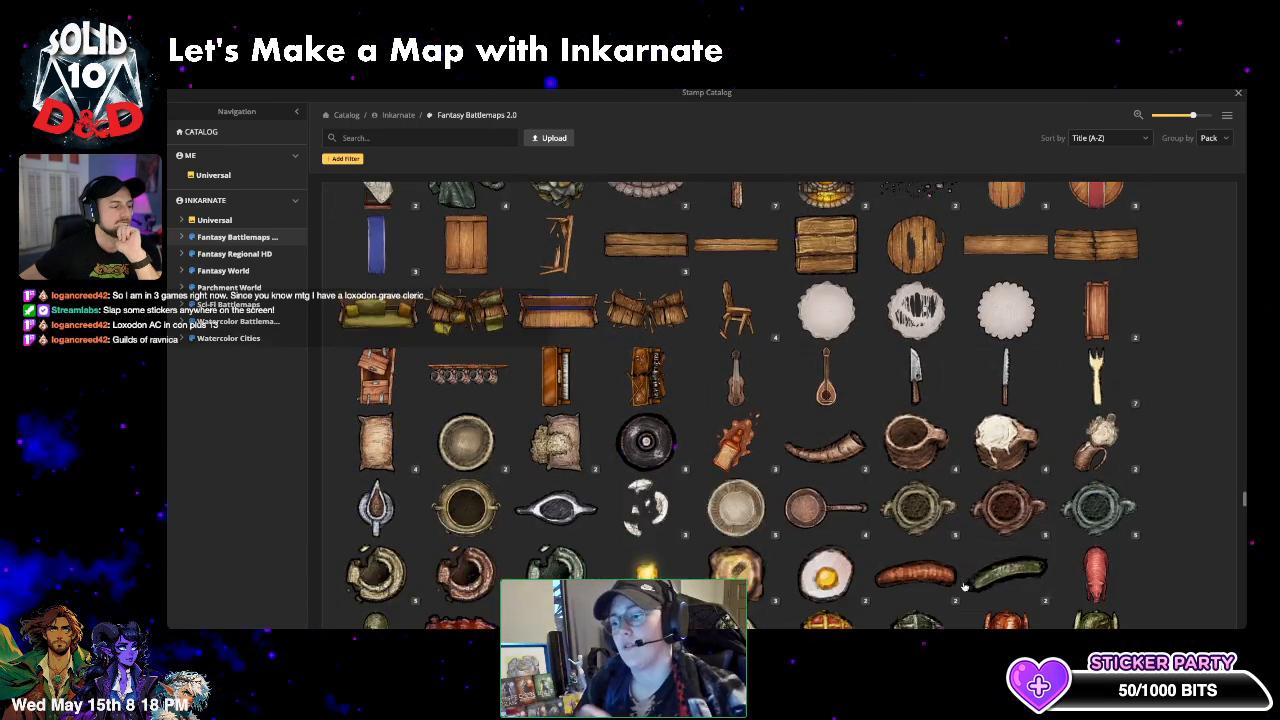
pyautogui.scroll(-6, 964, 587)
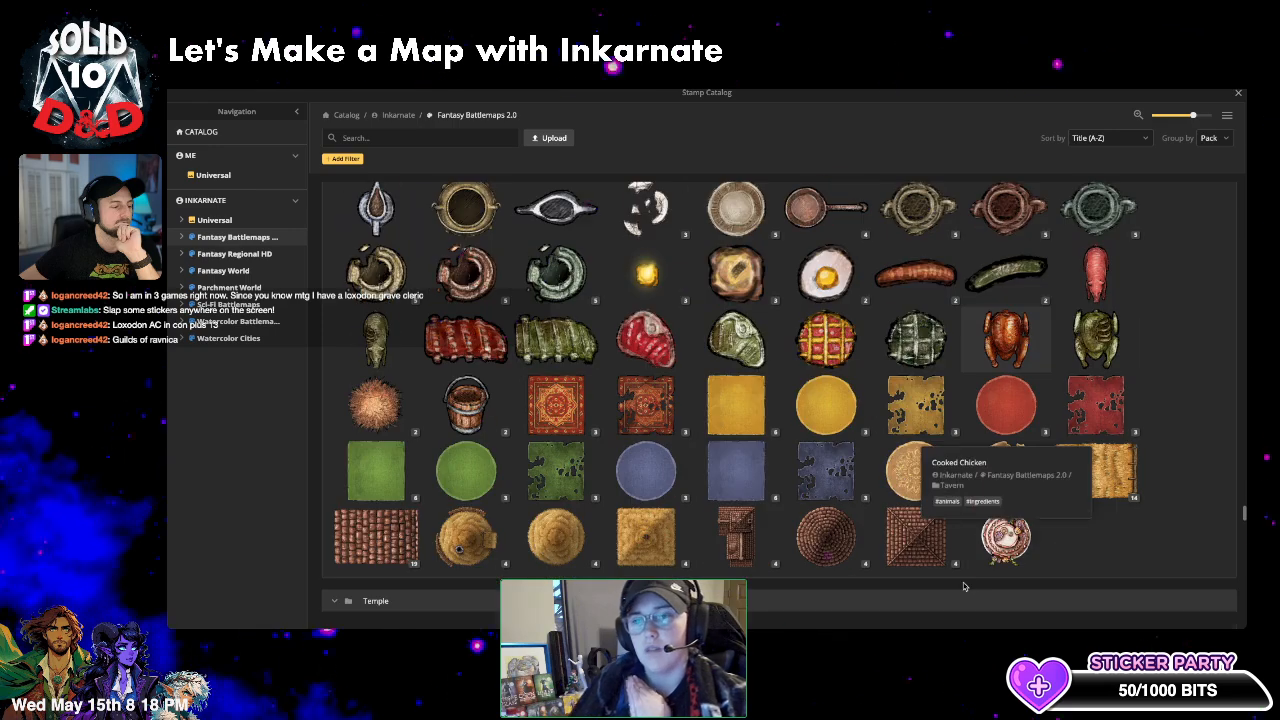
pyautogui.scroll(-1, 964, 587)
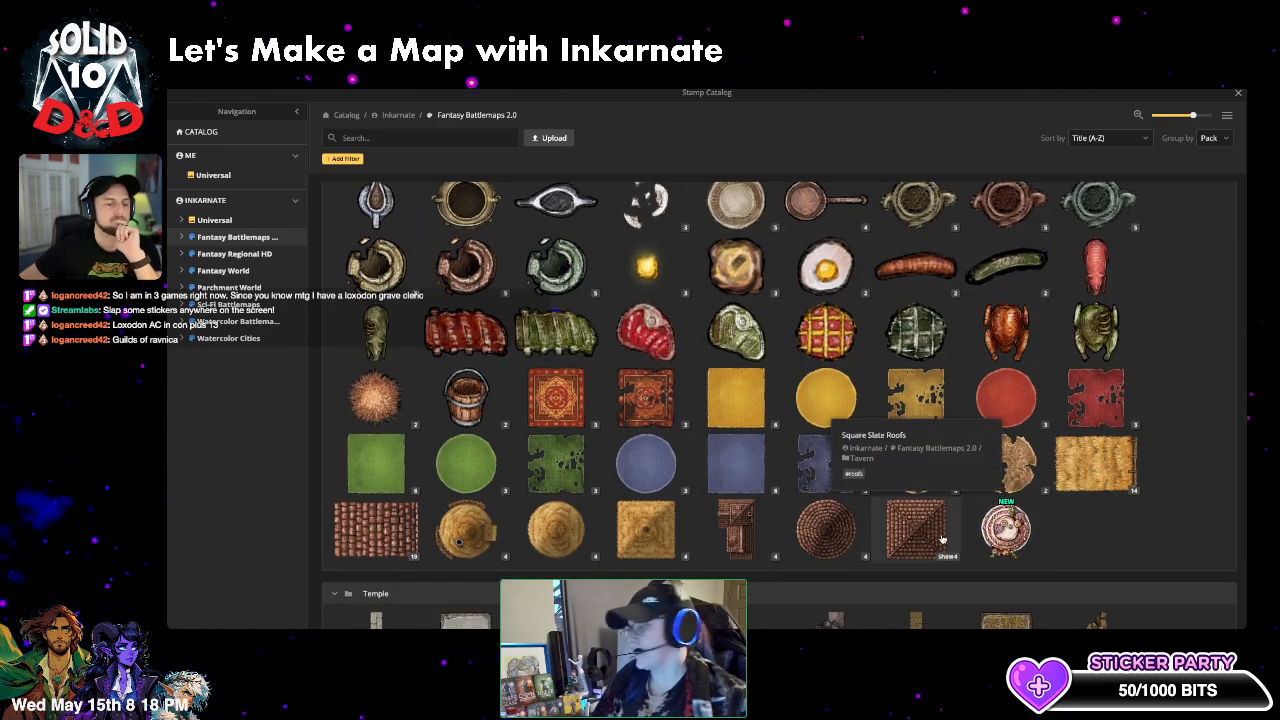
pyautogui.scroll(-5, 941, 540)
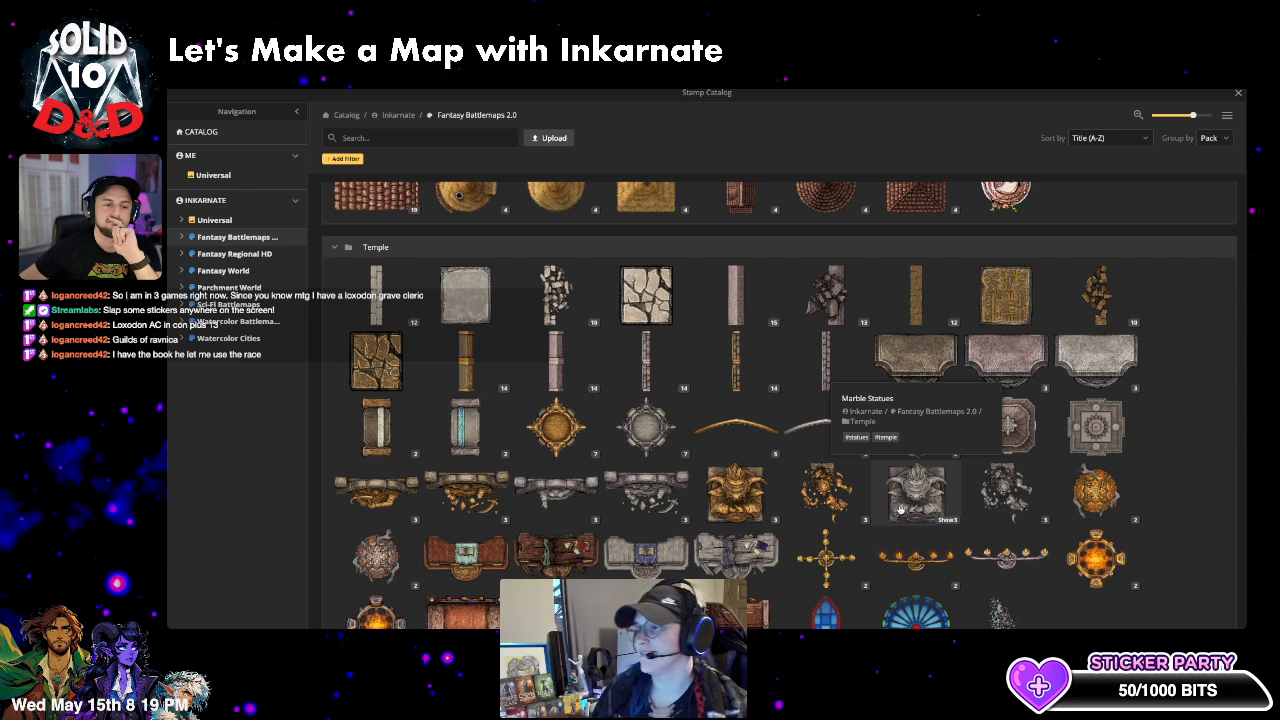
pyautogui.scroll(-5, 900, 505)
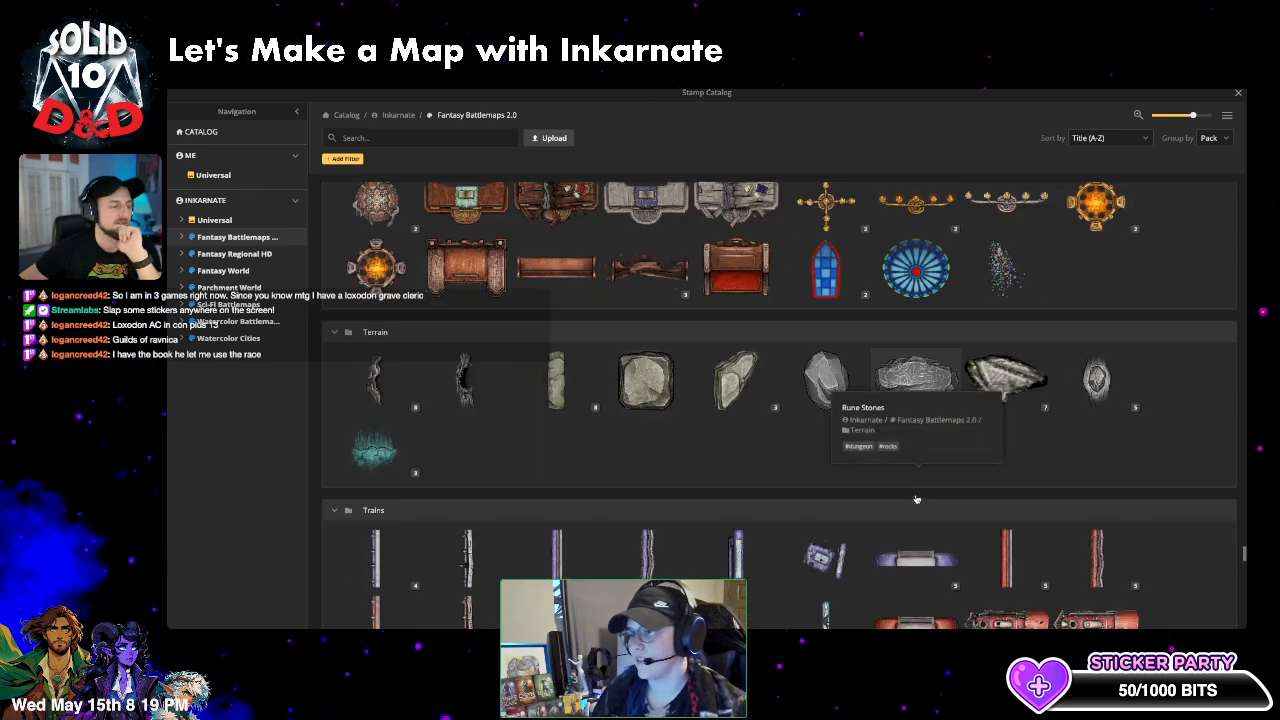
pyautogui.scroll(-3, 897, 494)
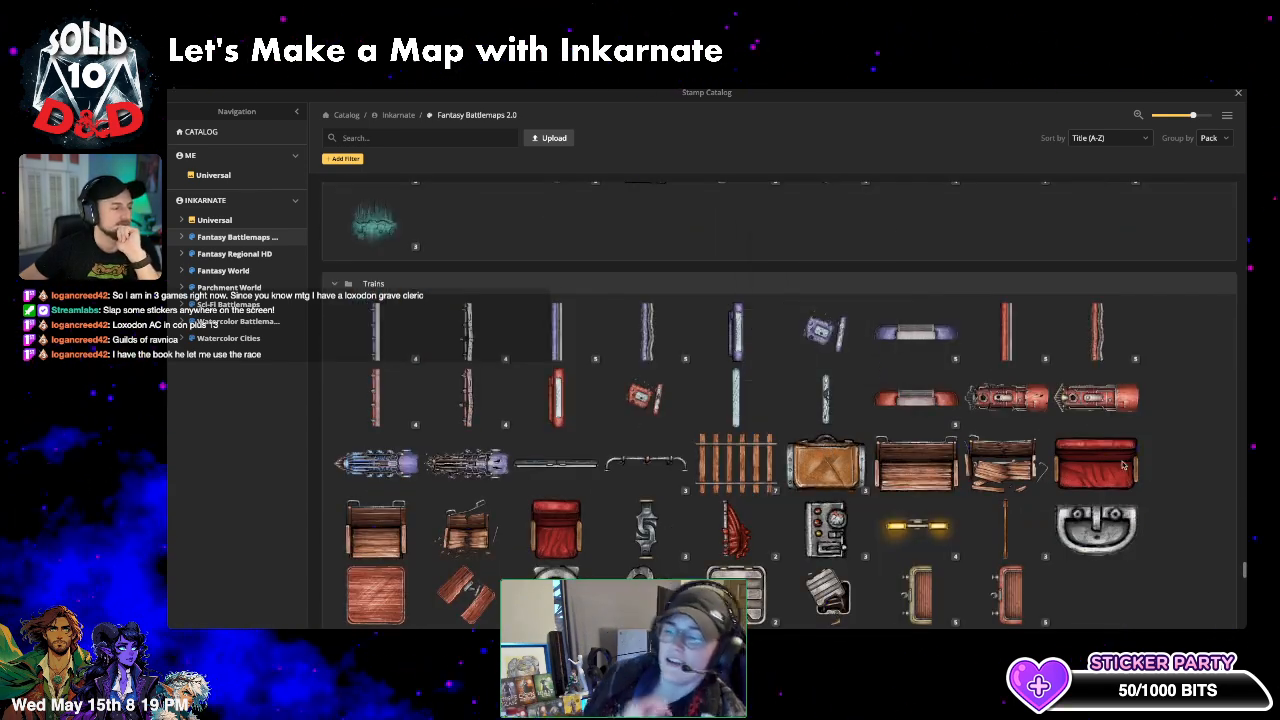
pyautogui.scroll(-2, 1145, 425)
pyautogui.scroll(-5, 1145, 425)
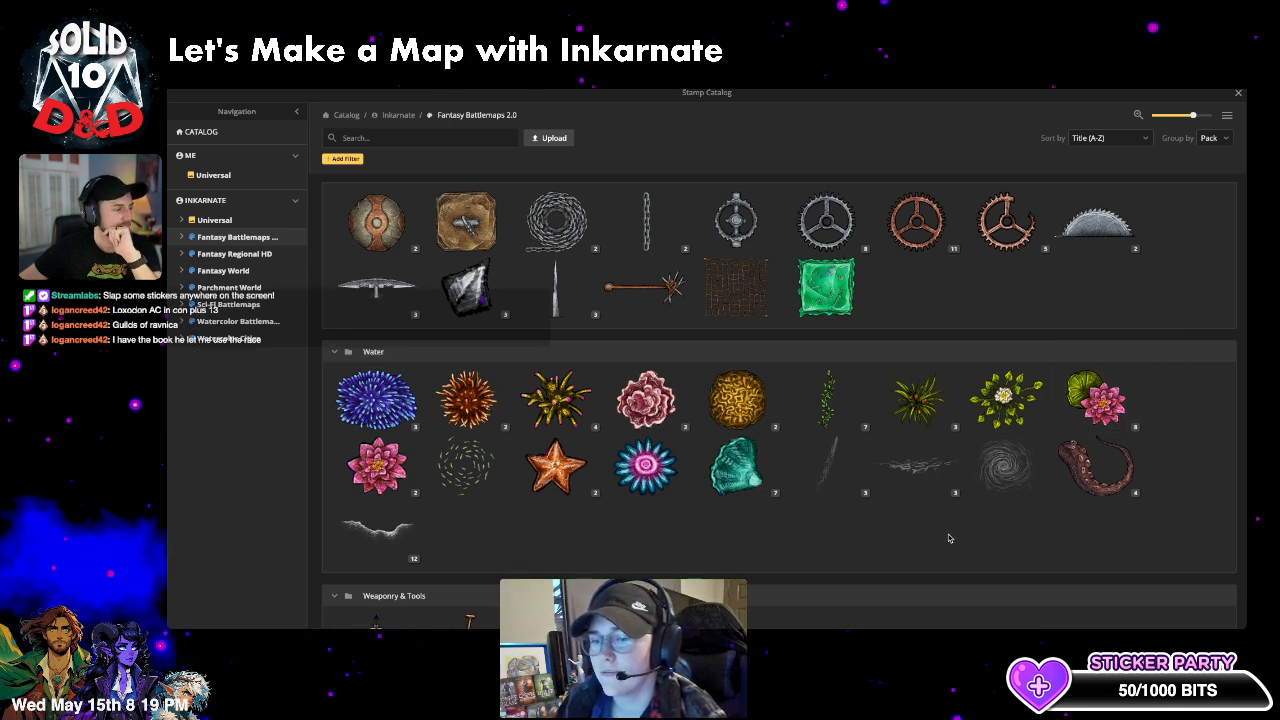
pyautogui.click(468, 482)
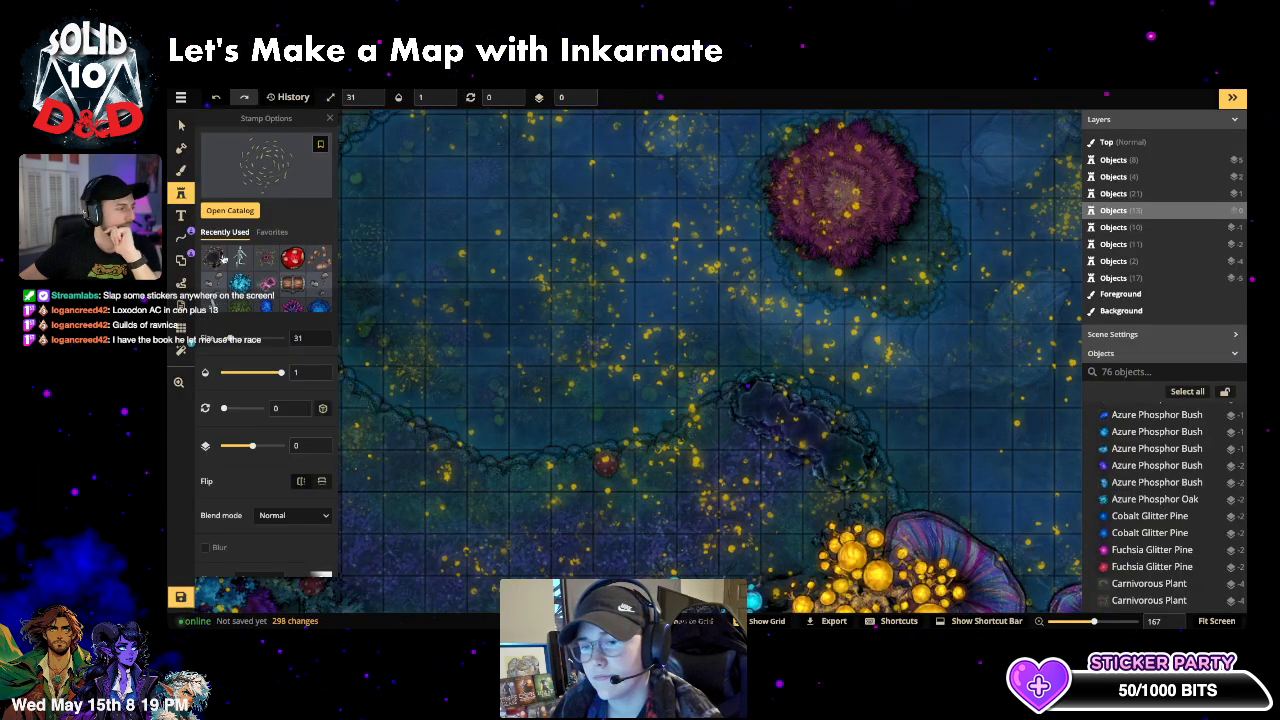
# - Stamp a School of Fish at size 163 with Luminosity blend in the upper-left lake
pyautogui.moveTo(261, 342); pyautogui.dragTo(245, 341)
pyautogui.click(290, 515)
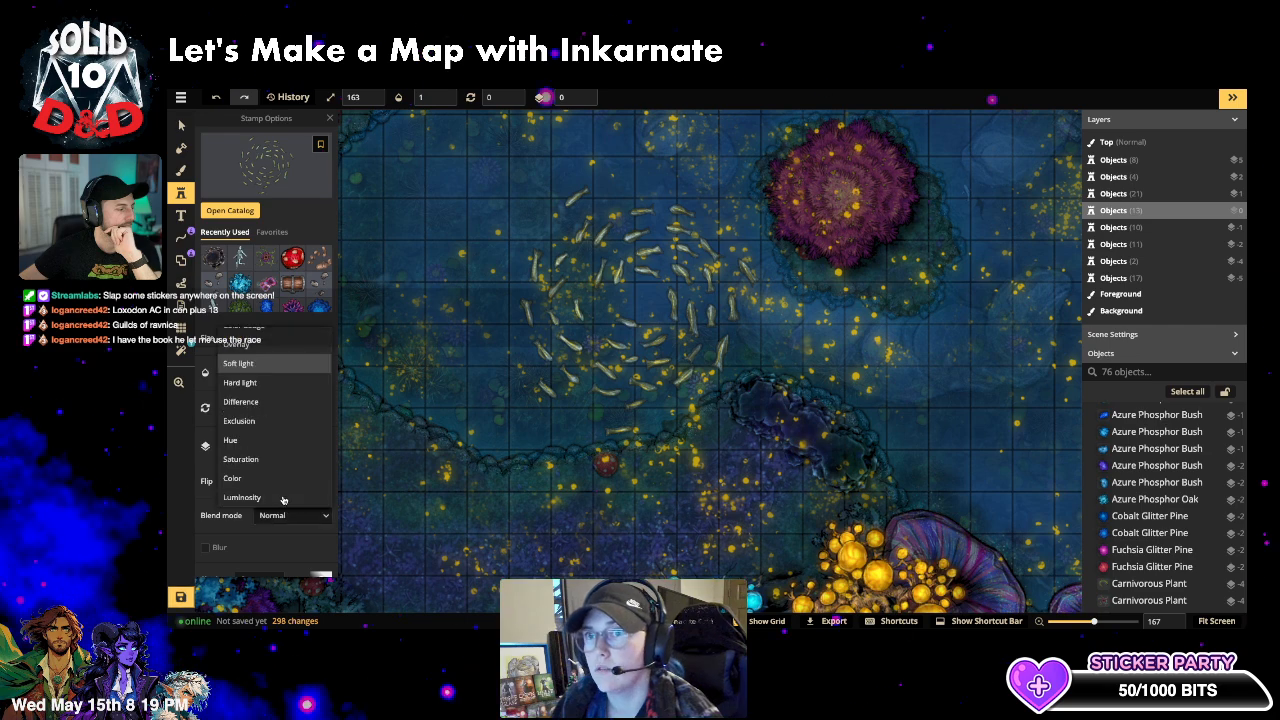
pyautogui.scroll(-2, 274, 480)
pyautogui.click(274, 497)
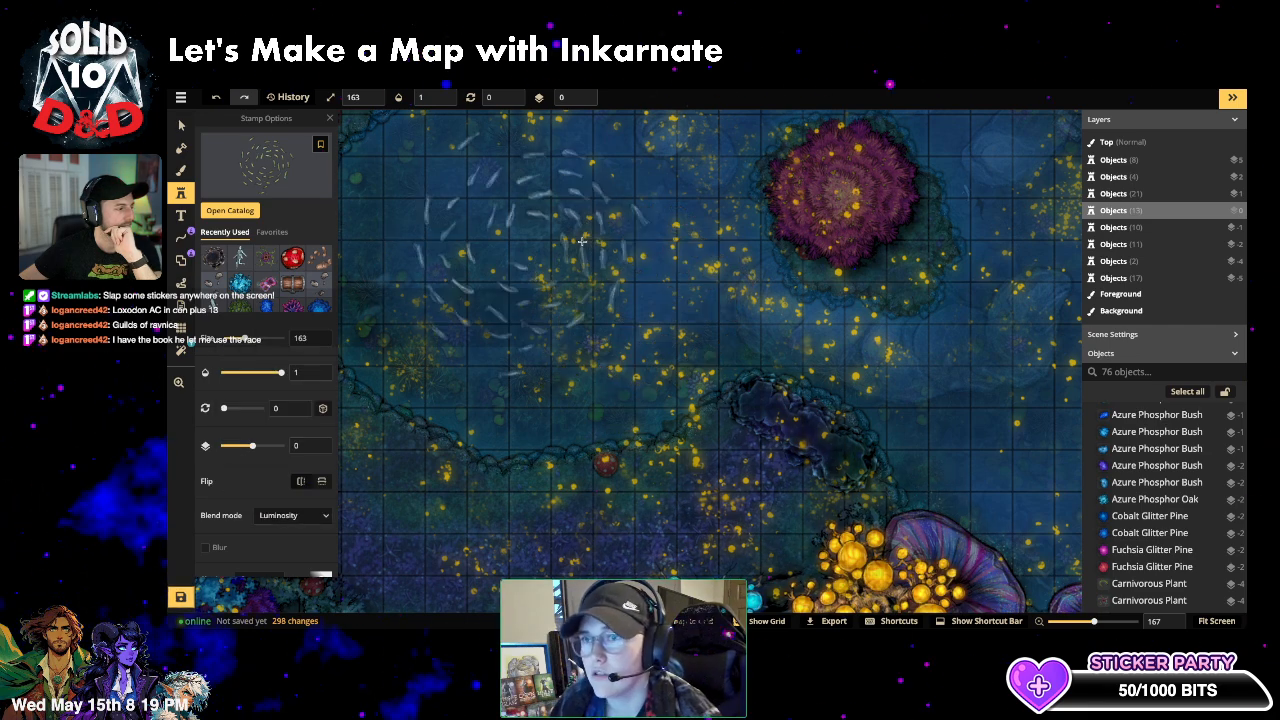
pyautogui.click(524, 255)
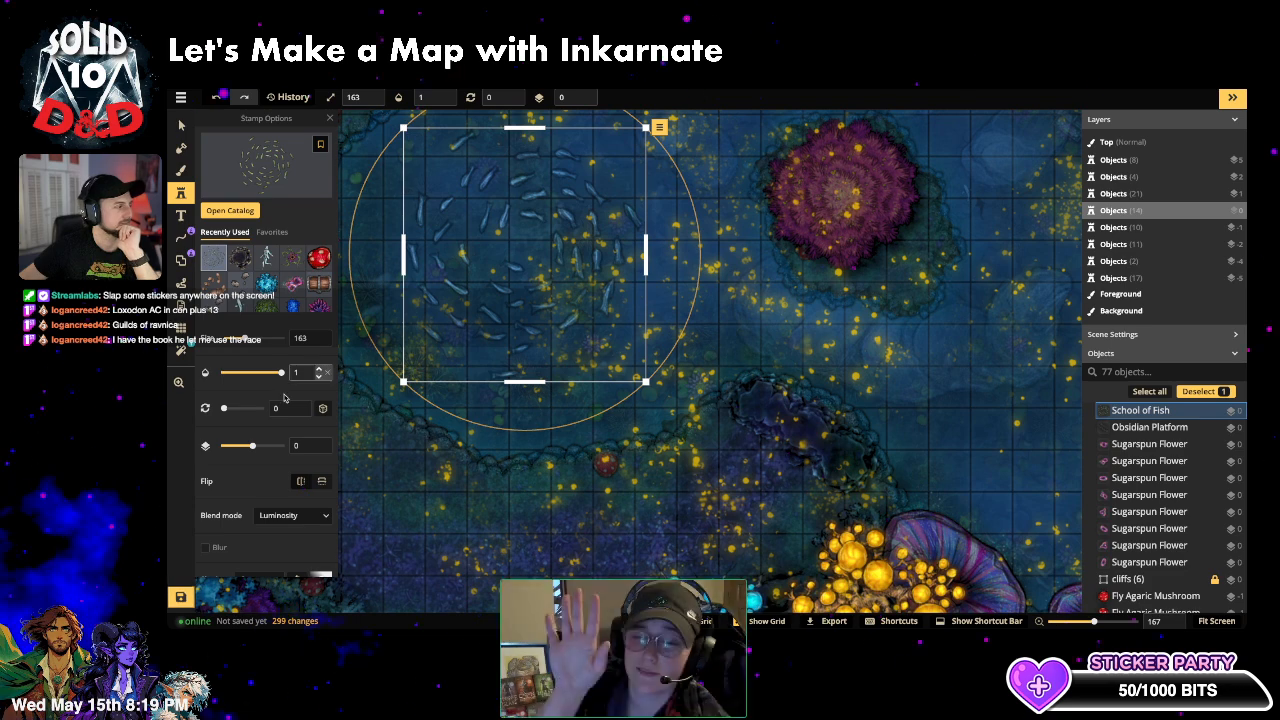
# - Give the fish stamp 0.64 opacity and a blur radius of 1.5
pyautogui.moveTo(281, 372); pyautogui.dragTo(266, 373)
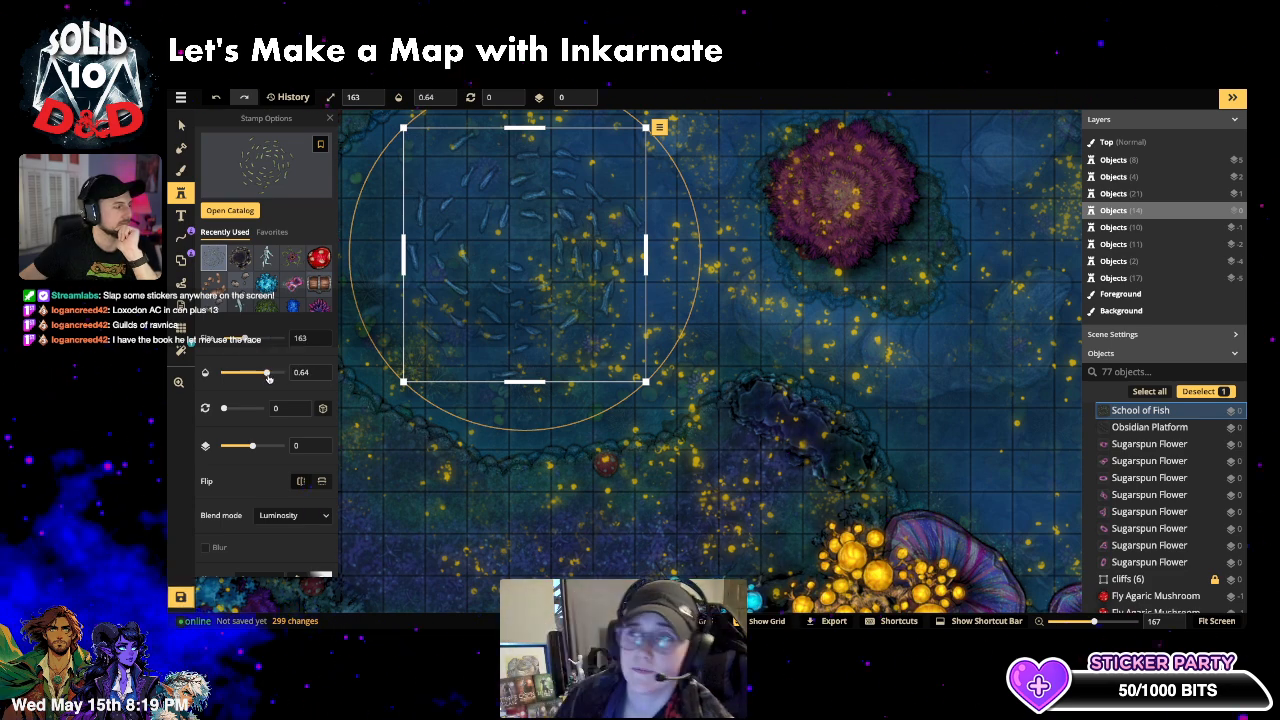
pyautogui.click(206, 548)
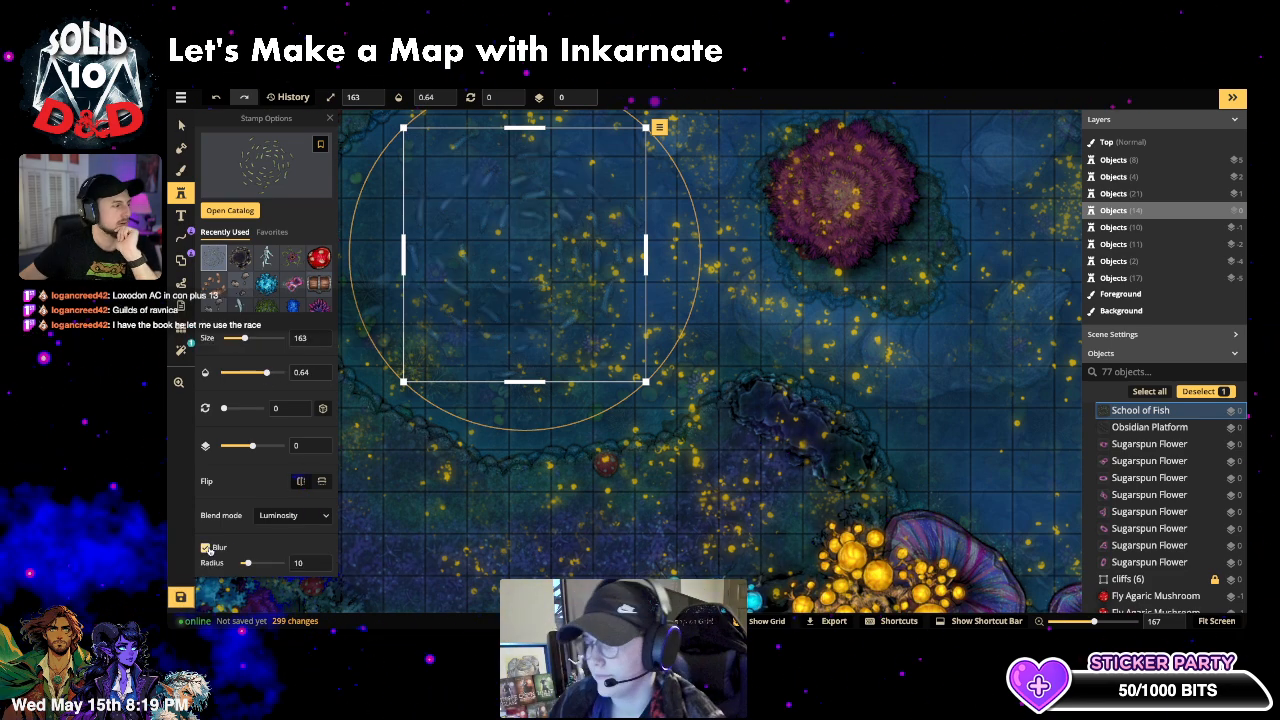
pyautogui.click(296, 561)
pyautogui.press('BackSpace')
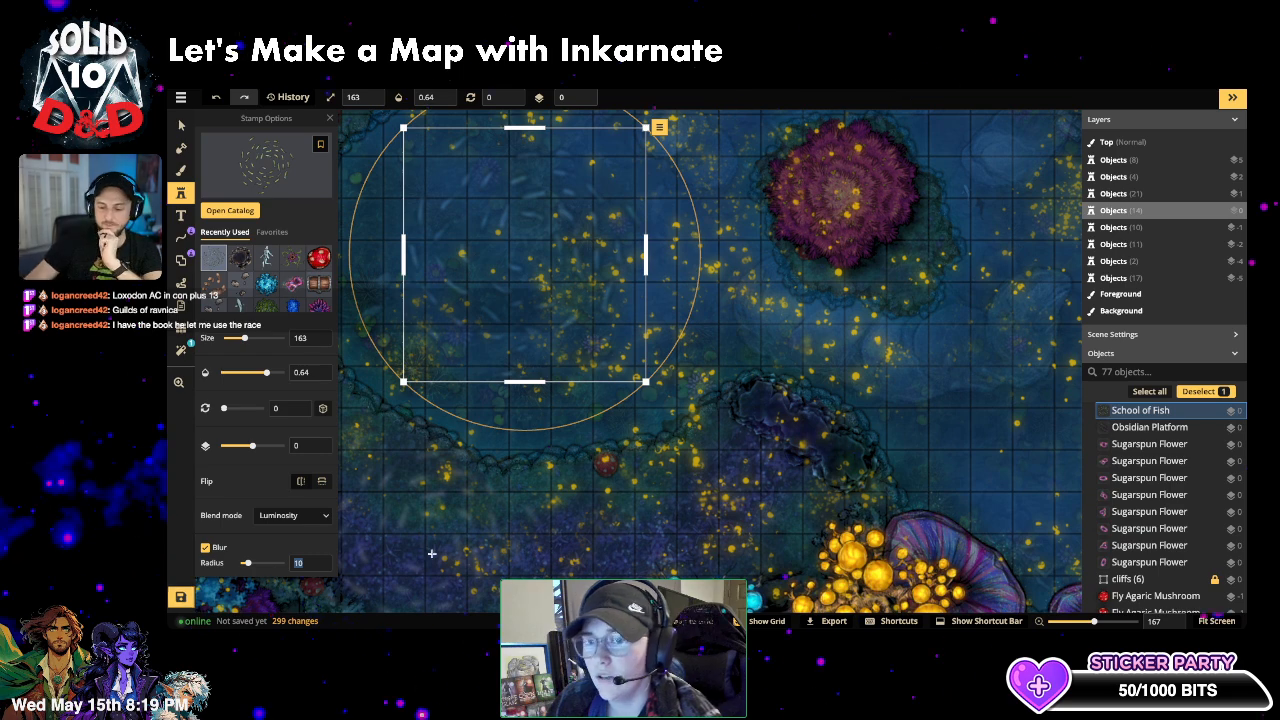
pyautogui.write('.5')
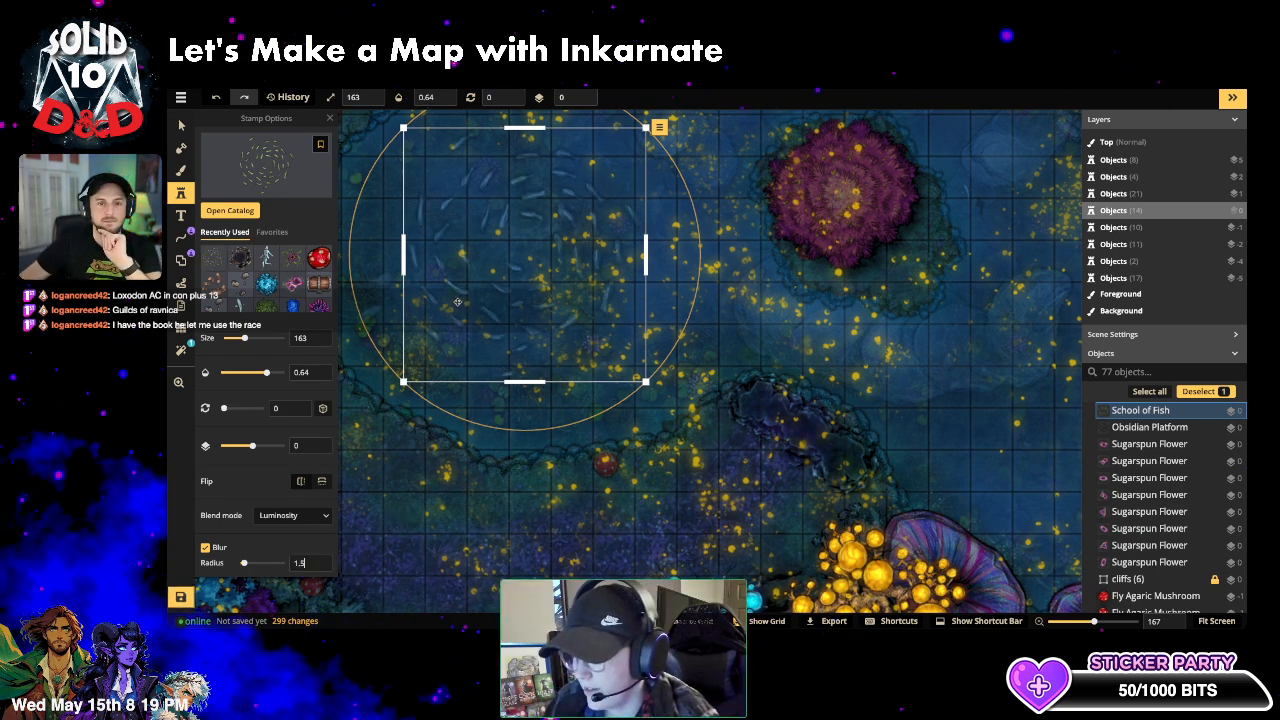
pyautogui.press('v')
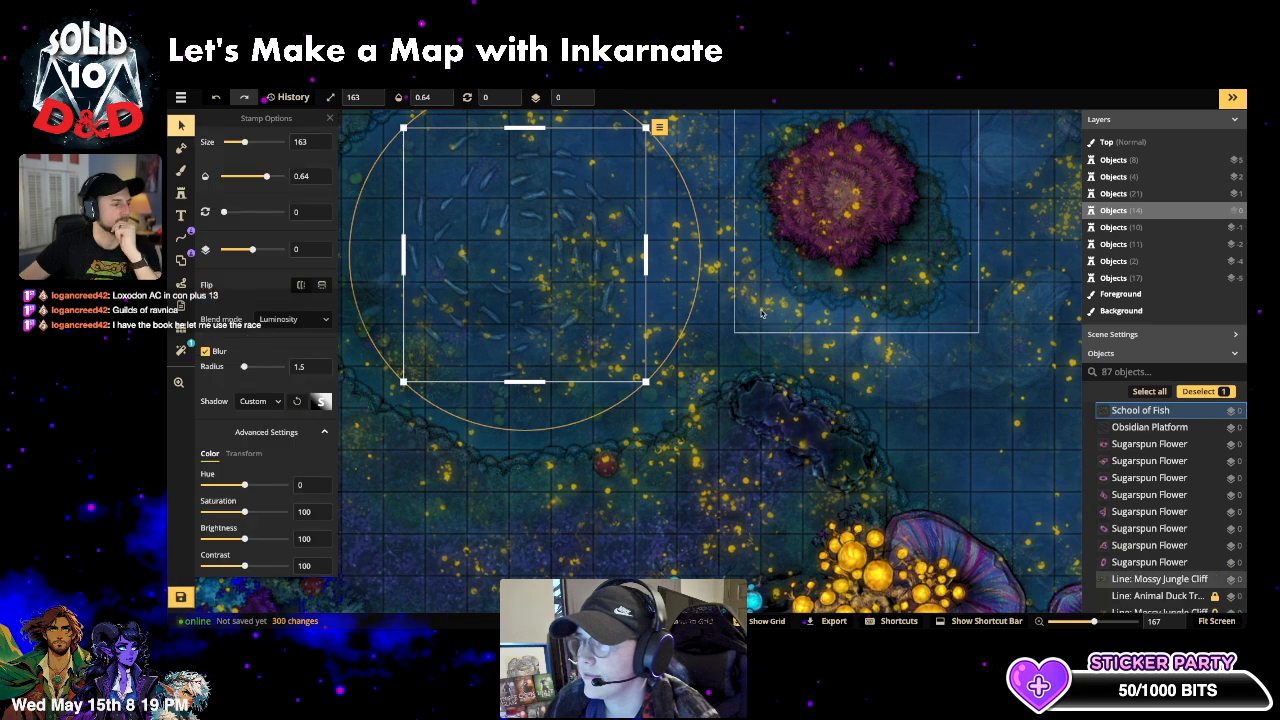
pyautogui.click(778, 414)
# - Select the Vines line on layer -2, then deselect it
pyautogui.click(547, 553)
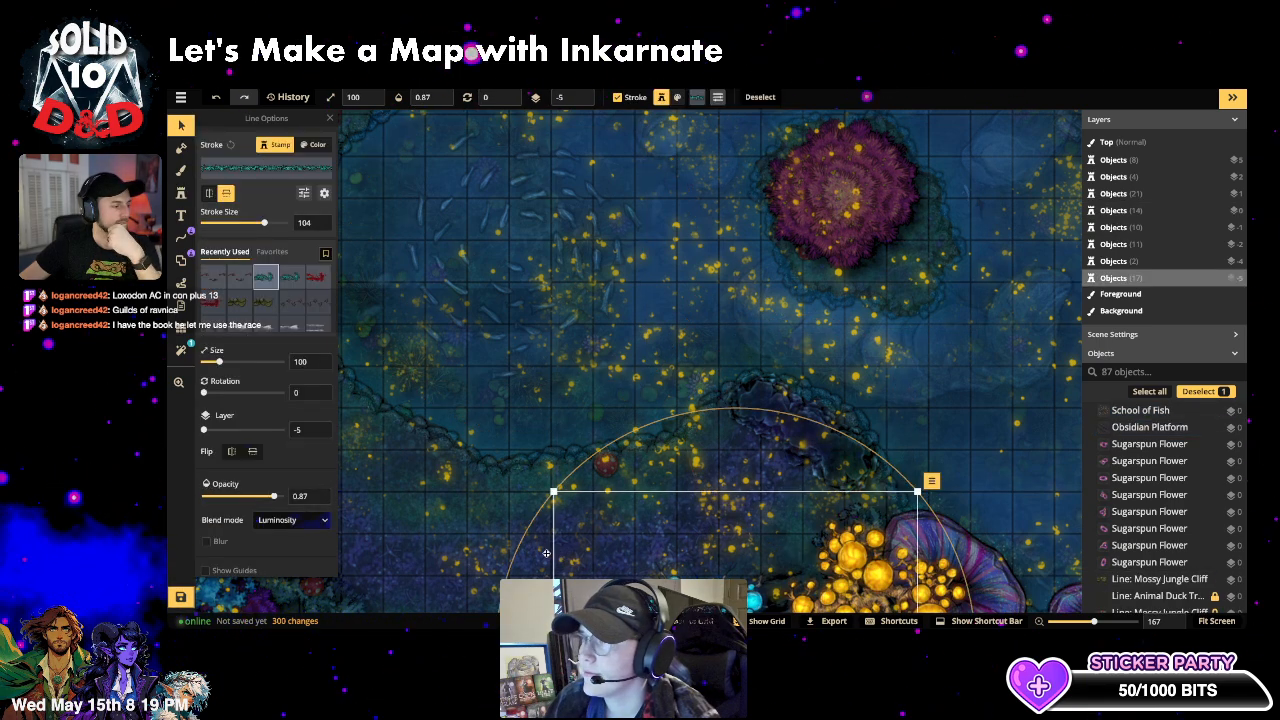
pyautogui.click(532, 470)
pyautogui.scroll(-9, 594, 481)
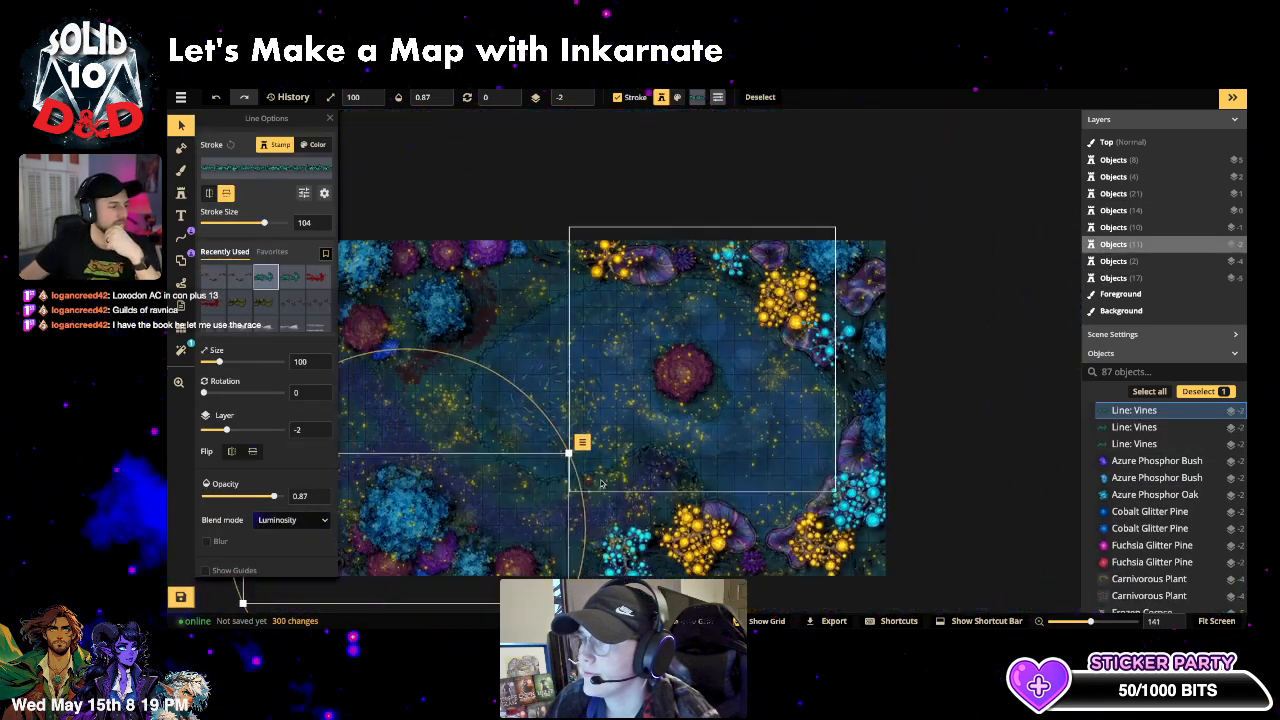
pyautogui.scroll(-1, 602, 484)
pyautogui.click(988, 352)
# - Pan the map to bring the whole lake into view and return to the Stamp tool
pyautogui.press('space')
pyautogui.moveTo(569, 413); pyautogui.dragTo(659, 360)
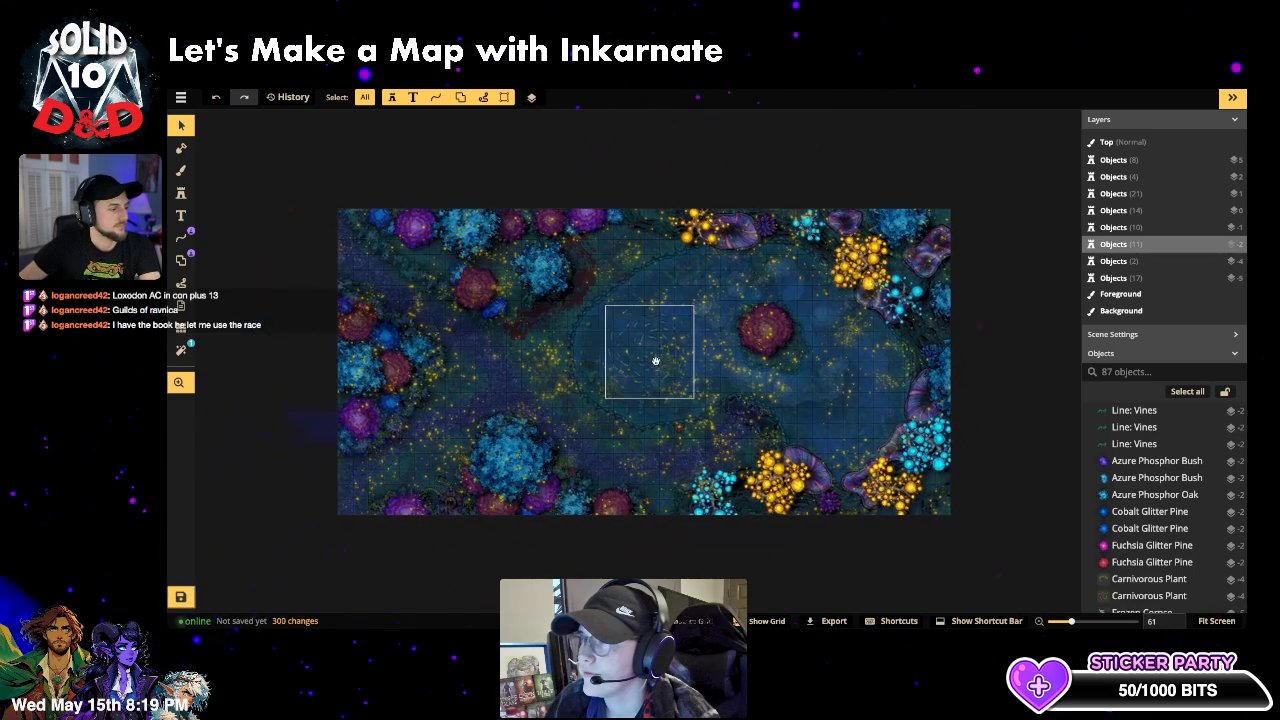
pyautogui.click(181, 193)
# - Scroll the Fantasy Battlemaps 2.0 catalog down to the Wizard stamps: magic circles, books, orbs, skulls
pyautogui.click(241, 173)
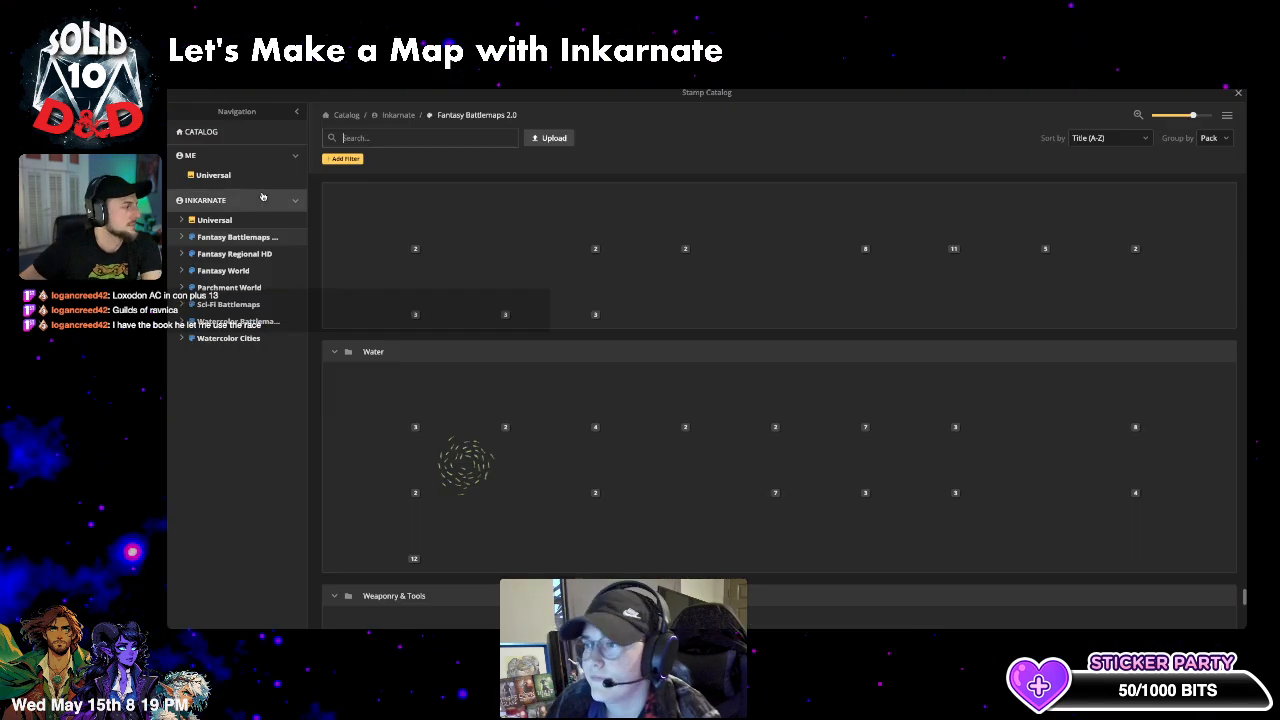
pyautogui.scroll(-3, 882, 405)
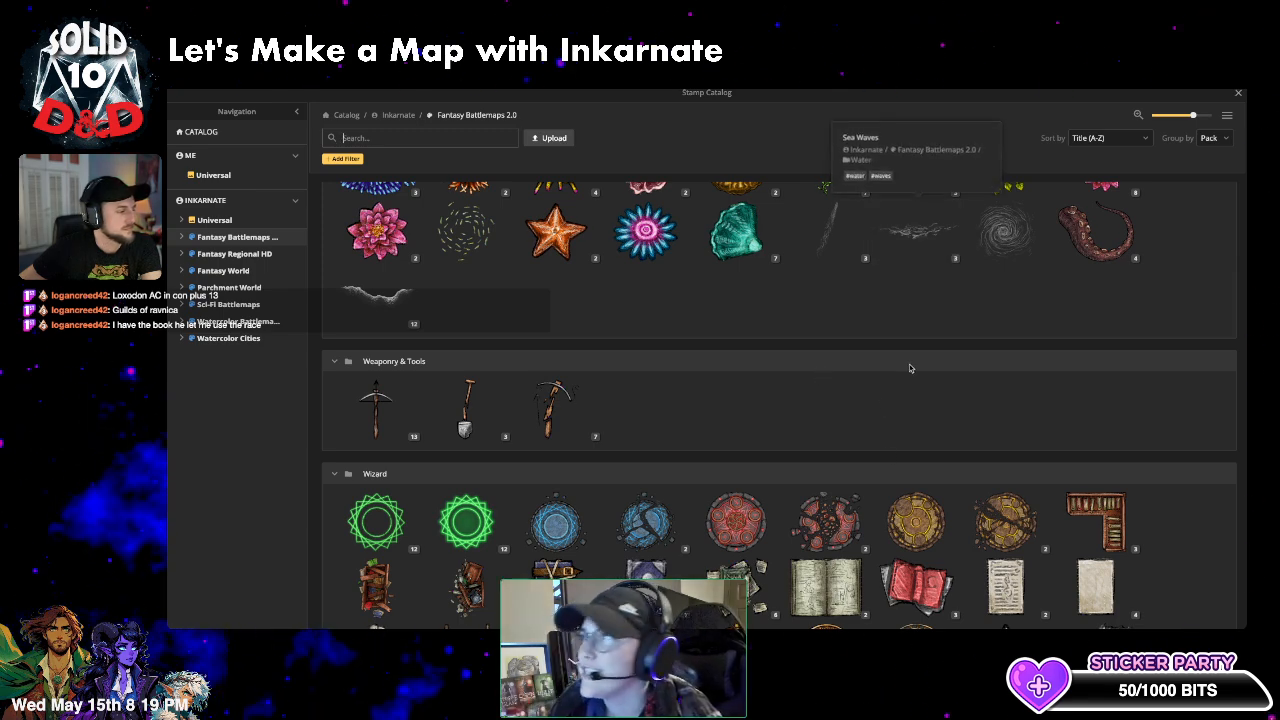
pyautogui.scroll(-5, 910, 368)
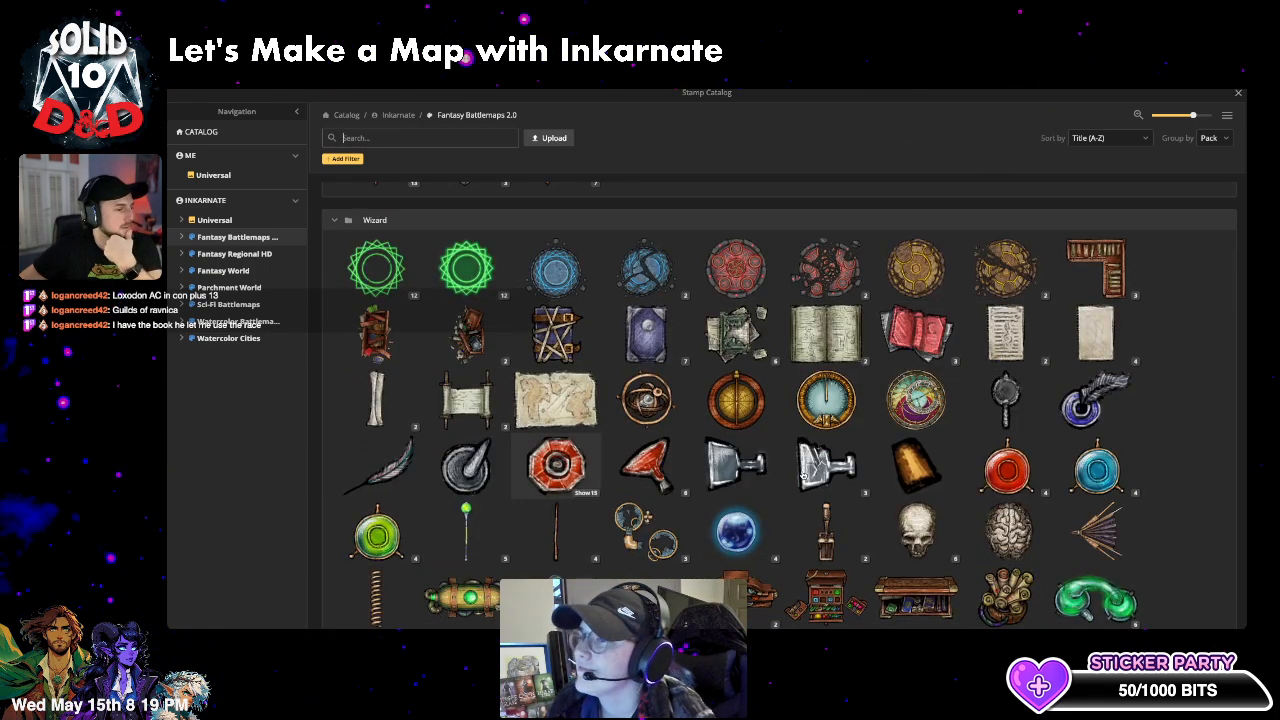
pyautogui.scroll(-1, 1176, 466)
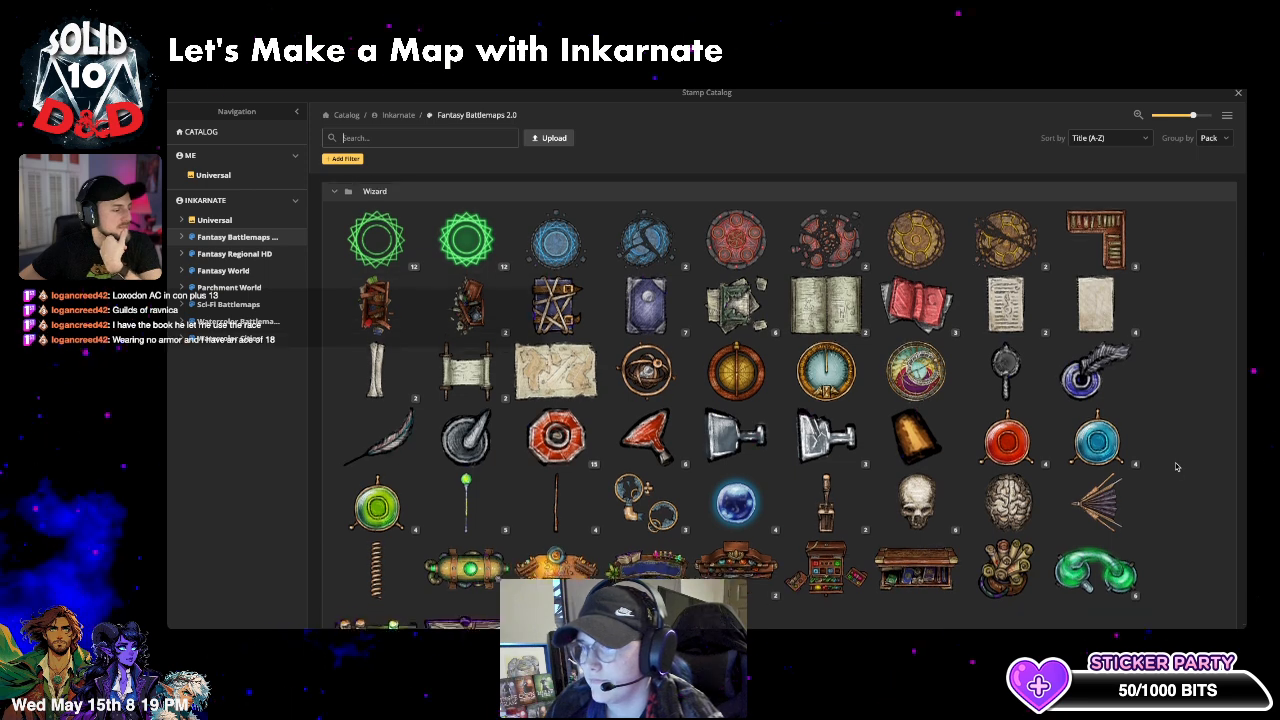
pyautogui.scroll(-2, 1176, 466)
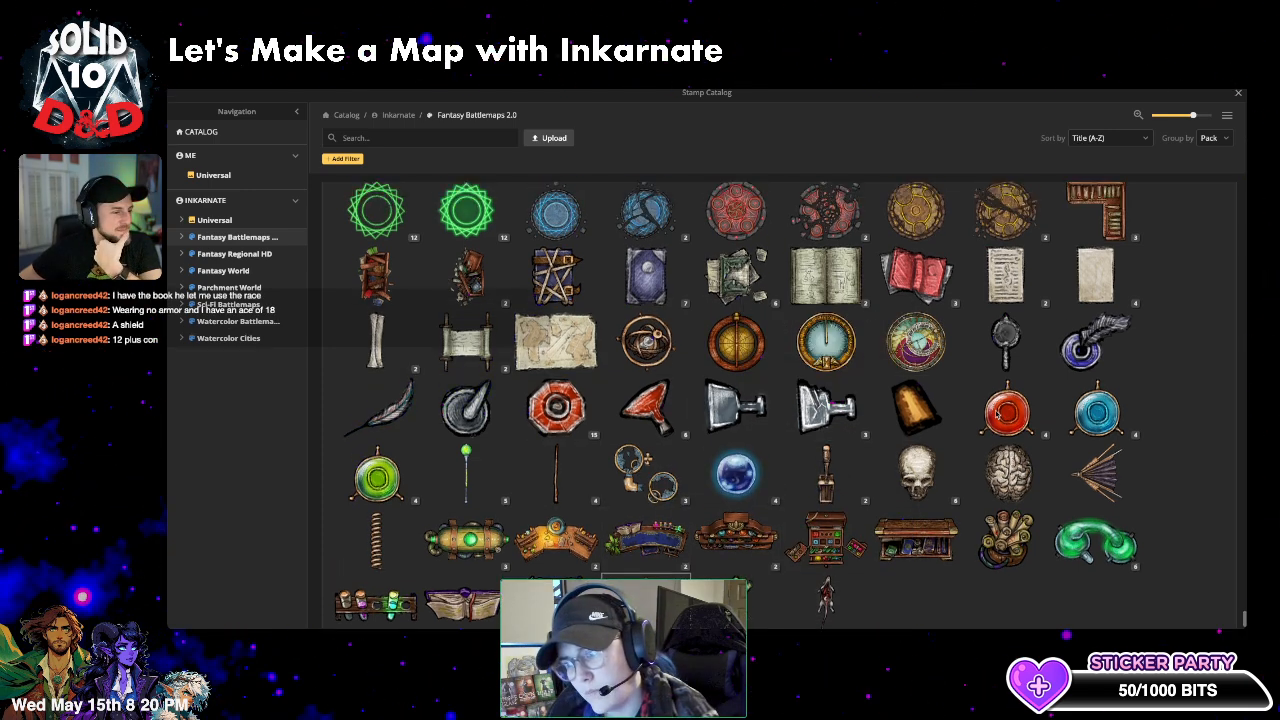
pyautogui.scroll(1, 1063, 420)
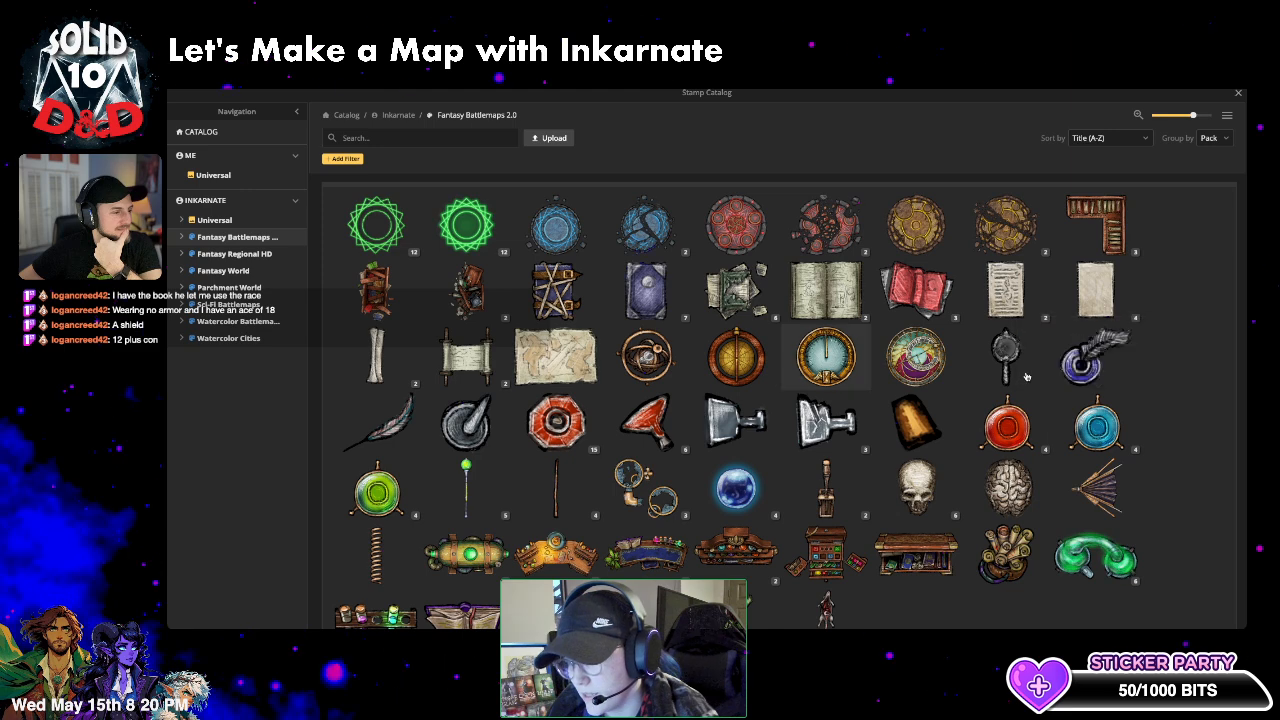
# - Load the Sundial stamp with rotation 44 and hue 25
pyautogui.click(830, 365)
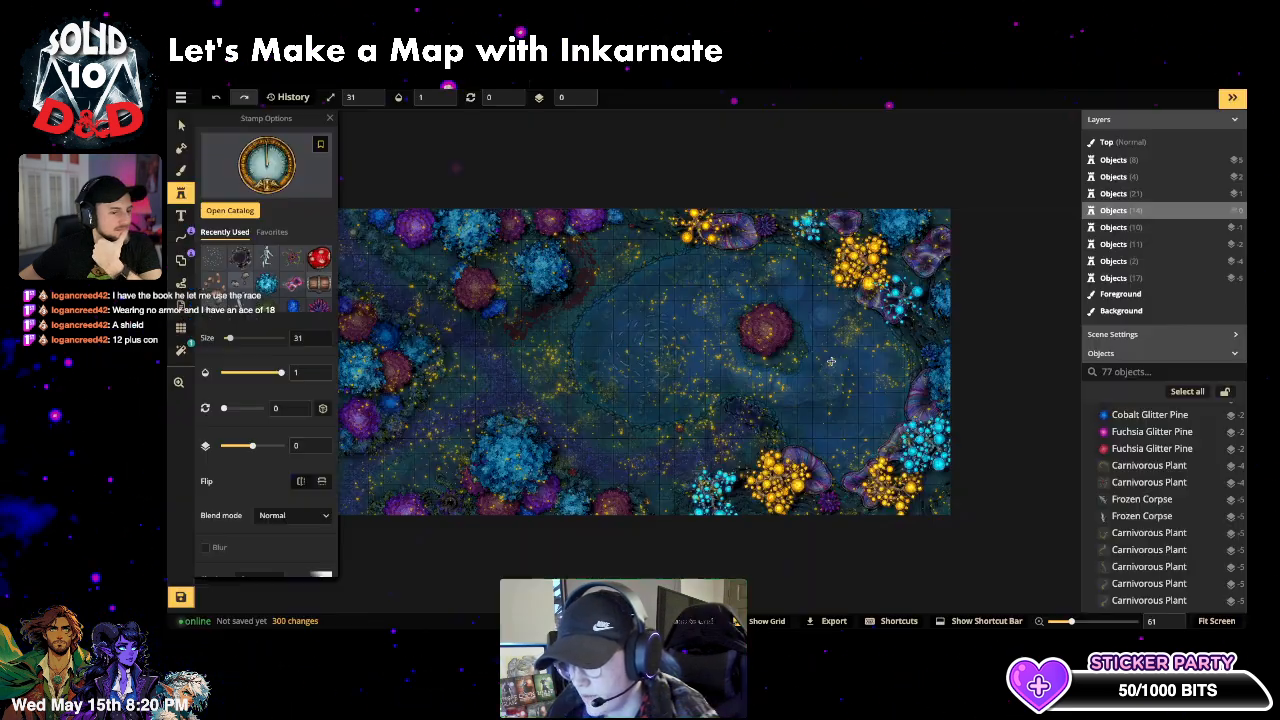
pyautogui.scroll(2, 788, 372)
pyautogui.scroll(5, 788, 372)
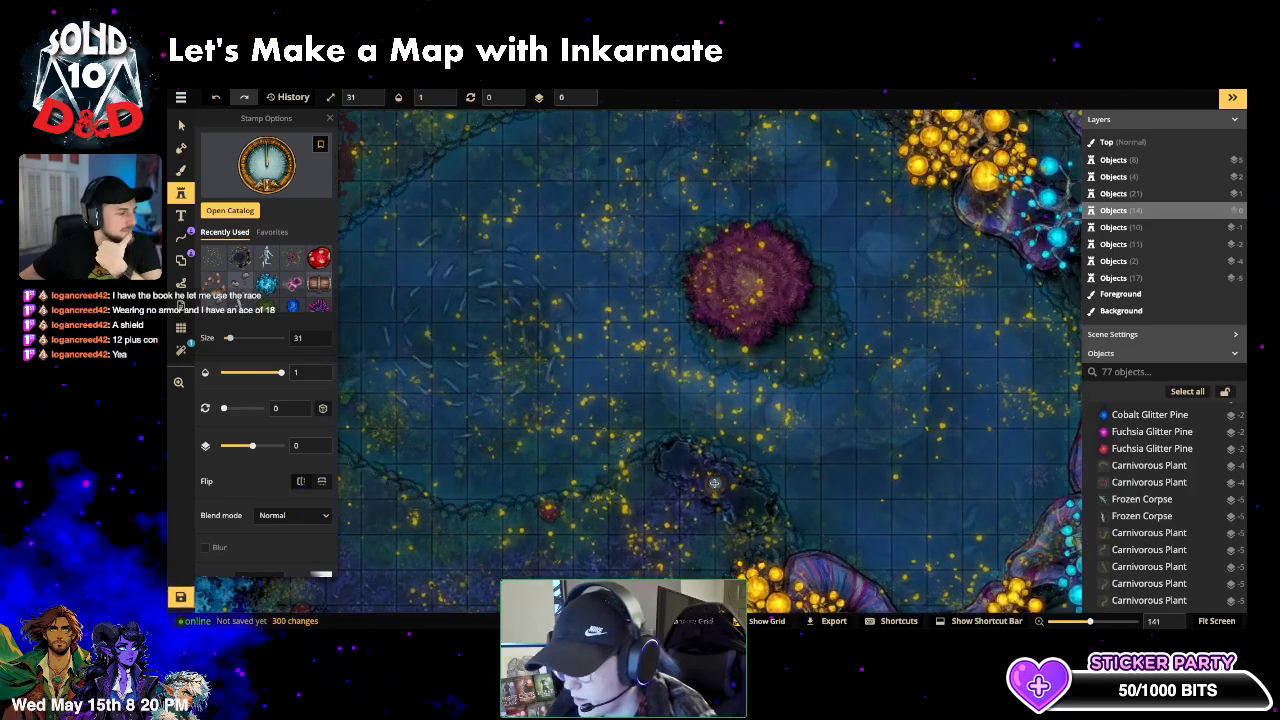
pyautogui.scroll(1, 720, 484)
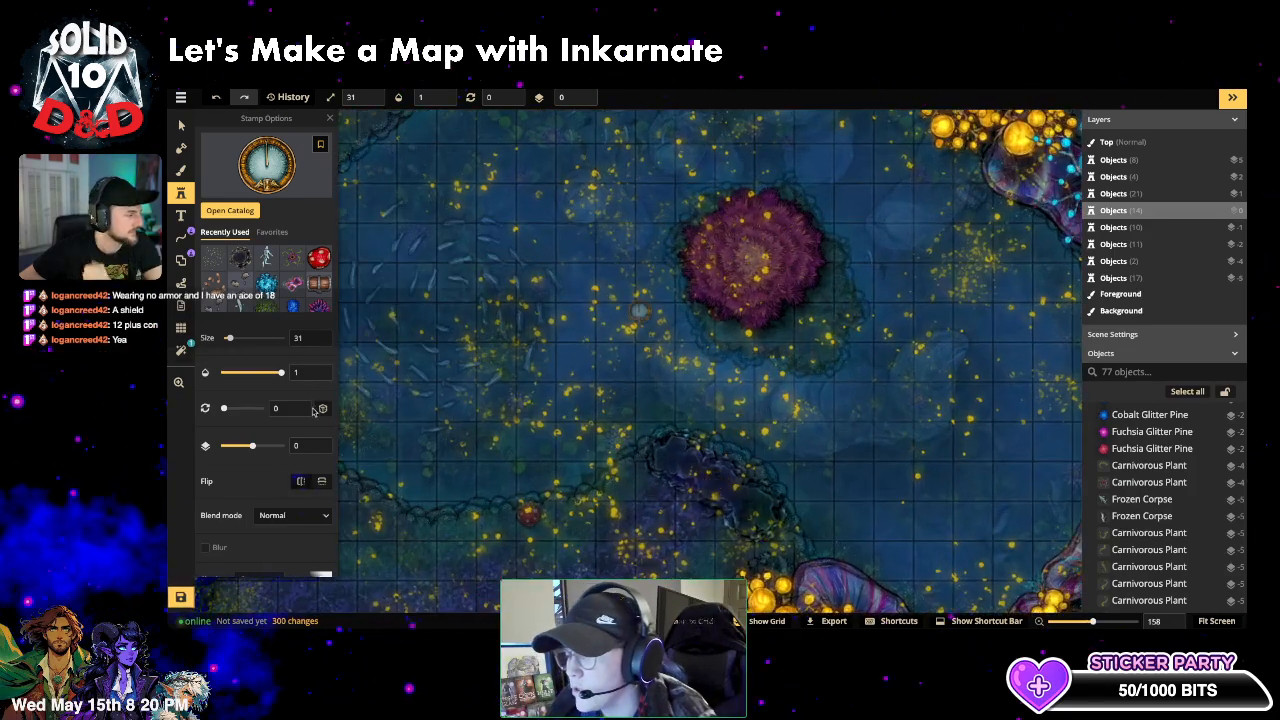
pyautogui.moveTo(224, 408); pyautogui.dragTo(229, 410)
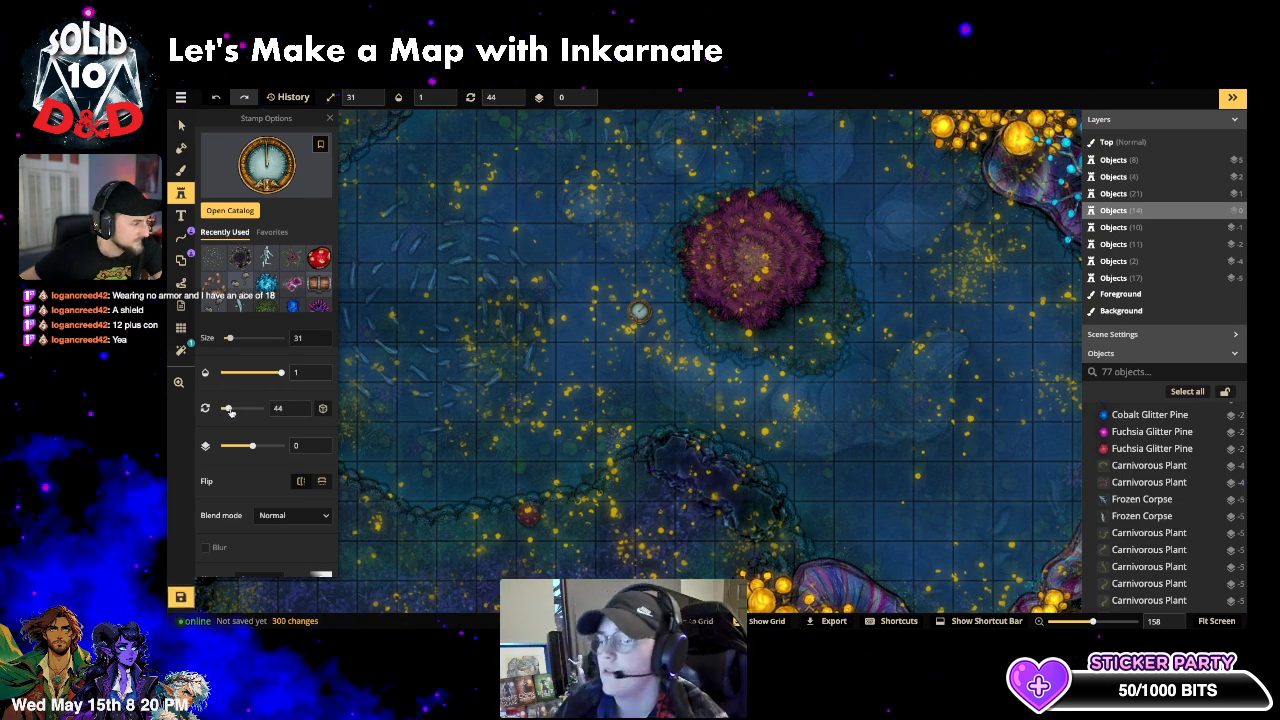
pyautogui.scroll(-2, 231, 420)
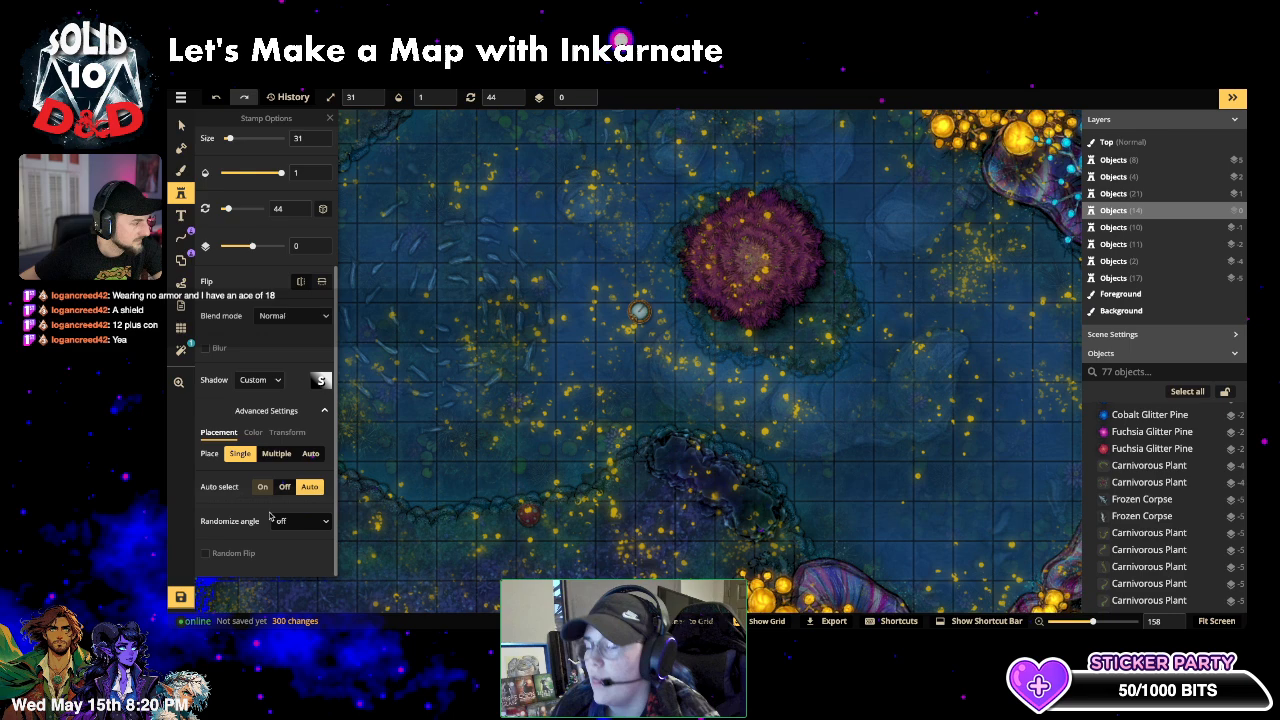
pyautogui.click(255, 438)
pyautogui.moveTo(244, 463); pyautogui.dragTo(221, 490)
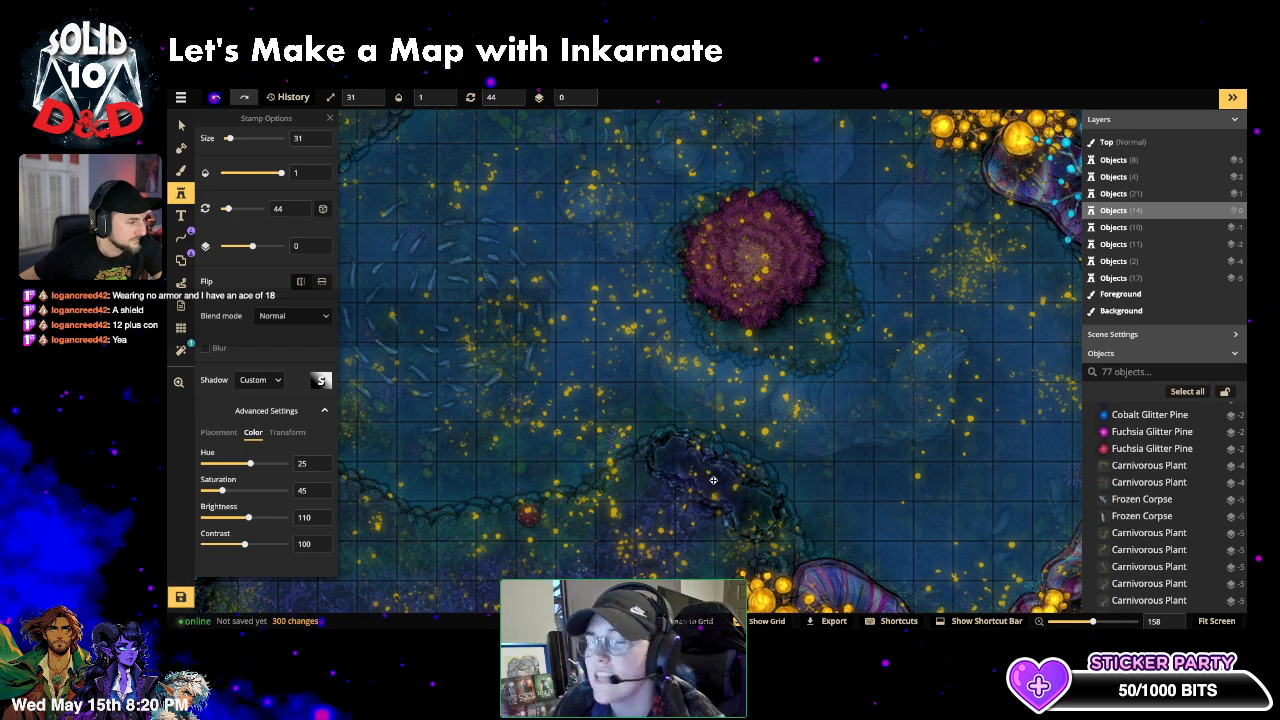
# - Stamp the sundial on the small lake platform, then switch to Select and deselect it
pyautogui.click(713, 481)
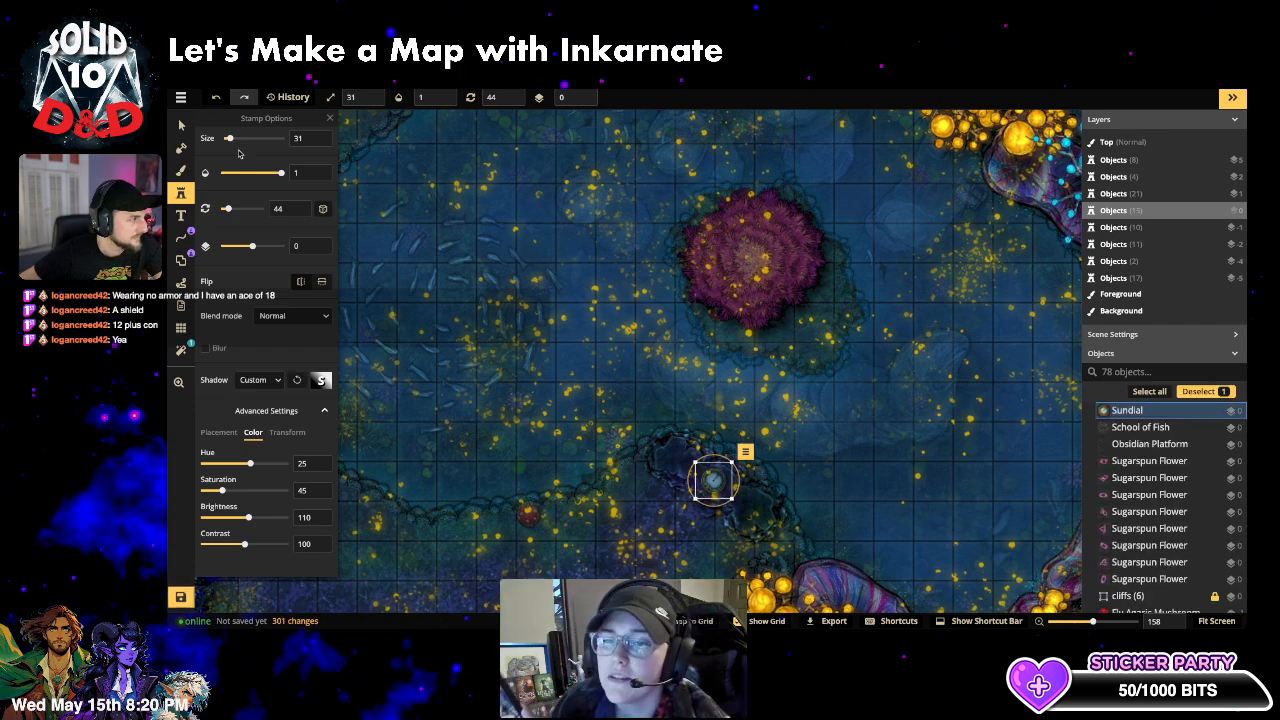
pyautogui.click(181, 125)
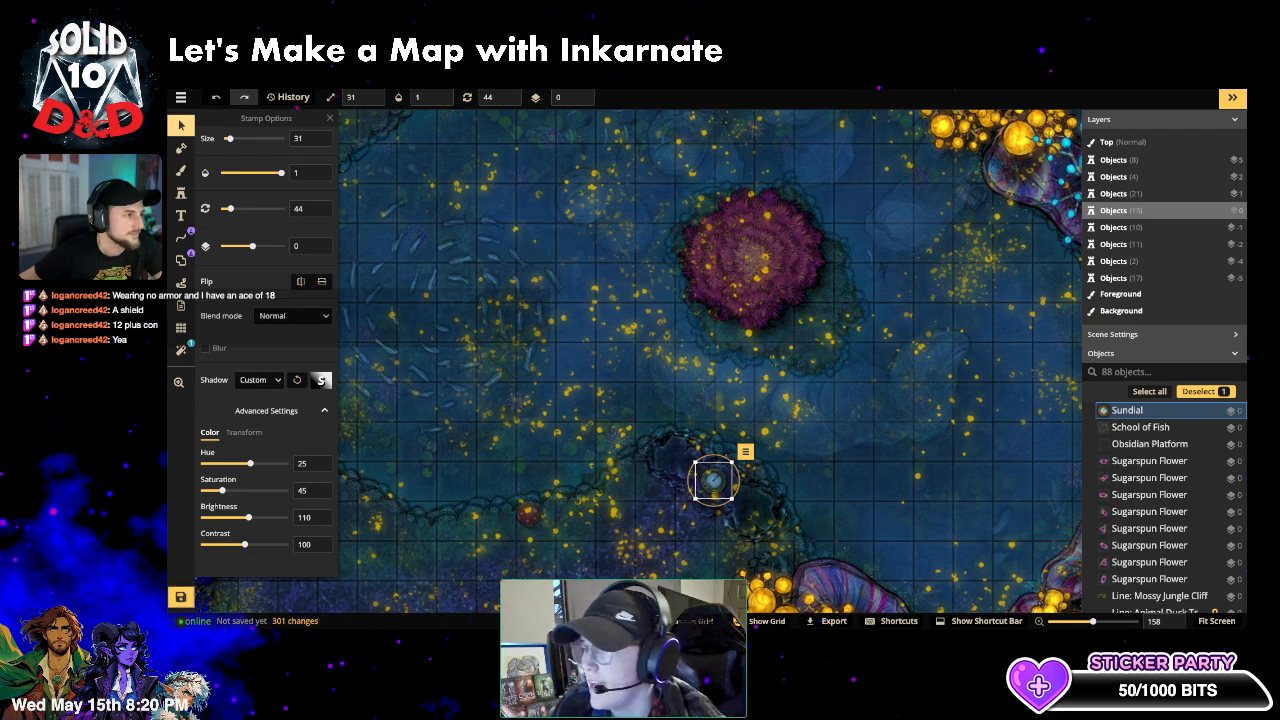
pyautogui.scroll(-3, 710, 280)
pyautogui.scroll(-2, 702, 402)
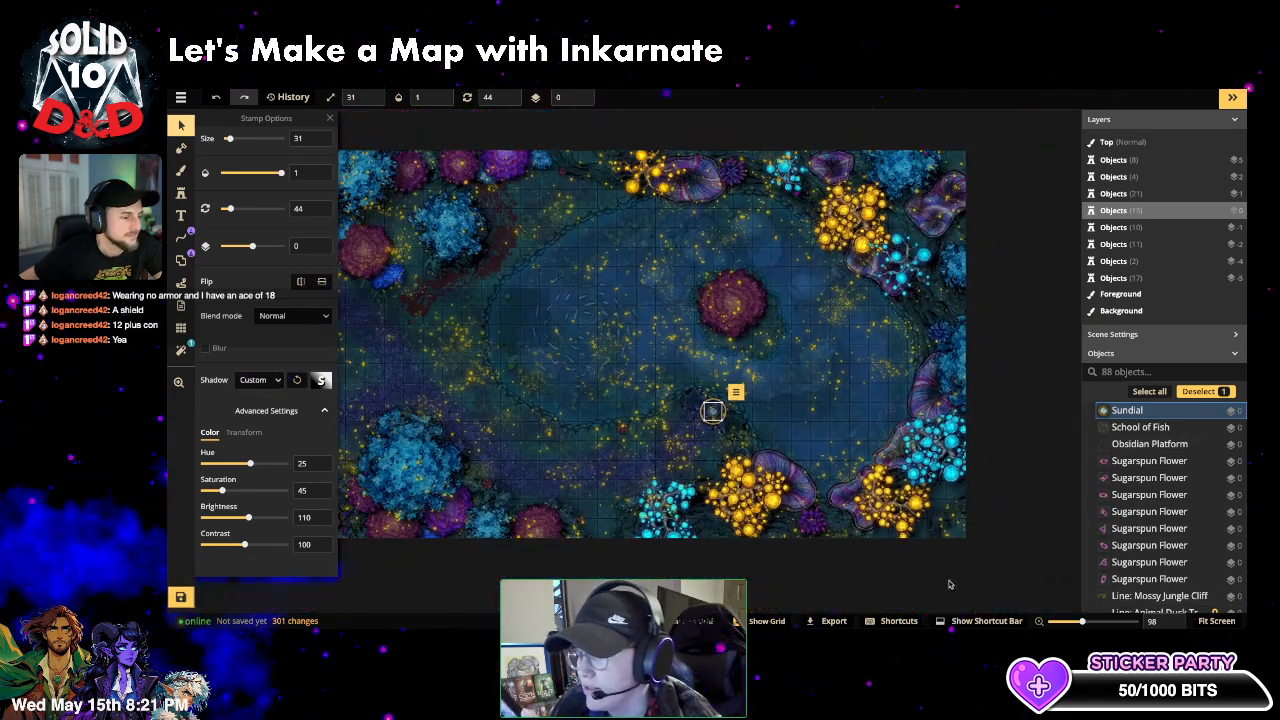
pyautogui.click(1018, 580)
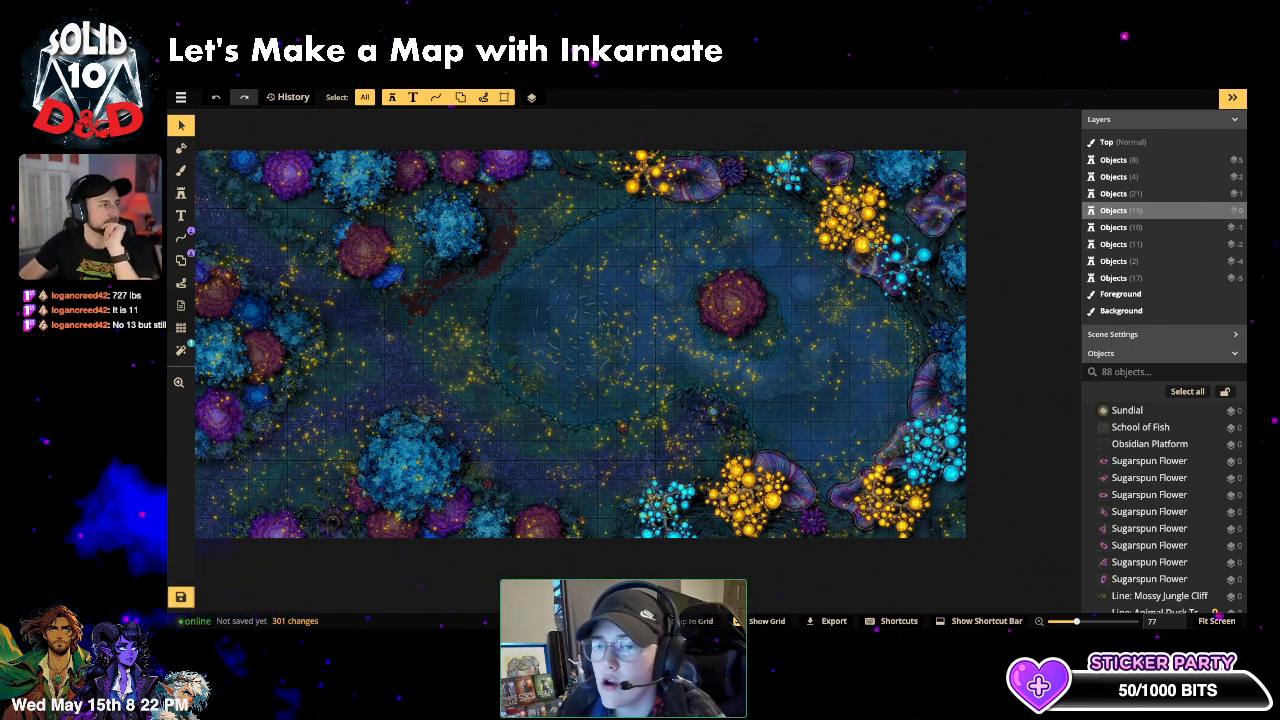
pyautogui.moveTo(766, 583); pyautogui.dragTo(223, 393)
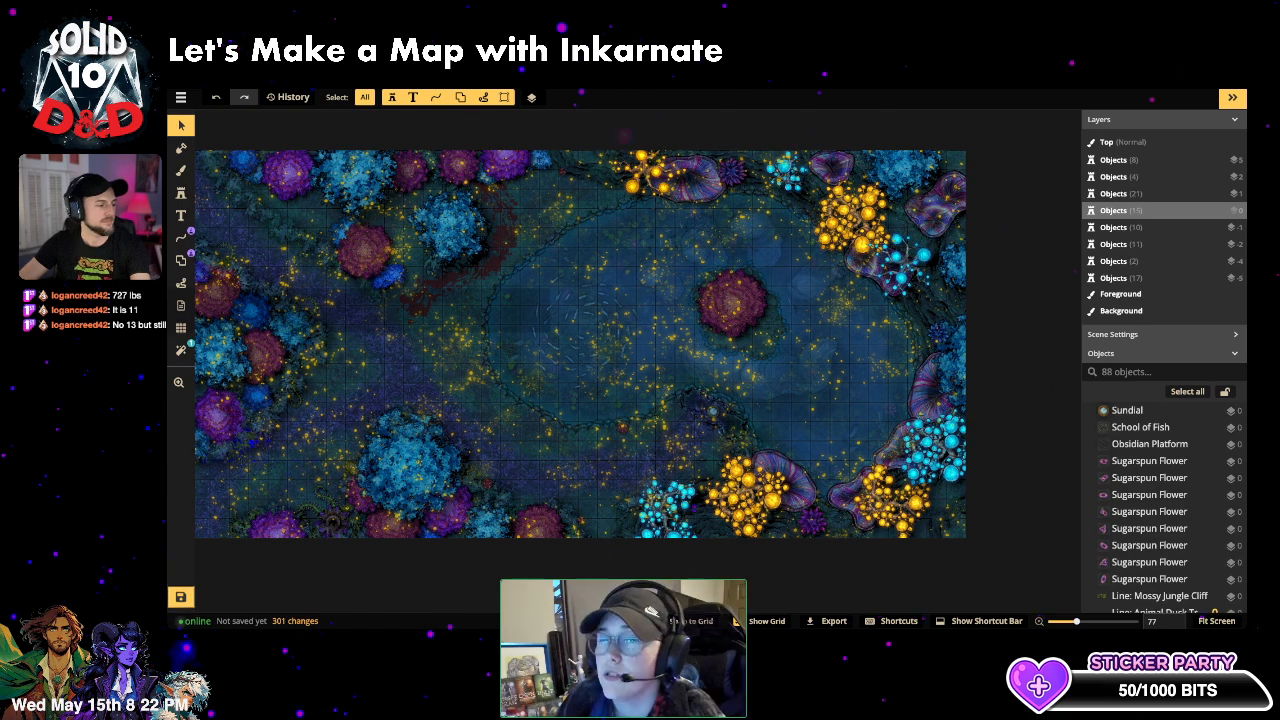
pyautogui.moveTo(484, 558); pyautogui.dragTo(555, 558)
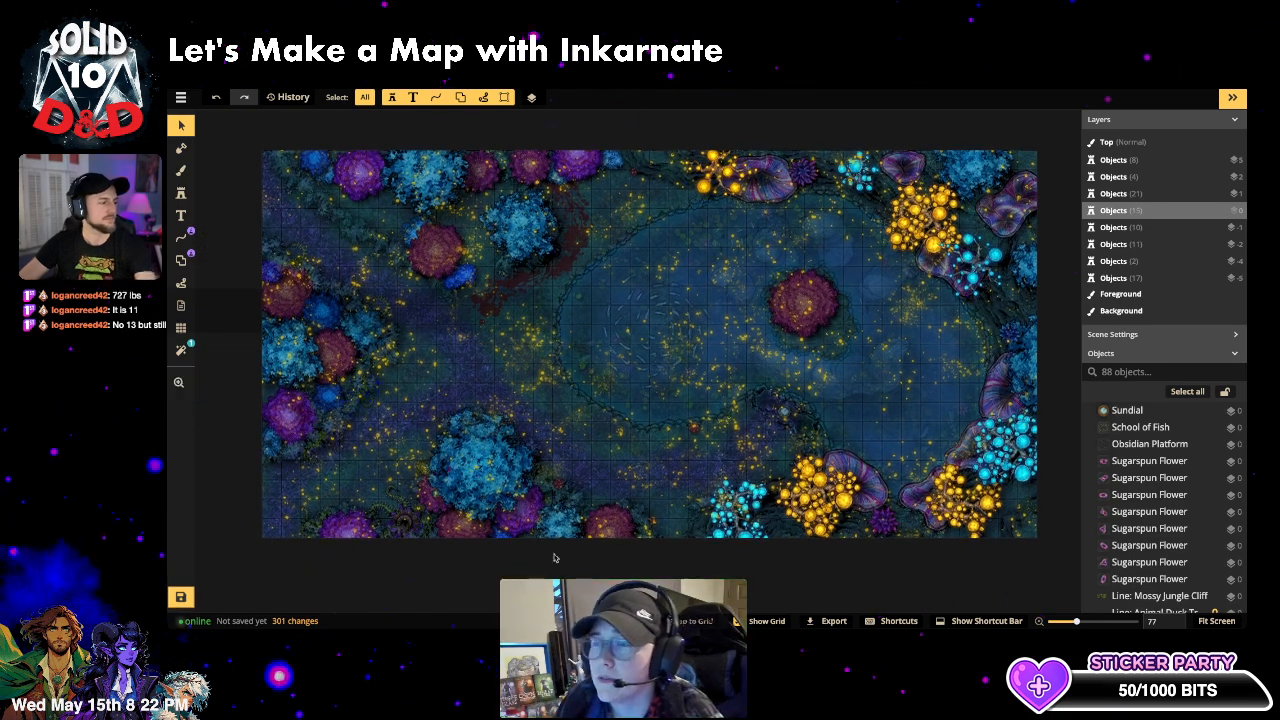
# - Add a Vignette filter, try Overlay and Saturation blends on the Night filter, then undo them
pyautogui.click(181, 349)
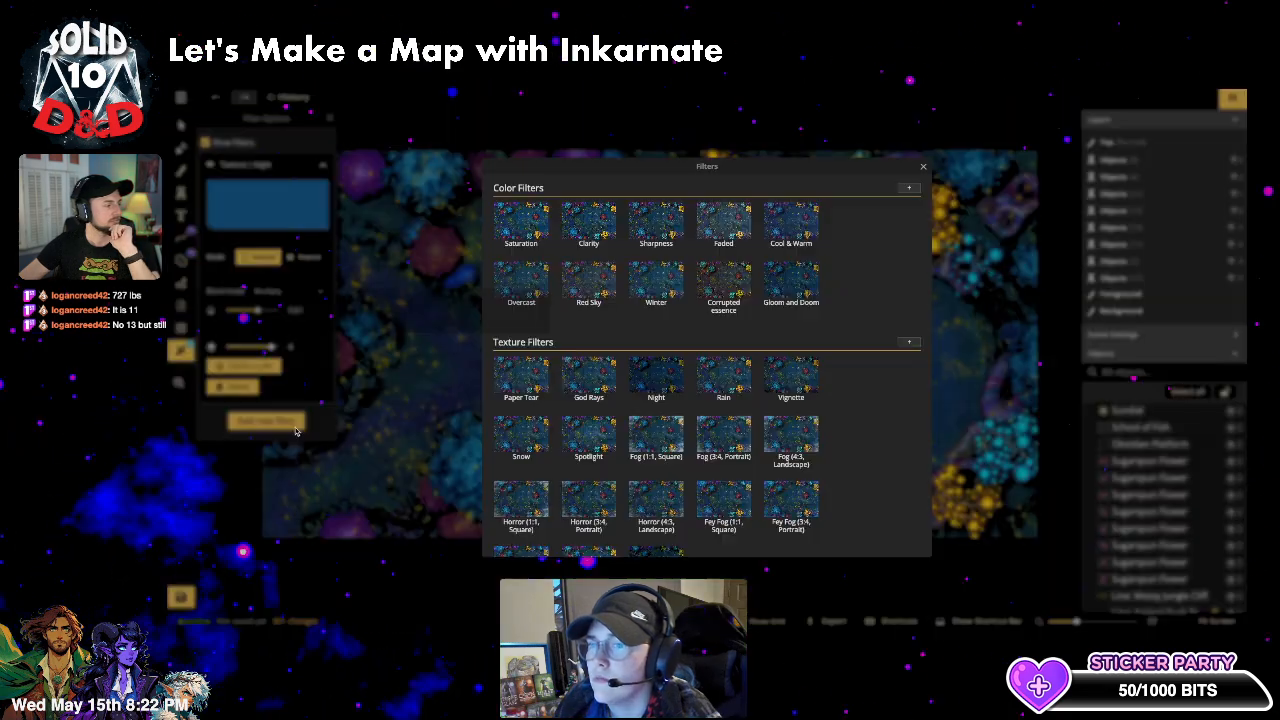
pyautogui.click(288, 424)
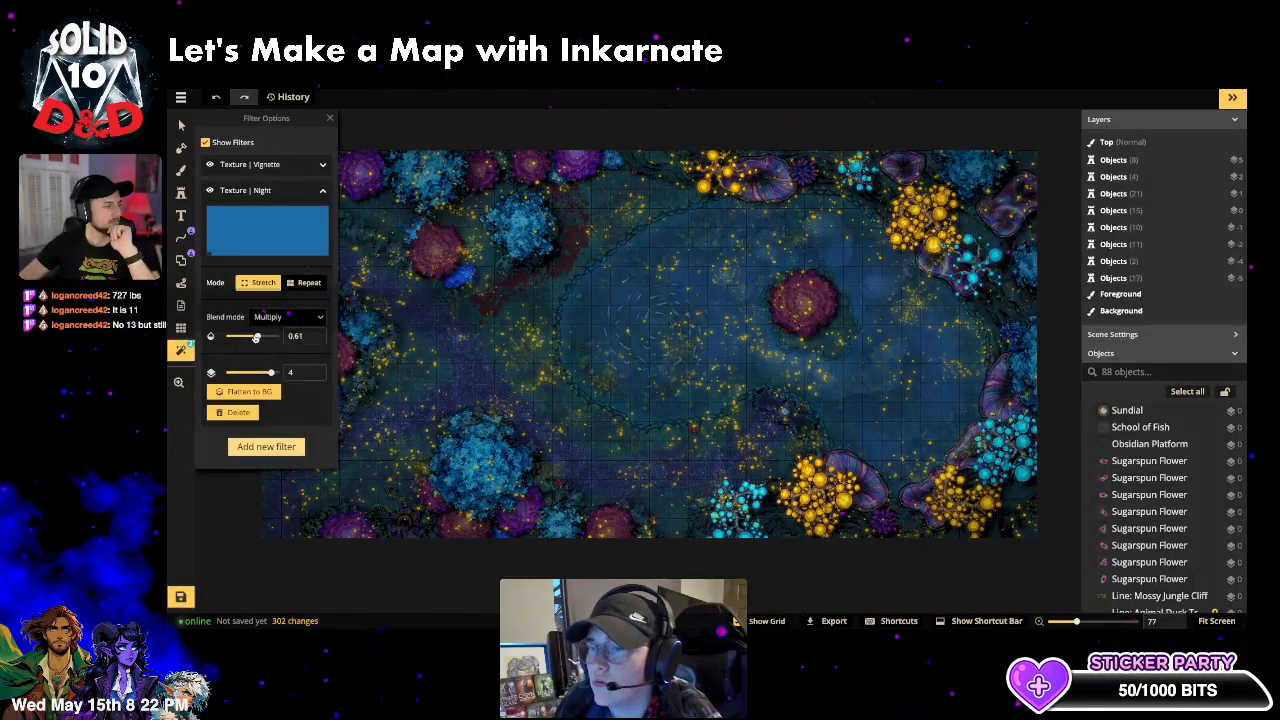
pyautogui.moveTo(256, 338); pyautogui.dragTo(276, 337)
pyautogui.click(285, 318)
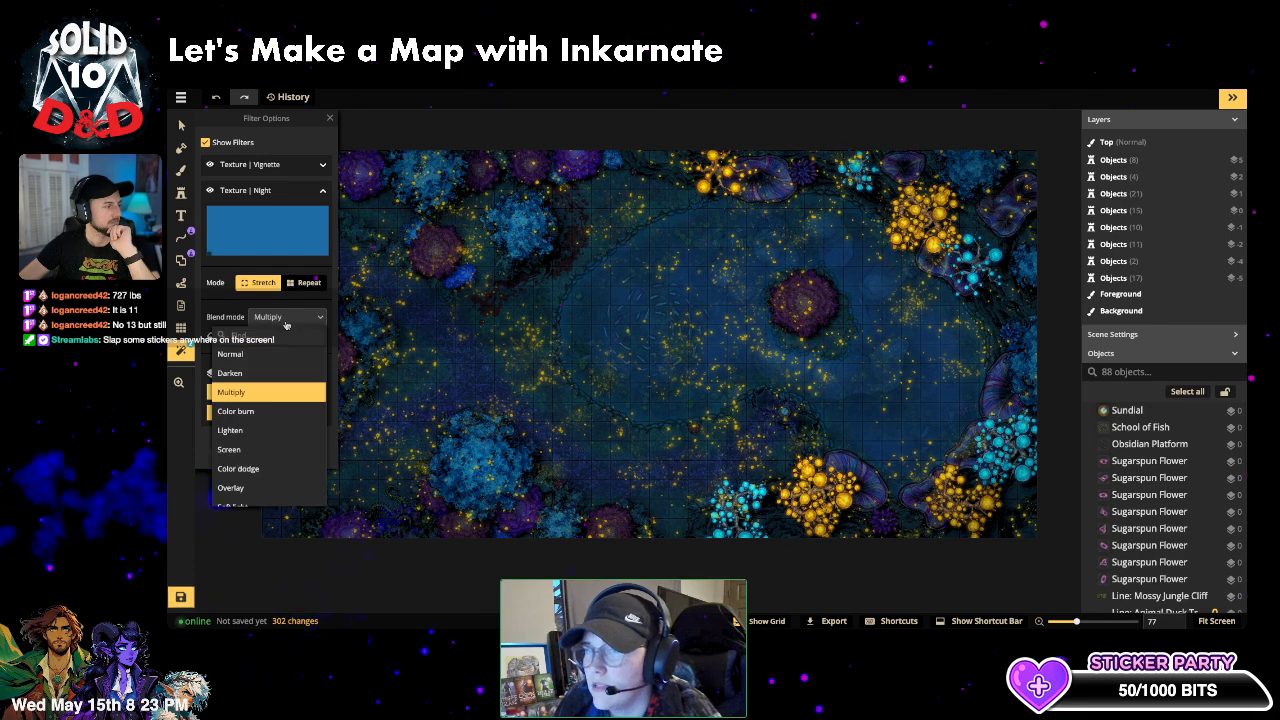
pyautogui.click(286, 326)
pyautogui.click(285, 318)
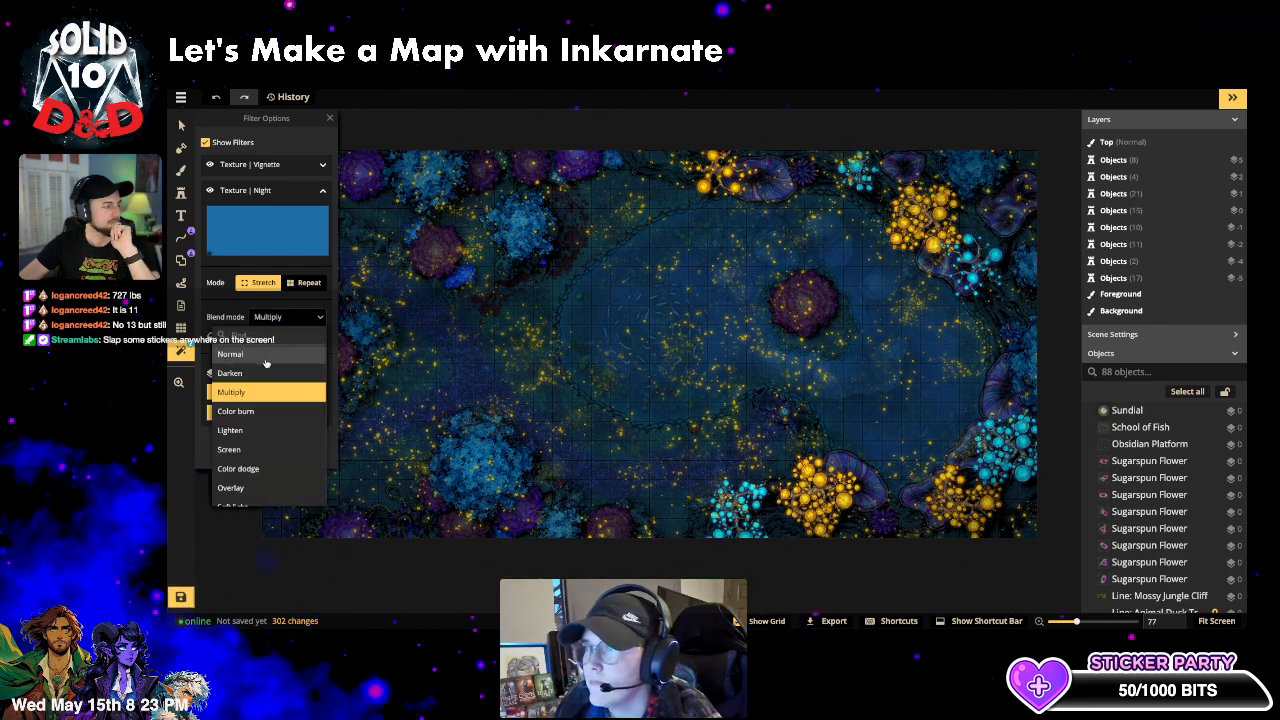
pyautogui.click(250, 487)
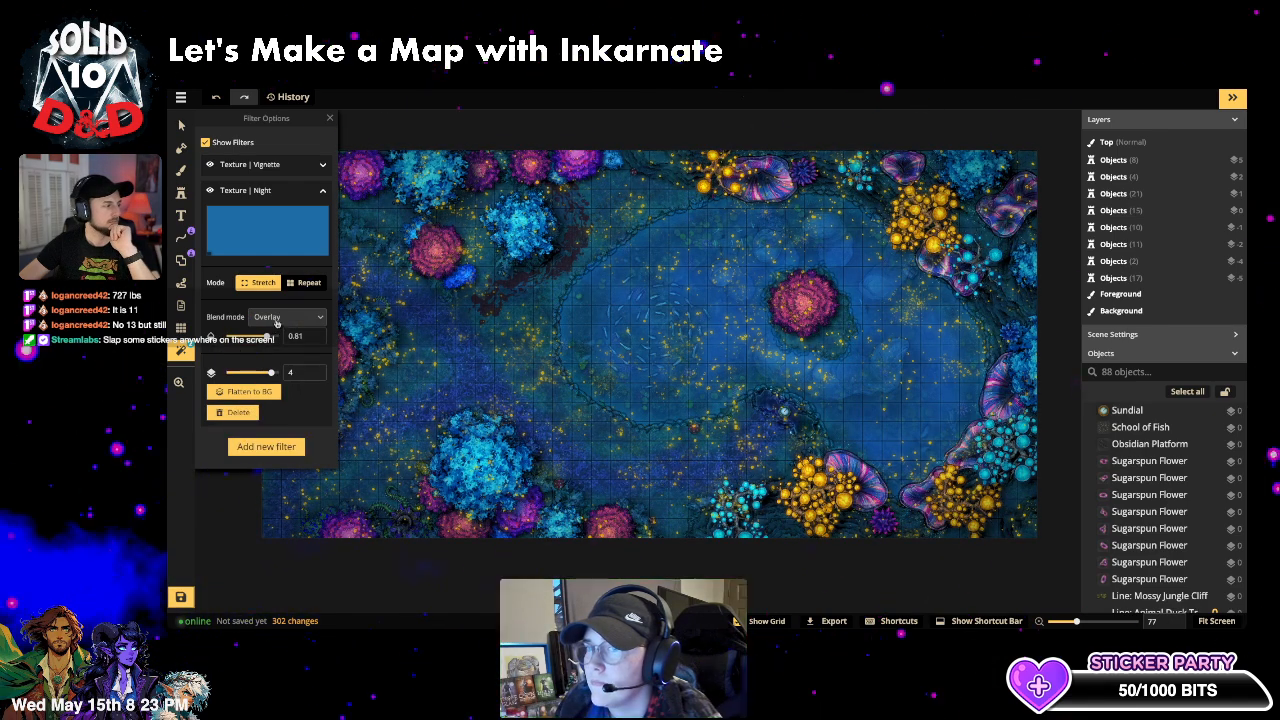
pyautogui.click(266, 317)
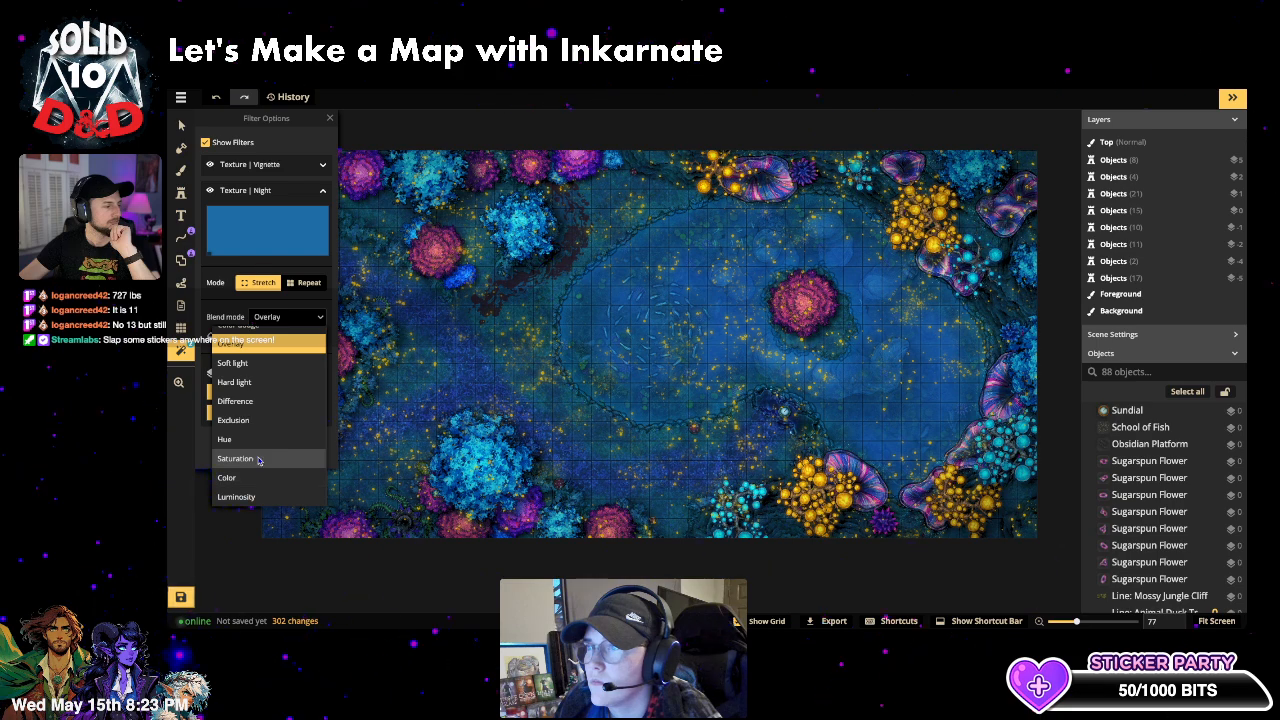
pyautogui.click(240, 458)
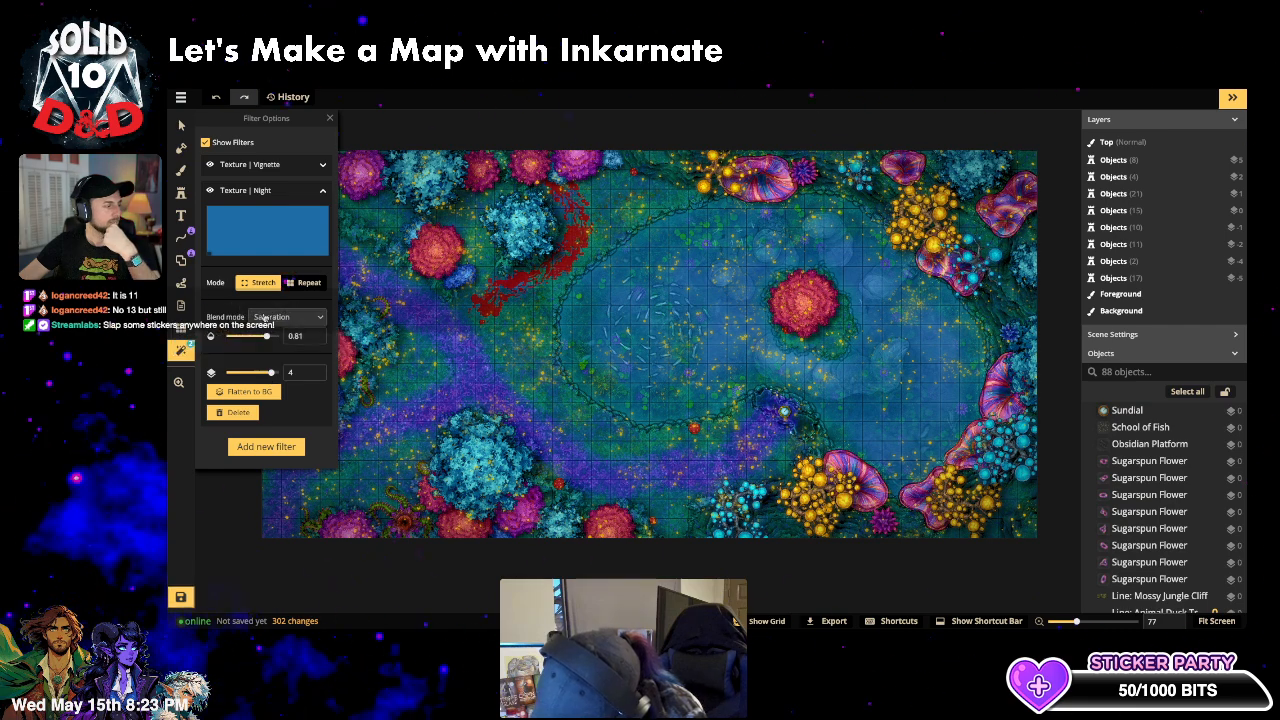
pyautogui.click(265, 316)
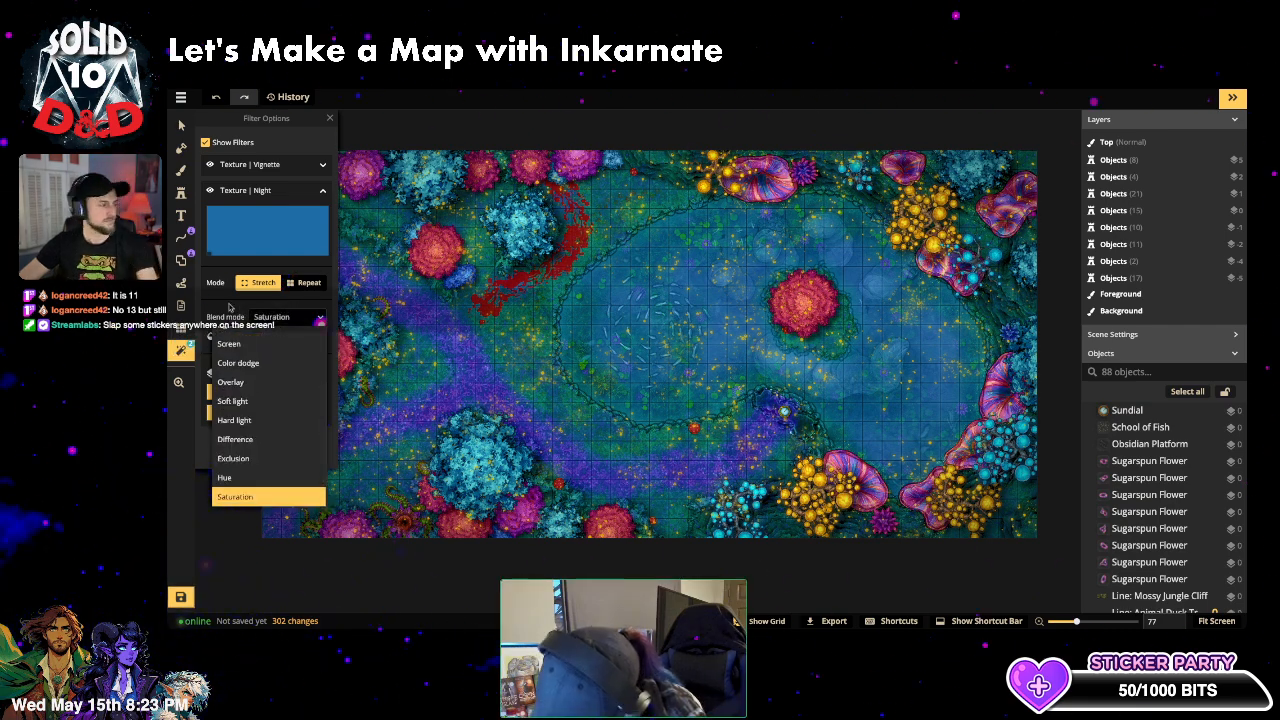
pyautogui.click(227, 306)
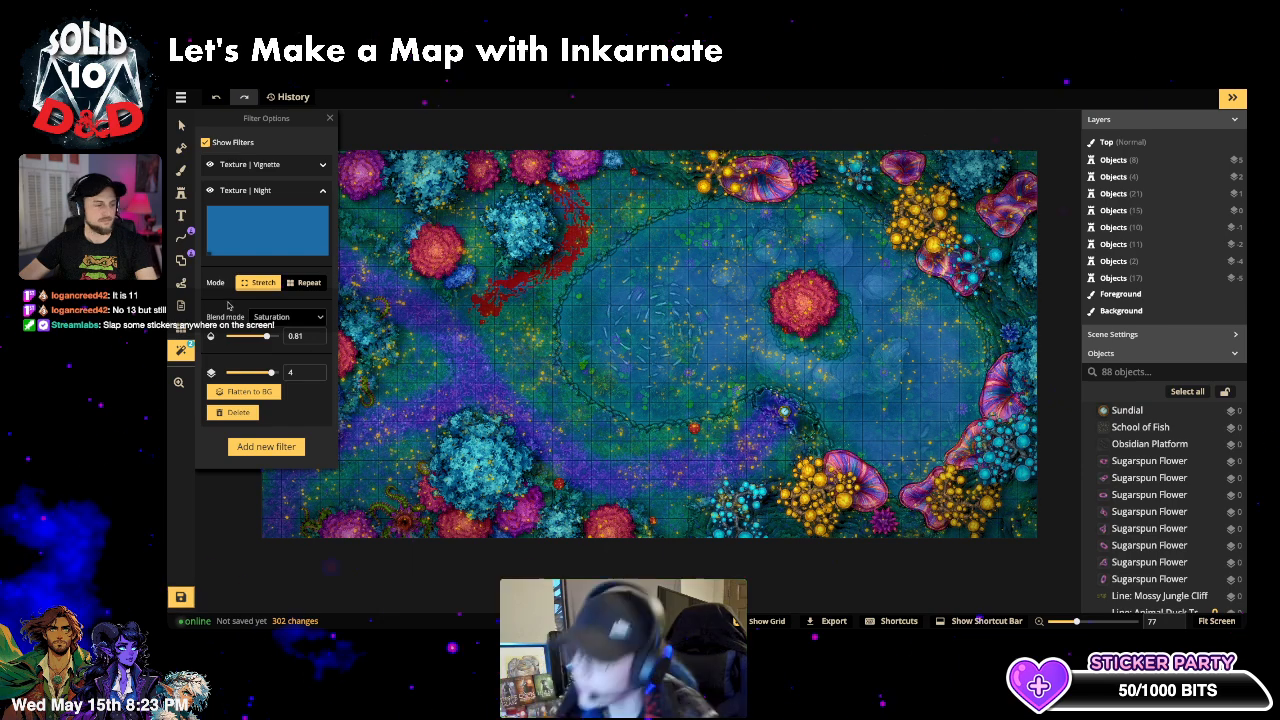
pyautogui.hotkey('ctrl', 'z')
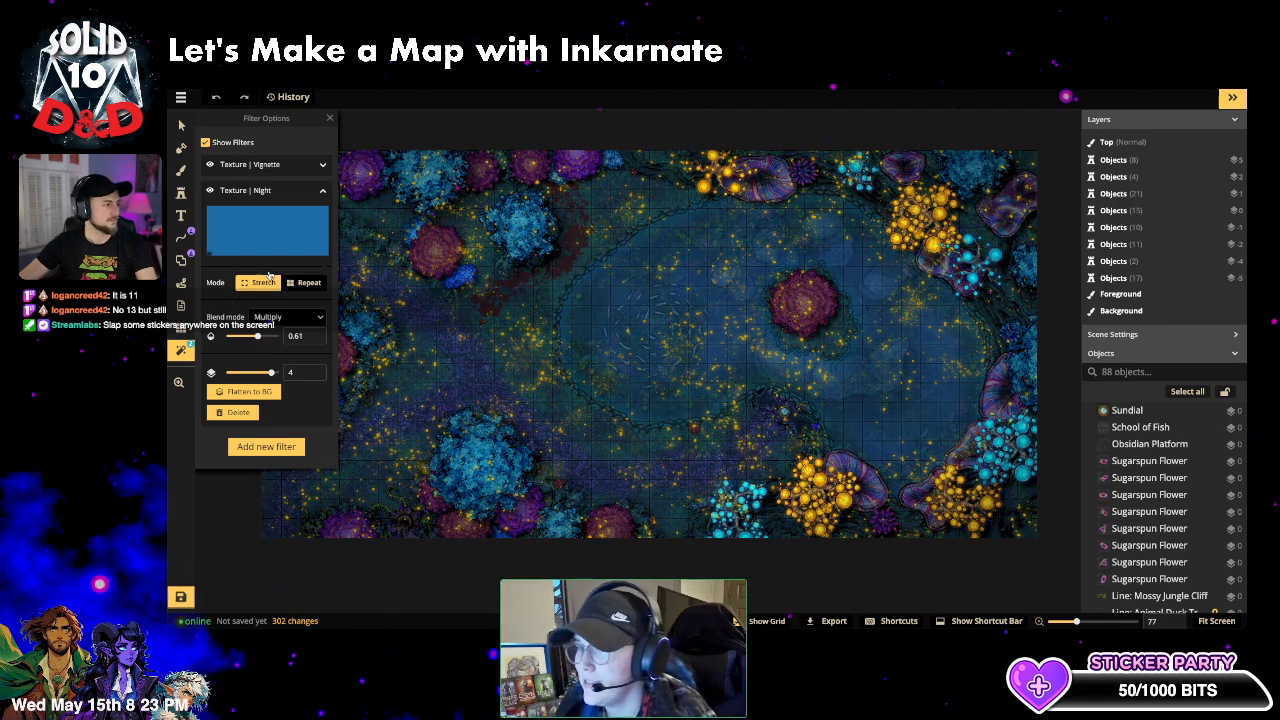
# - Set the Vignette filter to opacity 1 with Normal blend mode
pyautogui.click(269, 166)
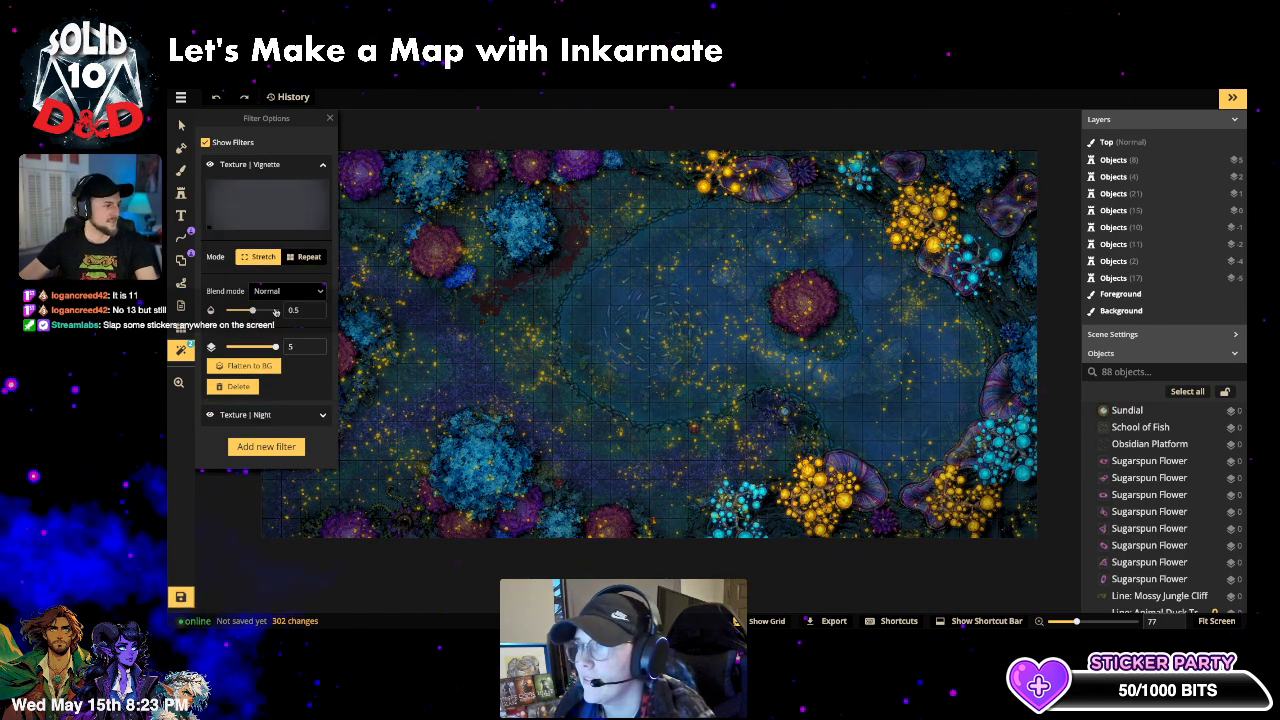
pyautogui.moveTo(253, 311); pyautogui.dragTo(298, 311)
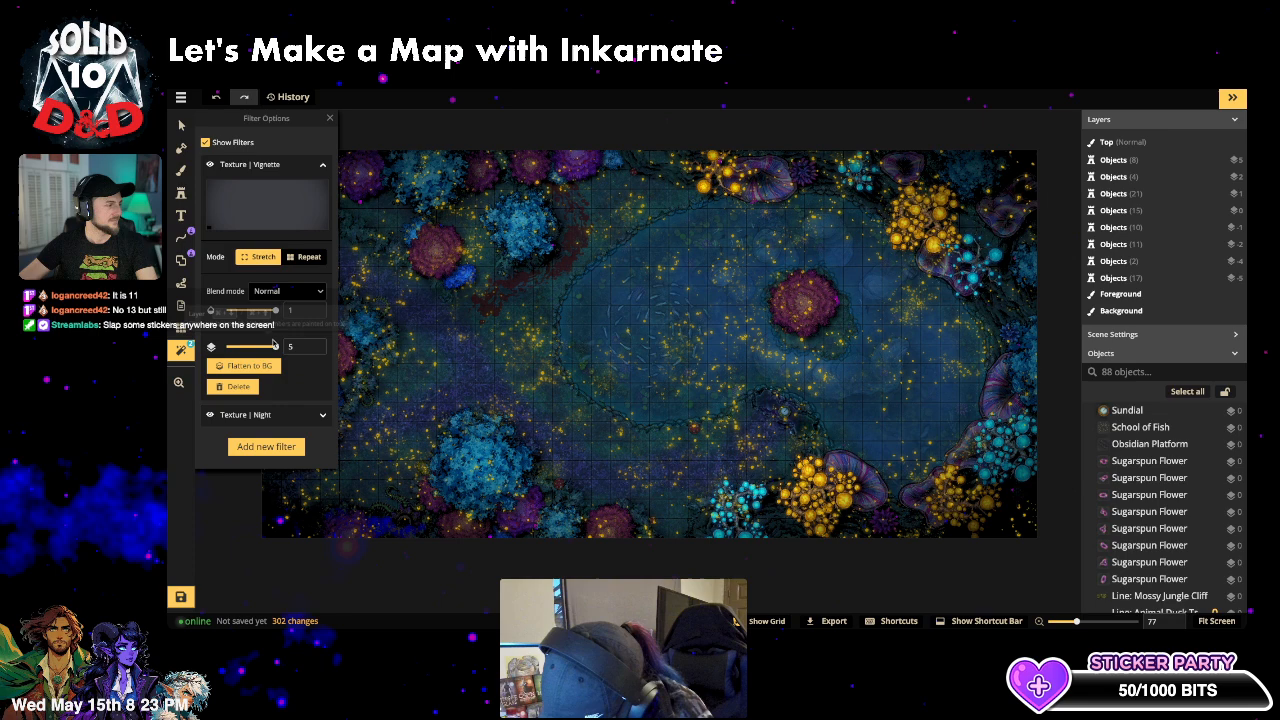
pyautogui.click(276, 290)
pyautogui.click(274, 280)
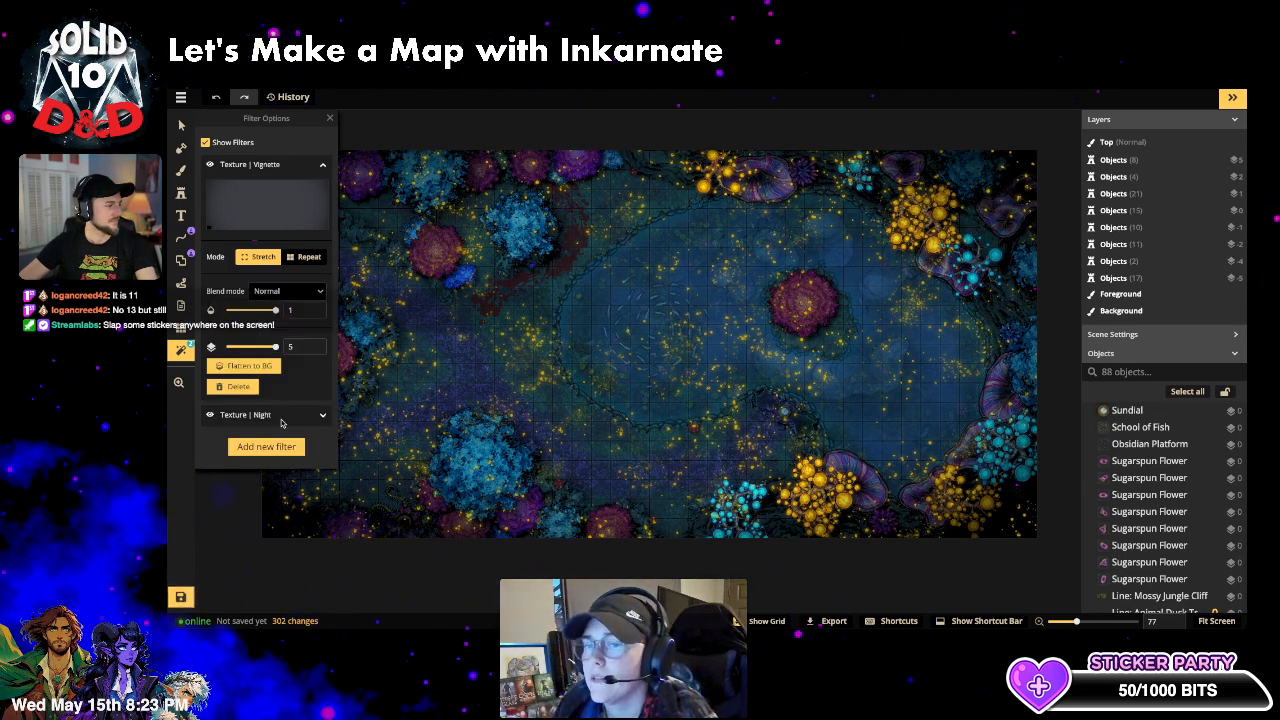
pyautogui.click(298, 412)
# - Cycle the Night filter through Screen, Overlay and Color blends, settling on Saturation
pyautogui.click(281, 318)
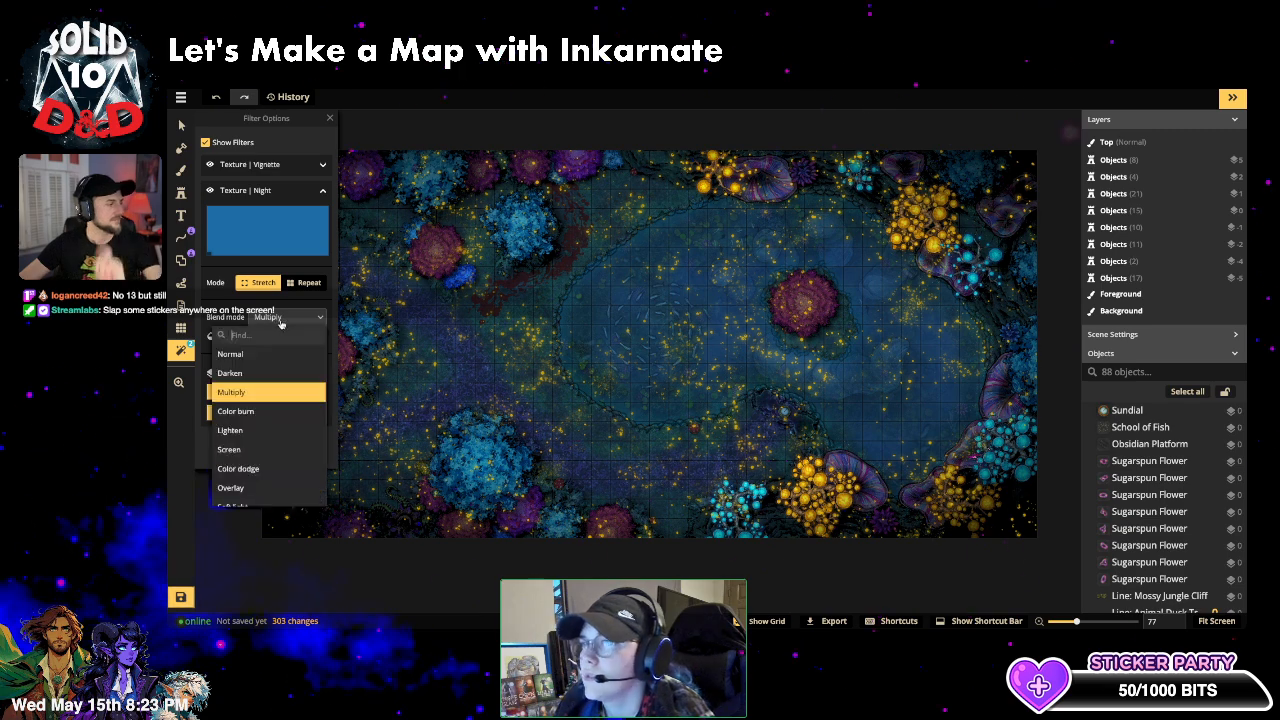
pyautogui.click(252, 450)
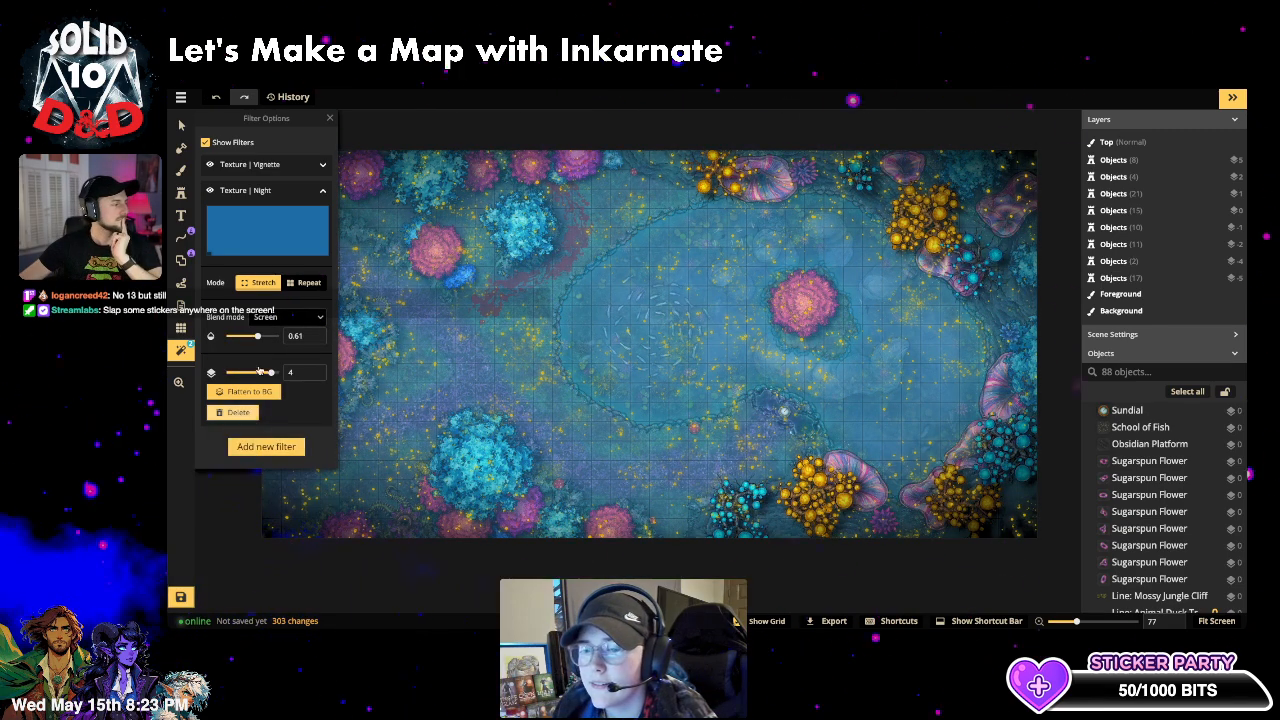
pyautogui.click(280, 318)
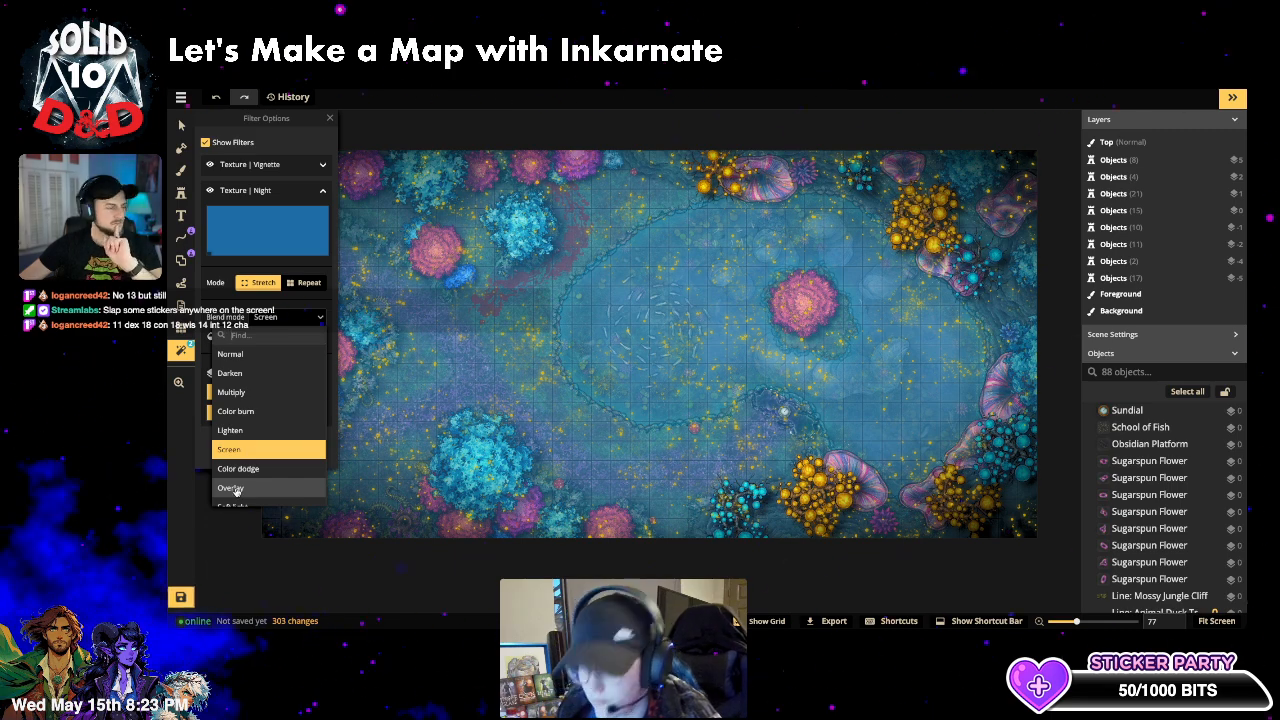
pyautogui.scroll(-1, 240, 486)
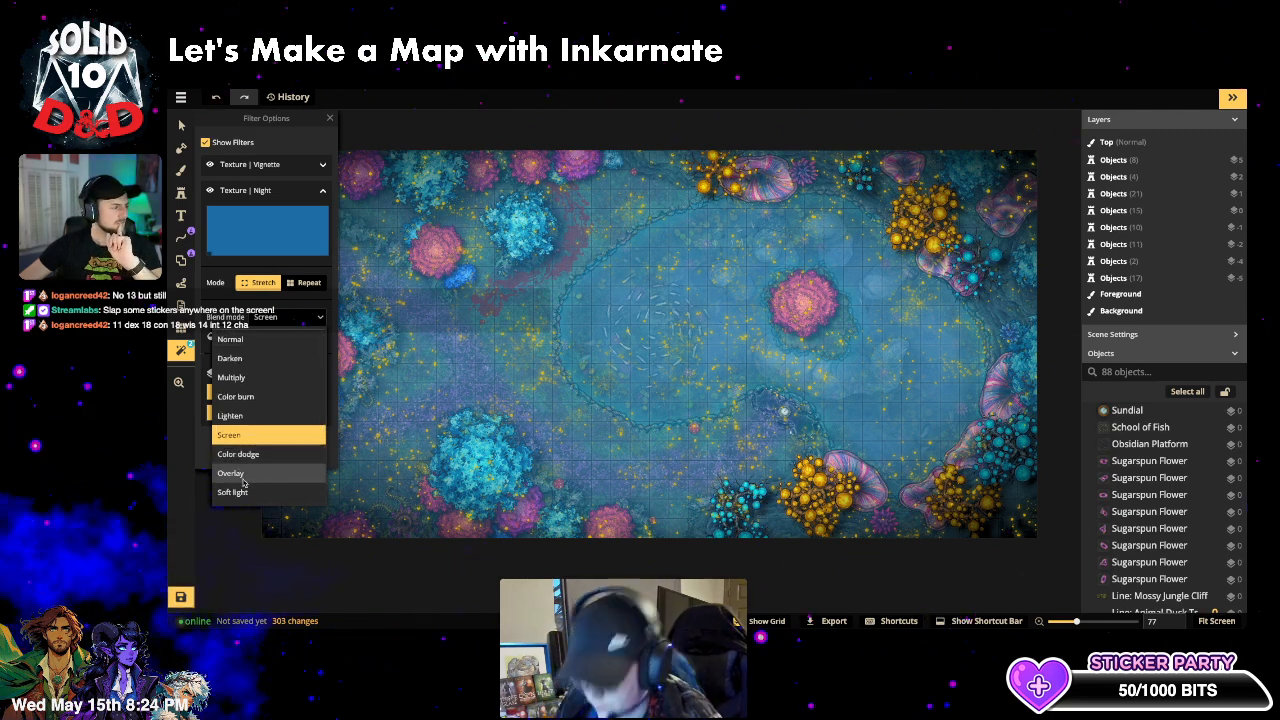
pyautogui.click(242, 481)
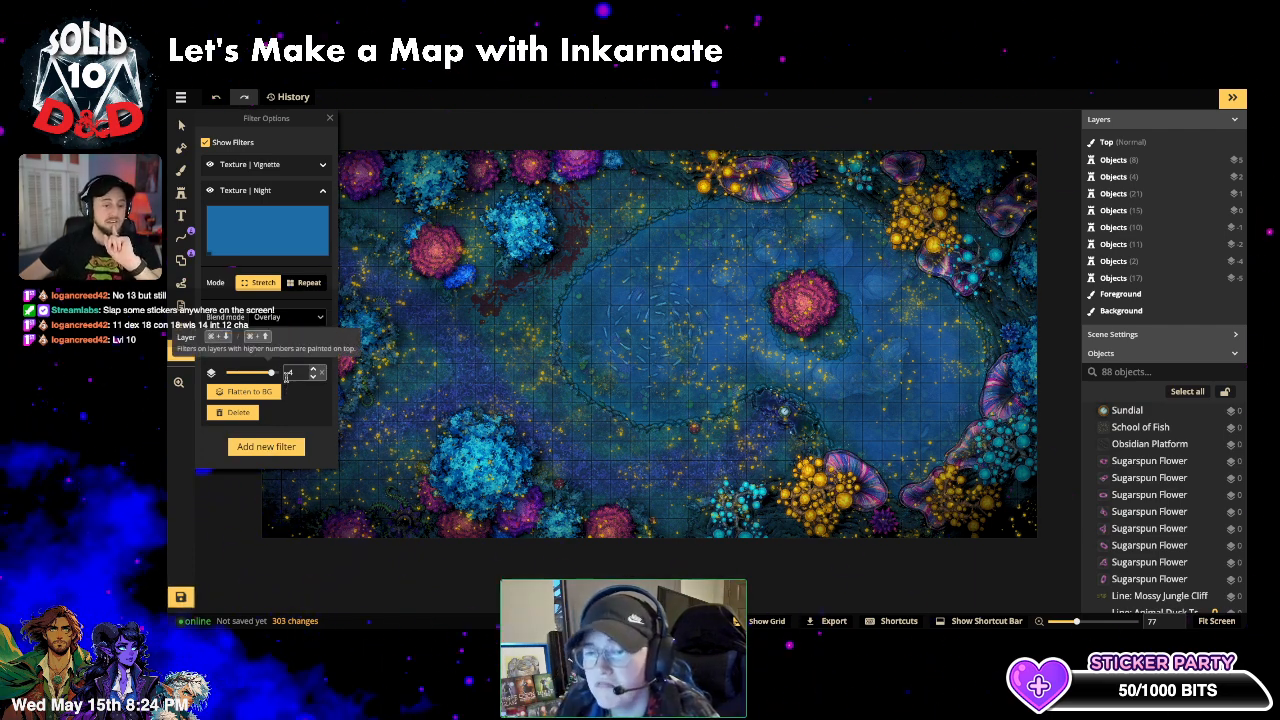
pyautogui.click(290, 317)
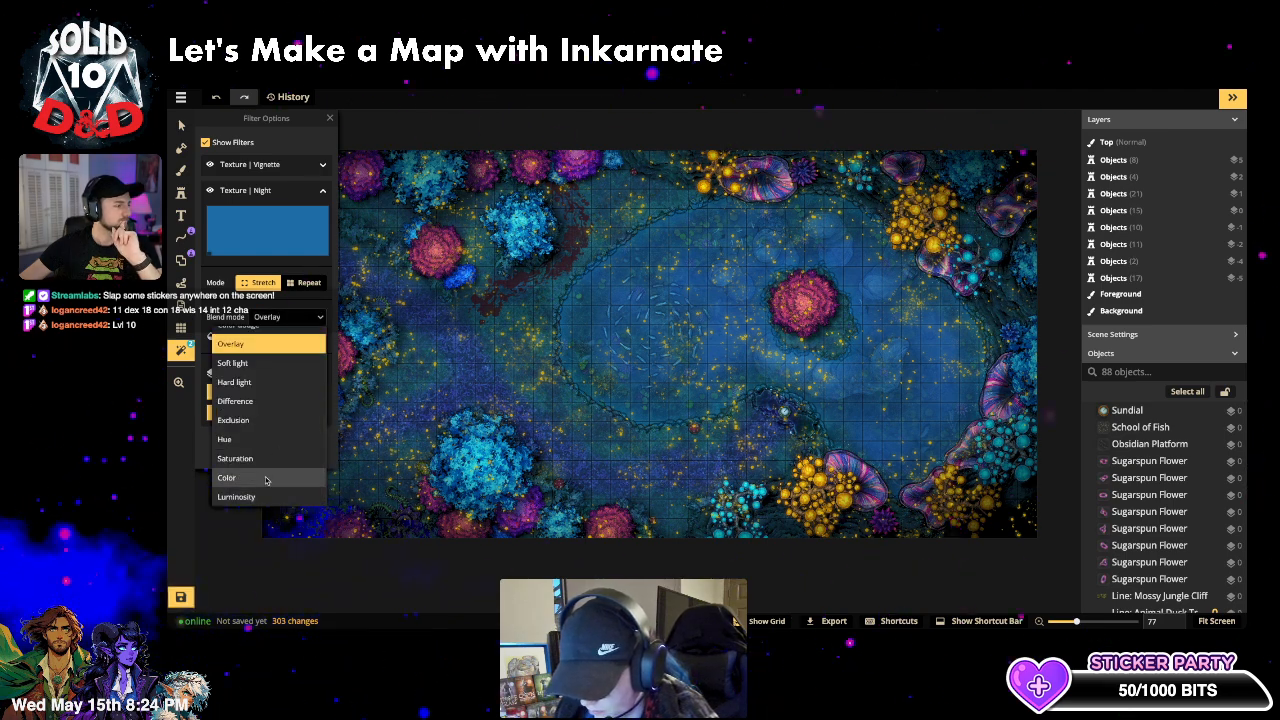
pyautogui.click(265, 478)
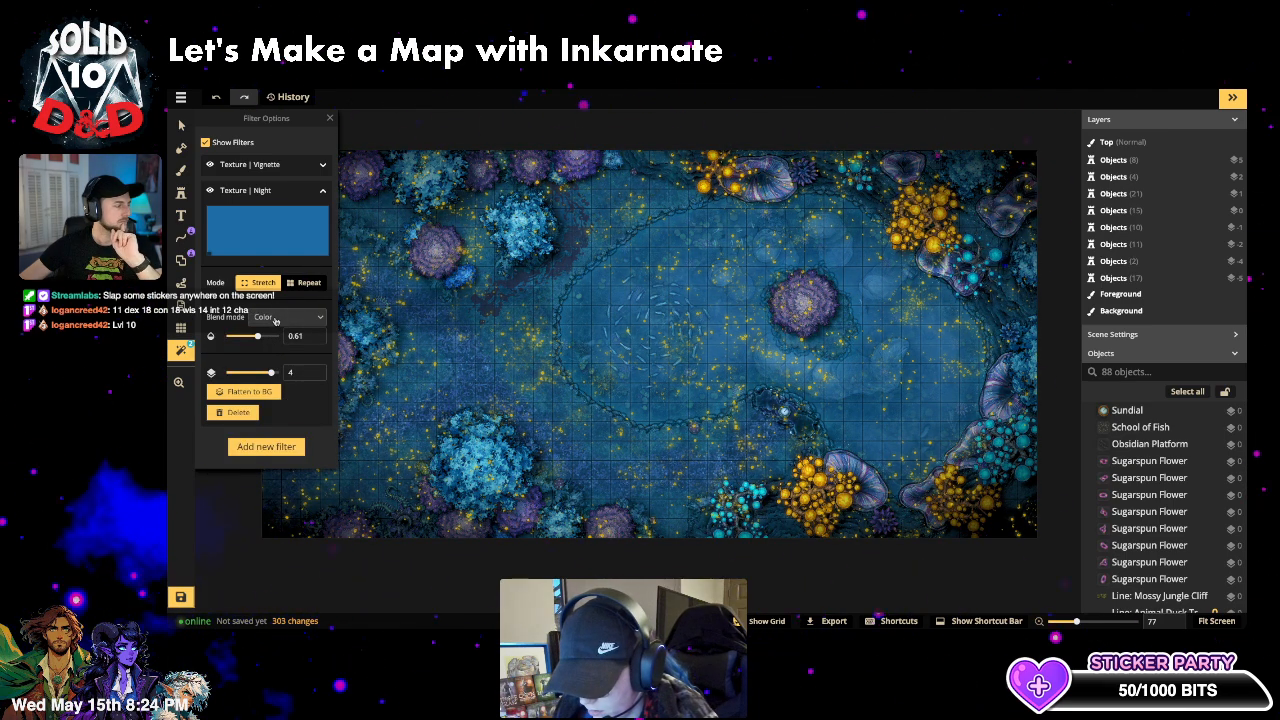
pyautogui.click(290, 317)
pyautogui.click(268, 477)
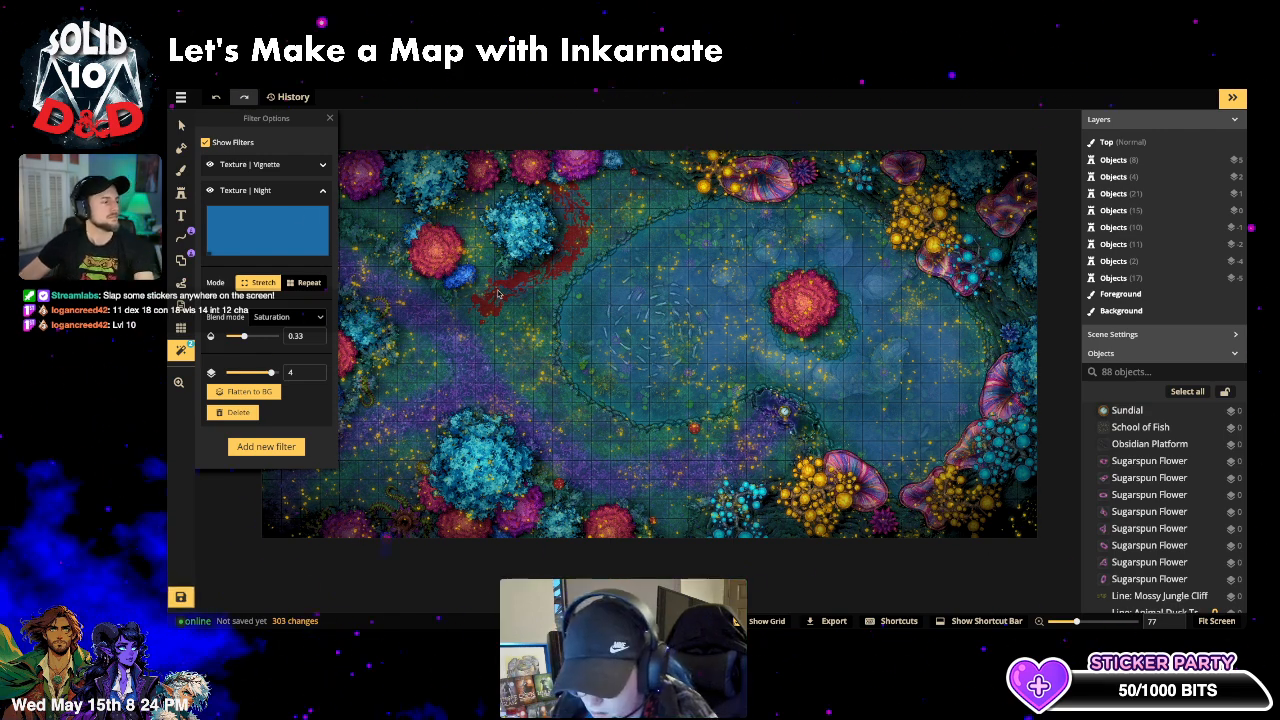
pyautogui.click(181, 124)
# - Drop the red blood-trail line's opacity to 0.29 and deselect it
pyautogui.click(511, 295)
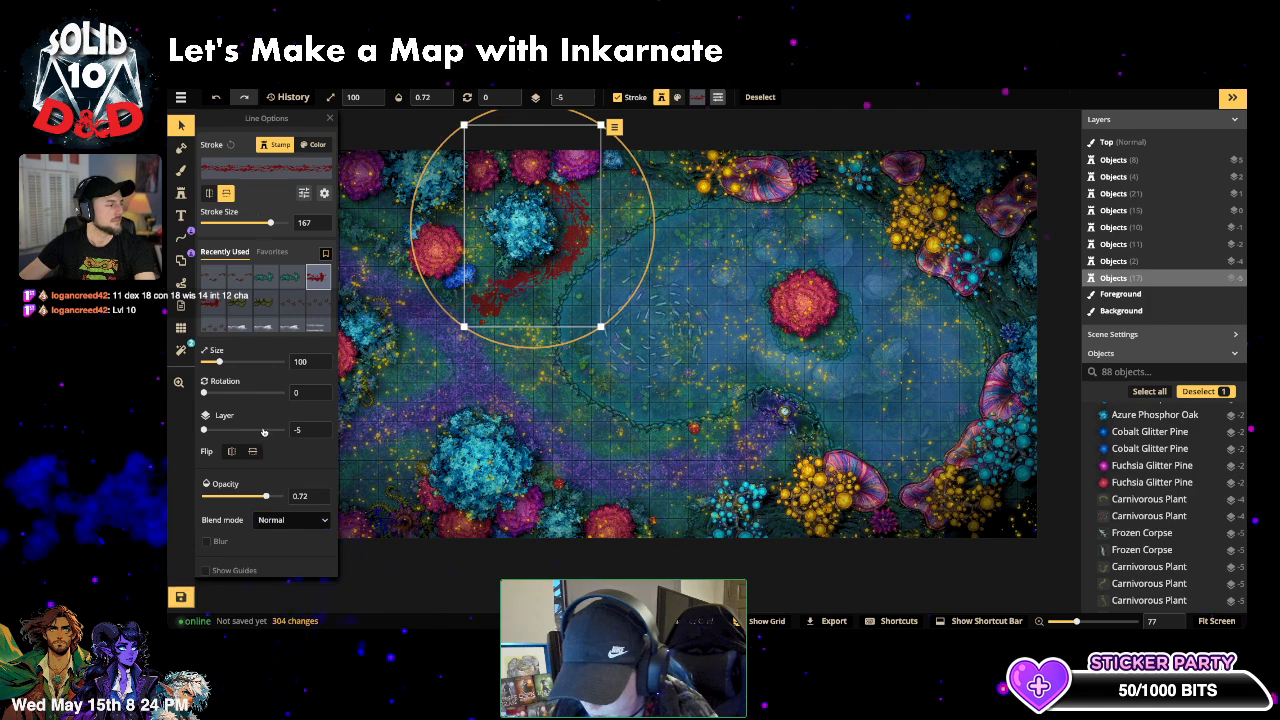
pyautogui.moveTo(266, 496); pyautogui.dragTo(235, 498)
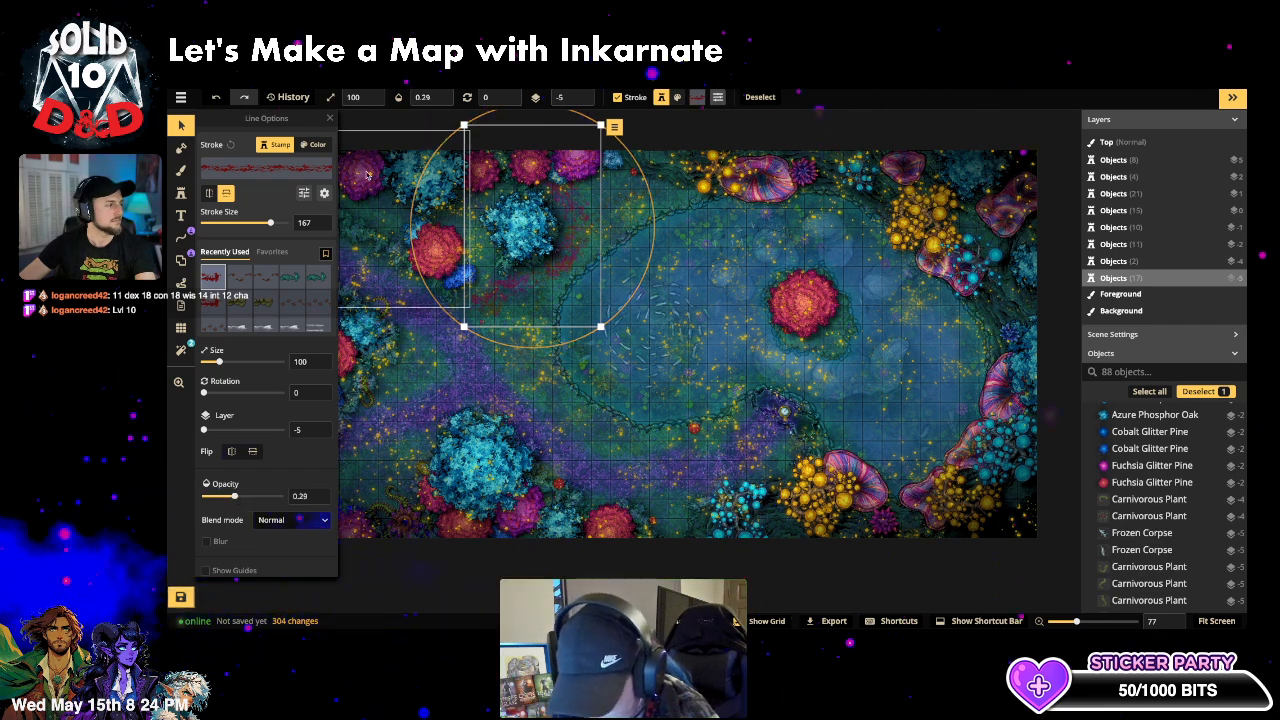
pyautogui.click(1069, 131)
pyautogui.scroll(-4, 985, 594)
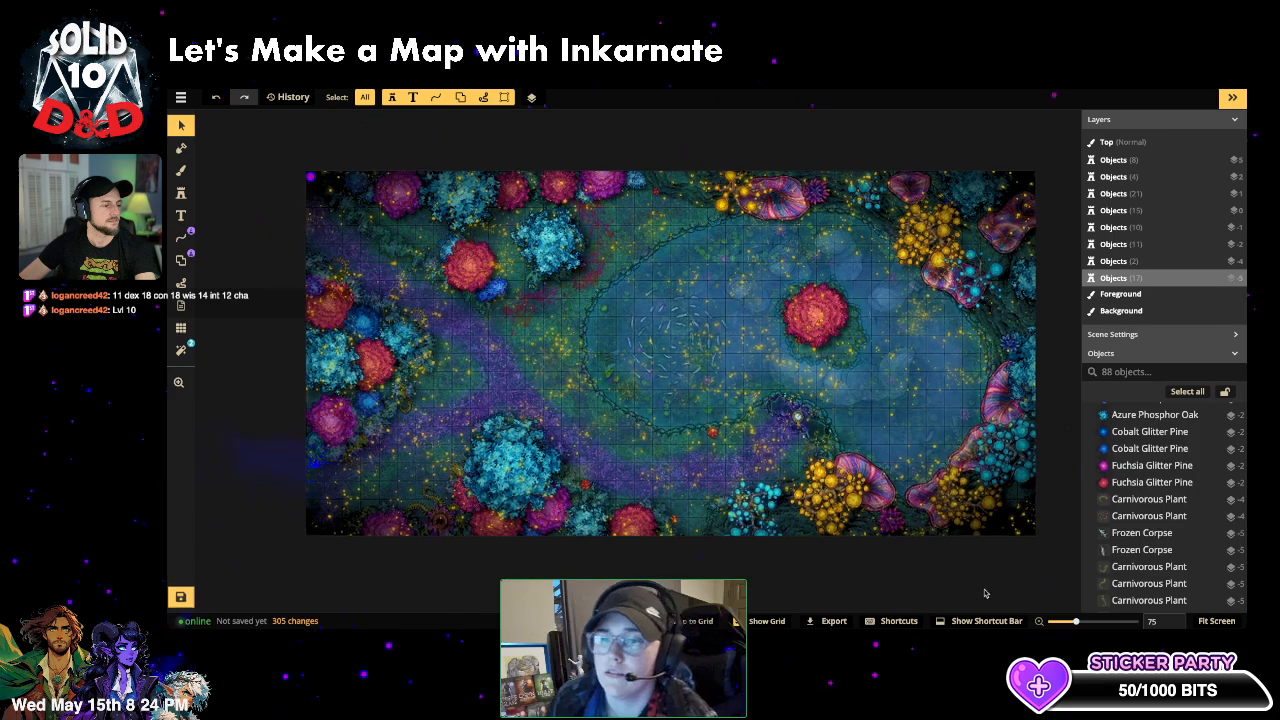
pyautogui.scroll(-2, 1033, 563)
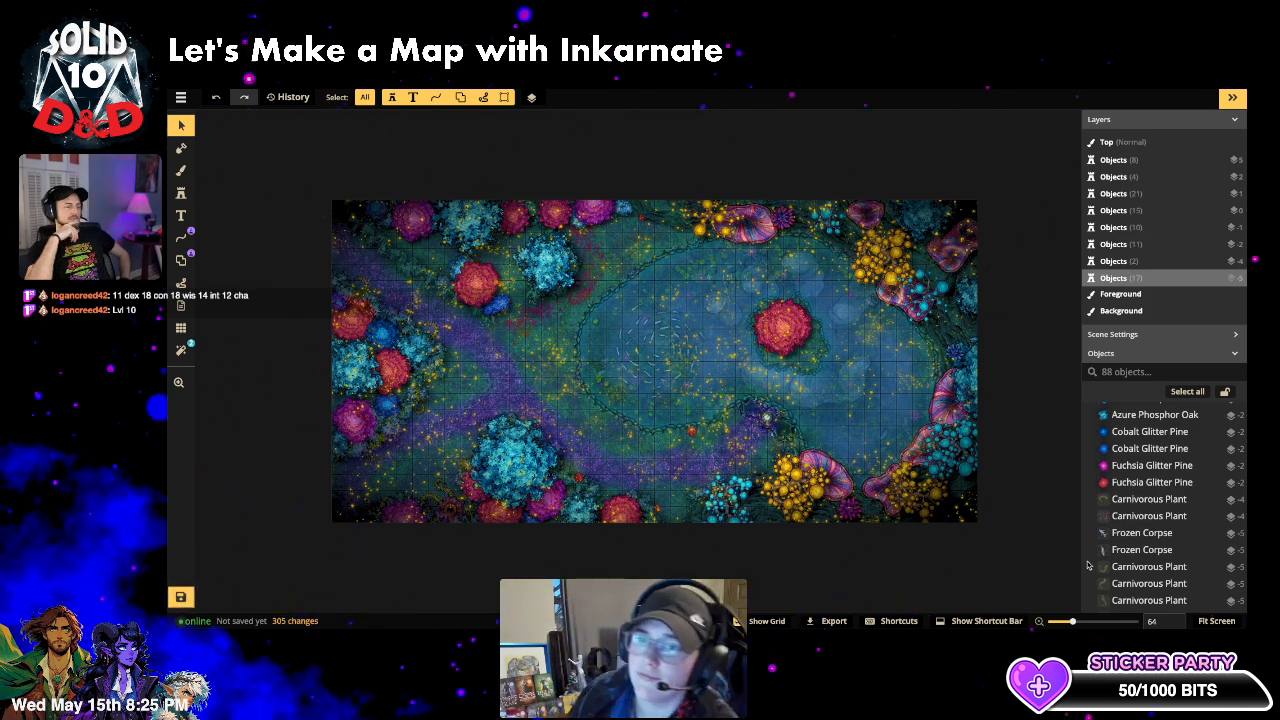
# - Find the Titan Hand by searching 'hand' in Objects and set its opacity to 0.14
pyautogui.click(814, 380)
pyautogui.doubleClick(814, 380)
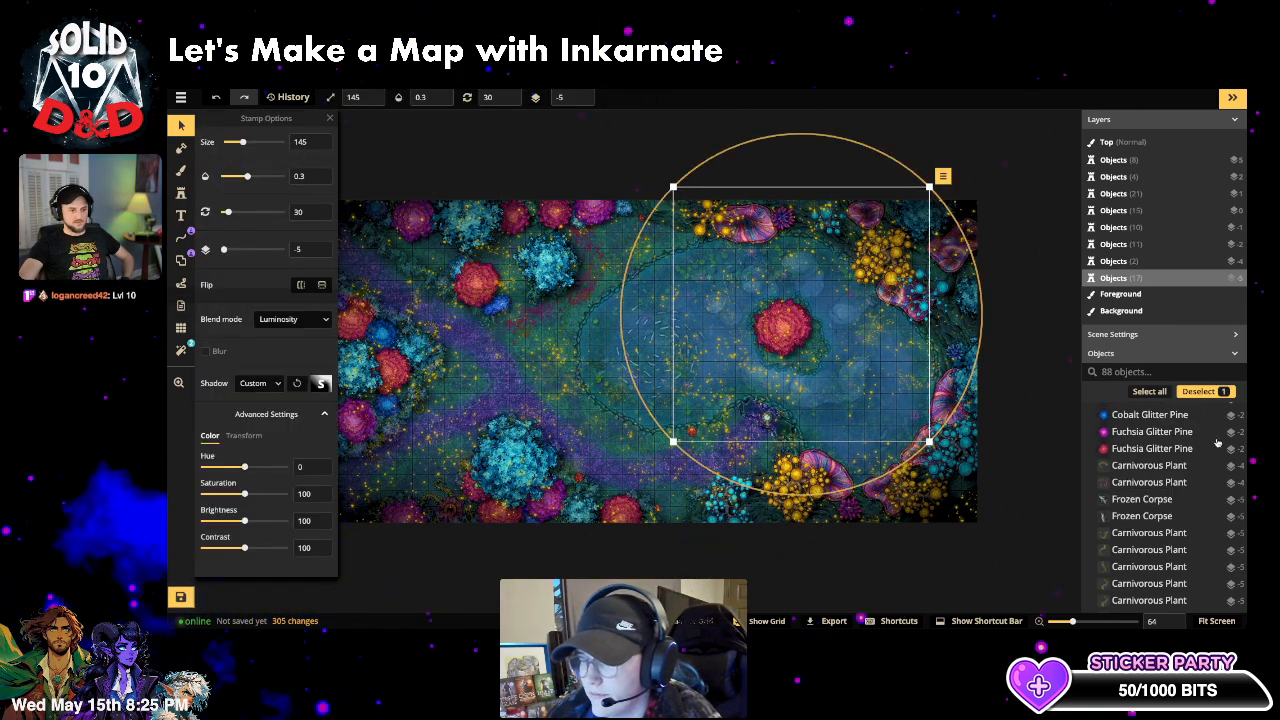
pyautogui.click(1143, 373)
pyautogui.write('hand')
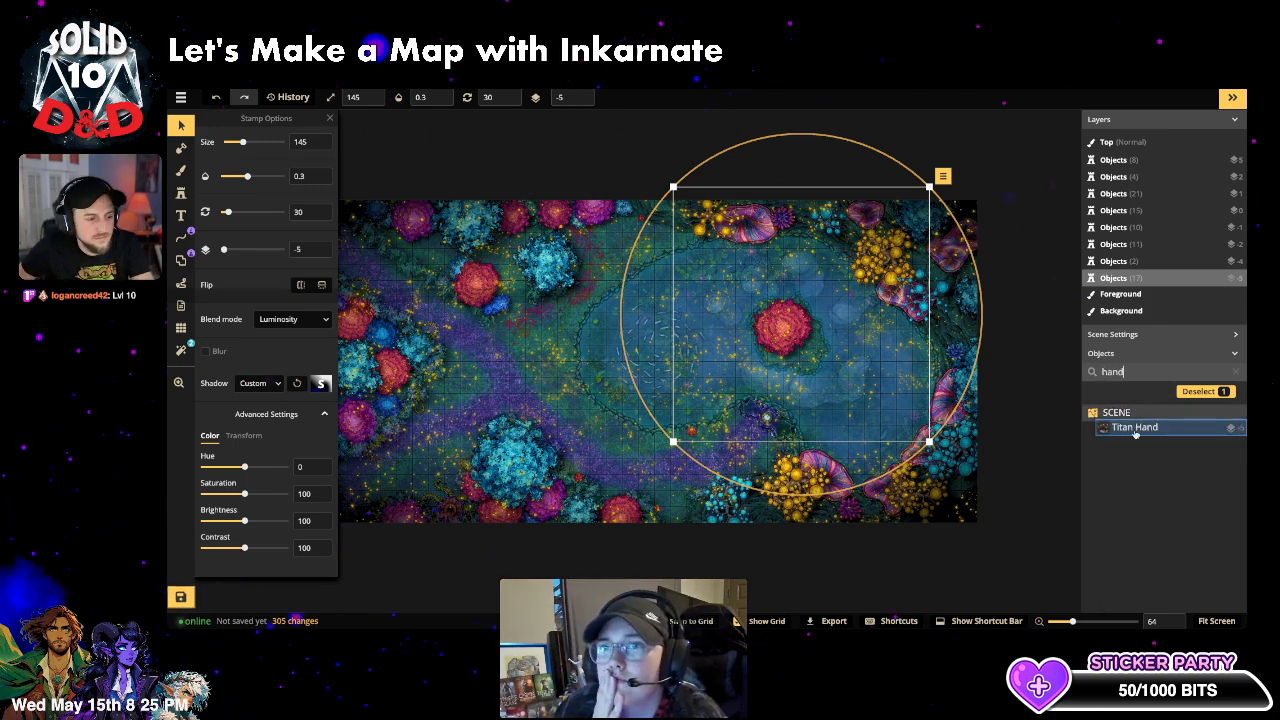
pyautogui.click(1136, 430)
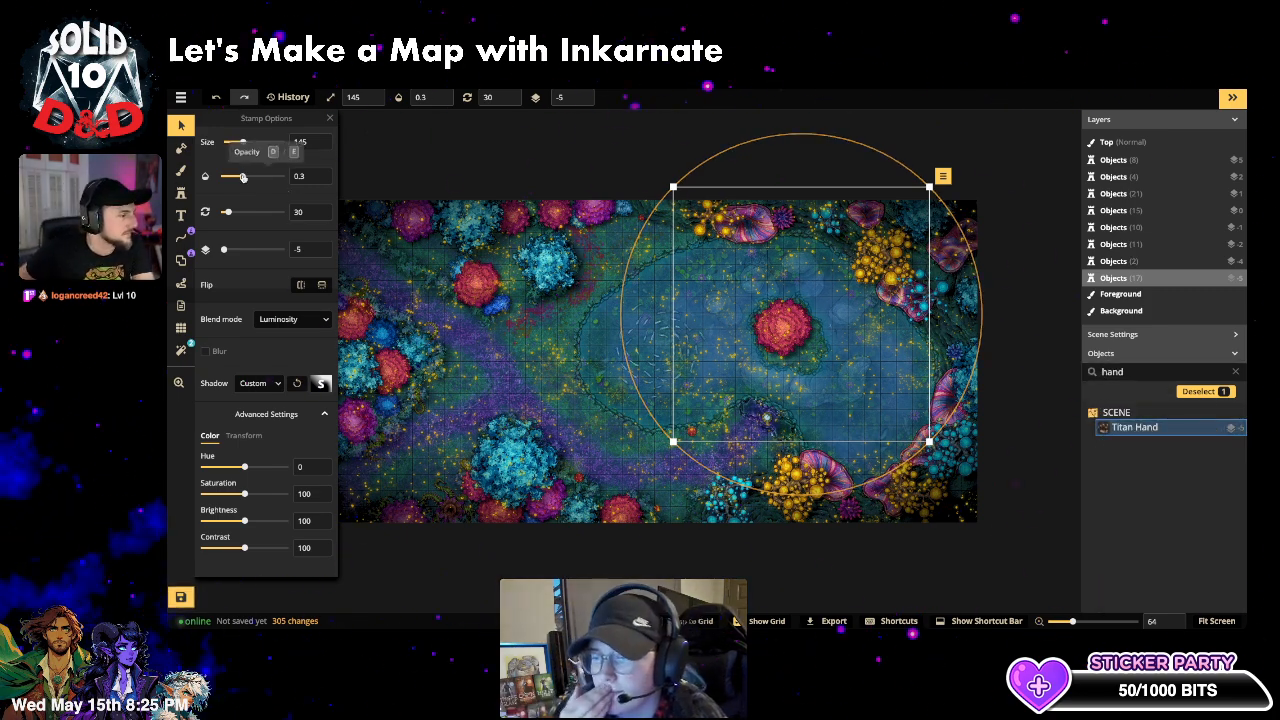
pyautogui.moveTo(246, 176); pyautogui.dragTo(234, 178)
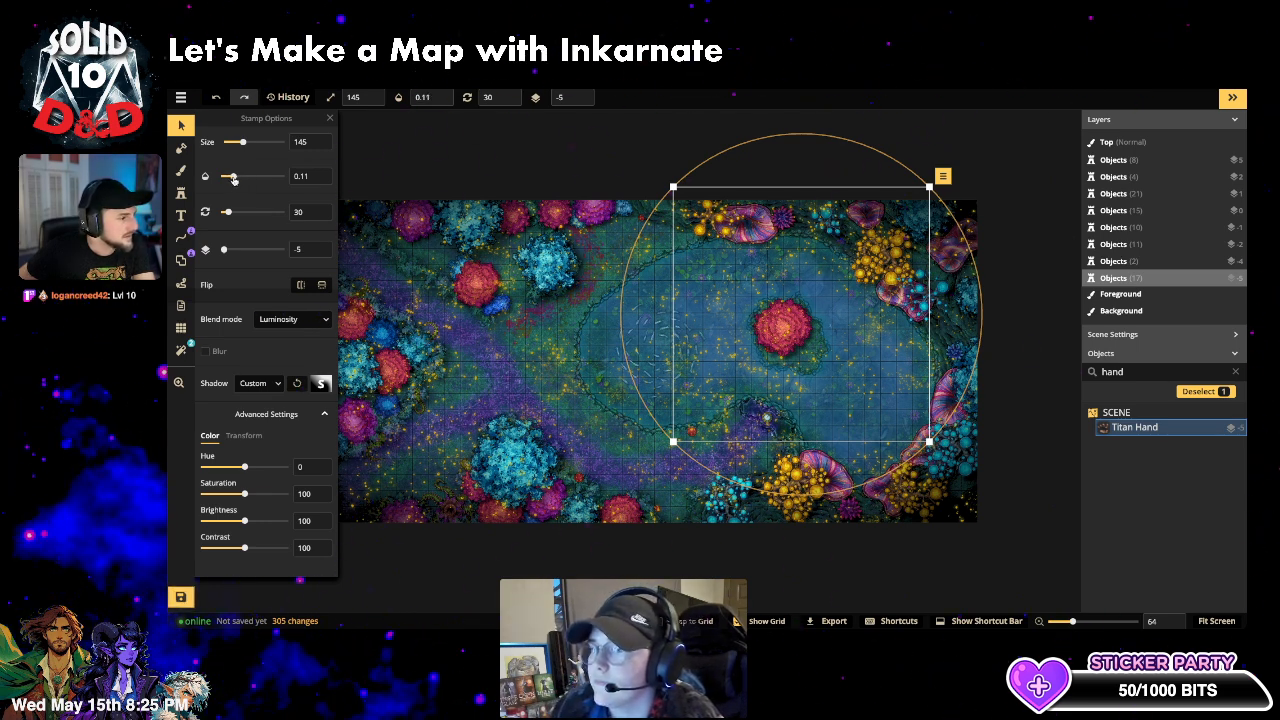
pyautogui.moveTo(235, 178); pyautogui.dragTo(236, 177)
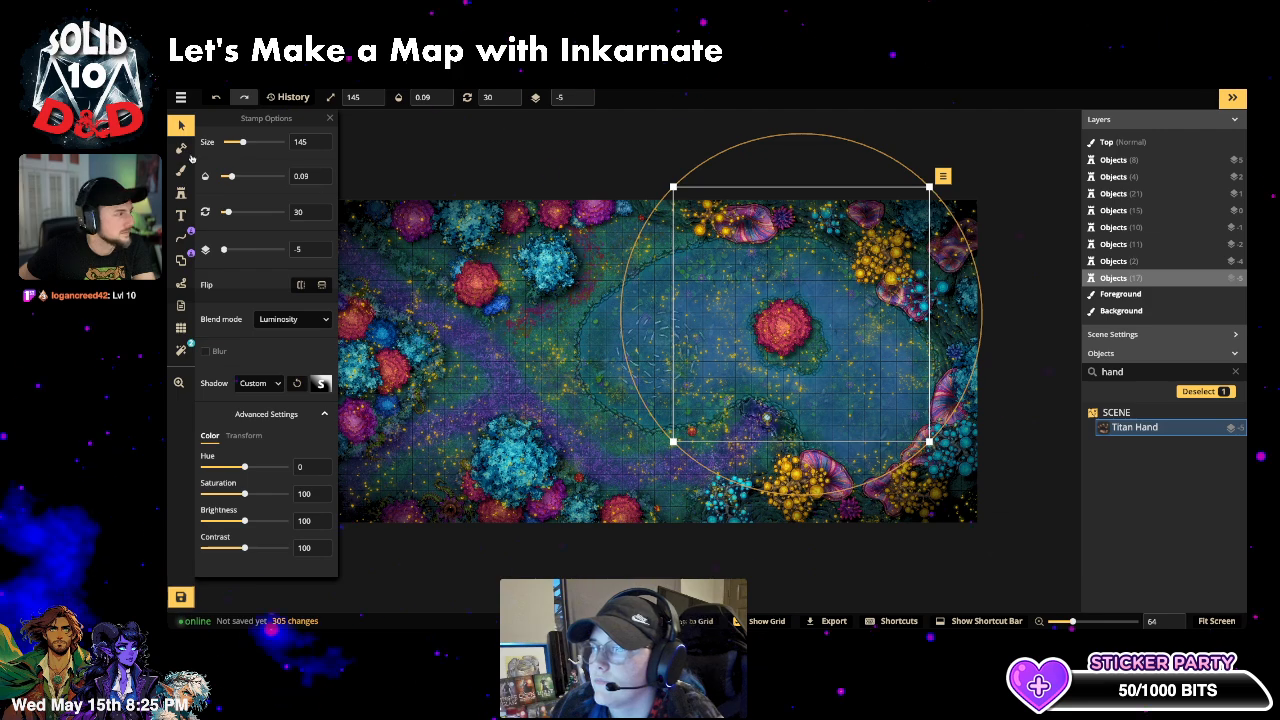
pyautogui.moveTo(235, 178); pyautogui.dragTo(236, 178)
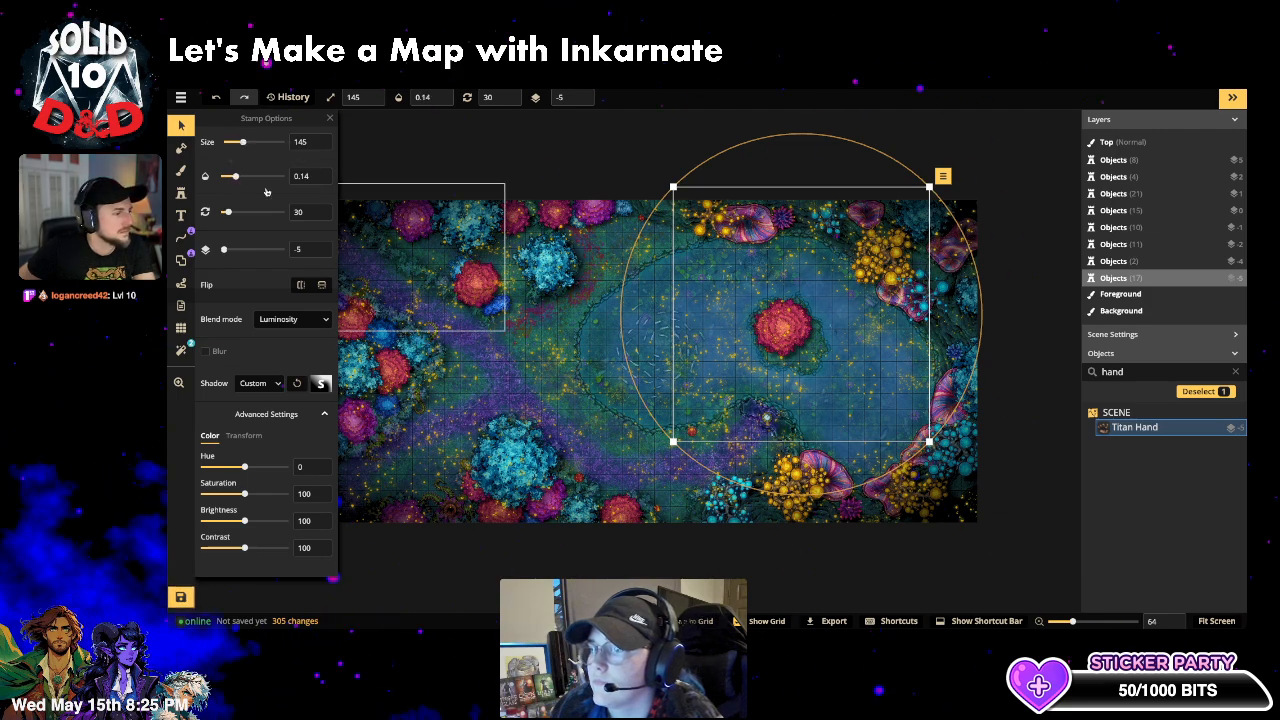
pyautogui.click(1063, 522)
# - Reselect the Titan Hand and raise its opacity to about 0.2
pyautogui.scroll(3, 900, 530)
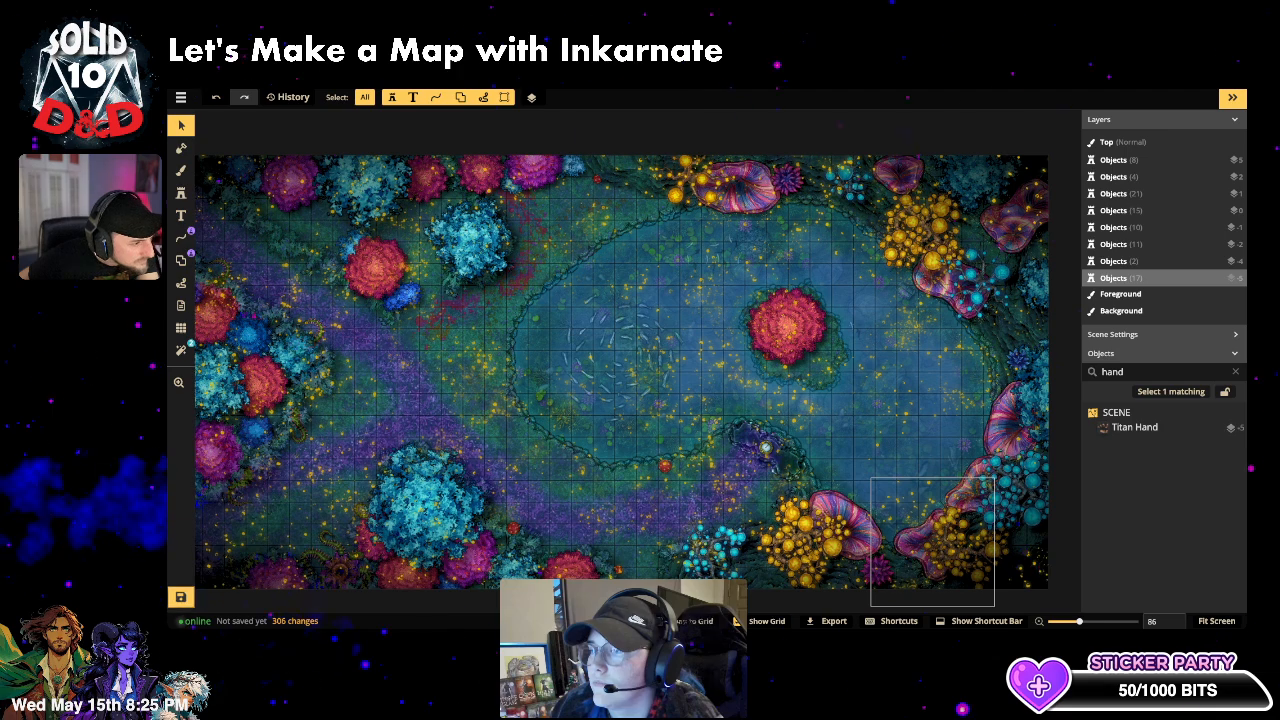
pyautogui.click(1171, 391)
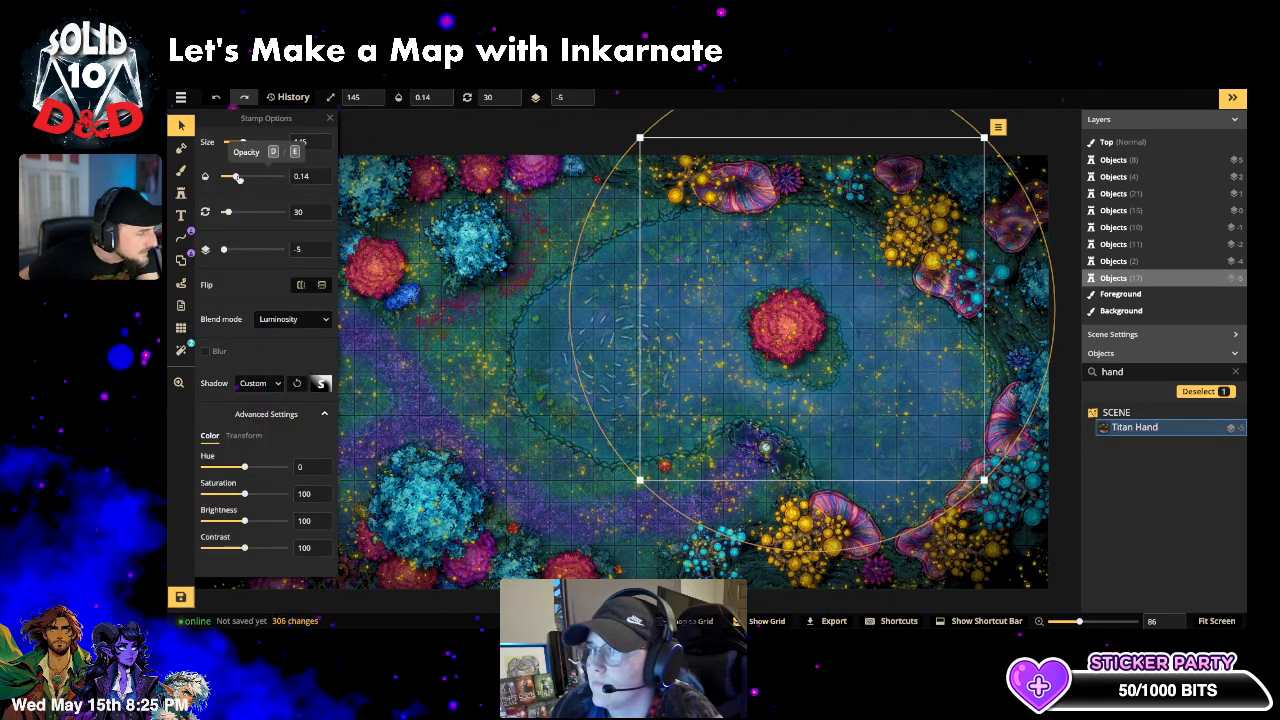
pyautogui.moveTo(239, 178); pyautogui.dragTo(240, 178)
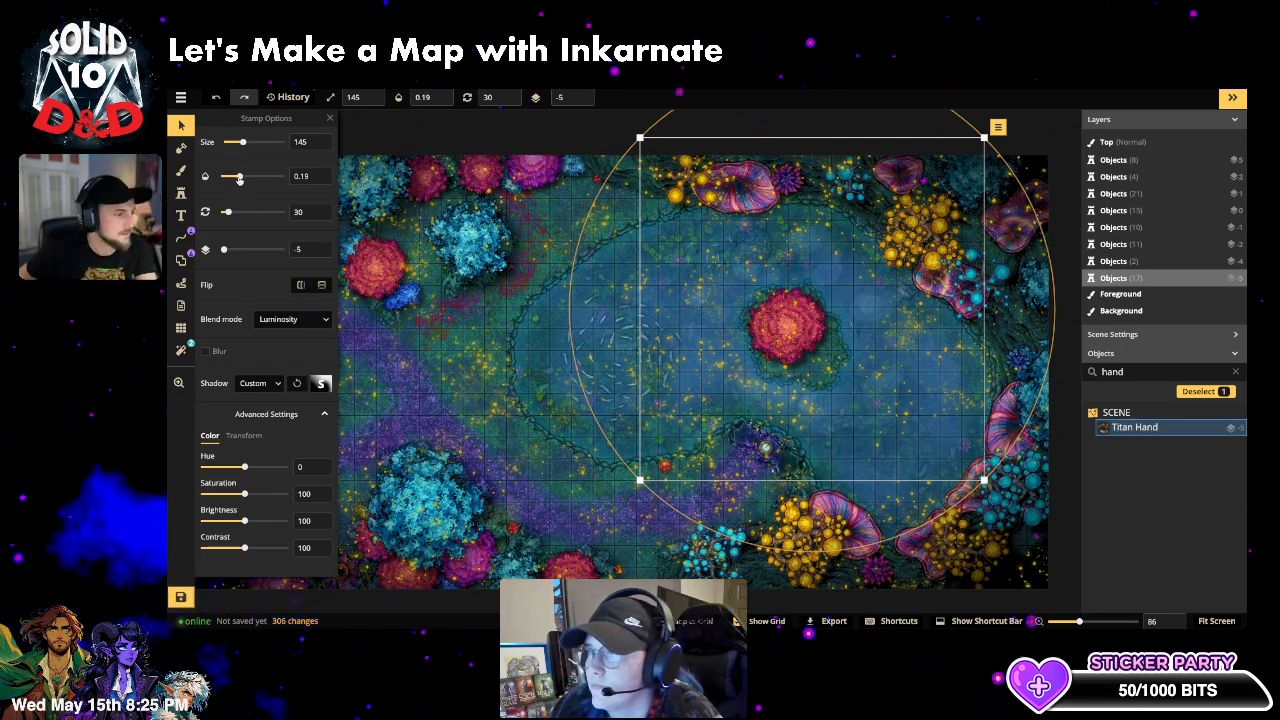
pyautogui.press('Escape')
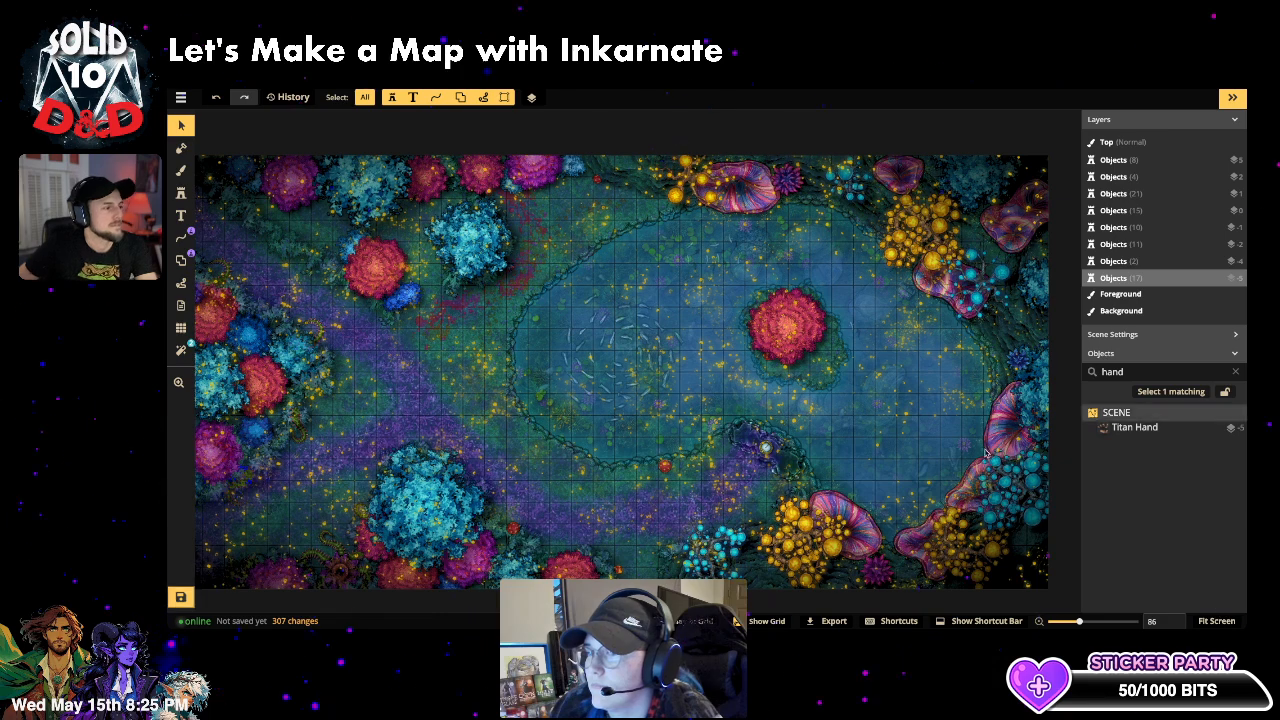
pyautogui.scroll(-3, 868, 447)
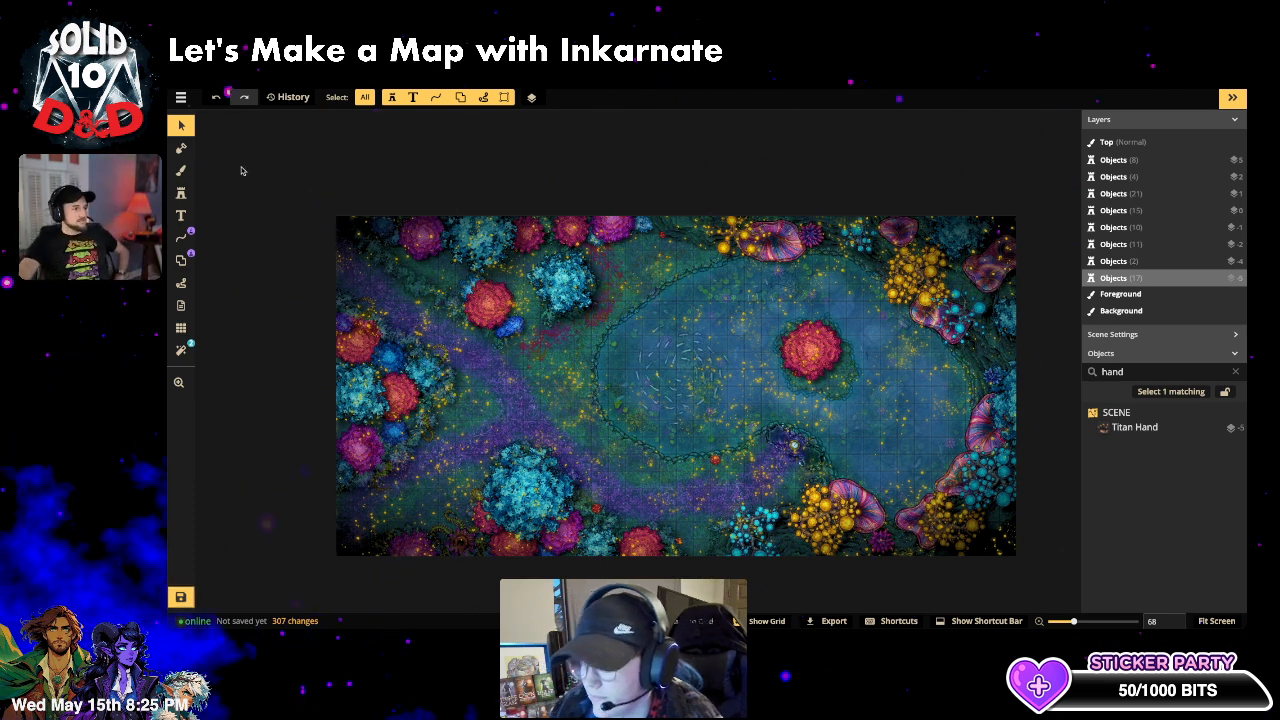
pyautogui.scroll(-1, 240, 171)
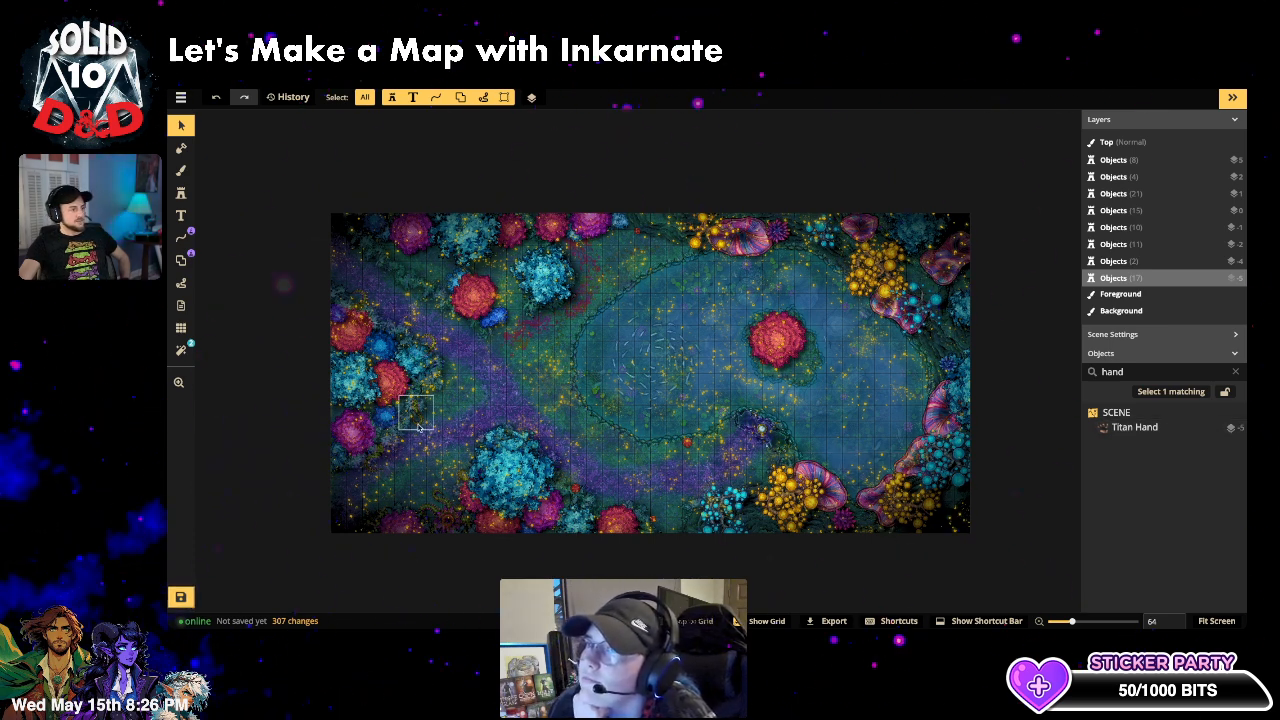
pyautogui.scroll(1, 425, 522)
pyautogui.scroll(1, 425, 522)
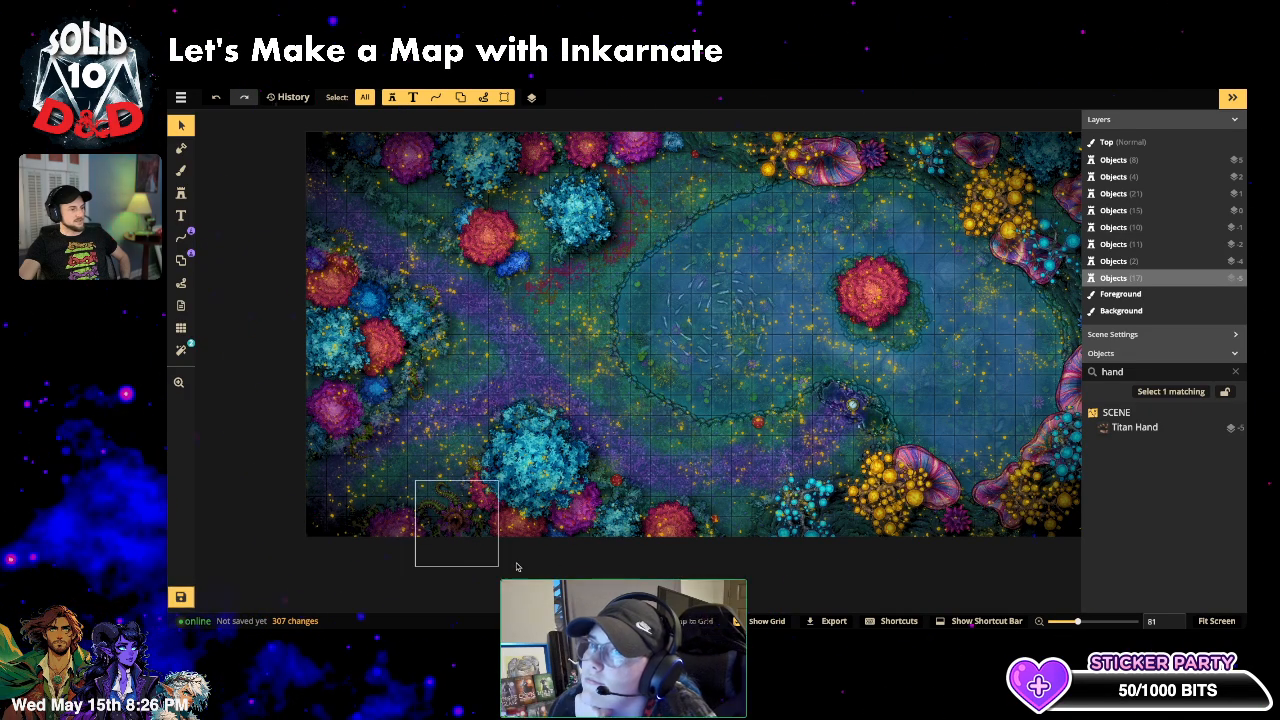
pyautogui.scroll(-1, 677, 376)
pyautogui.scroll(-2, 677, 376)
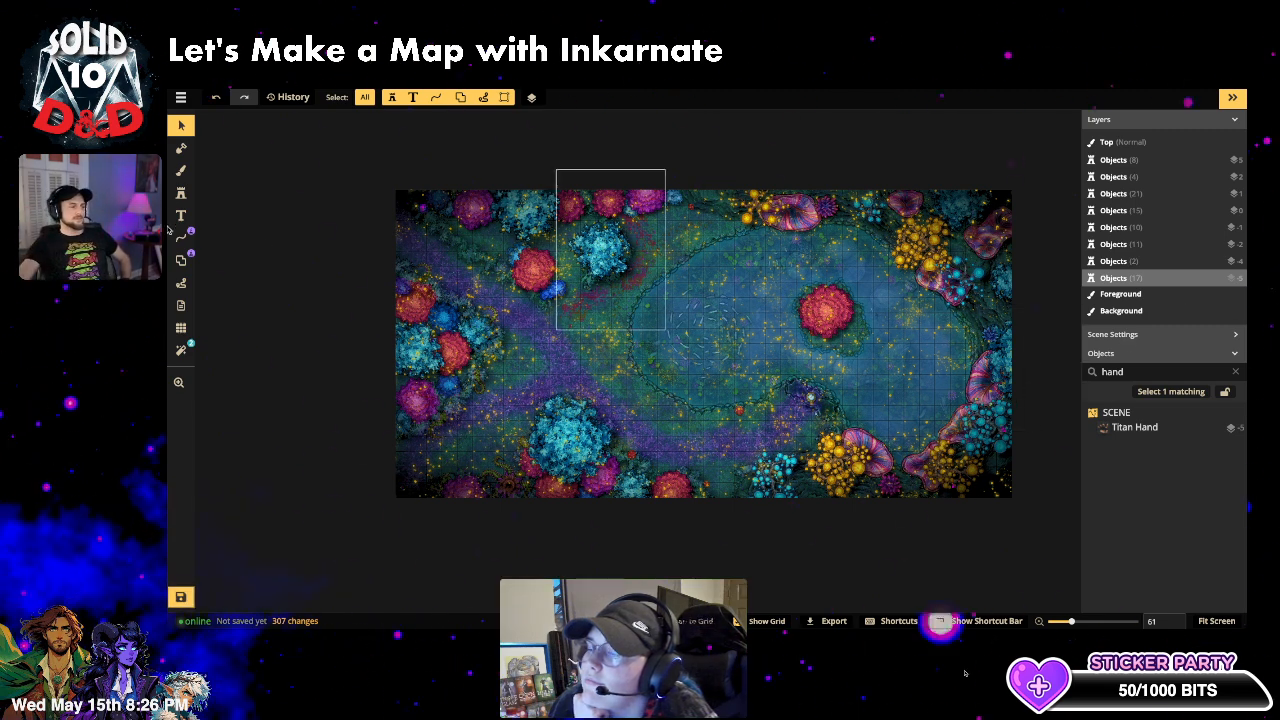
# - Open the Stamp Catalog and search for 'rocks'
pyautogui.click(181, 192)
pyautogui.click(240, 174)
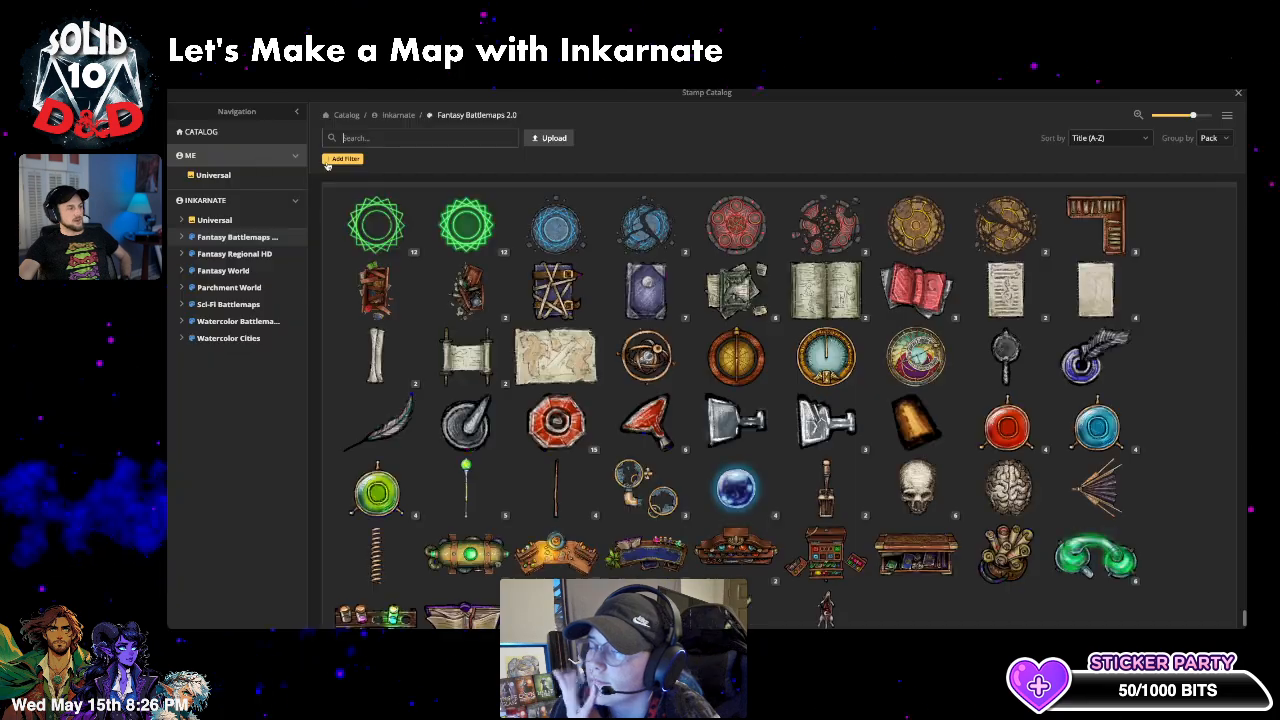
pyautogui.click(386, 139)
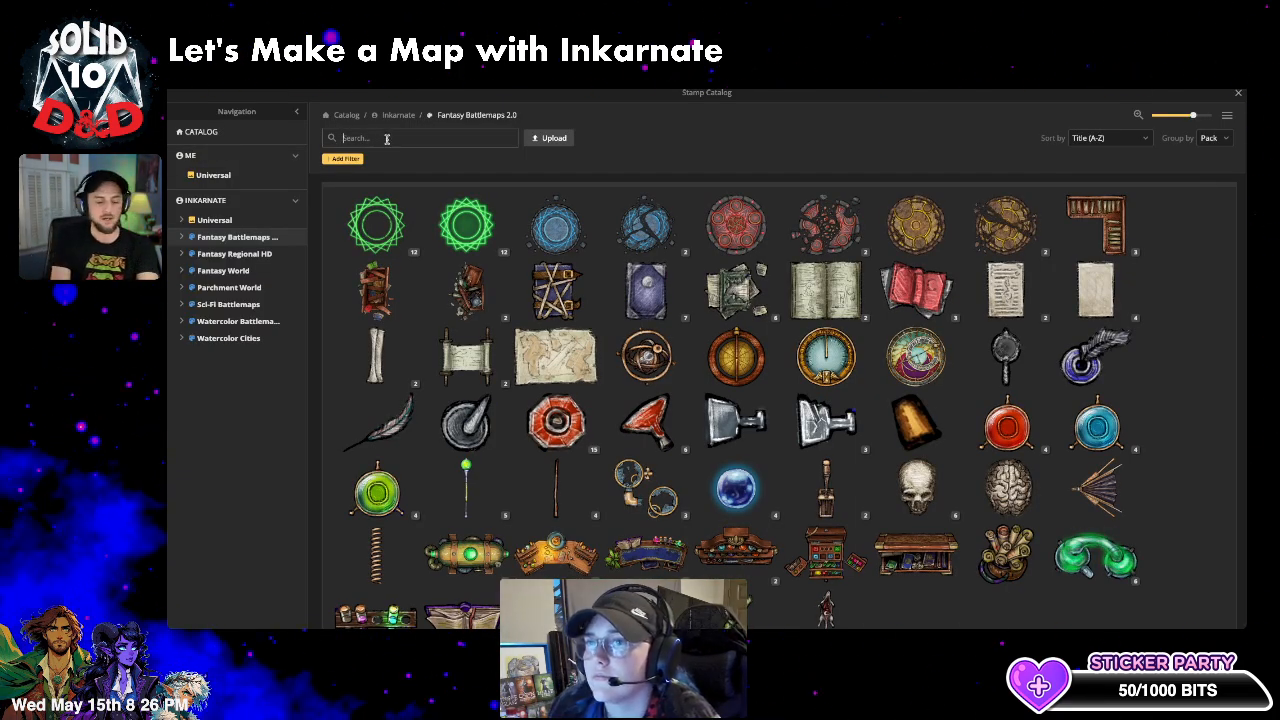
pyautogui.write('gl')
pyautogui.press('BackSpace')
pyautogui.write('gl')
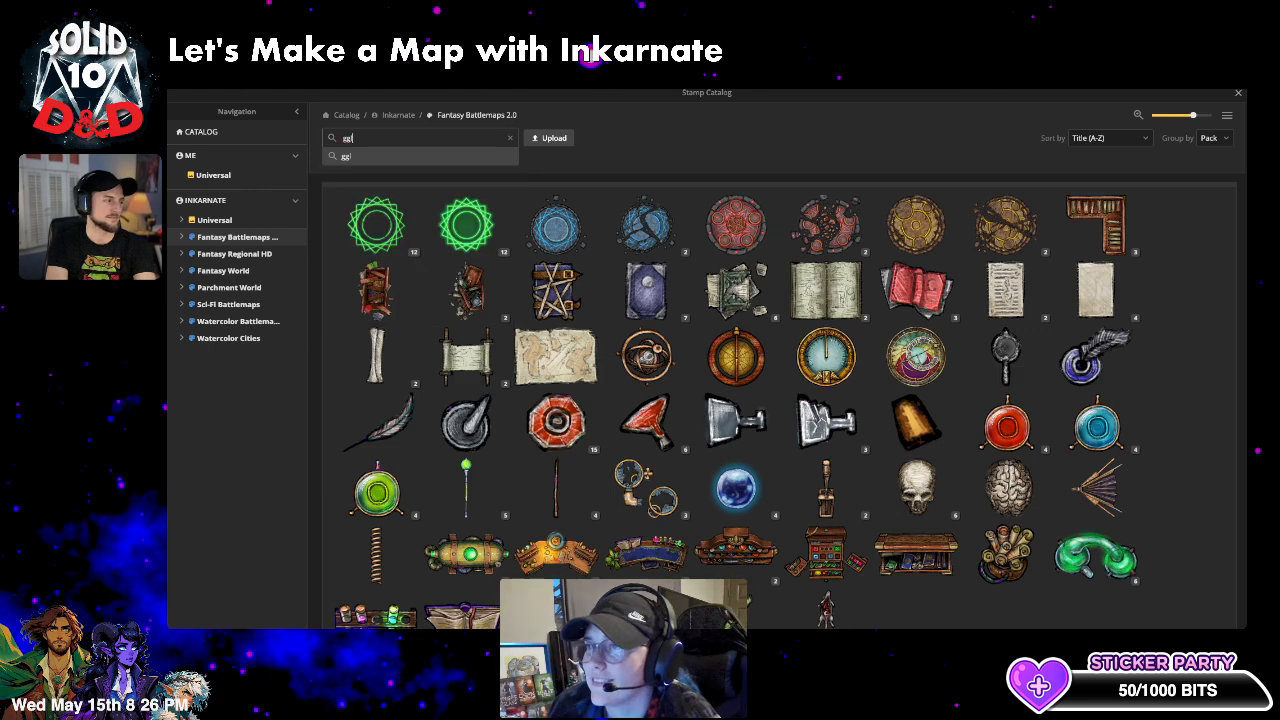
pyautogui.press('BackSpace')
pyautogui.press('BackSpace')
pyautogui.write('low')
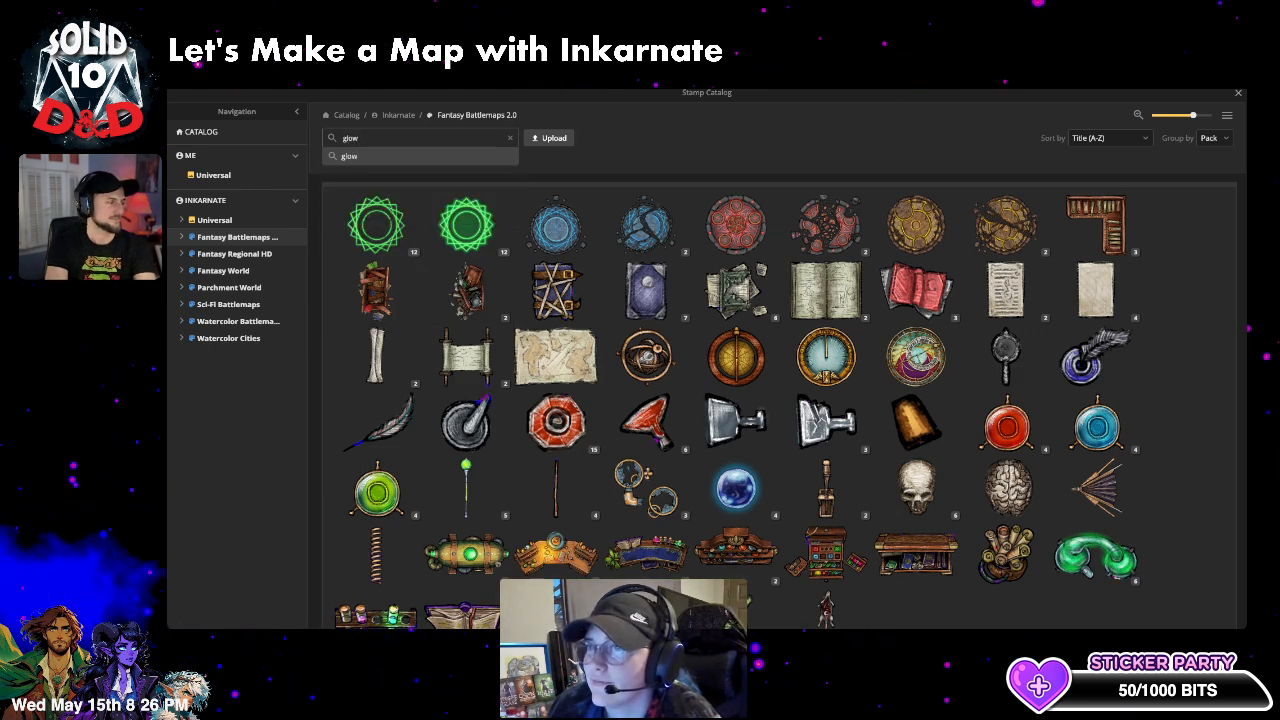
pyautogui.write('y rock')
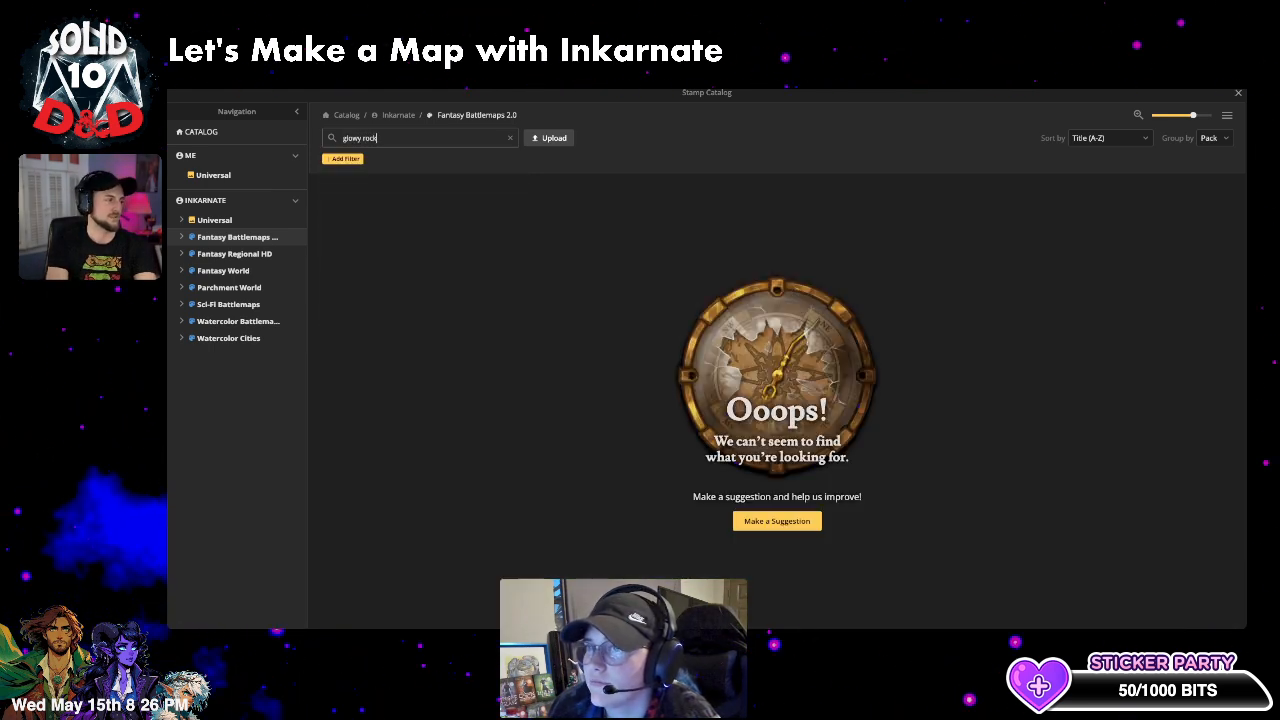
pyautogui.press('BackSpace')
pyautogui.press('BackSpace')
pyautogui.press('BackSpace')
pyautogui.press('BackSpace')
pyautogui.press('BackSpace')
pyautogui.press('BackSpace')
pyautogui.press('BackSpace')
pyautogui.write('rocks')
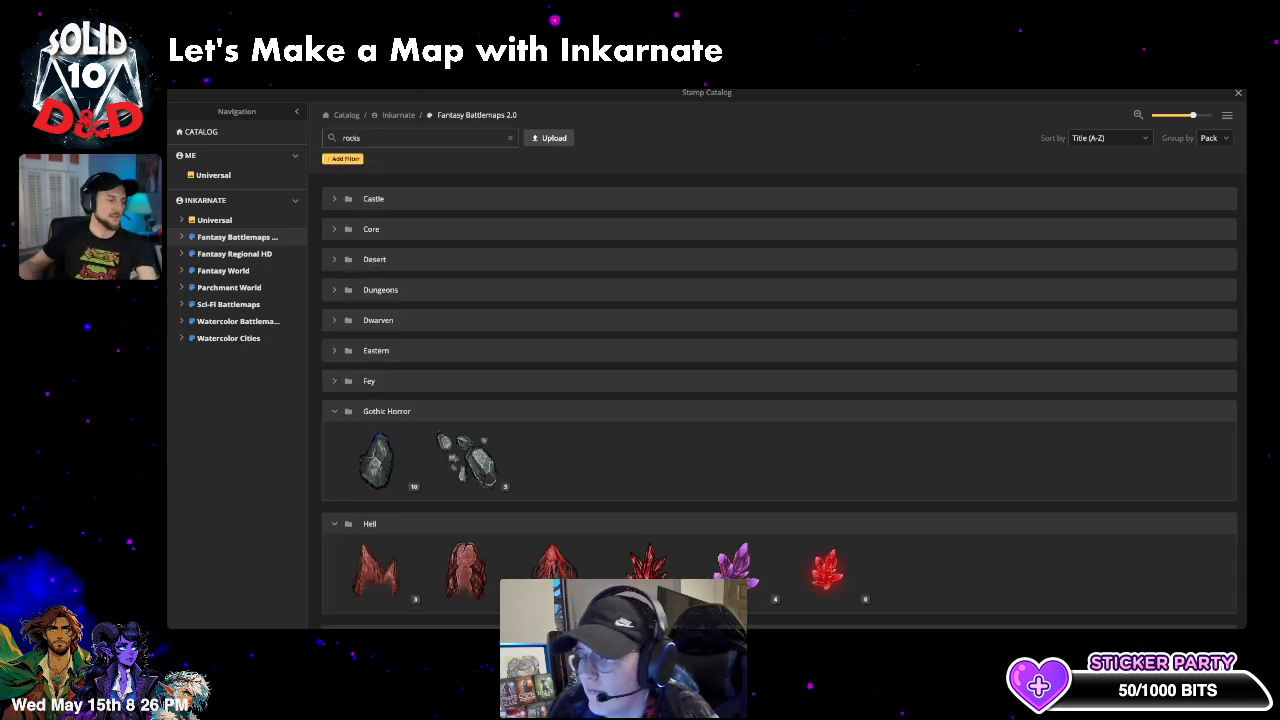
# - Expand the Red Hell Crystals stamp to show all its variants
pyautogui.scroll(-3, 731, 362)
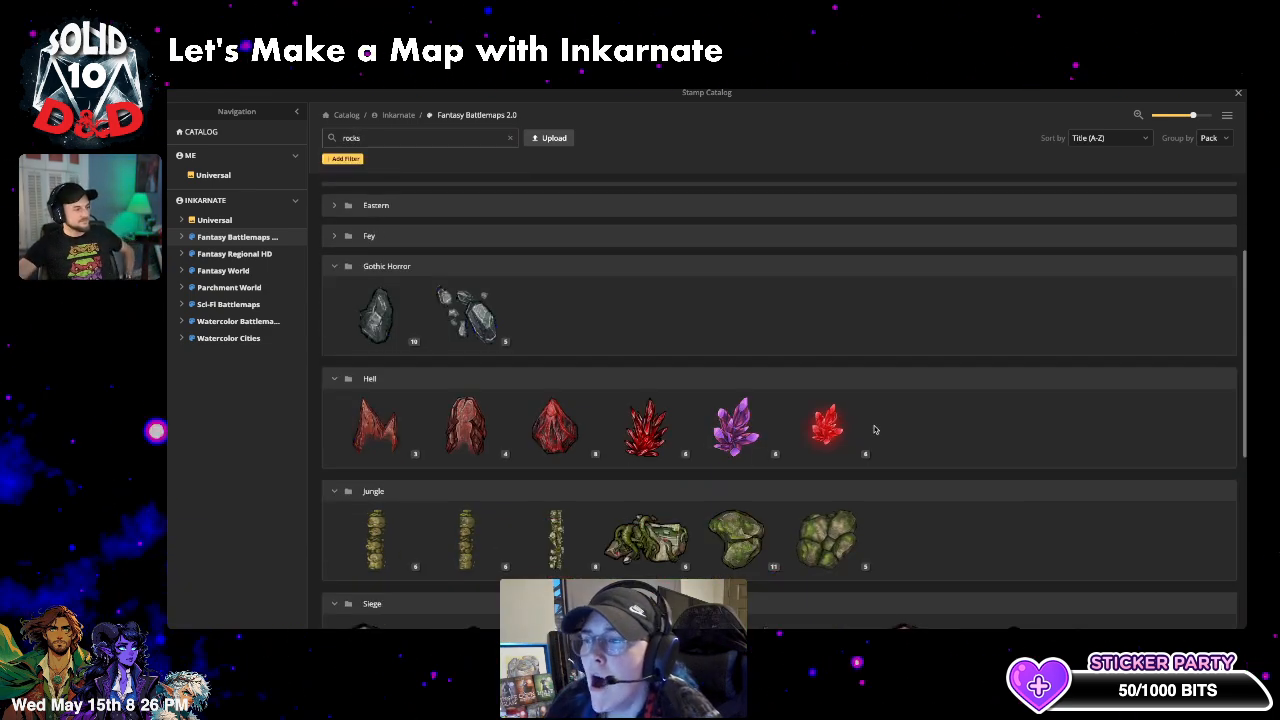
pyautogui.click(334, 229)
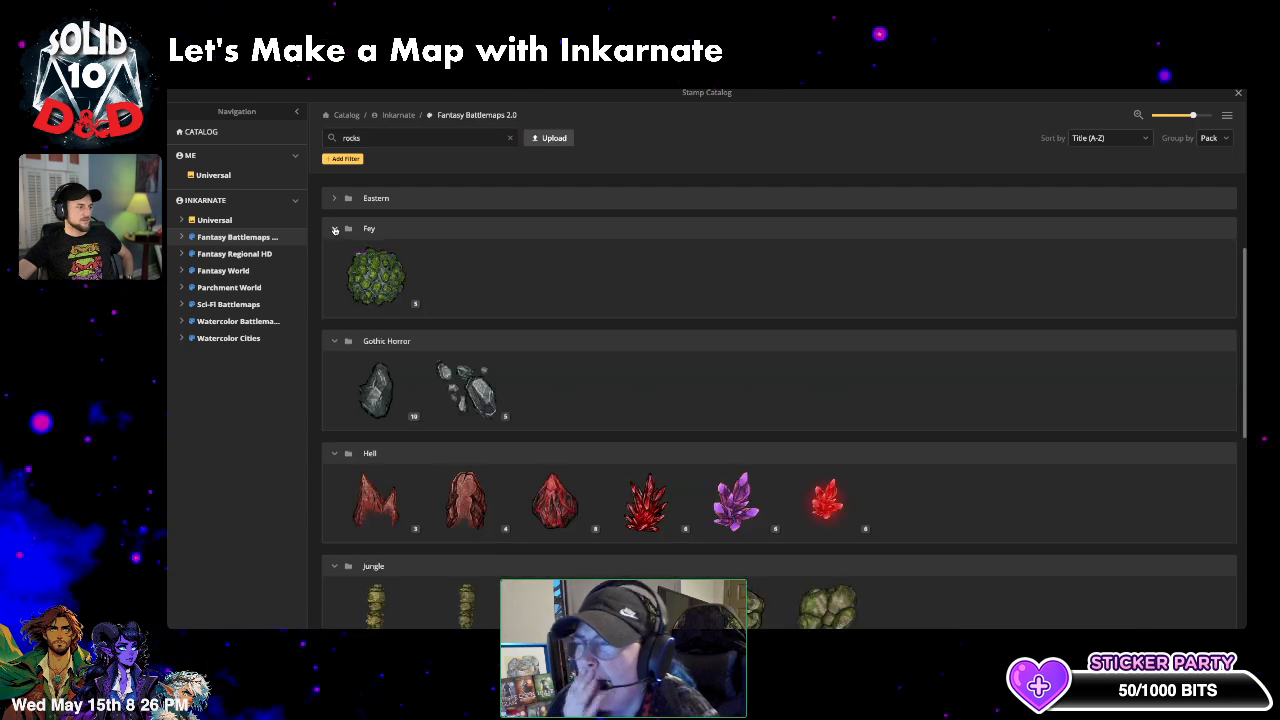
pyautogui.click(334, 229)
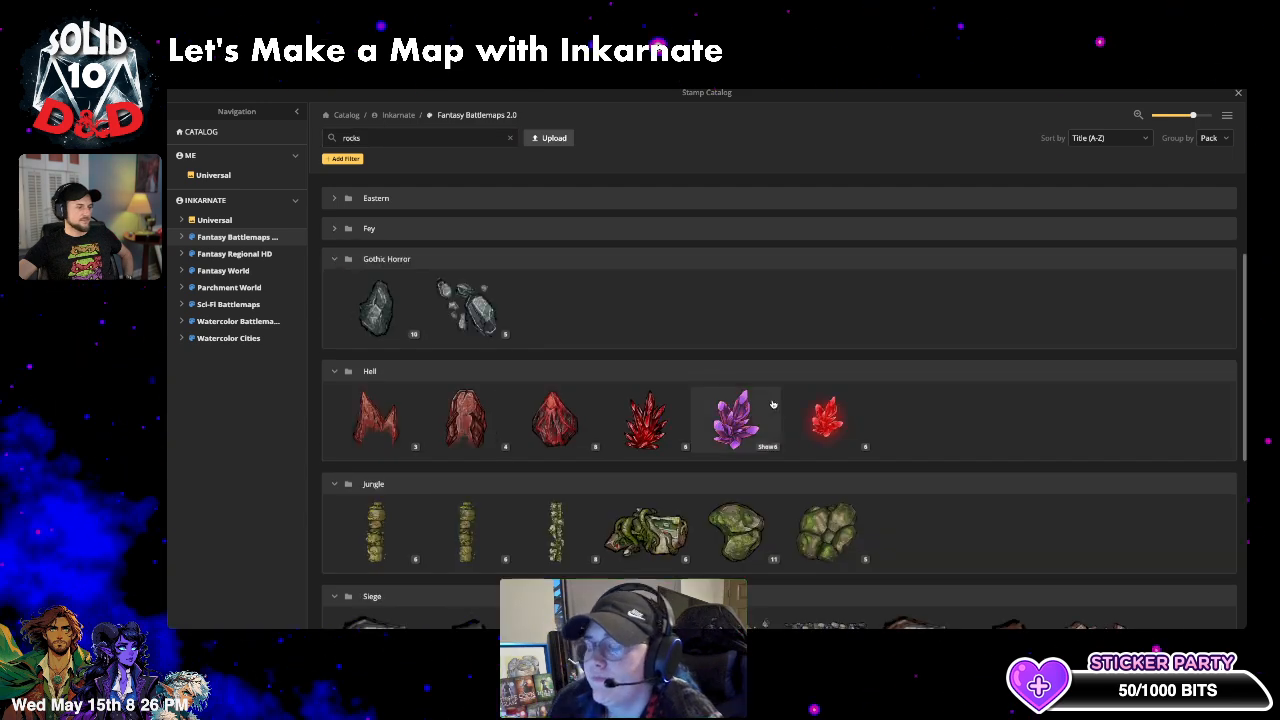
pyautogui.click(857, 448)
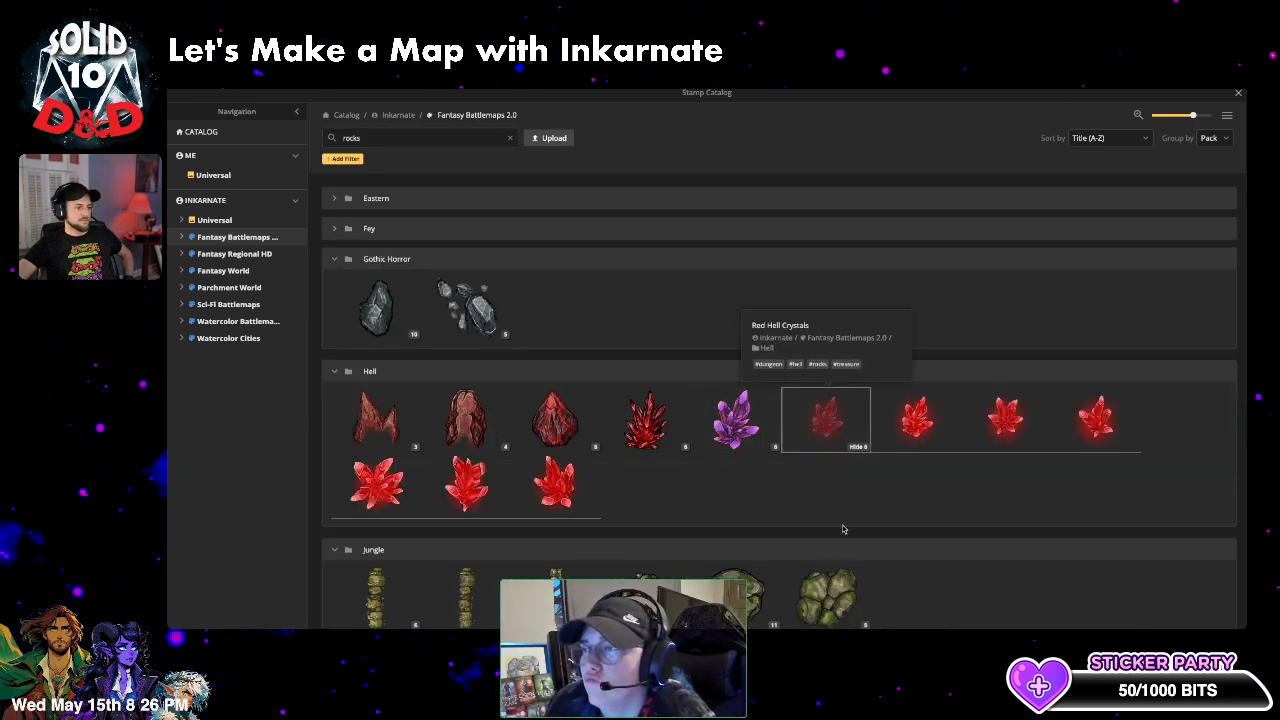
# - Load a Red Hell Crystals stamp, disable random rotation and reduce its size
pyautogui.click(836, 423)
pyautogui.scroll(5, 874, 357)
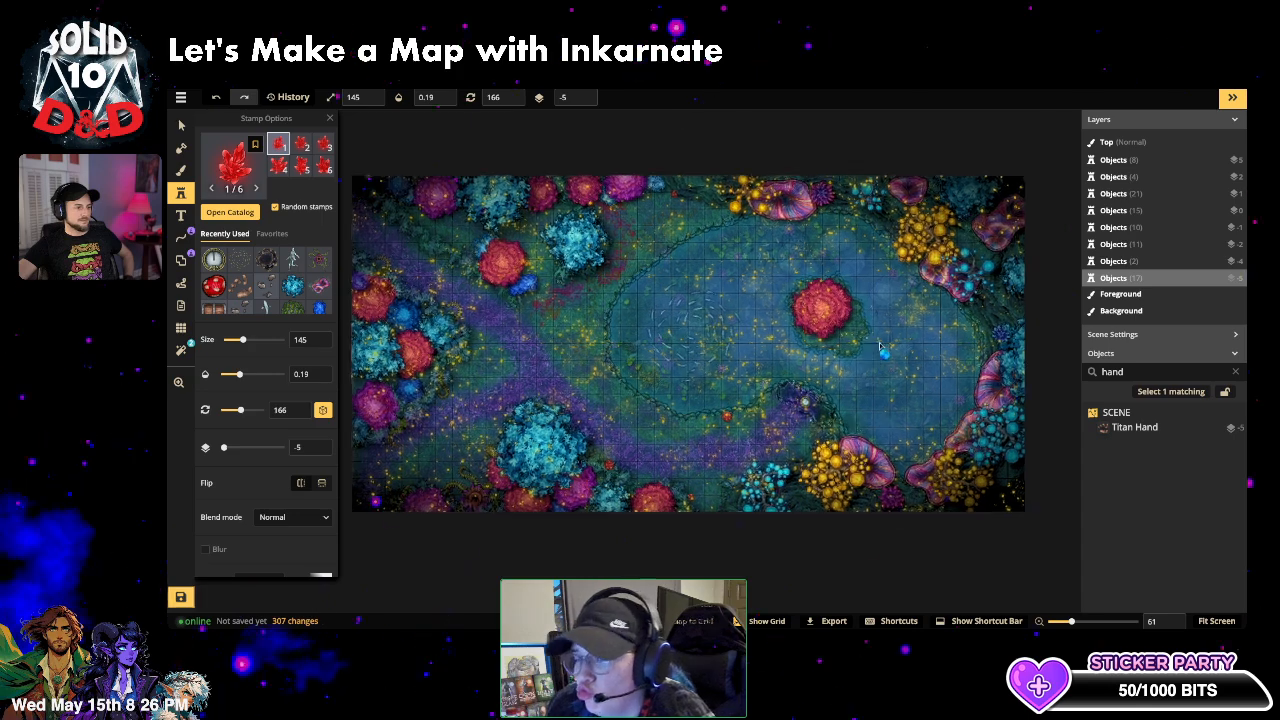
pyautogui.scroll(6, 854, 299)
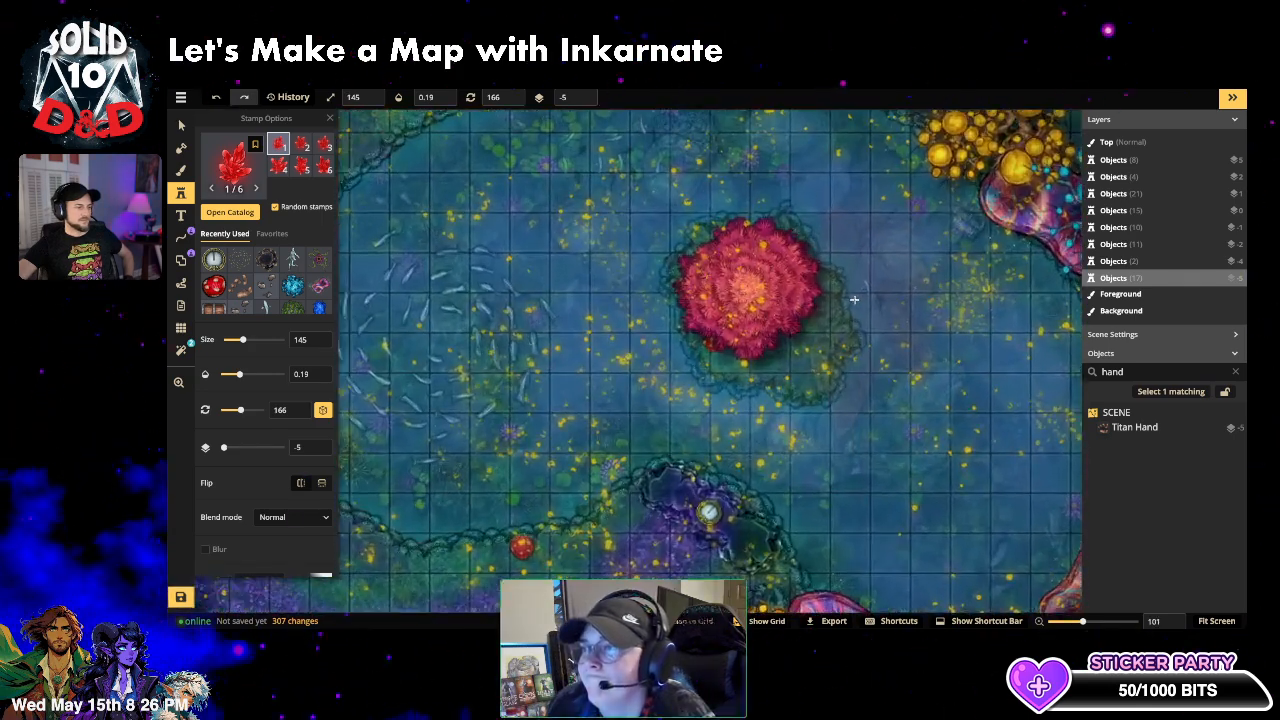
pyautogui.click(323, 410)
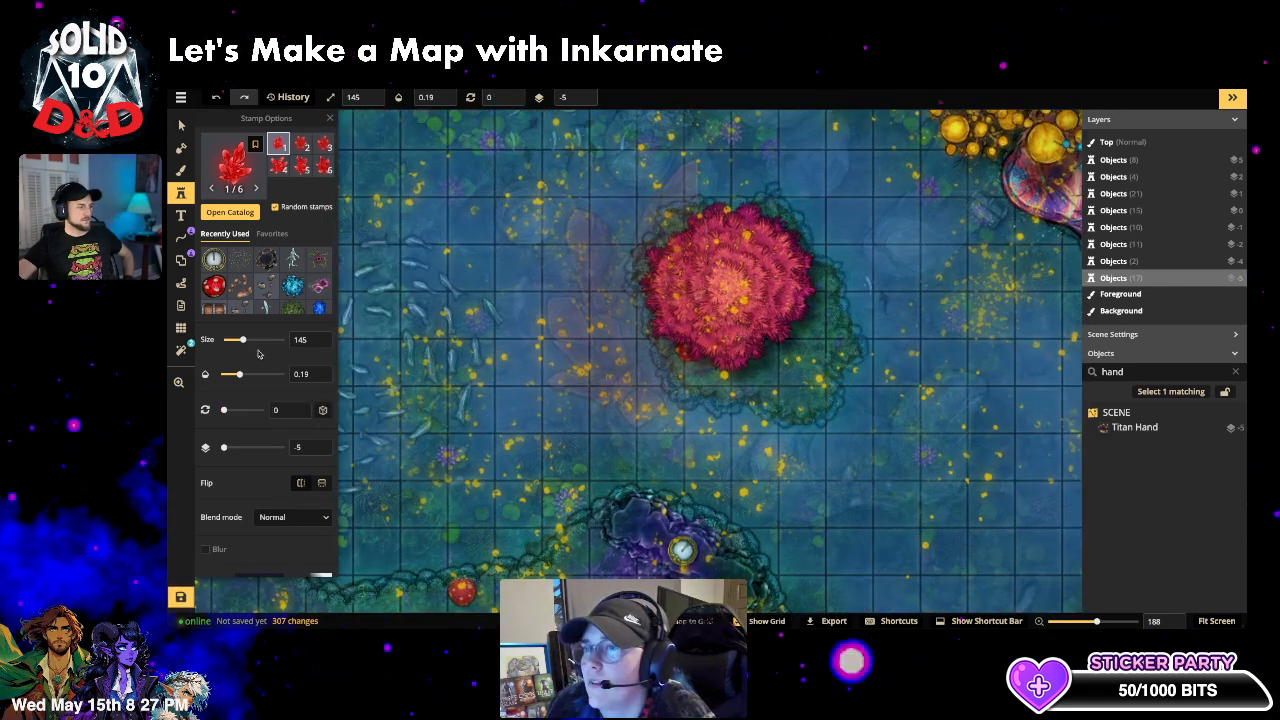
pyautogui.moveTo(242, 340); pyautogui.dragTo(281, 374)
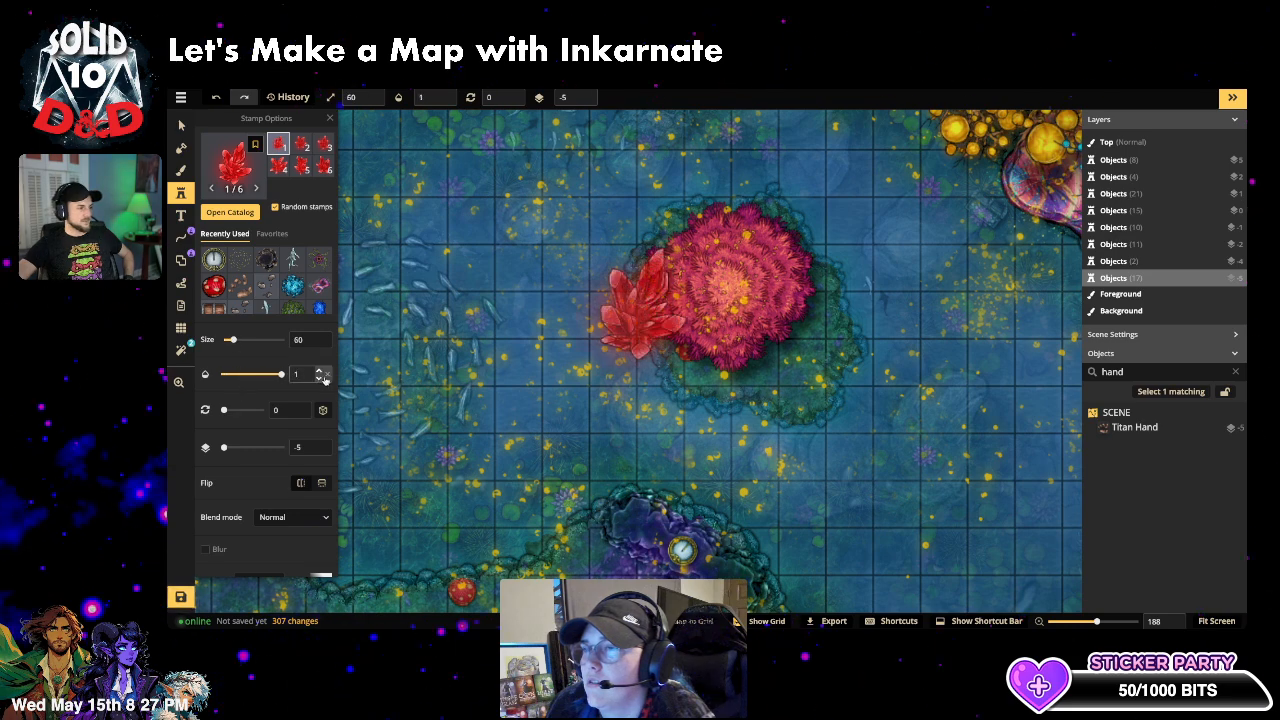
# - Shift the crystal's hue to about -47 and set its rotation to 357
pyautogui.scroll(-2, 234, 500)
pyautogui.click(229, 467)
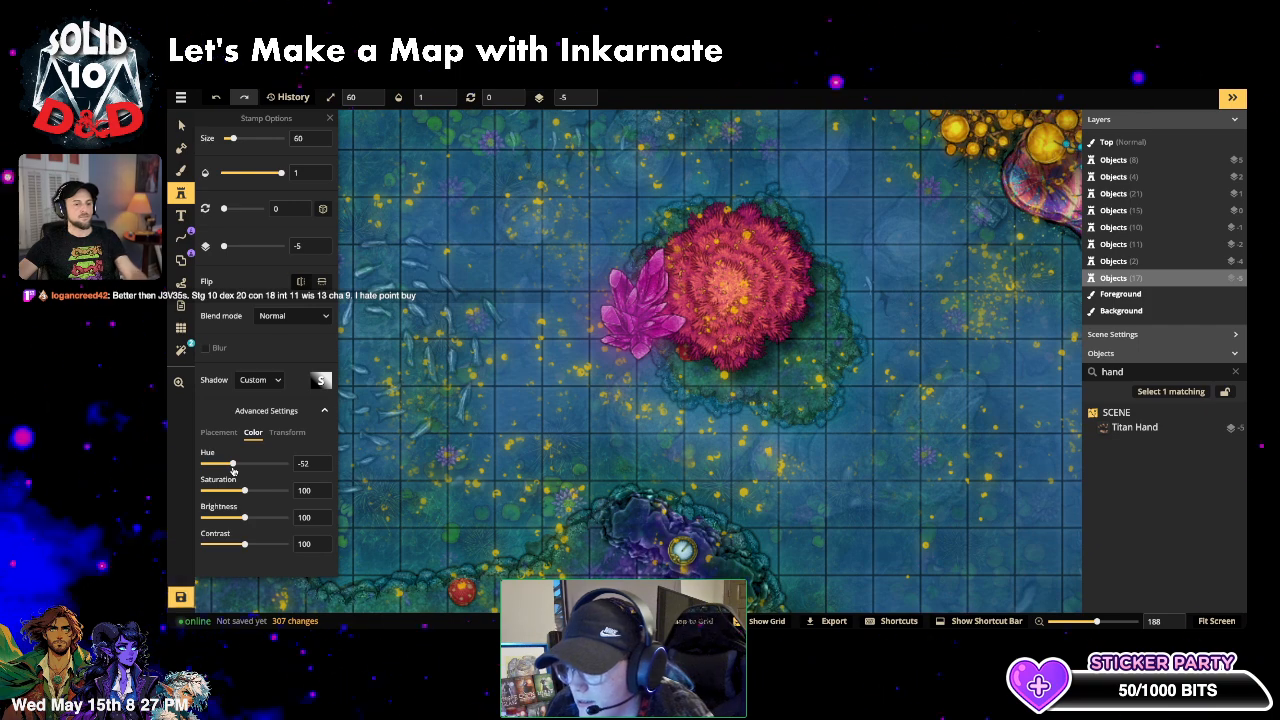
pyautogui.moveTo(233, 470); pyautogui.dragTo(234, 470)
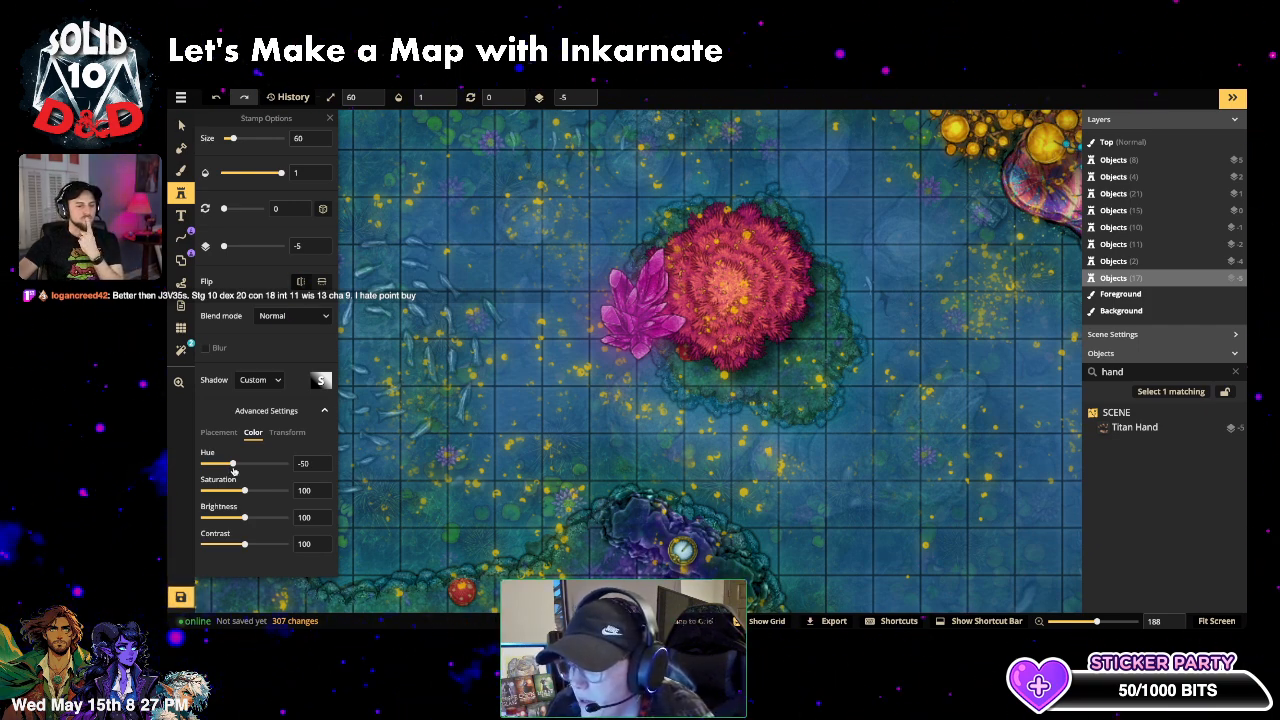
pyautogui.moveTo(233, 470); pyautogui.dragTo(235, 468)
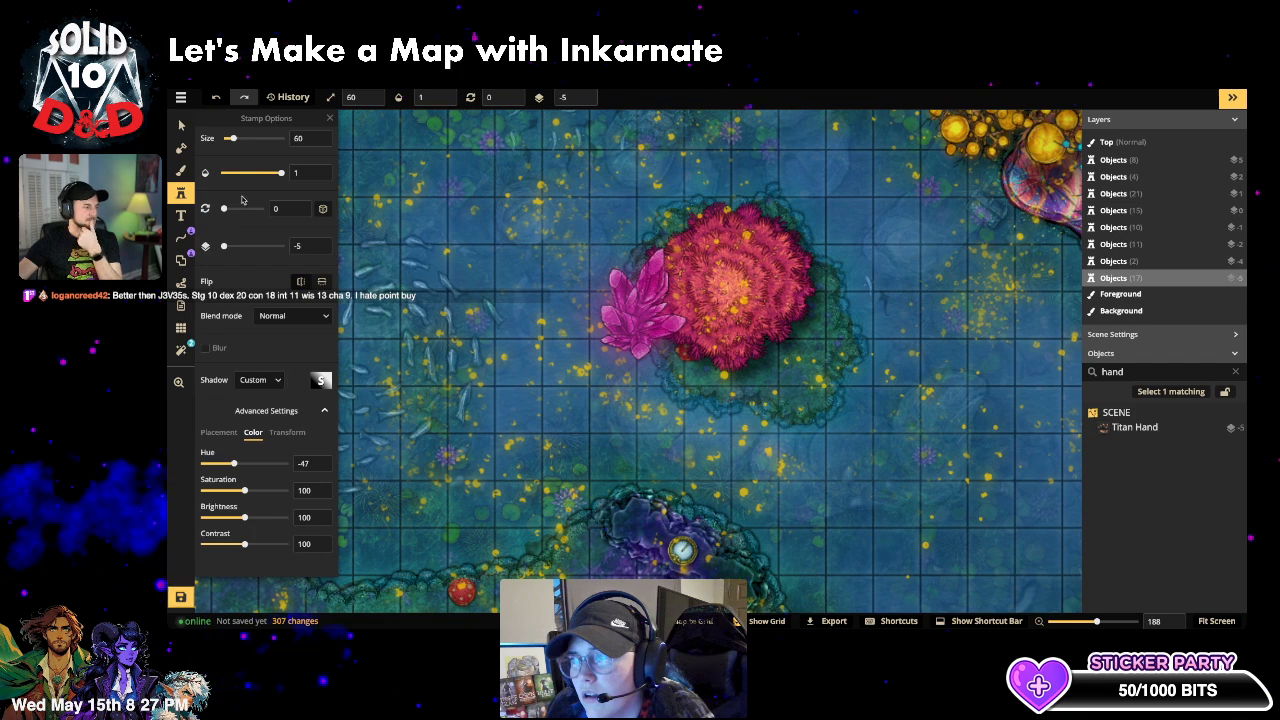
pyautogui.scroll(1, 241, 200)
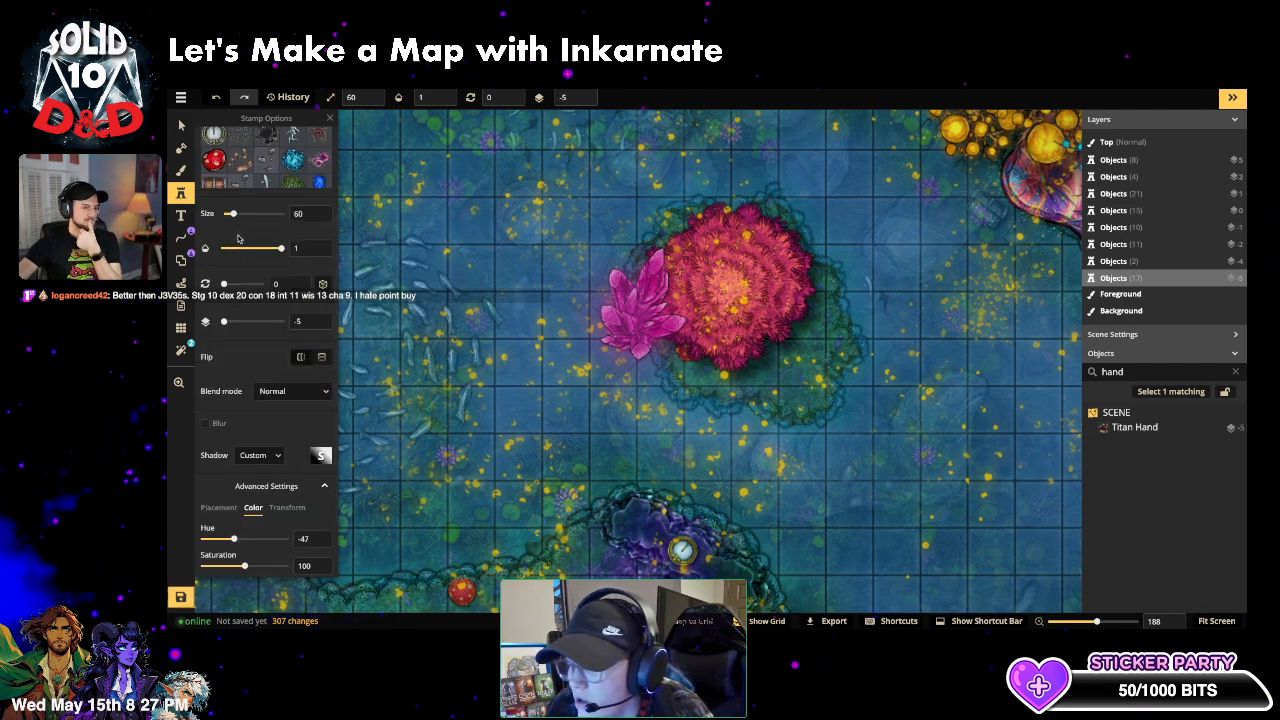
pyautogui.moveTo(224, 284); pyautogui.dragTo(263, 286)
pyautogui.moveTo(233, 214); pyautogui.dragTo(230, 215)
# - Set the crystal stamp to size 11, opacity 1 and saturation 126
pyautogui.scroll(3, 696, 333)
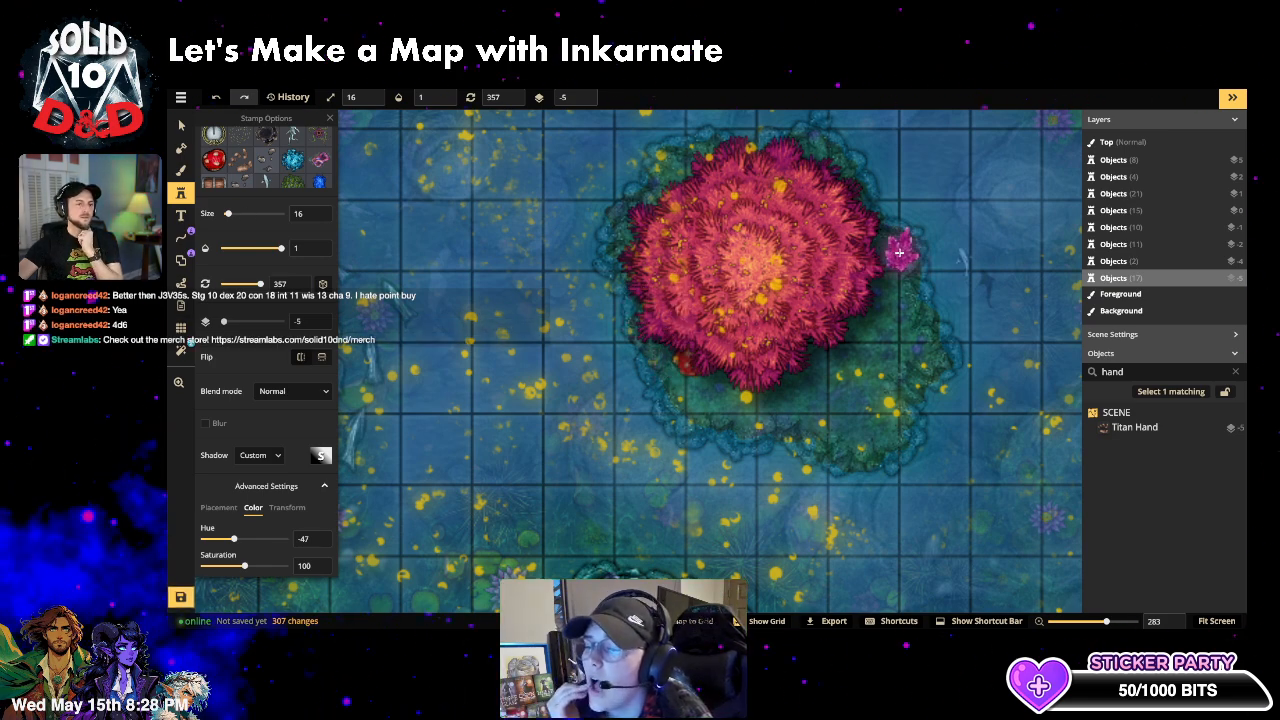
pyautogui.click(261, 248)
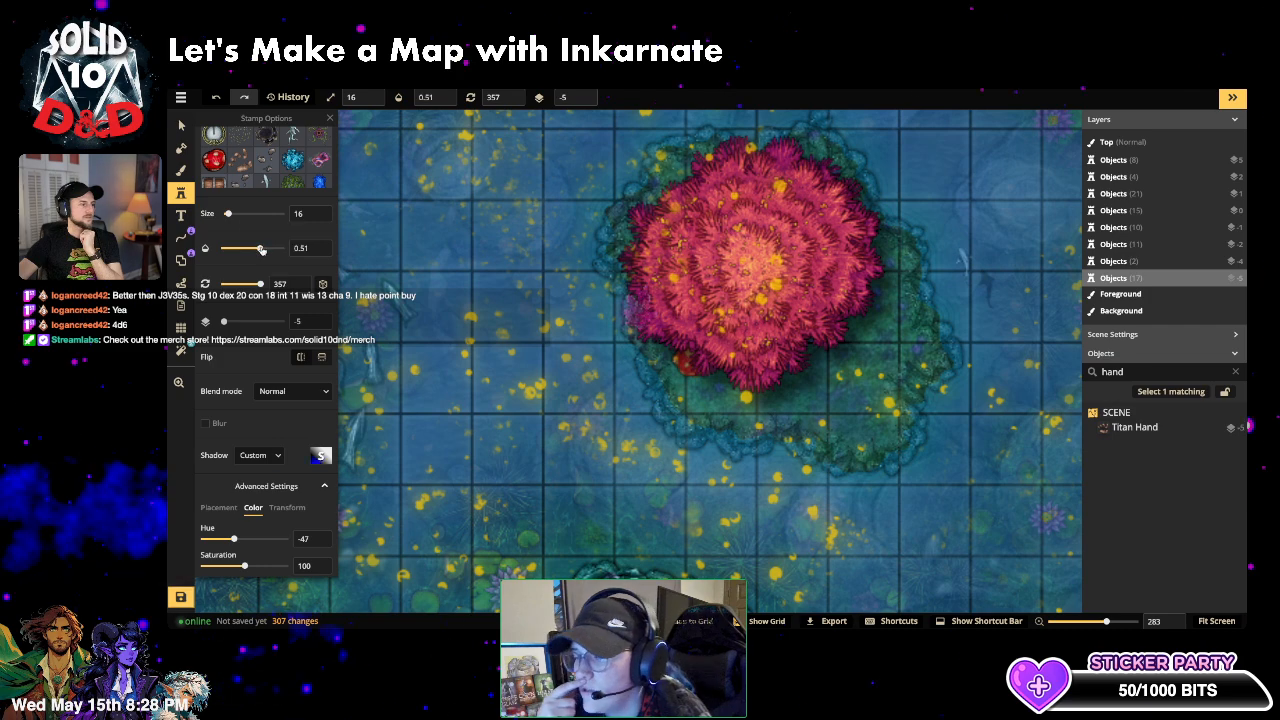
pyautogui.moveTo(265, 250); pyautogui.dragTo(283, 248)
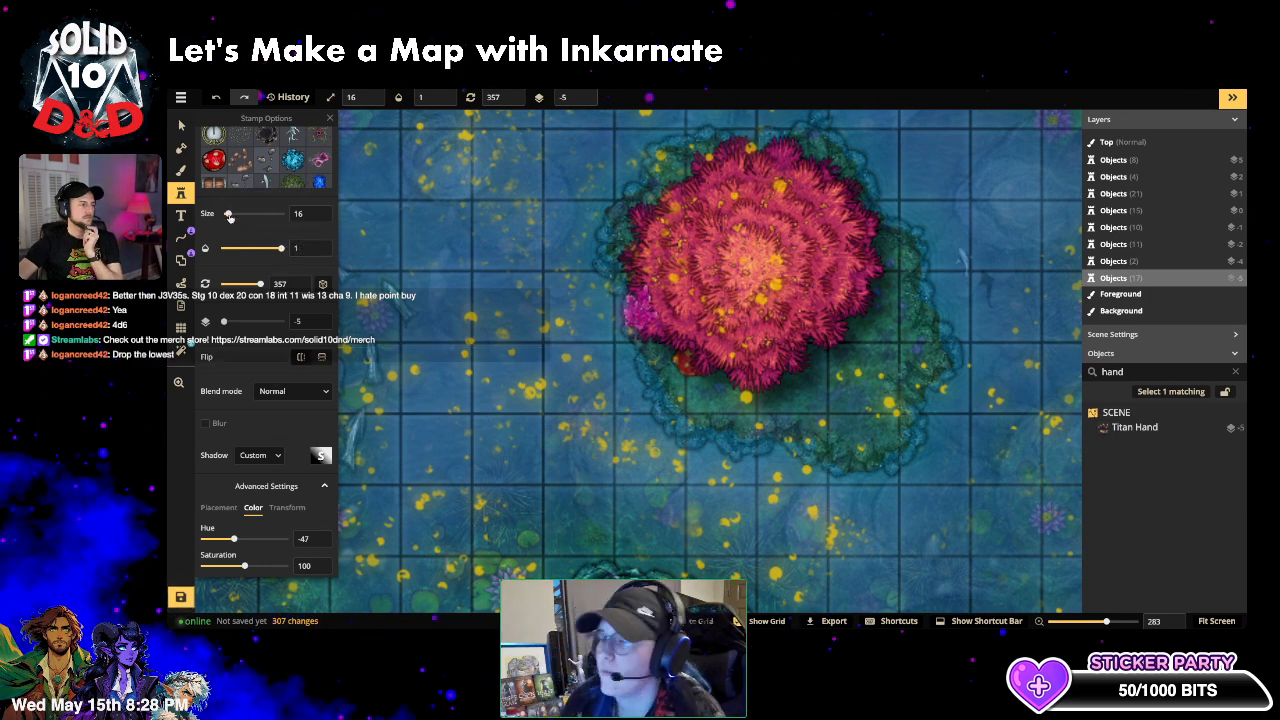
pyautogui.moveTo(229, 216); pyautogui.dragTo(227, 216)
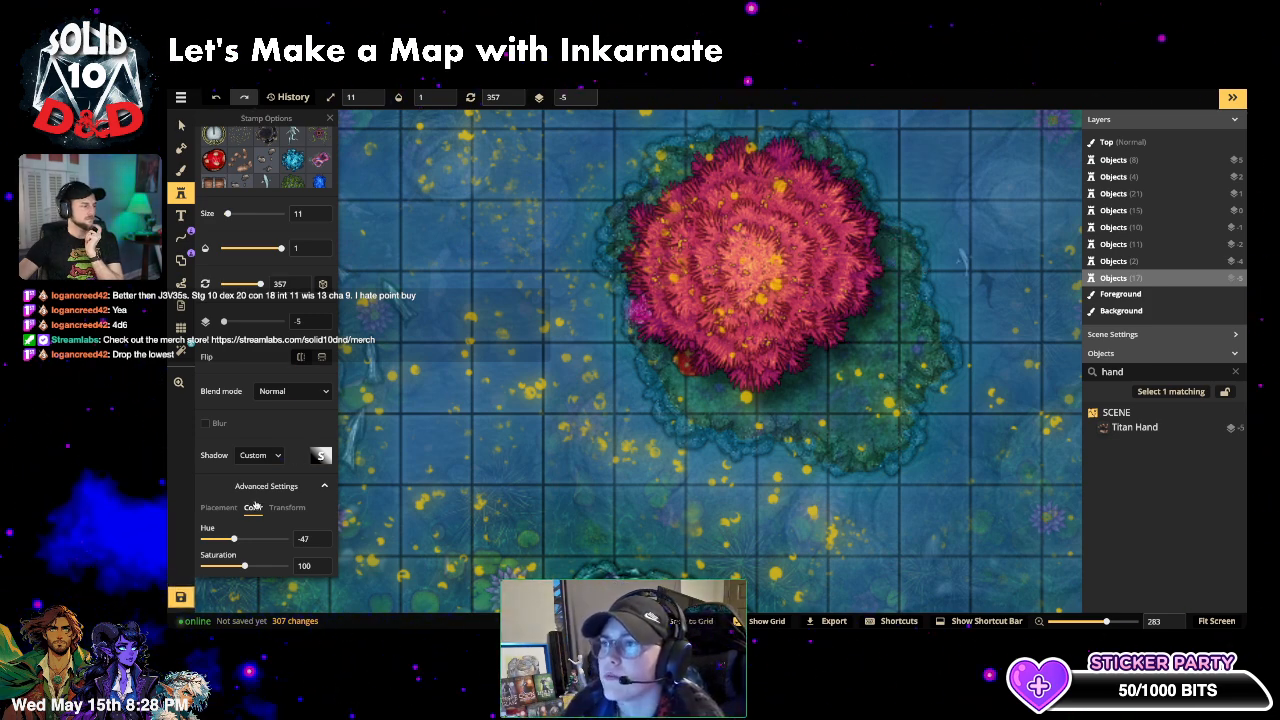
pyautogui.scroll(-1, 250, 480)
pyautogui.moveTo(246, 491); pyautogui.dragTo(253, 489)
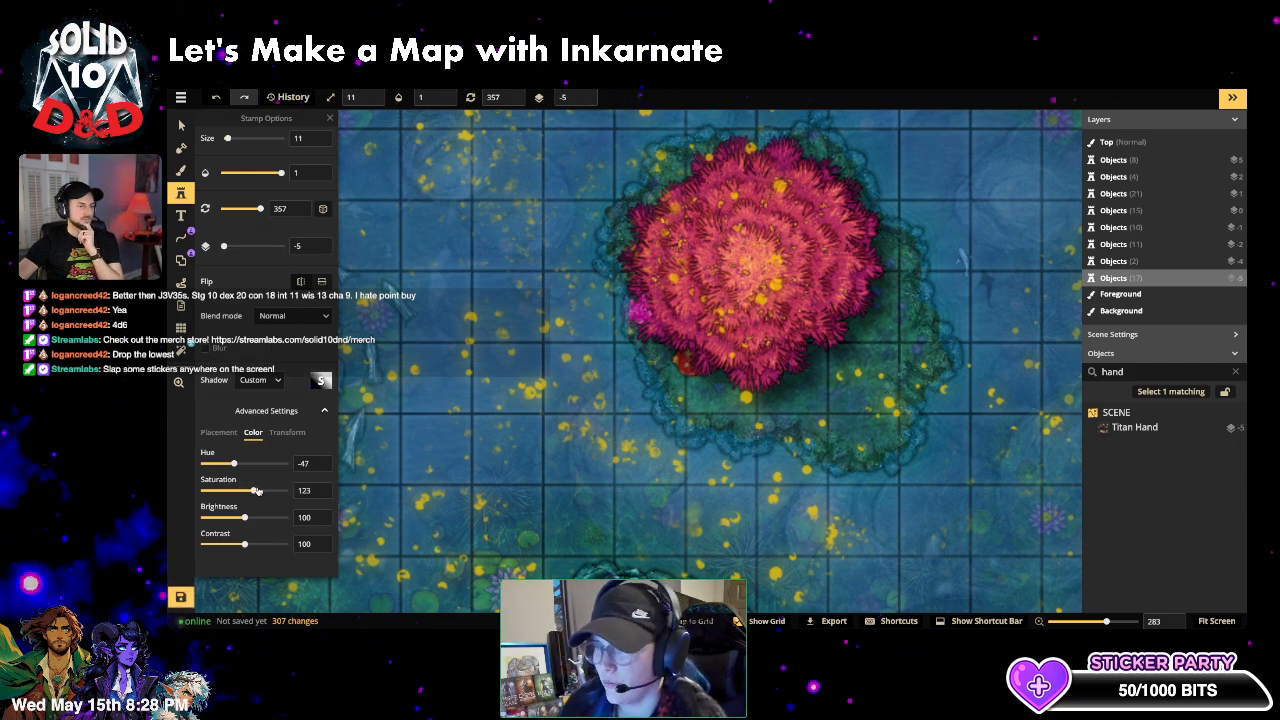
pyautogui.moveTo(257, 490); pyautogui.dragTo(258, 490)
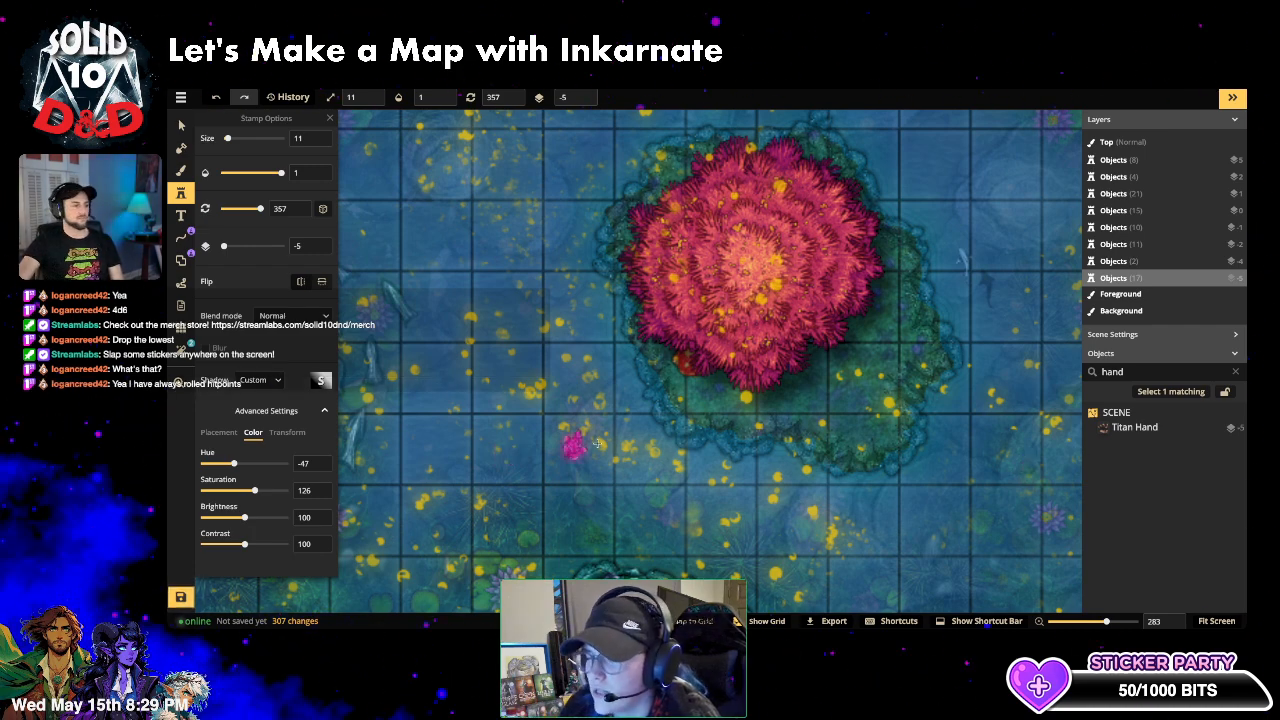
pyautogui.click(886, 432)
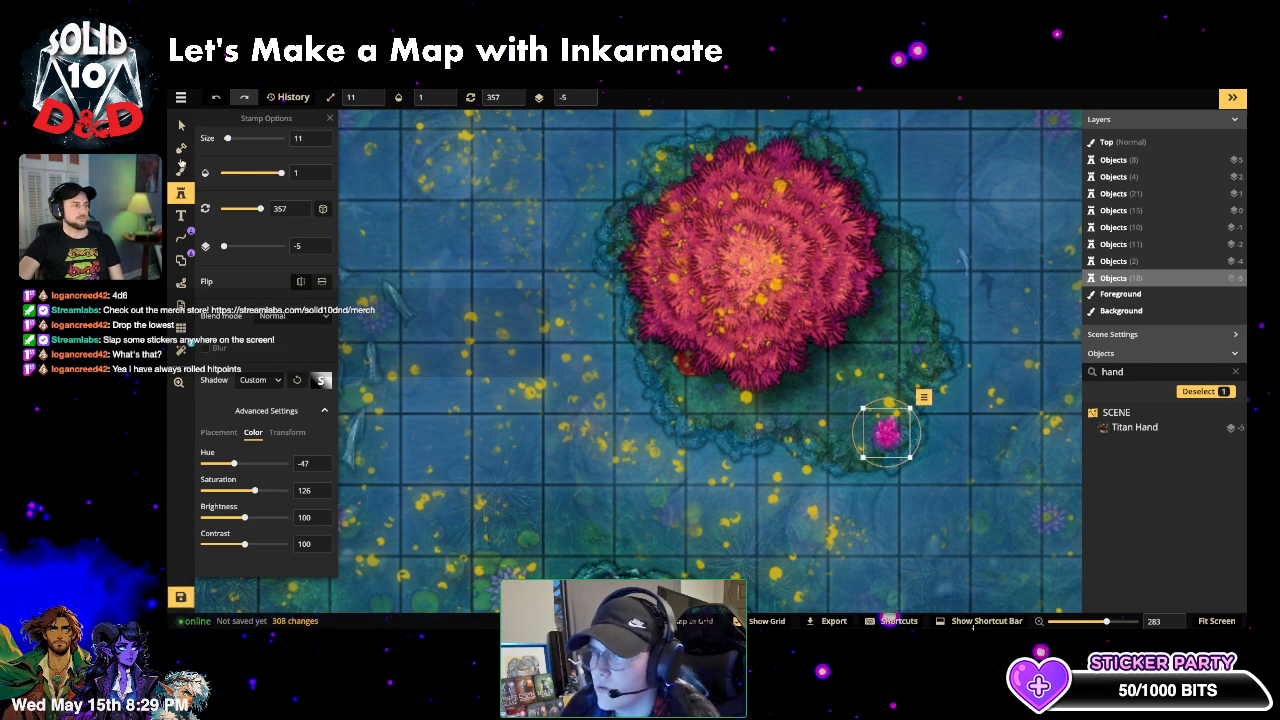
pyautogui.click(181, 124)
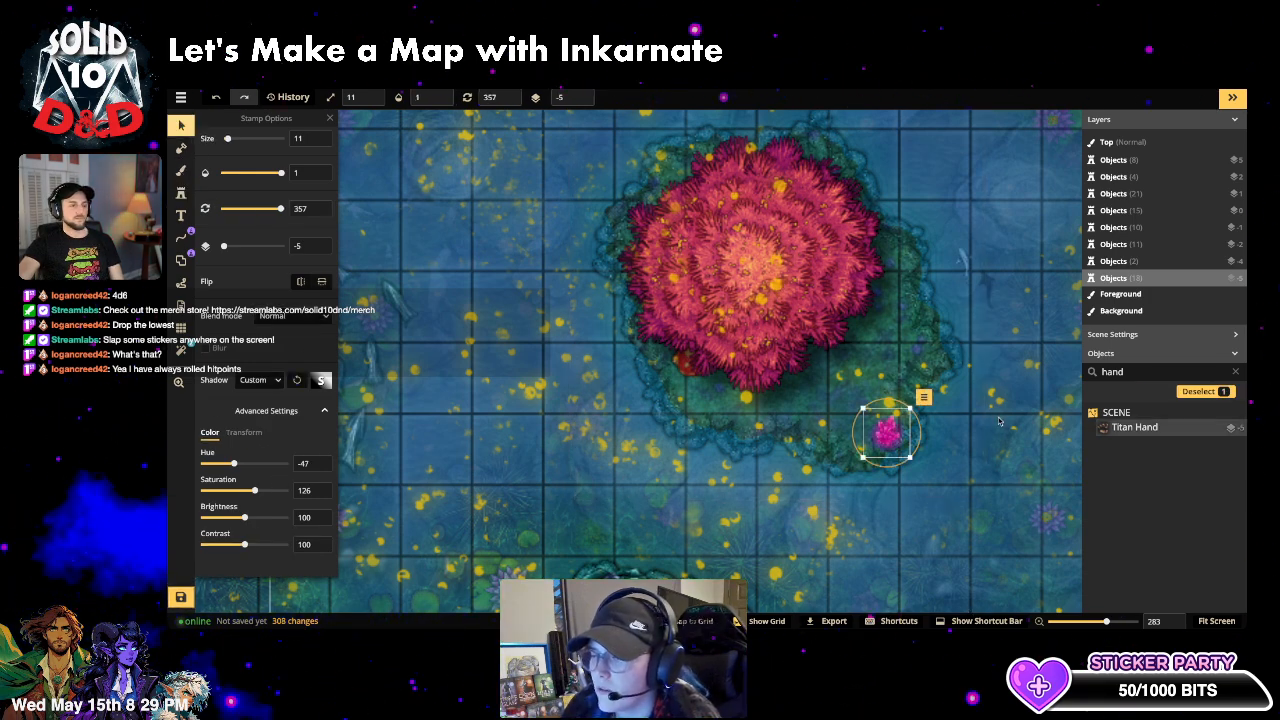
pyautogui.click(1134, 428)
pyautogui.click(878, 433)
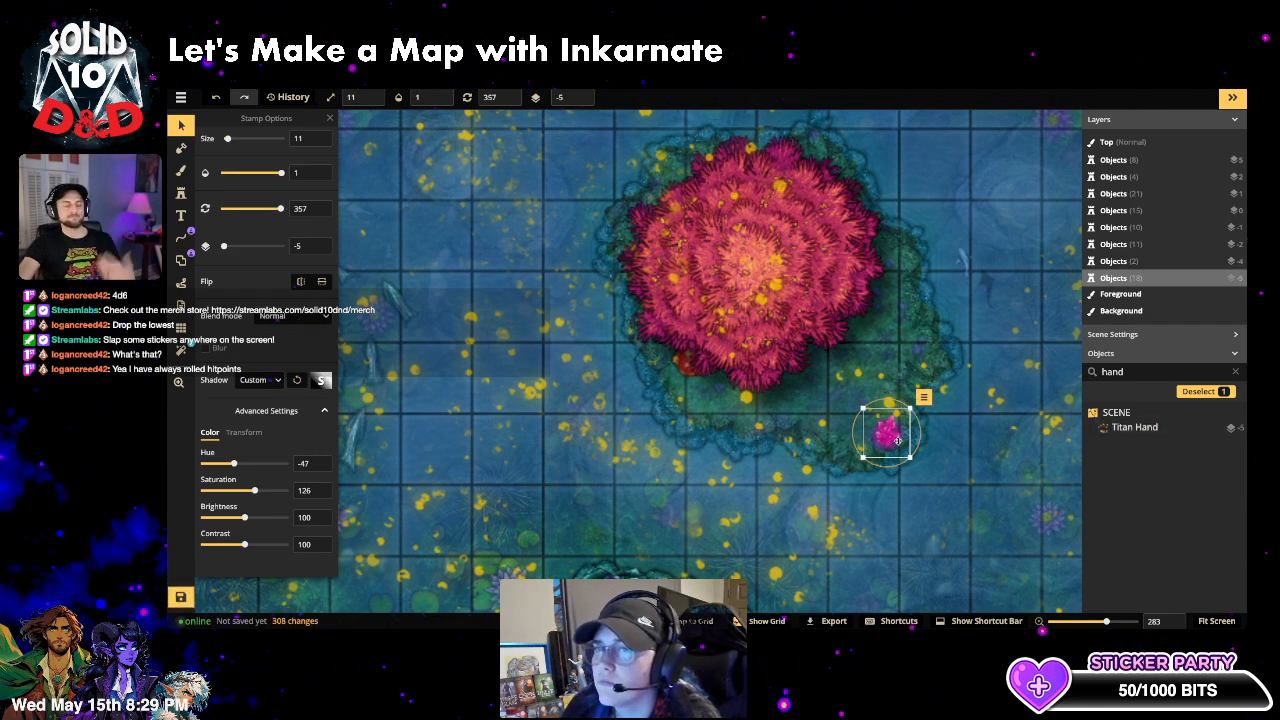
pyautogui.moveTo(891, 435); pyautogui.dragTo(907, 339)
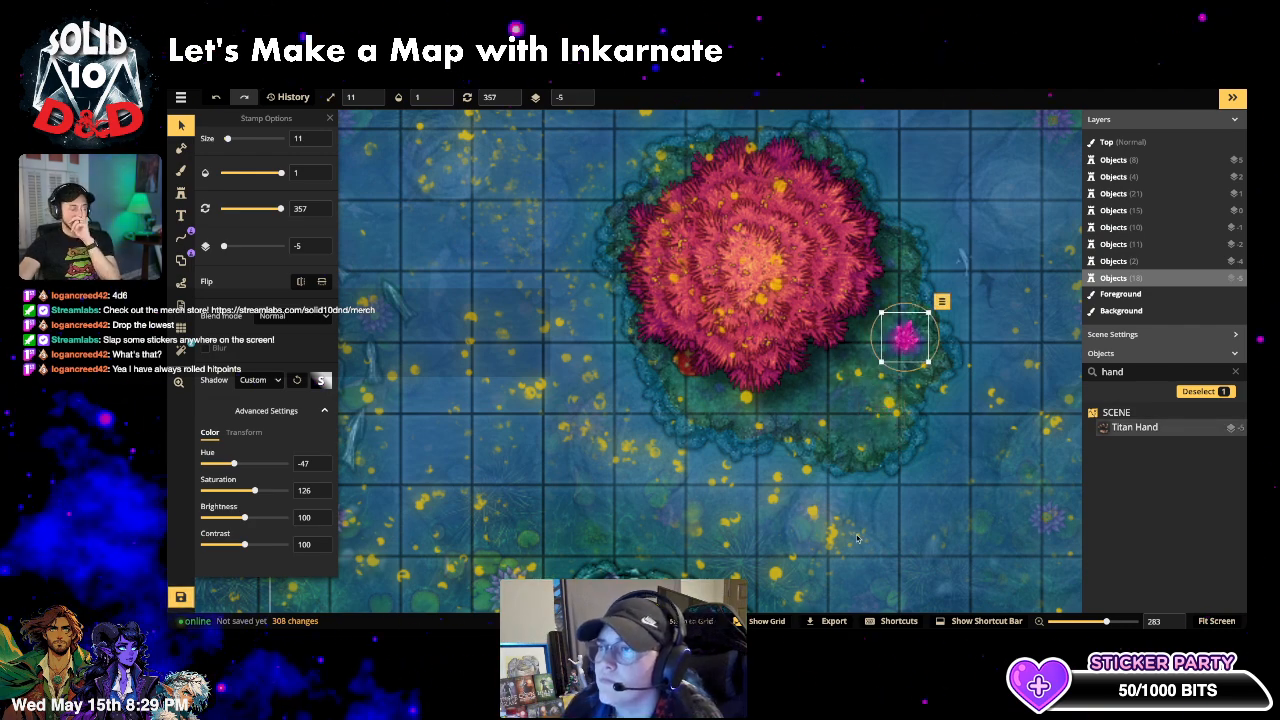
pyautogui.click(981, 502)
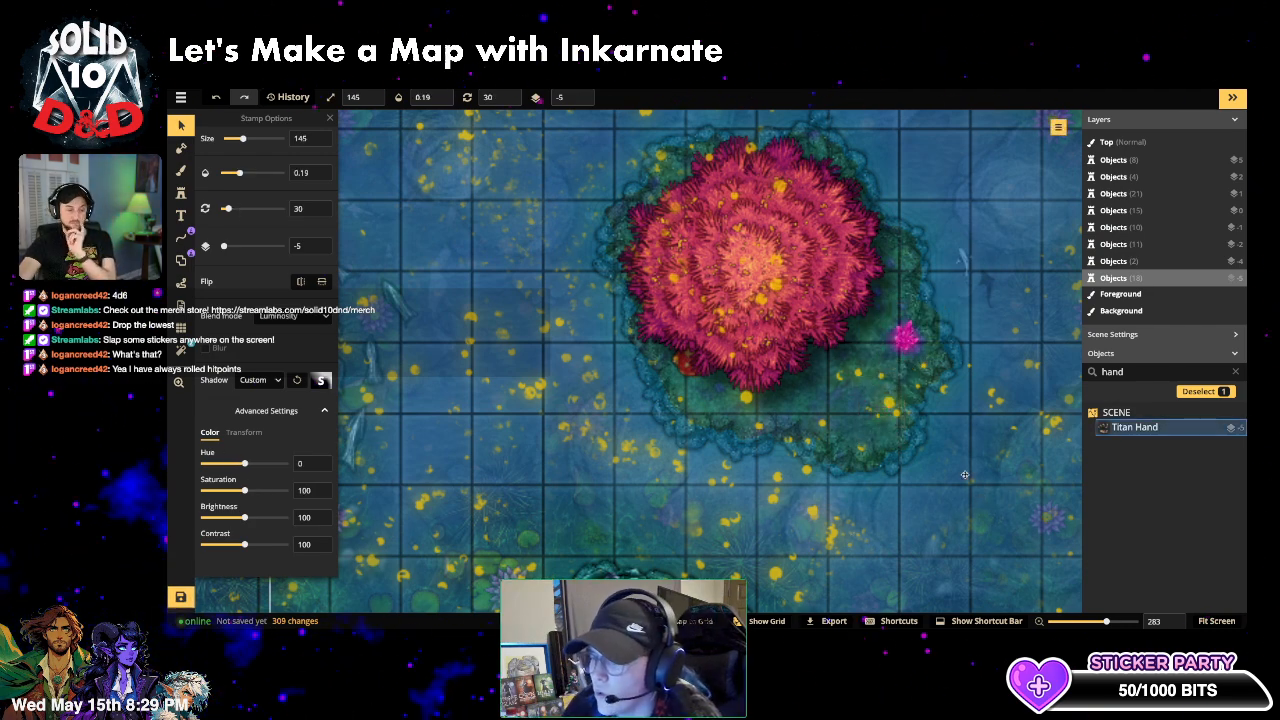
pyautogui.click(907, 340)
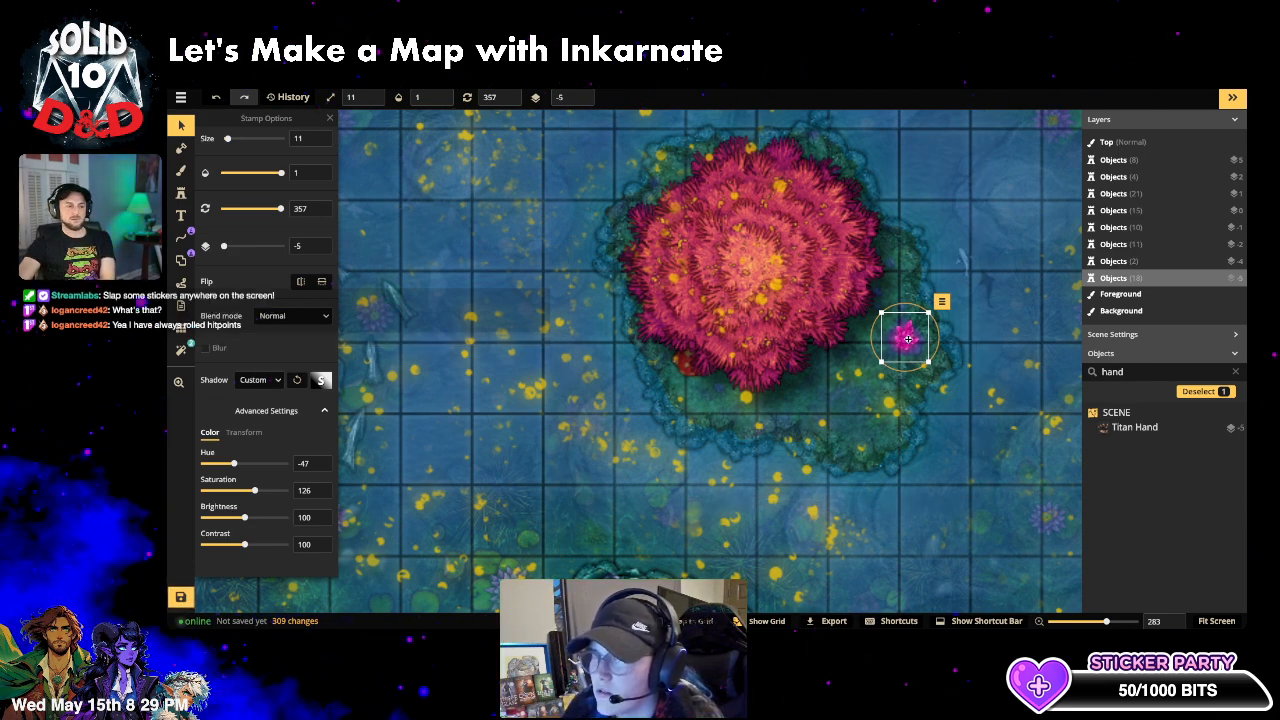
pyautogui.press('Delete')
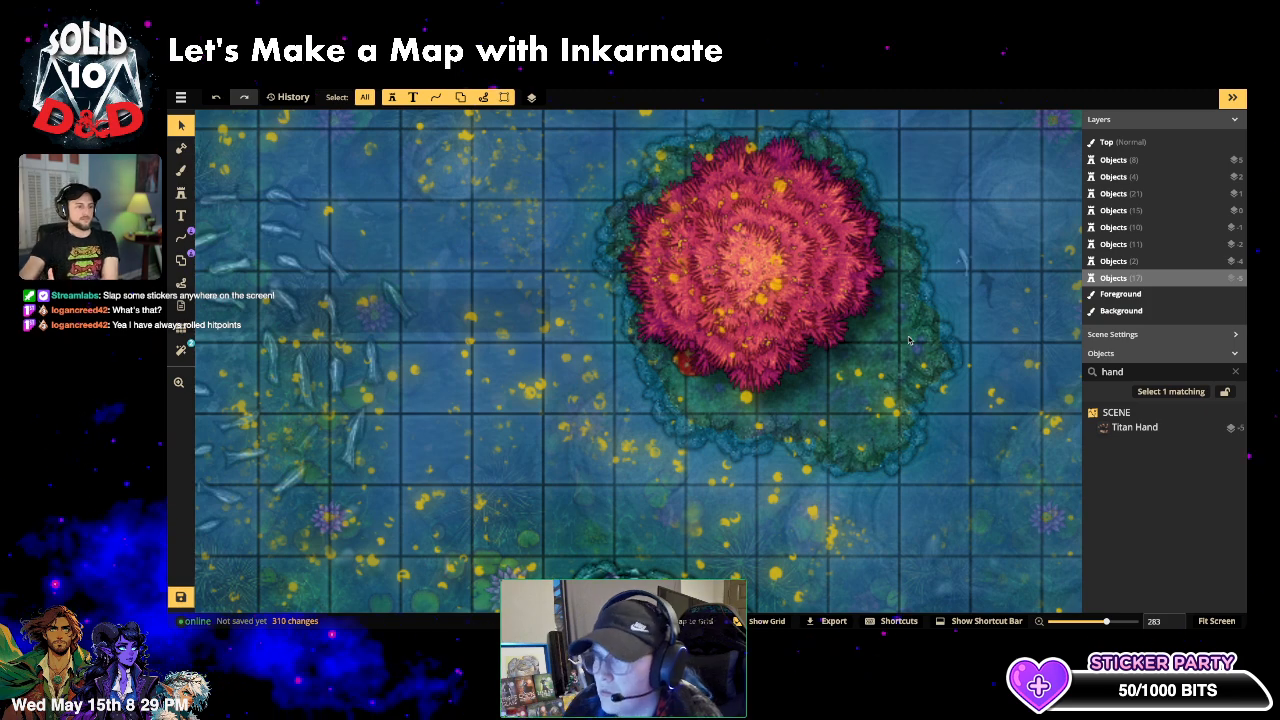
# - Zoom out to show the full fey lake battlemap and select the faint Titan Hand under the water
pyautogui.scroll(-4, 803, 404)
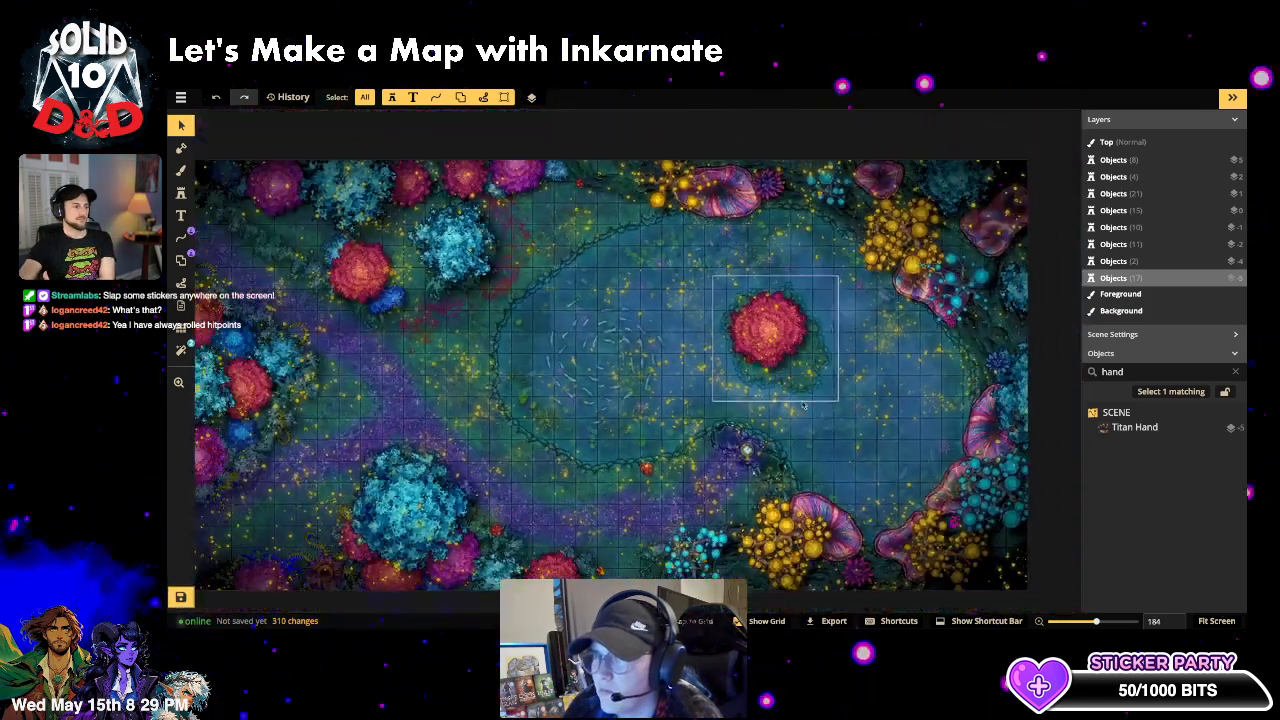
pyautogui.scroll(-4, 803, 404)
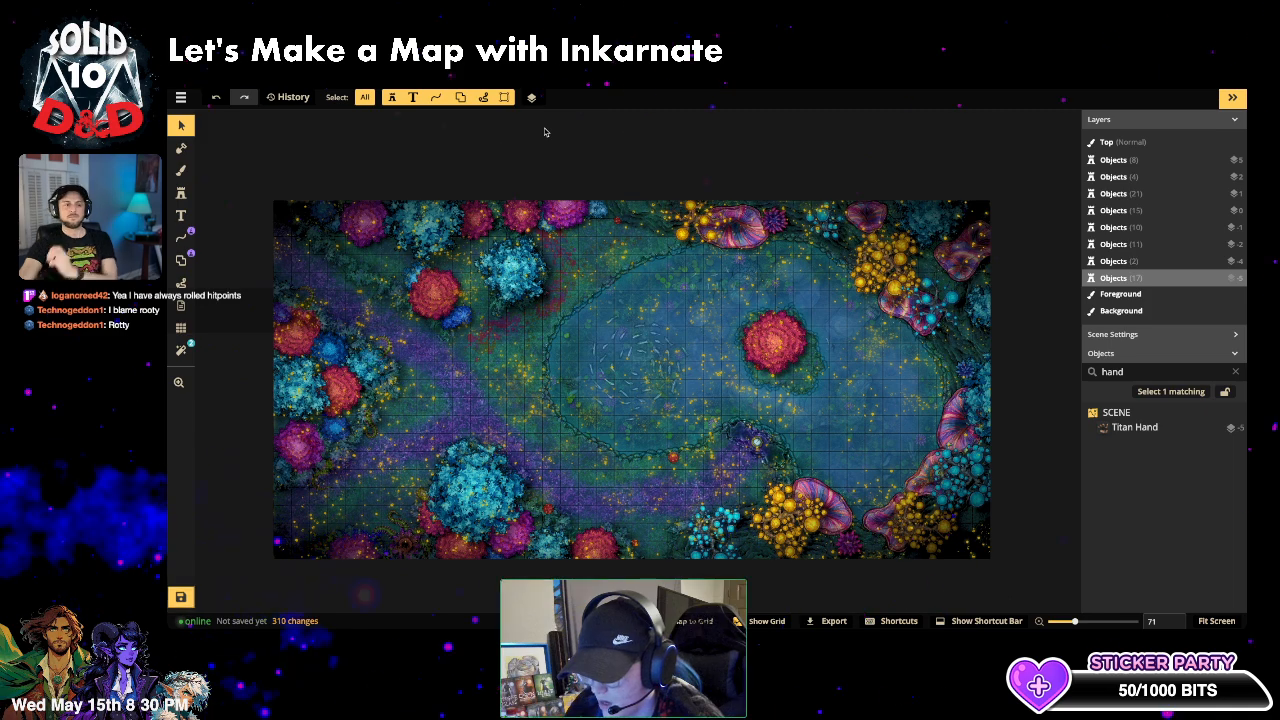
pyautogui.click(656, 304)
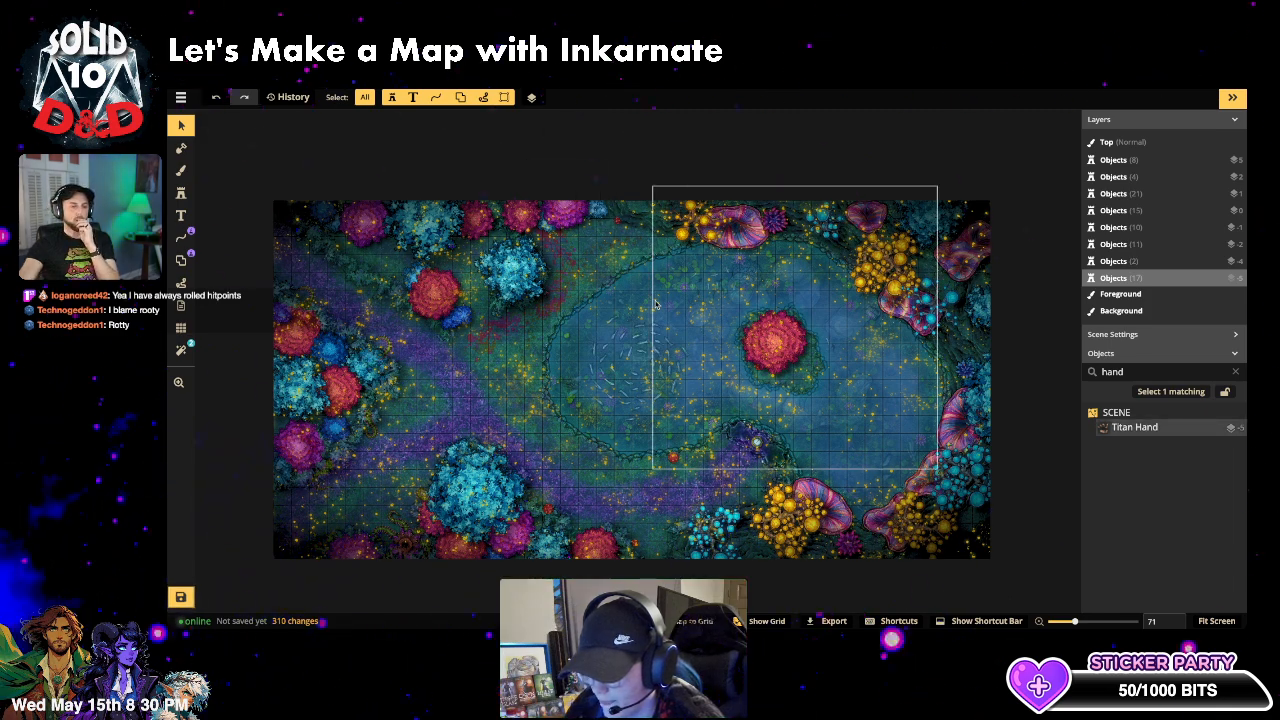
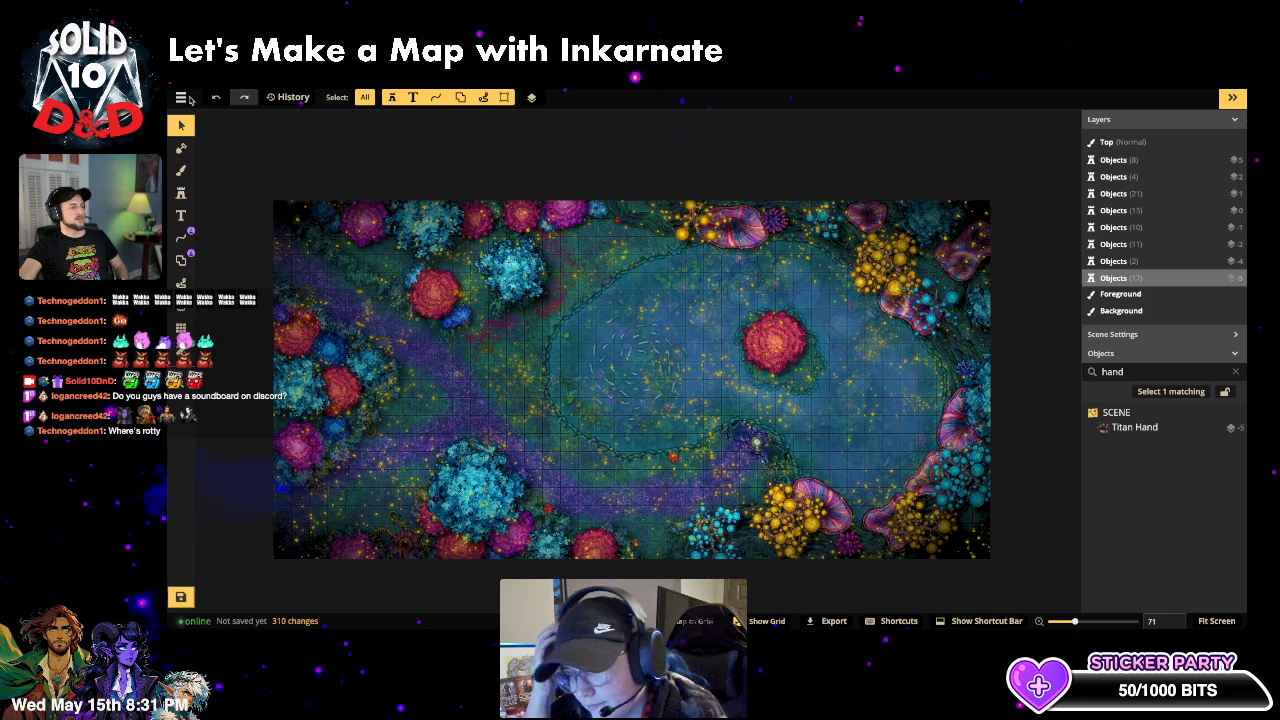
# - Save the map with its name changed from 'New map' to 'Fey Pond'
pyautogui.click(182, 97)
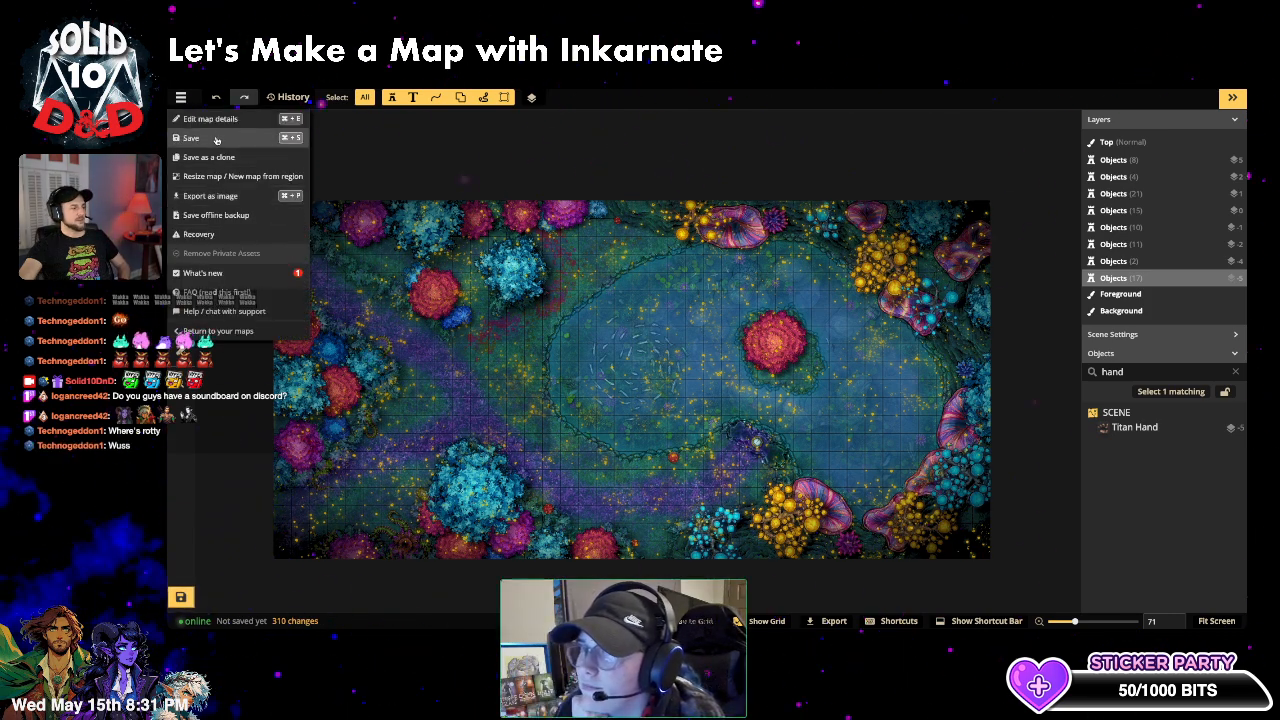
pyautogui.click(216, 139)
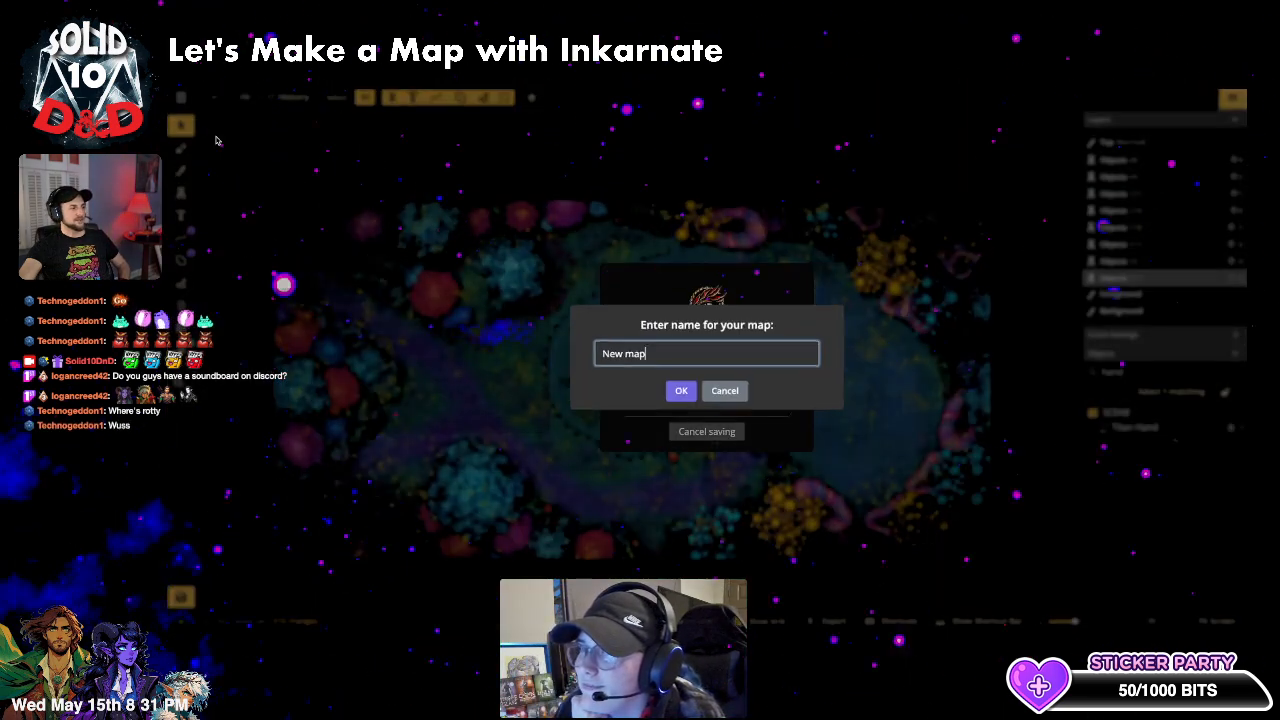
pyautogui.tripleClick(624, 357)
pyautogui.write('Fey')
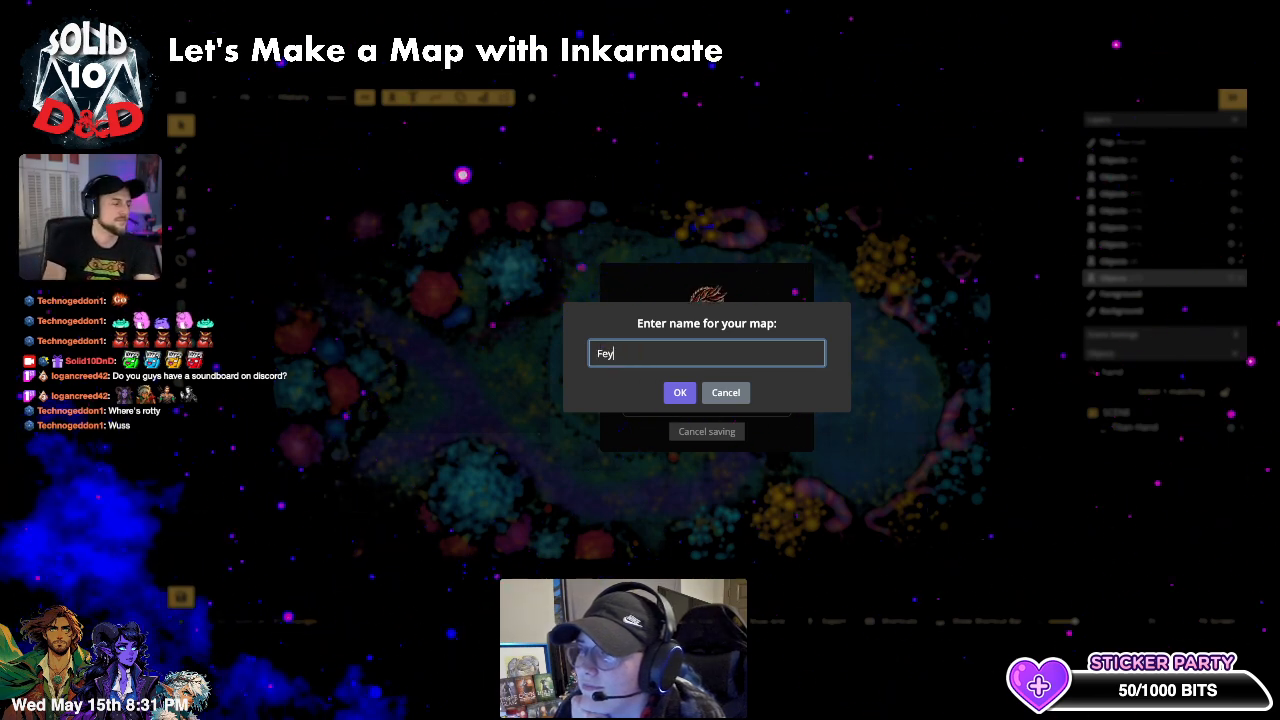
pyautogui.write(' Pond')
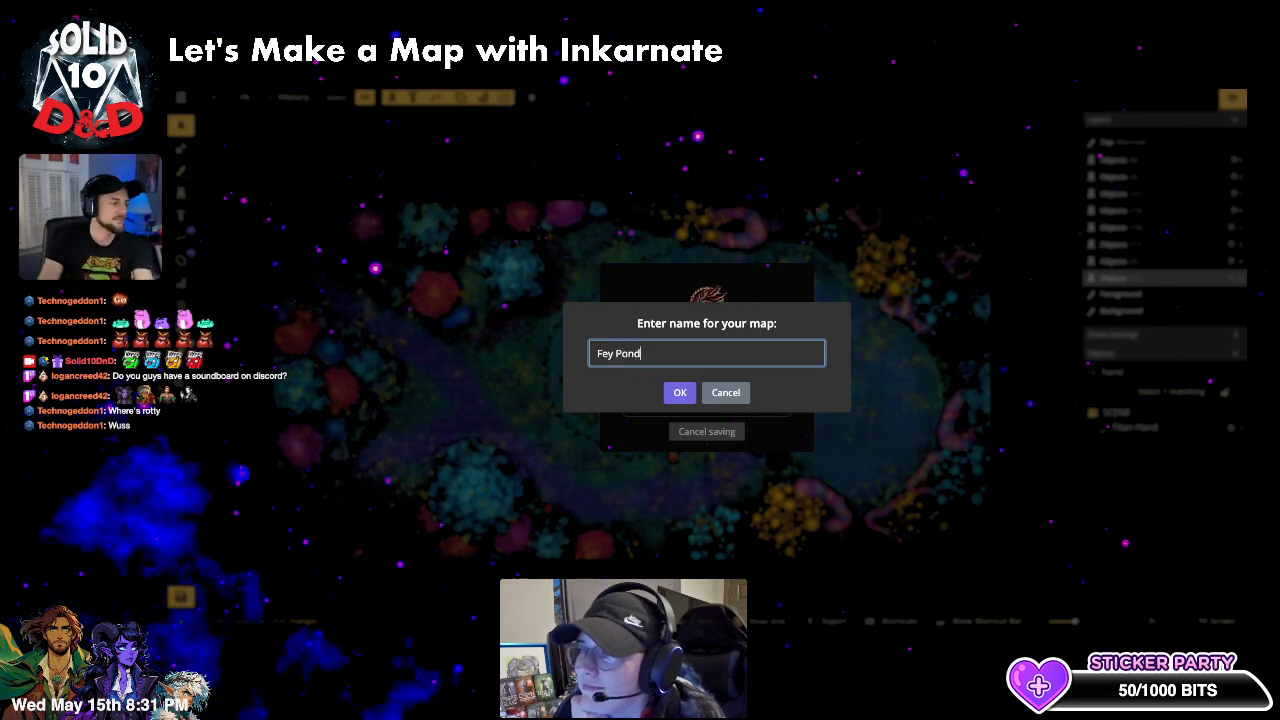
pyautogui.click(679, 392)
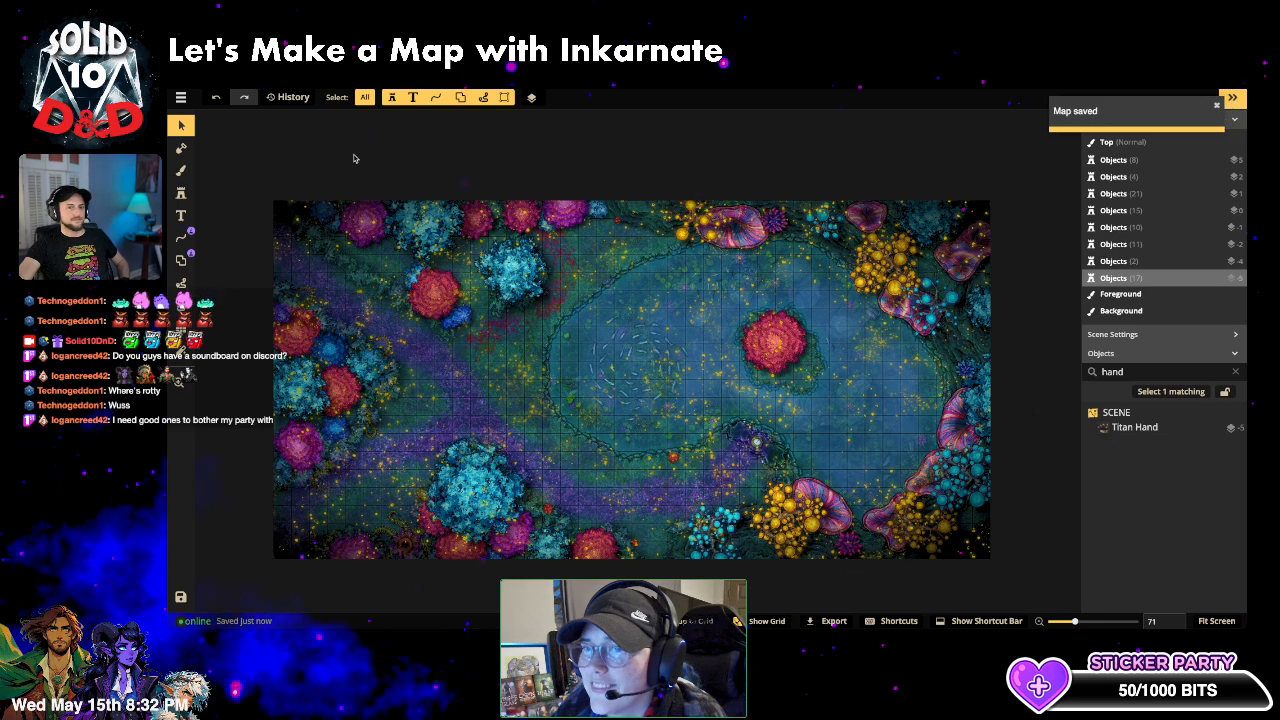
# - Export the map as a 4K (4096 x 2048) standard pixel-size image, Fey Pond.jpg
pyautogui.click(181, 100)
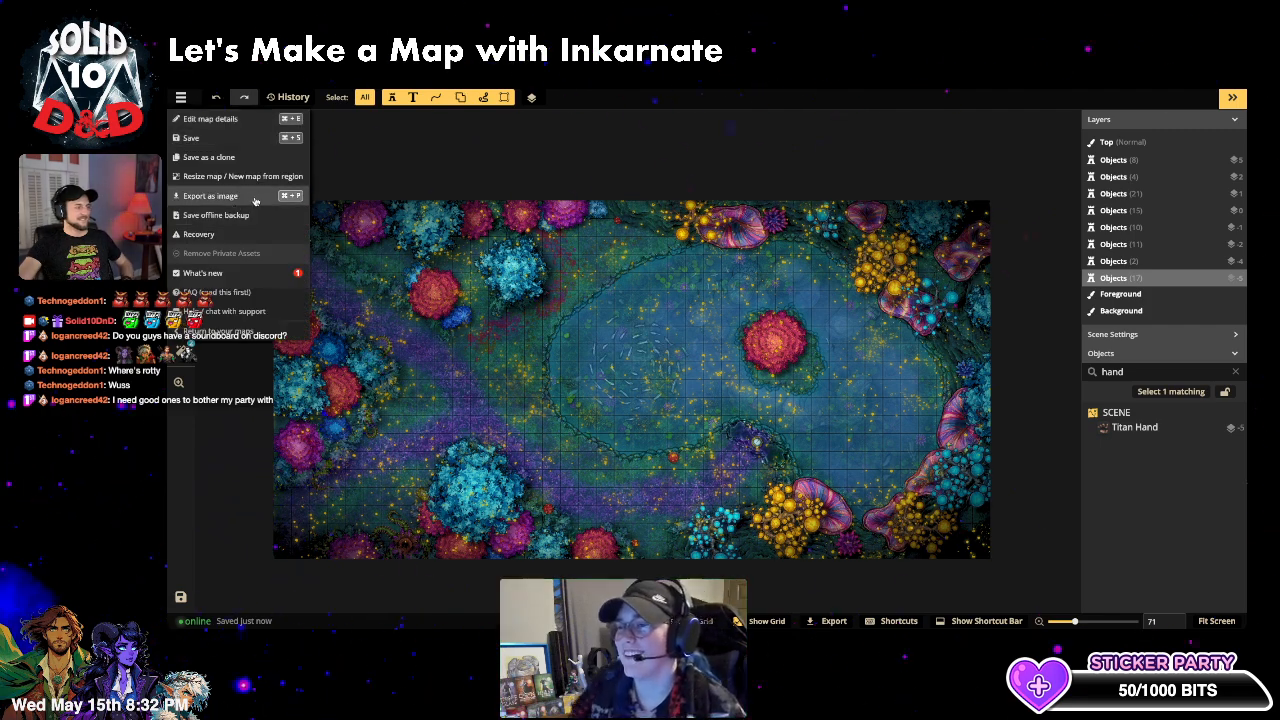
pyautogui.click(255, 198)
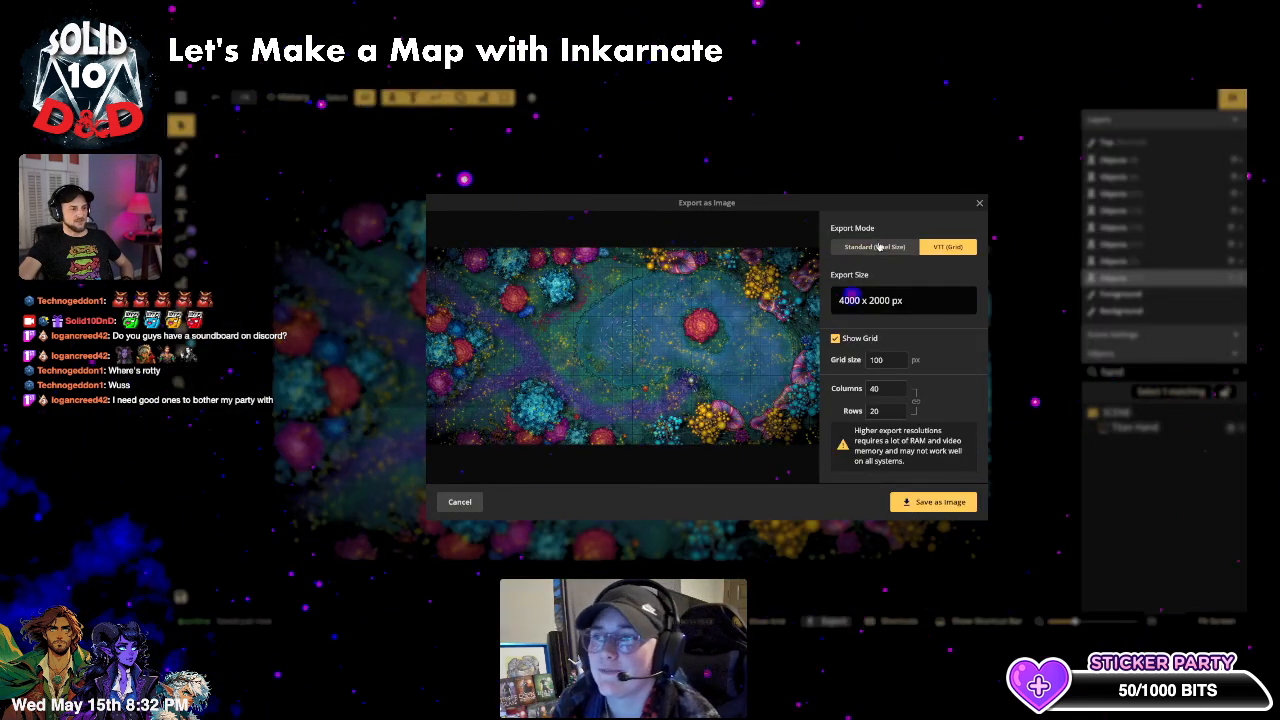
pyautogui.click(863, 271)
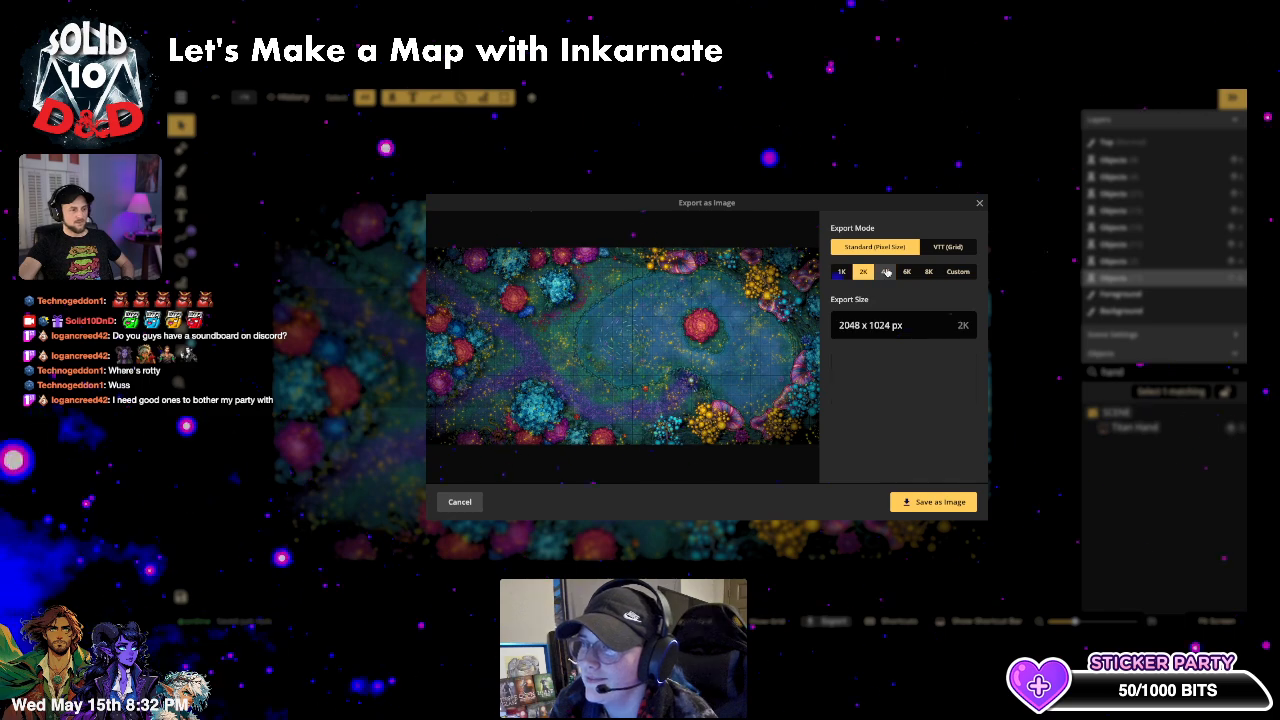
pyautogui.click(885, 271)
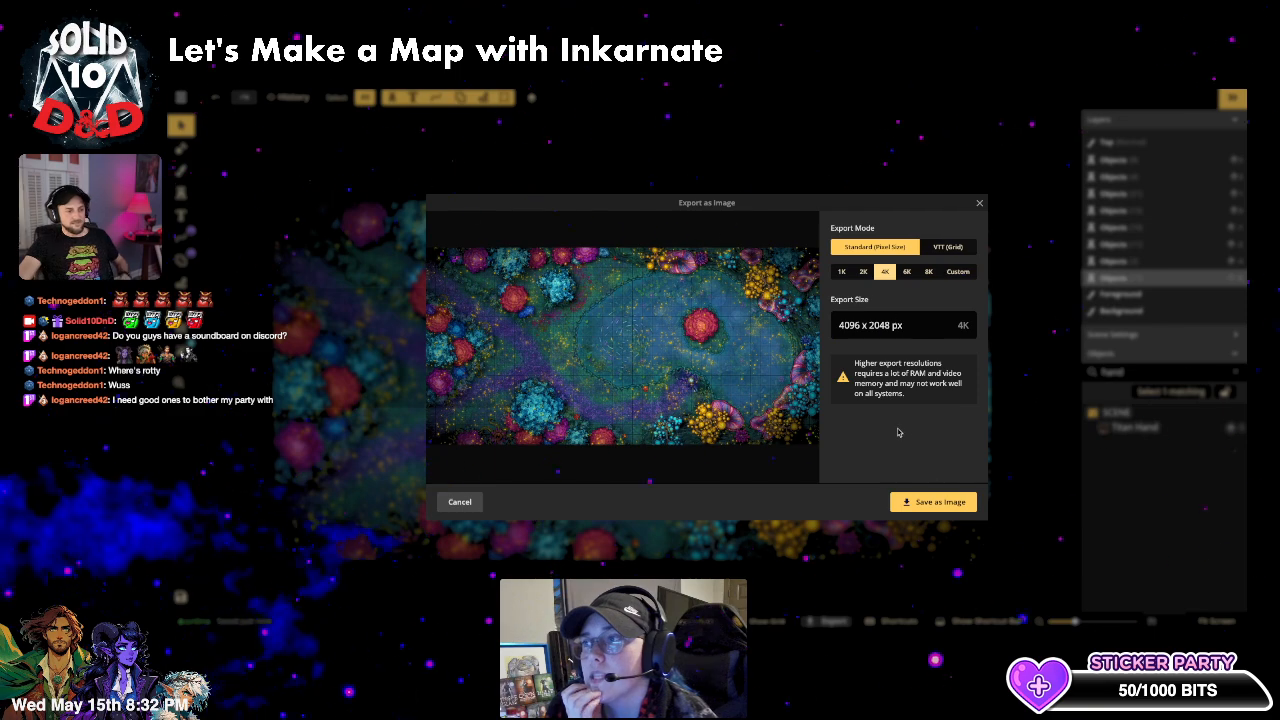
pyautogui.click(933, 501)
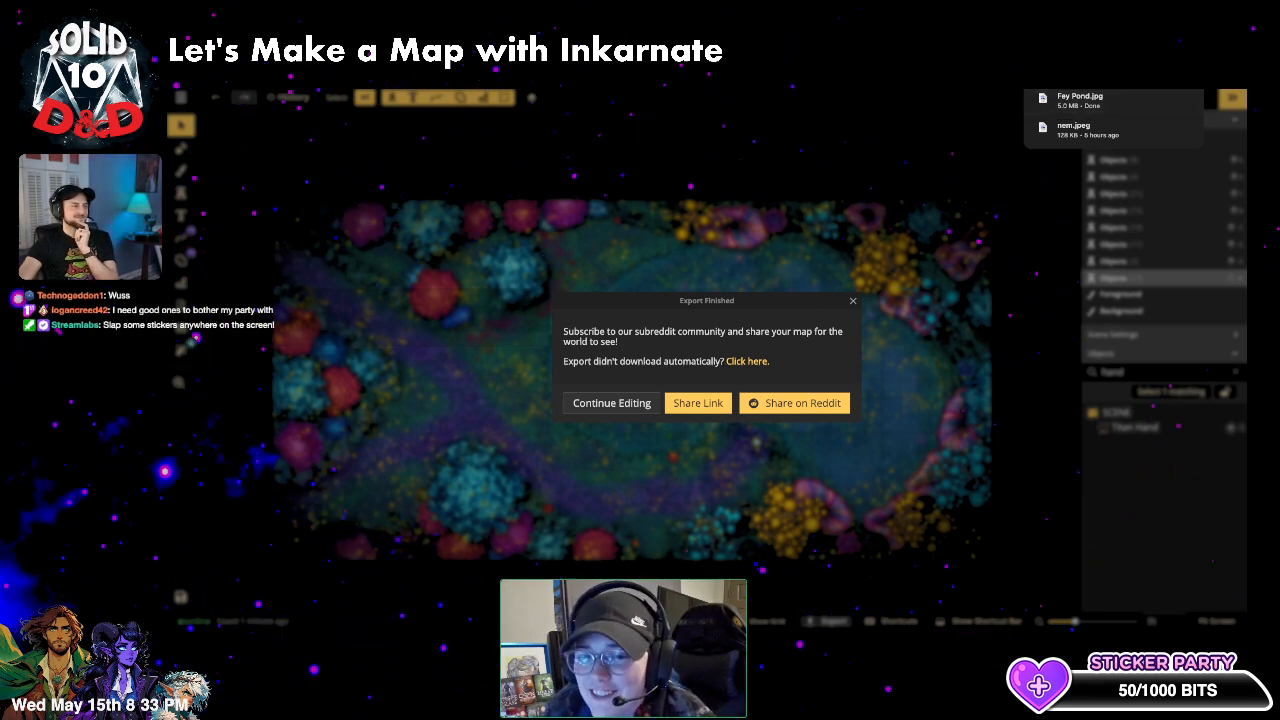
# - Open D&D Beyond Maps in a new tab and launch it for the chosen game
pyautogui.hotkey('ctrl', 't')
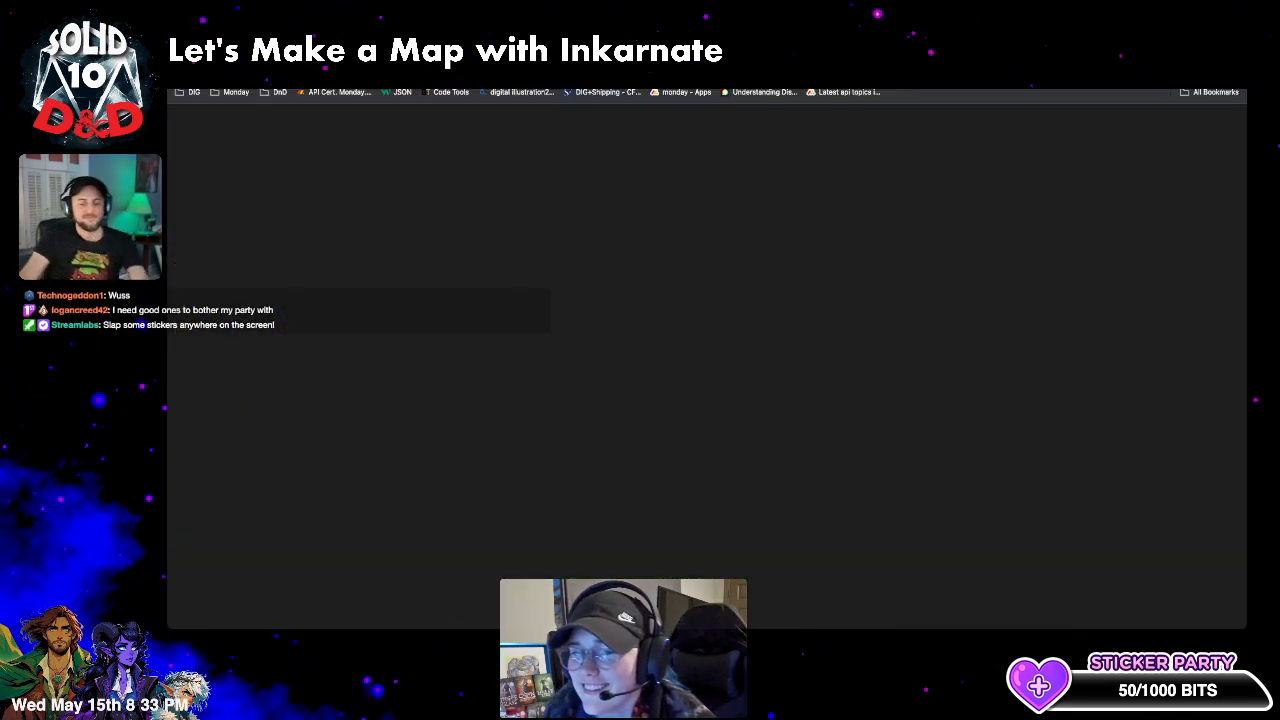
pyautogui.write('maps')
pyautogui.press('Return')
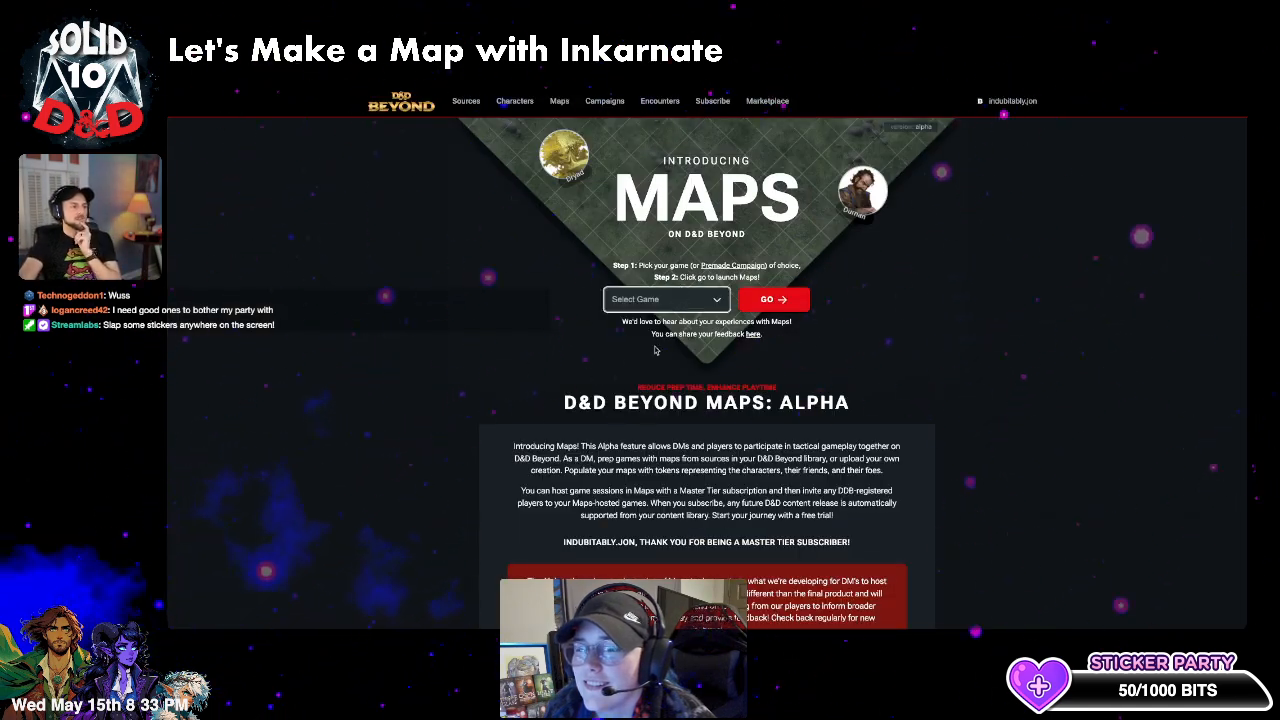
pyautogui.click(653, 308)
pyautogui.click(655, 320)
pyautogui.click(773, 300)
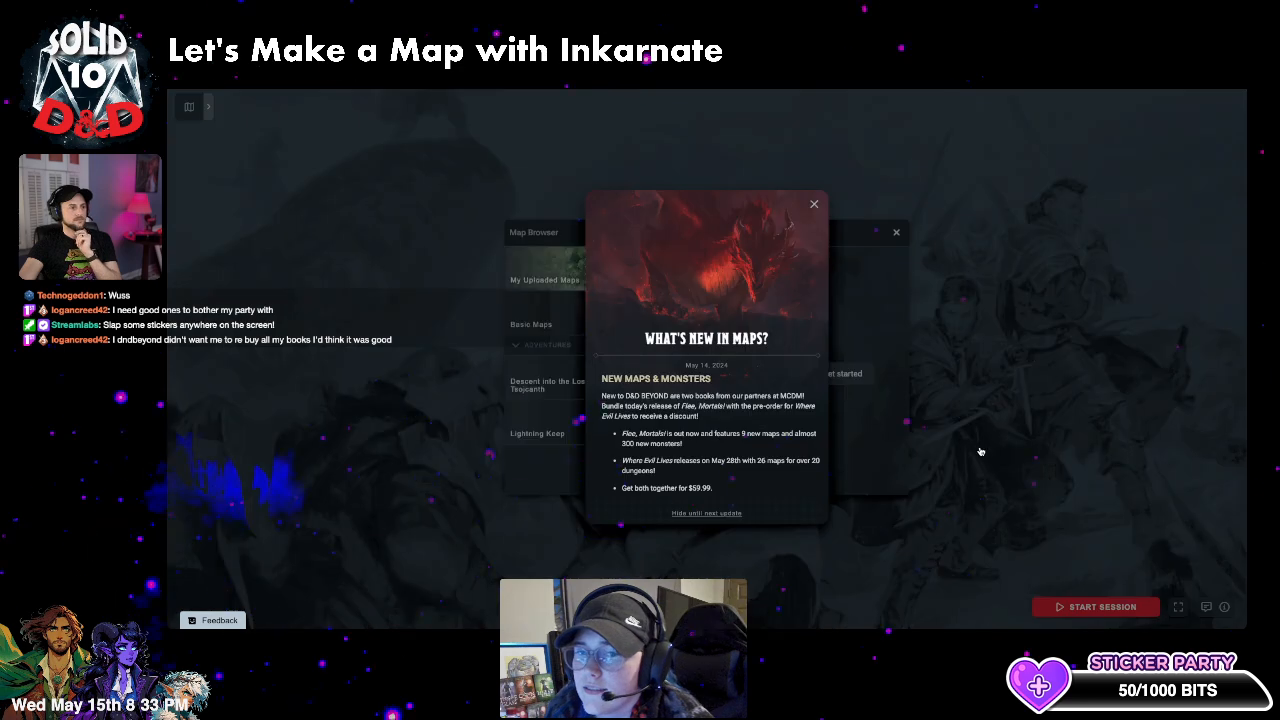
# - Dismiss the What's New popup and start a new upload from My Uploaded Maps
pyautogui.click(814, 206)
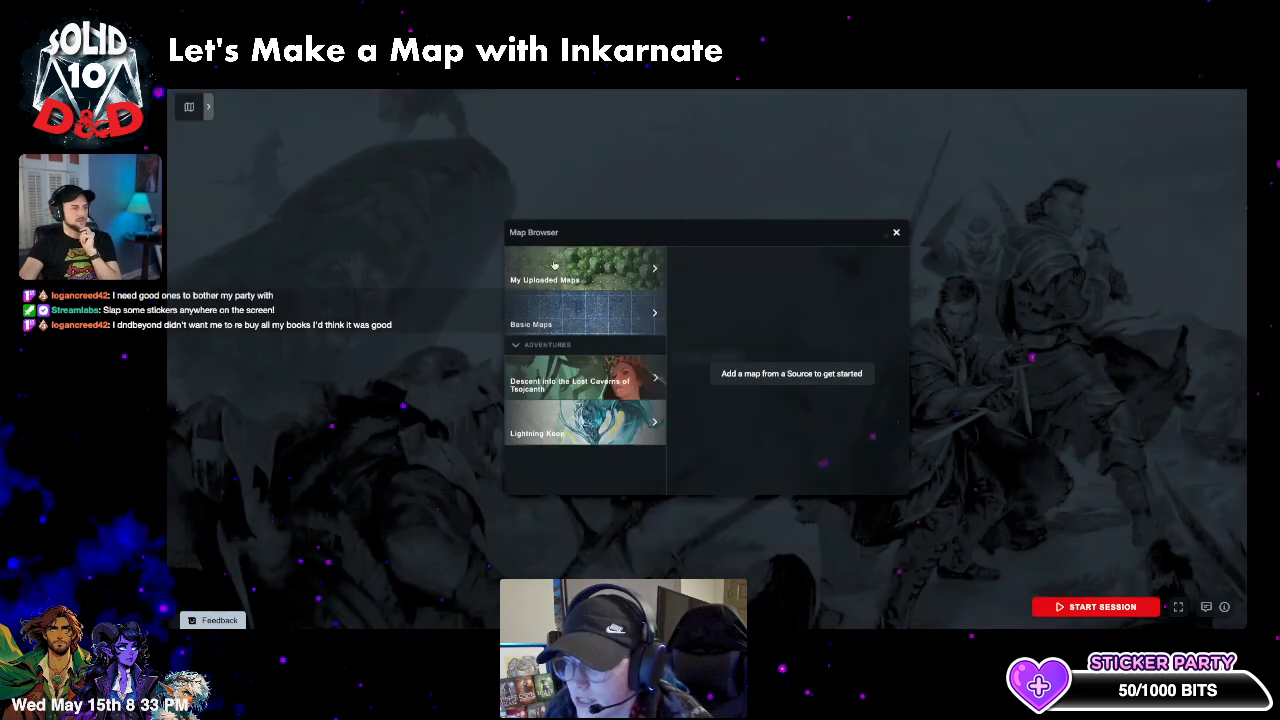
pyautogui.click(600, 270)
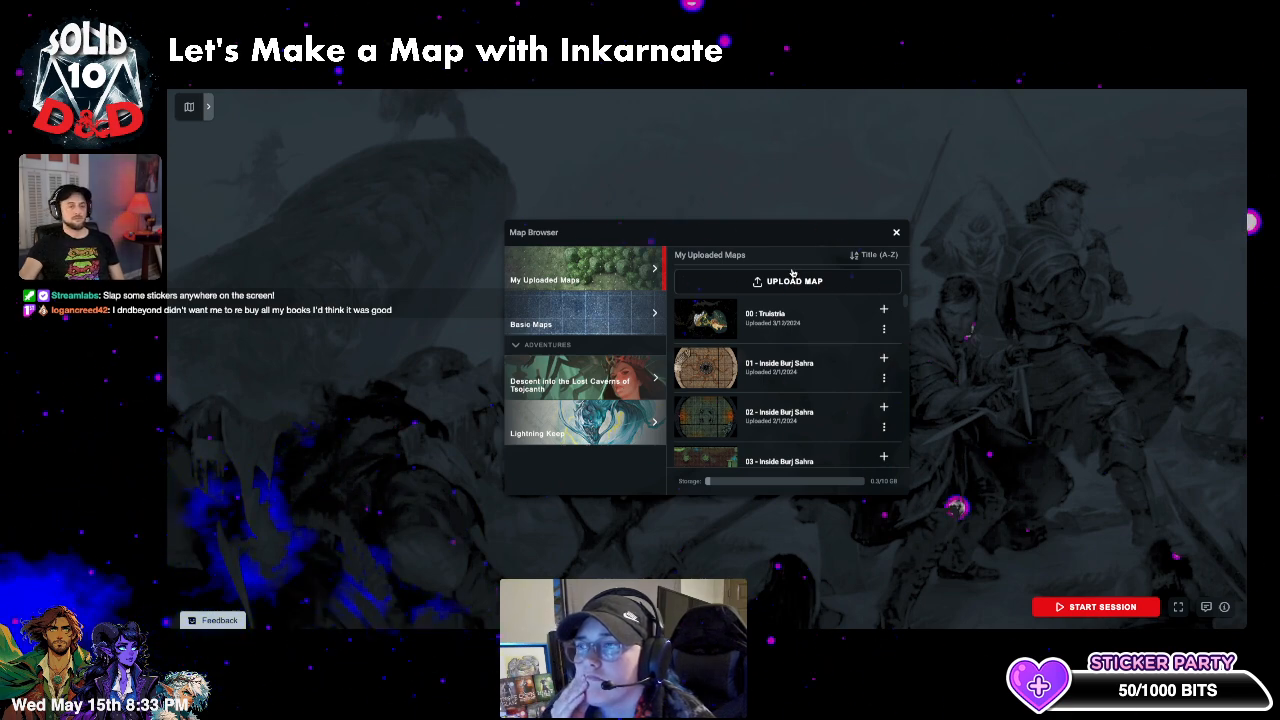
pyautogui.click(792, 280)
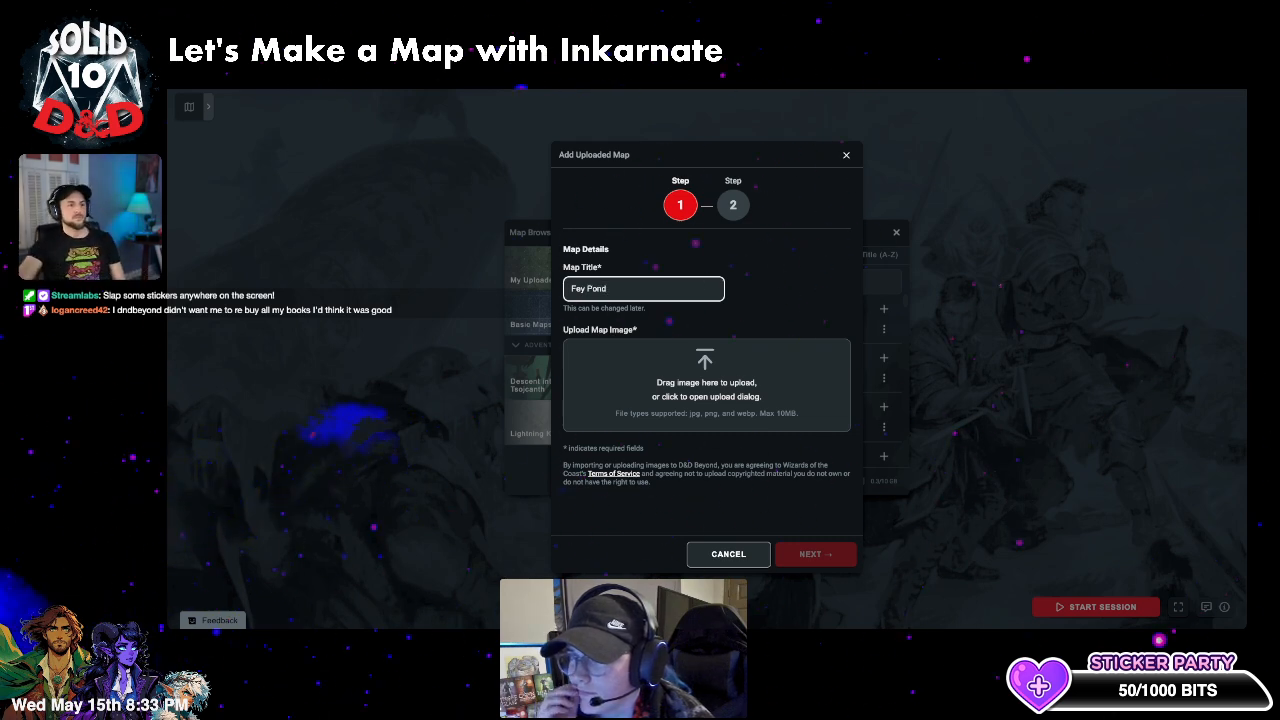
# - Attach Fey Pond.jpg, align the sample token to the grid squares, and save the map
pyautogui.click(1190, 78)
pyautogui.moveTo(1110, 131); pyautogui.dragTo(720, 375)
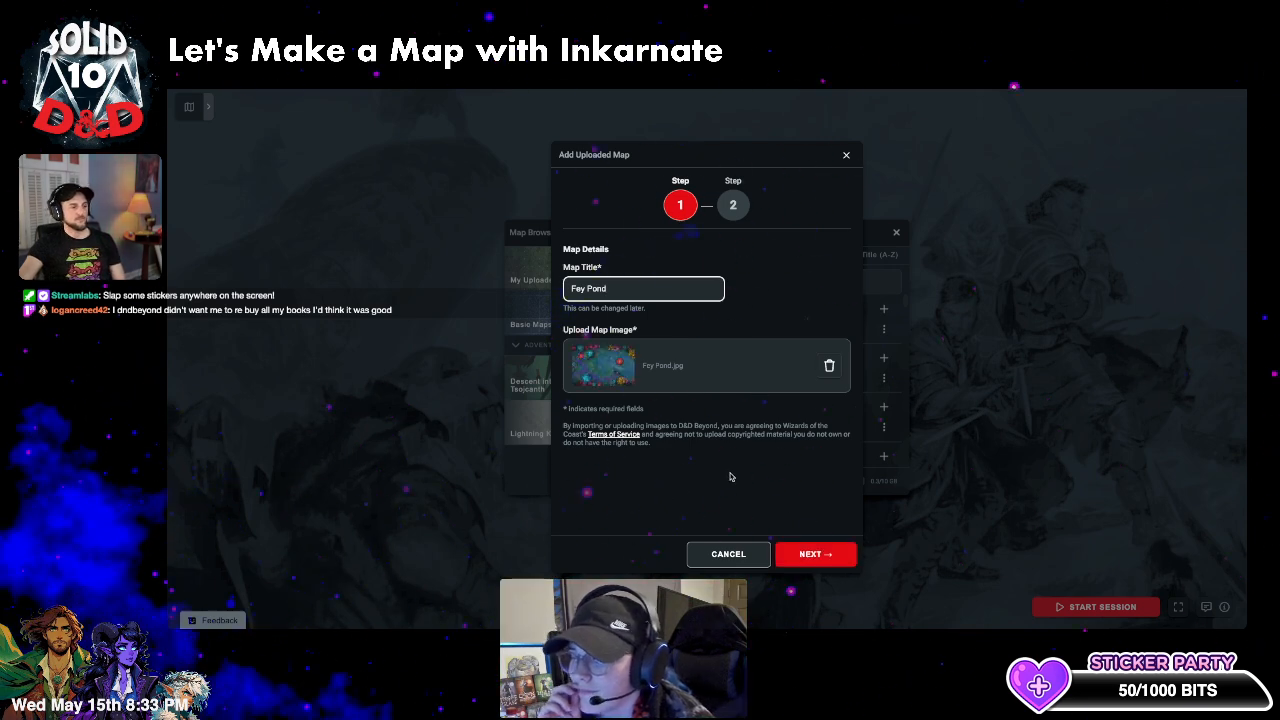
pyautogui.click(816, 554)
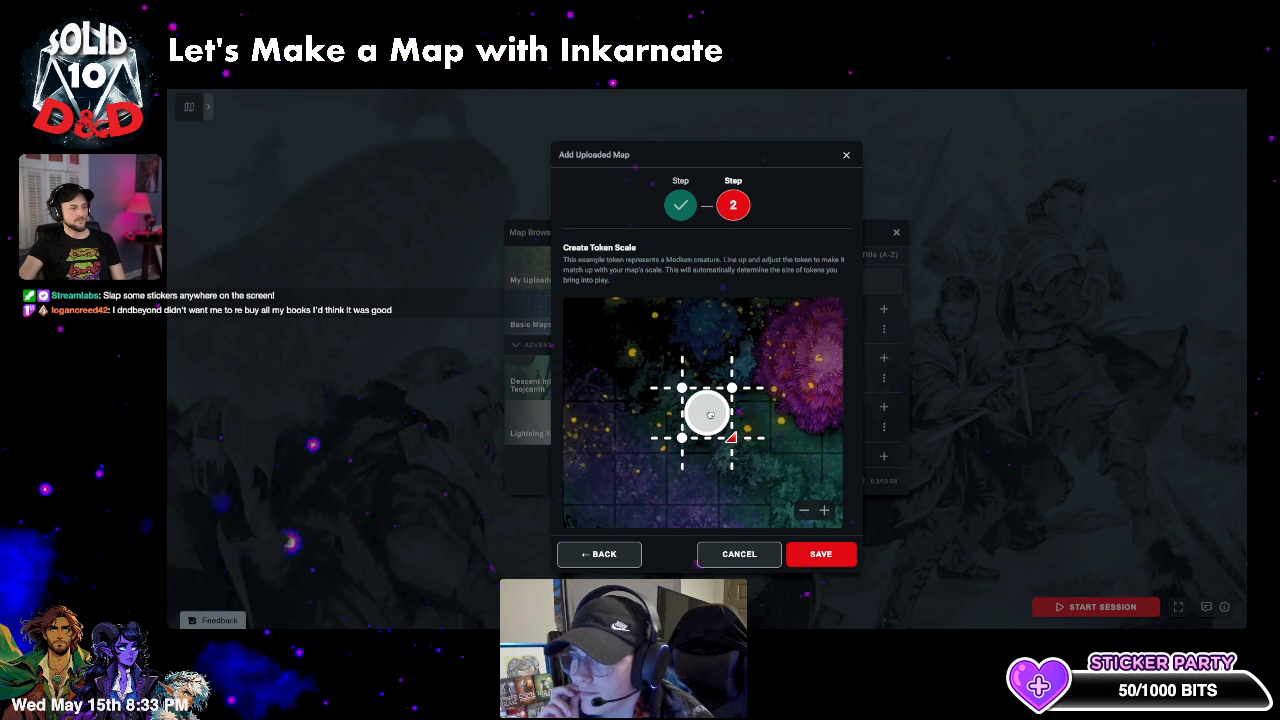
pyautogui.moveTo(710, 414); pyautogui.dragTo(647, 486)
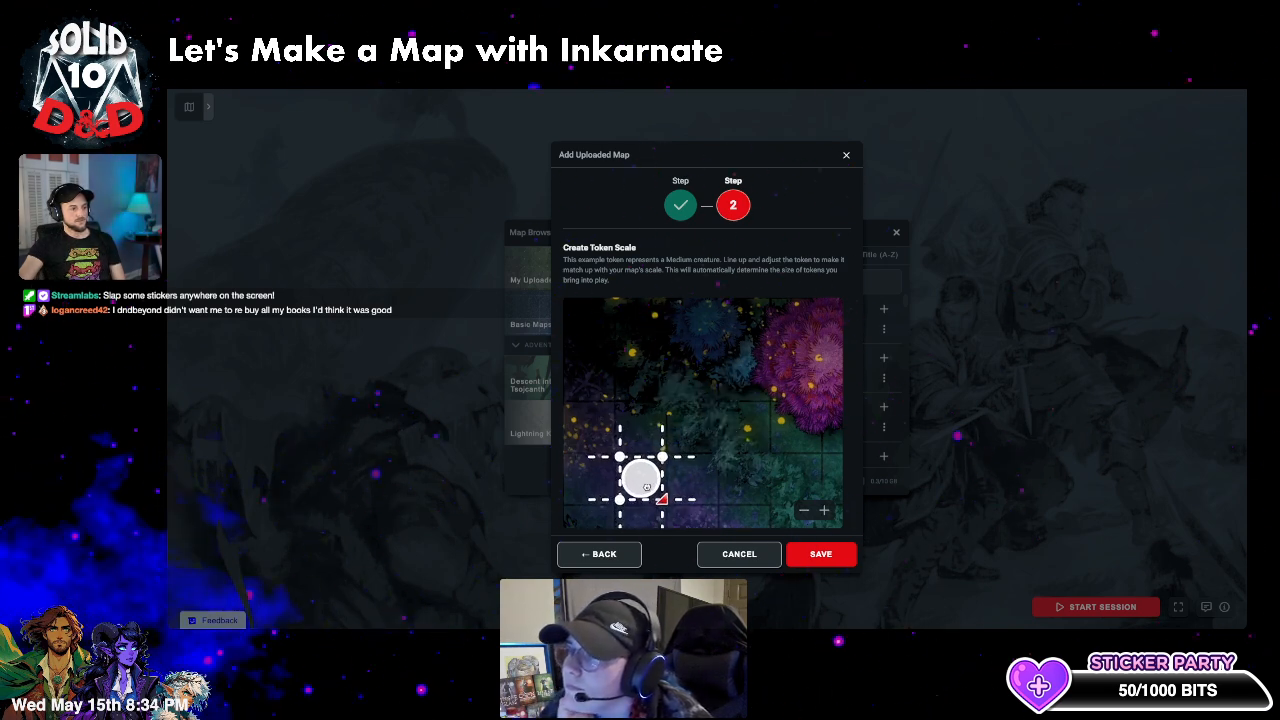
pyautogui.click(821, 554)
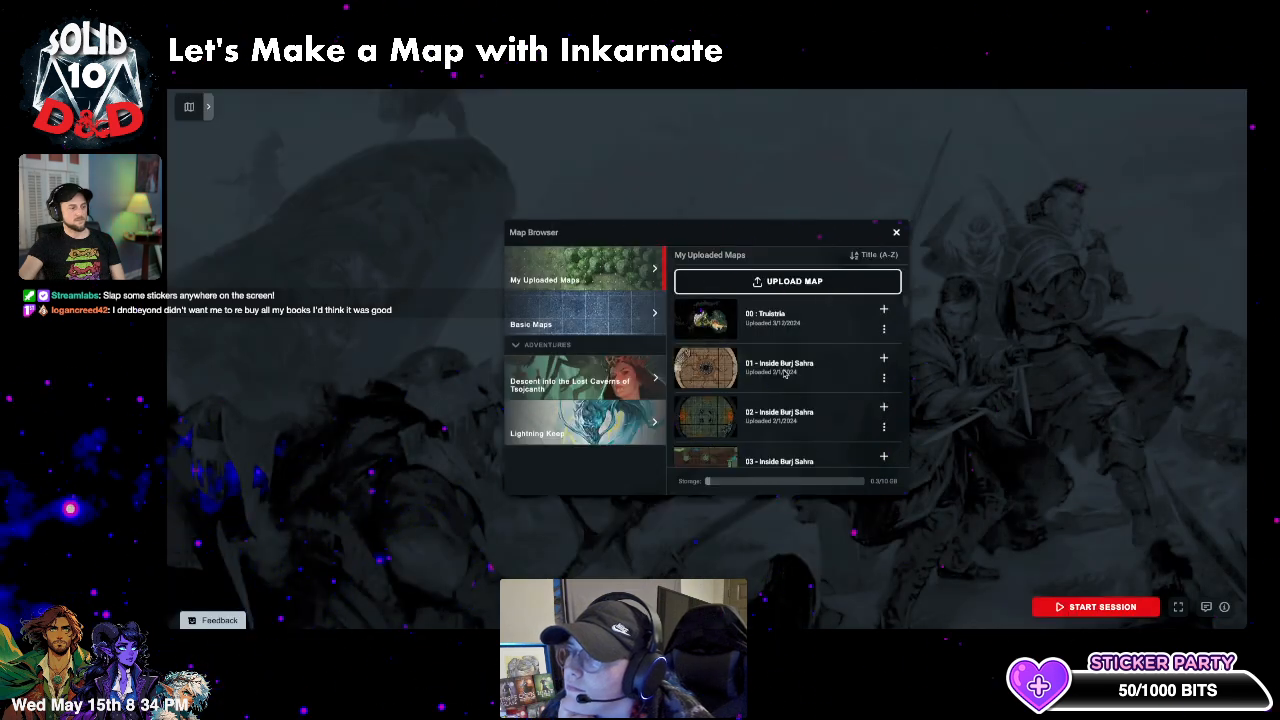
# - Find Fey Pond in the uploaded maps list and add it to the session's maps
pyautogui.scroll(-20, 719, 351)
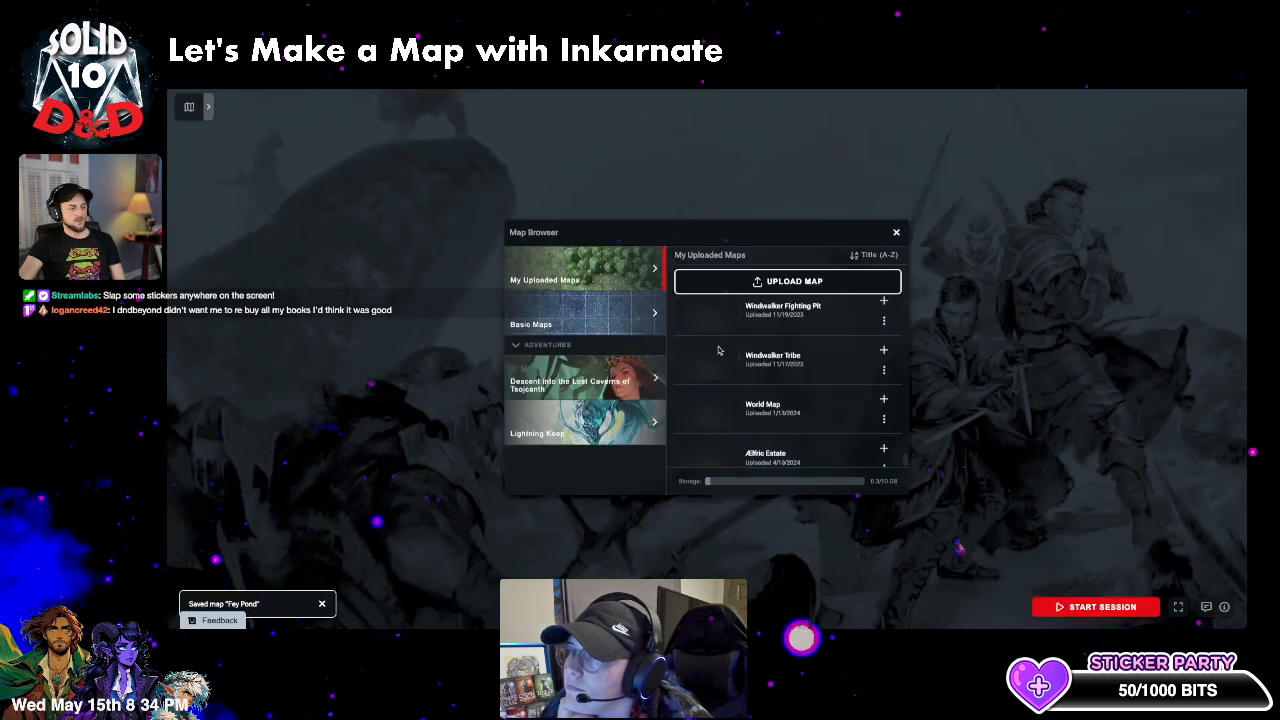
pyautogui.scroll(-2, 718, 350)
pyautogui.scroll(4, 765, 408)
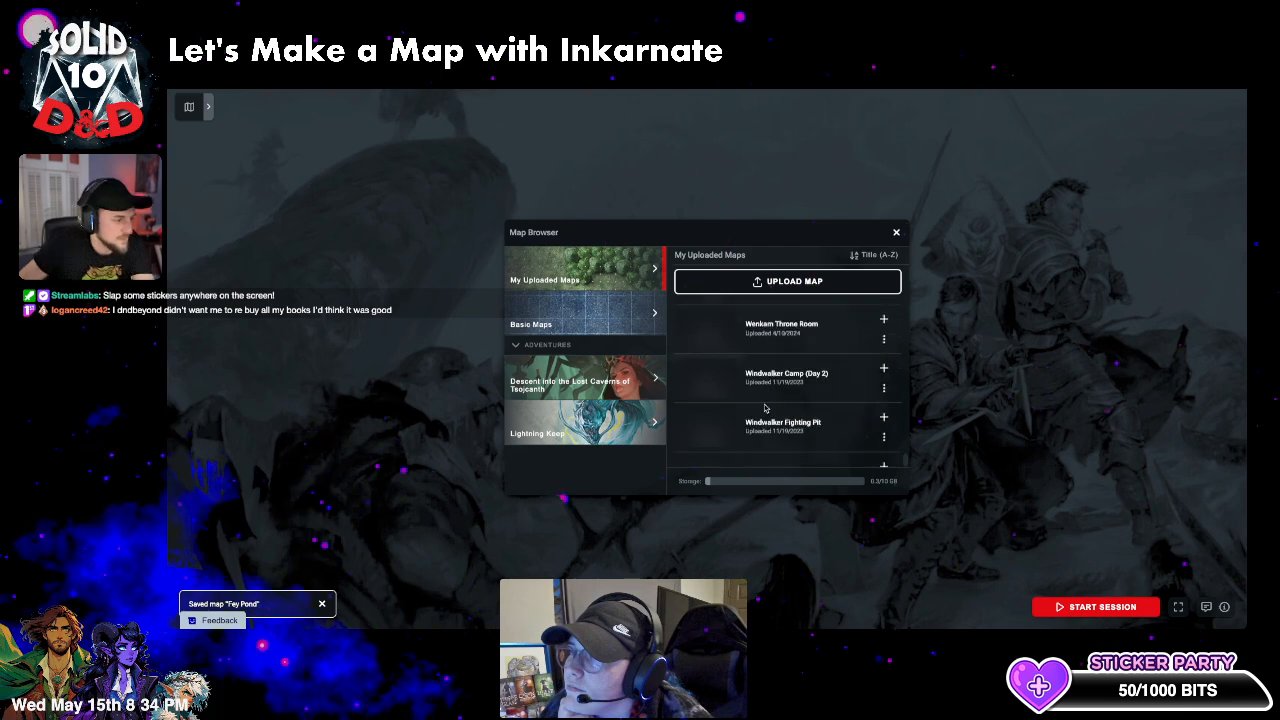
pyautogui.scroll(3, 765, 408)
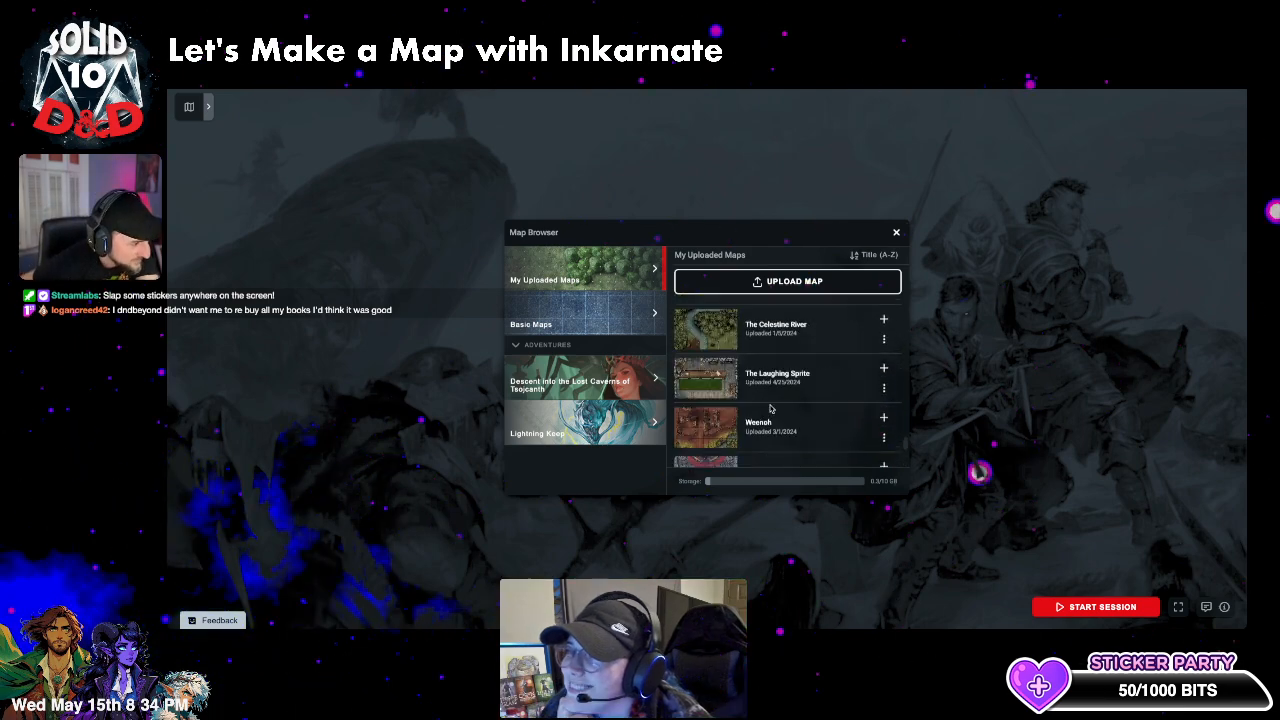
pyautogui.scroll(1, 770, 405)
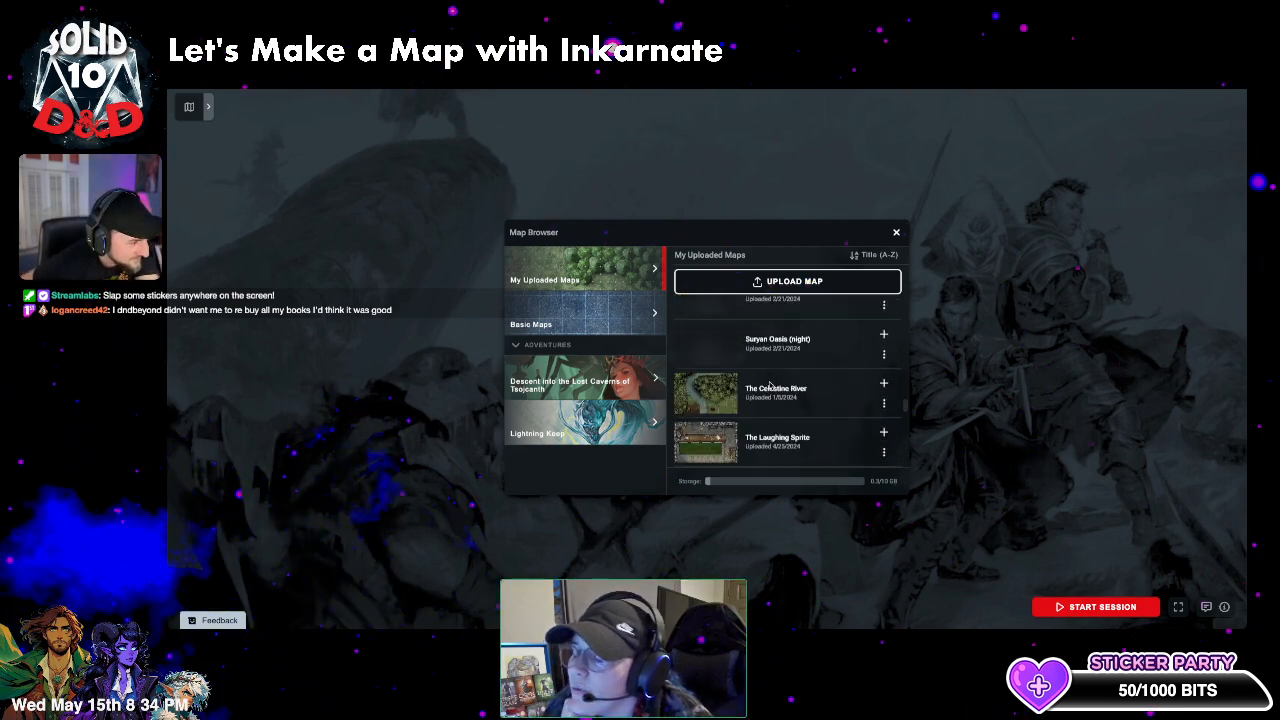
pyautogui.scroll(1, 770, 387)
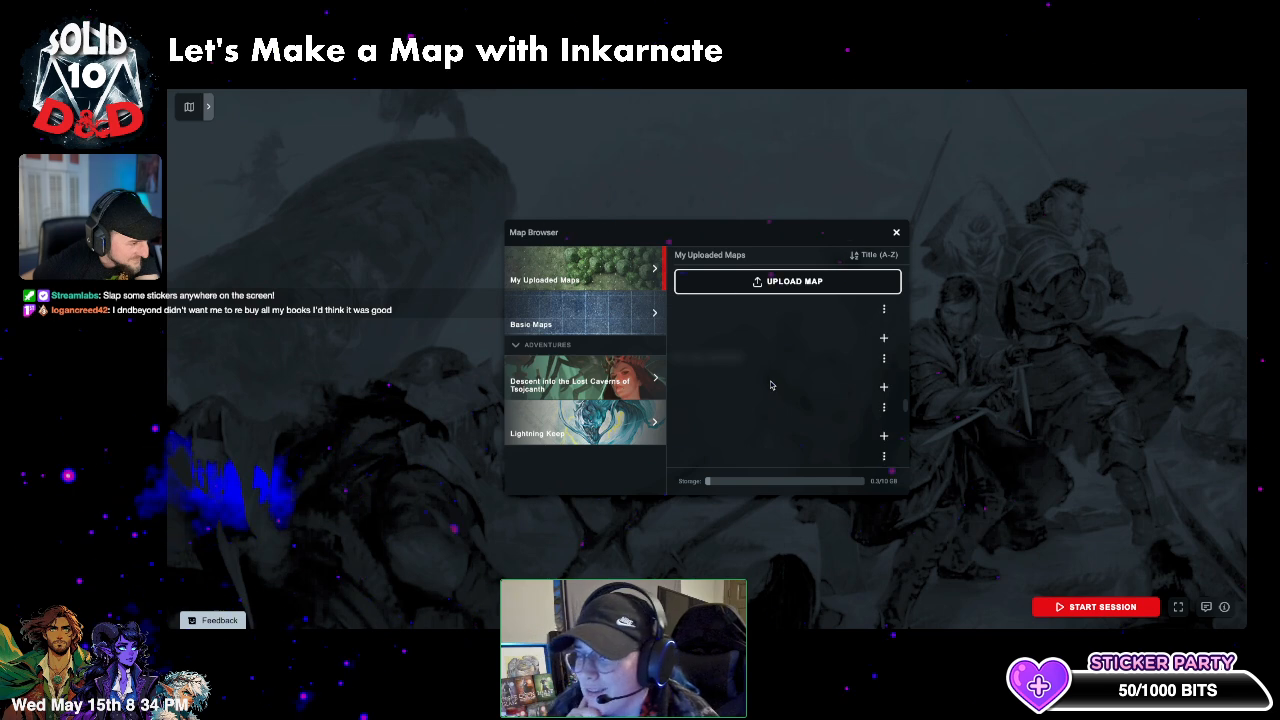
pyautogui.scroll(3, 772, 400)
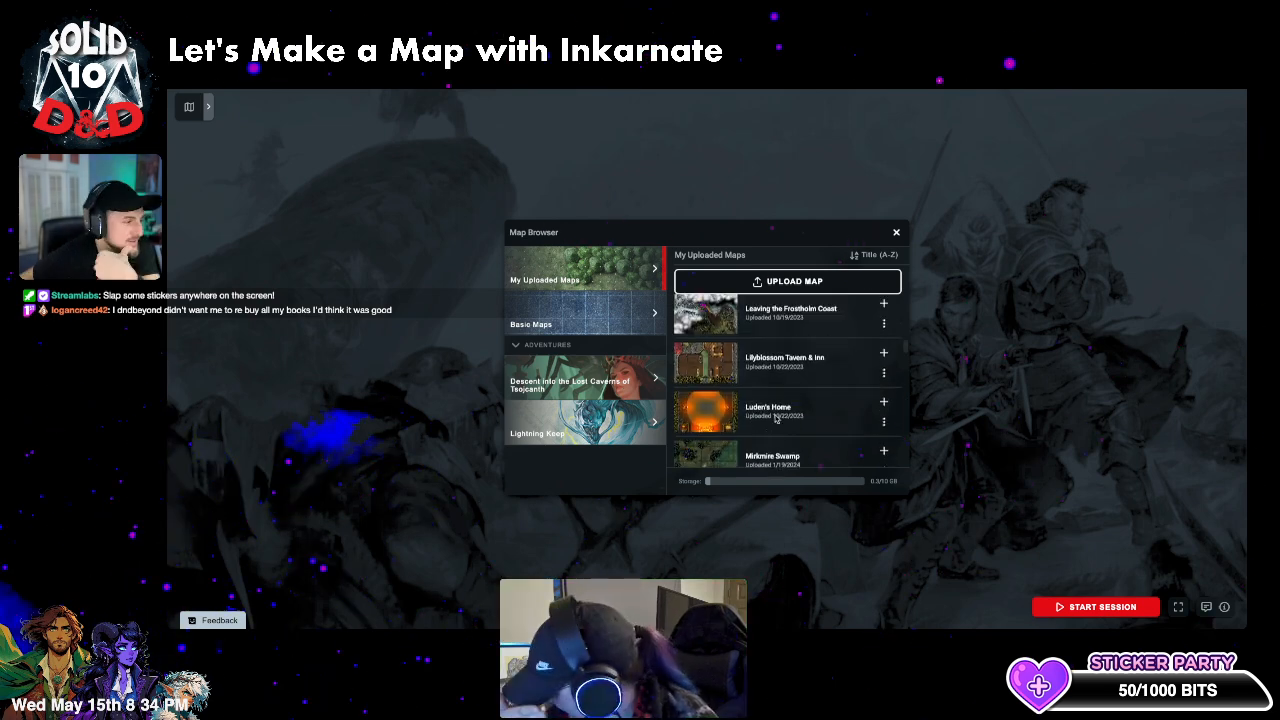
pyautogui.scroll(1, 776, 420)
pyautogui.scroll(3, 770, 405)
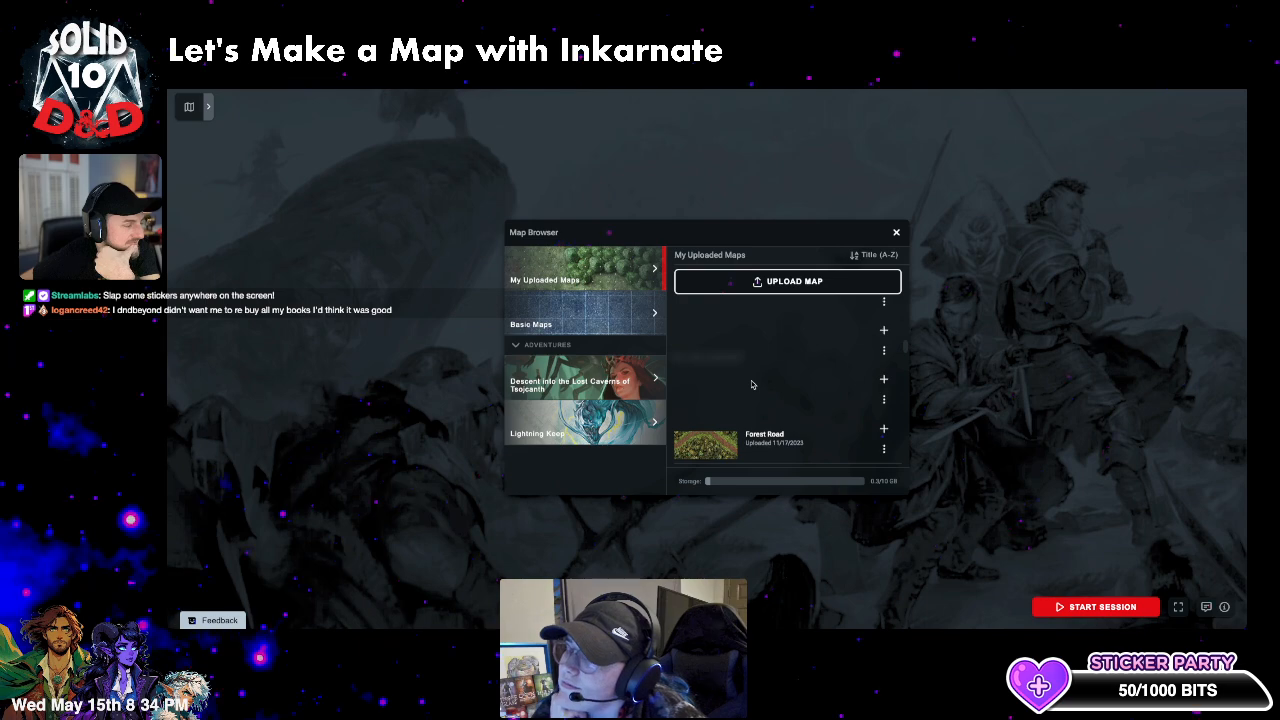
pyautogui.scroll(1, 840, 400)
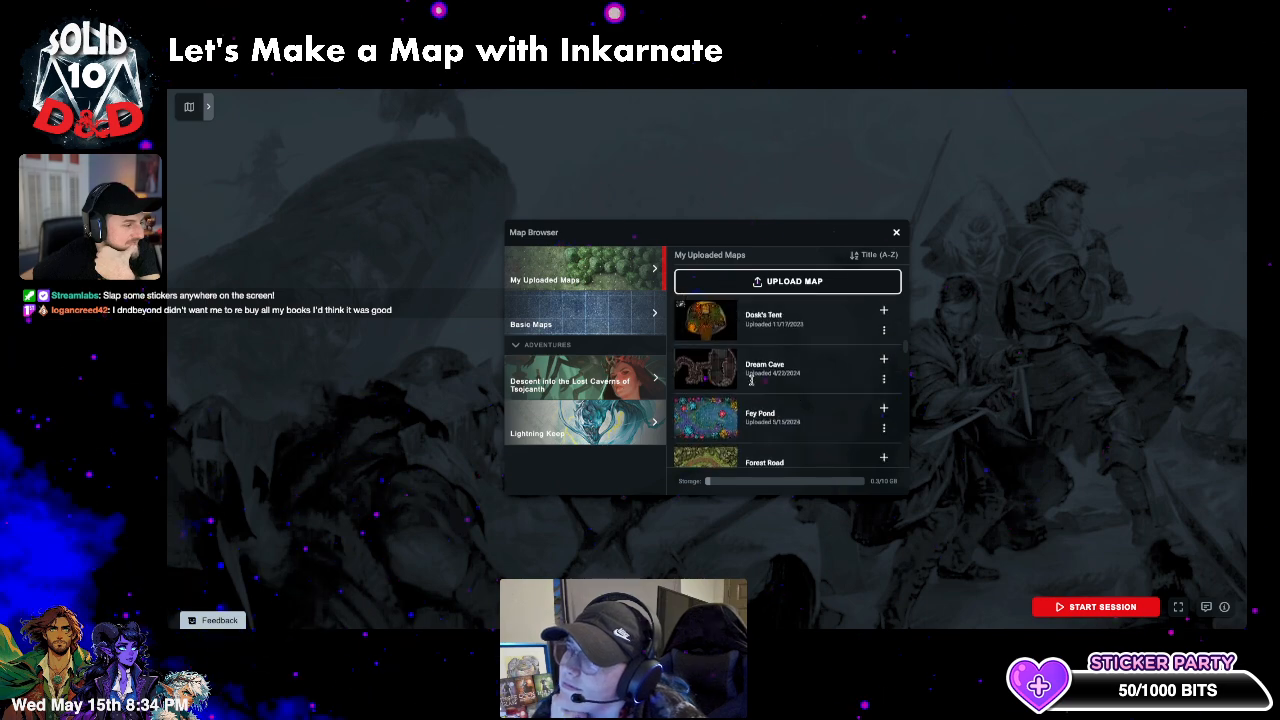
pyautogui.click(884, 409)
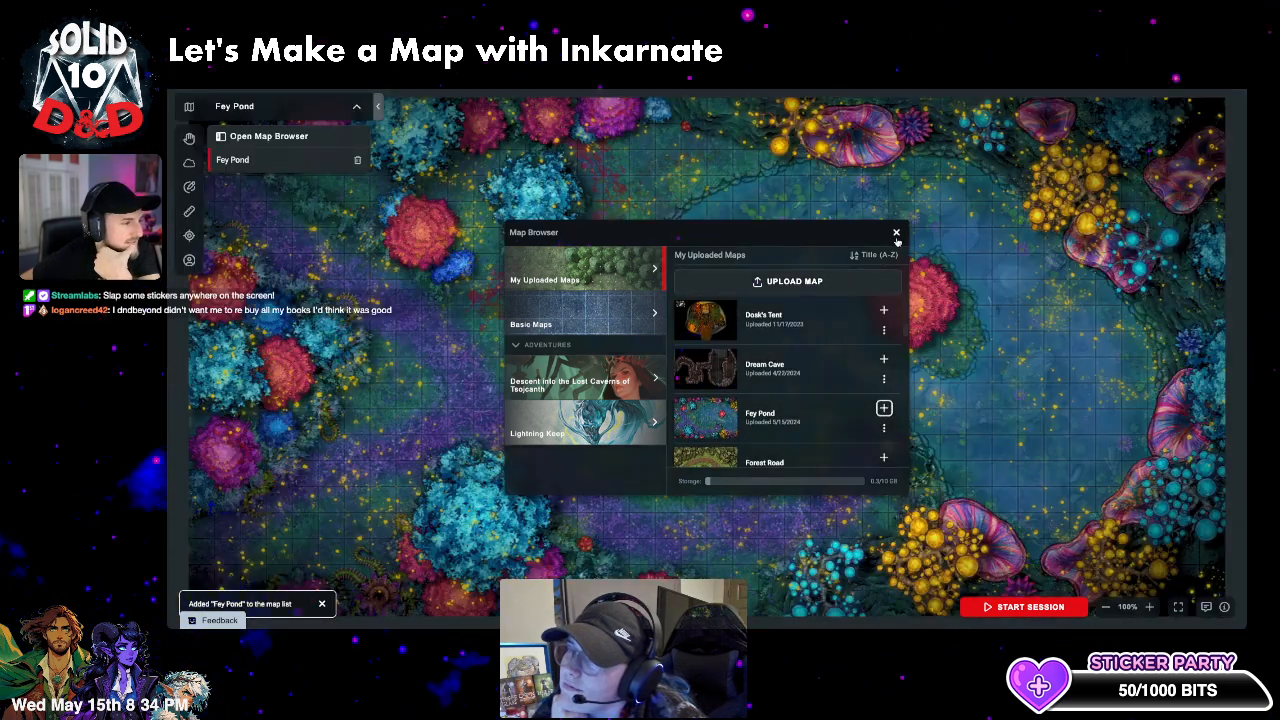
# - Add a player character's token from the Players list onto the purple path left of the pond
pyautogui.click(896, 234)
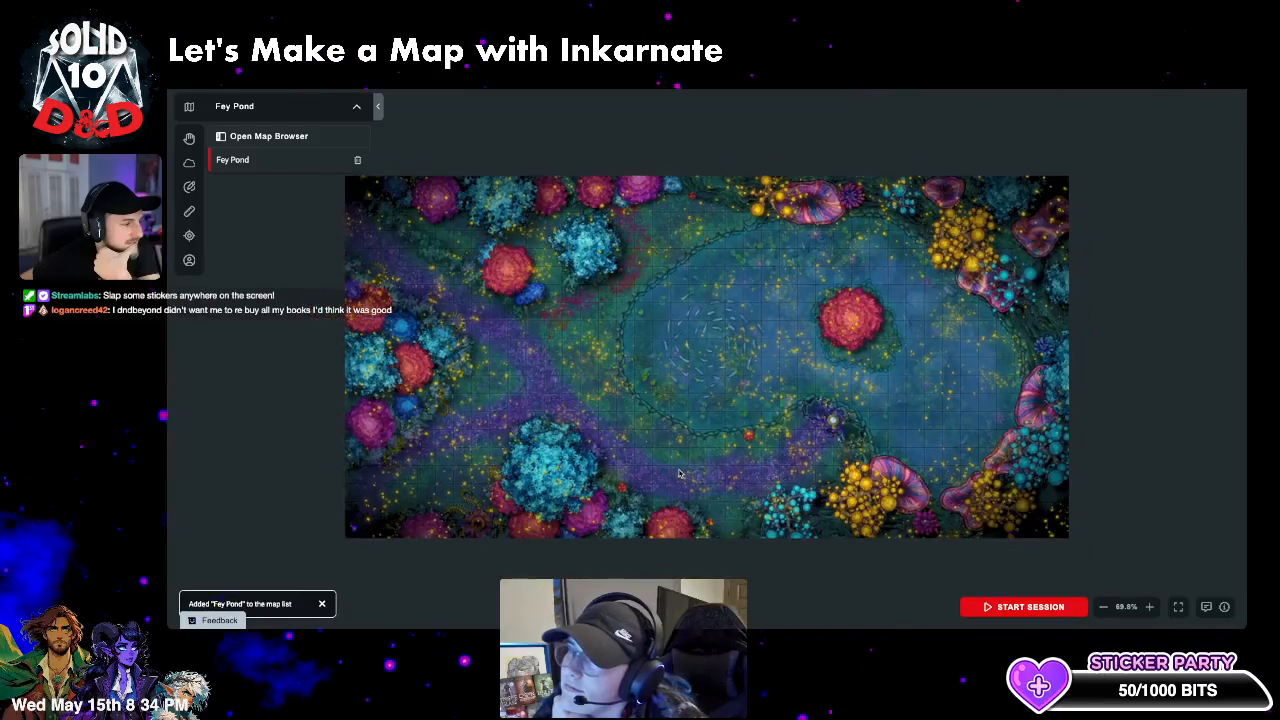
pyautogui.moveTo(666, 455); pyautogui.dragTo(671, 453)
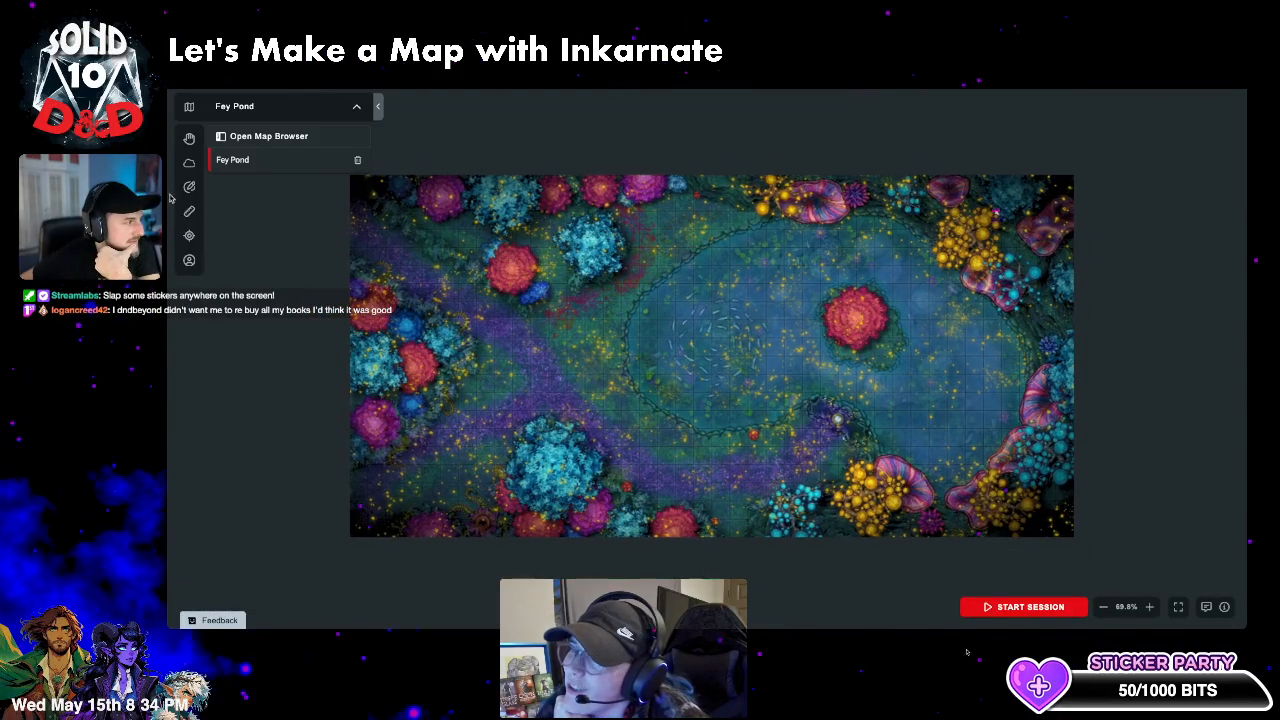
pyautogui.click(189, 260)
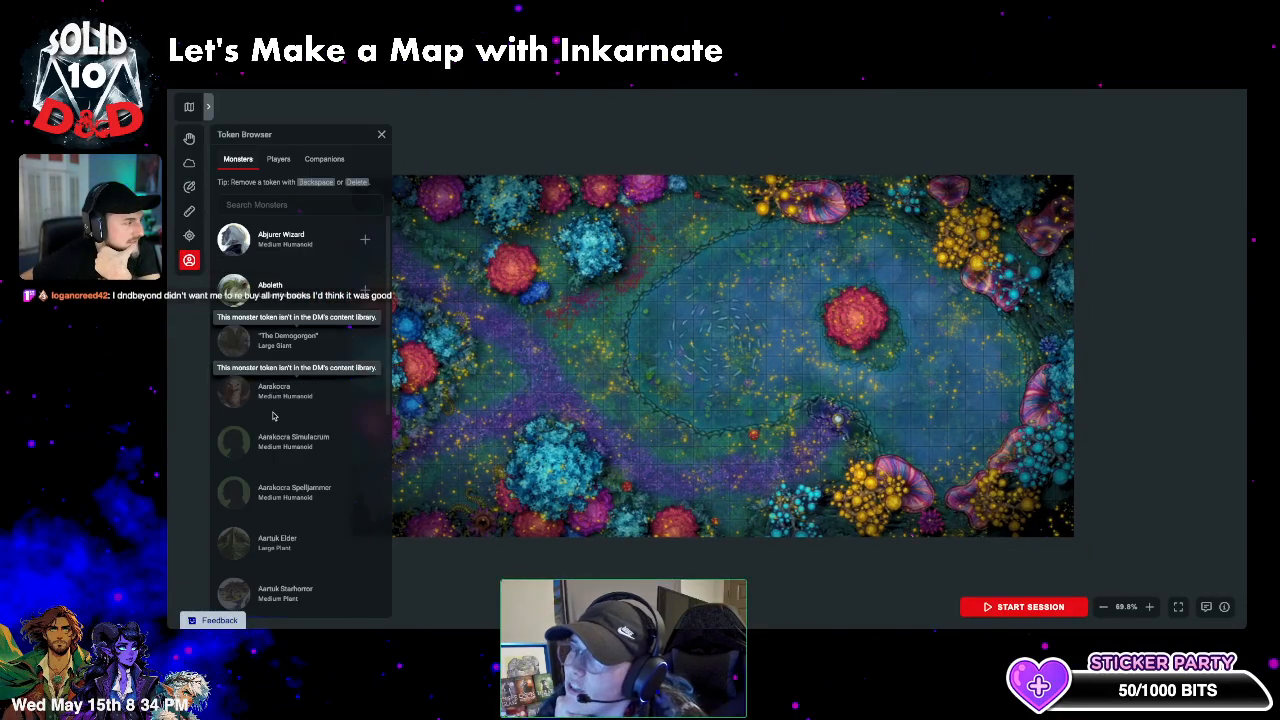
pyautogui.click(278, 158)
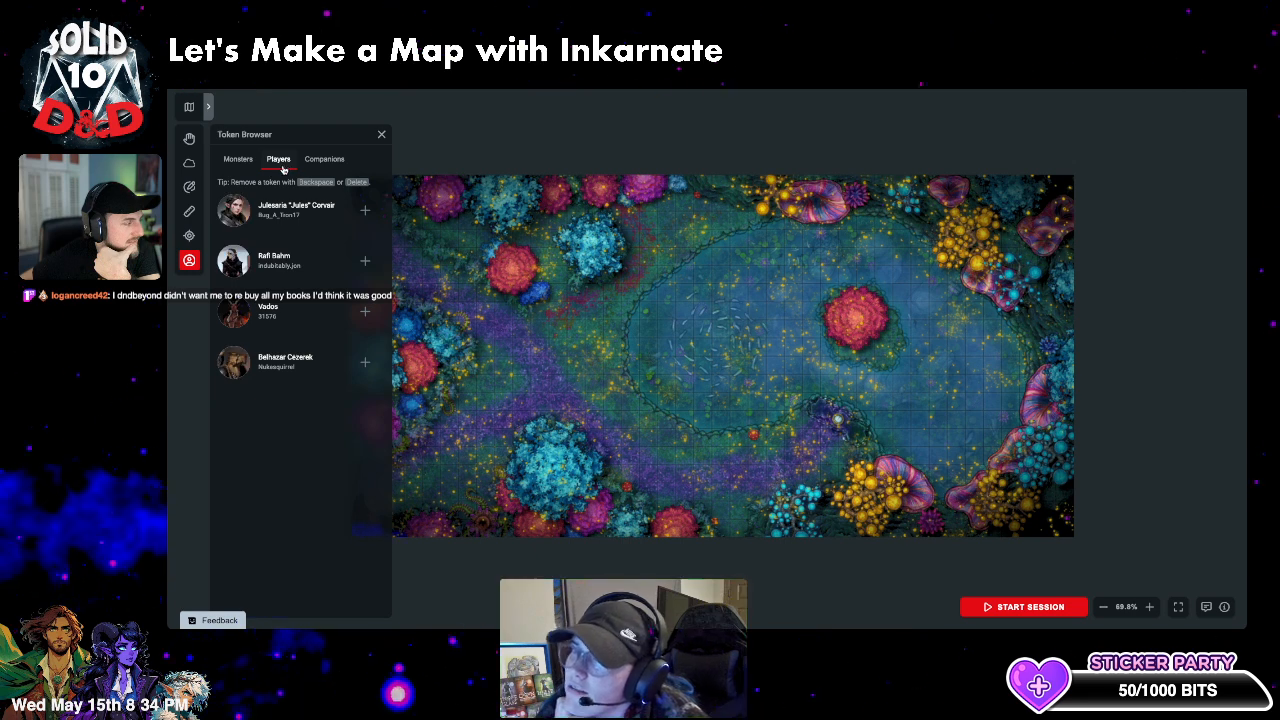
pyautogui.click(366, 262)
pyautogui.moveTo(703, 354); pyautogui.dragTo(577, 349)
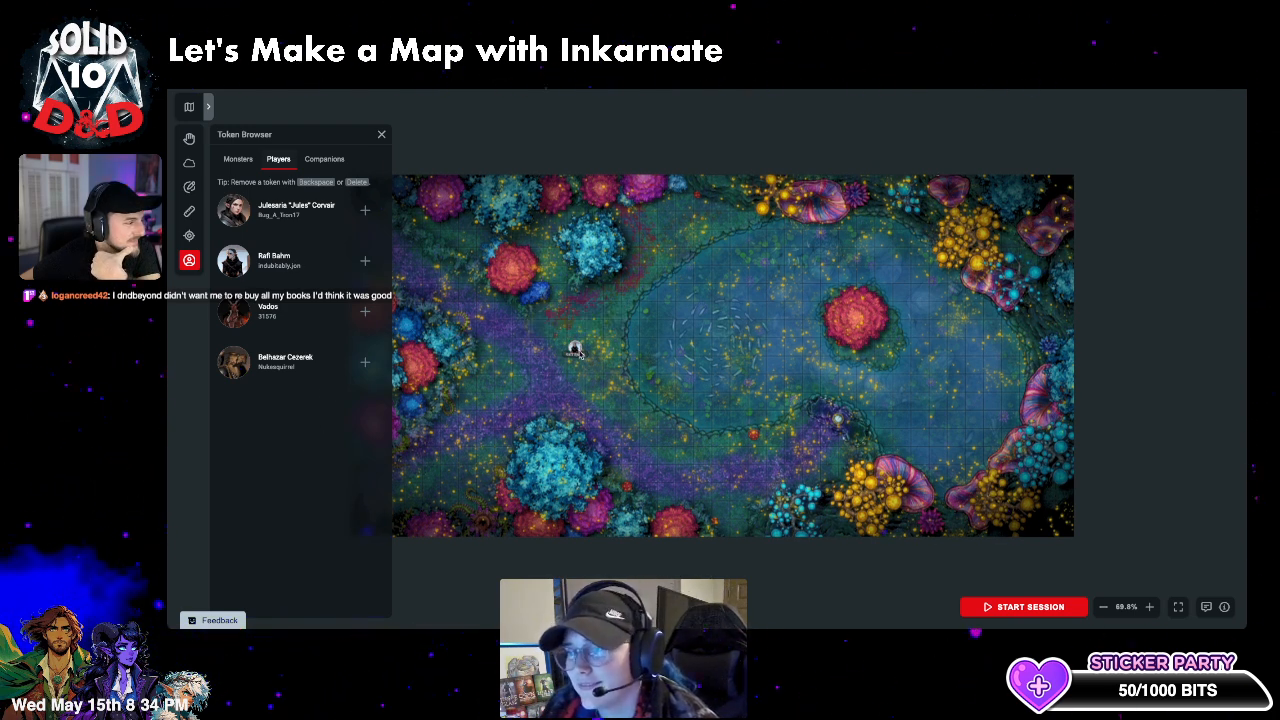
# - Give the player token a green ring, nudge it slightly up-left, and close the token browser
pyautogui.click(587, 318)
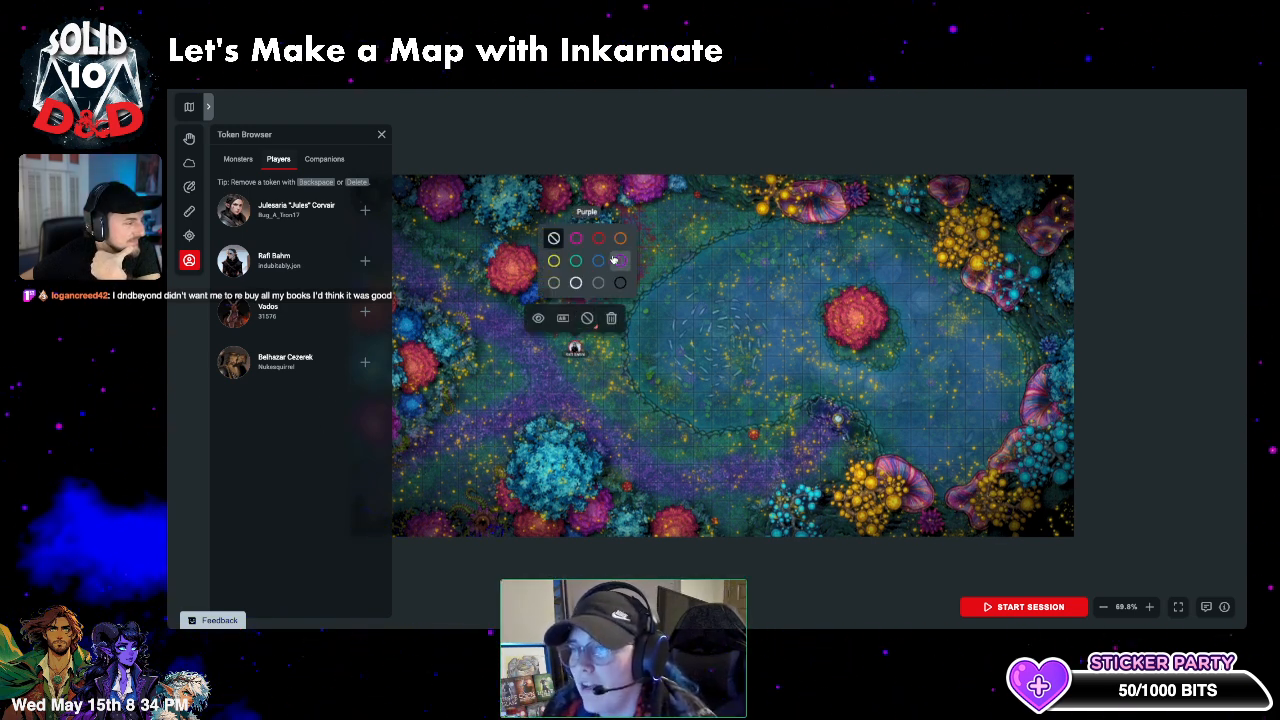
pyautogui.click(576, 260)
pyautogui.click(570, 401)
pyautogui.scroll(5, 570, 401)
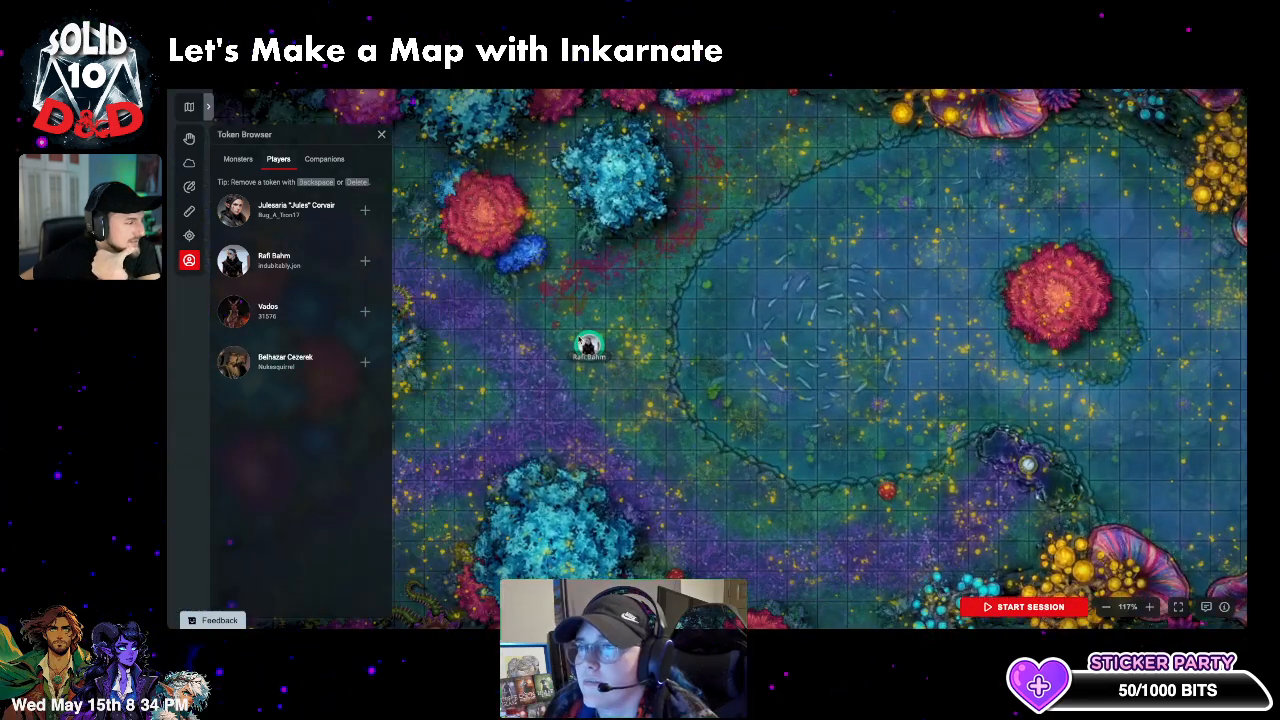
pyautogui.click(592, 347)
pyautogui.moveTo(588, 346); pyautogui.dragTo(585, 343)
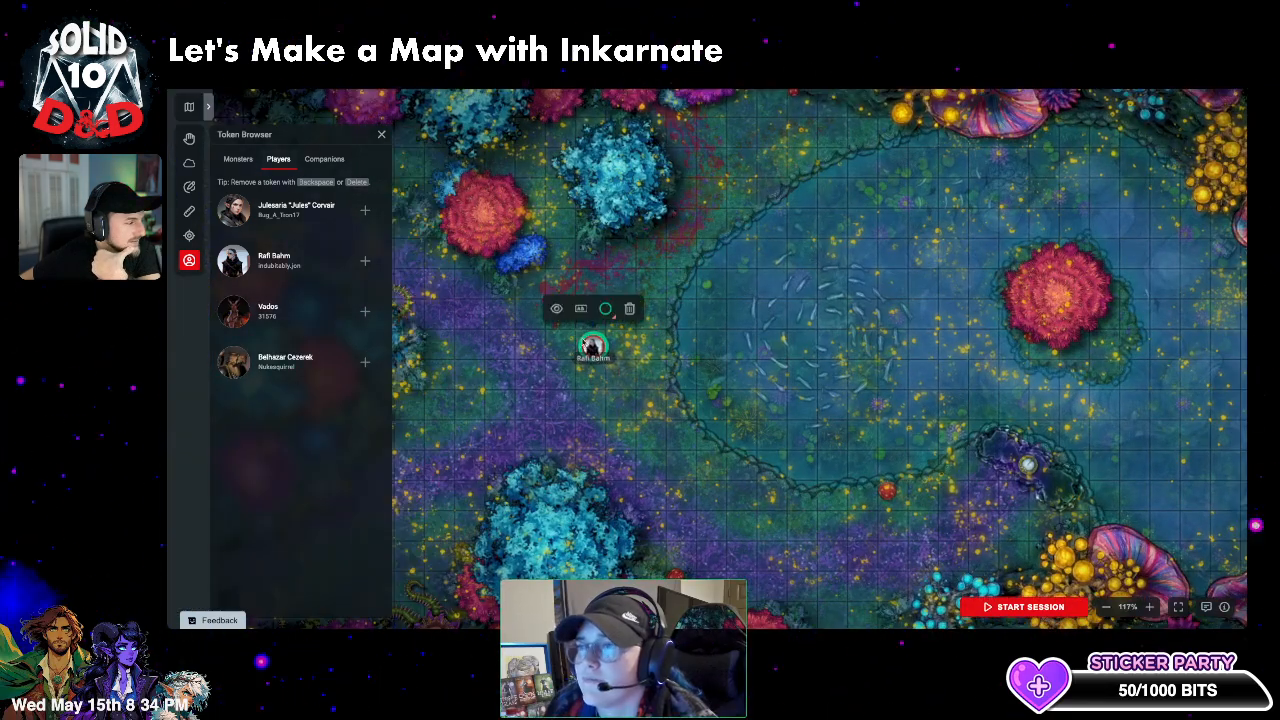
pyautogui.click(556, 352)
pyautogui.click(381, 133)
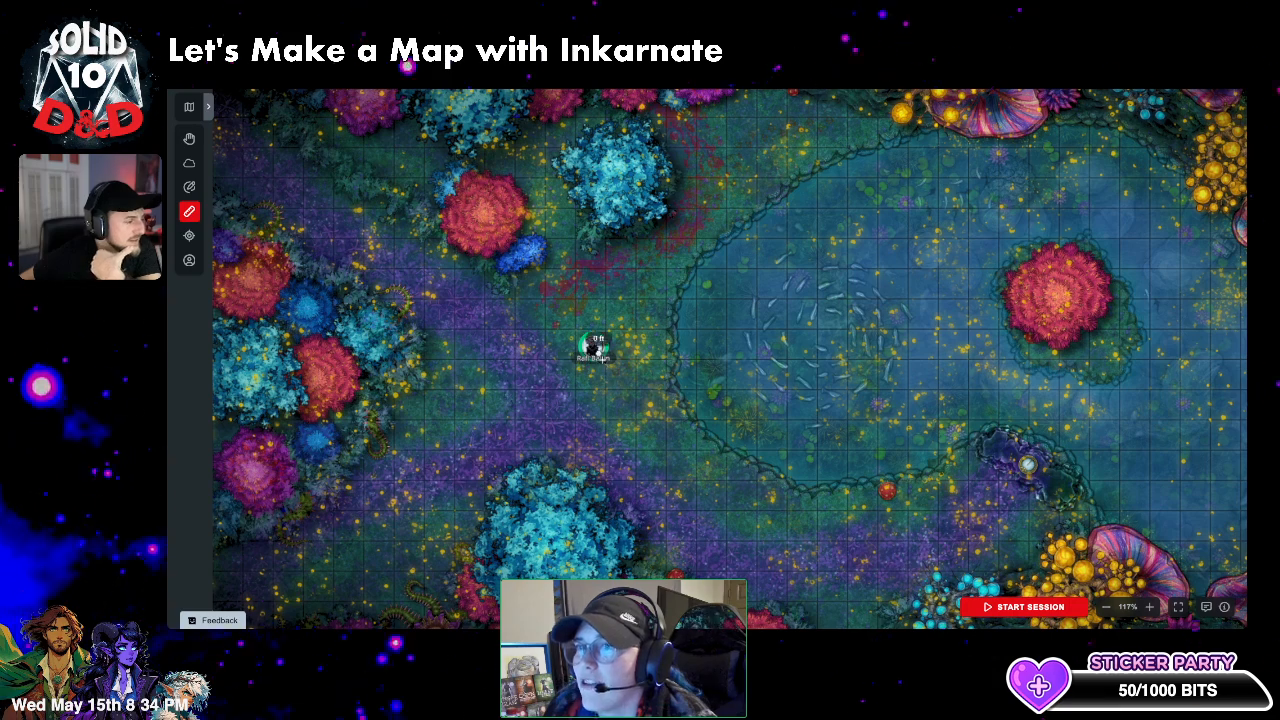
# - Measure distances from the token with the ruler and trace a laser ping along the path
pyautogui.moveTo(592, 347); pyautogui.dragTo(558, 393)
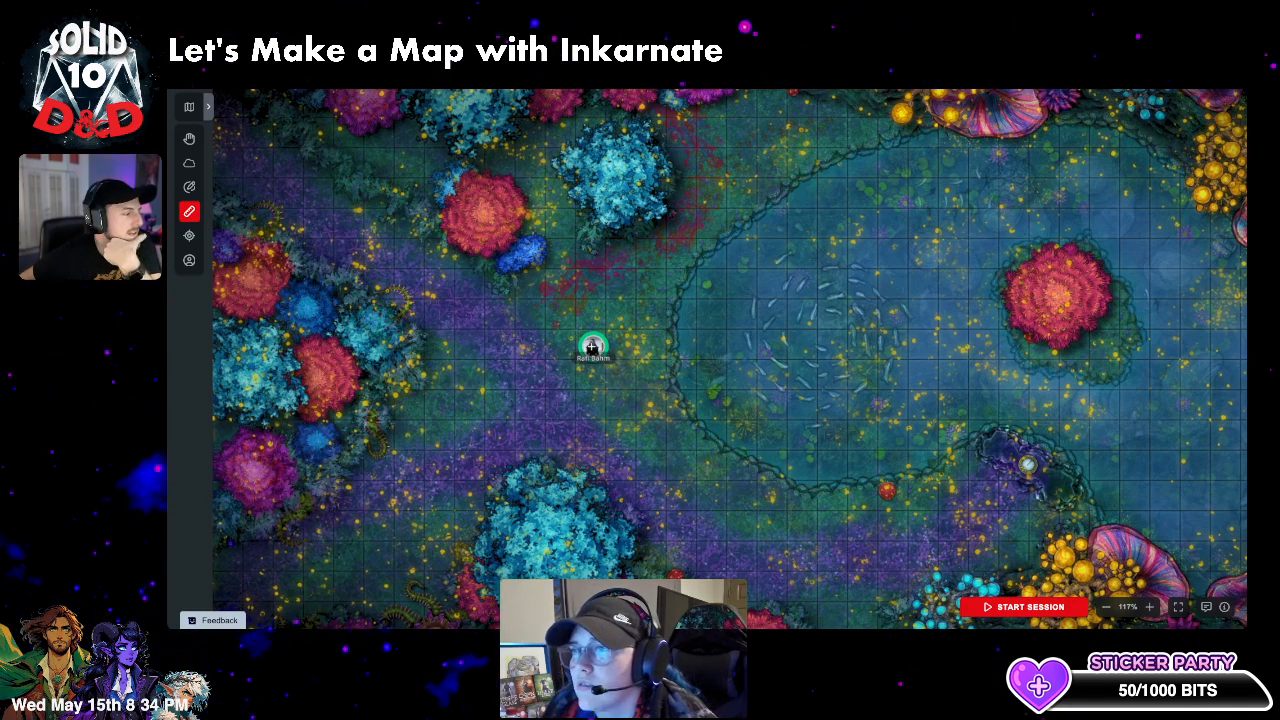
pyautogui.moveTo(592, 347); pyautogui.dragTo(169, 124)
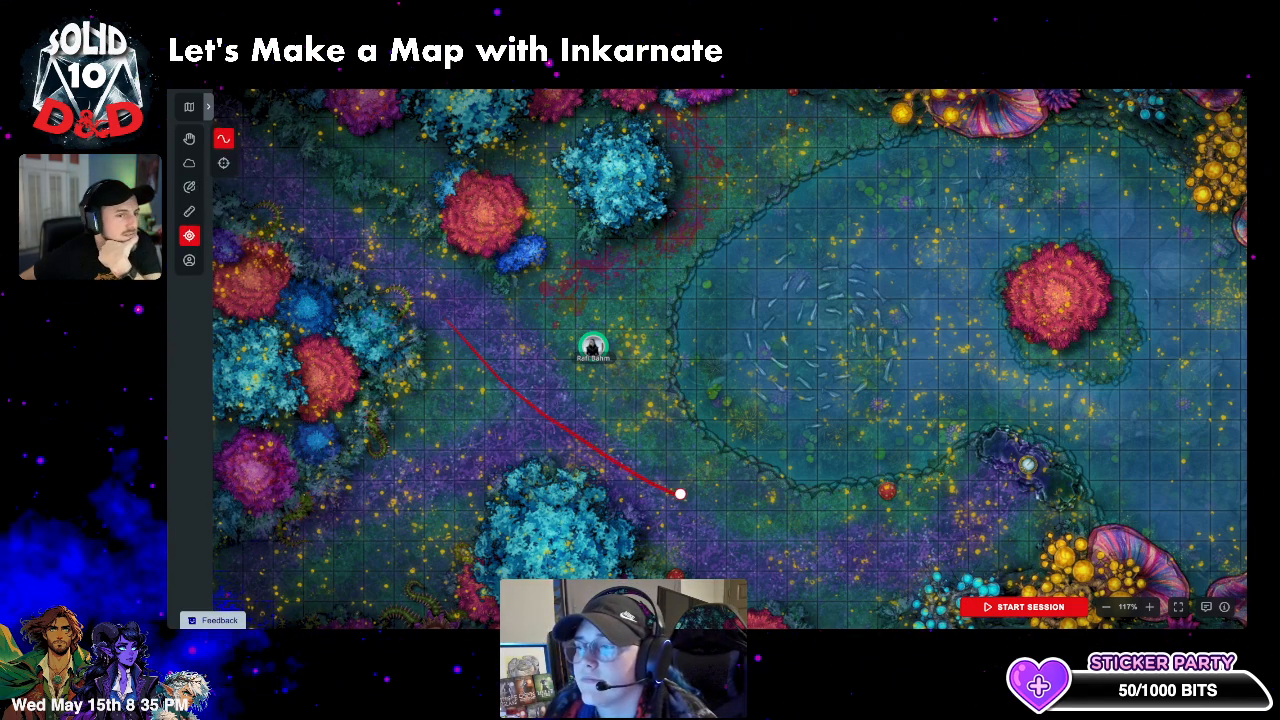
pyautogui.moveTo(680, 494); pyautogui.dragTo(546, 358)
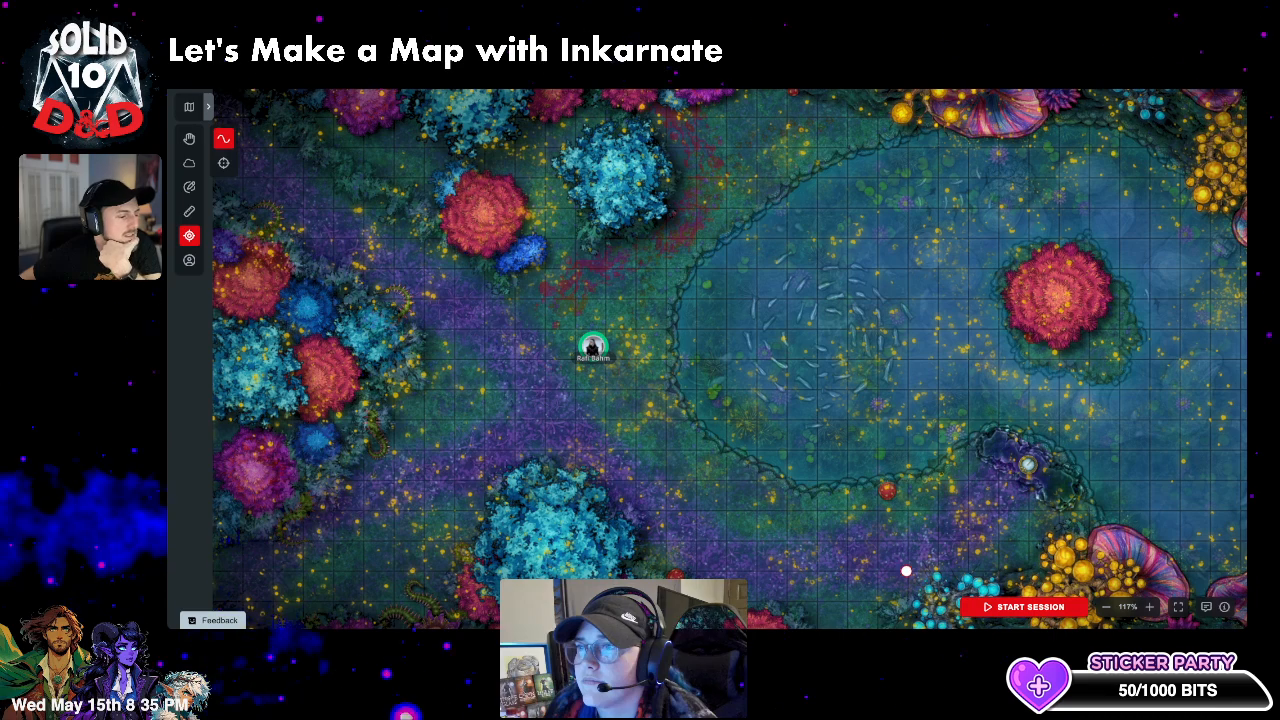
# - Start the game session, check the Game Log and sharing options, and switch to Fog of War
pyautogui.click(1022, 607)
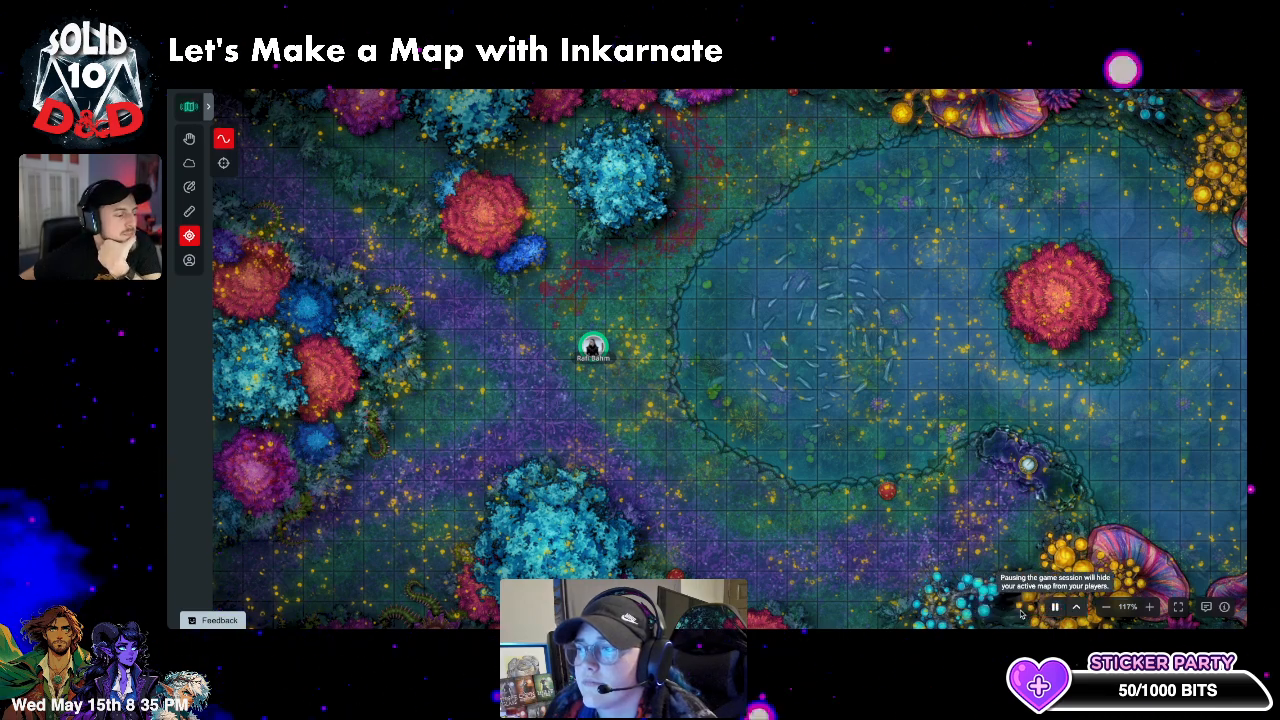
pyautogui.click(1204, 608)
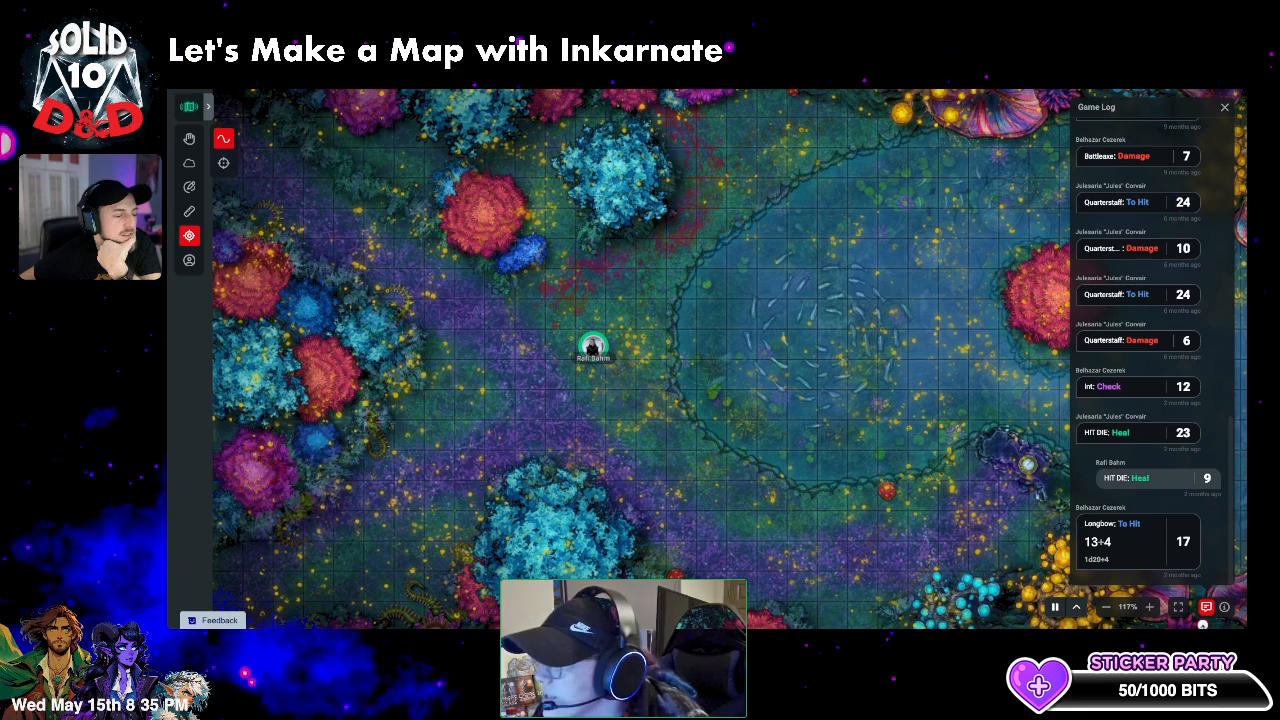
pyautogui.click(1206, 607)
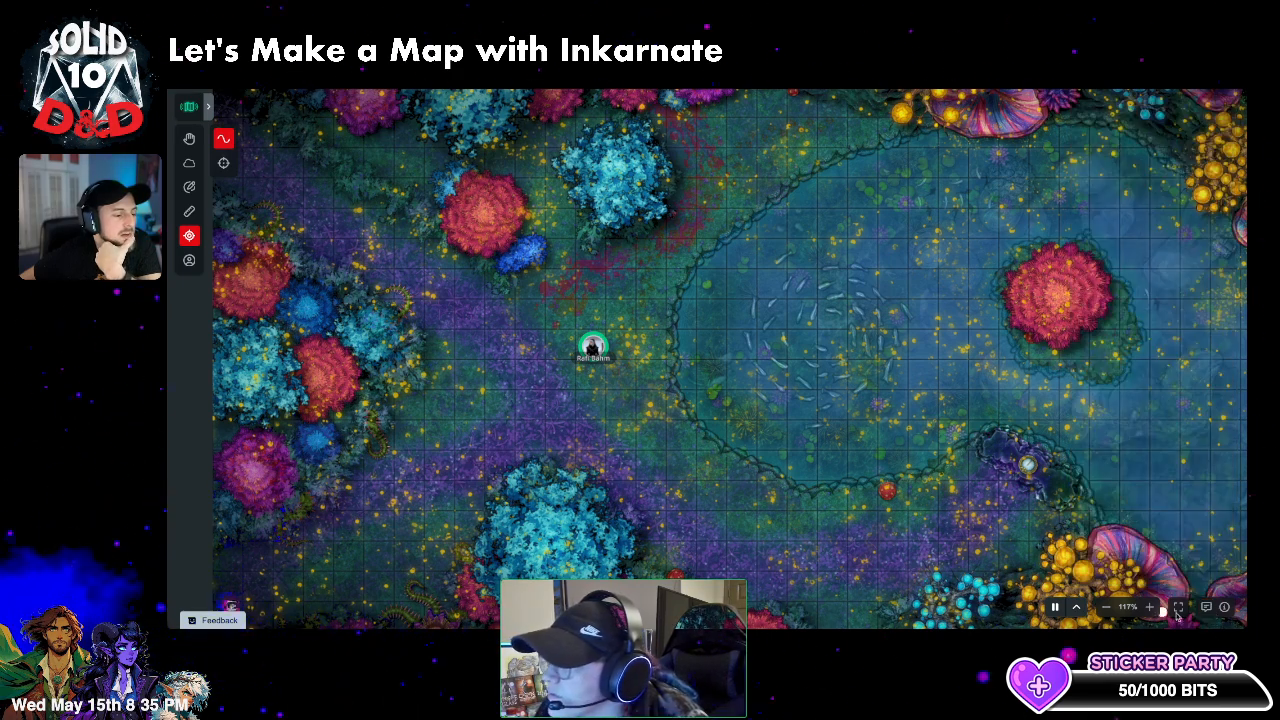
pyautogui.click(1224, 607)
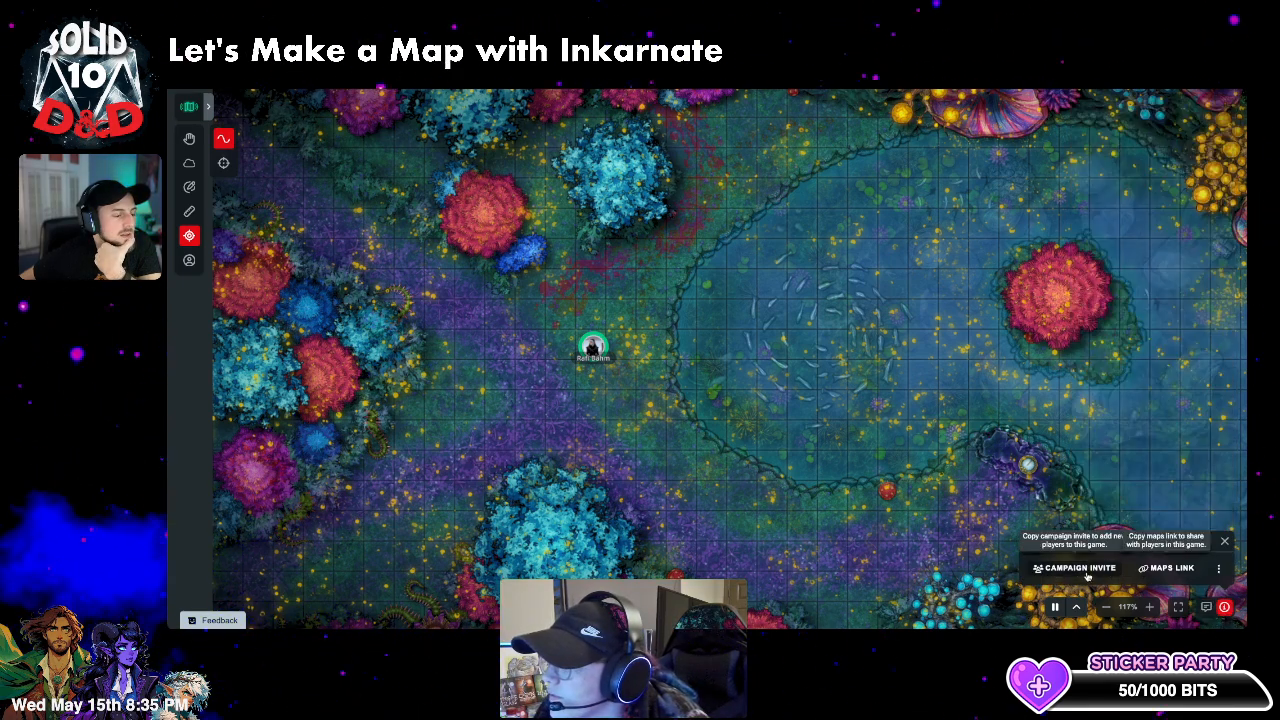
pyautogui.click(1219, 569)
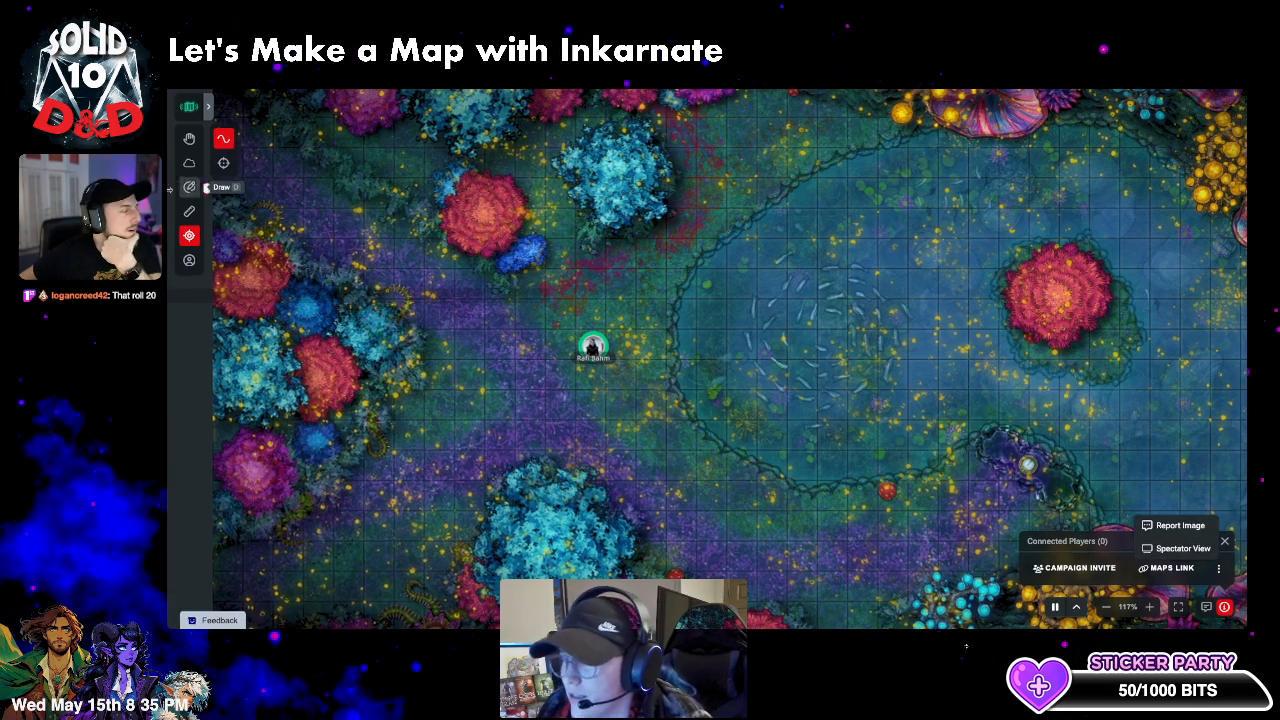
pyautogui.click(190, 164)
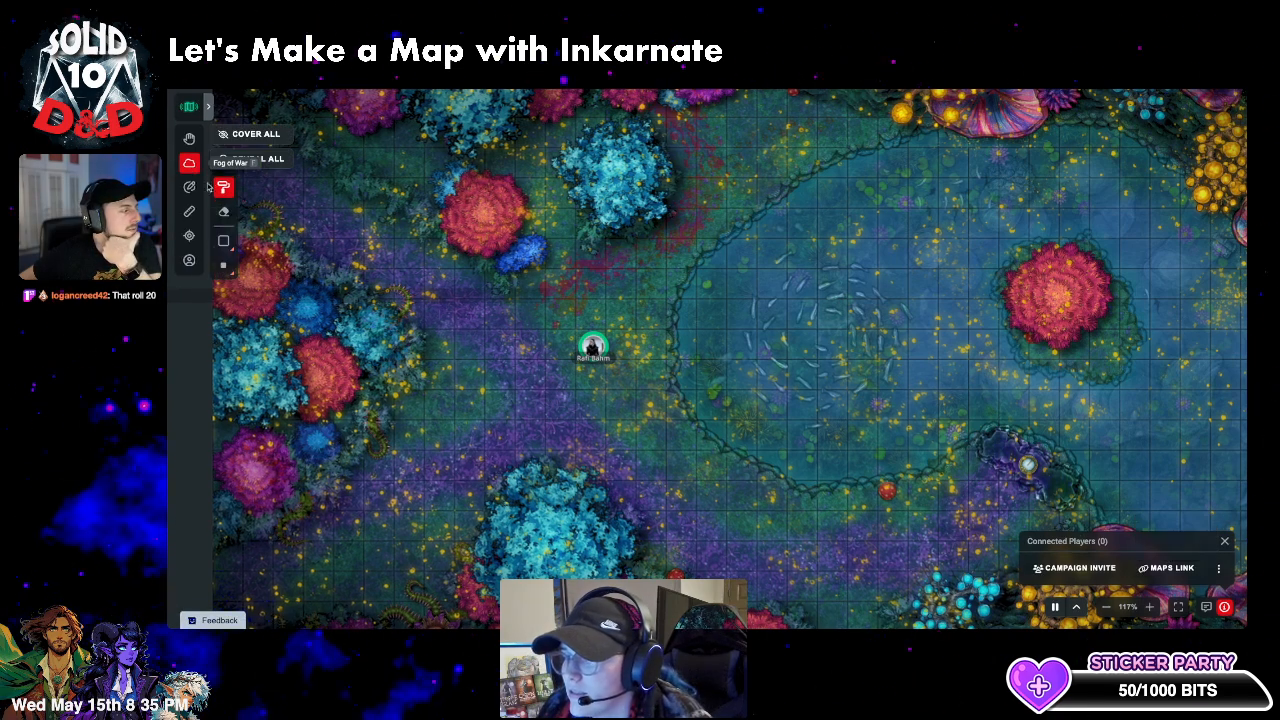
# - Cover the whole map in fog and open the Spectator View in another tab
pyautogui.click(255, 134)
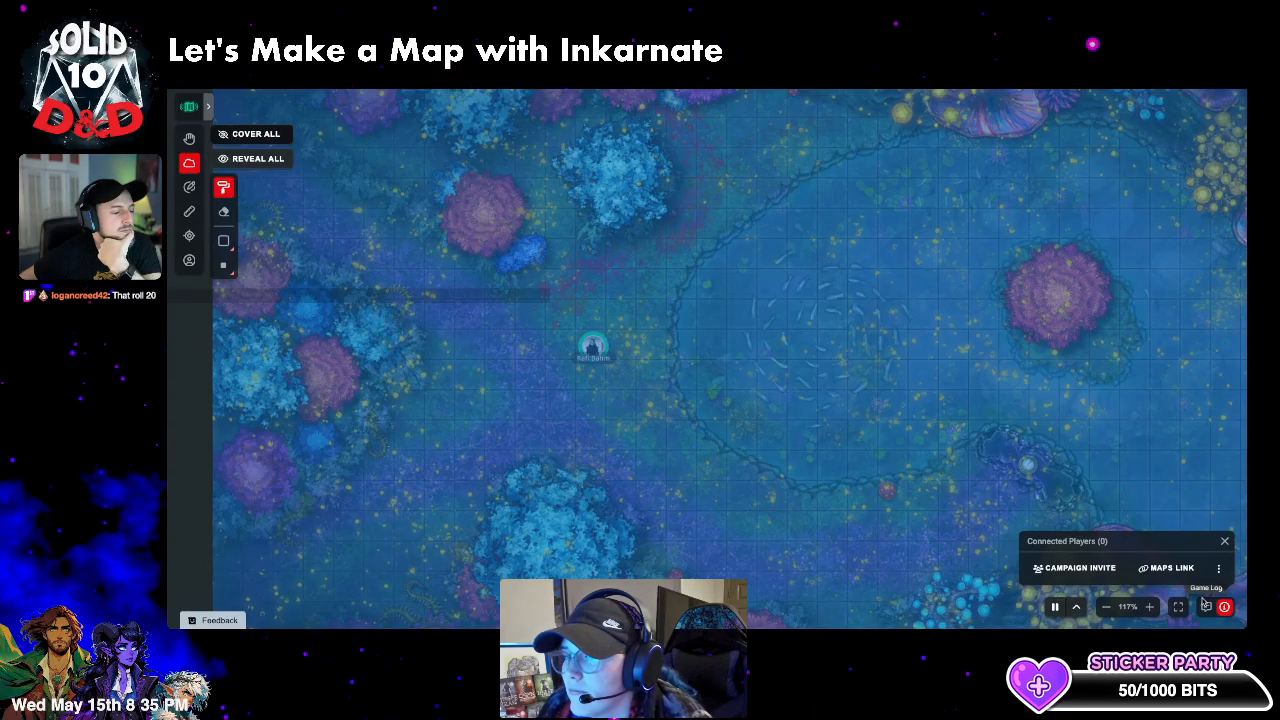
pyautogui.click(1219, 569)
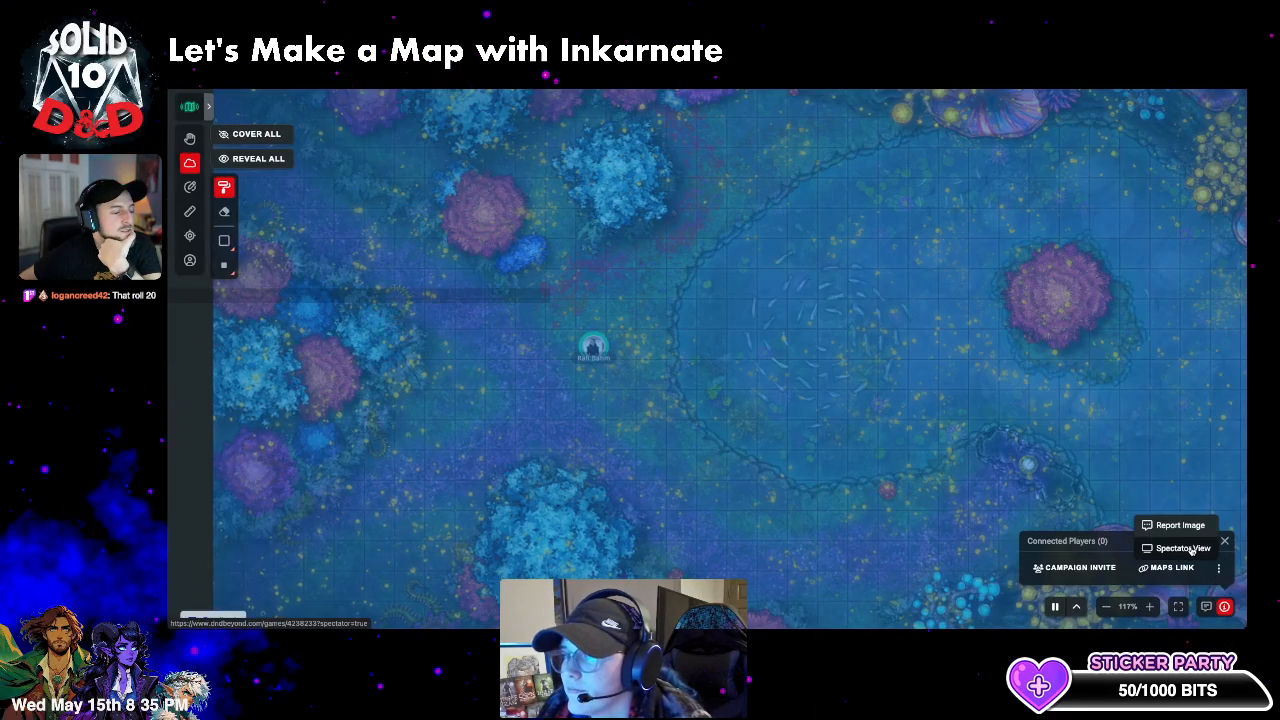
pyautogui.click(1187, 548)
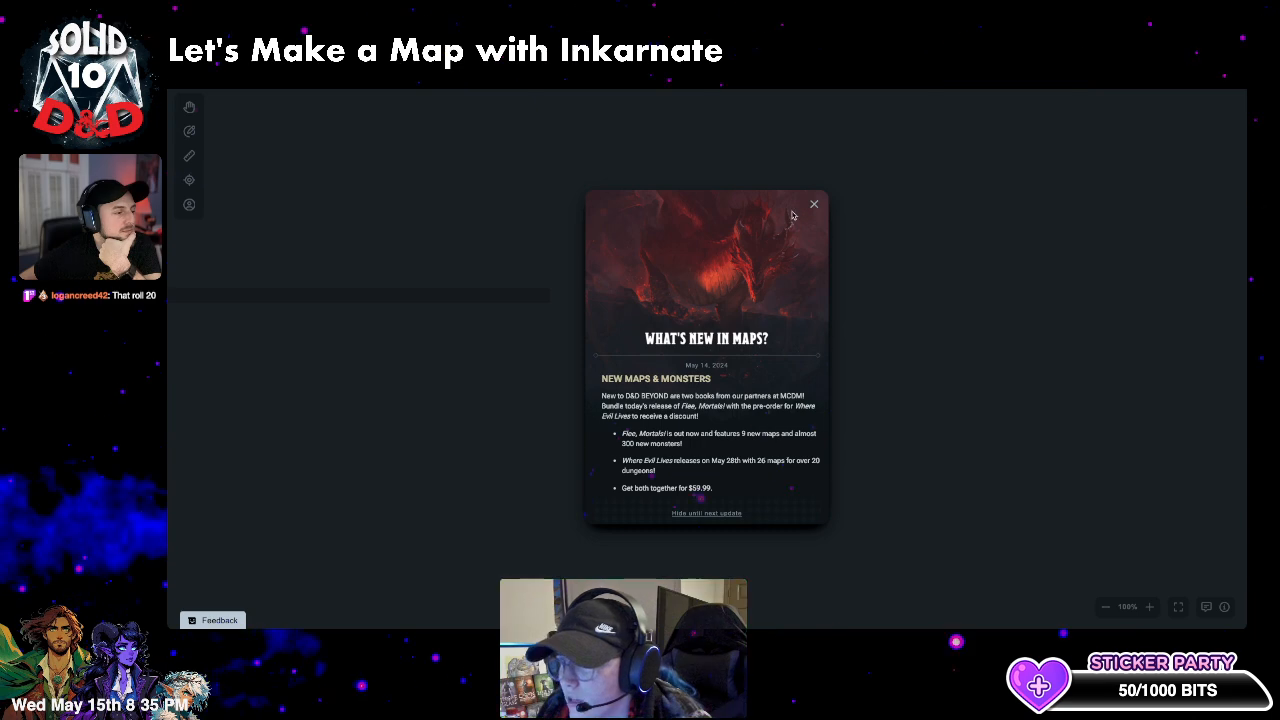
pyautogui.click(813, 206)
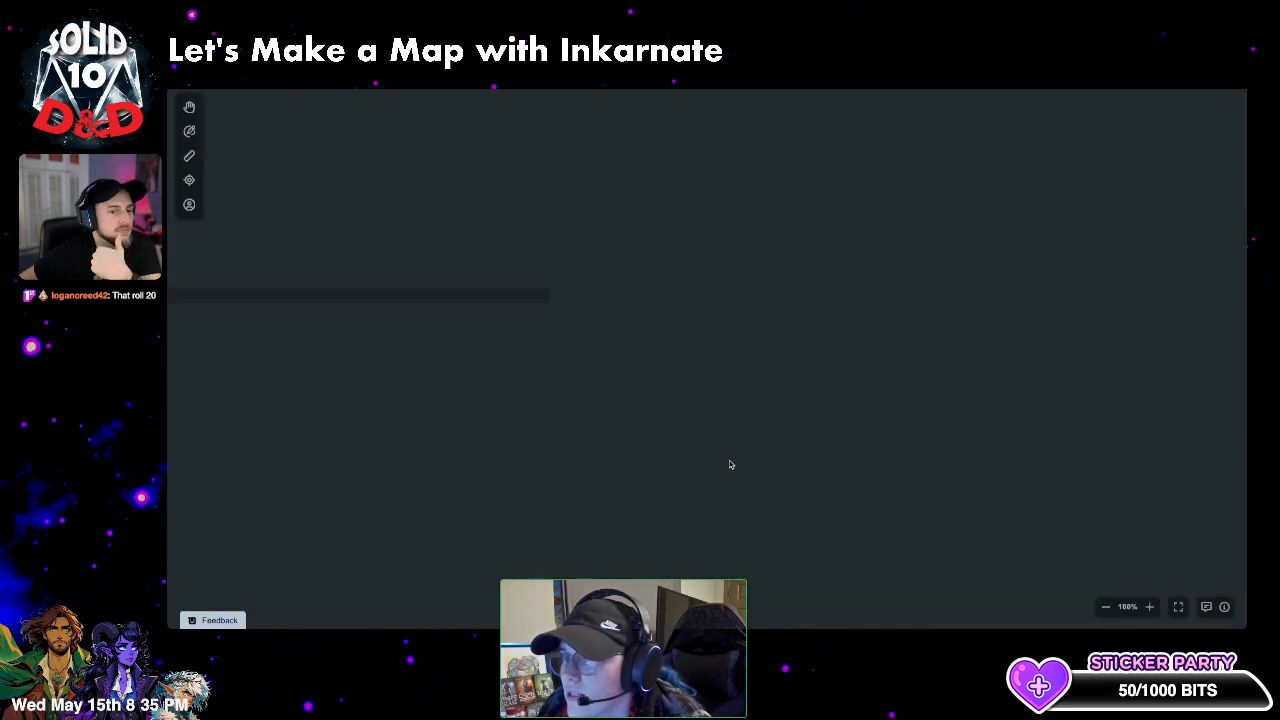
pyautogui.hotkey('ctrl', 'shift', 'Tab')
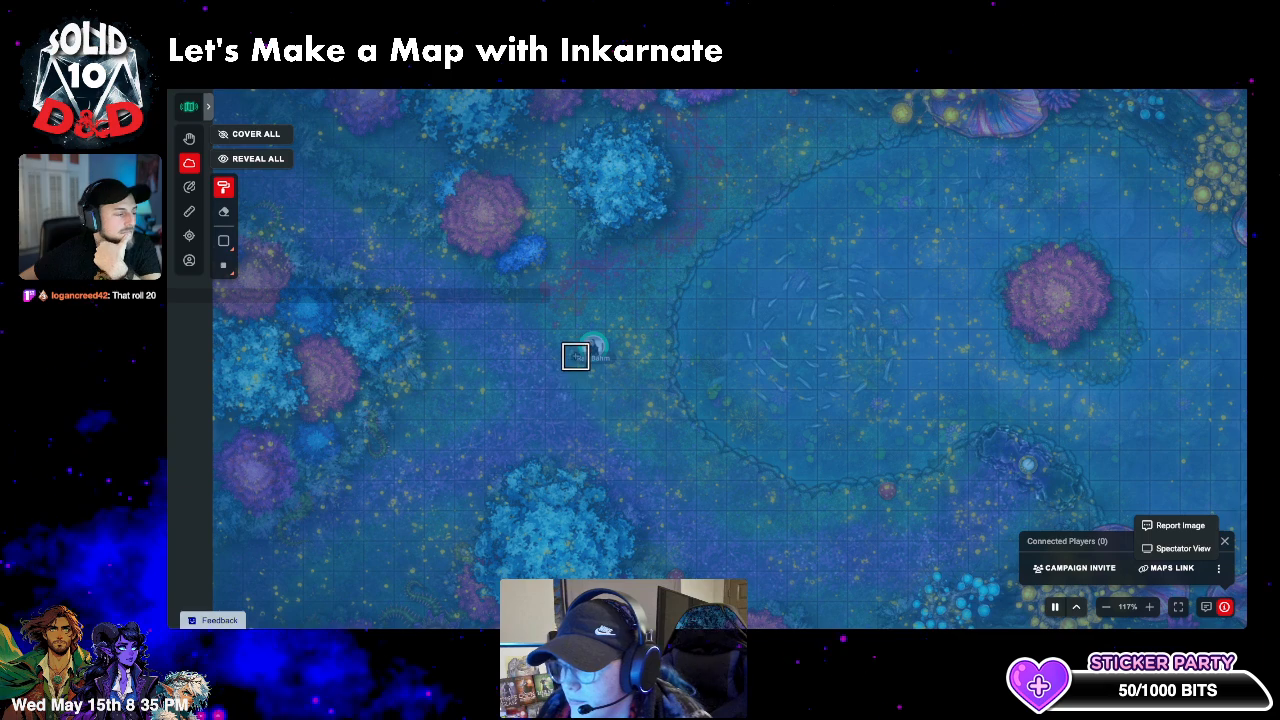
# - Erase the fog around the player token and check the result in the spectator view
pyautogui.click(224, 212)
pyautogui.moveTo(611, 339)
pyautogui.mouseDown()
pyautogui.moveTo(589, 366)
pyautogui.moveTo(568, 364)
pyautogui.moveTo(569, 348)
pyautogui.moveTo(585, 358)
pyautogui.moveTo(575, 310)
pyautogui.mouseUp()
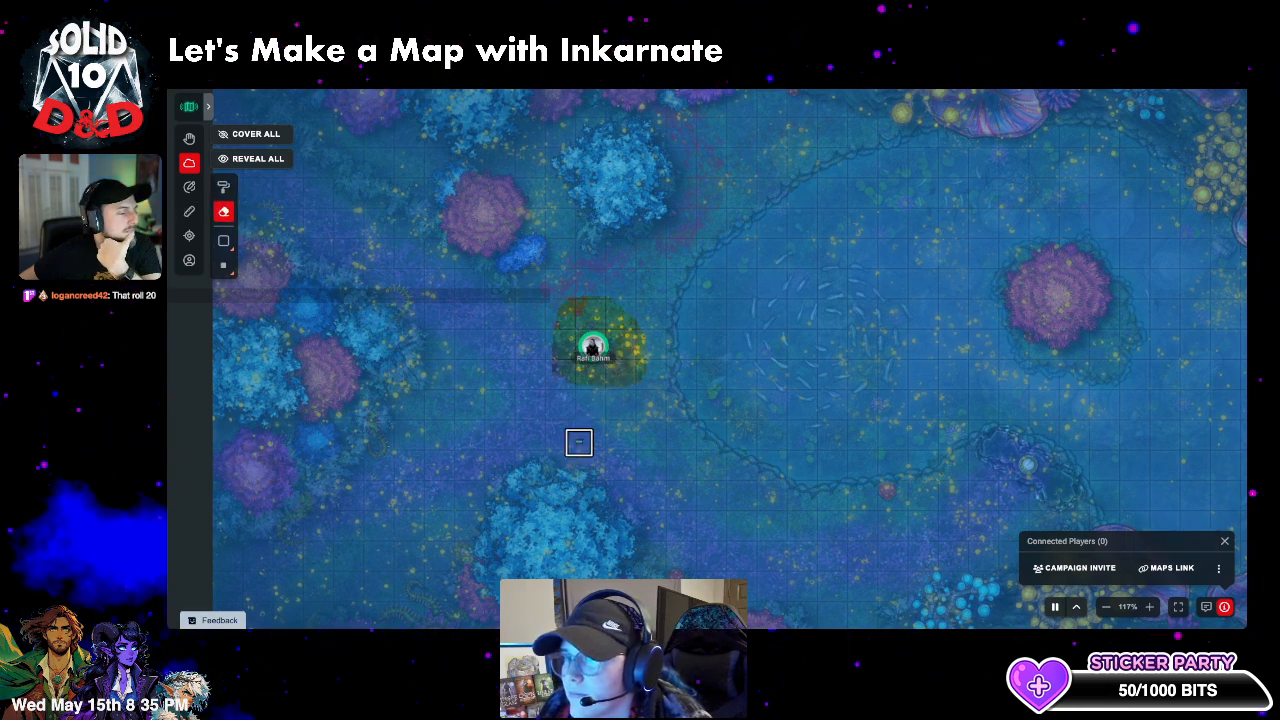
pyautogui.hotkey('ctrl', 'Tab')
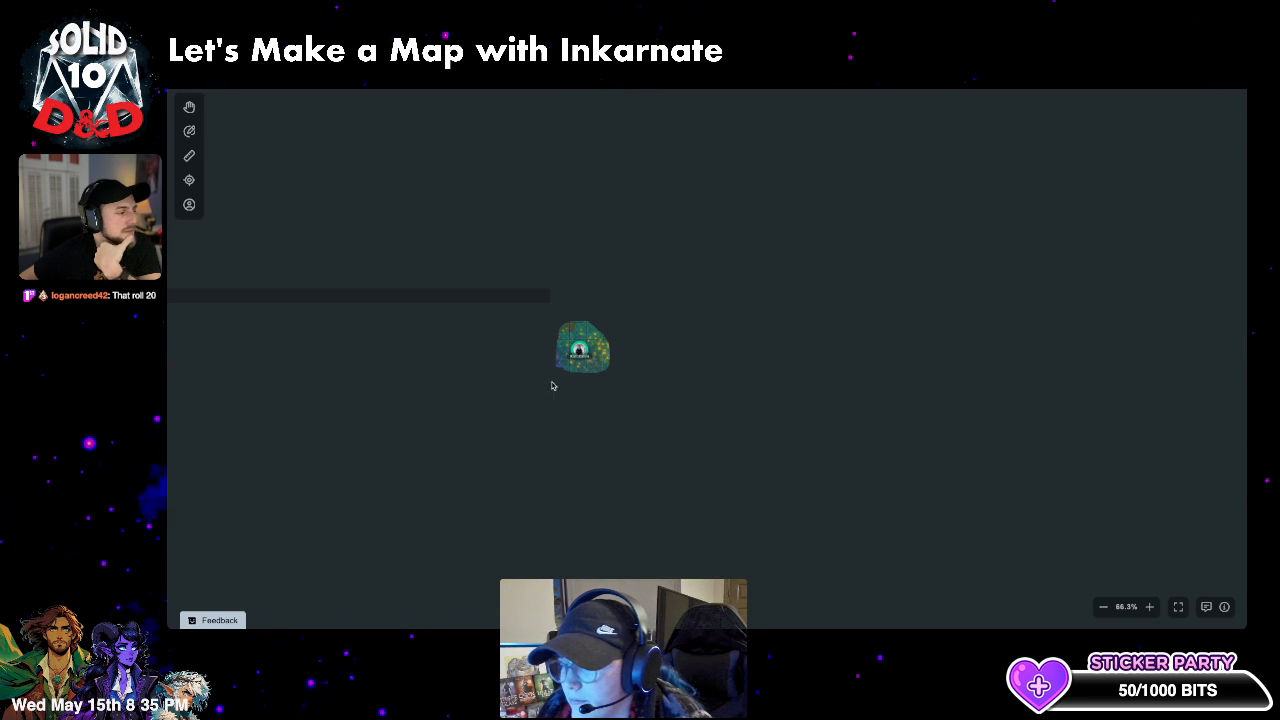
pyautogui.scroll(2, 553, 385)
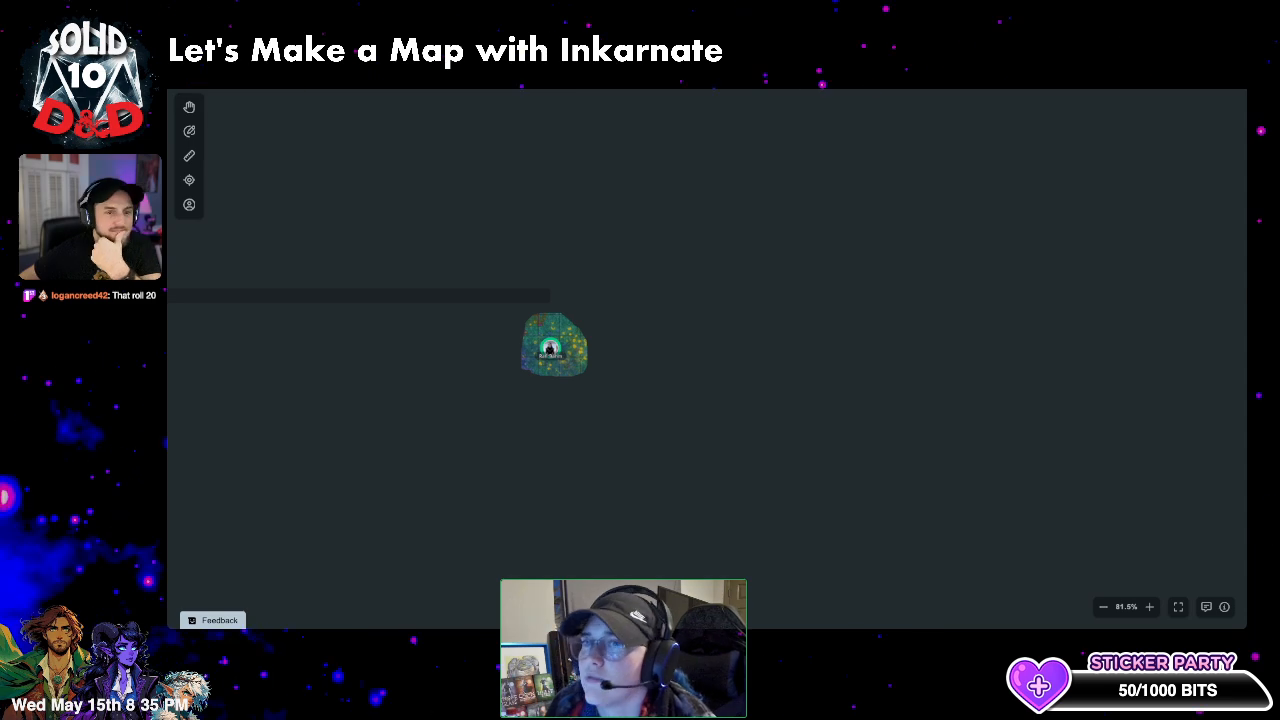
pyautogui.scroll(-4, 568, 340)
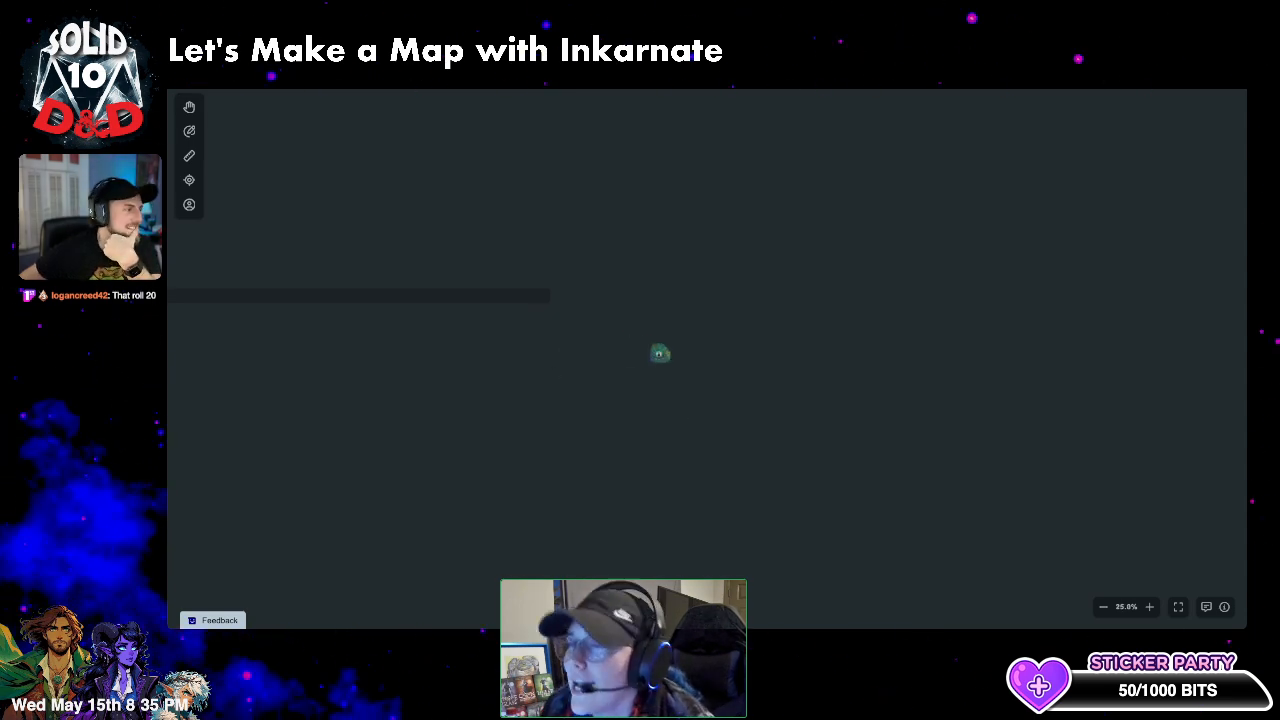
# - Pan the GM map and compare it with the player's fogged view, zooming out
pyautogui.hotkey('ctrl', 'Tab')
pyautogui.scroll(-3, 620, 345)
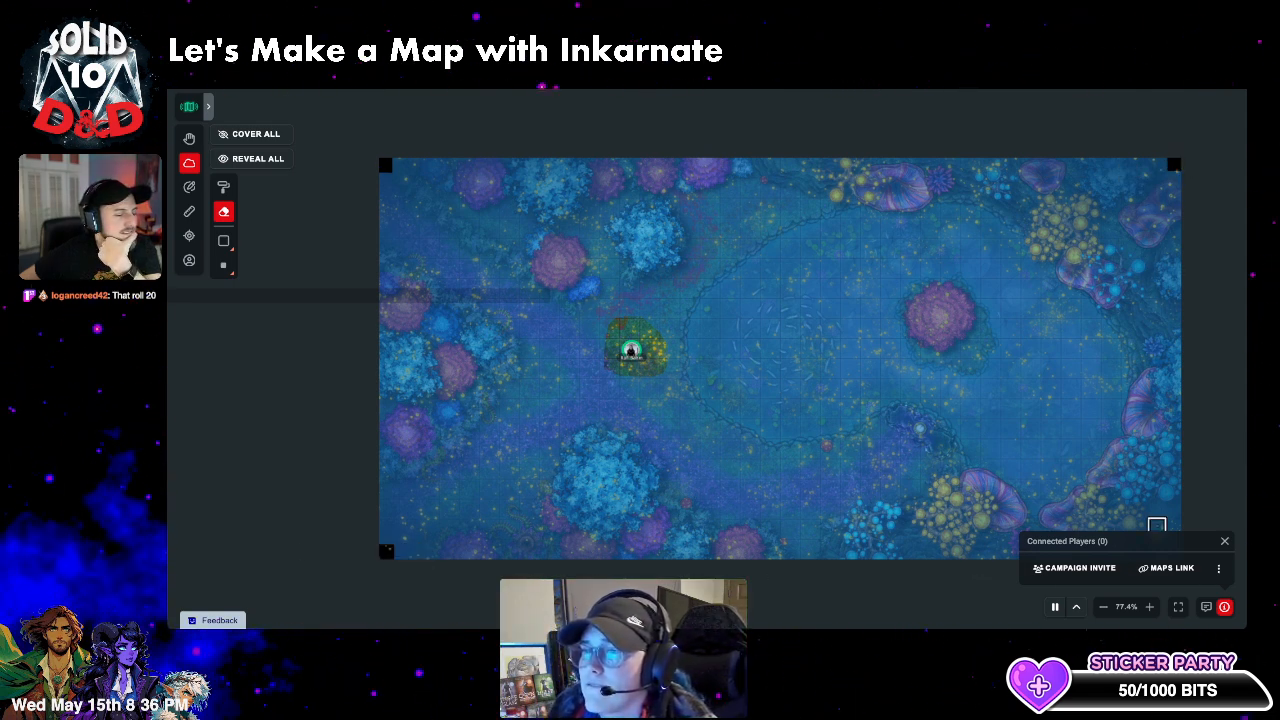
pyautogui.press('space')
pyautogui.moveTo(1048, 481); pyautogui.dragTo(1006, 385)
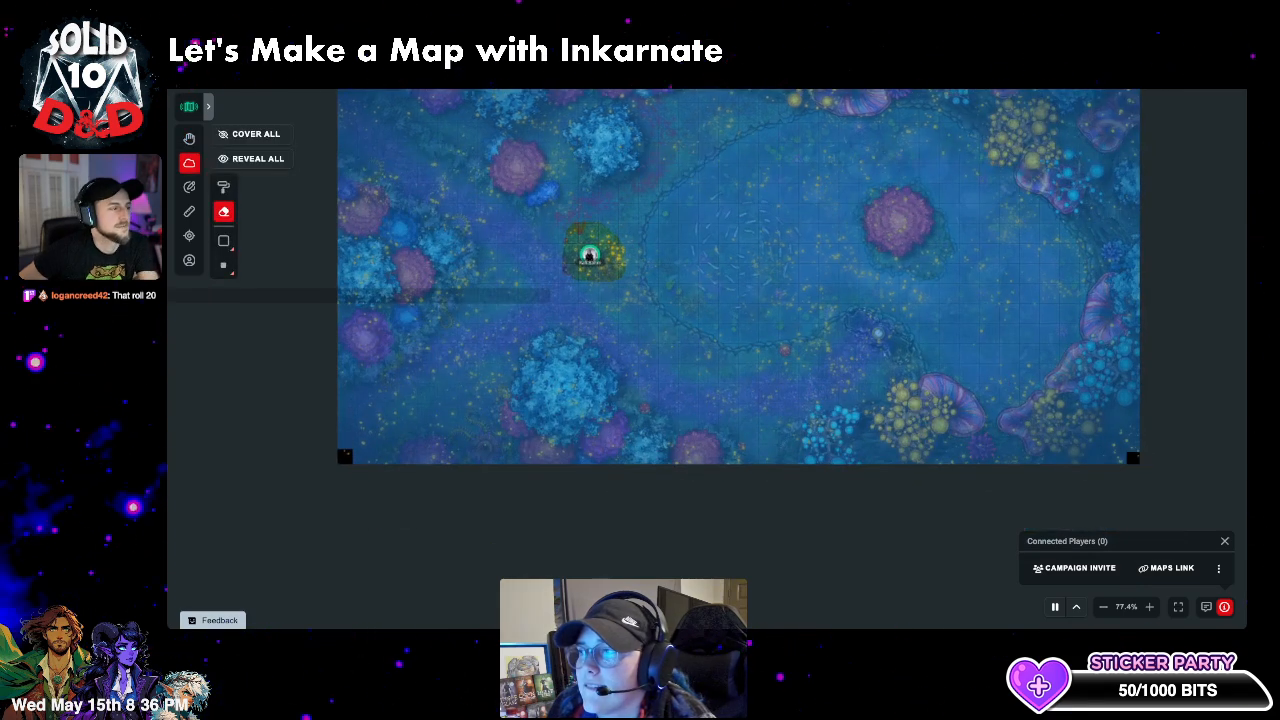
pyautogui.hotkey('ctrl', 'Tab')
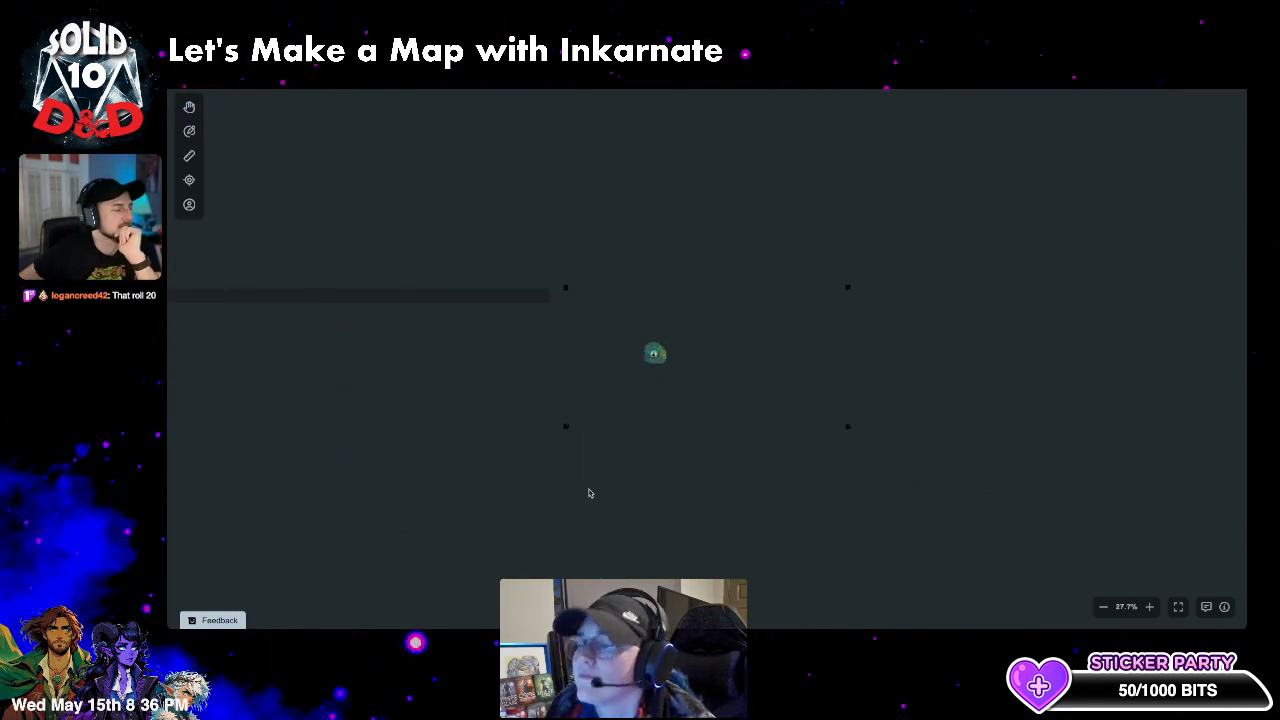
pyautogui.scroll(5, 626, 392)
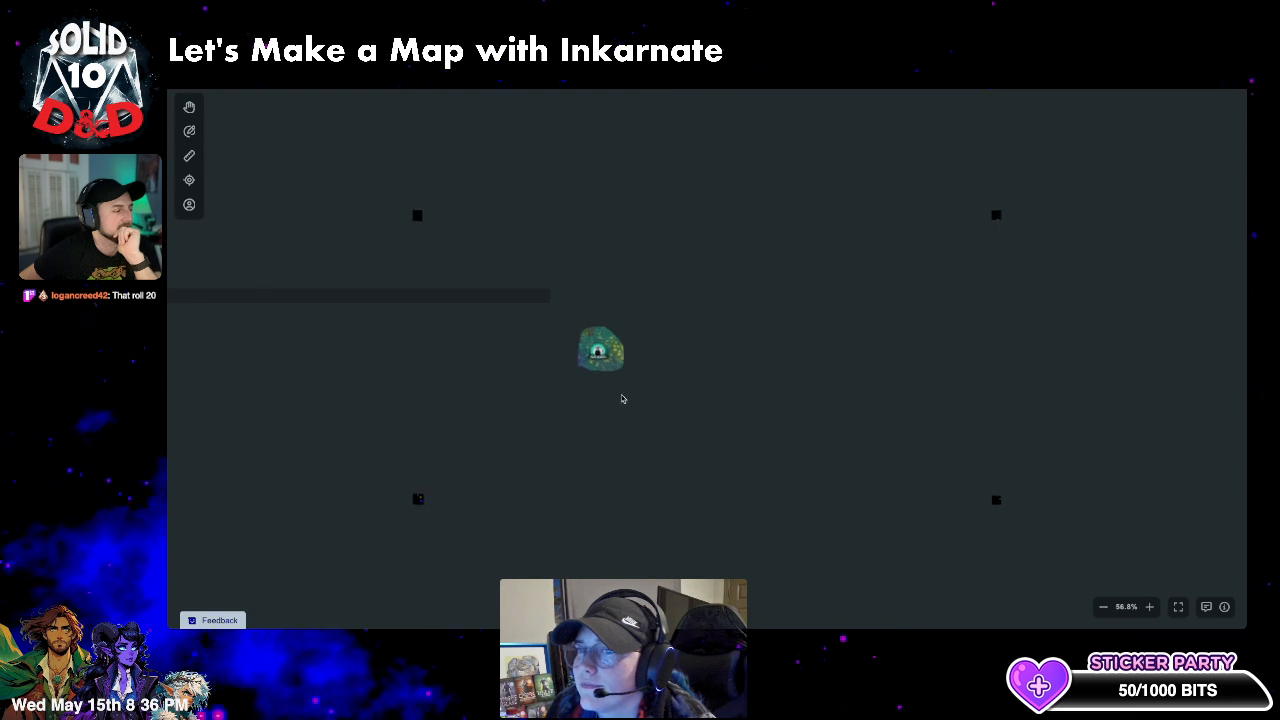
pyautogui.moveTo(623, 400); pyautogui.dragTo(701, 394)
pyautogui.moveTo(686, 480); pyautogui.dragTo(580, 409)
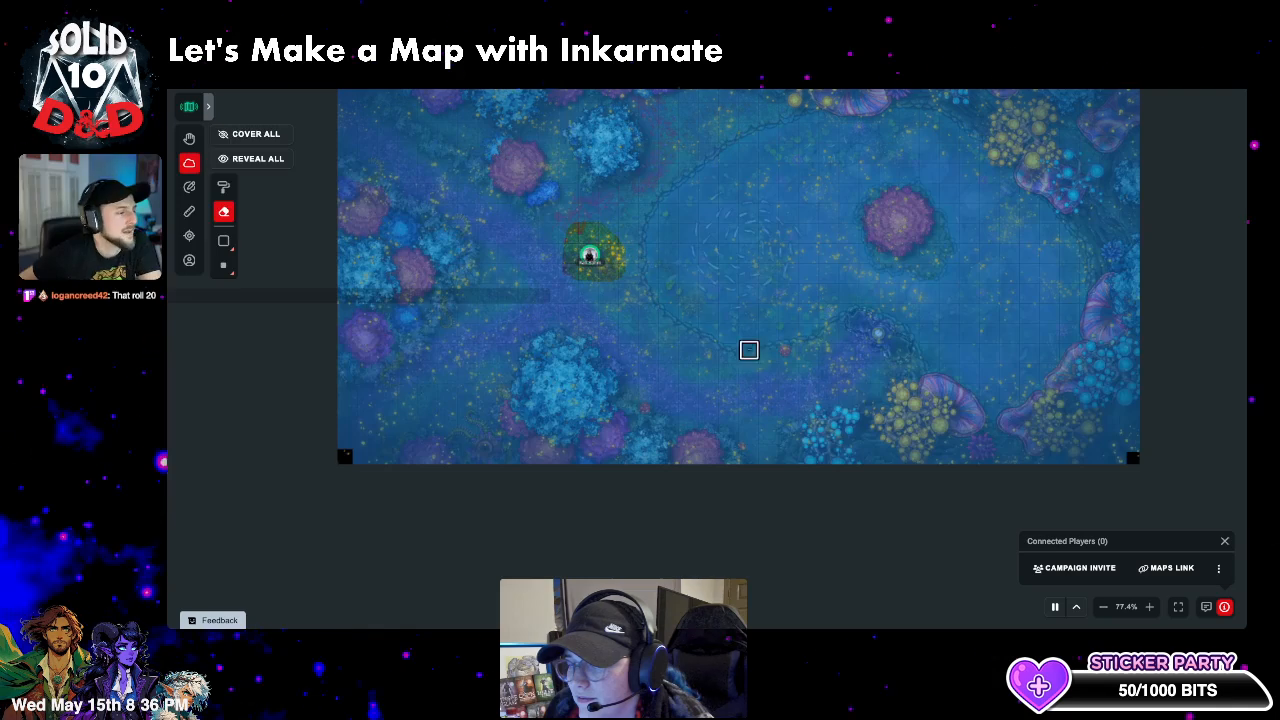
pyautogui.scroll(-2, 749, 349)
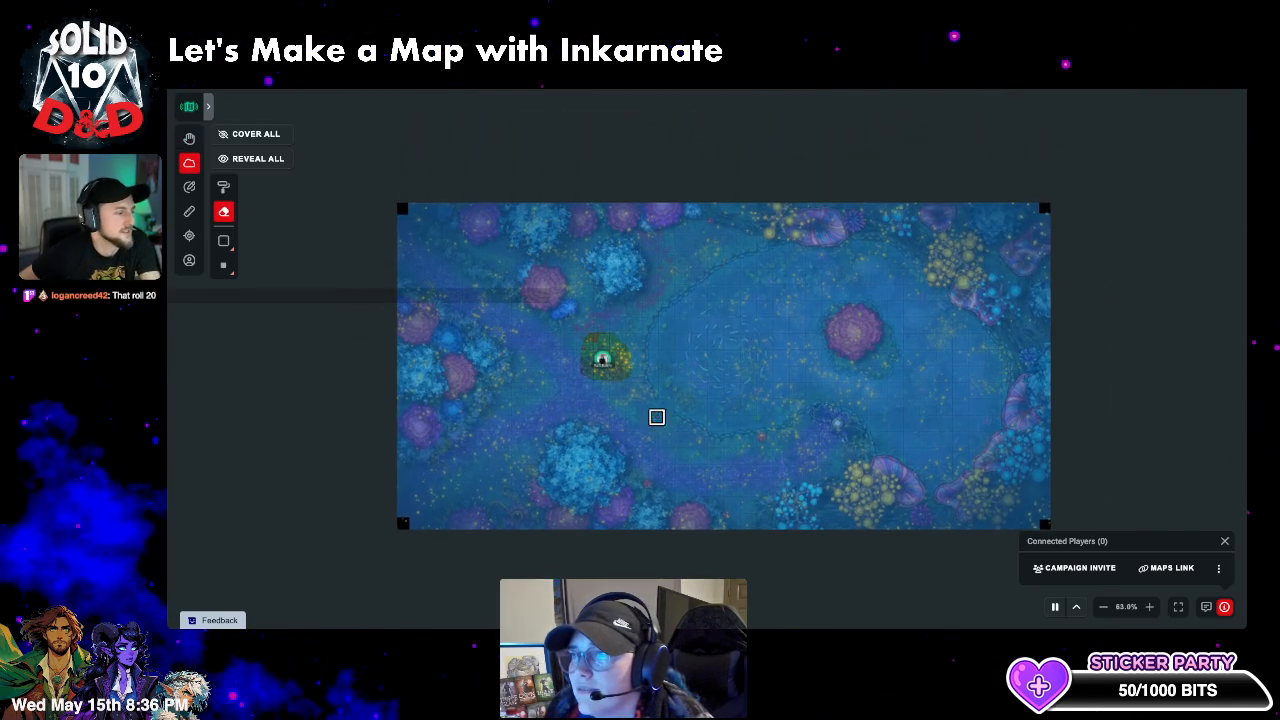
# - Reveal the whole map from fog and ping a spot with the focus crosshair
pyautogui.click(257, 158)
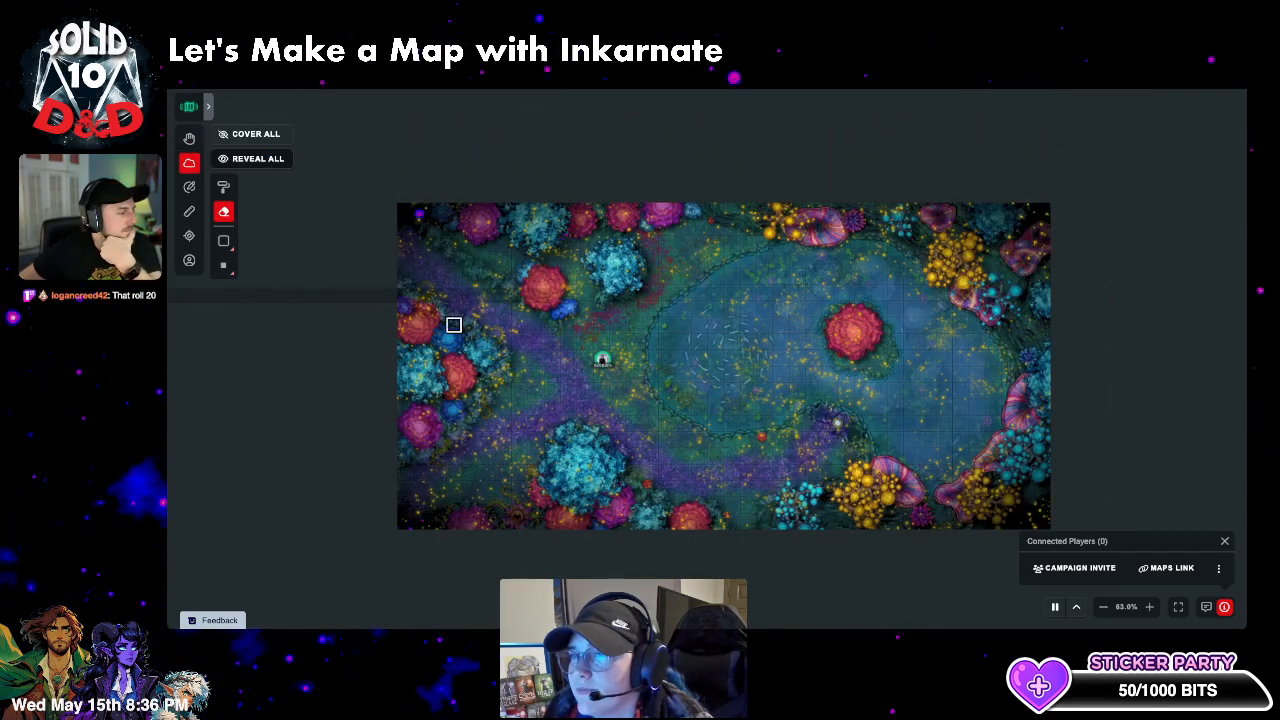
pyautogui.click(189, 235)
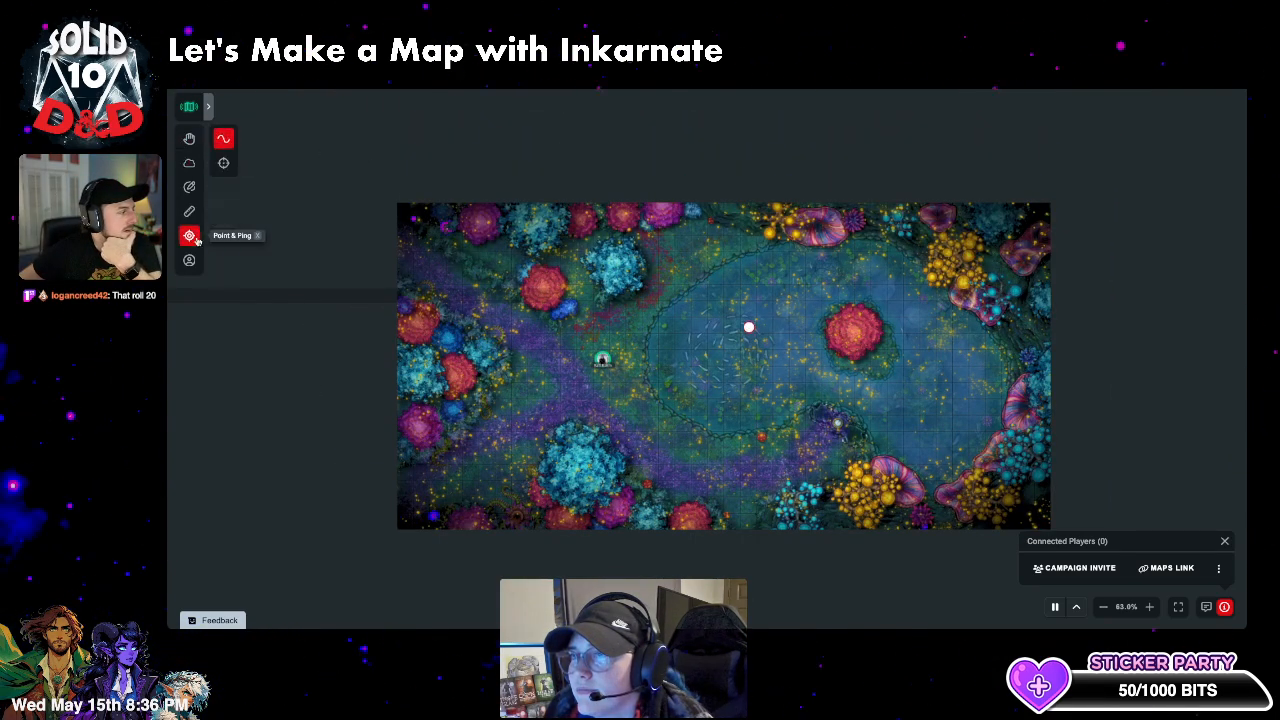
pyautogui.click(223, 163)
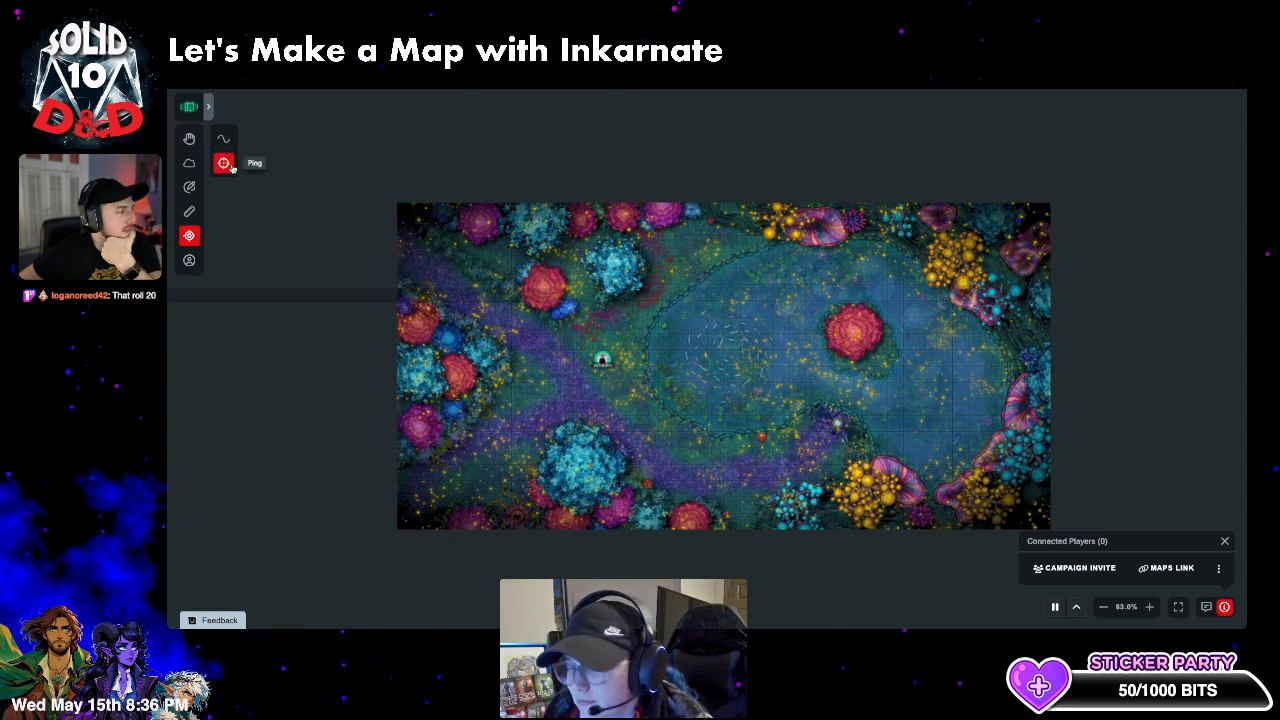
pyautogui.click(855, 347)
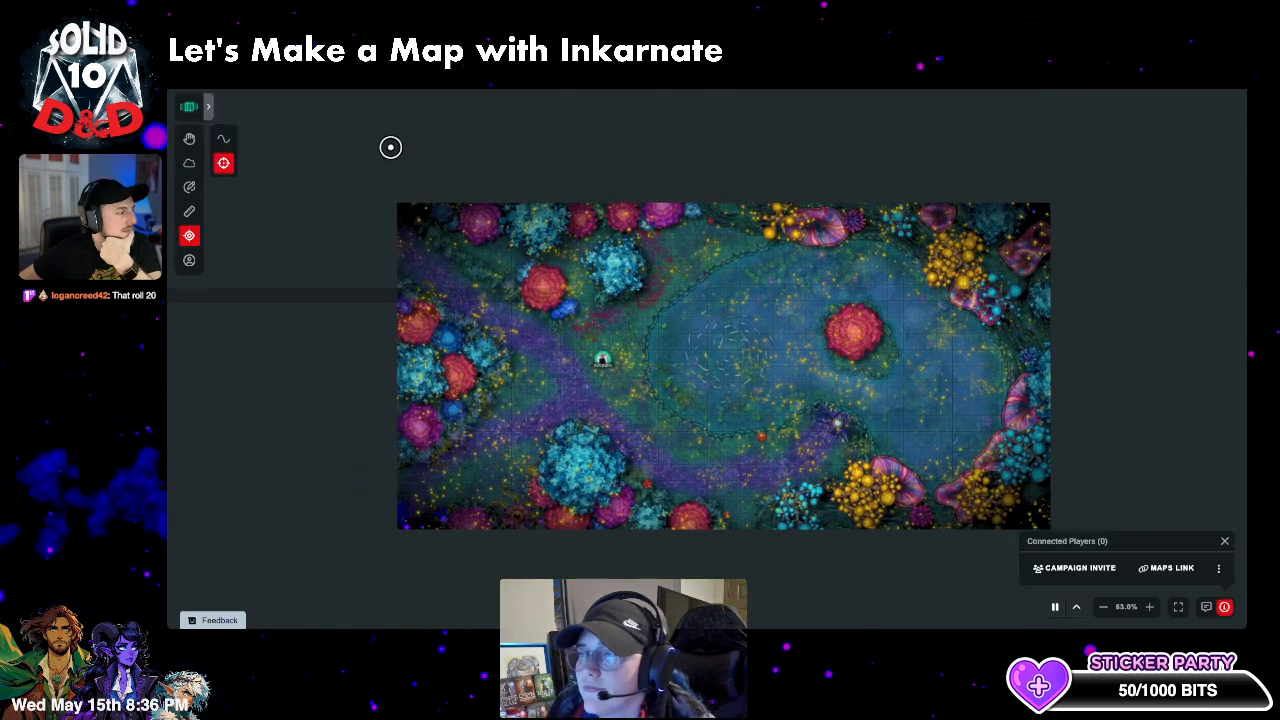
# - Open the Token Browser's monster list and select the player token on the map
pyautogui.click(189, 260)
pyautogui.click(324, 159)
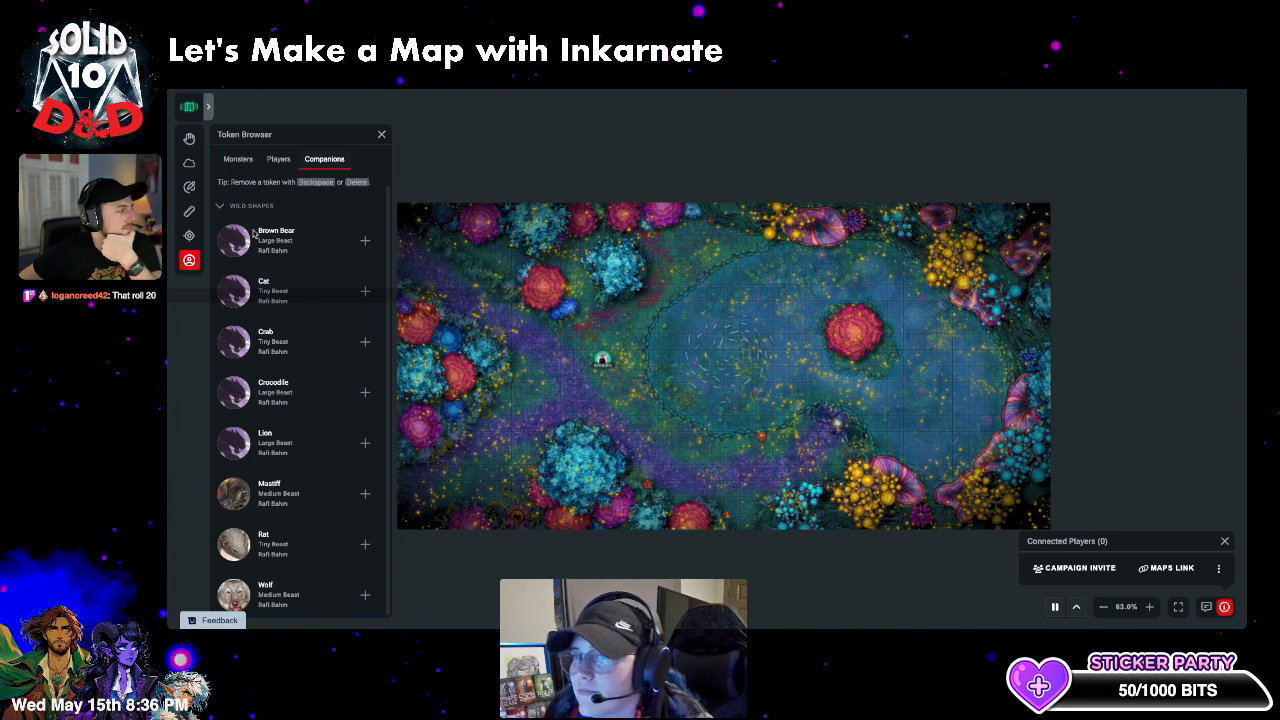
pyautogui.click(278, 159)
pyautogui.click(236, 160)
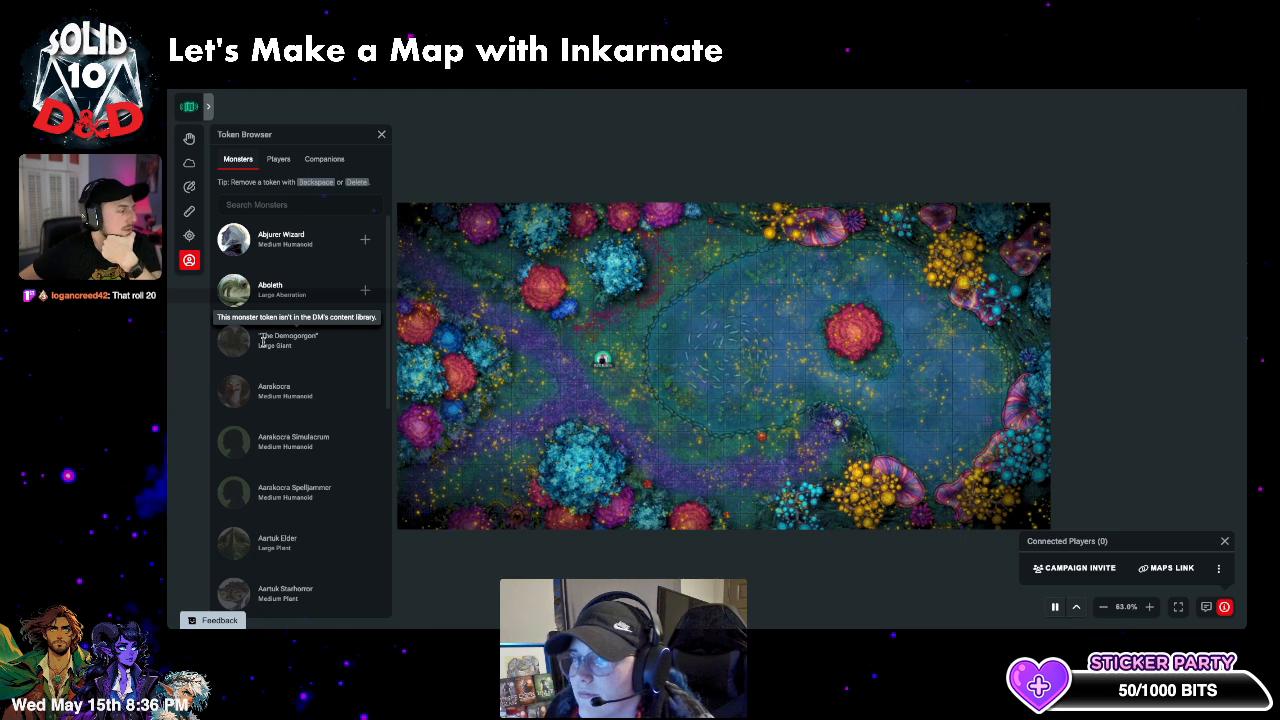
pyautogui.scroll(-5, 262, 382)
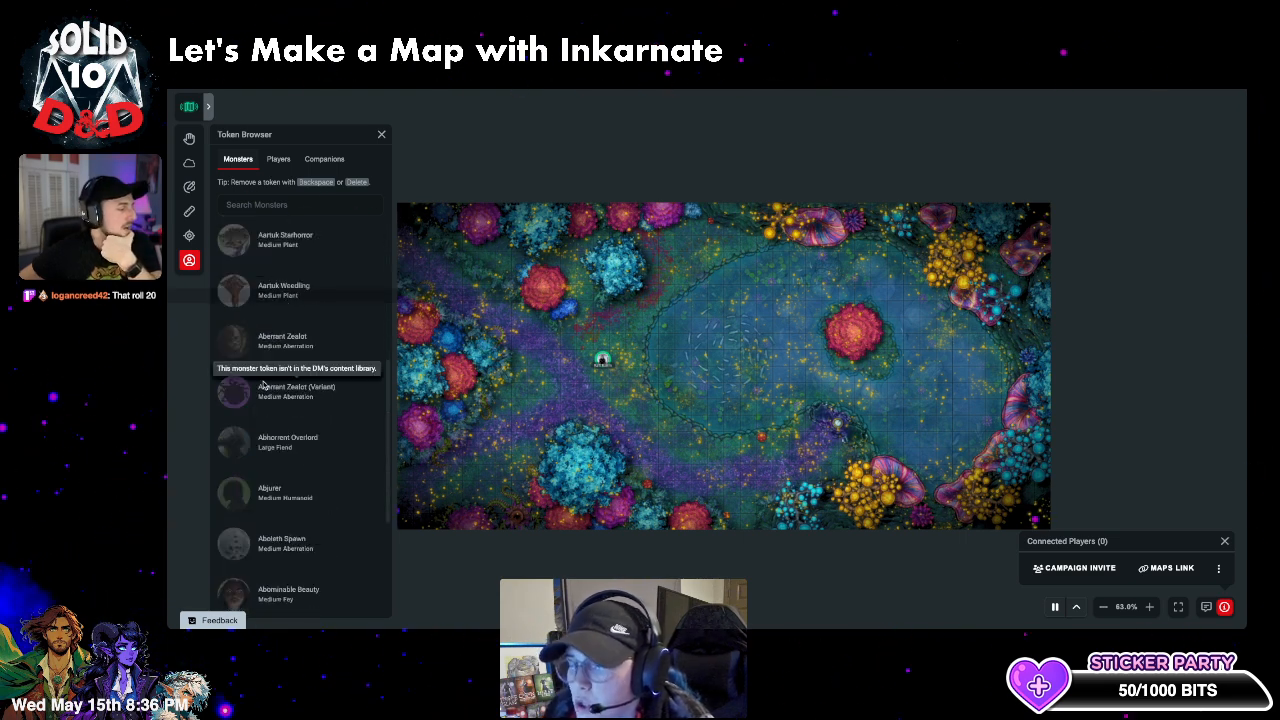
pyautogui.scroll(2, 262, 382)
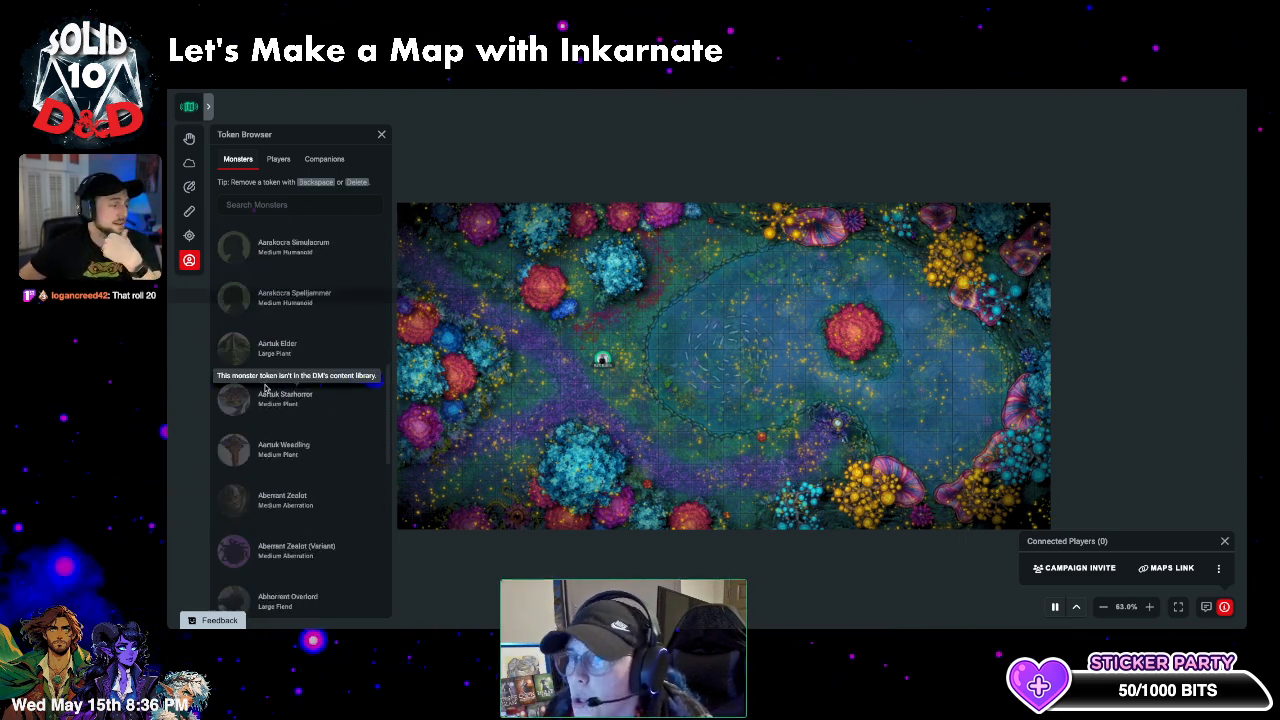
pyautogui.click(602, 360)
pyautogui.click(590, 328)
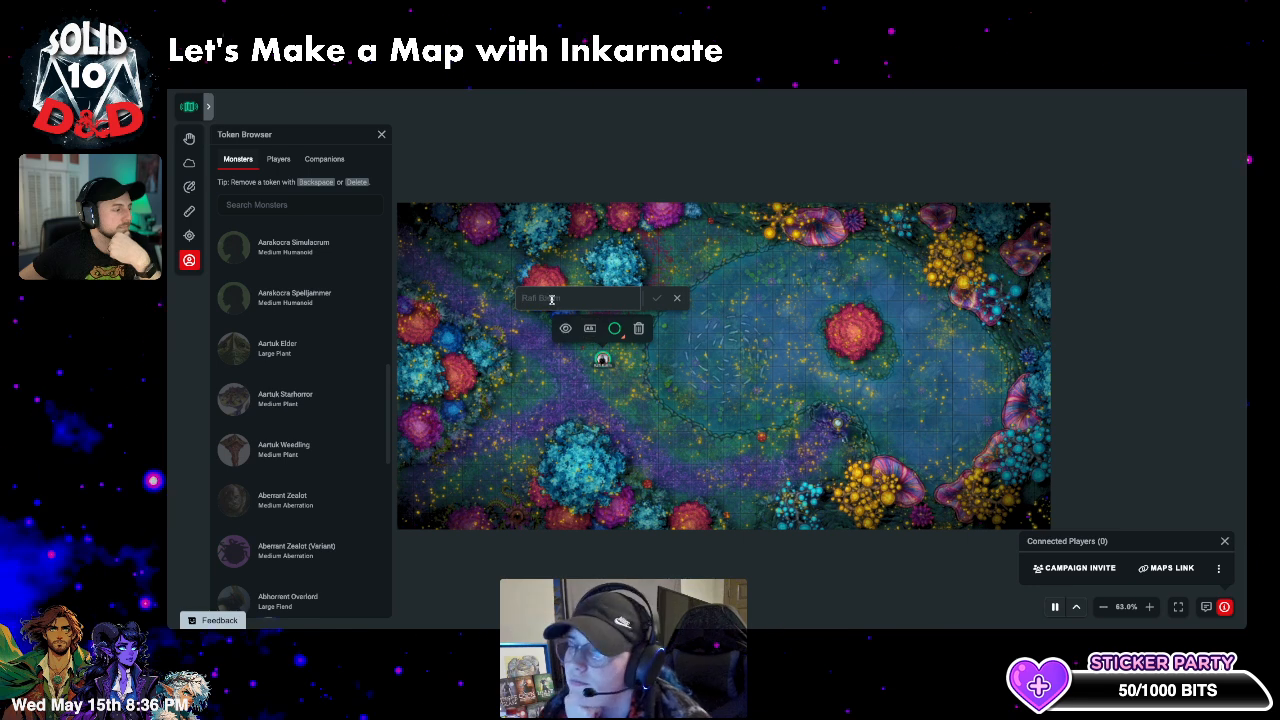
# - Search the monster tokens for 'comm' and add a Commoner token to the map
pyautogui.click(283, 206)
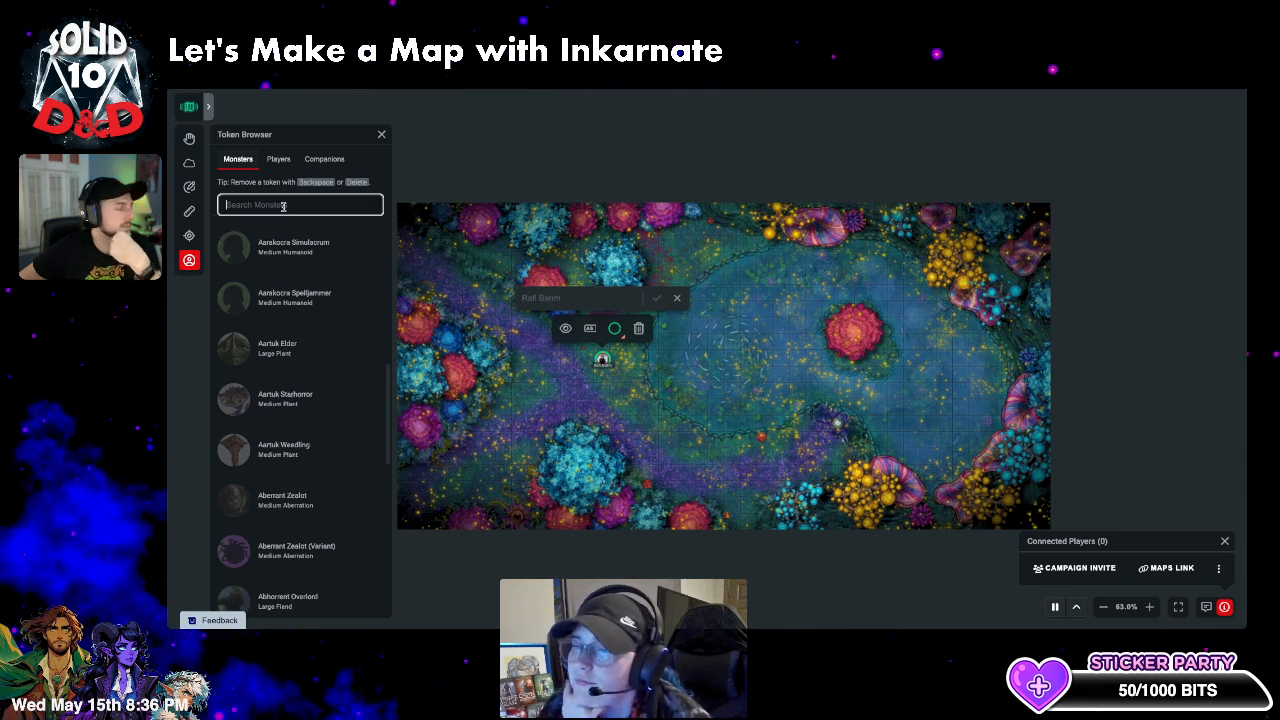
pyautogui.write('comoo')
pyautogui.press('BackSpace')
pyautogui.press('BackSpace')
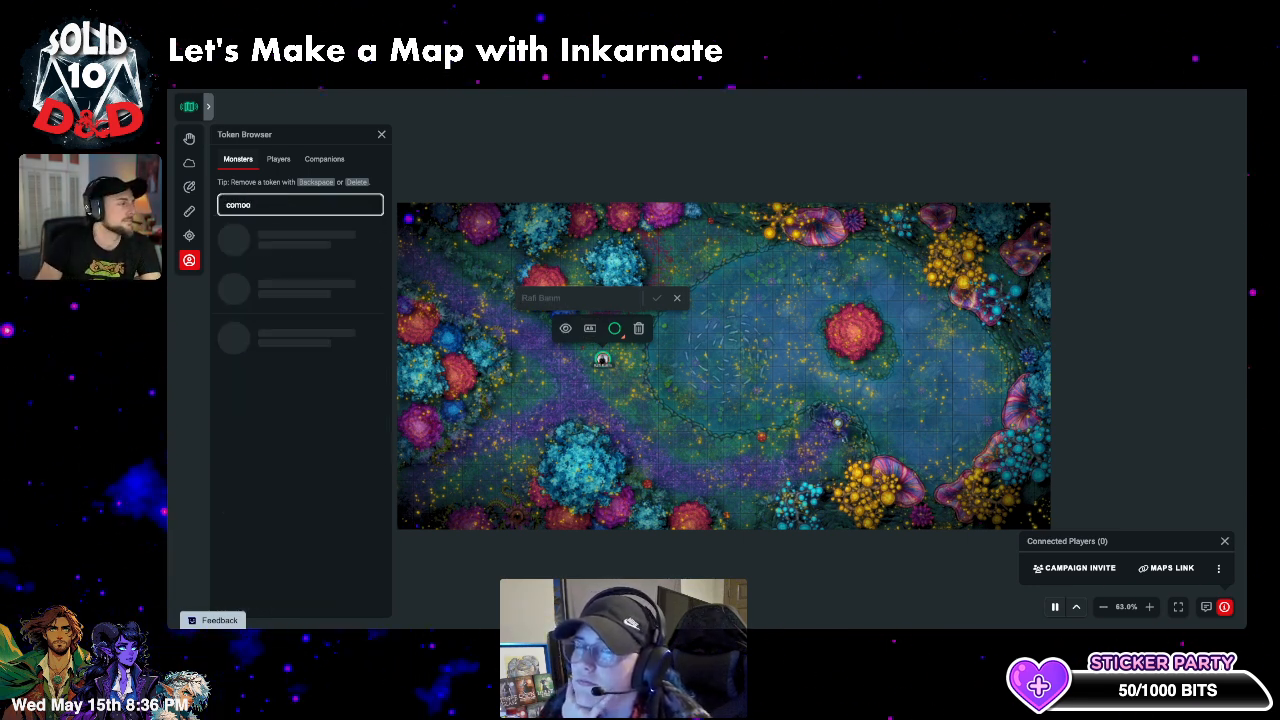
pyautogui.write('m')
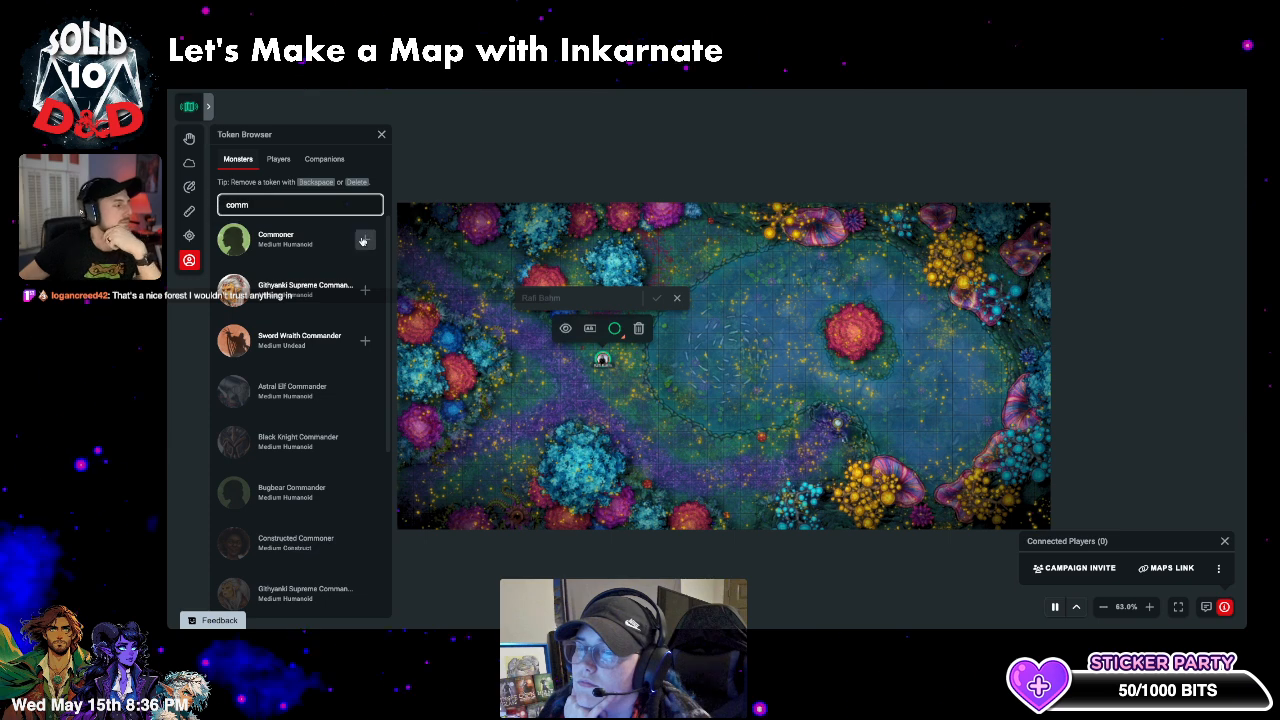
pyautogui.click(365, 241)
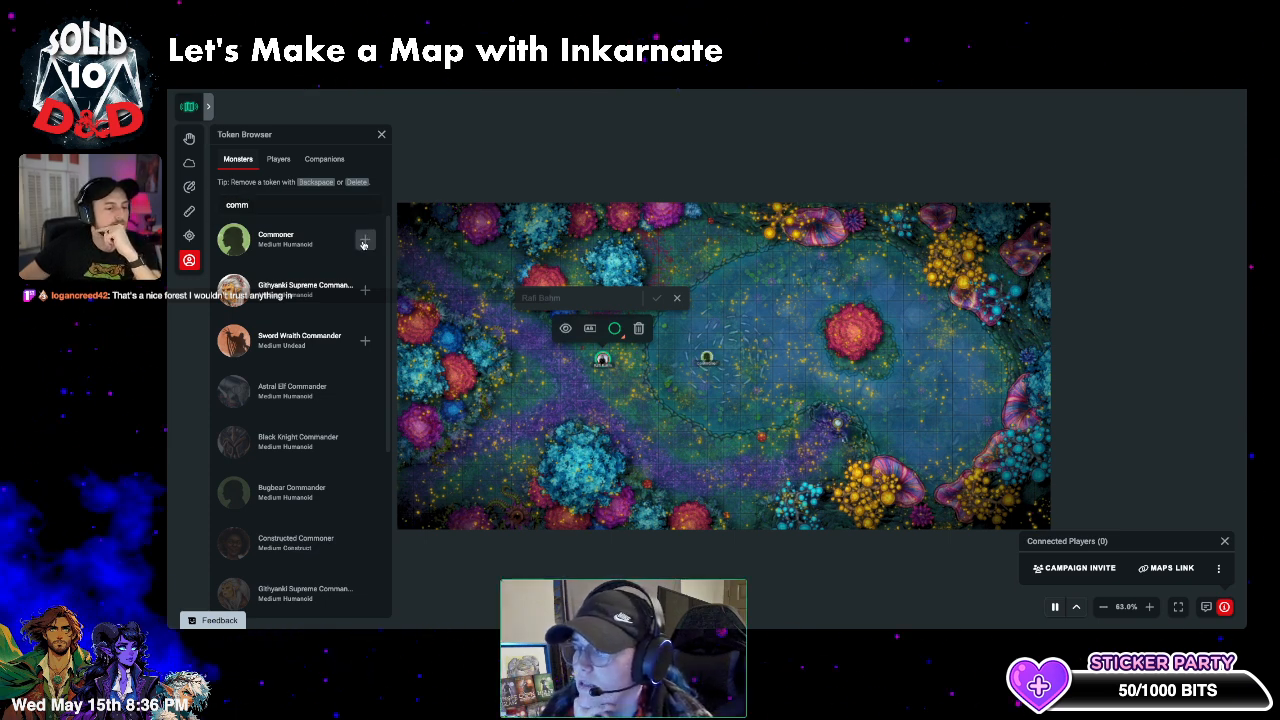
# - Move the Commoner token beside the player token and rename it to a viewer's username
pyautogui.click(380, 134)
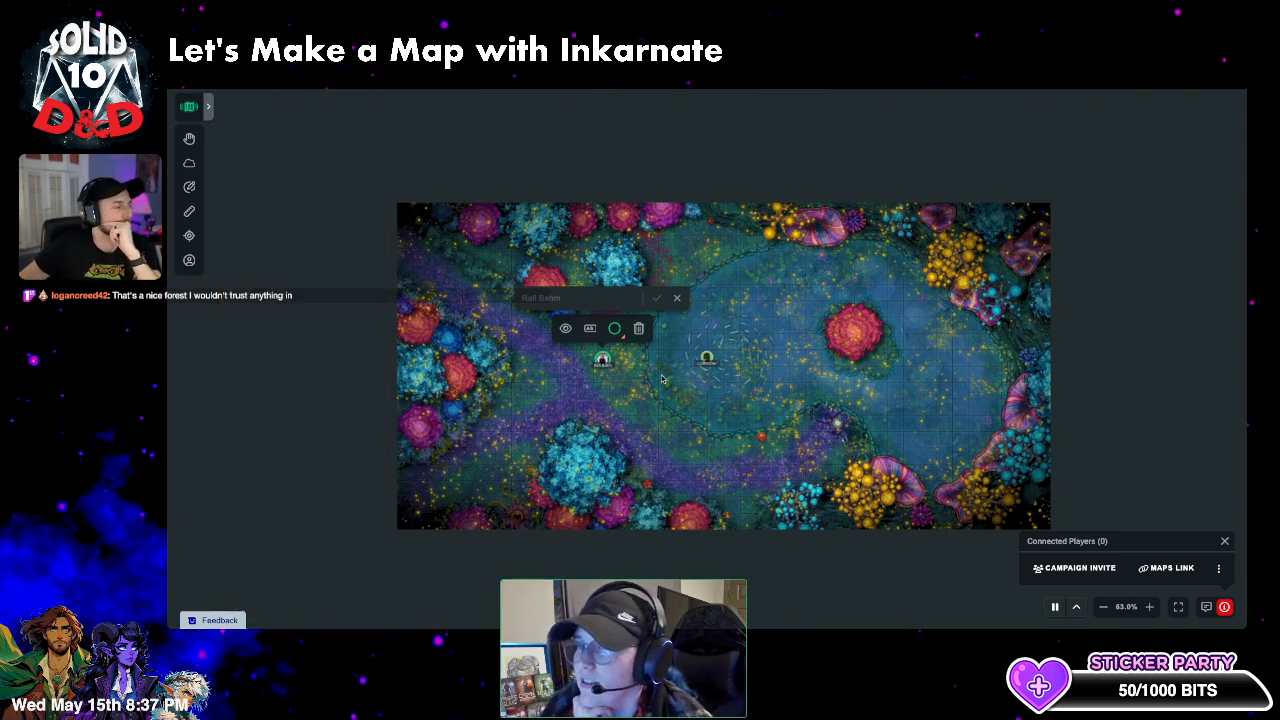
pyautogui.scroll(2, 706, 358)
pyautogui.moveTo(691, 368); pyautogui.dragTo(544, 355)
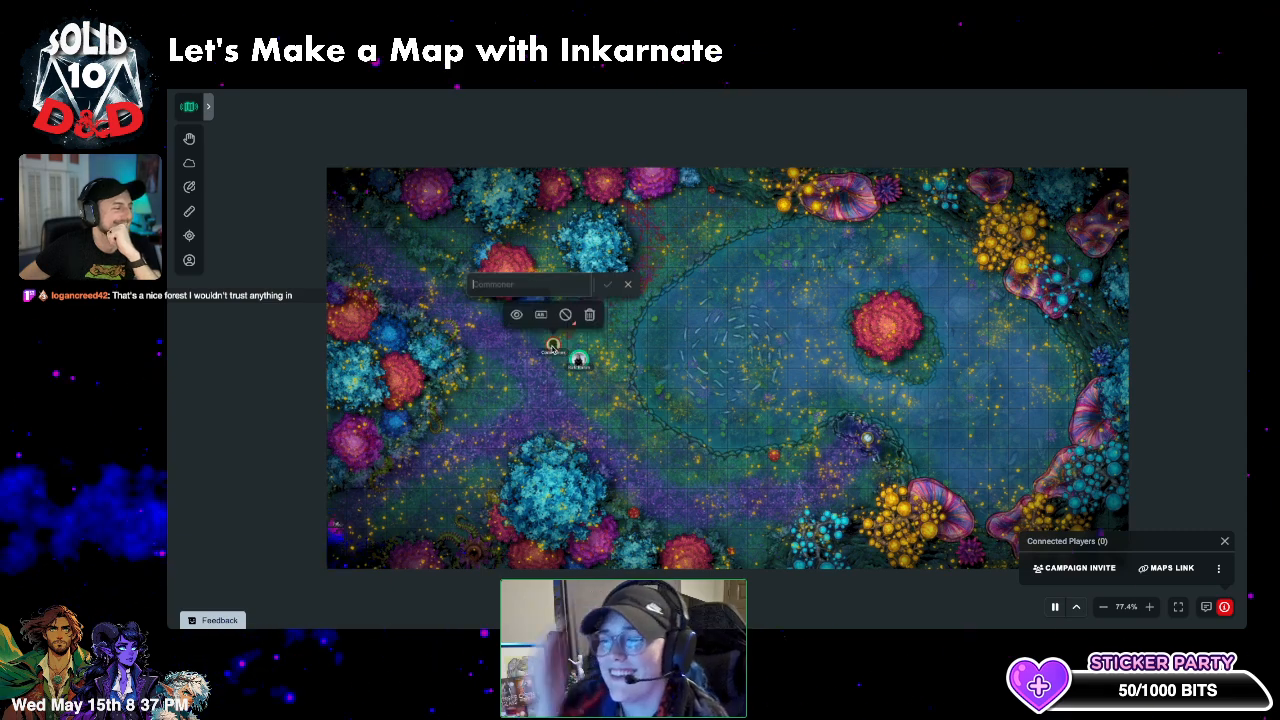
pyautogui.click(530, 285)
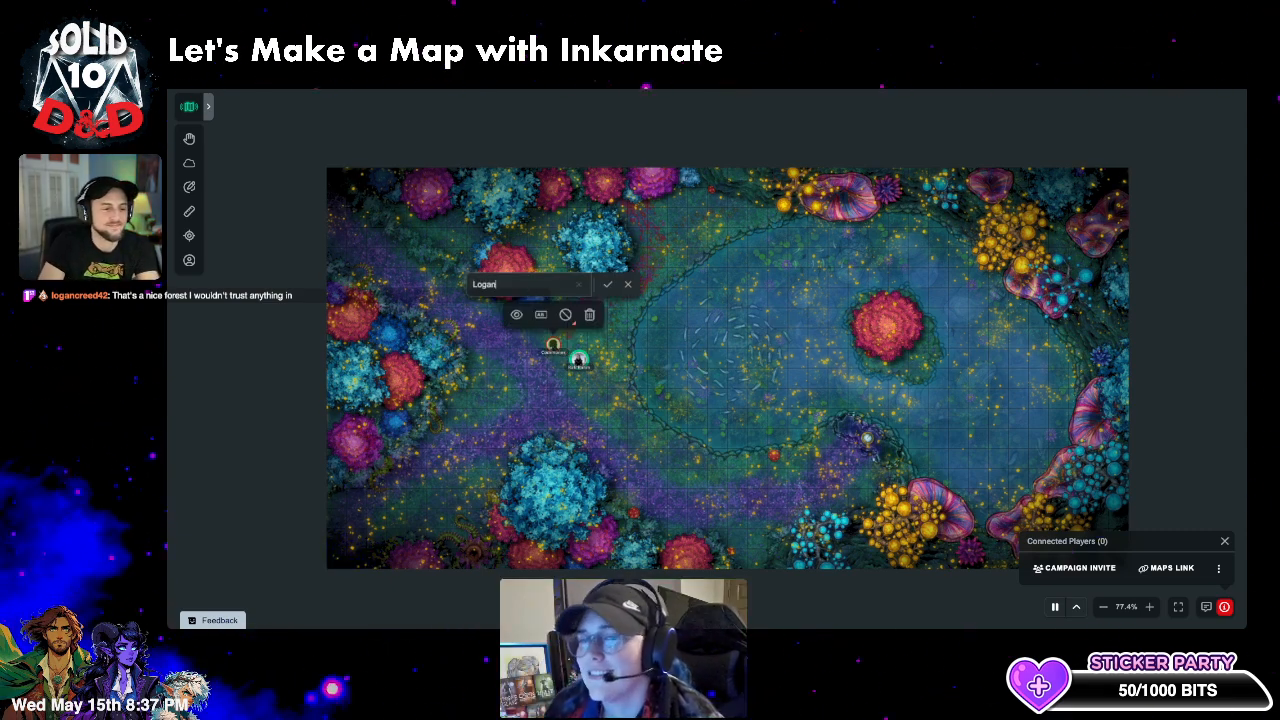
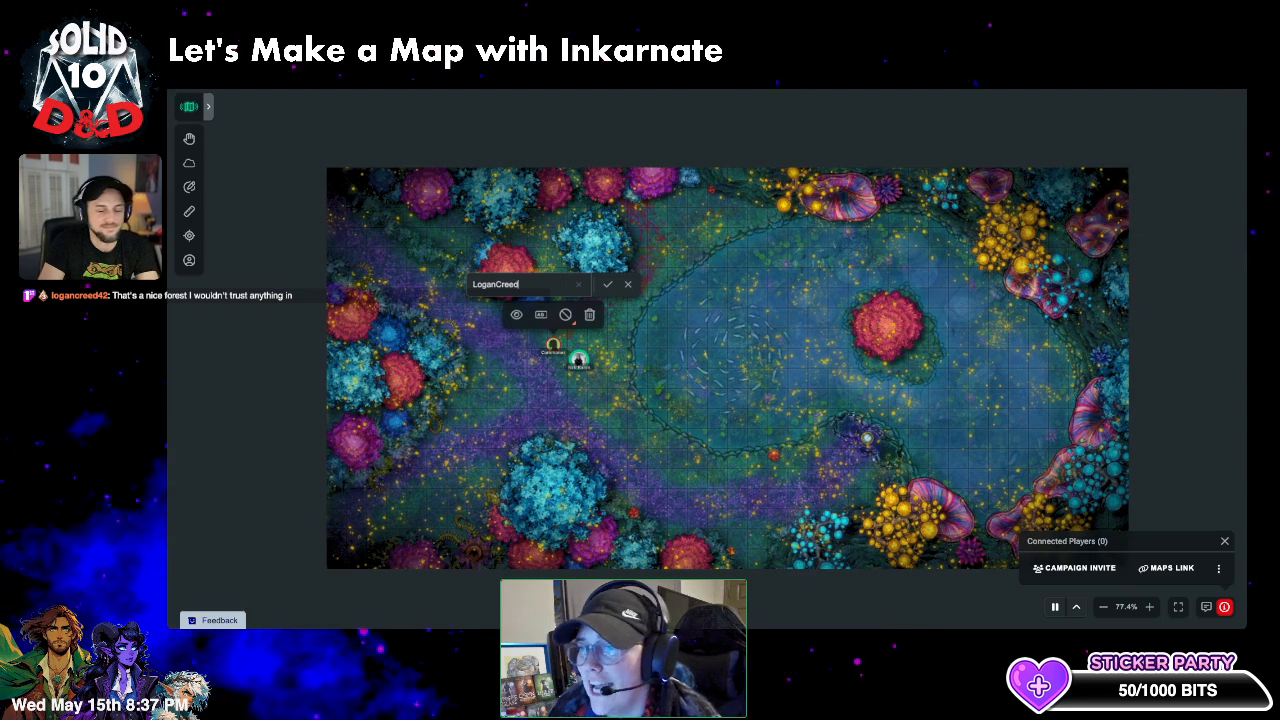
pyautogui.press('Return')
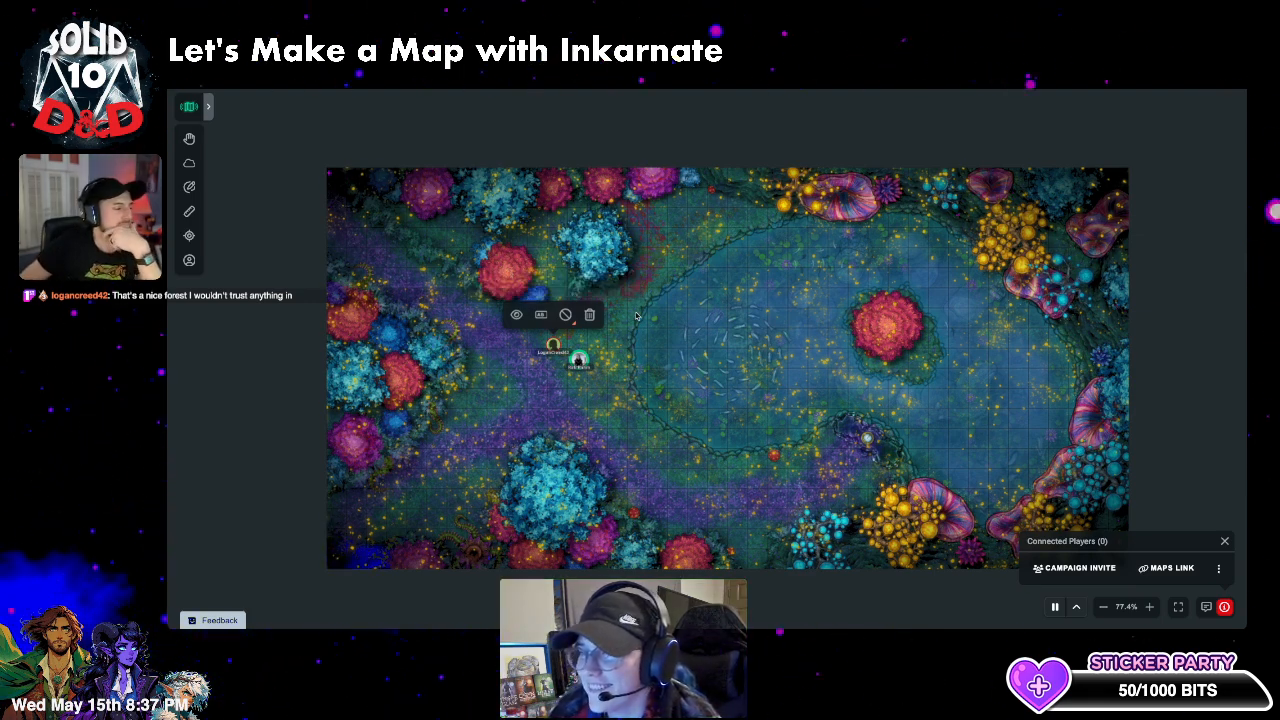
# - Give the renamed token an orange ring, nudge it slightly, and zoom to check placement
pyautogui.click(565, 314)
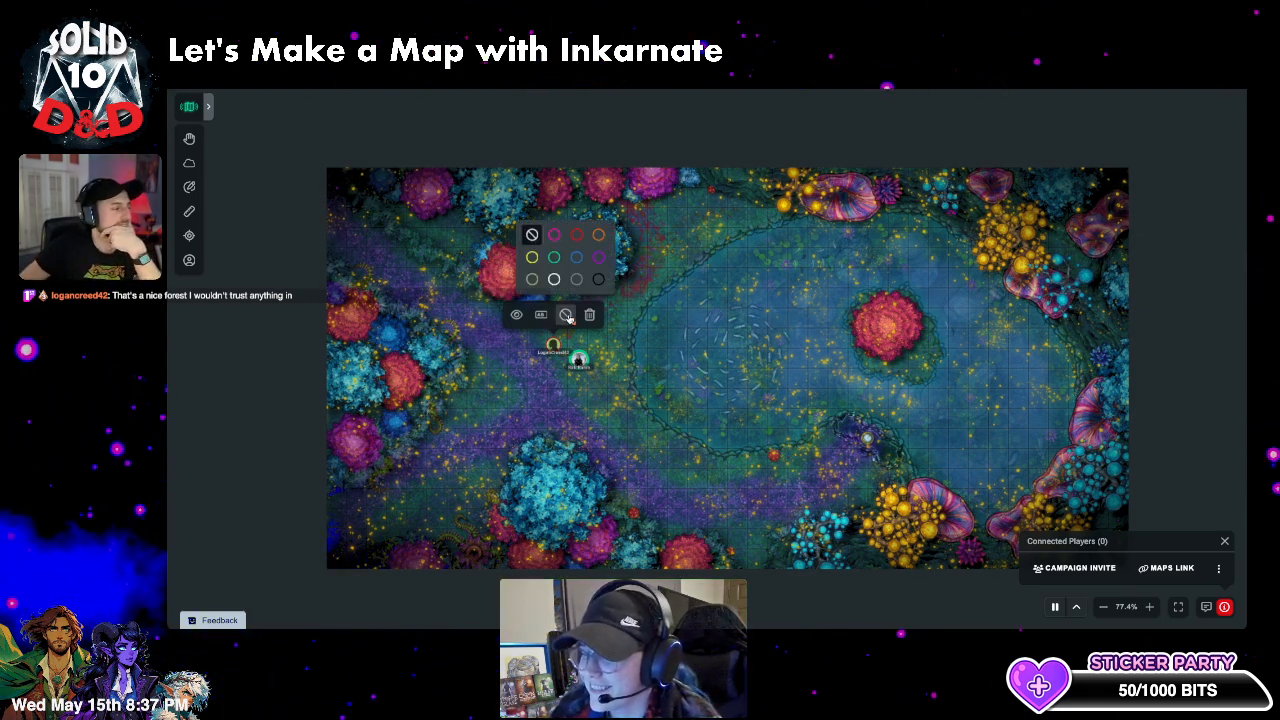
pyautogui.click(600, 255)
pyautogui.click(549, 412)
pyautogui.moveTo(555, 350); pyautogui.dragTo(558, 344)
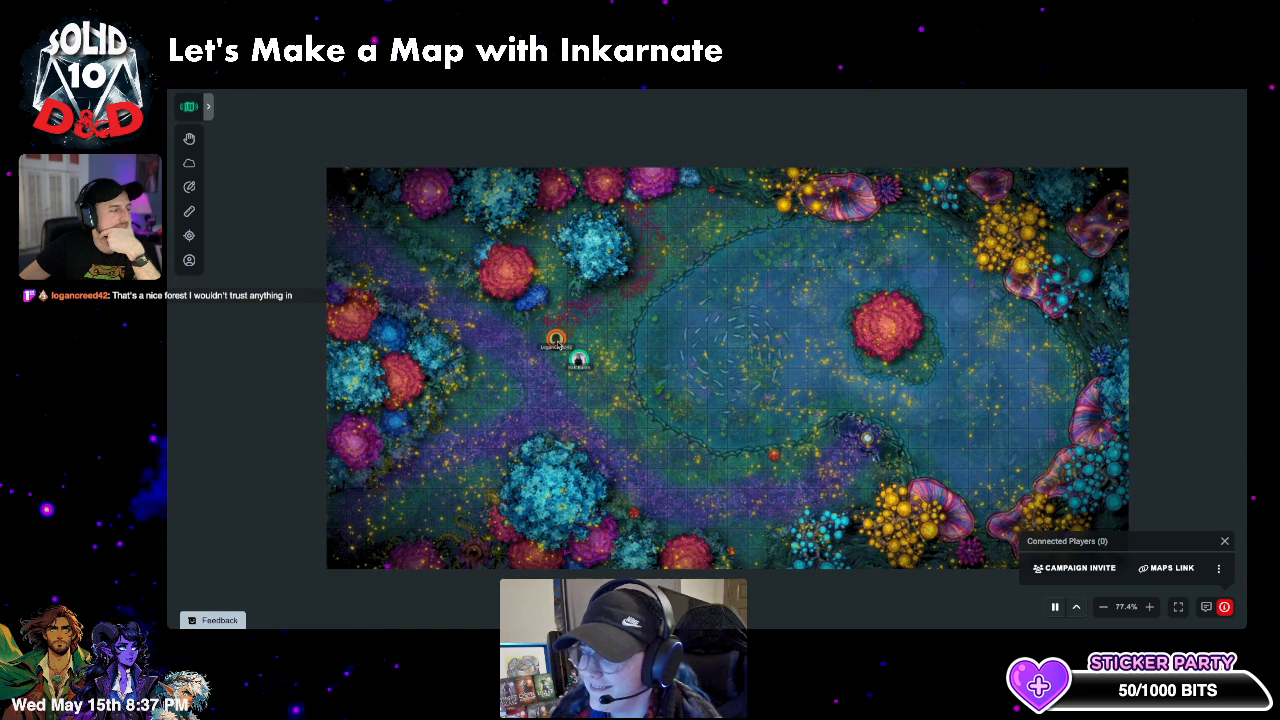
pyautogui.click(587, 437)
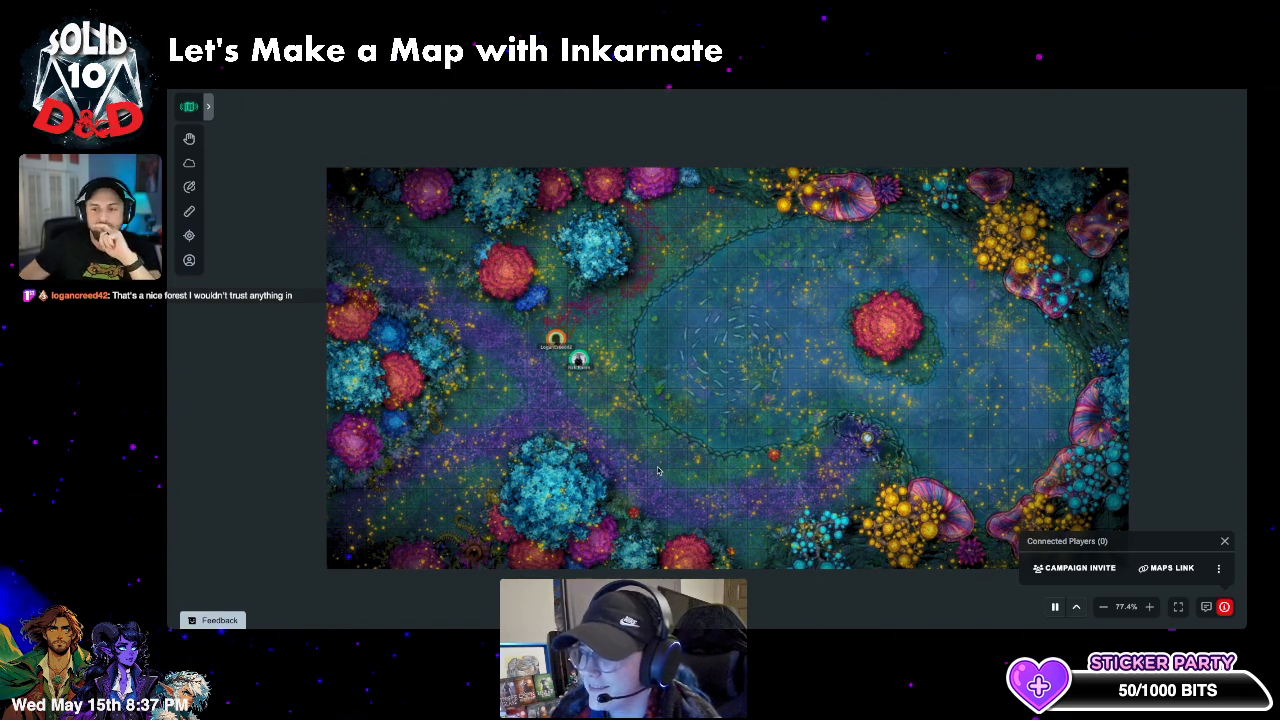
pyautogui.scroll(8, 508, 353)
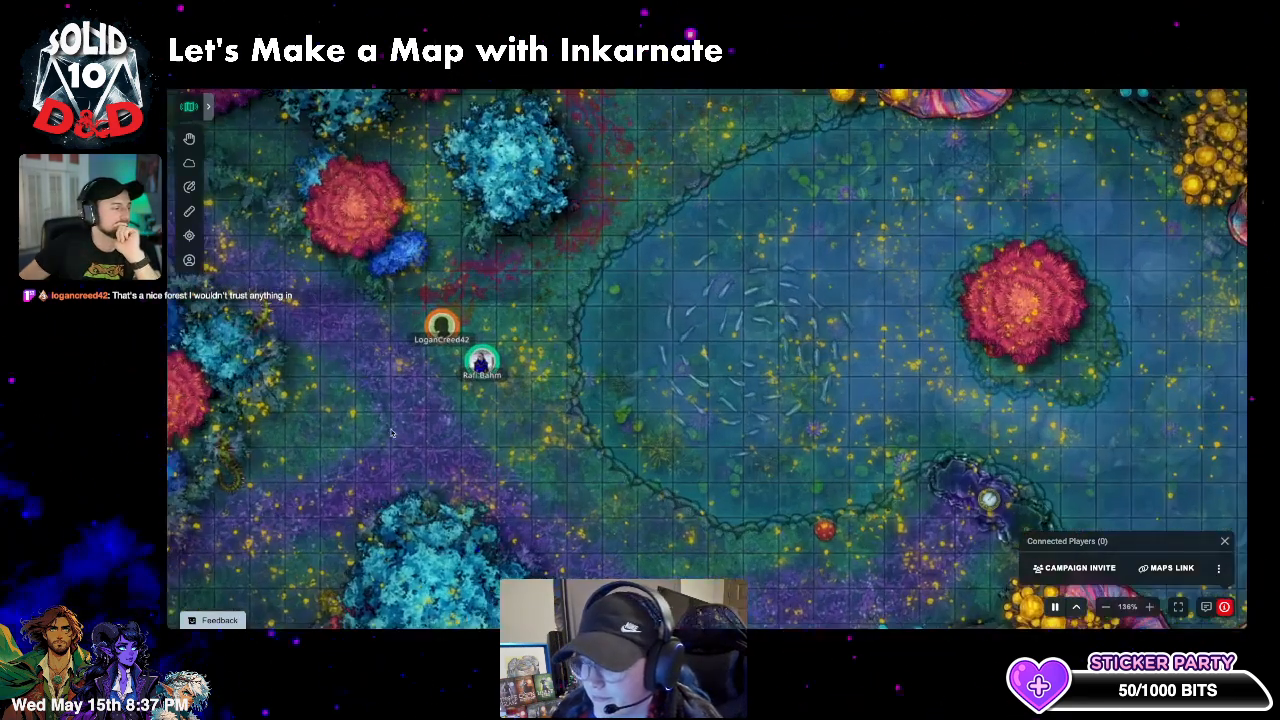
pyautogui.scroll(8, 494, 429)
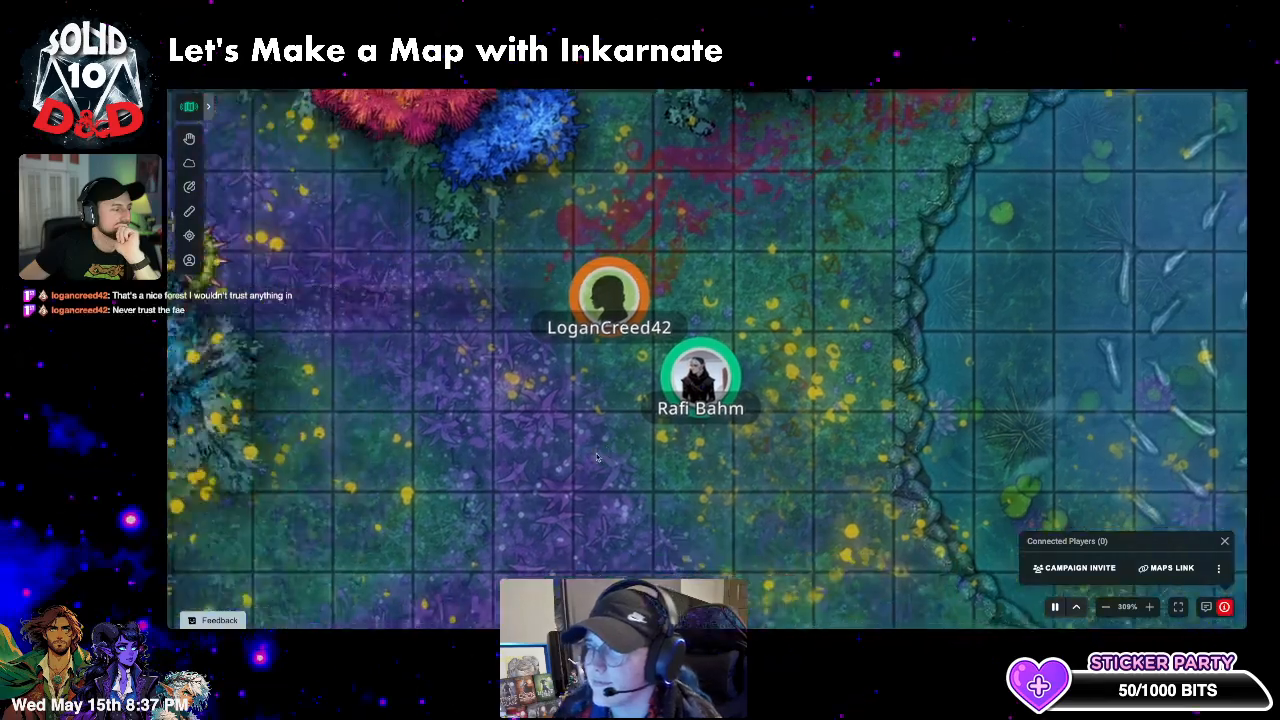
pyautogui.scroll(-5, 515, 470)
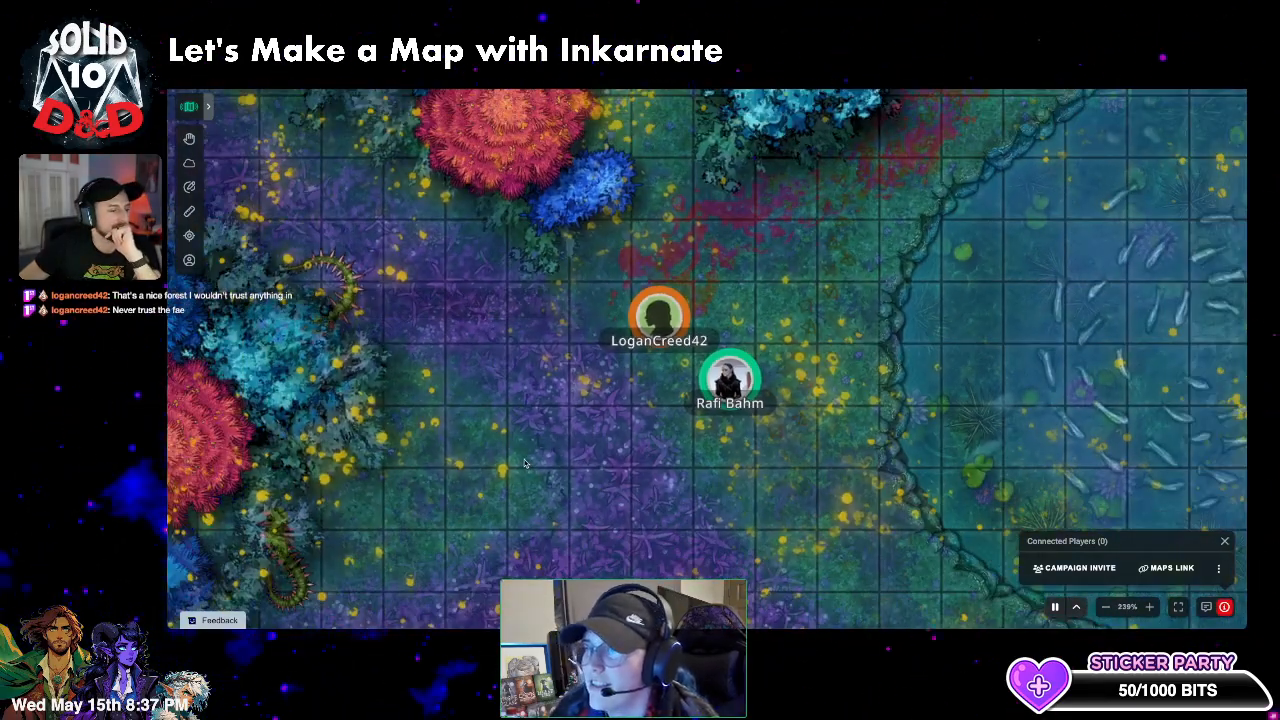
pyautogui.scroll(-2, 708, 357)
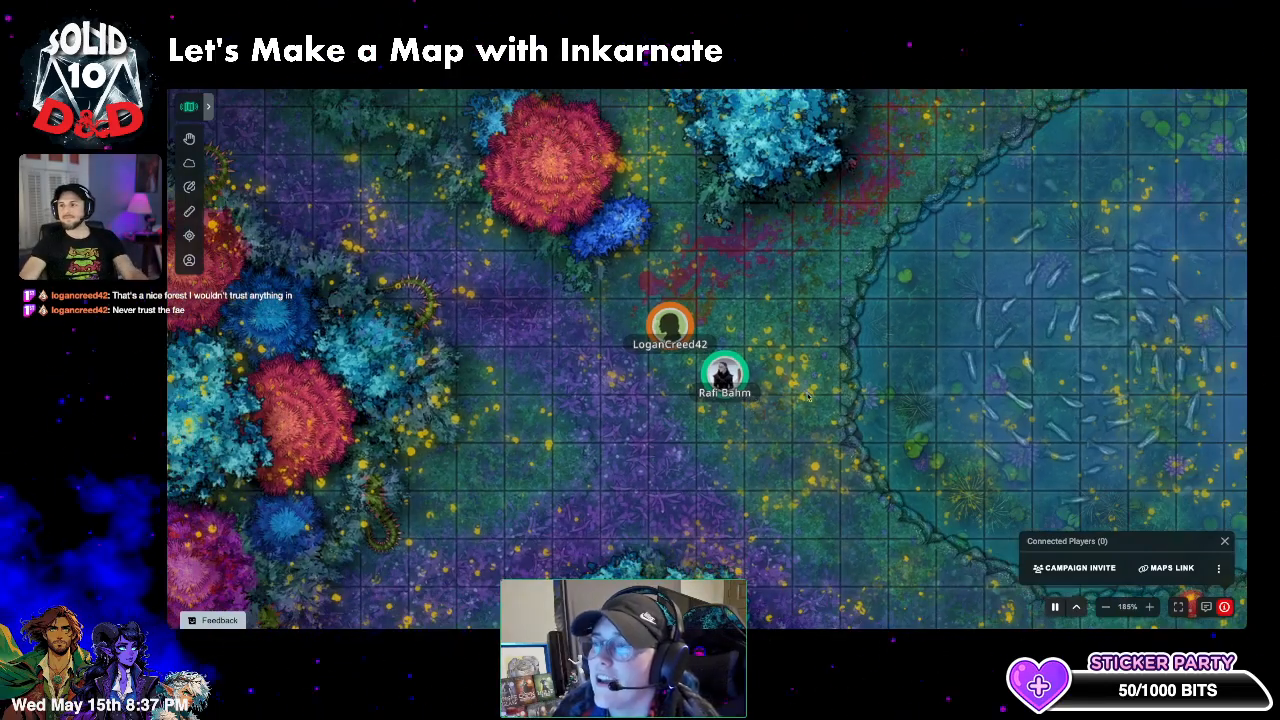
pyautogui.scroll(-12, 860, 315)
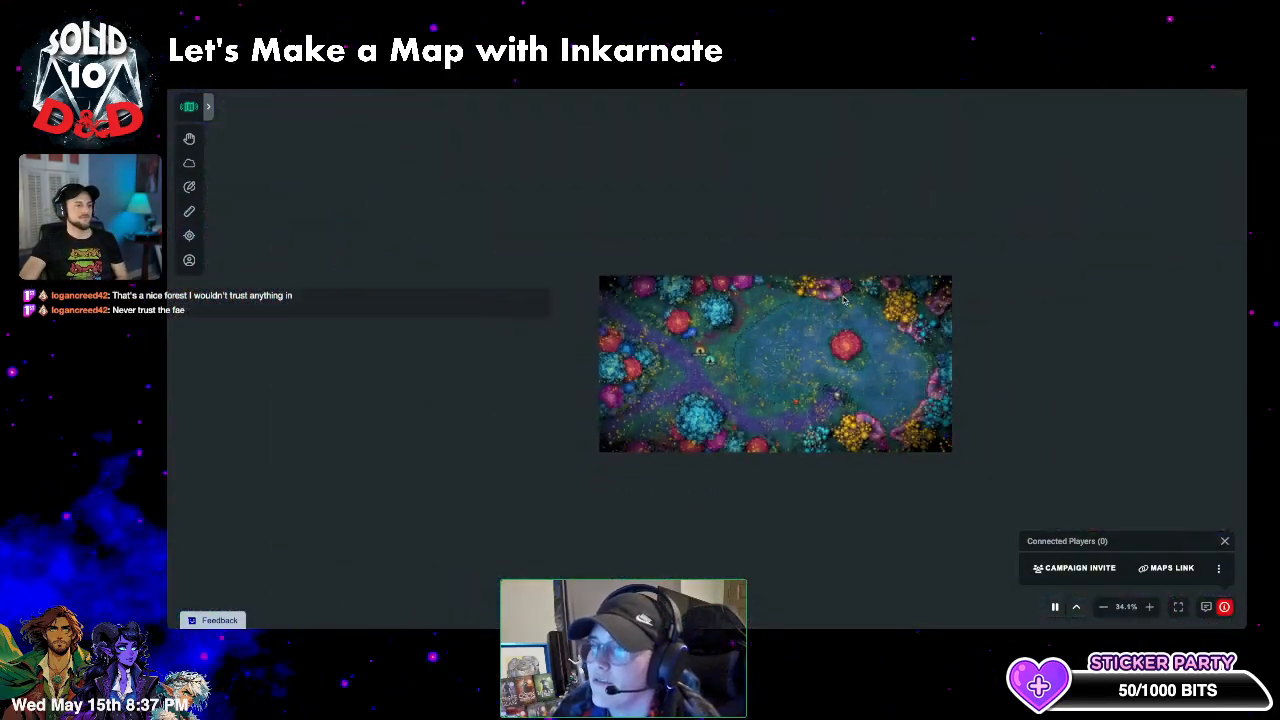
pyautogui.scroll(2, 886, 367)
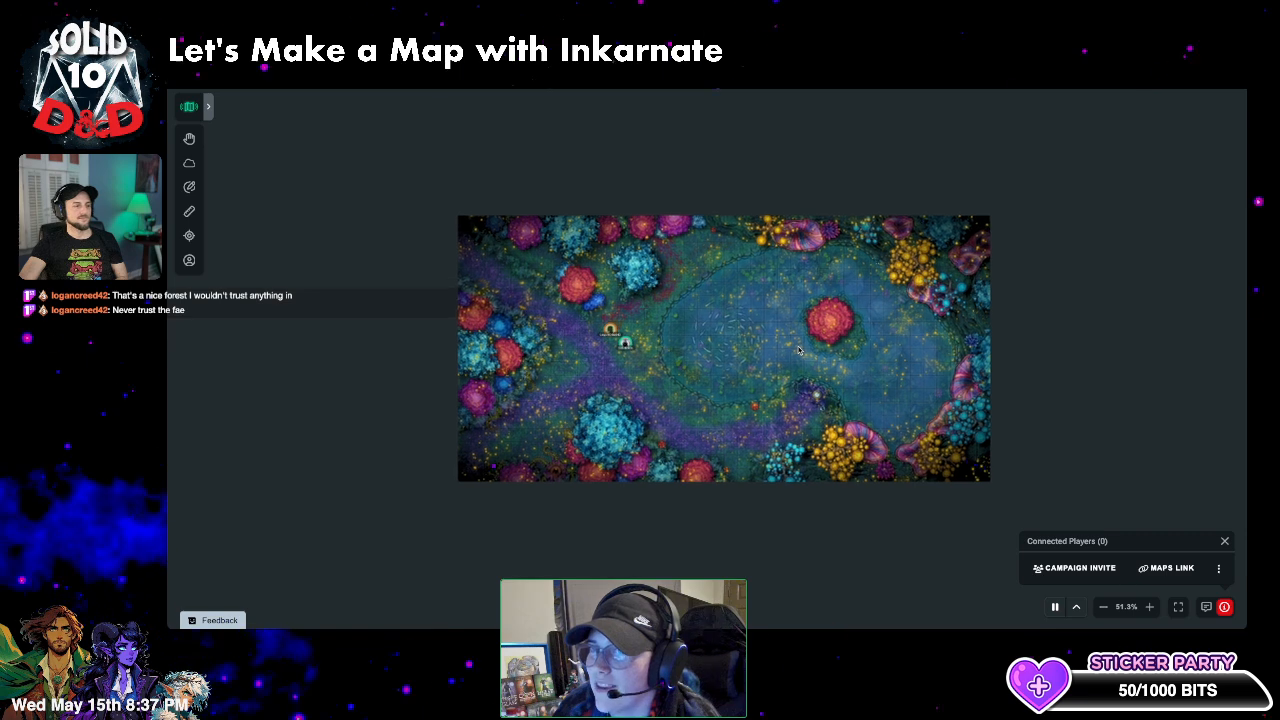
pyautogui.scroll(1, 798, 350)
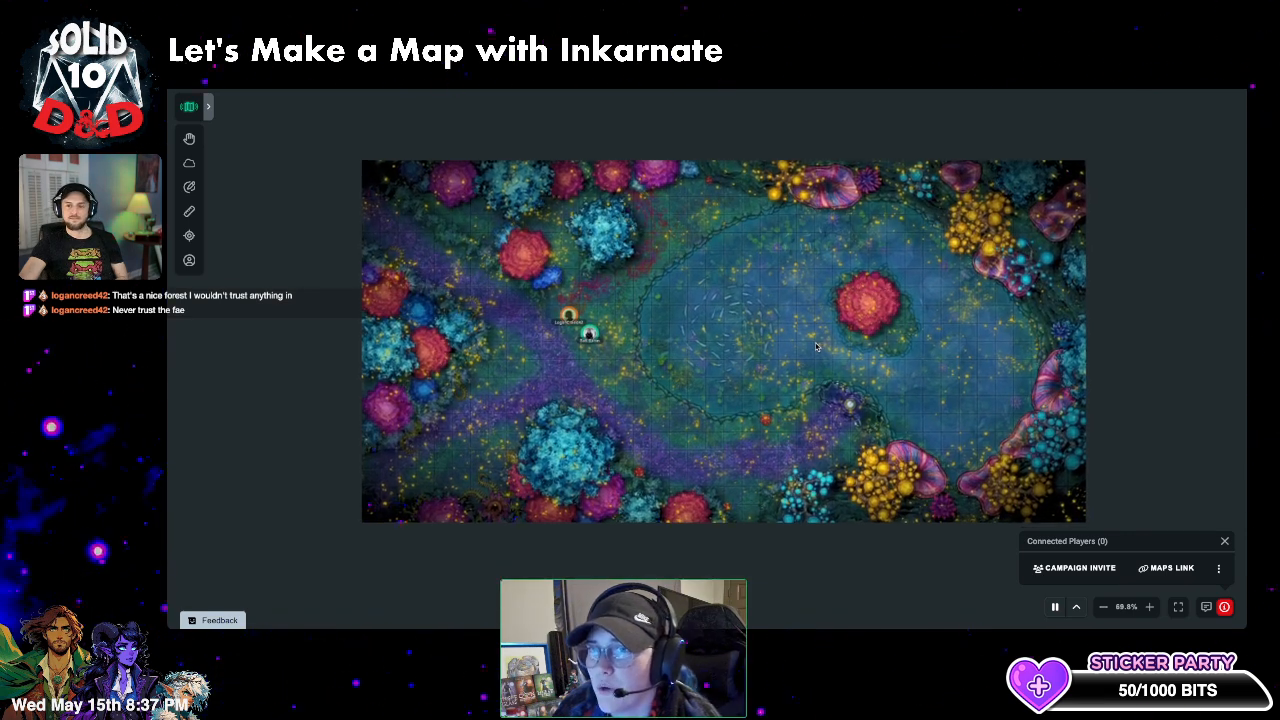
# - Dismiss Inkarnate's Export Finished notice and box-select objects in the map's lower-right
pyautogui.moveTo(838, 342); pyautogui.dragTo(834, 345)
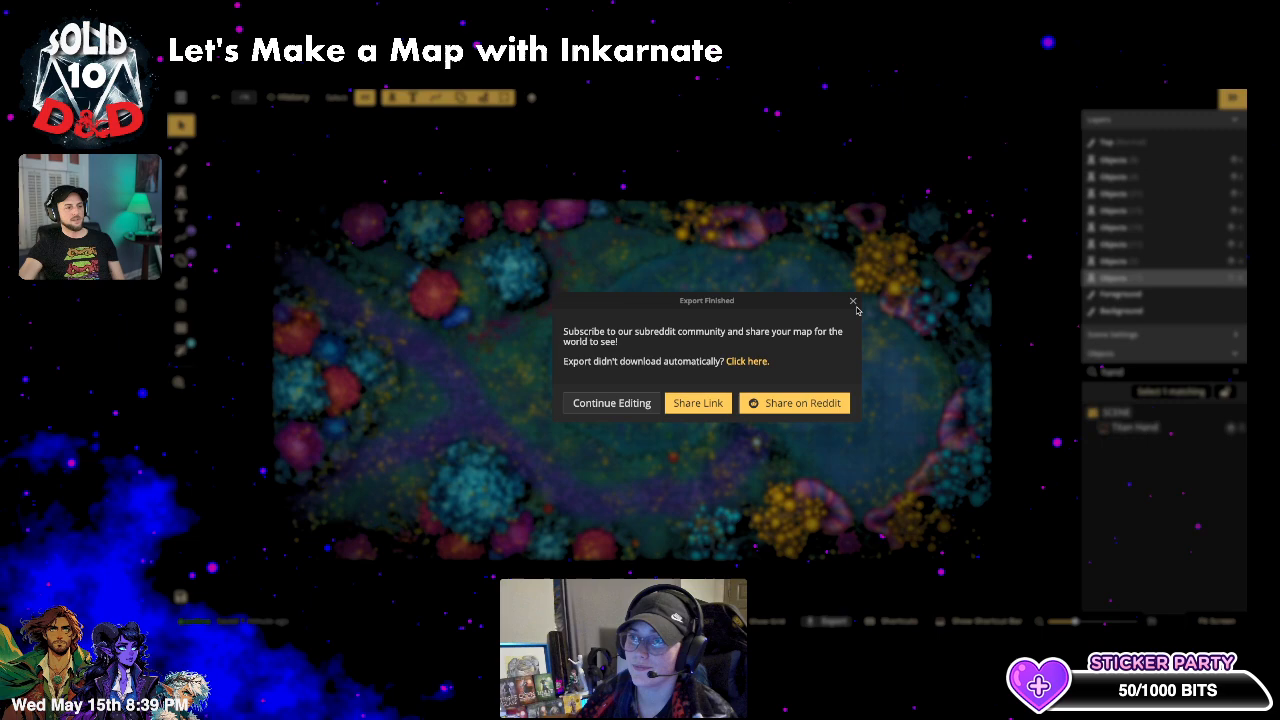
pyautogui.click(853, 302)
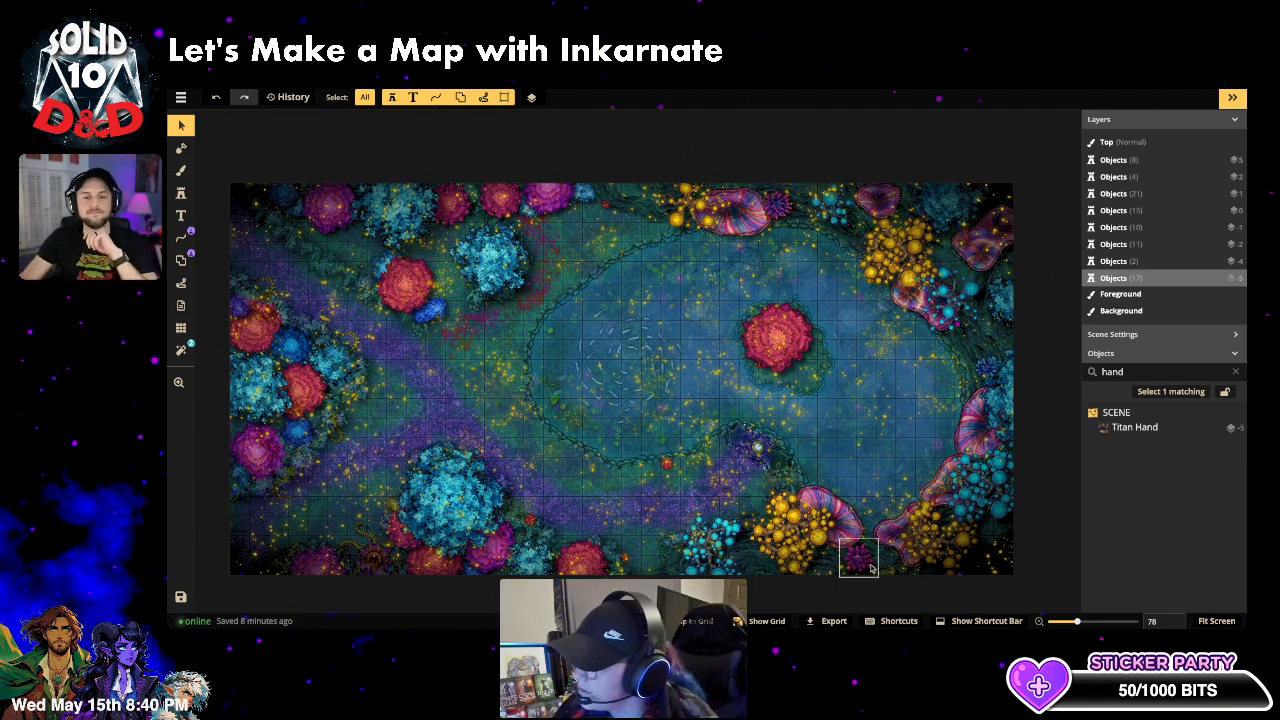
pyautogui.moveTo(852, 476); pyautogui.dragTo(996, 590)
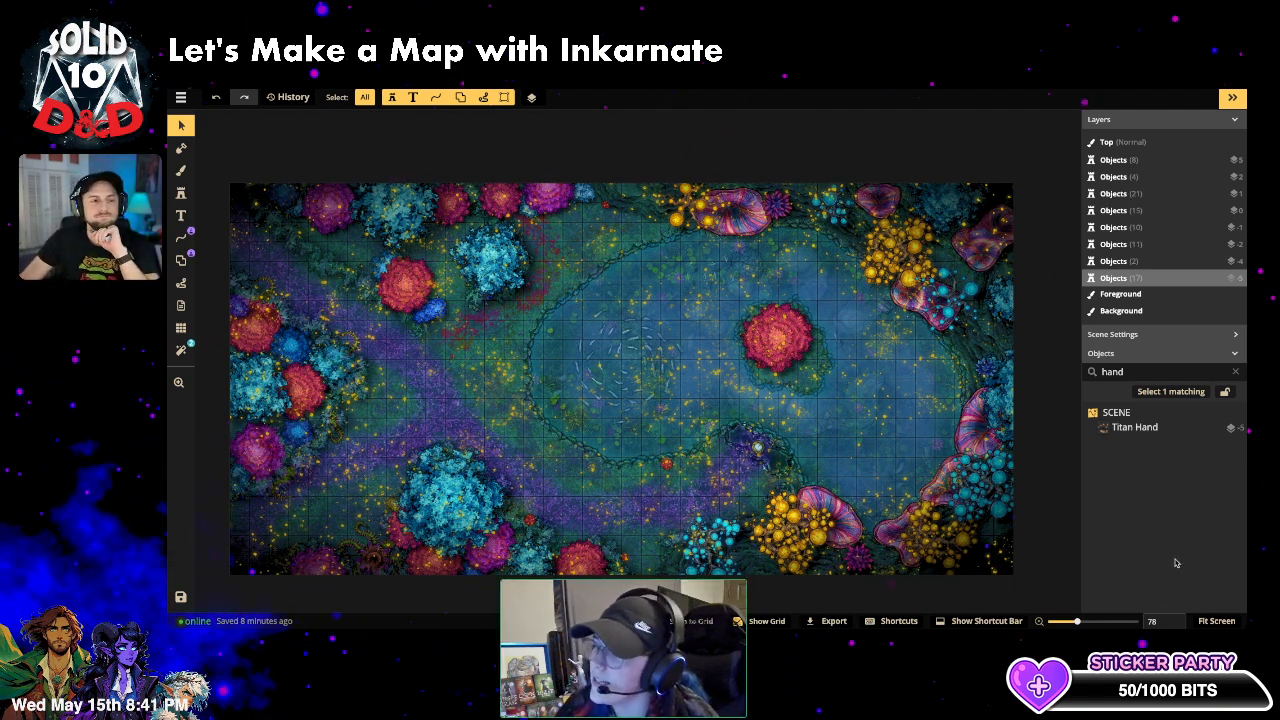